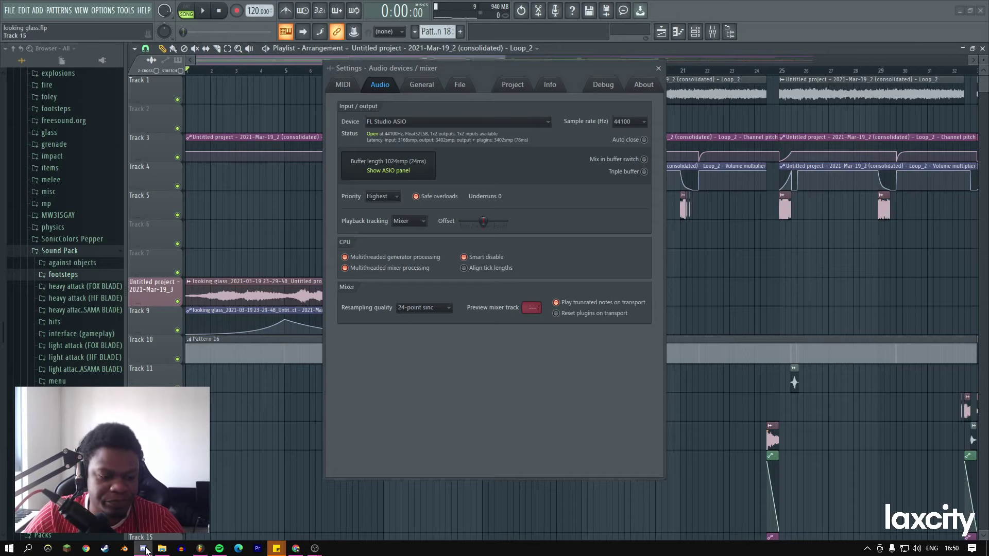
# Bring the Apex Legends folder in File Explorer forward from the taskbar.
pyautogui.click(167, 552)
# Minimize the Apex Legends Explorer window and bring up Task Manager with Ctrl+Shift+Esc.
pyautogui.rightClick(167, 553)
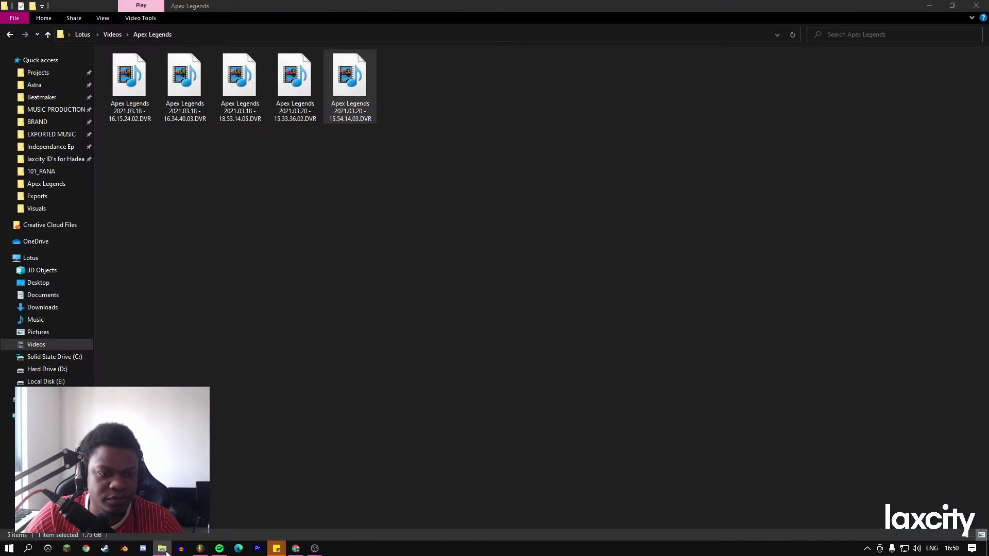
pyautogui.click(166, 533)
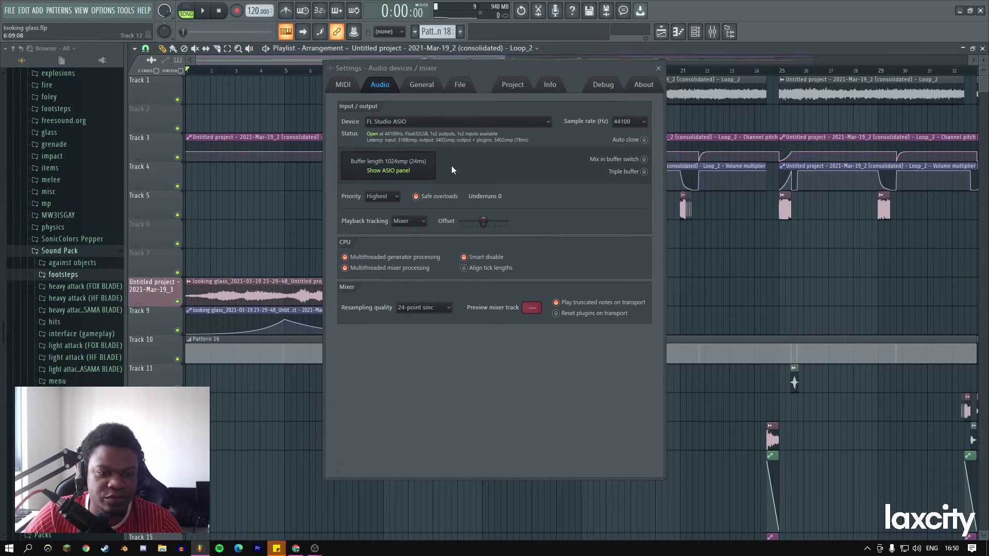
pyautogui.hotkey('ctrl', 'shift', 'Escape')
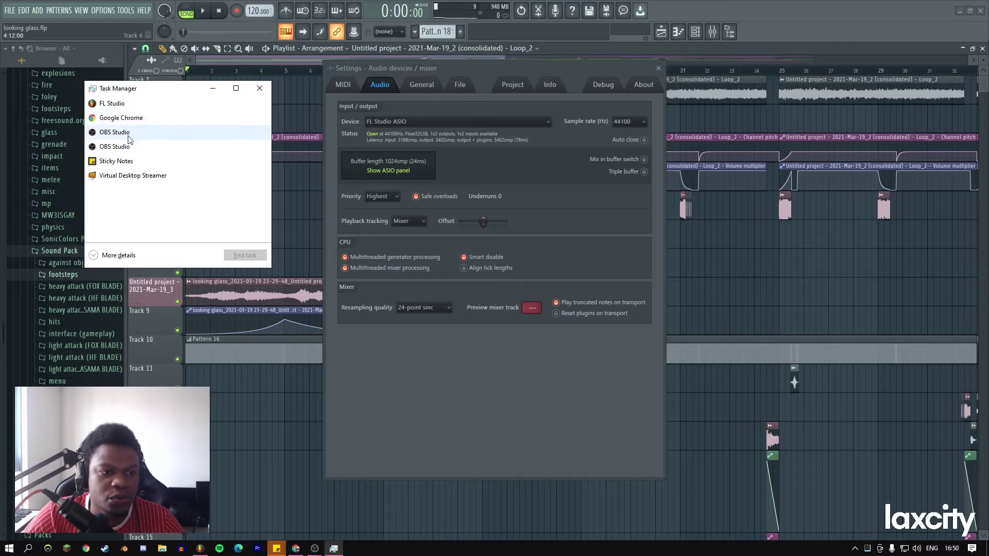
# End the FL Studio task and cancel the launch of a second OBS instance.
pyautogui.click(123, 103)
pyautogui.click(247, 256)
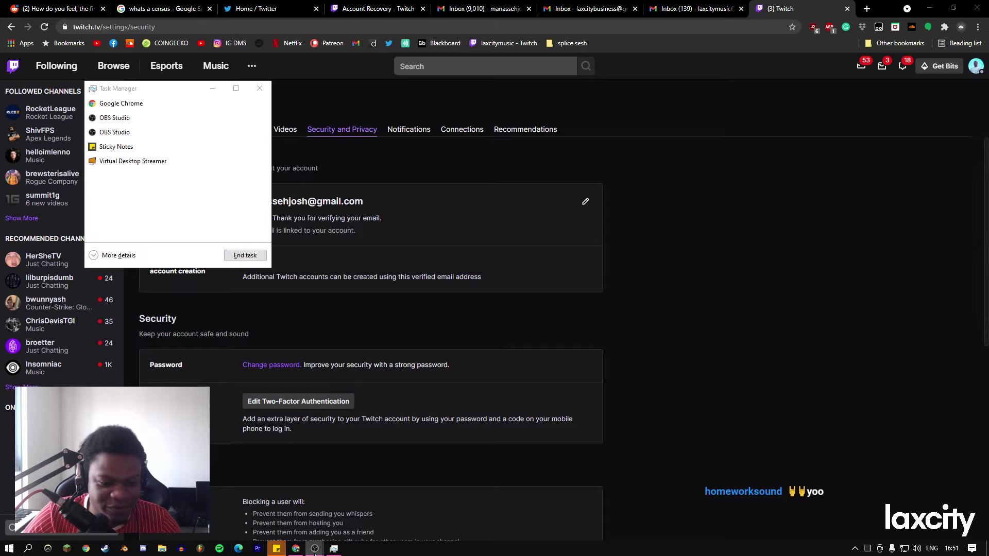
pyautogui.moveTo(315, 551)
pyautogui.click(267, 507)
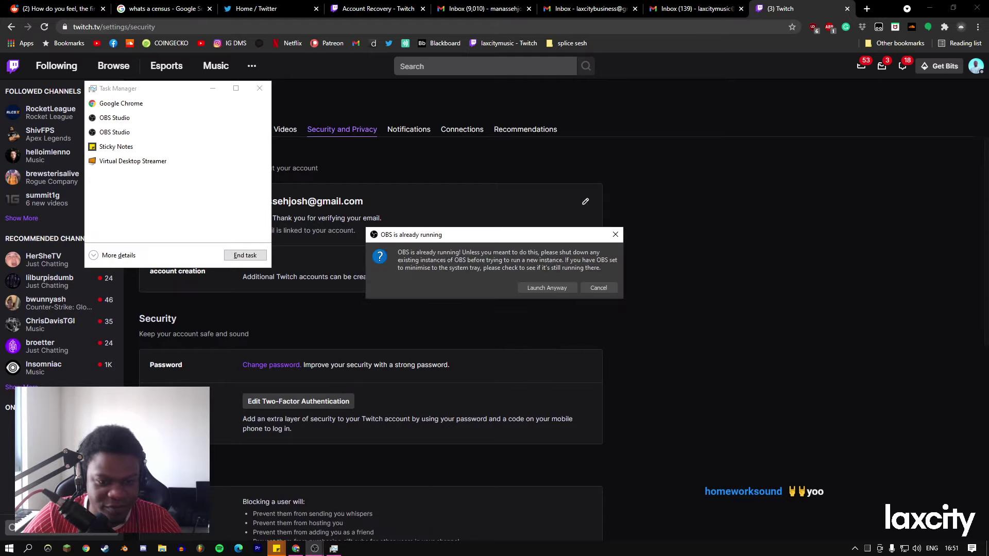
pyautogui.click(597, 287)
# End Virtual Desktop Streamer, then relaunch FL Studio from the taskbar.
pyautogui.click(131, 134)
pyautogui.click(148, 149)
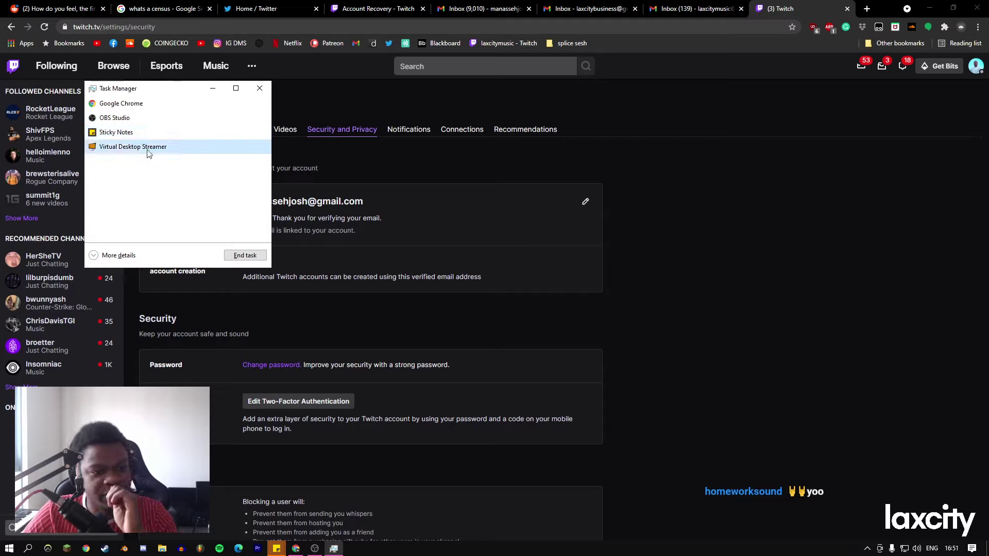
pyautogui.click(240, 258)
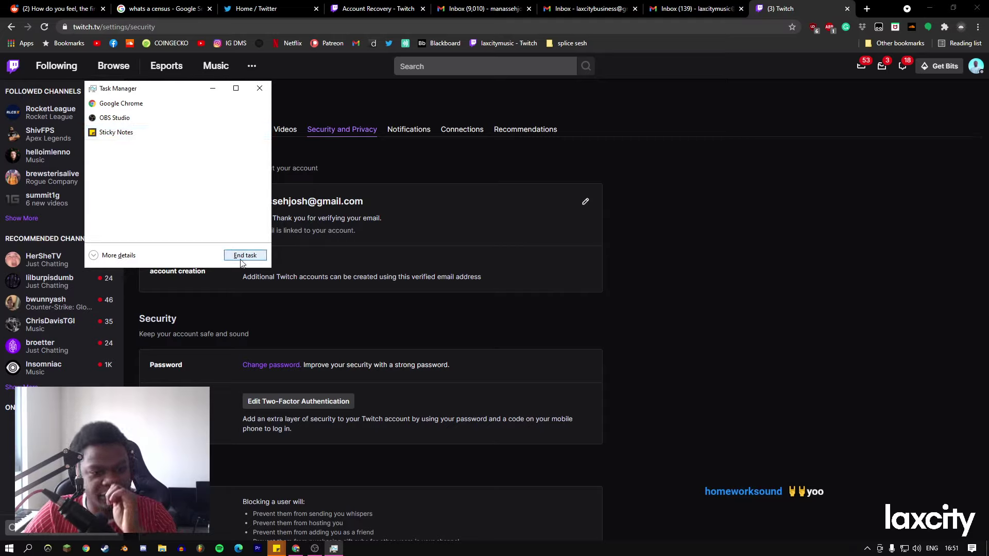
pyautogui.click(202, 550)
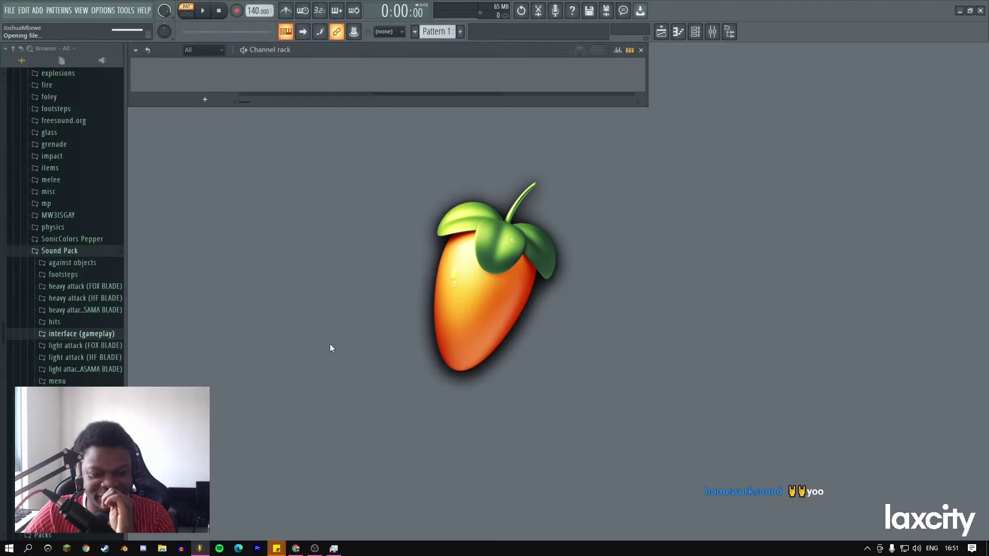
# Open looking glass.flp from recent projects, show its Playlist, and open the settings window.
pyautogui.click(9, 11)
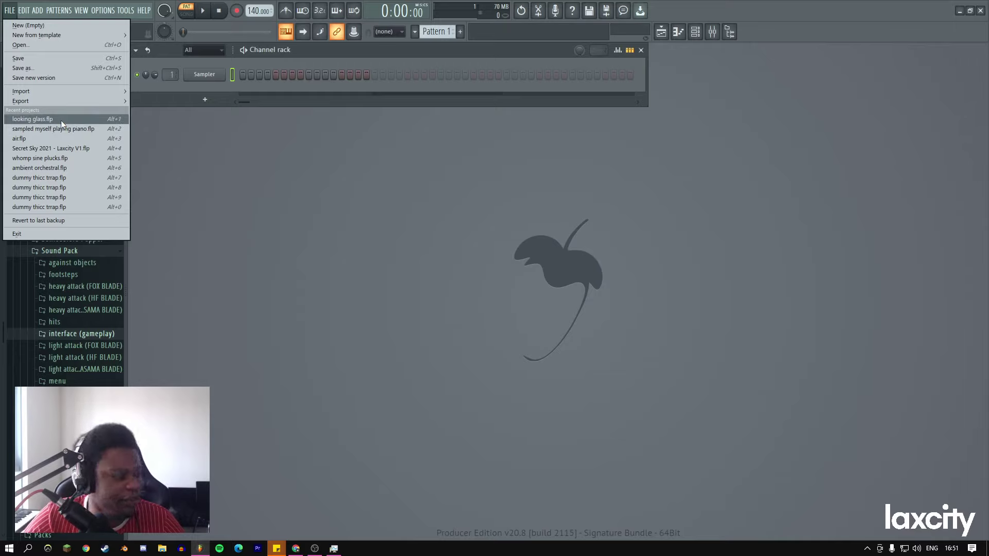
pyautogui.click(61, 119)
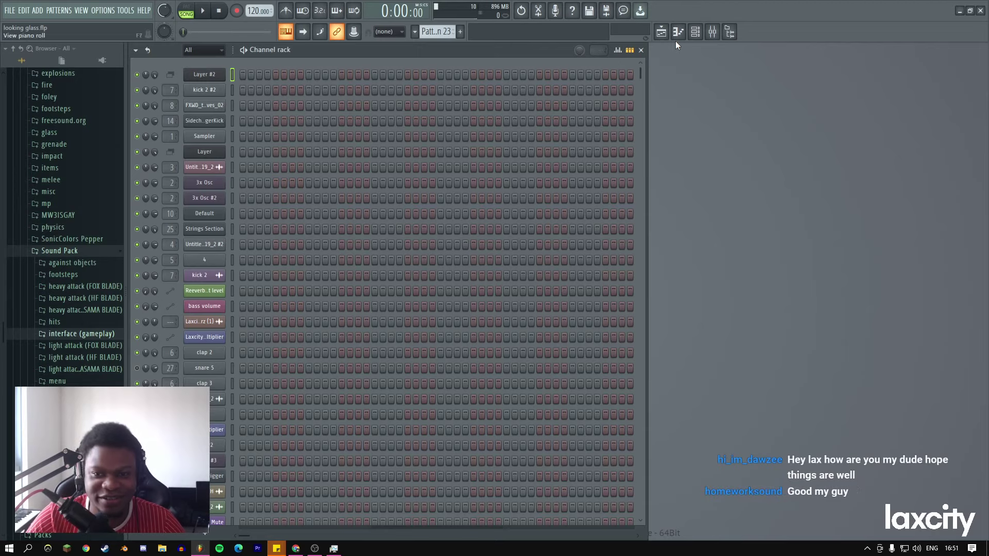
pyautogui.click(660, 31)
pyautogui.hscroll(2, 404, 60)
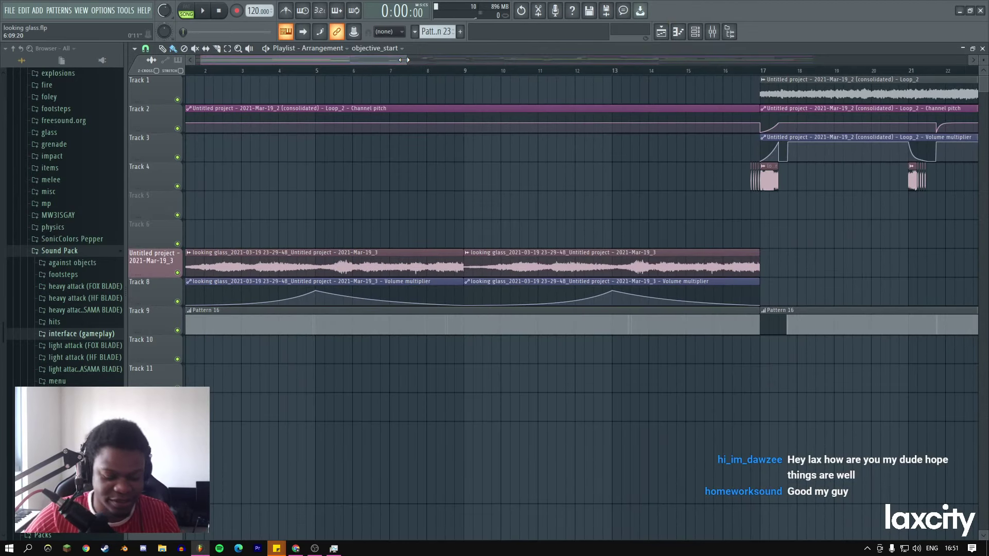
pyautogui.press('F11')
# Switch the audio device to FL Studio ASIO with output to Speakers (Focusrite Usb Audio).
pyautogui.click(380, 84)
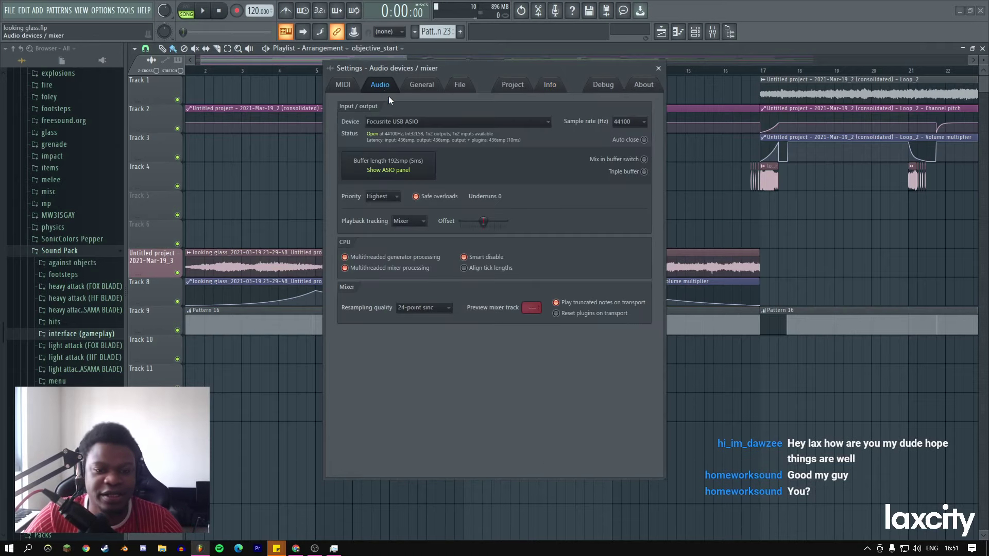
pyautogui.click(412, 164)
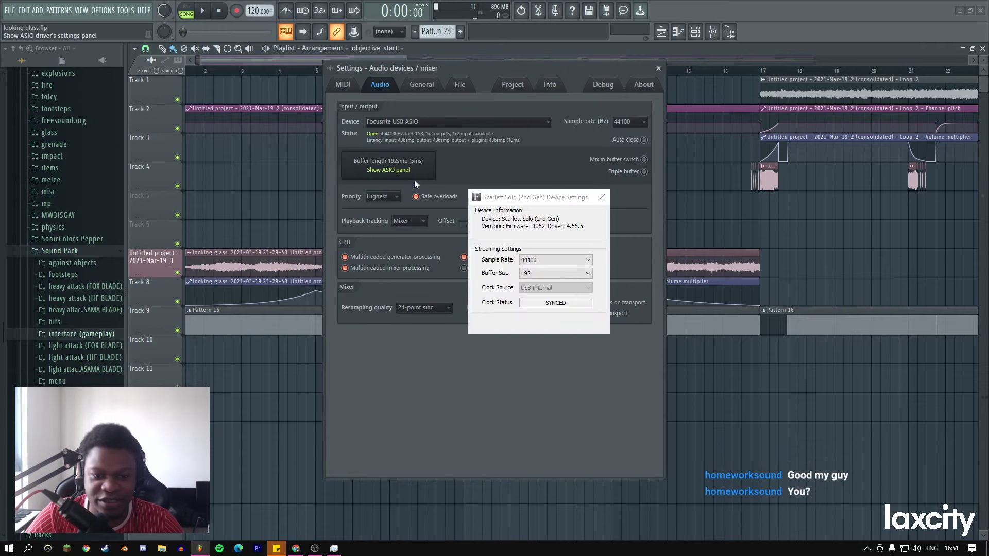
pyautogui.click(601, 196)
pyautogui.click(412, 123)
pyautogui.click(391, 223)
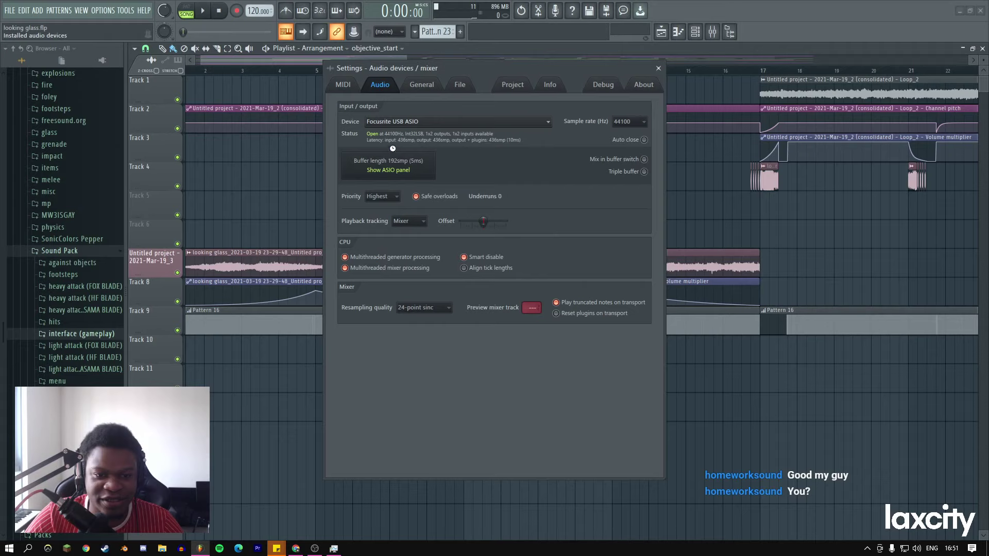
pyautogui.click(393, 168)
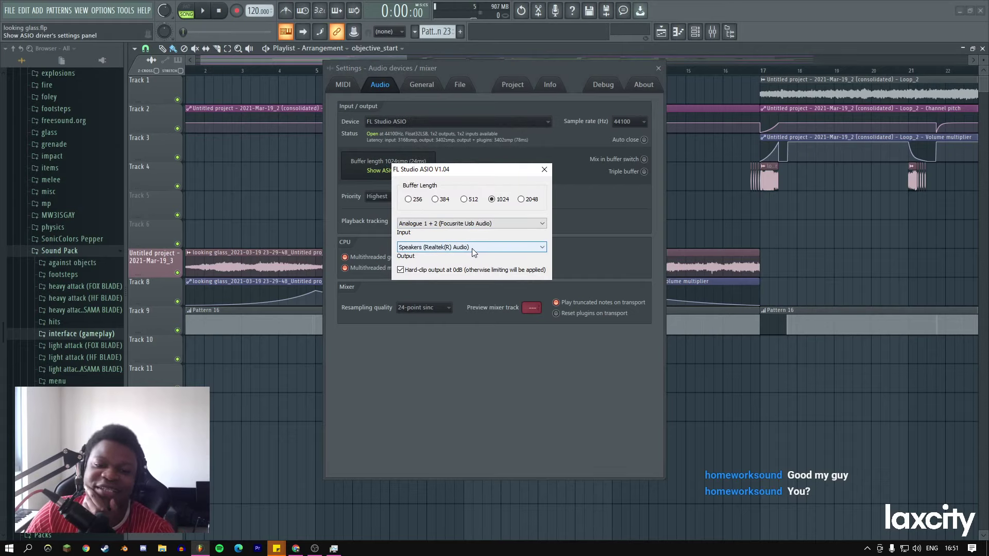
pyautogui.click(470, 247)
pyautogui.click(454, 287)
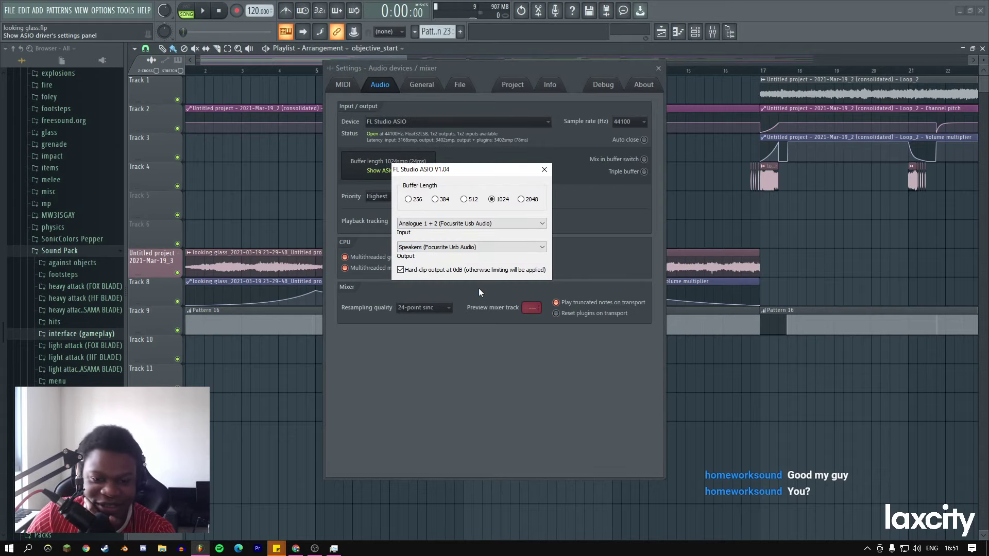
pyautogui.click(544, 169)
pyautogui.click(658, 68)
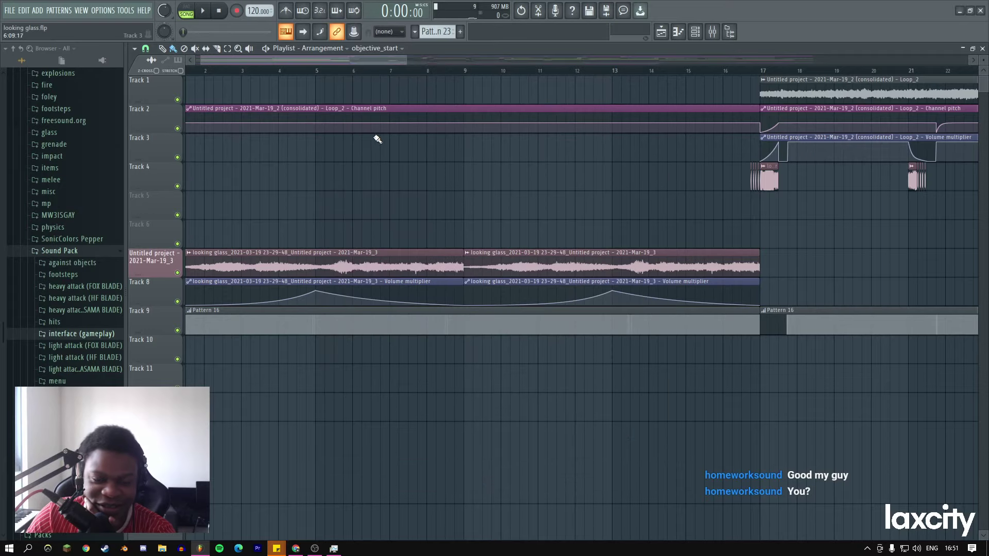
# Recheck the Audio settings, keeping FL Studio ASIO with its 1024-sample buffer.
pyautogui.press('F11')
pyautogui.click(381, 85)
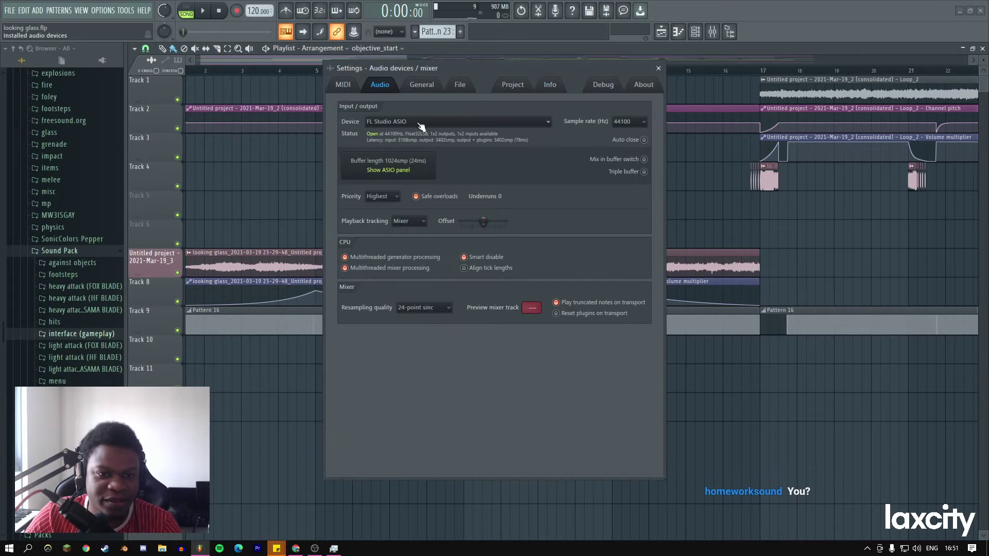
pyautogui.click(418, 122)
pyautogui.click(418, 118)
pyautogui.click(396, 164)
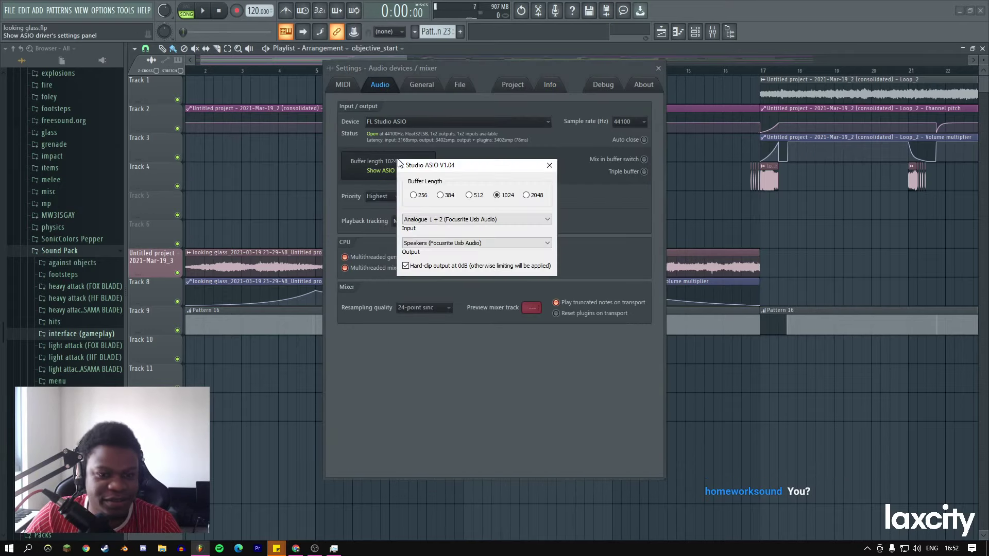
pyautogui.click(549, 167)
pyautogui.click(658, 68)
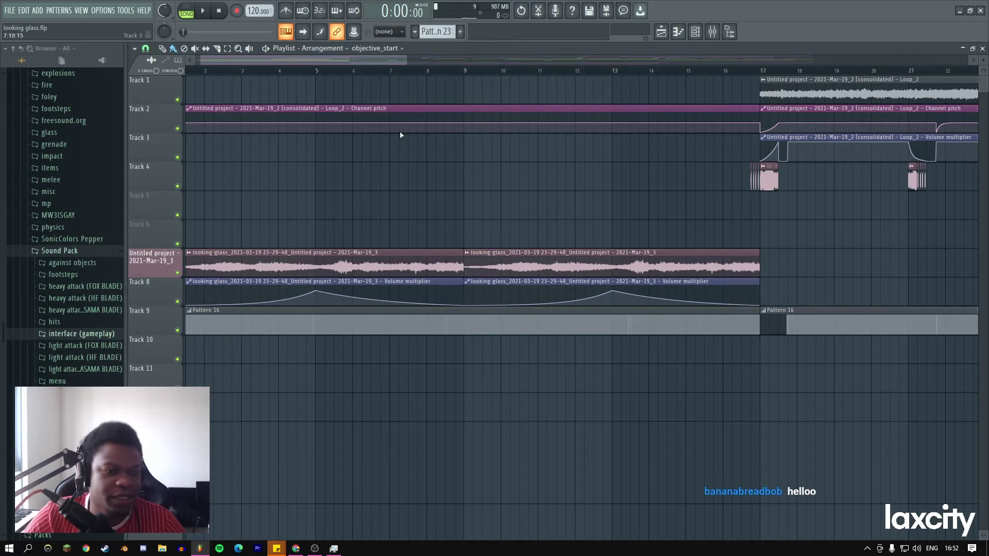
# Zoom the playlist out so it spans bars 2–37.
pyautogui.moveTo(405, 58); pyautogui.dragTo(545, 58)
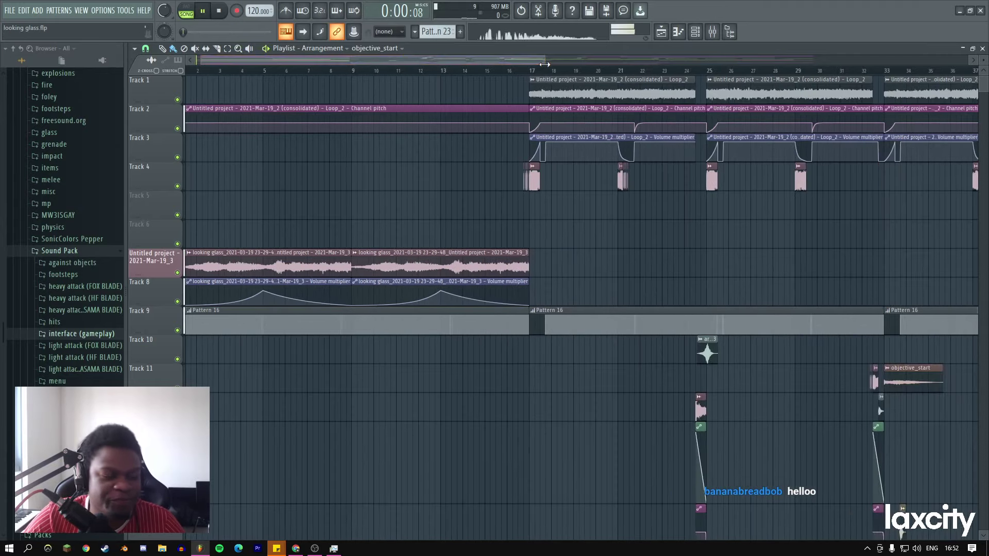
# Bring FL Studio up again from the taskbar.
pyautogui.click(199, 549)
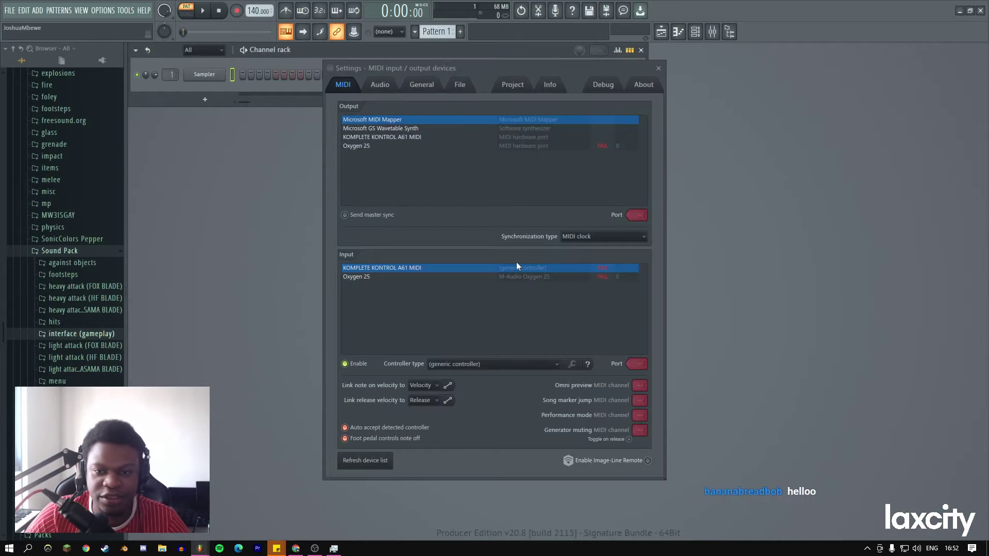
# Leave the MIDI settings and set the audio device to Focusrite USB ASIO.
pyautogui.click(659, 69)
pyautogui.press('F11')
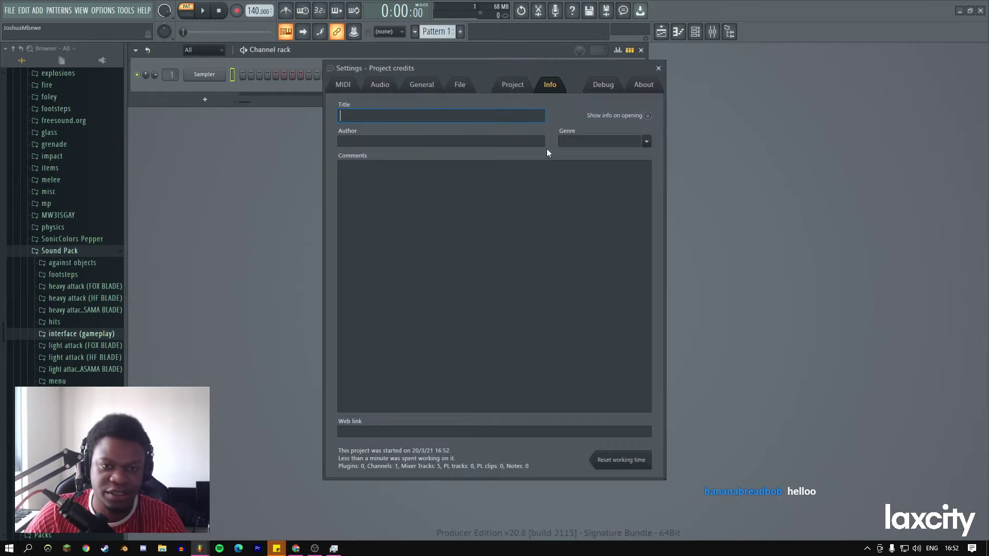
pyautogui.click(380, 86)
pyautogui.click(413, 122)
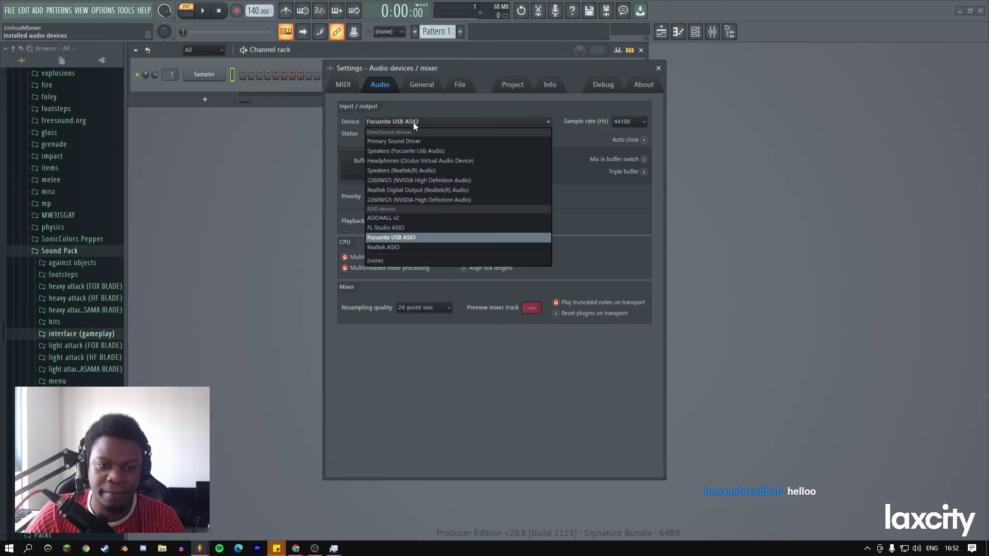
pyautogui.click(414, 233)
pyautogui.click(659, 68)
# Set the Mixer's Master input to Input 1, load Fruity Limiter in slot 1, and return to looking glass.
pyautogui.click(712, 31)
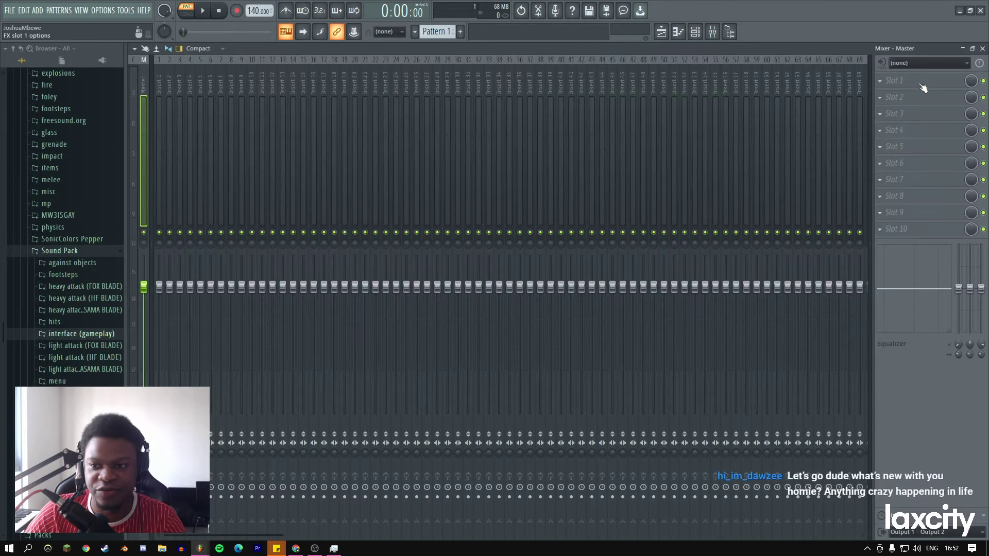
pyautogui.click(929, 63)
pyautogui.click(908, 101)
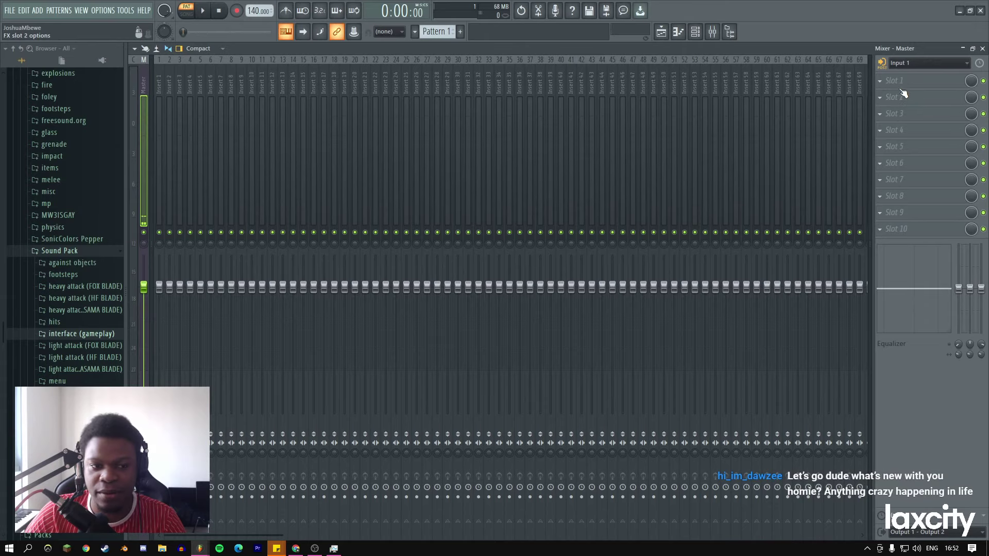
pyautogui.click(900, 82)
pyautogui.click(734, 280)
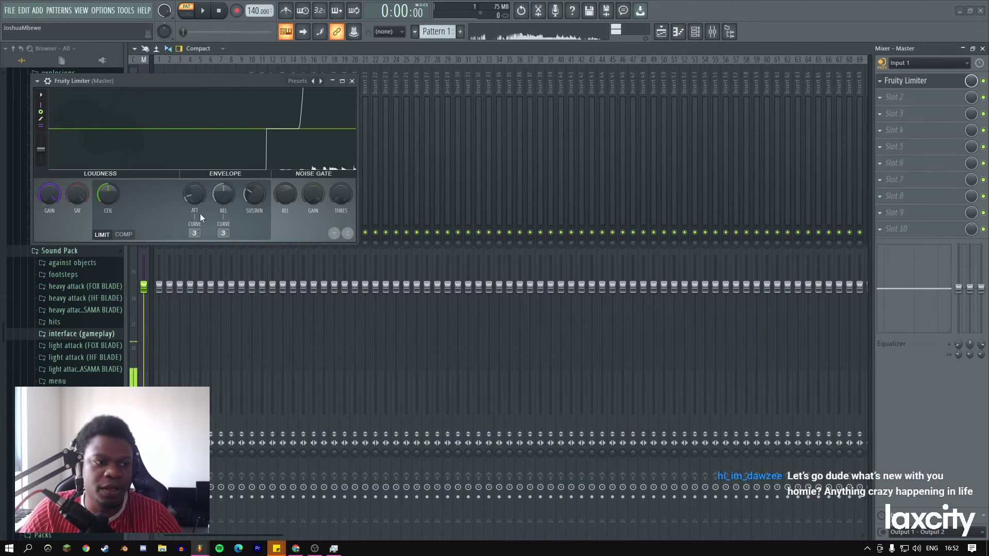
pyautogui.hotkey('alt', 'Tab')
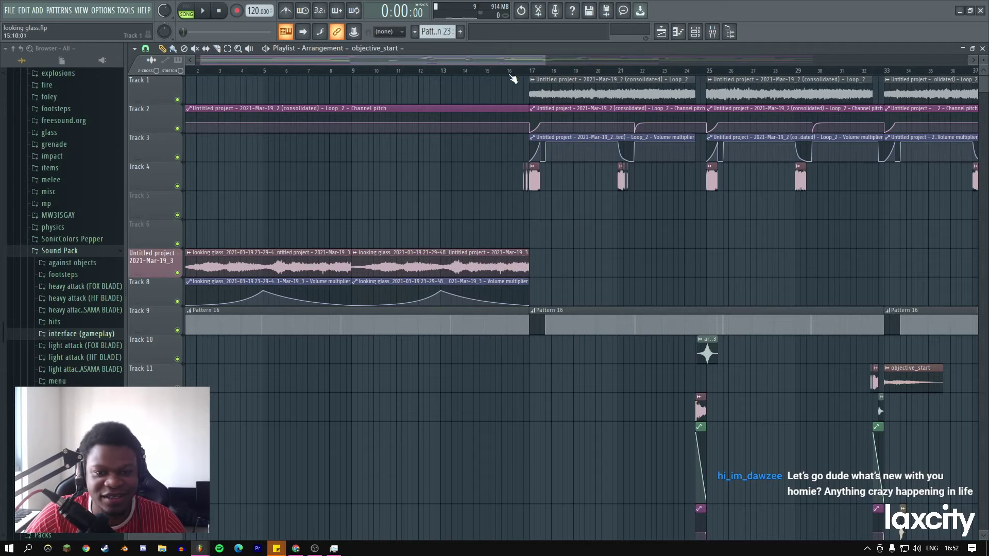
# Zoom the playlist in and out over the looking glass arrangement, then switch to Chrome.
pyautogui.moveTo(544, 58); pyautogui.dragTo(488, 73)
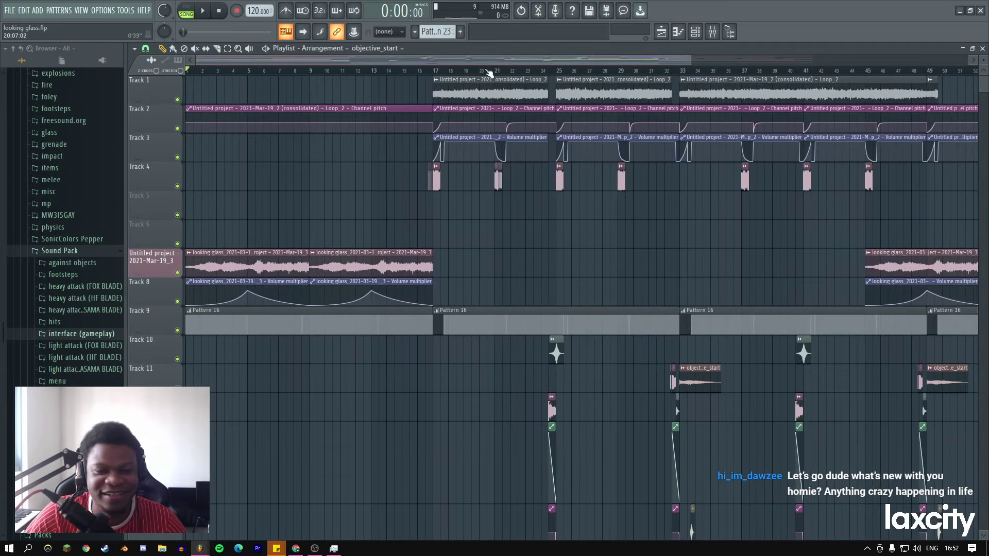
pyautogui.moveTo(690, 63); pyautogui.dragTo(426, 83)
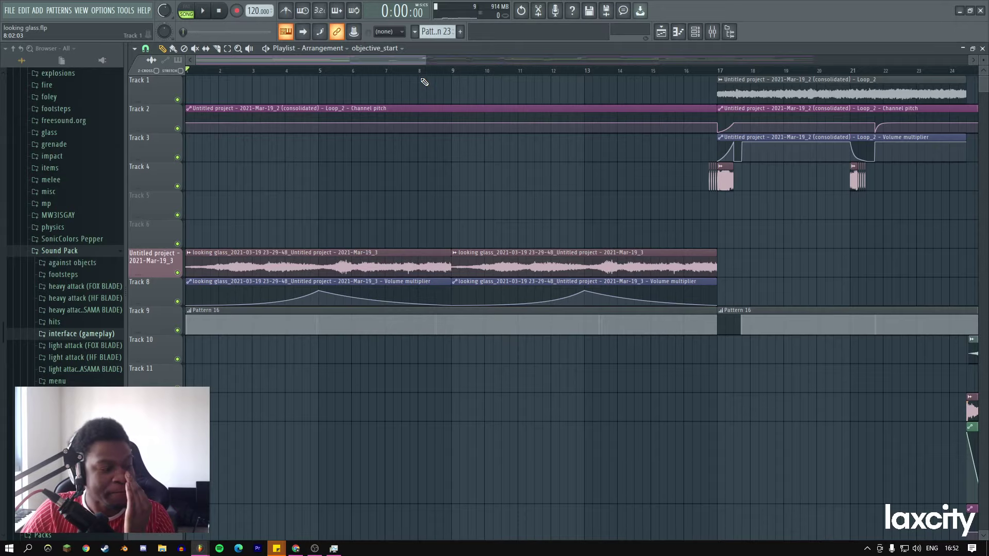
pyautogui.moveTo(426, 57)
pyautogui.mouseDown()
pyautogui.moveTo(535, 59)
pyautogui.moveTo(407, 59)
pyautogui.mouseUp()
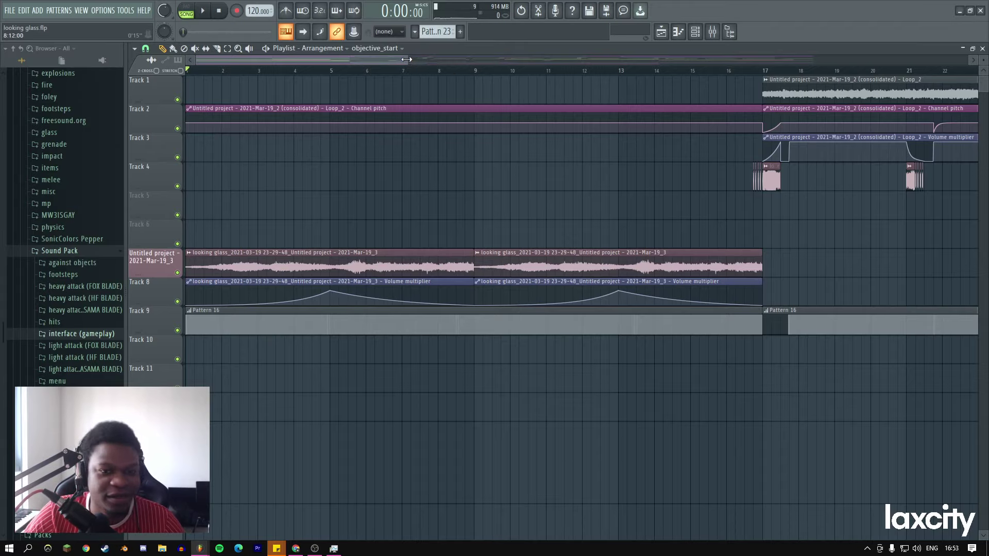
pyautogui.moveTo(410, 64); pyautogui.dragTo(618, 67)
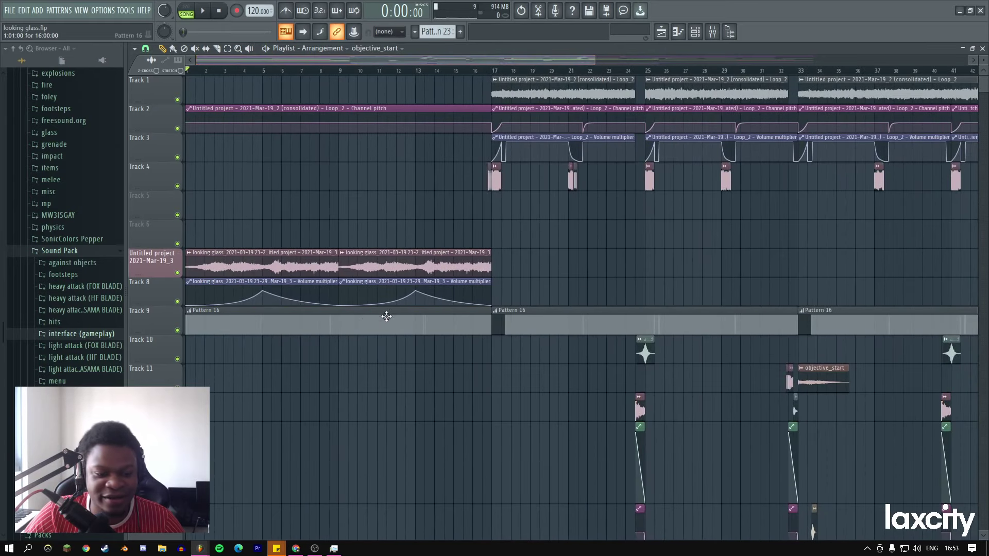
pyautogui.click(296, 548)
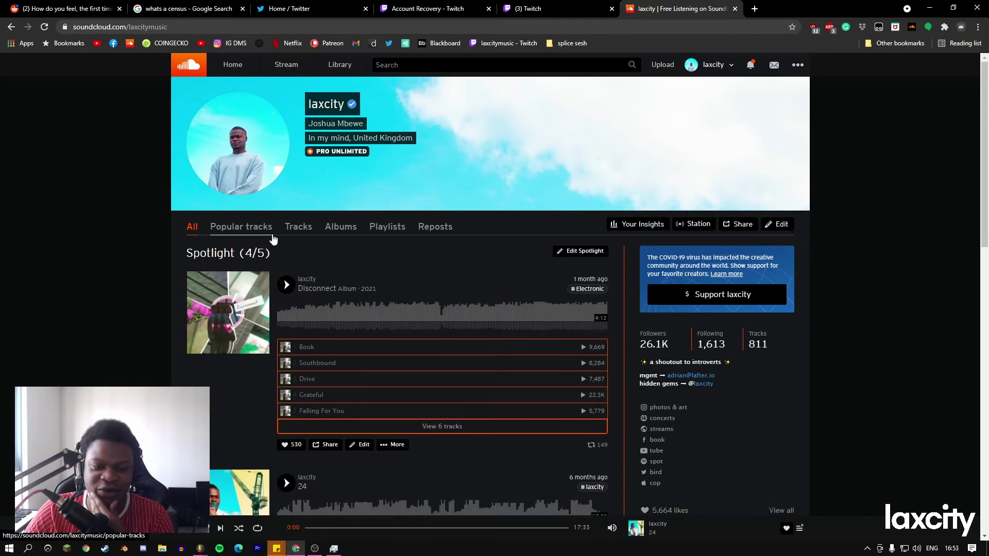
# Show the artist's Popular tracks on SoundCloud and scroll down past More Life, Purity, Bird and Evening.
pyautogui.click(241, 227)
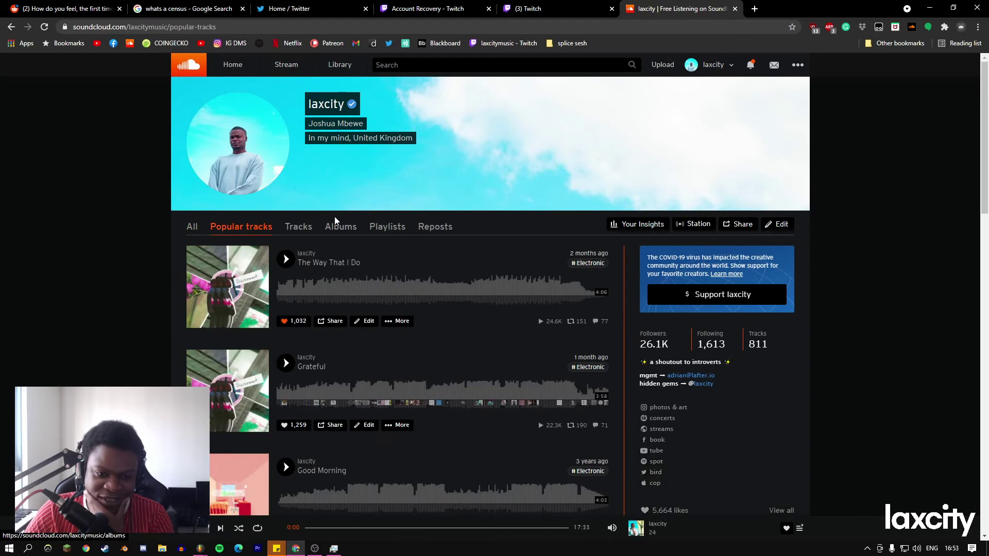
pyautogui.scroll(-12, 147, 189)
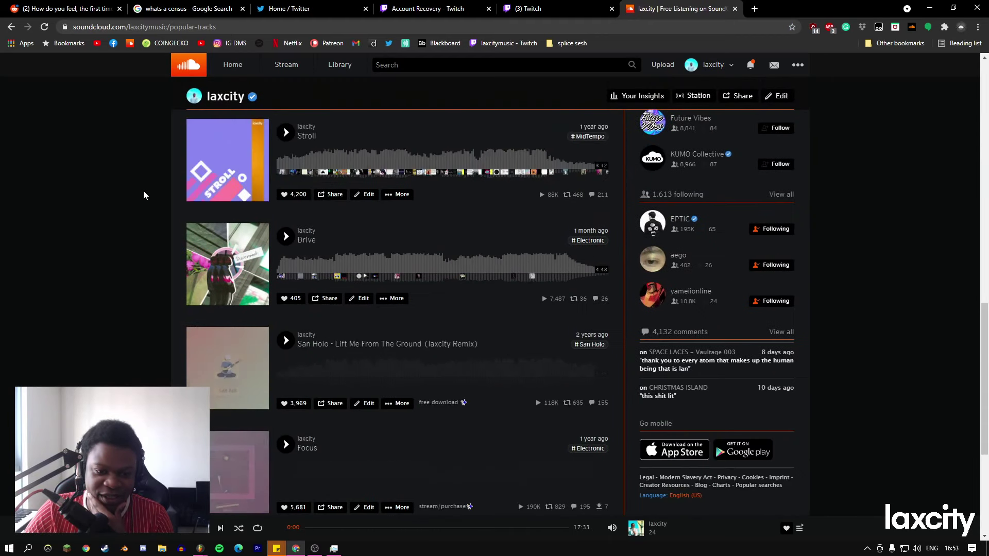
pyautogui.scroll(-6, 149, 309)
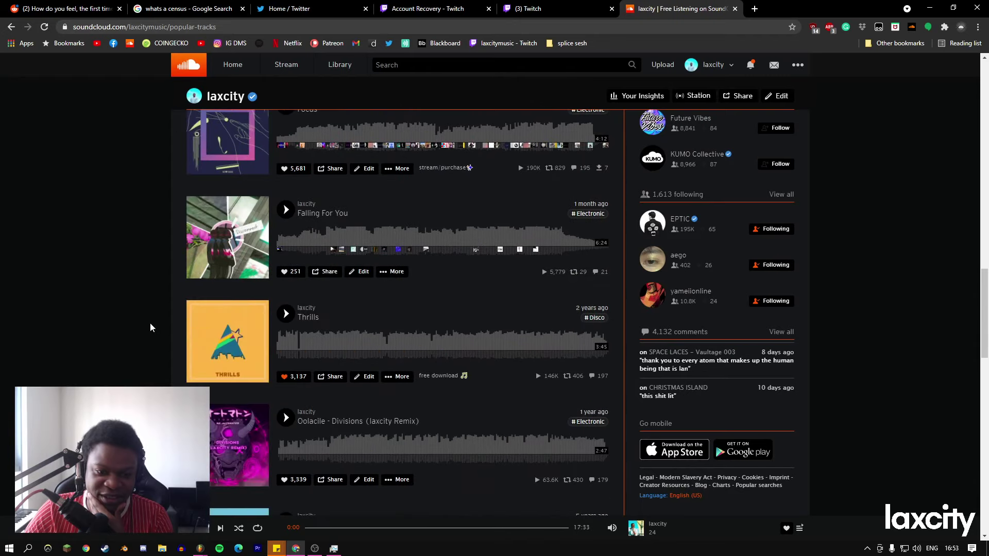
pyautogui.scroll(-1, 309, 332)
pyautogui.scroll(-8, 117, 318)
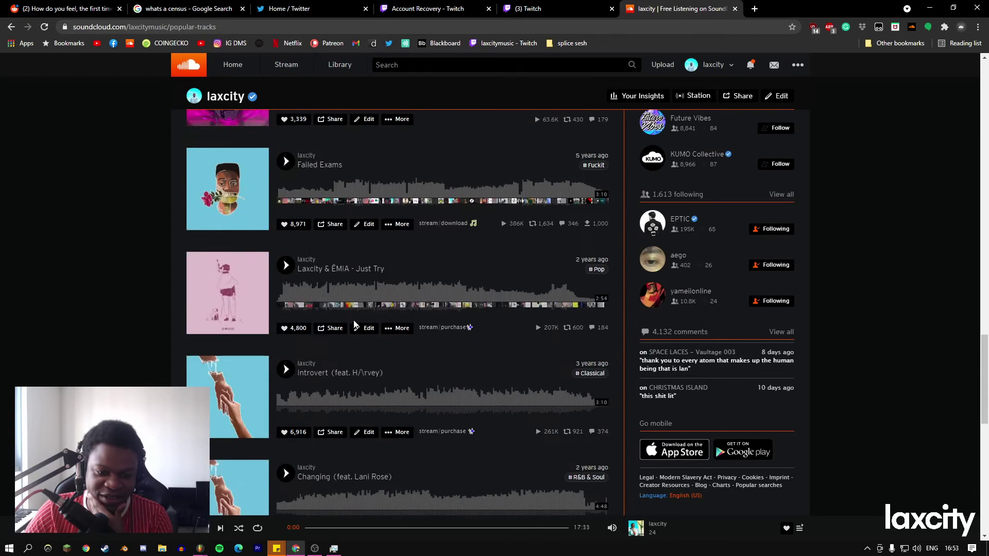
pyautogui.scroll(-4, 79, 338)
pyautogui.scroll(-2, 78, 338)
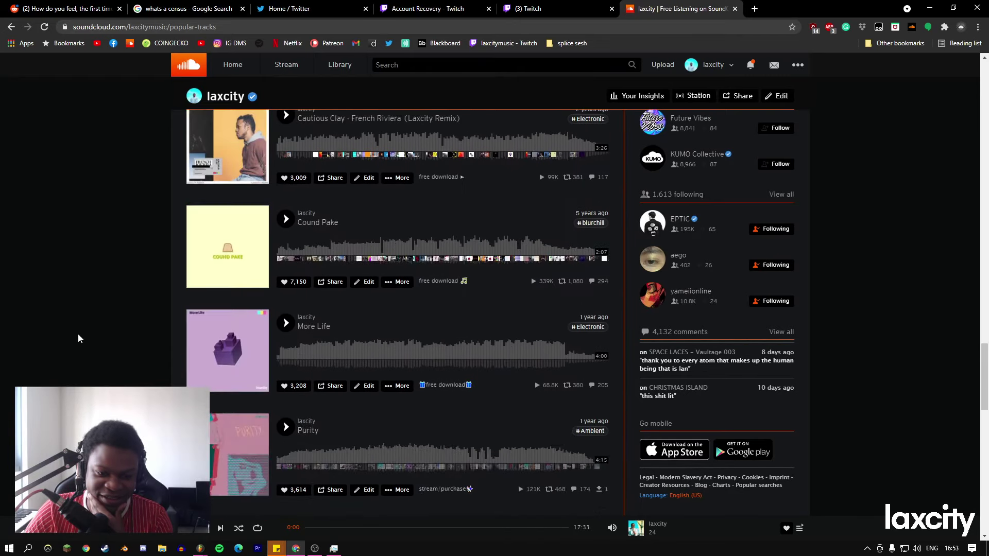
pyautogui.scroll(-4, 245, 340)
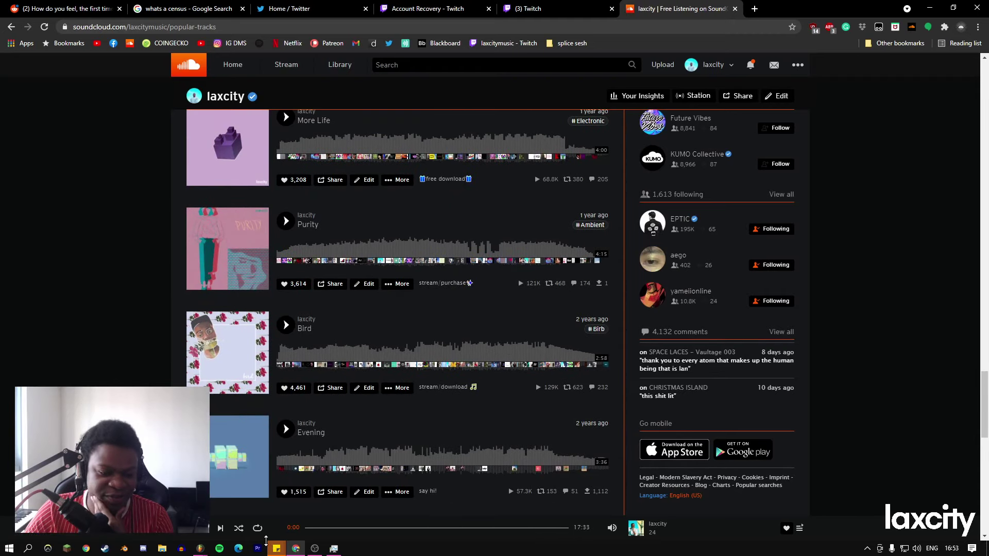
# Return to FL Studio, review the Audio settings page, and close it.
pyautogui.click(201, 548)
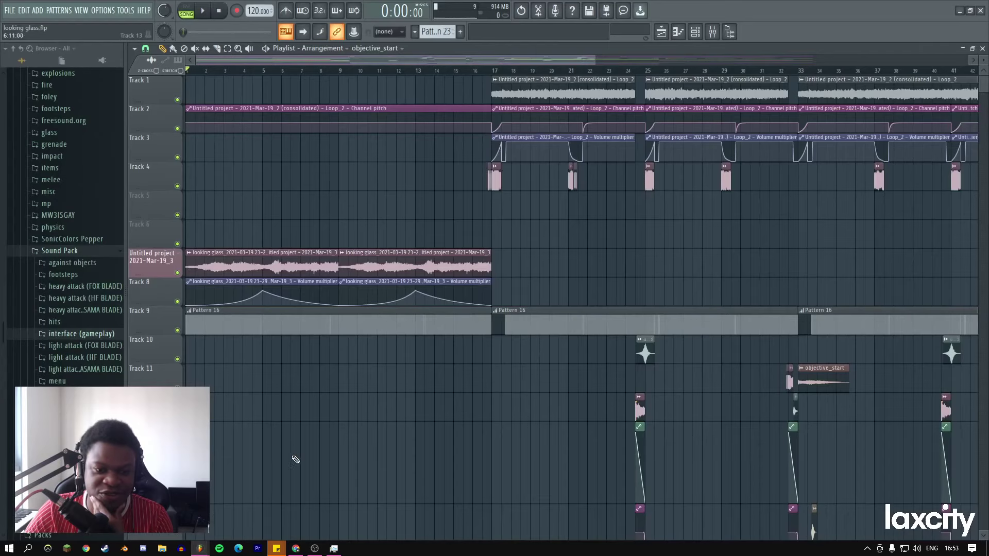
pyautogui.press('F11')
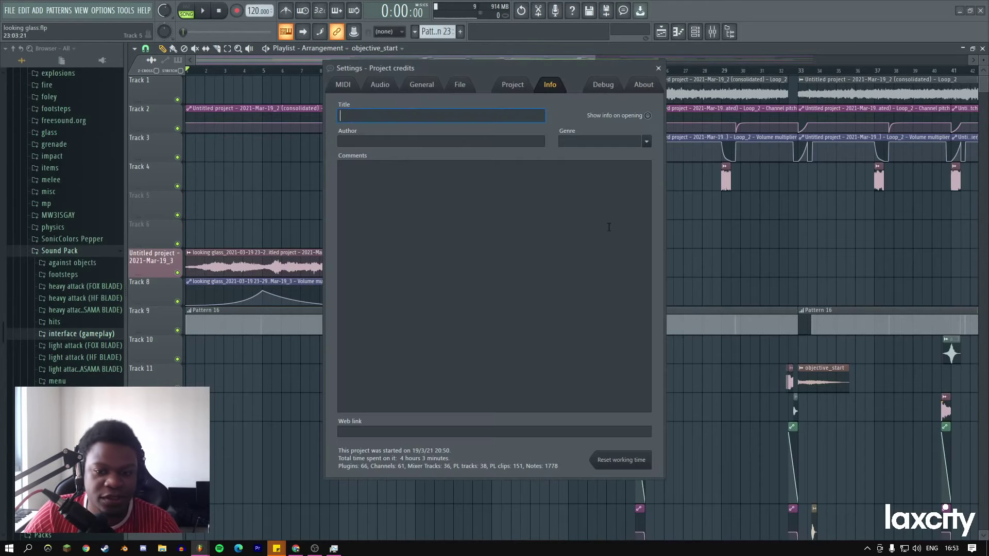
pyautogui.click(381, 85)
pyautogui.click(658, 68)
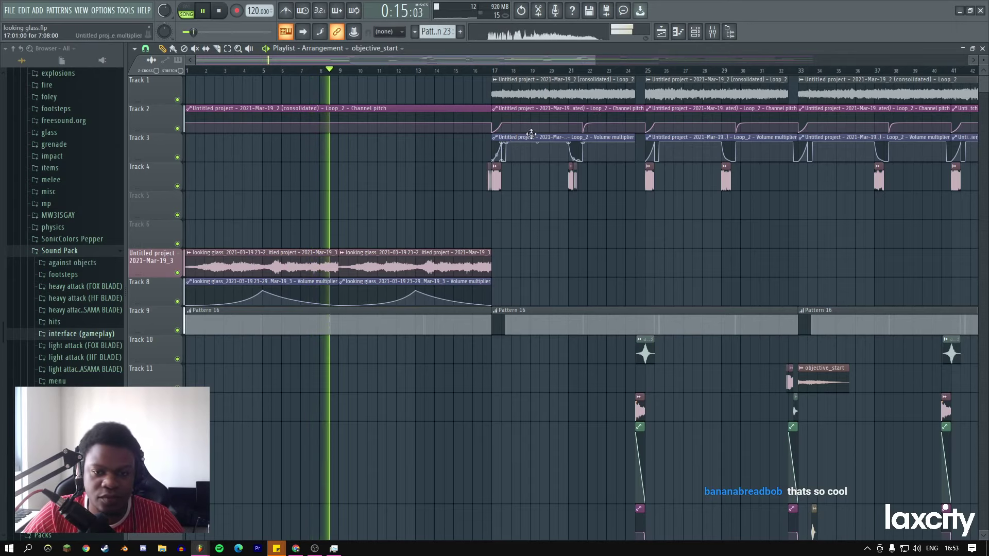
# Scroll the looking glass playlist down to Track 9 and below while playback continues.
pyautogui.scroll(-5, 594, 165)
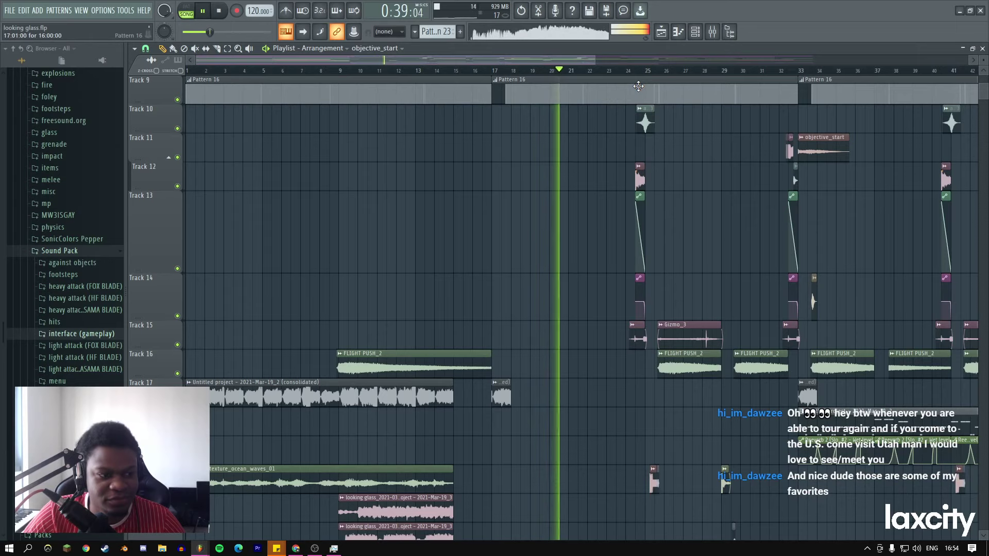
# Survey the tracks and zoom the playlist past the opening bars while the song plays past one minute.
pyautogui.moveTo(596, 61); pyautogui.dragTo(674, 64)
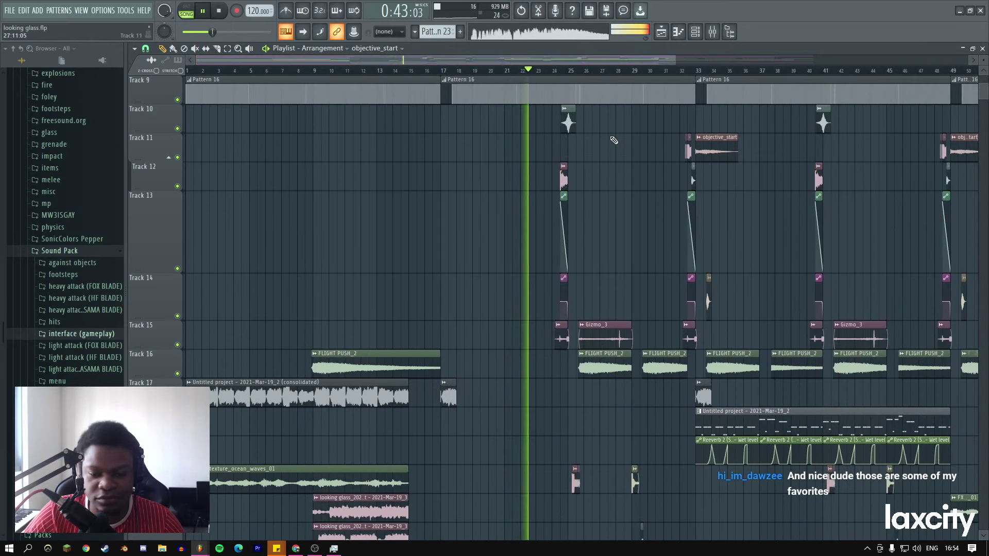
pyautogui.scroll(-5, 614, 140)
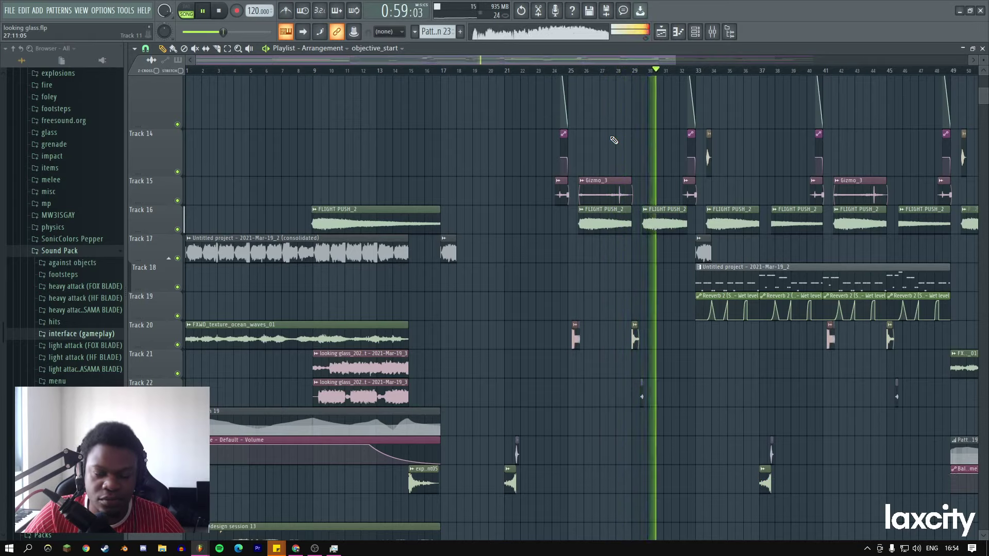
pyautogui.scroll(3, 621, 147)
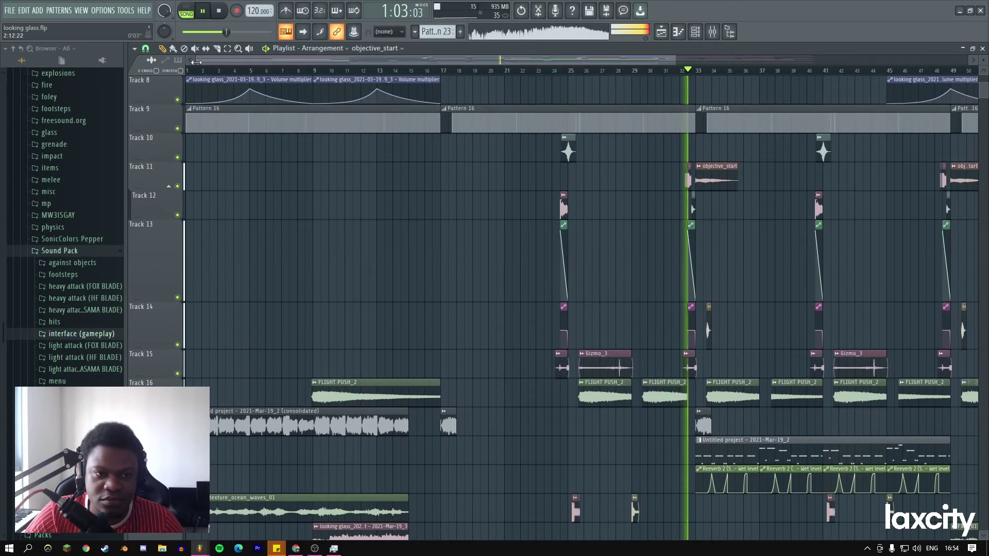
pyautogui.moveTo(197, 61); pyautogui.dragTo(335, 88)
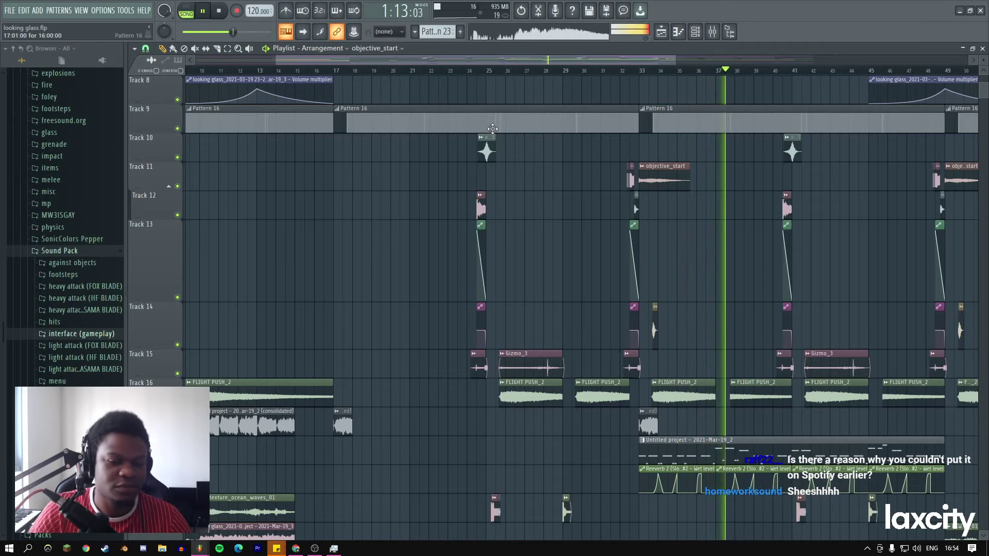
pyautogui.scroll(4, 534, 127)
pyautogui.scroll(1, 534, 128)
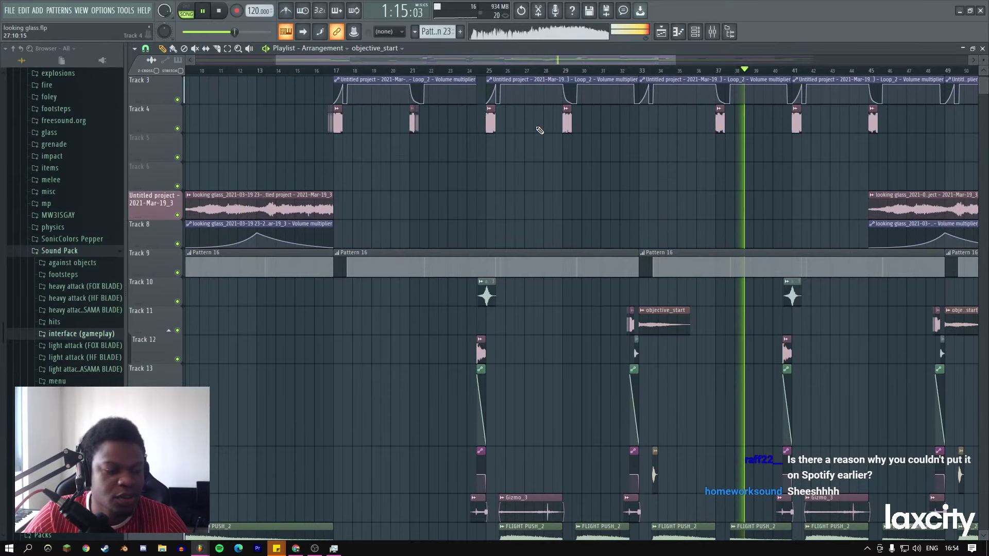
pyautogui.scroll(2, 540, 127)
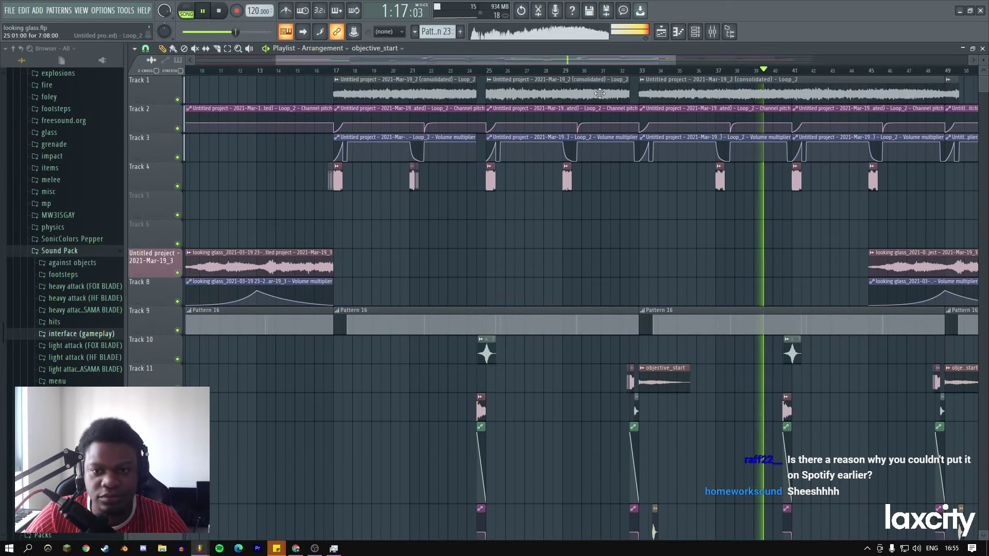
pyautogui.moveTo(674, 61); pyautogui.dragTo(741, 60)
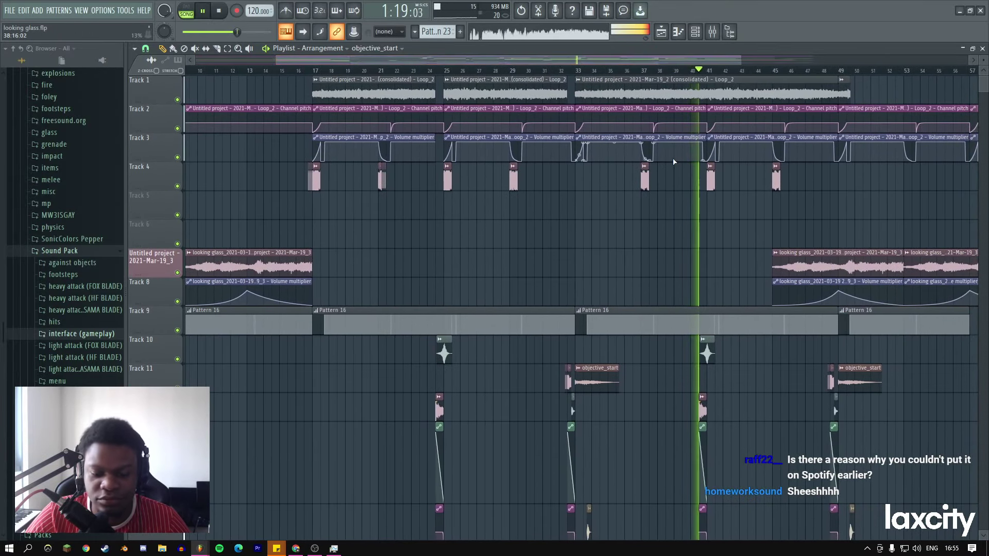
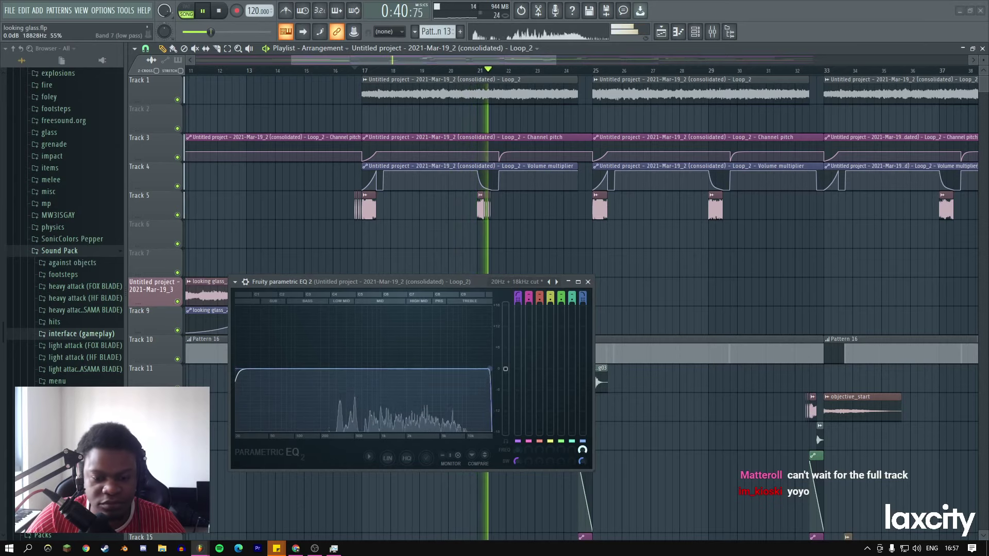
# Create an automation clip for the Loop_2 EQ's Band 7 low-pass frequency.
pyautogui.rightClick(579, 453)
pyautogui.click(610, 418)
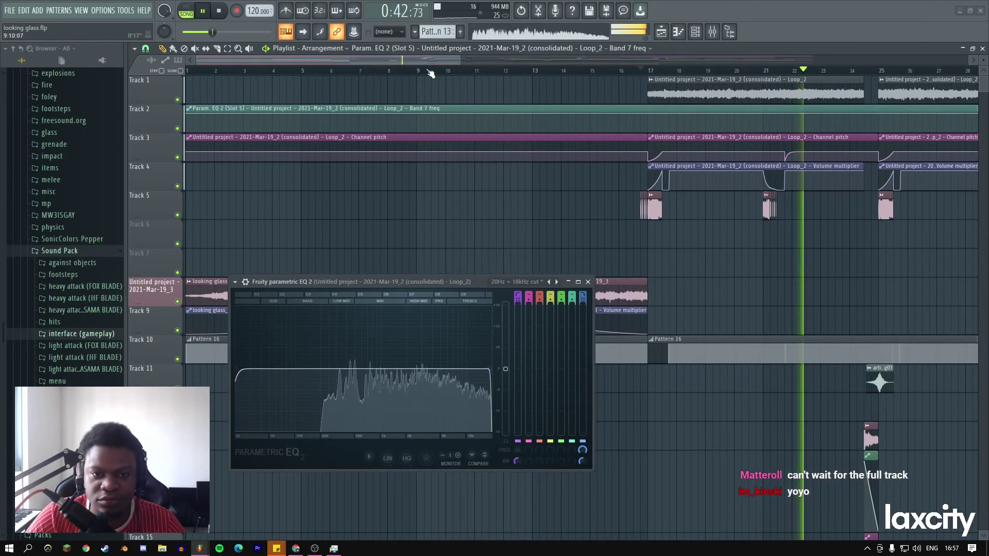
pyautogui.moveTo(412, 60); pyautogui.dragTo(517, 63)
# Pull the Band 7 frequency automation down just after bar 17.
pyautogui.press('space')
pyautogui.press('space')
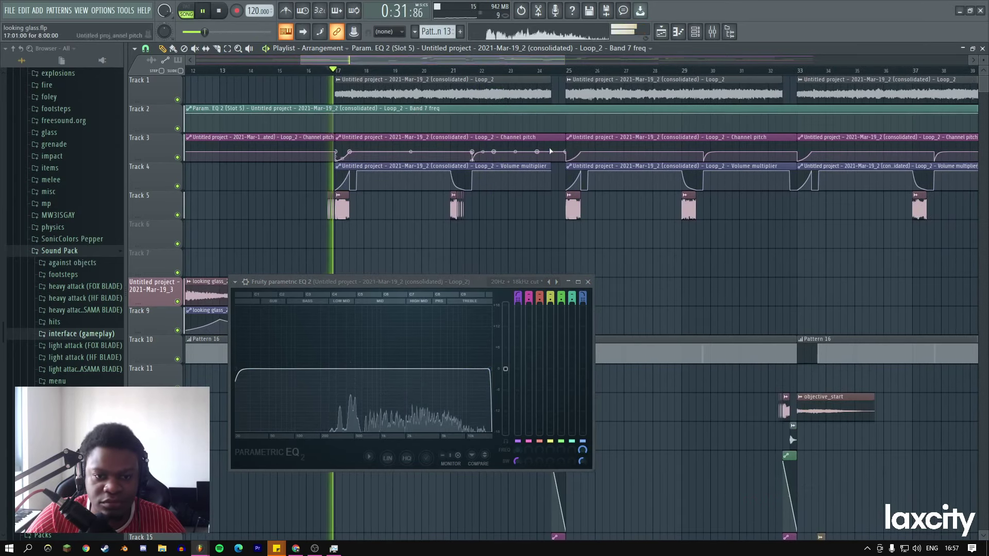
pyautogui.press('F9')
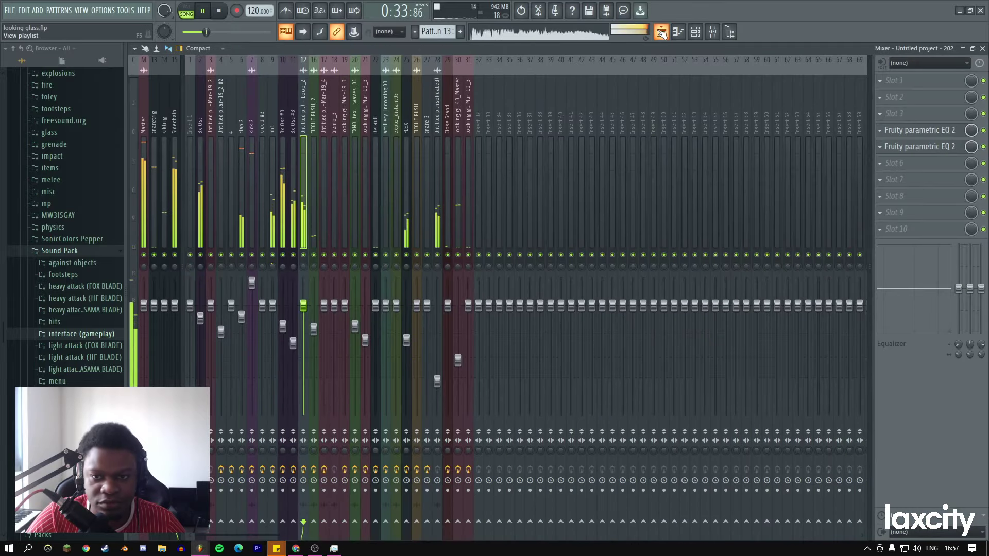
pyautogui.press('F9')
pyautogui.moveTo(523, 58); pyautogui.dragTo(470, 57)
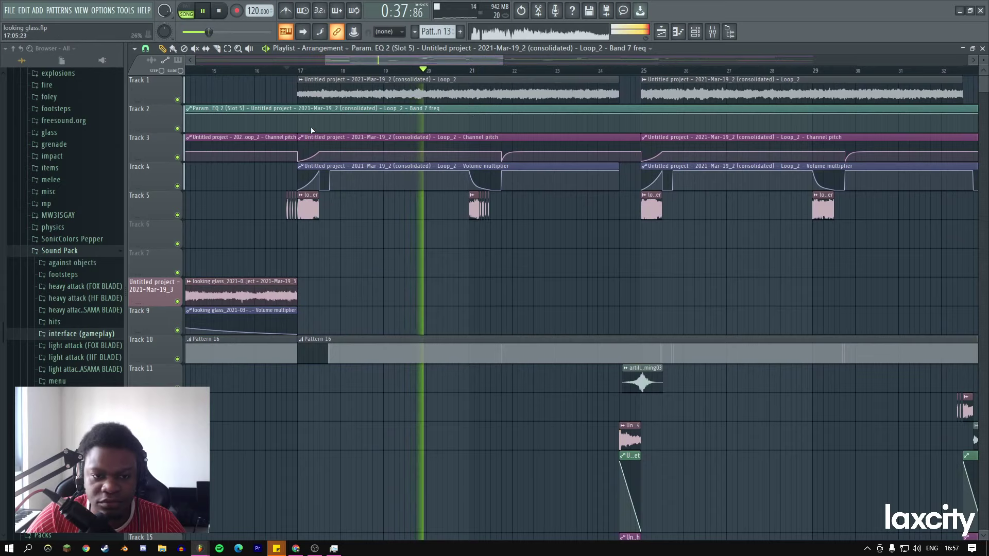
pyautogui.click(298, 71)
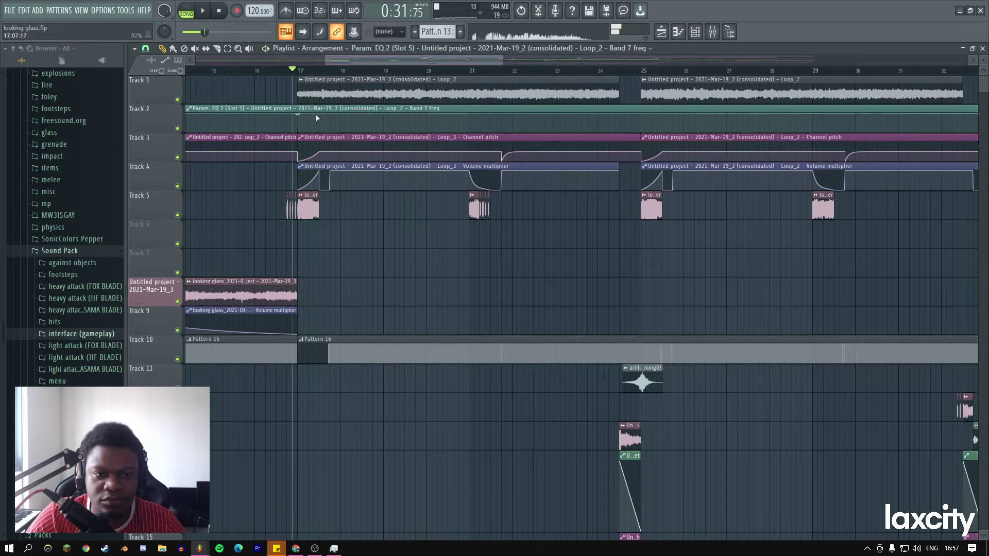
pyautogui.moveTo(319, 114); pyautogui.dragTo(321, 122)
# Set the Loop_2 EQ's overall level to 0 dB and listen to the sweep.
pyautogui.press('F9')
pyautogui.click(919, 147)
pyautogui.press('space')
pyautogui.press('space')
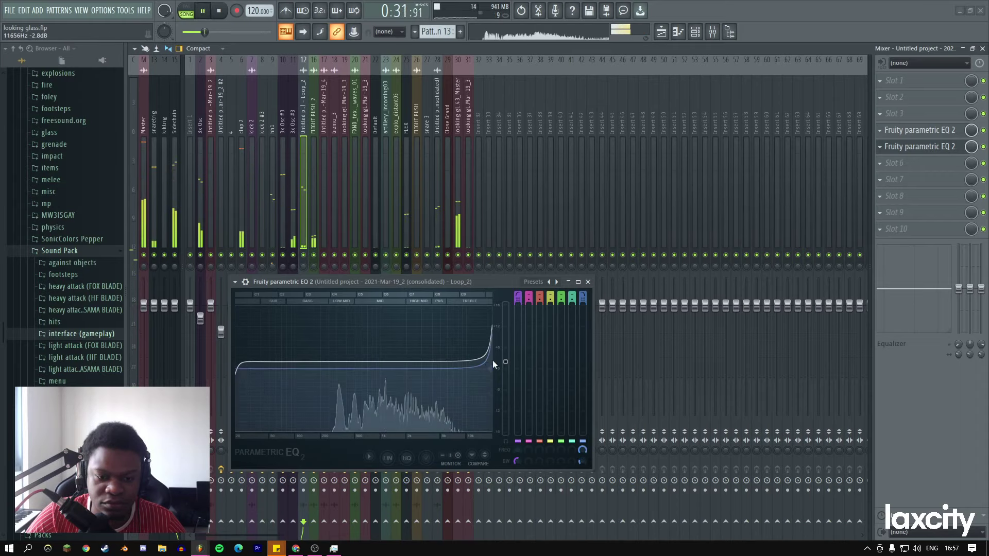
pyautogui.moveTo(505, 362); pyautogui.dragTo(505, 368)
pyautogui.press('F9')
pyautogui.click(464, 71)
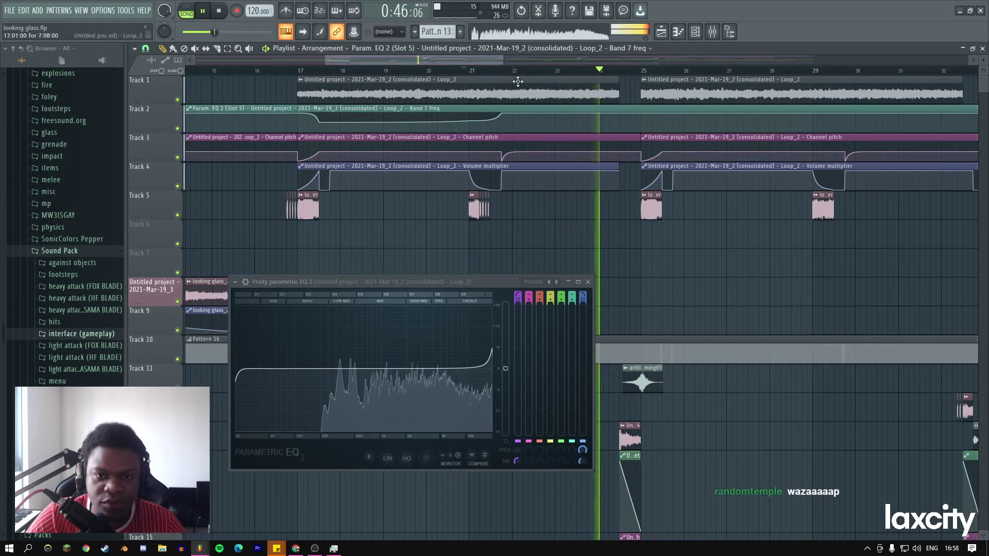
pyautogui.moveTo(503, 60); pyautogui.dragTo(656, 61)
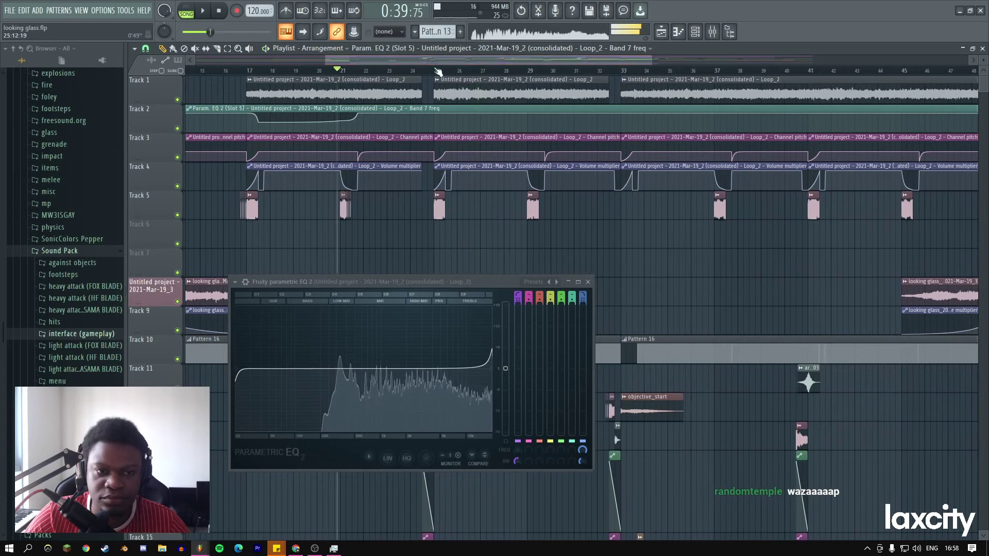
# Close the EQ window and replay the arrangement from the playlist.
pyautogui.click(589, 282)
pyautogui.press('F9')
pyautogui.press('space')
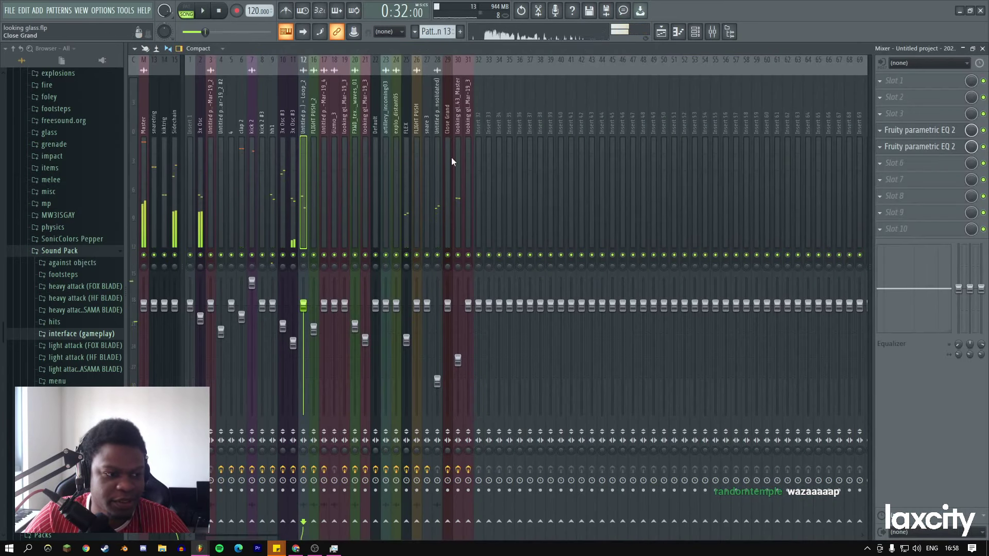
pyautogui.click(661, 31)
pyautogui.press('space')
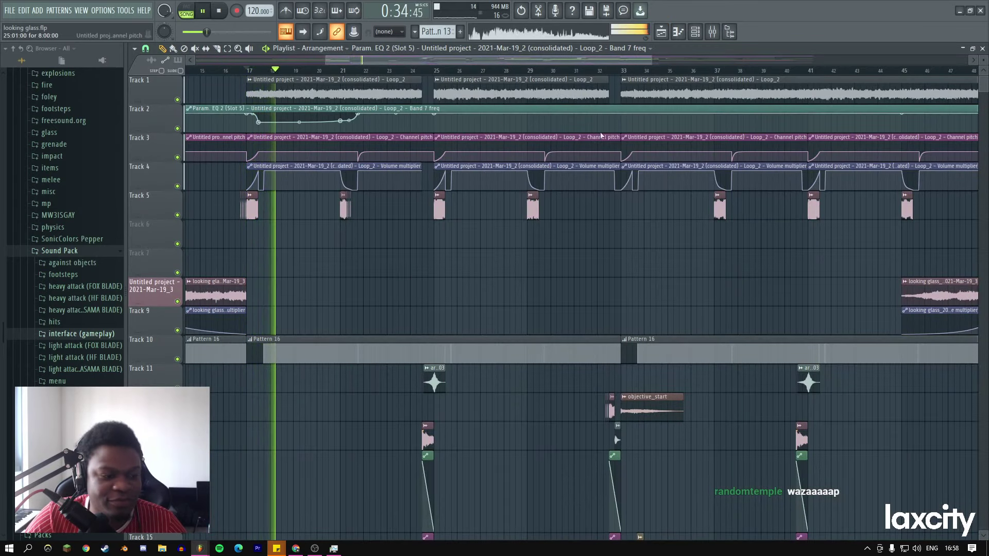
pyautogui.moveTo(652, 61); pyautogui.dragTo(511, 61)
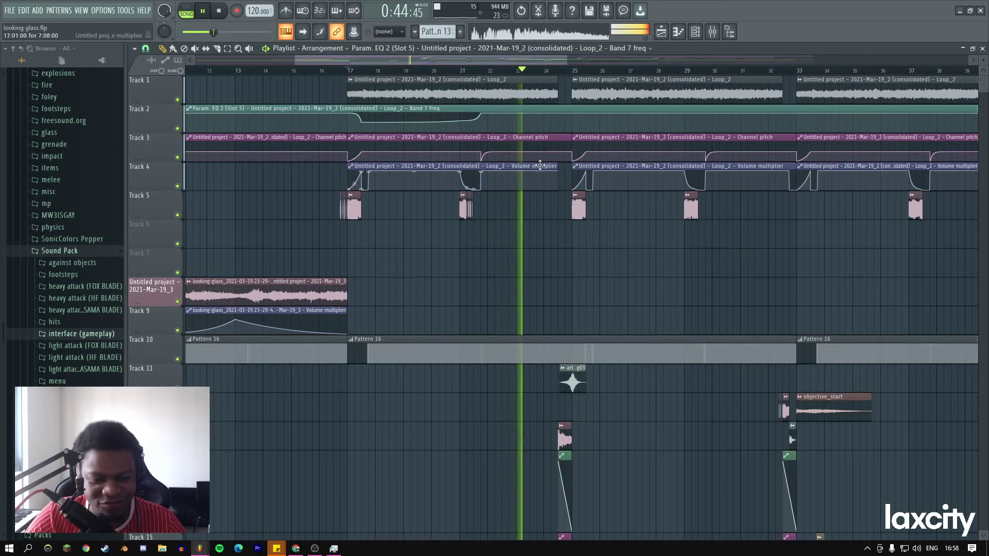
# Insert two empty tracks at Track 3 in the playlist.
pyautogui.rightClick(159, 146)
pyautogui.press('i')
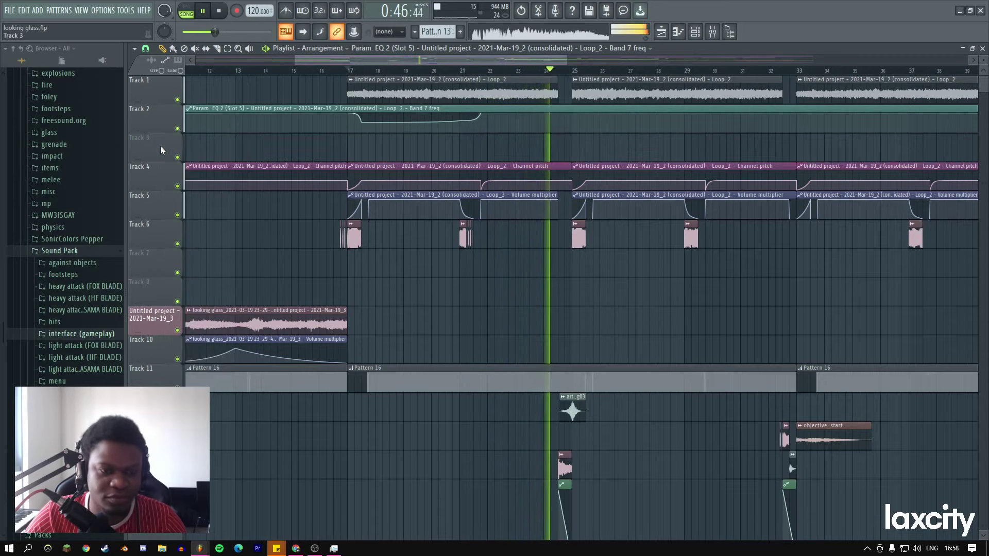
pyautogui.rightClick(159, 146)
pyautogui.press('i')
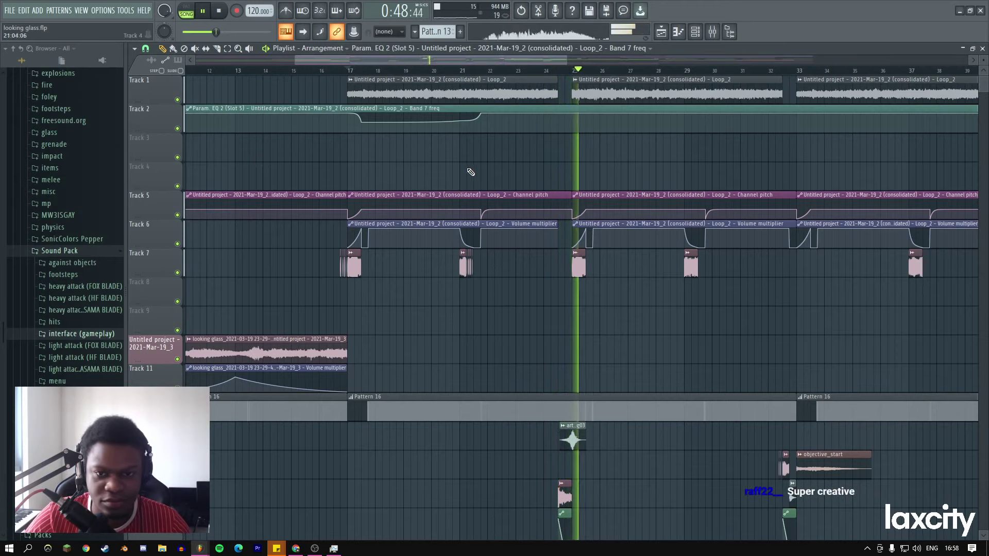
pyautogui.moveTo(447, 60); pyautogui.dragTo(486, 58)
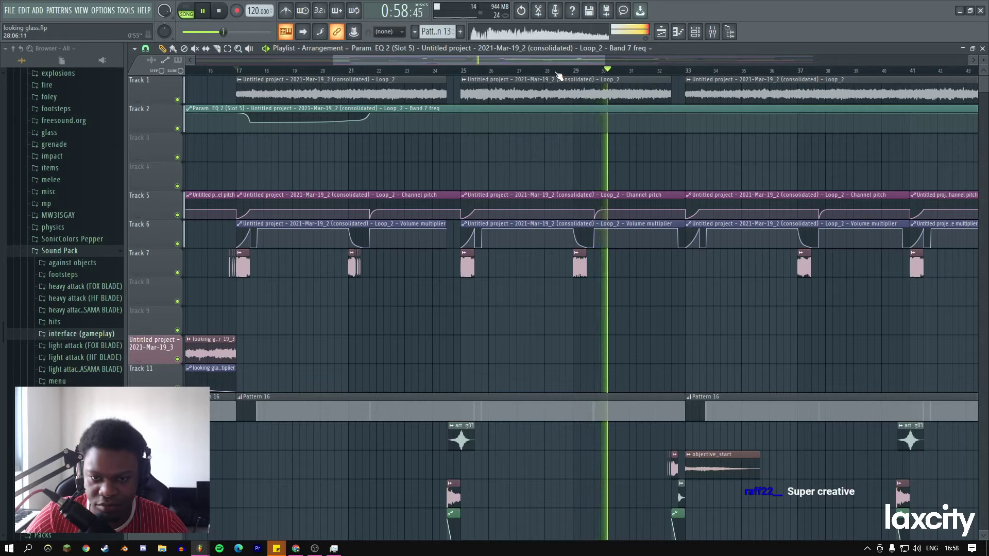
# Select the eight bars from bar 25 and start rendering them to audio.
pyautogui.press('space')
pyautogui.moveTo(556, 71)
pyautogui.mouseDown()
pyautogui.moveTo(574, 78)
pyautogui.moveTo(555, 80)
pyautogui.mouseUp()
pyautogui.press('space')
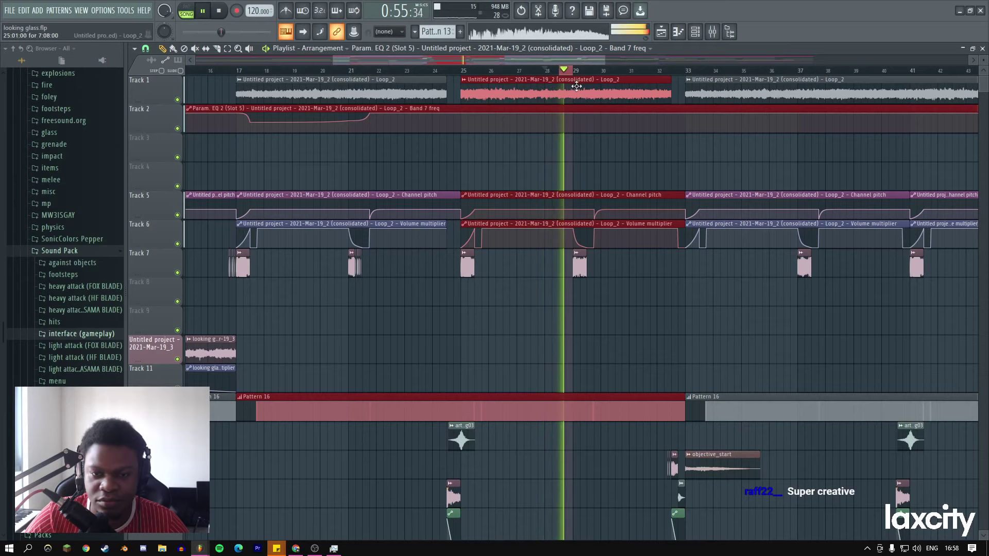
pyautogui.hotkey('ctrl', 'r')
pyautogui.press('Return')
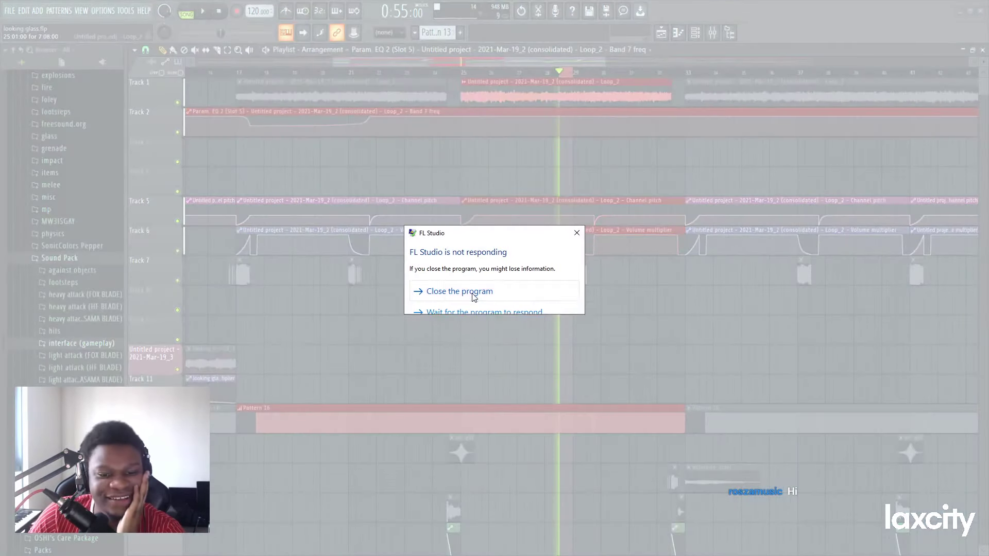
# Force-close the frozen FL Studio and relaunch it from the taskbar.
pyautogui.click(470, 294)
pyautogui.click(557, 304)
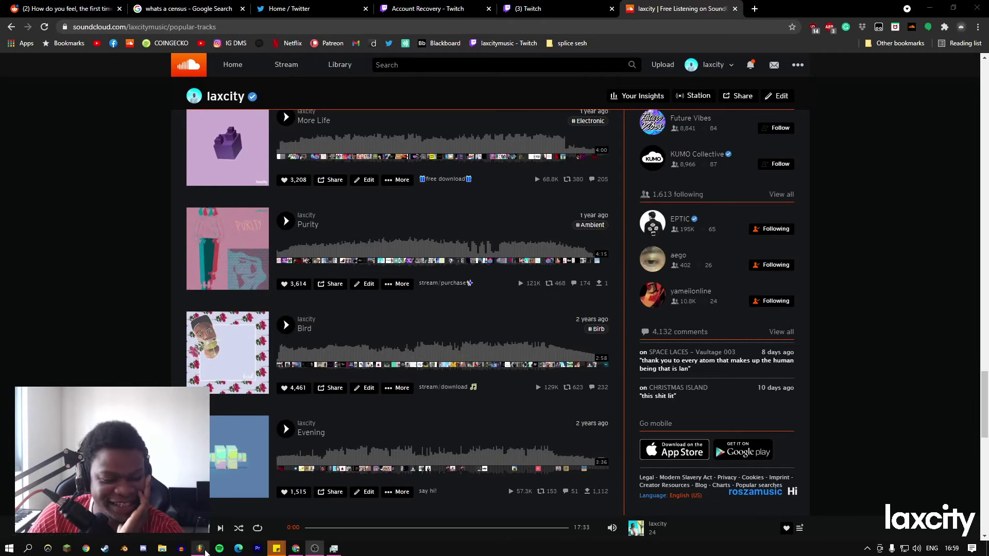
pyautogui.click(204, 552)
pyautogui.moveTo(205, 551)
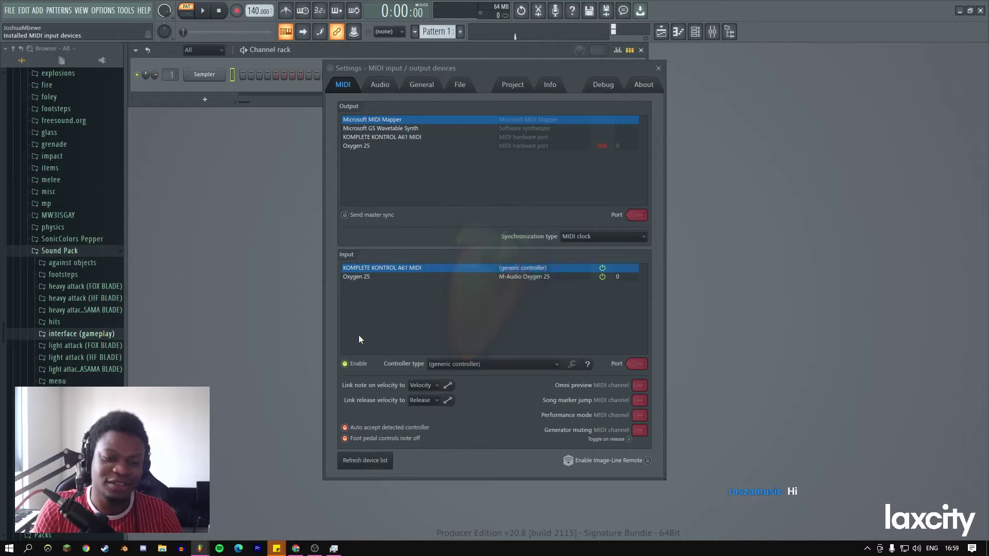
# Reopen looking glass.flp from the FILE menu's recent projects list.
pyautogui.click(11, 16)
pyautogui.click(11, 15)
pyautogui.click(13, 17)
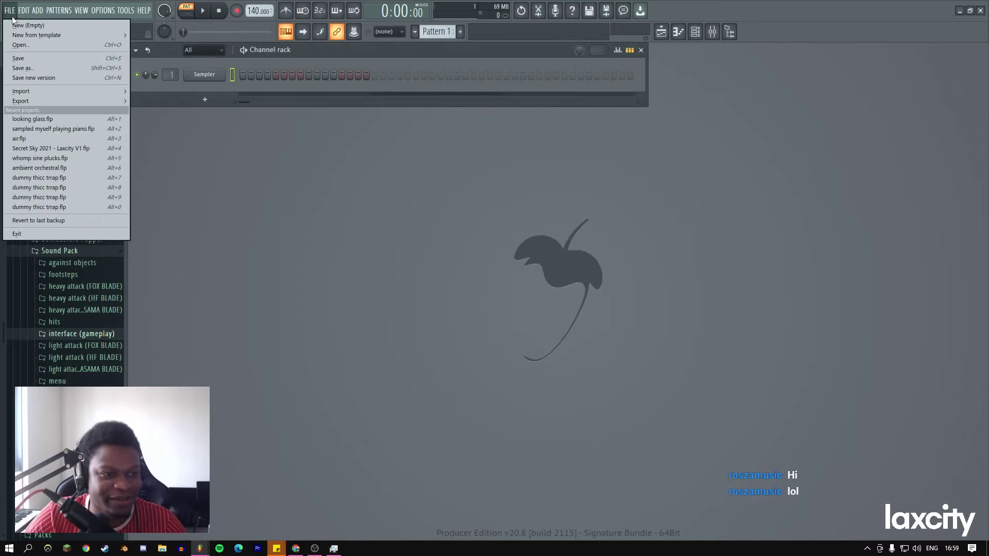
pyautogui.click(40, 120)
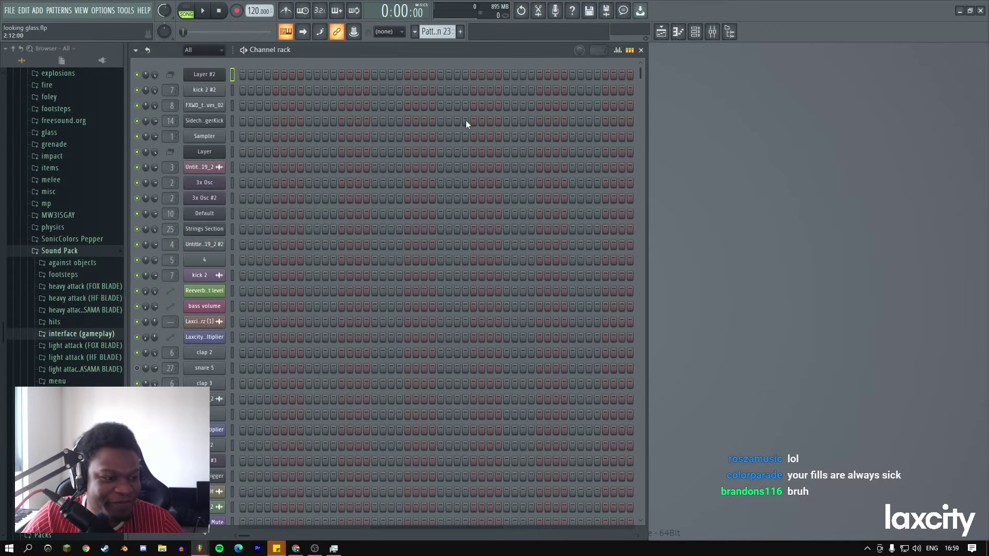
# Show the reloaded playlist and play the arrangement from around bar 17.
pyautogui.click(661, 31)
pyautogui.press('space')
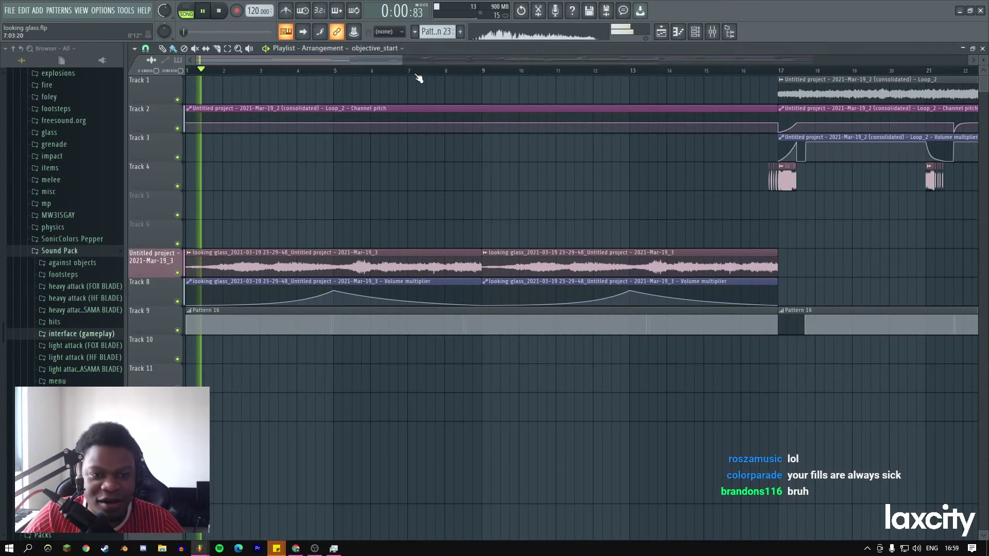
pyautogui.moveTo(390, 61); pyautogui.dragTo(510, 57)
pyautogui.press('space')
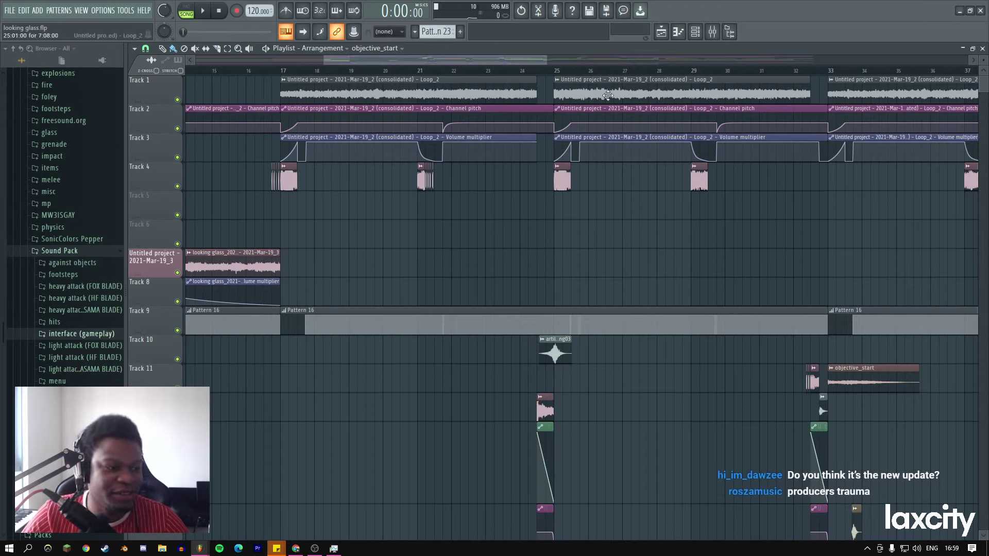
pyautogui.press('space')
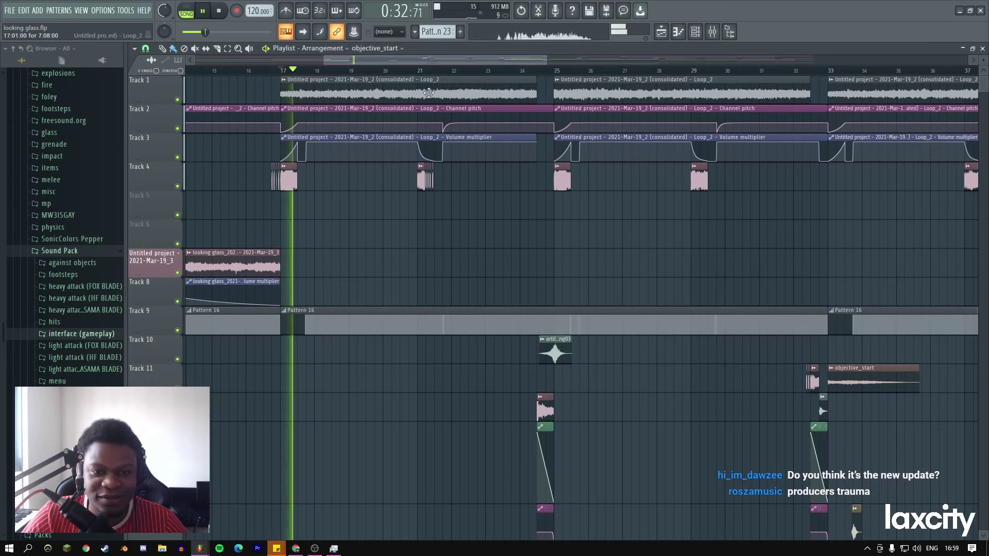
# Add a Fruity Parametric EQ 2 to Loop_2's mixer track with the 20Hz + 18kHz cut preset.
pyautogui.doubleClick(291, 78)
pyautogui.doubleClick(332, 125)
pyautogui.click(896, 150)
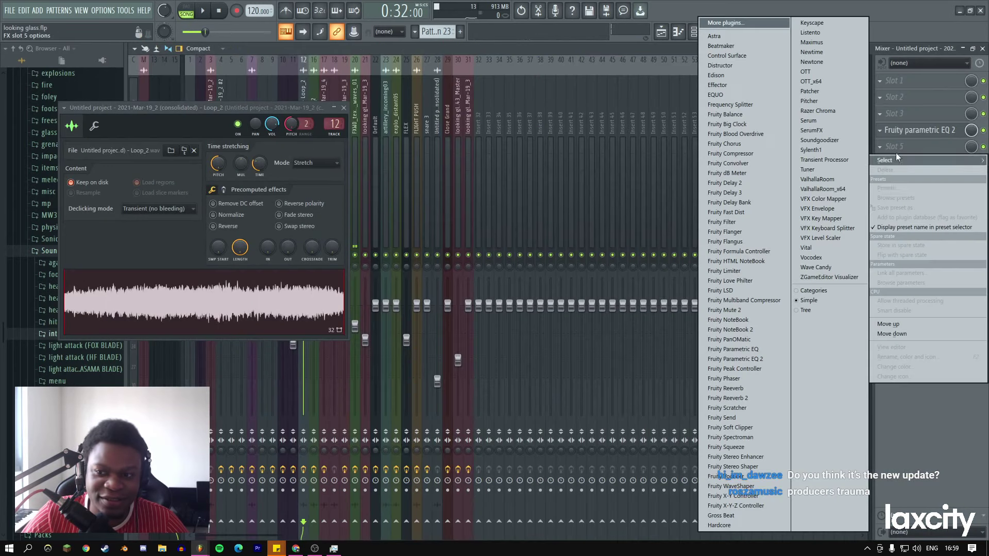
pyautogui.click(754, 359)
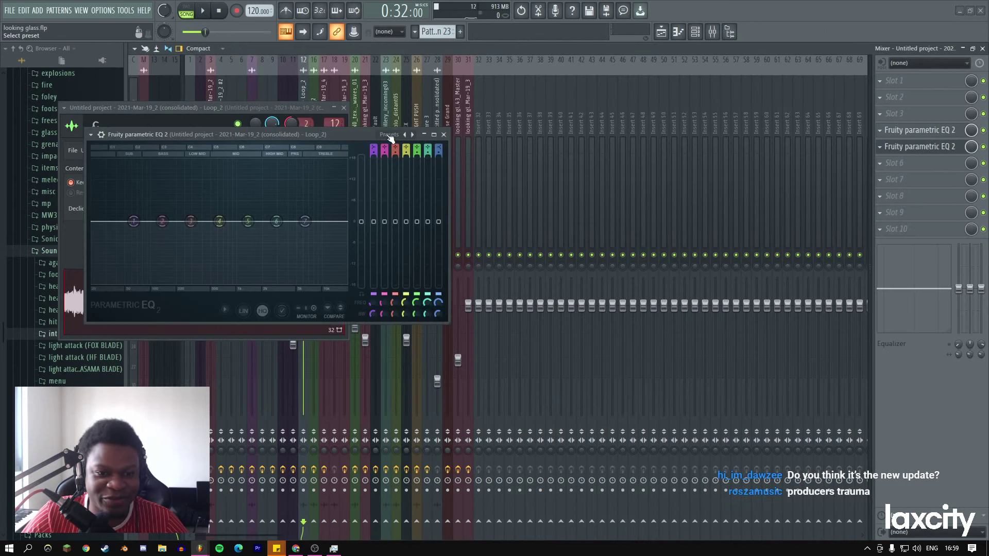
pyautogui.click(389, 135)
pyautogui.click(430, 178)
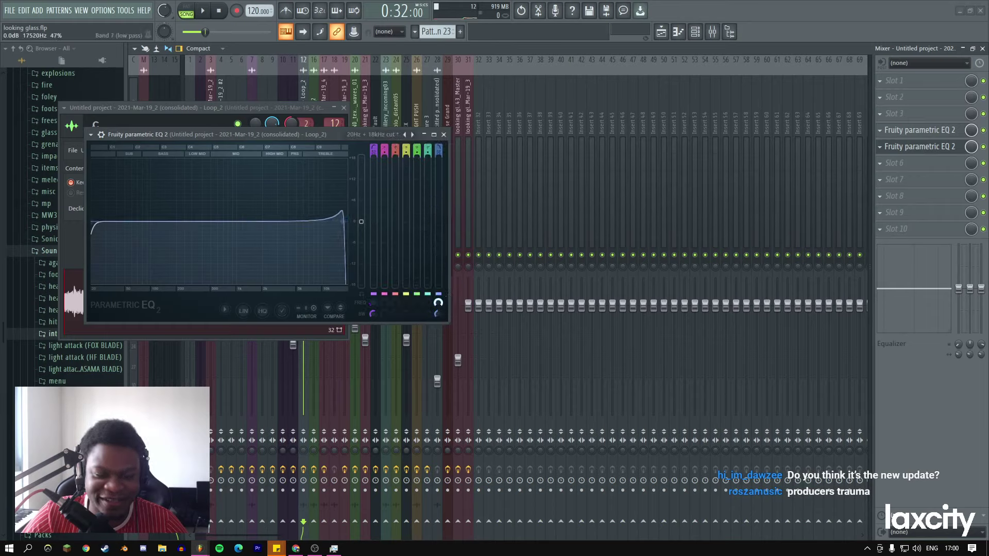
# Sweep the EQ's low-pass frequency during playback, then remove the EQ from its slot.
pyautogui.press('space')
pyautogui.moveTo(439, 304)
pyautogui.mouseDown()
pyautogui.moveTo(439, 340)
pyautogui.moveTo(439, 307)
pyautogui.moveTo(439, 317)
pyautogui.mouseUp()
pyautogui.moveTo(340, 136); pyautogui.dragTo(349, 162)
pyautogui.press('space')
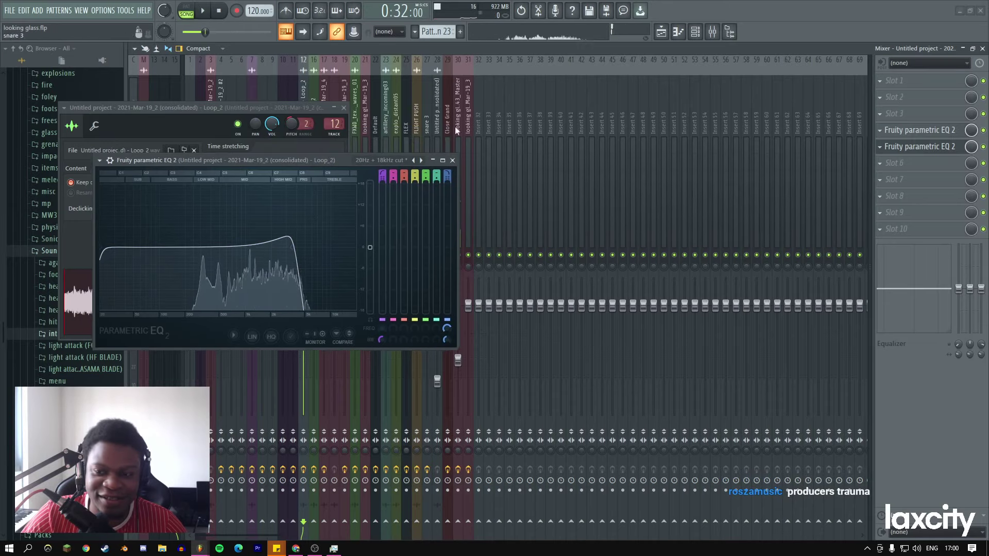
pyautogui.click(883, 149)
pyautogui.click(896, 170)
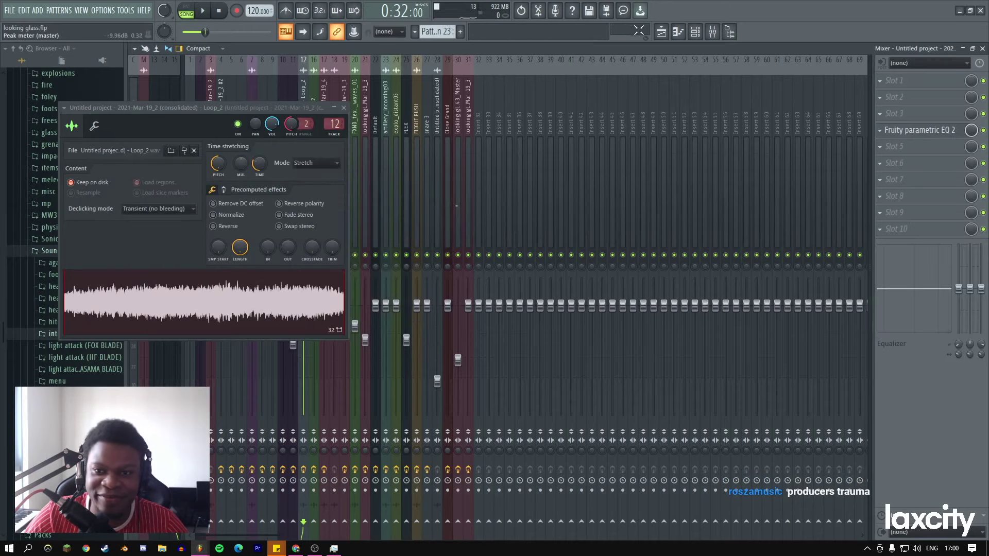
# Load a fresh Parametric EQ 2 into the emptied slot and apply the 20Hz + 18kHz cut preset.
pyautogui.press('F5')
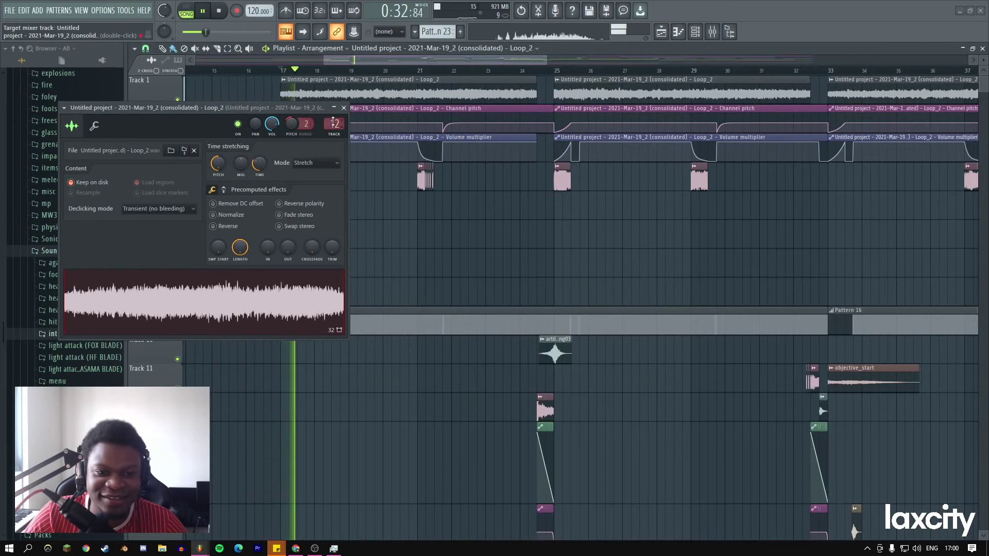
pyautogui.press('F9')
pyautogui.click(896, 146)
pyautogui.click(765, 360)
pyautogui.press('space')
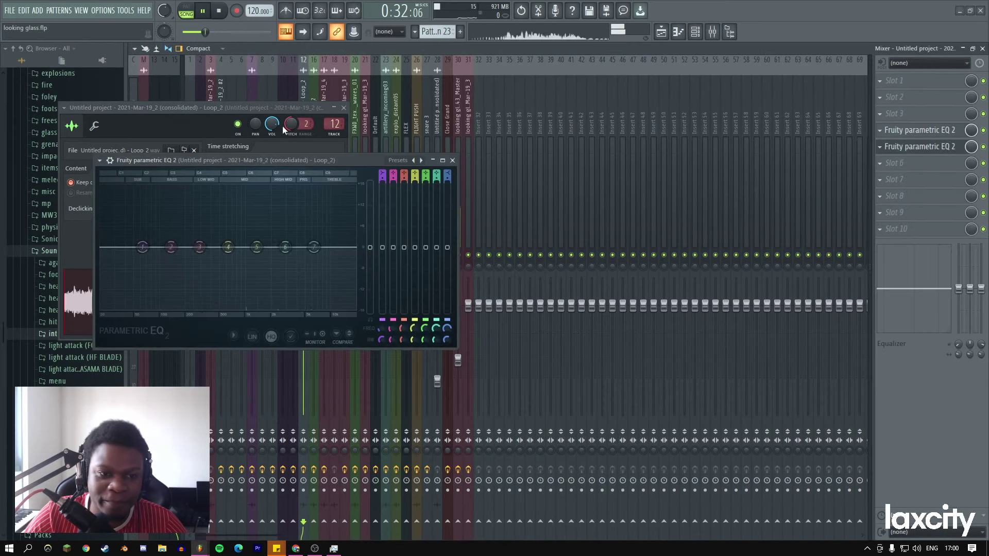
pyautogui.click(402, 162)
pyautogui.click(435, 201)
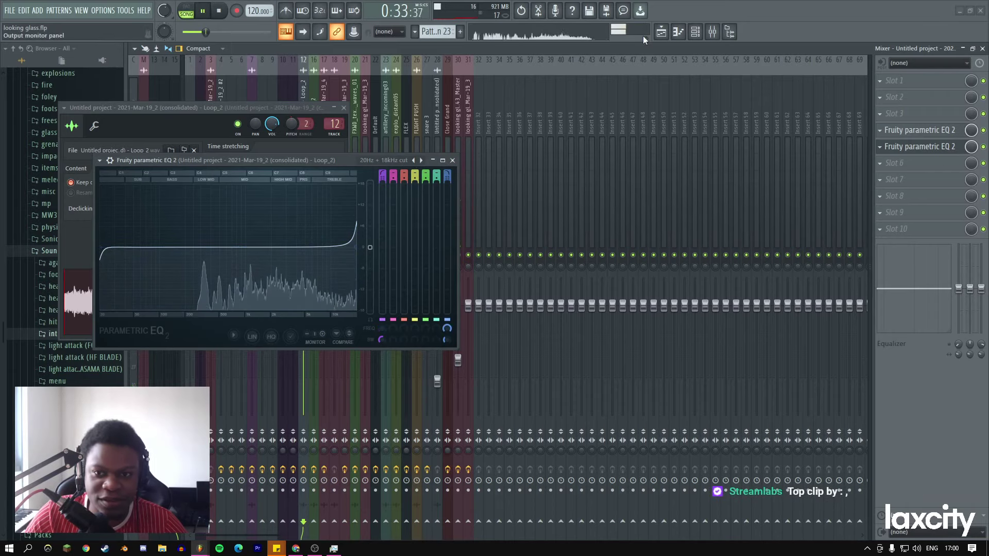
# Close the clip's channel settings and insert an empty Track 2 in the playlist.
pyautogui.press('F5')
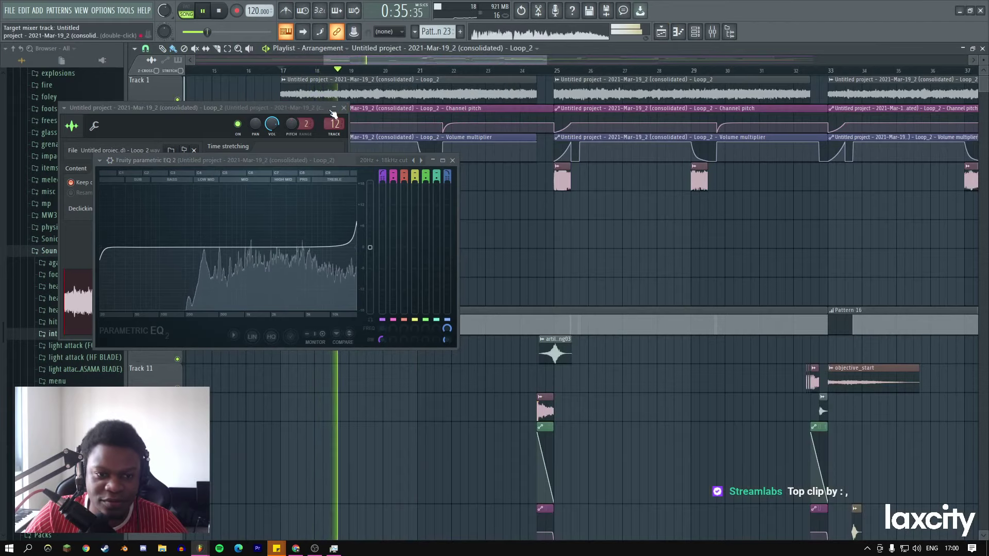
pyautogui.click(344, 108)
pyautogui.press('shift+Insert')
# Create a Band 7 freq automation clip for the new EQ while playing from bar 17.
pyautogui.press('space')
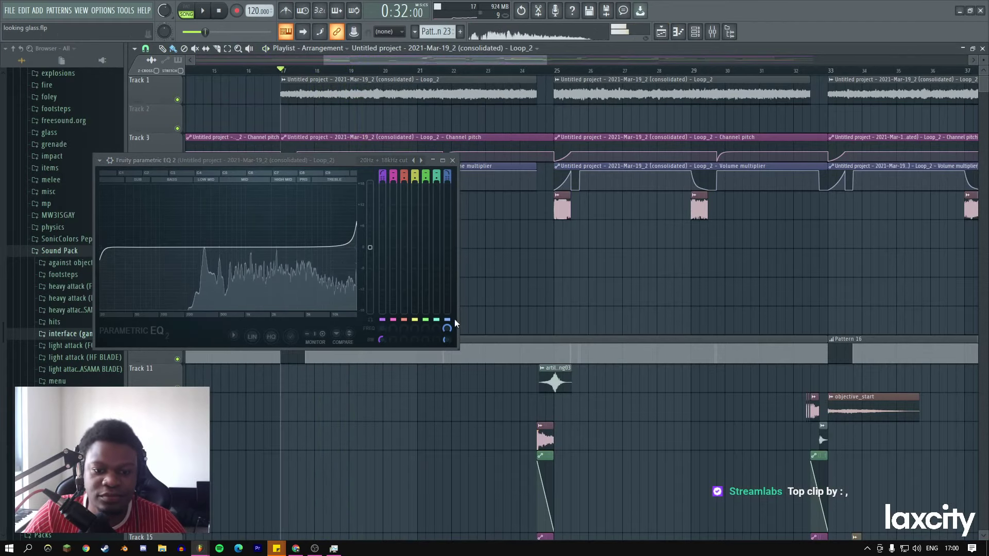
pyautogui.press('space')
pyautogui.rightClick(446, 329)
pyautogui.click(449, 188)
pyautogui.press('space')
pyautogui.press('space')
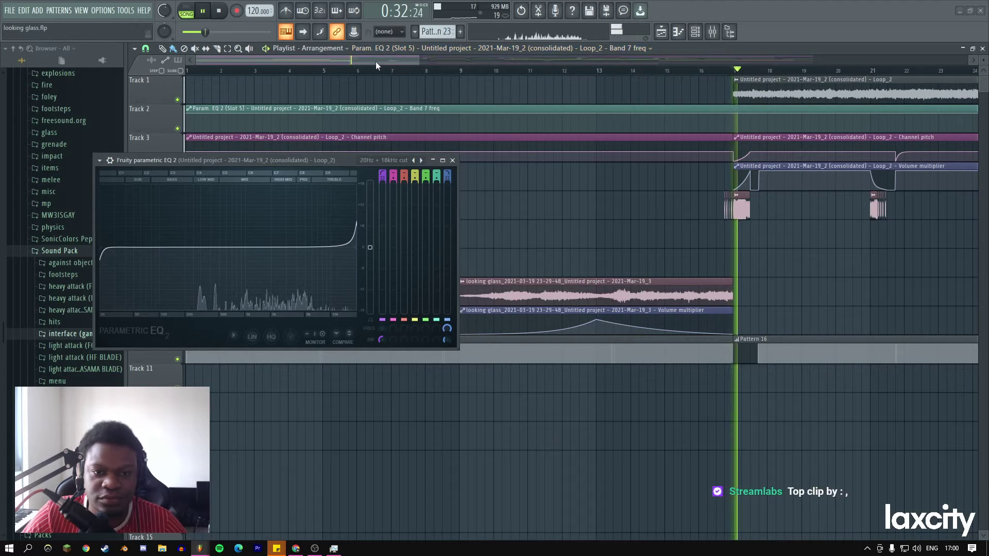
pyautogui.moveTo(376, 61); pyautogui.dragTo(518, 71)
# Lower the automation's third point to 50% just after bar 17.
pyautogui.click(452, 160)
pyautogui.press('F9')
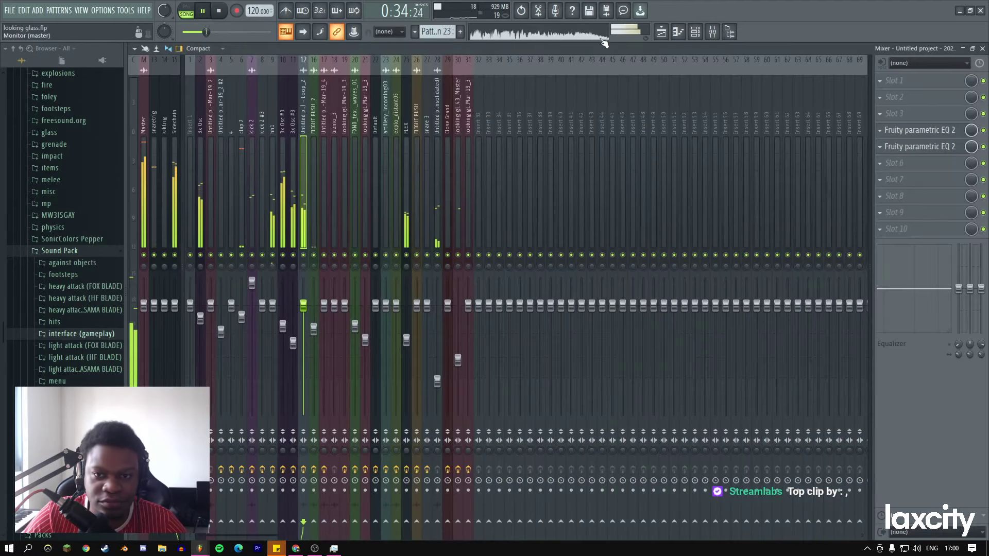
pyautogui.click(661, 31)
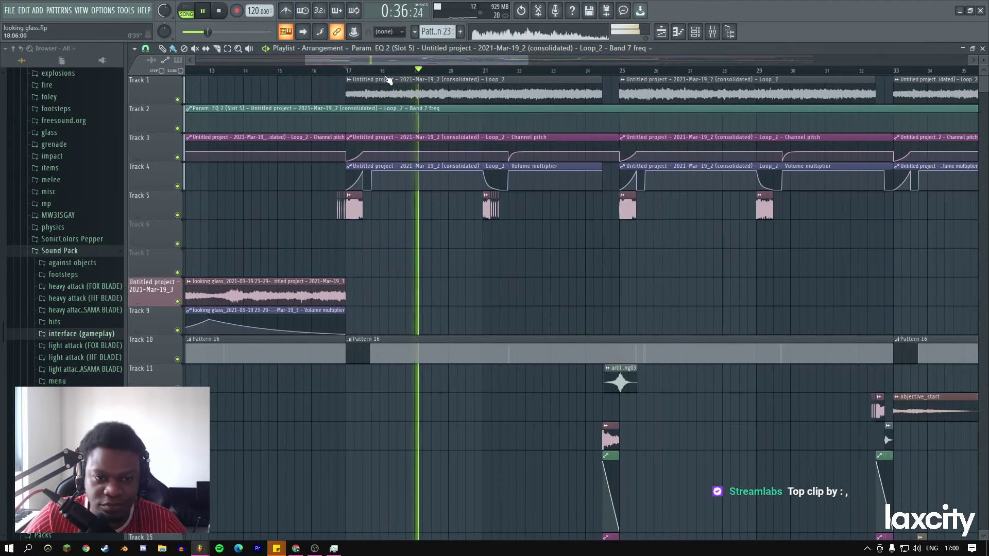
pyautogui.click(350, 72)
pyautogui.moveTo(366, 113); pyautogui.dragTo(367, 123)
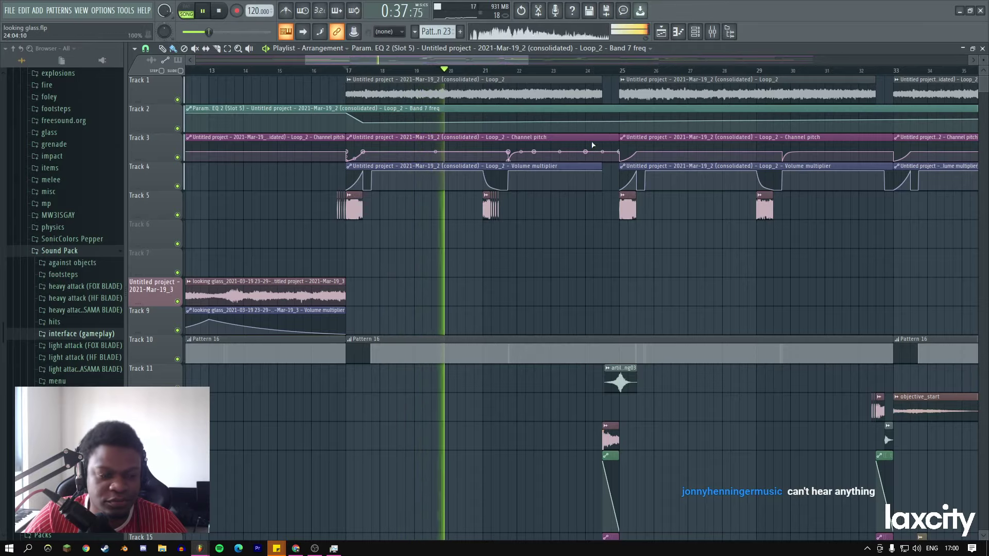
pyautogui.press('space')
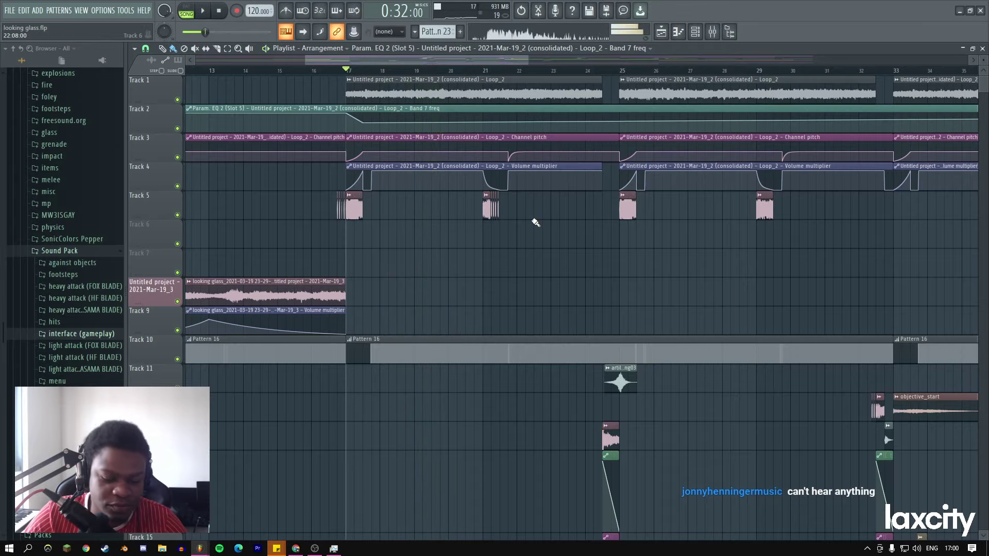
# Reselect the audio output device in the Audio settings.
pyautogui.press('F11')
pyautogui.click(380, 85)
pyautogui.click(416, 122)
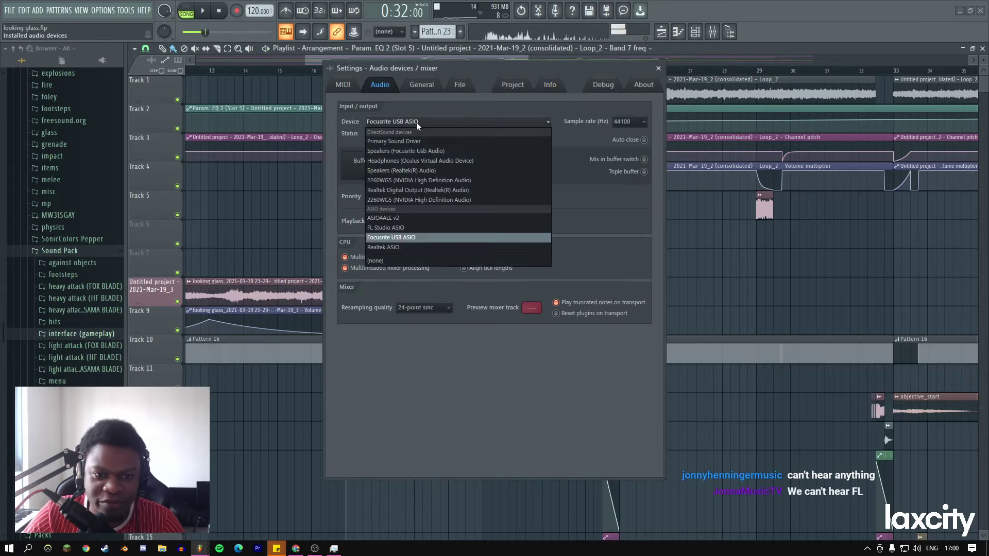
pyautogui.click(409, 225)
pyautogui.click(658, 68)
pyautogui.press('space')
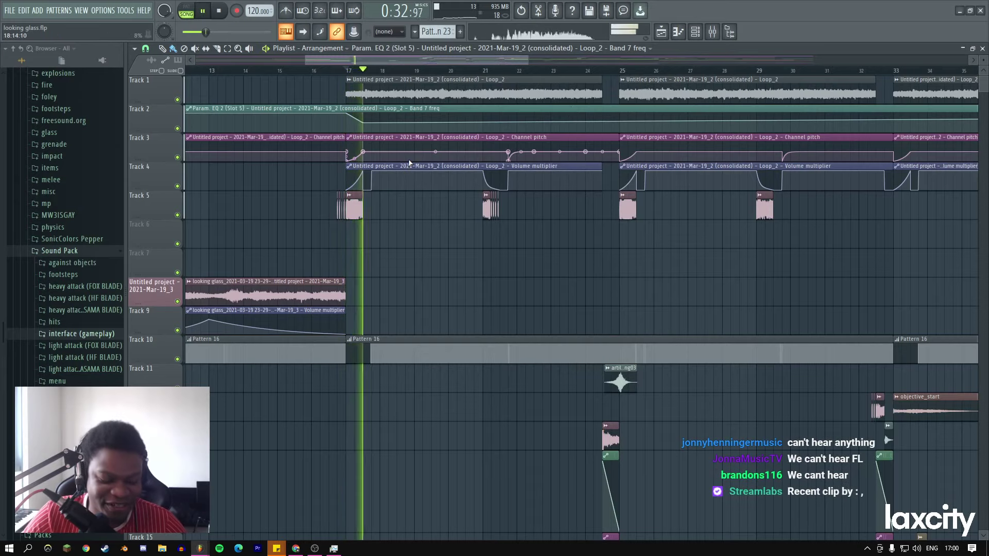
# Save the project and add points at bar 21 raising the Band 7 automation back to 97%.
pyautogui.hotkey('ctrl', 's')
pyautogui.press('space')
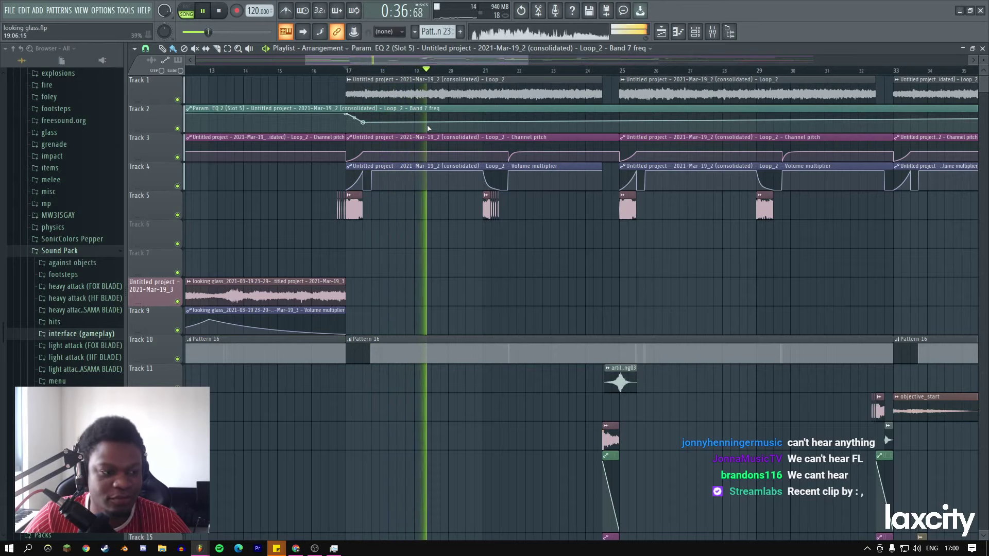
pyautogui.rightClick(484, 123)
pyautogui.rightClick(509, 117)
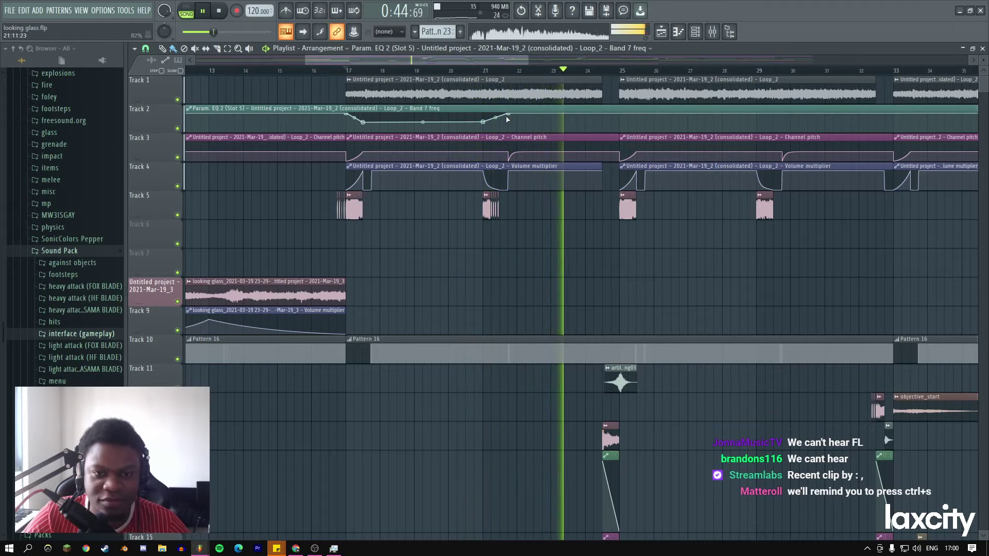
pyautogui.moveTo(528, 61); pyautogui.dragTo(568, 61)
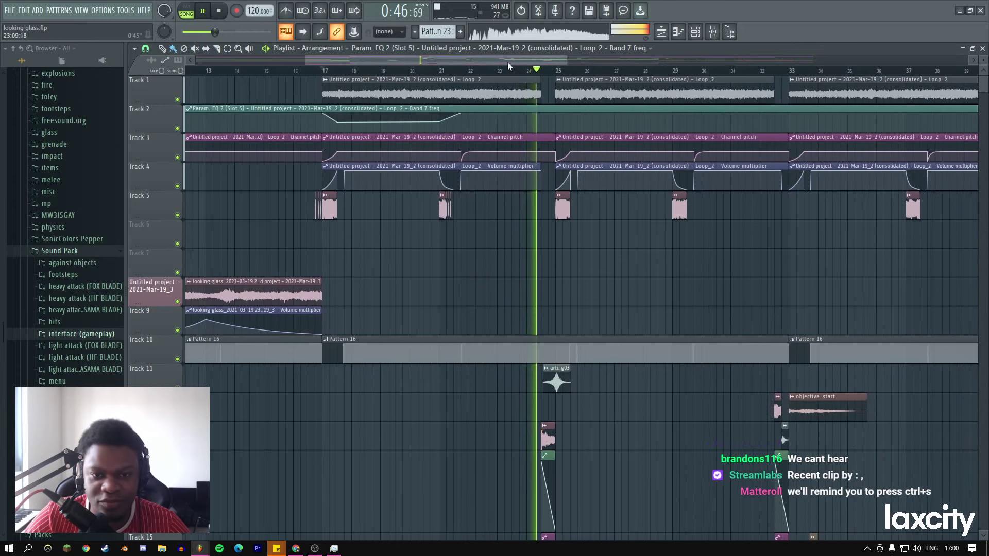
pyautogui.moveTo(507, 61); pyautogui.dragTo(526, 60)
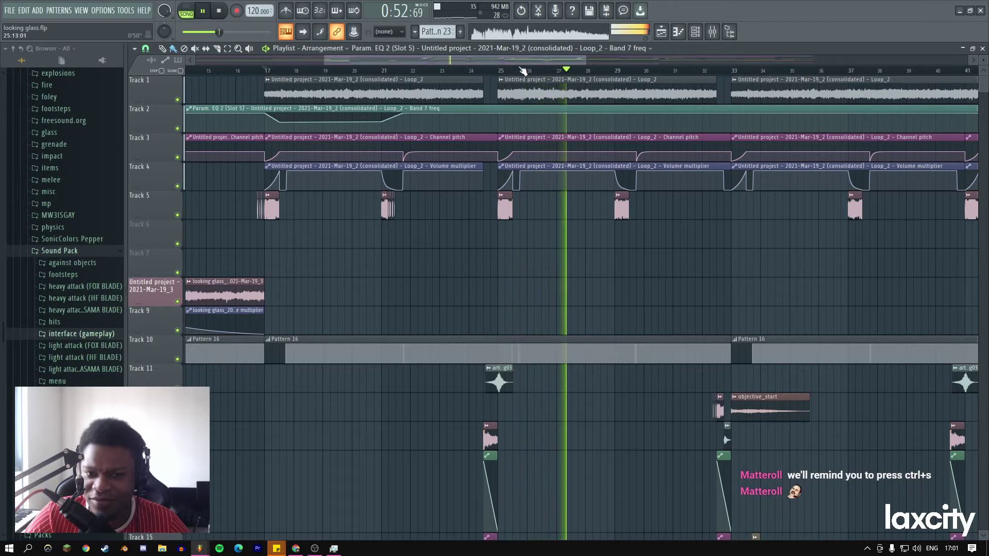
pyautogui.moveTo(510, 60); pyautogui.dragTo(530, 77)
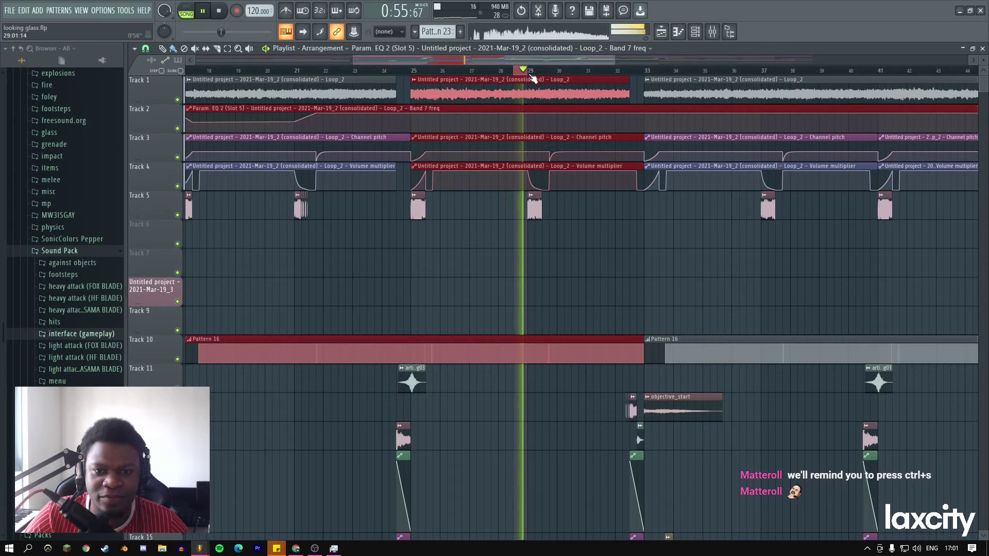
# Consolidate the selection through bar 29, then undo that render.
pyautogui.press('space')
pyautogui.hotkey('ctrl', 'alt', 'c')
pyautogui.press('Return')
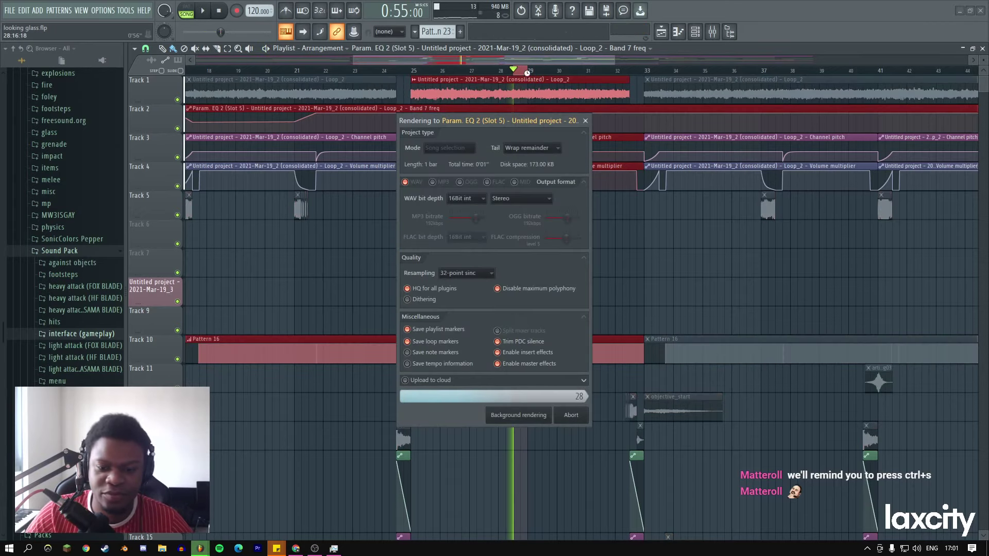
pyautogui.press('space')
pyautogui.hotkey('ctrl', 'z')
# Re-consolidate the section with master effects disabled and open the new clip's channel settings.
pyautogui.hotkey('ctrl', 'alt', 'c')
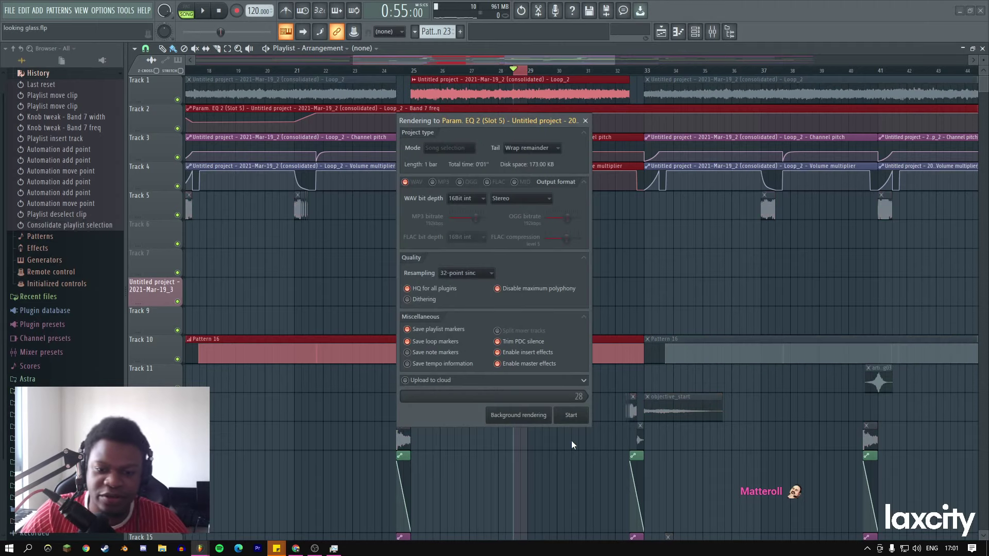
pyautogui.click(497, 364)
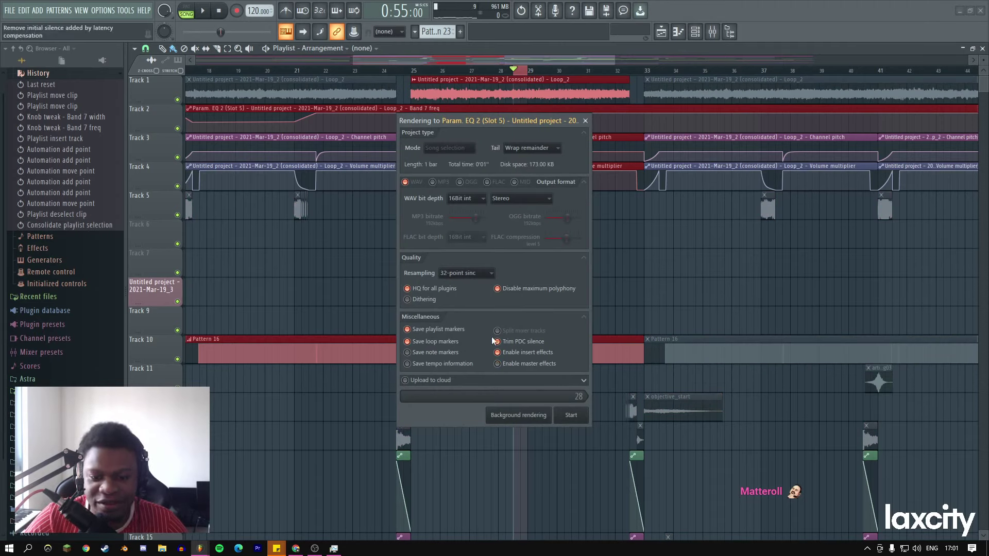
pyautogui.click(571, 415)
pyautogui.doubleClick(520, 80)
pyautogui.click(505, 71)
pyautogui.press('space')
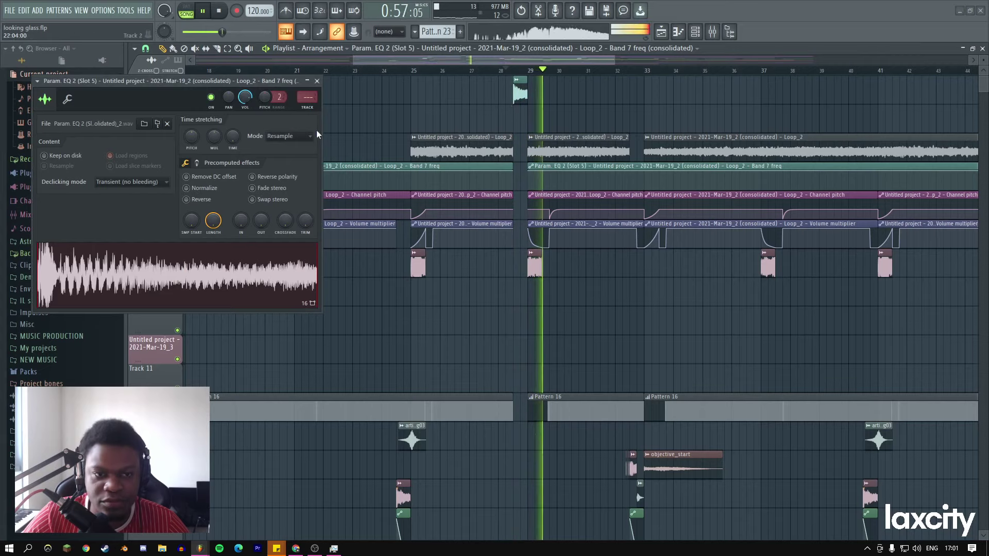
# Switch the consolidated clip to Stretch mode and turn its pitch down during playback.
pyautogui.press('space')
pyautogui.press('space')
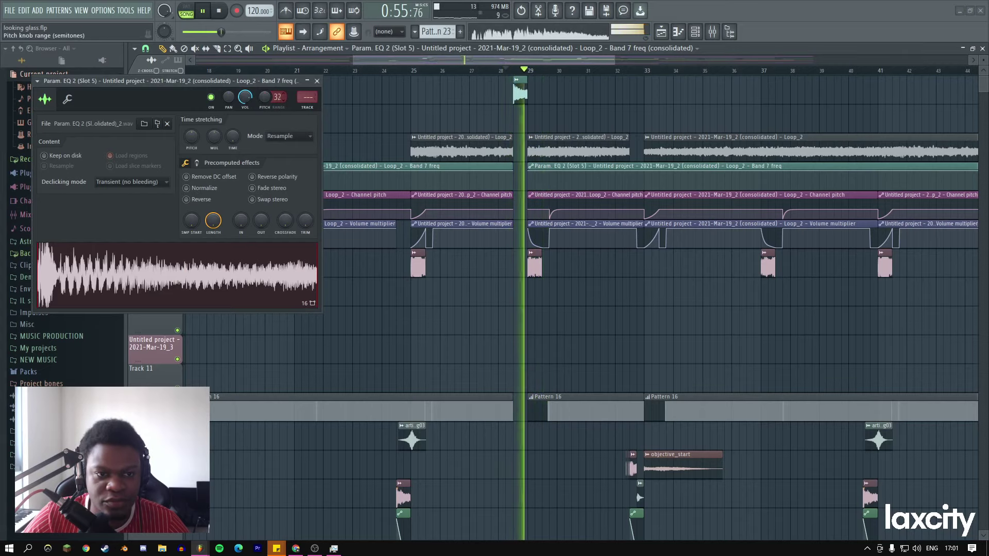
pyautogui.click(290, 136)
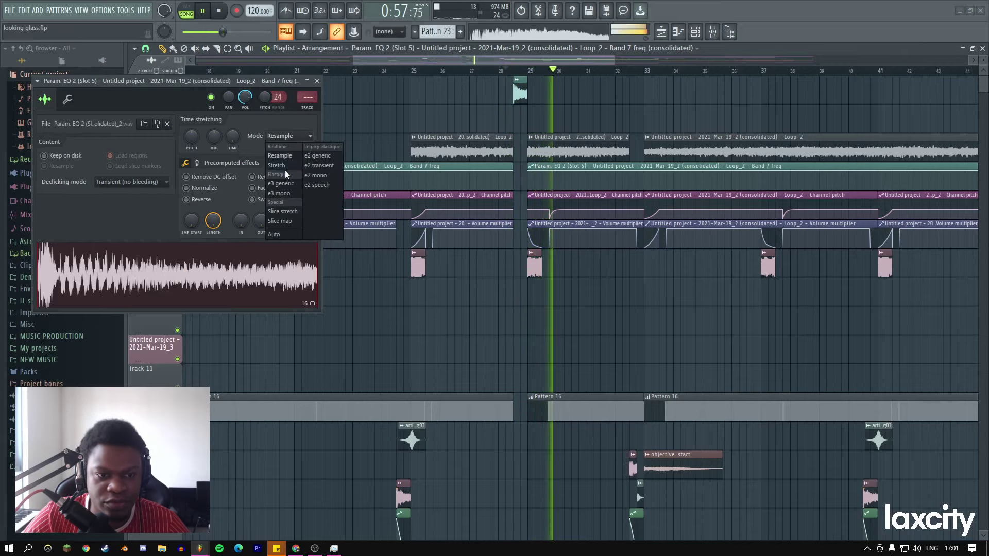
pyautogui.click(283, 171)
pyautogui.press('space')
pyautogui.press('space')
pyautogui.moveTo(265, 97); pyautogui.dragTo(265, 131)
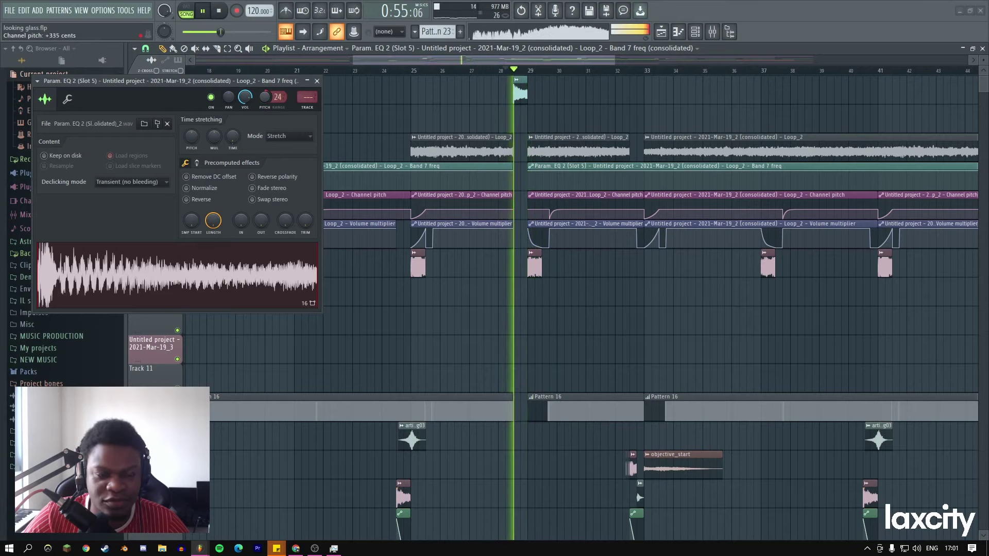
pyautogui.moveTo(265, 98); pyautogui.dragTo(265, 126)
pyautogui.press('space')
pyautogui.press('space')
pyautogui.press('space')
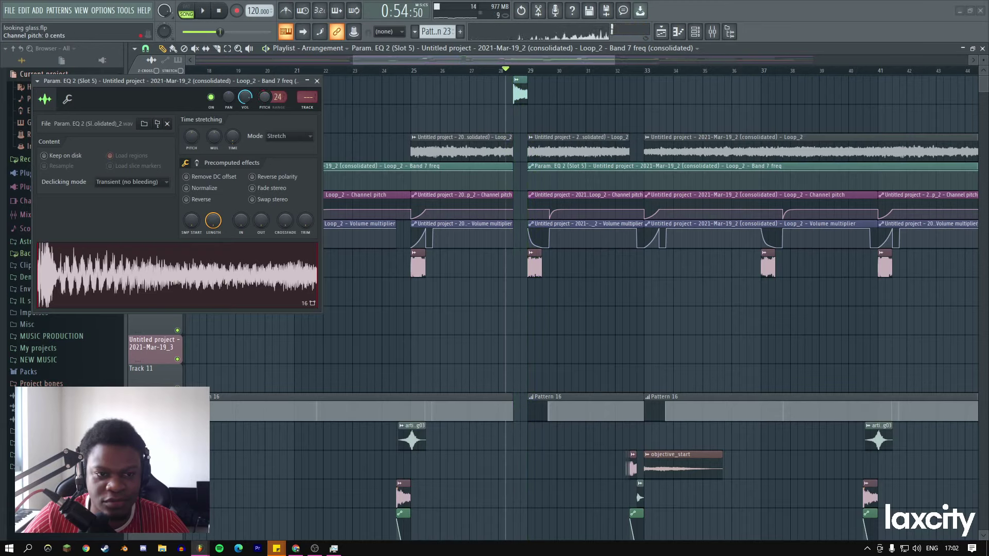
pyautogui.moveTo(503, 72); pyautogui.dragTo(528, 77)
# Create Pattern 24 over the bar 28 selection and preview those bars.
pyautogui.press('F4')
pyautogui.click(505, 114)
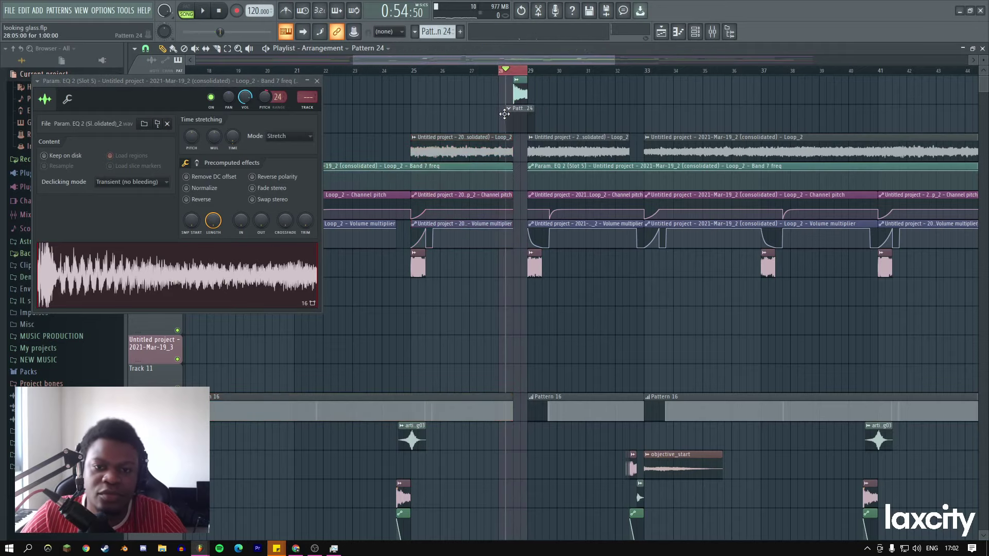
pyautogui.press('space')
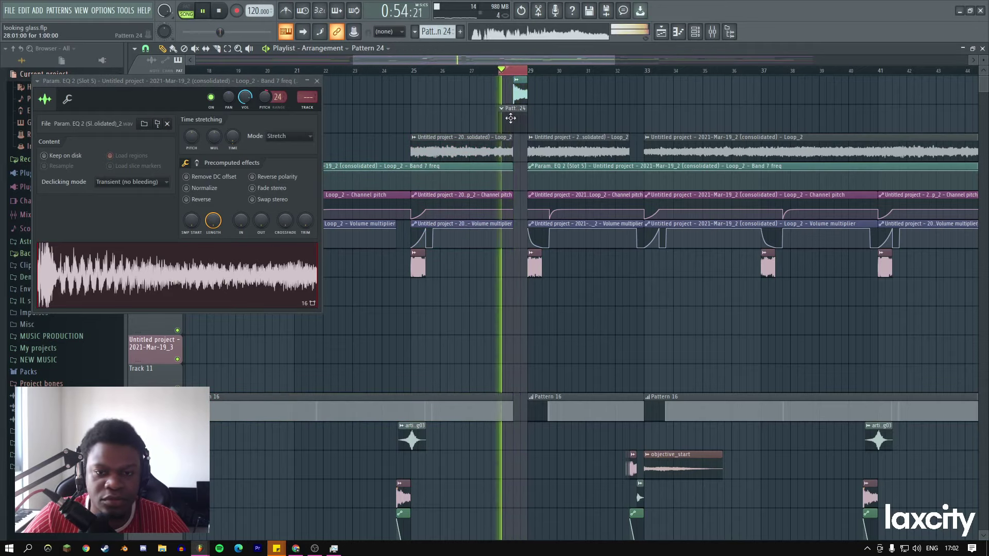
pyautogui.press('space')
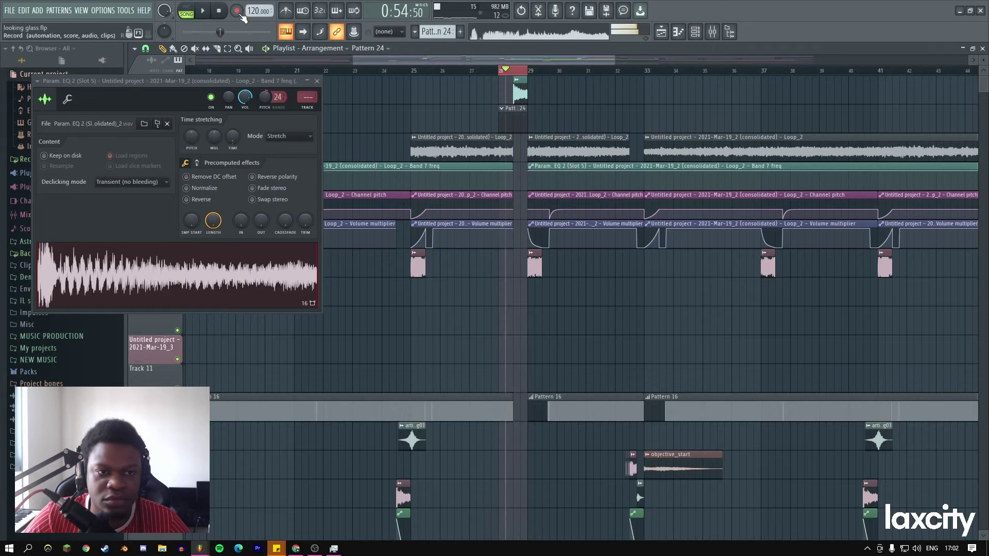
# Record the channel Pitch knob sweeping down to about -1071 cents, then close the channel settings.
pyautogui.click(237, 10)
pyautogui.press('space')
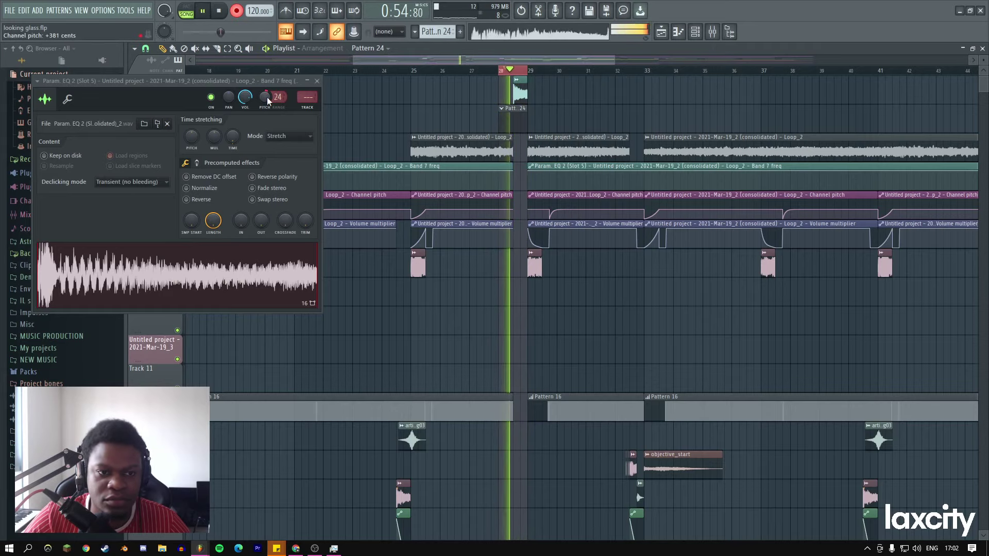
pyautogui.moveTo(268, 100); pyautogui.dragTo(267, 121)
pyautogui.press('space')
pyautogui.press('space')
pyautogui.press('space')
pyautogui.press('space')
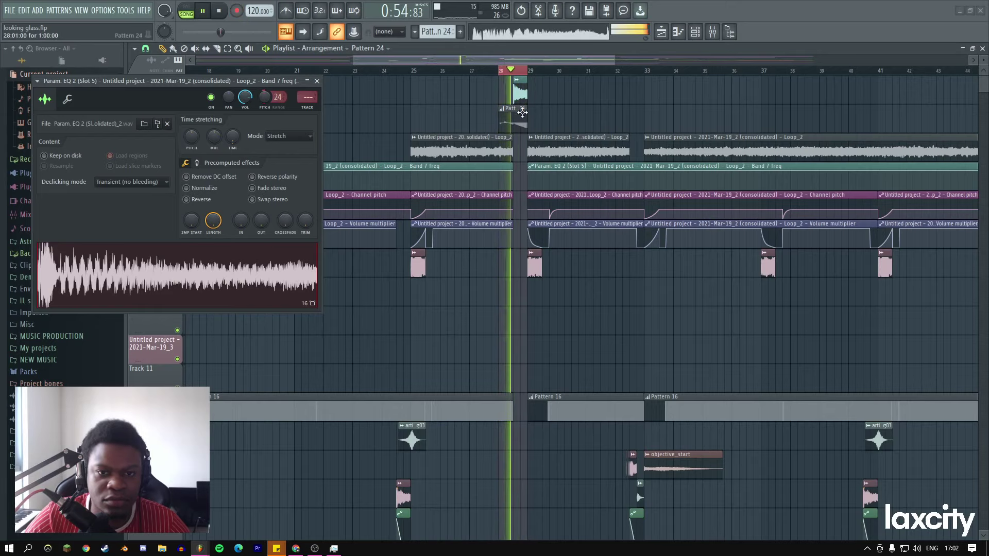
pyautogui.click(316, 81)
pyautogui.rightClick(504, 71)
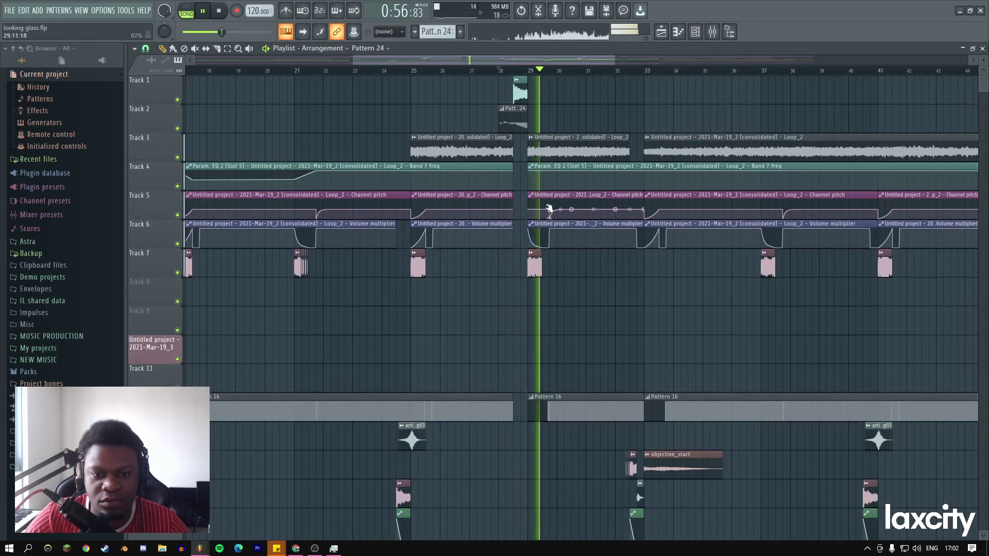
# Shift the night_vision_on clip on Track 23 half a bar later.
pyautogui.scroll(-10, 541, 222)
pyautogui.press('space')
pyautogui.press('space')
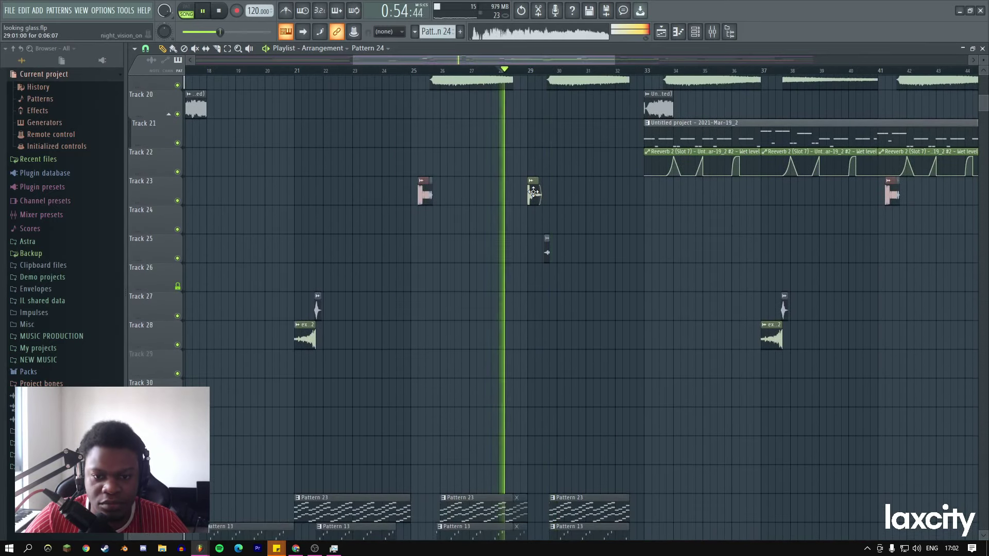
pyautogui.moveTo(532, 192); pyautogui.dragTo(547, 192)
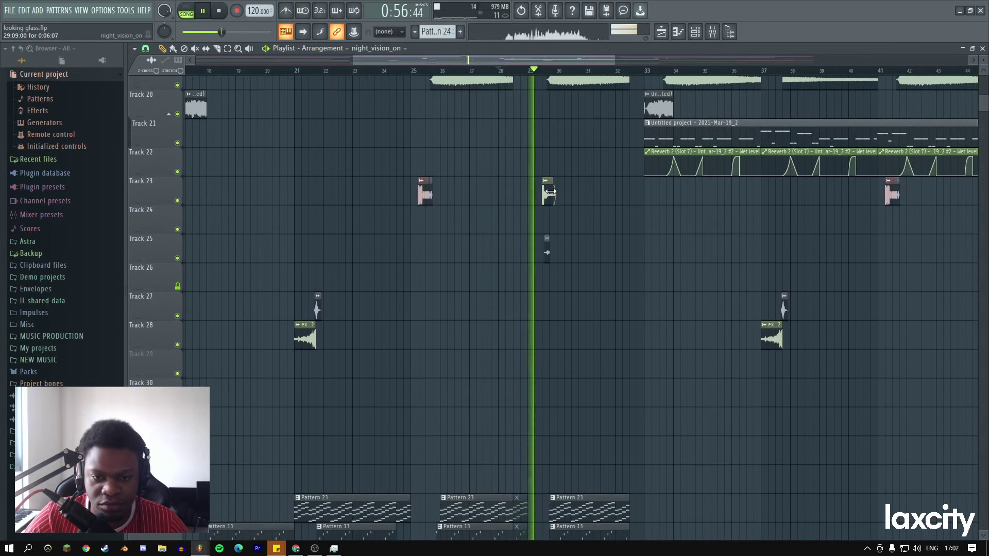
pyautogui.press('space')
pyautogui.scroll(10, 549, 206)
pyautogui.scroll(10, 548, 257)
pyautogui.click(378, 237)
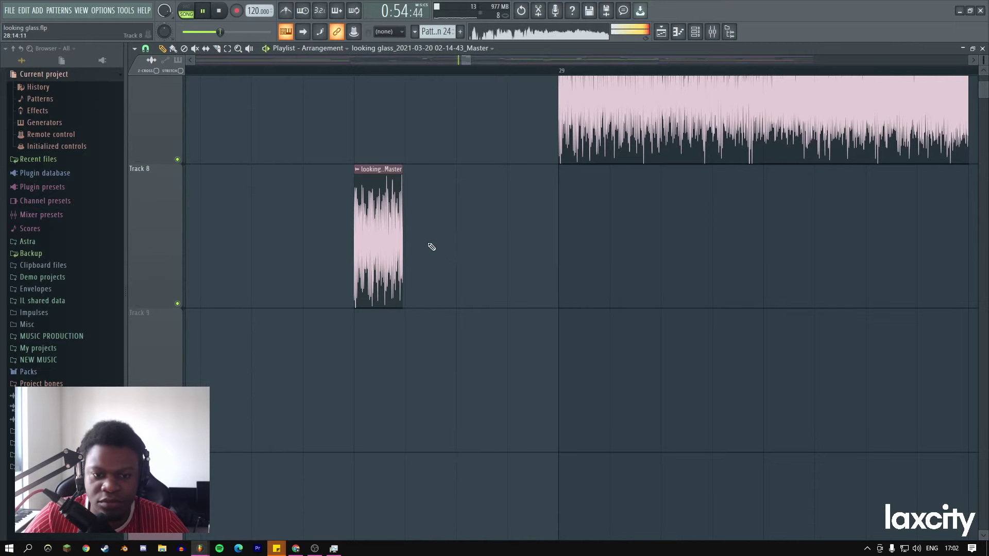
# Shorten the Track 8 Master clip to a short slice and paint three copies on following beats.
pyautogui.moveTo(400, 228); pyautogui.dragTo(384, 228)
pyautogui.click(418, 229)
pyautogui.click(468, 225)
pyautogui.click(517, 225)
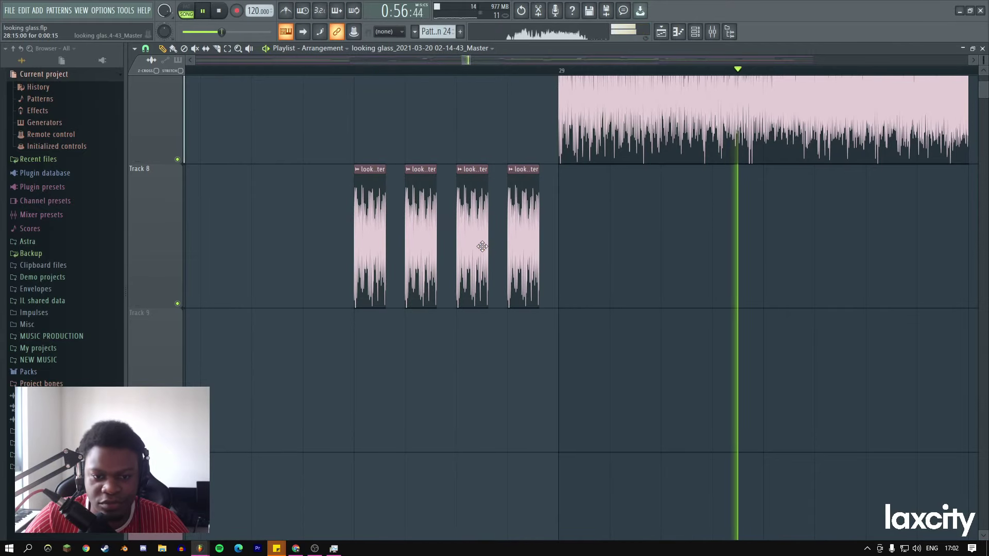
pyautogui.keyDown('ctrl'); pyautogui.rightClick(483, 226); pyautogui.keyUp('ctrl')
pyautogui.moveTo(510, 81); pyautogui.dragTo(576, 171)
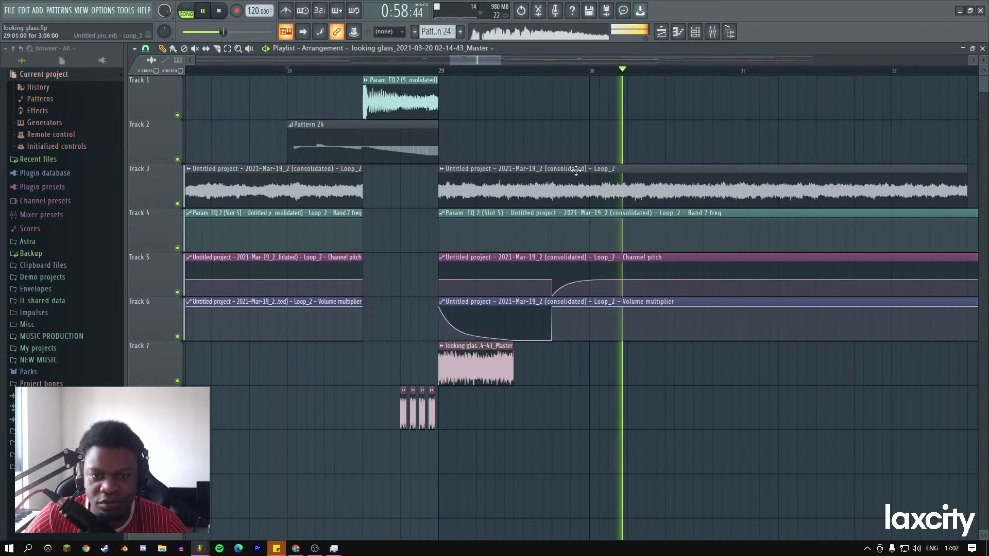
# Trim the end of the Track 1 EQ clip shorter and replay from bar 28.
pyautogui.press('space')
pyautogui.press('space')
pyautogui.moveTo(454, 147); pyautogui.dragTo(559, 153)
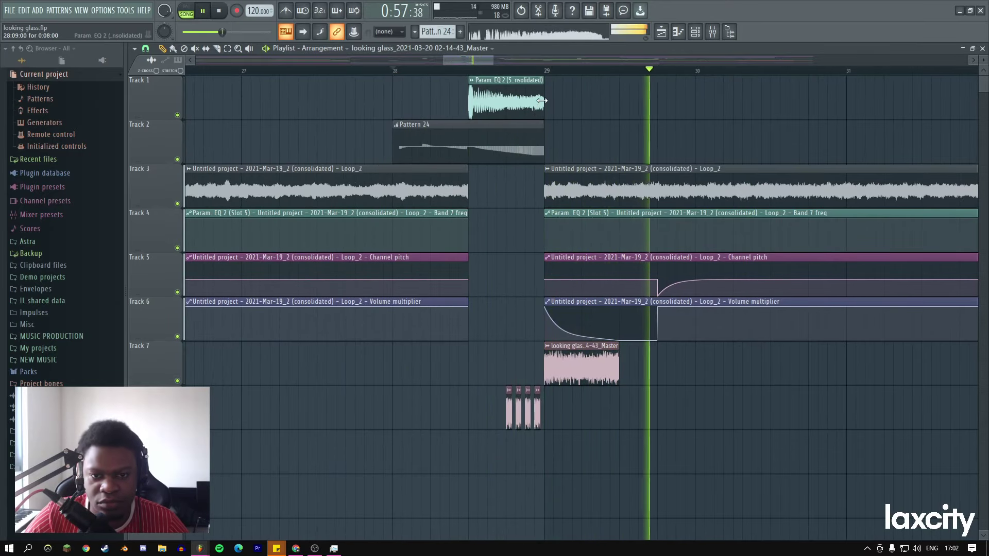
pyautogui.moveTo(542, 100); pyautogui.dragTo(506, 101)
pyautogui.press('space')
pyautogui.press('space')
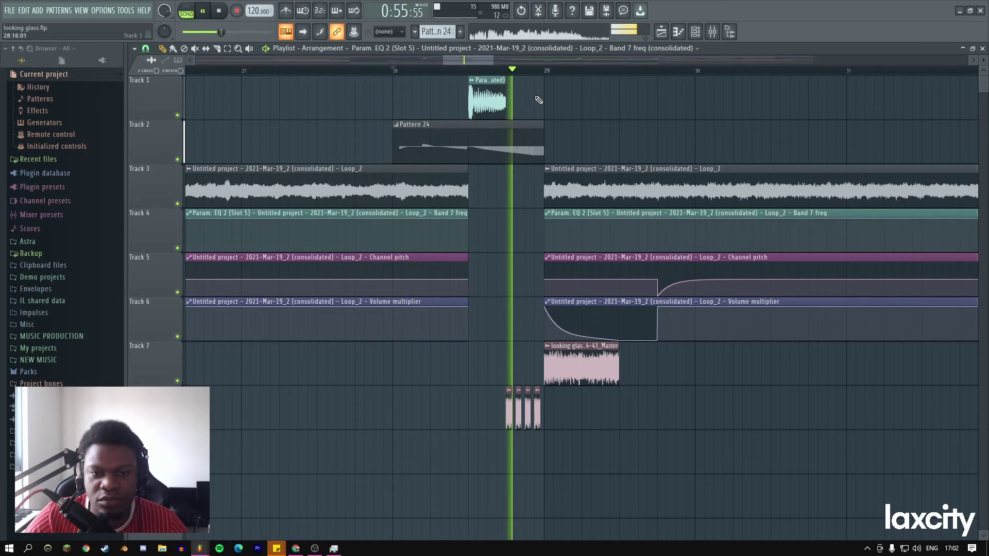
# Set the Track 1 clip's declicking to Crossfade (bleeding) and delete the stray clip near bar 27.
pyautogui.doubleClick(484, 101)
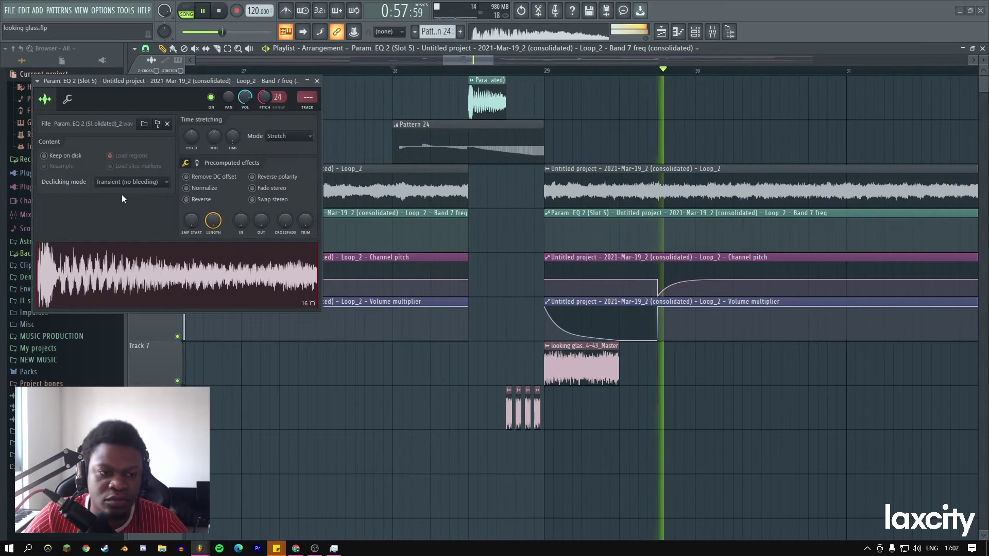
pyautogui.click(131, 181)
pyautogui.click(127, 230)
pyautogui.rightClick(598, 132)
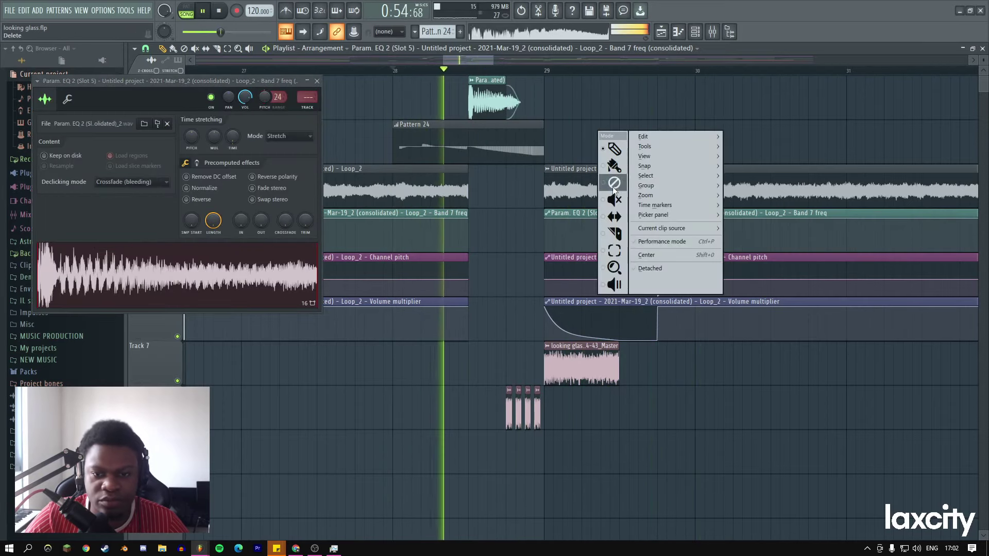
pyautogui.click(614, 187)
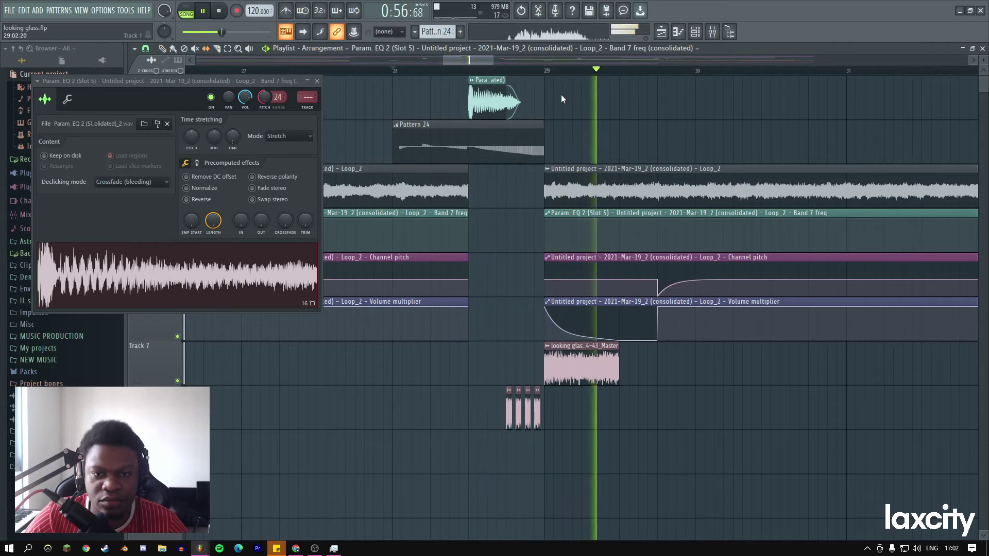
pyautogui.click(356, 95)
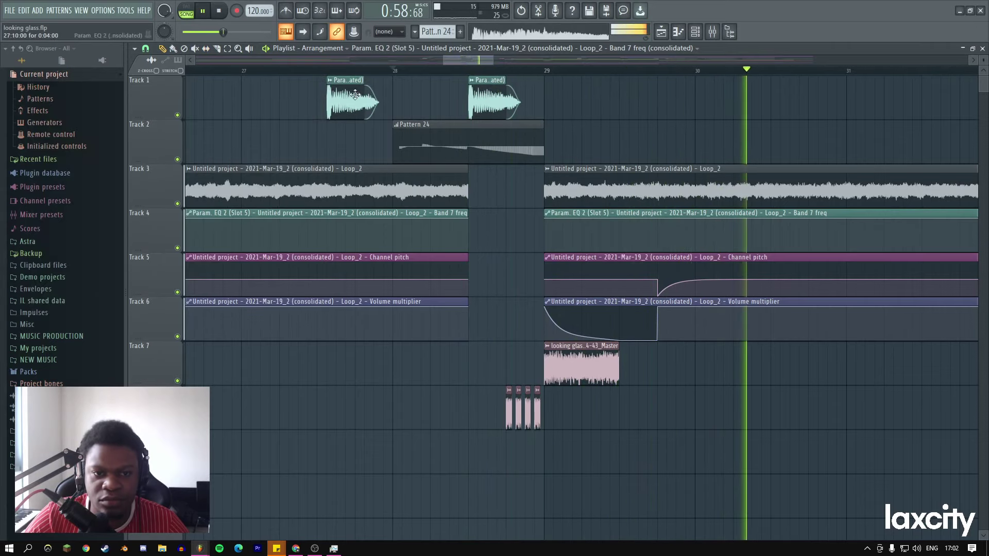
pyautogui.rightClick(355, 95)
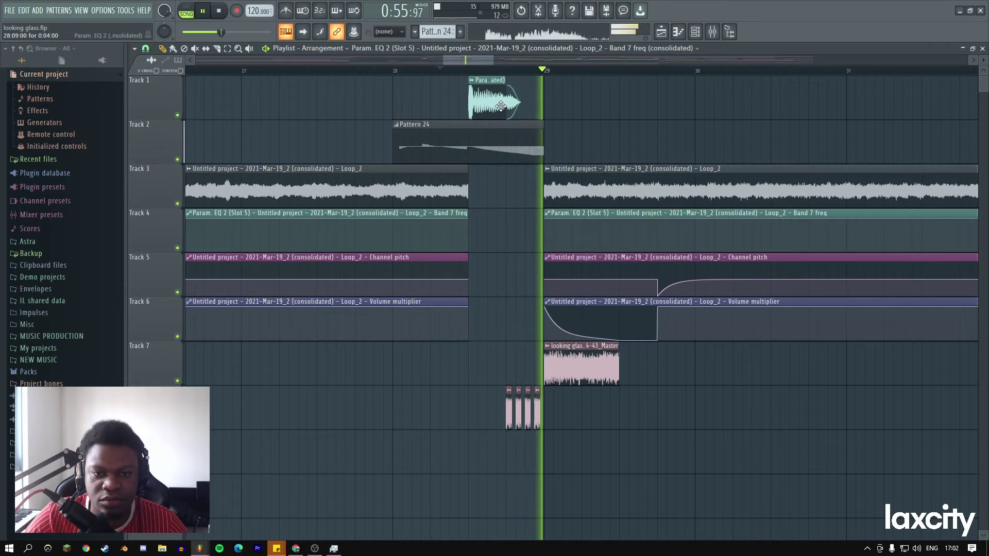
# Delete two of the four short Master slices.
pyautogui.press('space')
pyautogui.press('space')
pyautogui.moveTo(540, 410); pyautogui.dragTo(500, 413)
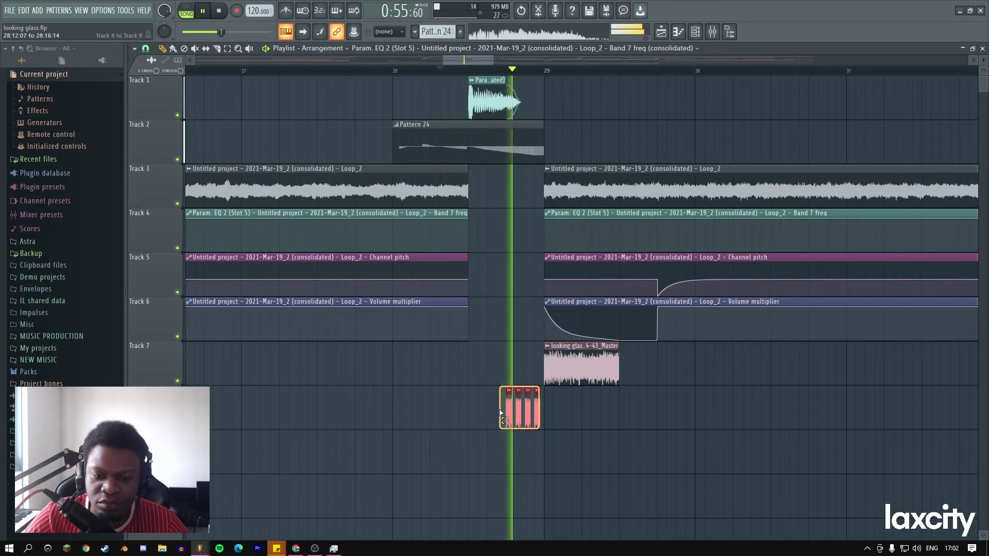
pyautogui.press('space')
pyautogui.press('space')
pyautogui.rightClick(509, 412)
pyautogui.rightClick(518, 413)
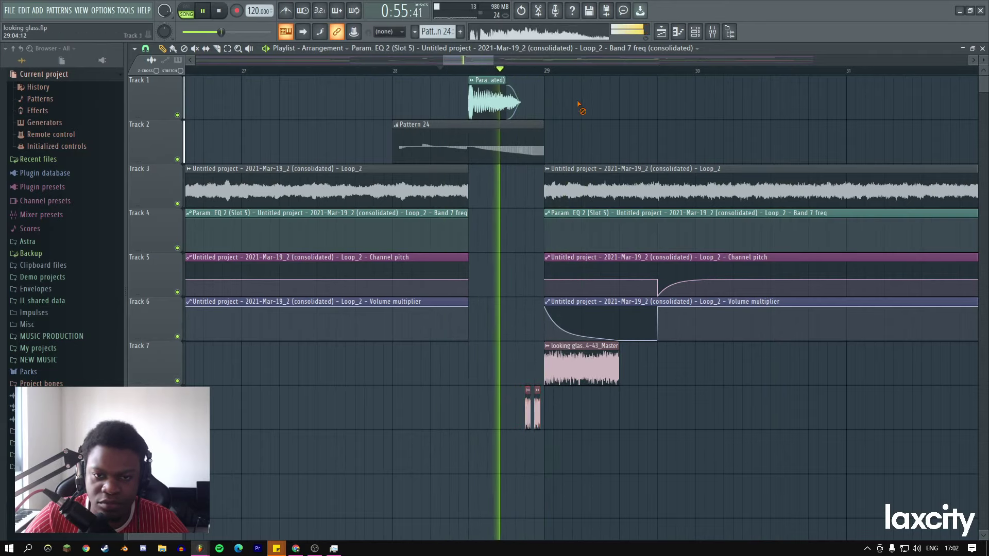
# Extend the Track 1 EQ clip, slice it off at bar 29, and reopen its settings.
pyautogui.moveTo(520, 91)
pyautogui.mouseDown()
pyautogui.moveTo(549, 89)
pyautogui.moveTo(545, 114)
pyautogui.mouseUp()
pyautogui.rightClick(569, 115)
pyautogui.click(585, 219)
pyautogui.rightClick(576, 115)
pyautogui.click(591, 132)
pyautogui.doubleClick(485, 102)
# In Edison, convert the clip audio to mono from the left channel, replace the clip, and replay the song.
pyautogui.hotkey('ctrl', 'e')
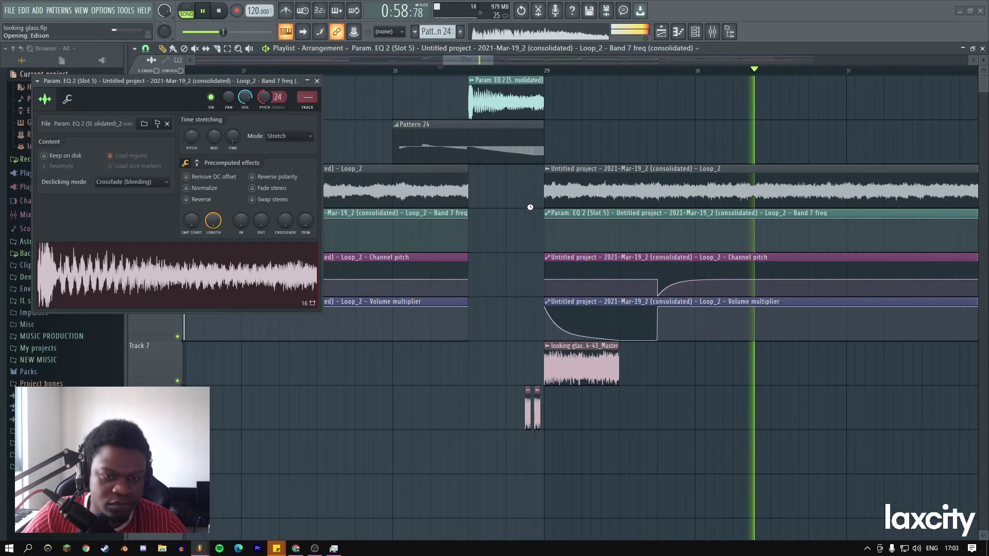
pyautogui.rightClick(273, 221)
pyautogui.moveTo(290, 254)
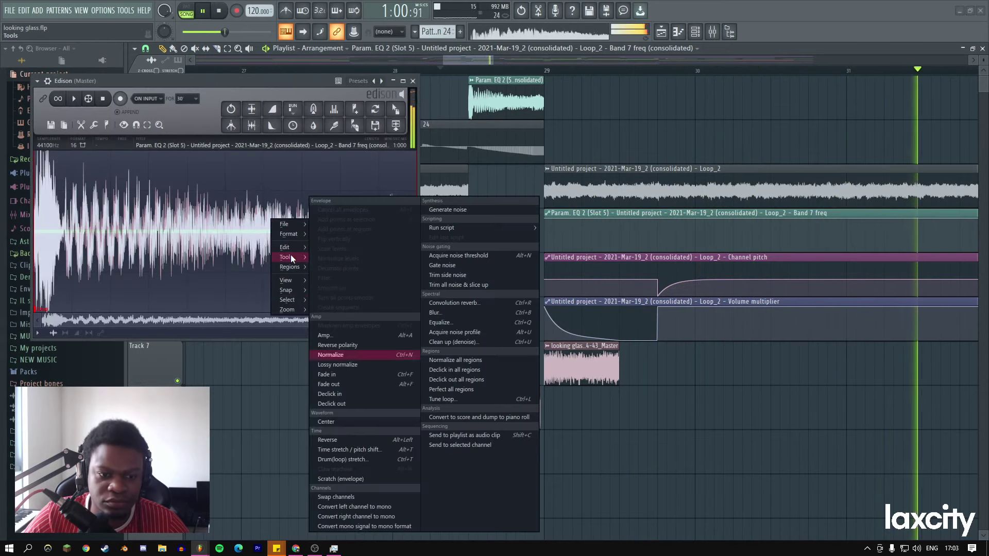
pyautogui.click(349, 507)
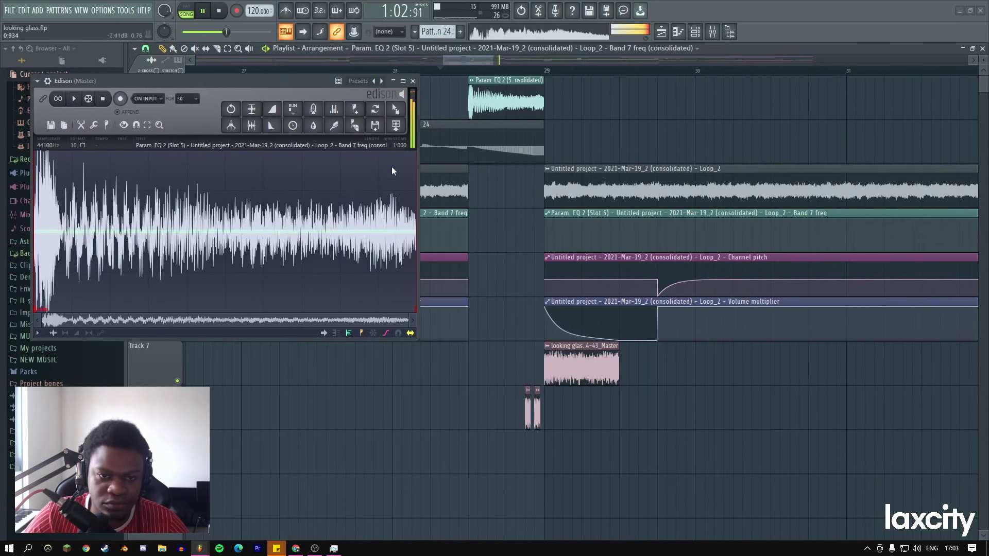
pyautogui.moveTo(396, 109); pyautogui.dragTo(500, 94)
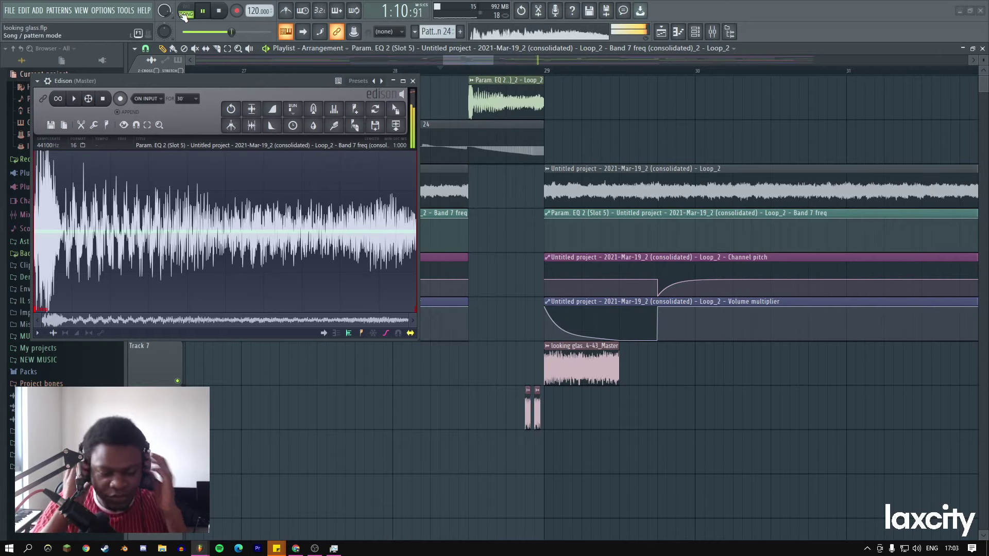
pyautogui.press('space')
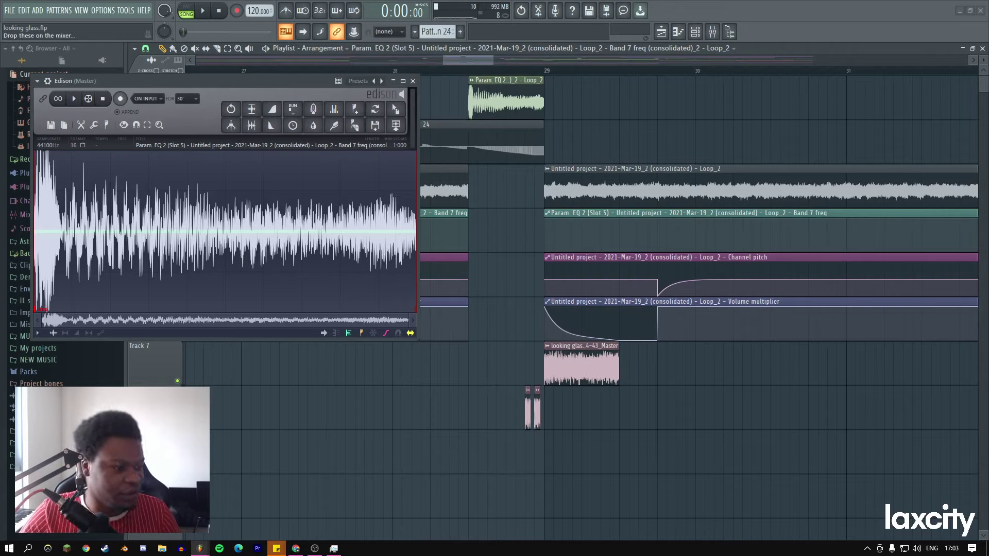
pyautogui.click(204, 11)
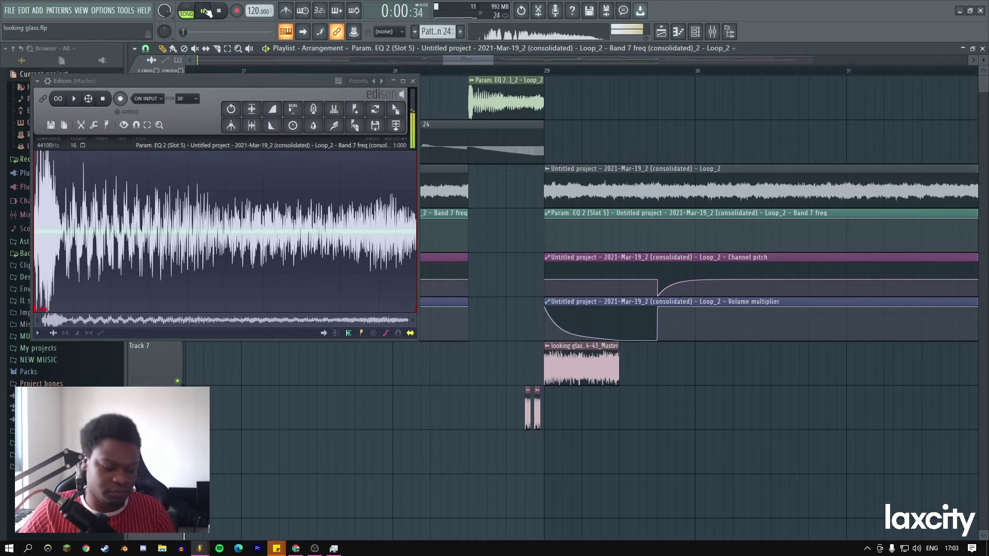
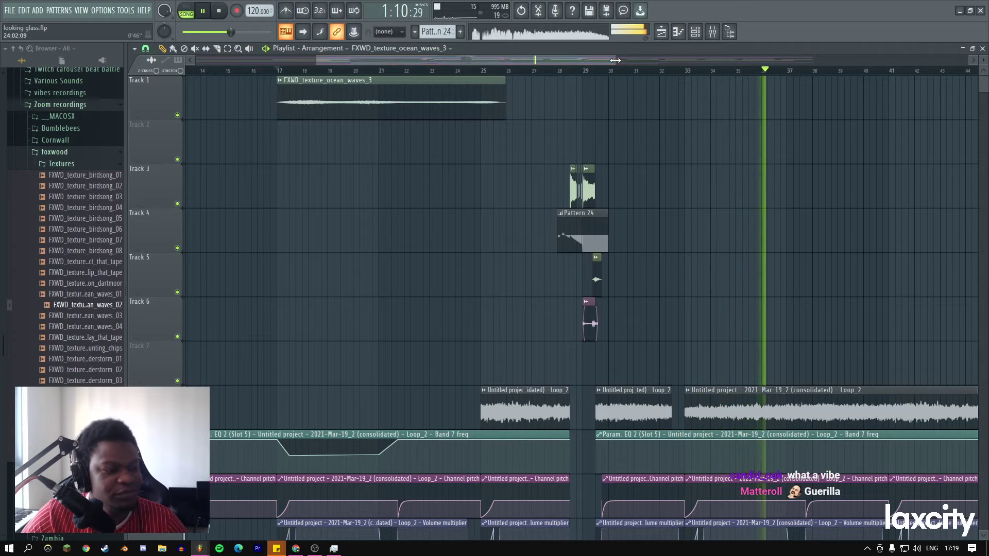
# Zoom in and trim the start of the FXWD_texture_ocean_waves_3 clip on Track 1.
pyautogui.moveTo(615, 60); pyautogui.dragTo(543, 60)
pyautogui.press('space')
pyautogui.press('space')
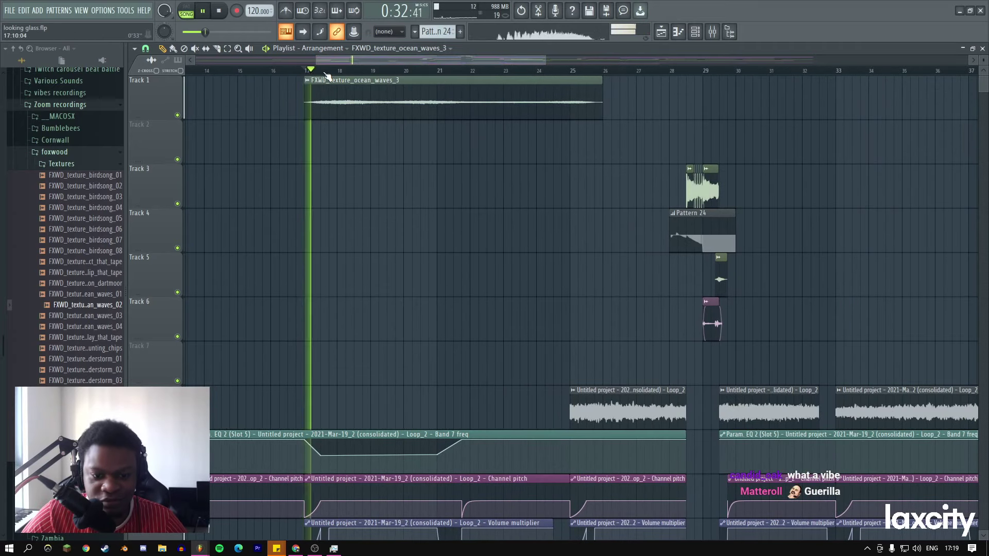
pyautogui.moveTo(304, 95); pyautogui.dragTo(328, 94)
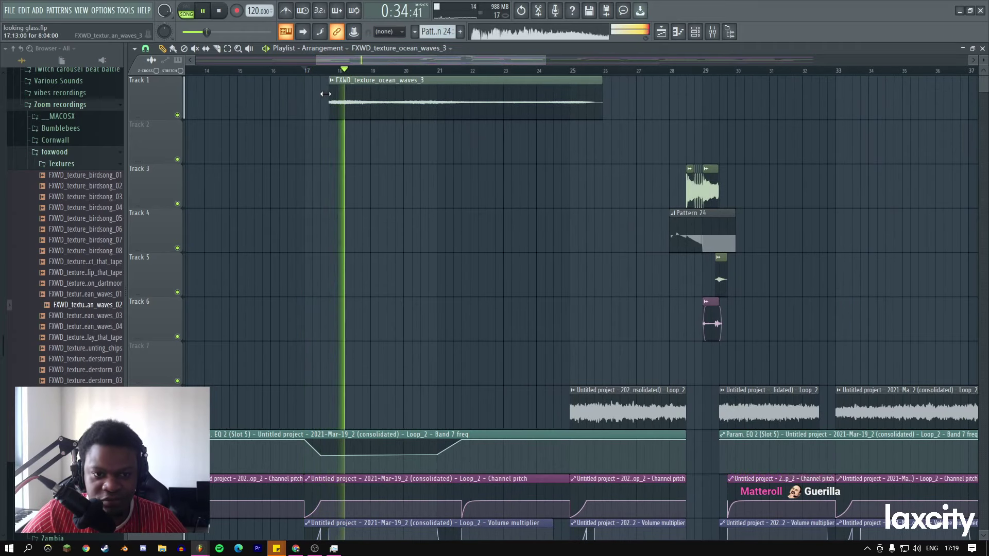
# Set the ocean waves sample's declicking mode to Smooth (bleeding).
pyautogui.doubleClick(329, 93)
pyautogui.click(200, 227)
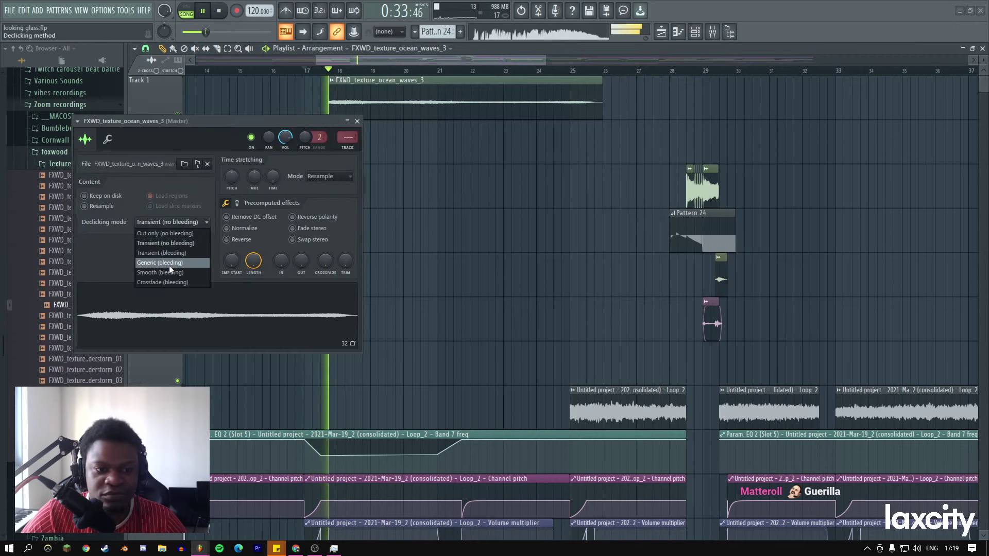
pyautogui.click(169, 265)
# Route the ocean waves sample to mixer insert 33 and list effects for an empty slot.
pyautogui.hotkey('ctrl', 'l')
pyautogui.click(357, 121)
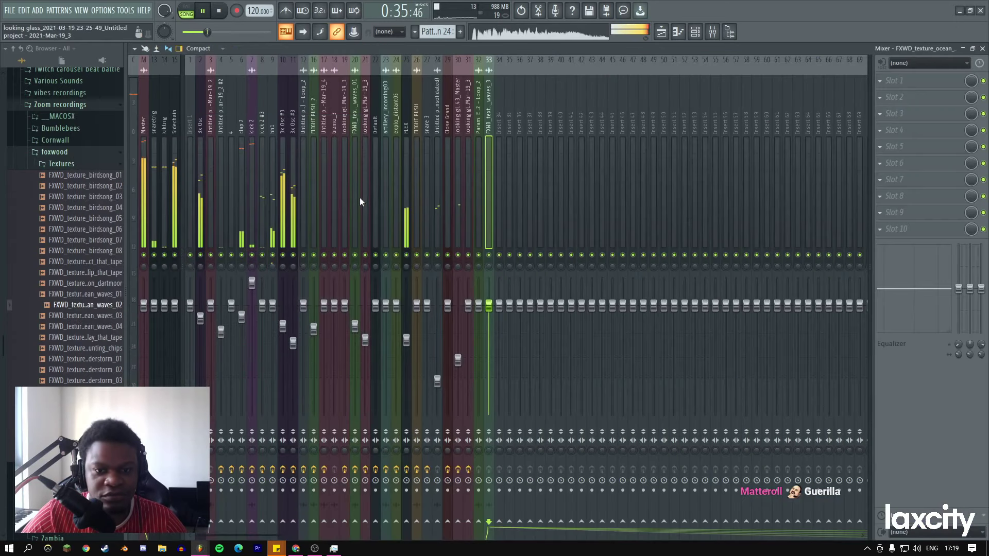
pyautogui.click(211, 514)
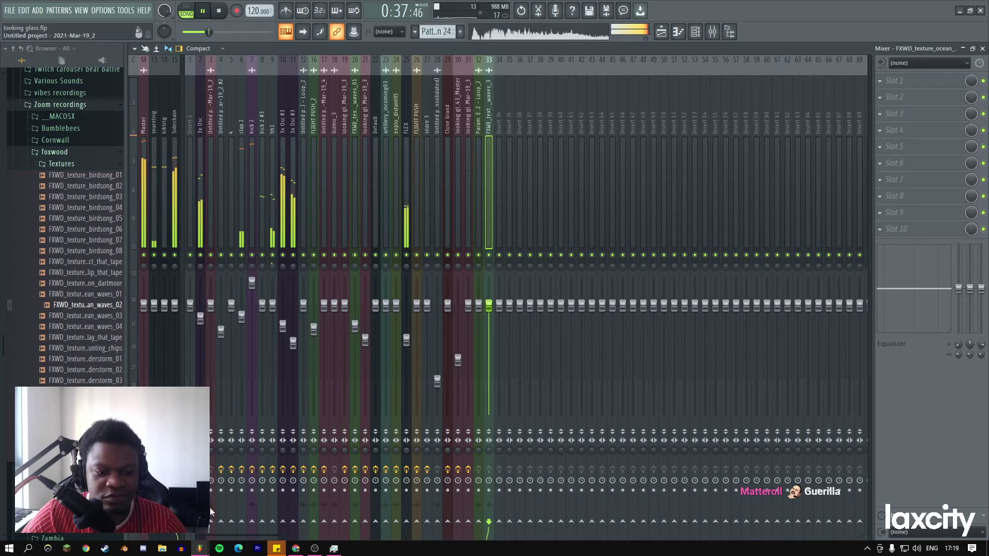
pyautogui.click(889, 109)
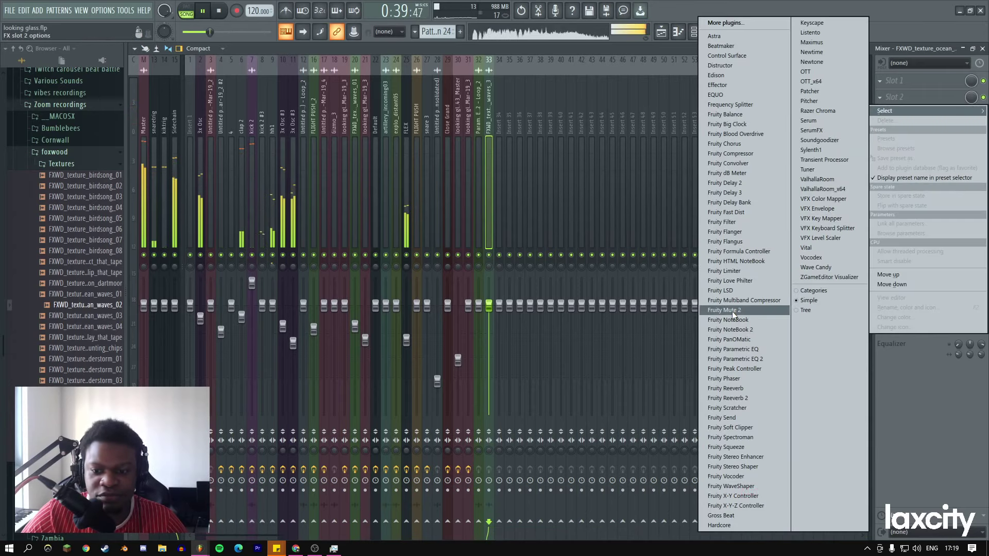
# Load Fruity Love Philter onto the insert and solo Track 1.
pyautogui.click(739, 283)
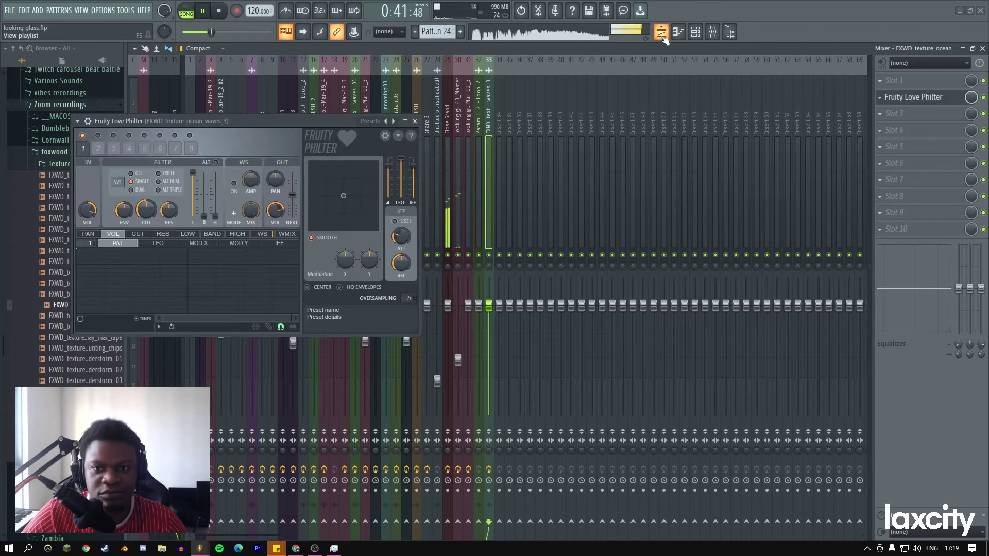
pyautogui.click(661, 33)
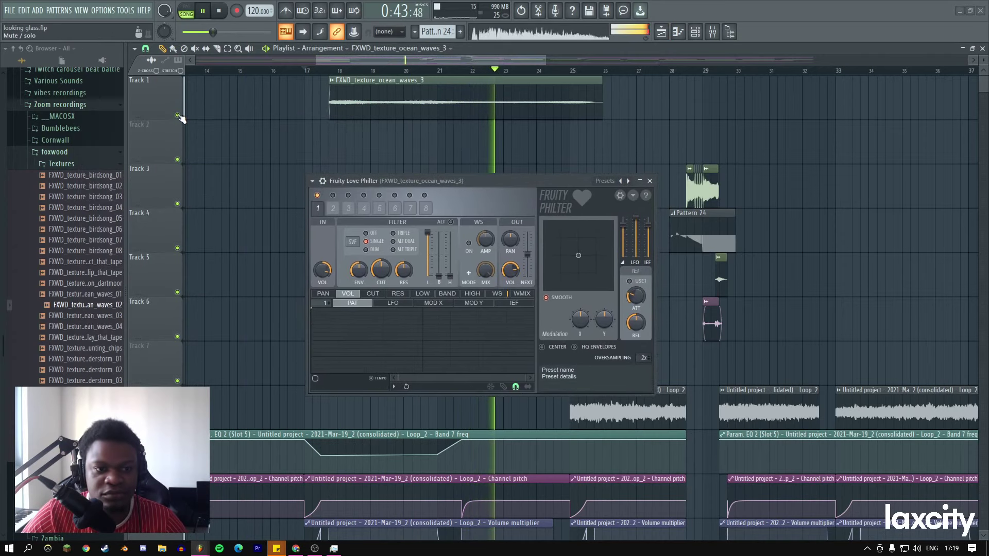
pyautogui.rightClick(177, 115)
pyautogui.press('space')
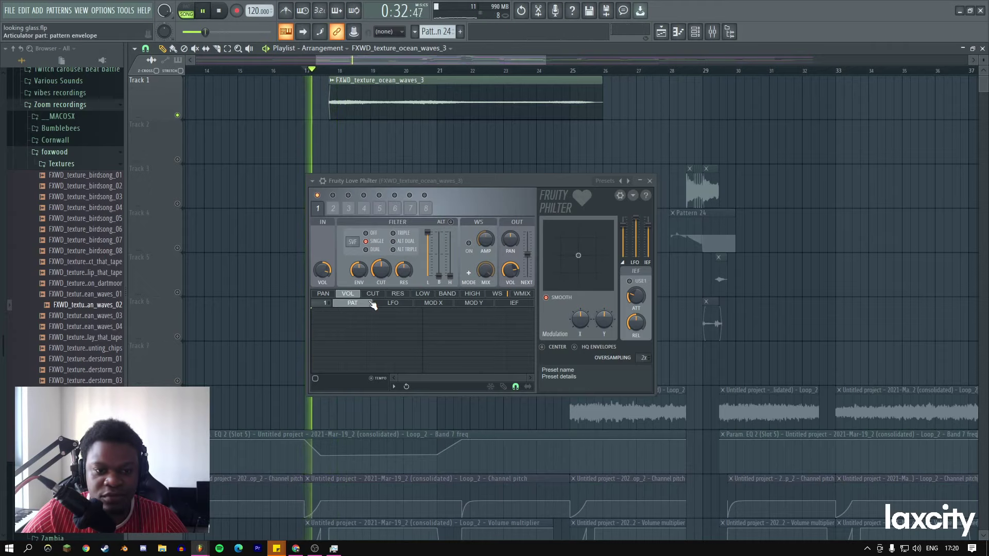
# Enable Love Philter's volume envelope and draw a rising curve with a raised, extended end point.
pyautogui.click(315, 379)
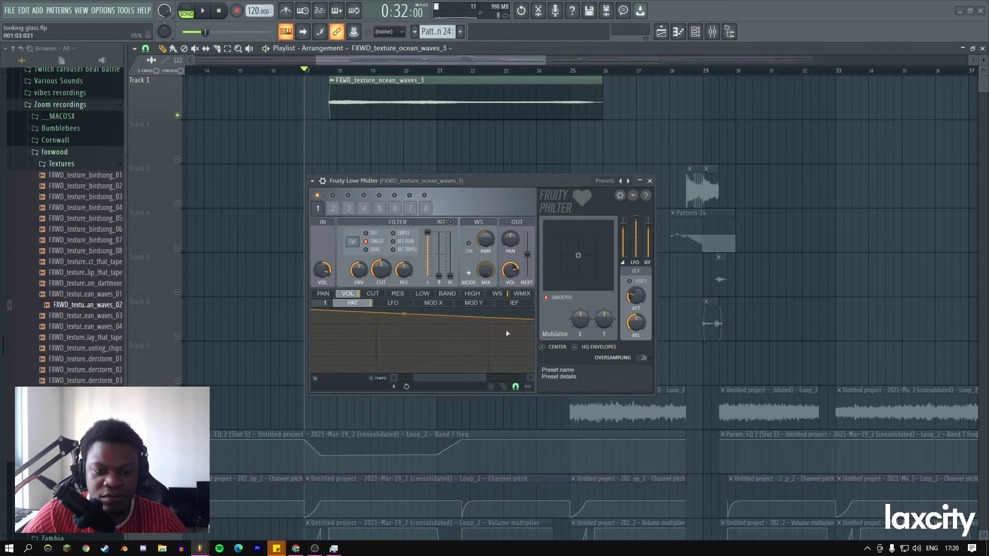
pyautogui.moveTo(486, 373); pyautogui.dragTo(530, 342)
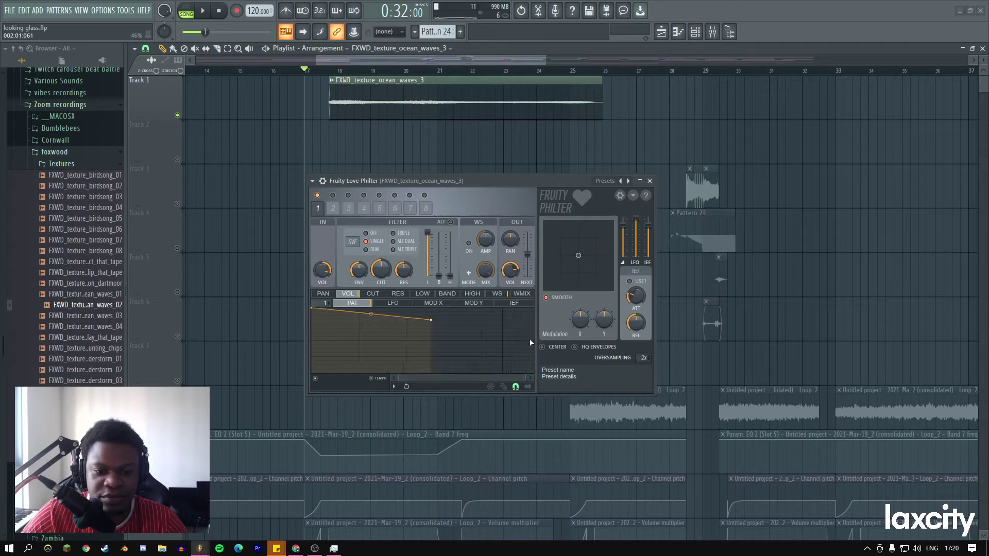
pyautogui.press('space')
pyautogui.moveTo(430, 323); pyautogui.dragTo(505, 306)
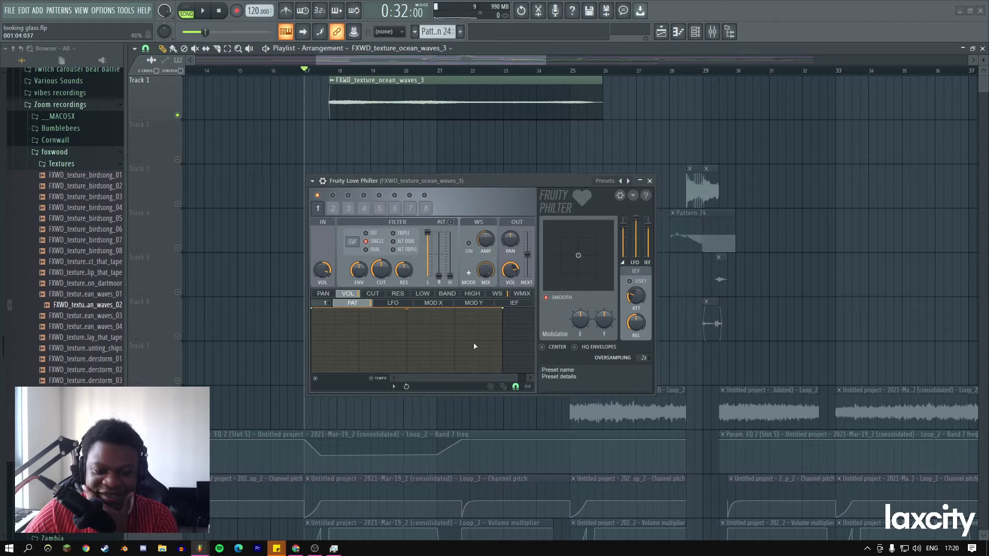
pyautogui.click(395, 387)
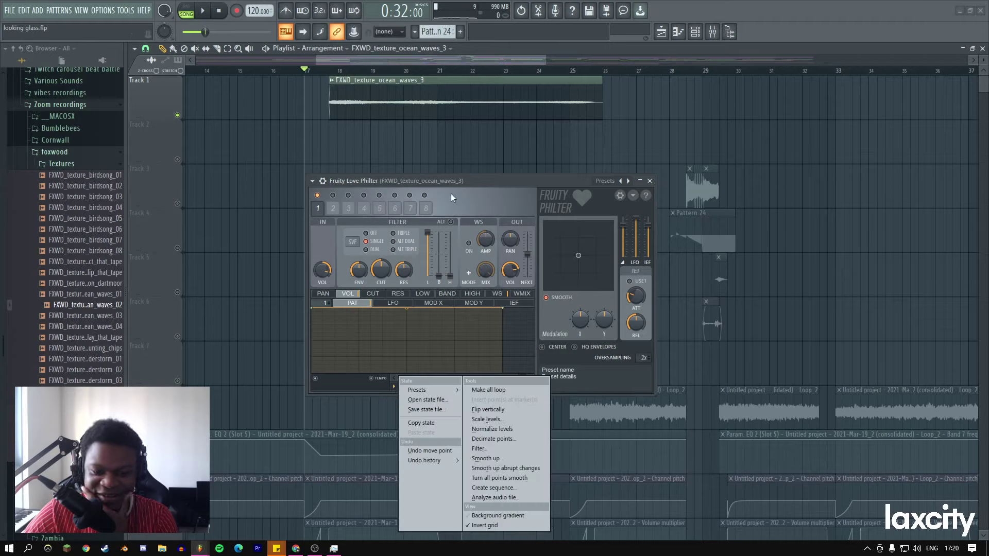
pyautogui.click(329, 102)
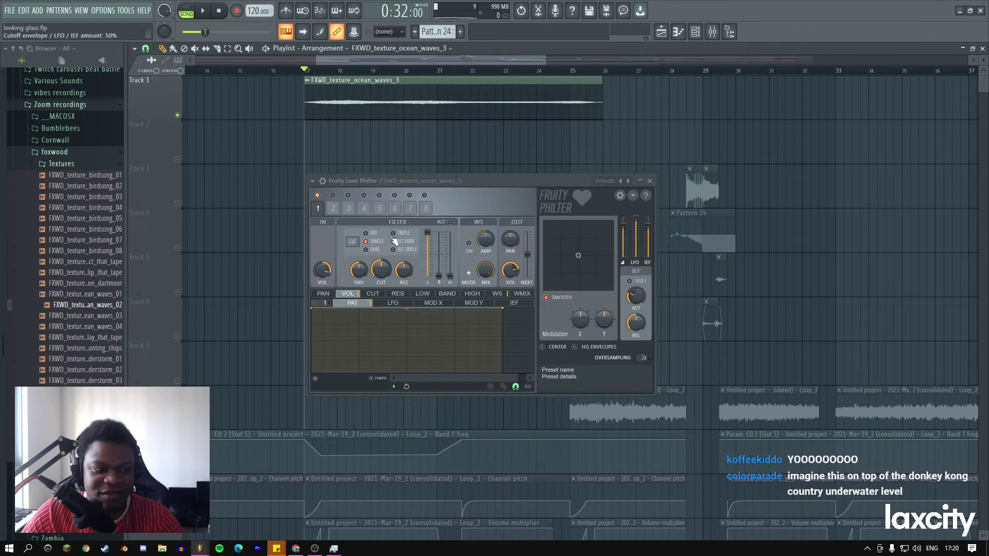
# Pull the envelope's first point down to silence and move its peak later in time.
pyautogui.press('space')
pyautogui.press('space')
pyautogui.moveTo(312, 310); pyautogui.dragTo(315, 380)
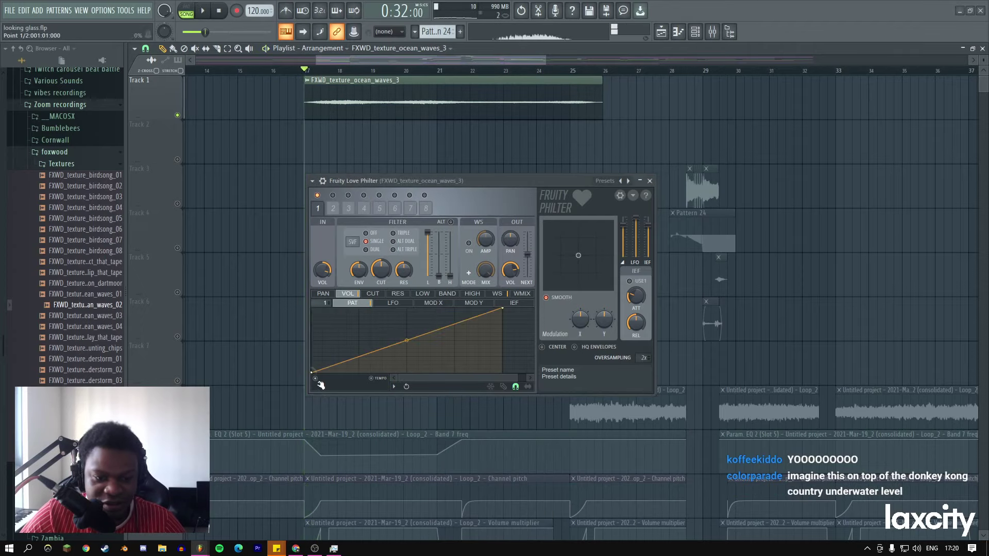
pyautogui.rightClick(338, 309)
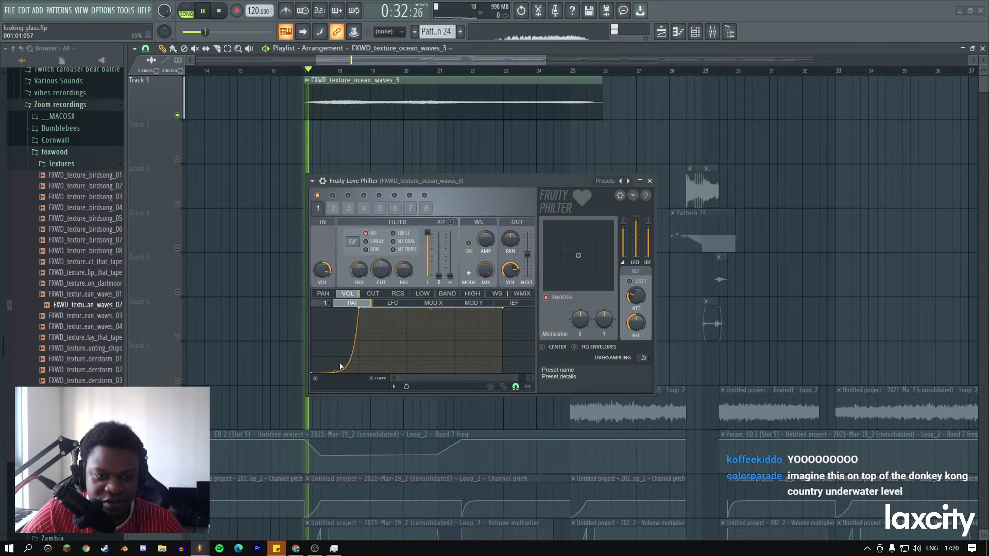
pyautogui.press('space')
pyautogui.moveTo(360, 311)
pyautogui.mouseDown()
pyautogui.moveTo(406, 308)
pyautogui.moveTo(372, 305)
pyautogui.mouseUp()
pyautogui.press('space')
# Reshape the envelope's start with an option and extend its last point further right.
pyautogui.doubleClick(392, 107)
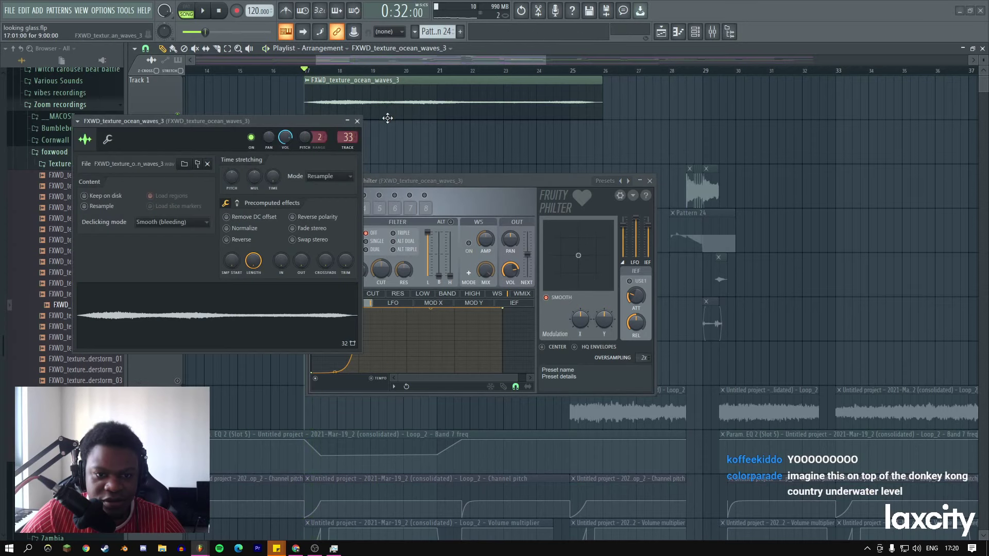
pyautogui.doubleClick(351, 137)
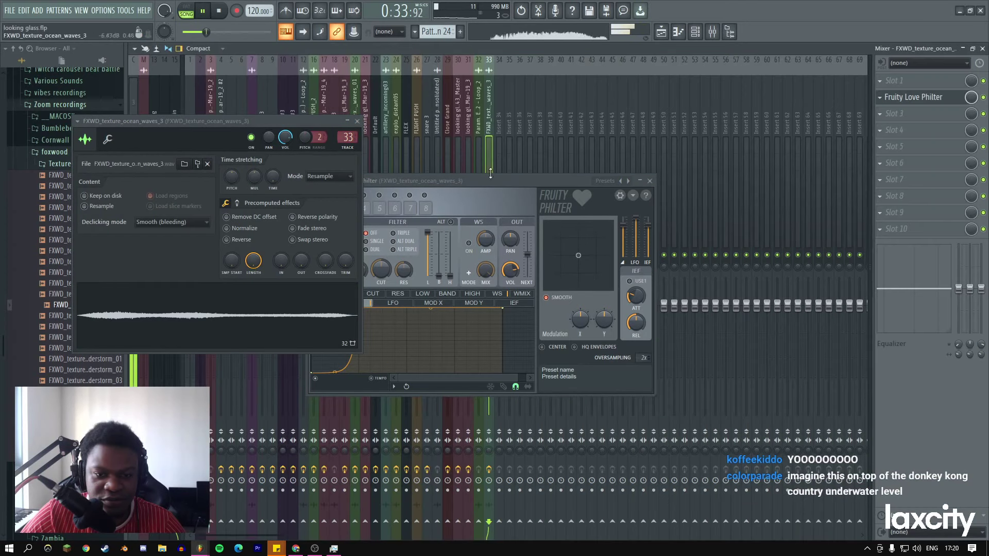
pyautogui.click(491, 181)
pyautogui.click(394, 386)
pyautogui.click(478, 386)
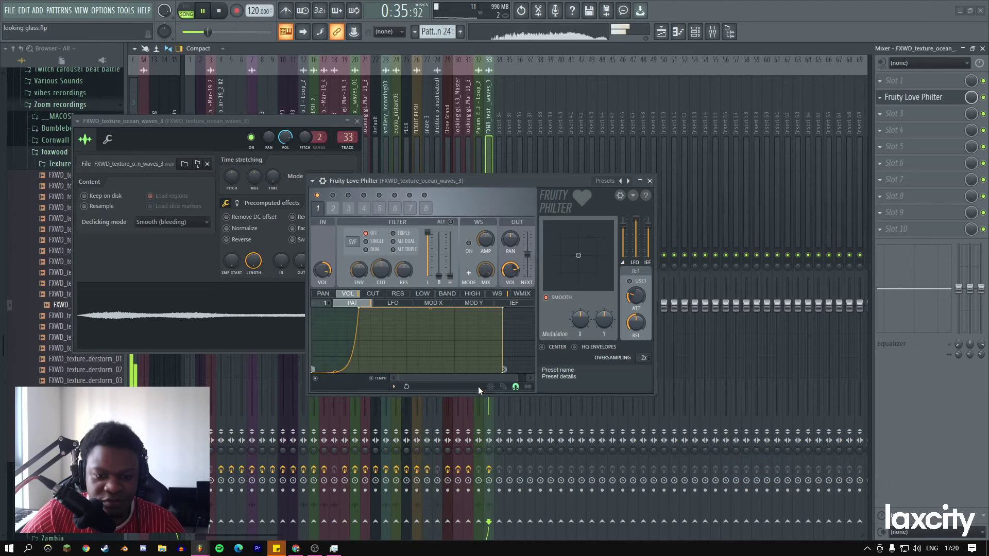
pyautogui.moveTo(514, 377); pyautogui.dragTo(617, 368)
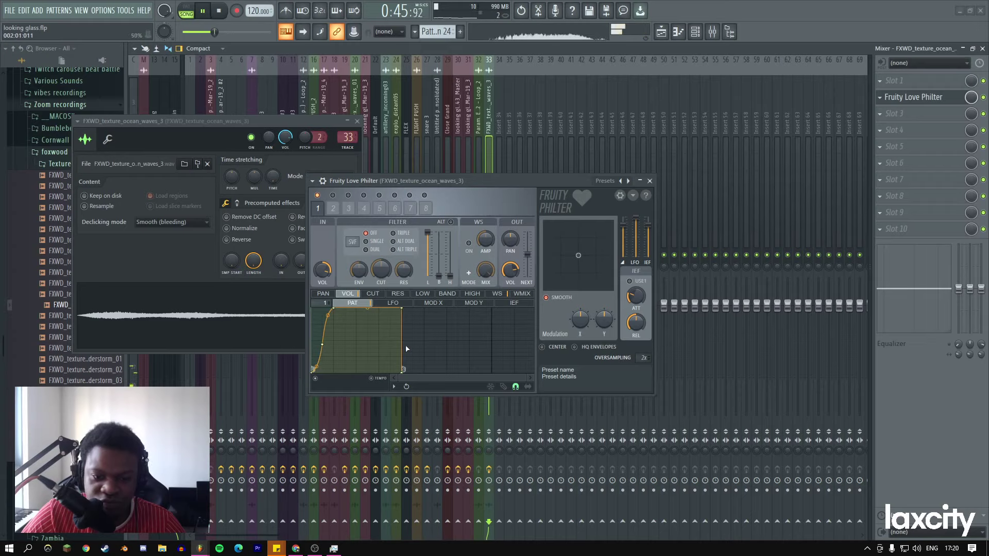
pyautogui.moveTo(402, 371); pyautogui.dragTo(474, 378)
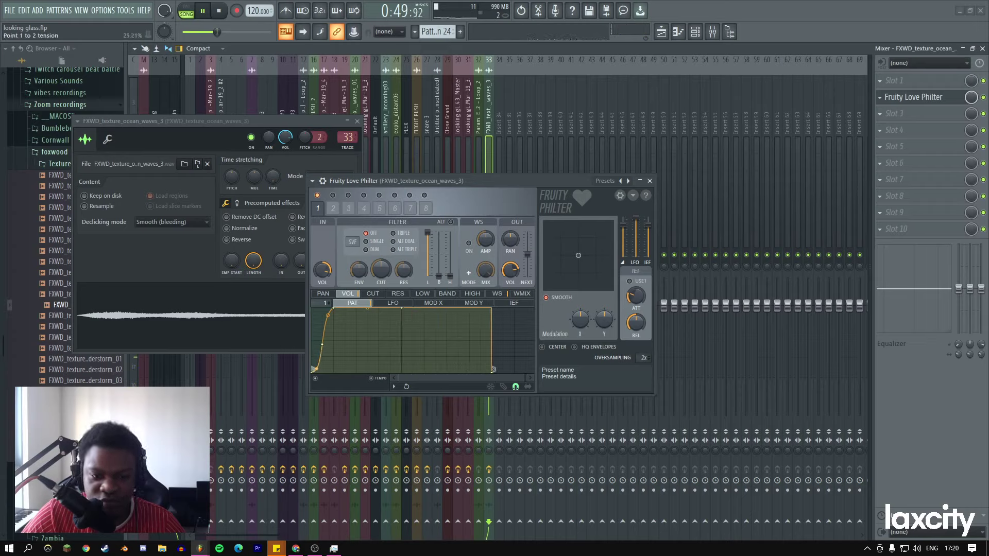
# Close the Love Philter editor and the ocean waves channel settings.
pyautogui.click(649, 182)
pyautogui.press('space')
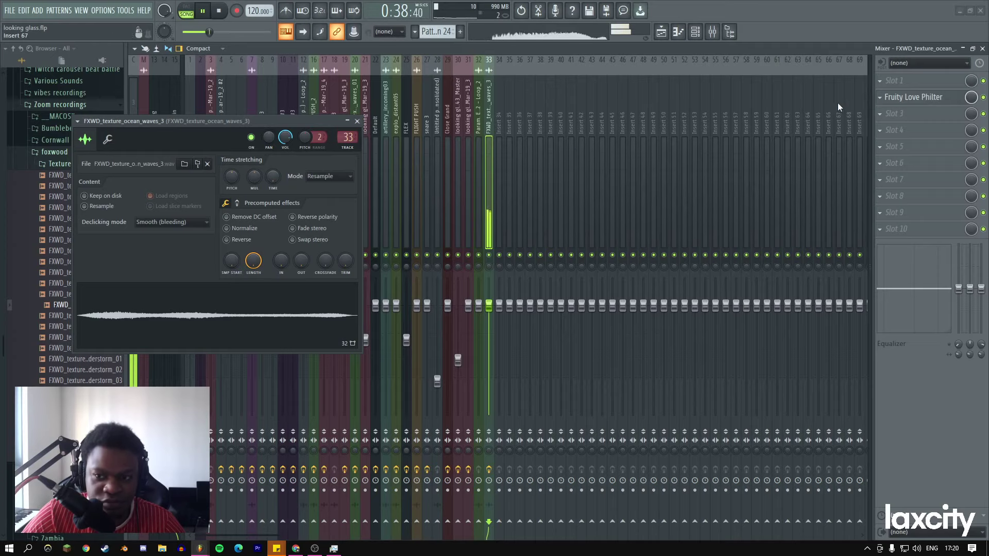
pyautogui.click(357, 122)
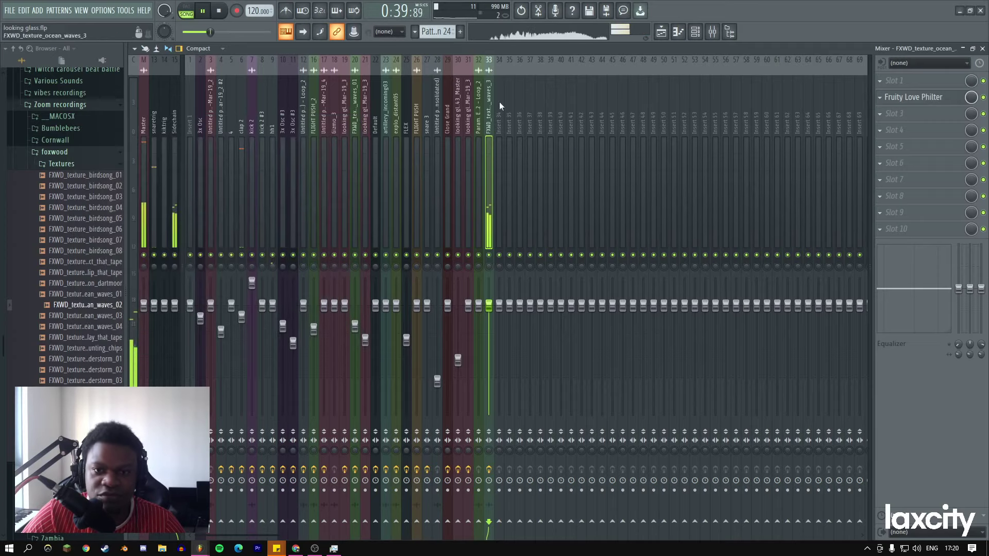
# Trim the first ocean waves clip to start at bar 18 instead of bar 17.
pyautogui.click(660, 31)
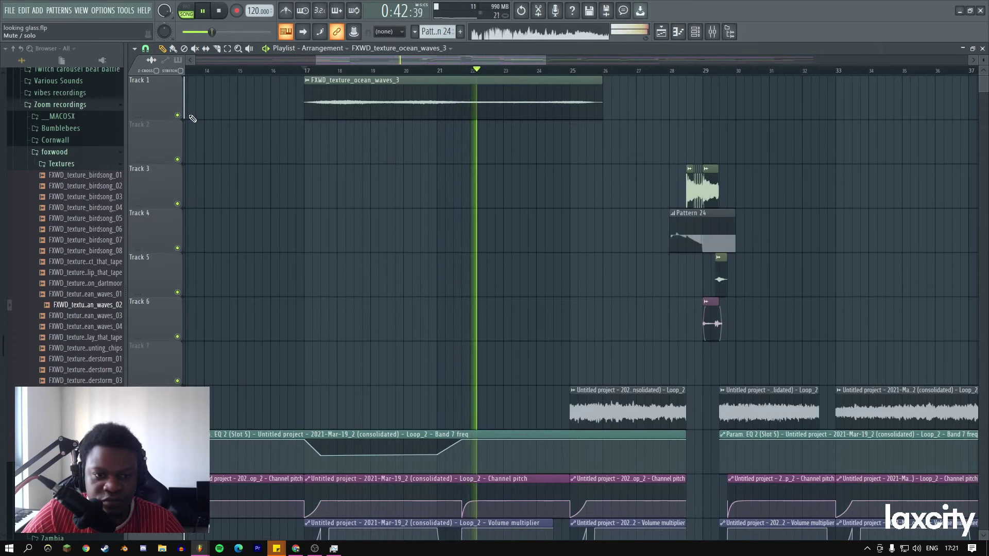
pyautogui.press('space')
pyautogui.press('space')
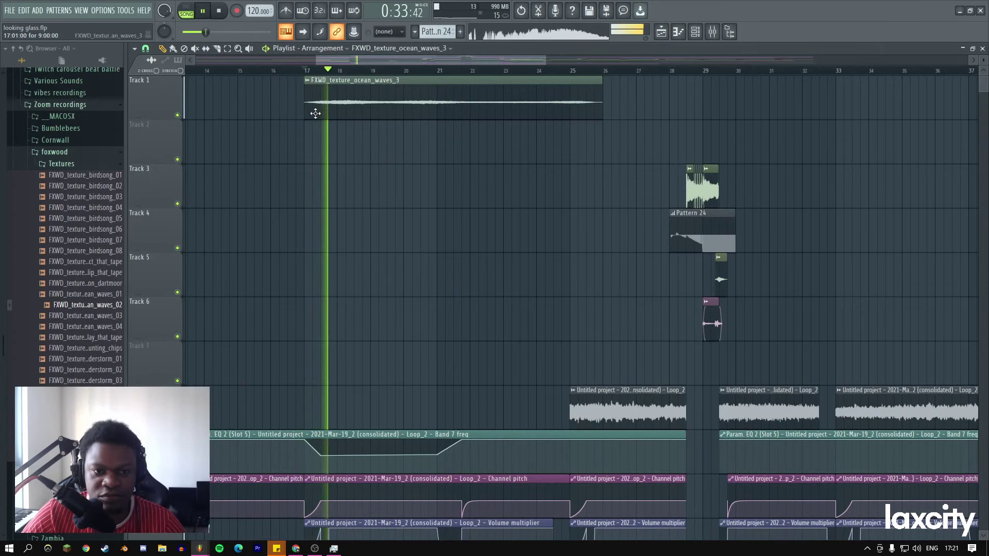
pyautogui.moveTo(305, 98); pyautogui.dragTo(337, 98)
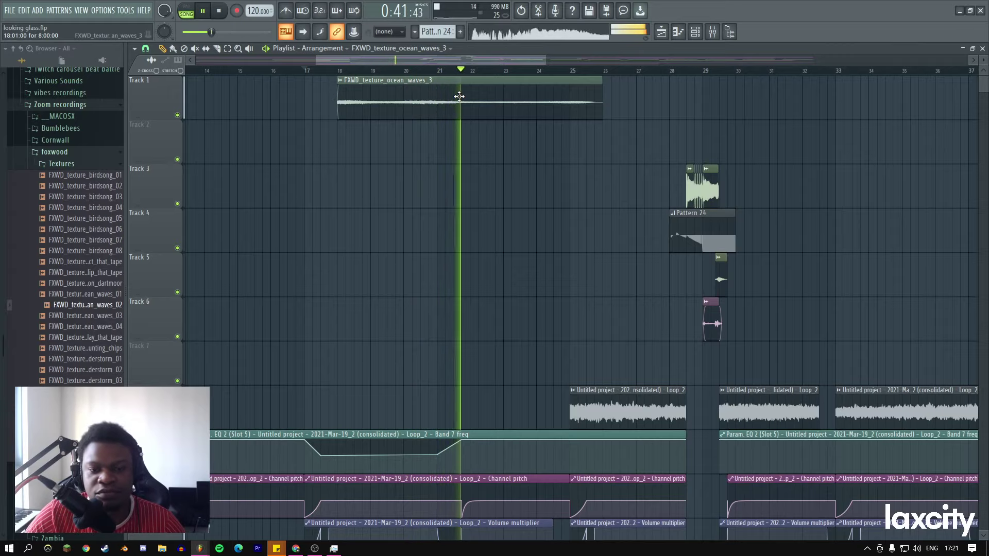
# Slice the ocean waves clip around bar 21 and delete the small piece between.
pyautogui.rightClick(441, 126)
pyautogui.click(452, 181)
pyautogui.click(438, 115)
pyautogui.click(463, 115)
pyautogui.rightClick(480, 136)
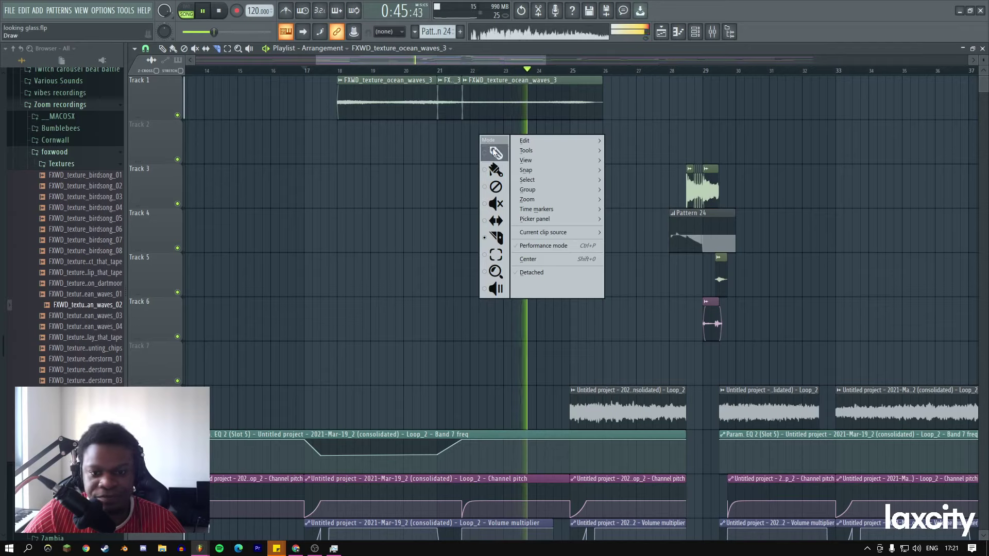
pyautogui.click(494, 152)
pyautogui.rightClick(450, 101)
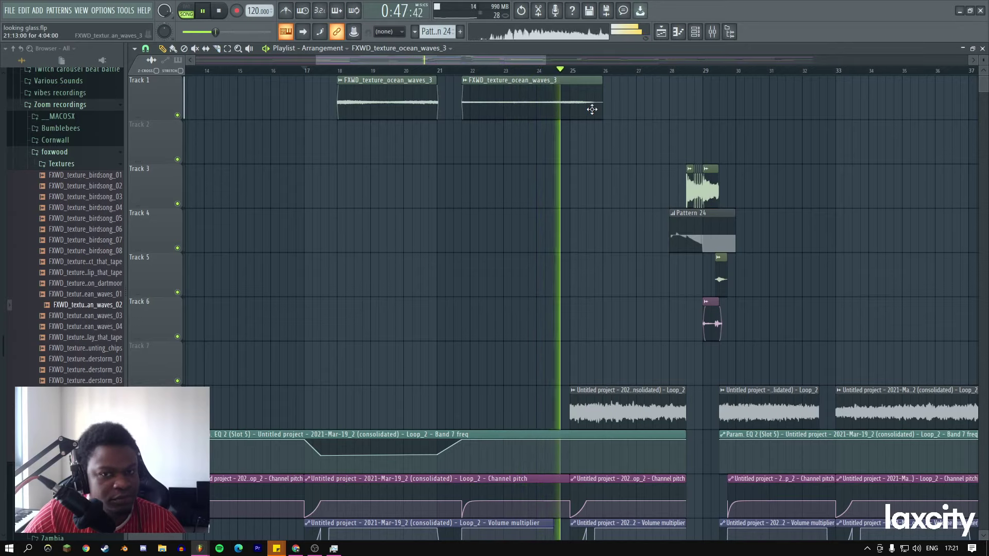
# Shorten the second ocean waves clip, shift clips earlier, and lengthen then cut the third clip's tail.
pyautogui.moveTo(601, 103)
pyautogui.mouseDown()
pyautogui.moveTo(376, 110)
pyautogui.moveTo(642, 100)
pyautogui.moveTo(611, 96)
pyautogui.mouseUp()
pyautogui.click(623, 137)
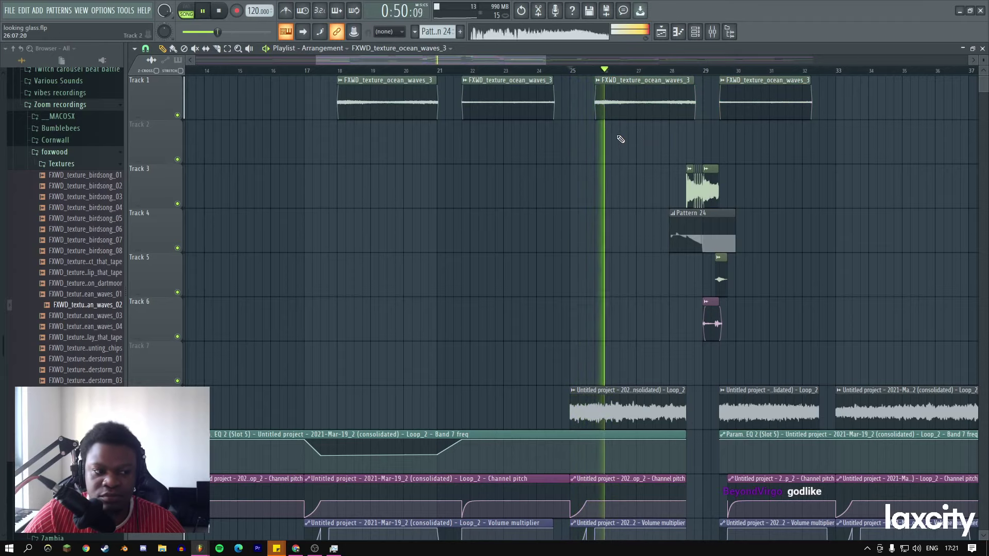
pyautogui.moveTo(546, 60); pyautogui.dragTo(592, 60)
pyautogui.moveTo(609, 101)
pyautogui.mouseDown()
pyautogui.moveTo(605, 120)
pyautogui.moveTo(635, 100)
pyautogui.moveTo(369, 103)
pyautogui.mouseUp()
pyautogui.rightClick(616, 130)
pyautogui.click(632, 233)
pyautogui.rightClick(640, 124)
pyautogui.click(655, 142)
# Extend the fourth Track 1 clip's end and make the first clip start slightly earlier.
pyautogui.moveTo(591, 60); pyautogui.dragTo(668, 60)
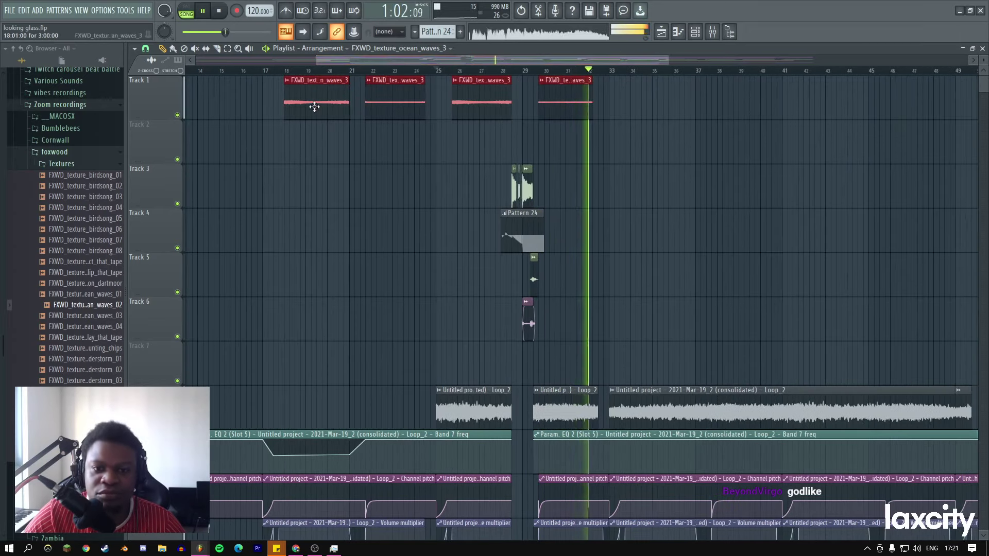
pyautogui.keyDown('ctrl'); pyautogui.click(605, 125); pyautogui.keyUp('ctrl')
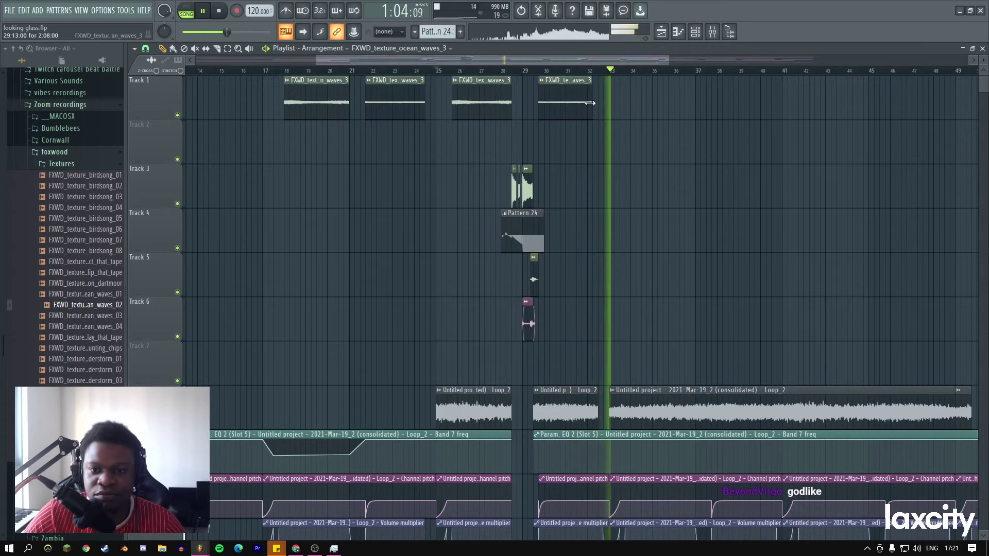
pyautogui.moveTo(590, 103); pyautogui.dragTo(596, 103)
pyautogui.rightClick(607, 98)
pyautogui.click(622, 199)
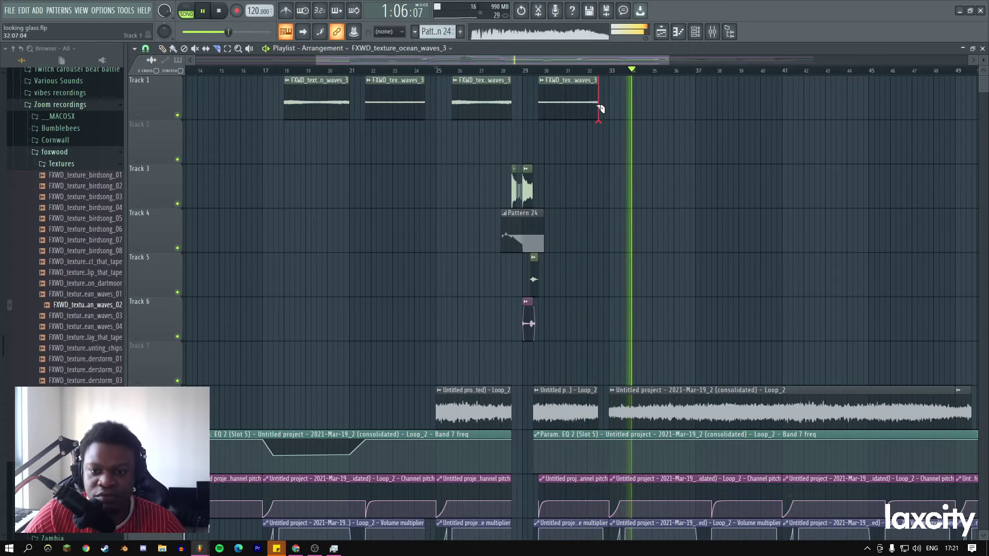
pyautogui.rightClick(621, 121)
pyautogui.click(633, 133)
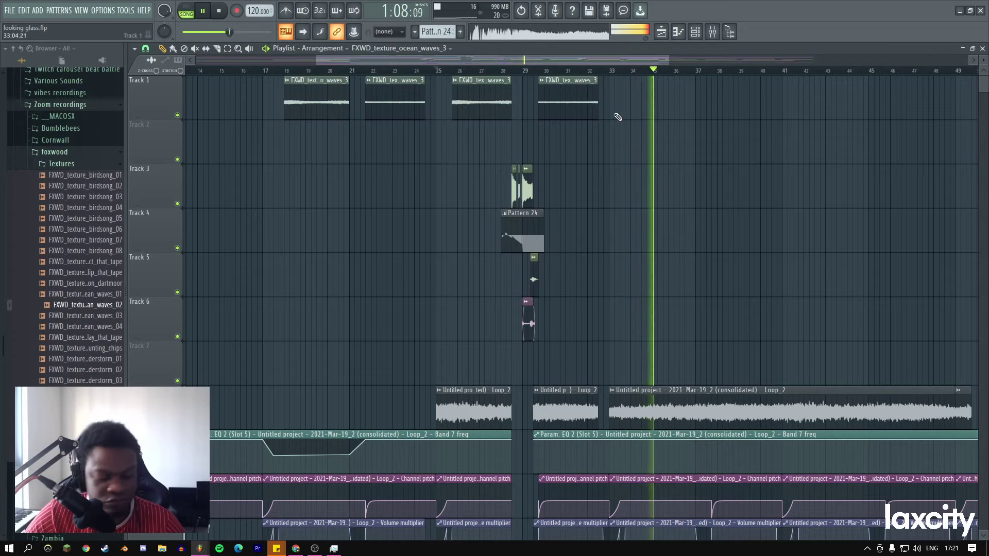
pyautogui.moveTo(667, 59); pyautogui.dragTo(513, 62)
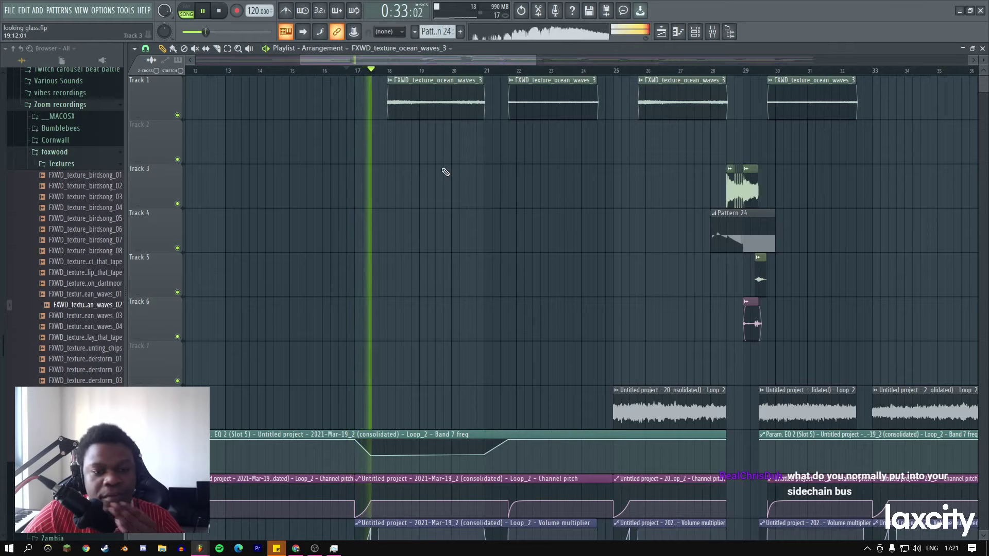
pyautogui.moveTo(387, 96); pyautogui.dragTo(378, 96)
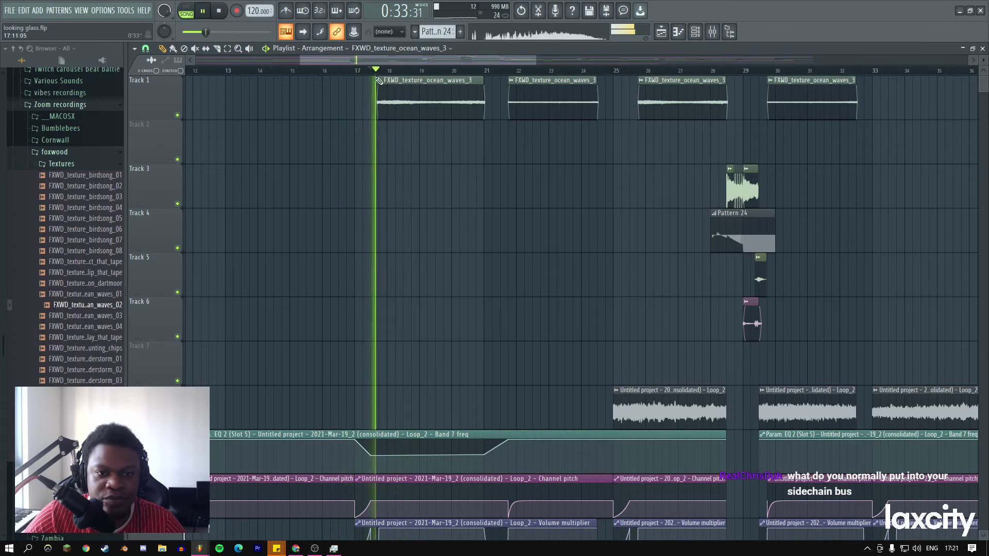
# Load Fruity parametric EQ 2 into an empty slot on the ocean waves mixer track.
pyautogui.doubleClick(435, 106)
pyautogui.doubleClick(346, 139)
pyautogui.click(907, 110)
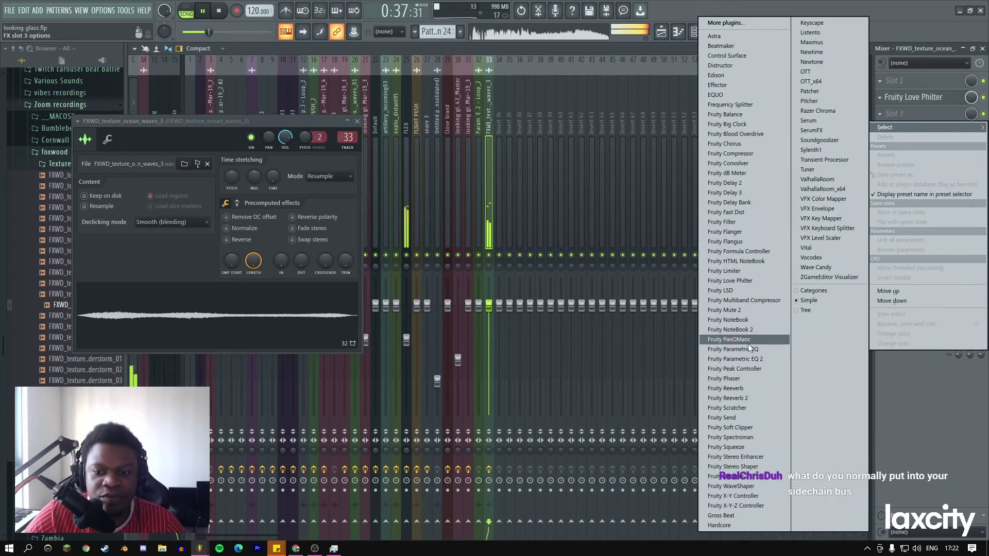
pyautogui.click(741, 342)
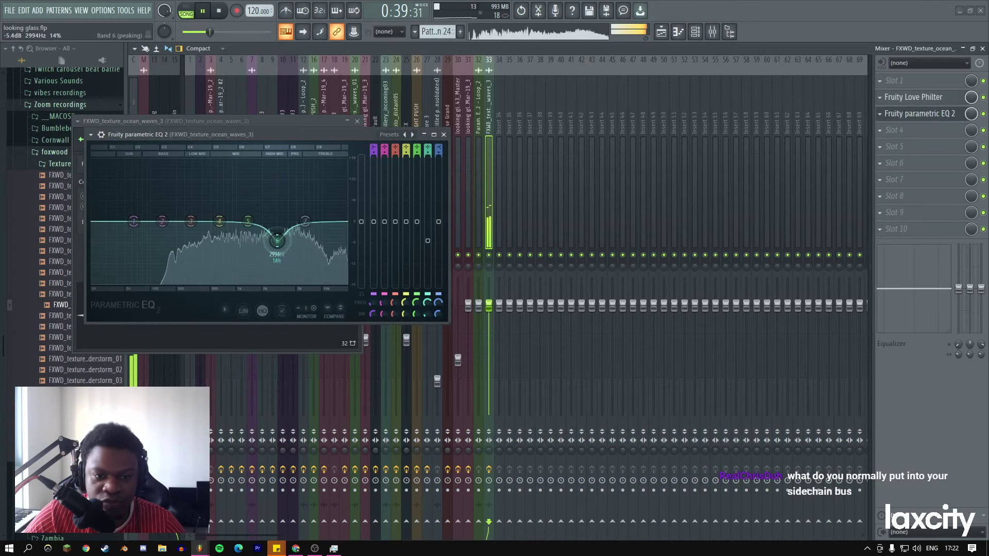
# Make EQ band 1 a steep high pass at 221Hz and slightly raise the high shelf.
pyautogui.rightClick(133, 222)
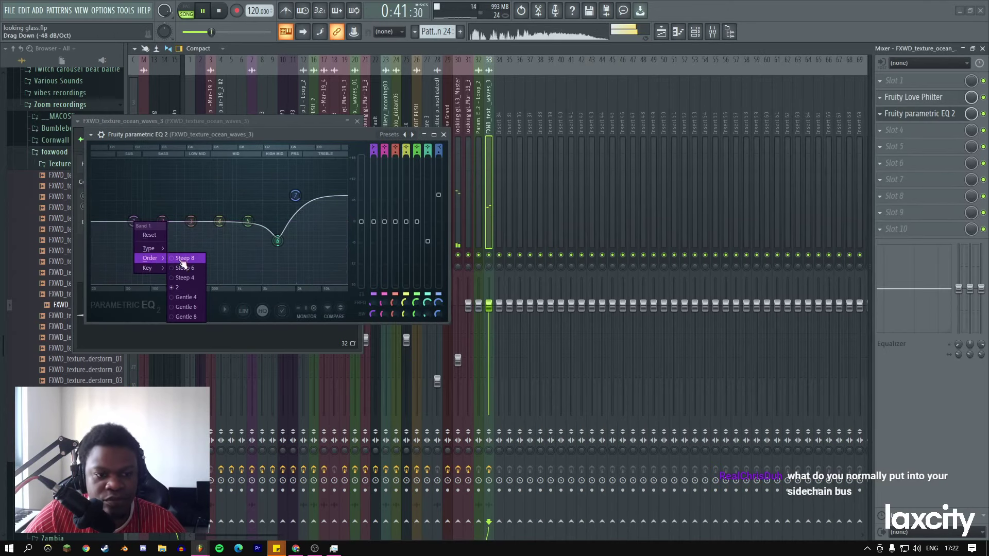
pyautogui.click(182, 259)
pyautogui.rightClick(133, 221)
pyautogui.moveTo(150, 249)
pyautogui.click(181, 278)
pyautogui.moveTo(134, 222); pyautogui.dragTo(180, 221)
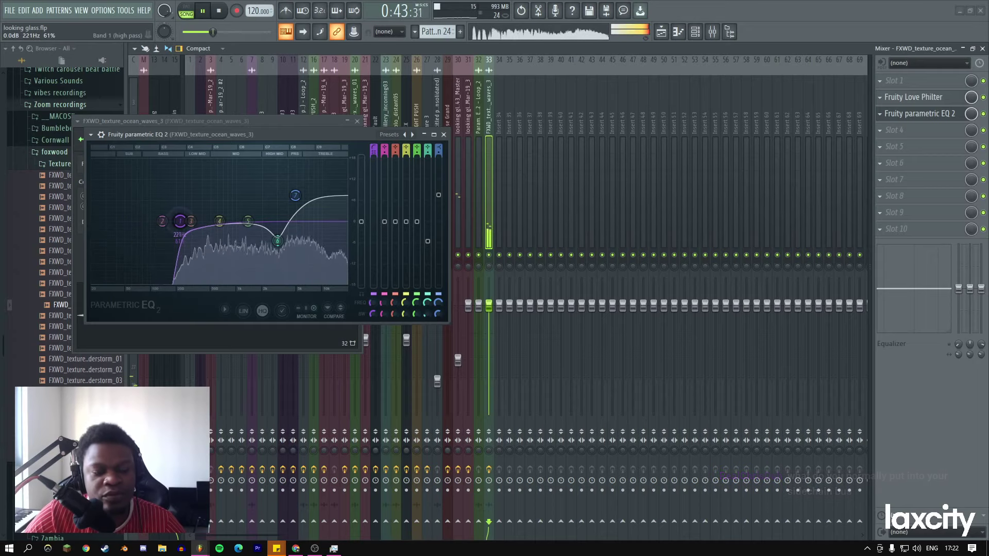
pyautogui.moveTo(295, 195); pyautogui.dragTo(293, 192)
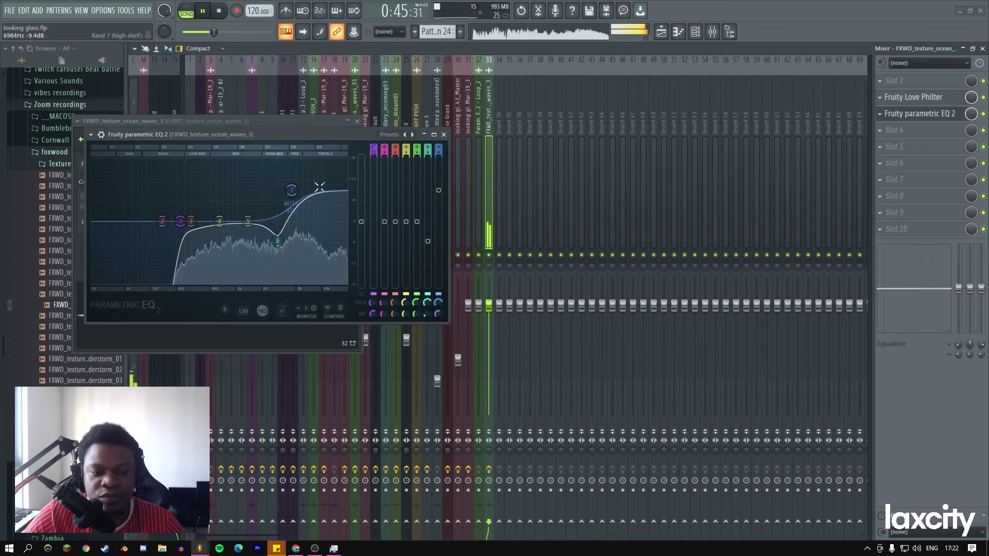
# Close the EQ and channel settings windows and return to the playlist.
pyautogui.click(444, 134)
pyautogui.click(358, 121)
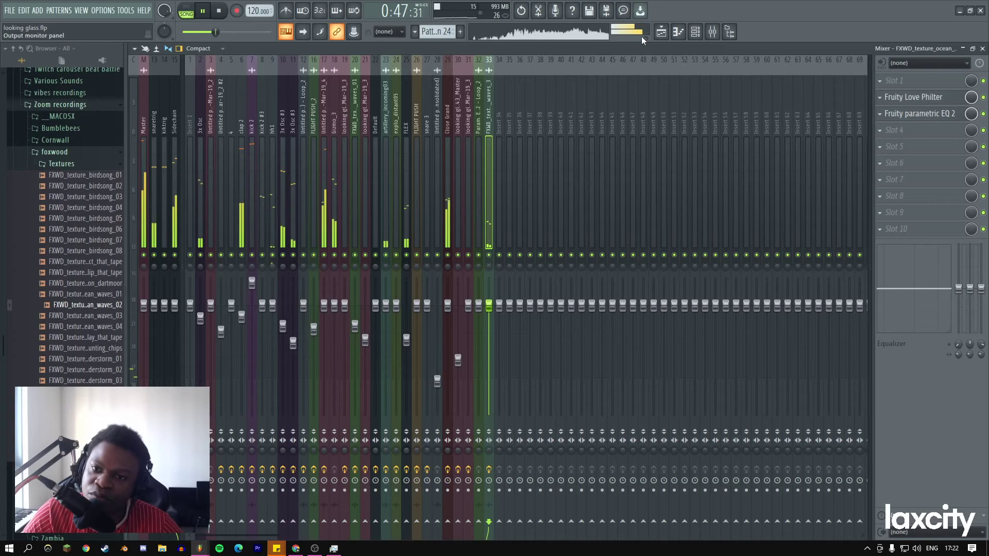
pyautogui.press('F5')
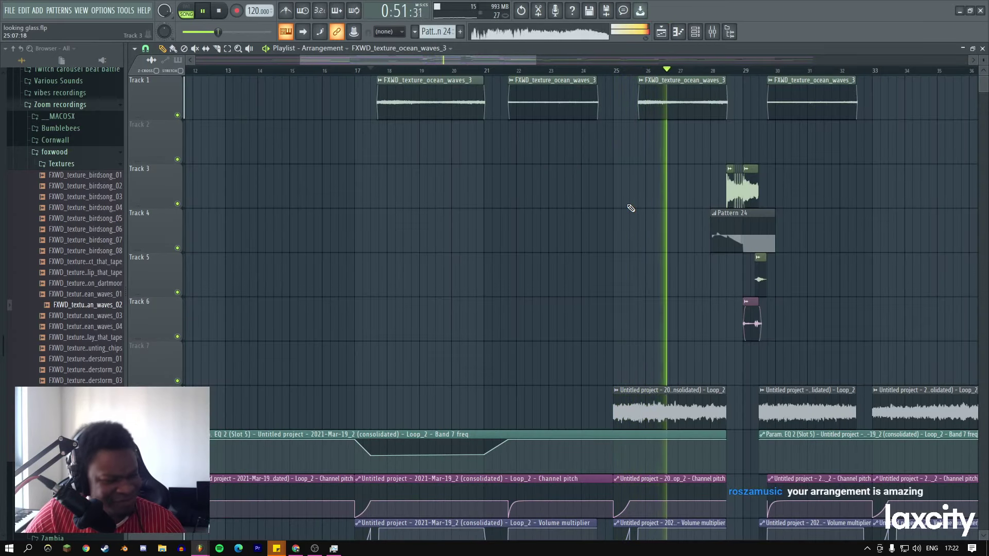
# Insert a blank track at the Track 2 row.
pyautogui.rightClick(153, 147)
pyautogui.press('i')
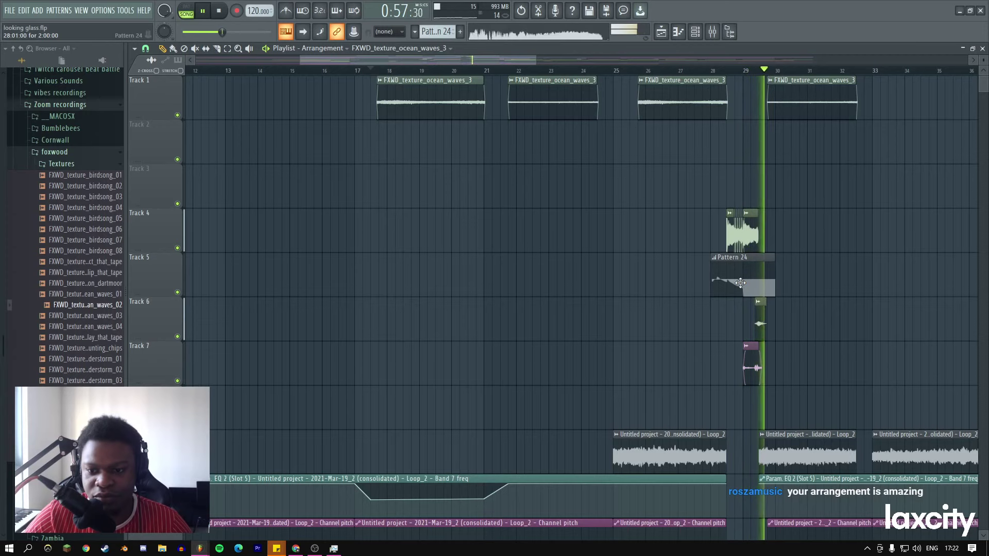
pyautogui.press('space')
# Zoom into Track 4 near bar 29 and stretch the small crossfade clip to reach bar 29.
pyautogui.press('space')
pyautogui.click(729, 70)
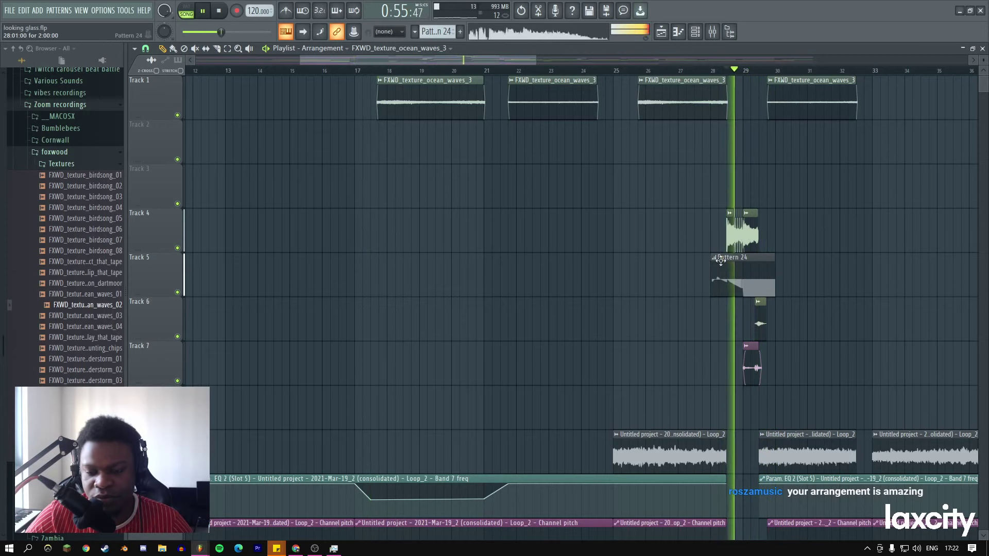
pyautogui.keyDown('ctrl'); pyautogui.rightClick(727, 255); pyautogui.keyUp('ctrl')
pyautogui.moveTo(750, 258); pyautogui.dragTo(591, 253)
pyautogui.press('space')
pyautogui.press('space')
pyautogui.keyDown('ctrl'); pyautogui.rightClick(554, 236); pyautogui.keyUp('ctrl')
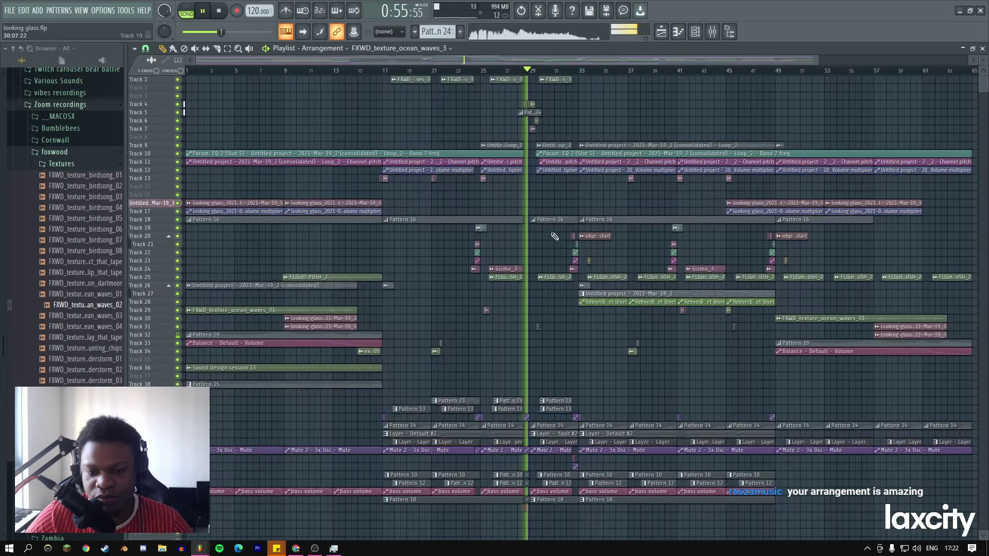
pyautogui.keyDown('ctrl'); pyautogui.rightClick(547, 134); pyautogui.keyUp('ctrl')
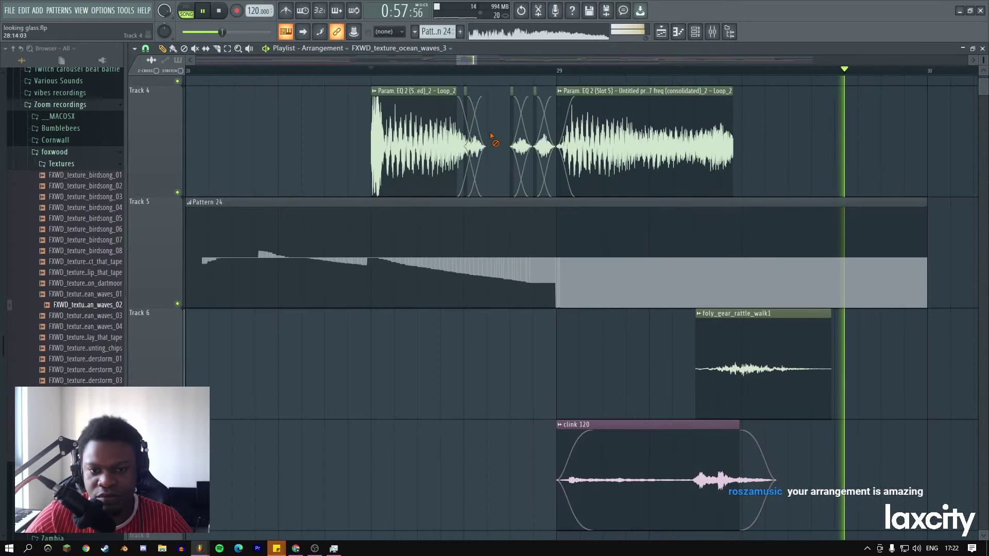
pyautogui.press('space')
pyautogui.click(466, 105)
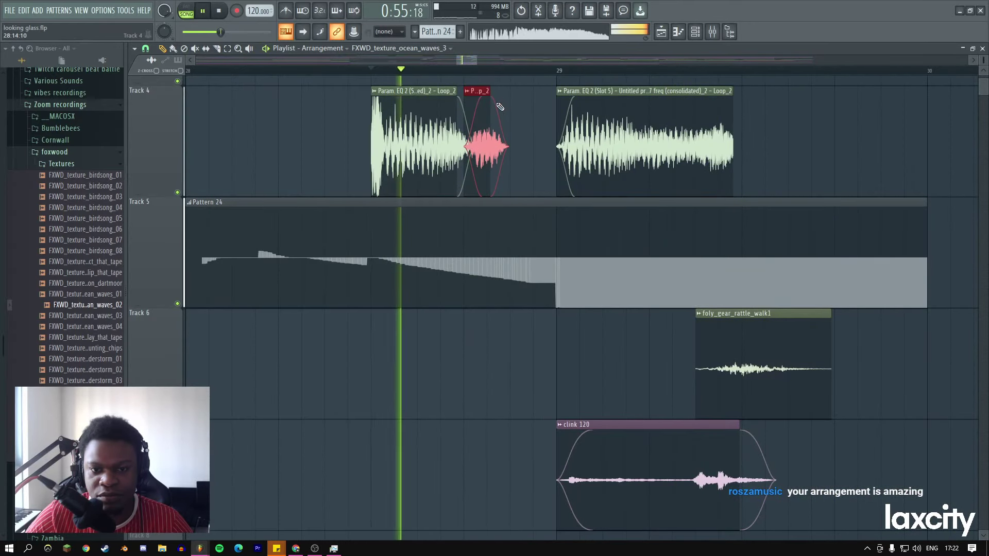
pyautogui.moveTo(500, 106); pyautogui.dragTo(533, 106)
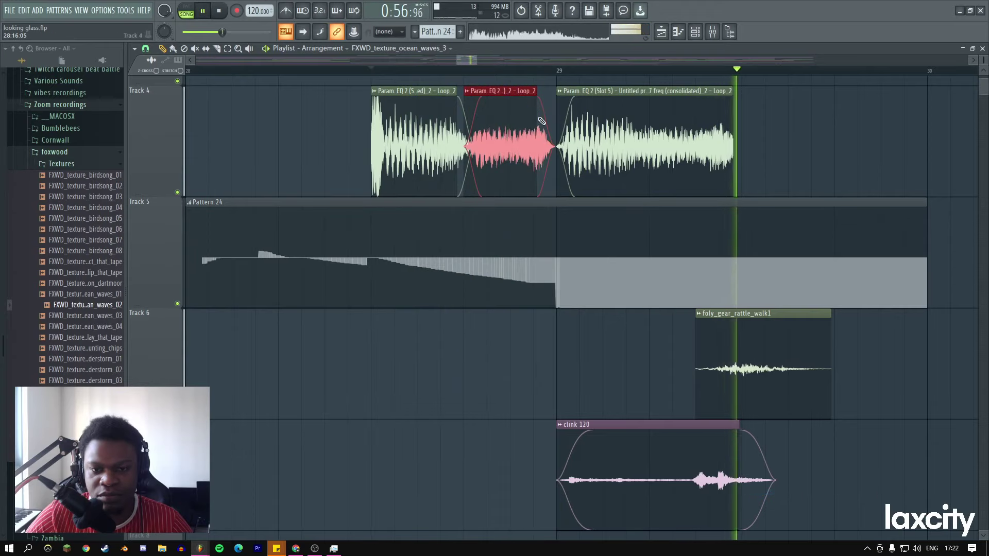
pyautogui.press('space')
pyautogui.press('space')
# Delete the middle Track 4 clip and move the last Loop_2 clip later, trimming both ends.
pyautogui.moveTo(562, 134); pyautogui.dragTo(603, 118)
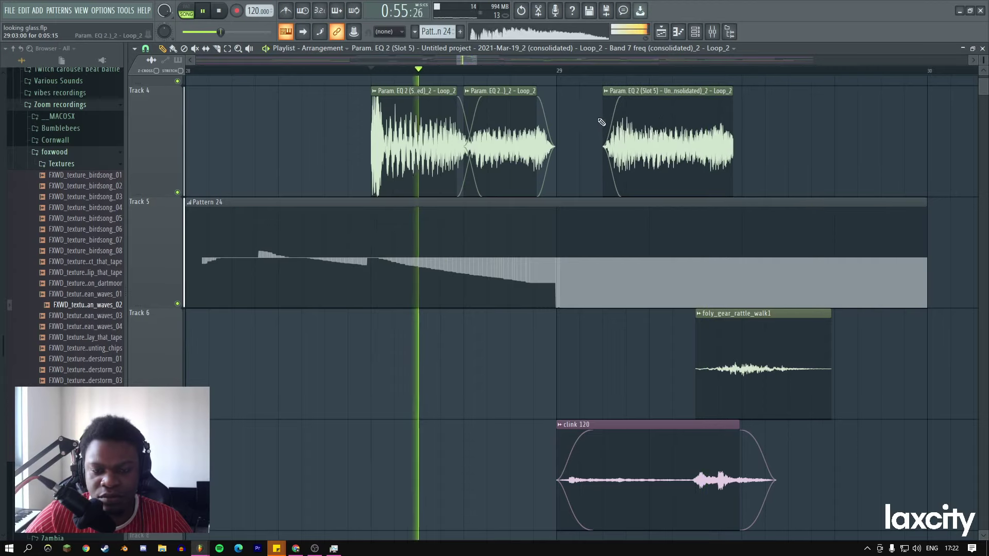
pyautogui.rightClick(507, 133)
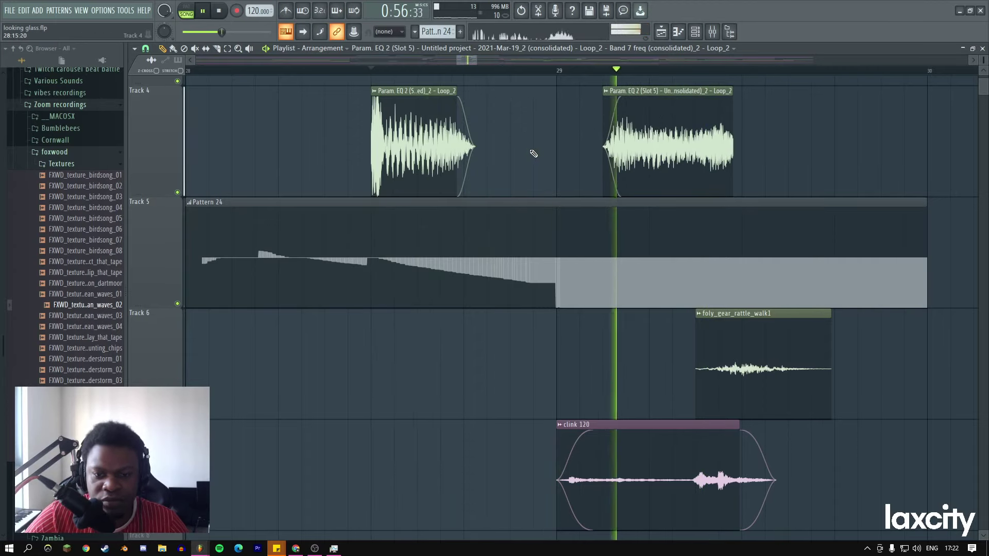
pyautogui.moveTo(664, 144); pyautogui.dragTo(787, 141)
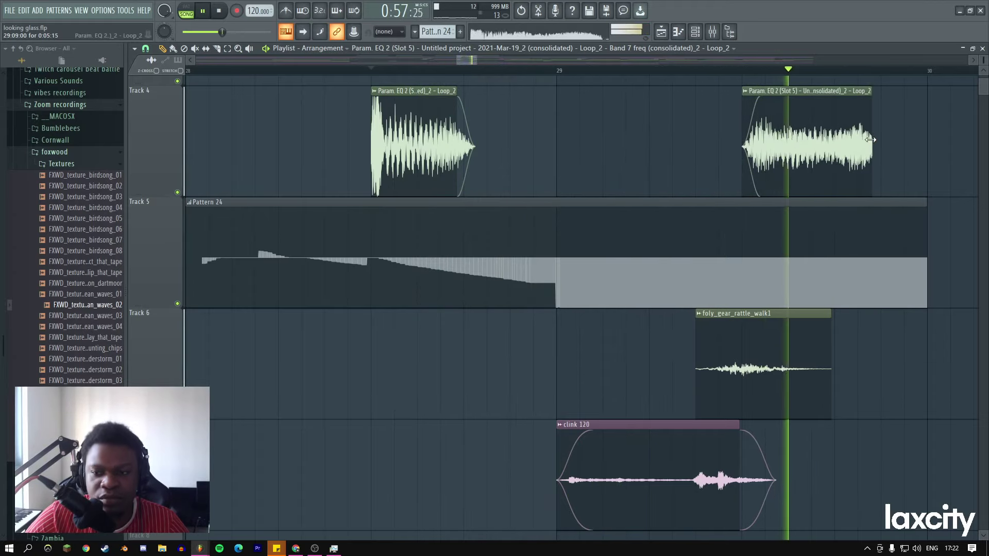
pyautogui.moveTo(871, 145); pyautogui.dragTo(829, 146)
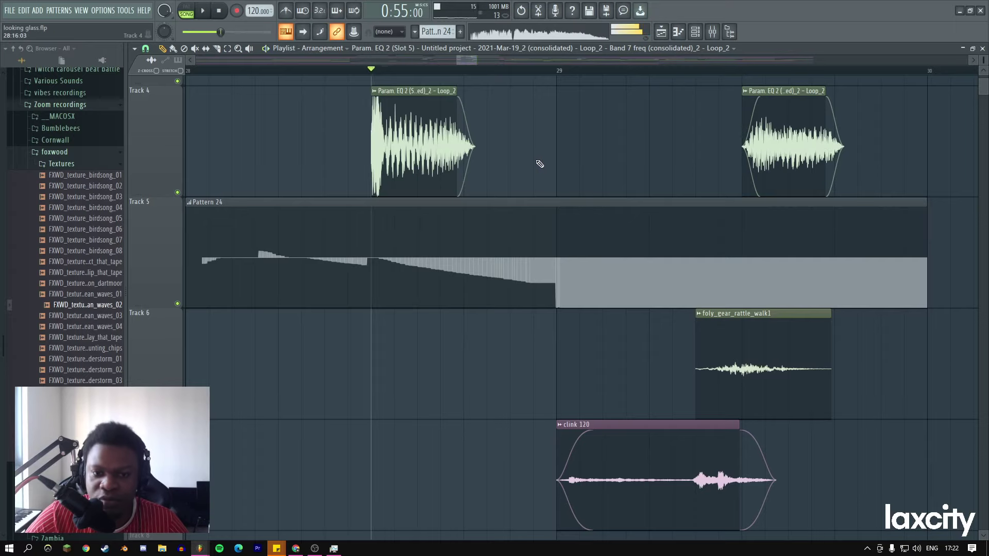
pyautogui.press('space')
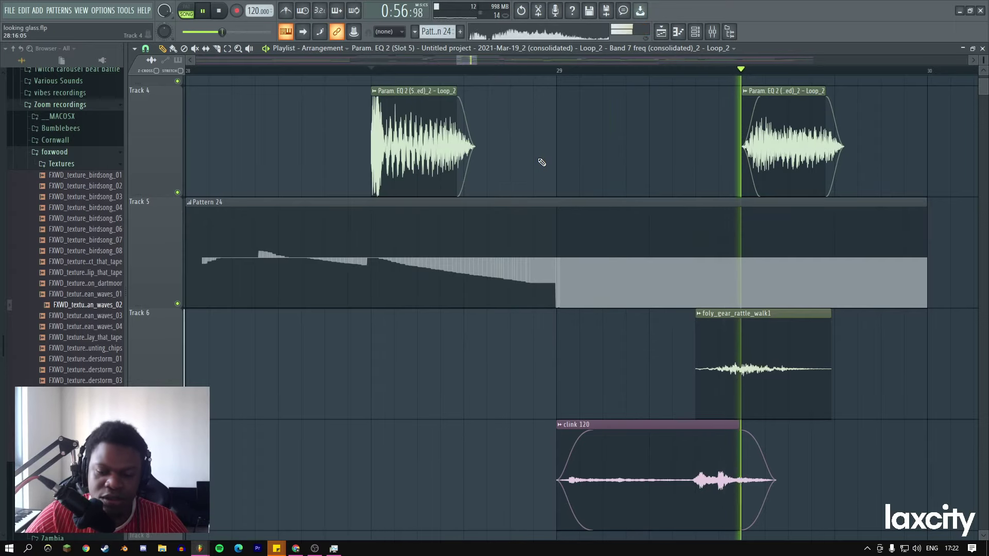
pyautogui.rightClick(541, 161)
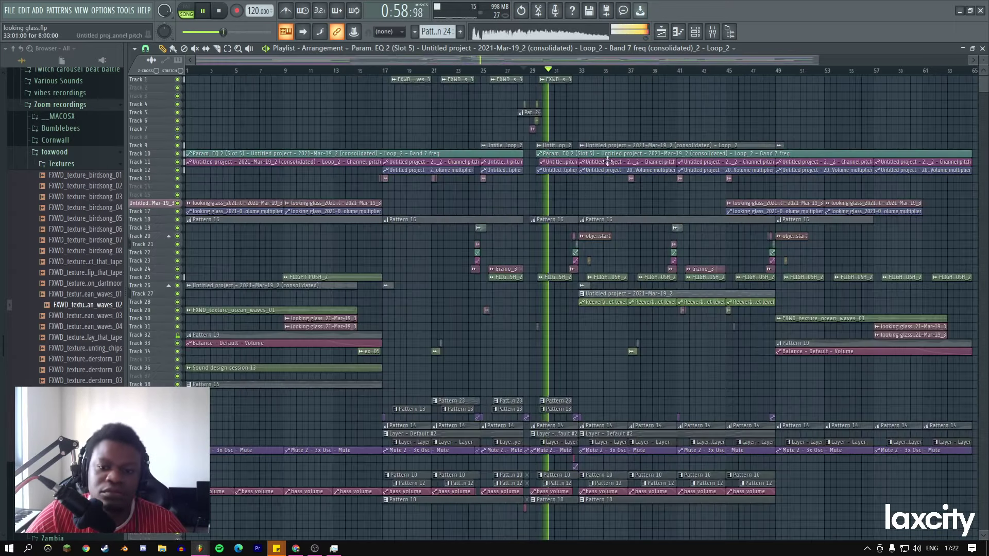
# Return to bar 16.5, enlarge track height, and open the first ocean waves clip's channel settings.
pyautogui.click(378, 73)
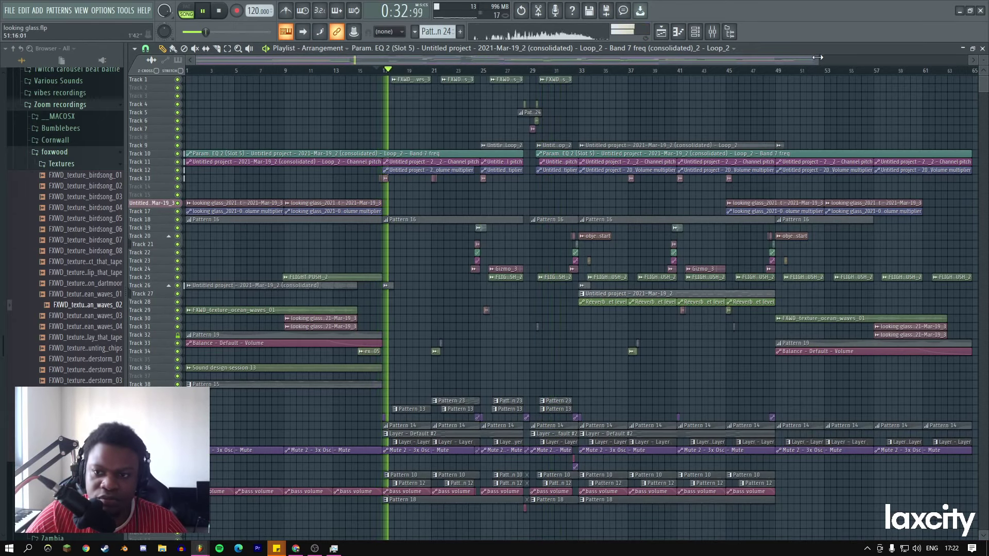
pyautogui.moveTo(818, 57); pyautogui.dragTo(489, 59)
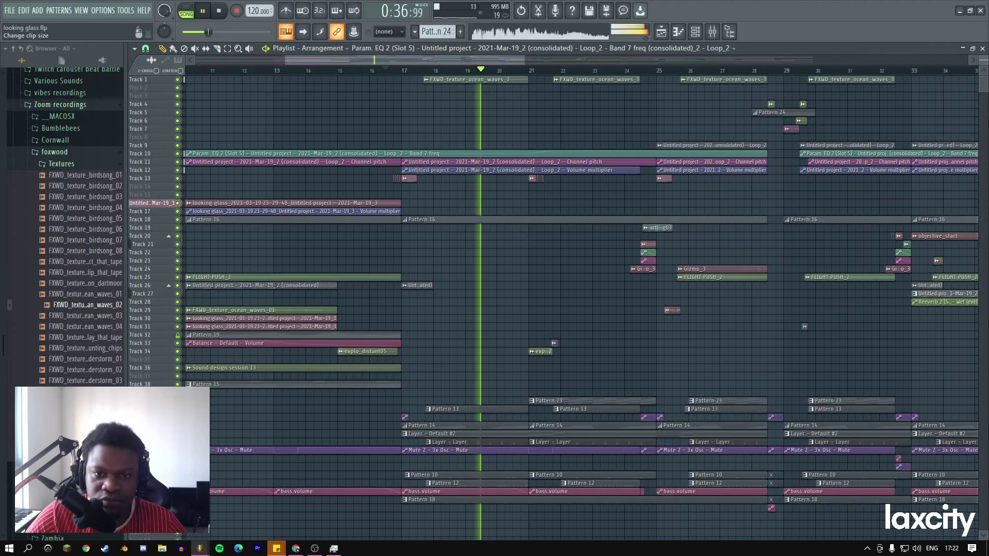
pyautogui.moveTo(983, 60); pyautogui.dragTo(982, 99)
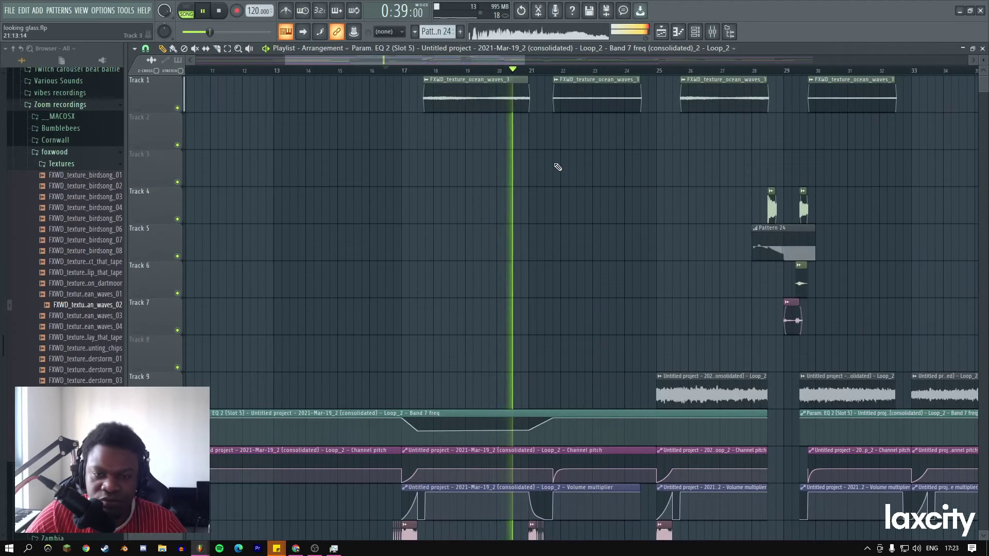
pyautogui.doubleClick(471, 105)
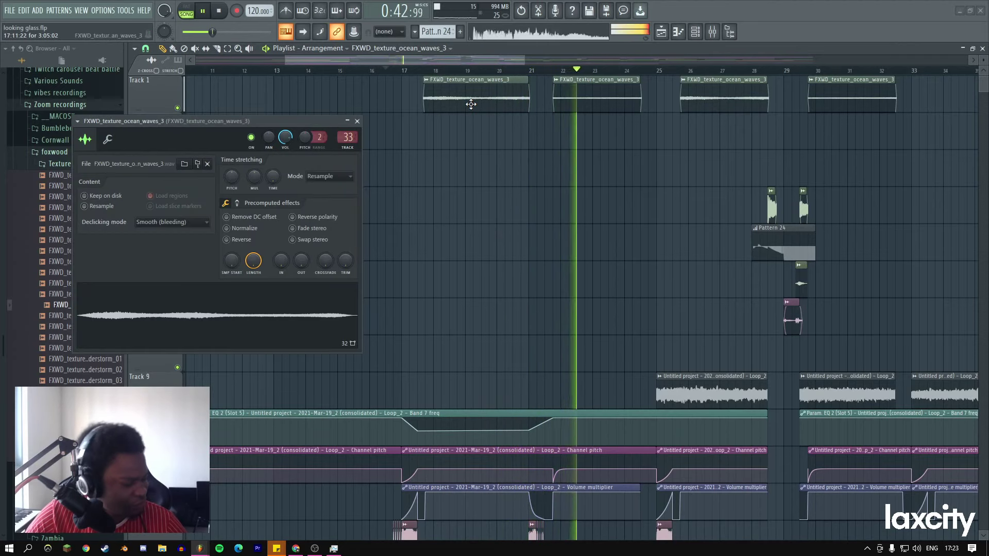
# Browse to Laxcity Futuristic FX > Granular in the Browser and preview Granular2.
pyautogui.click(356, 121)
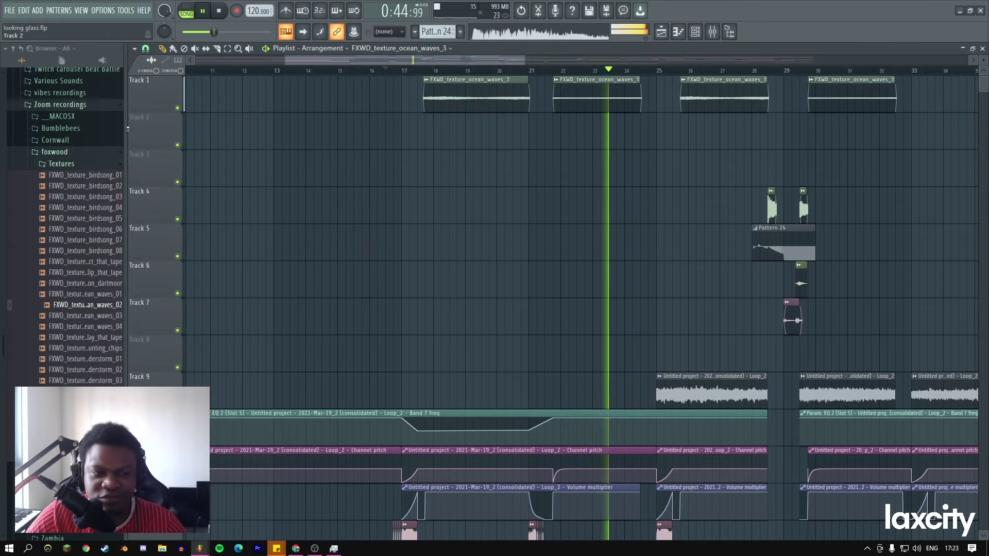
pyautogui.click(73, 105)
pyautogui.scroll(15, 73, 105)
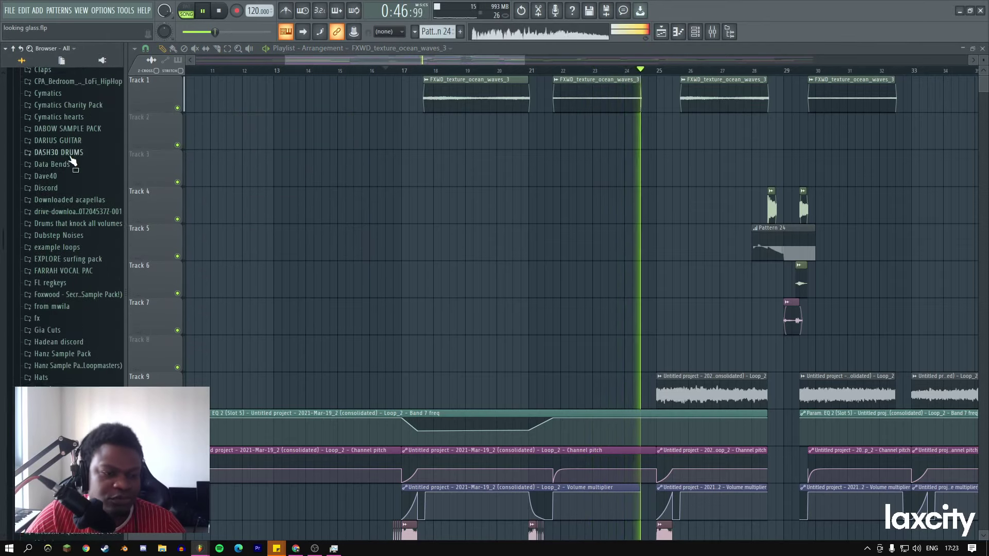
pyautogui.scroll(-6, 57, 273)
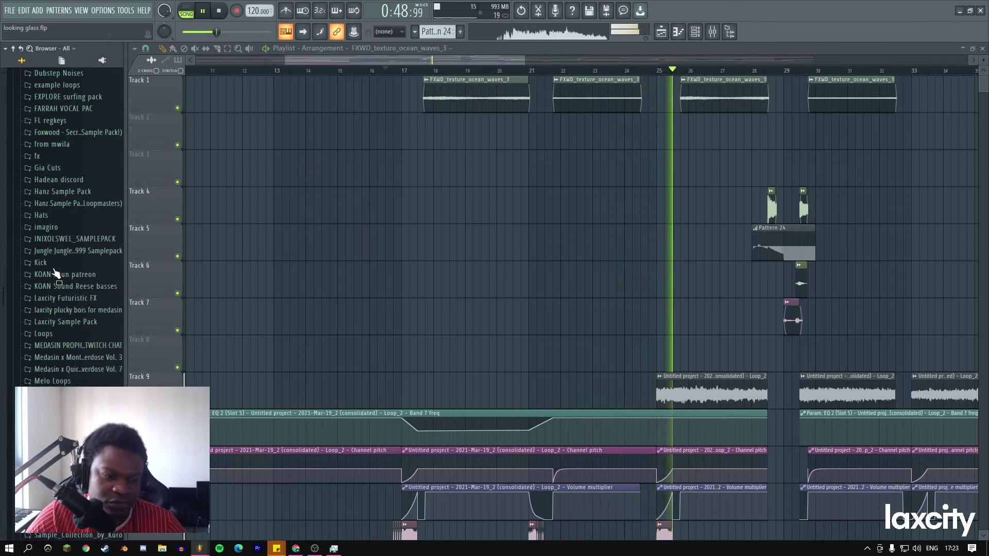
pyautogui.click(72, 286)
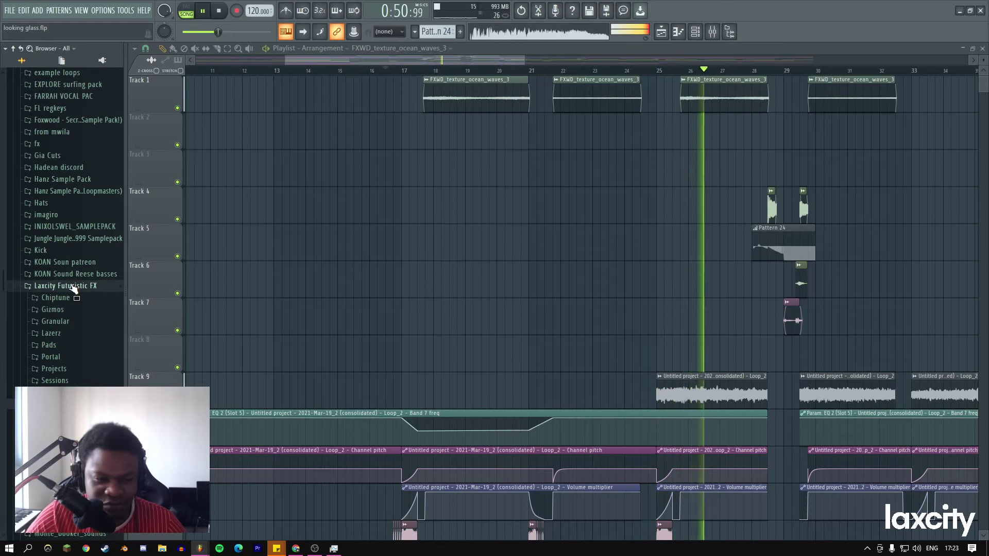
pyautogui.click(55, 321)
pyautogui.click(61, 343)
pyautogui.press('space')
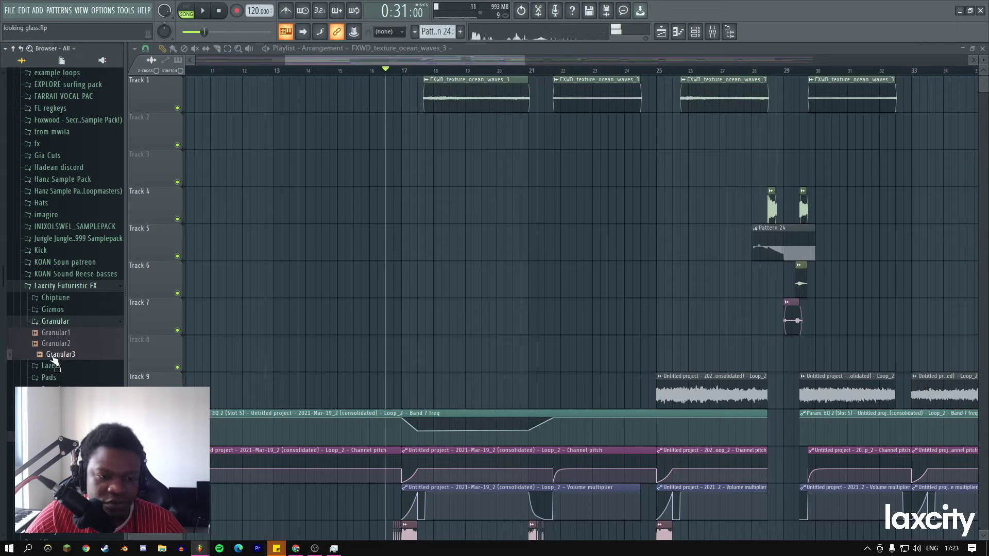
# Place the Granular3 sample on Track 2 starting at bar 21.
pyautogui.moveTo(54, 361); pyautogui.dragTo(463, 134)
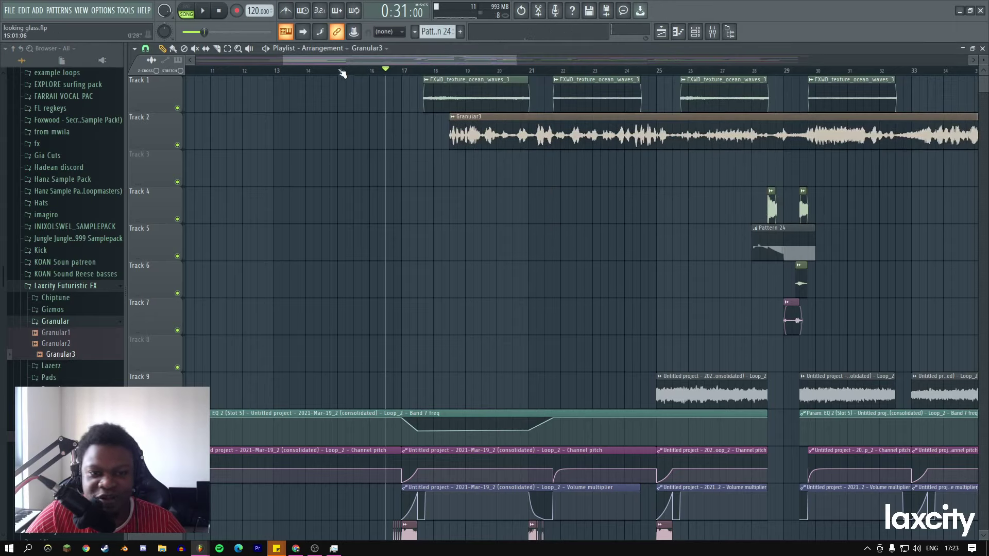
pyautogui.moveTo(284, 61); pyautogui.dragTo(352, 58)
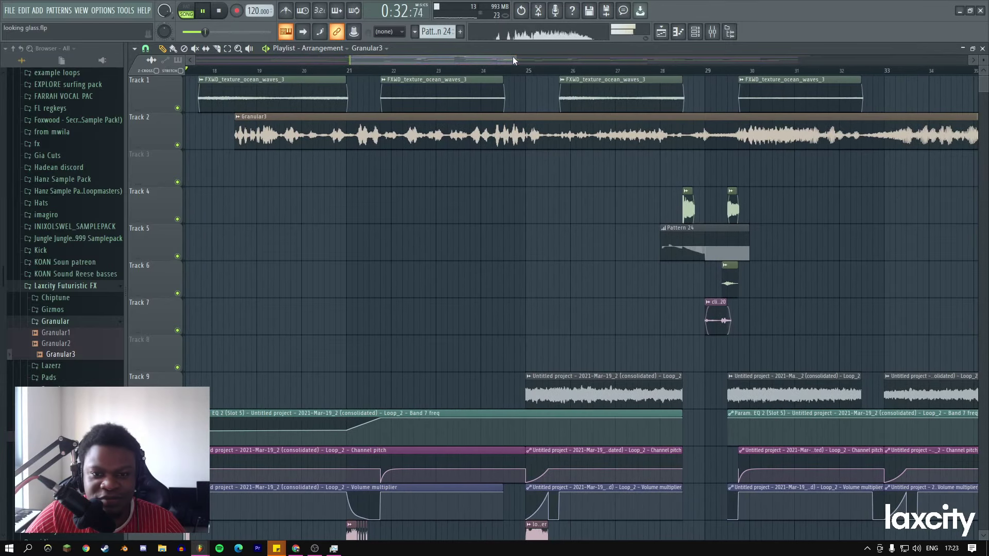
pyautogui.moveTo(513, 60); pyautogui.dragTo(417, 60)
pyautogui.moveTo(313, 117); pyautogui.dragTo(551, 115)
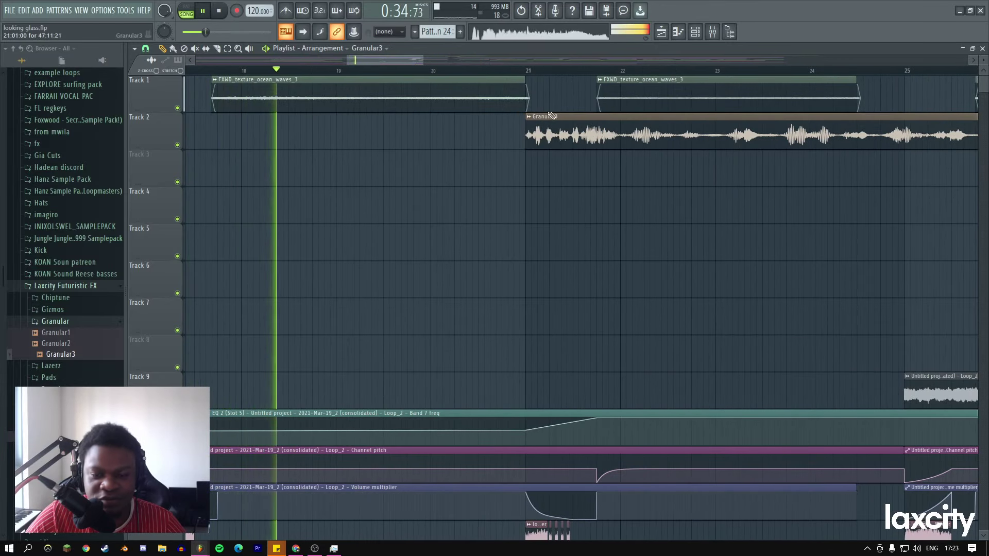
pyautogui.moveTo(422, 59); pyautogui.dragTo(446, 60)
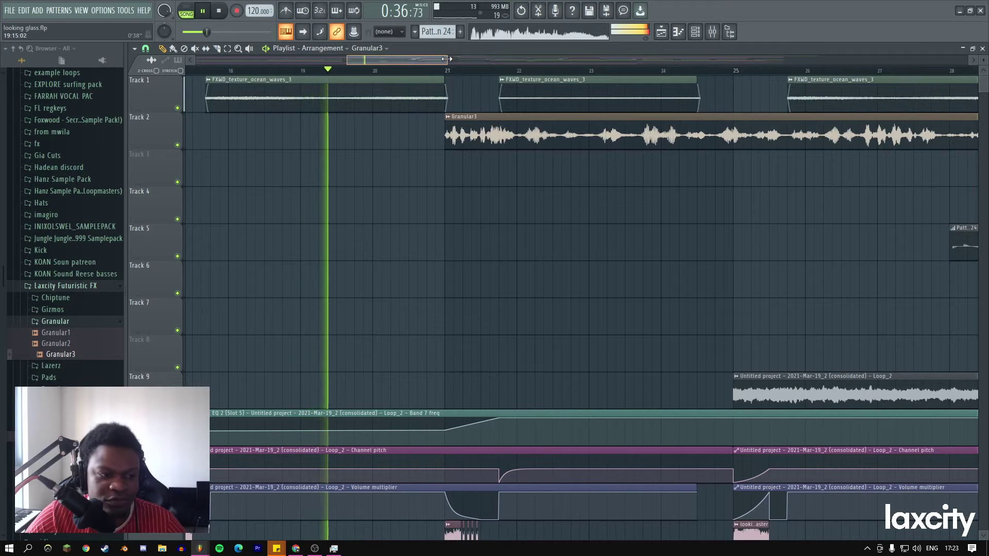
pyautogui.press('space')
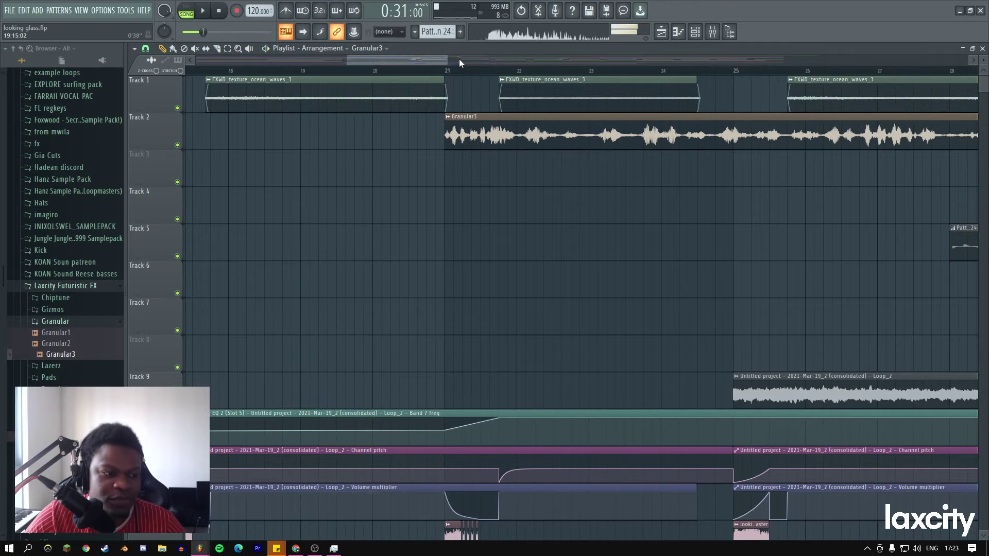
# Open the mixer's snare sidechain and kik sidechain limiters, stacking the kik window below.
pyautogui.click(697, 37)
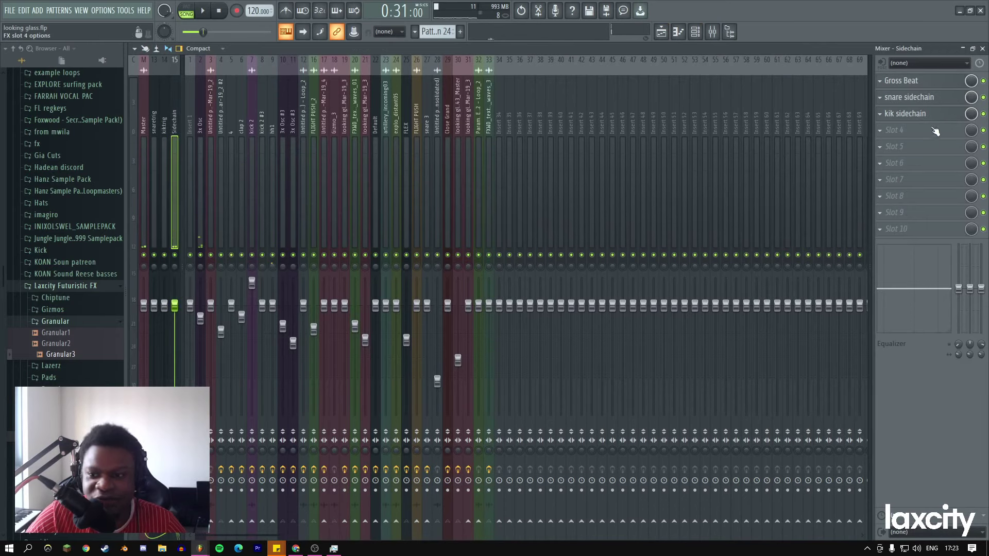
pyautogui.click(913, 96)
pyautogui.click(902, 114)
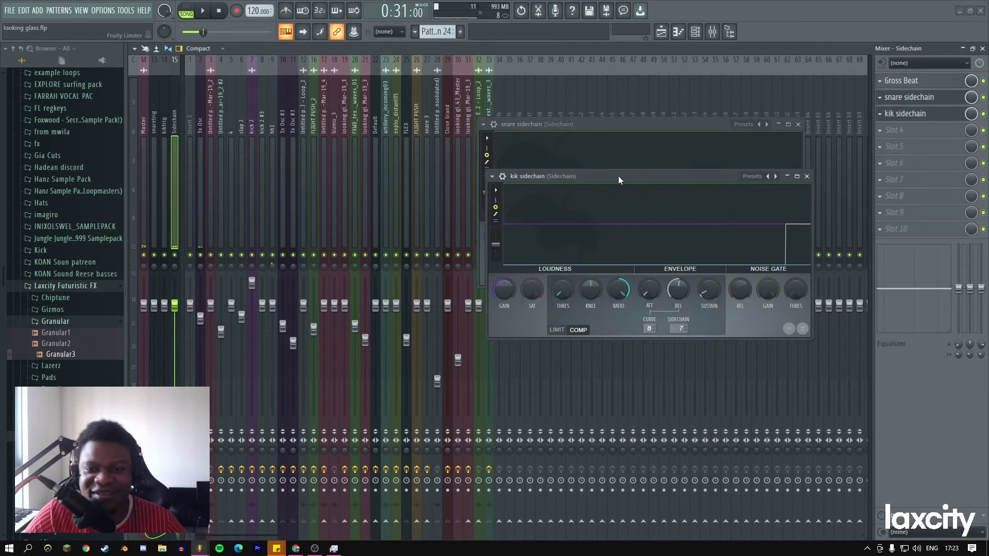
pyautogui.moveTo(618, 175); pyautogui.dragTo(617, 295)
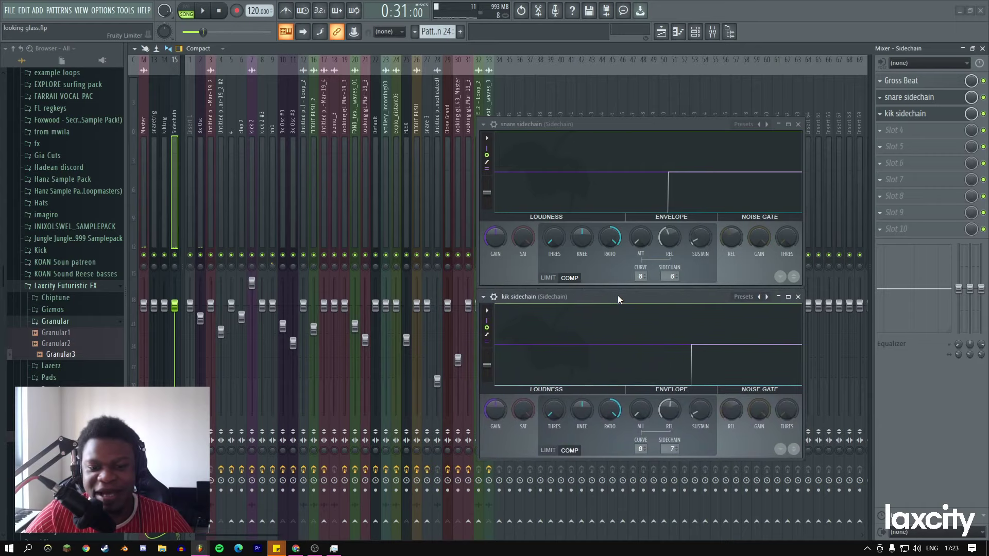
pyautogui.click(909, 97)
pyautogui.click(913, 114)
pyautogui.click(911, 98)
pyautogui.click(904, 116)
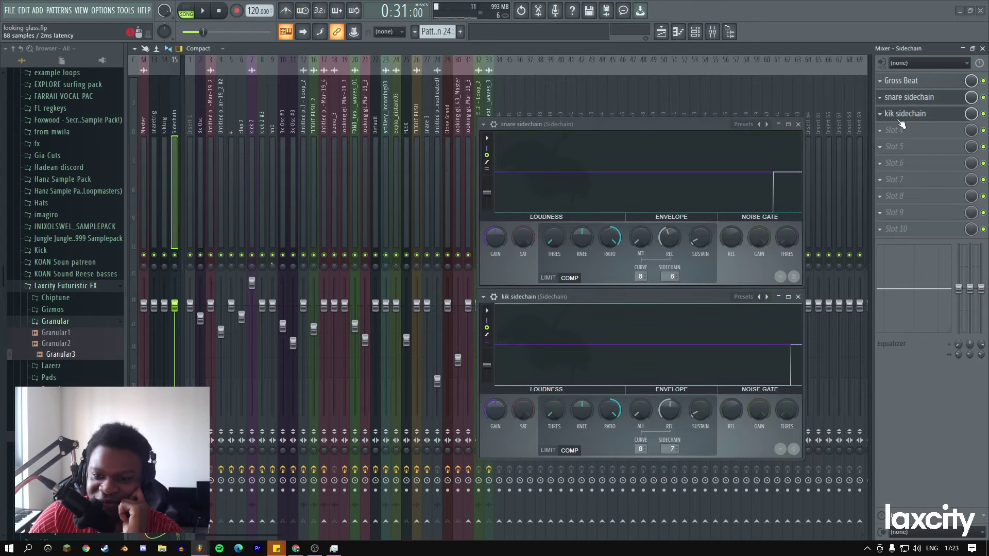
# Watch both sidechain limiters during playback, freeze the kik level display, then close both windows.
pyautogui.click(789, 125)
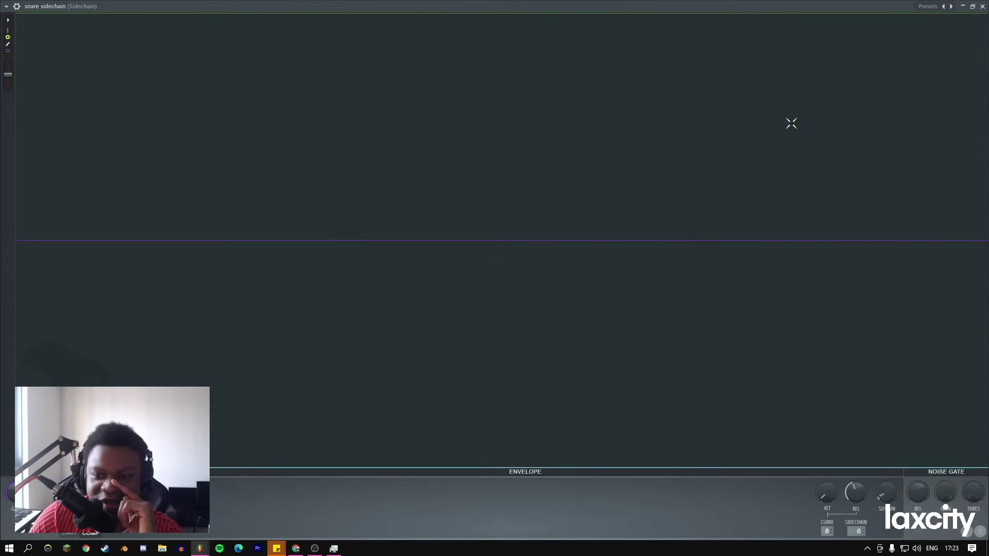
pyautogui.click(973, 7)
pyautogui.click(901, 118)
pyautogui.click(912, 116)
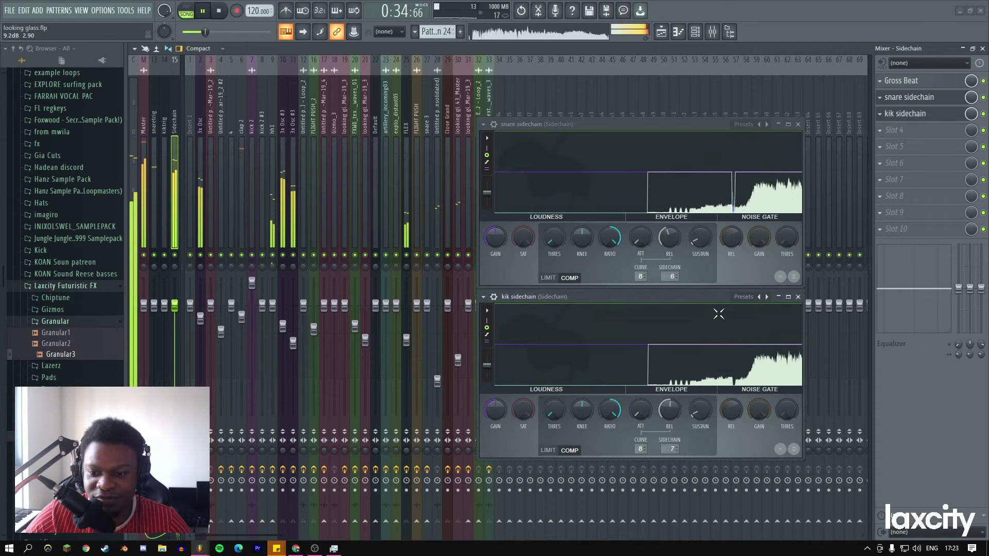
pyautogui.press('space')
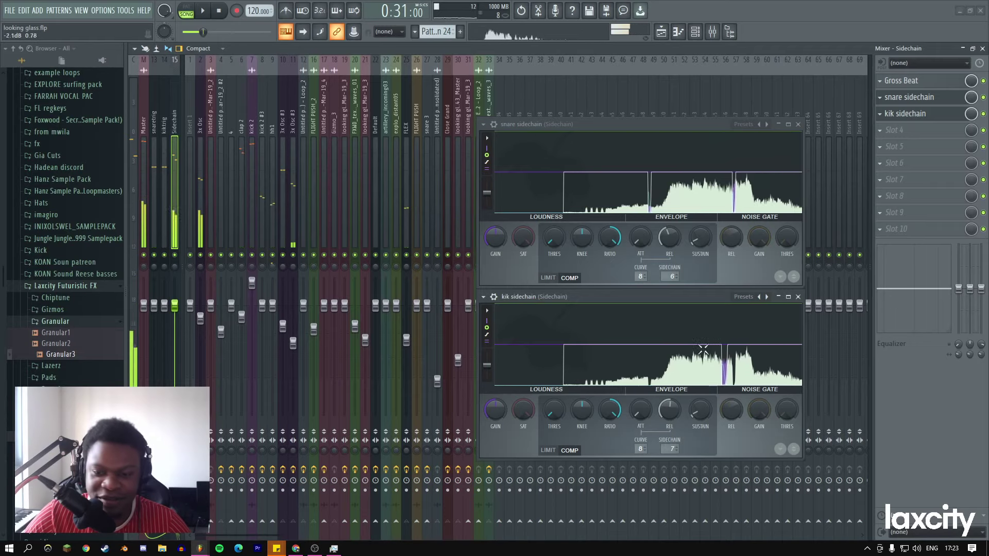
pyautogui.click(731, 347)
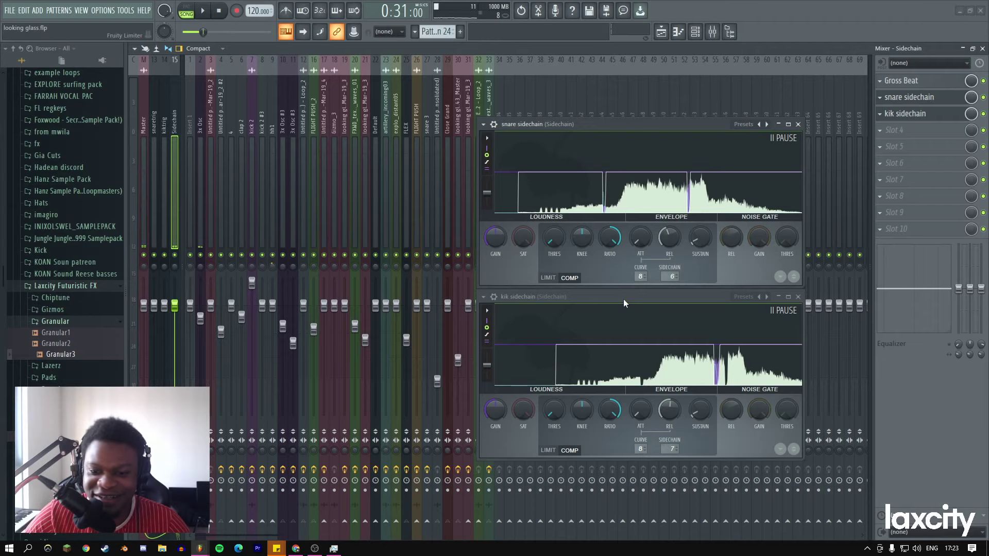
pyautogui.click(798, 124)
pyautogui.click(797, 297)
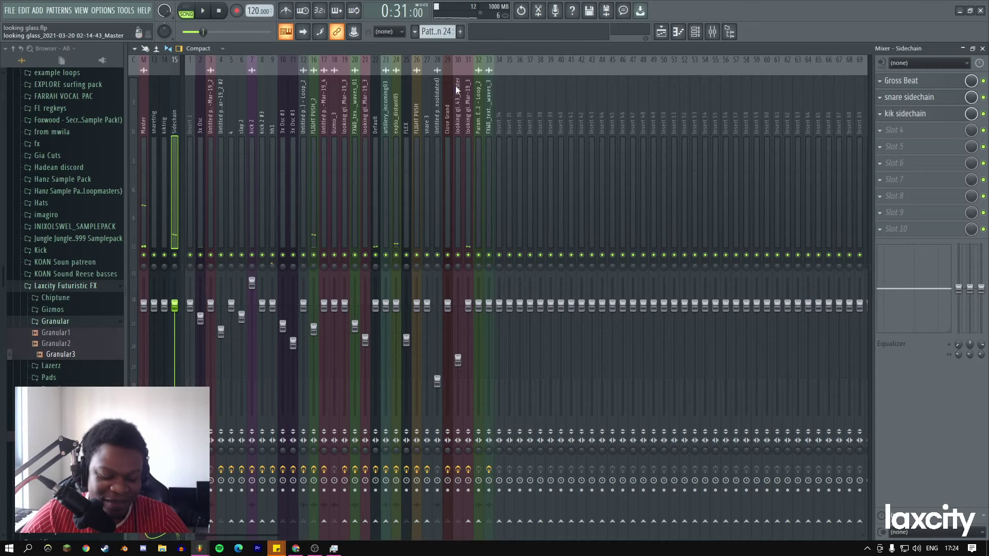
# Trim the start of Track 2's Granular3 clip later, auditioning from bar 21.
pyautogui.press('space')
pyautogui.click(661, 32)
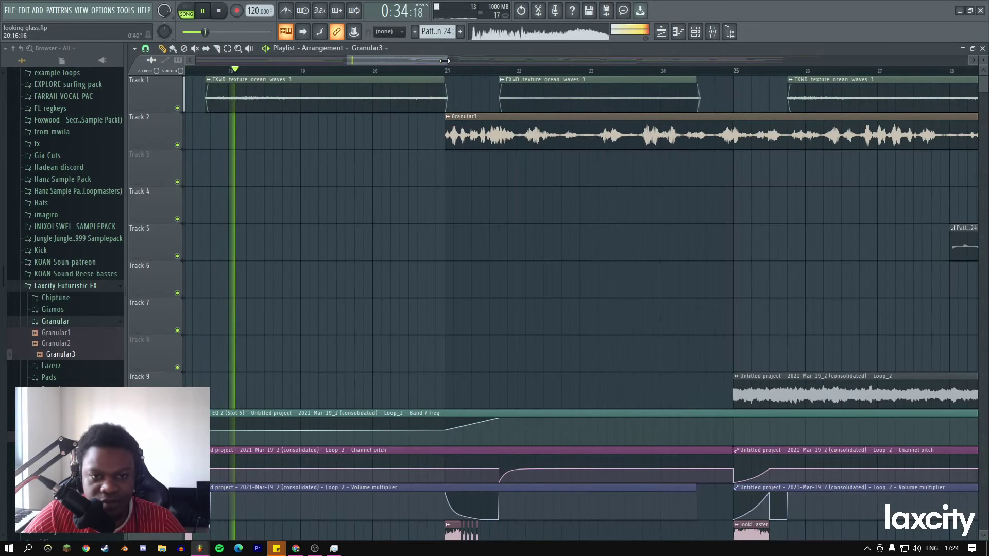
pyautogui.moveTo(446, 60); pyautogui.dragTo(434, 60)
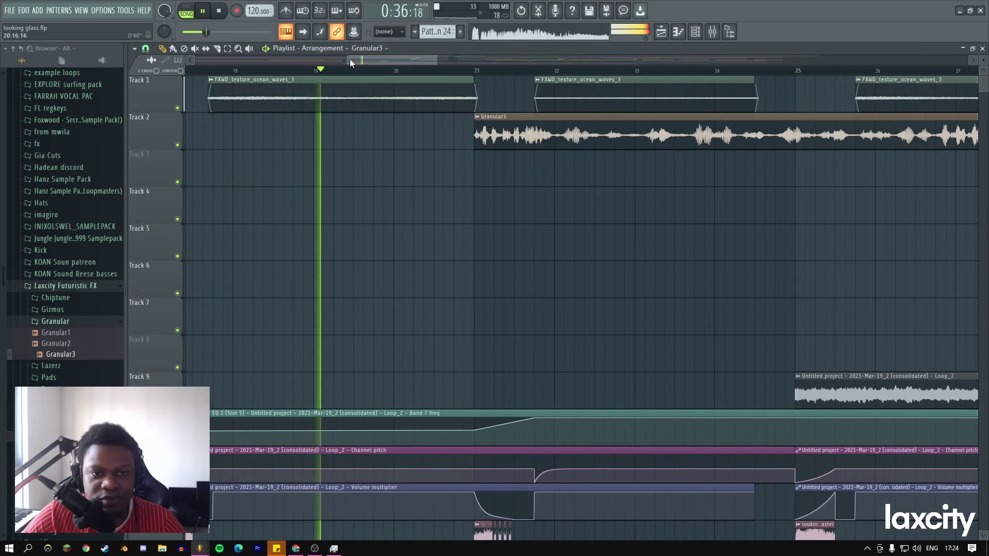
pyautogui.moveTo(348, 60); pyautogui.dragTo(332, 59)
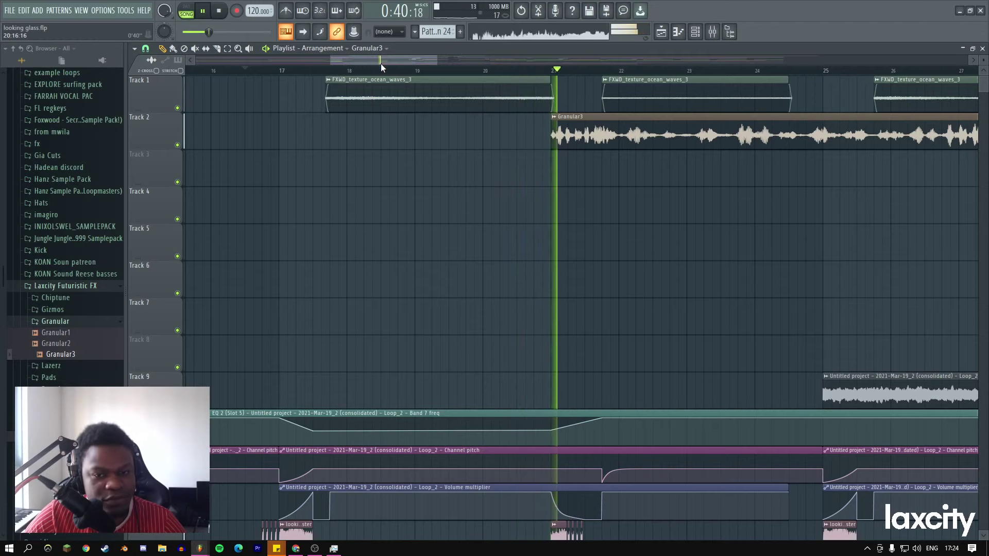
pyautogui.moveTo(369, 62); pyautogui.dragTo(389, 62)
pyautogui.click(411, 71)
pyautogui.moveTo(411, 135); pyautogui.dragTo(449, 136)
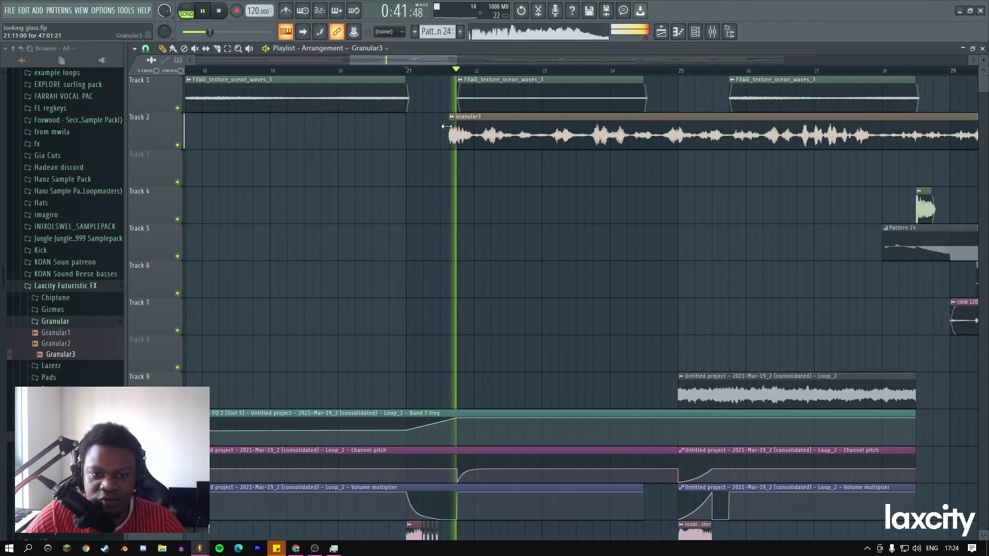
pyautogui.click(447, 72)
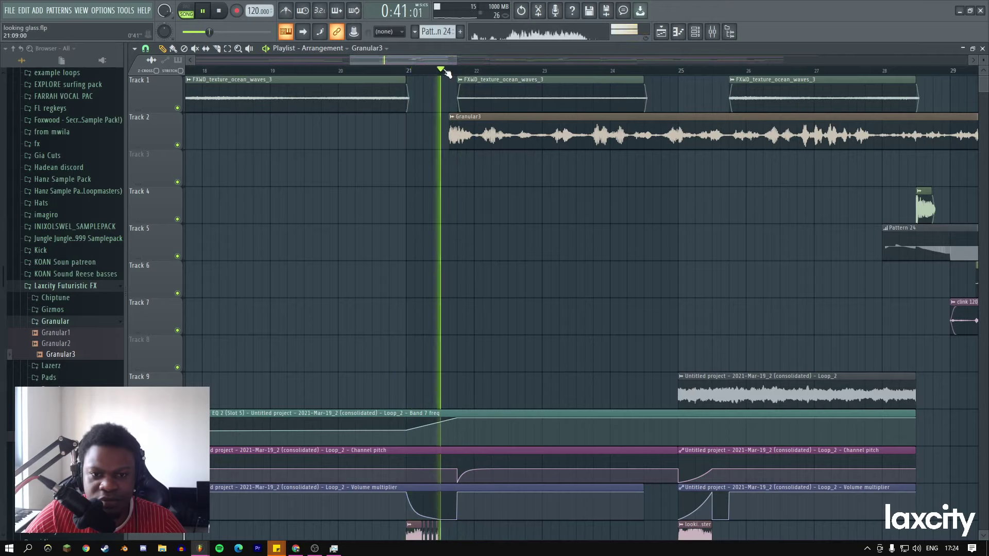
# Move the Granular3 clip so it starts at bar 24.
pyautogui.rightClick(461, 165)
pyautogui.click(484, 271)
pyautogui.press('space')
pyautogui.press('space')
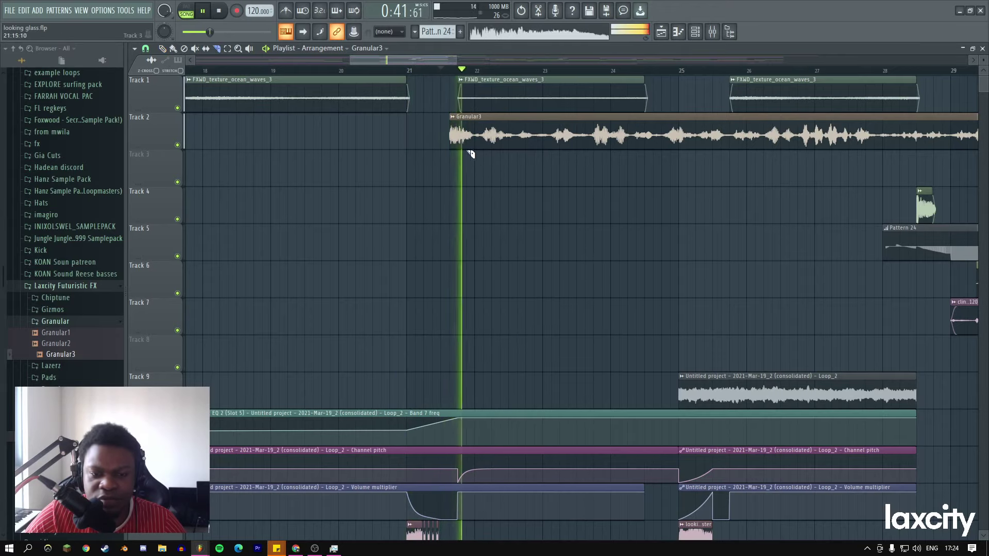
pyautogui.rightClick(490, 165)
pyautogui.click(507, 184)
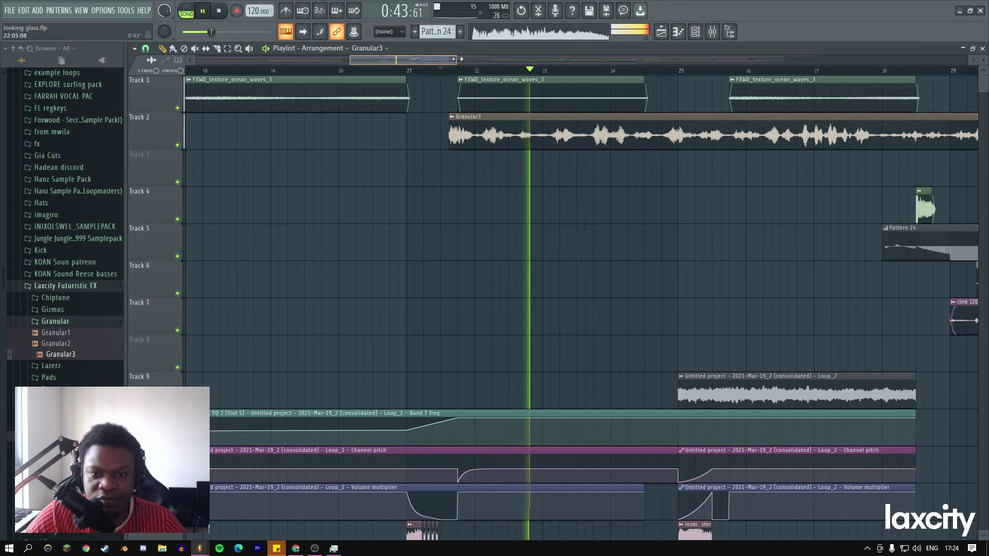
pyautogui.moveTo(456, 60); pyautogui.dragTo(493, 60)
pyautogui.moveTo(447, 140); pyautogui.dragTo(552, 124)
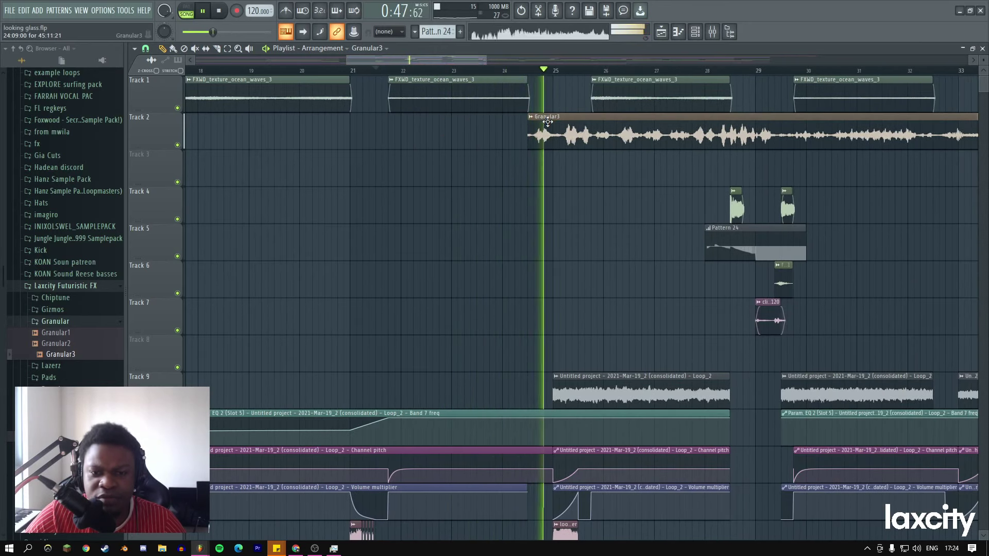
pyautogui.moveTo(456, 59); pyautogui.dragTo(473, 59)
# Split Granular3 into two pieces and trim the second piece to start later.
pyautogui.rightClick(547, 164)
pyautogui.click(566, 263)
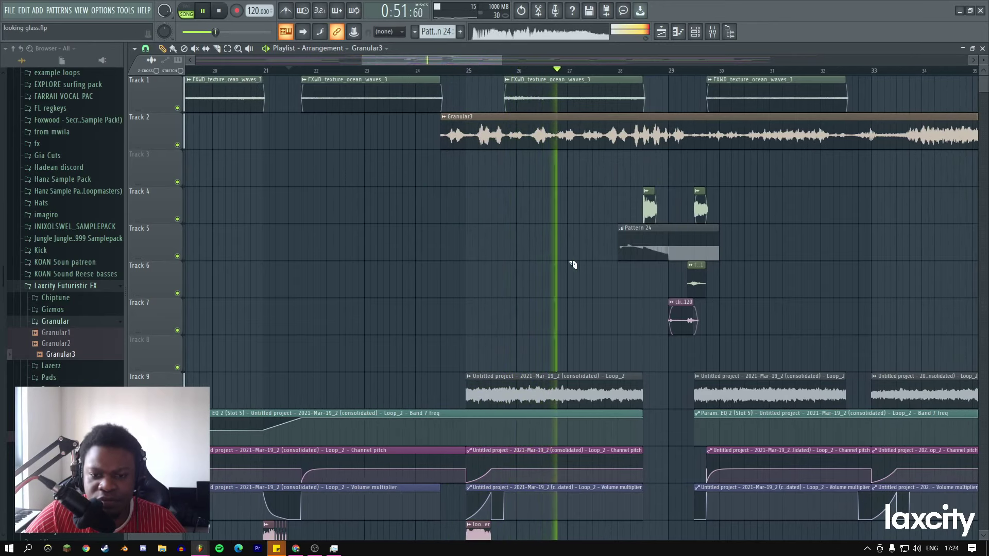
pyautogui.moveTo(505, 118); pyautogui.dragTo(507, 155)
pyautogui.rightClick(531, 188)
pyautogui.click(550, 205)
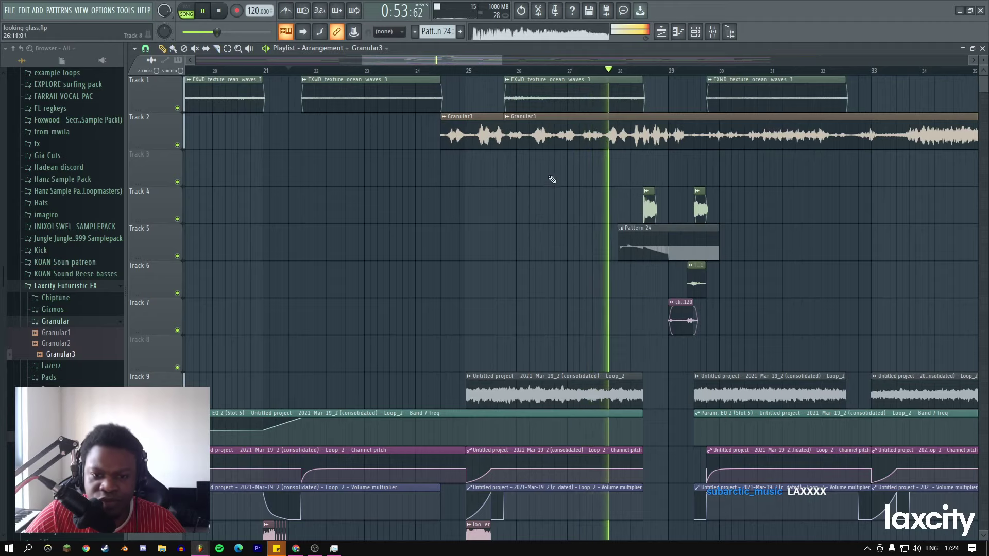
pyautogui.moveTo(507, 134); pyautogui.dragTo(667, 140)
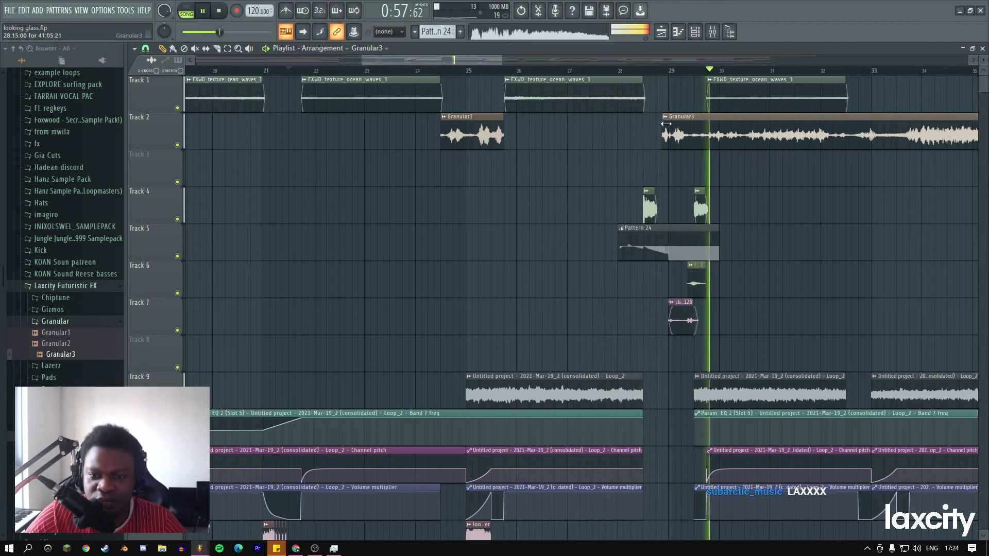
pyautogui.press('space')
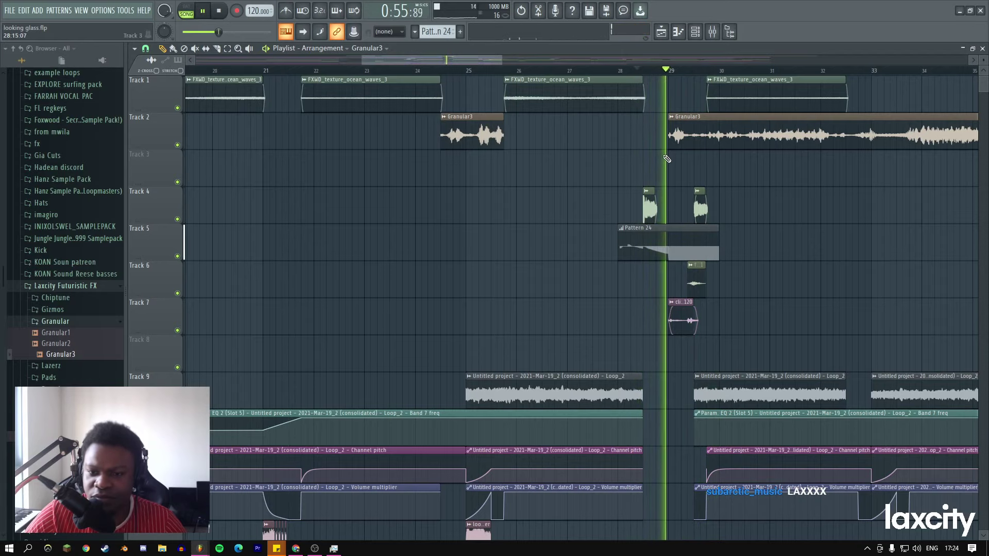
# Extend Granular3's start left to 28:13 and slip its audio earlier inside the clip.
pyautogui.moveTo(489, 60); pyautogui.dragTo(500, 60)
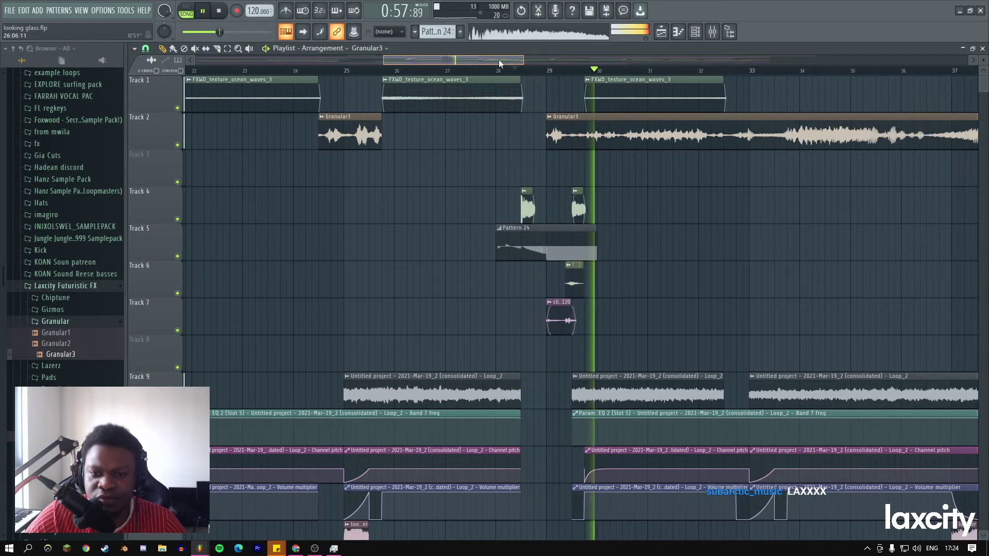
pyautogui.rightClick(592, 182)
pyautogui.click(606, 268)
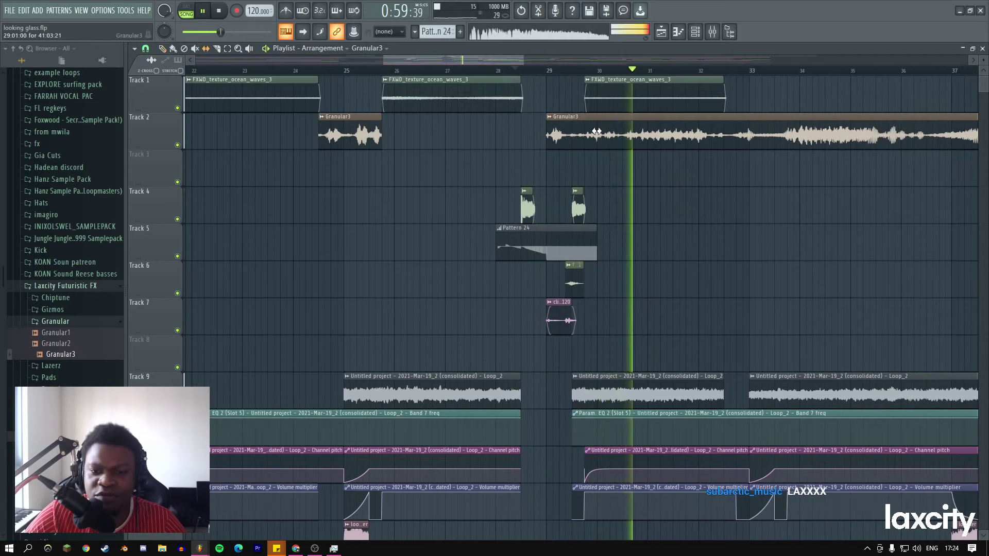
pyautogui.moveTo(547, 134); pyautogui.dragTo(535, 135)
pyautogui.rightClick(571, 157)
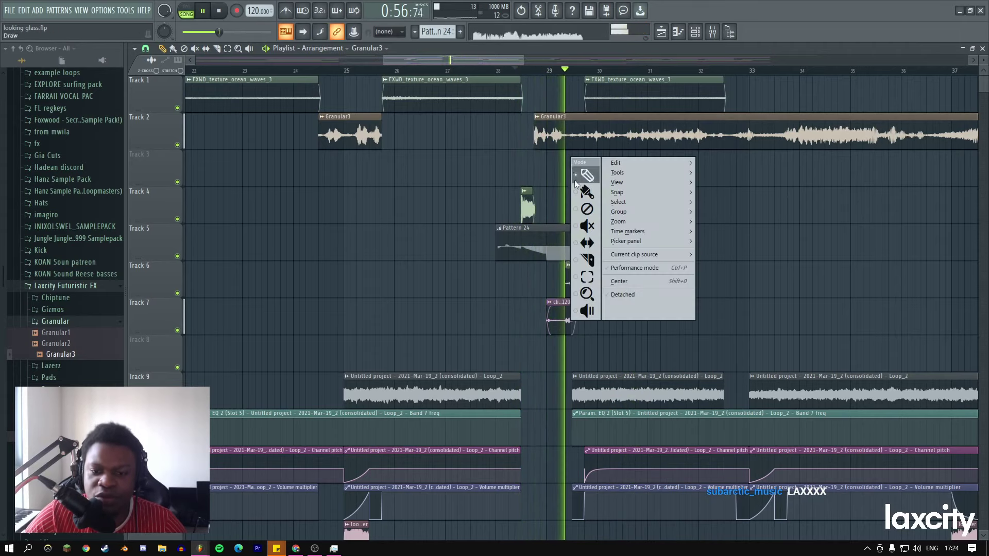
pyautogui.click(586, 242)
pyautogui.moveTo(633, 146); pyautogui.dragTo(424, 144)
pyautogui.press('space')
pyautogui.press('space')
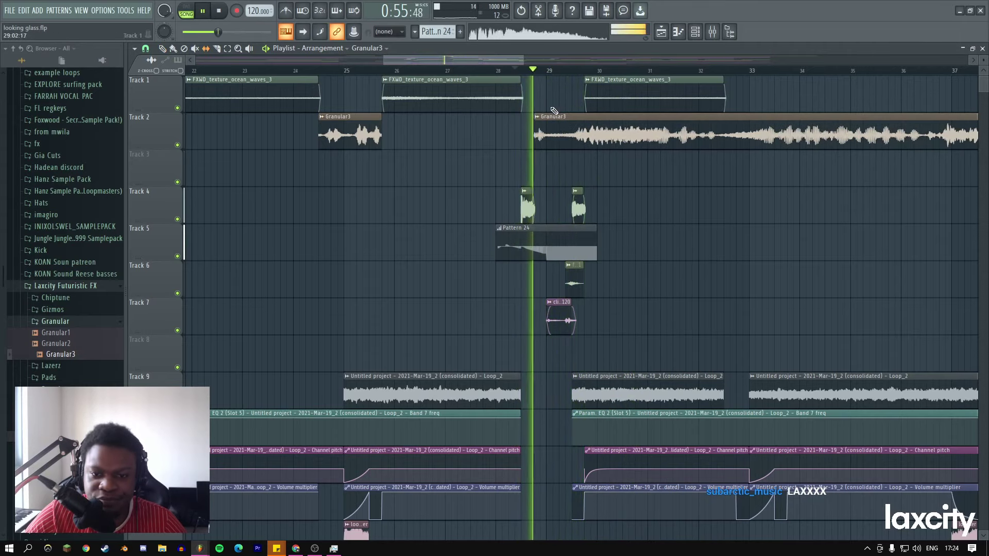
# Slice Granular3 shortly after bar 29 and delete the right-hand piece.
pyautogui.rightClick(592, 159)
pyautogui.click(591, 158)
pyautogui.click(585, 137)
pyautogui.rightClick(606, 165)
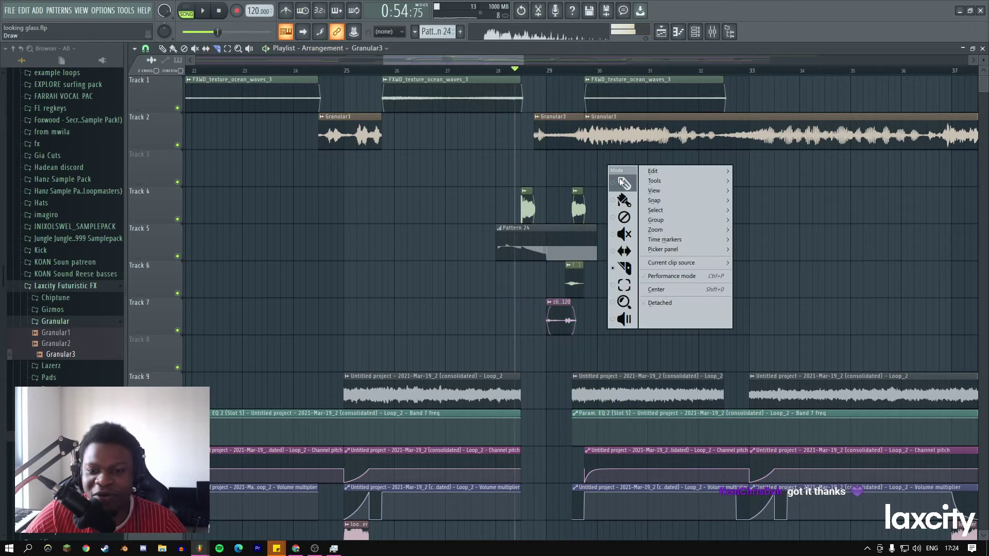
pyautogui.click(622, 182)
pyautogui.rightClick(598, 128)
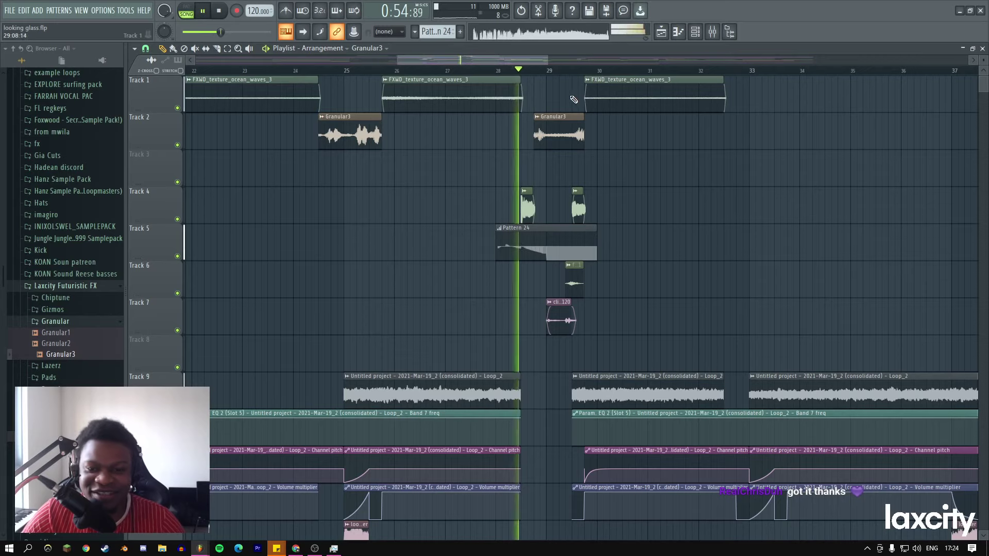
# Choose Smooth (bleeding) declicking in Granular3's channel settings, close them, and replay from bar 17.
pyautogui.doubleClick(549, 136)
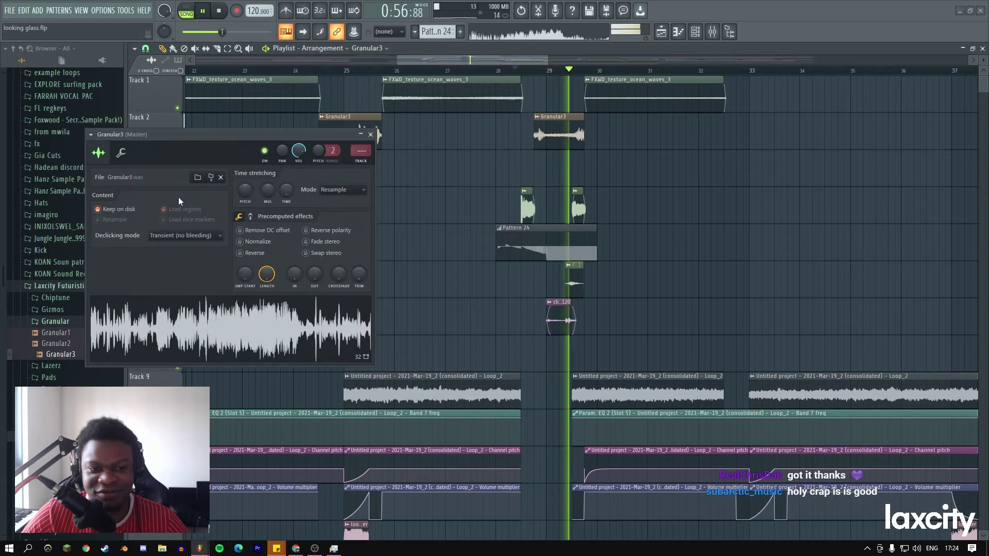
pyautogui.click(184, 236)
pyautogui.click(177, 283)
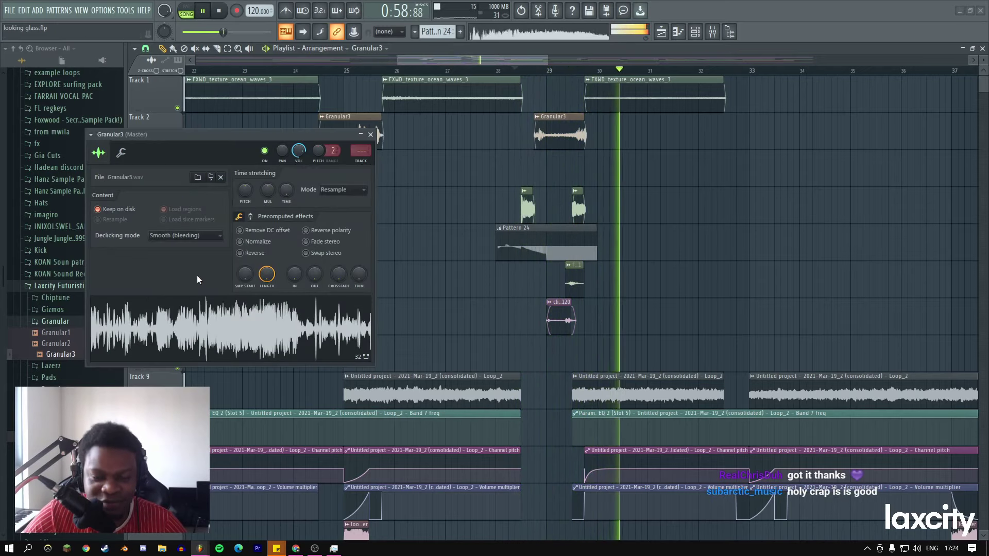
pyautogui.click(370, 134)
pyautogui.click(513, 70)
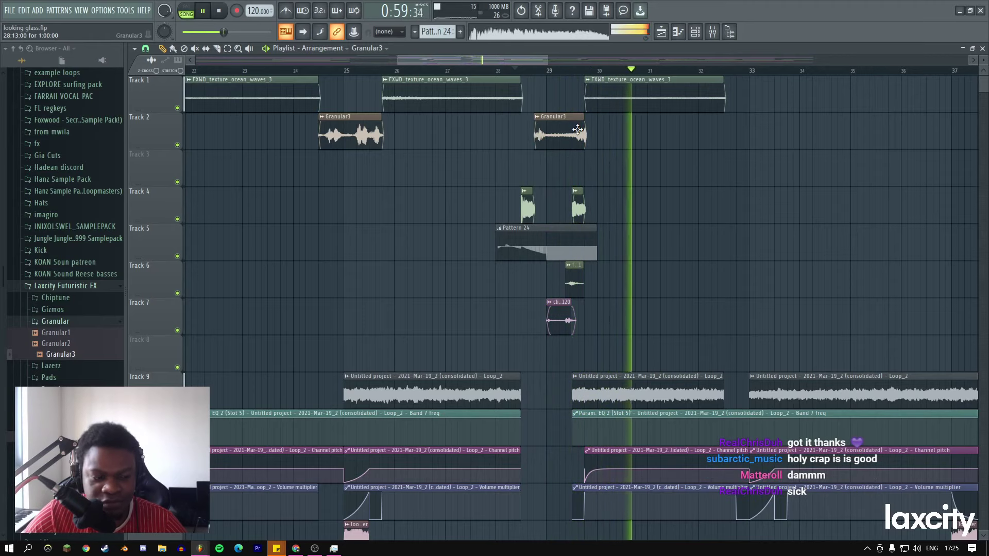
pyautogui.scroll(-4, 463, 71)
pyautogui.click(285, 71)
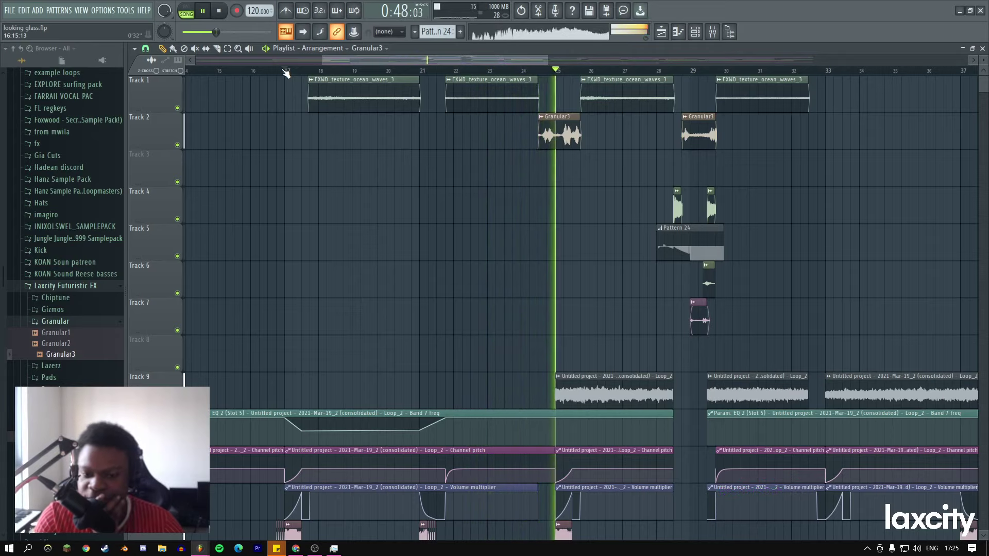
# Slip-edit the end of the first Granular3 clip while auditioning playback.
pyautogui.press('space')
pyautogui.middleClick(567, 154)
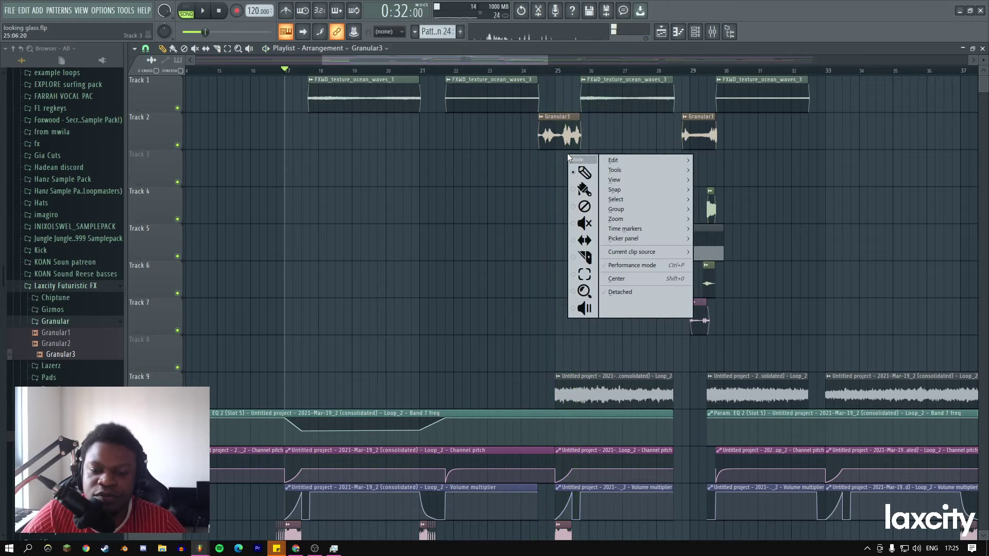
pyautogui.click(539, 70)
pyautogui.press('space')
pyautogui.middleClick(578, 165)
pyautogui.click(594, 251)
pyautogui.press('space')
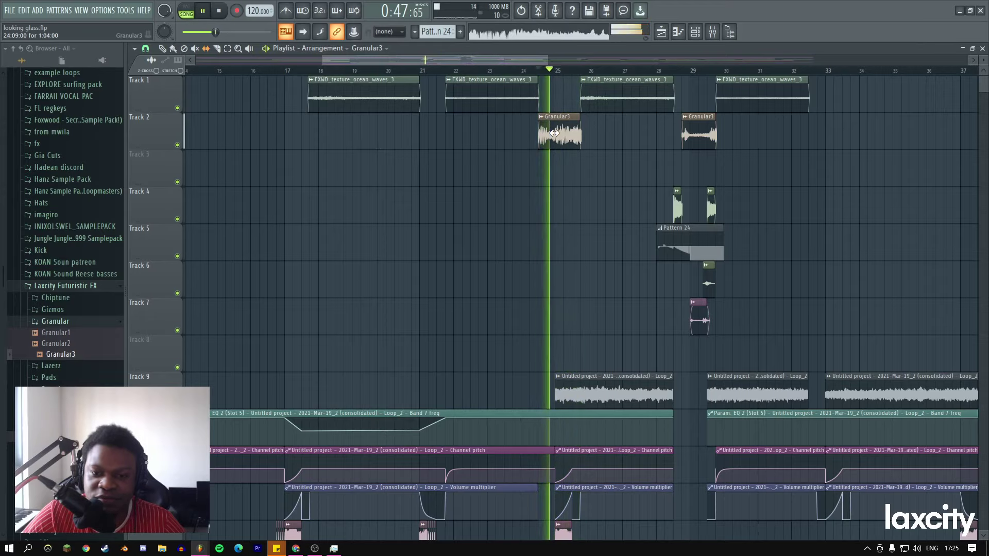
pyautogui.middleClick(607, 137)
pyautogui.click(622, 156)
pyautogui.press('space')
pyautogui.press('space')
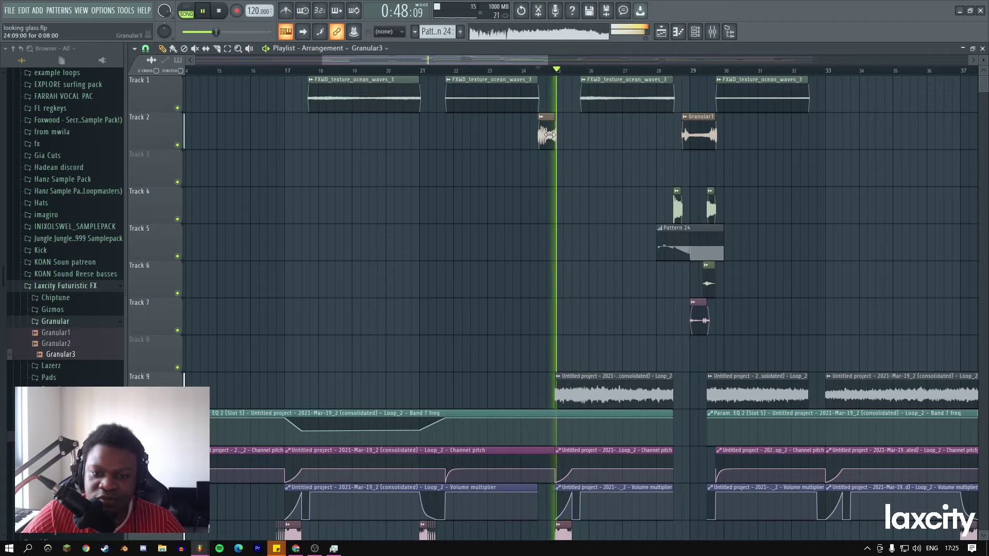
pyautogui.press('space')
# Refine the first Granular3 clip's length by slipping it, then zoom in on bars 24 to 32.
pyautogui.rightClick(591, 142)
pyautogui.click(607, 226)
pyautogui.press('space')
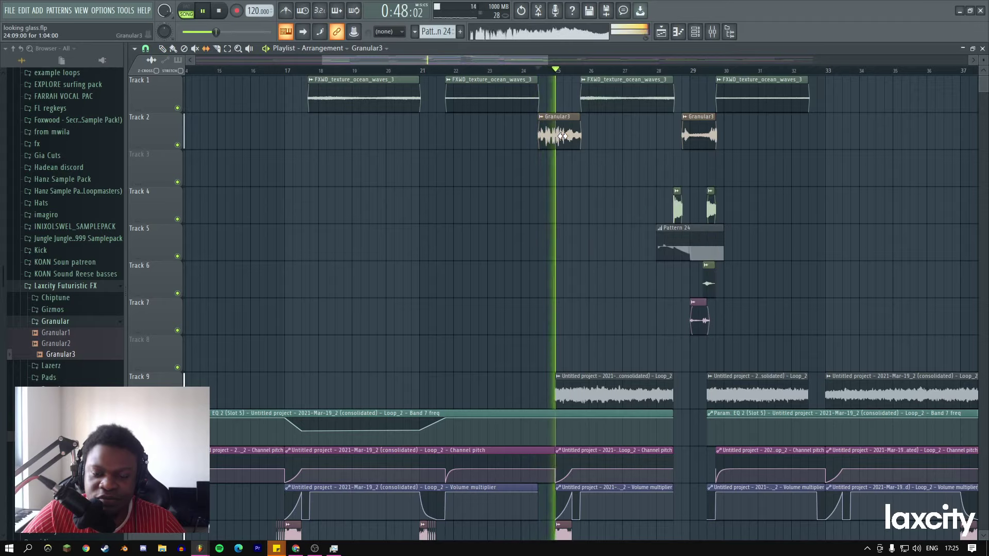
pyautogui.rightClick(588, 139)
pyautogui.click(606, 146)
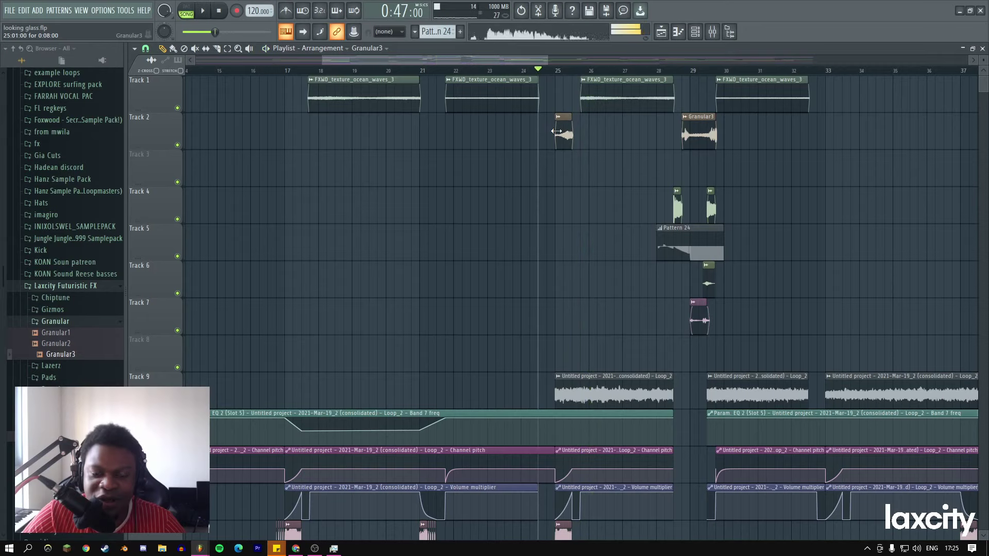
pyautogui.press('space')
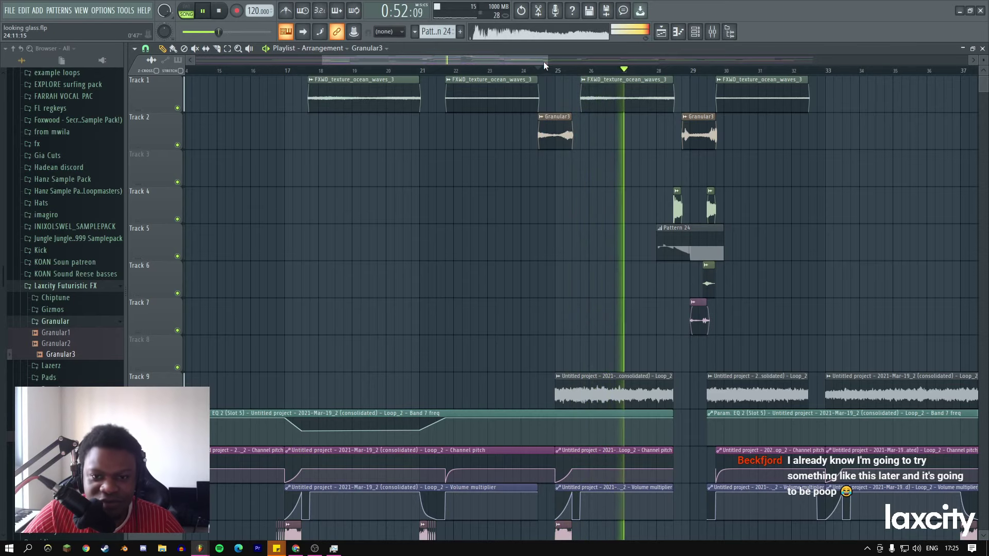
pyautogui.moveTo(548, 60); pyautogui.dragTo(614, 66)
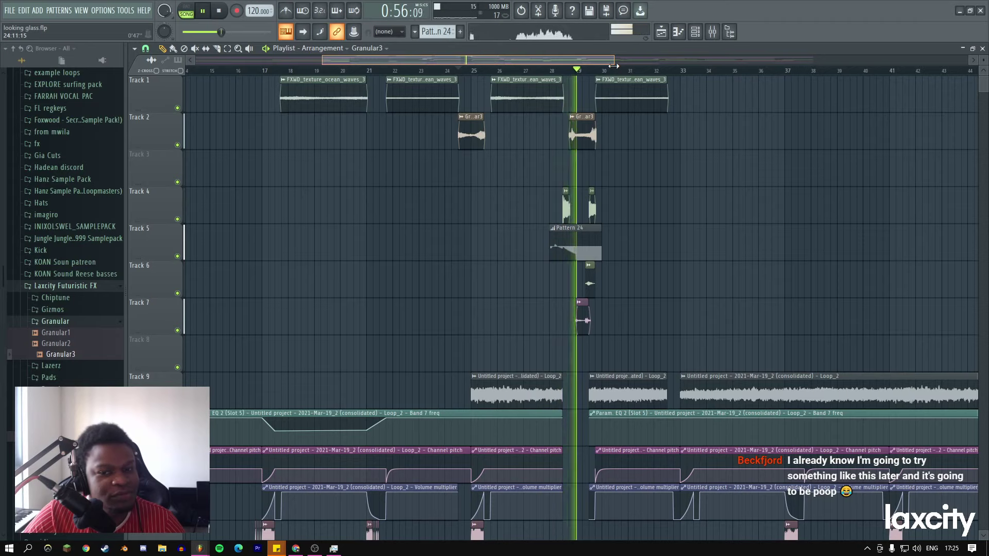
pyautogui.rightClick(617, 171)
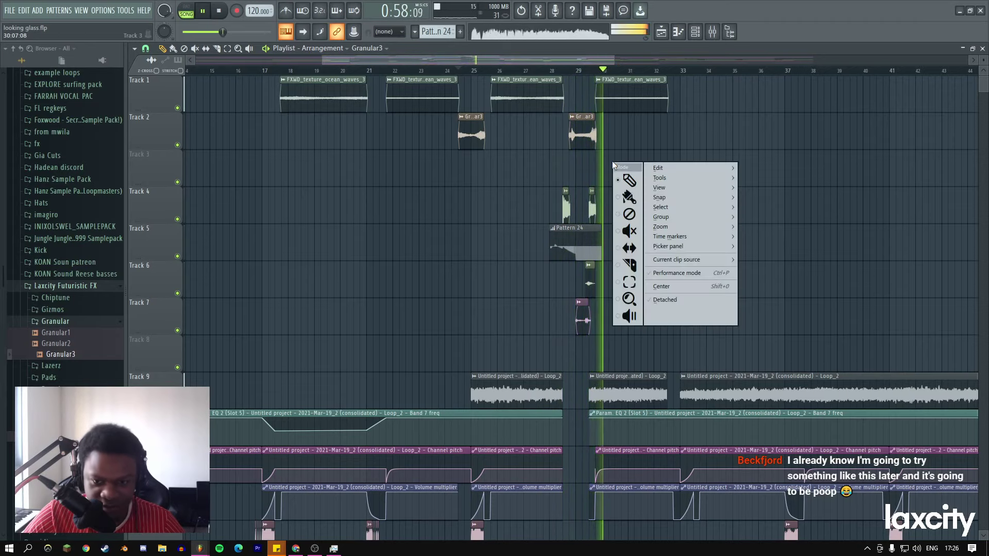
pyautogui.click(628, 248)
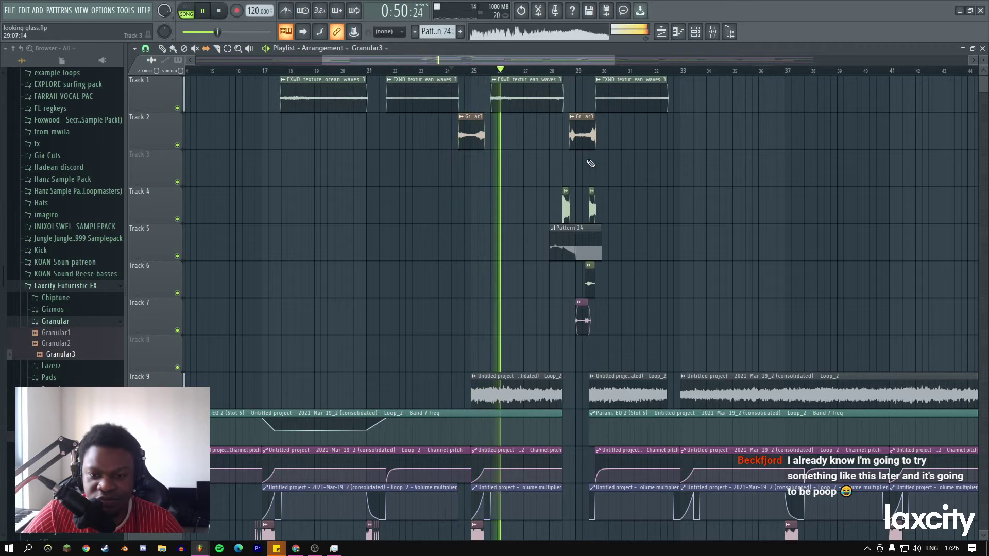
pyautogui.press('space')
pyautogui.click(532, 170)
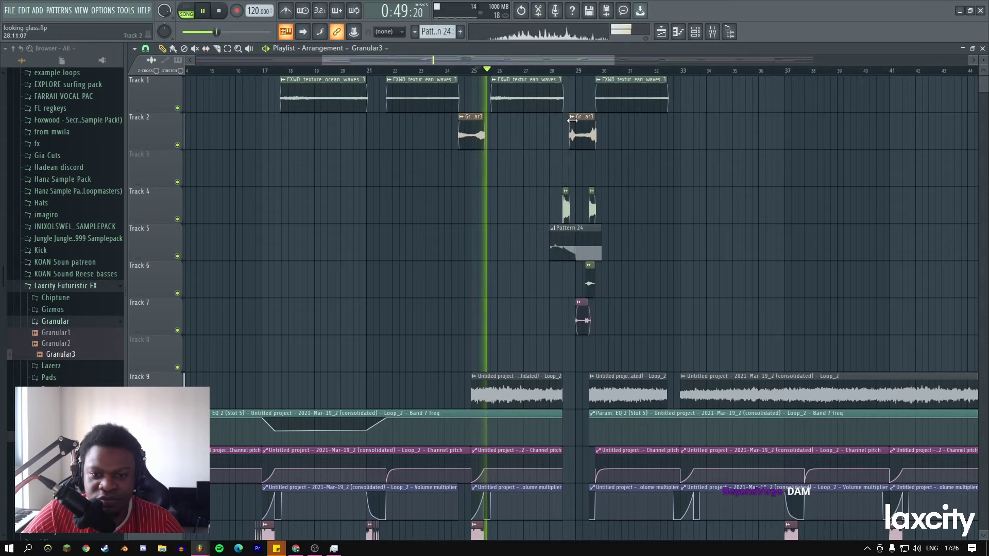
pyautogui.moveTo(613, 61)
pyautogui.mouseDown()
pyautogui.moveTo(415, 62)
pyautogui.moveTo(496, 61)
pyautogui.moveTo(487, 64)
pyautogui.mouseUp()
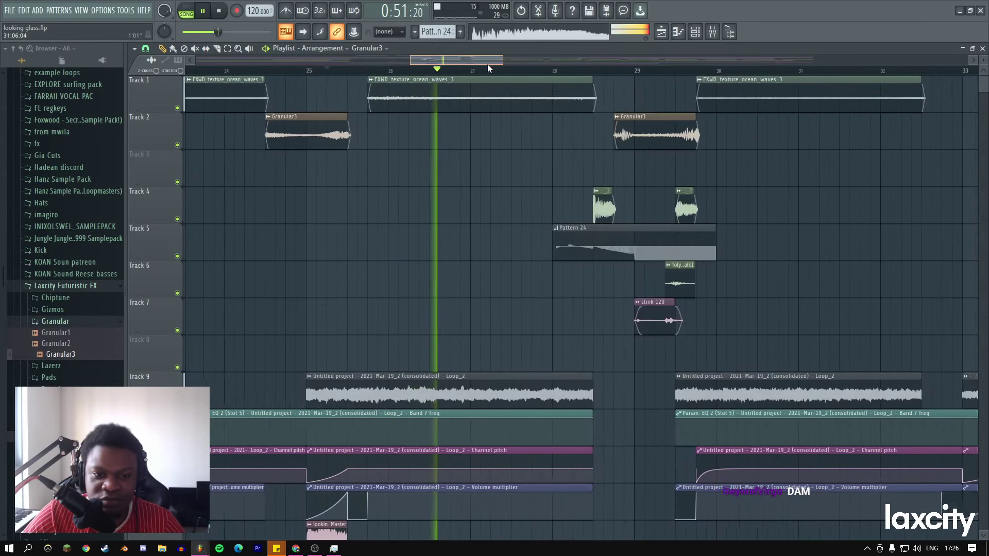
# Collapse the Laxcity Futuristic FX and SAMPLE PACKS folders and expand Packs in the browser.
pyautogui.click(51, 284)
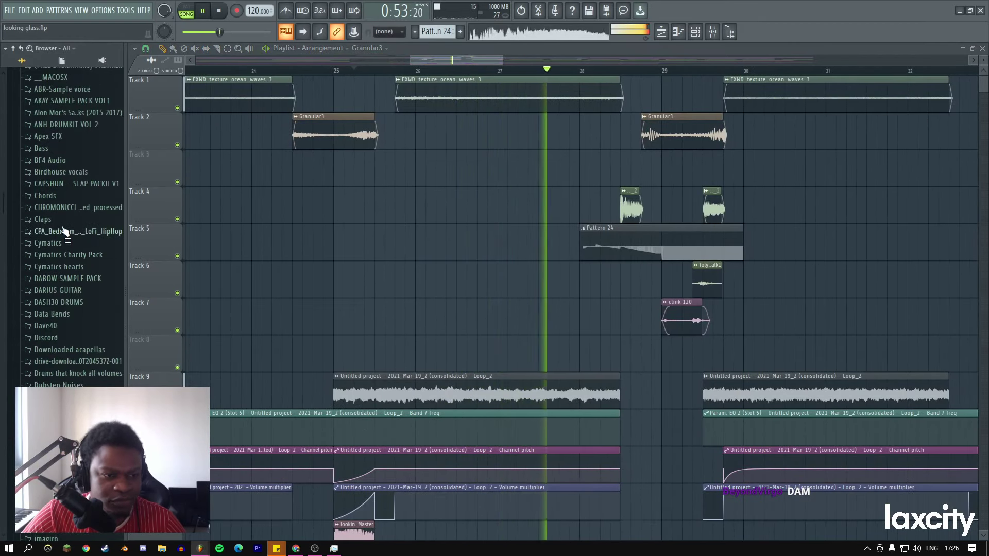
pyautogui.scroll(5, 62, 229)
pyautogui.click(61, 246)
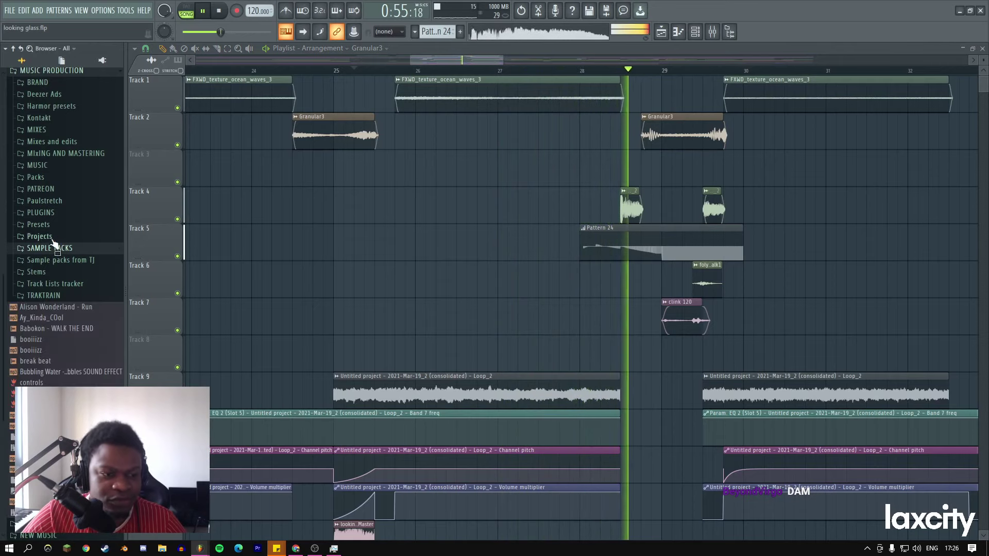
pyautogui.click(36, 177)
pyautogui.press('space')
pyautogui.scroll(-10, 79, 265)
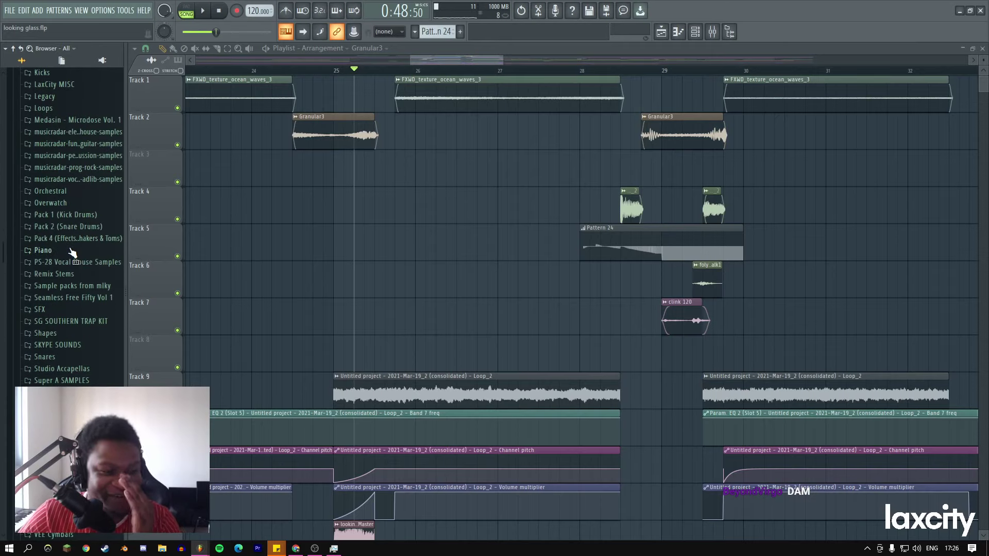
pyautogui.press('space')
pyautogui.press('space')
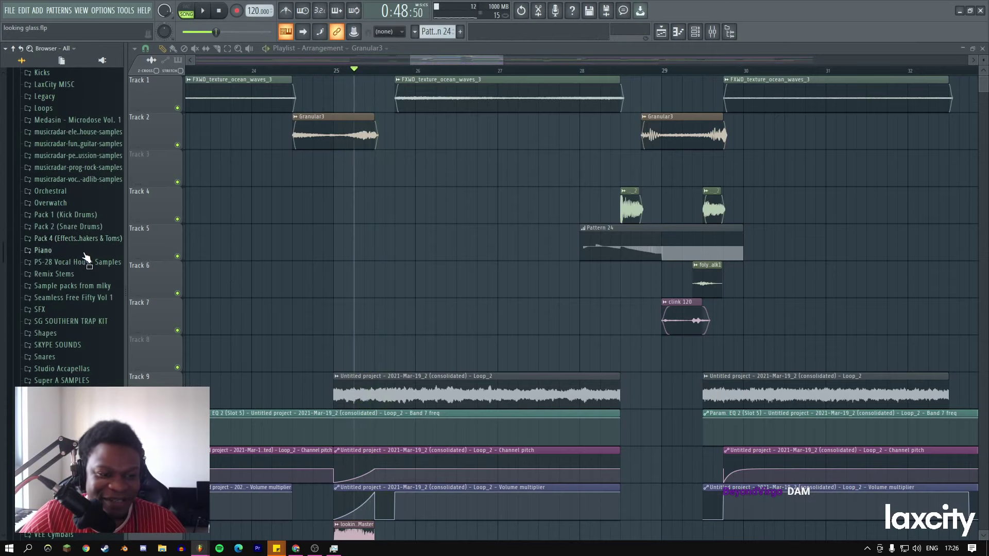
pyautogui.scroll(-5, 88, 248)
pyautogui.press('space')
pyautogui.scroll(15, 88, 247)
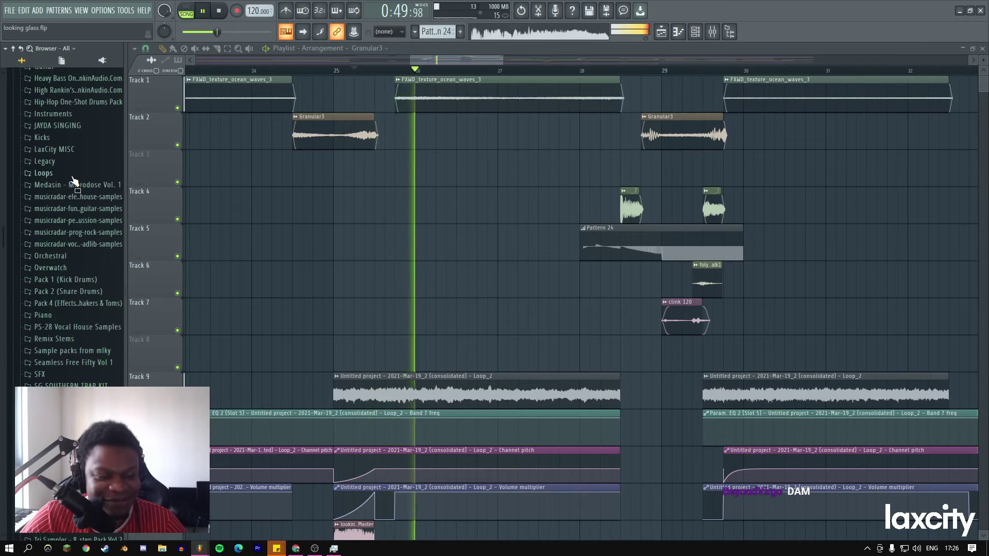
# Expand musicradar-vocal-adlib-samples > Words and preview the drop3 sample.
pyautogui.click(83, 309)
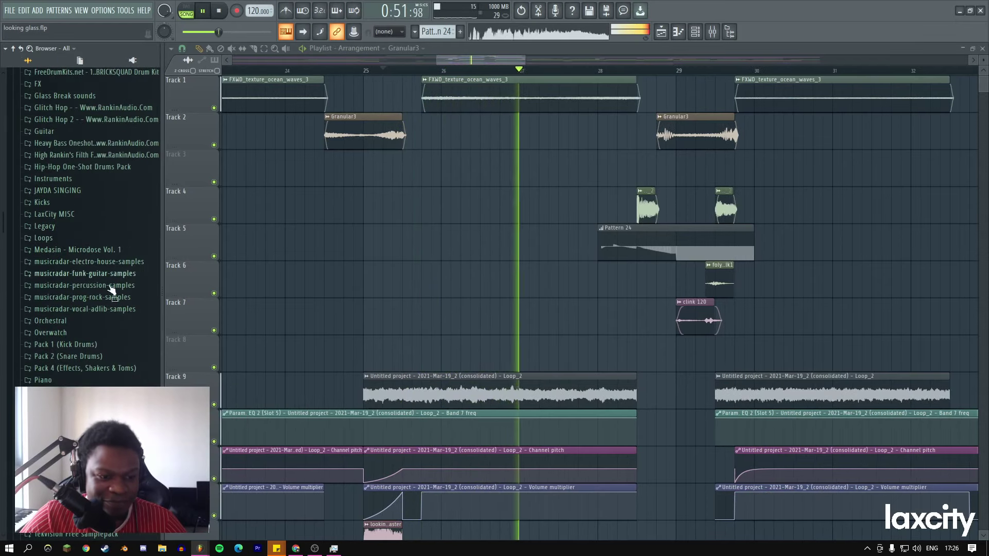
pyautogui.click(64, 344)
pyautogui.press('space')
pyautogui.scroll(-5, 72, 348)
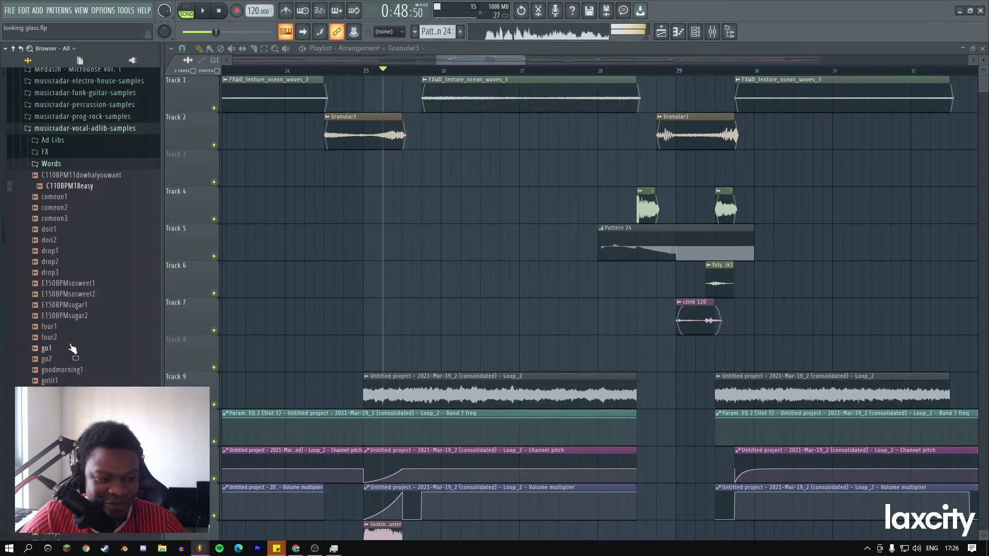
pyautogui.click(70, 262)
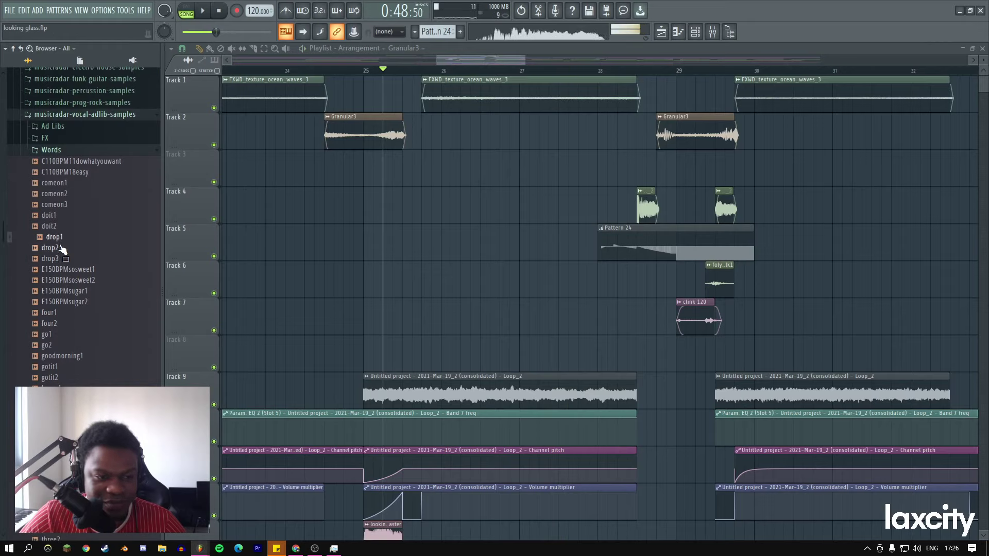
pyautogui.press('space')
pyautogui.press('space')
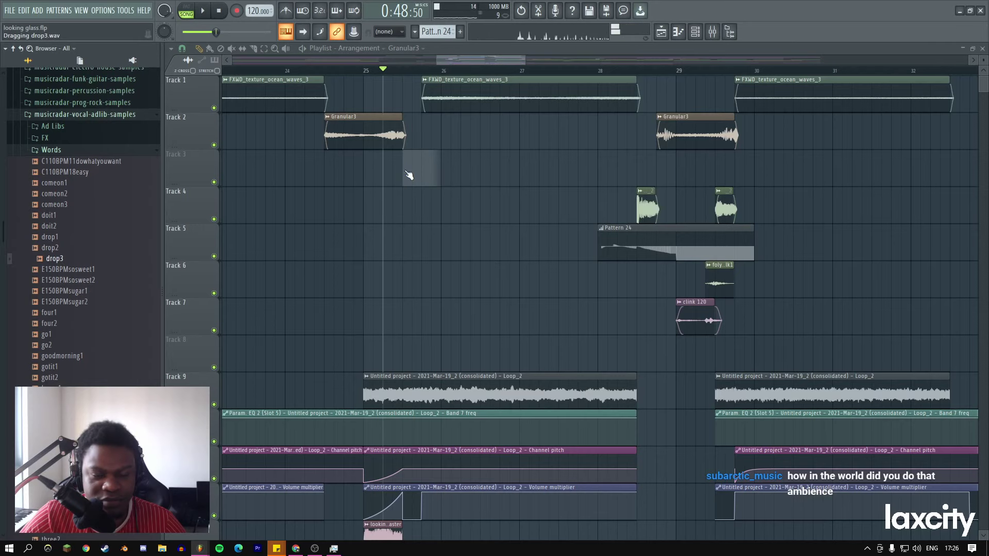
# Place drop3 on Track 3 near bar 25, route it to a free mixer track, and load Fruity Parametric EQ 2.
pyautogui.moveTo(408, 175); pyautogui.dragTo(409, 175)
pyautogui.hotkey('ctrl', 'l')
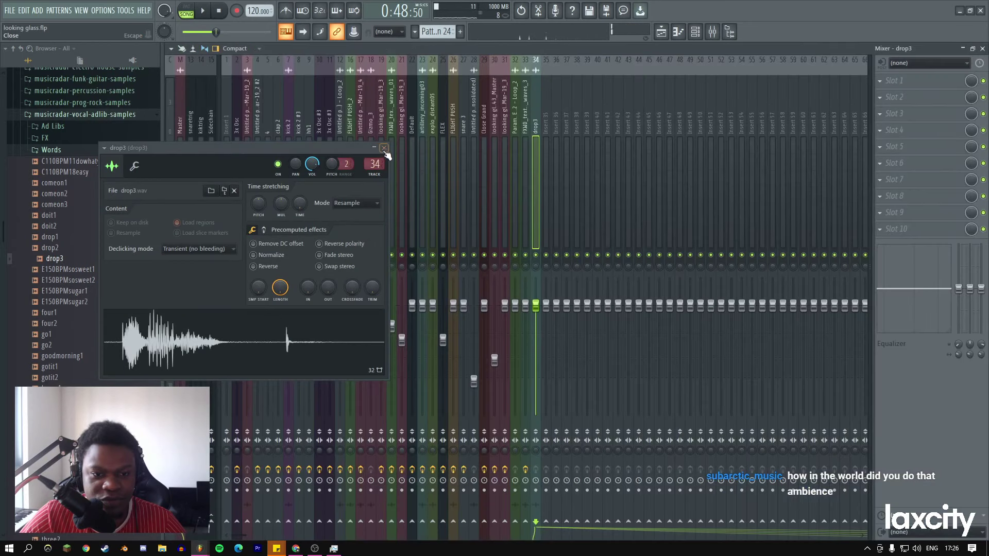
pyautogui.click(383, 148)
pyautogui.click(923, 130)
pyautogui.click(752, 358)
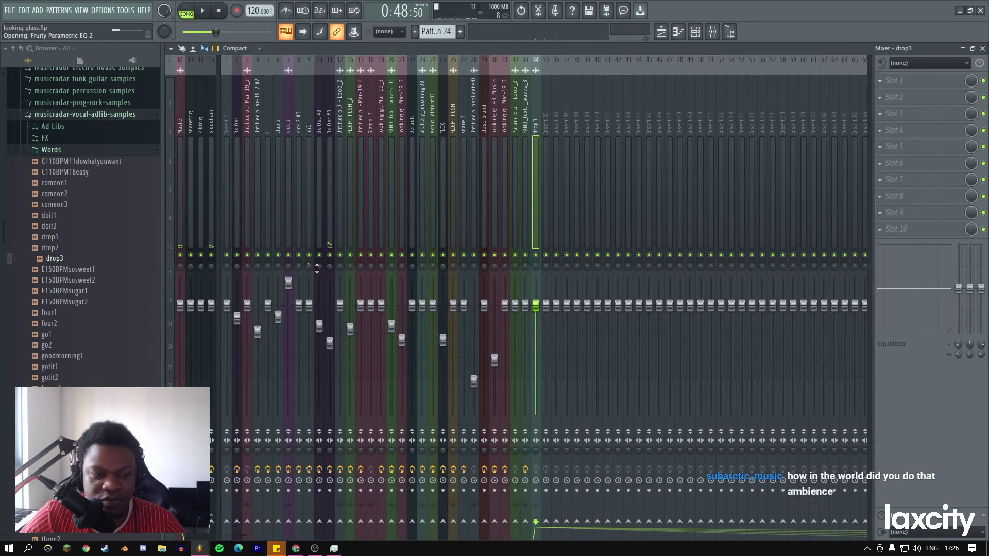
# Make EQ band 1 a high-pass filter with a raised cutoff and lower drop3's fader to -6.3dB.
pyautogui.rightClick(67, 154)
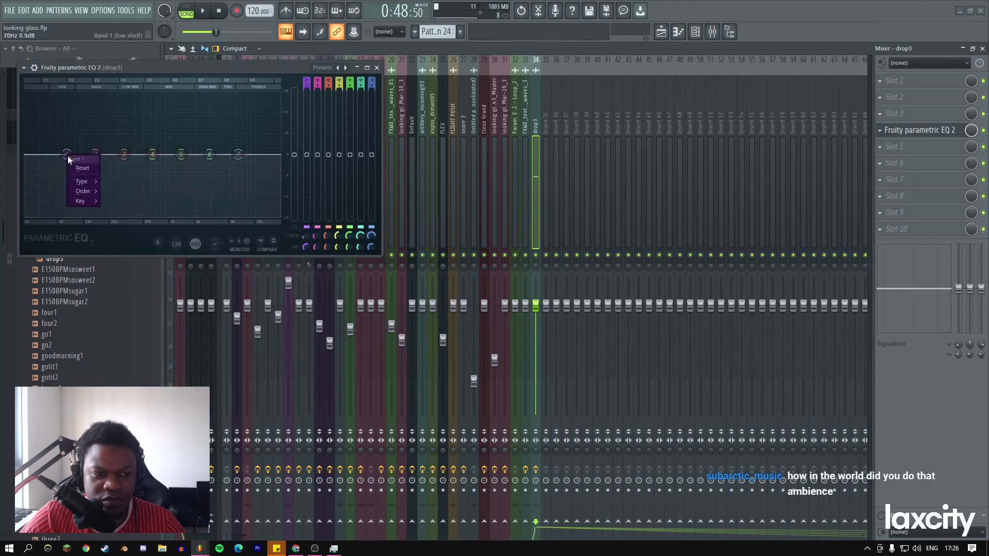
pyautogui.click(130, 211)
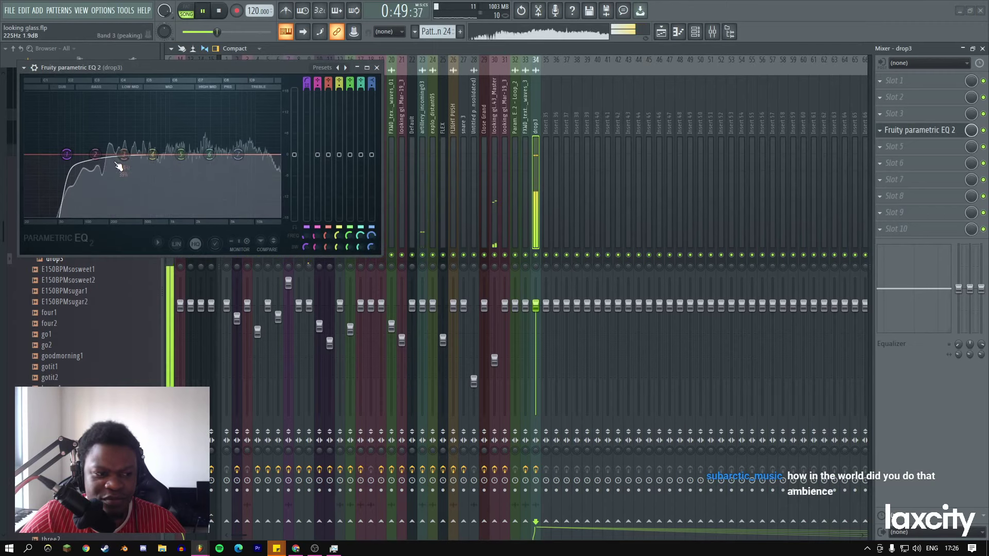
pyautogui.moveTo(67, 154); pyautogui.dragTo(175, 157)
pyautogui.press('space')
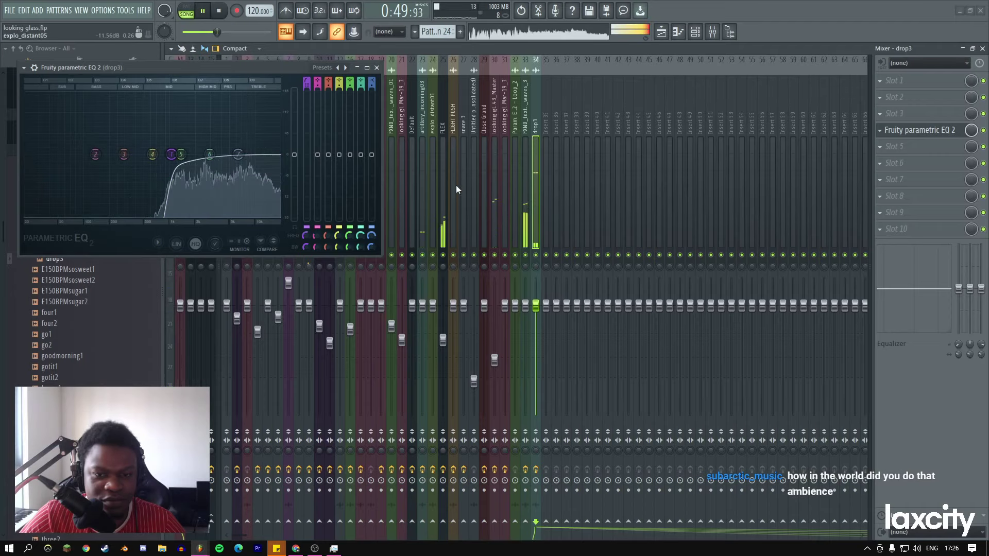
pyautogui.moveTo(536, 306); pyautogui.dragTo(536, 319)
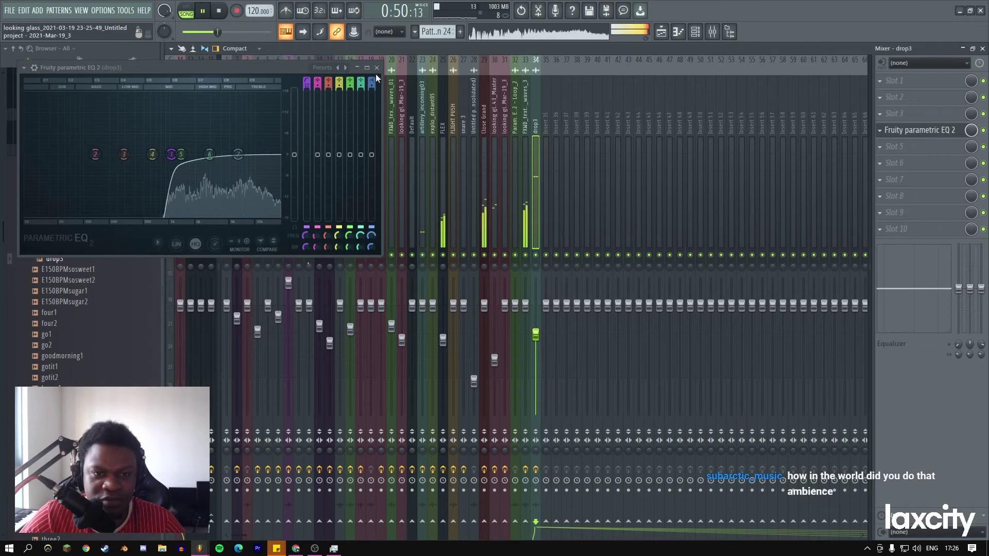
pyautogui.click(376, 67)
# Shorten the drop3 clip on Track 3 in the playlist and audition the result.
pyautogui.press('F5')
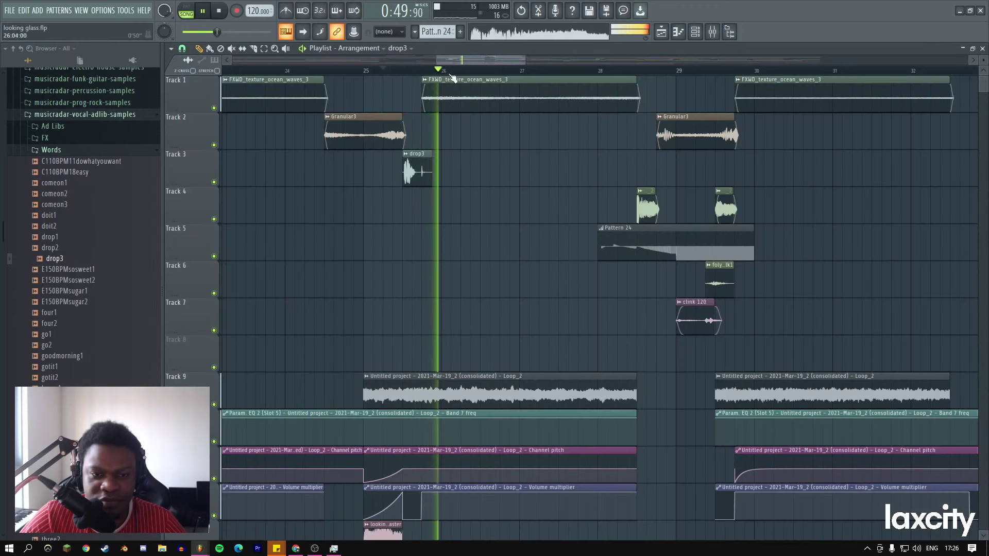
pyautogui.moveTo(431, 169); pyautogui.dragTo(419, 169)
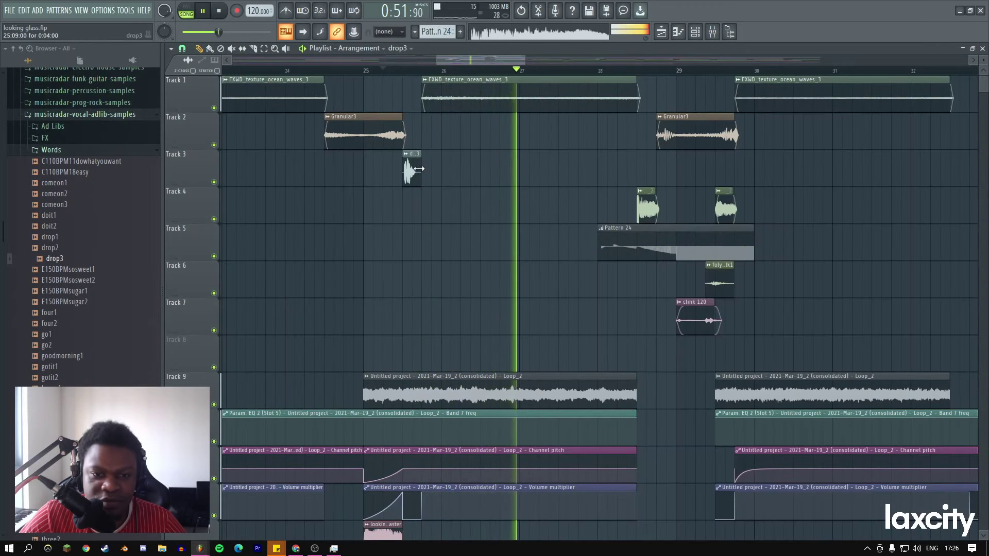
pyautogui.press('space')
pyautogui.press('space')
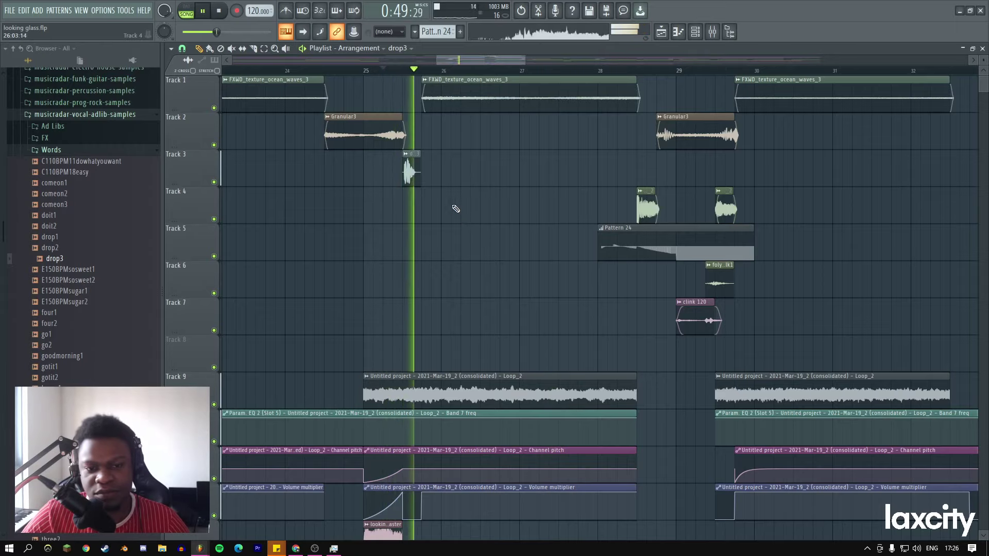
pyautogui.scroll(-3, 443, 232)
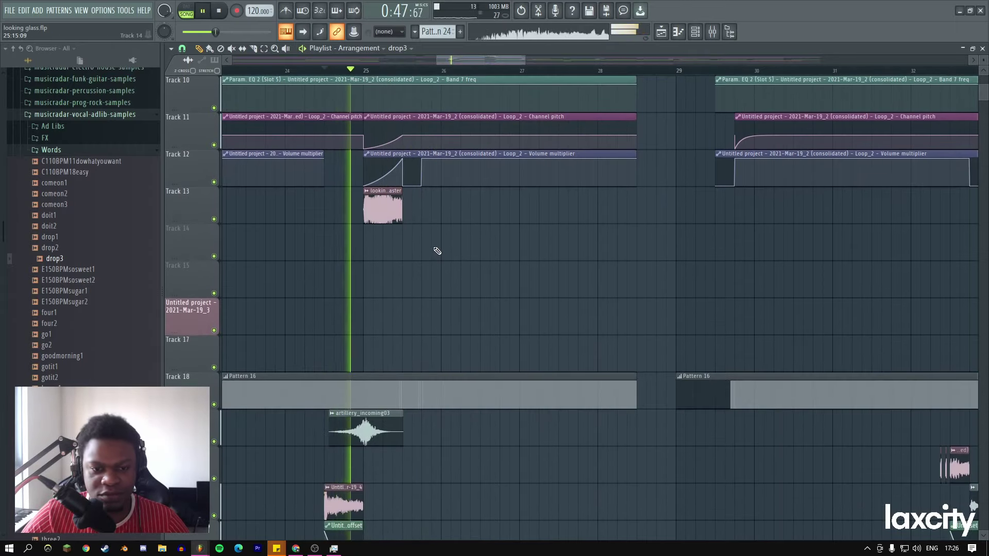
pyautogui.scroll(-2, 437, 251)
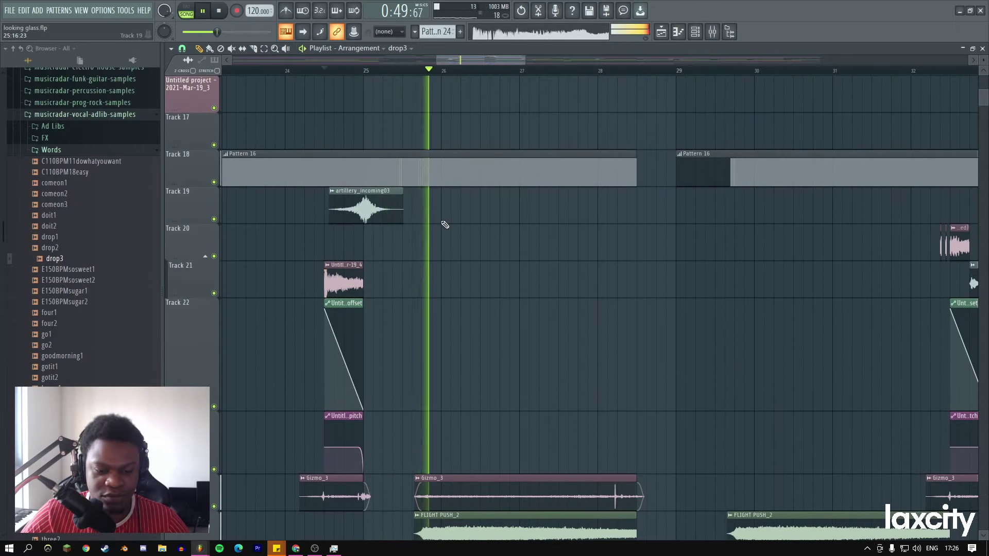
pyautogui.scroll(-3, 443, 224)
pyautogui.scroll(2, 443, 221)
pyautogui.scroll(-3, 443, 222)
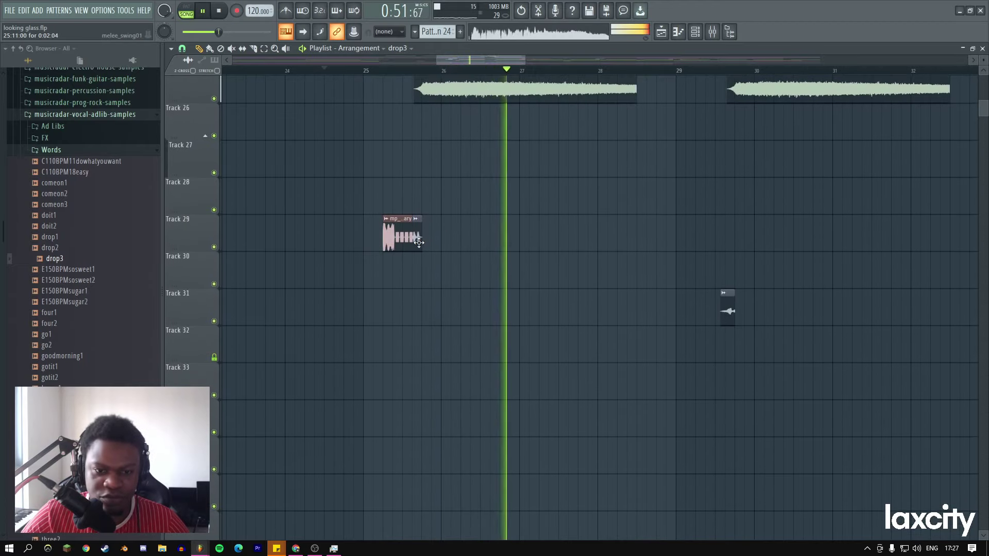
pyautogui.scroll(-5, 416, 237)
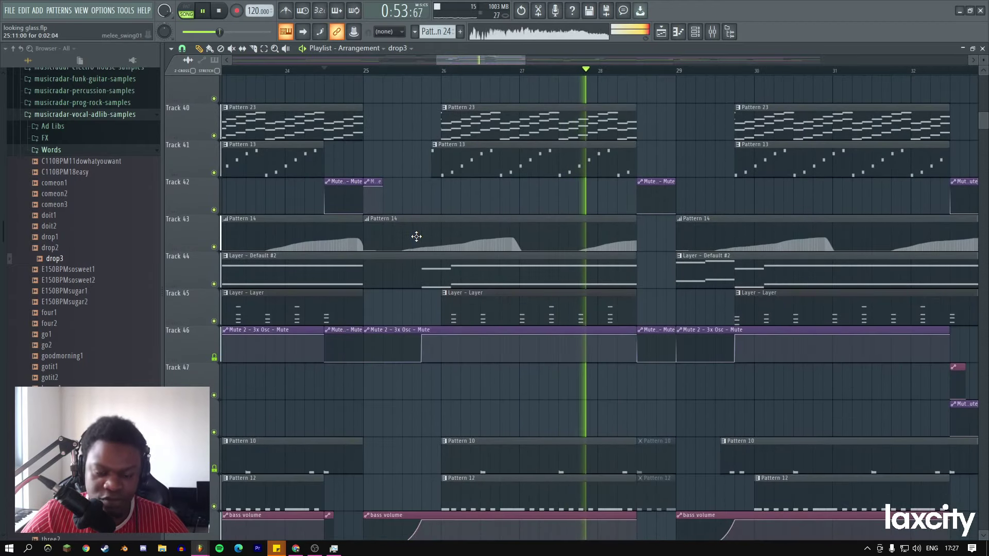
pyautogui.scroll(4, 487, 221)
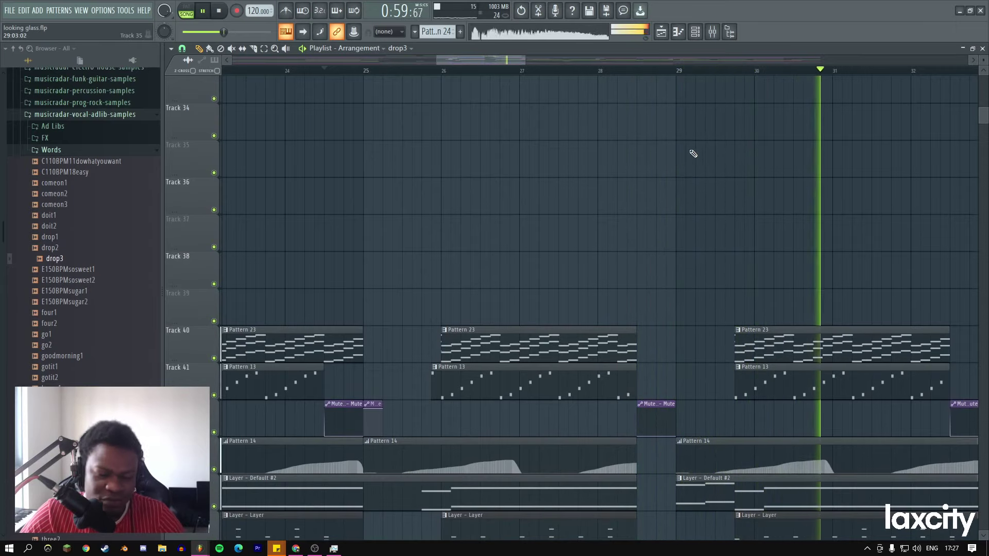
pyautogui.scroll(-2, 770, 126)
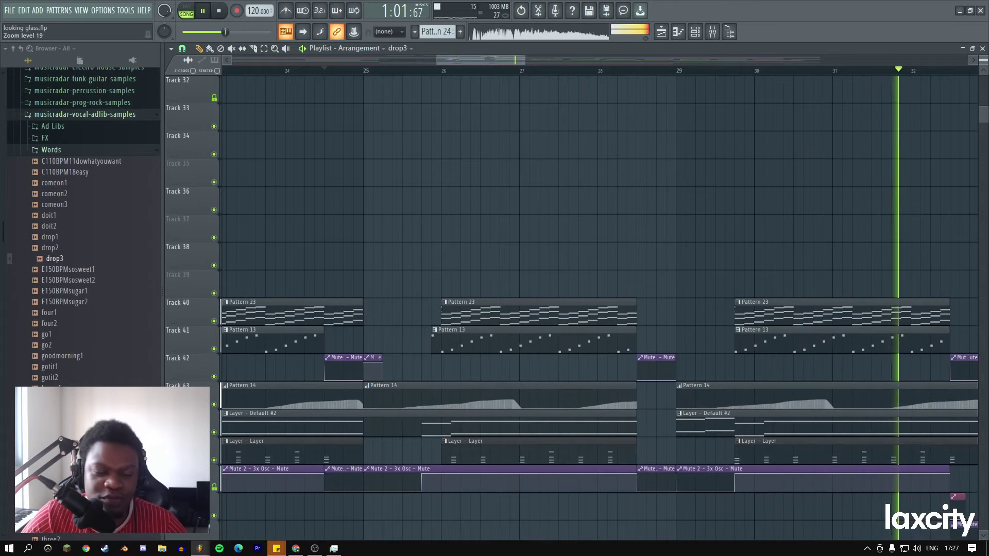
pyautogui.press('space')
pyautogui.scroll(10, 721, 137)
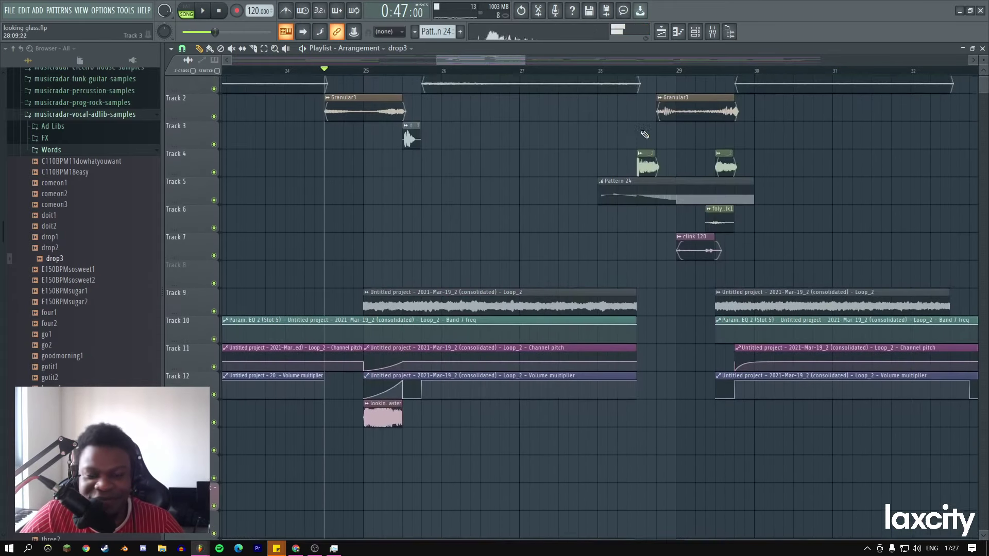
pyautogui.scroll(1, 645, 134)
pyautogui.moveTo(525, 61); pyautogui.dragTo(540, 60)
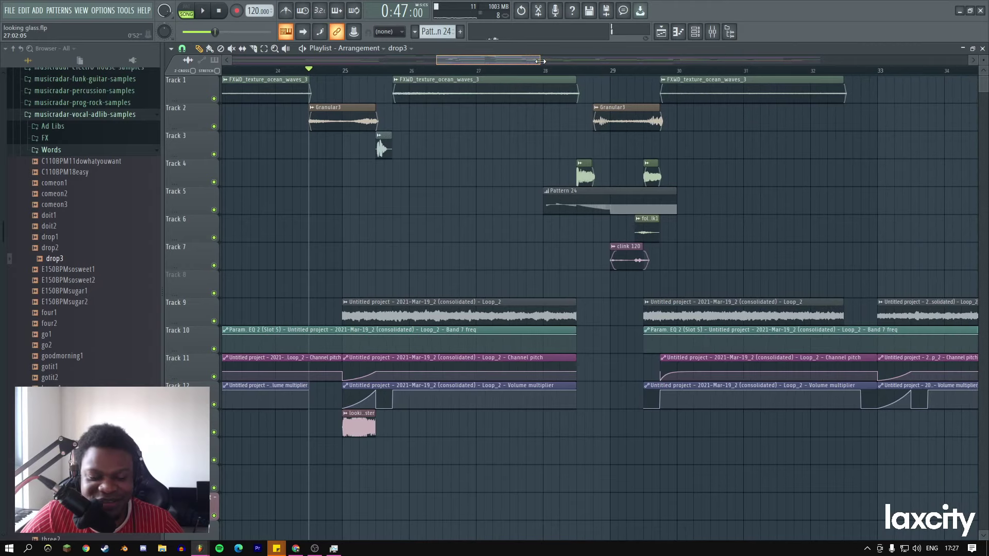
pyautogui.keyDown('alt'); pyautogui.rightClick(425, 308); pyautogui.keyUp('alt')
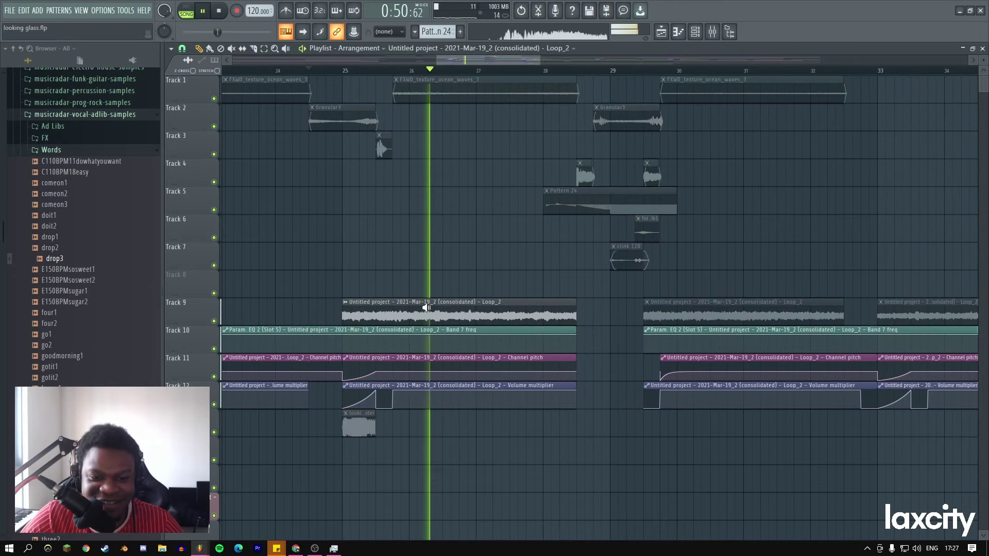
pyautogui.keyDown('alt'); pyautogui.rightClick(492, 316); pyautogui.keyUp('alt')
pyautogui.doubleClick(435, 316)
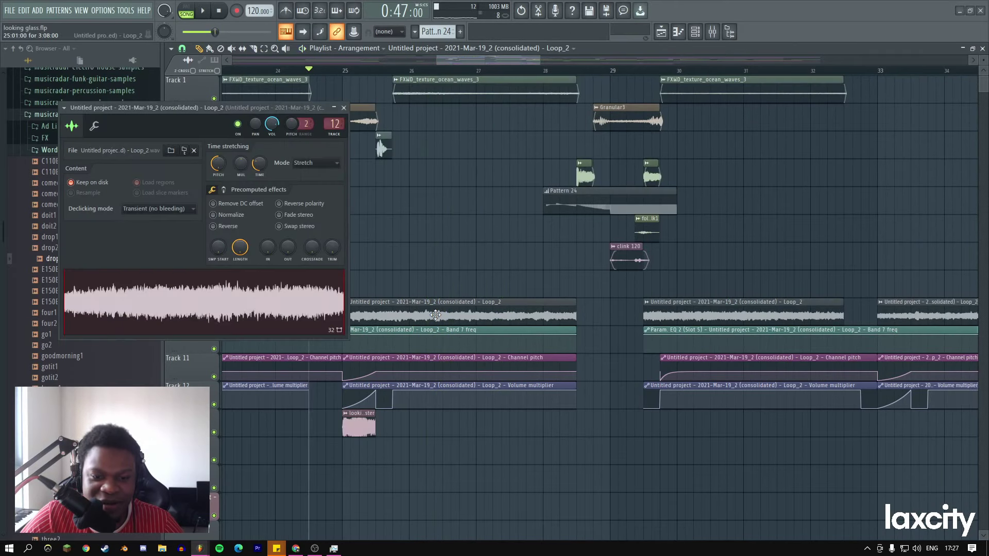
pyautogui.click(344, 108)
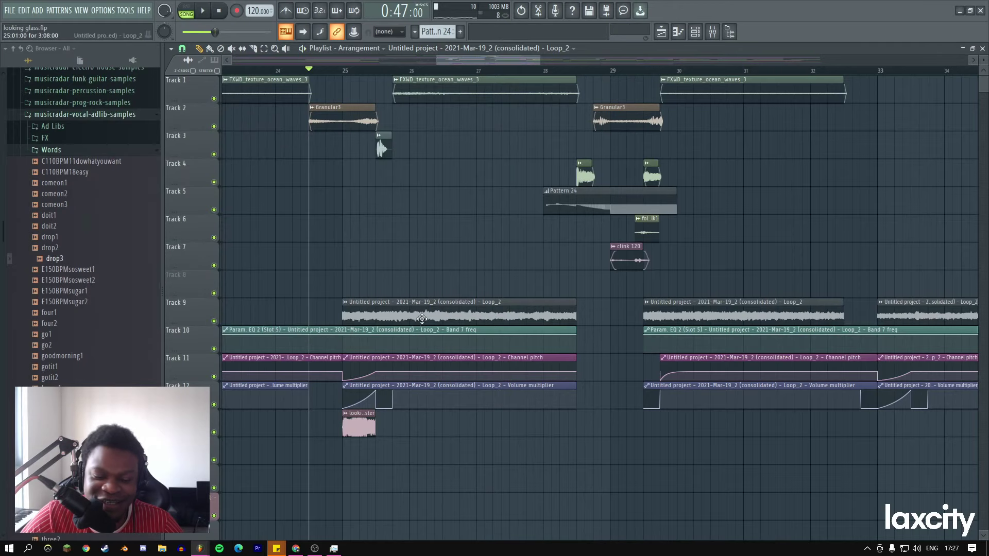
pyautogui.scroll(-3, 443, 301)
pyautogui.moveTo(569, 307); pyautogui.dragTo(249, 256)
pyautogui.moveTo(678, 298); pyautogui.dragTo(530, 267)
pyautogui.moveTo(633, 463)
pyautogui.mouseDown()
pyautogui.moveTo(493, 276)
pyautogui.moveTo(501, 207)
pyautogui.mouseUp()
pyautogui.keyDown('ctrl'); pyautogui.click(214, 407); pyautogui.keyUp('ctrl')
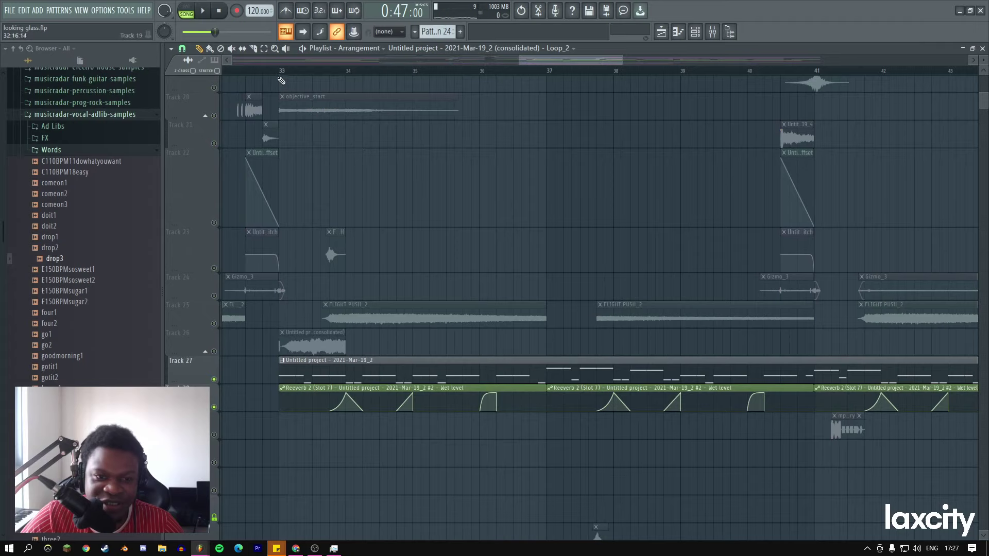
pyautogui.press('space')
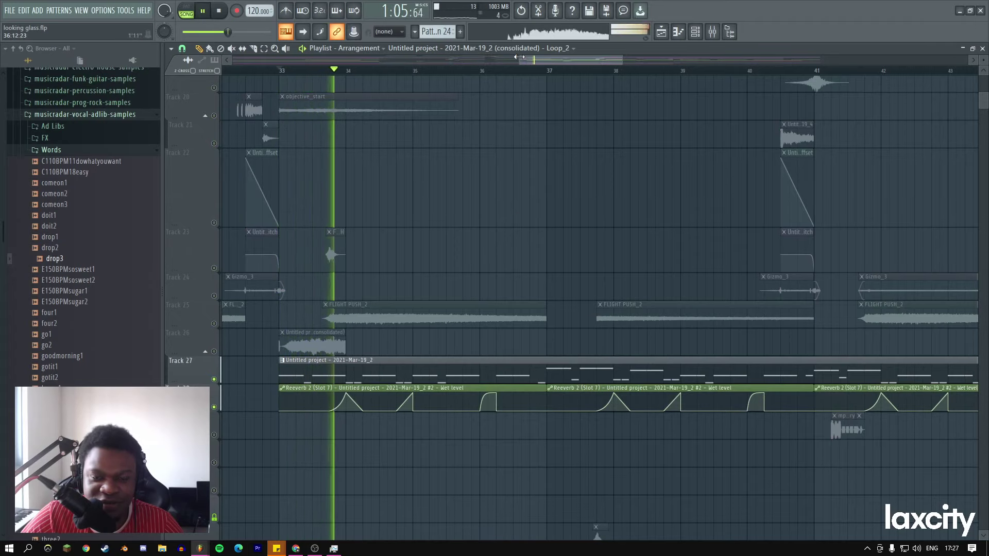
pyautogui.moveTo(519, 57); pyautogui.dragTo(468, 58)
pyautogui.moveTo(622, 57); pyautogui.dragTo(670, 57)
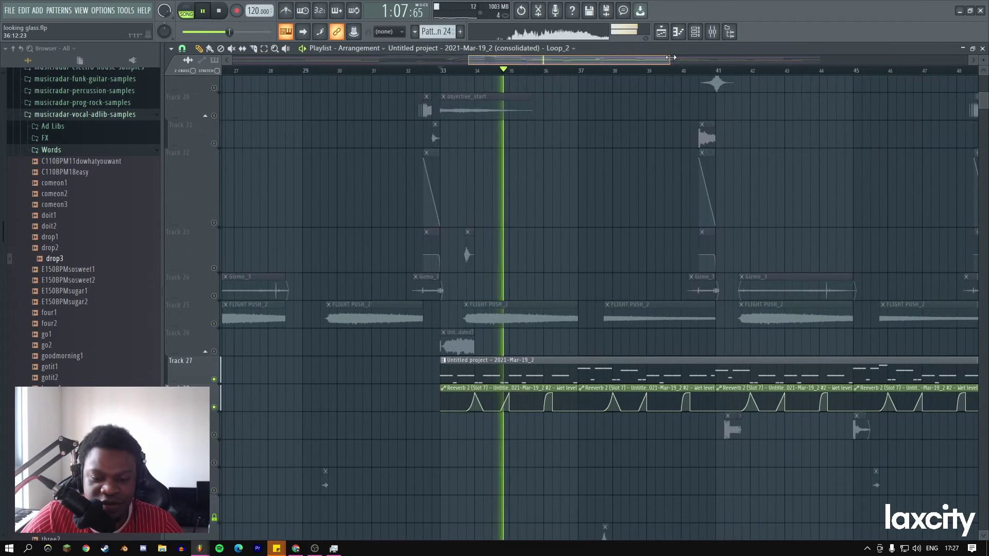
pyautogui.press('space')
pyautogui.click(214, 380)
pyautogui.click(215, 379)
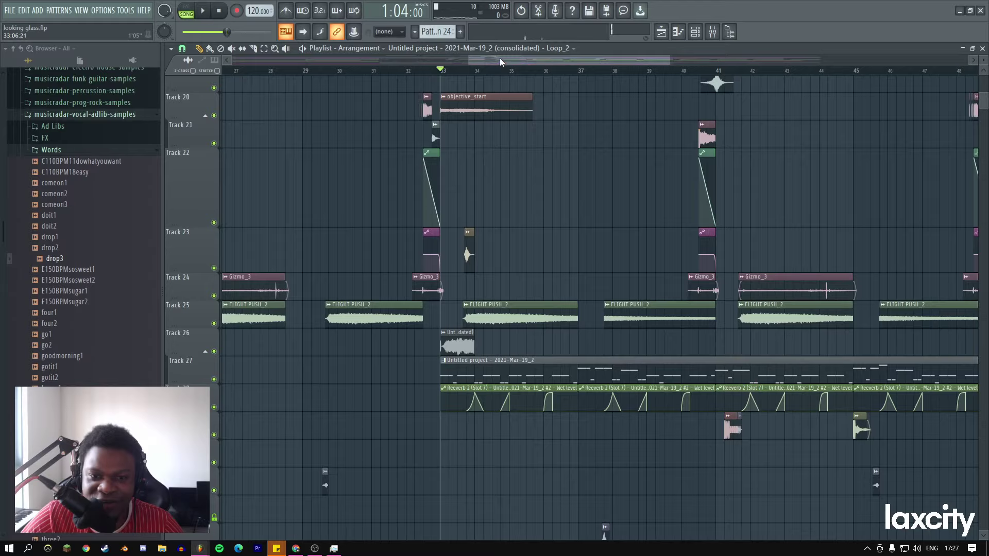
pyautogui.moveTo(500, 62); pyautogui.dragTo(425, 66)
pyautogui.scroll(8, 447, 149)
# Accept Edison's Blur on the Loop_2 audio and stop Edison playback.
pyautogui.doubleClick(497, 256)
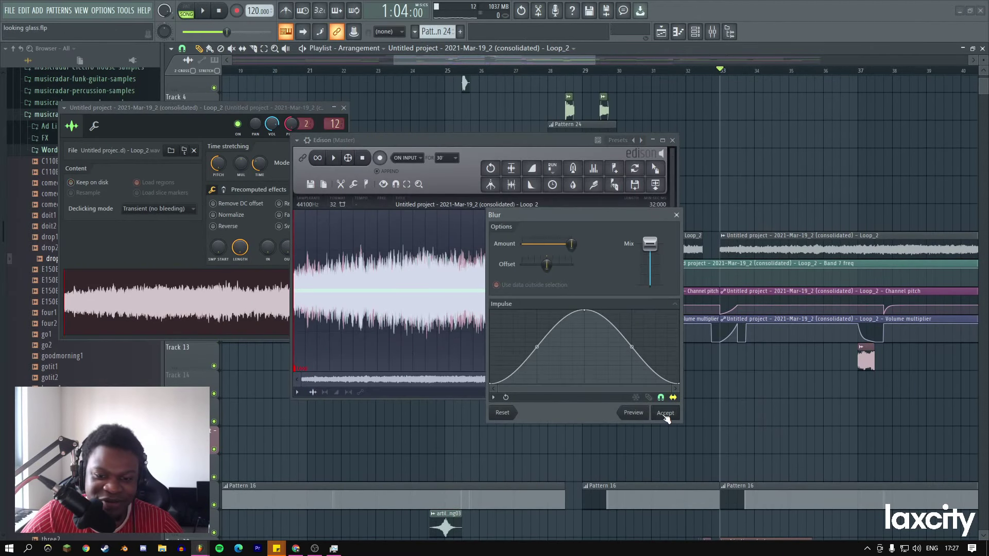
pyautogui.click(665, 414)
pyautogui.press('space')
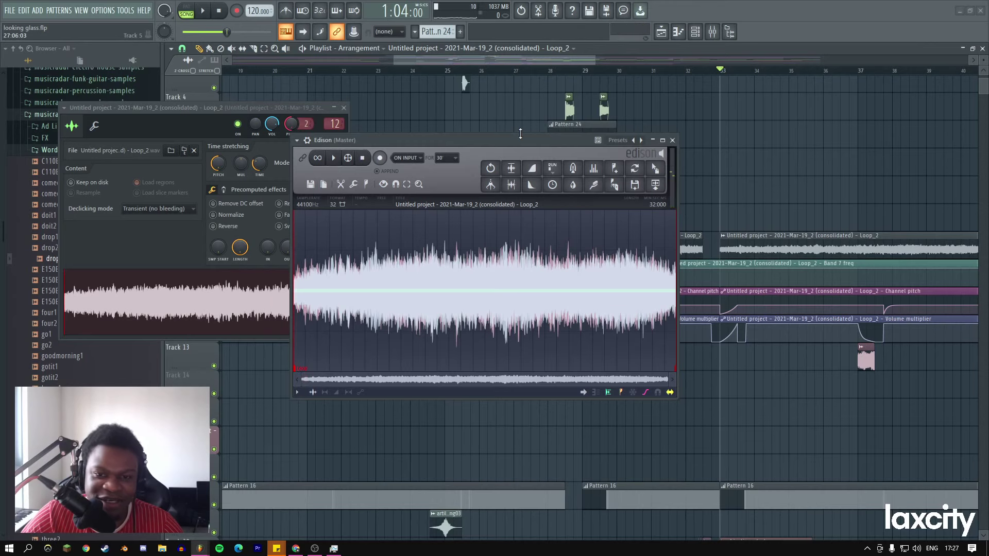
# Remove Edison from the Master's first effect slot, close Loop_2's channel settings, and return to the playlist.
pyautogui.click(712, 33)
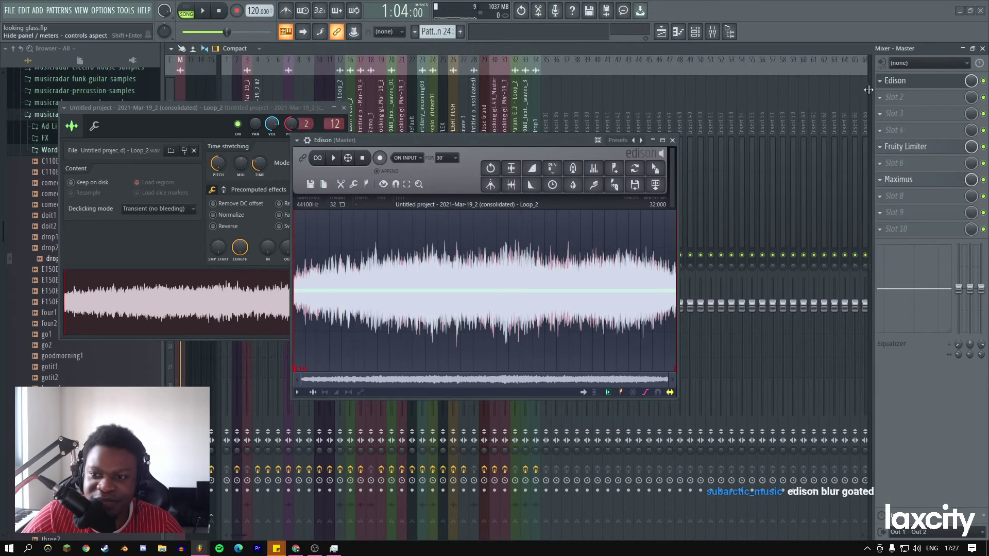
pyautogui.click(879, 82)
pyautogui.click(889, 105)
pyautogui.click(344, 108)
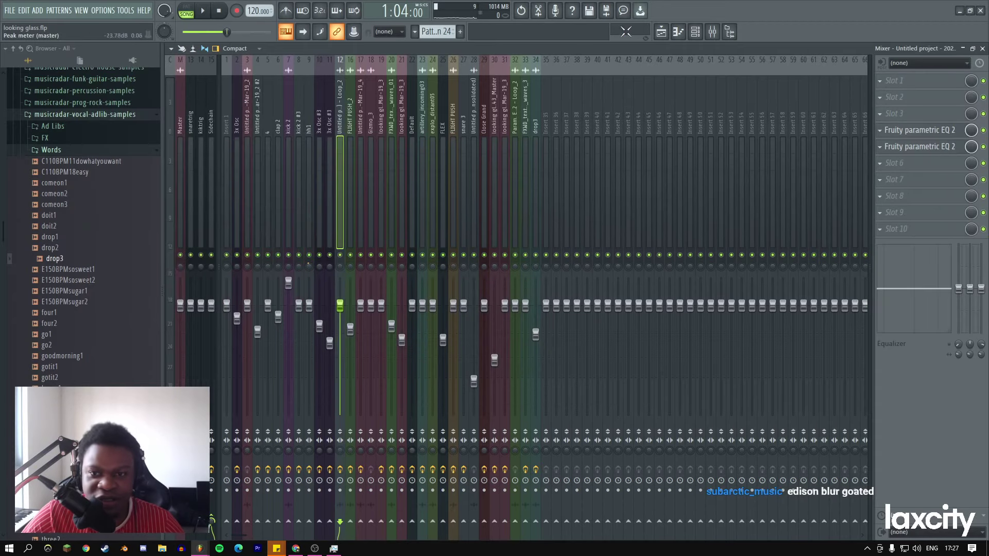
pyautogui.click(662, 32)
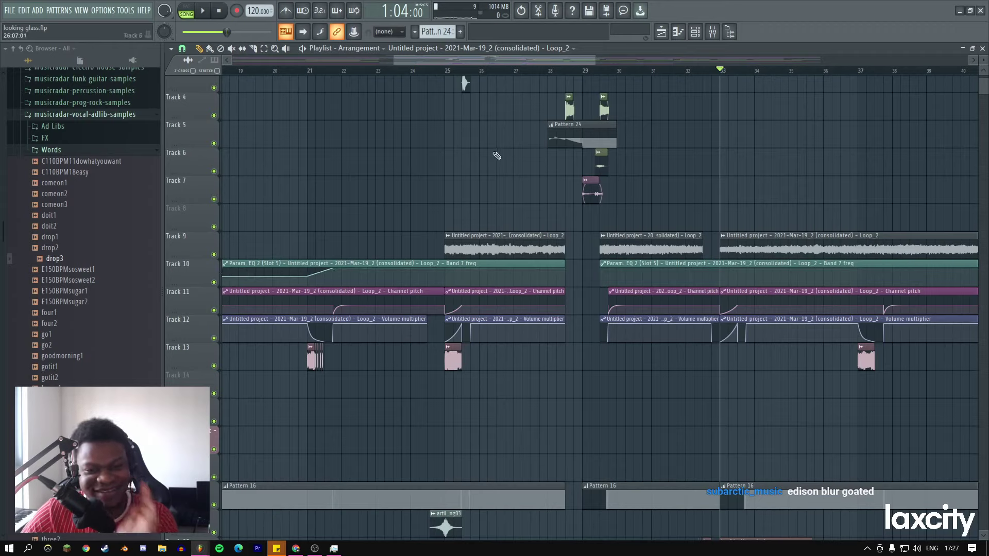
# Mute and then unmute Track 9 to compare the mix without Loop_2.
pyautogui.click(214, 255)
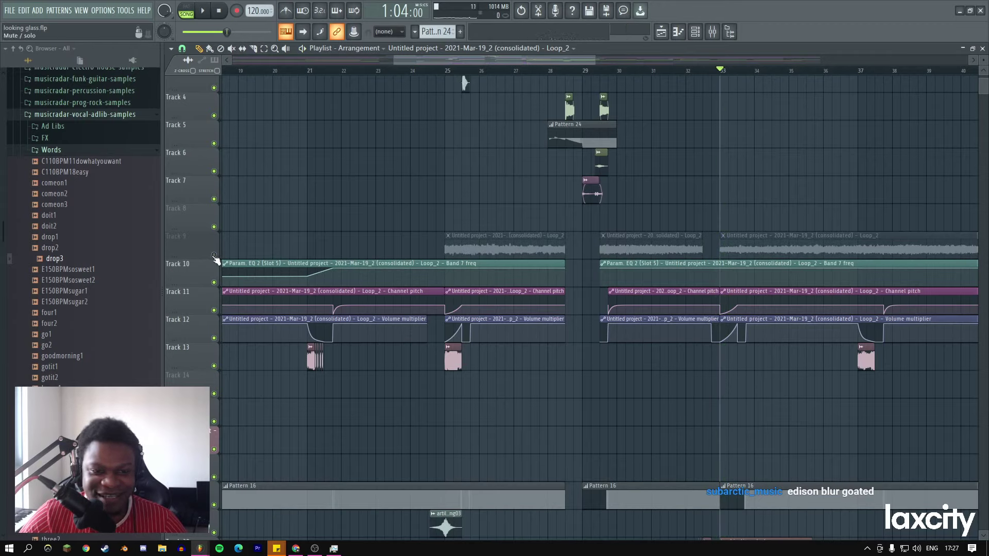
pyautogui.click(213, 255)
pyautogui.scroll(3, 541, 137)
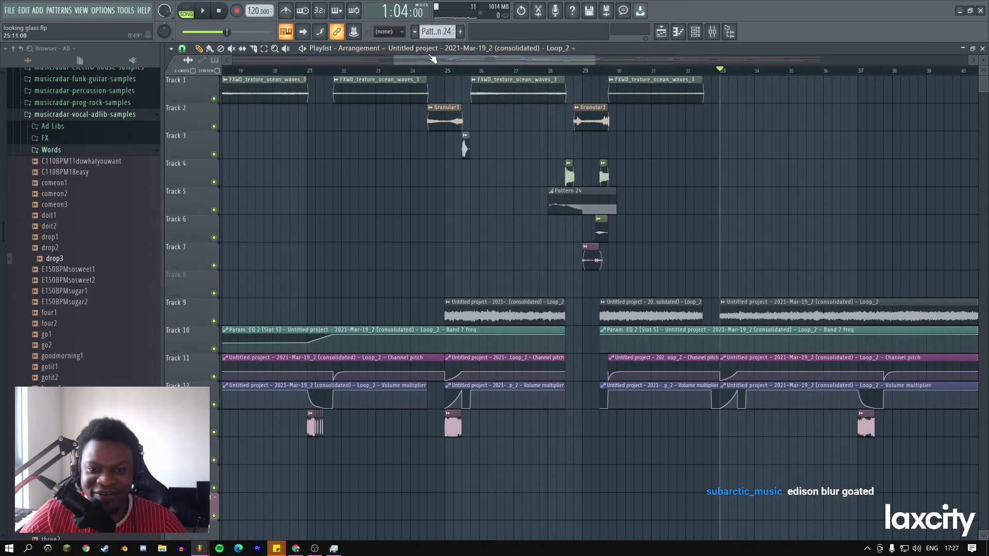
pyautogui.moveTo(395, 61); pyautogui.dragTo(311, 61)
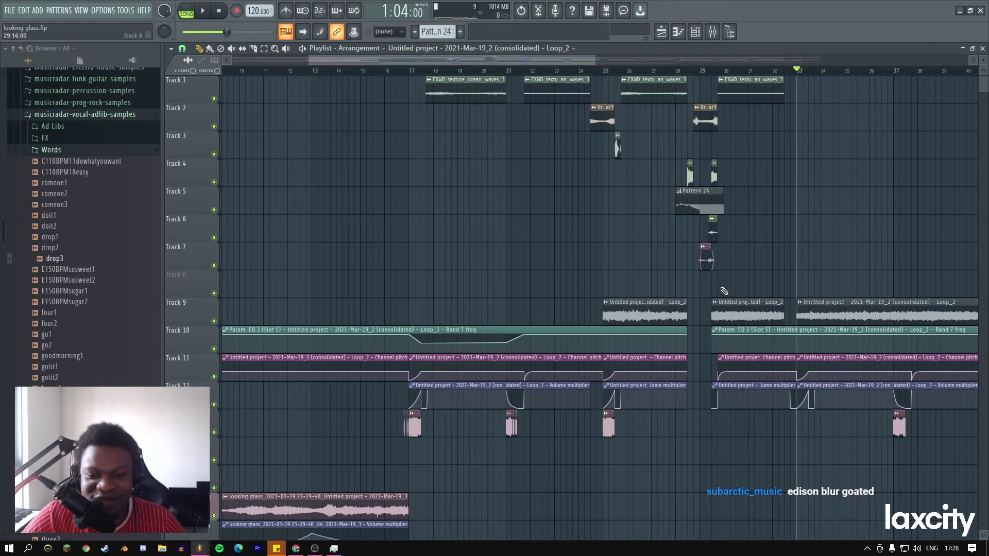
pyautogui.moveTo(730, 295); pyautogui.dragTo(531, 243)
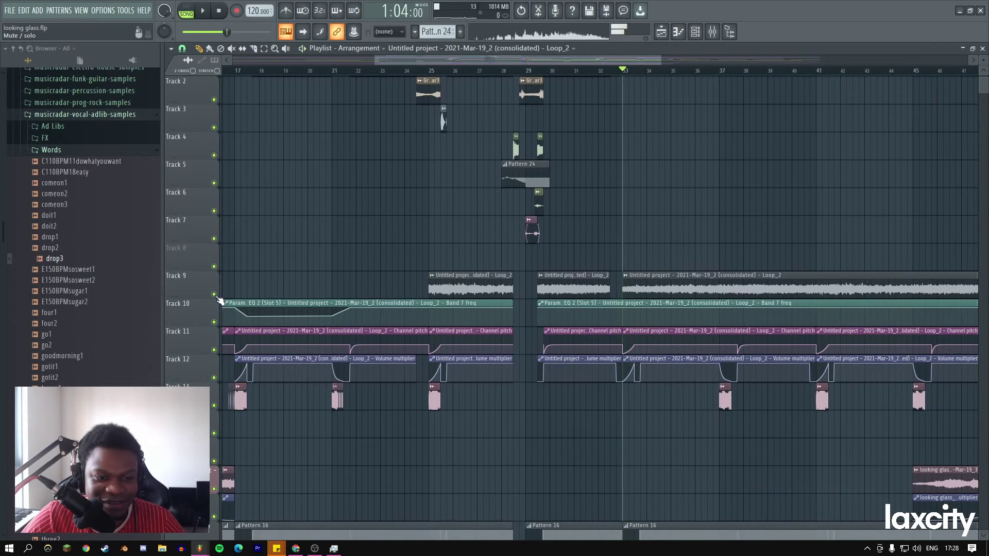
# Solo Track 9's Loop_2 clips to hear them alone, then bring all tracks back.
pyautogui.keyDown('ctrl'); pyautogui.click(213, 294); pyautogui.keyUp('ctrl')
pyautogui.click(213, 322)
pyautogui.click(463, 71)
pyautogui.press('space')
pyautogui.keyDown('ctrl'); pyautogui.click(215, 295); pyautogui.keyUp('ctrl')
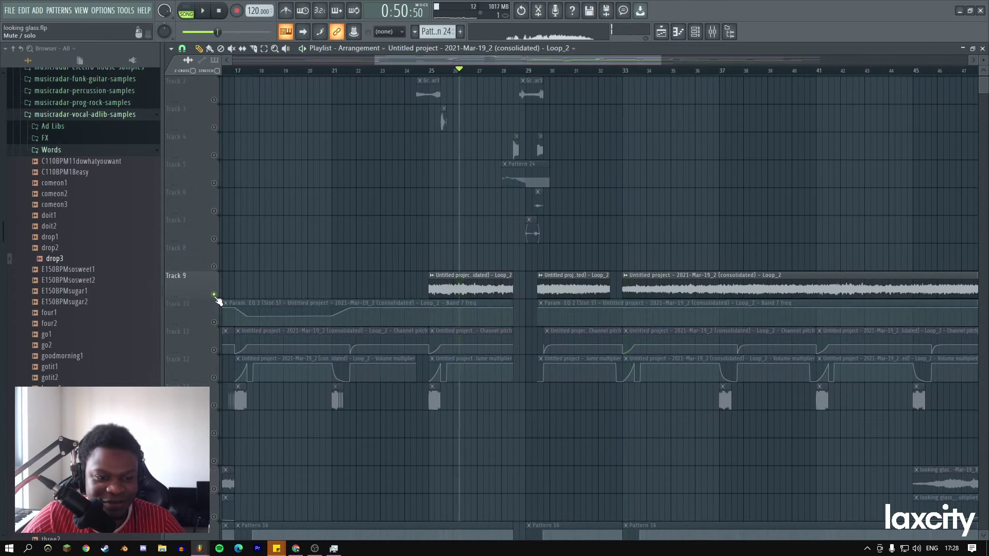
pyautogui.keyDown('ctrl'); pyautogui.click(214, 295); pyautogui.keyUp('ctrl')
pyautogui.press('space')
pyautogui.scroll(-6, 479, 229)
pyautogui.scroll(1, 430, 226)
pyautogui.press('space')
pyautogui.scroll(5, 335, 228)
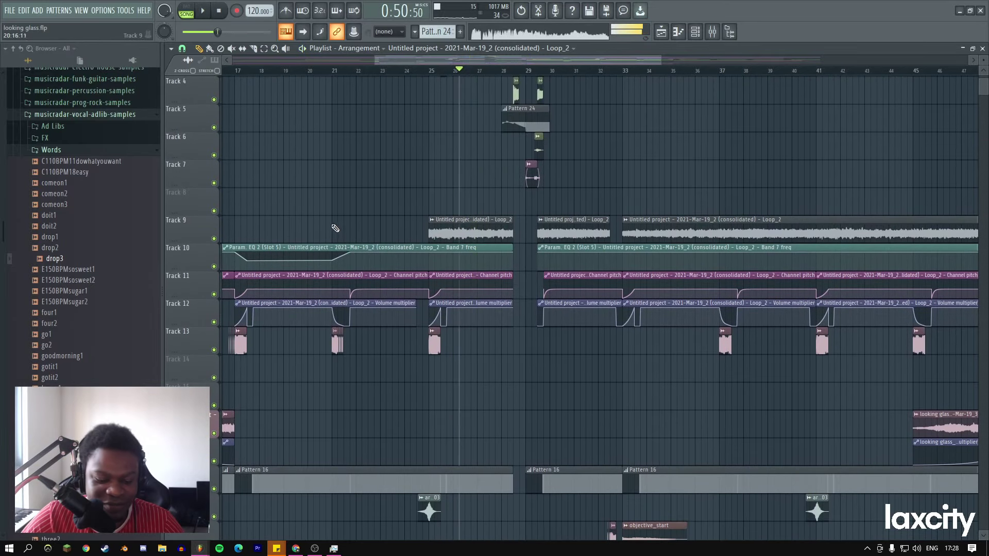
# Play the arrangement with Track 9 muted, then unmute Track 9.
pyautogui.click(214, 239)
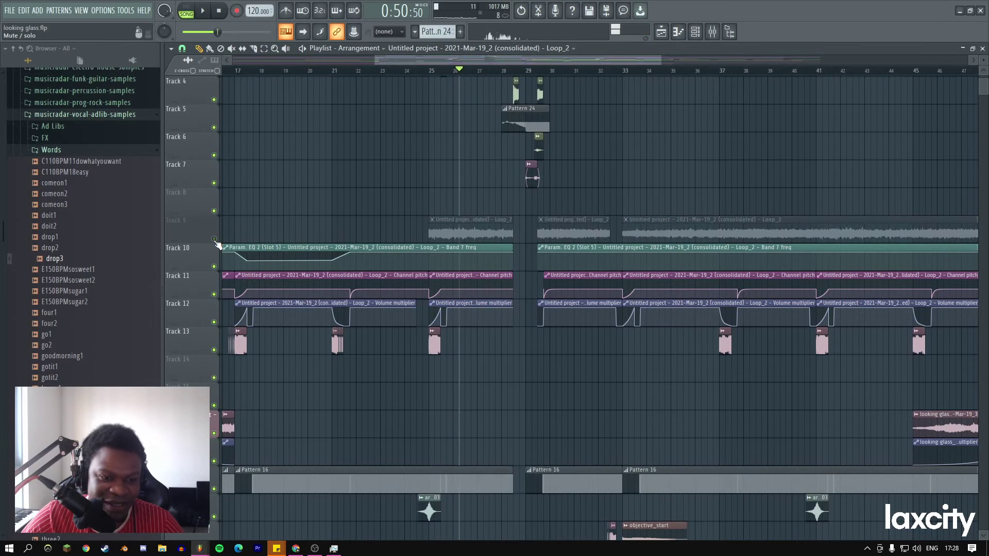
pyautogui.press('space')
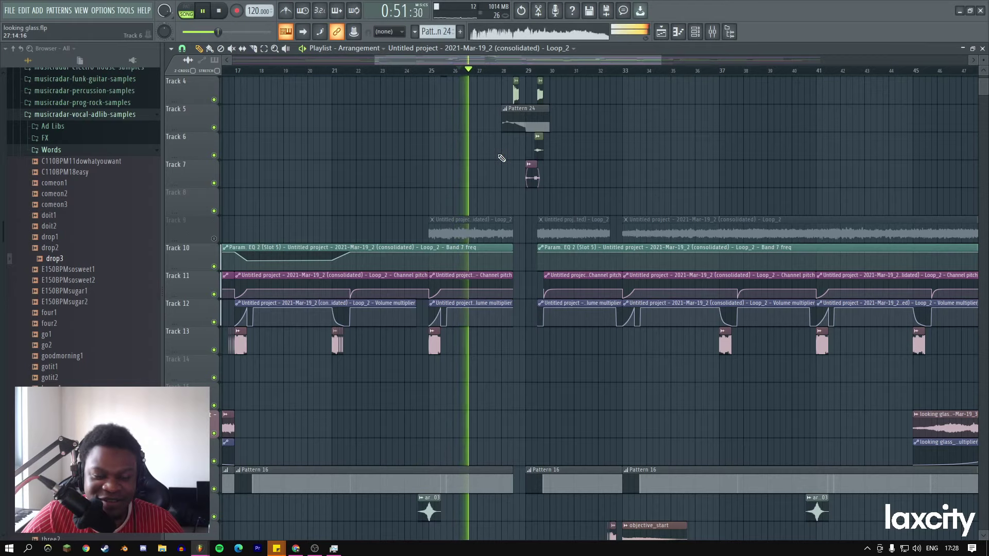
pyautogui.scroll(-2, 455, 203)
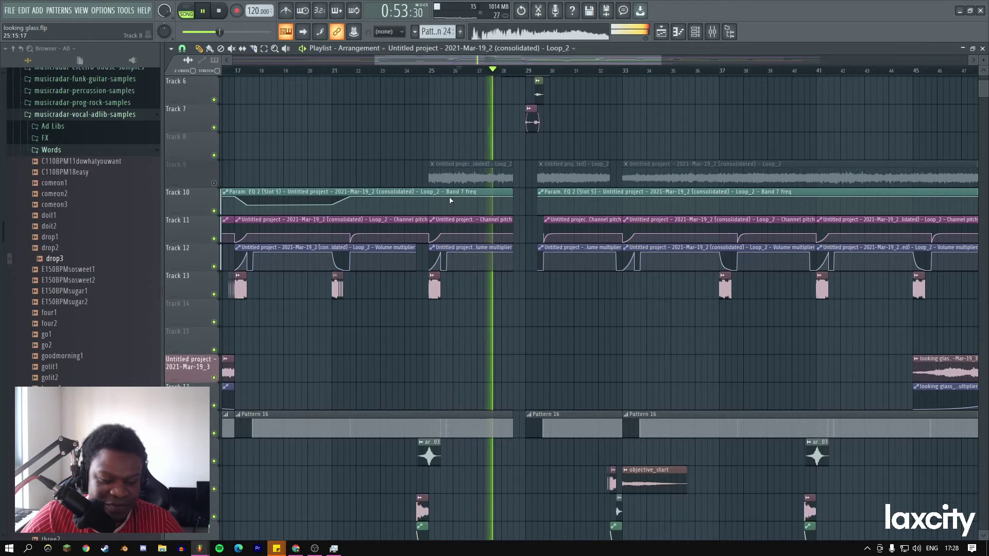
pyautogui.press('space')
pyautogui.click(214, 183)
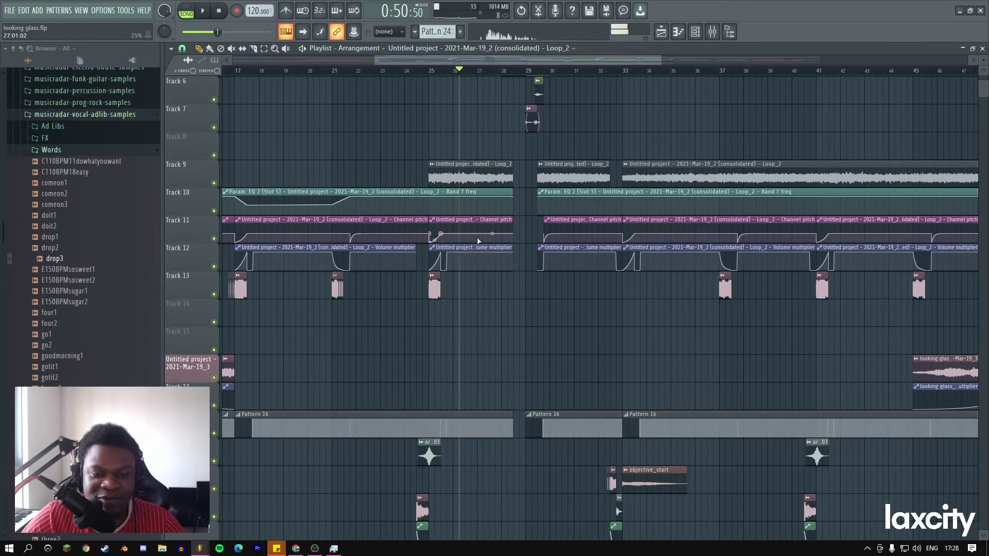
pyautogui.scroll(-14, 478, 240)
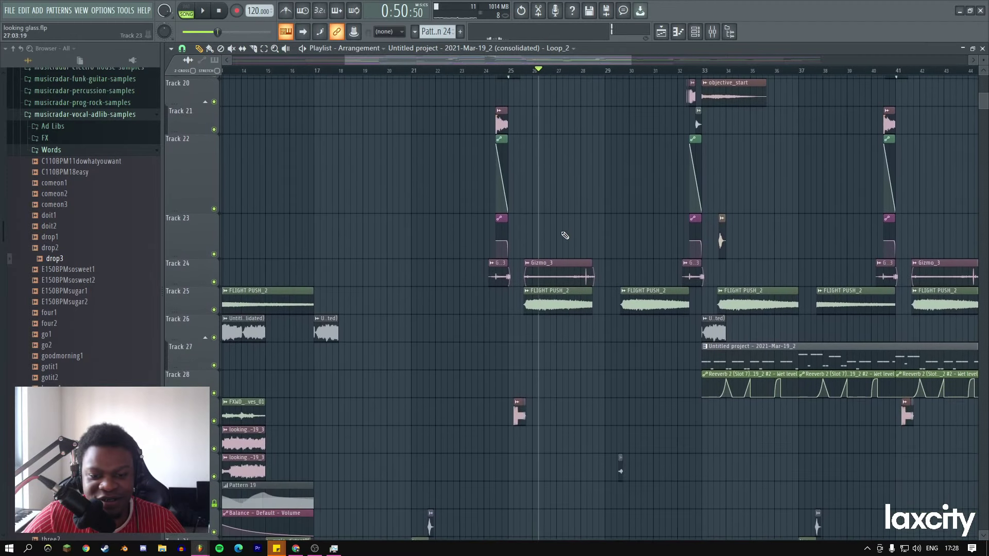
pyautogui.scroll(-5, 564, 241)
# Preview the FLIGHT PUSH_2 clip soloed from two points along it.
pyautogui.keyDown('alt'); pyautogui.rightClick(529, 163); pyautogui.keyUp('alt')
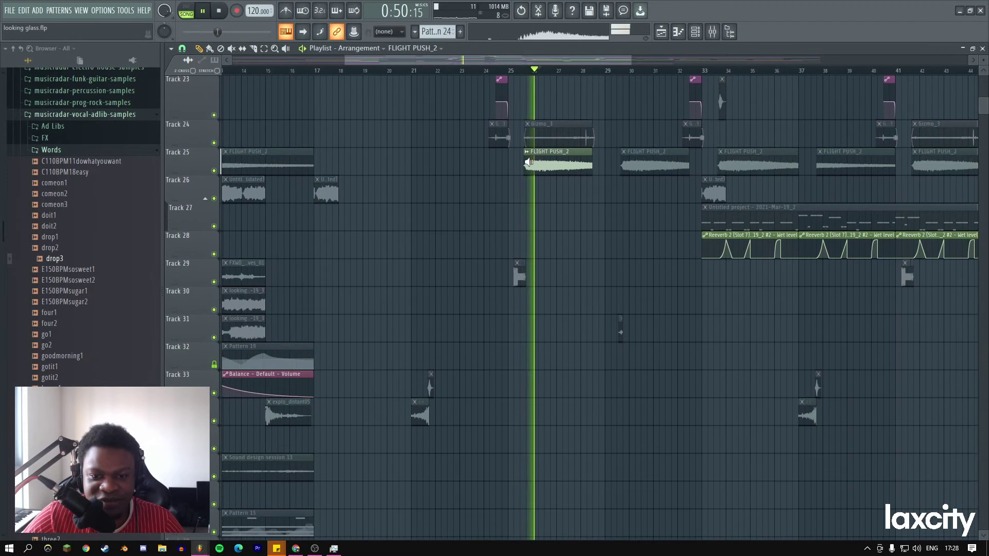
pyautogui.keyDown('alt'); pyautogui.rightClick(549, 163); pyautogui.keyUp('alt')
pyautogui.moveTo(549, 164); pyautogui.dragTo(561, 164)
pyautogui.scroll(-7, 537, 239)
pyautogui.scroll(-10, 537, 239)
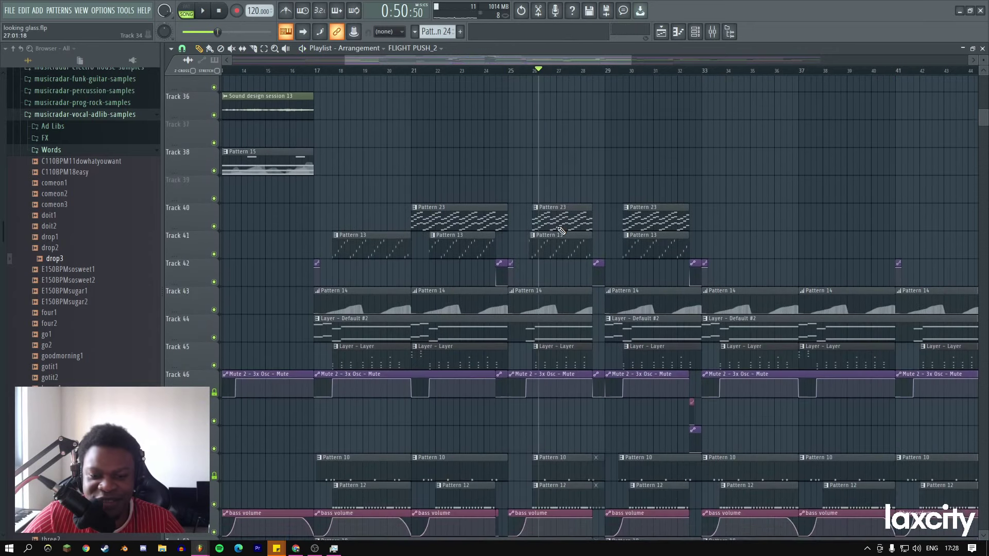
pyautogui.scroll(-1, 541, 277)
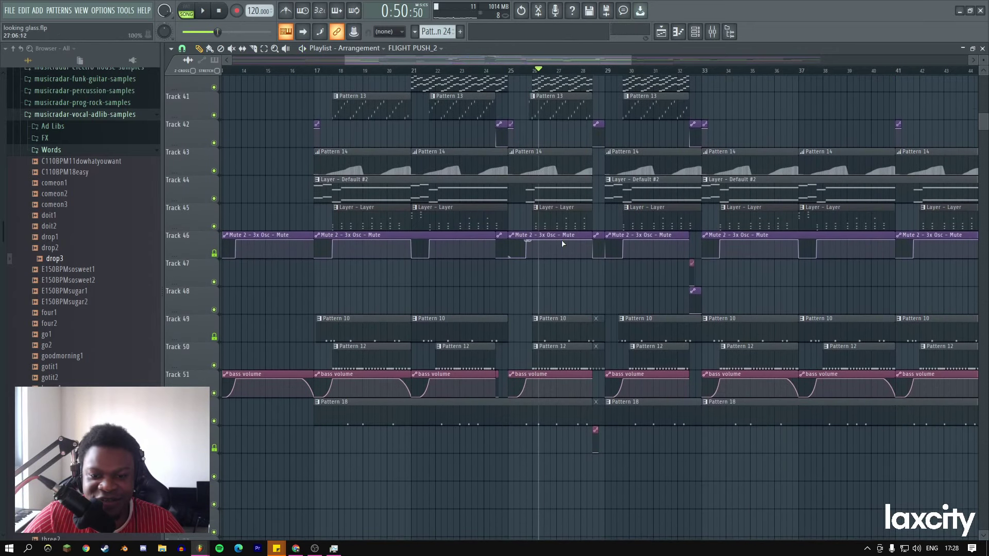
pyautogui.click(416, 215)
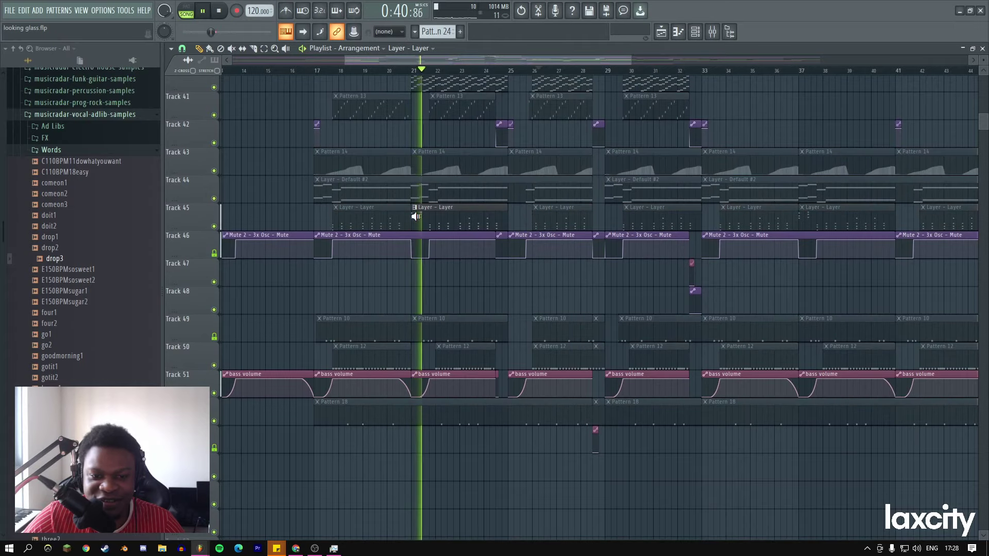
pyautogui.click(439, 225)
pyautogui.doubleClick(444, 224)
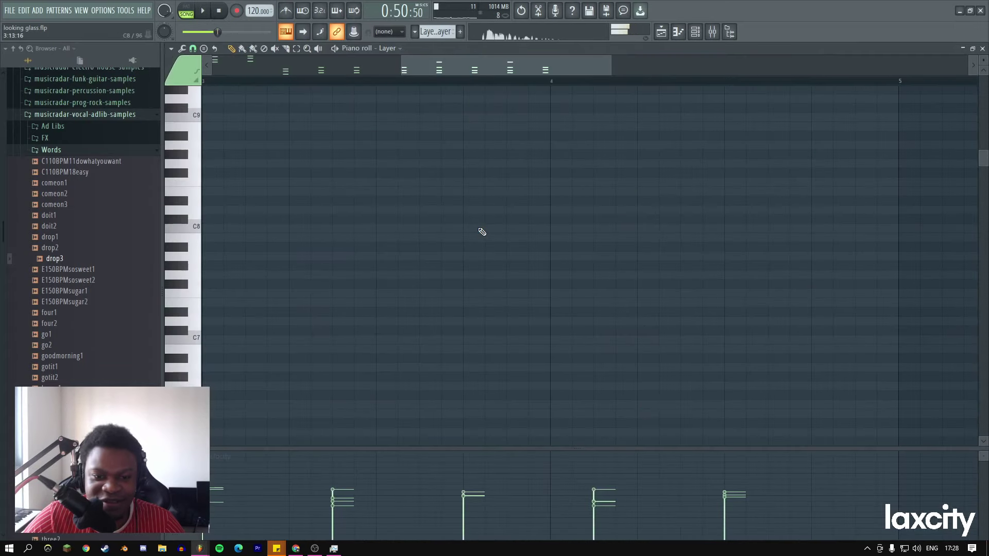
pyautogui.click(695, 32)
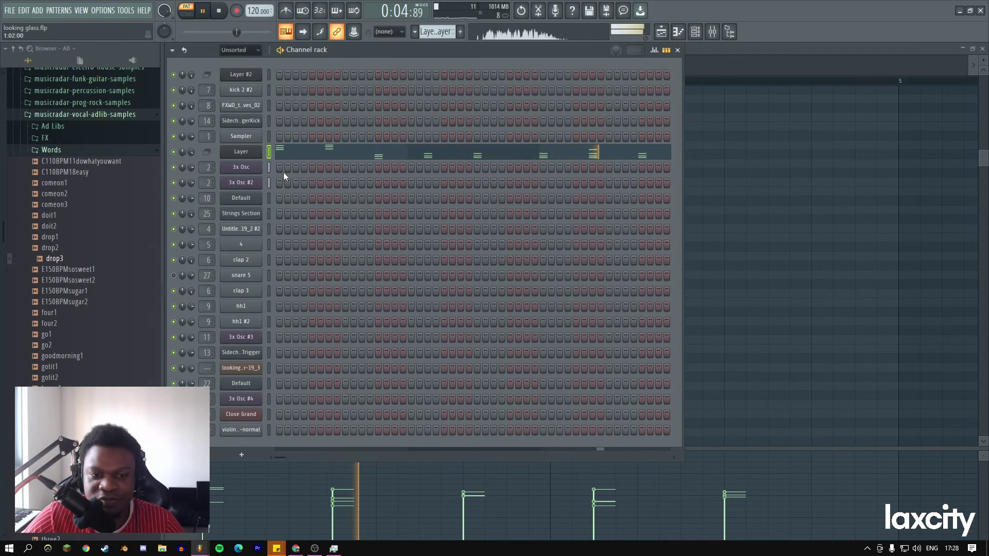
pyautogui.click(363, 150)
pyautogui.click(363, 149)
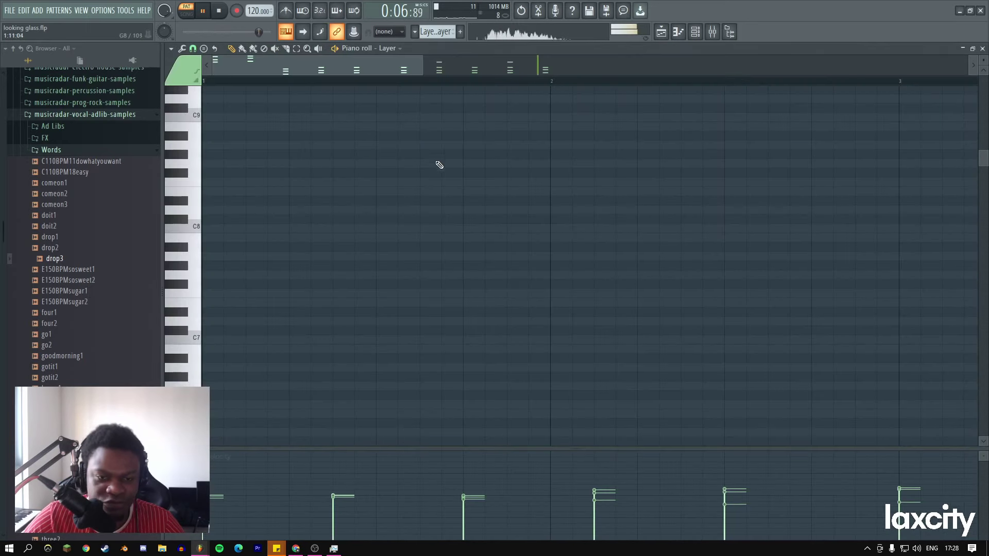
pyautogui.press('Escape')
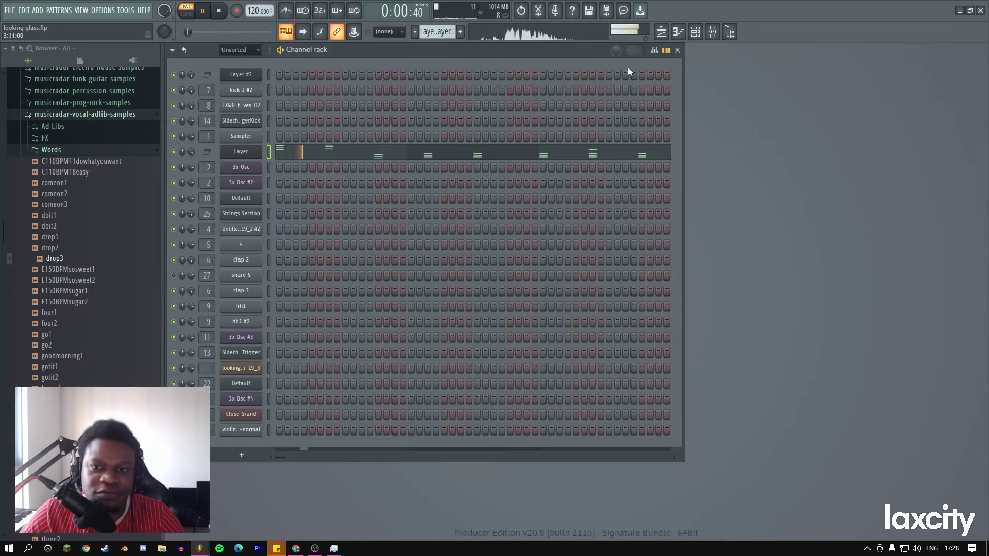
pyautogui.click(660, 32)
pyautogui.press('space')
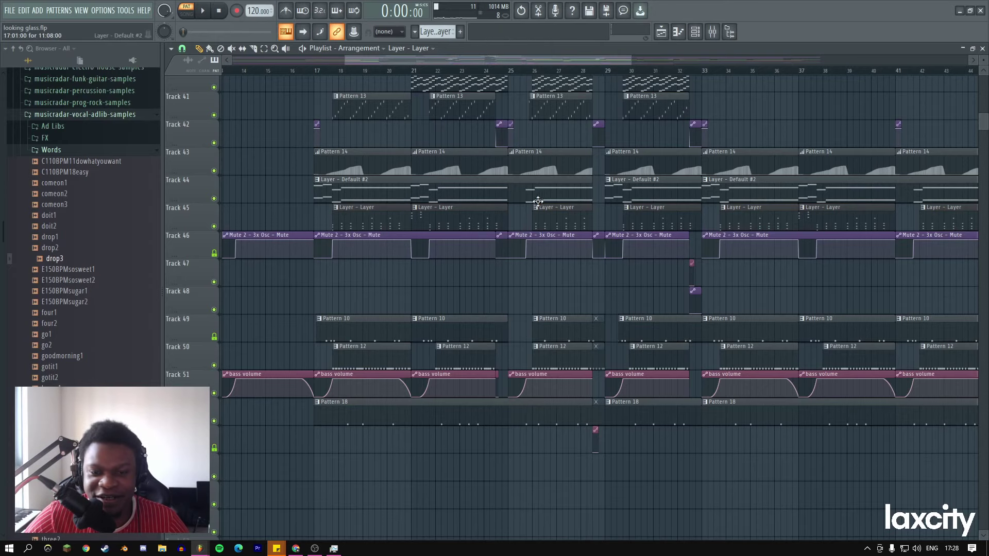
# Switch to Song mode and play the song from around bar 17.
pyautogui.scroll(4, 538, 200)
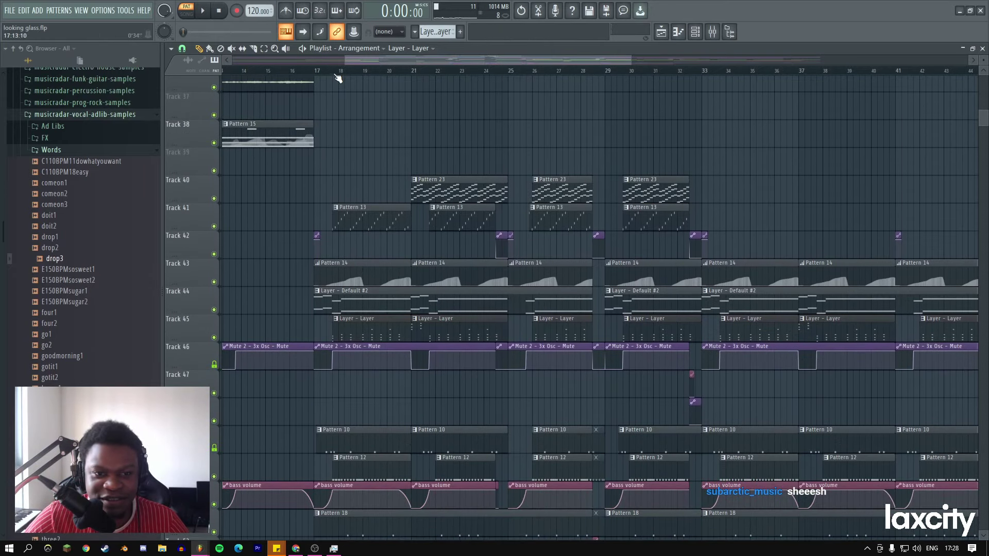
pyautogui.click(332, 72)
pyautogui.press('space')
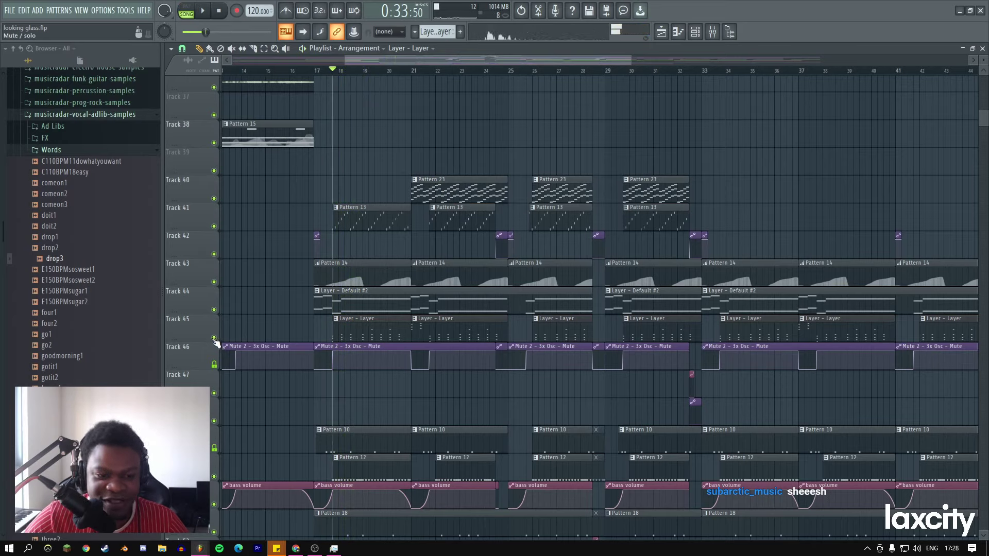
# Play with Track 45's Layer clips muted, then unmuted, and open the Layer pattern.
pyautogui.click(214, 338)
pyautogui.press('space')
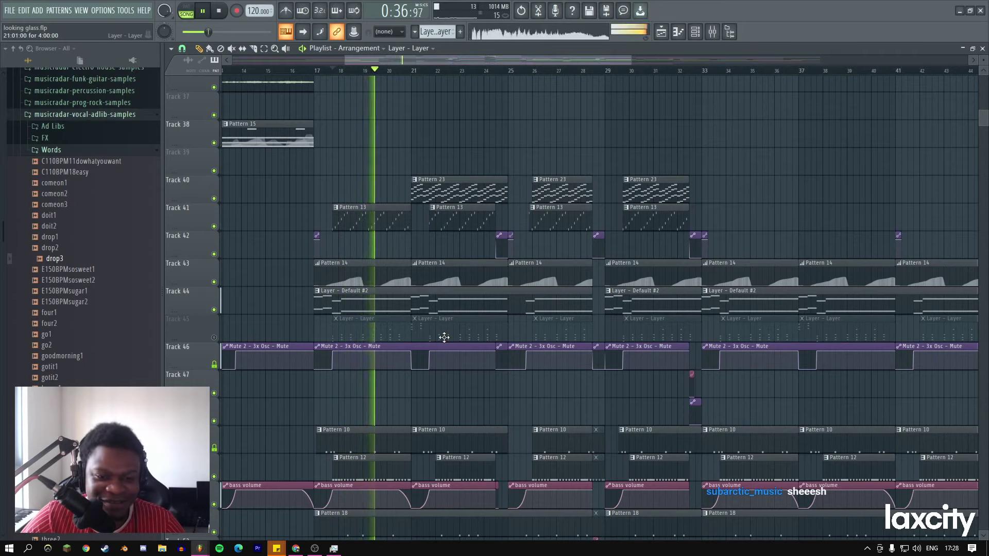
pyautogui.press('space')
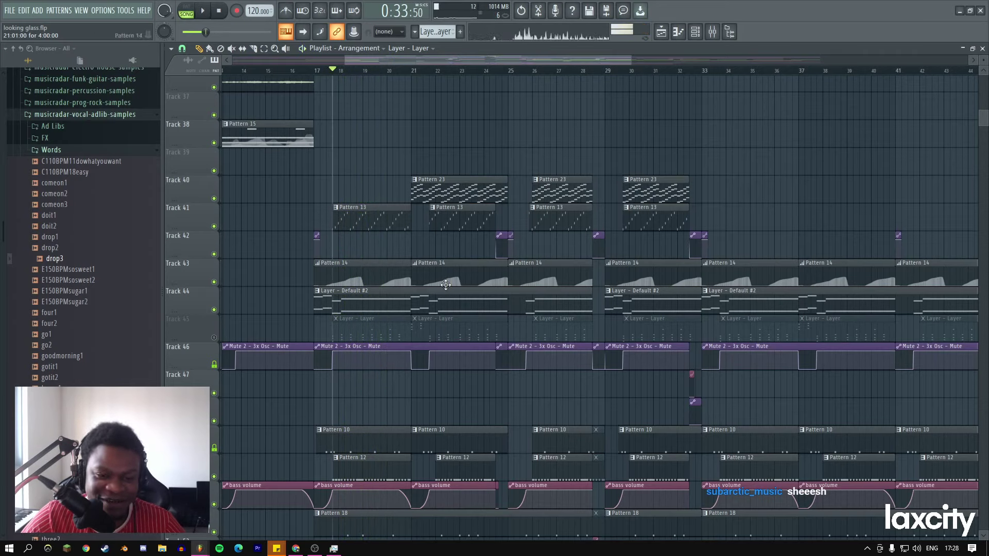
pyautogui.click(213, 338)
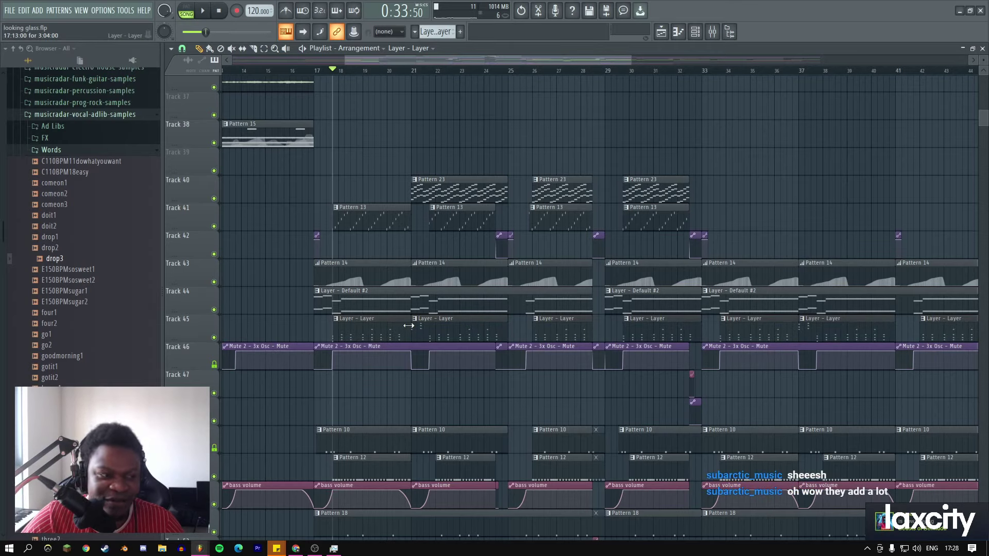
pyautogui.press('space')
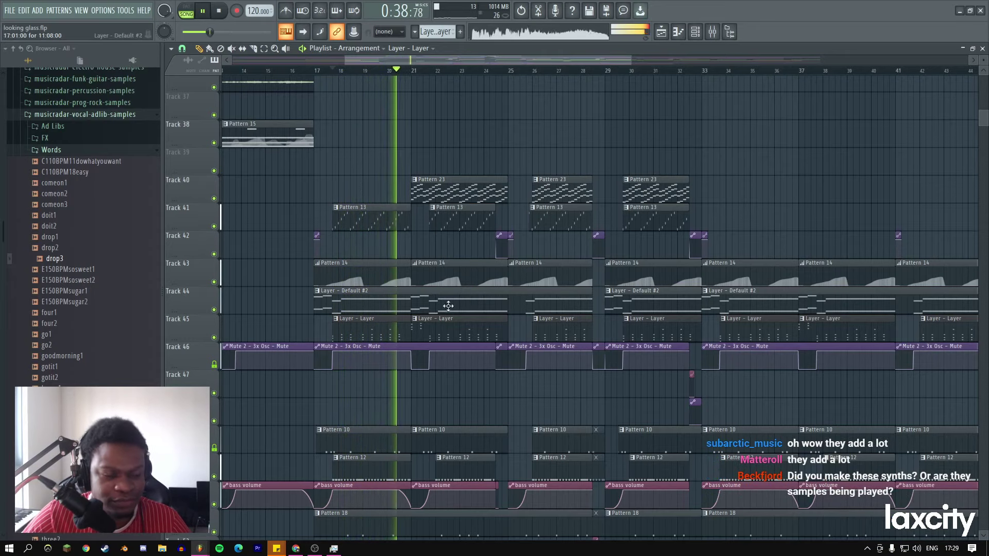
pyautogui.doubleClick(376, 330)
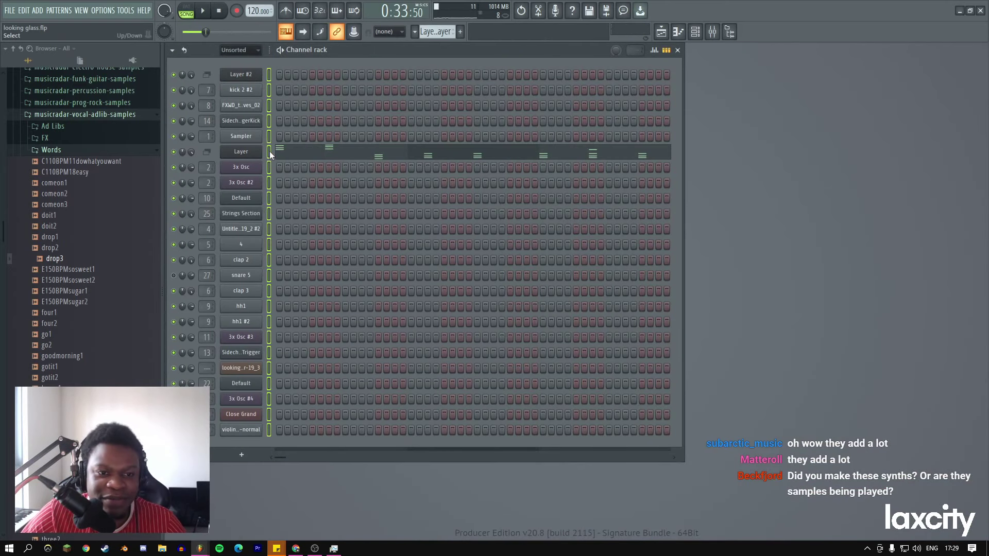
# Select the 3x Osc synth and audition it with test notes and chords.
pyautogui.click(257, 171)
pyautogui.press('v')
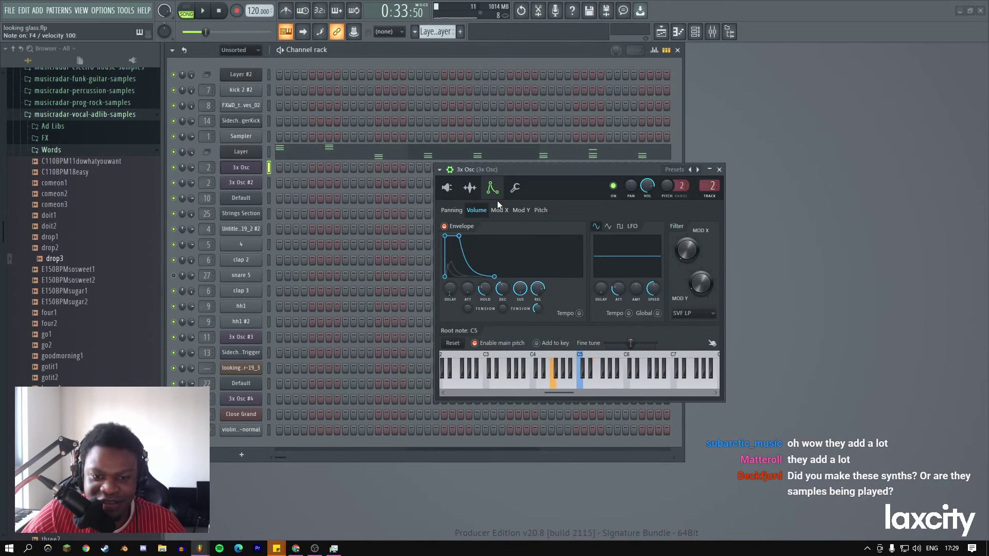
pyautogui.press('v')
pyautogui.press('r')
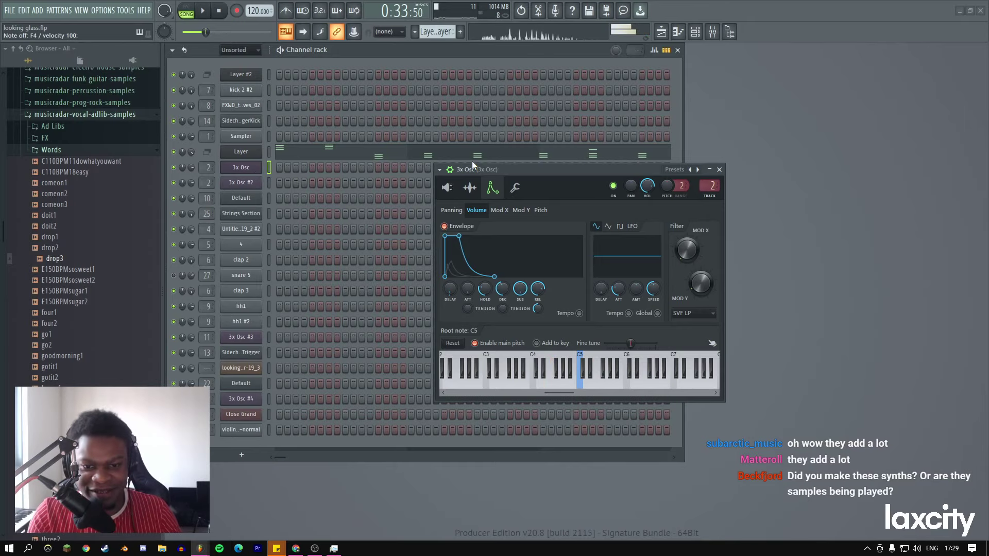
pyautogui.press('z')
pyautogui.press('c')
pyautogui.press('m')
pyautogui.press('m')
pyautogui.press('b')
pyautogui.press('v')
pyautogui.press('x')
# Open the Patcher on 3x Osc's mixer insert, enlarge it, and open Maximus.
pyautogui.doubleClick(713, 186)
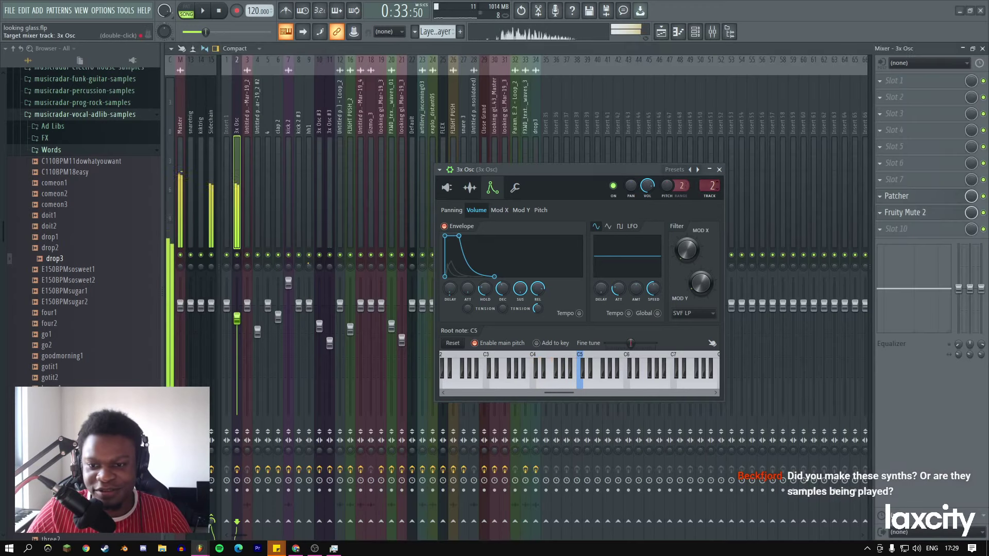
pyautogui.click(905, 200)
pyautogui.moveTo(693, 191); pyautogui.dragTo(940, 191)
pyautogui.moveTo(672, 123); pyautogui.dragTo(554, 84)
pyautogui.click(333, 215)
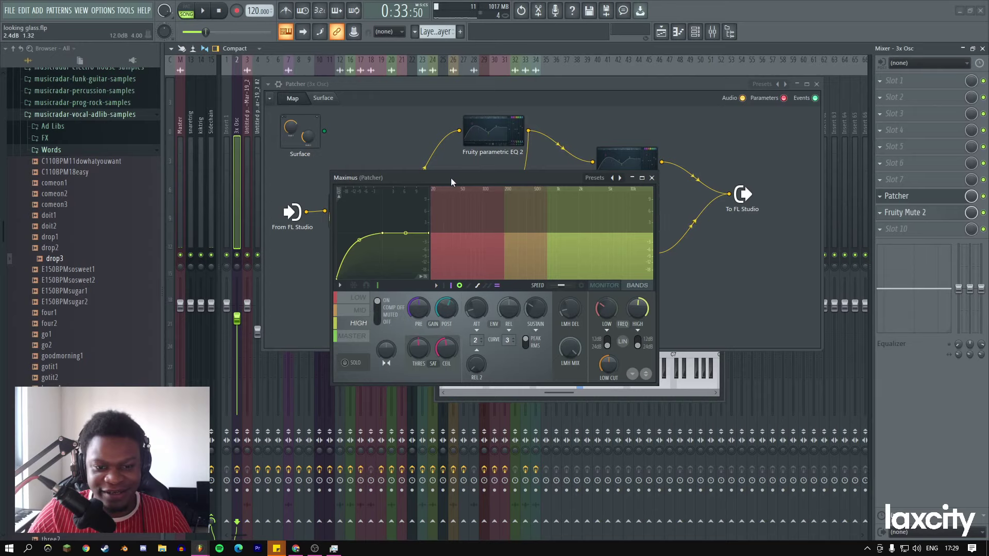
# Move the Maximus window aside and open the first parametric EQ's editor.
pyautogui.moveTo(451, 182); pyautogui.dragTo(360, 136)
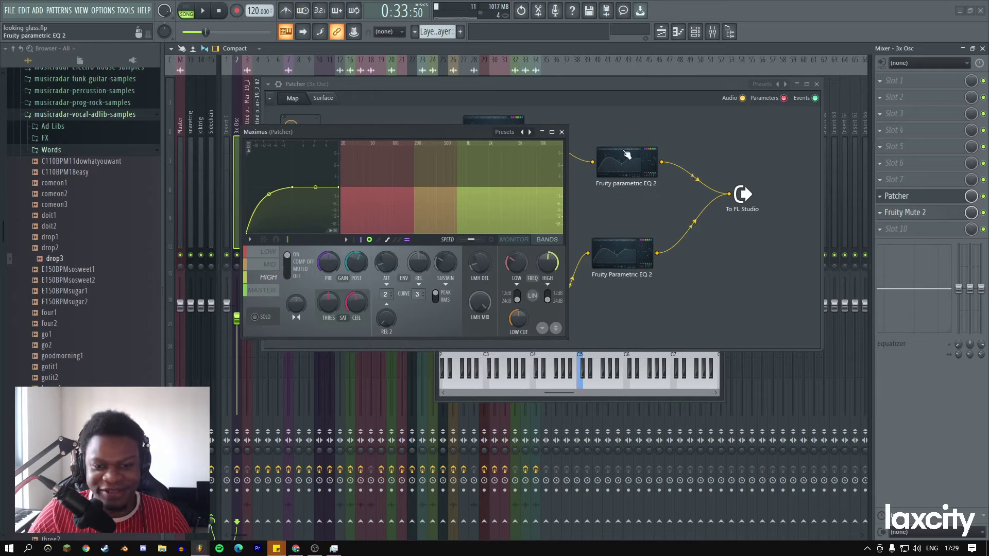
pyautogui.moveTo(447, 136); pyautogui.dragTo(278, 178)
pyautogui.doubleClick(499, 135)
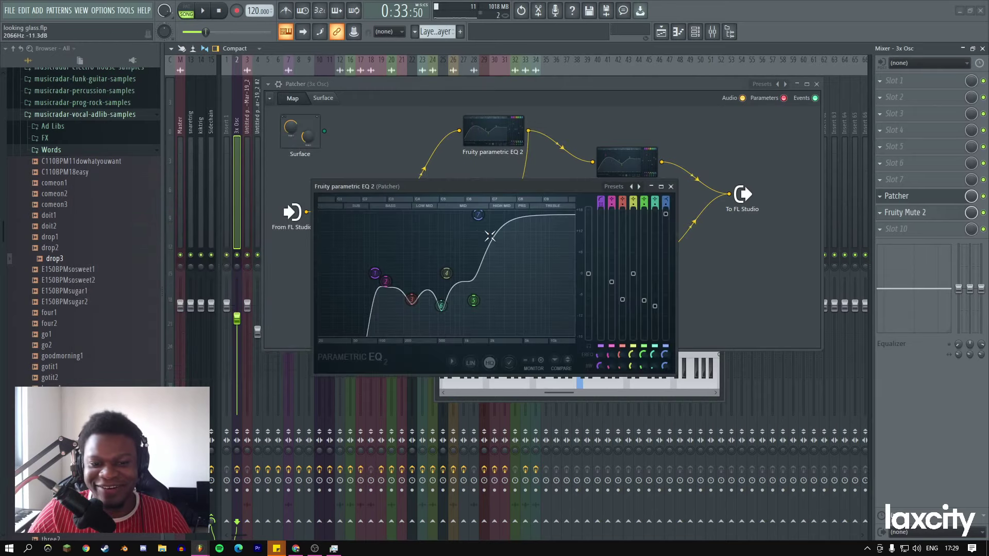
pyautogui.moveTo(500, 186); pyautogui.dragTo(308, 204)
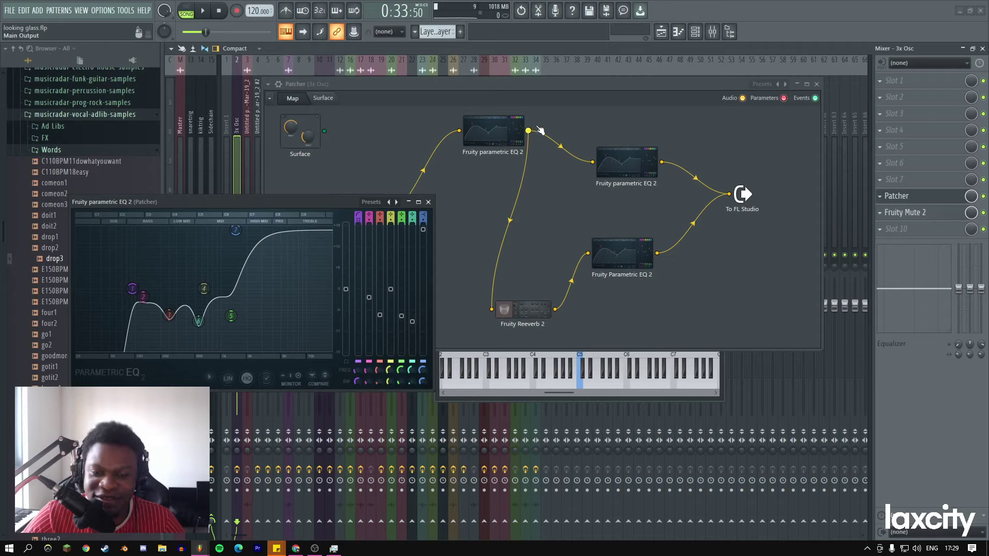
pyautogui.moveTo(490, 142); pyautogui.dragTo(466, 188)
# Play the patch while checking the reverb and EQ editors in the Patcher.
pyautogui.click(540, 309)
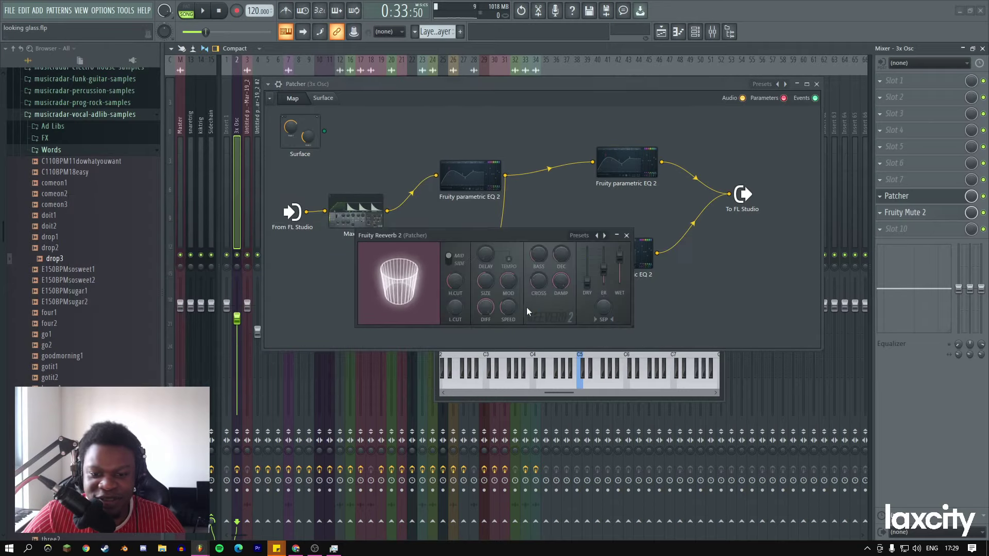
pyautogui.press('space')
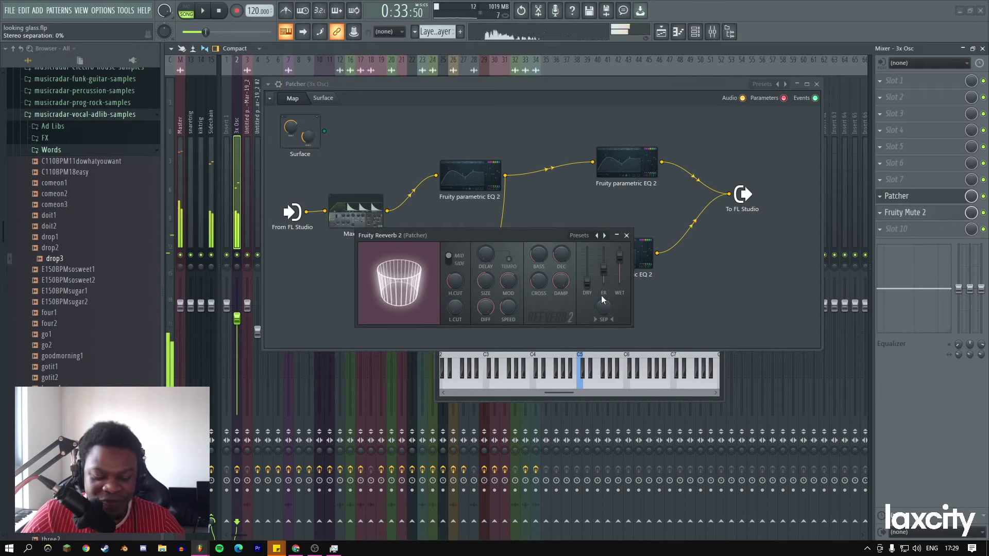
pyautogui.click(626, 235)
pyautogui.click(635, 260)
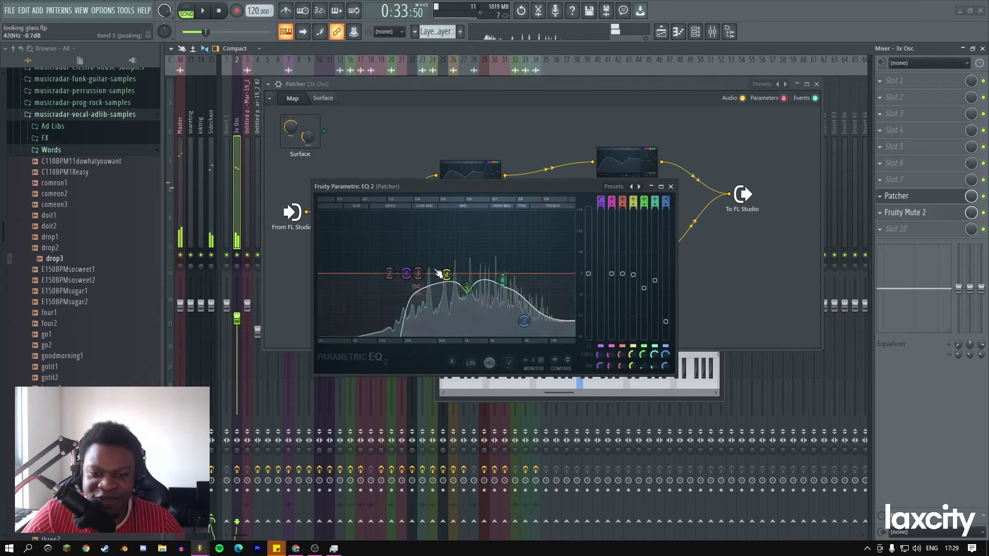
pyautogui.click(671, 186)
pyautogui.click(631, 167)
pyautogui.press('space')
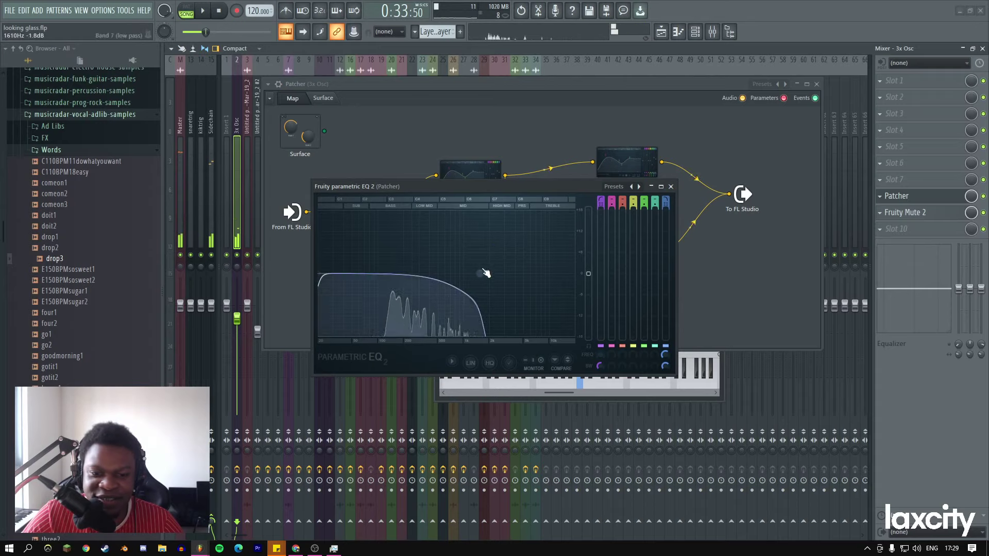
# Raise band 7's low-pass cutoff to about 17 kHz, then undo and lower it again.
pyautogui.moveTo(483, 274); pyautogui.dragTo(568, 274)
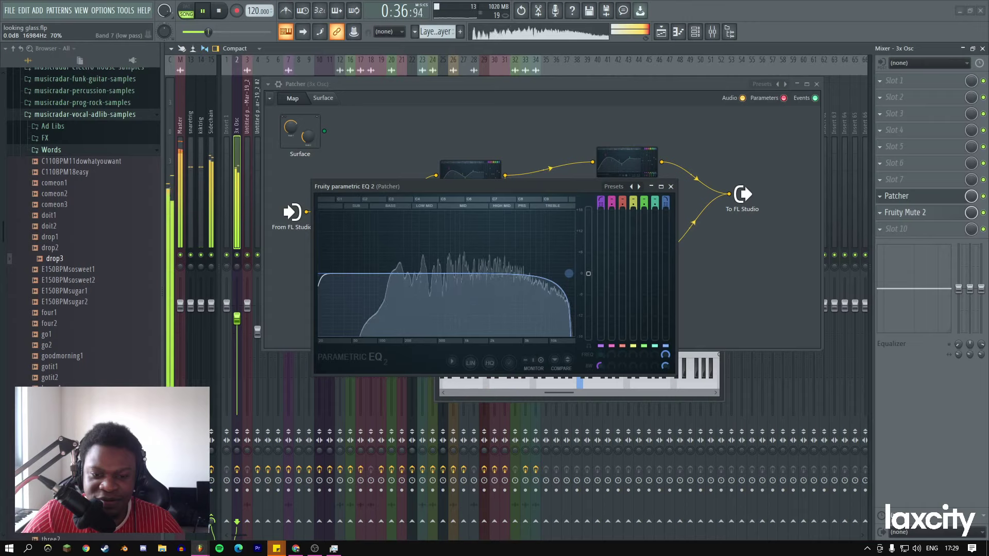
pyautogui.press('space')
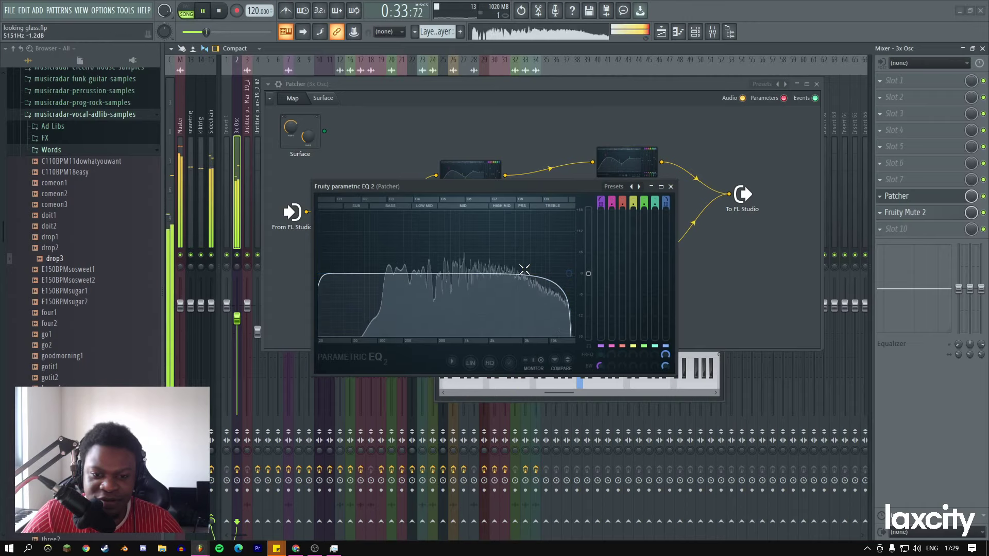
pyautogui.hotkey('ctrl', 'z')
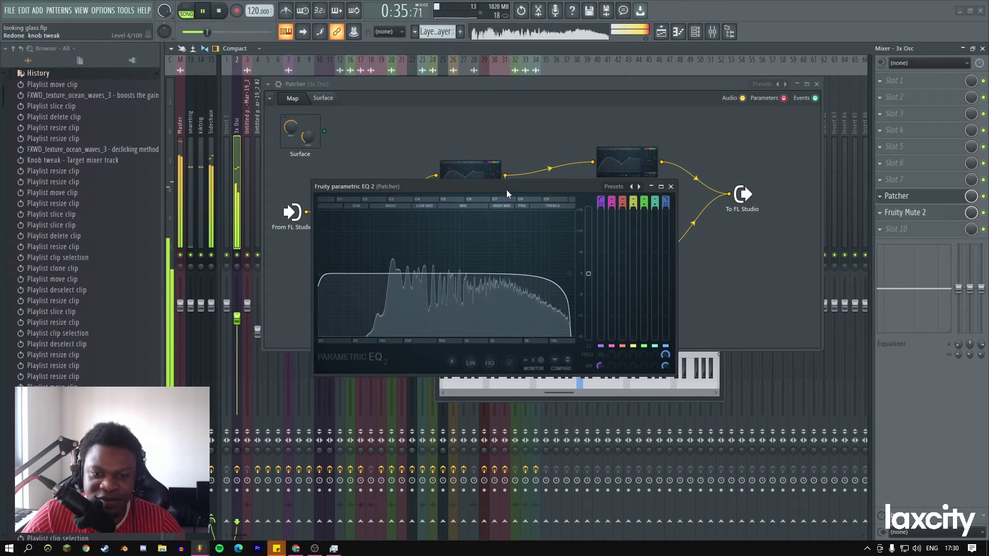
pyautogui.hotkey('ctrl', 'z')
pyautogui.moveTo(568, 273); pyautogui.dragTo(477, 274)
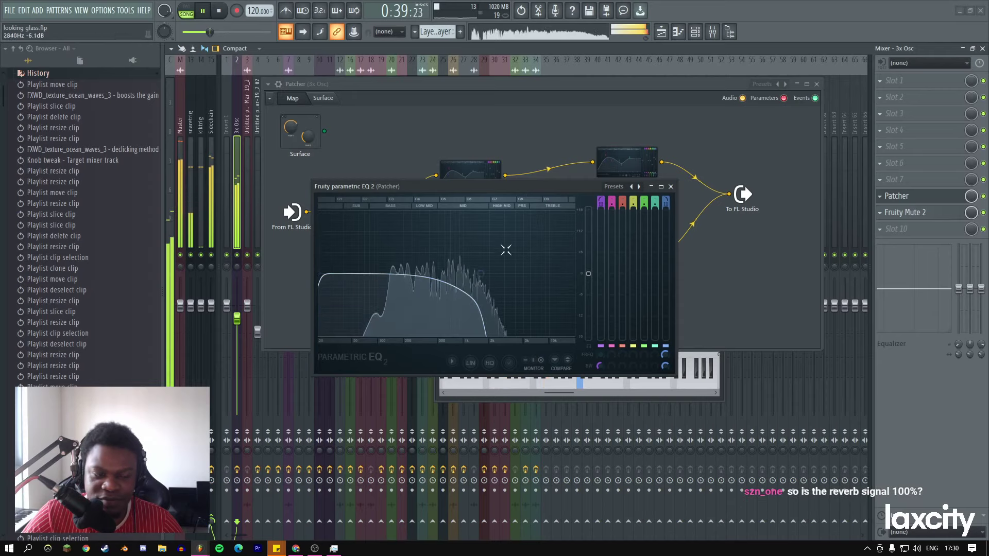
pyautogui.click(669, 187)
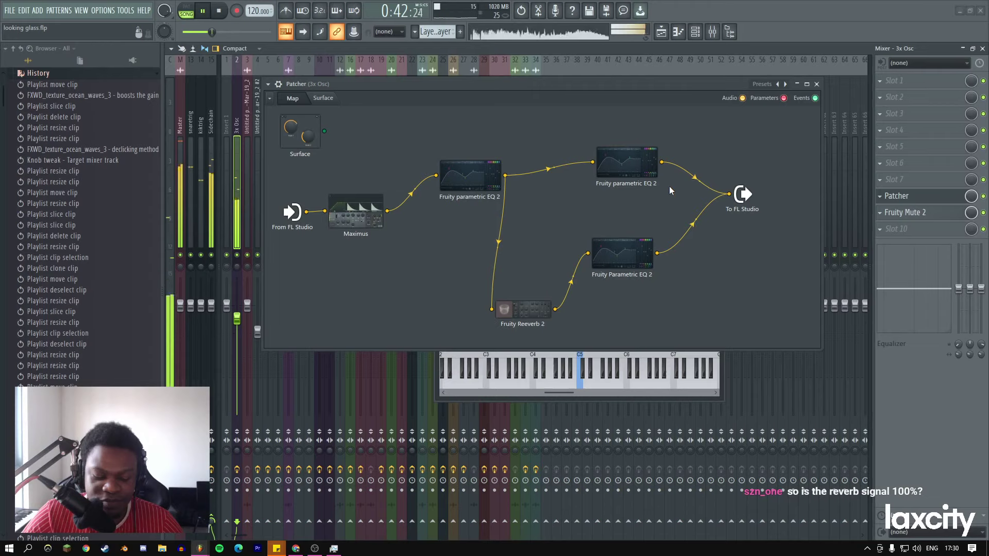
pyautogui.press('space')
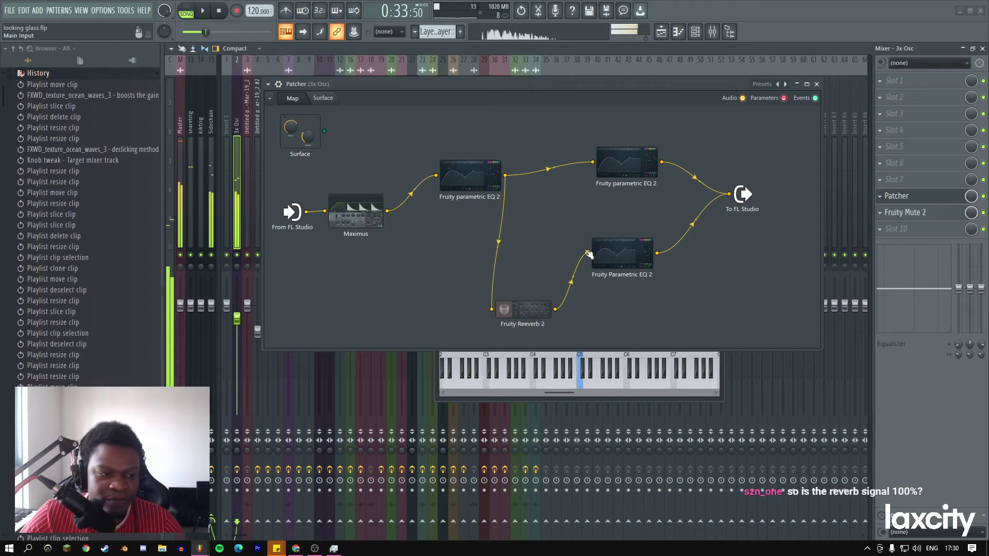
# Recheck the reverb and lower EQ settings, then close the Patcher.
pyautogui.click(519, 301)
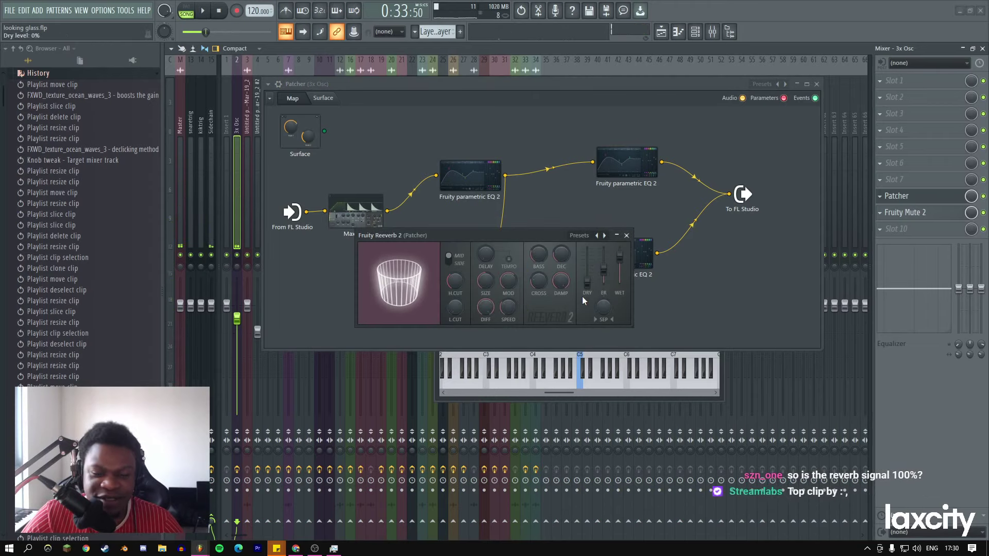
pyautogui.click(617, 236)
pyautogui.click(597, 265)
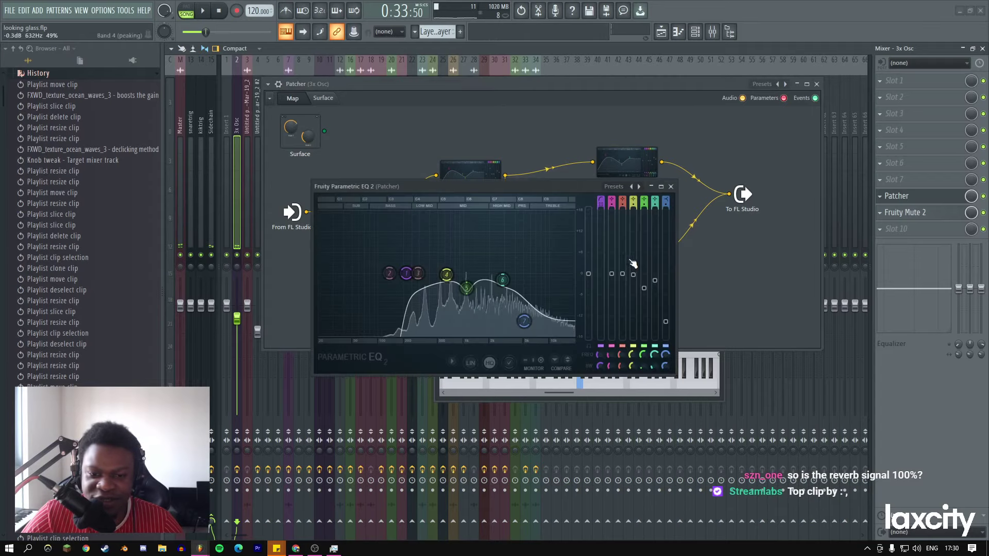
pyautogui.click(672, 186)
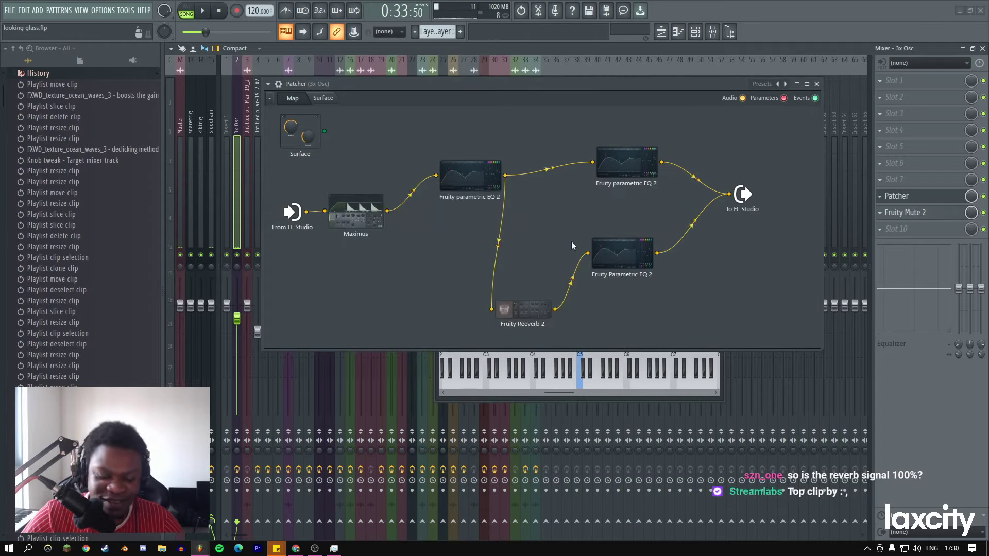
pyautogui.click(816, 84)
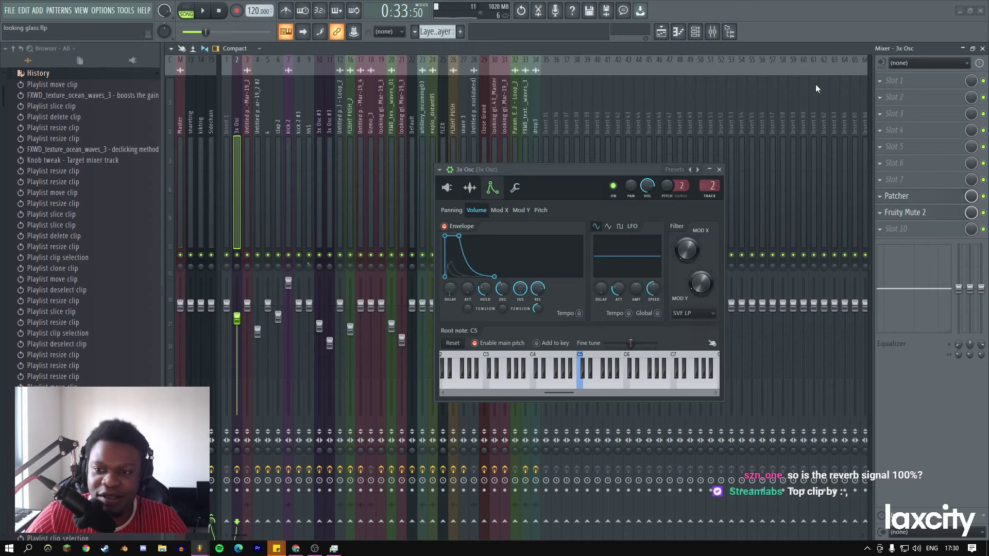
# Check Fruity Mute 2 and the 3x Osc #2 synth, then return to the Playlist.
pyautogui.click(719, 169)
pyautogui.click(904, 212)
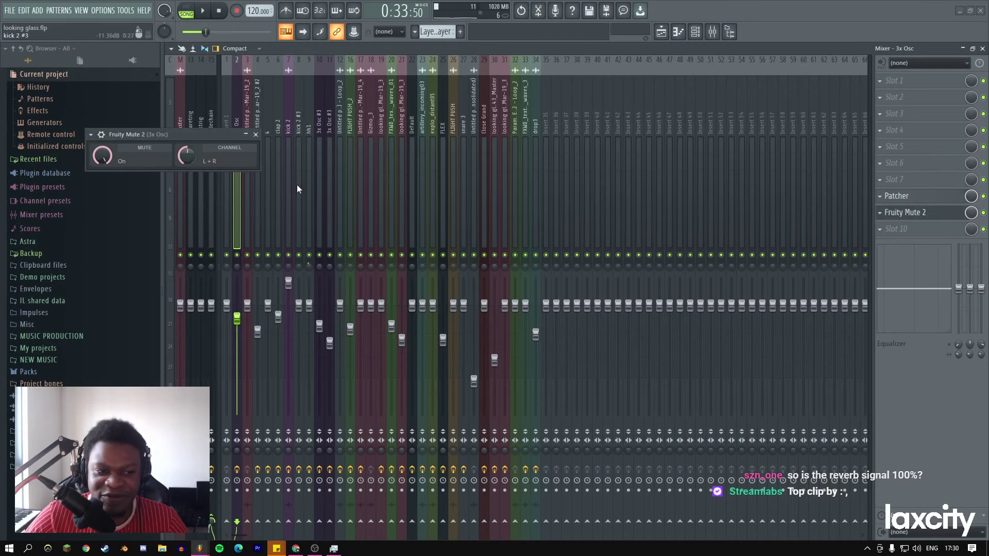
pyautogui.click(256, 135)
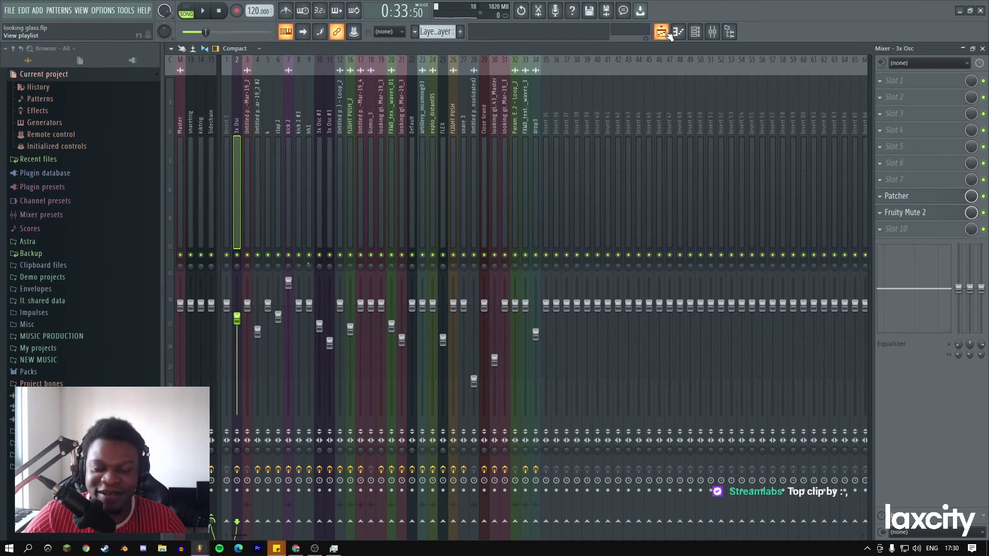
pyautogui.click(695, 33)
pyautogui.click(252, 183)
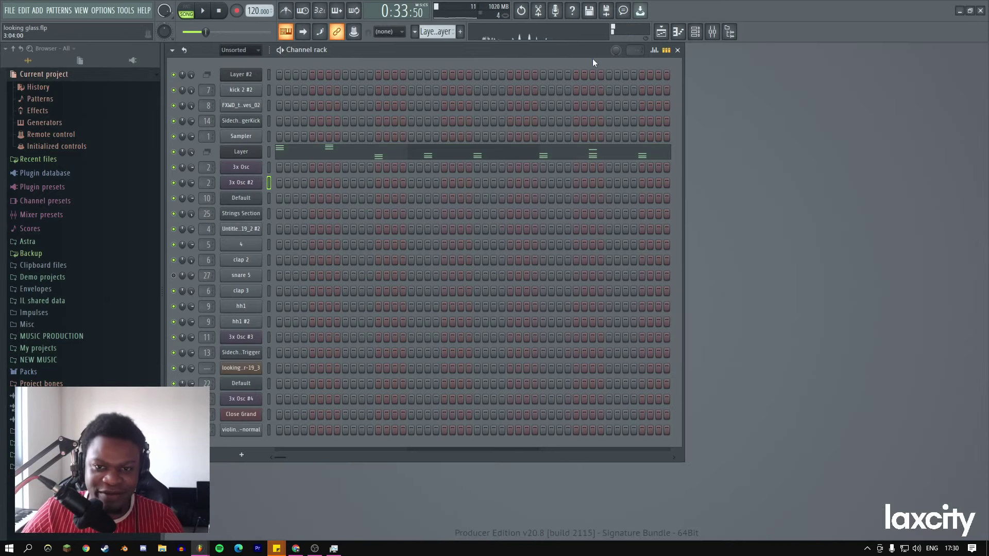
pyautogui.click(660, 32)
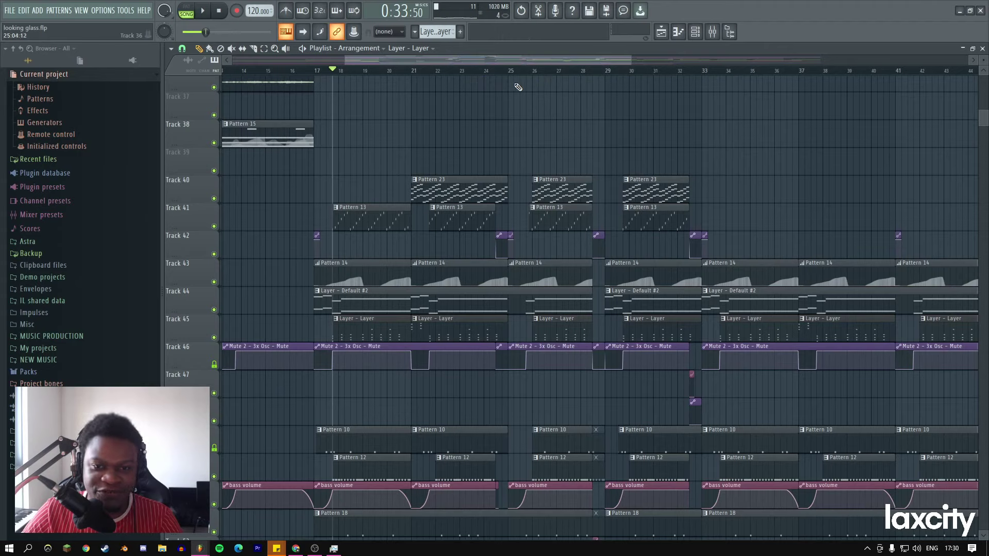
# Play the arrangement and zoom out to show more bars.
pyautogui.press('space')
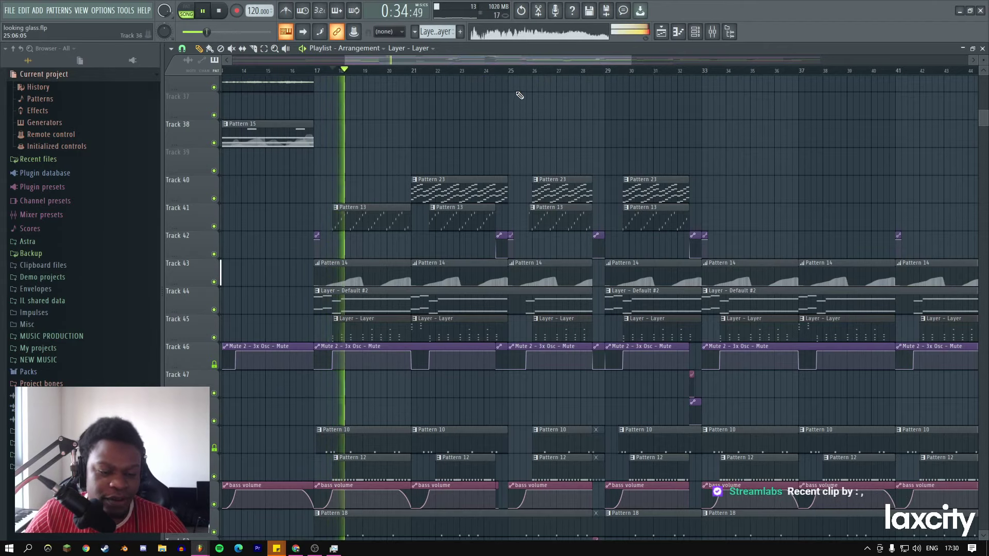
pyautogui.moveTo(637, 63); pyautogui.dragTo(452, 62)
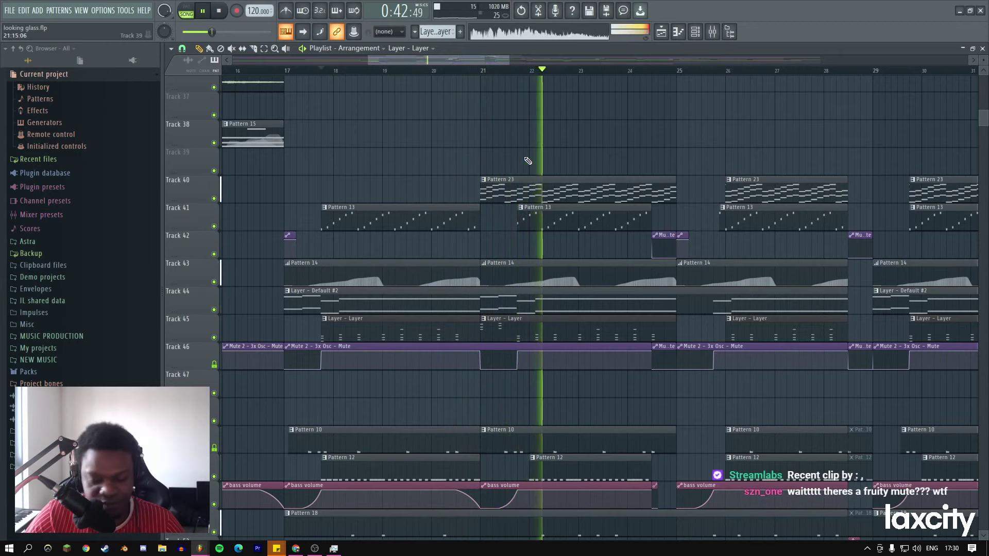
pyautogui.scroll(4, 528, 161)
pyautogui.scroll(12, 528, 161)
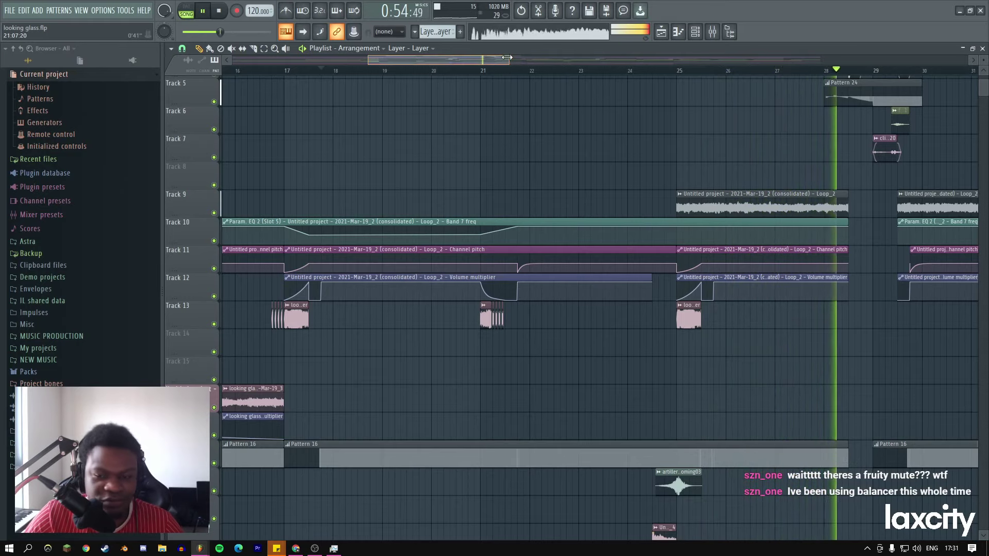
pyautogui.moveTo(507, 57); pyautogui.dragTo(569, 58)
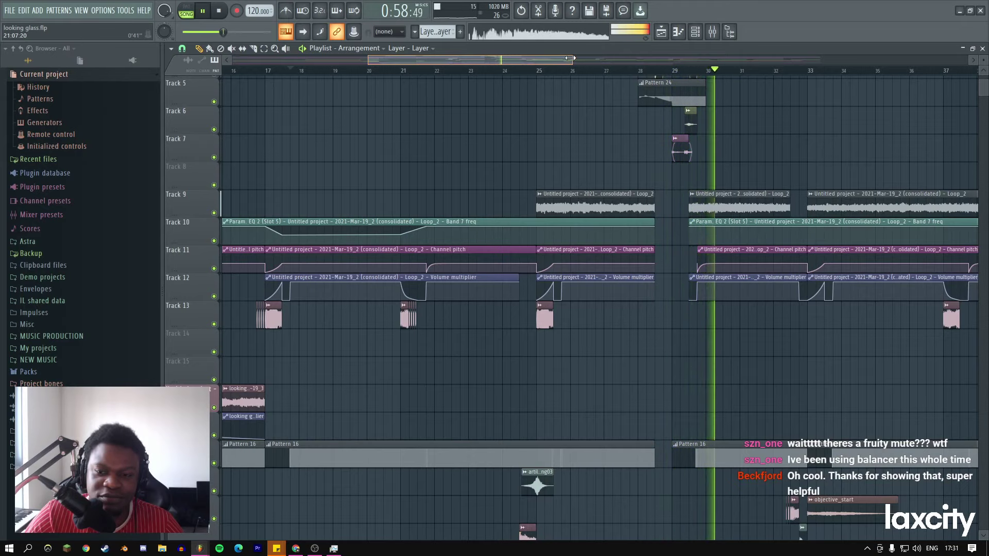
pyautogui.moveTo(546, 60); pyautogui.dragTo(584, 61)
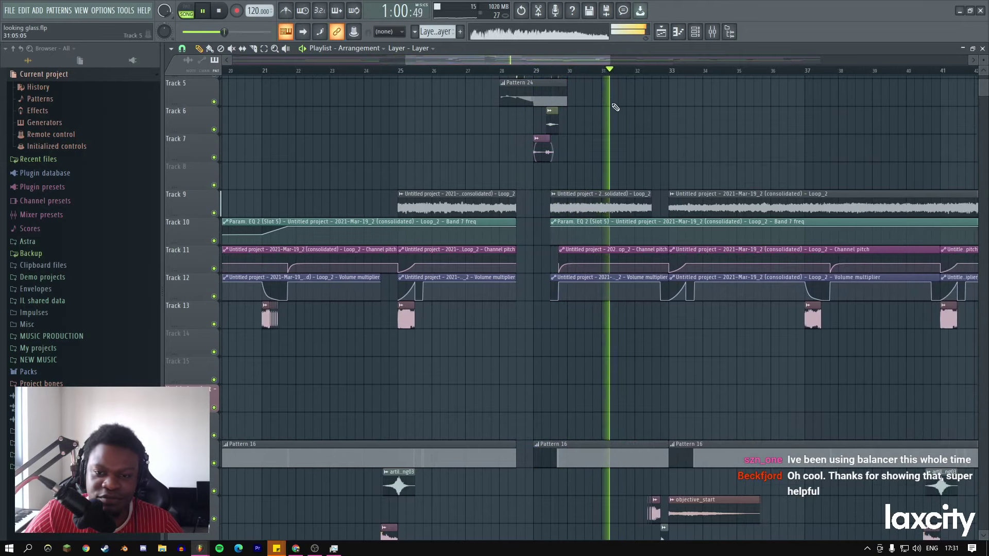
pyautogui.scroll(3, 611, 103)
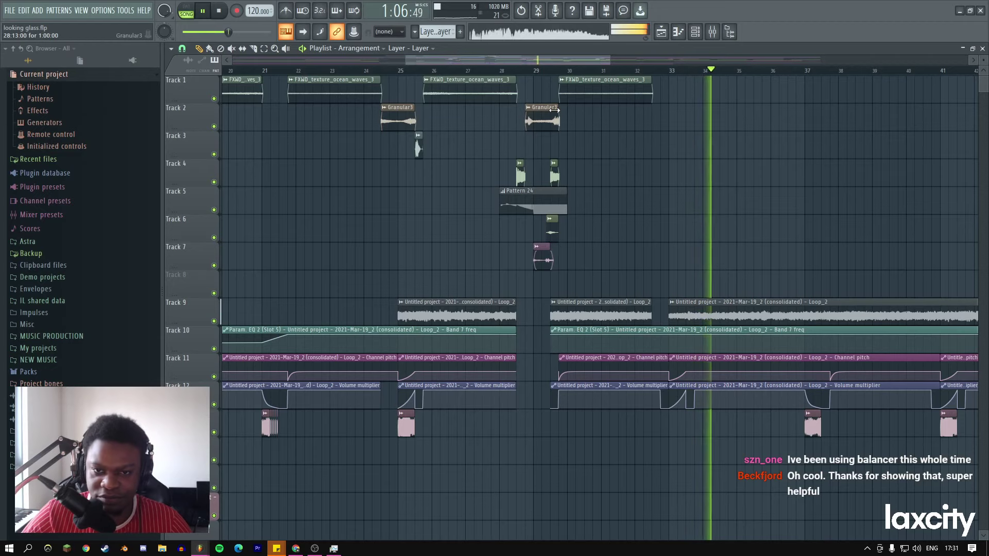
pyautogui.scroll(2, 461, 66)
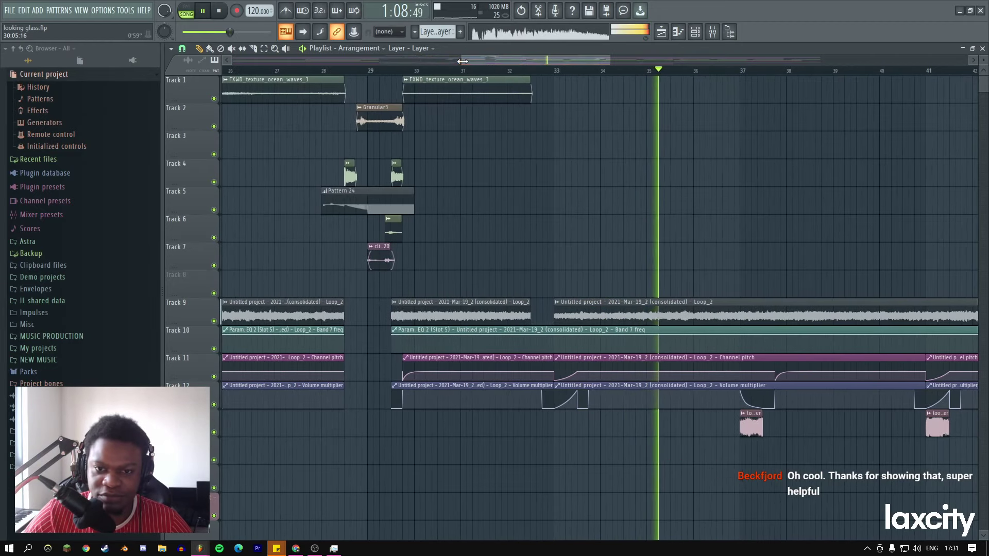
# Restart from around bar 32 and delete the small clips on Tracks 20 and 21.
pyautogui.click(508, 70)
pyautogui.scroll(-6, 592, 178)
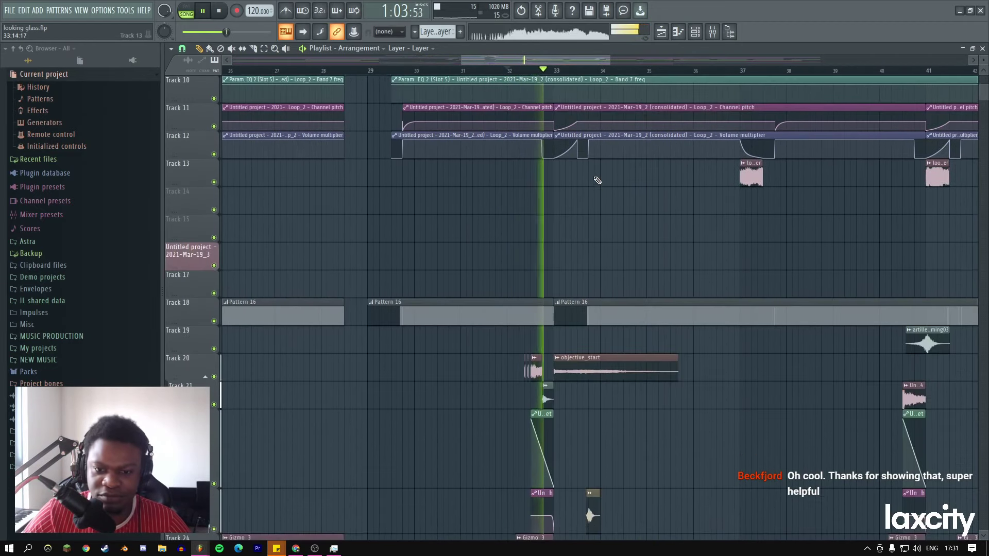
pyautogui.rightClick(528, 150)
pyautogui.rightClick(546, 174)
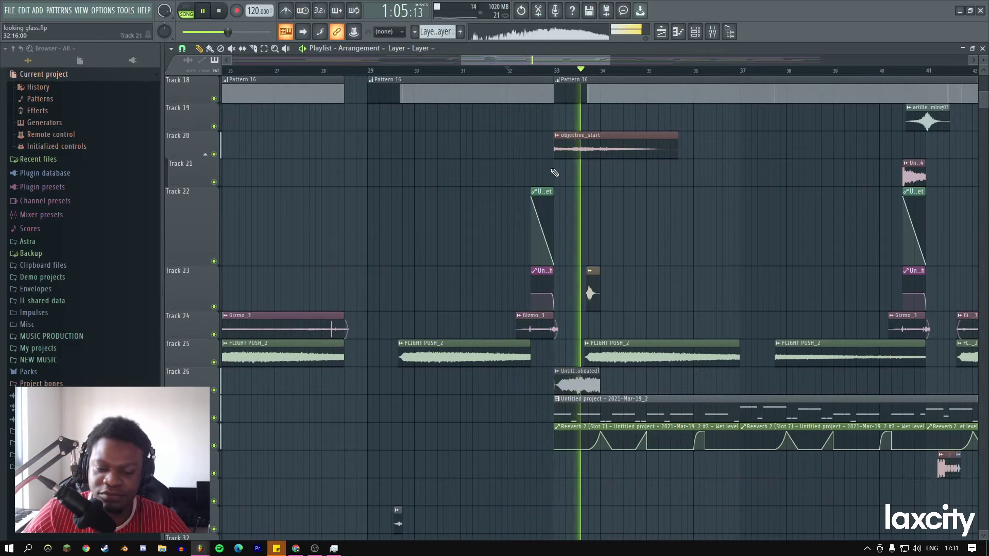
pyautogui.scroll(-2, 573, 181)
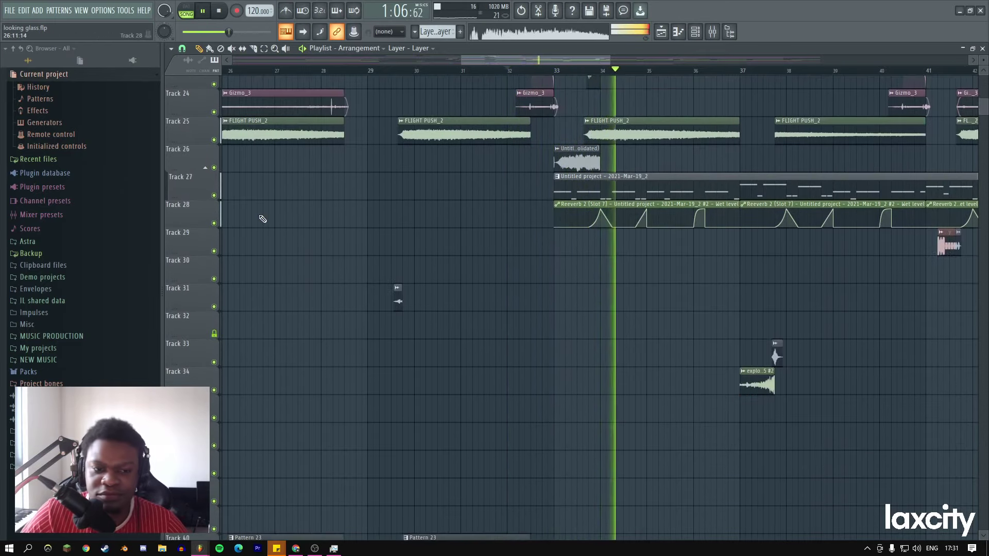
# Solo Track 27 with Track 28 re-enabled, stop playback, and show the Mixer.
pyautogui.rightClick(215, 196)
pyautogui.click(215, 223)
pyautogui.press('space')
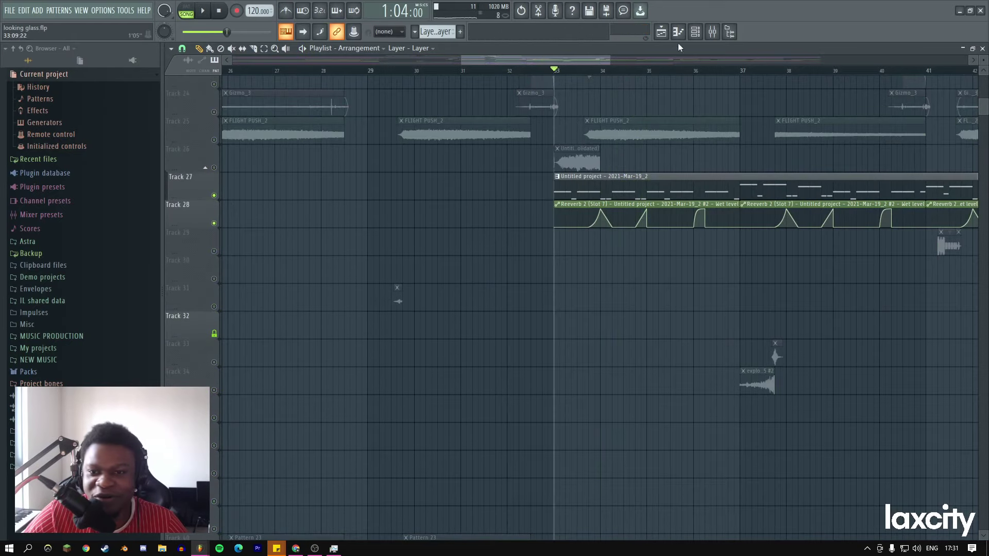
pyautogui.click(714, 33)
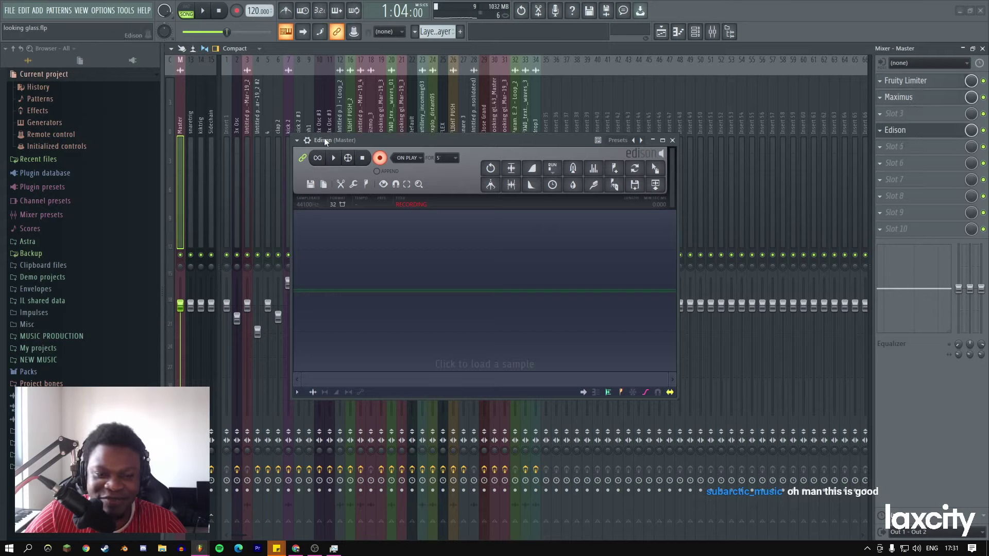
# Record the master into Edison, delete the tail, add reverb, and reverse the whole sample.
pyautogui.click(203, 11)
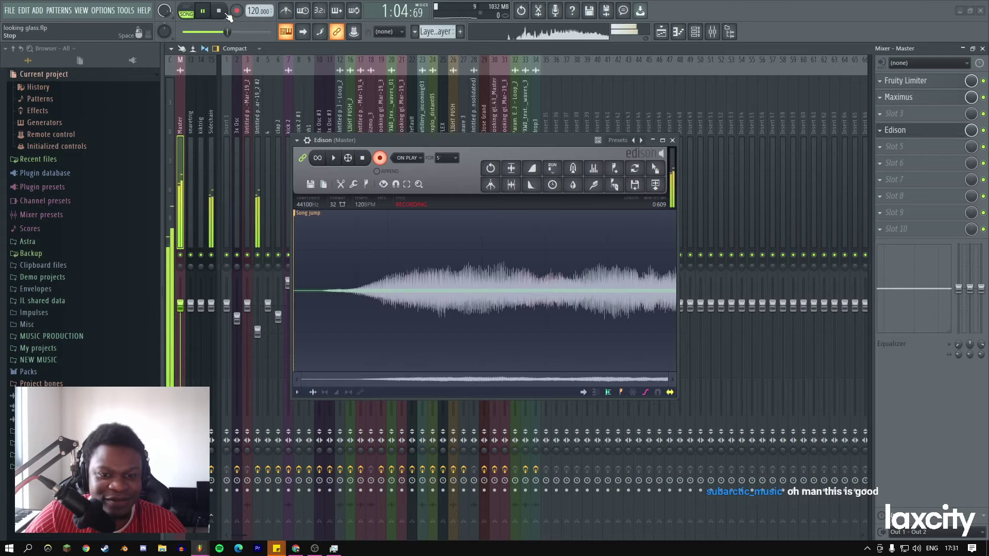
pyautogui.click(219, 11)
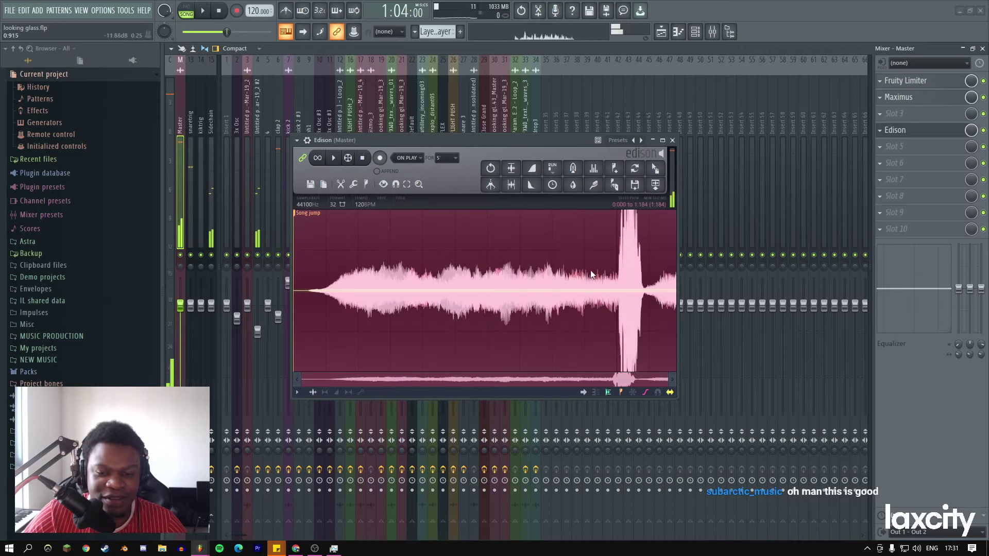
pyautogui.press('Delete')
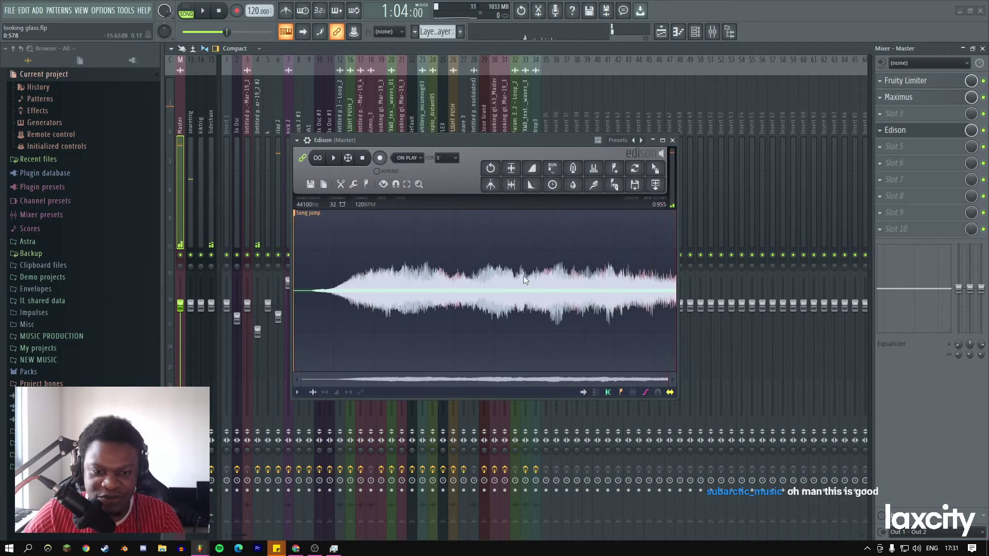
pyautogui.hotkey('ctrl', 'r')
pyautogui.press('Return')
pyautogui.doubleClick(506, 251)
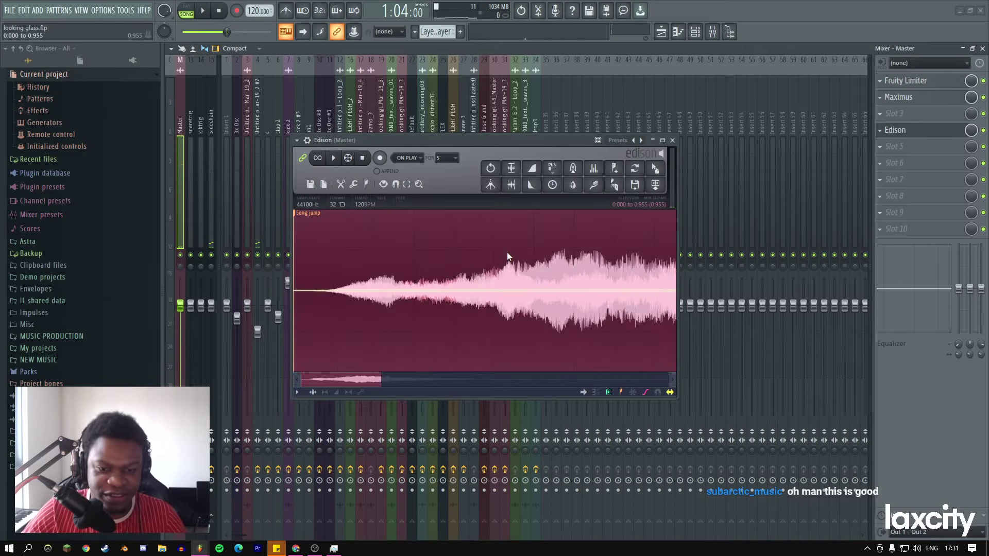
pyautogui.scroll(-7, 429, 293)
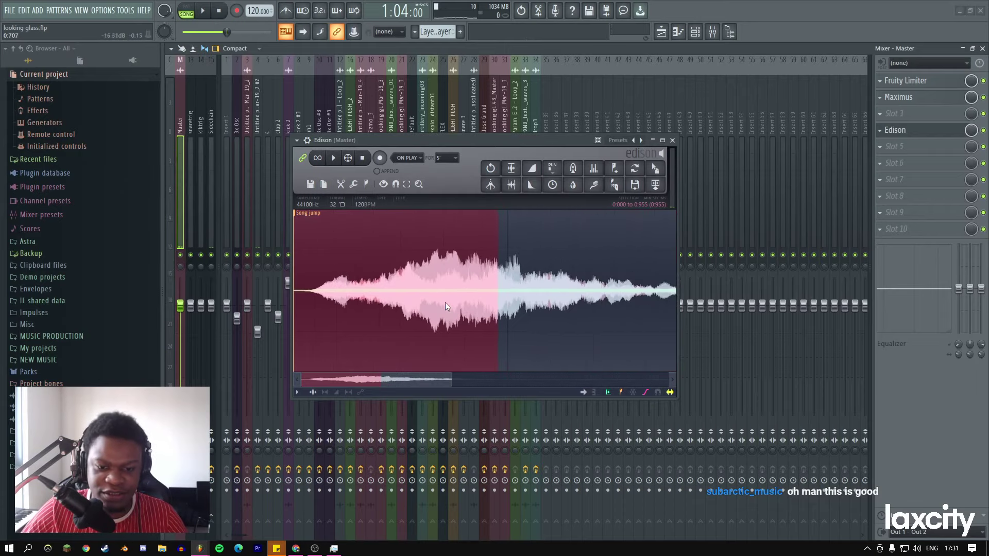
pyautogui.hotkey('ctrl', 'a')
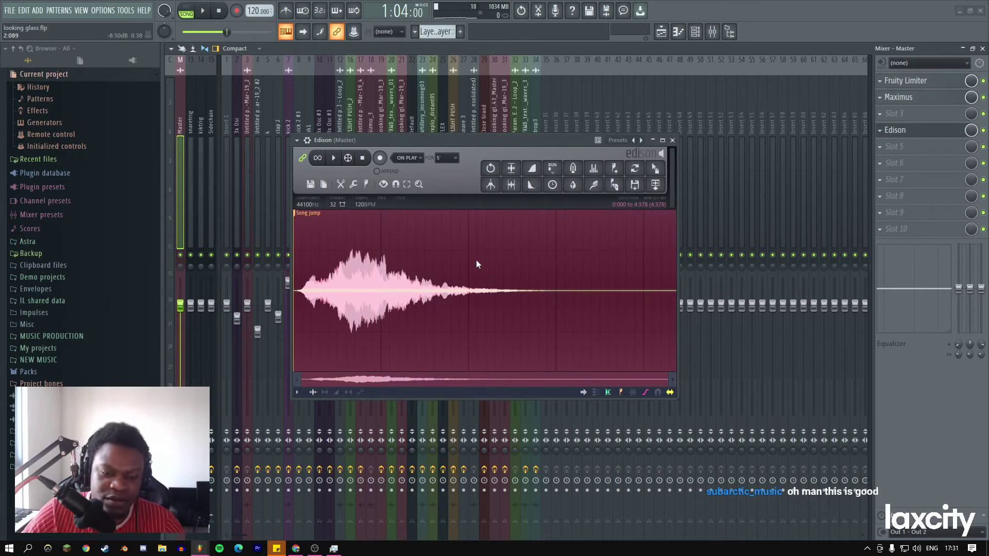
pyautogui.hotkey('ctrl', 'r')
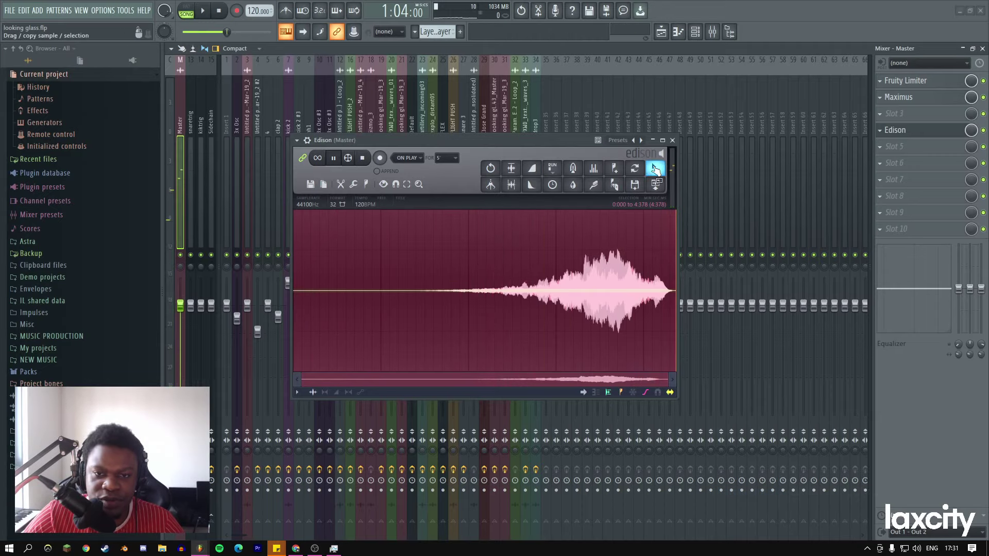
# Drag the reversed sample into the playlist near bar 32 and insert an empty Track 28.
pyautogui.moveTo(654, 168); pyautogui.dragTo(657, 34)
pyautogui.moveTo(545, 258); pyautogui.dragTo(546, 230)
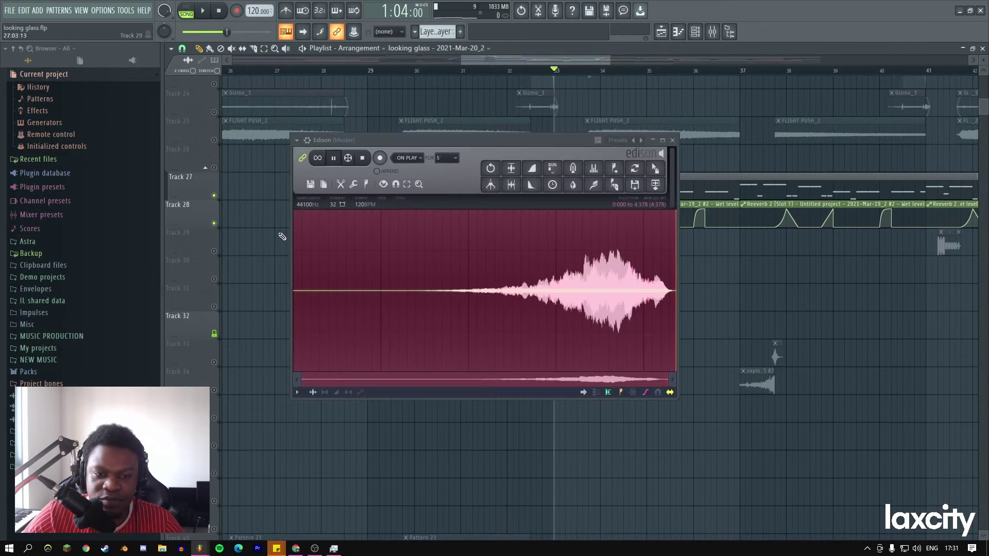
pyautogui.rightClick(201, 208)
pyautogui.click(223, 389)
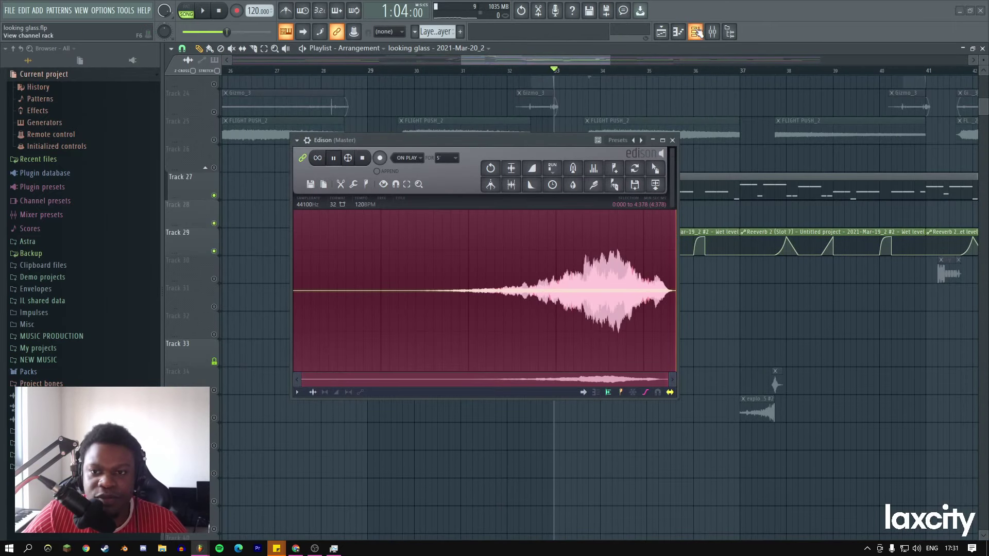
# Remove Edison from the master chain and move the looking glass clip onto Track 28.
pyautogui.click(712, 32)
pyautogui.click(874, 129)
pyautogui.click(921, 149)
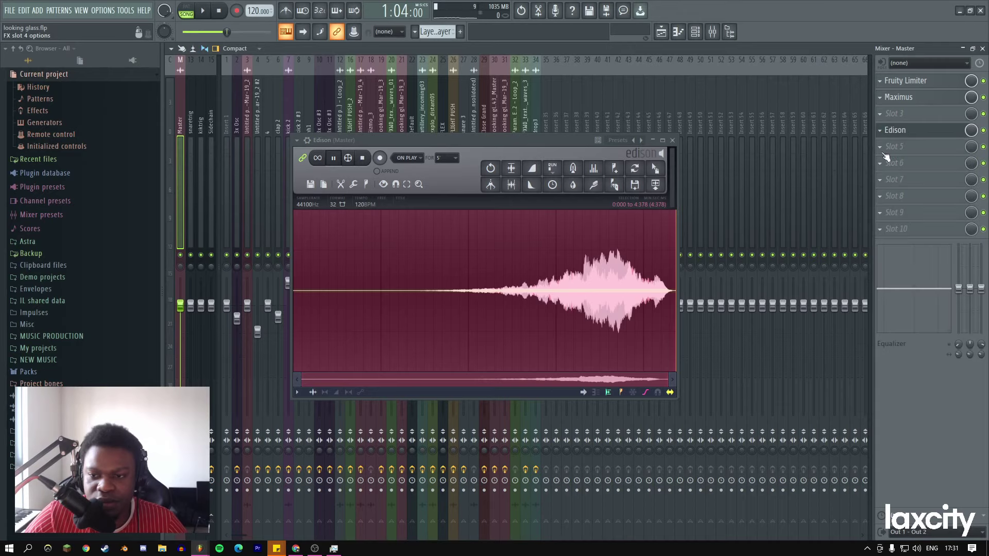
pyautogui.click(661, 32)
pyautogui.moveTo(609, 265); pyautogui.dragTo(565, 197)
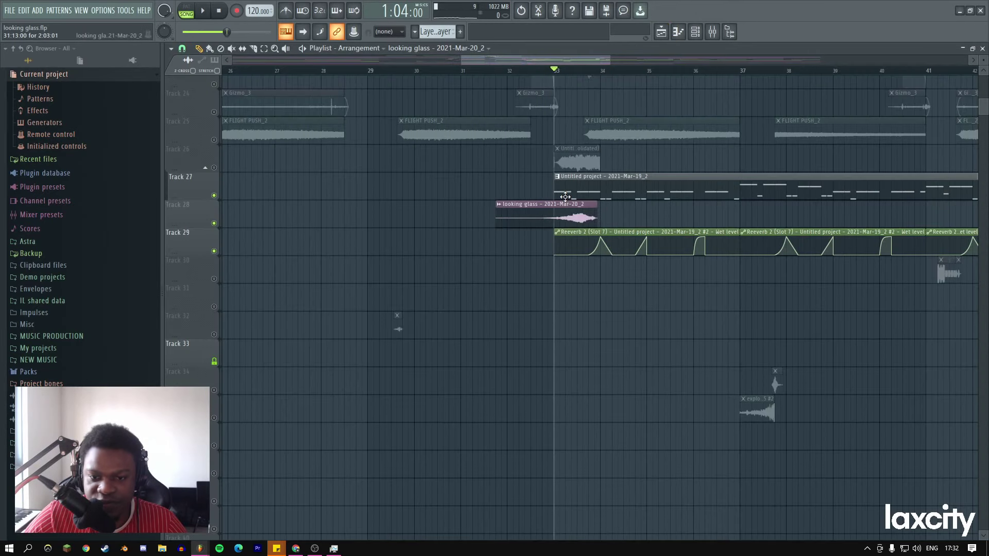
# Unsolo all tracks, play from bar 32, and slice the looking glass clip at bar 33.
pyautogui.rightClick(214, 223)
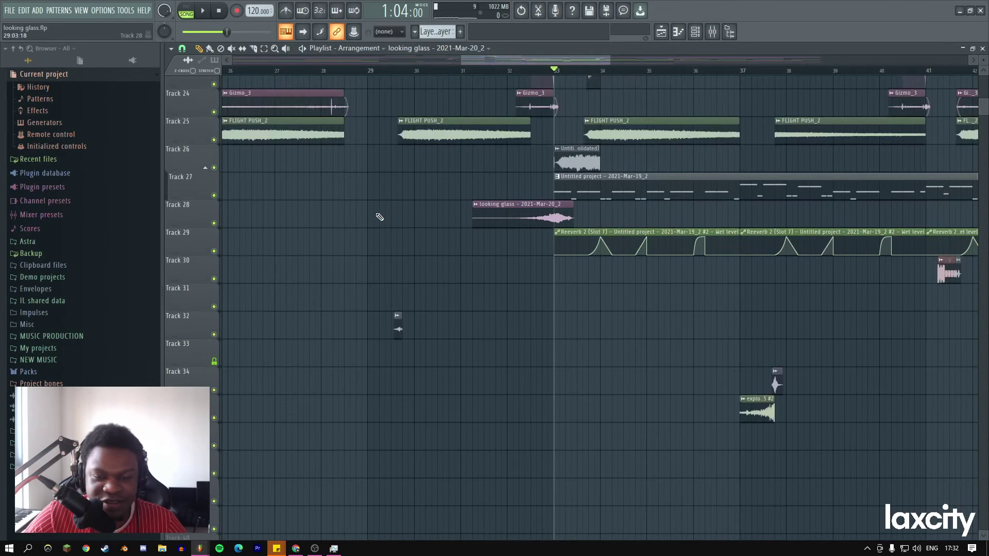
pyautogui.click(508, 70)
pyautogui.press('space')
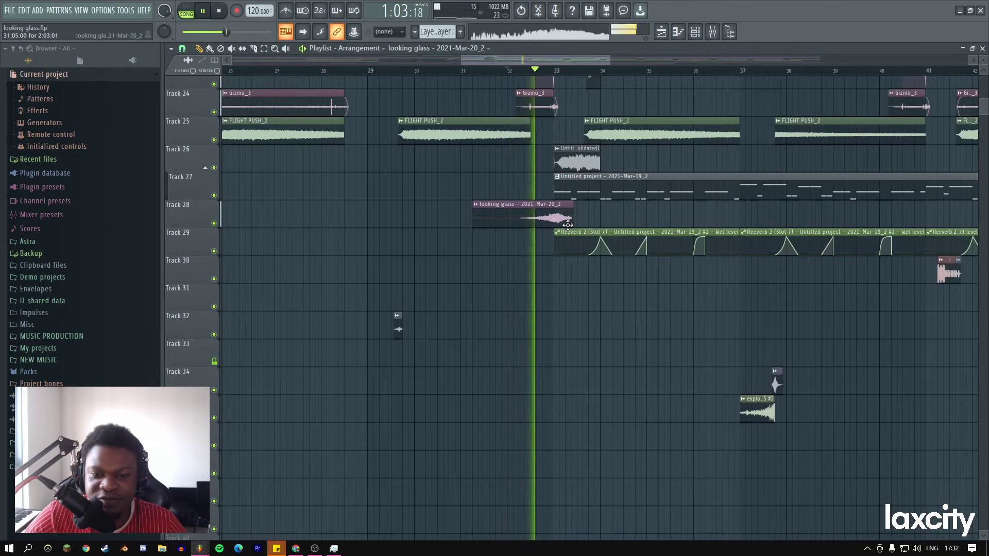
pyautogui.rightClick(576, 211)
pyautogui.click(594, 315)
pyautogui.moveTo(557, 227); pyautogui.dragTo(558, 216)
pyautogui.rightClick(582, 215)
pyautogui.click(596, 228)
# Open the clip's sample settings and trim it to start near bar 32.5, ending at bar 33.
pyautogui.press('space')
pyautogui.press('space')
pyautogui.doubleClick(542, 217)
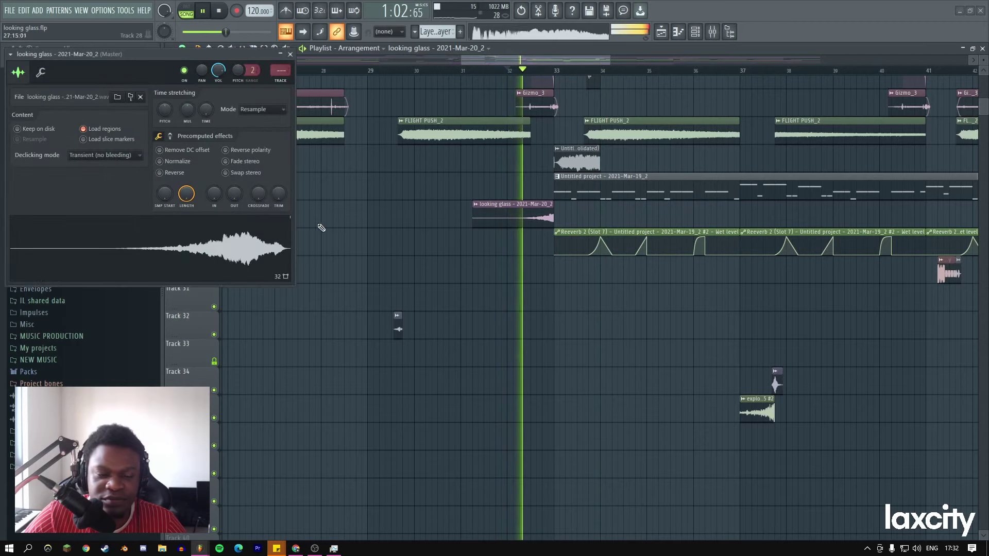
pyautogui.press('space')
pyautogui.moveTo(552, 218)
pyautogui.mouseDown()
pyautogui.moveTo(535, 217)
pyautogui.moveTo(545, 215)
pyautogui.mouseUp()
pyautogui.press('space')
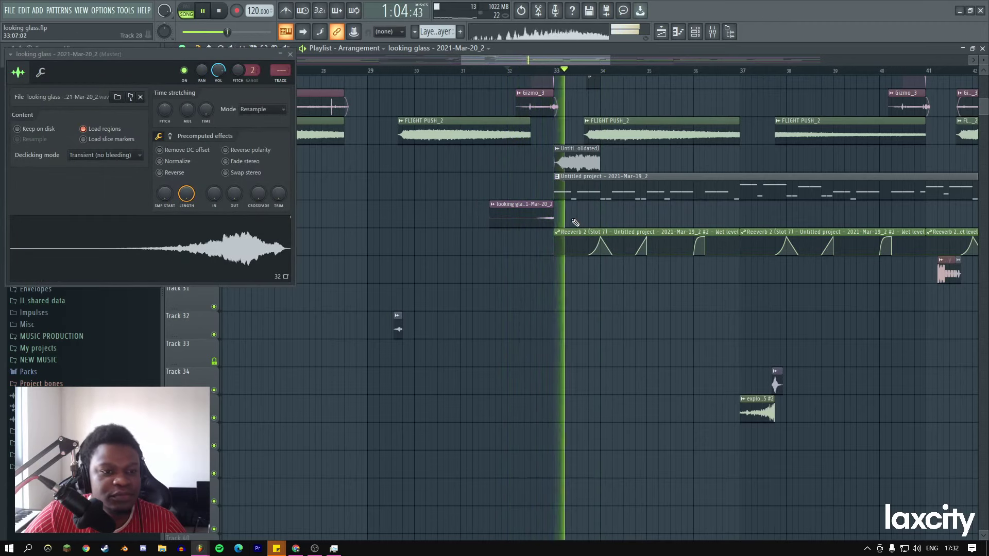
pyautogui.scroll(4, 381, 163)
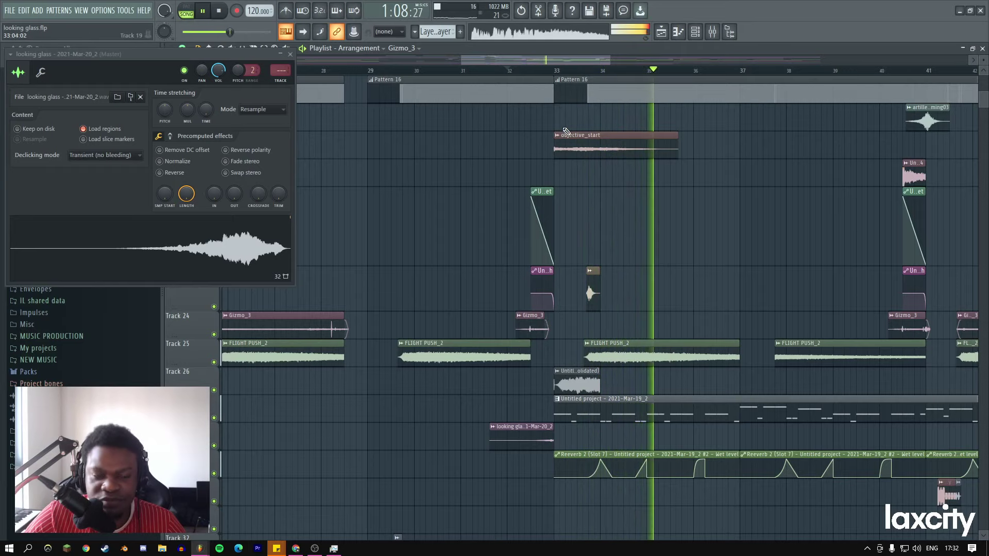
# Close the looking glass sample settings, zoom out to earlier bars, and stop playback.
pyautogui.click(290, 55)
pyautogui.moveTo(461, 60); pyautogui.dragTo(364, 60)
pyautogui.scroll(5, 585, 163)
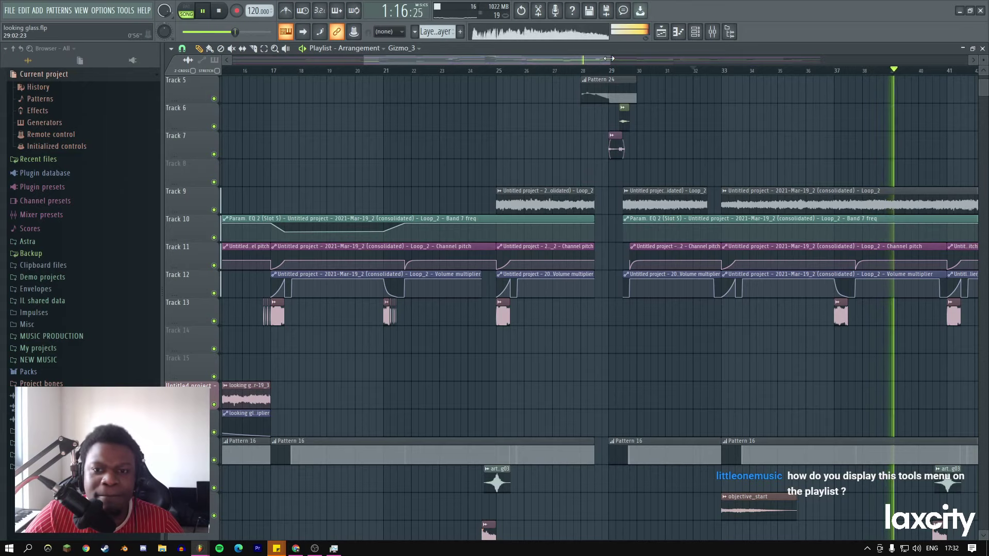
pyautogui.moveTo(610, 60); pyautogui.dragTo(771, 70)
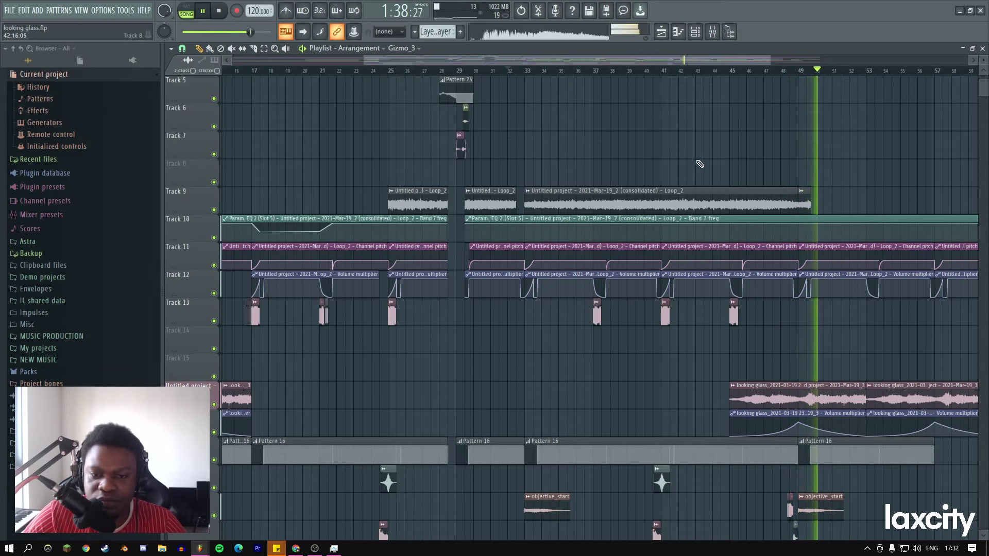
pyautogui.moveTo(621, 61); pyautogui.dragTo(539, 61)
pyautogui.press('space')
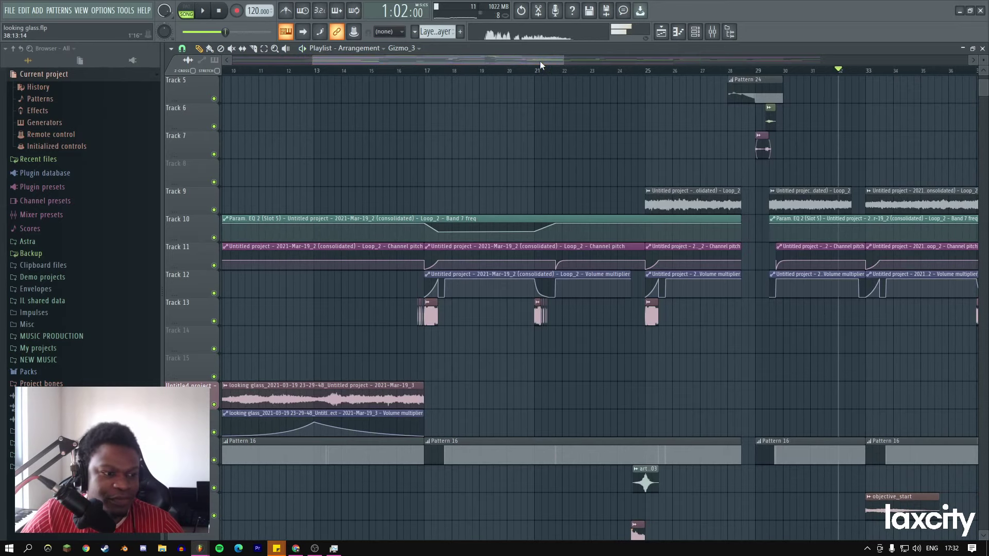
# Dismiss the playlist tool menu and open the piano roll for the looking glass – 2021-Mar-20_2 pattern.
pyautogui.rightClick(505, 159)
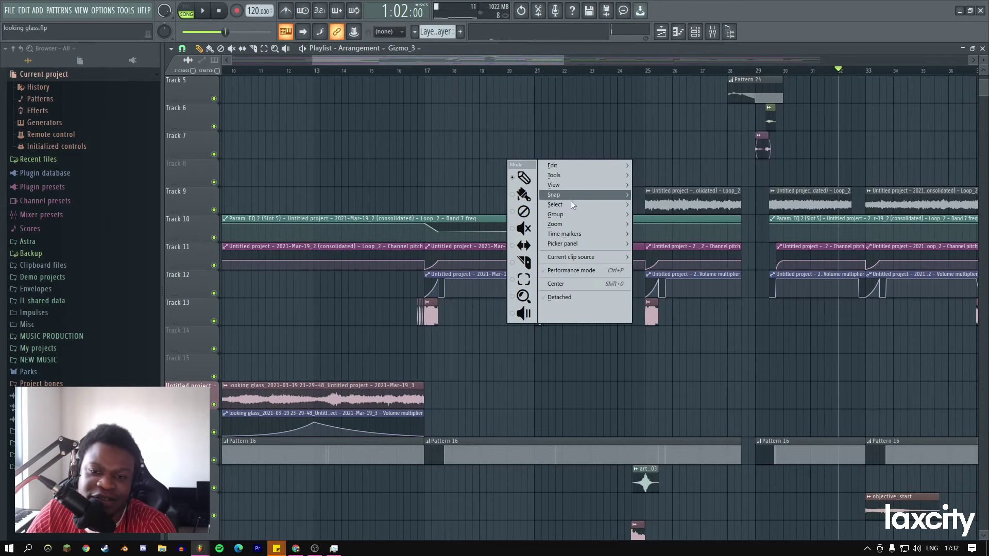
pyautogui.rightClick(526, 110)
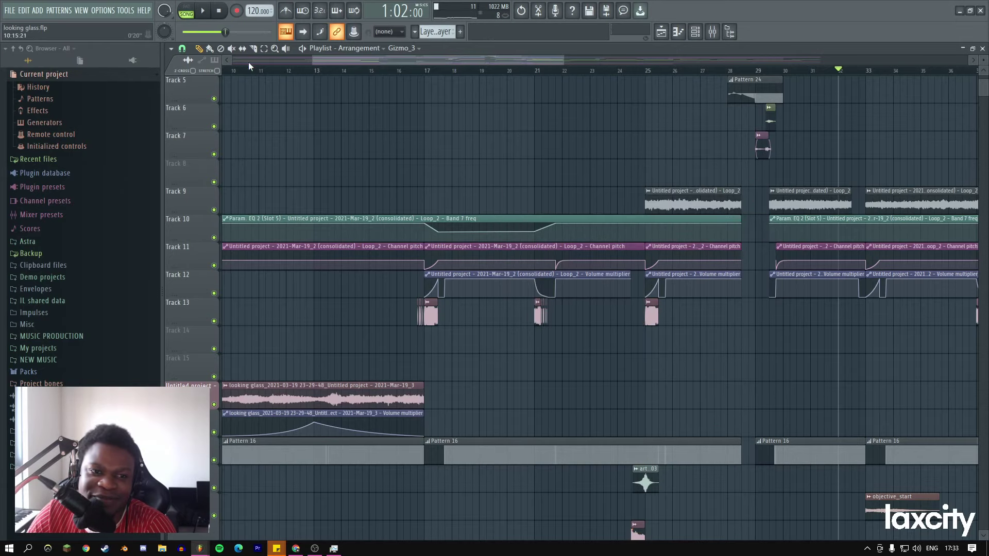
pyautogui.rightClick(558, 129)
pyautogui.rightClick(566, 115)
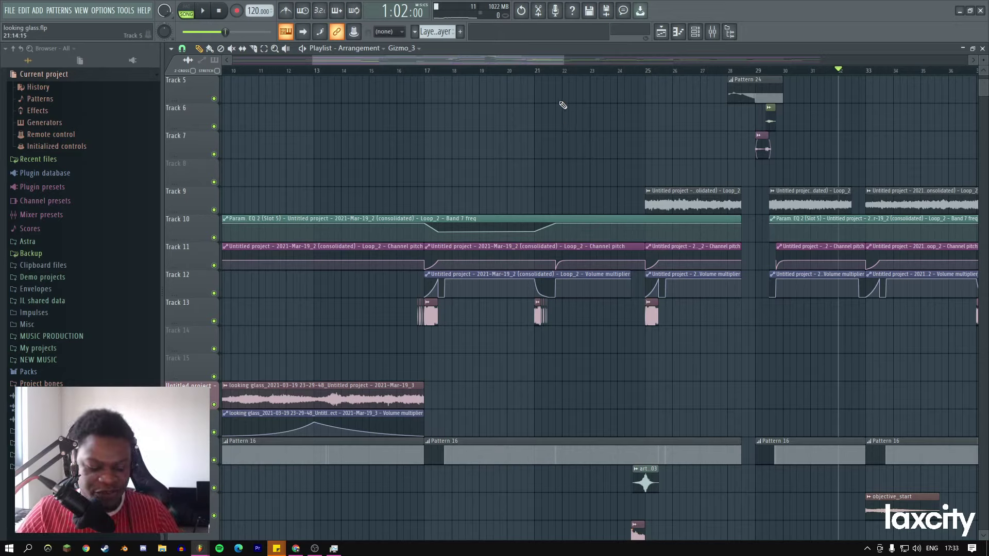
pyautogui.rightClick(532, 160)
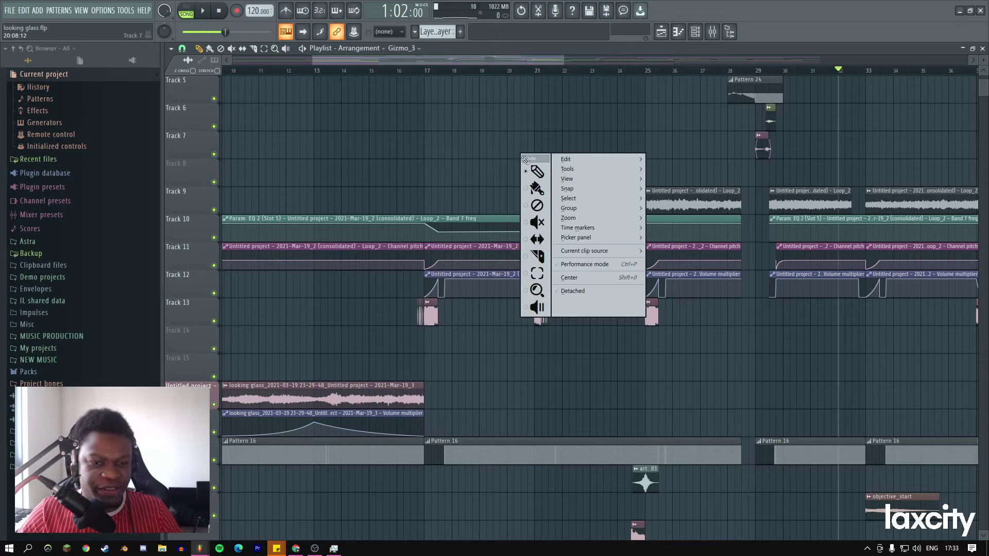
pyautogui.click(600, 40)
pyautogui.press('F7')
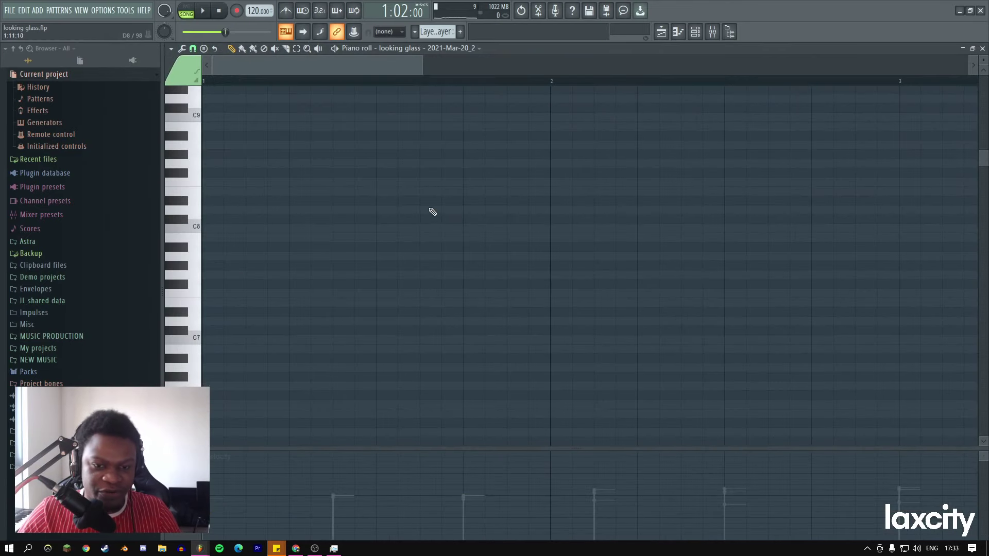
# Leave the piano roll for the mixer and check the FLEX track's options without changing them.
pyautogui.rightClick(466, 200)
pyautogui.press('Escape')
pyautogui.click(712, 32)
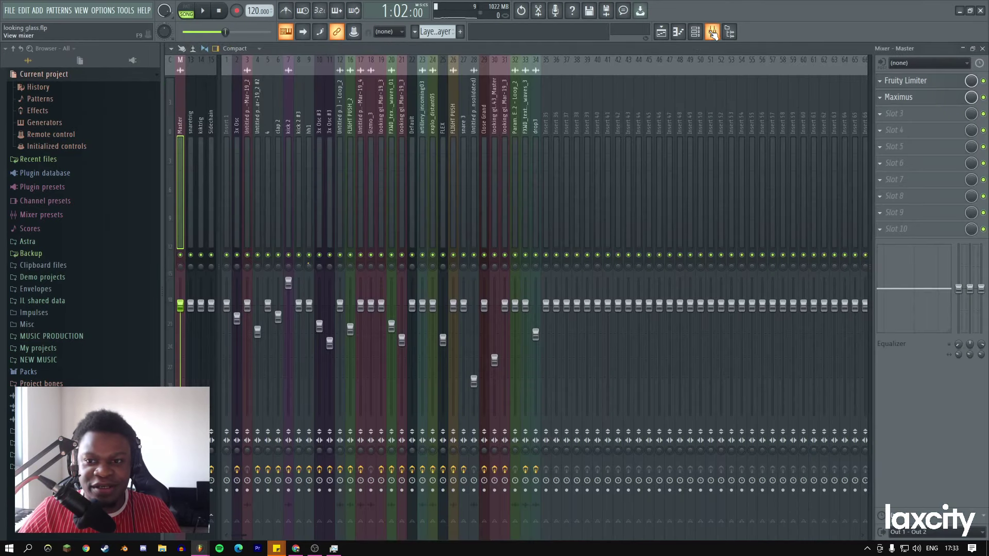
pyautogui.rightClick(443, 193)
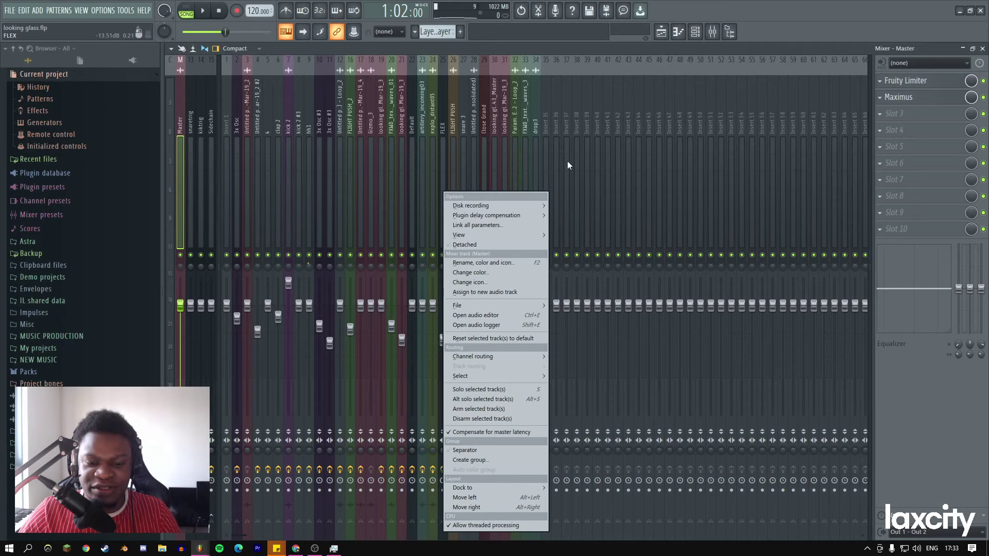
pyautogui.click(598, 140)
# Look at Inserts 38 and 37, cancelling the Insert 37 rename field unchanged.
pyautogui.rightClick(598, 138)
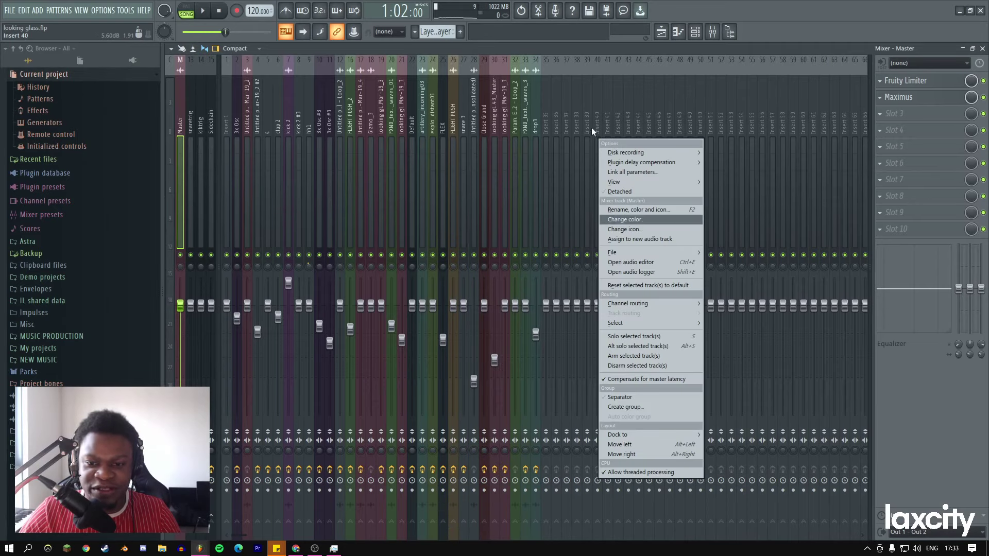
pyautogui.rightClick(578, 129)
pyautogui.click(567, 116)
pyautogui.doubleClick(566, 116)
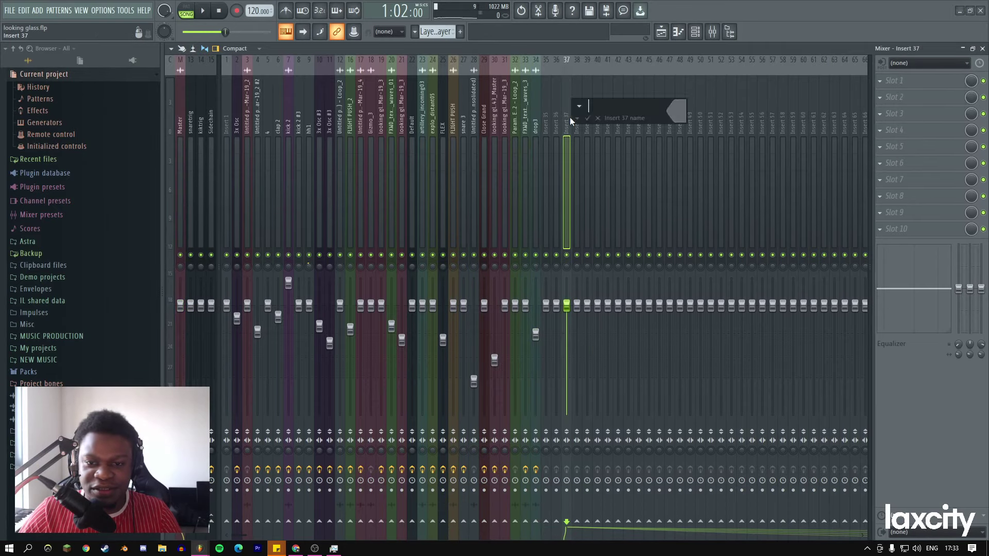
pyautogui.press('Escape')
# Play the song while opening and cancelling the name fields of Inserts 43 and 40.
pyautogui.press('space')
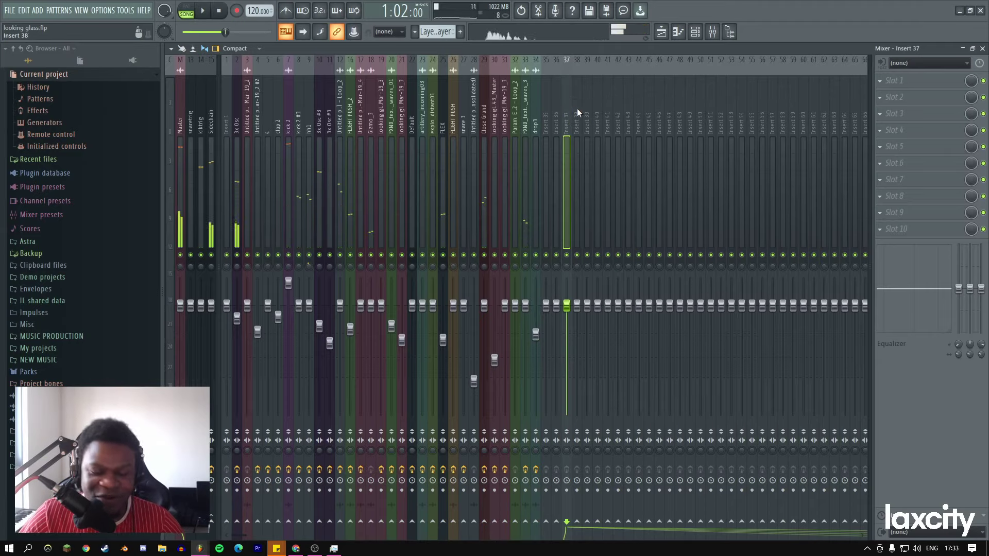
pyautogui.rightClick(621, 137)
pyautogui.click(622, 118)
pyautogui.doubleClick(625, 118)
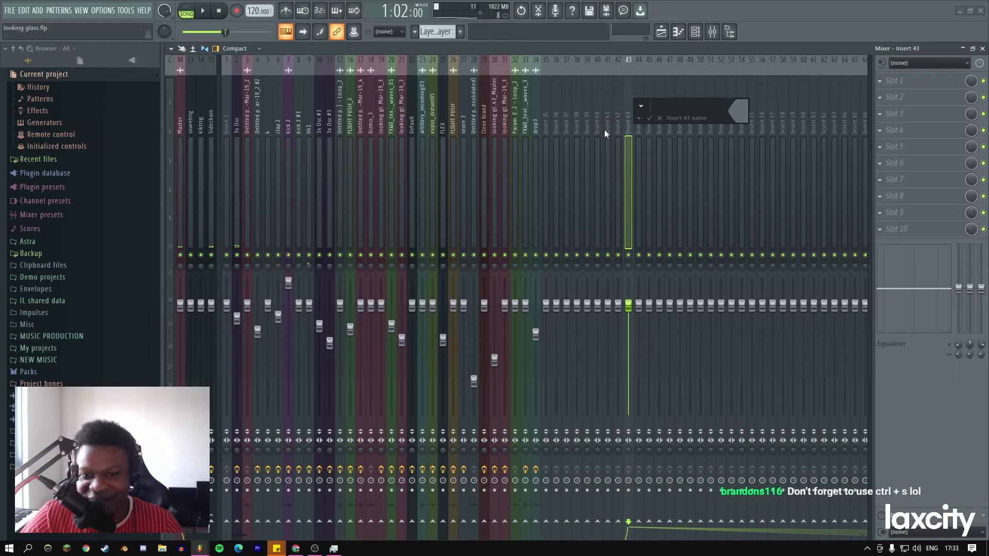
pyautogui.press('Escape')
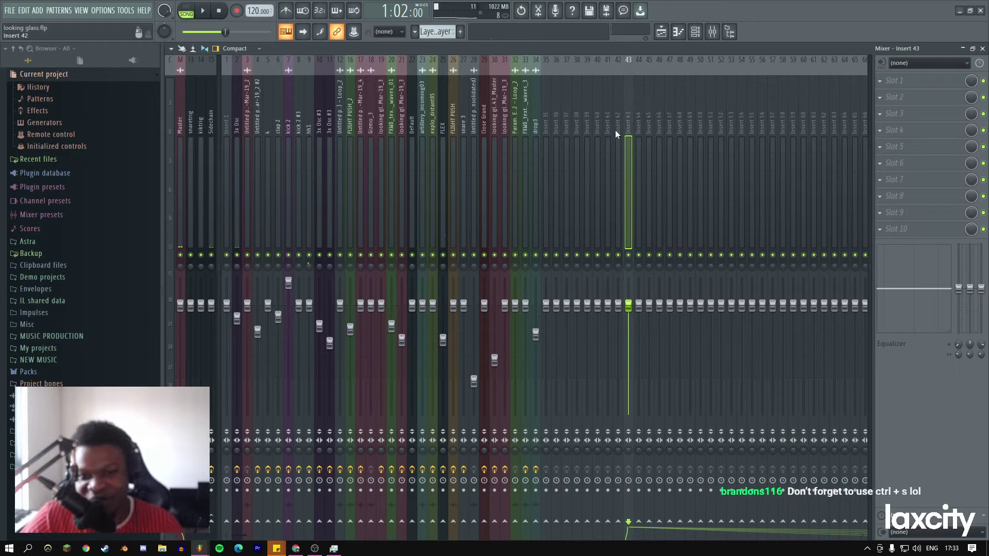
pyautogui.doubleClick(597, 120)
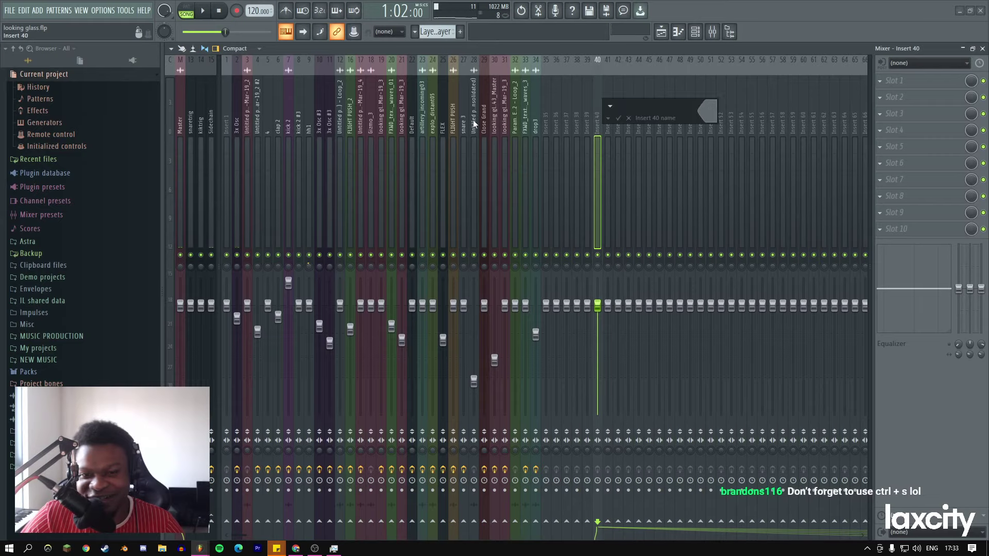
pyautogui.press('Escape')
# Leave the Close Grand track unrenamed, toggle playback, and return to the arrangement Playlist.
pyautogui.doubleClick(486, 116)
pyautogui.press('Escape')
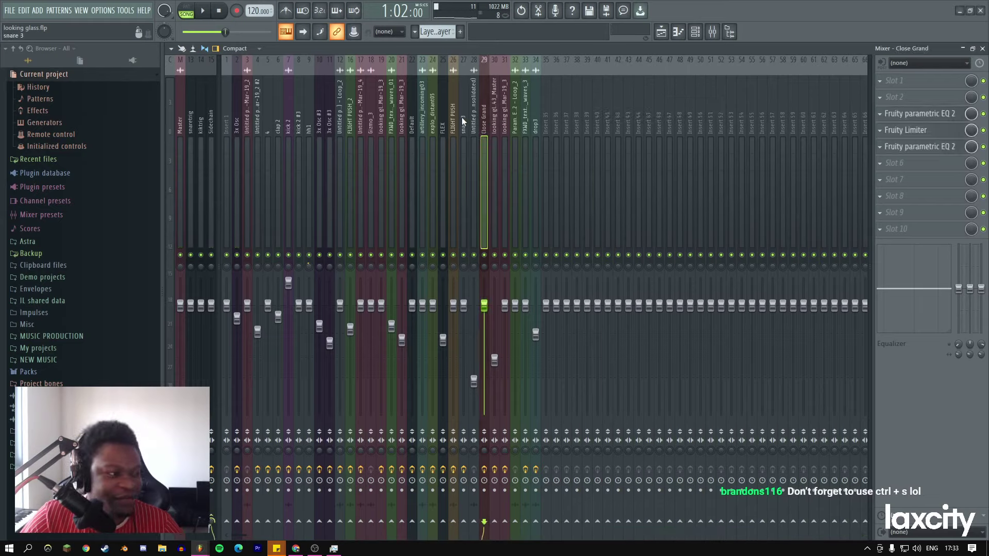
pyautogui.press('space')
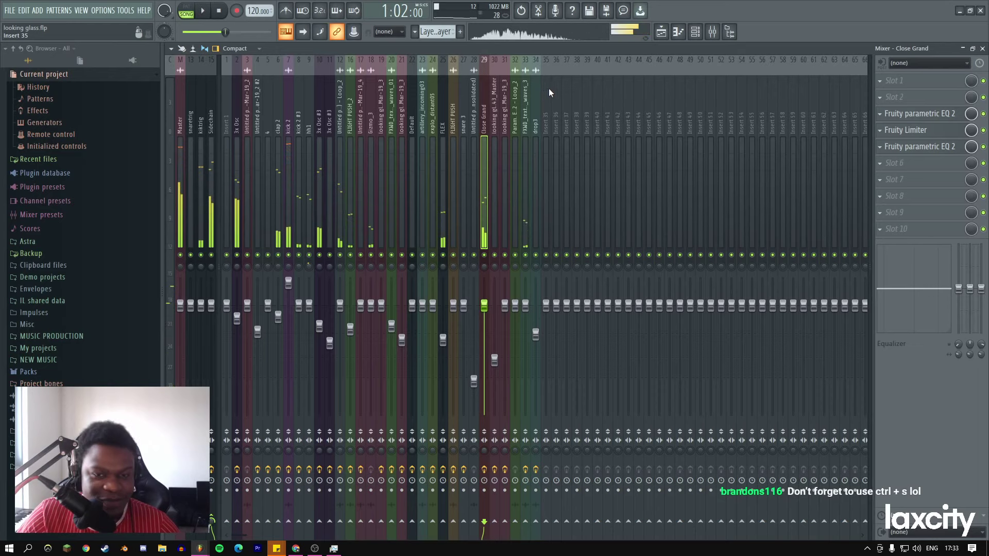
pyautogui.press('F5')
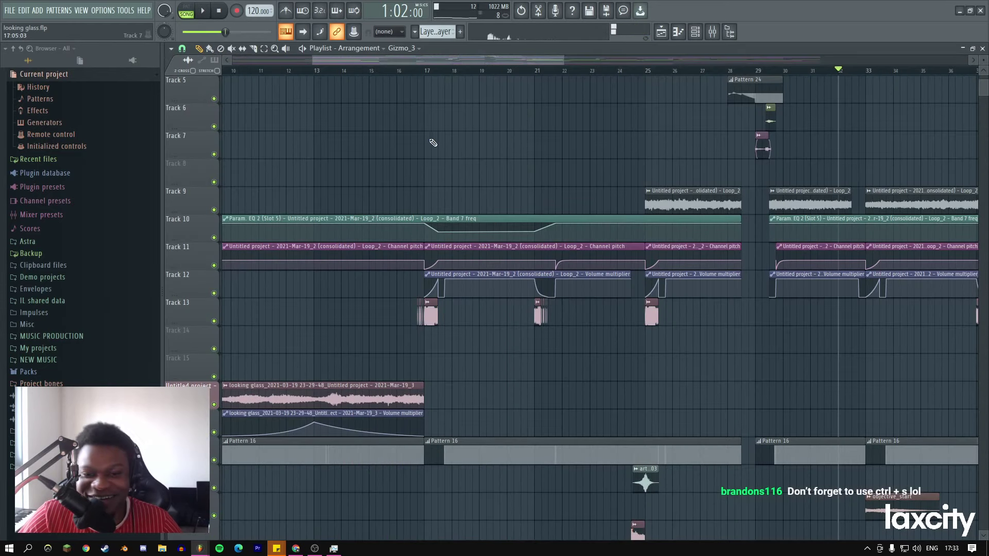
# Play from bar 17 and scroll down through Tracks 41–47, including the FLIGHT PUSH_2 clips.
pyautogui.moveTo(538, 148); pyautogui.dragTo(508, 153)
pyautogui.press('space')
pyautogui.press('space')
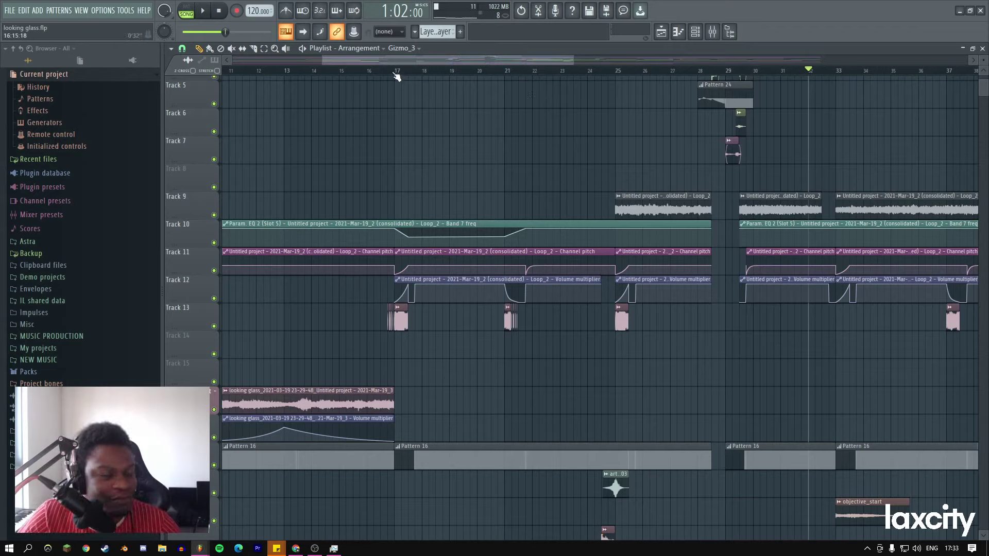
pyautogui.press('space')
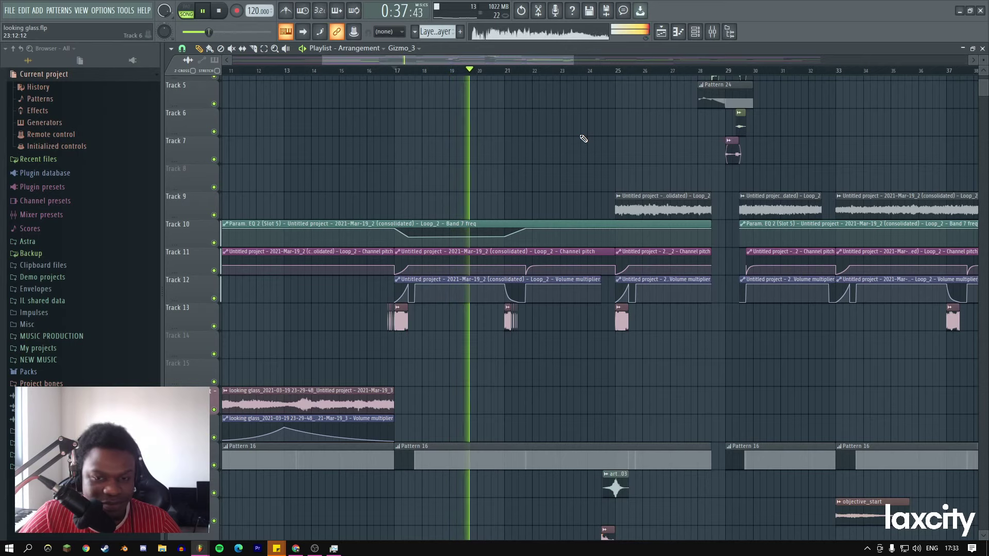
pyautogui.scroll(-2, 584, 138)
pyautogui.scroll(-18, 584, 139)
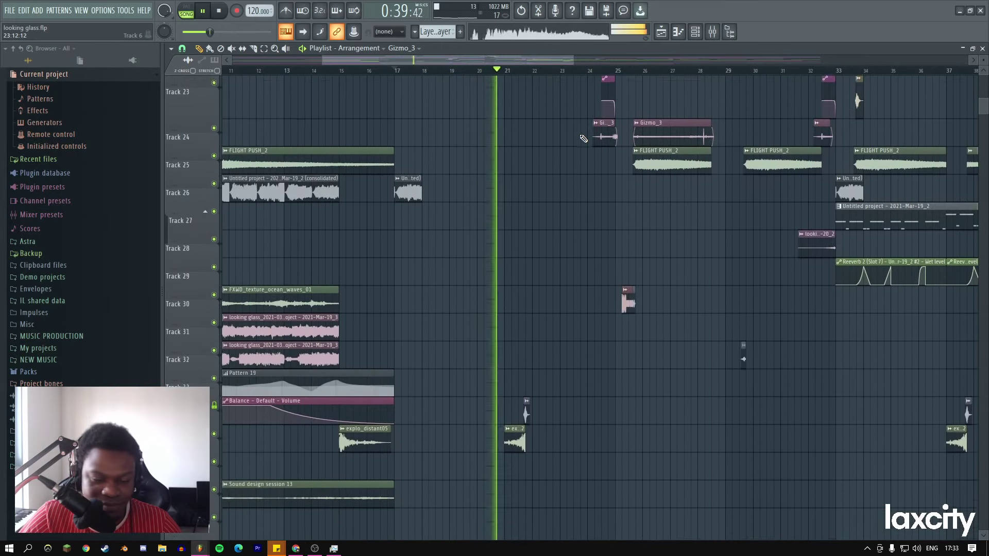
pyautogui.scroll(-5, 583, 138)
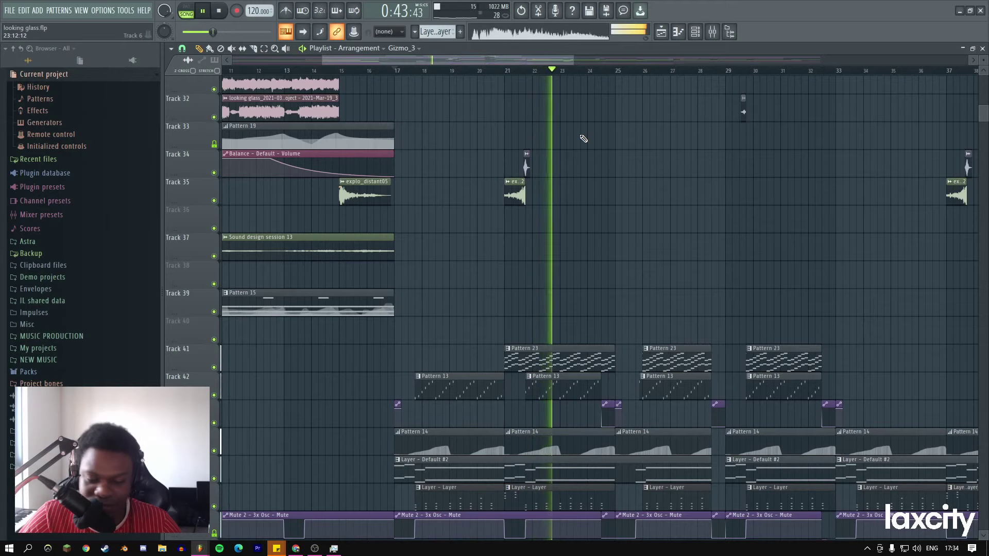
pyautogui.scroll(-6, 582, 138)
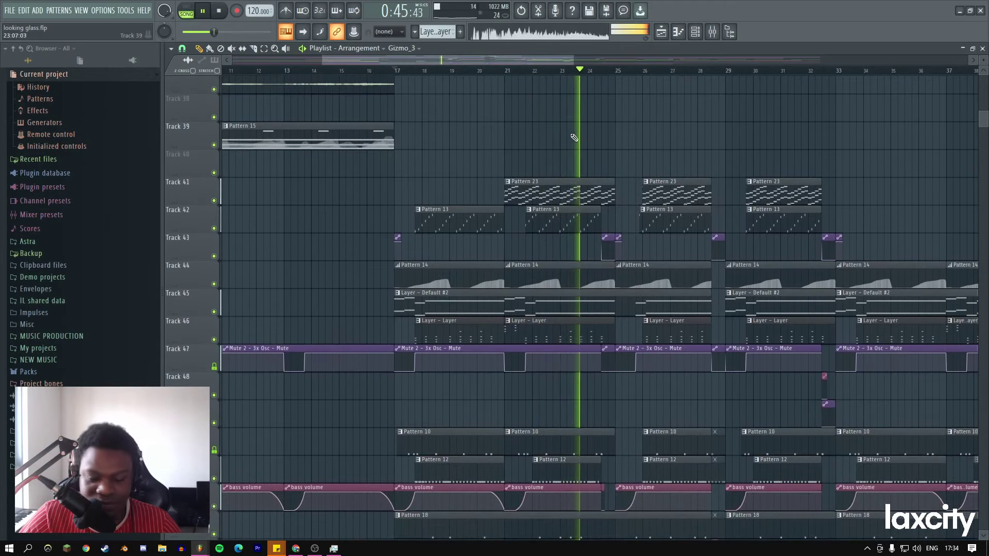
# Peek at the Layer - Default #2 notes, then open the Default channel's Harmor synth from the Channel rack.
pyautogui.doubleClick(556, 303)
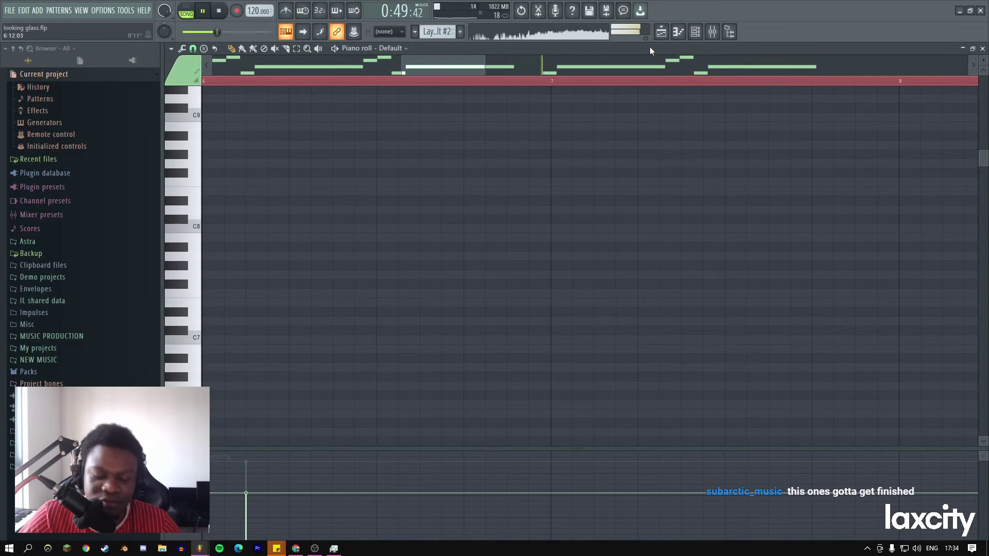
pyautogui.click(662, 36)
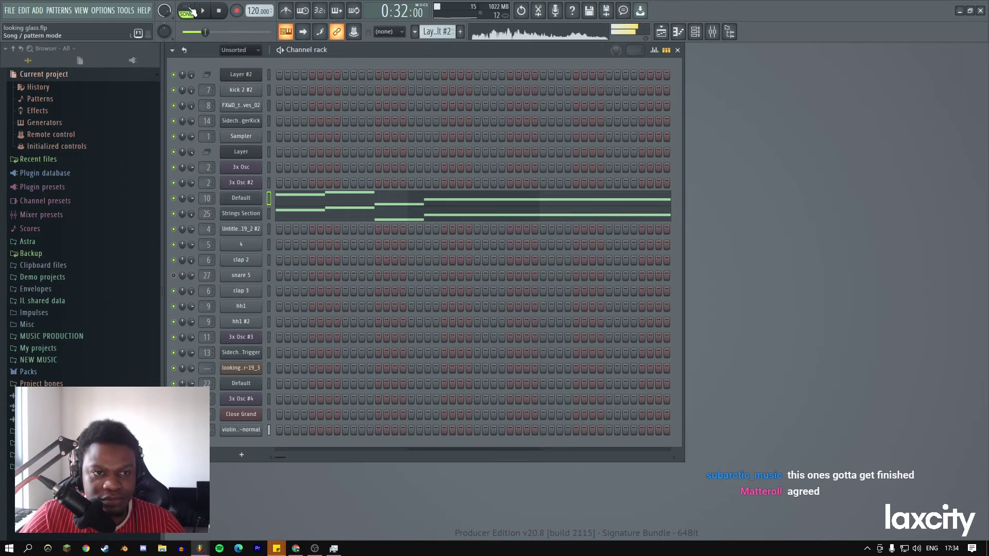
pyautogui.click(244, 213)
pyautogui.press('space')
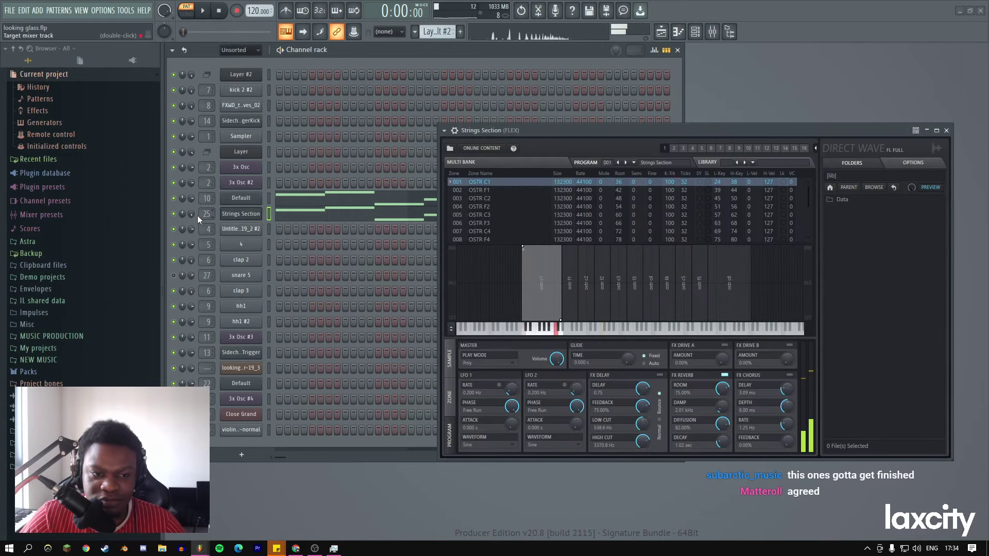
pyautogui.click(257, 200)
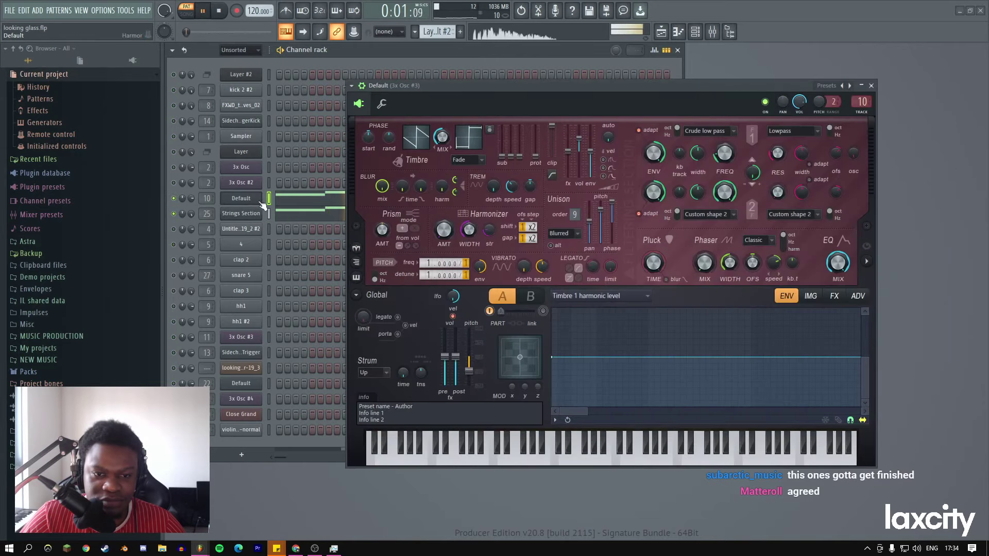
# In the 3x Osc #3 track's Fruity parametric EQ 2, move band 3 to about 508 Hz and lower bands 7 and 2.
pyautogui.doubleClick(867, 105)
pyautogui.click(919, 130)
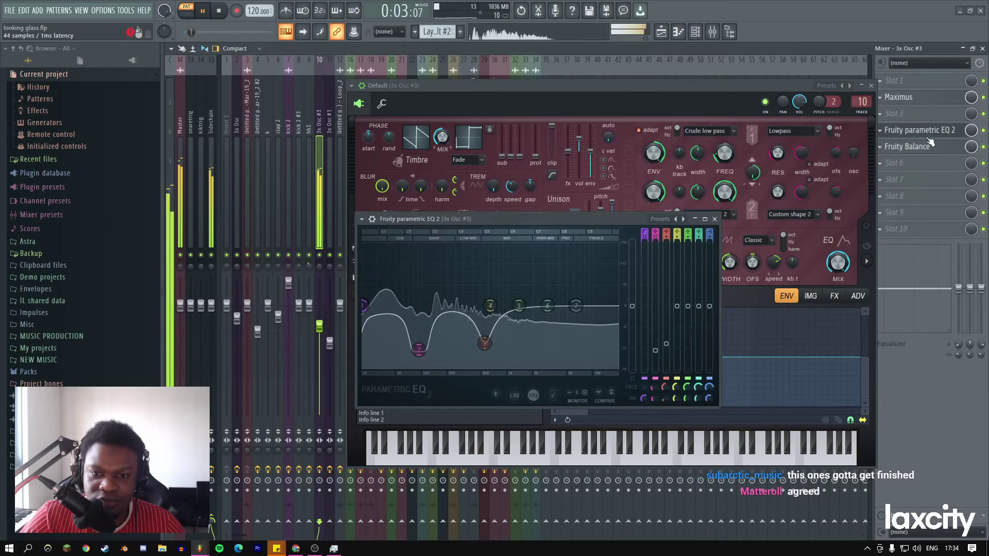
pyautogui.moveTo(486, 350)
pyautogui.mouseDown()
pyautogui.moveTo(470, 349)
pyautogui.moveTo(483, 350)
pyautogui.mouseUp()
pyautogui.press('space')
pyautogui.moveTo(576, 306); pyautogui.dragTo(548, 312)
pyautogui.press('space')
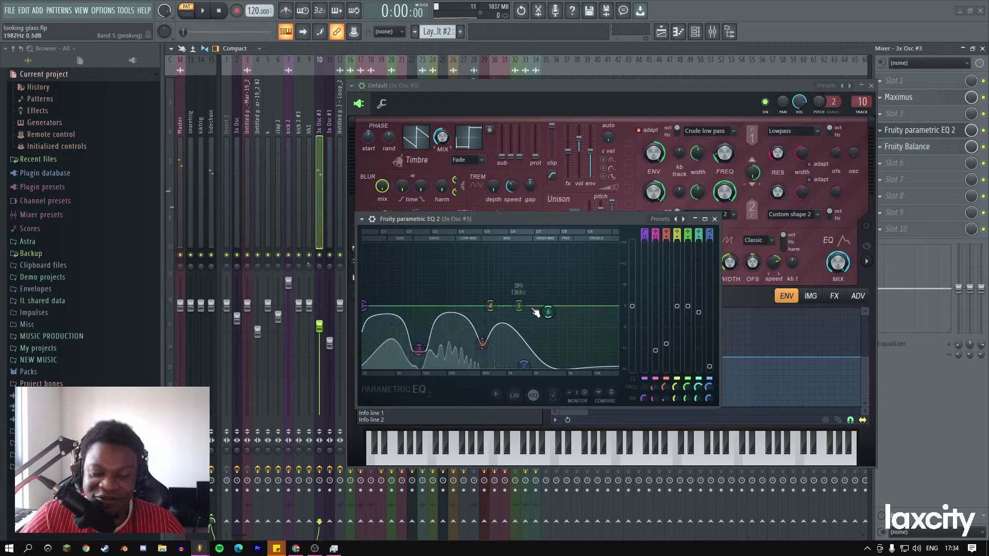
pyautogui.moveTo(418, 349); pyautogui.dragTo(414, 350)
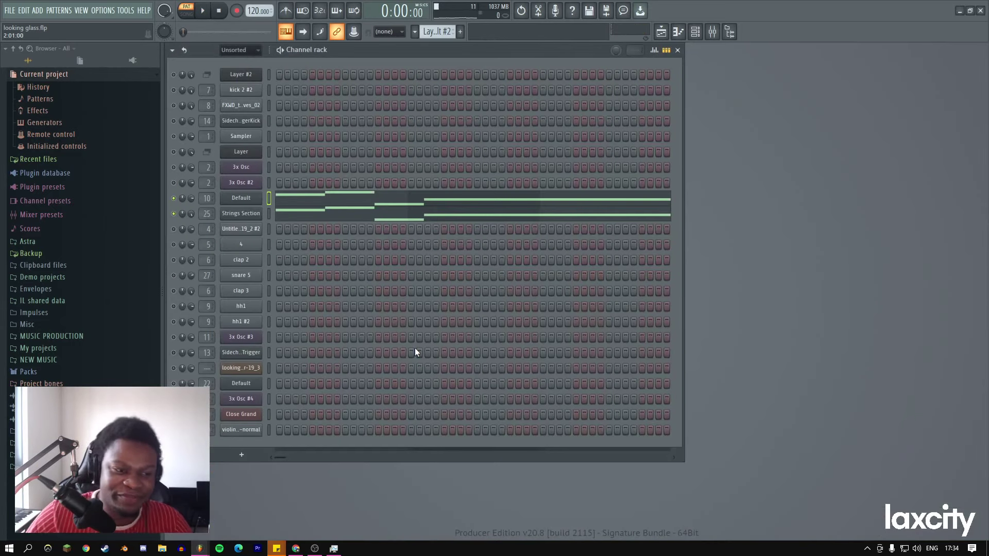
# Play the song from about bar 17 and un-solo the Default channel so all channels play.
pyautogui.click(678, 50)
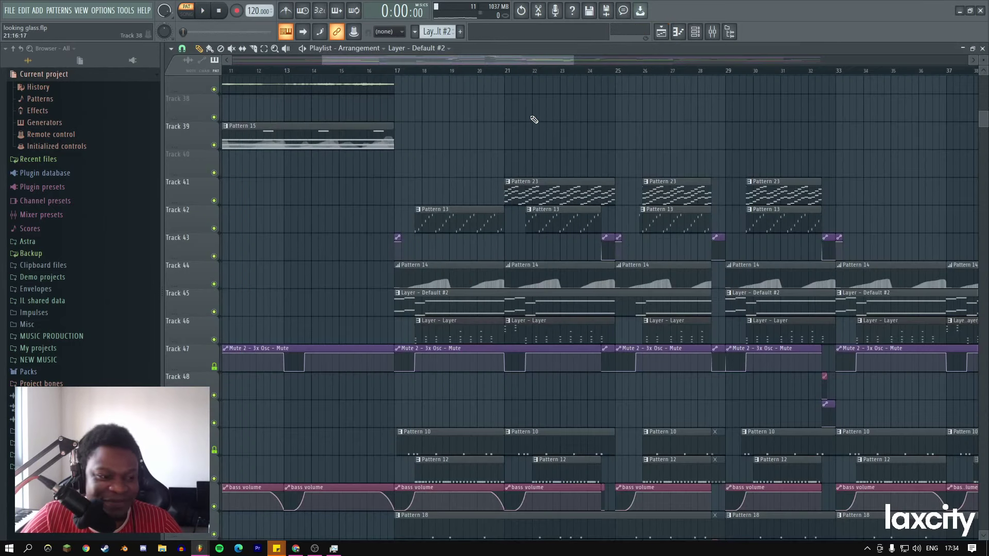
pyautogui.click(384, 76)
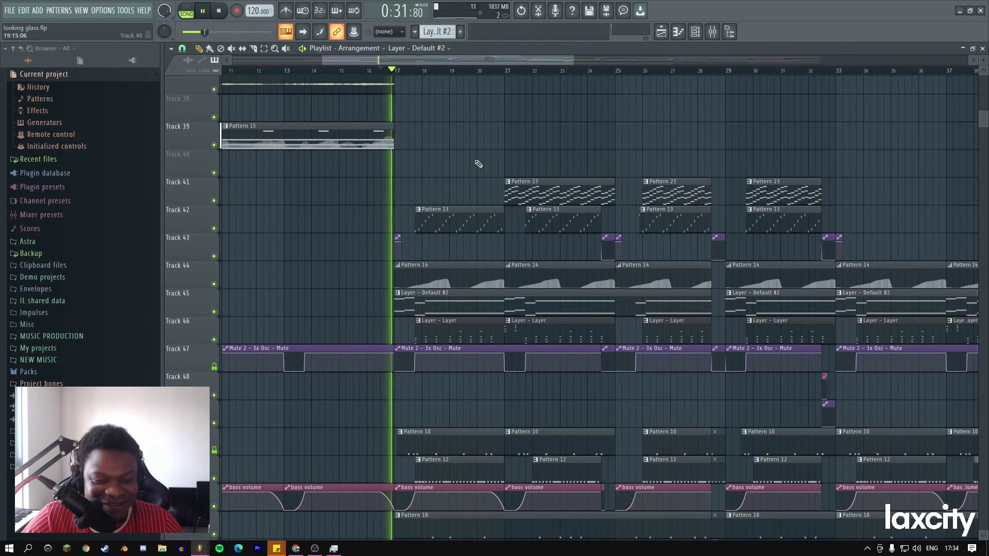
pyautogui.click(693, 33)
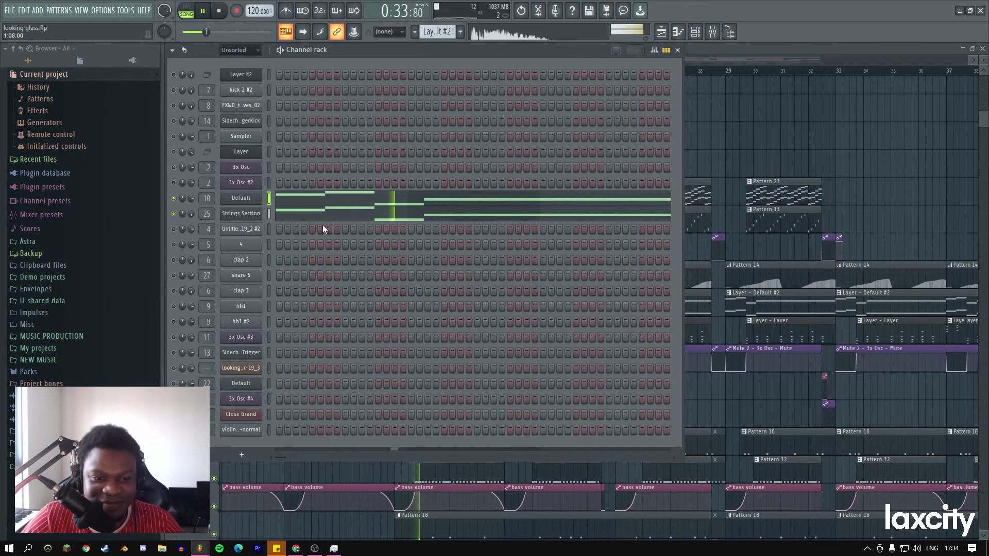
pyautogui.rightClick(174, 199)
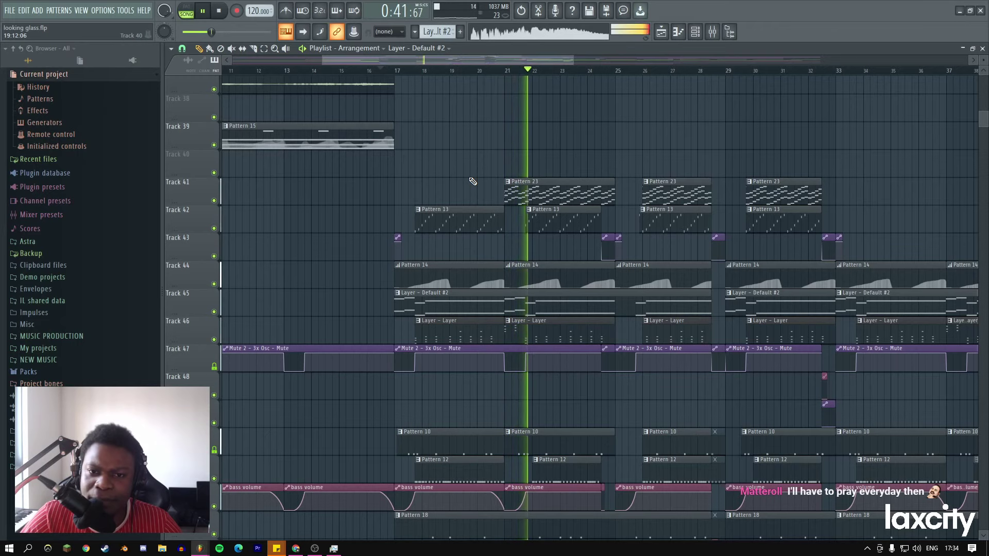
pyautogui.scroll(-3, 472, 181)
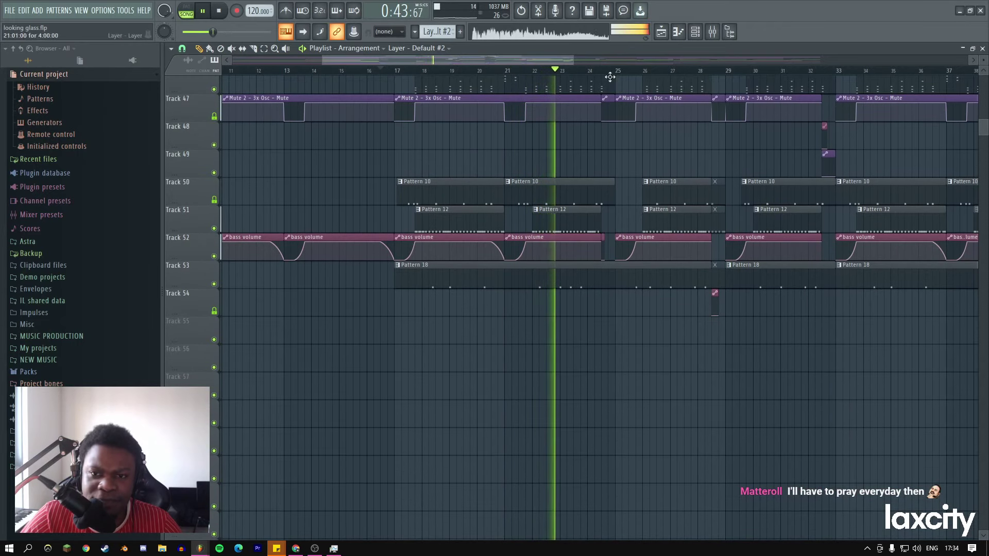
pyautogui.click(699, 32)
pyautogui.press('space')
# Switch the snare 5 channel back on and turn its volume down in two drags.
pyautogui.click(174, 276)
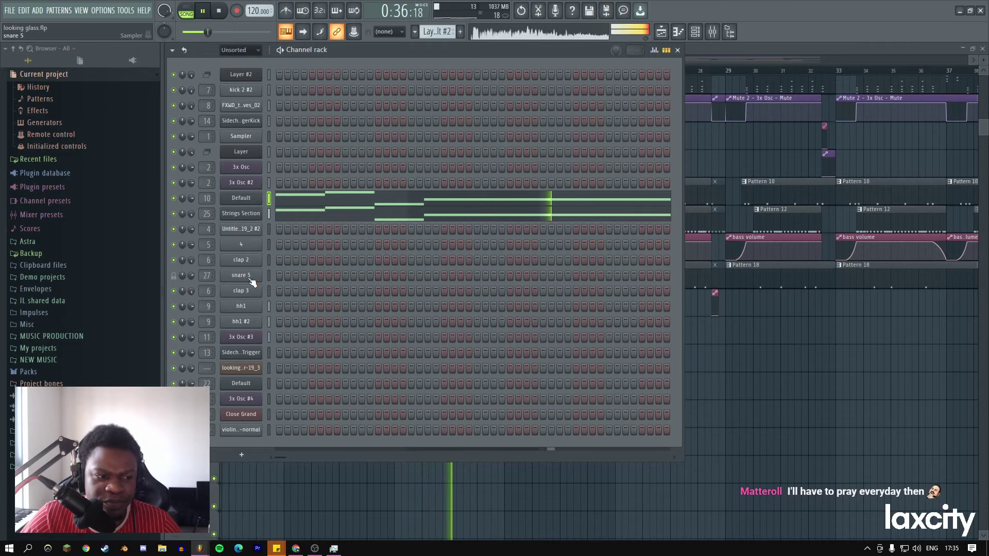
pyautogui.click(174, 276)
pyautogui.moveTo(191, 275); pyautogui.dragTo(191, 286)
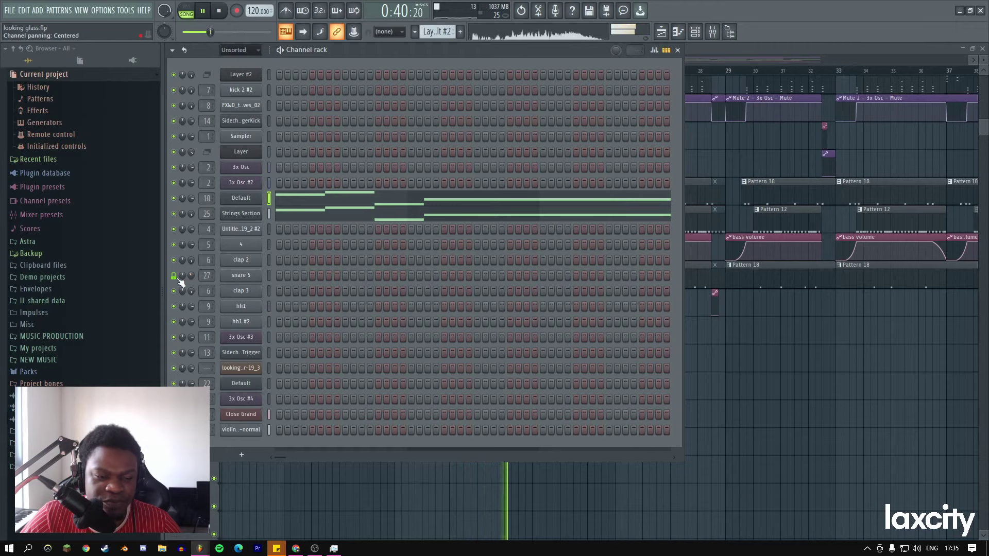
pyautogui.moveTo(191, 275)
pyautogui.mouseDown()
pyautogui.moveTo(191, 265)
pyautogui.moveTo(193, 286)
pyautogui.mouseUp()
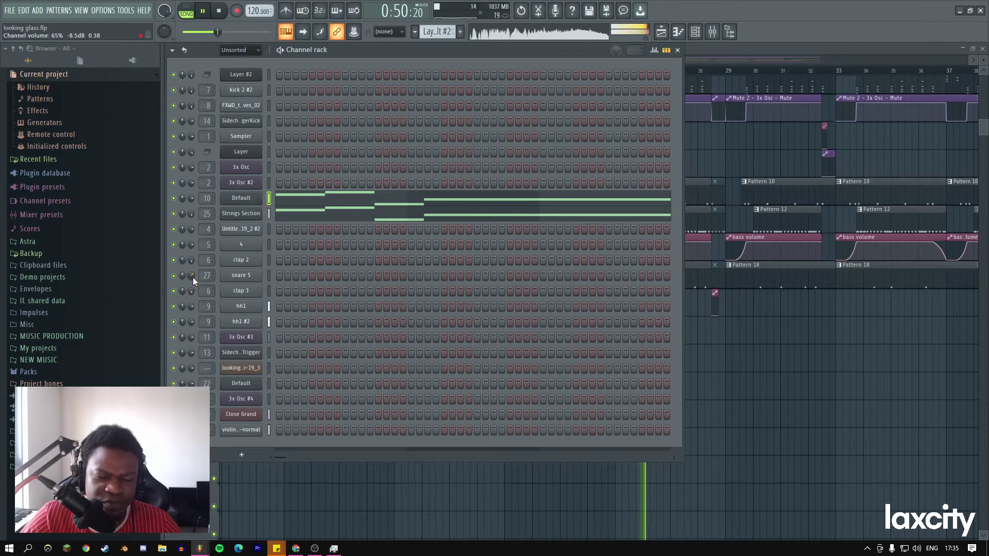
pyautogui.click(708, 45)
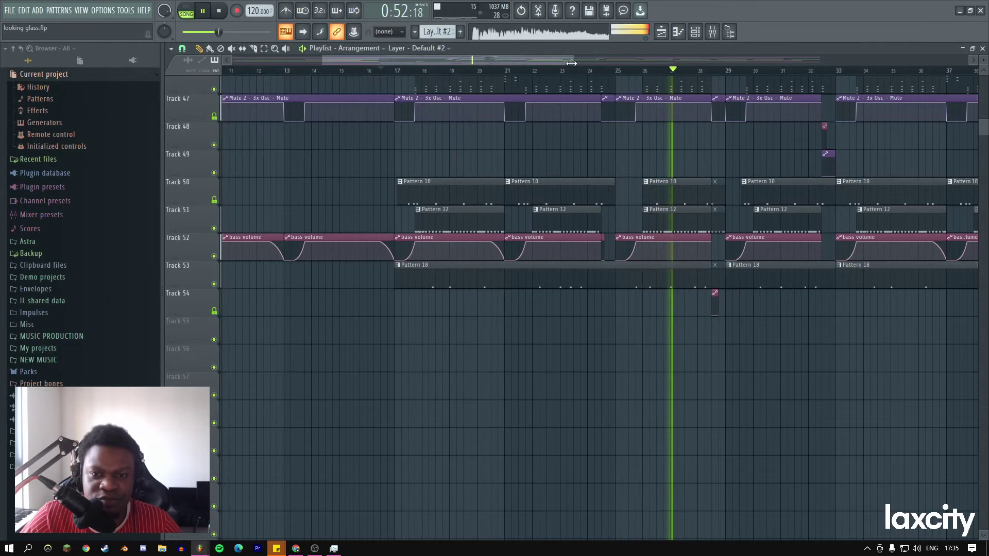
# Zoom the playlist in on the later bars and restart playback from bar 32.
pyautogui.moveTo(574, 59); pyautogui.dragTo(688, 58)
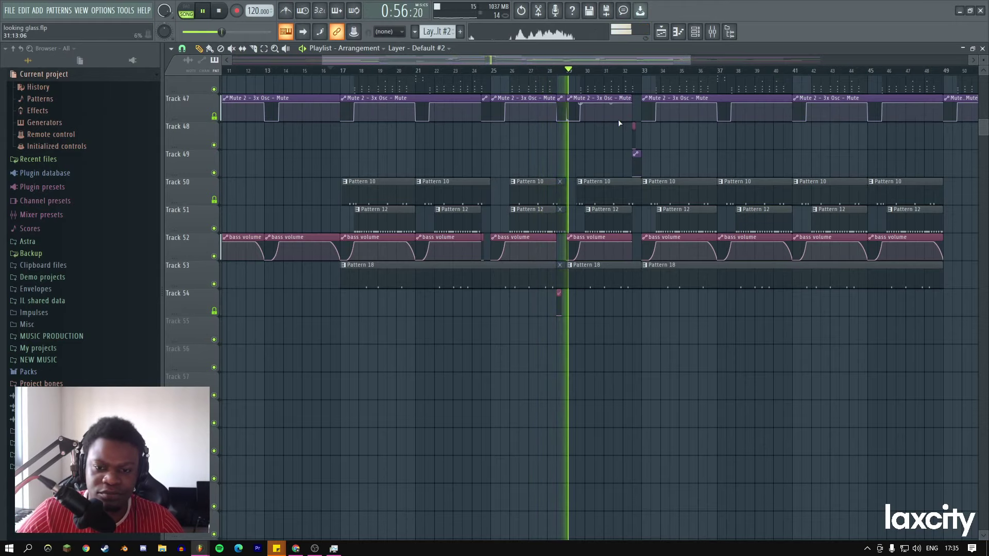
pyautogui.scroll(14, 595, 166)
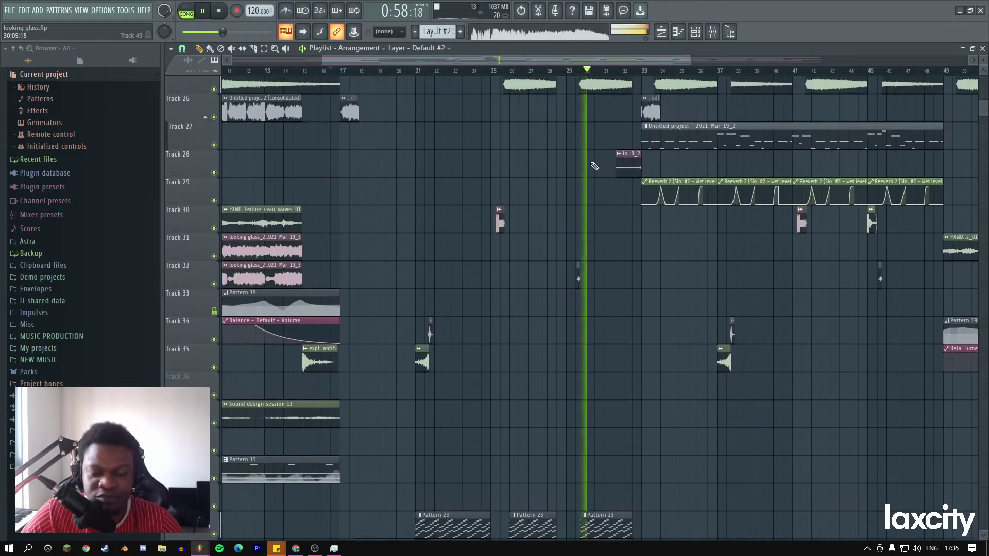
pyautogui.scroll(2, 594, 166)
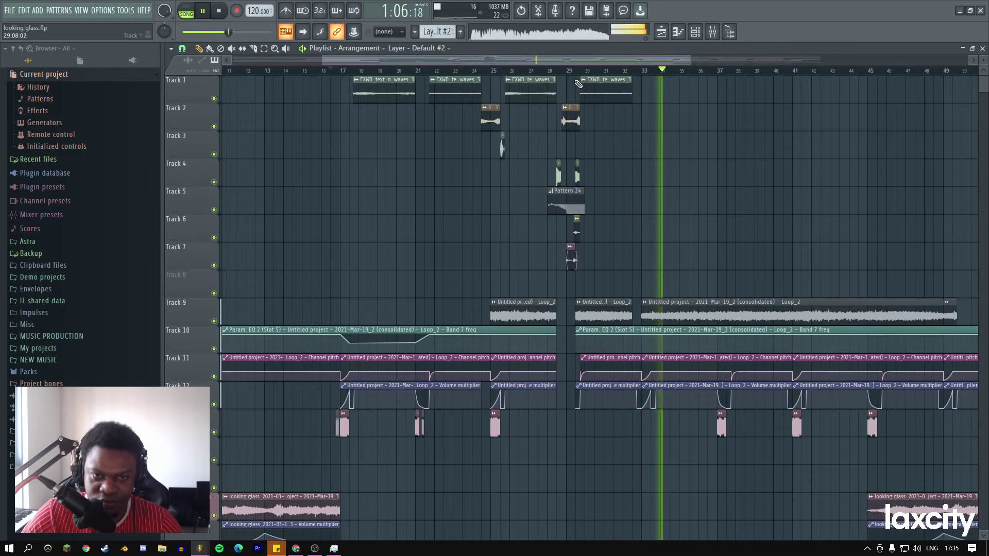
pyautogui.moveTo(321, 61); pyautogui.dragTo(508, 60)
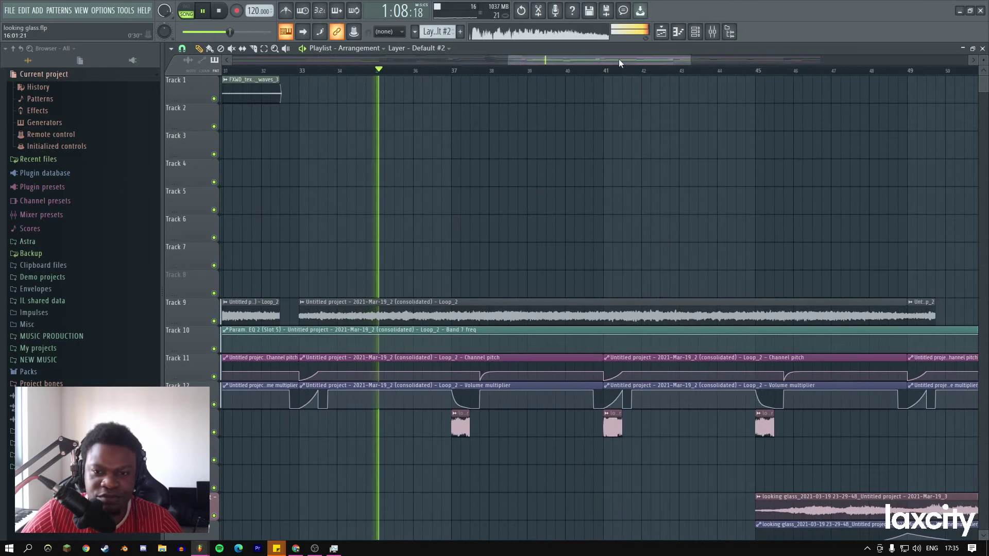
pyautogui.moveTo(689, 60); pyautogui.dragTo(561, 60)
pyautogui.press('space')
pyautogui.click(446, 70)
pyautogui.press('space')
# Expand the MUSIC PRODUCTION folder in the Browser and scroll through its drum kits and sample packs.
pyautogui.click(73, 338)
pyautogui.scroll(-8, 73, 340)
pyautogui.scroll(-1, 462, 308)
pyautogui.scroll(-6, 462, 307)
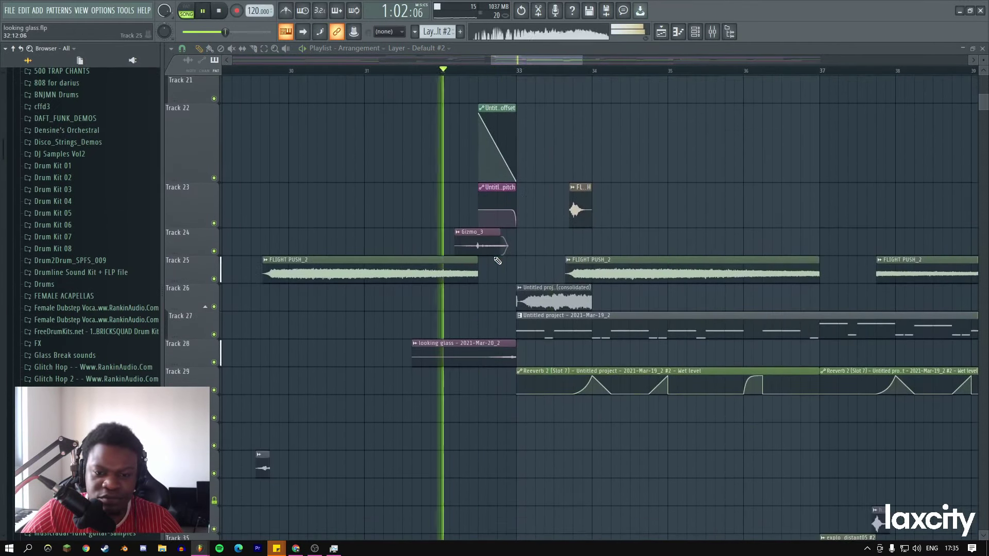
# Restore the Gizmo_3 clip on Track 24 and shorten it, zooming out to see more bars.
pyautogui.hotkey('ctrl', 'z')
pyautogui.press('space')
pyautogui.press('space')
pyautogui.moveTo(499, 243); pyautogui.dragTo(470, 244)
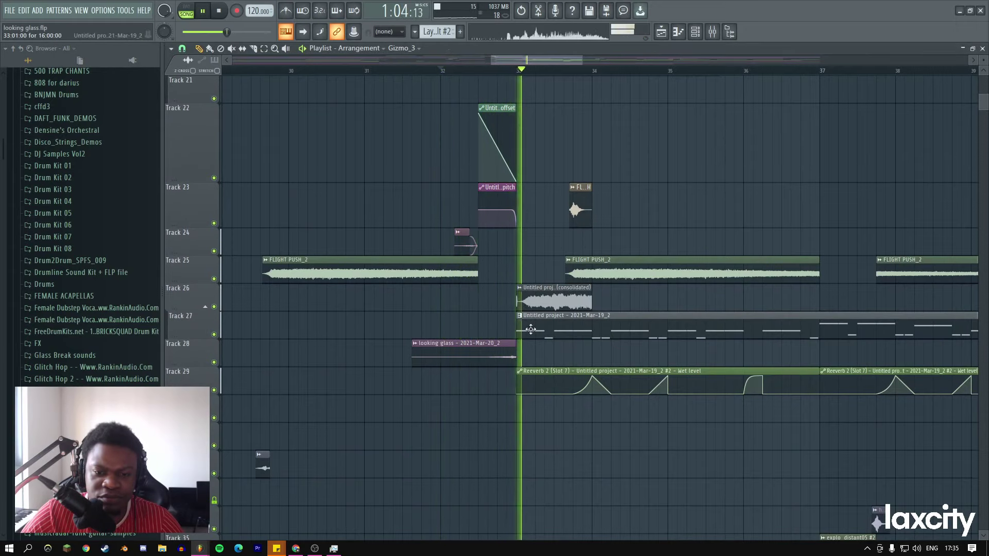
pyautogui.scroll(6, 519, 282)
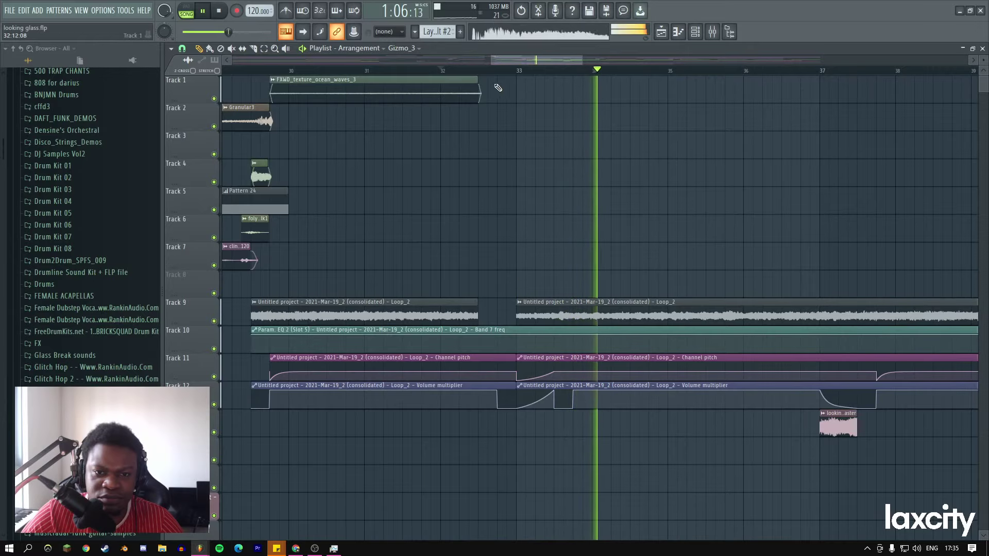
pyautogui.moveTo(491, 59); pyautogui.dragTo(361, 58)
pyautogui.scroll(-12, 478, 205)
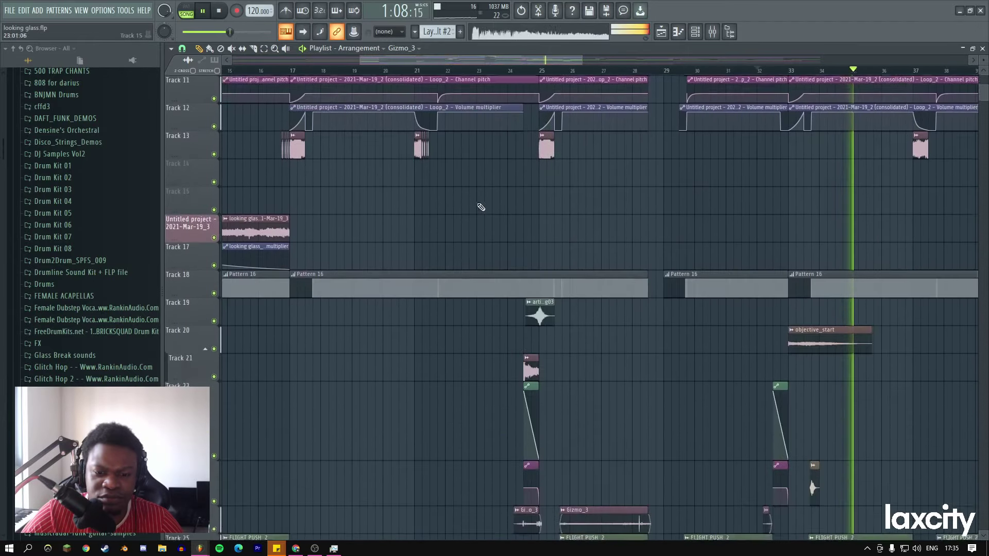
pyautogui.scroll(9, 514, 205)
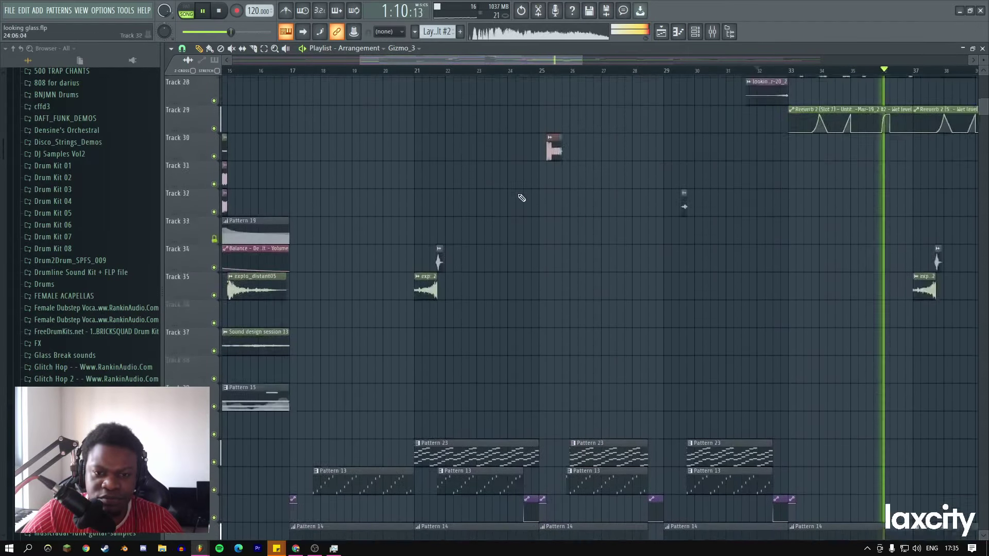
pyautogui.press('space')
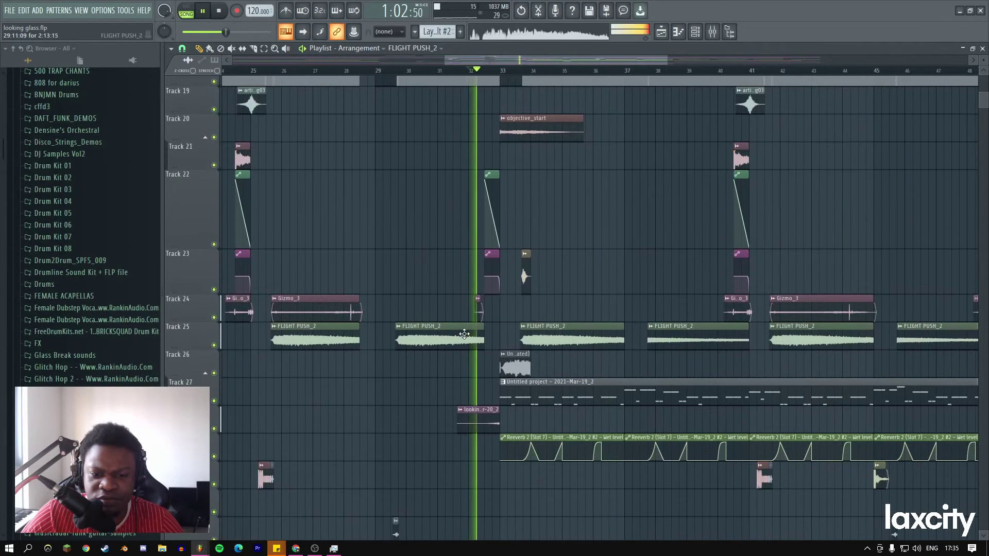
# Paint a FLIGHT PUSH_2 clip at bar 32, slice it at bar 33 and delete the tail.
pyautogui.click(486, 320)
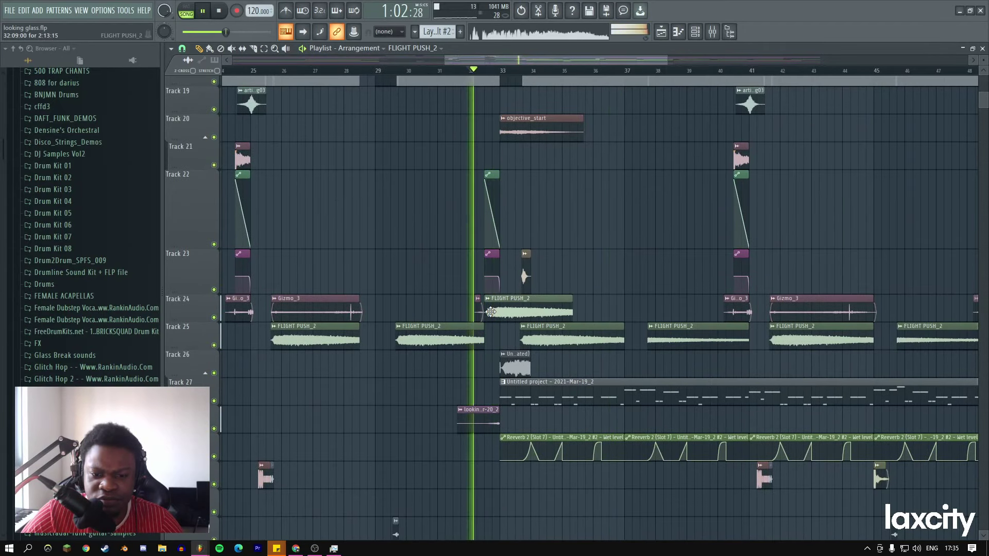
pyautogui.rightClick(565, 305)
pyautogui.click(575, 379)
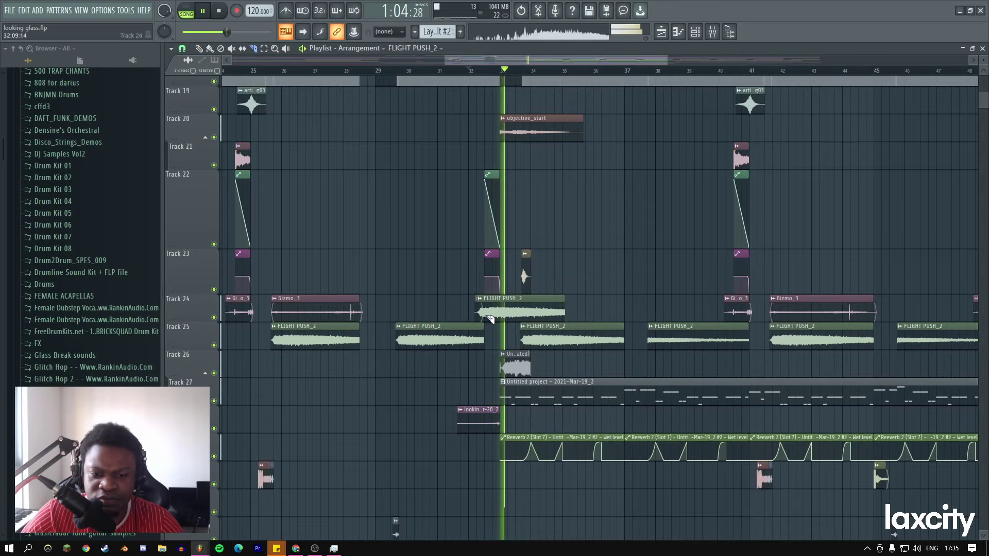
pyautogui.moveTo(501, 313); pyautogui.dragTo(500, 324)
pyautogui.rightClick(556, 277)
pyautogui.click(573, 296)
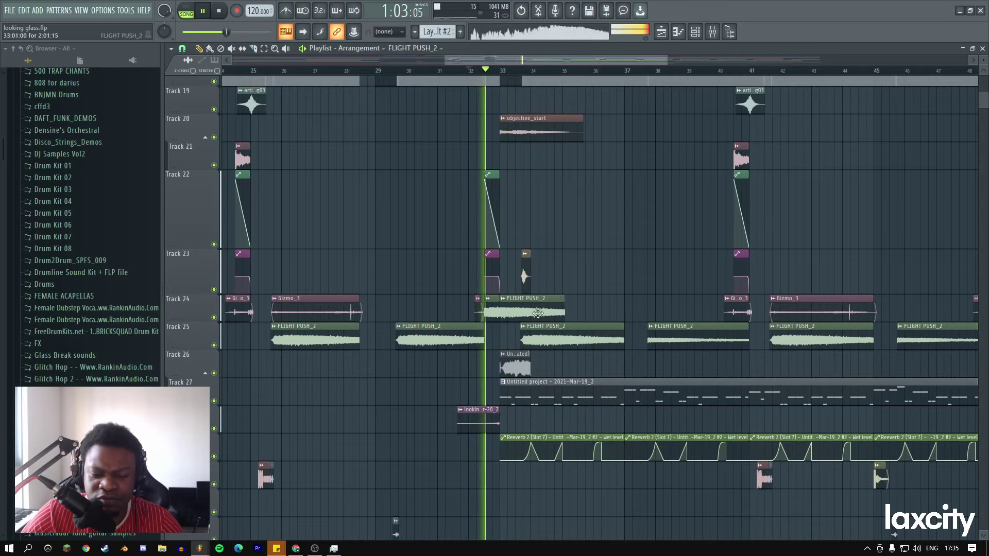
pyautogui.rightClick(503, 316)
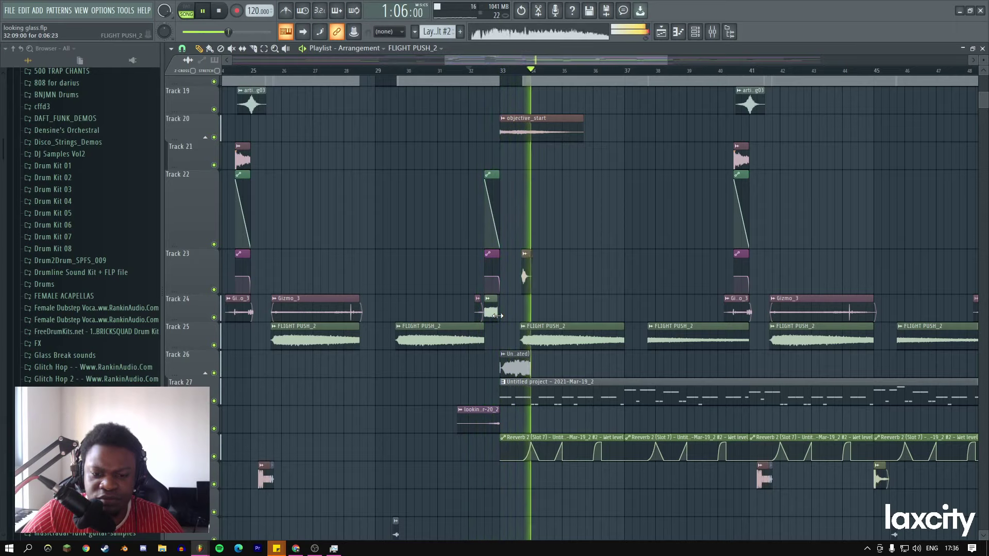
# Move the short slice onto the FLIGHT PUSH_2 track and insert an empty track above it.
pyautogui.press('space')
pyautogui.press('space')
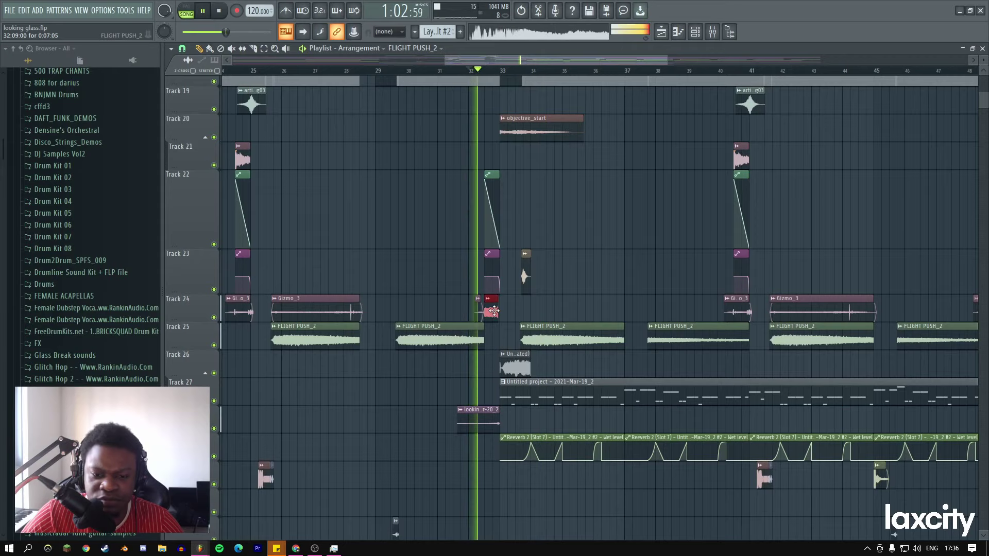
pyautogui.moveTo(494, 311); pyautogui.dragTo(494, 339)
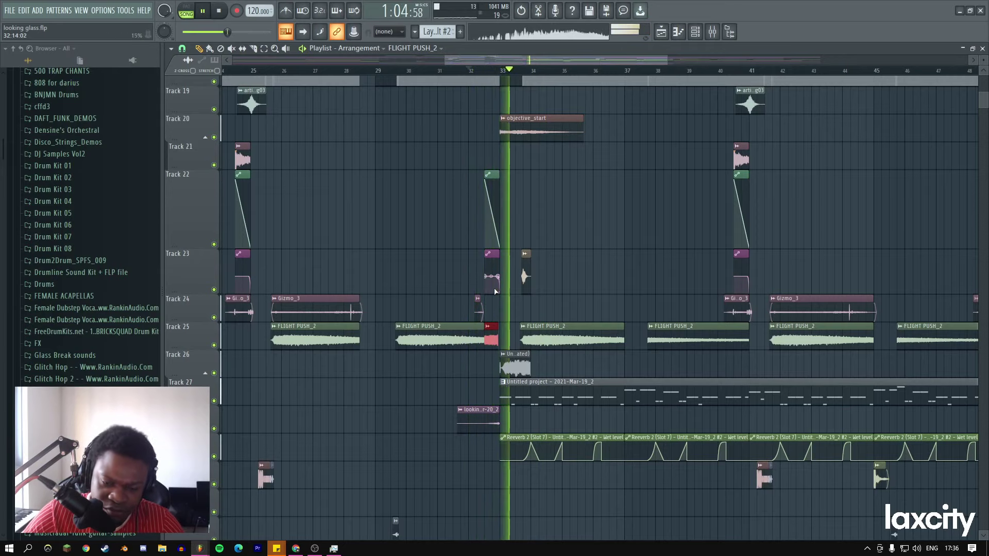
pyautogui.rightClick(196, 334)
pyautogui.click(220, 493)
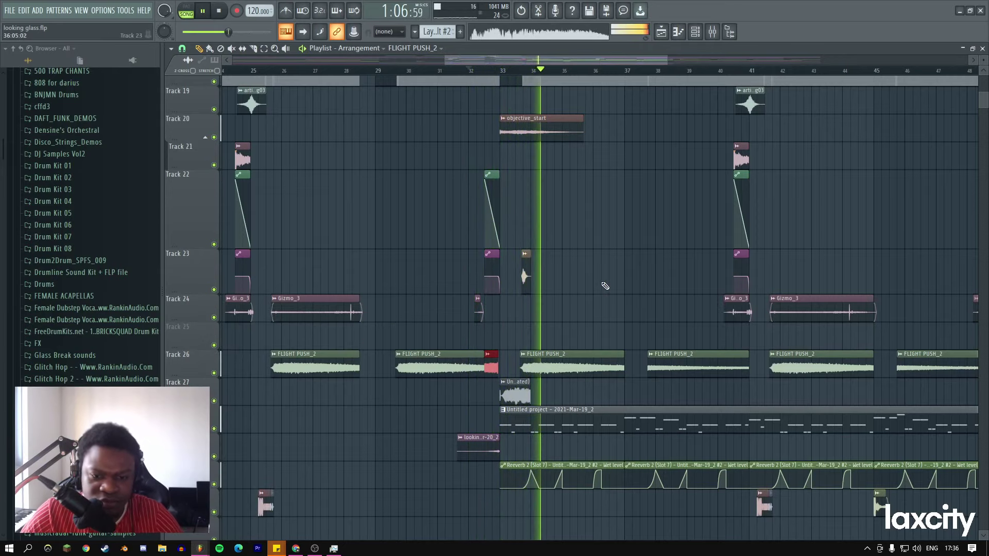
pyautogui.moveTo(667, 60); pyautogui.dragTo(843, 58)
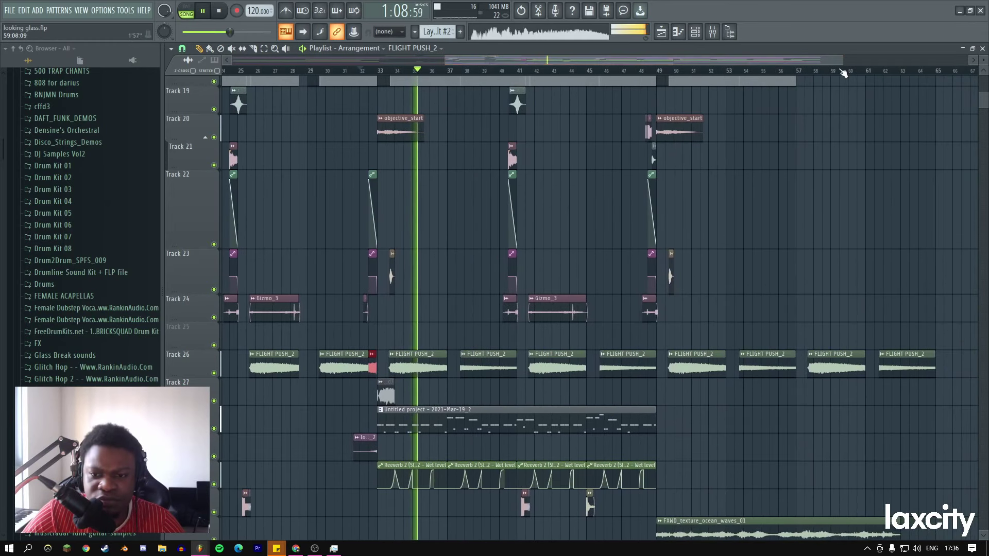
# Select the four Reverb 2 wet-level automation clips on Track 30 and shift them up onto Track 29.
pyautogui.scroll(2, 663, 179)
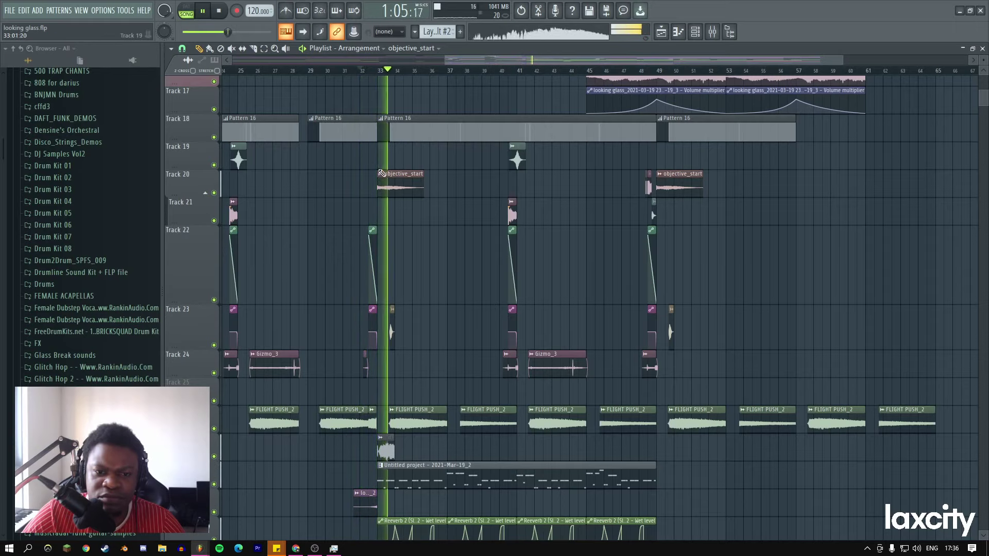
pyautogui.moveTo(841, 61); pyautogui.dragTo(700, 60)
pyautogui.scroll(-5, 302, 259)
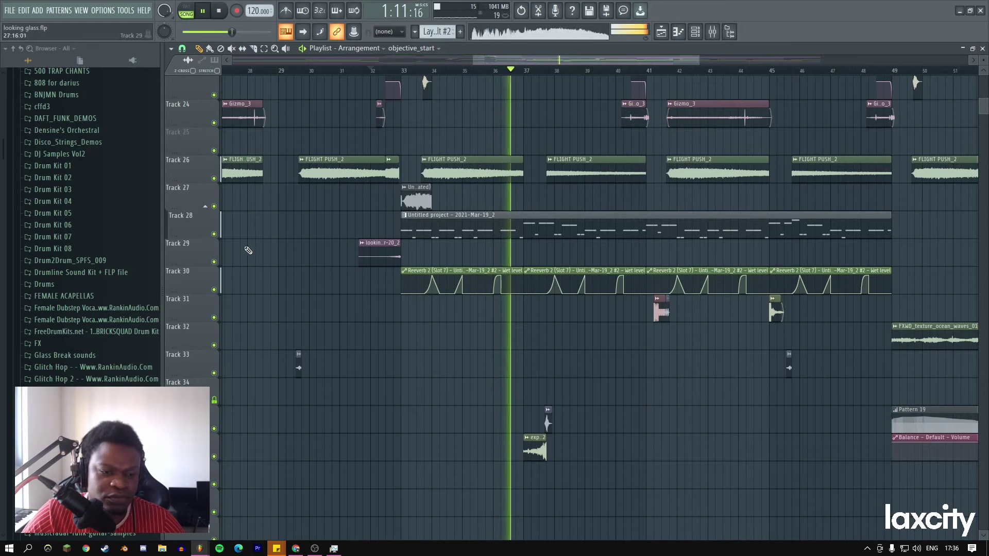
pyautogui.moveTo(435, 275); pyautogui.dragTo(849, 284)
pyautogui.hotkey('shift', 'Up')
pyautogui.scroll(1, 850, 284)
pyautogui.scroll(1, 851, 286)
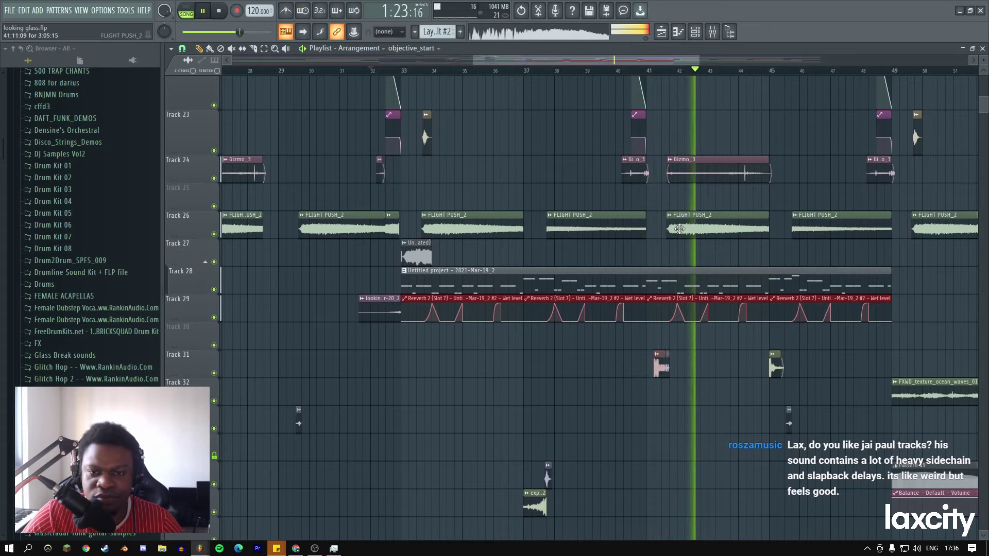
pyautogui.moveTo(472, 60); pyautogui.dragTo(292, 61)
pyautogui.scroll(10, 543, 166)
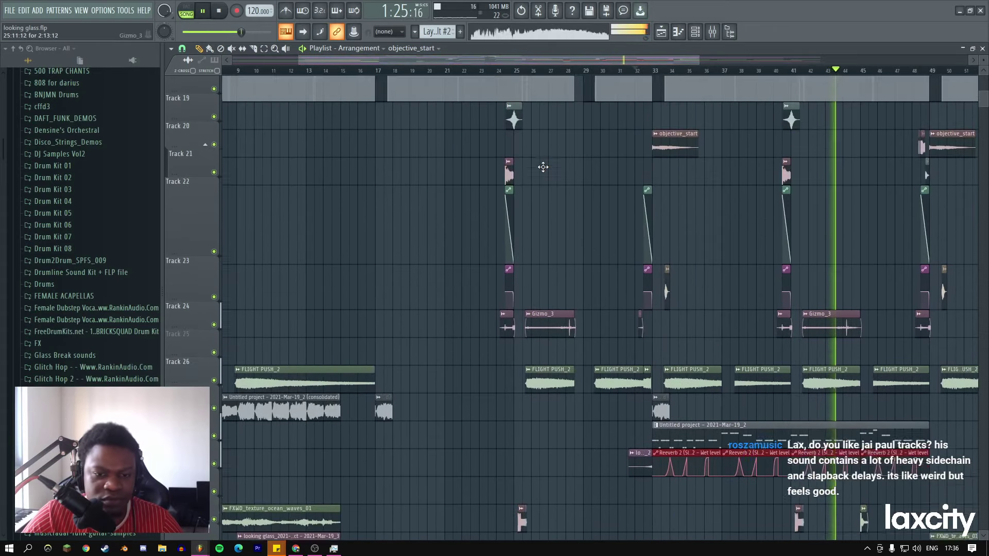
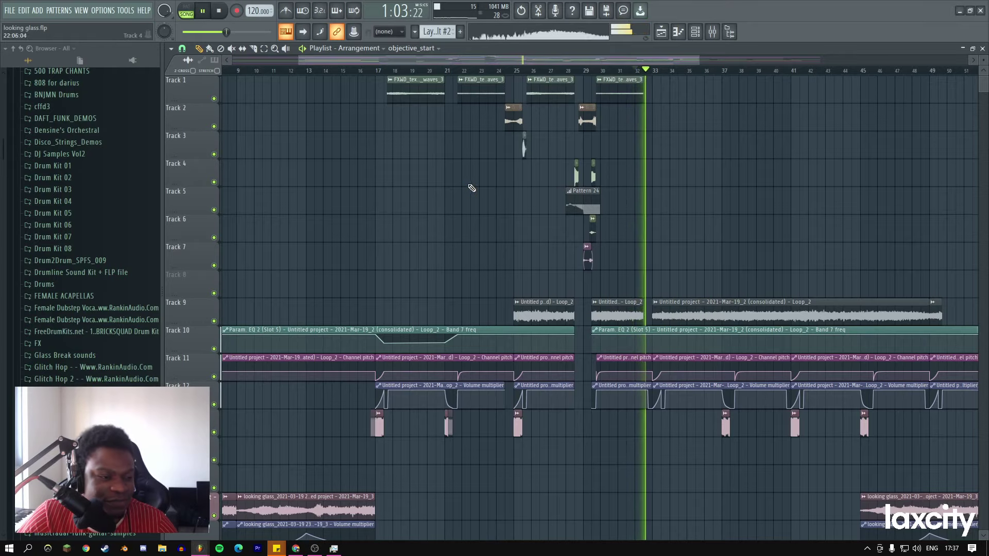
# Set the playhead at bar 32 and zoom the playlist in on bars 29–34.
pyautogui.click(638, 71)
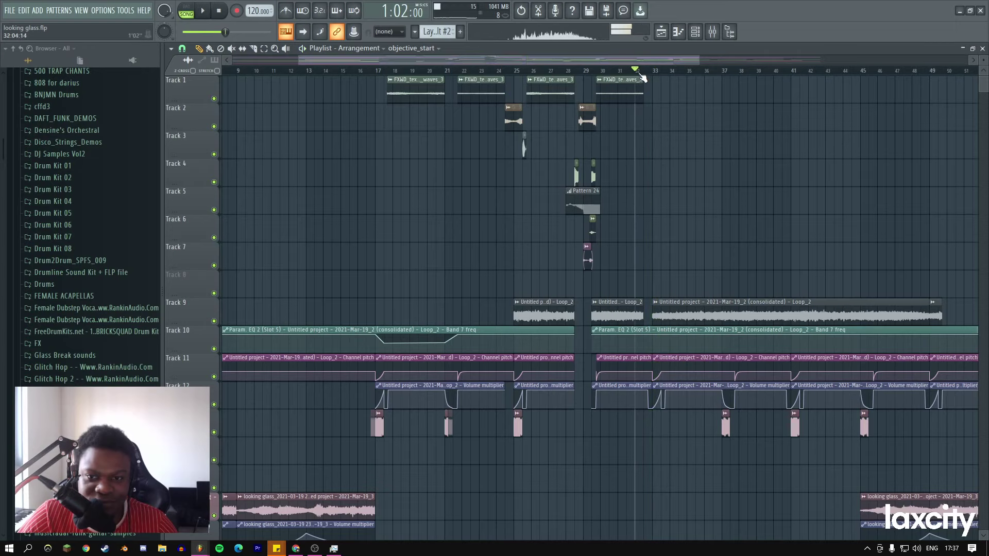
pyautogui.moveTo(698, 61); pyautogui.dragTo(539, 59)
pyautogui.moveTo(530, 58); pyautogui.dragTo(553, 60)
# Audition playback from bar 32, reset the master pitch to 0 cents, and scroll down to tracks 46–55.
pyautogui.press('space')
pyautogui.press('space')
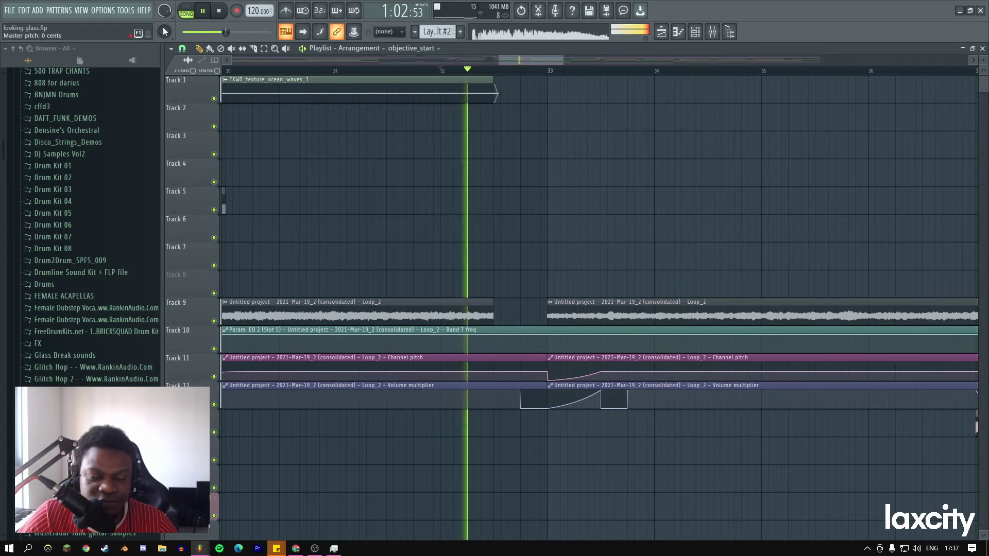
pyautogui.press('space')
pyautogui.press('space')
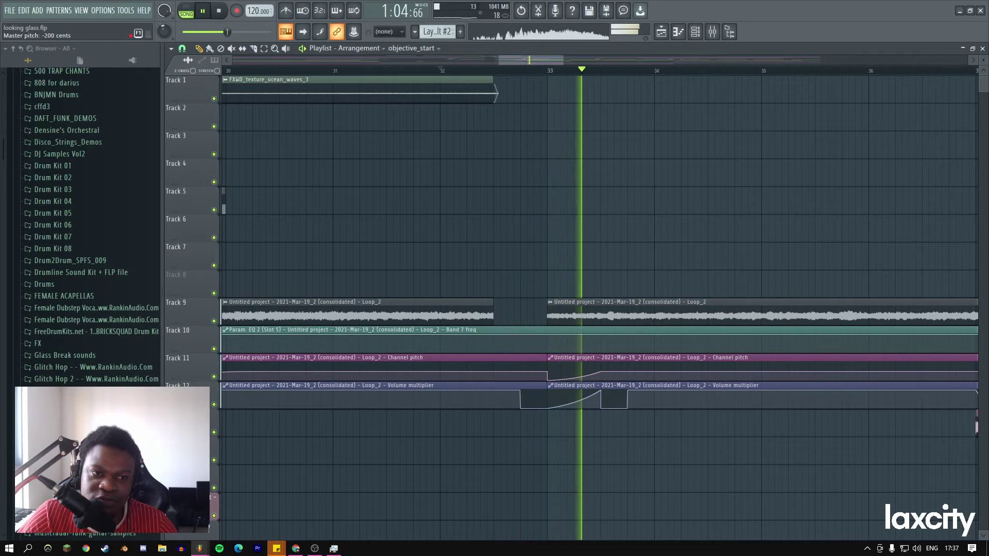
pyautogui.press('space')
pyautogui.press('space')
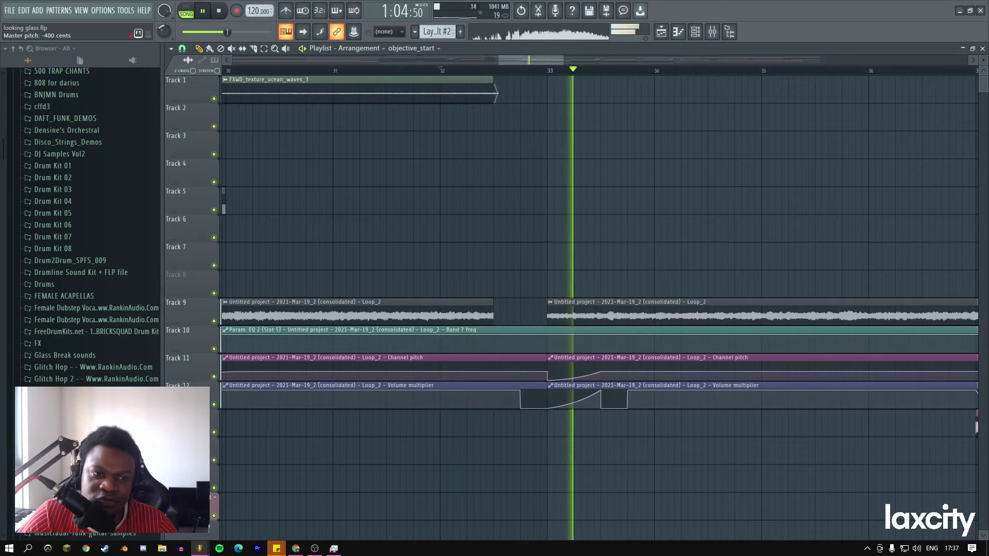
pyautogui.press('space')
pyautogui.press('space')
pyautogui.rightClick(163, 28)
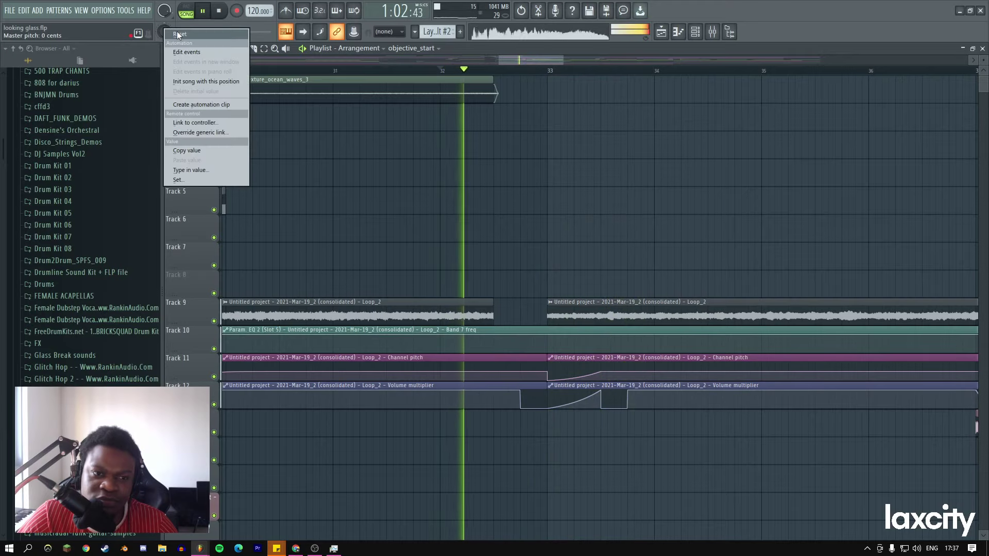
pyautogui.click(173, 34)
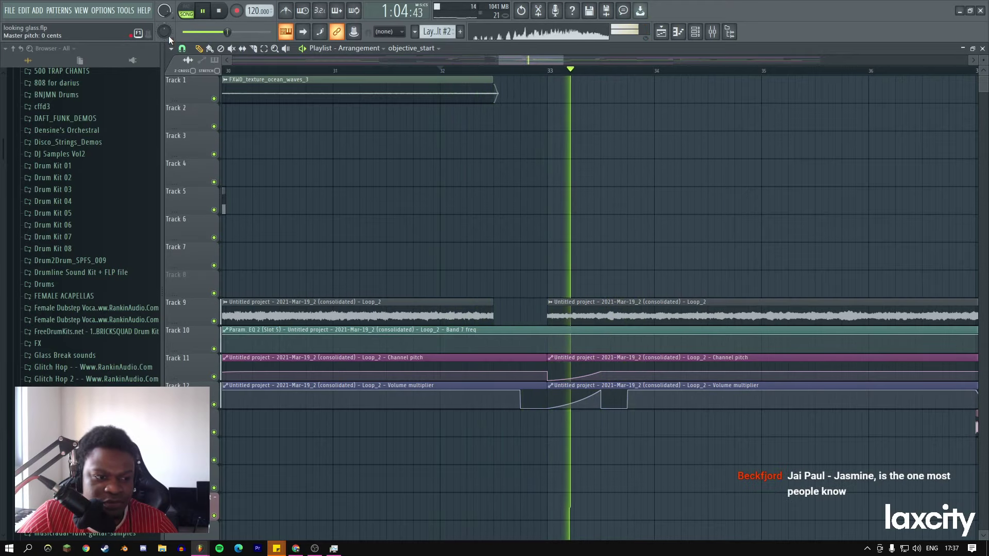
pyautogui.scroll(-15, 670, 217)
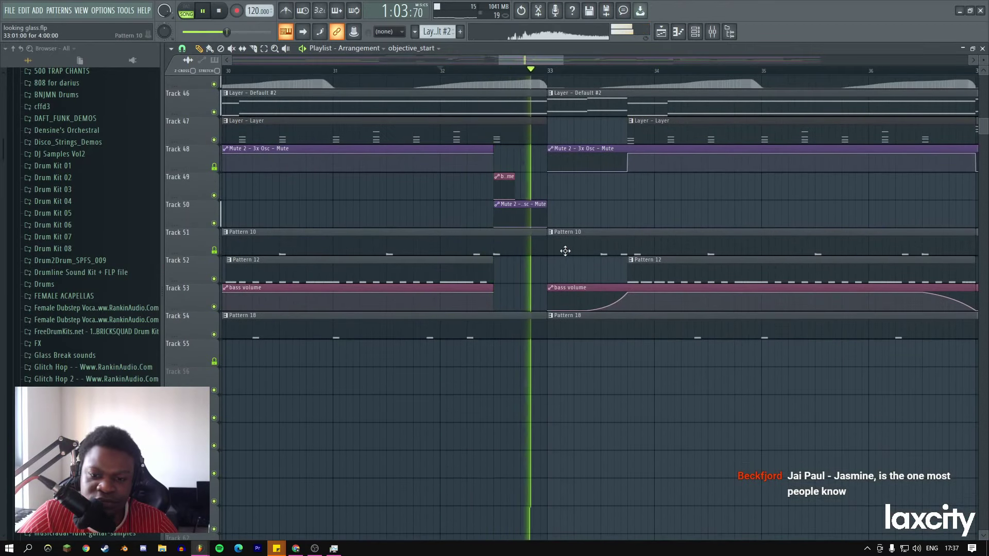
# Trim the start of Track 51's second Pattern 10 clip and view bars 28–52.
pyautogui.moveTo(551, 248); pyautogui.dragTo(648, 243)
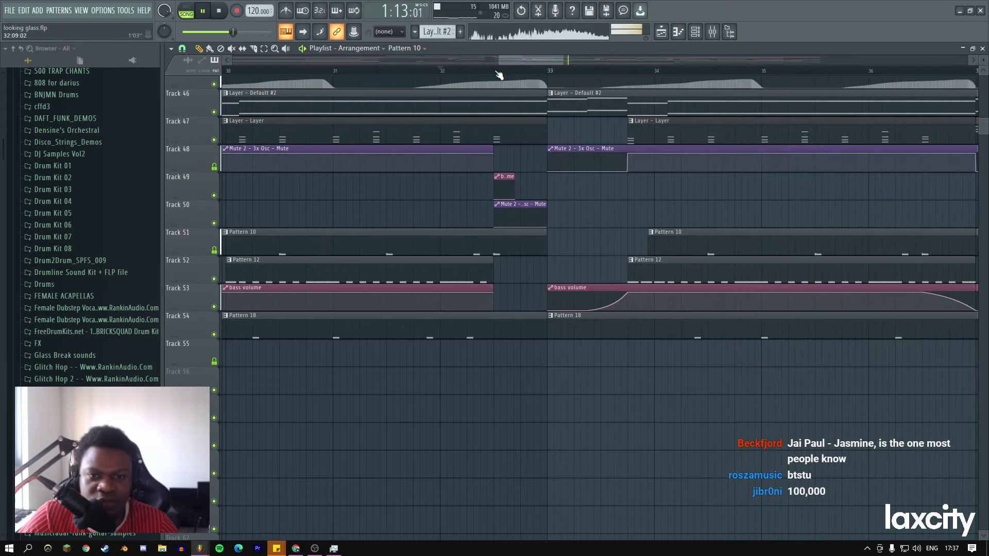
pyautogui.moveTo(565, 58)
pyautogui.mouseDown()
pyautogui.moveTo(690, 66)
pyautogui.moveTo(563, 58)
pyautogui.mouseUp()
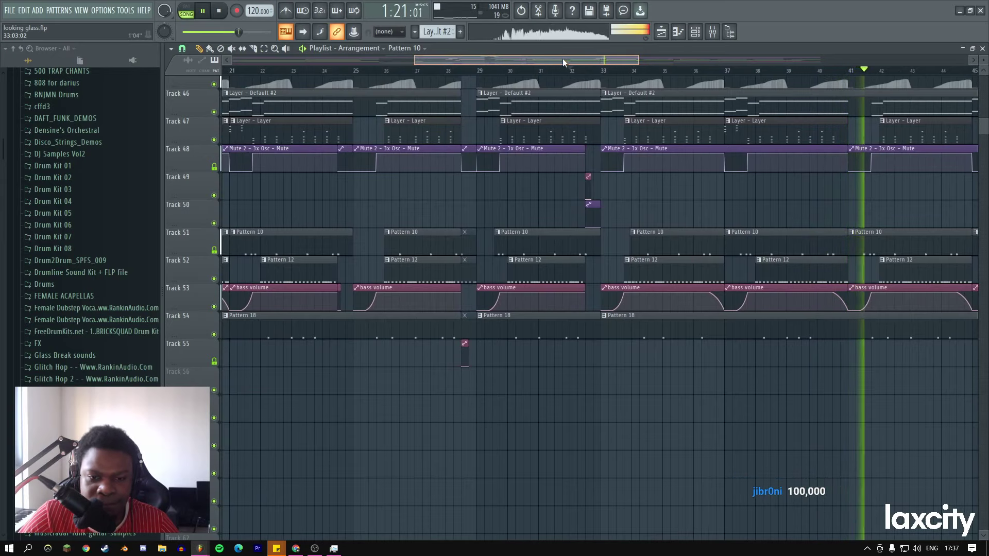
pyautogui.moveTo(562, 57); pyautogui.dragTo(630, 60)
# Play from around bar 41 and make Track 54's Pattern 18 clip a unique Pattern 19.
pyautogui.press('space')
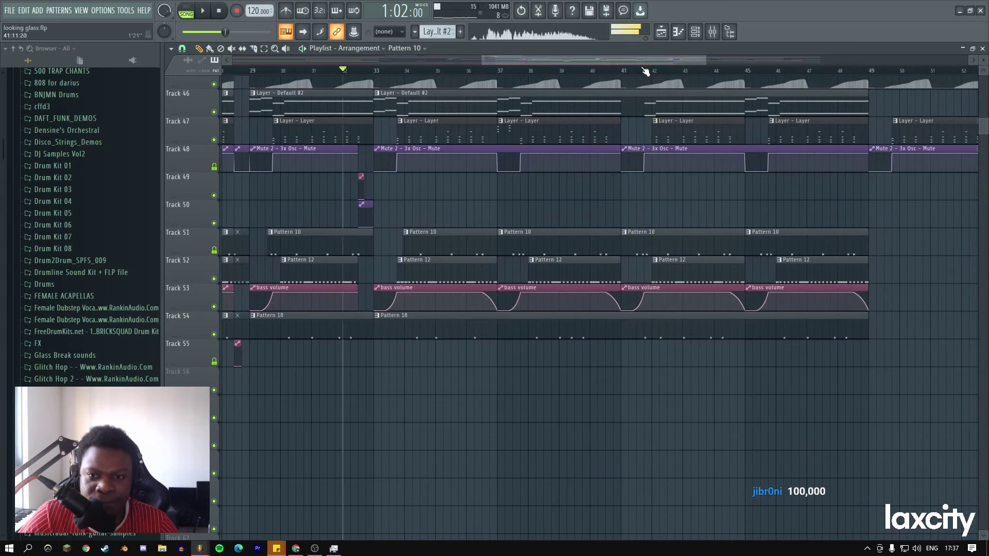
pyautogui.click(614, 71)
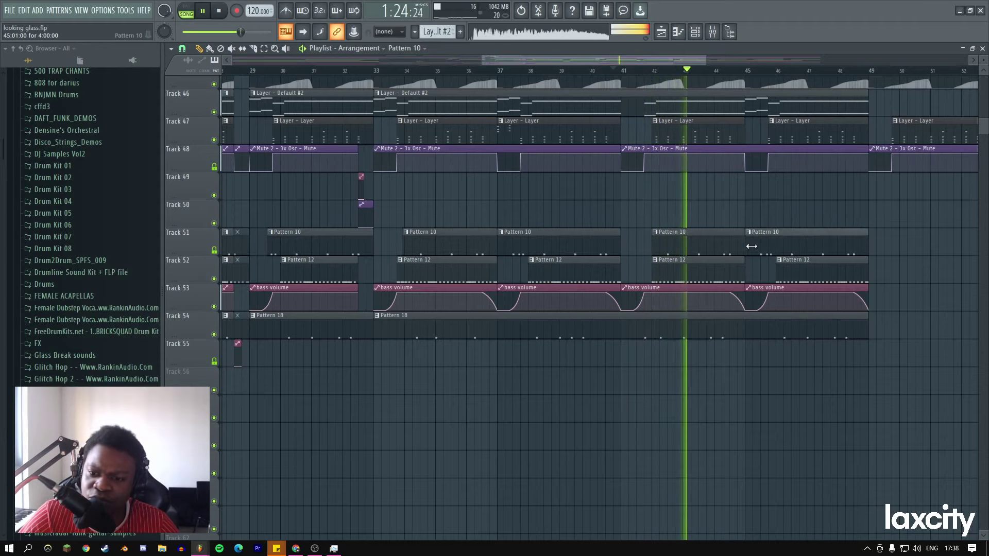
pyautogui.click(376, 315)
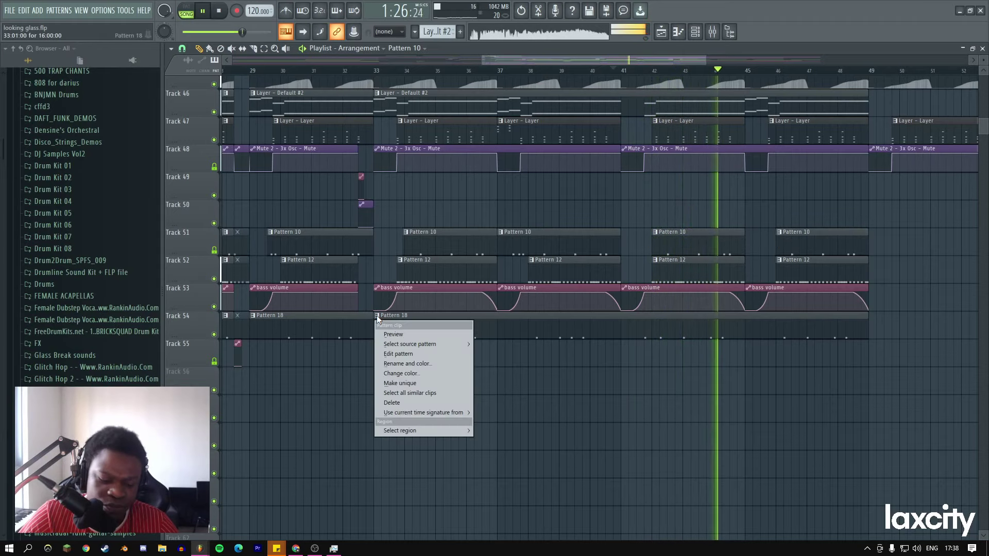
pyautogui.press('u')
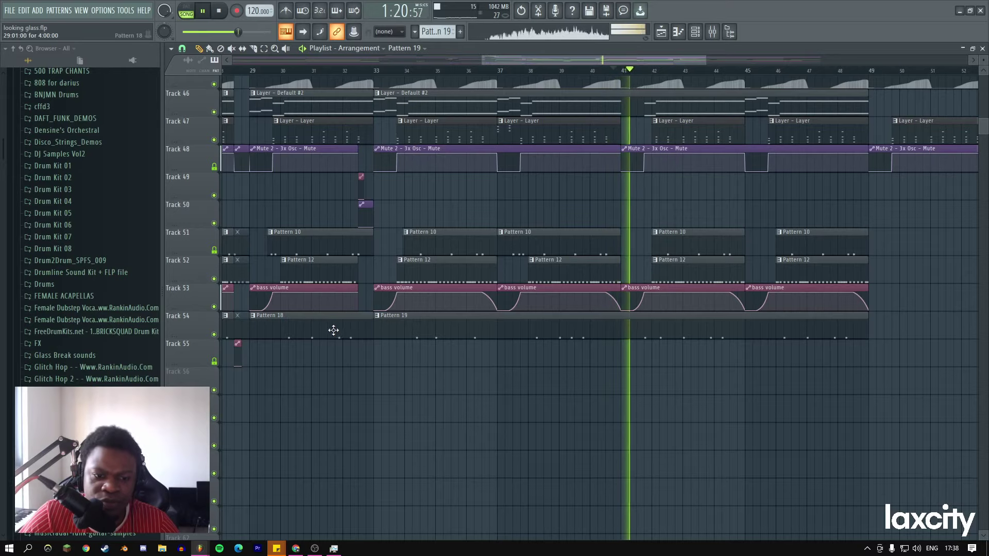
# Open Pattern 19 in the piano roll and place the first new C5 notes, moving one later.
pyautogui.doubleClick(662, 330)
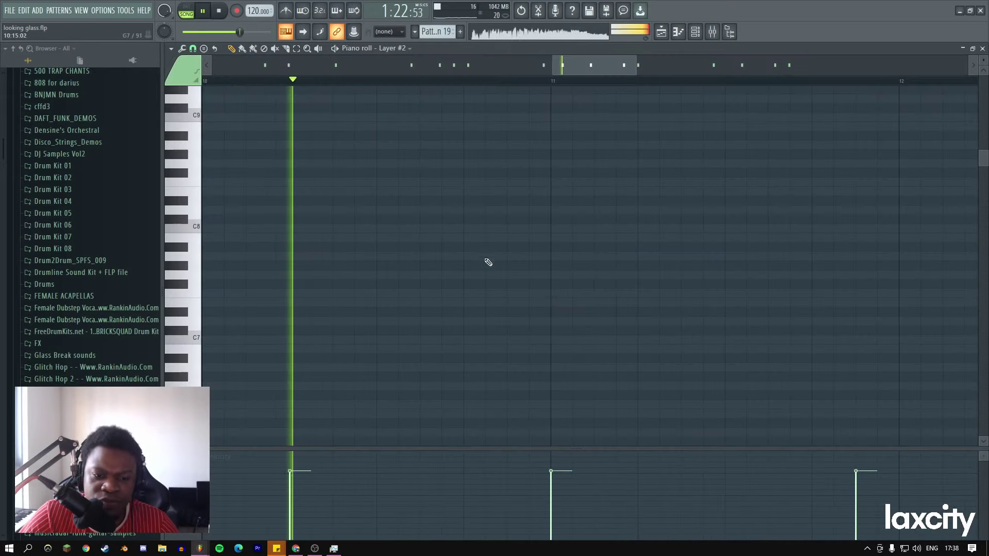
pyautogui.click(422, 260)
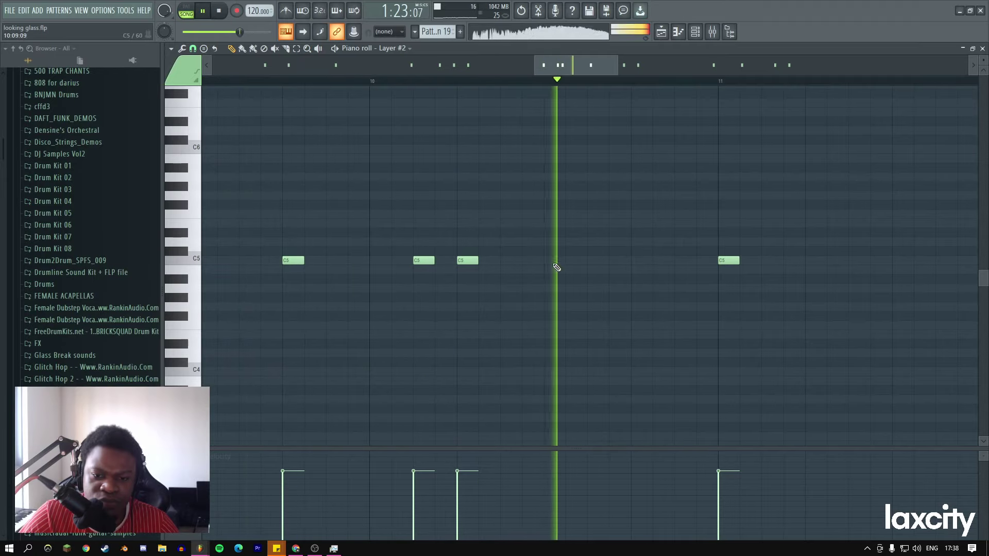
pyautogui.press('space')
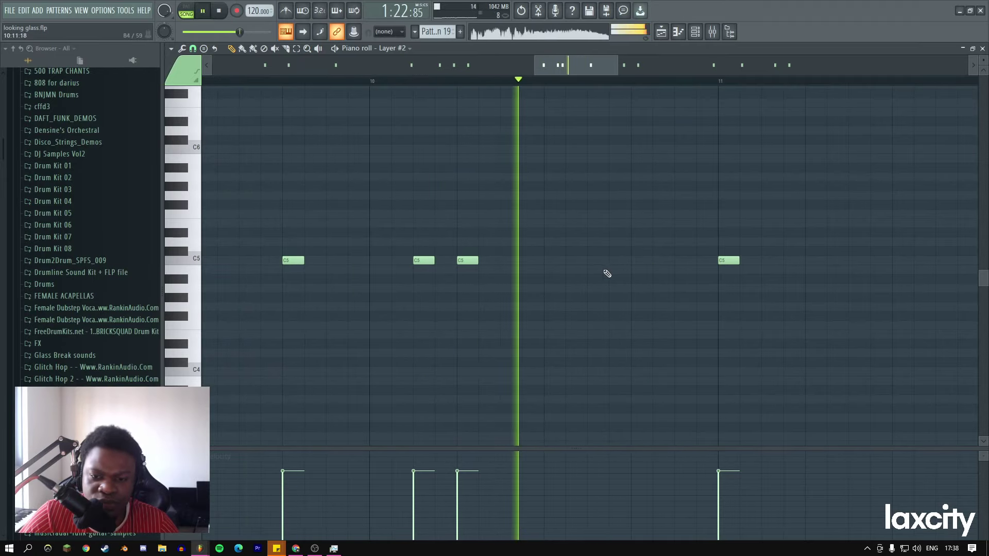
pyautogui.click(551, 260)
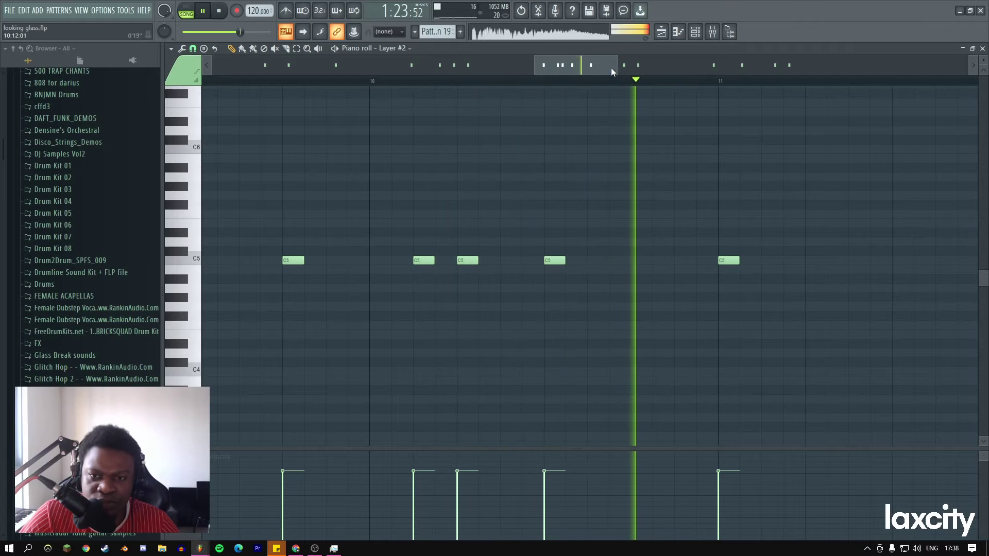
pyautogui.moveTo(616, 68); pyautogui.dragTo(668, 92)
pyautogui.rightClick(422, 261)
pyautogui.click(474, 260)
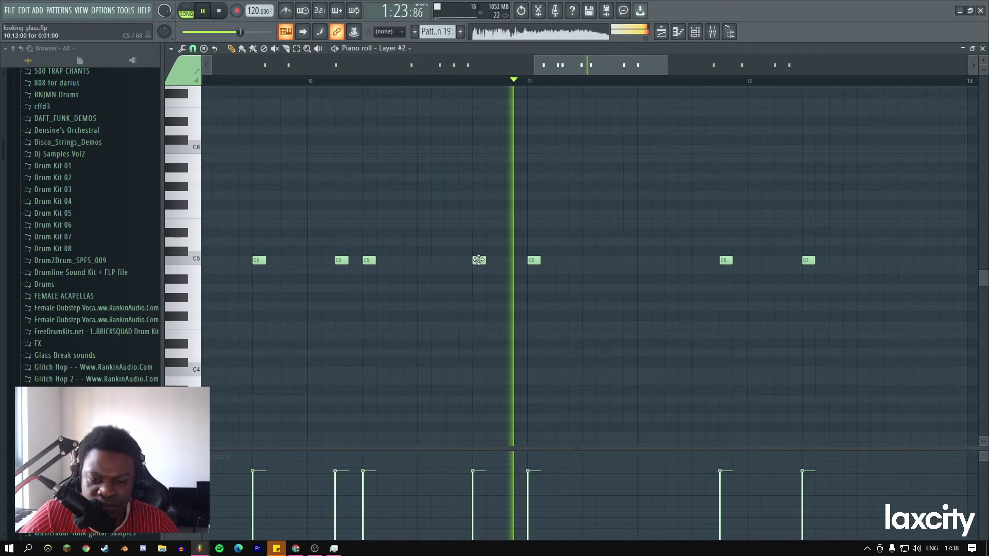
# Add and nudge more C5 notes, audition the rhythm, and go back to the arrangement.
pyautogui.click(453, 262)
pyautogui.rightClick(533, 261)
pyautogui.click(558, 261)
pyautogui.press('space')
pyautogui.press('space')
pyautogui.moveTo(559, 261); pyautogui.dragTo(532, 261)
pyautogui.click(585, 261)
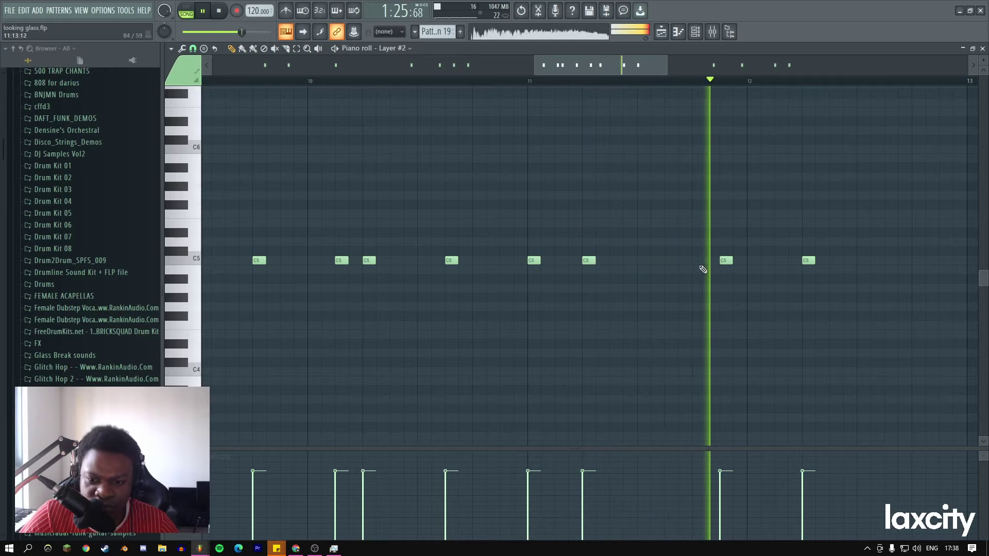
pyautogui.press('space')
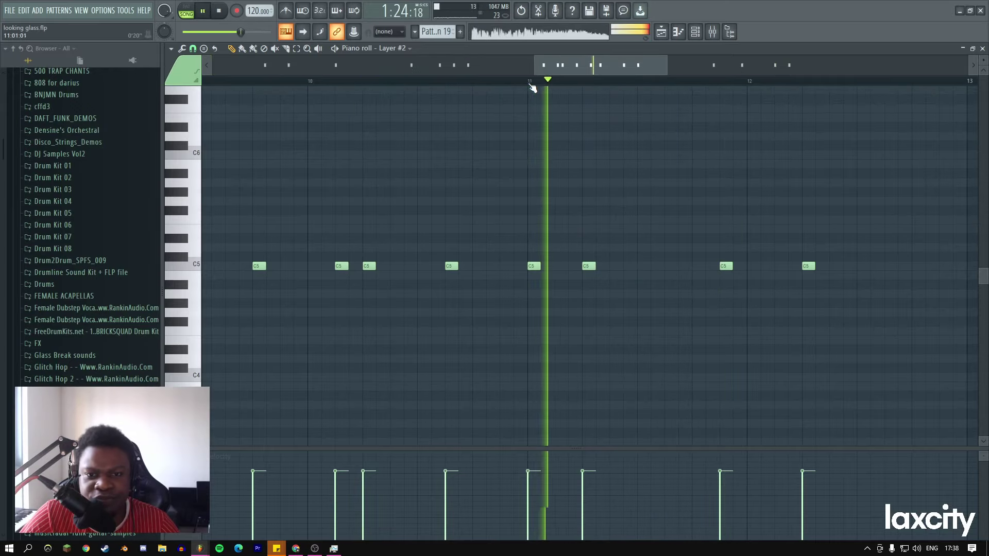
pyautogui.moveTo(727, 266); pyautogui.dragTo(699, 265)
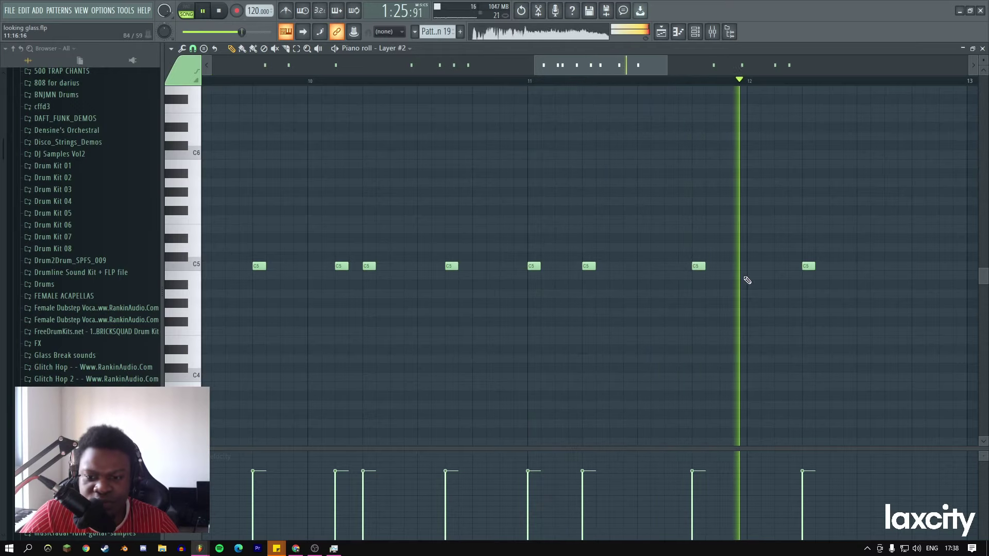
pyautogui.moveTo(646, 68); pyautogui.dragTo(690, 71)
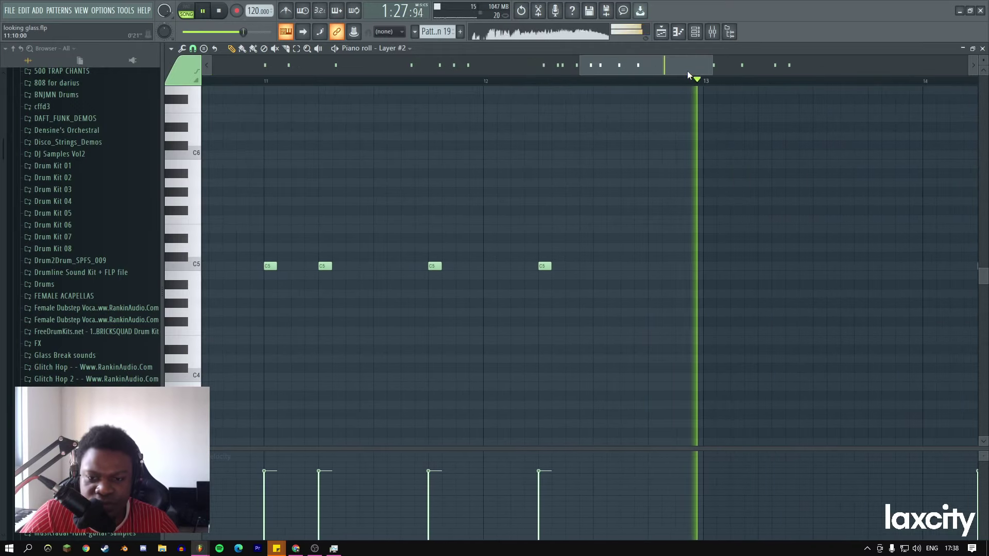
pyautogui.click(659, 33)
pyautogui.click(661, 33)
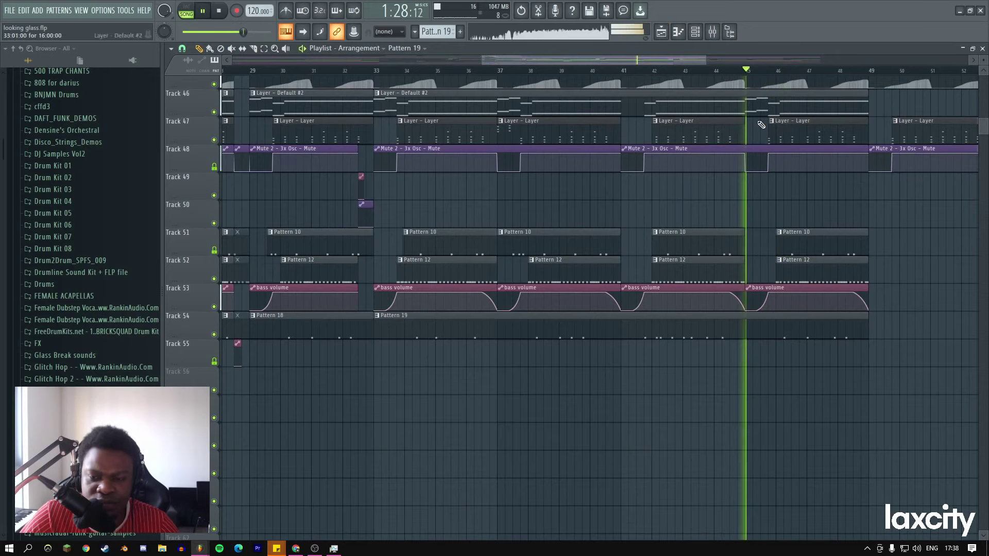
# Reopen Pattern 19, add C5 notes around bars 14–16, and return to the playlist.
pyautogui.doubleClick(779, 325)
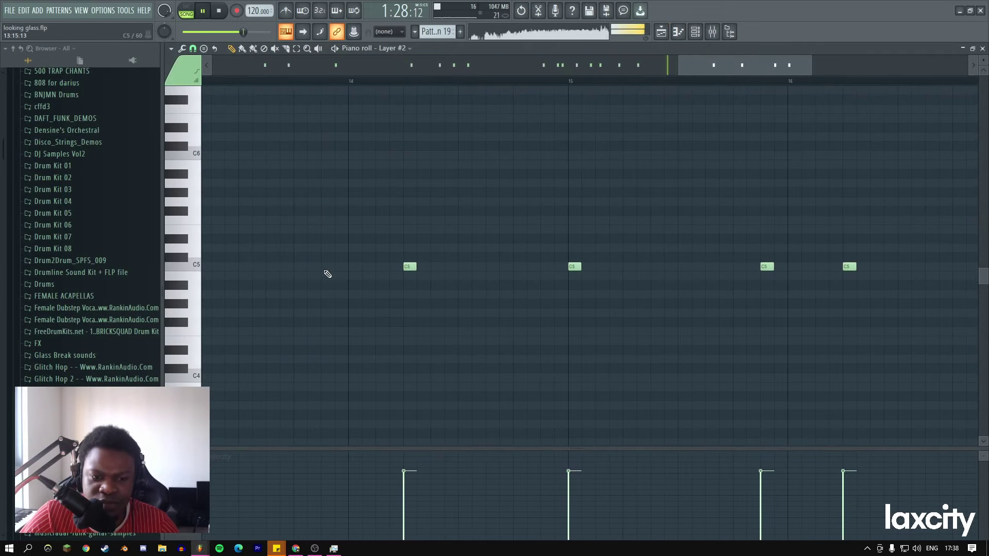
pyautogui.click(298, 267)
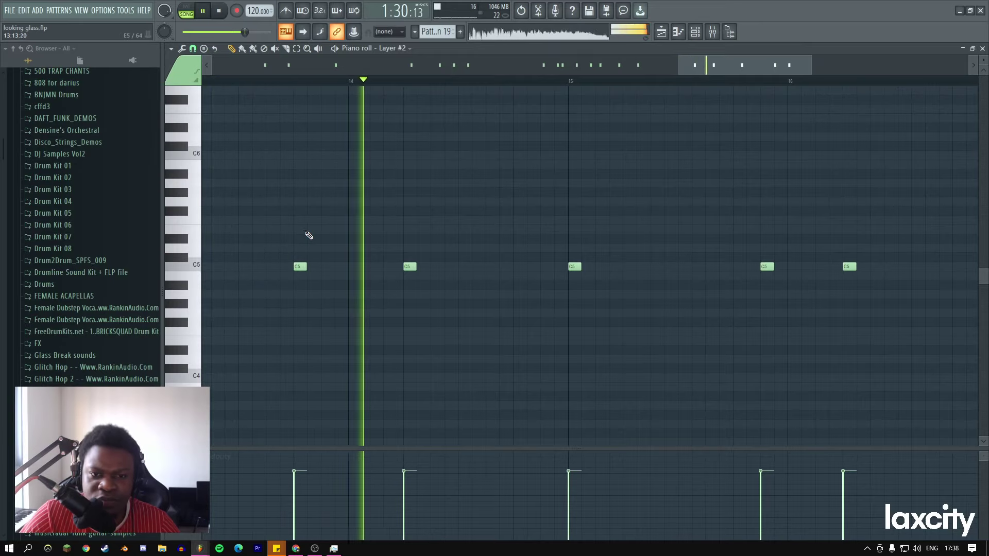
pyautogui.click(296, 82)
pyautogui.click(380, 267)
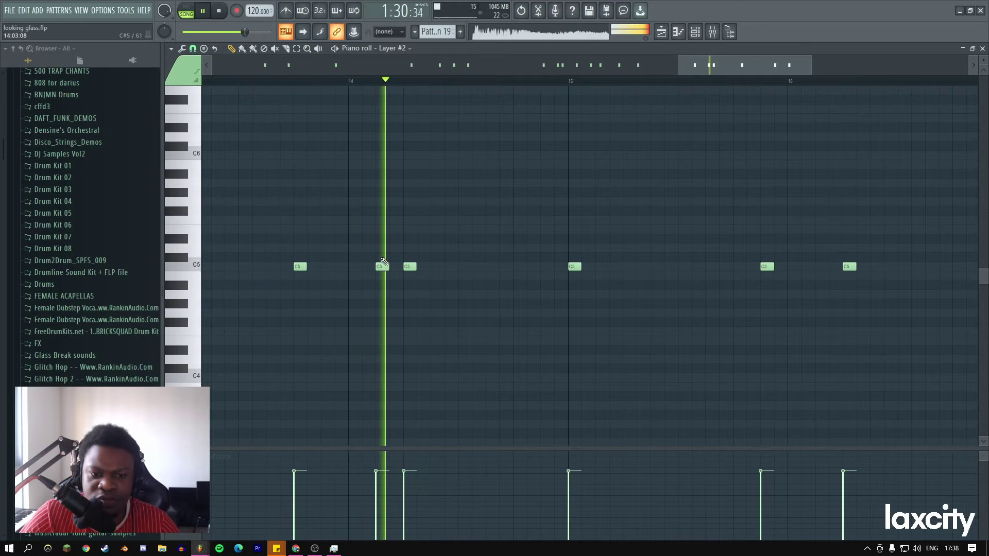
pyautogui.press('space')
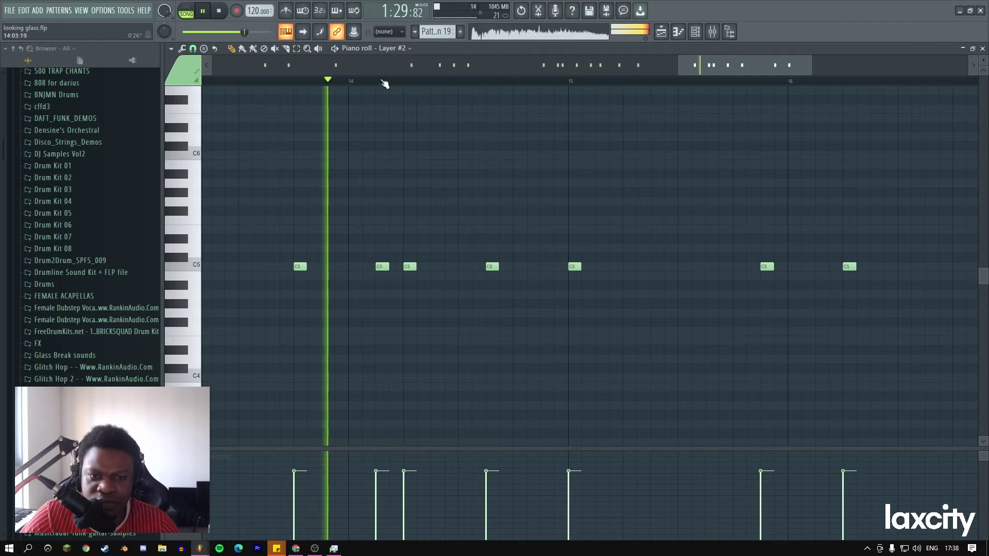
pyautogui.click(381, 83)
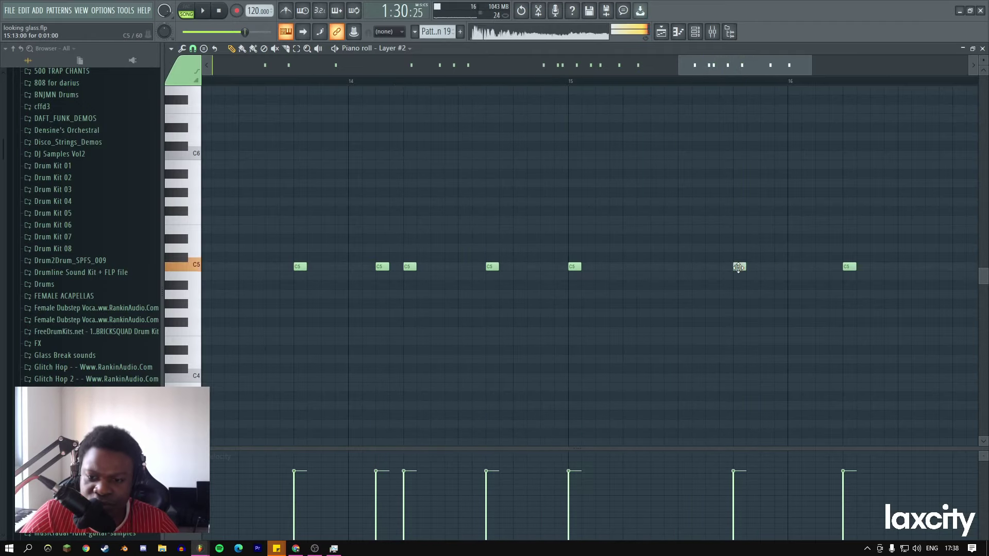
pyautogui.press('space')
pyautogui.click(724, 83)
pyautogui.moveTo(765, 199); pyautogui.dragTo(672, 254)
pyautogui.click(718, 290)
pyautogui.rightClick(724, 291)
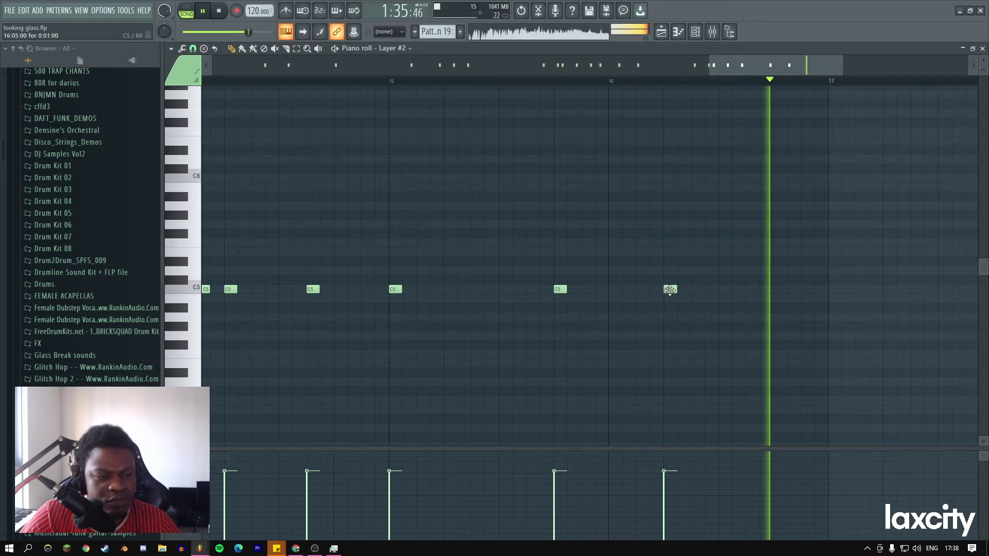
pyautogui.click(661, 32)
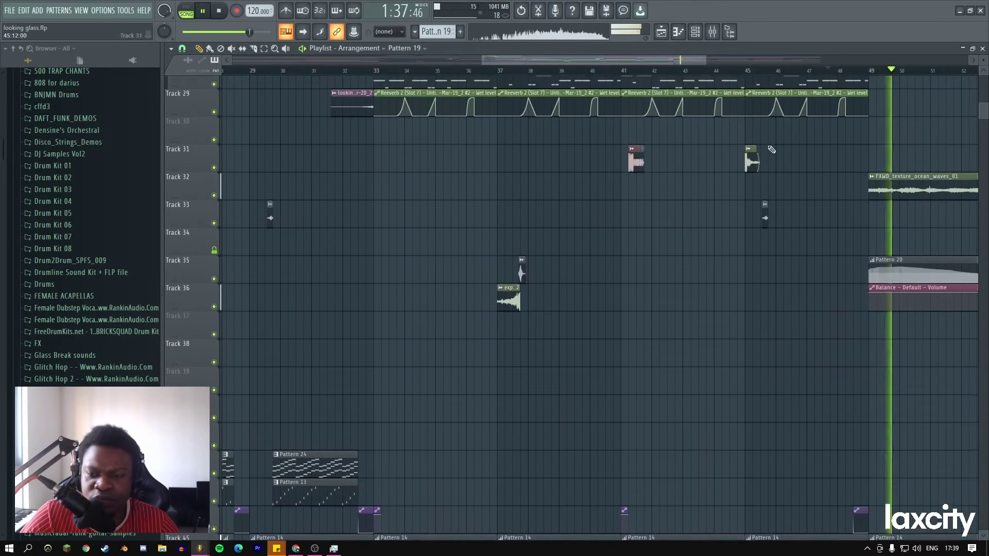
pyautogui.scroll(-1, 506, 217)
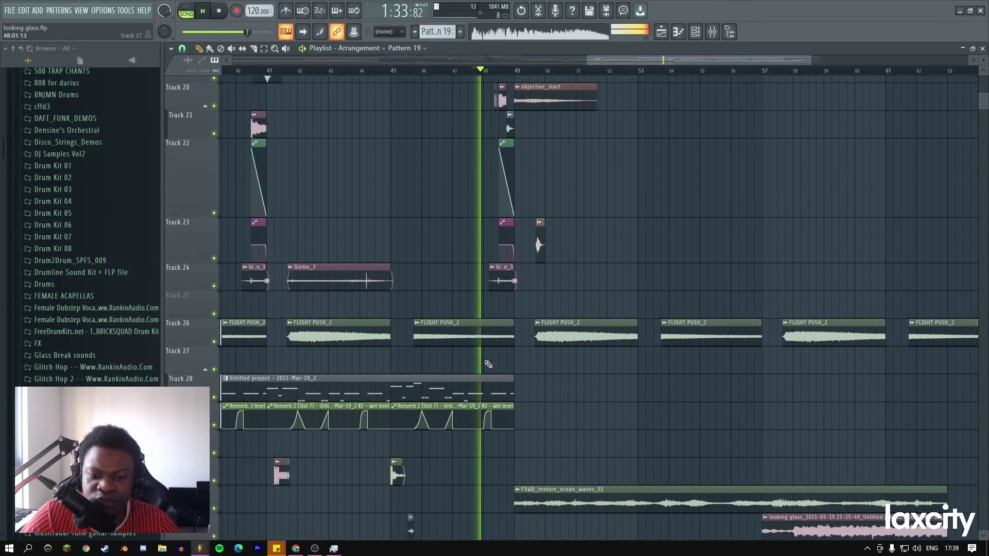
pyautogui.click(500, 393)
pyautogui.press('space')
pyautogui.rightClick(499, 393)
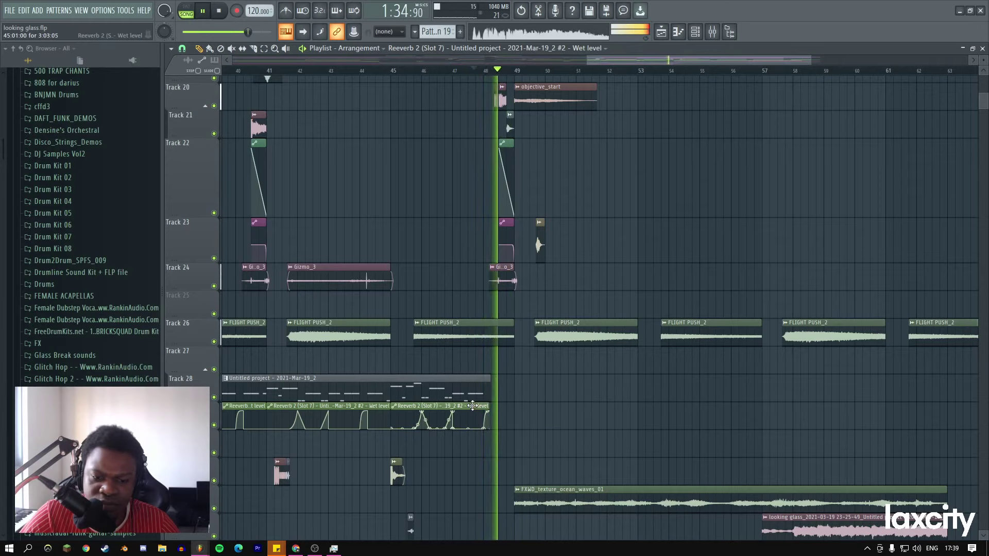
pyautogui.scroll(7, 508, 405)
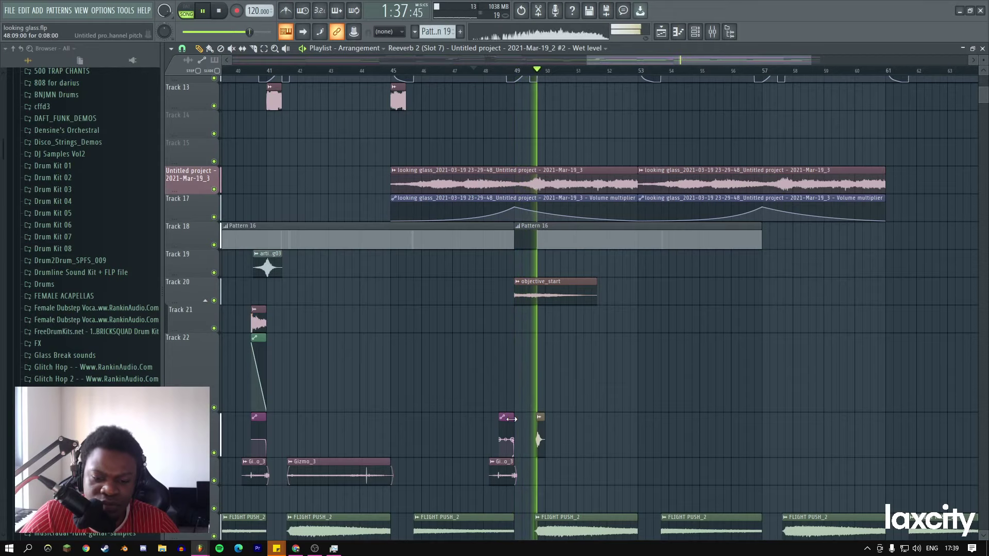
pyautogui.press('space')
pyautogui.scroll(-7, 501, 371)
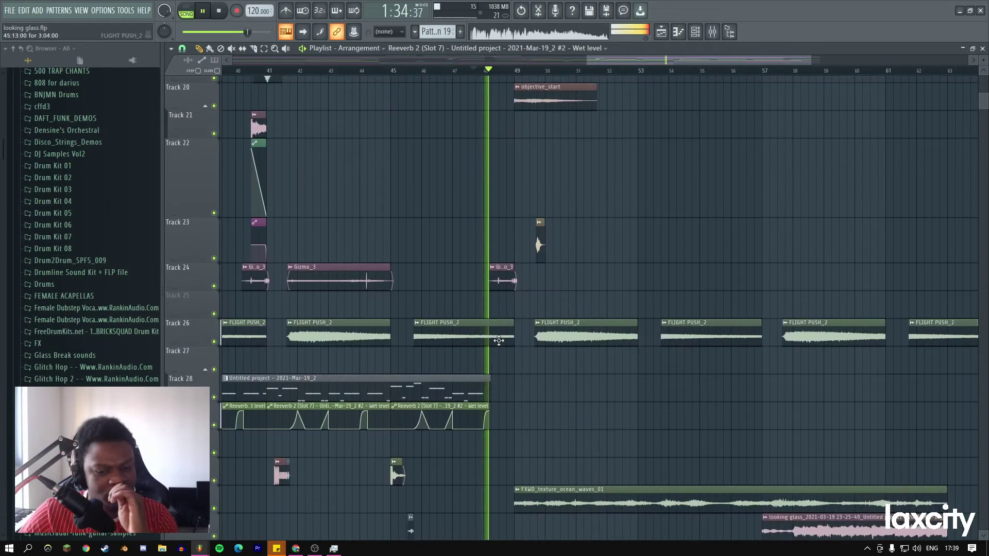
pyautogui.scroll(-20, 502, 337)
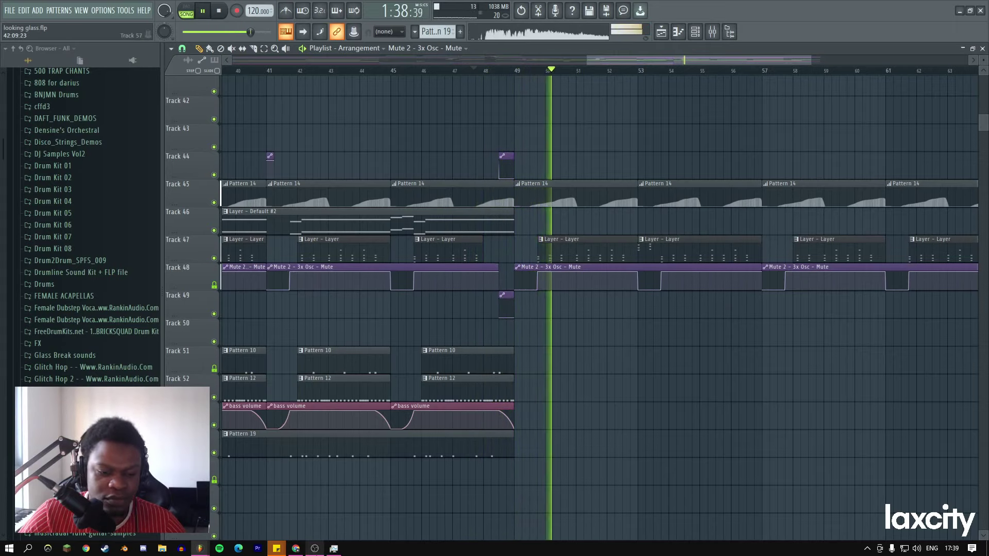
pyautogui.click(301, 550)
pyautogui.click(201, 43)
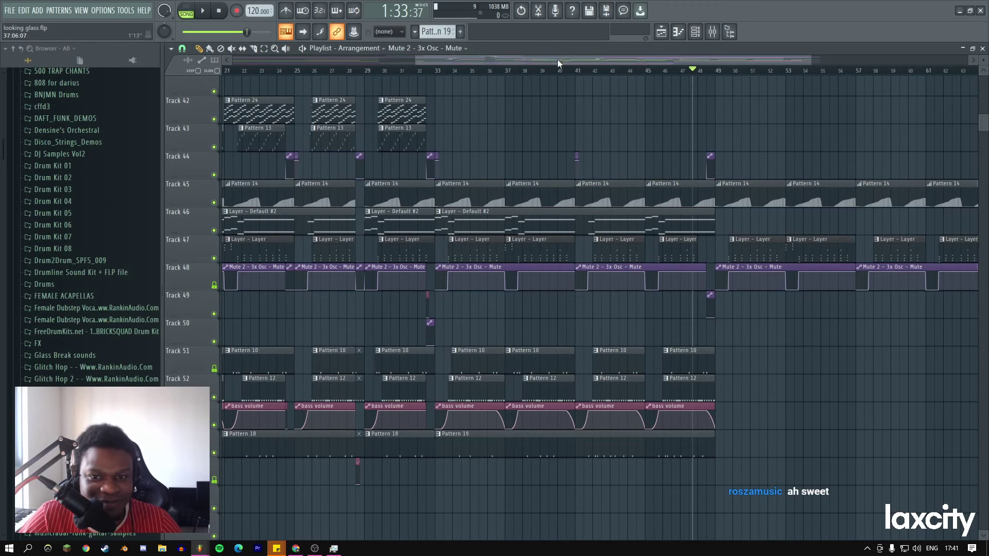
pyautogui.moveTo(558, 60); pyautogui.dragTo(548, 62)
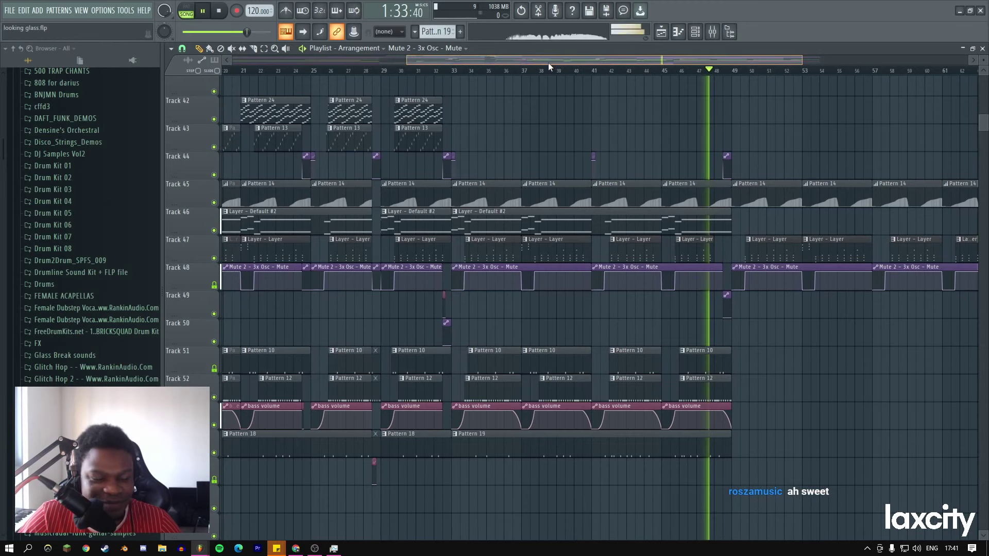
pyautogui.press('space')
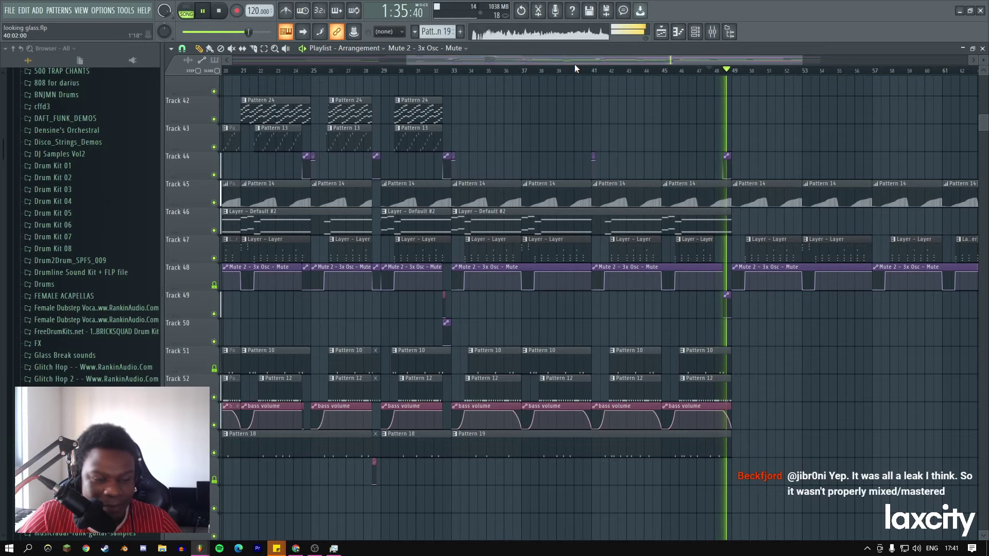
pyautogui.scroll(7, 726, 164)
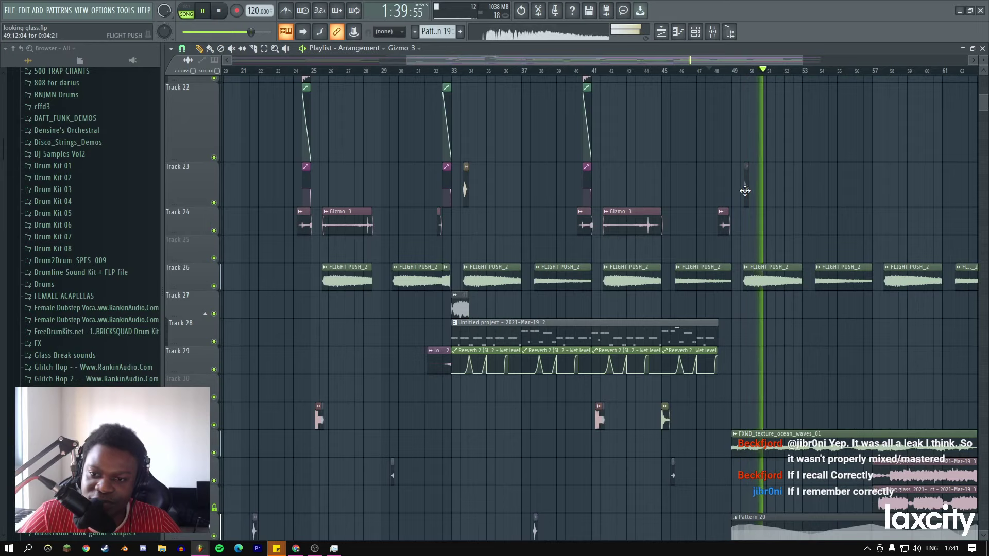
pyautogui.press('space')
pyautogui.press('space')
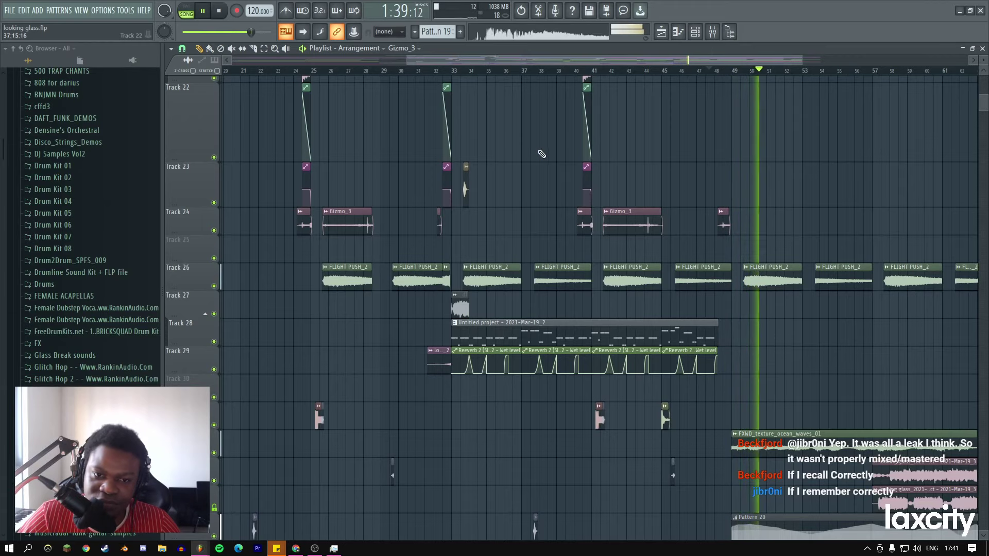
pyautogui.moveTo(407, 61); pyautogui.dragTo(199, 64)
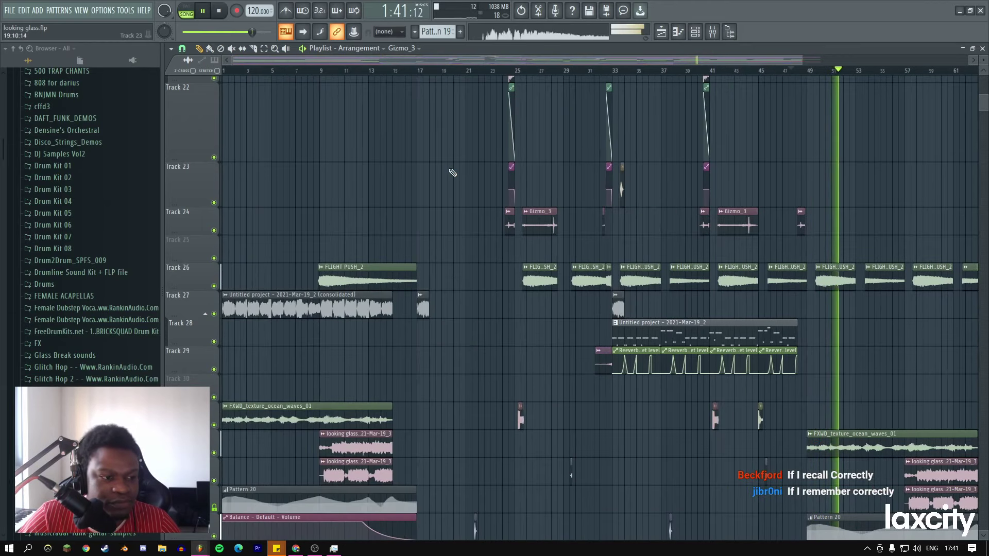
pyautogui.scroll(-3, 458, 238)
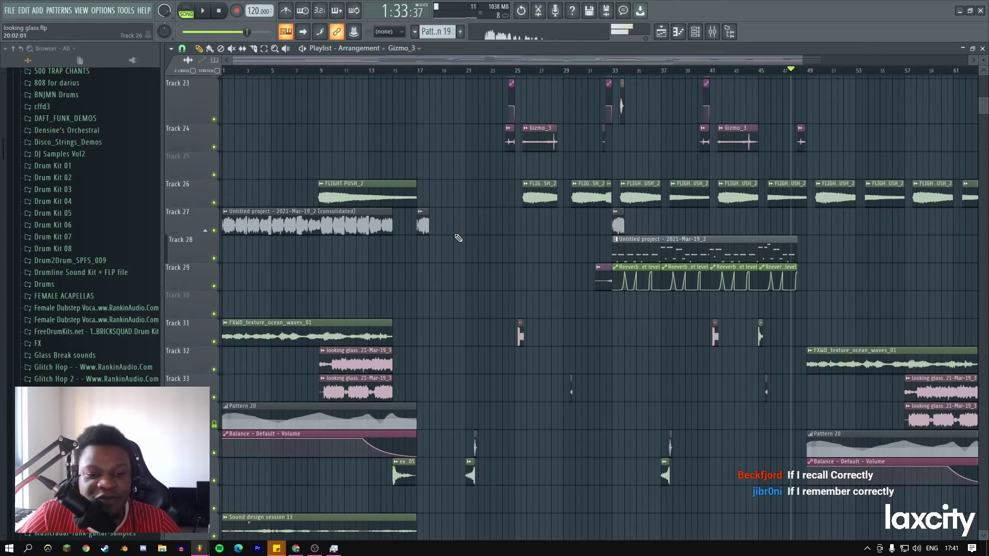
pyautogui.scroll(-2, 790, 71)
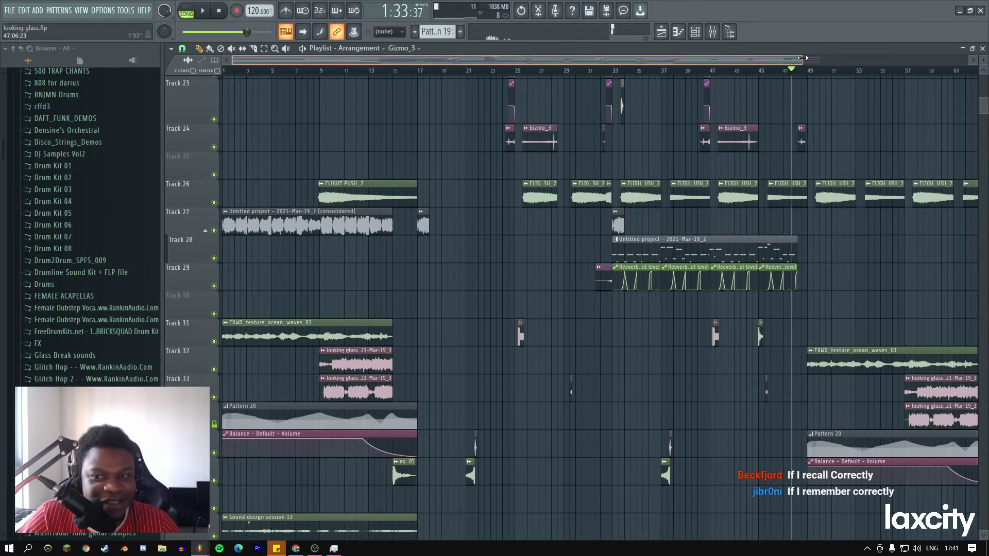
pyautogui.scroll(20, 596, 196)
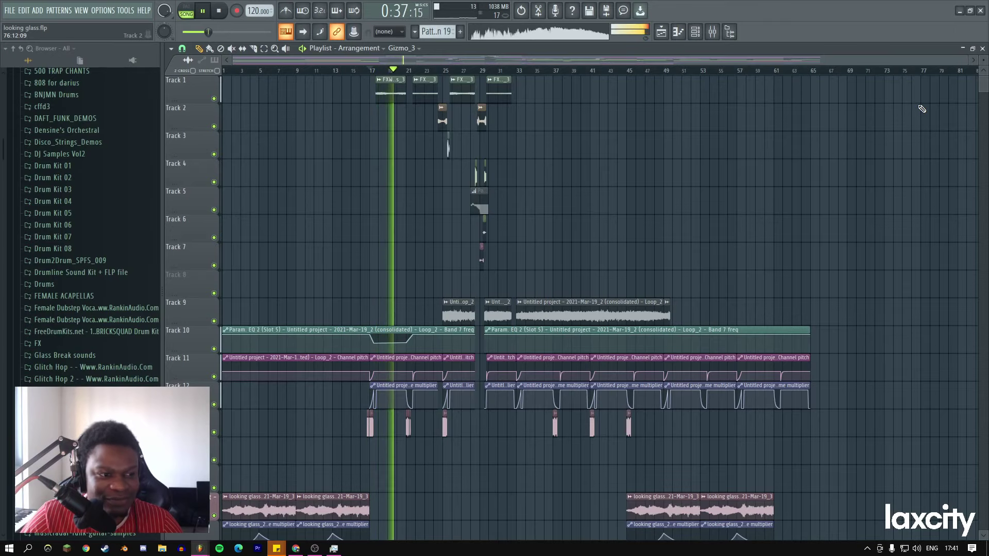
pyautogui.moveTo(964, 60); pyautogui.dragTo(600, 59)
pyautogui.moveTo(524, 59); pyautogui.dragTo(598, 59)
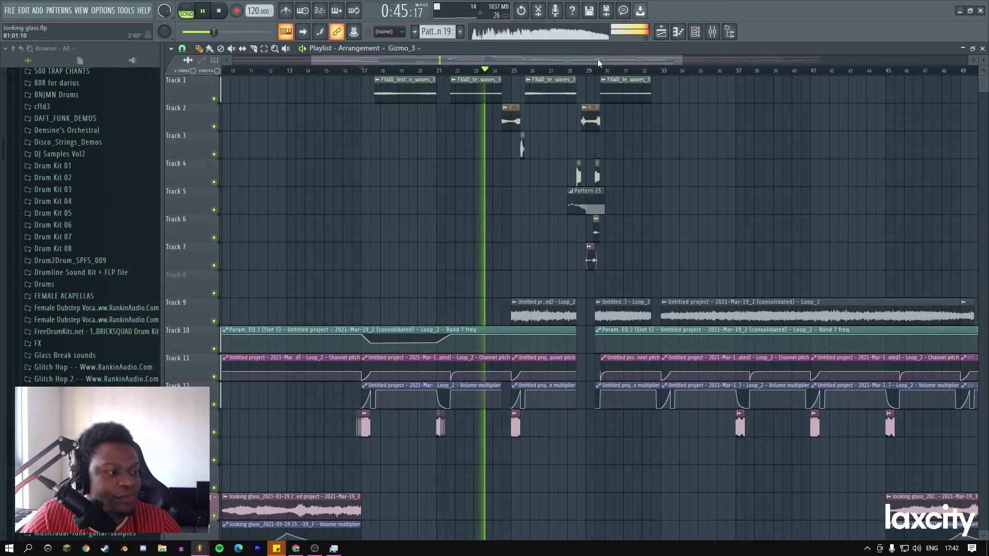
pyautogui.moveTo(679, 59); pyautogui.dragTo(566, 55)
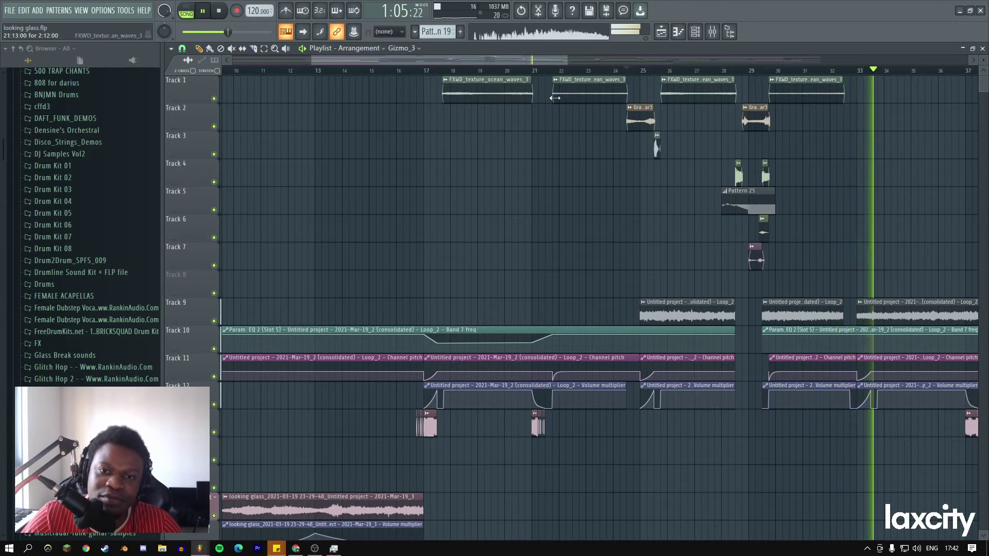
pyautogui.moveTo(513, 63); pyautogui.dragTo(654, 65)
pyautogui.scroll(-10, 582, 185)
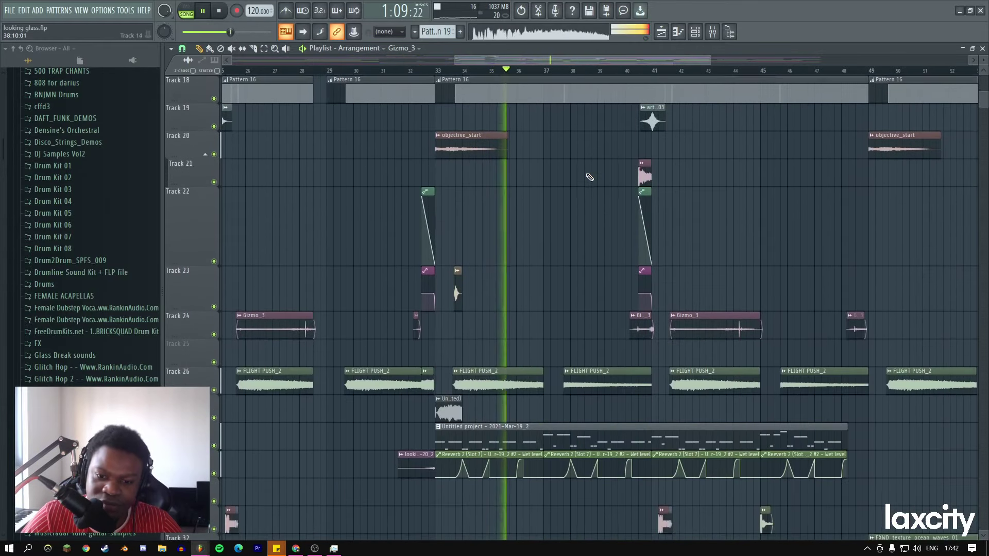
pyautogui.scroll(-12, 590, 175)
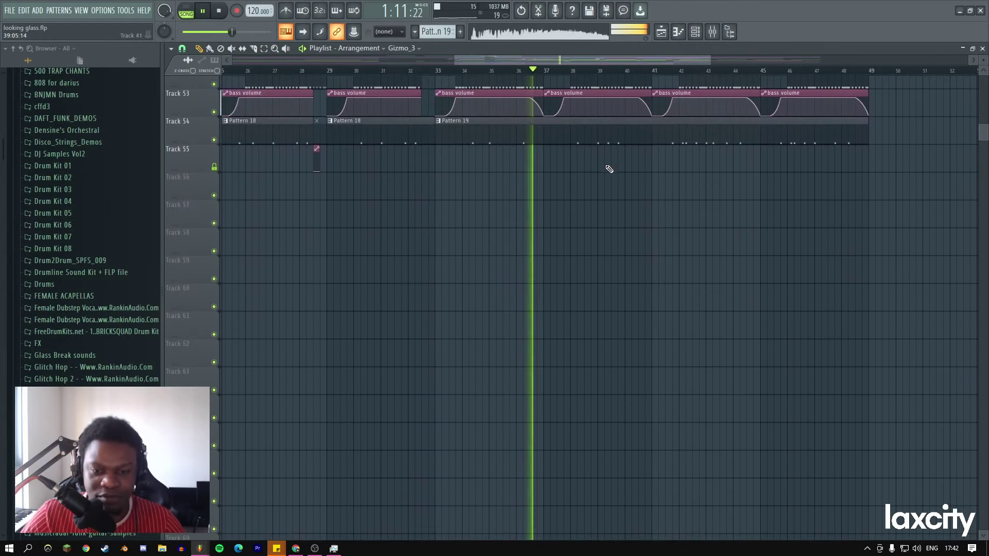
pyautogui.doubleClick(534, 138)
# Locate the clap 2 sample in the Browser by dragging its waveform from the channel settings.
pyautogui.press('F6')
pyautogui.click(244, 261)
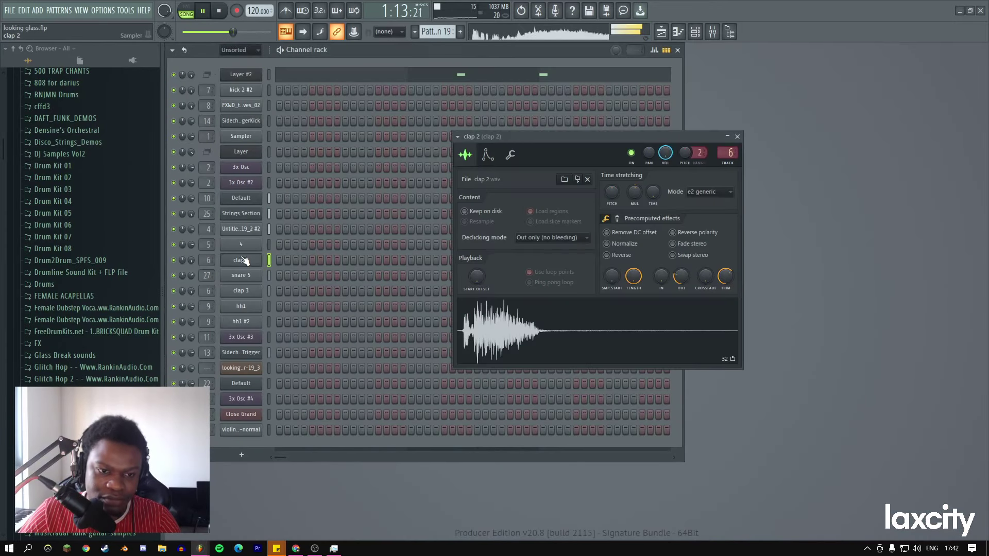
pyautogui.moveTo(581, 326); pyautogui.dragTo(108, 309)
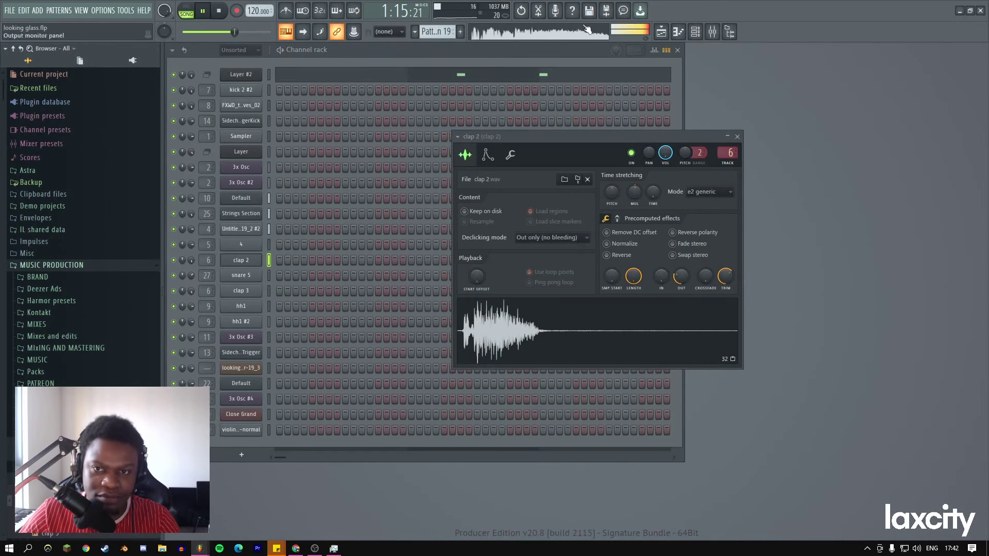
pyautogui.click(661, 31)
pyautogui.click(739, 137)
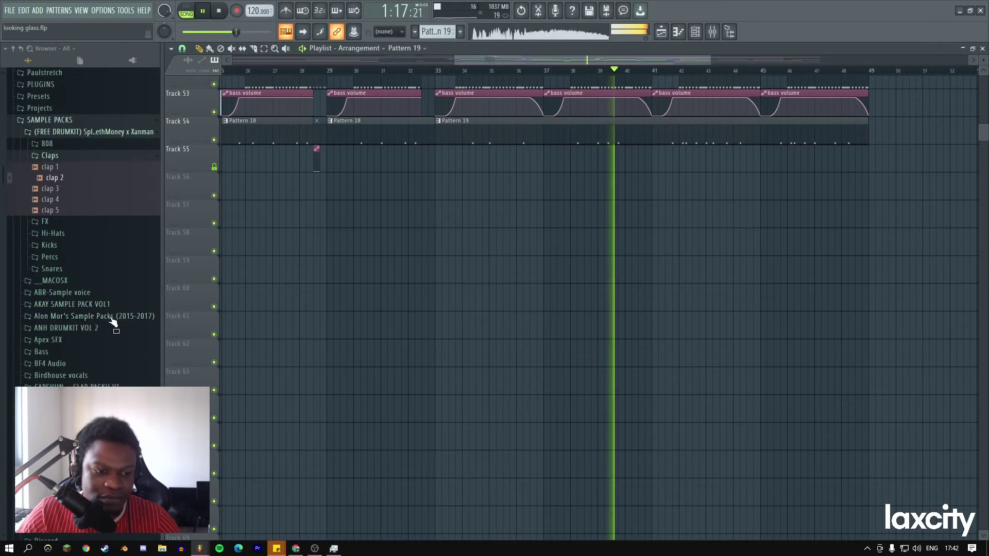
# Open the drum kit's Snares folder and preview the snare 5 sample.
pyautogui.press('space')
pyautogui.click(61, 268)
pyautogui.click(66, 291)
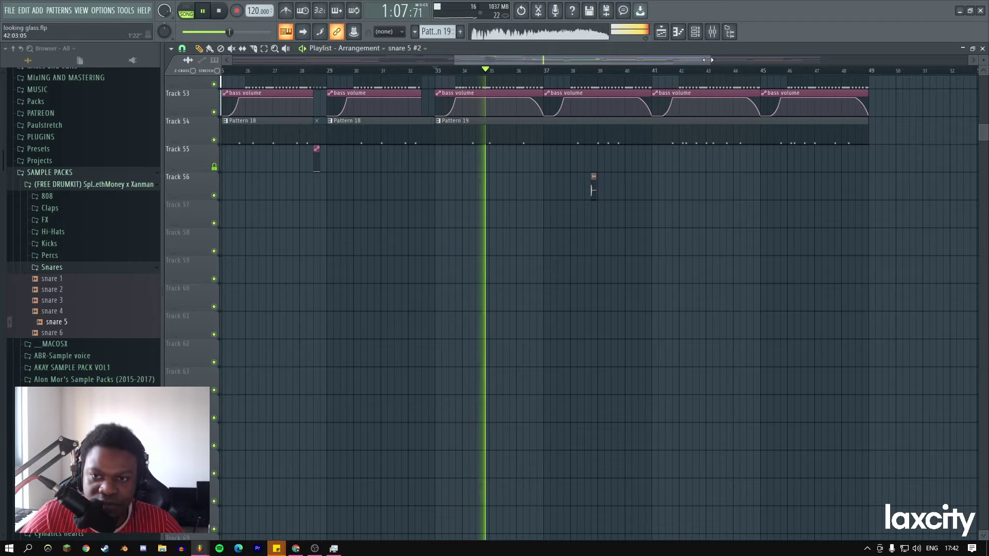
# Zoom in around the new snare and delete the snare clip on Track 56.
pyautogui.moveTo(710, 60); pyautogui.dragTo(606, 59)
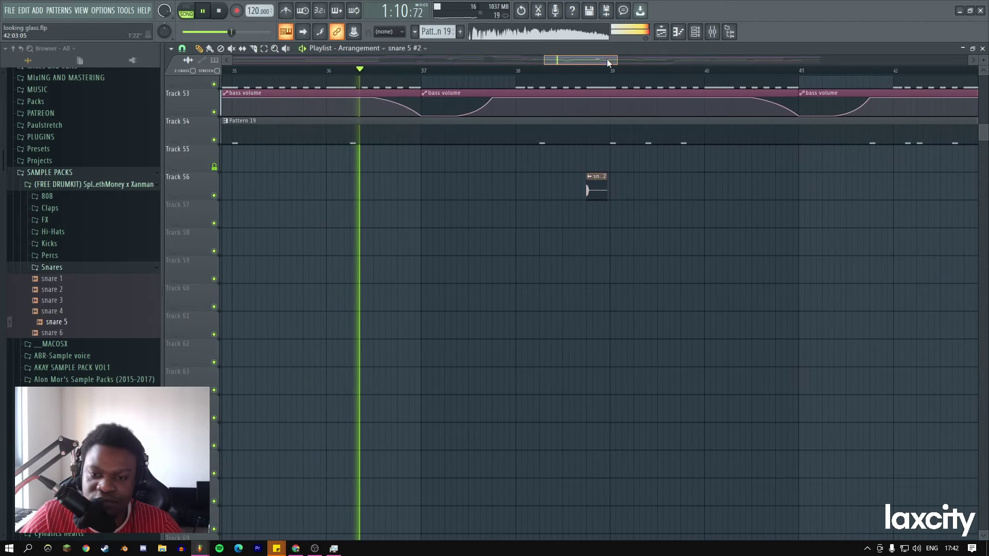
pyautogui.rightClick(602, 191)
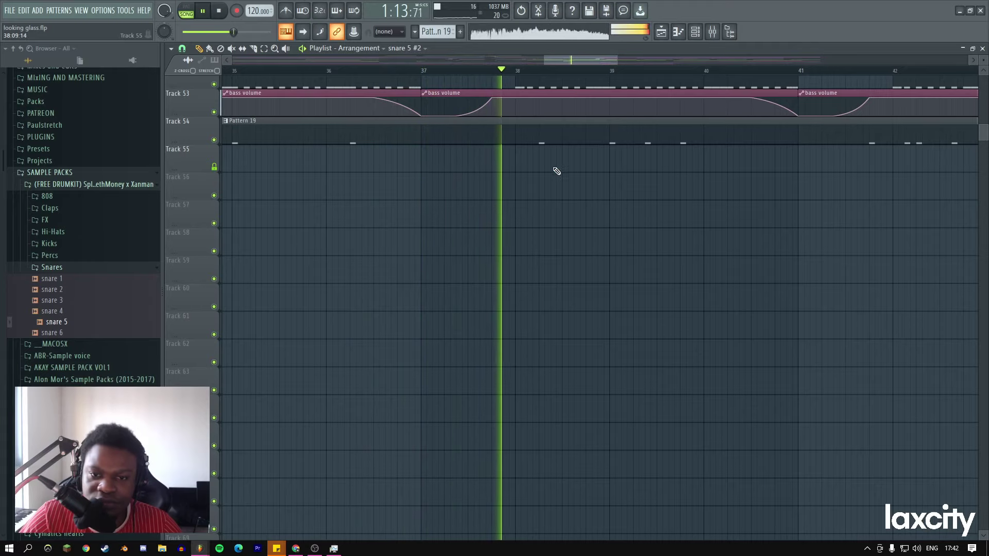
pyautogui.press('space')
pyautogui.scroll(5, 536, 165)
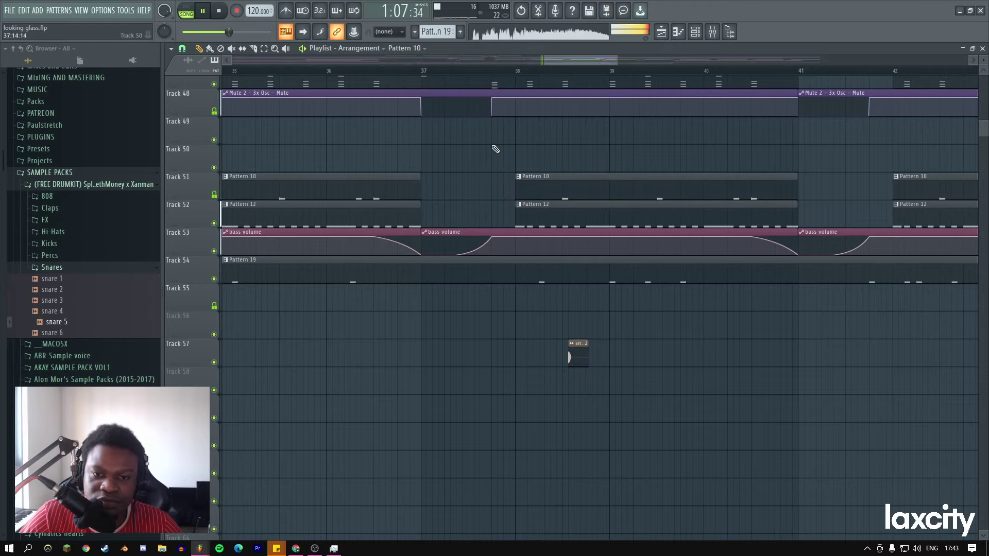
pyautogui.click(425, 71)
pyautogui.moveTo(618, 247); pyautogui.dragTo(507, 222)
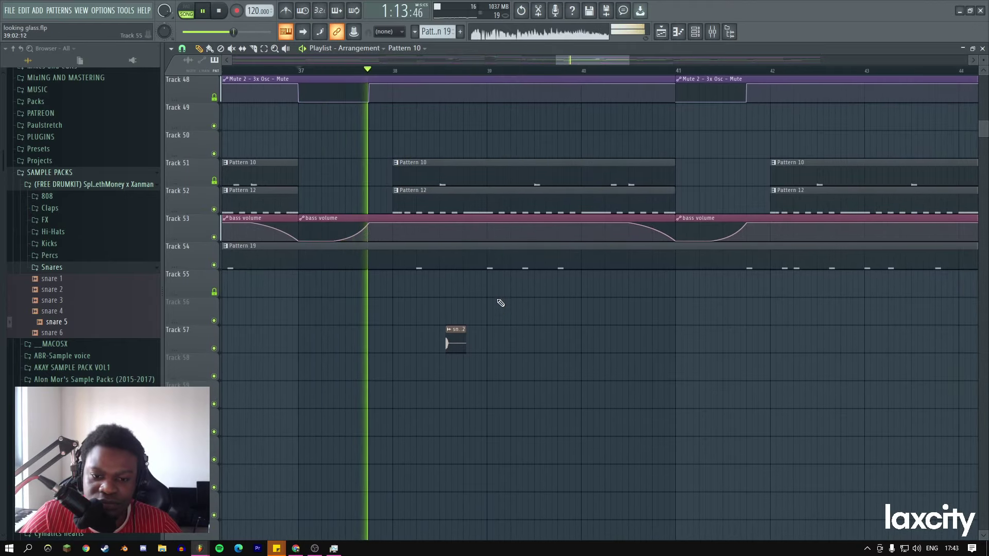
# Paint two back-to-back snare 5 clips on Track 57 just past bar 40.
pyautogui.rightClick(460, 341)
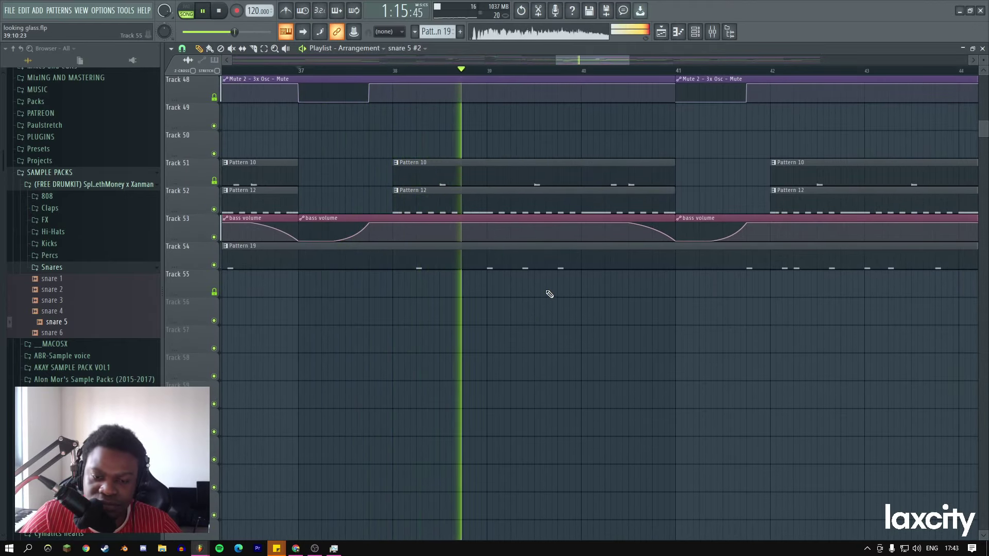
pyautogui.press('space')
pyautogui.click(571, 330)
pyautogui.press('space')
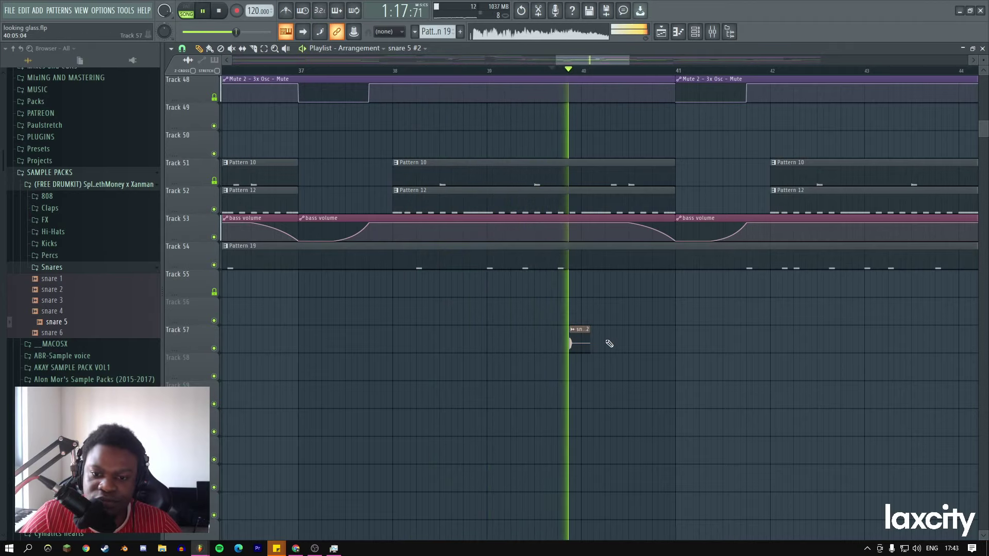
pyautogui.click(596, 332)
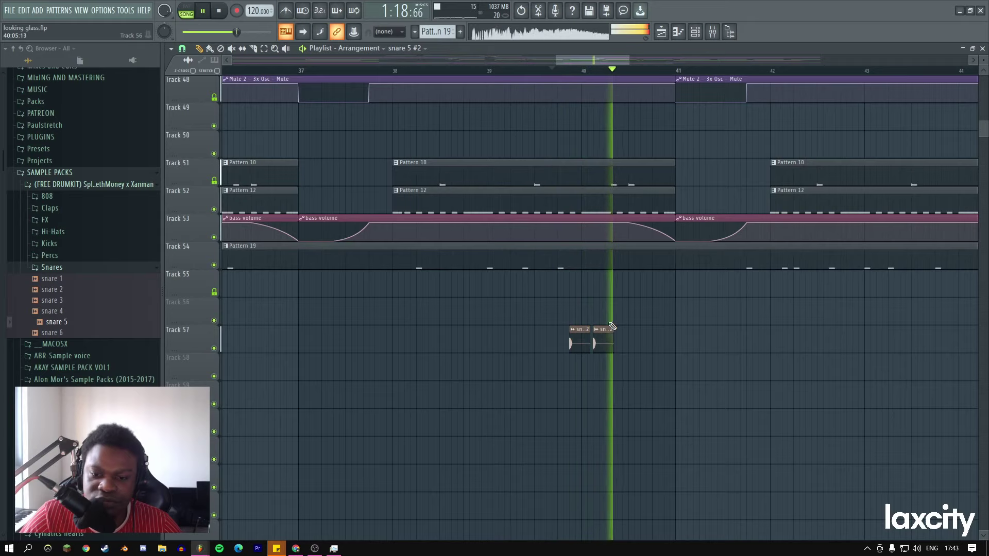
# Set the snare 5 channel's time stretching mode to e2 transient.
pyautogui.doubleClick(597, 343)
pyautogui.press('space')
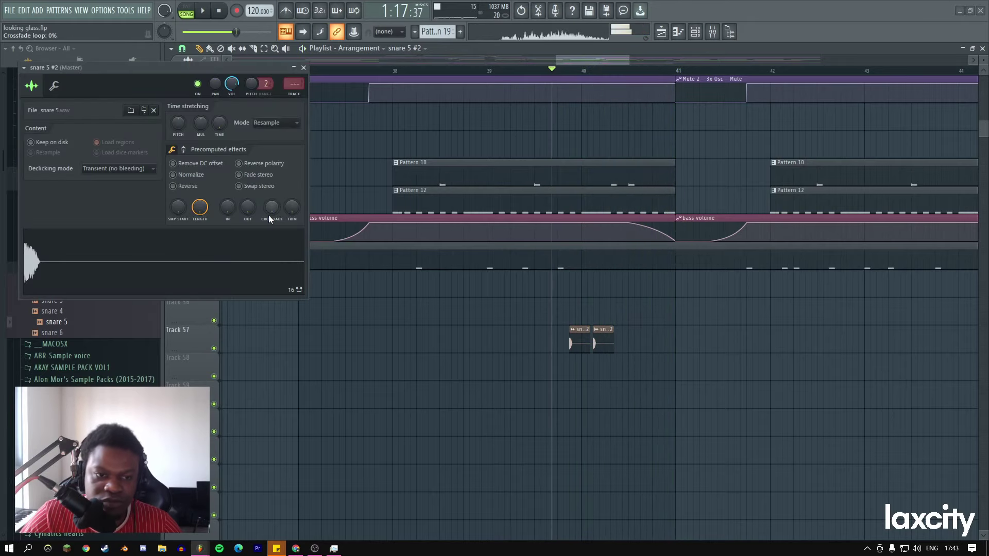
pyautogui.click(278, 123)
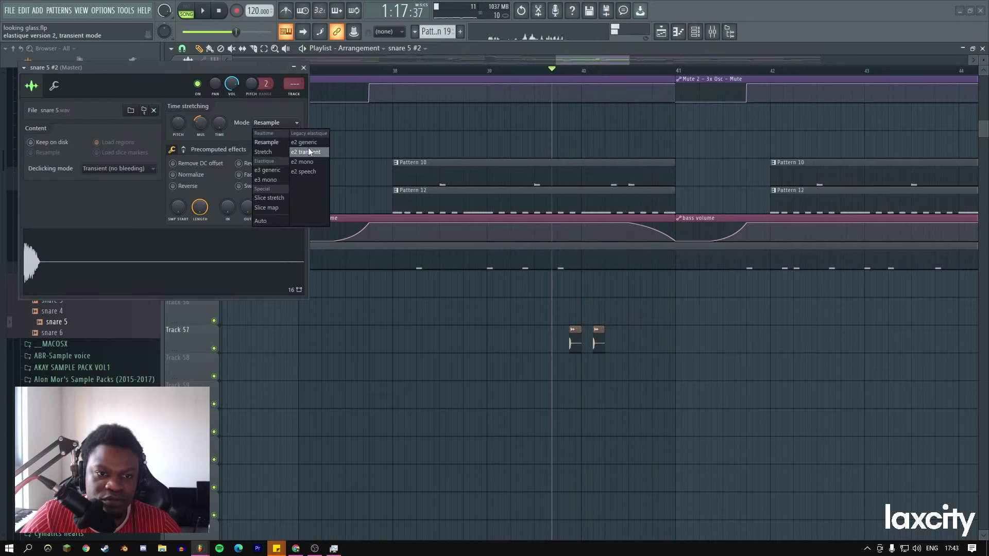
pyautogui.click(305, 150)
# Route the snare to free mixer insert 35 and load Fruity Parametric EQ 2 there.
pyautogui.click(54, 86)
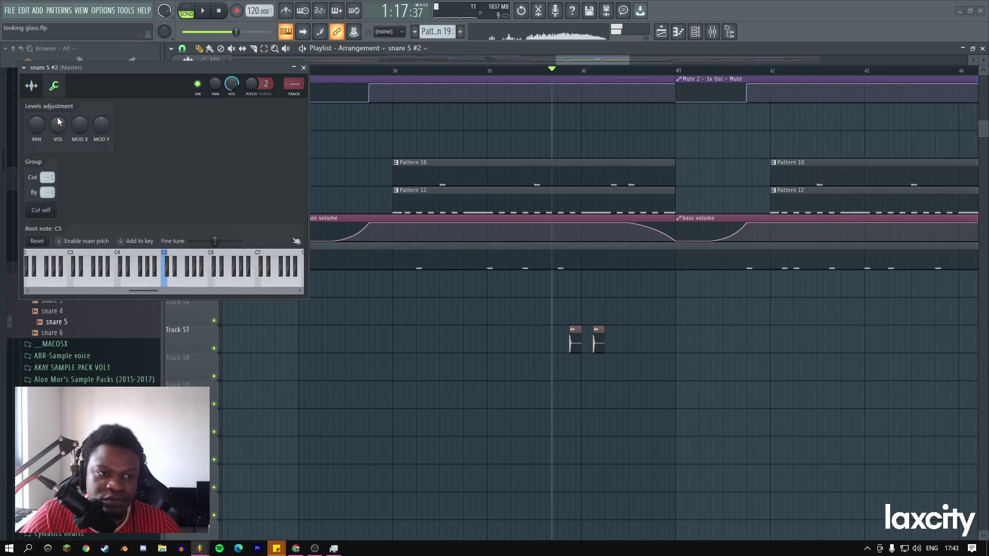
pyautogui.click(292, 98)
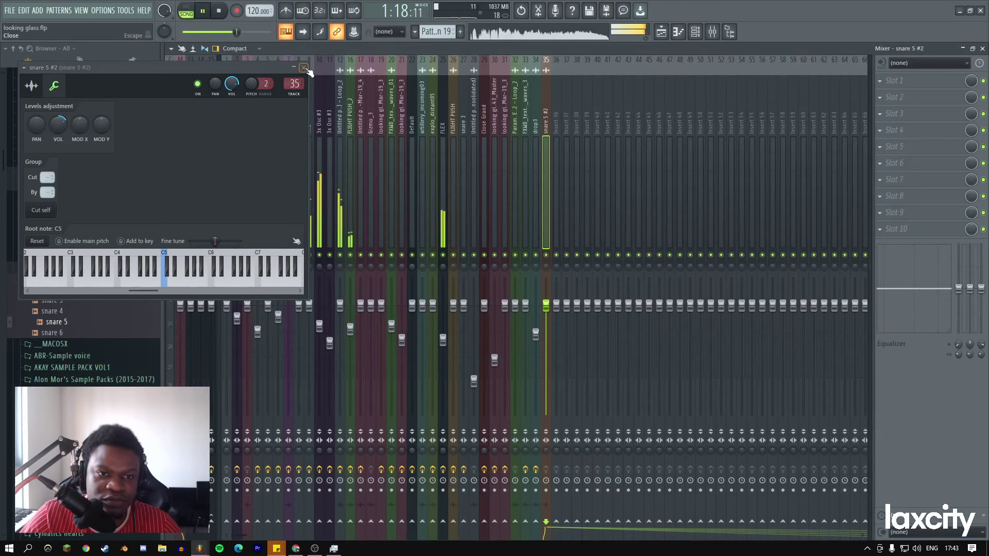
pyautogui.click(916, 118)
pyautogui.click(761, 360)
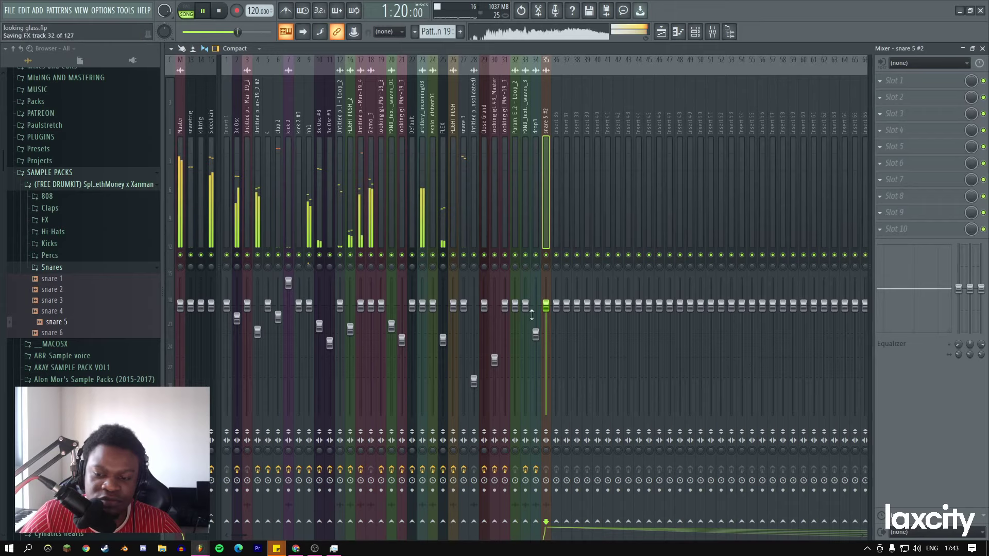
# Cut the highs with the top band and make the lowest band a raised high-pass filter.
pyautogui.moveTo(251, 168); pyautogui.dragTo(216, 139)
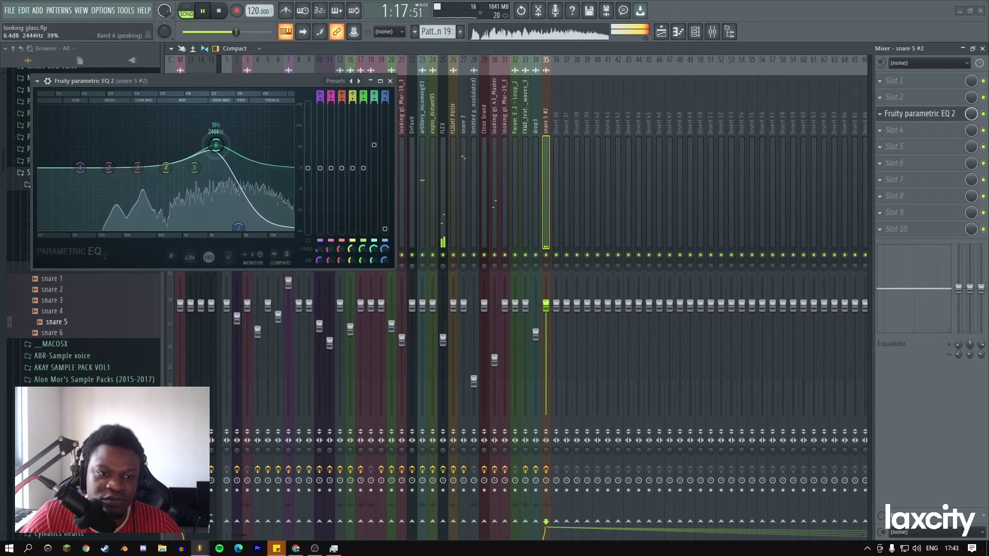
pyautogui.rightClick(77, 169)
pyautogui.moveTo(96, 195)
pyautogui.click(132, 223)
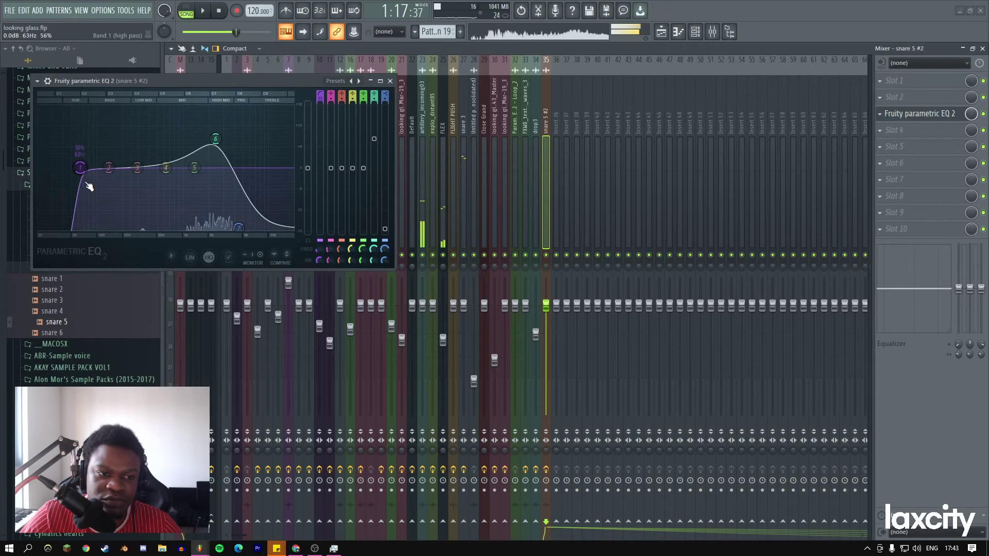
pyautogui.moveTo(80, 168); pyautogui.dragTo(153, 168)
pyautogui.press('F9')
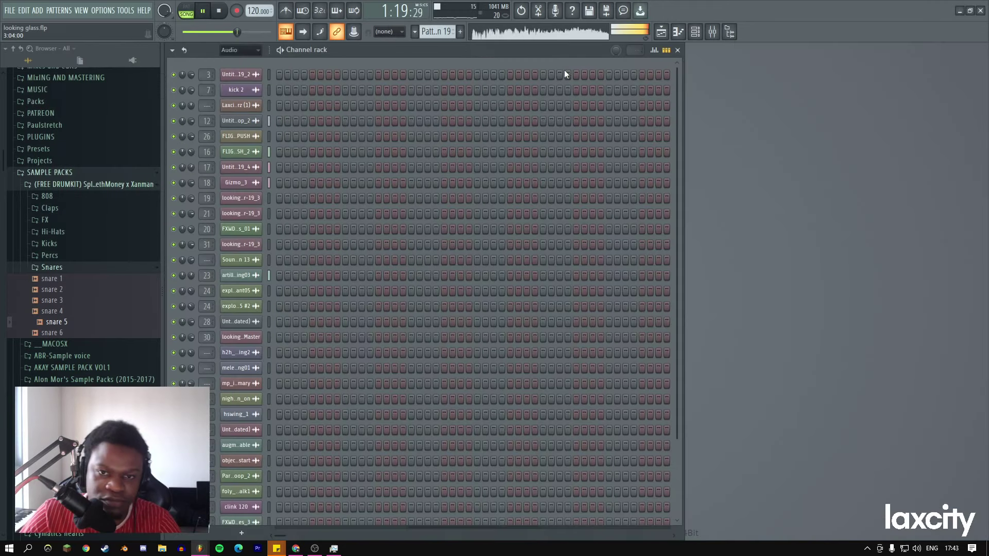
# Open the snare 5 #2 channel settings and try the snare 2 and snare 6 samples.
pyautogui.click(658, 32)
pyautogui.click(596, 330)
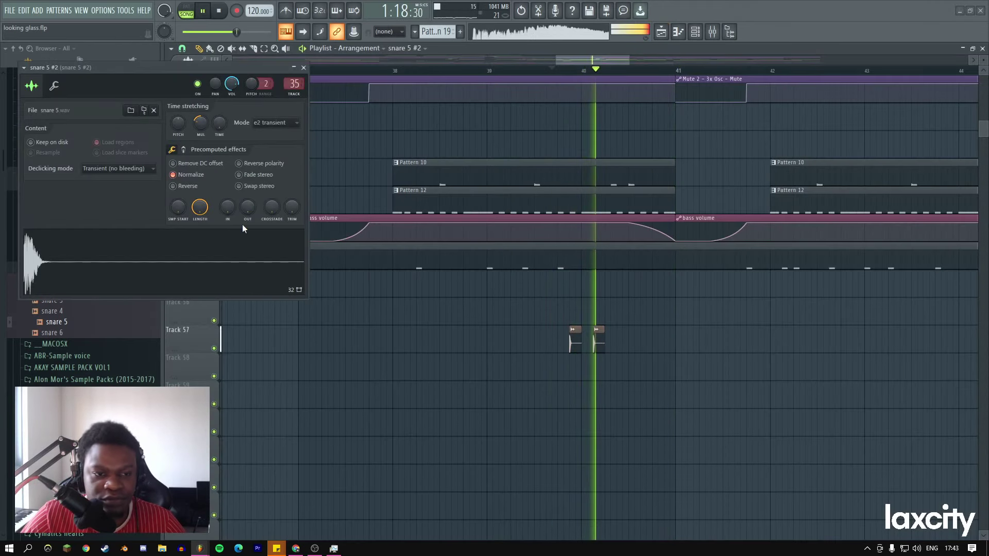
pyautogui.scroll(3, 201, 129)
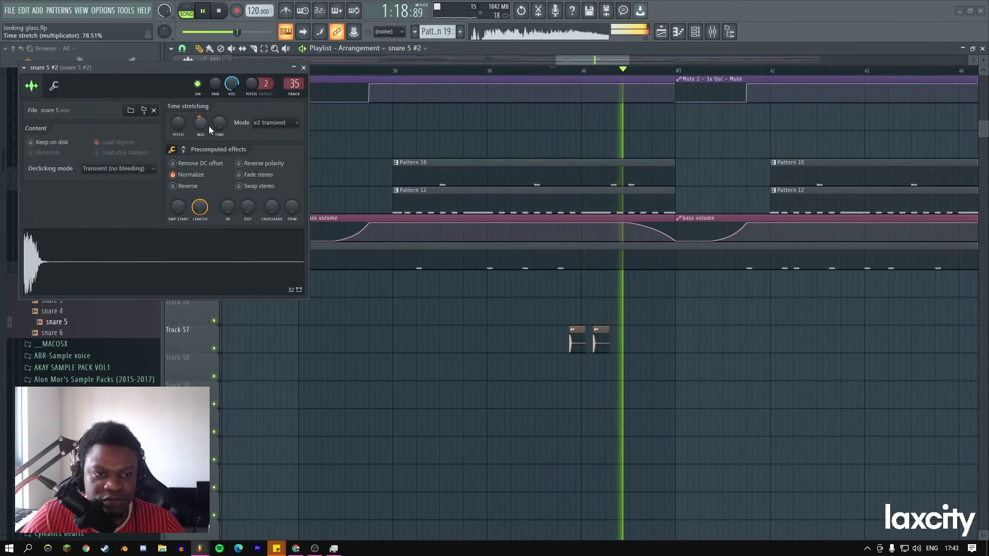
pyautogui.moveTo(167, 67); pyautogui.dragTo(322, 87)
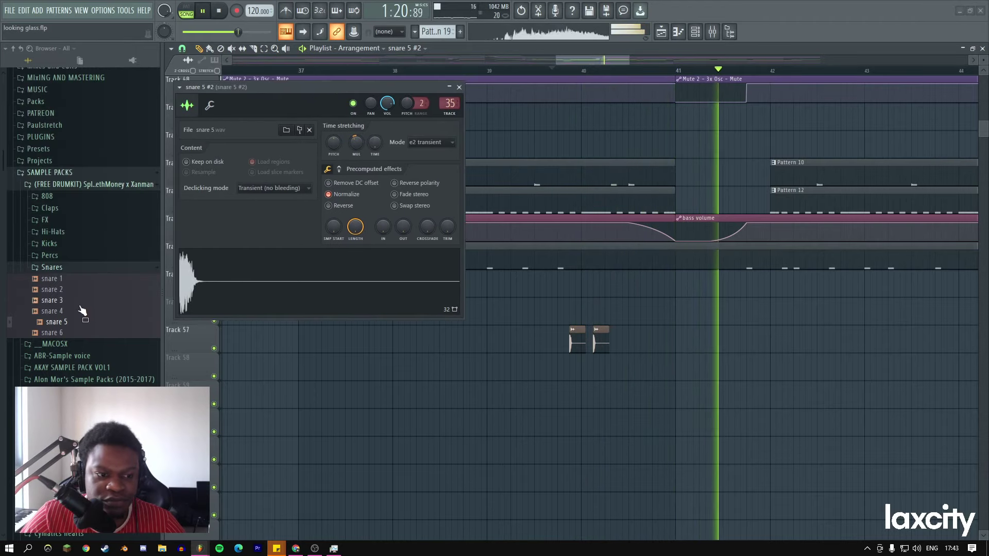
pyautogui.moveTo(54, 289); pyautogui.dragTo(294, 294)
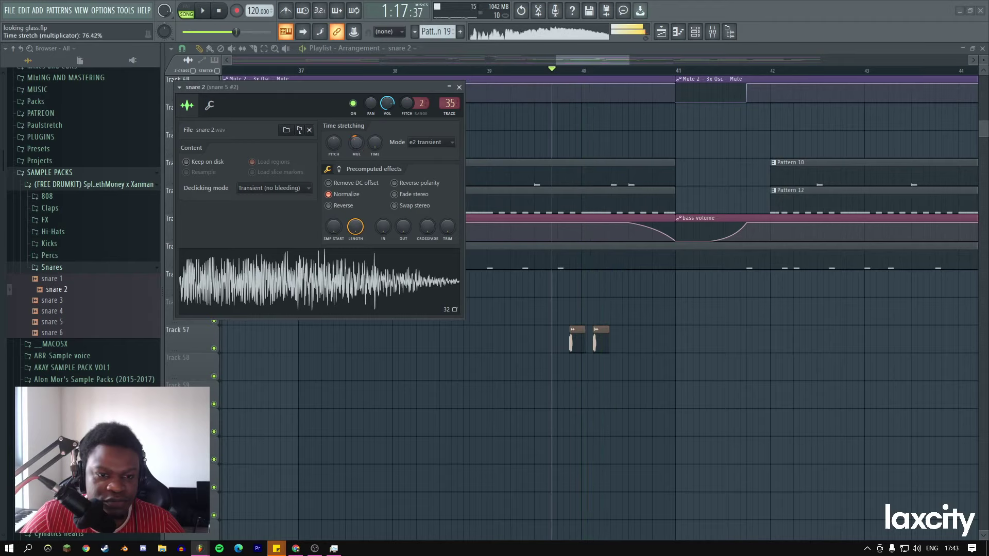
pyautogui.scroll(-3, 357, 144)
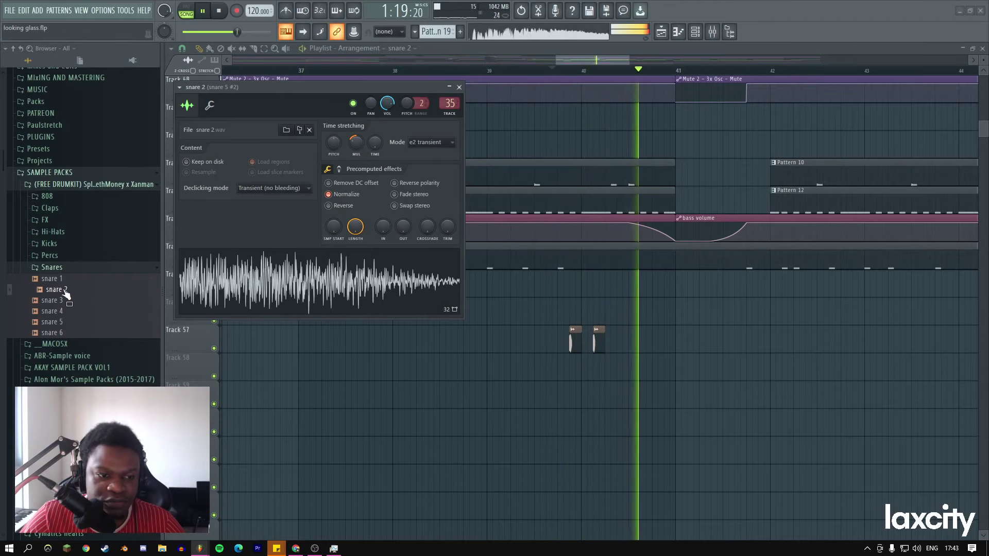
pyautogui.press('space')
pyautogui.moveTo(52, 333); pyautogui.dragTo(283, 302)
pyautogui.press('space')
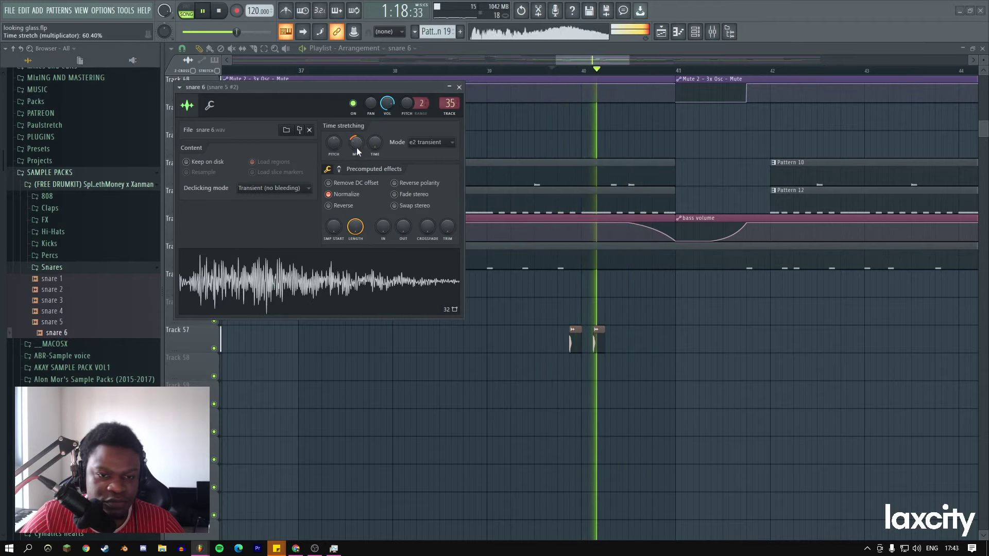
# Open the Hanz Sample Pack's Snares subfolder and audition a new snare on the channel.
pyautogui.click(54, 268)
pyautogui.scroll(-10, 70, 257)
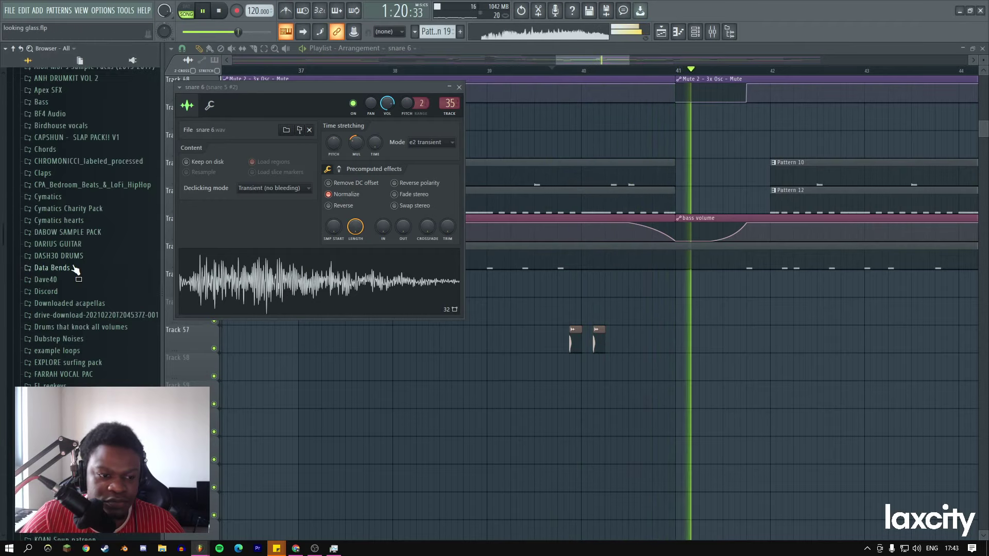
pyautogui.scroll(-3, 70, 246)
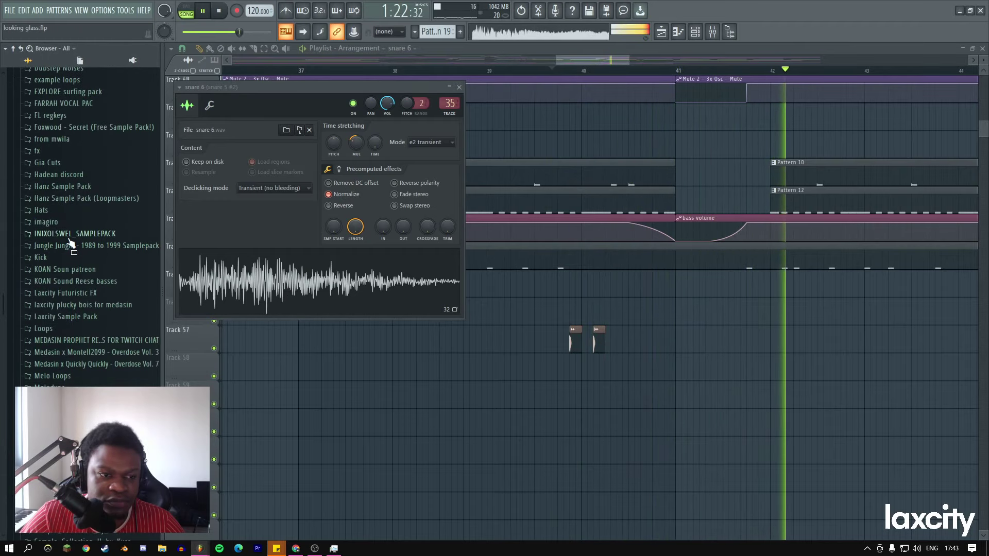
pyautogui.click(69, 186)
pyautogui.click(54, 281)
pyautogui.press('space')
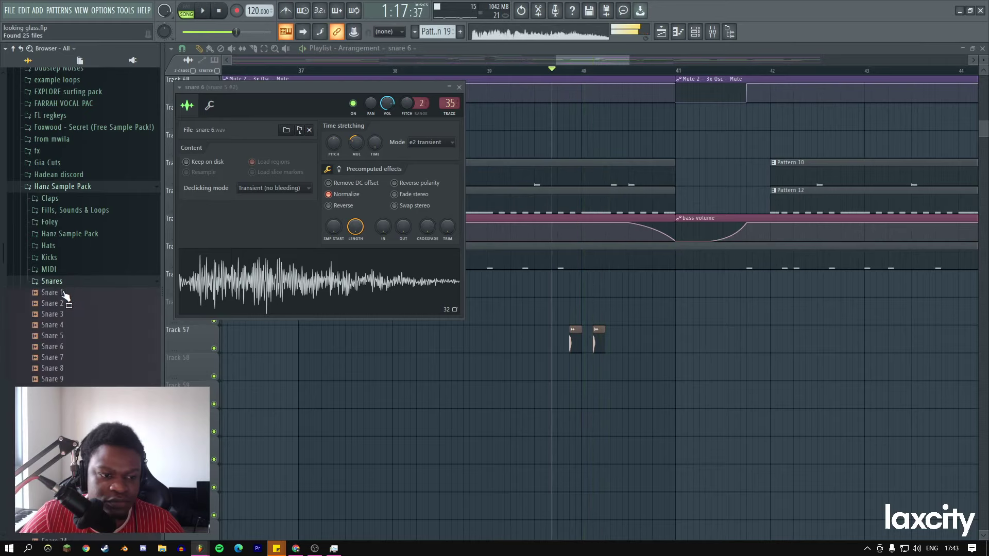
pyautogui.moveTo(213, 289); pyautogui.dragTo(213, 288)
pyautogui.press('space')
# Load Snare 11, then settle on Snare 13 as the channel's sample.
pyautogui.scroll(-4, 64, 273)
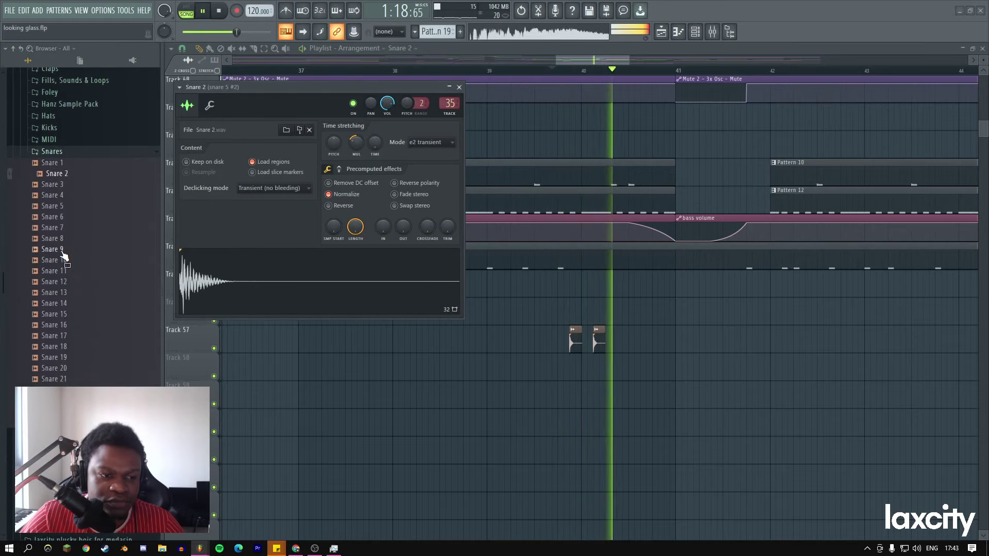
pyautogui.press('space')
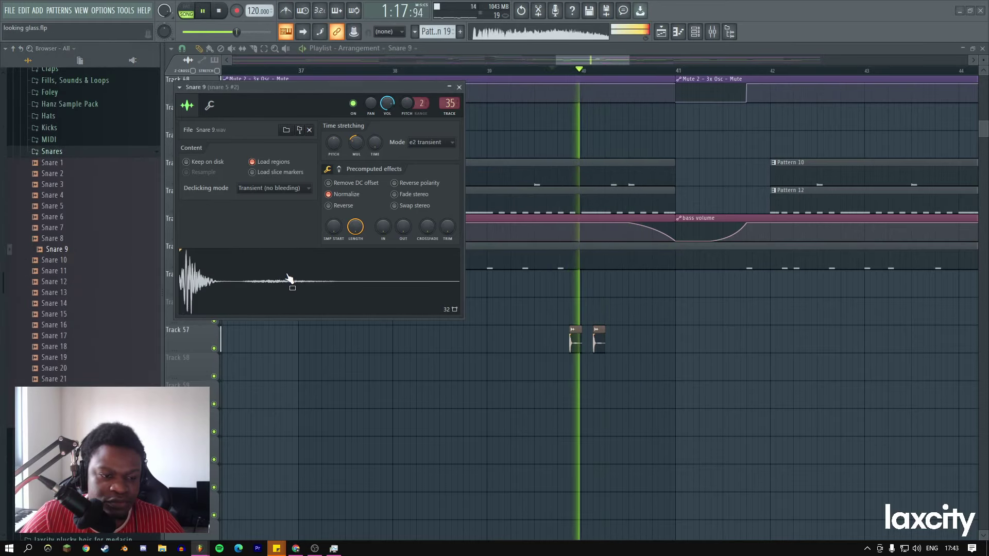
pyautogui.press('space')
pyautogui.moveTo(327, 289); pyautogui.dragTo(320, 278)
pyautogui.press('space')
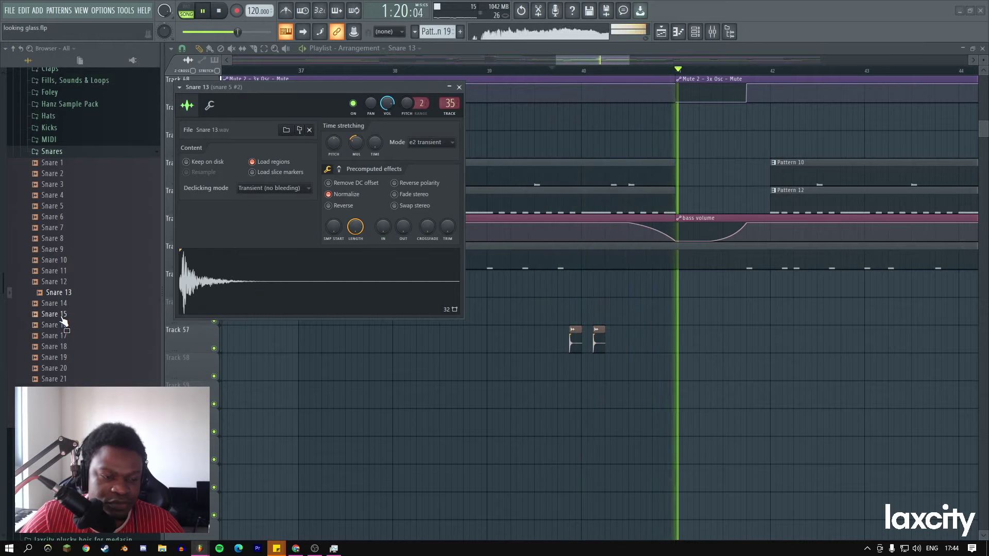
pyautogui.moveTo(63, 320); pyautogui.dragTo(276, 313)
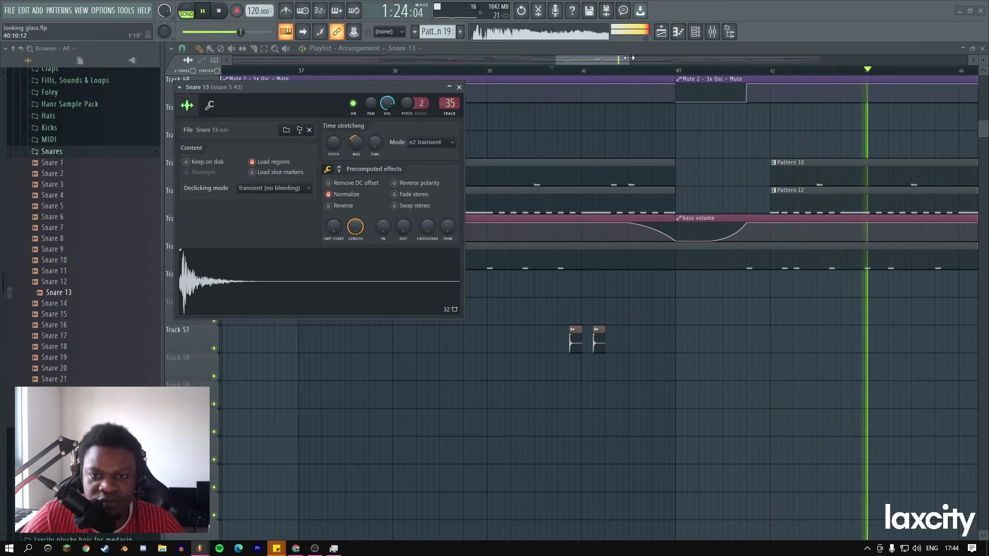
pyautogui.moveTo(630, 58); pyautogui.dragTo(703, 58)
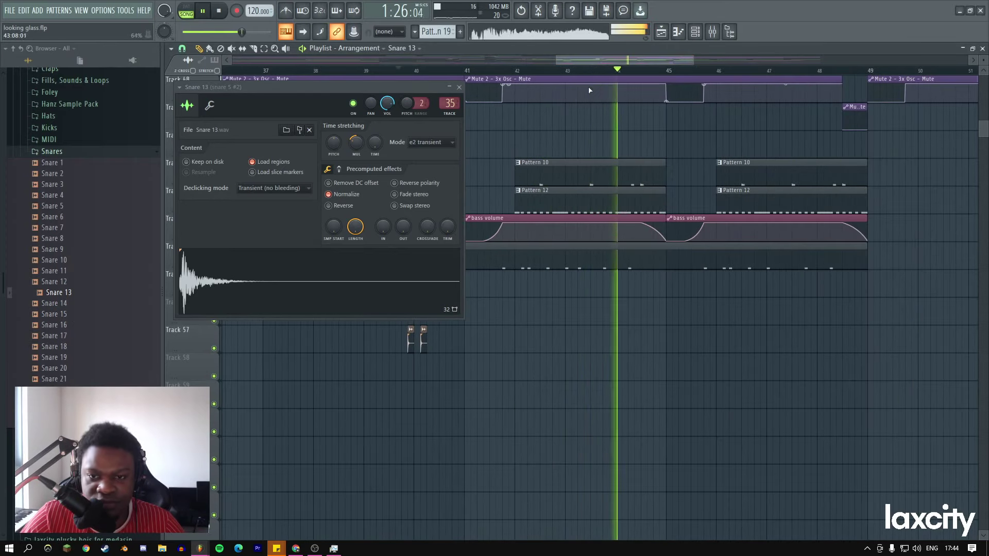
# Try a snare clip on Track 57 near bar 44, then delete it.
pyautogui.click(597, 72)
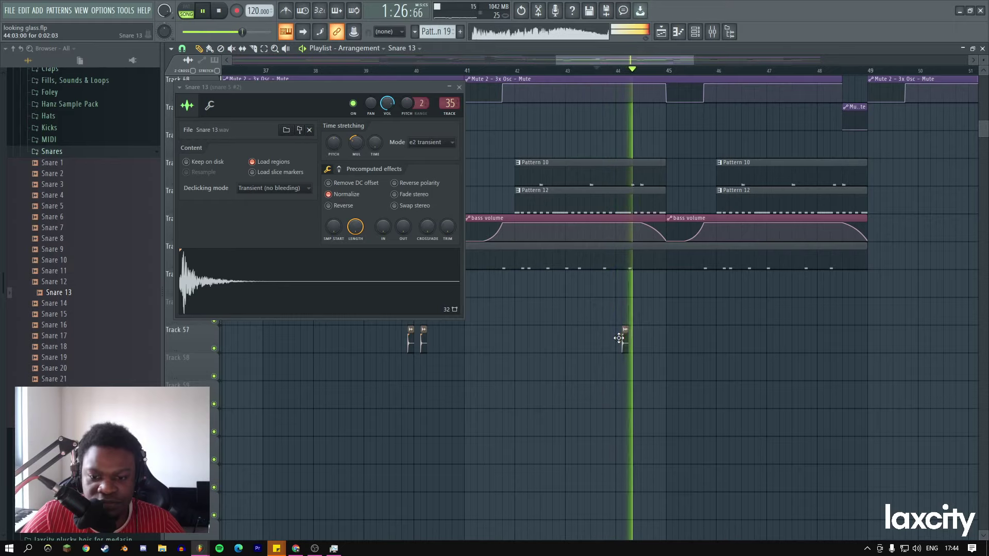
pyautogui.click(623, 340)
pyautogui.rightClick(623, 342)
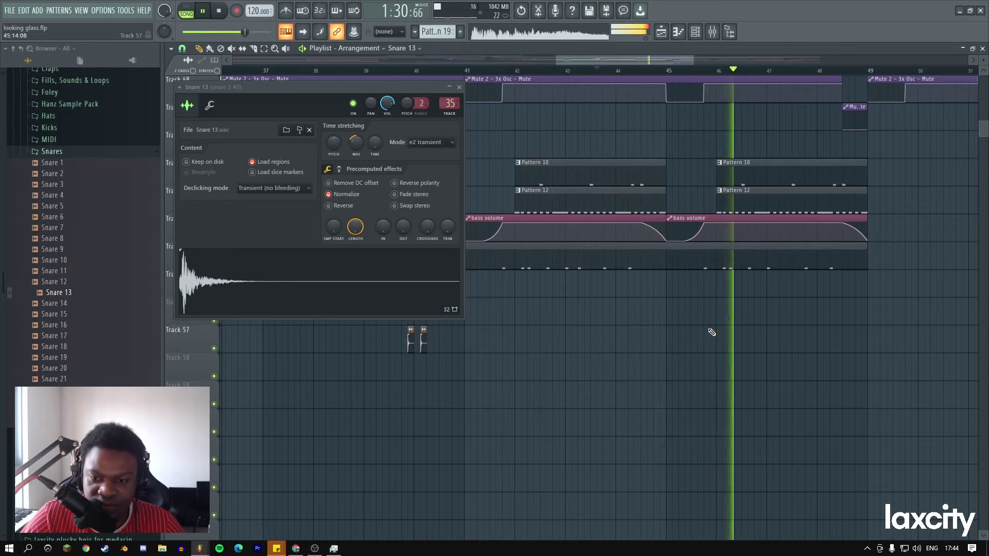
# Paint two snare clips near bar 47.8, move them to Track 57, and close Snare 13's settings.
pyautogui.click(815, 312)
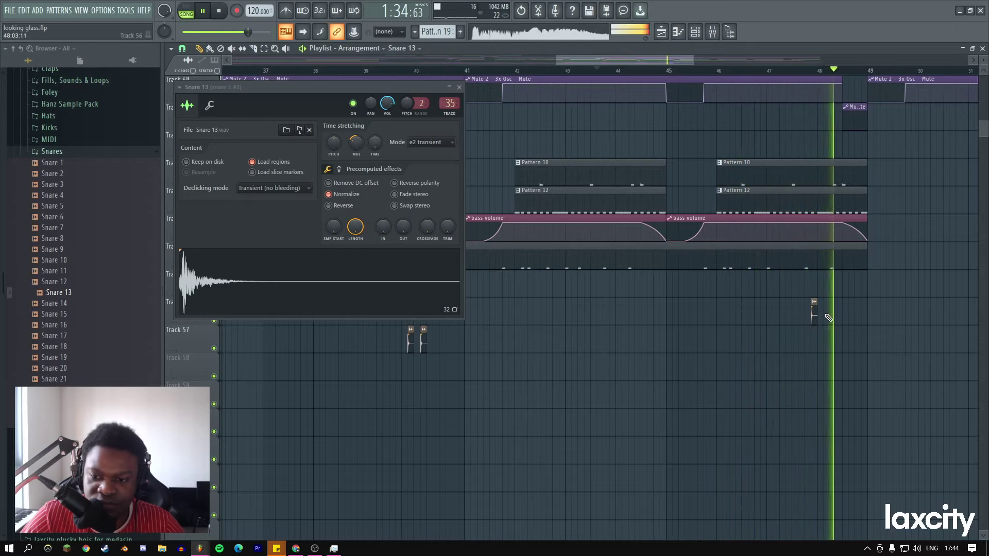
pyautogui.click(824, 313)
pyautogui.moveTo(834, 303); pyautogui.dragTo(797, 317)
pyautogui.hotkey('shift', 'Down')
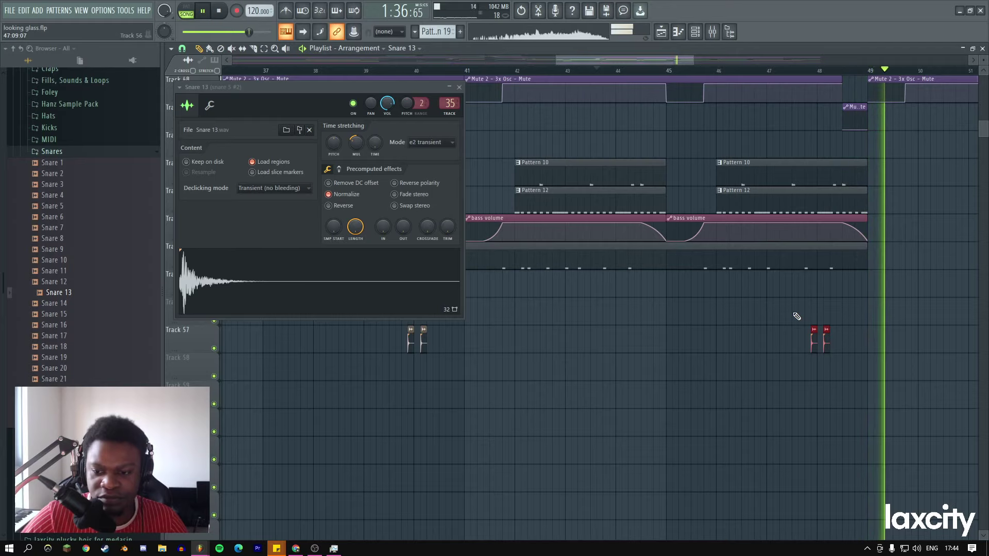
pyautogui.click(793, 70)
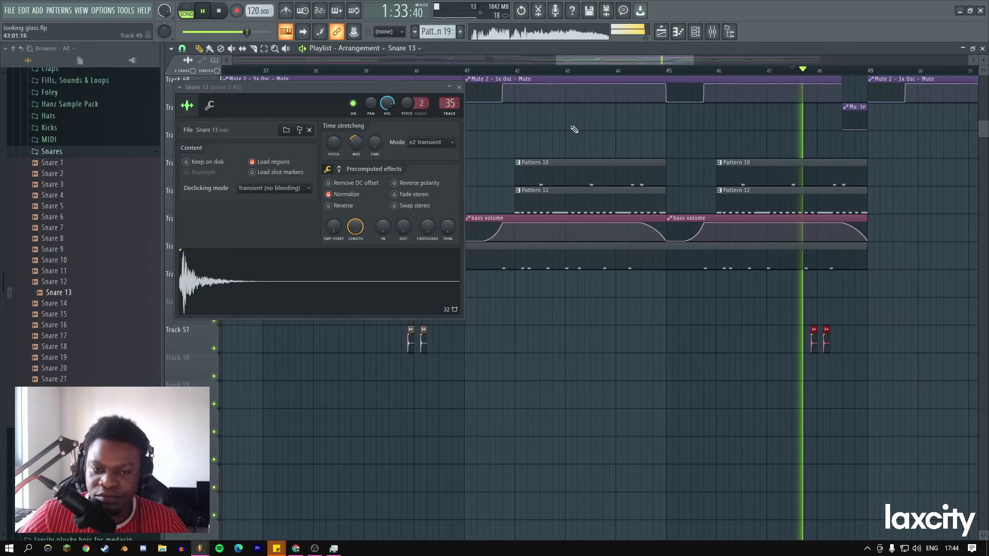
pyautogui.click(459, 87)
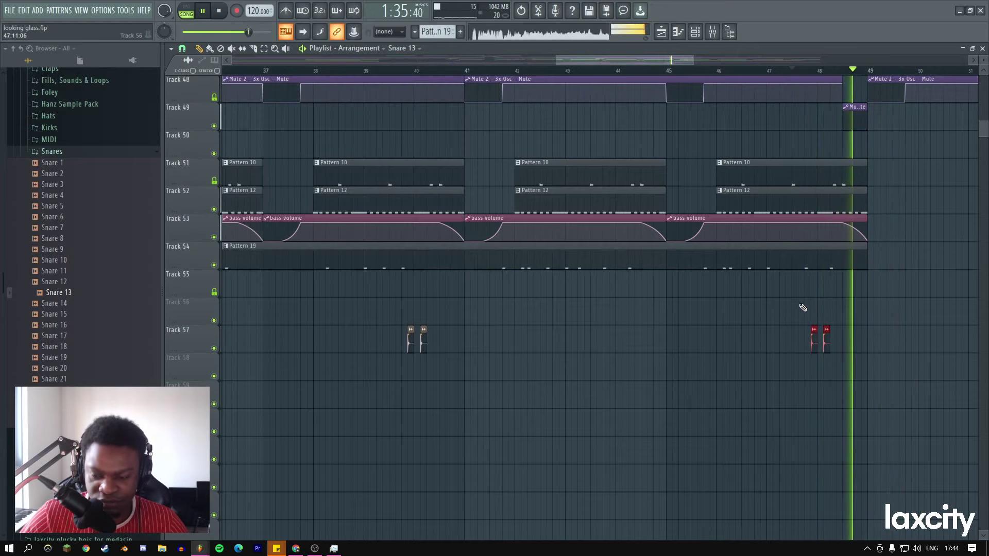
# End the last Track 53 bass volume clip near bar 48 and add a short one after it.
pyautogui.scroll(4, 855, 203)
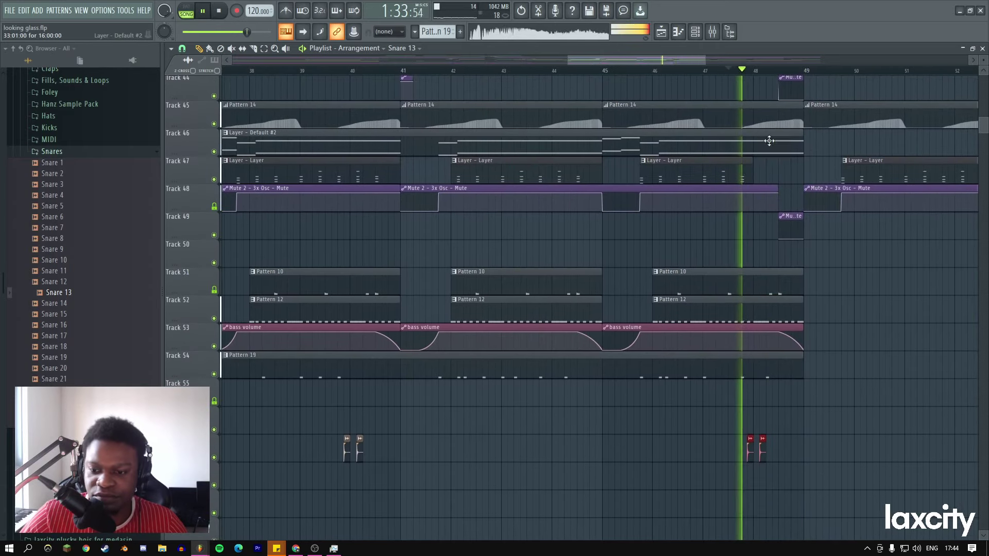
pyautogui.moveTo(803, 330); pyautogui.dragTo(776, 331)
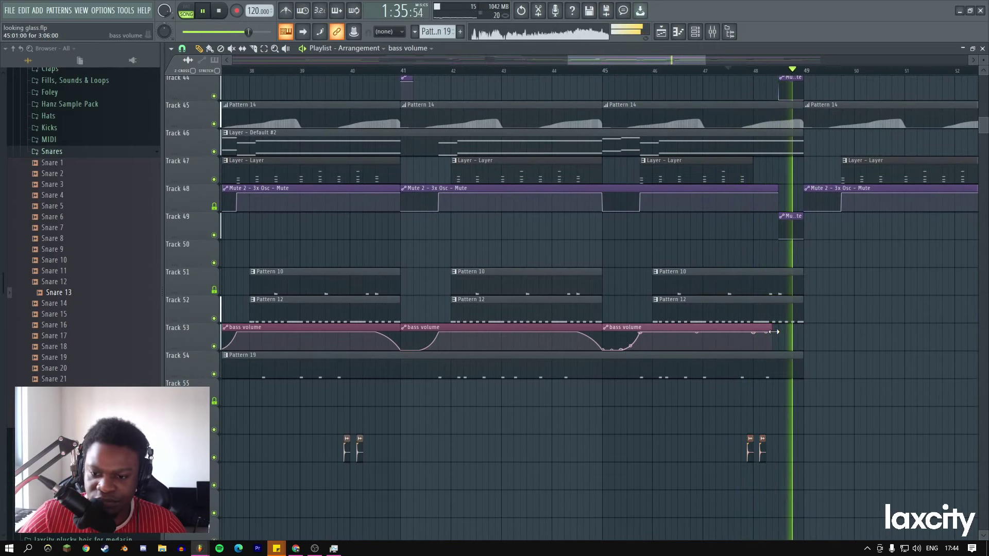
pyautogui.click(780, 395)
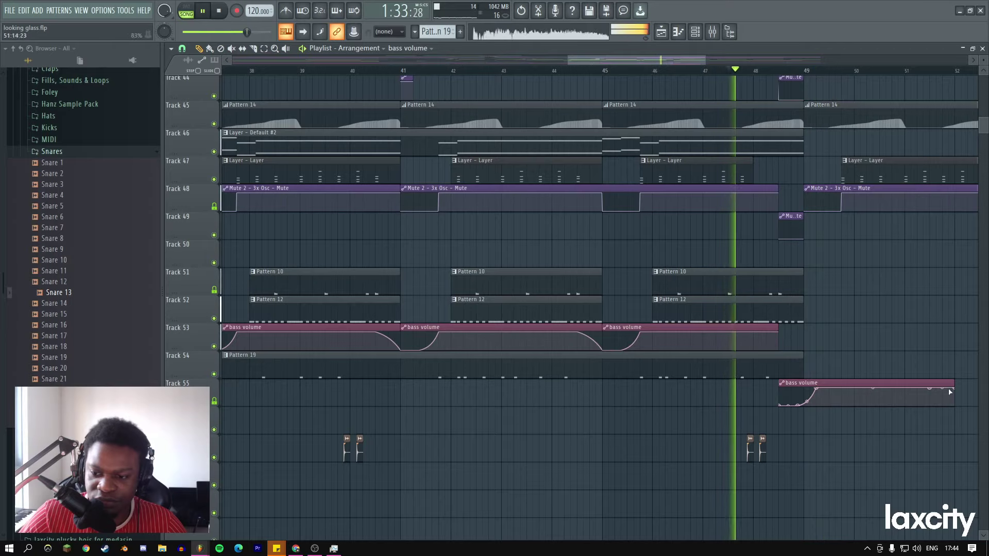
pyautogui.moveTo(951, 393); pyautogui.dragTo(786, 330)
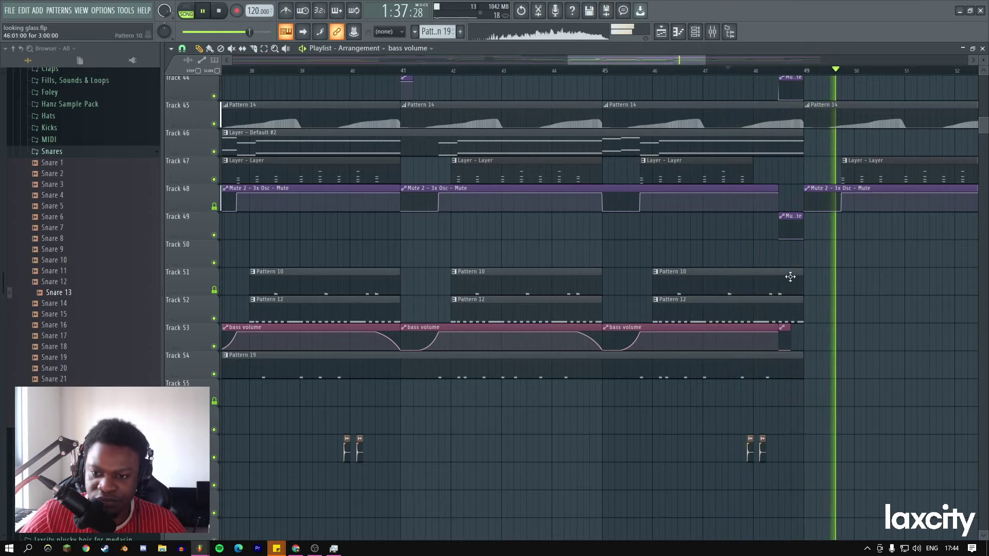
pyautogui.scroll(4, 680, 230)
# Load Fruity Love Philter into the empty effect slot on the Sidechain mixer track.
pyautogui.click(712, 33)
pyautogui.press('space')
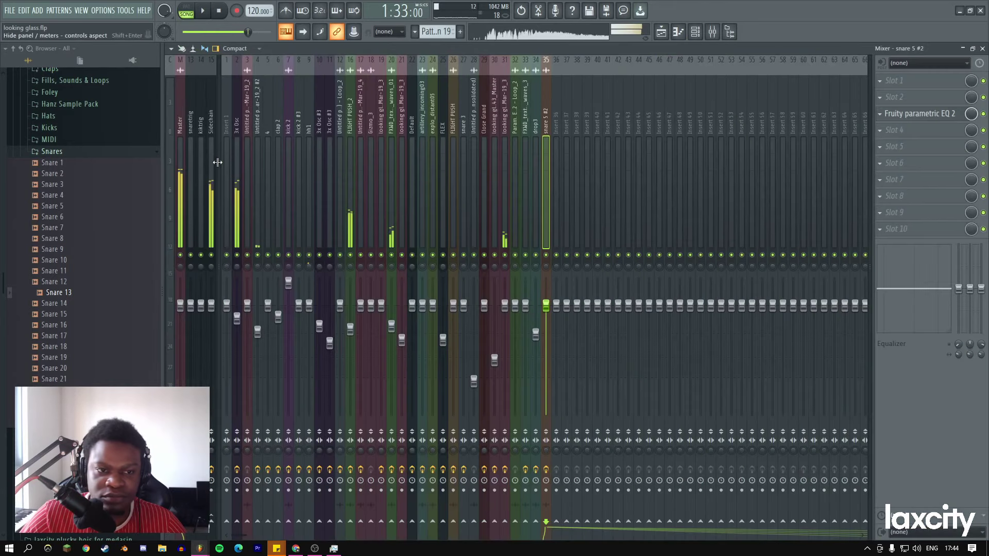
pyautogui.click(211, 119)
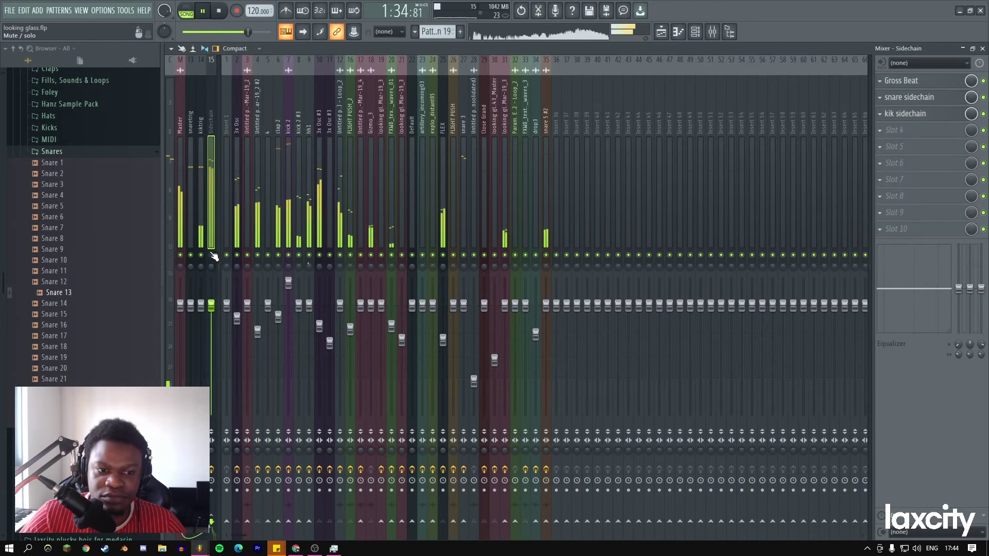
pyautogui.click(872, 170)
pyautogui.moveTo(886, 176)
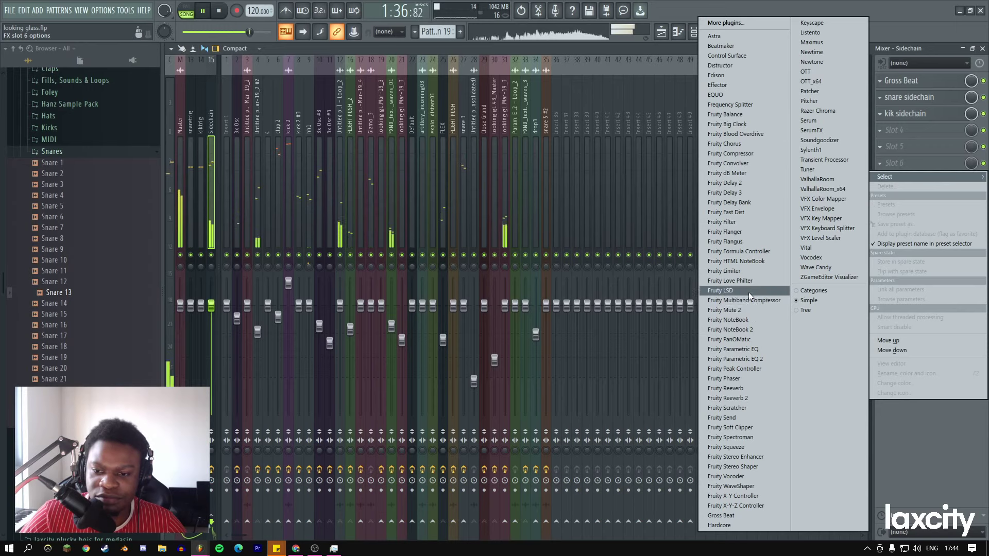
pyautogui.click(730, 281)
pyautogui.press('space')
pyautogui.moveTo(493, 118); pyautogui.dragTo(534, 119)
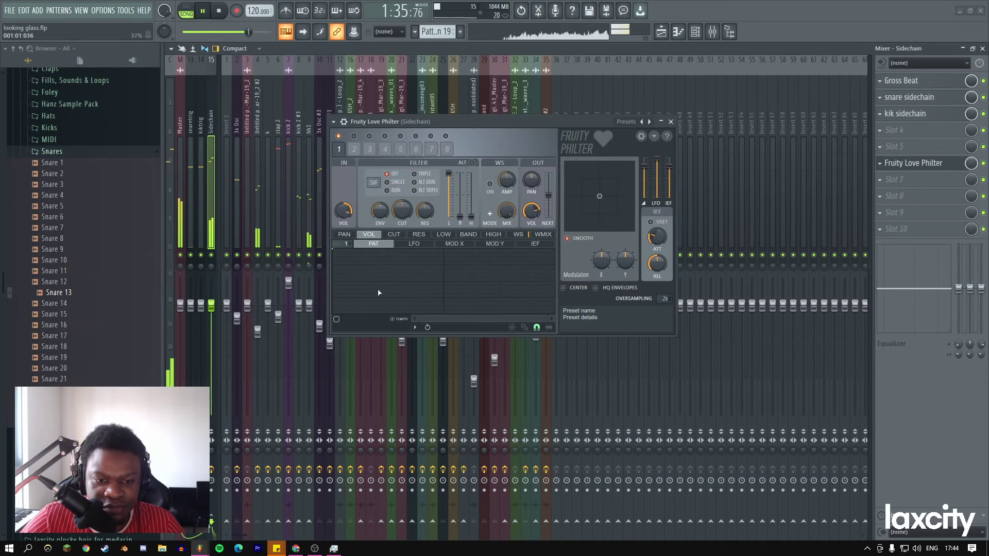
# Add a volume envelope point, set its curve to Wave, and reduce it to a triangle.
pyautogui.rightClick(438, 312)
pyautogui.rightClick(447, 313)
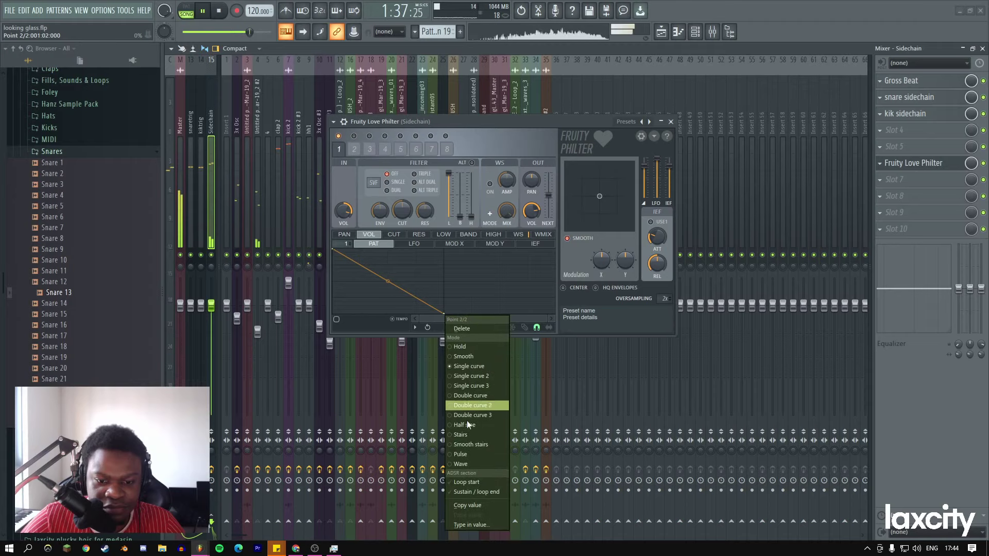
pyautogui.click(473, 465)
pyautogui.press('space')
pyautogui.press('space')
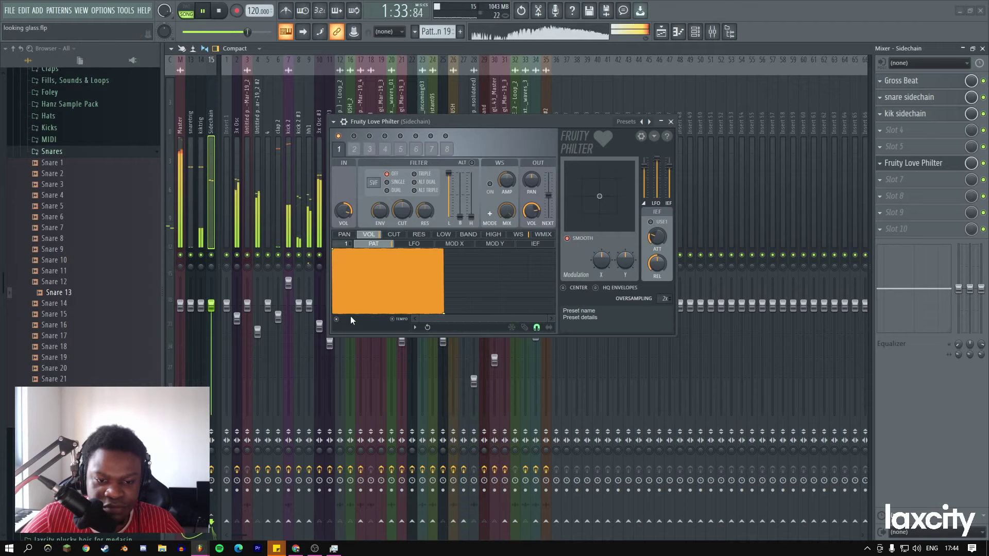
pyautogui.press('space')
pyautogui.moveTo(387, 281); pyautogui.dragTo(387, 260)
pyautogui.press('space')
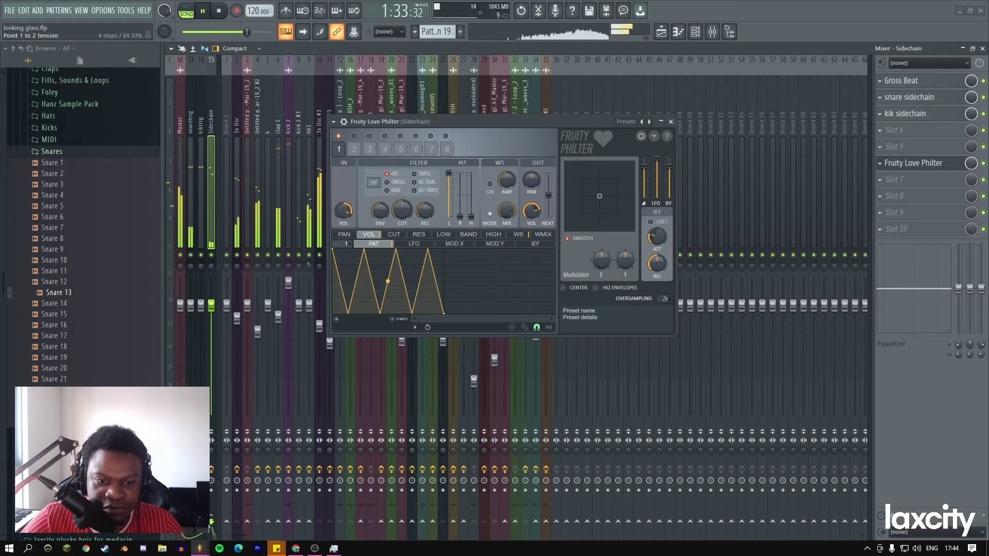
# Make the whole volume envelope loop and audition the wave.
pyautogui.click(415, 327)
pyautogui.click(514, 338)
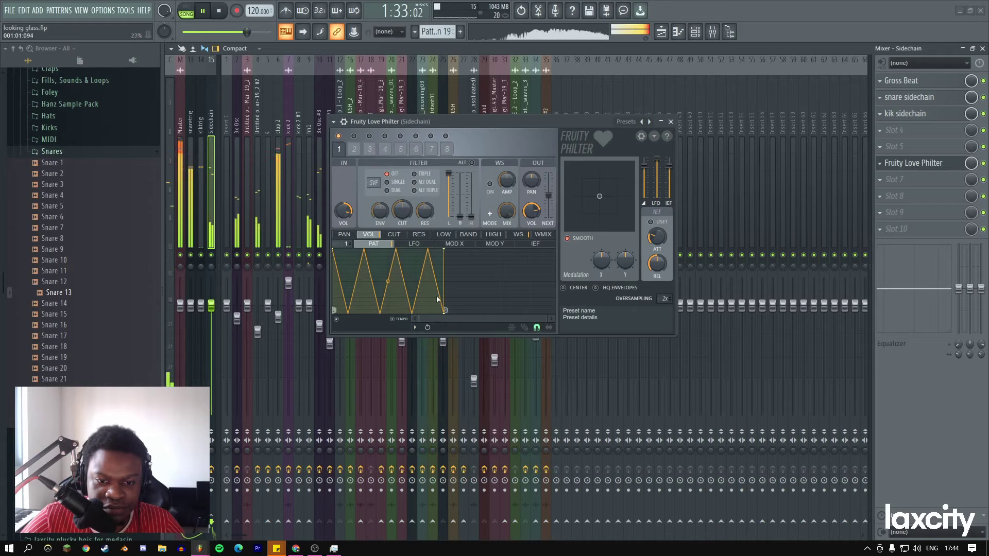
pyautogui.moveTo(388, 281); pyautogui.dragTo(388, 281)
pyautogui.press('space')
pyautogui.press('space')
pyautogui.press('space')
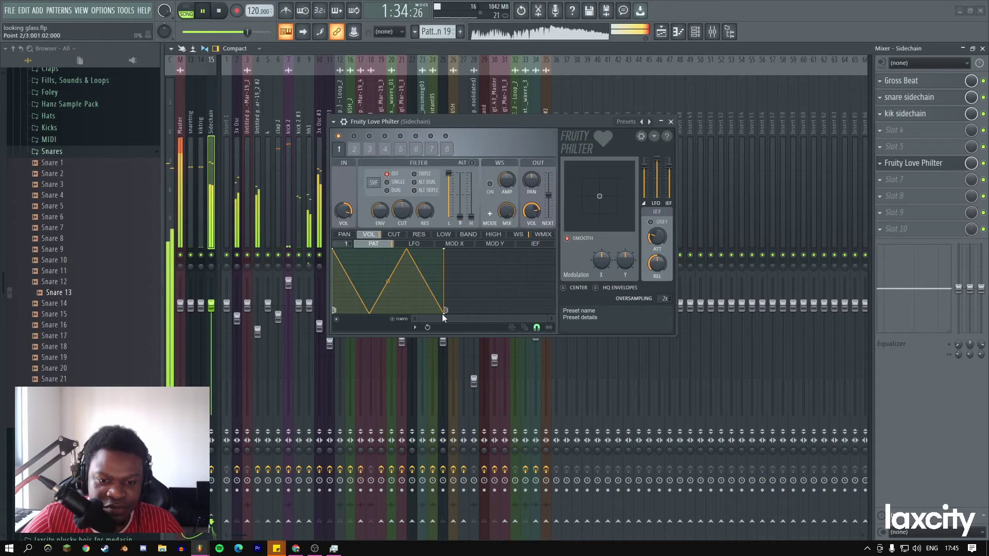
pyautogui.press('space')
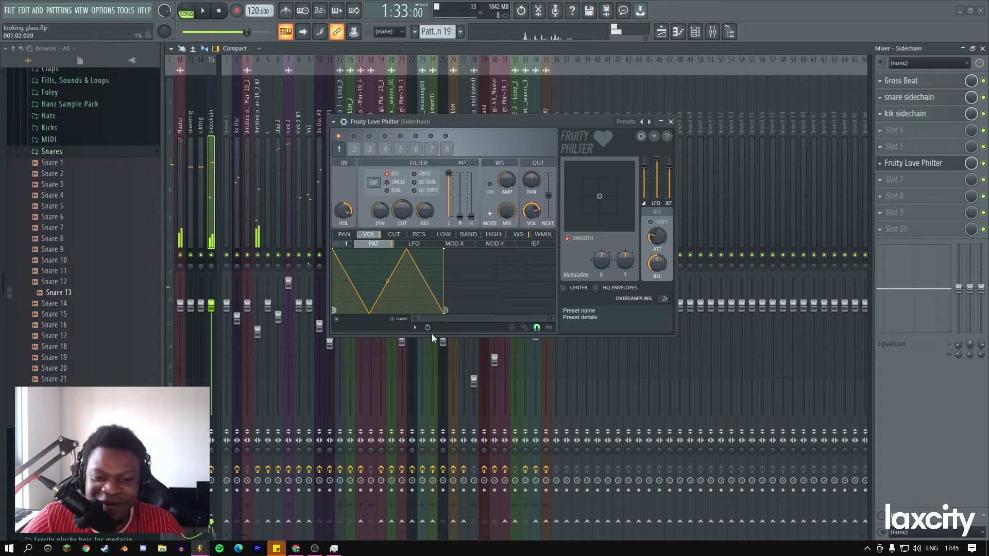
# Turn off snapping, clear the volume envelope to one point, and loop it.
pyautogui.click(537, 328)
pyautogui.click(524, 328)
pyautogui.rightClick(443, 289)
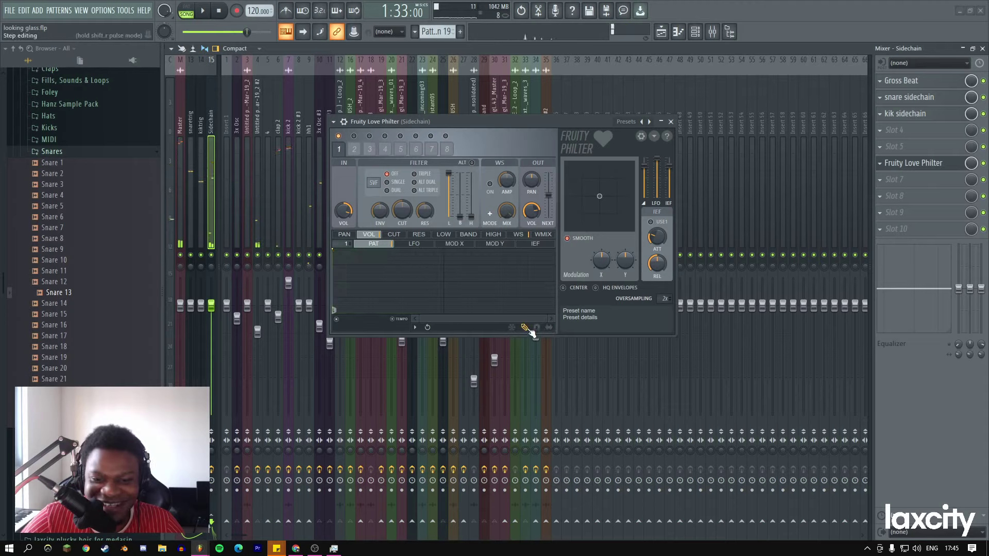
pyautogui.press('space')
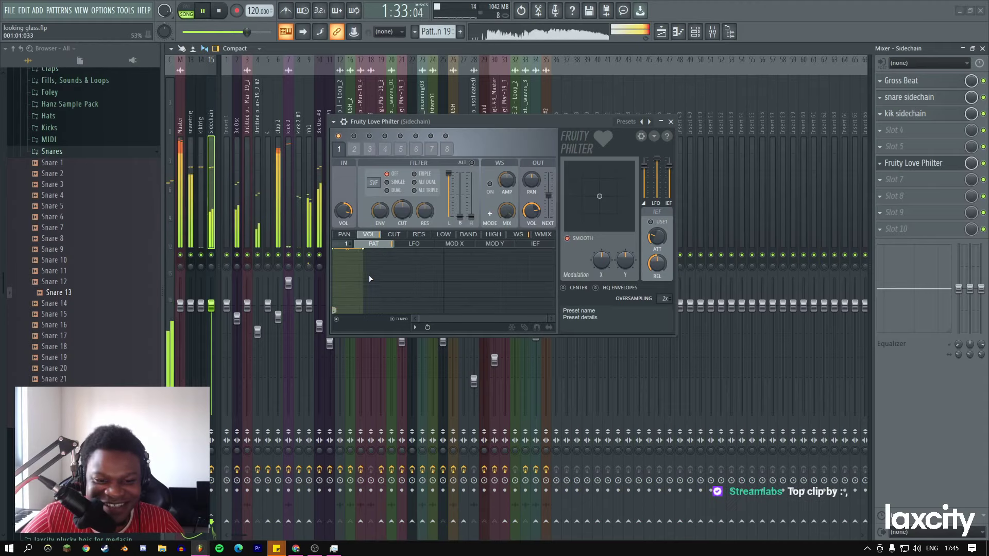
pyautogui.press('space')
pyautogui.click(417, 328)
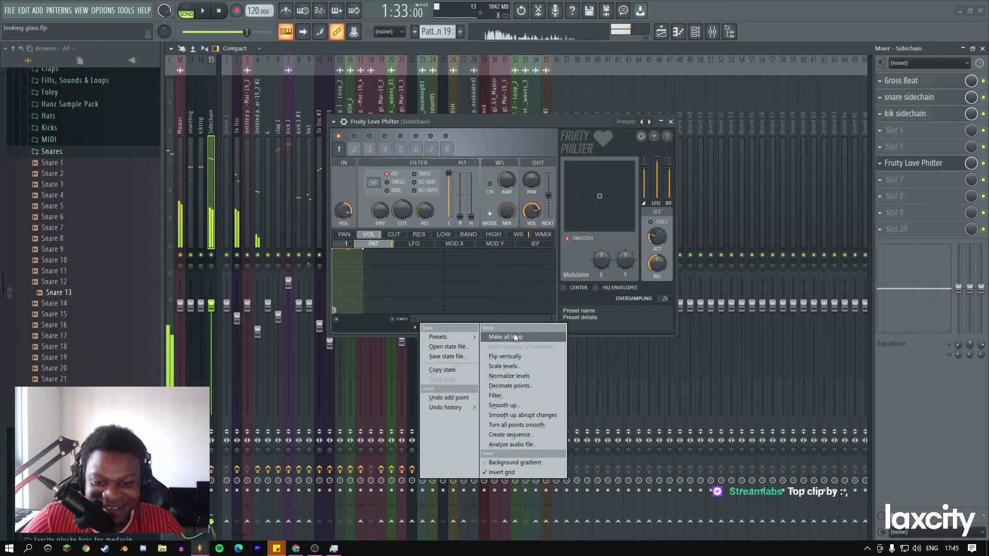
pyautogui.click(514, 335)
pyautogui.press('space')
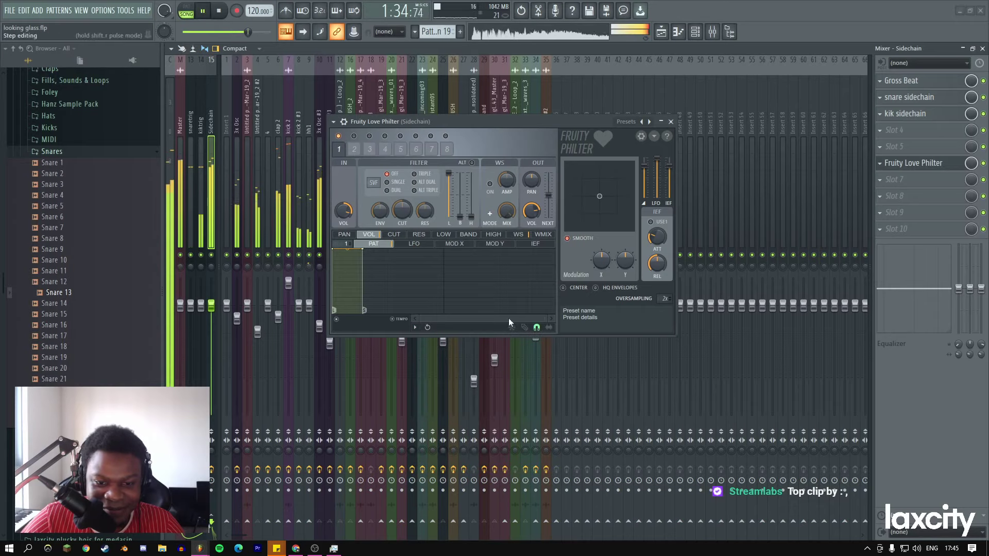
# Build a single spike with a top middle point, curved segments and an upward-bowed rise.
pyautogui.moveTo(362, 249); pyautogui.dragTo(338, 313)
pyautogui.press('space')
pyautogui.rightClick(344, 266)
pyautogui.rightClick(362, 310)
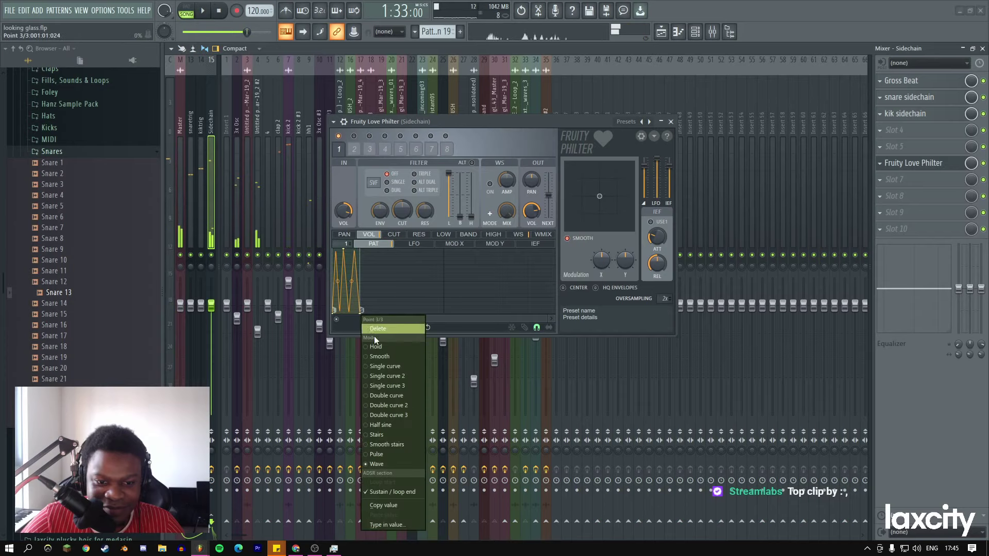
pyautogui.click(387, 365)
pyautogui.press('space')
pyautogui.rightClick(343, 249)
pyautogui.click(372, 301)
pyautogui.rightClick(337, 251)
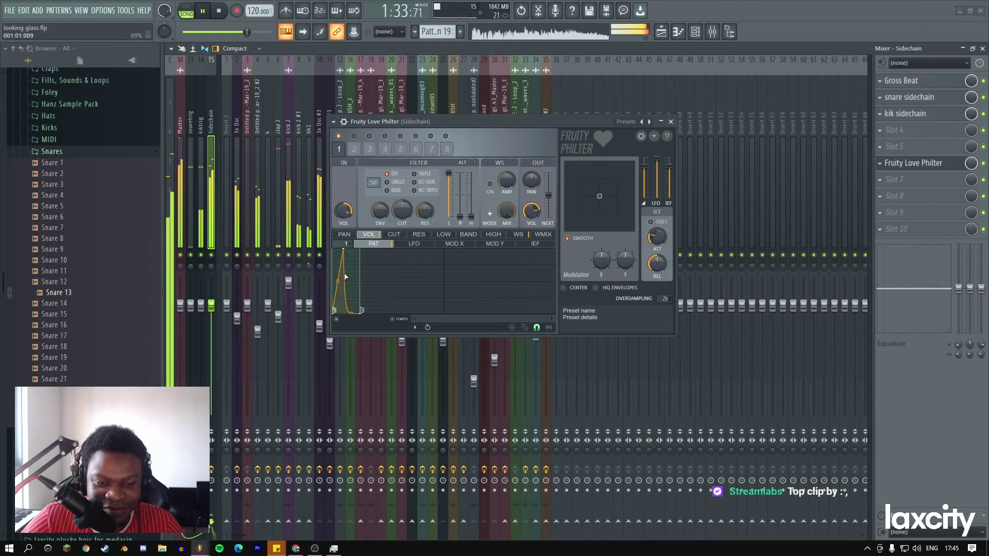
pyautogui.rightClick(351, 311)
pyautogui.moveTo(352, 281); pyautogui.dragTo(338, 267)
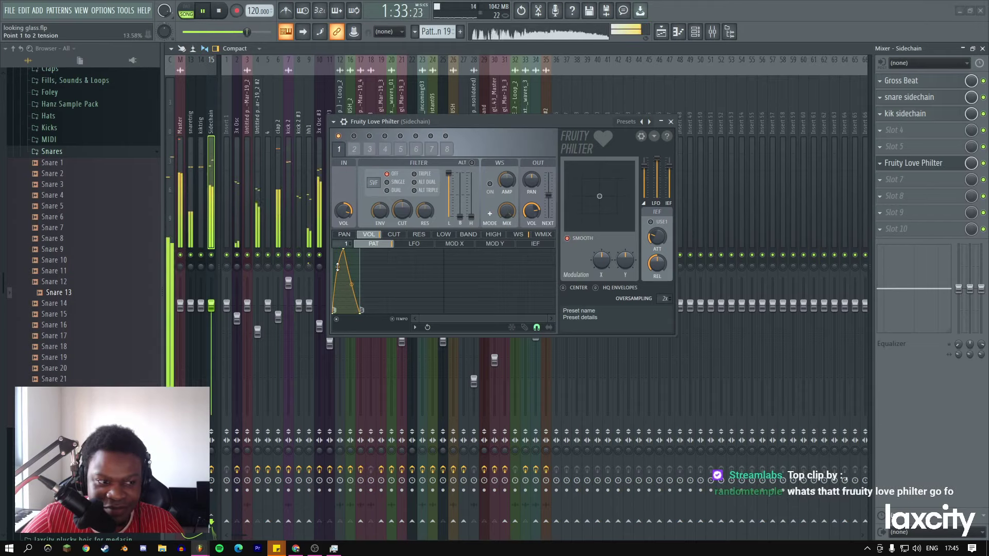
# Turn the Love Philter Mix level down to 0%.
pyautogui.moveTo(976, 165); pyautogui.dragTo(976, 206)
pyautogui.press('space')
pyautogui.rightClick(977, 164)
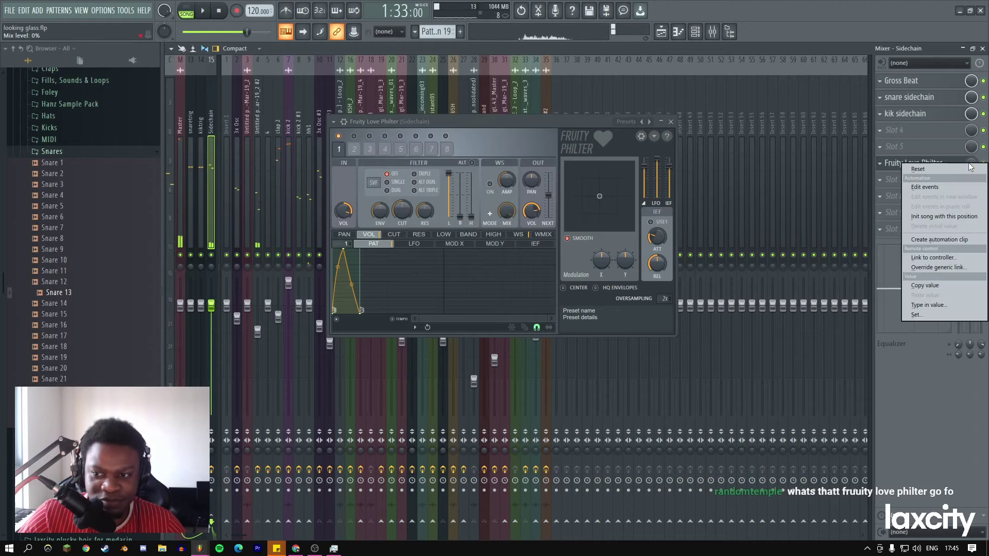
# Create an automation clip for the Love Philter Mix level.
pyautogui.click(937, 232)
pyautogui.click(670, 122)
pyautogui.press('space')
# Zoom the playlist to bars 44–56 around the Mix level automation.
pyautogui.press('F5')
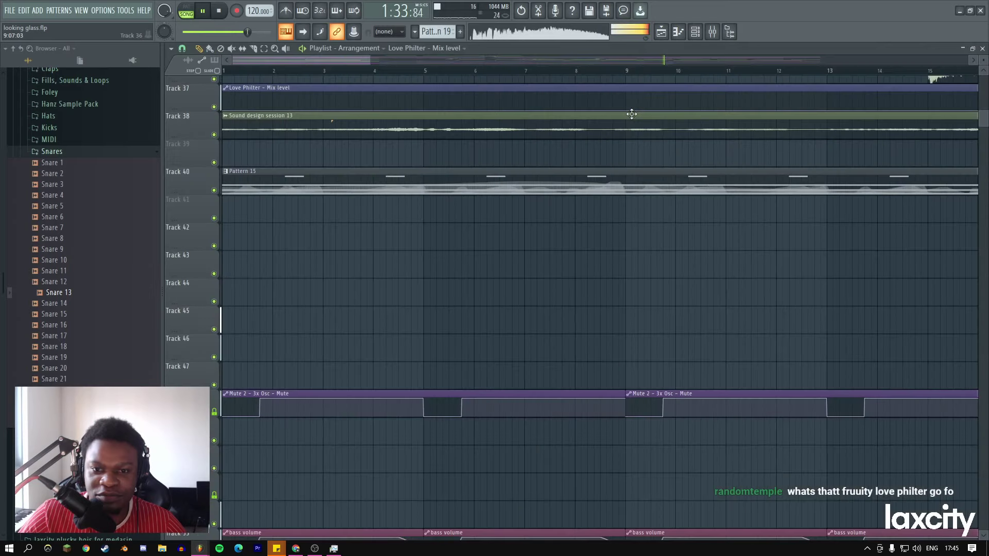
pyautogui.moveTo(378, 62); pyautogui.dragTo(870, 61)
pyautogui.scroll(8, 431, 194)
pyautogui.press('space')
pyautogui.scroll(15, 194, 321)
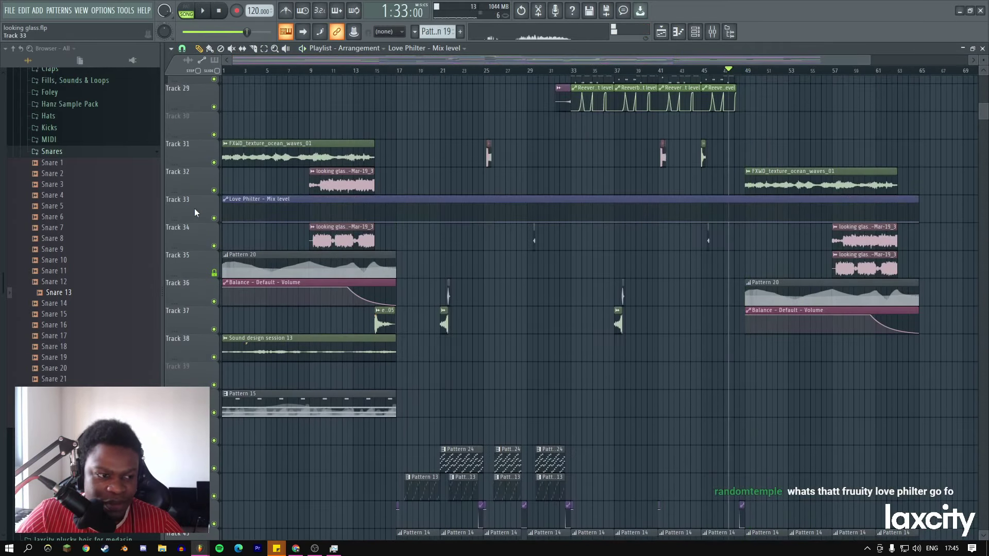
pyautogui.scroll(7, 194, 96)
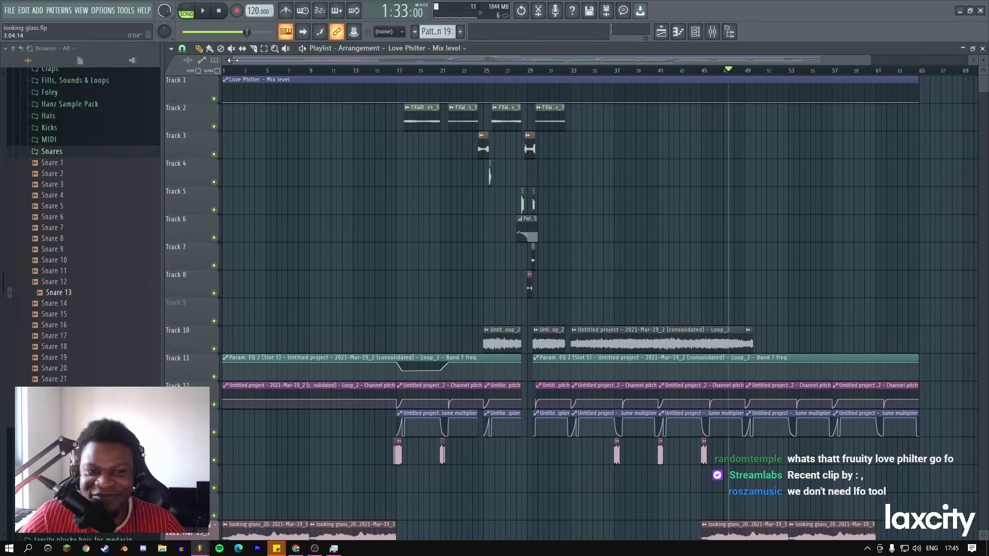
pyautogui.moveTo(240, 61); pyautogui.dragTo(626, 60)
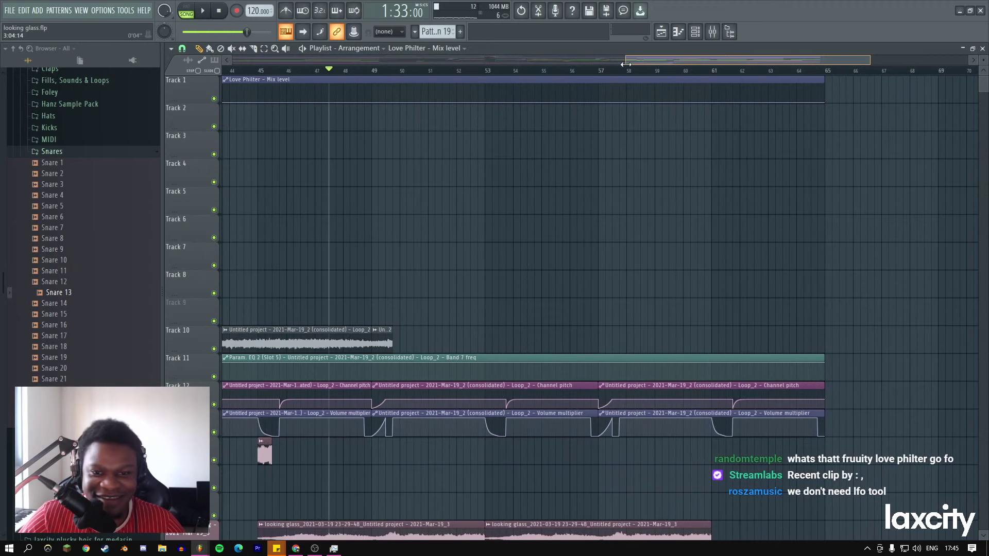
pyautogui.press('space')
pyautogui.moveTo(869, 60); pyautogui.dragTo(739, 60)
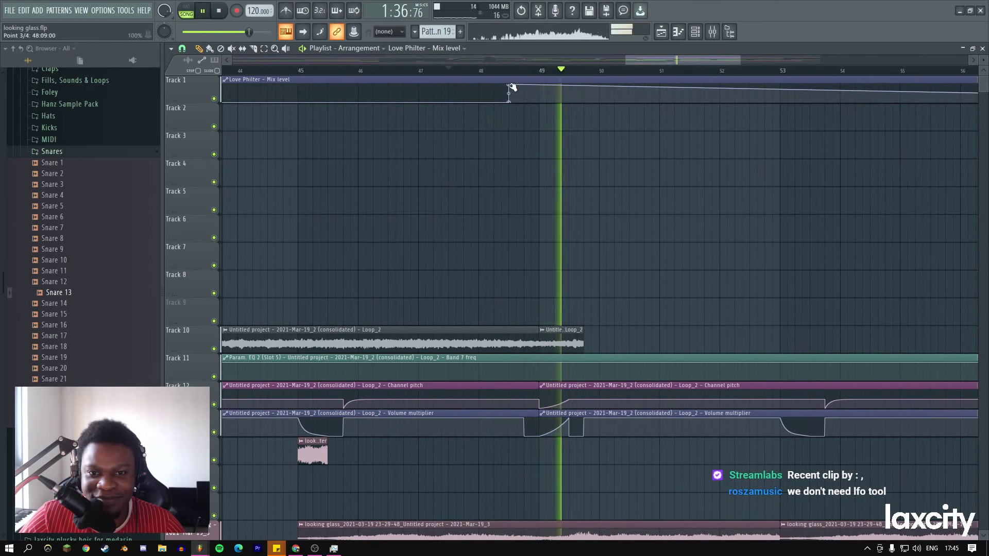
# Set the automation point to Hold, raise it before bar 49, and drop it at bar 49.
pyautogui.rightClick(512, 103)
pyautogui.click(524, 147)
pyautogui.moveTo(508, 102); pyautogui.dragTo(541, 109)
pyautogui.press('space')
pyautogui.rightClick(538, 86)
pyautogui.click(491, 70)
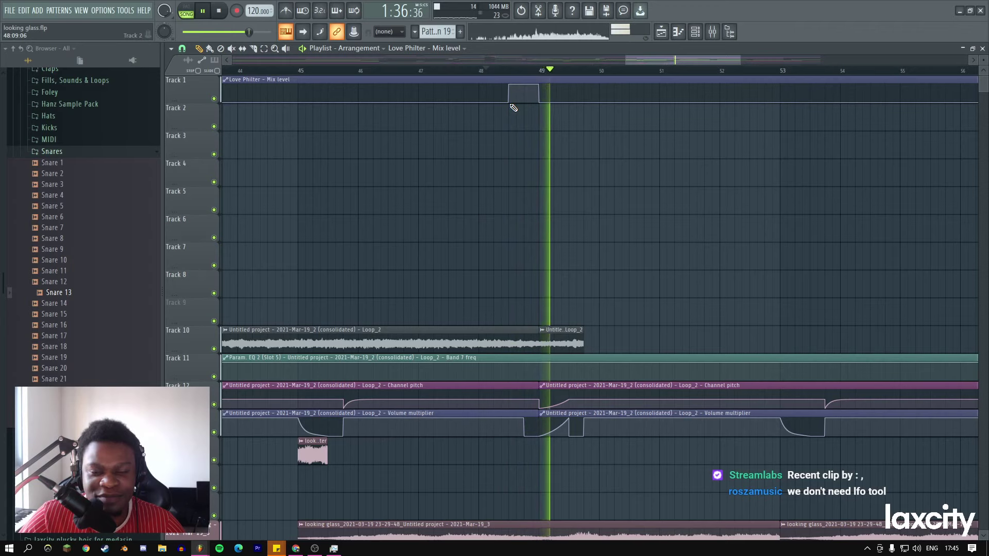
pyautogui.press('space')
pyautogui.press('space')
# Reopen Love Philter from the Sidechain insert in the mixer.
pyautogui.click(712, 32)
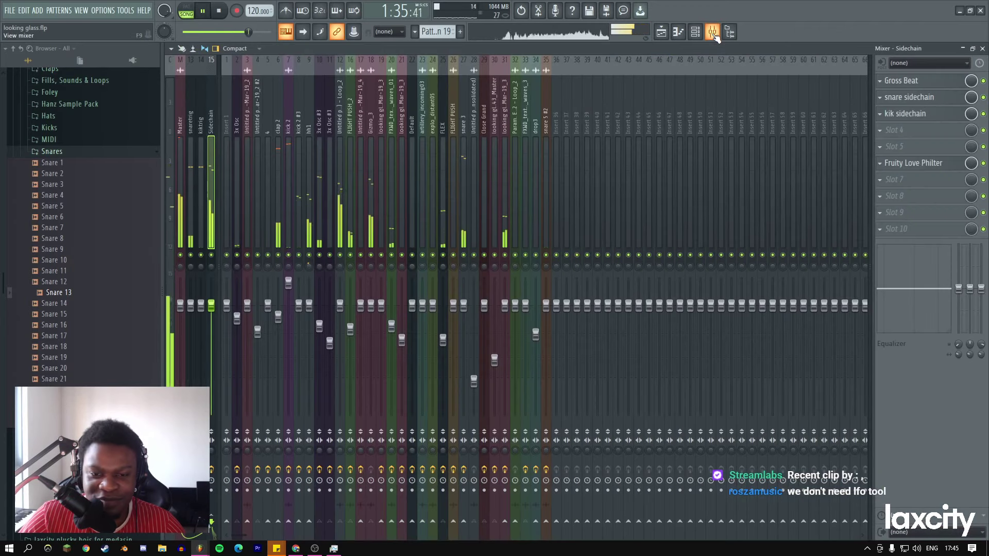
pyautogui.click(916, 166)
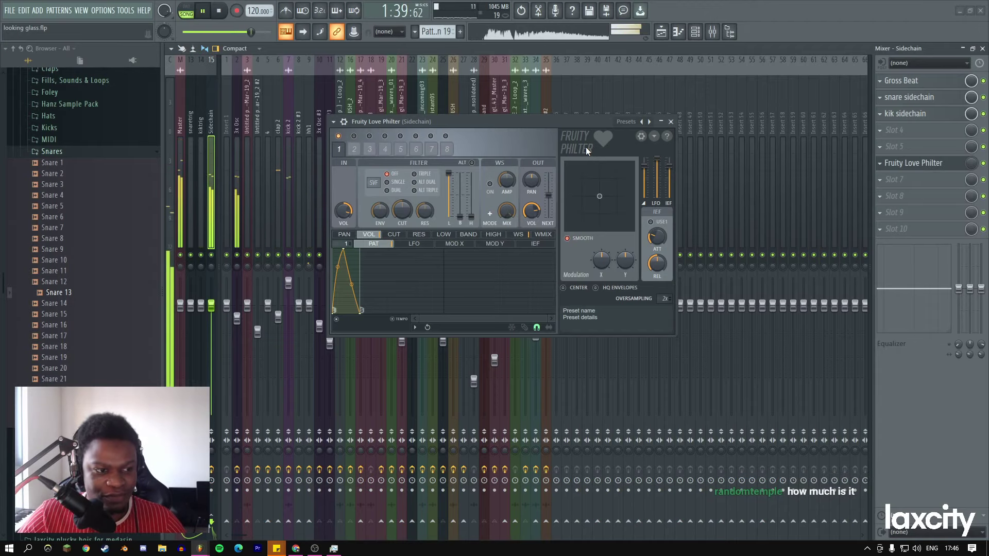
pyautogui.press('space')
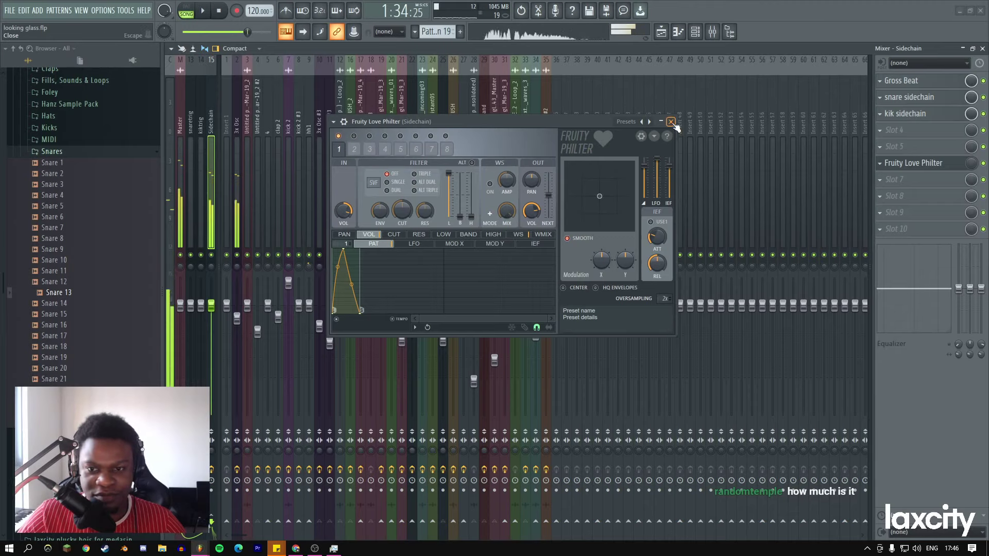
pyautogui.moveTo(500, 124); pyautogui.dragTo(498, 128)
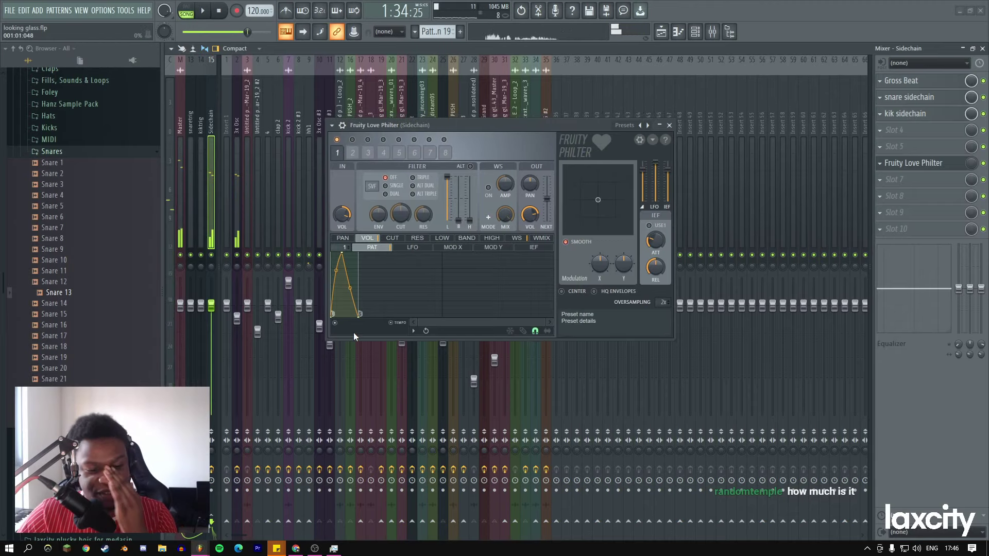
pyautogui.click(300, 548)
# Search Google for 'fruity lobve philter' and view the Love Philter manual page.
pyautogui.click(300, 26)
pyautogui.write('fr')
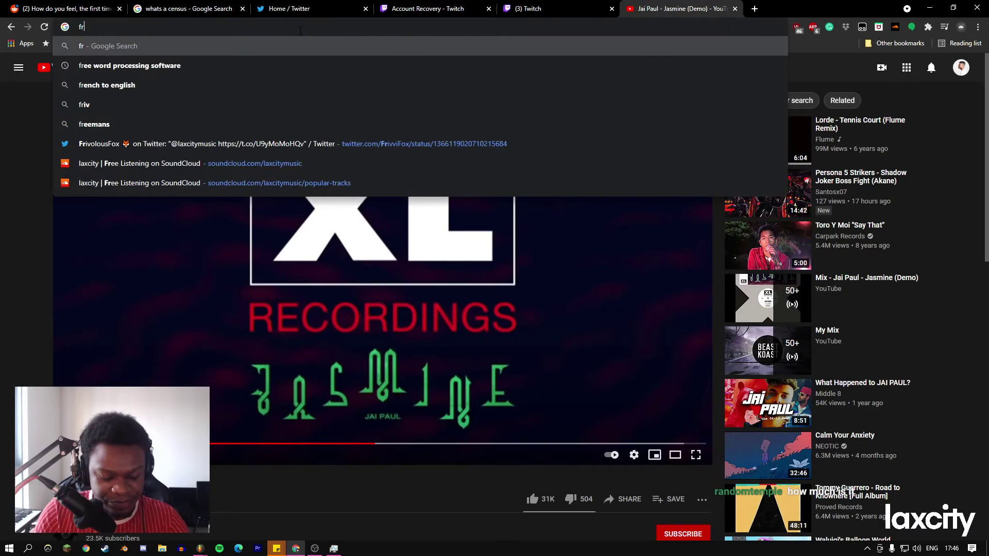
pyautogui.write('uity lobv')
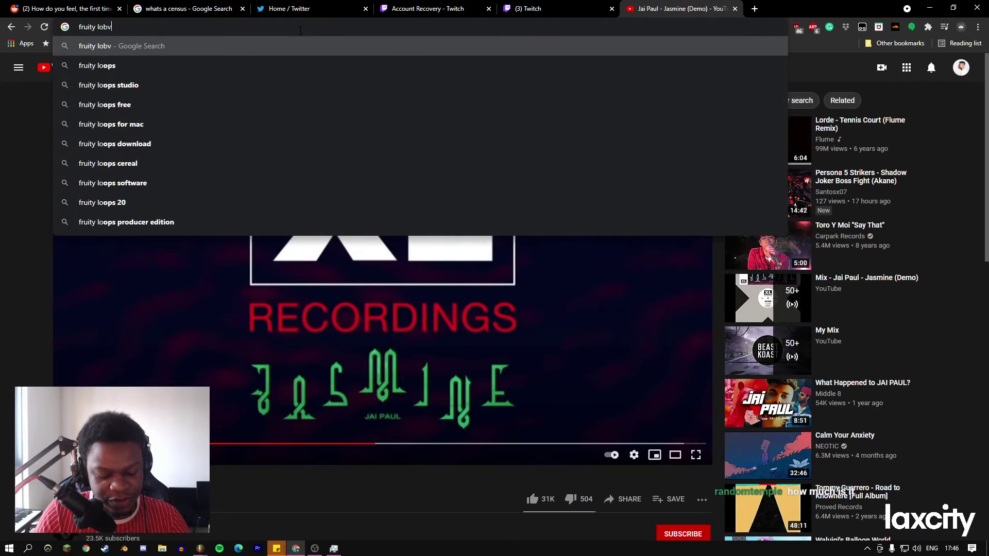
pyautogui.write('e philte')
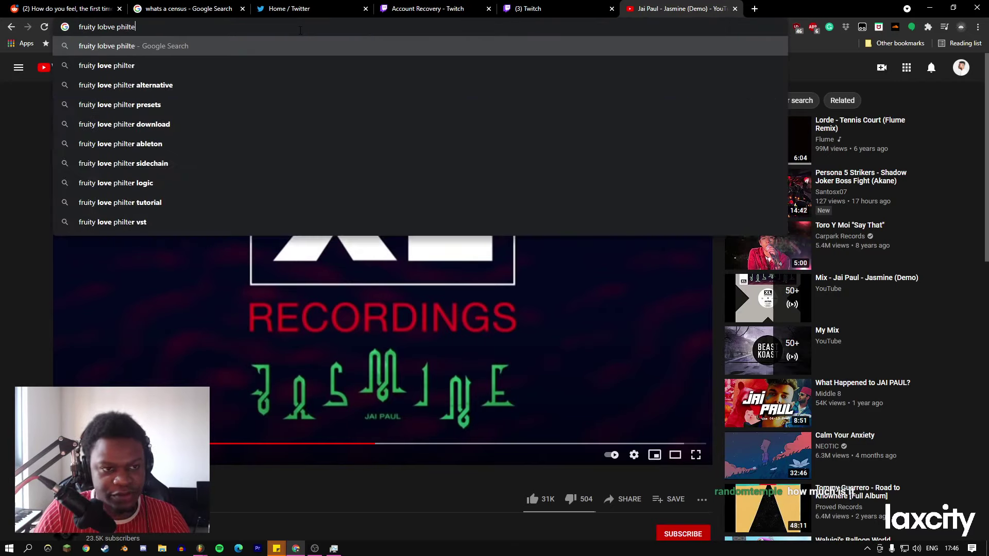
pyautogui.write('r')
pyautogui.press('Return')
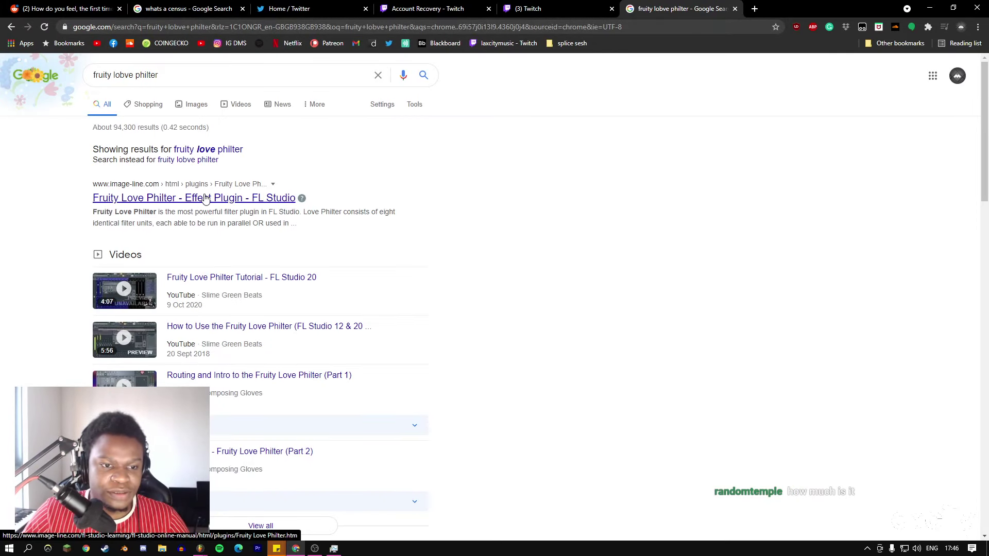
pyautogui.click(204, 199)
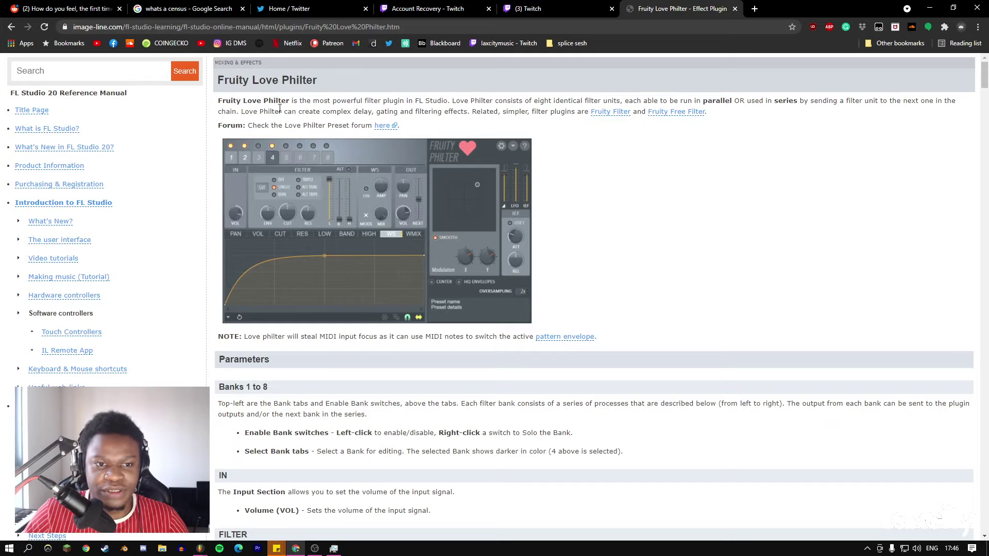
pyautogui.click(16, 29)
# Add 'price' to the search query and check the manual page result again.
pyautogui.click(203, 73)
pyautogui.write('prioc')
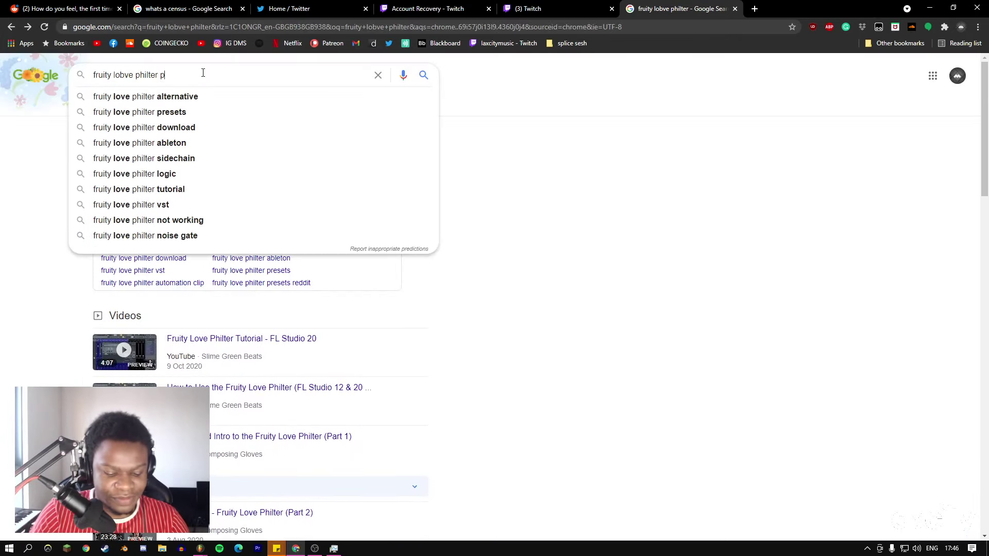
pyautogui.press('BackSpace')
pyautogui.press('BackSpace')
pyautogui.write('ce')
pyautogui.press('Return')
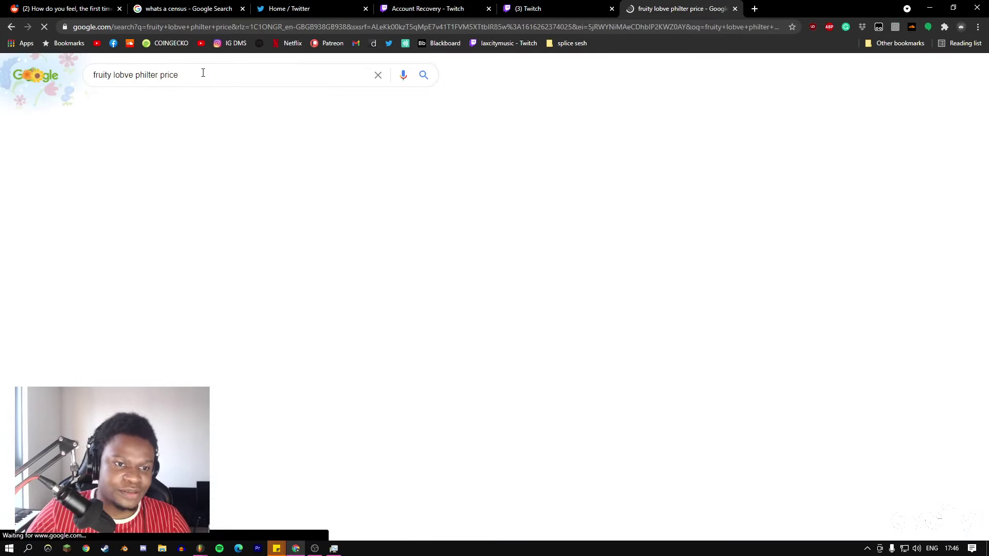
pyautogui.click(215, 198)
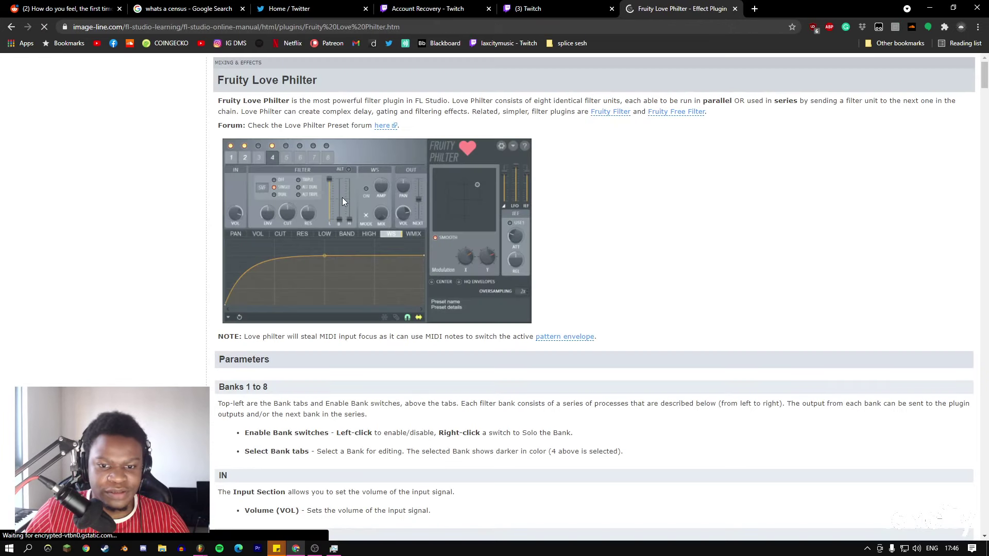
pyautogui.click(12, 28)
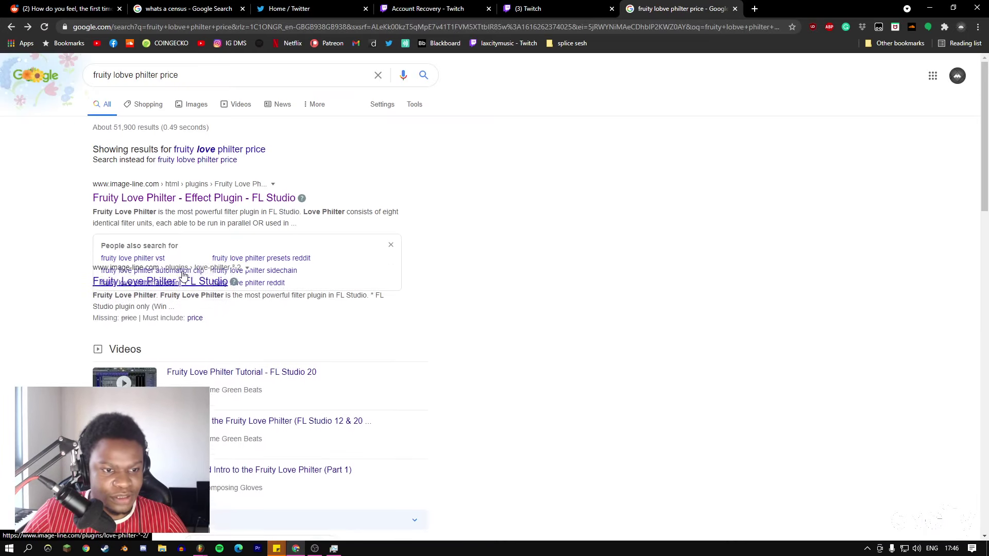
# Browse the automation-clip results and the official product page, then return to FL Studio.
pyautogui.click(182, 273)
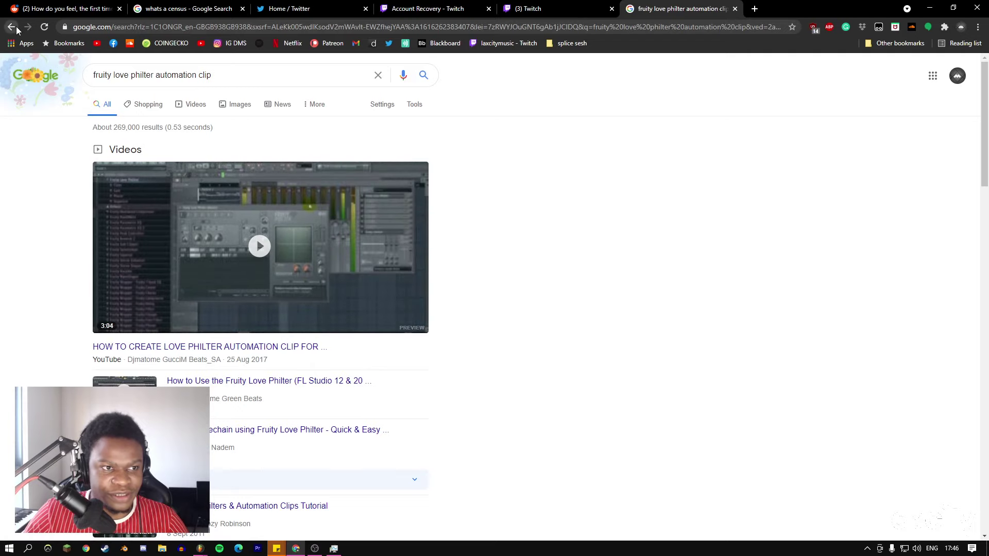
pyautogui.click(14, 27)
pyautogui.click(216, 325)
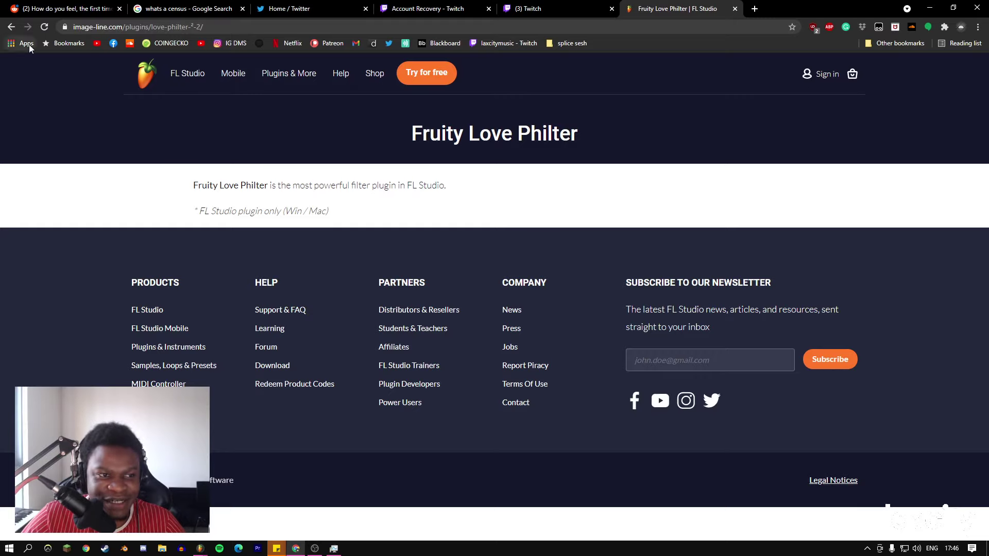
pyautogui.hotkey('alt', 'Left')
pyautogui.scroll(-10, 186, 194)
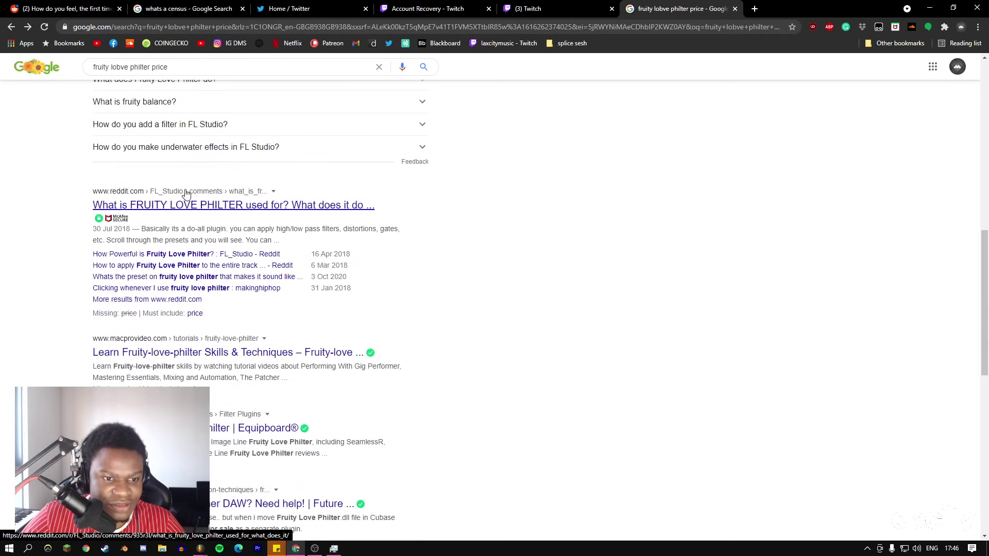
pyautogui.scroll(10, 225, 205)
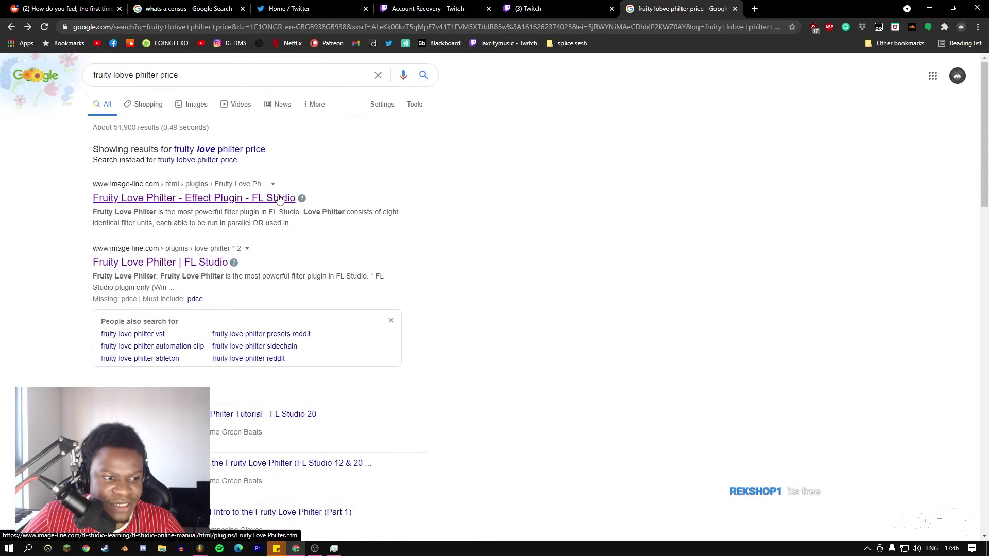
pyautogui.hotkey('alt', 'Tab')
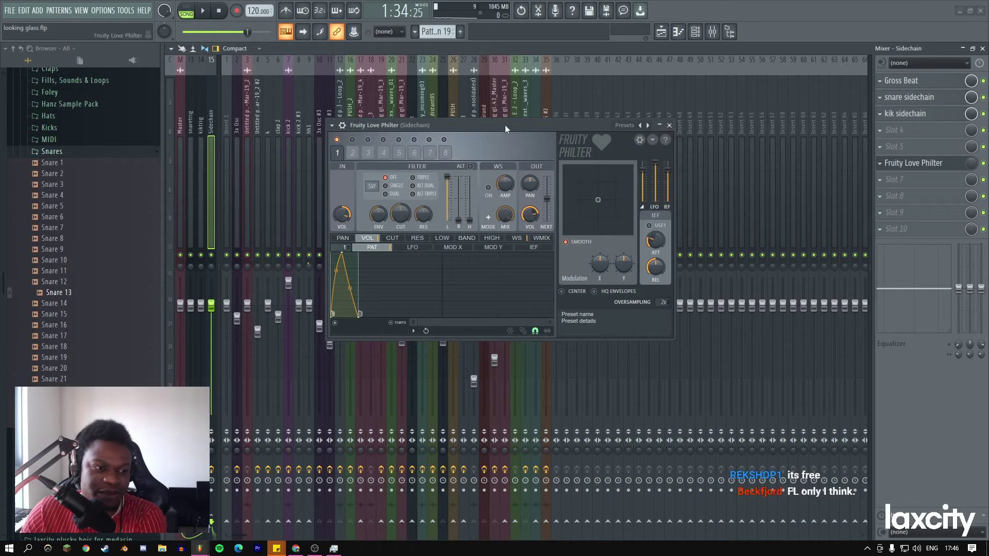
# Reposition the Love Philter window and reopen it from the Sidechain insert during playback.
pyautogui.moveTo(504, 125); pyautogui.dragTo(549, 129)
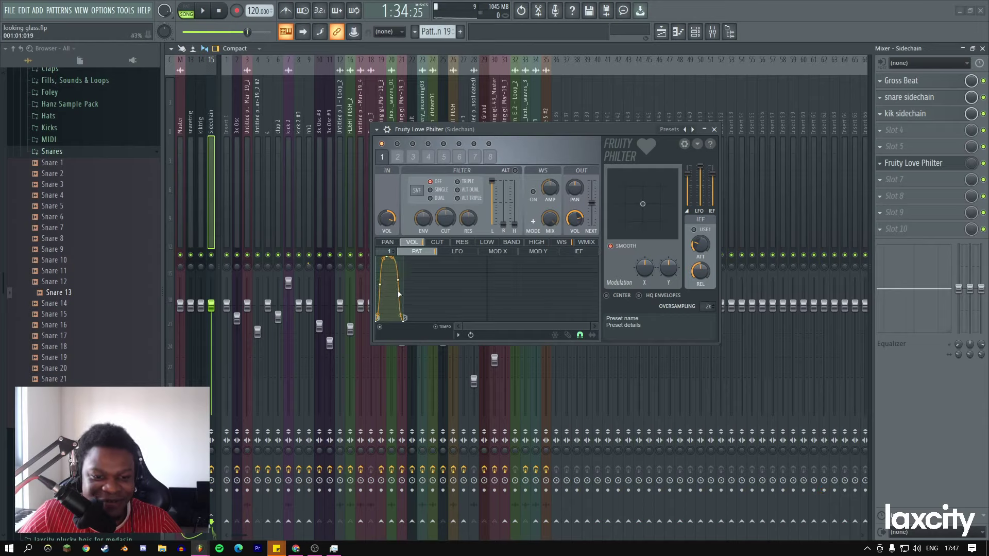
pyautogui.click(714, 129)
pyautogui.press('space')
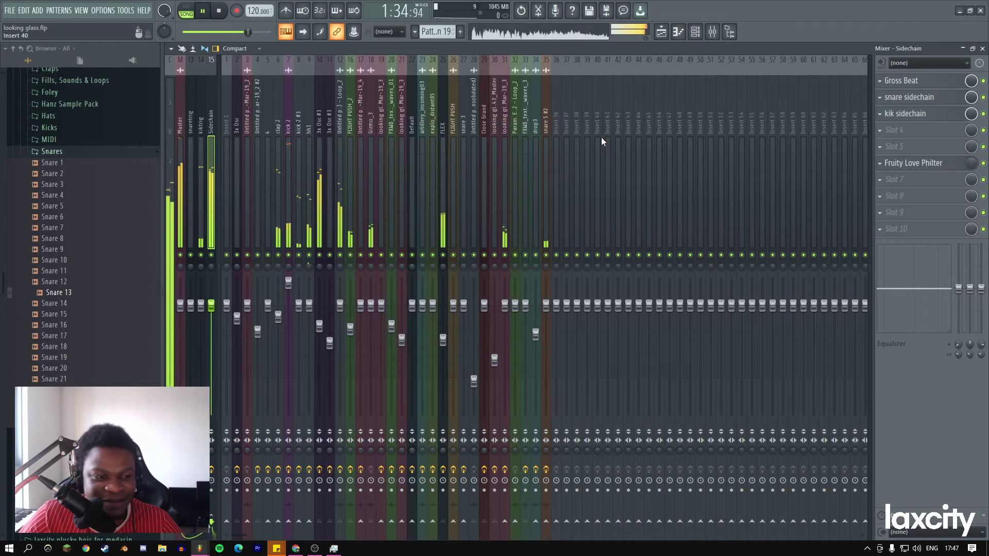
pyautogui.click(922, 163)
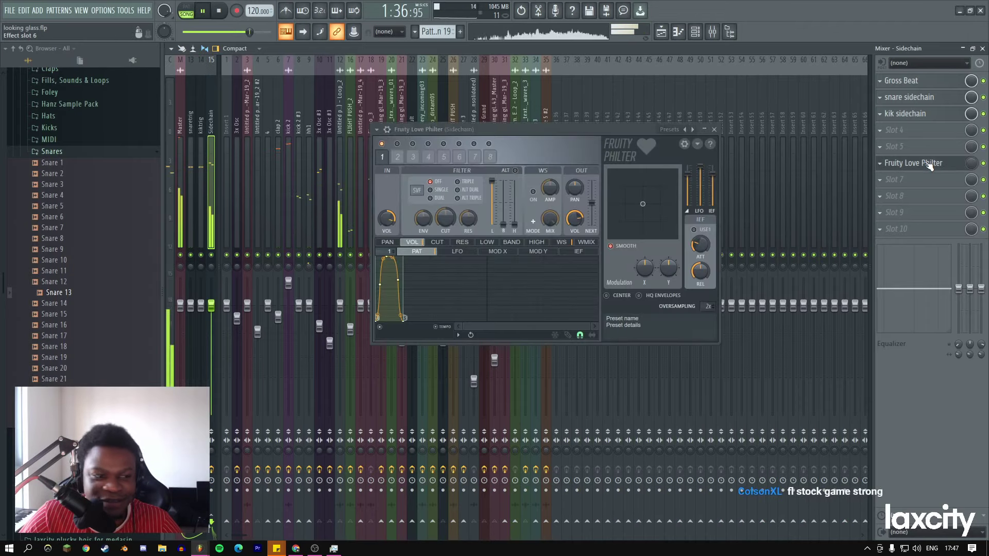
# Delete the two extra volume envelope points and reset the arched segments to straight.
pyautogui.rightClick(397, 281)
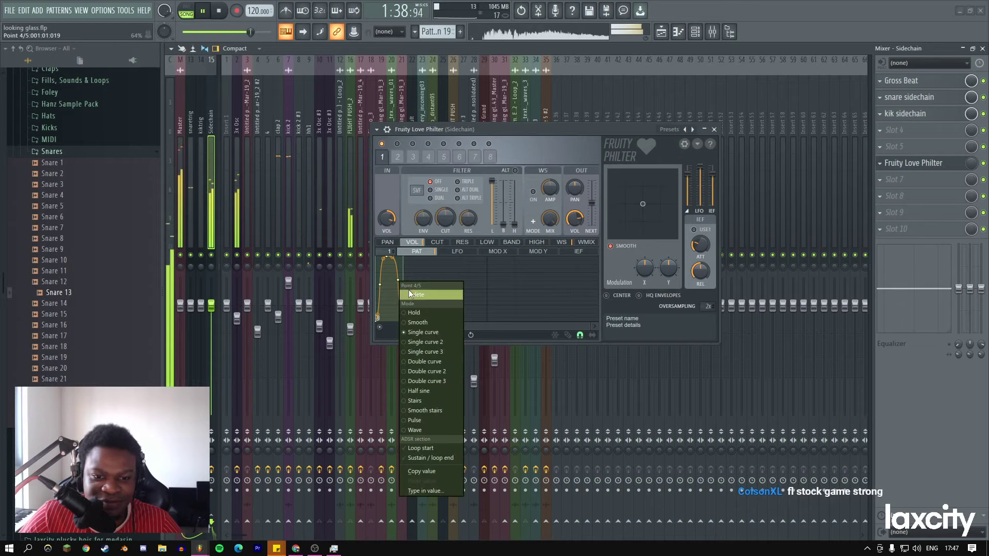
pyautogui.click(405, 294)
pyautogui.rightClick(380, 285)
pyautogui.click(386, 298)
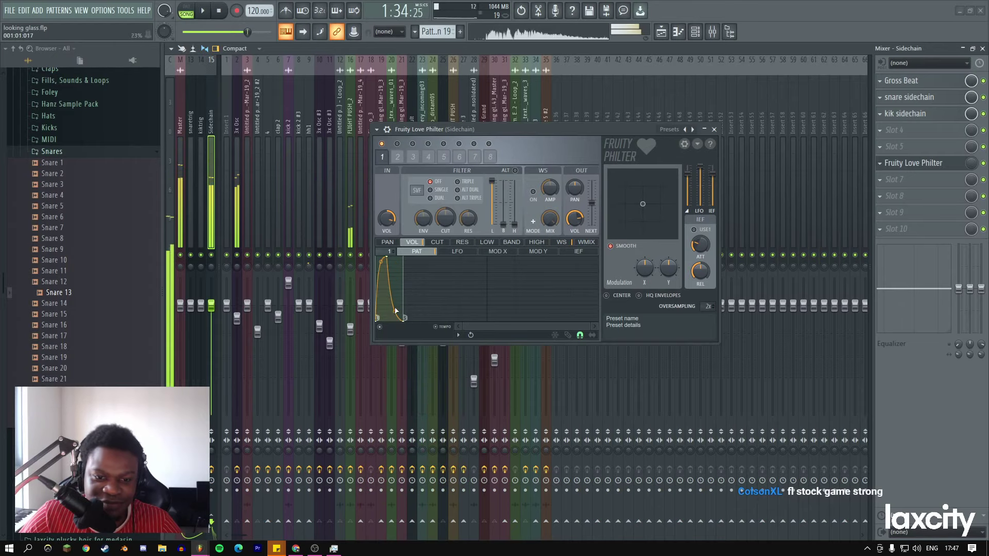
pyautogui.press('space')
pyautogui.moveTo(395, 310); pyautogui.dragTo(394, 265)
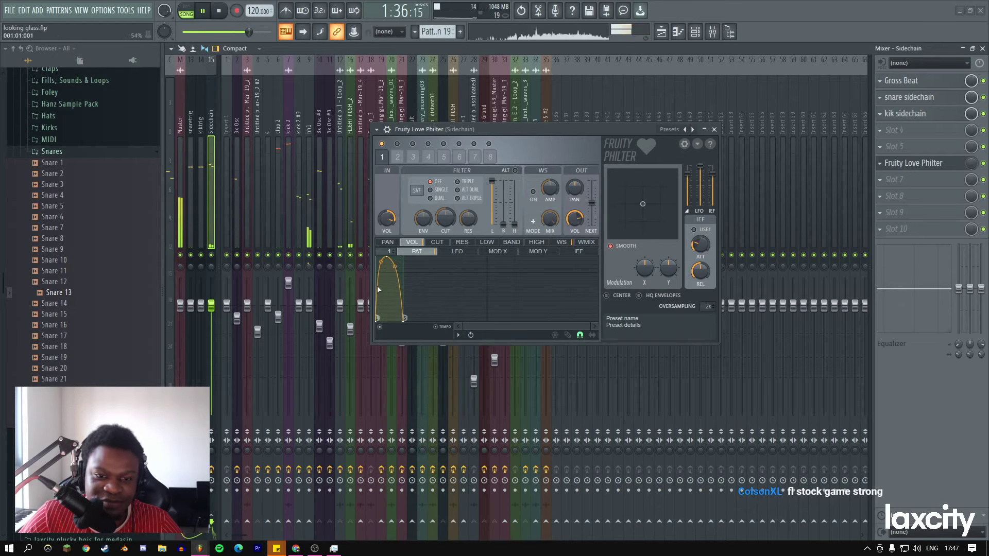
pyautogui.rightClick(381, 262)
pyautogui.rightClick(395, 266)
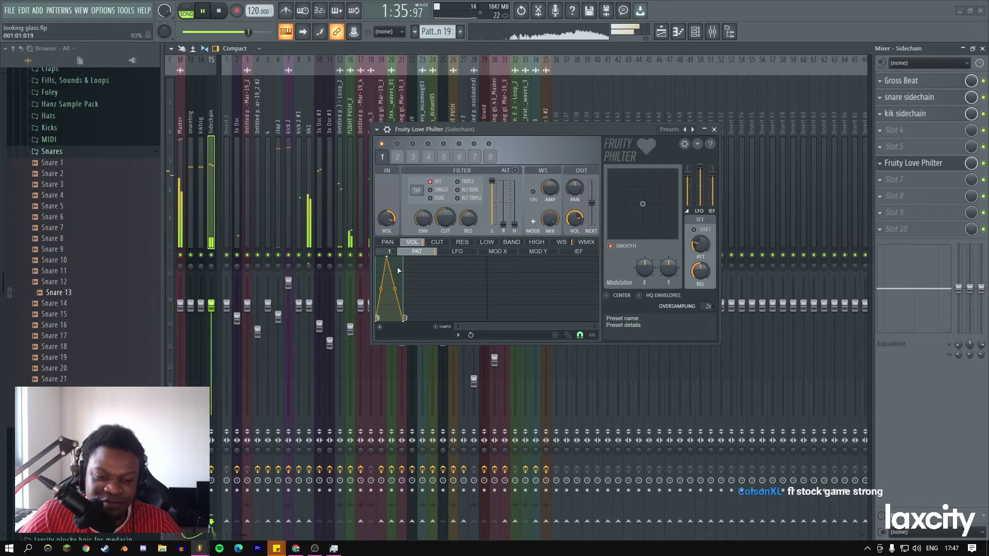
pyautogui.press('space')
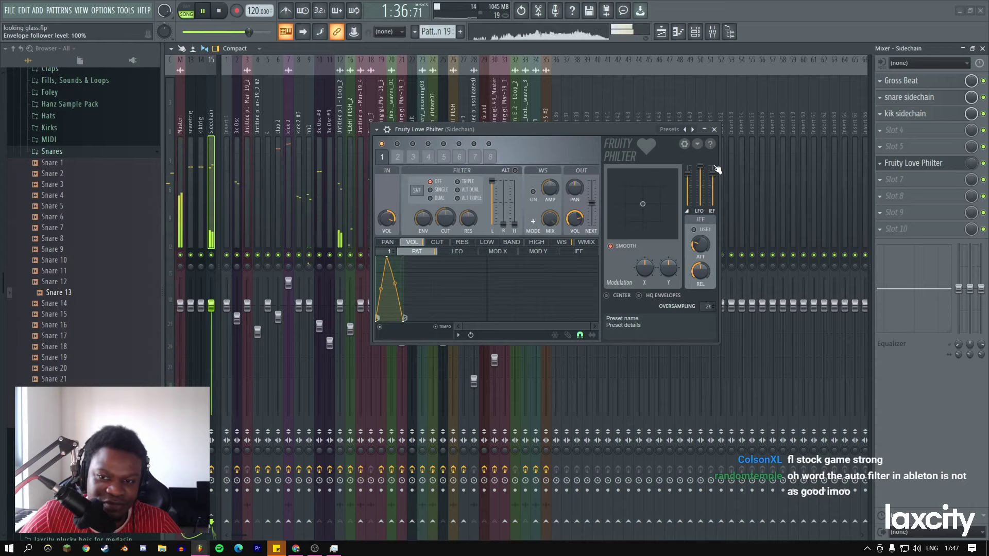
# Stretch the envelope's end point right and add second and third peaks.
pyautogui.click(714, 129)
pyautogui.click(887, 161)
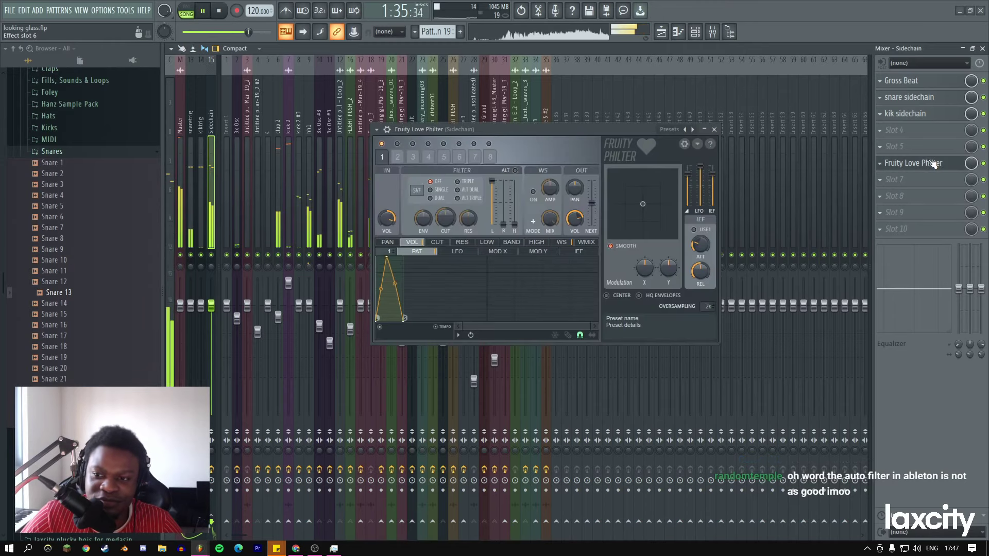
pyautogui.moveTo(405, 318); pyautogui.dragTo(487, 319)
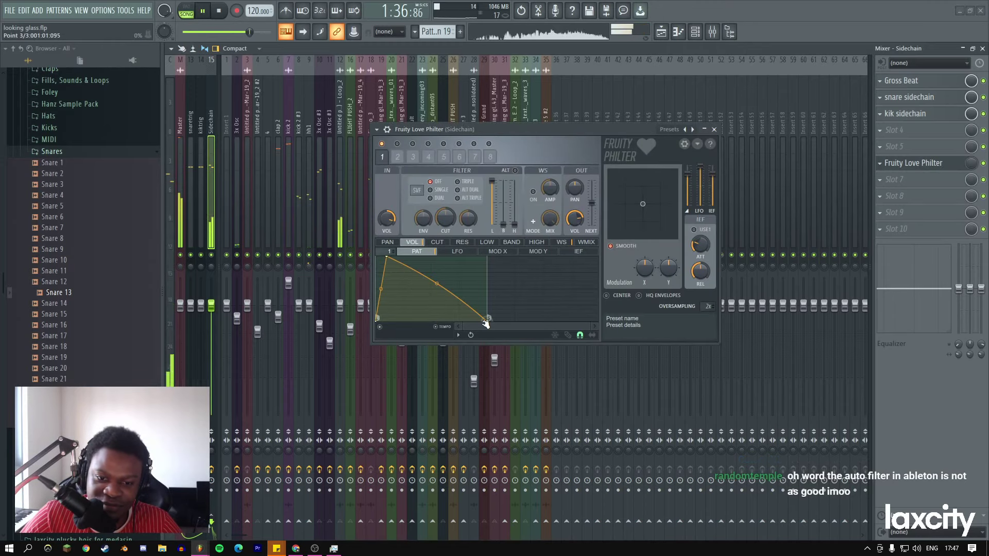
pyautogui.rightClick(404, 317)
pyautogui.rightClick(411, 315)
pyautogui.moveTo(410, 315); pyautogui.dragTo(417, 241)
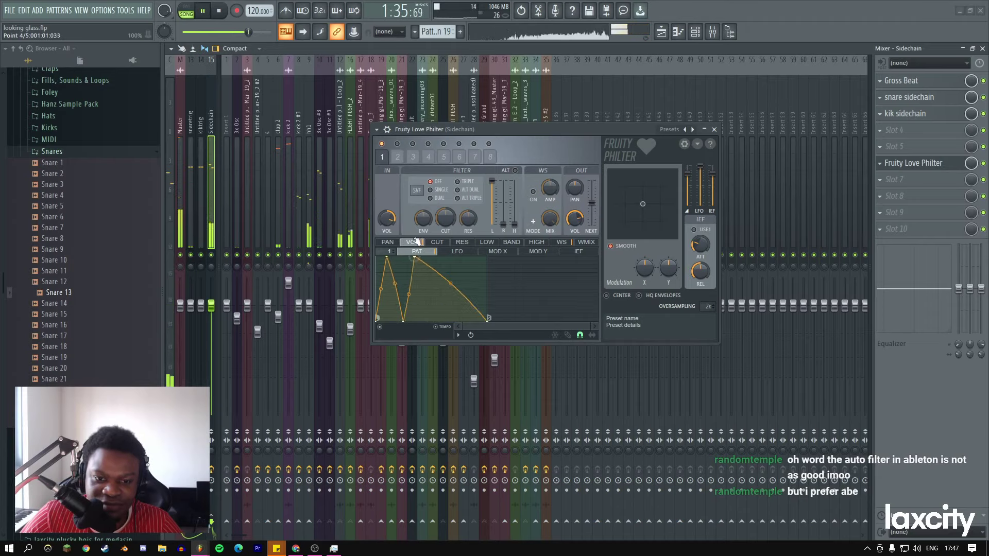
pyautogui.rightClick(432, 319)
pyautogui.rightClick(443, 313)
pyautogui.moveTo(444, 312); pyautogui.dragTo(448, 247)
pyautogui.rightClick(460, 294)
pyautogui.moveTo(462, 295); pyautogui.dragTo(461, 329)
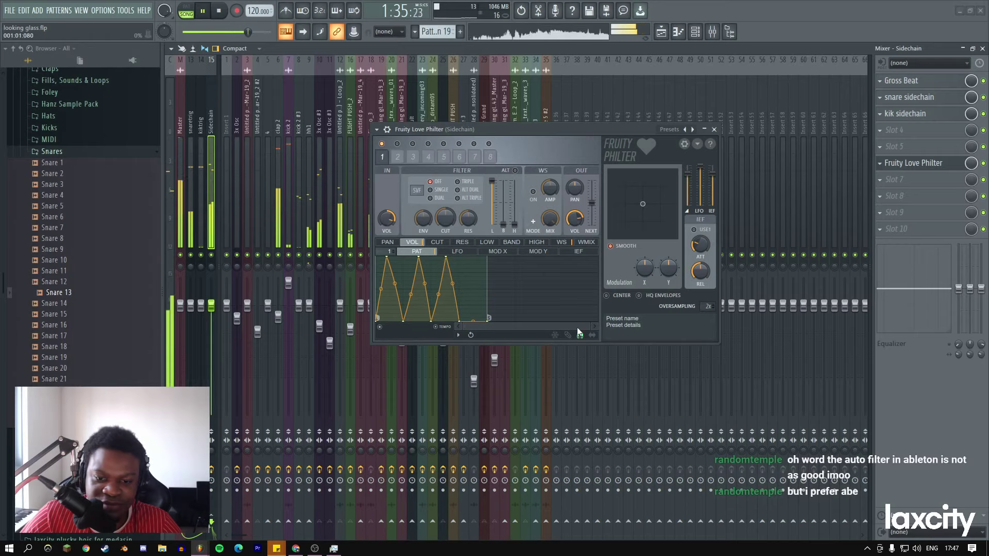
# Add a fourth peak and bow its rise and the final fall into a rounded swell.
pyautogui.moveTo(589, 328); pyautogui.dragTo(599, 328)
pyautogui.moveTo(458, 320); pyautogui.dragTo(538, 324)
pyautogui.rightClick(455, 256)
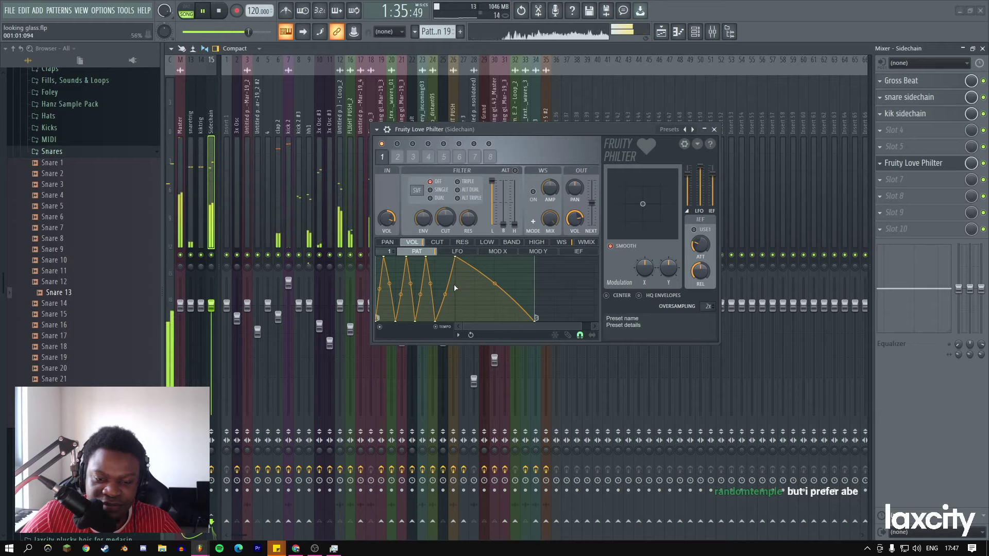
pyautogui.moveTo(445, 295); pyautogui.dragTo(446, 265)
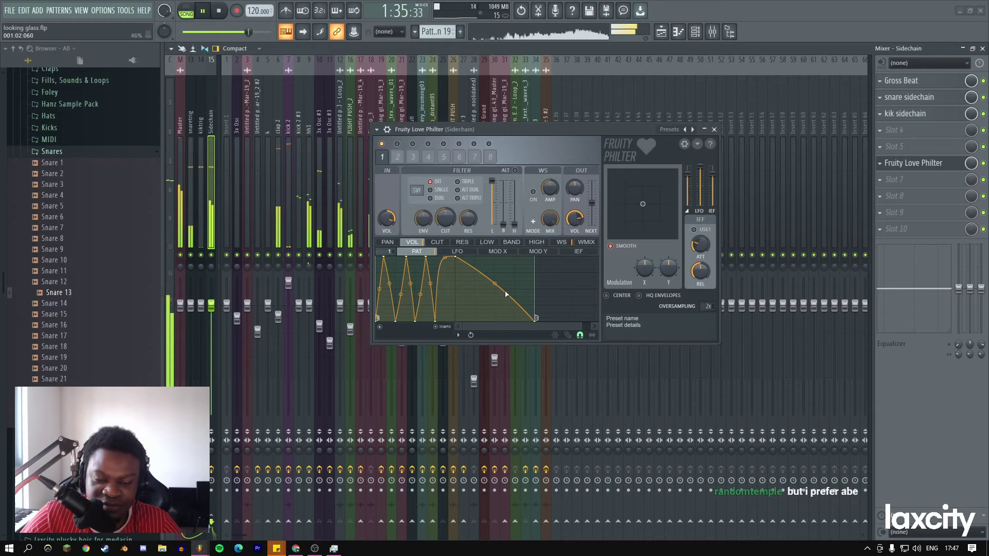
pyautogui.moveTo(499, 291); pyautogui.dragTo(508, 270)
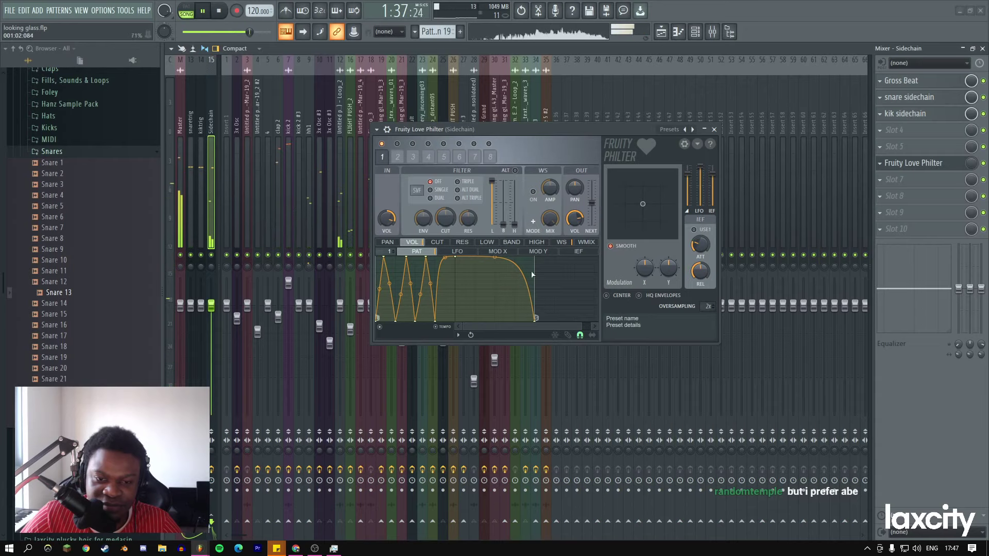
pyautogui.click(714, 129)
# Scroll the playlist back and play from around bar 16.
pyautogui.click(661, 32)
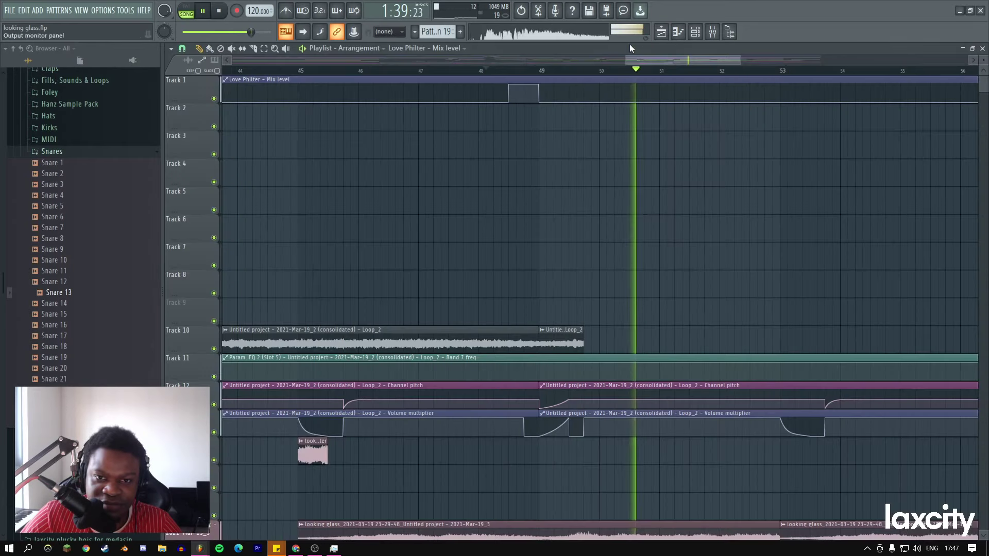
pyautogui.moveTo(628, 60); pyautogui.dragTo(385, 66)
pyautogui.click(476, 70)
pyautogui.moveTo(524, 61); pyautogui.dragTo(454, 62)
pyautogui.click(357, 71)
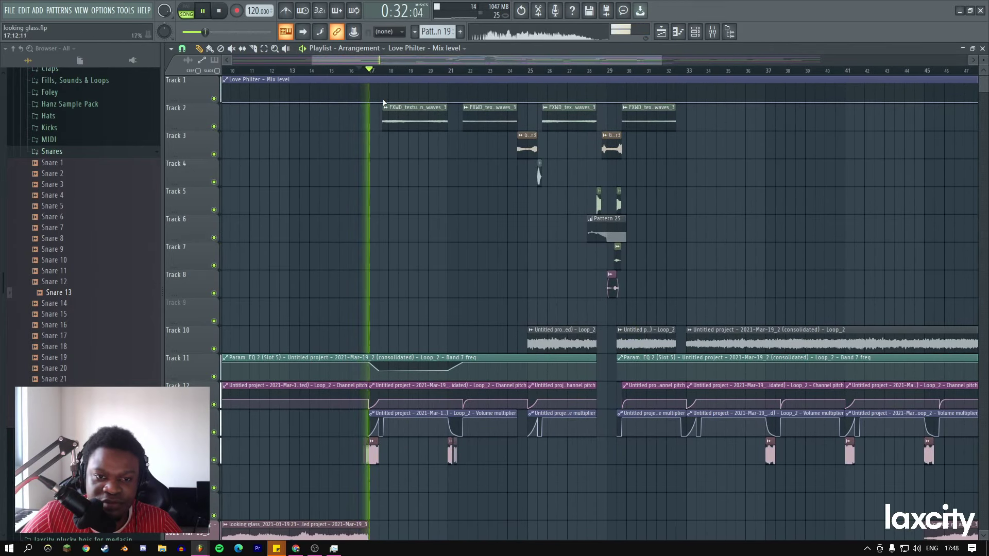
pyautogui.press('space')
pyautogui.press('space')
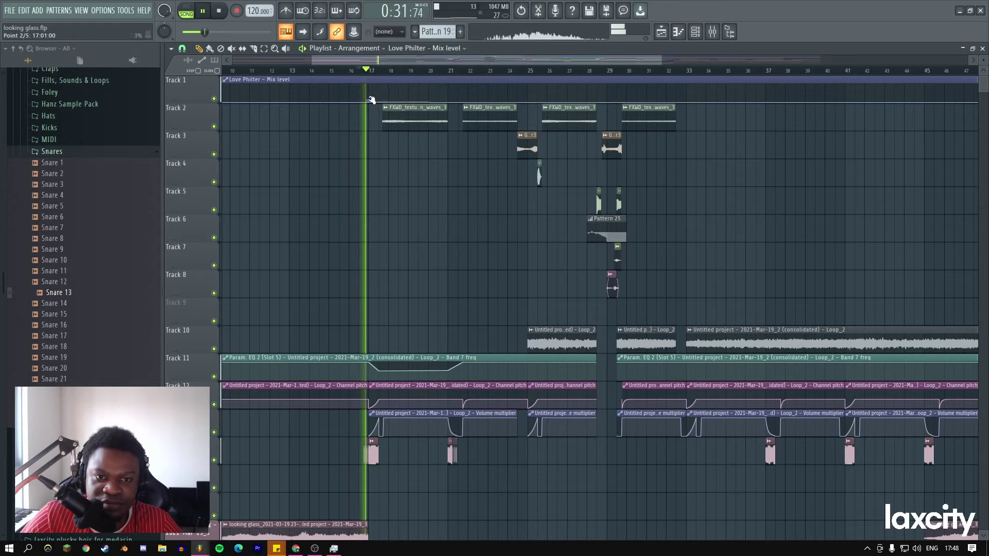
# Add a brief Mix level step at bars 17–18, then delete those points.
pyautogui.rightClick(369, 86)
pyautogui.rightClick(388, 85)
pyautogui.rightClick(388, 102)
pyautogui.rightClick(370, 88)
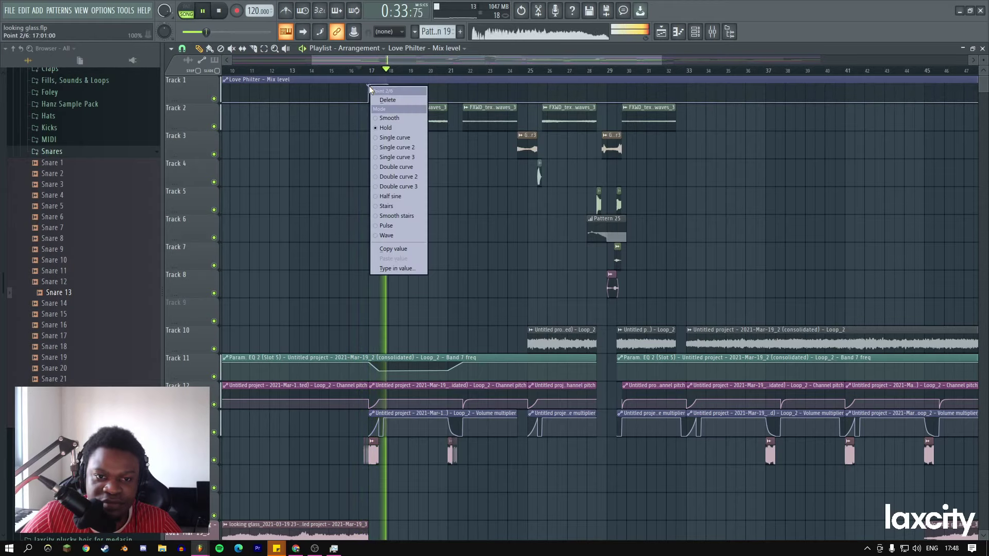
pyautogui.click(388, 101)
pyautogui.rightClick(391, 104)
pyautogui.click(406, 119)
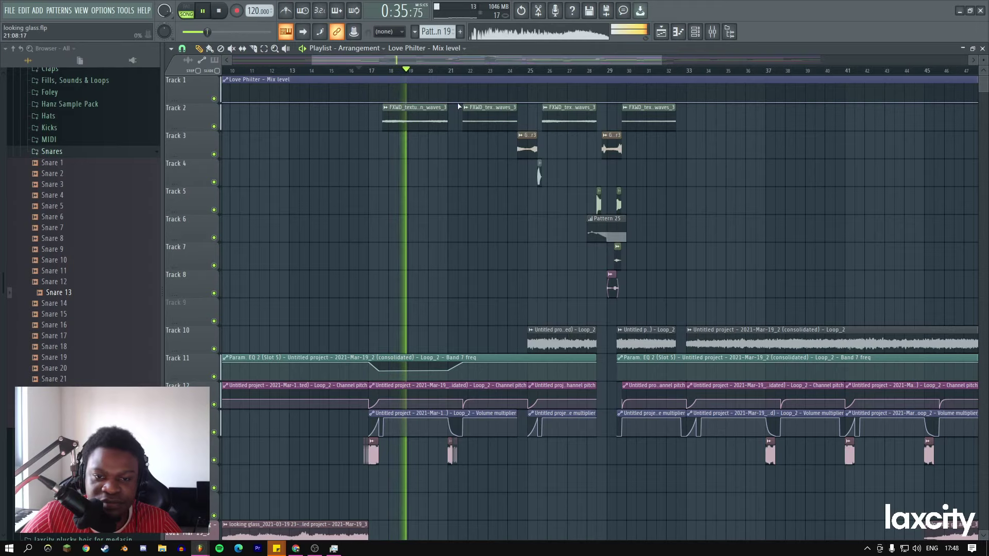
# Try a short Mix level pulse further along, then delete its points.
pyautogui.rightClick(440, 85)
pyautogui.rightClick(447, 85)
pyautogui.rightClick(448, 102)
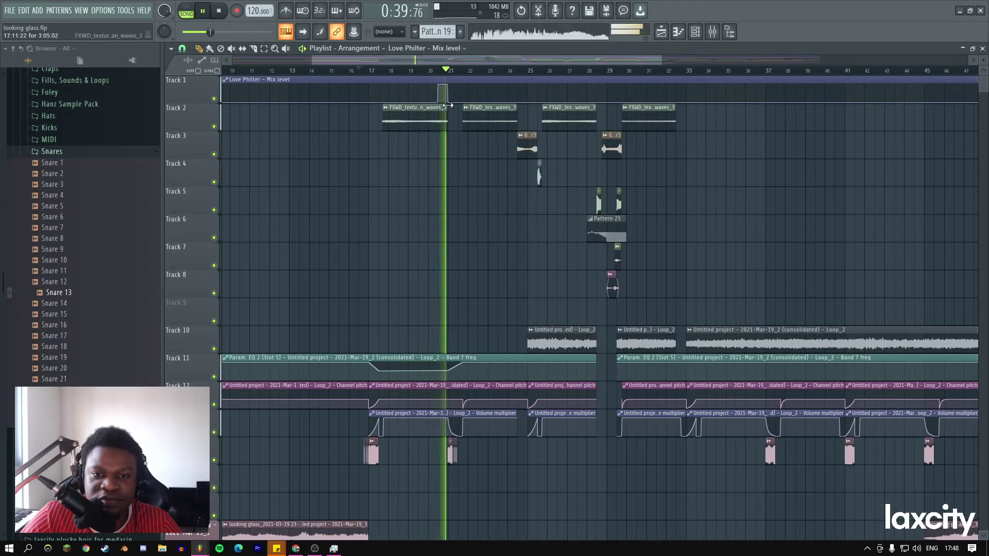
pyautogui.rightClick(446, 87)
pyautogui.click(452, 103)
pyautogui.rightClick(451, 103)
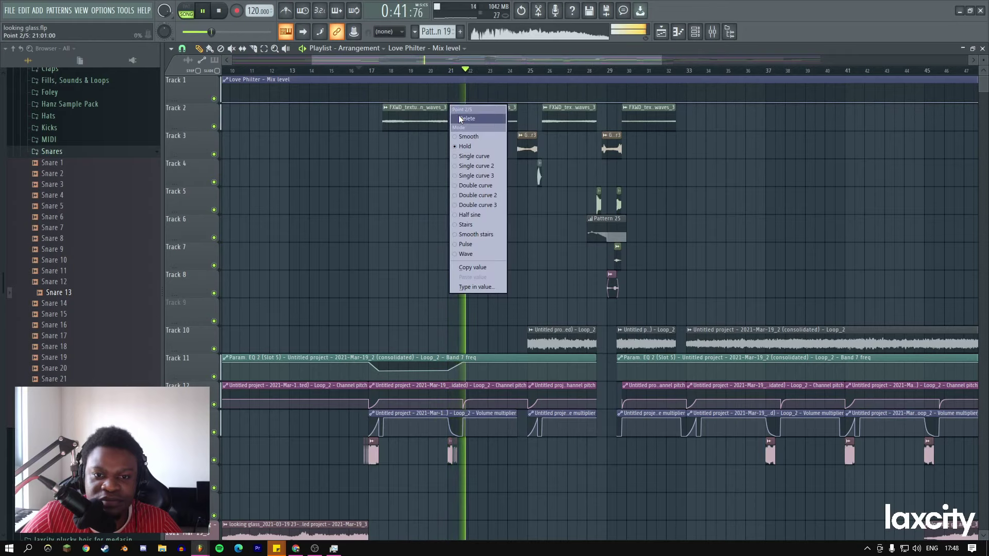
pyautogui.click(459, 126)
# Keep the draw tool and audition playback from bar 28 to just before bar 33.
pyautogui.click(596, 75)
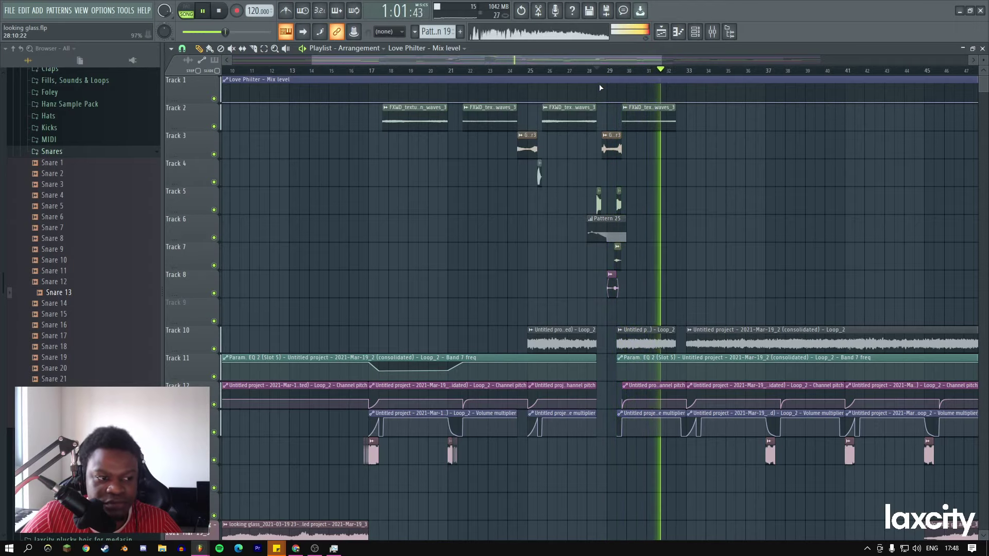
pyautogui.middleClick(478, 205)
pyautogui.click(493, 220)
pyautogui.click(653, 70)
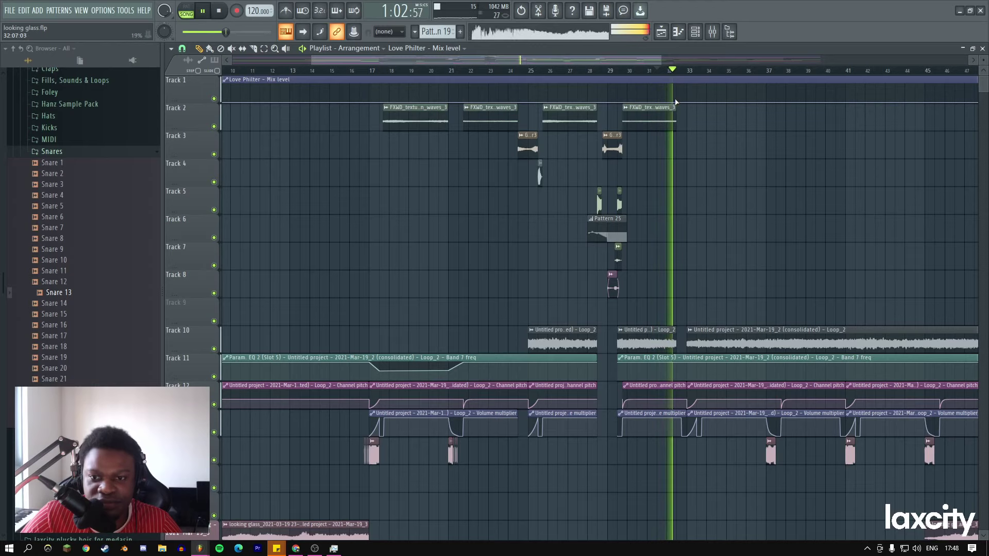
pyautogui.click(676, 71)
# Shorten Fruity Love Philter's volume envelope to its three sharp spikes and straighten its last segment.
pyautogui.click(712, 32)
pyautogui.press('space')
pyautogui.press('space')
pyautogui.click(913, 163)
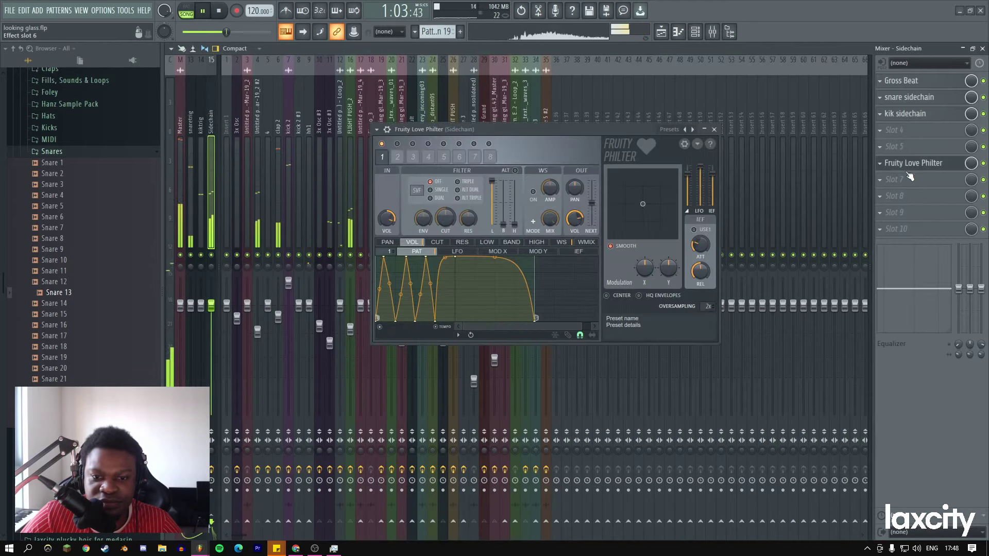
pyautogui.press('space')
pyautogui.moveTo(536, 320); pyautogui.dragTo(457, 323)
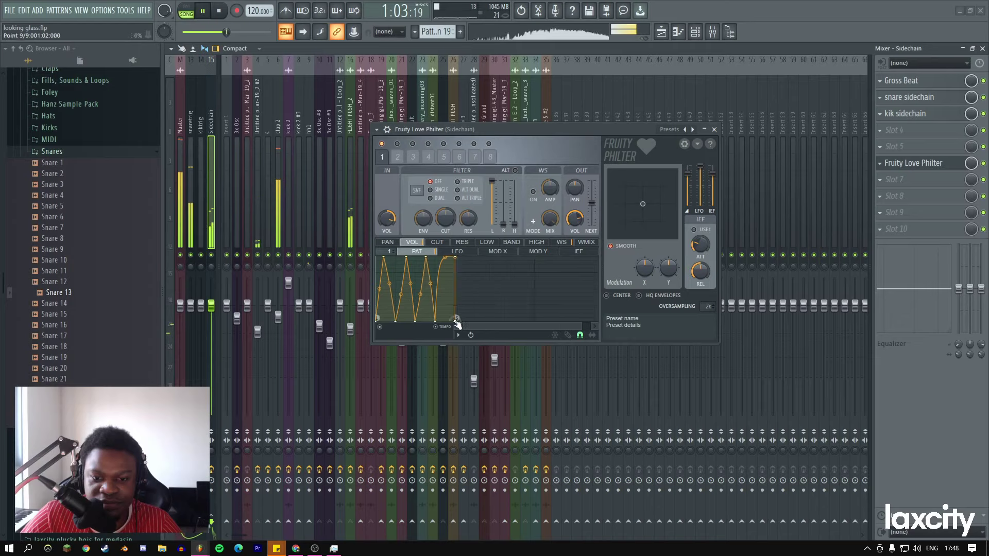
pyautogui.rightClick(445, 259)
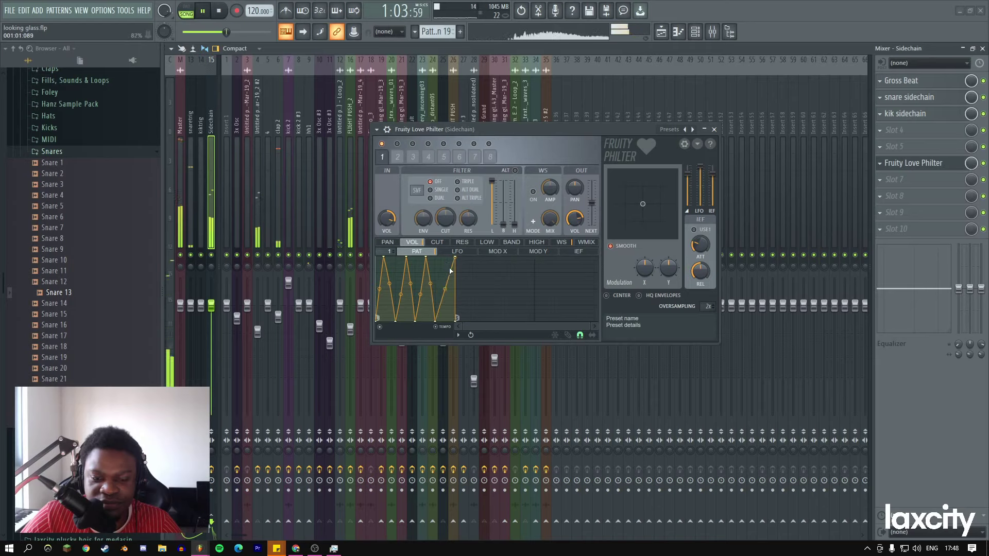
pyautogui.click(714, 129)
pyautogui.click(661, 32)
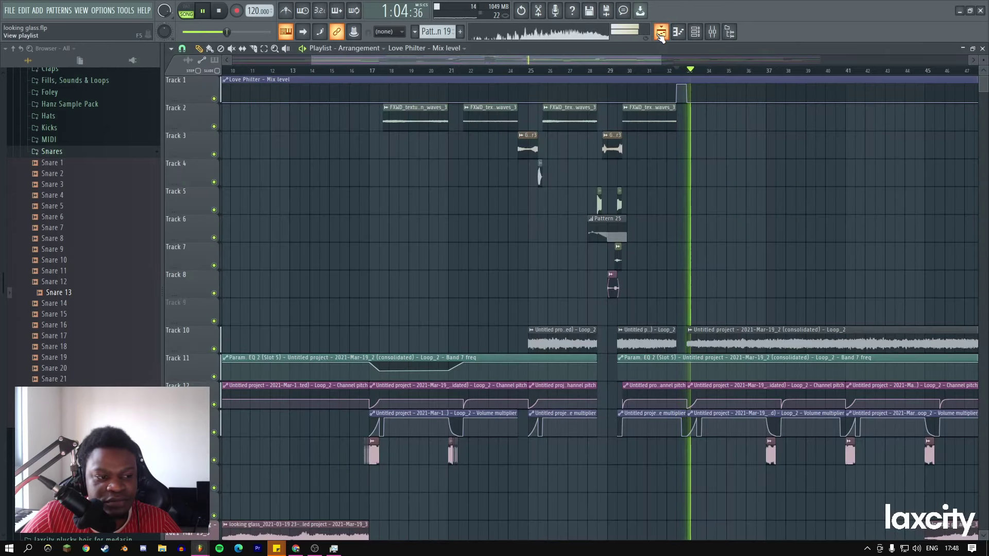
# Copy the objective_start clip onto Track 20.
pyautogui.press('space')
pyautogui.press('space')
pyautogui.moveTo(317, 61); pyautogui.dragTo(493, 61)
pyautogui.moveTo(660, 61); pyautogui.dragTo(587, 60)
pyautogui.scroll(-3, 507, 208)
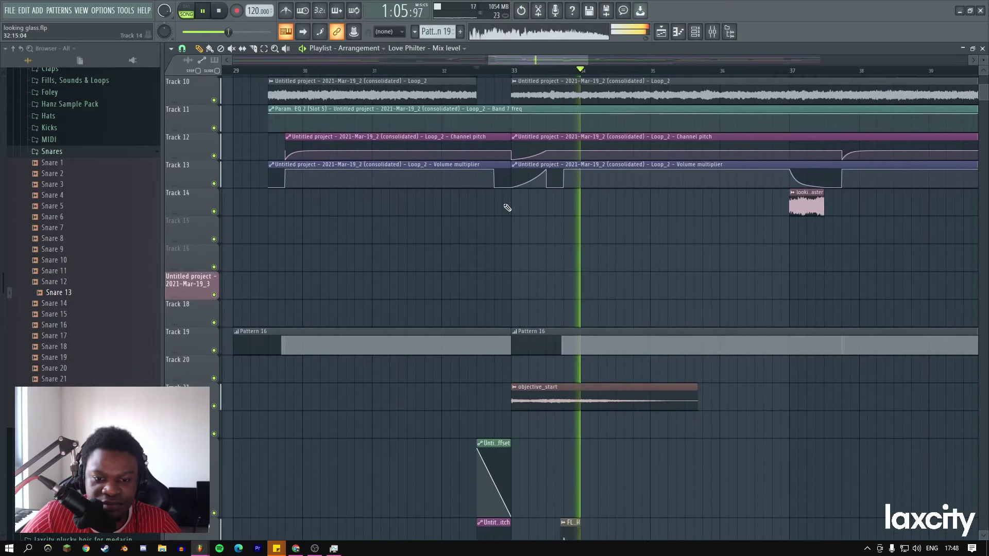
pyautogui.scroll(-3, 507, 207)
pyautogui.press('space')
pyautogui.moveTo(527, 232); pyautogui.dragTo(496, 195)
pyautogui.press('space')
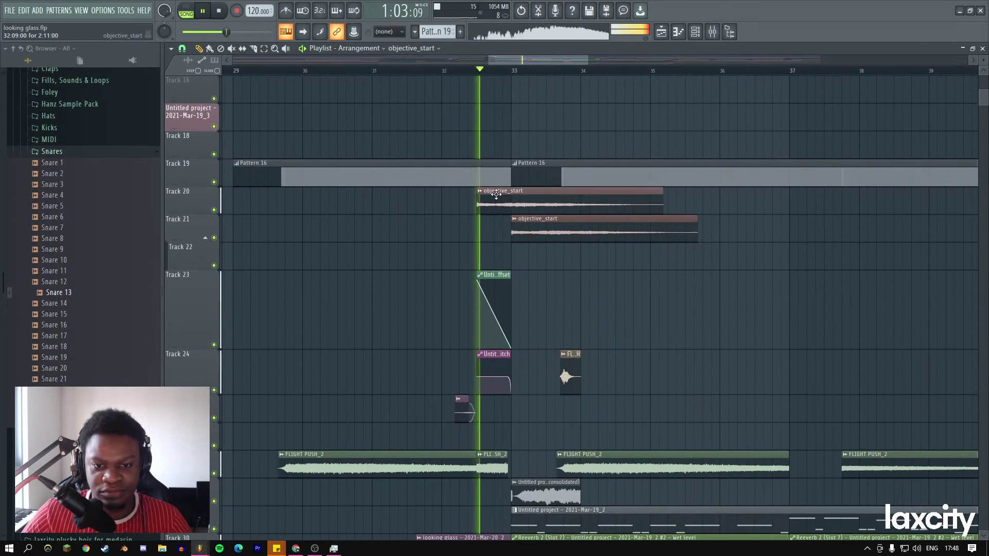
# Try the slice tool, return to draw mode, and locate objective_start's file in the browser.
pyautogui.middleClick(520, 217)
pyautogui.click(536, 320)
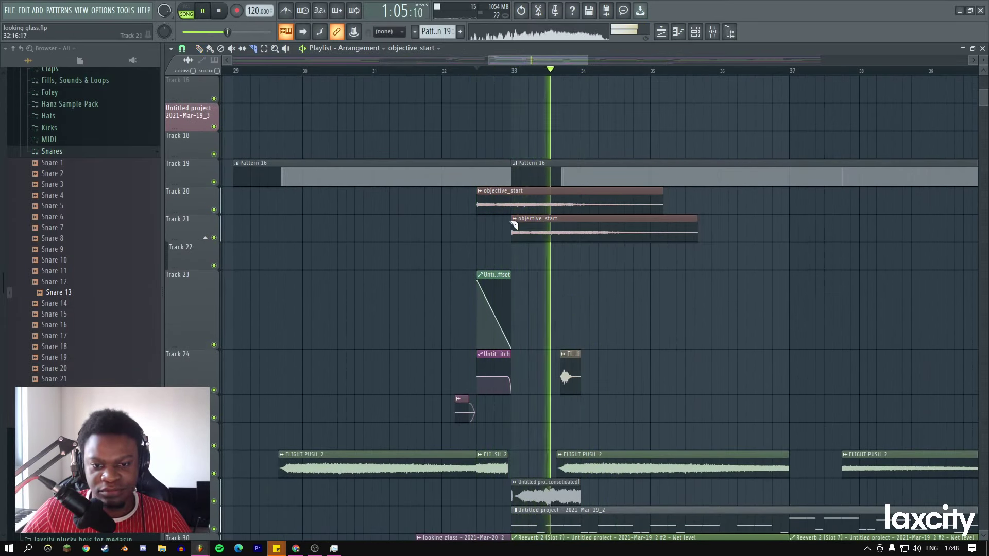
pyautogui.middleClick(480, 231)
pyautogui.click(487, 246)
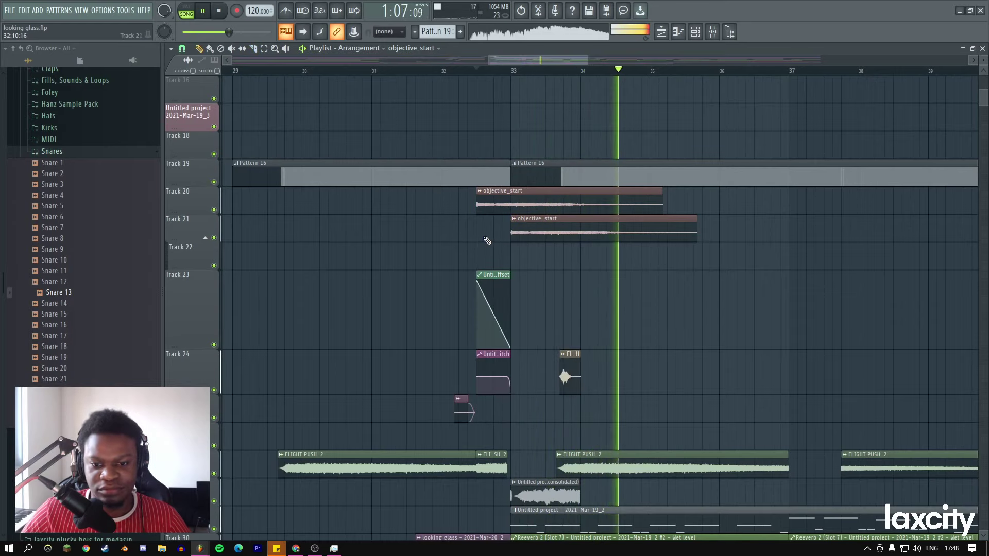
pyautogui.doubleClick(524, 234)
pyautogui.click(126, 361)
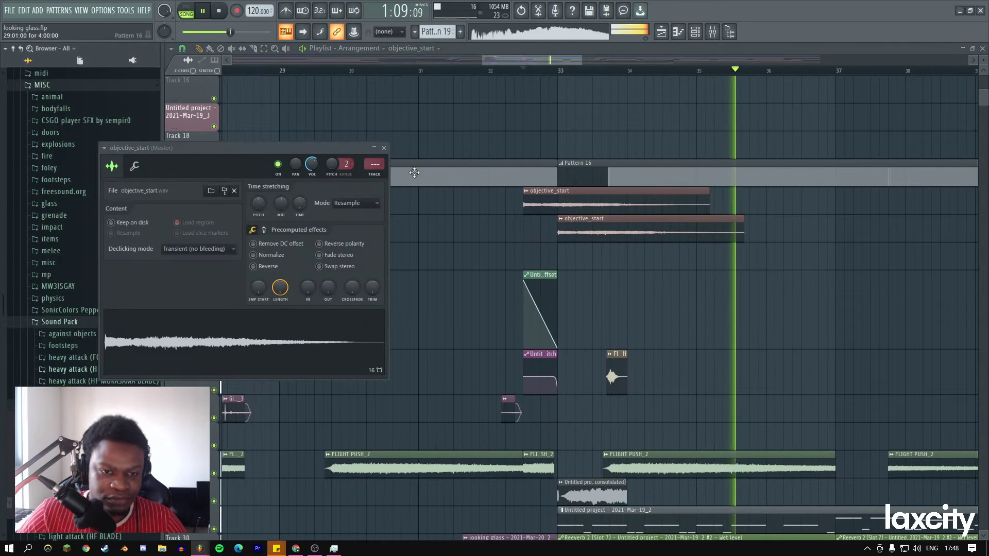
pyautogui.click(384, 148)
pyautogui.press('space')
# Place the charge_up sample on Track 22 at bar 33 and show its charge_up mixer insert.
pyautogui.scroll(-6, 110, 354)
pyautogui.click(72, 211)
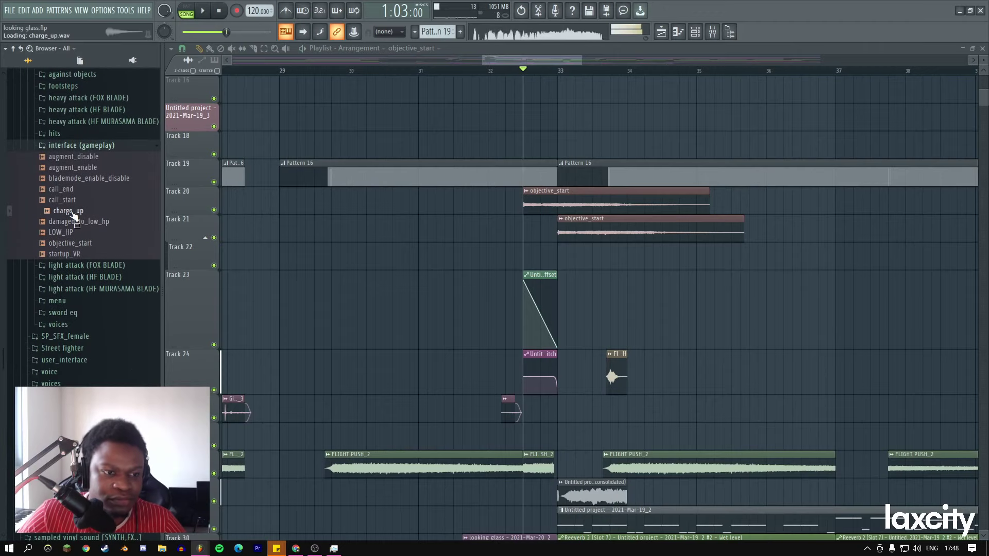
pyautogui.moveTo(78, 212); pyautogui.dragTo(522, 259)
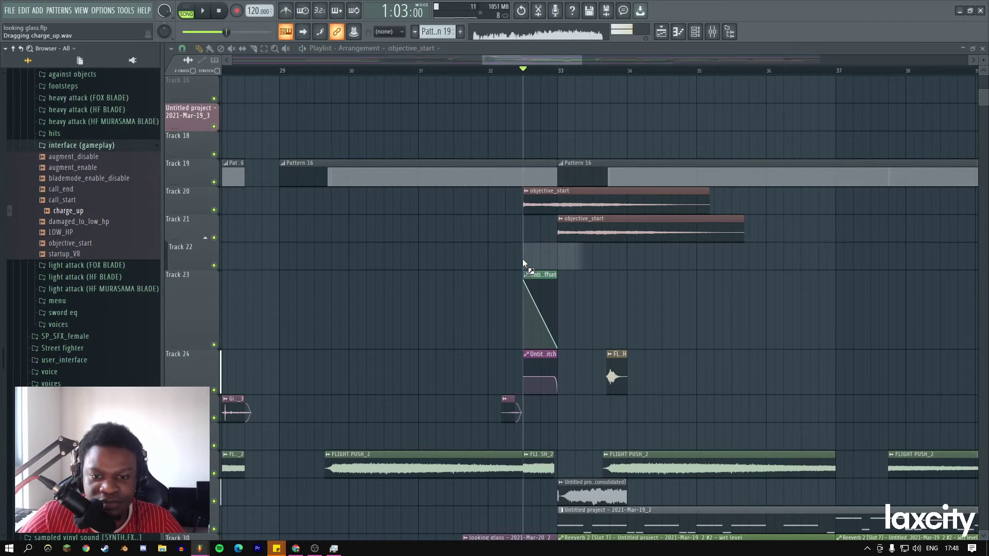
pyautogui.press('space')
pyautogui.doubleClick(536, 260)
pyautogui.doubleClick(328, 121)
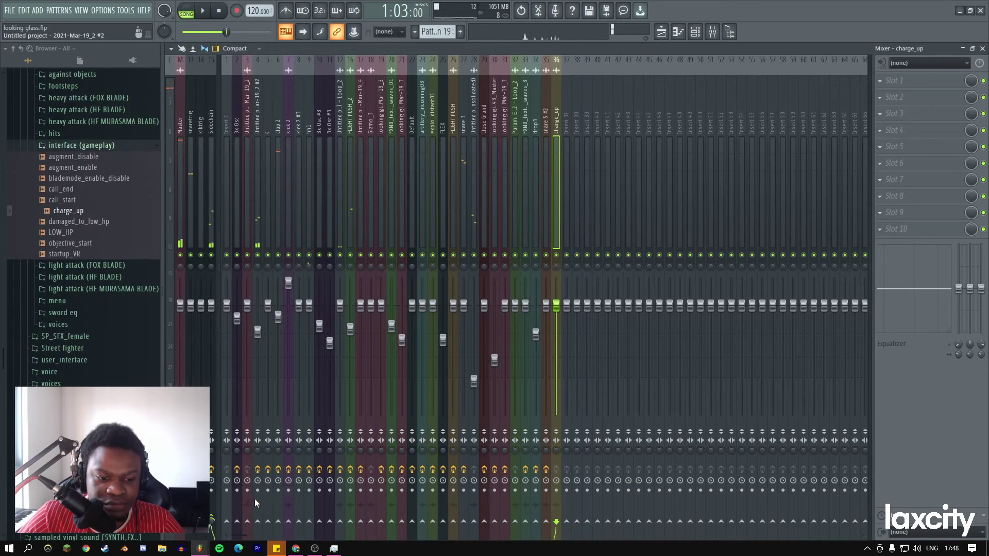
# Put Fruity Love Philter first in the Sidechain insert's chain and reopen charge_up's sample settings.
pyautogui.press('space')
pyautogui.click(661, 32)
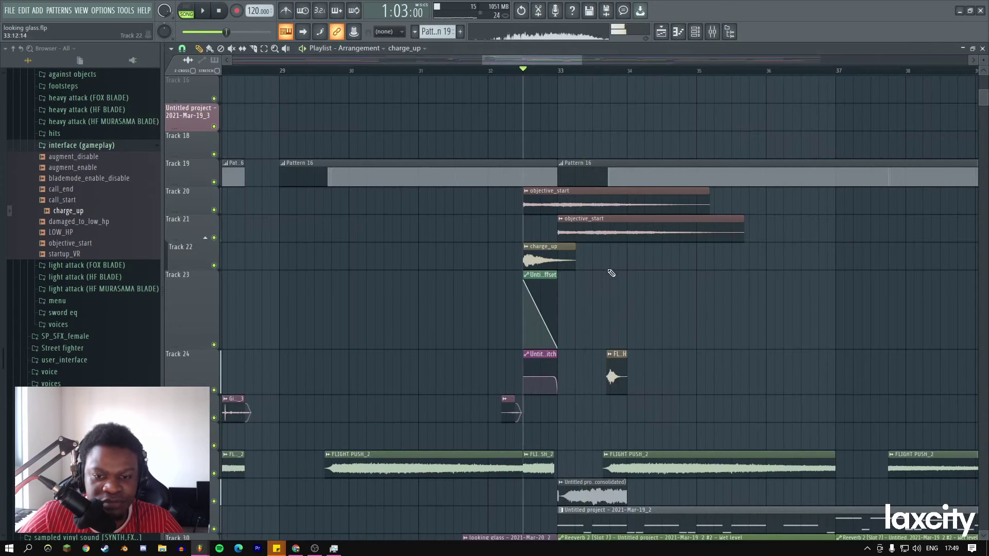
pyautogui.click(499, 72)
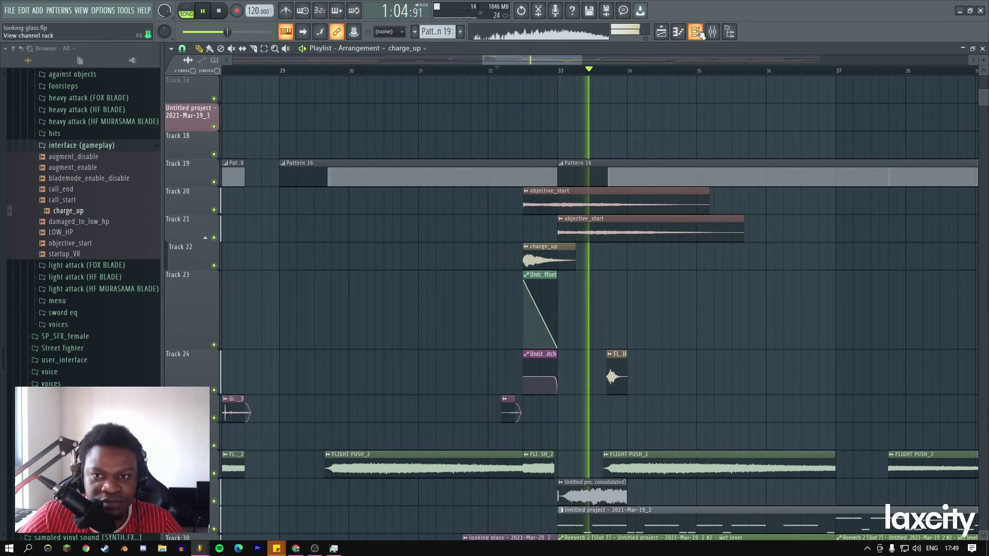
pyautogui.press('F9')
pyautogui.click(212, 119)
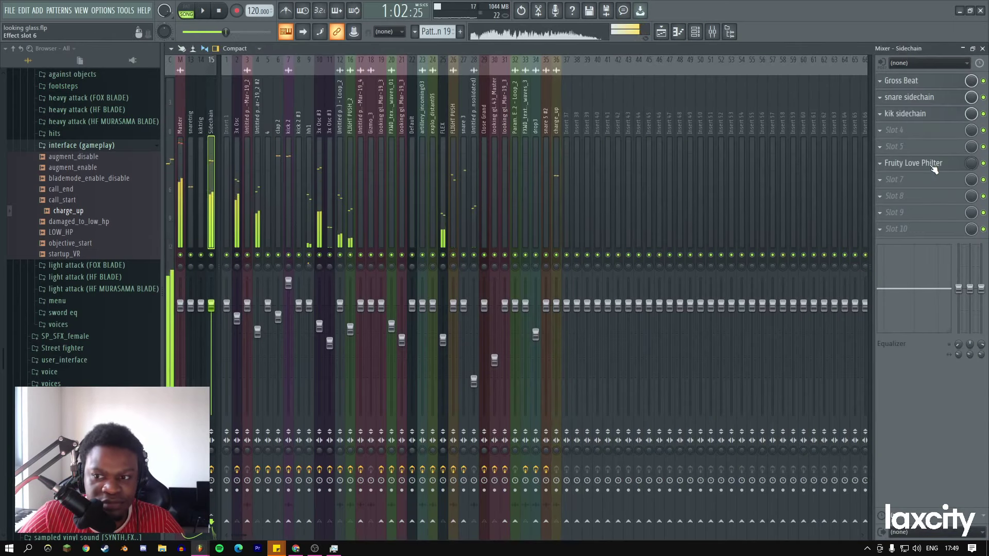
pyautogui.moveTo(934, 170); pyautogui.dragTo(932, 85)
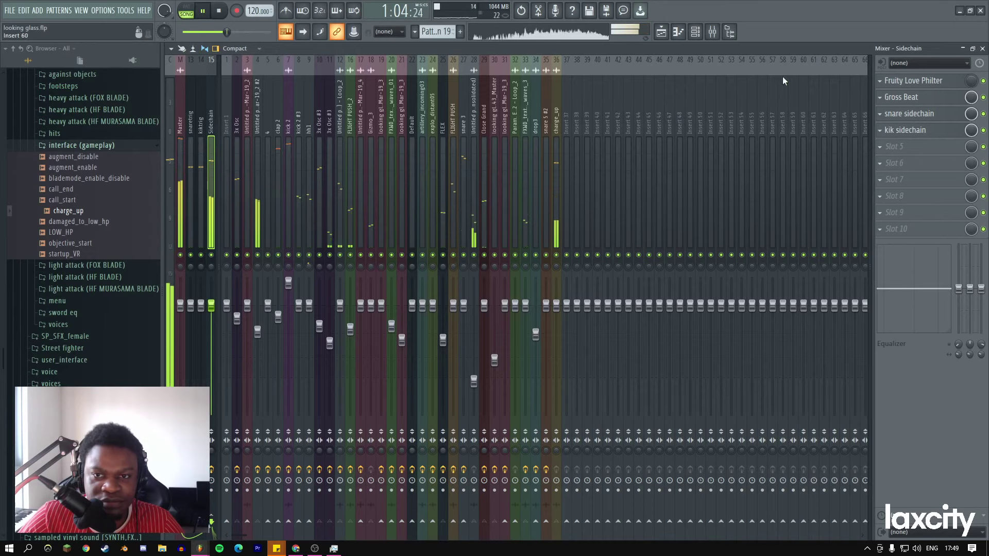
pyautogui.click(661, 32)
pyautogui.doubleClick(531, 262)
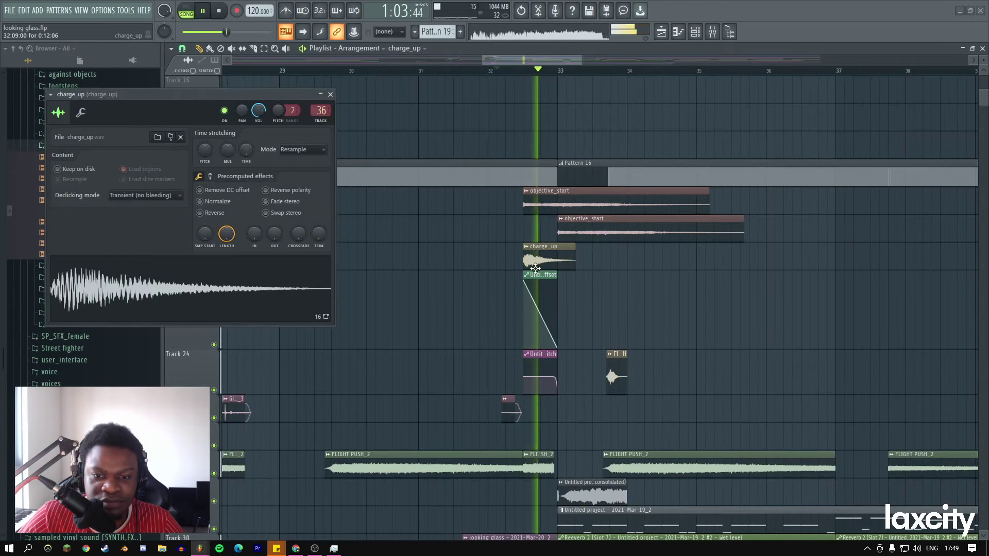
# Stretch charge_up to 137.15% and set its declicking mode to Crossfade (bleeding).
pyautogui.moveTo(228, 151); pyautogui.dragTo(230, 155)
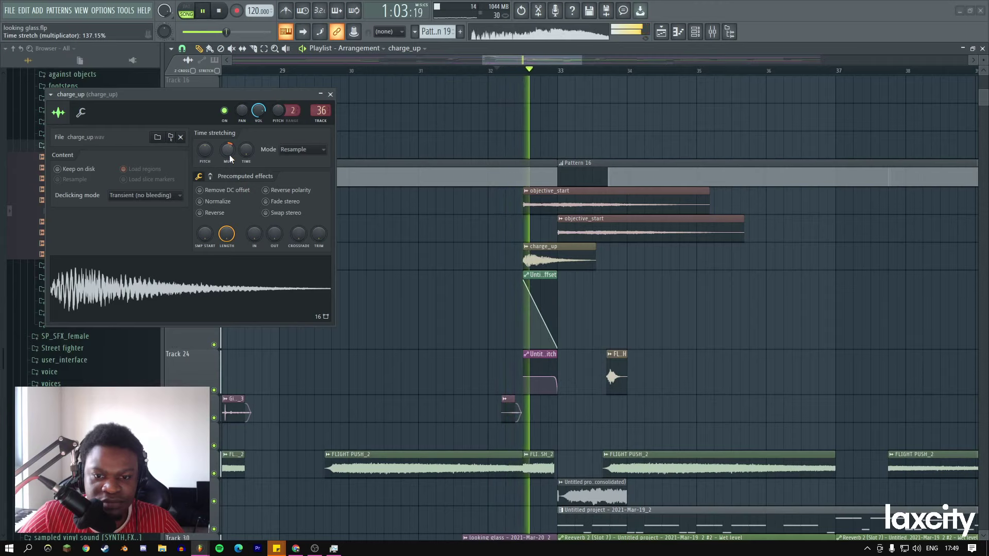
pyautogui.click(330, 94)
pyautogui.doubleClick(533, 260)
pyautogui.click(155, 196)
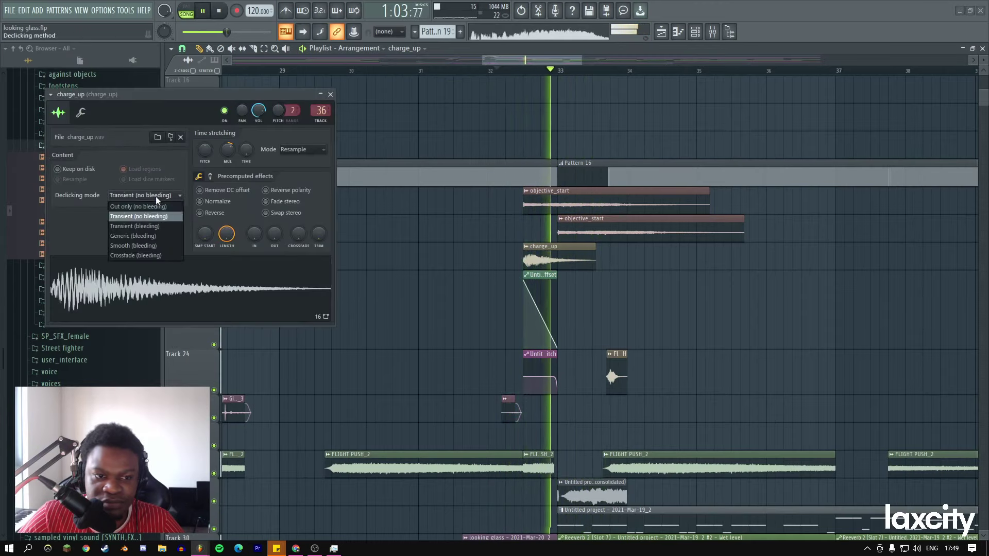
pyautogui.click(134, 253)
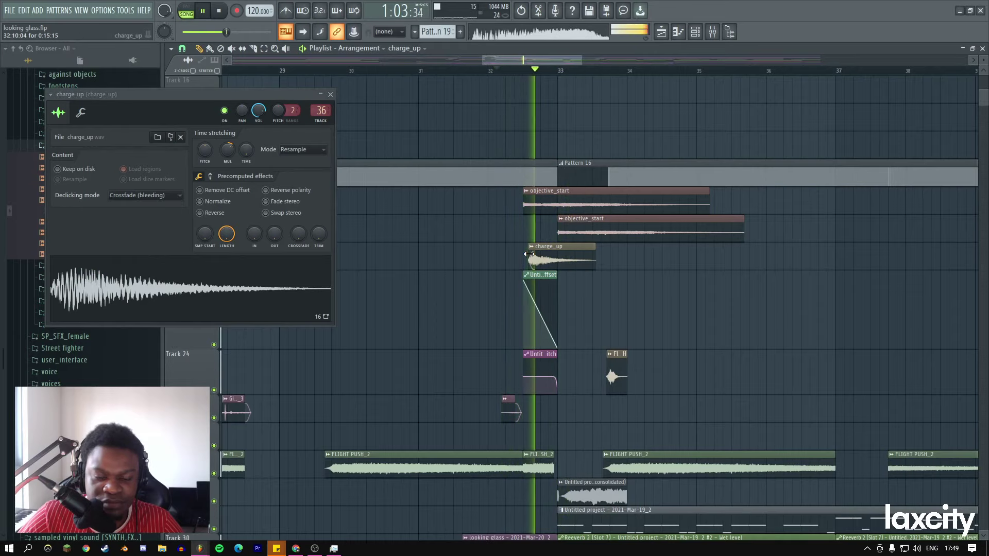
# Trim the start of the charge_up clip a little later, auditioning from just before bar 32.
pyautogui.moveTo(523, 255); pyautogui.dragTo(542, 263)
pyautogui.press('space')
pyautogui.press('space')
pyautogui.click(523, 71)
pyautogui.press('space')
pyautogui.press('space')
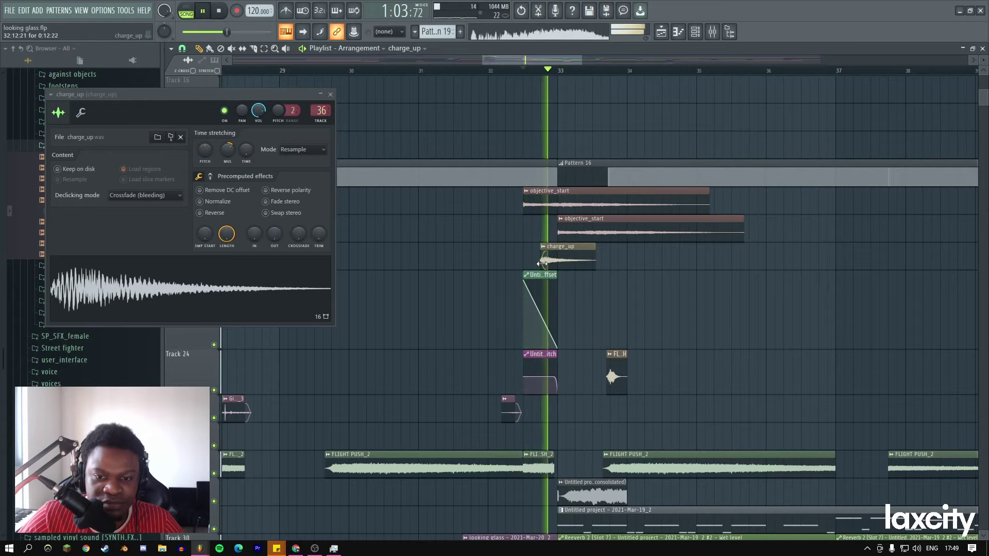
pyautogui.press('space')
pyautogui.press('space')
pyautogui.click(481, 71)
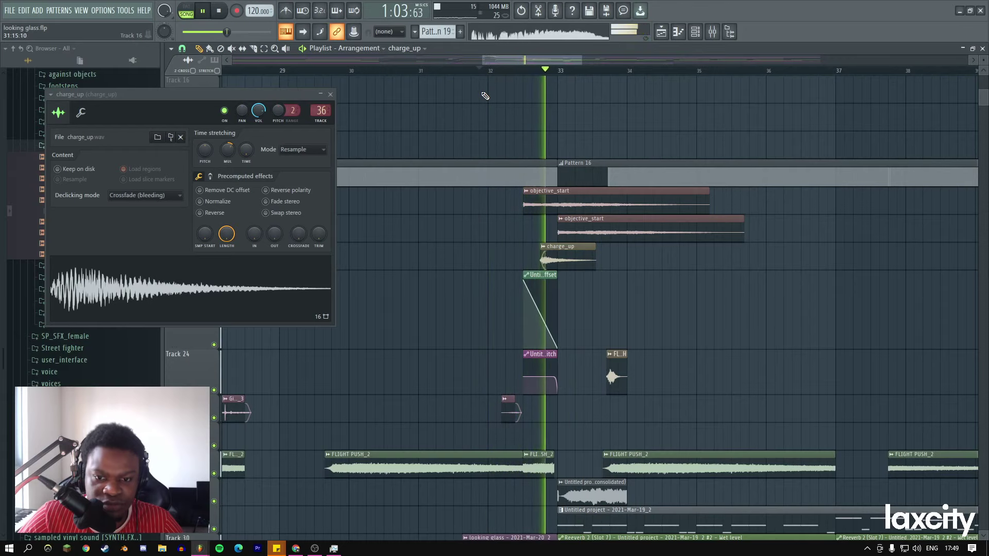
pyautogui.press('Escape')
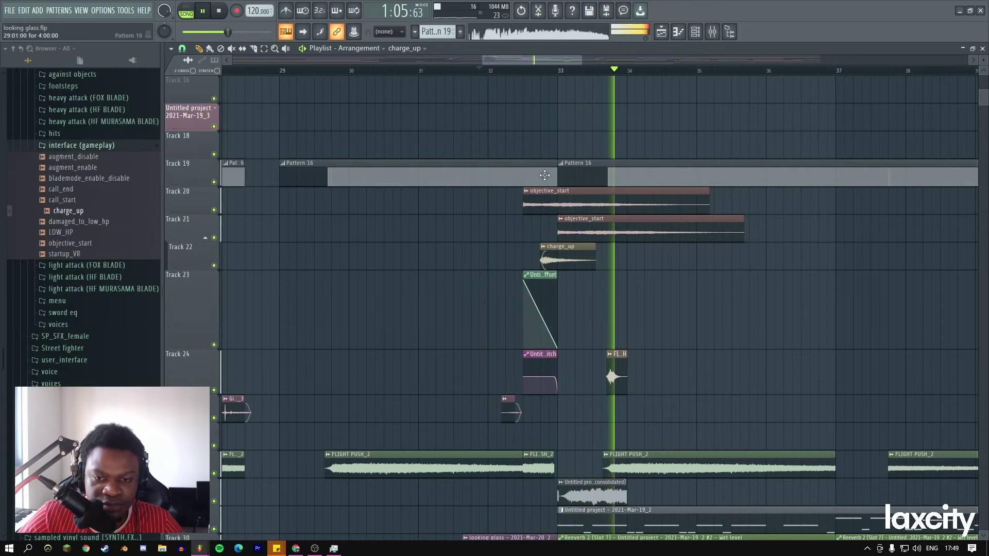
pyautogui.scroll(5, 586, 148)
pyautogui.scroll(10, 586, 149)
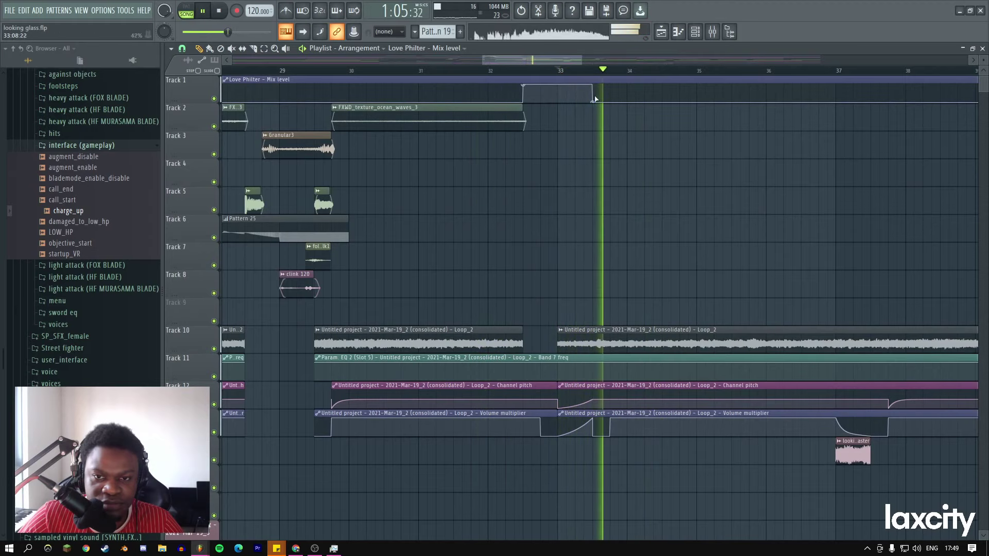
# Move the Love Philter mix-level step's falling edge earlier to 33:07.
pyautogui.click(530, 72)
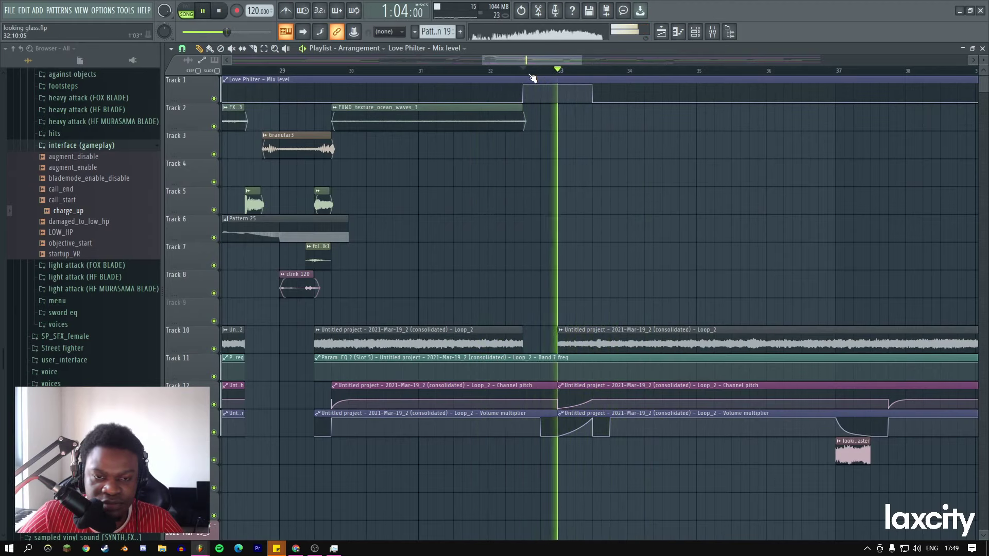
pyautogui.press('space')
pyautogui.moveTo(592, 102); pyautogui.dragTo(557, 102)
pyautogui.press('space')
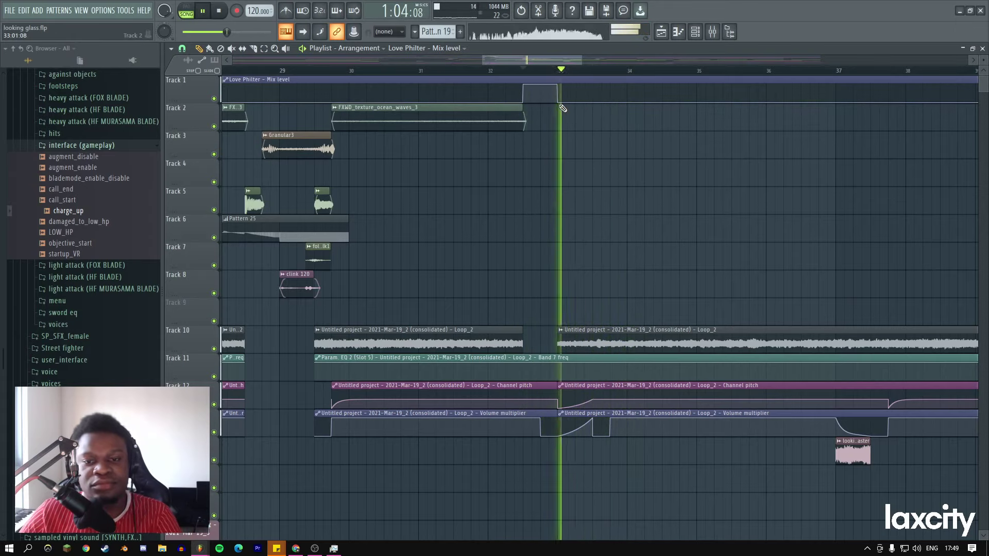
# Move the step's rising edge to 32:02:12 and widen the view to about bars 12–65.
pyautogui.click(479, 70)
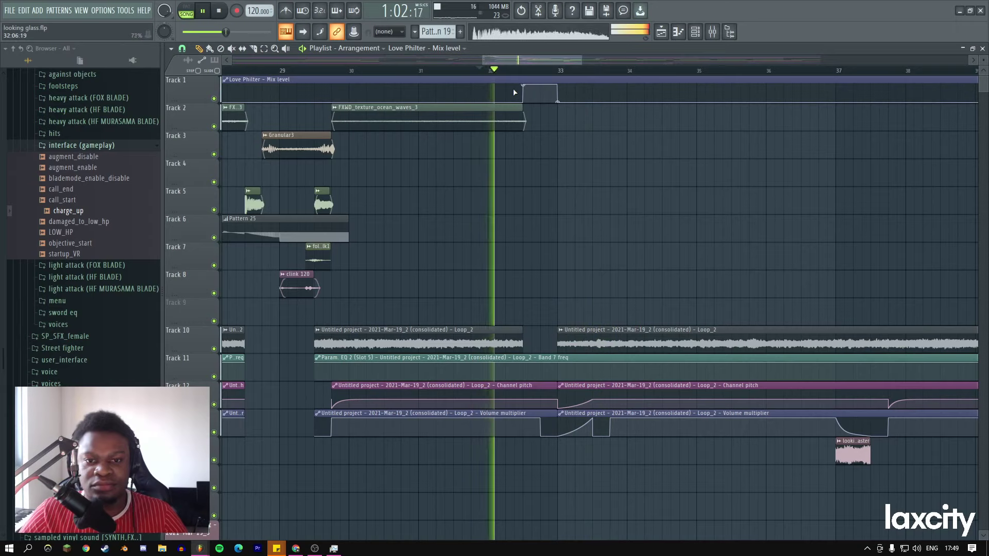
pyautogui.press('space')
pyautogui.click(419, 70)
pyautogui.press('space')
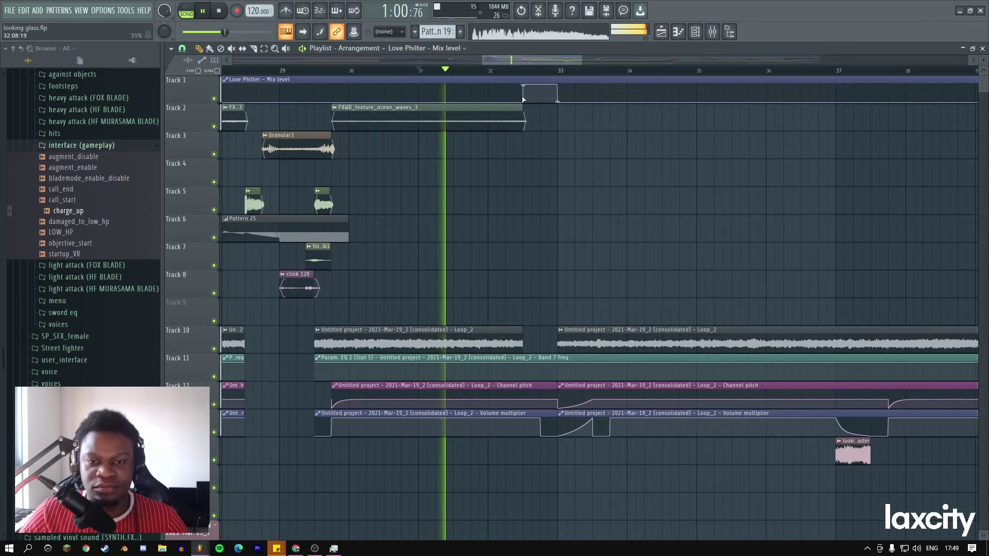
pyautogui.moveTo(524, 85)
pyautogui.mouseDown()
pyautogui.moveTo(488, 84)
pyautogui.moveTo(522, 80)
pyautogui.mouseUp()
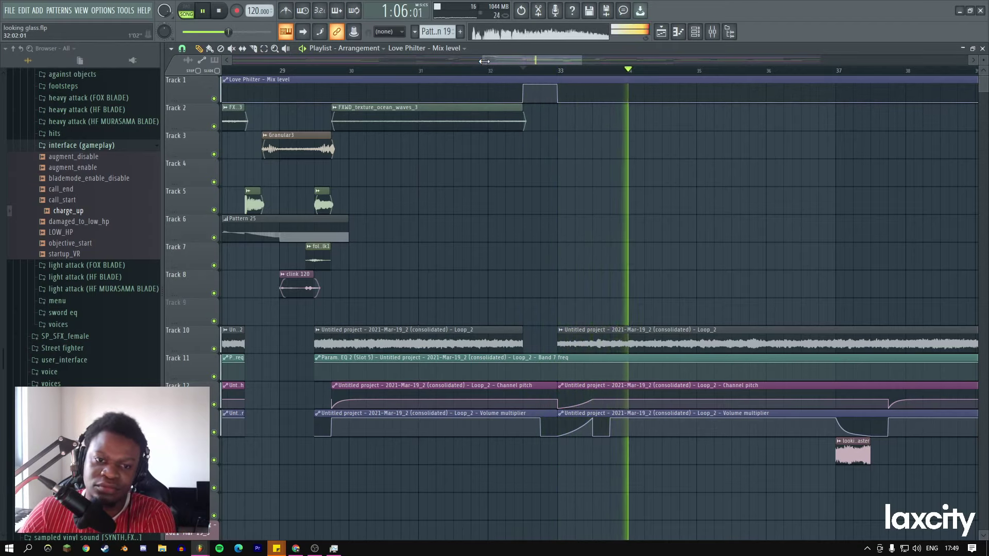
pyautogui.moveTo(487, 60); pyautogui.dragTo(337, 61)
pyautogui.moveTo(581, 60); pyautogui.dragTo(786, 68)
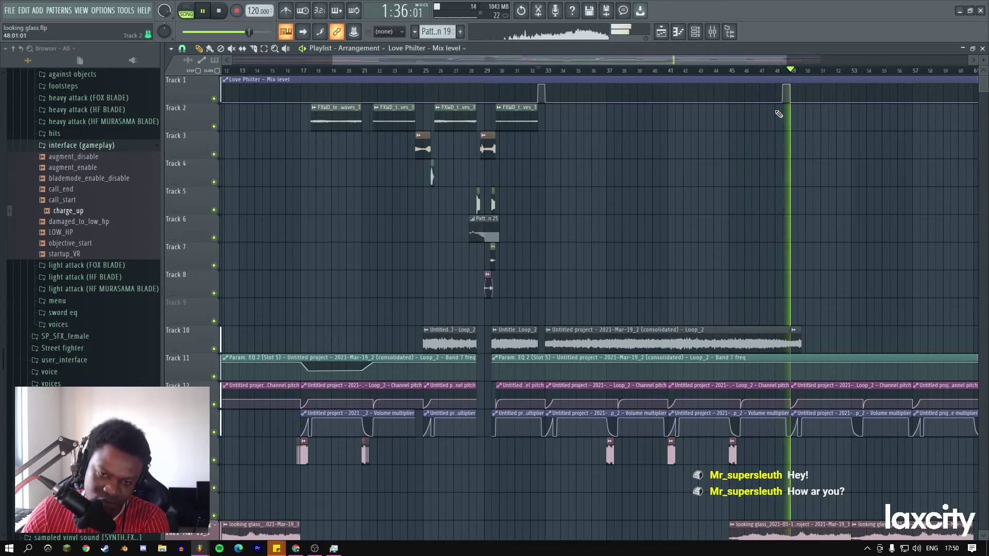
# Delete the two automation points forming the bar-32 bump on Track 1, then zoom out.
pyautogui.rightClick(538, 85)
pyautogui.click(556, 99)
pyautogui.rightClick(545, 103)
pyautogui.click(565, 118)
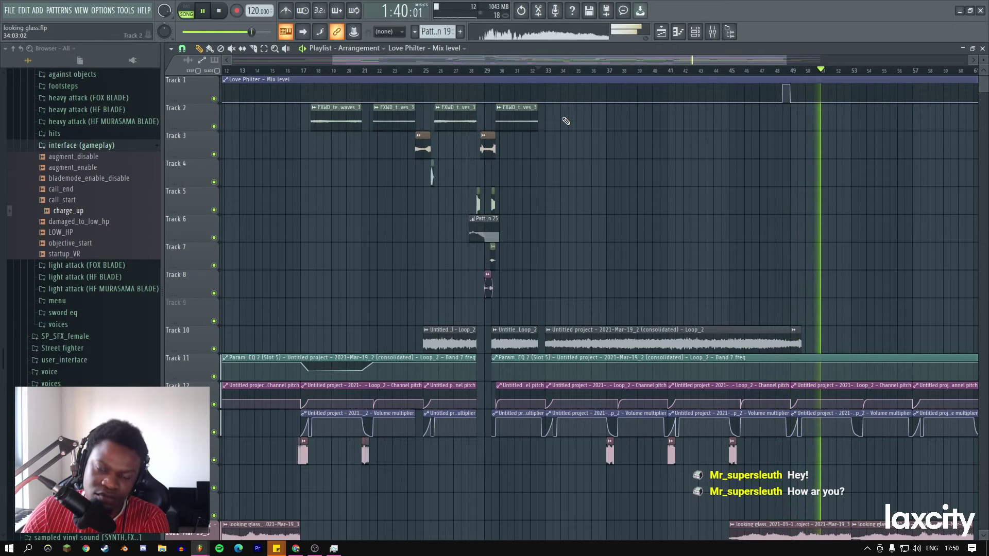
pyautogui.moveTo(786, 61); pyautogui.dragTo(985, 82)
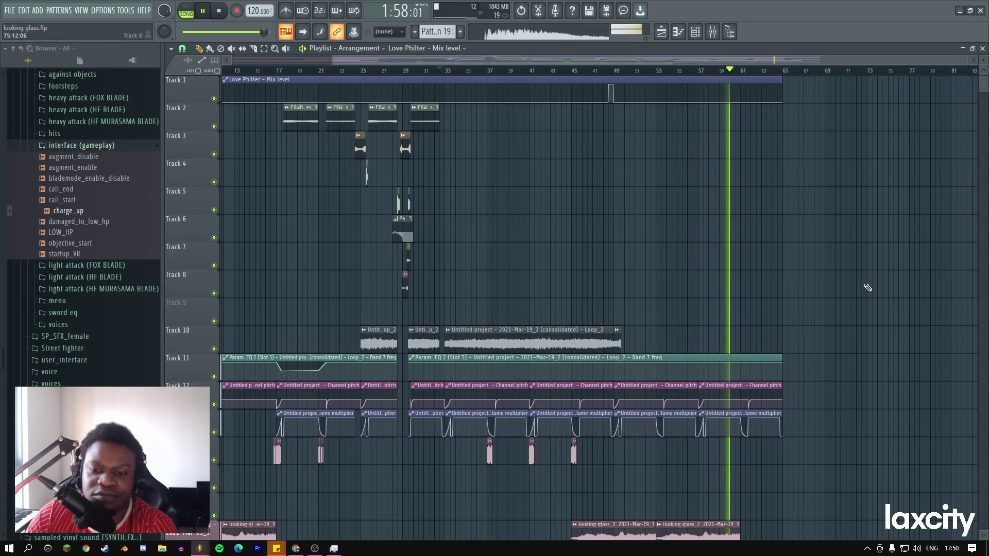
# Copy the Pattern 15 clip on Track 40 to bar 57, nudging it exactly onto the bar.
pyautogui.scroll(-10, 759, 265)
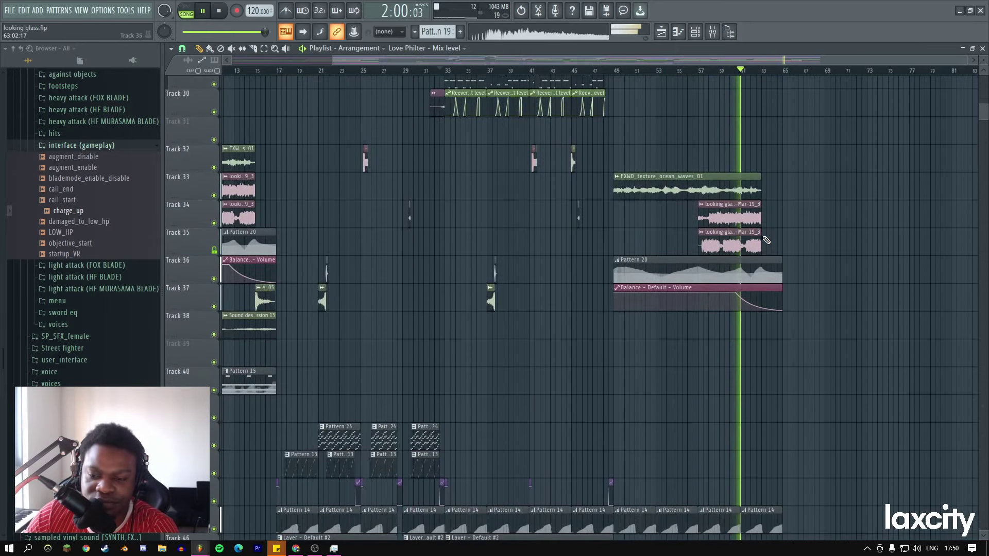
pyautogui.scroll(8, 766, 240)
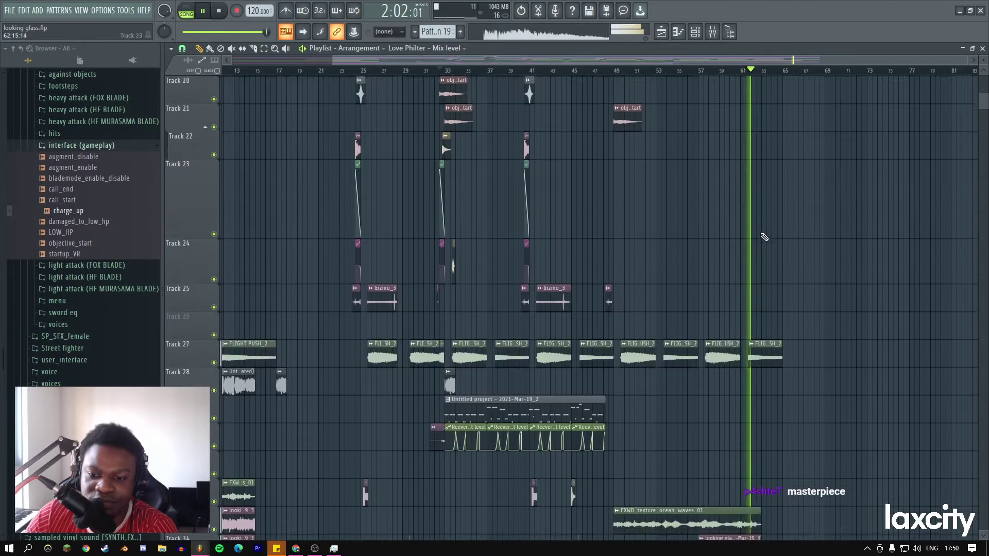
pyautogui.scroll(-12, 764, 237)
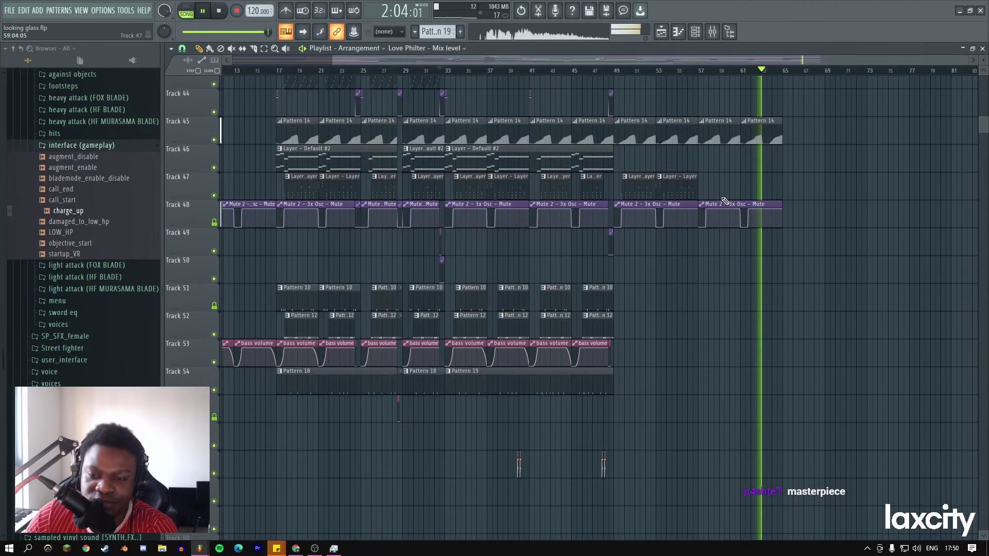
pyautogui.click(694, 71)
pyautogui.scroll(13, 361, 231)
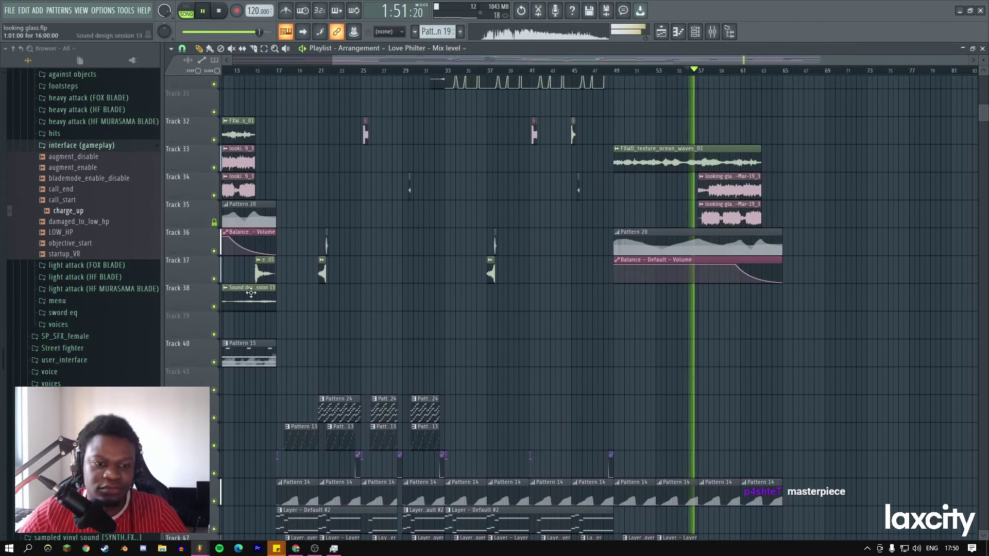
pyautogui.moveTo(246, 358); pyautogui.dragTo(850, 375)
pyautogui.press('space')
pyautogui.press('space')
pyautogui.scroll(-4, 743, 264)
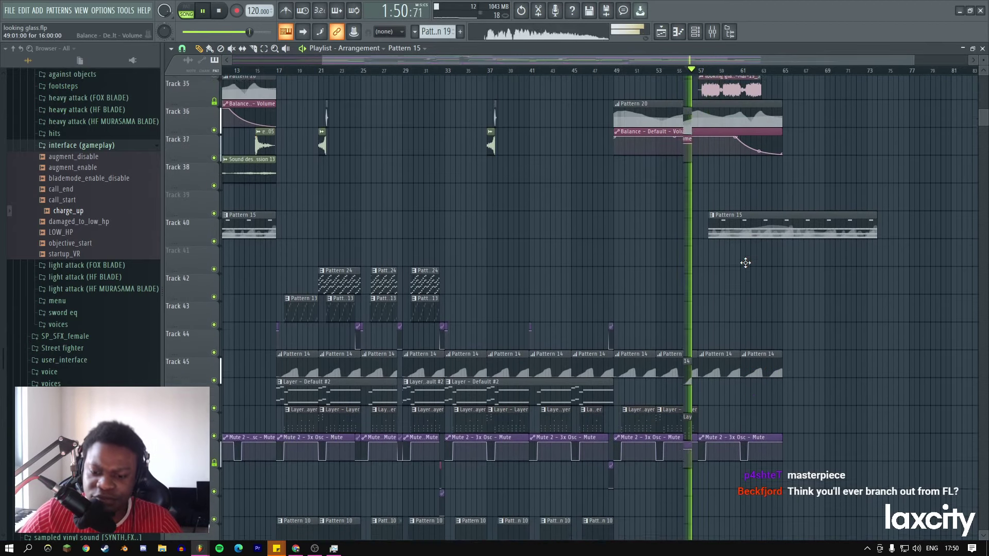
pyautogui.moveTo(722, 193); pyautogui.dragTo(711, 194)
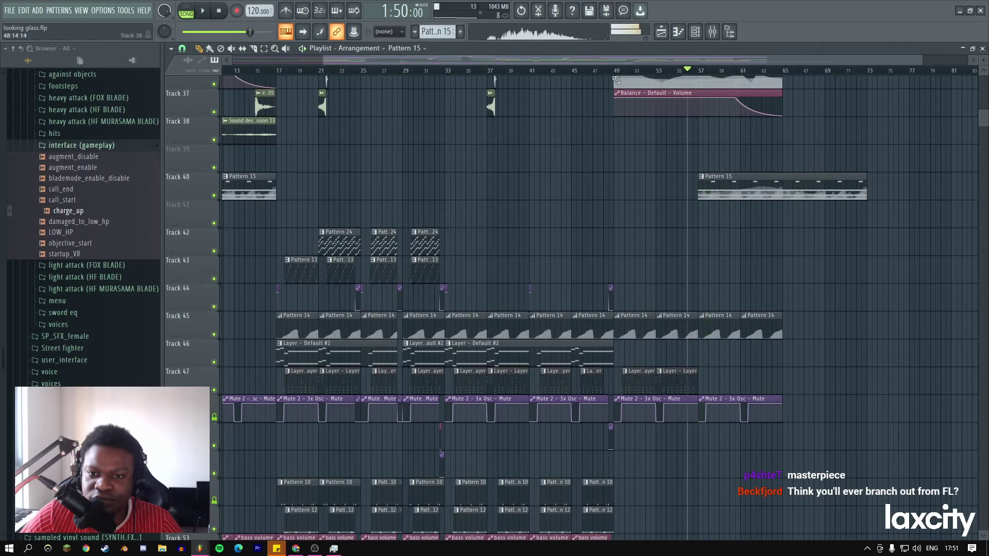
pyautogui.click(616, 71)
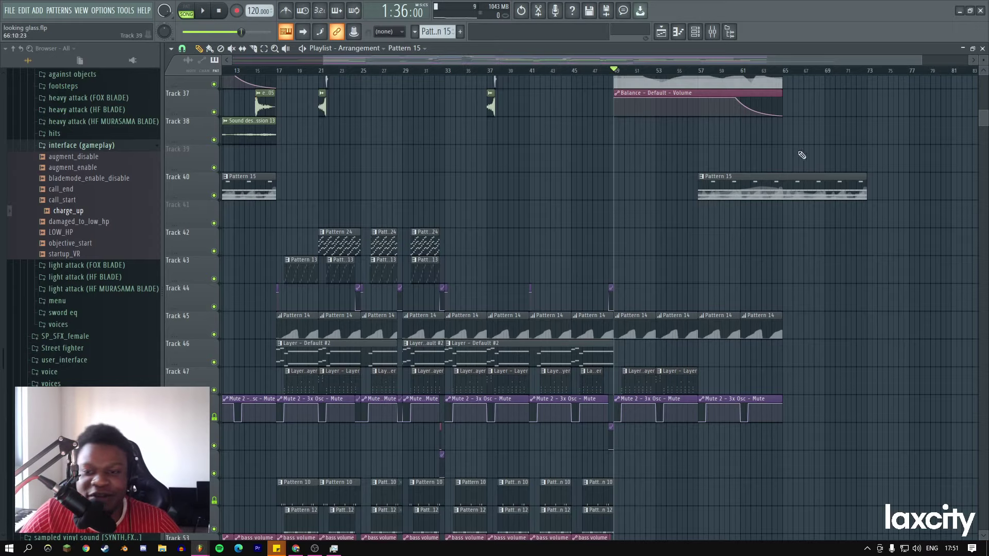
# Zoom out to show the song from bar 1 and play it back from bar 49.
pyautogui.scroll(8, 801, 155)
pyautogui.scroll(1, 577, 153)
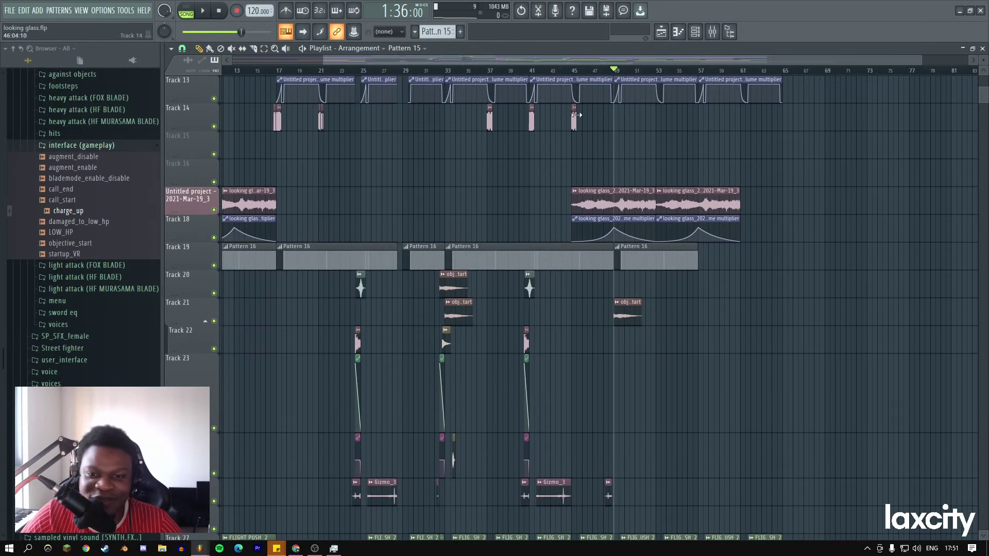
pyautogui.moveTo(325, 62); pyautogui.dragTo(281, 55)
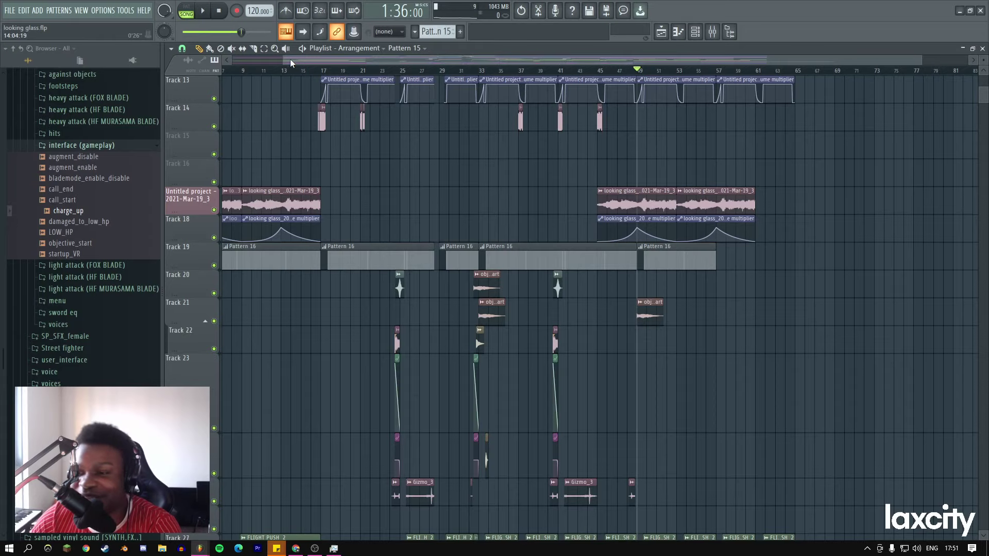
pyautogui.moveTo(283, 59); pyautogui.dragTo(229, 56)
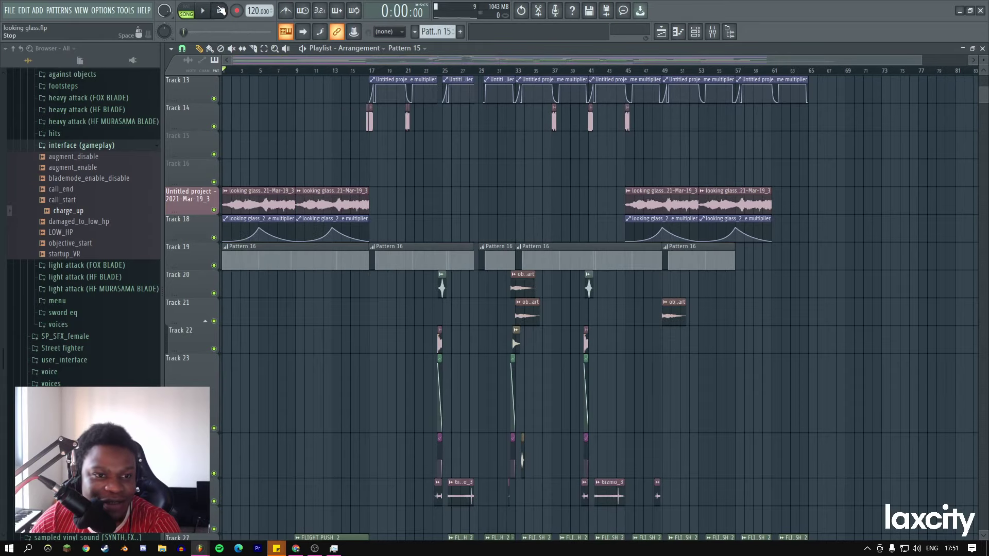
pyautogui.press('space')
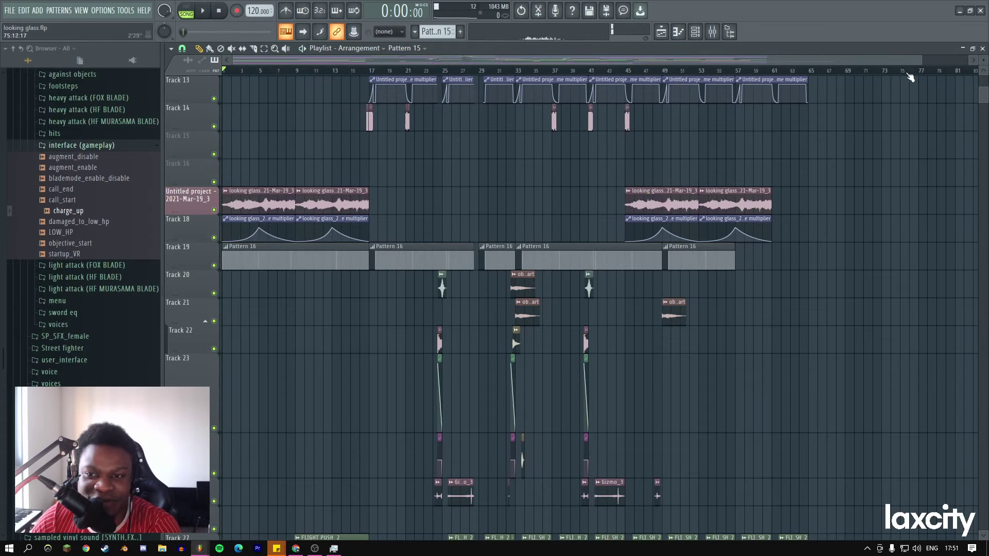
pyautogui.moveTo(921, 59); pyautogui.dragTo(875, 60)
pyautogui.scroll(4, 772, 161)
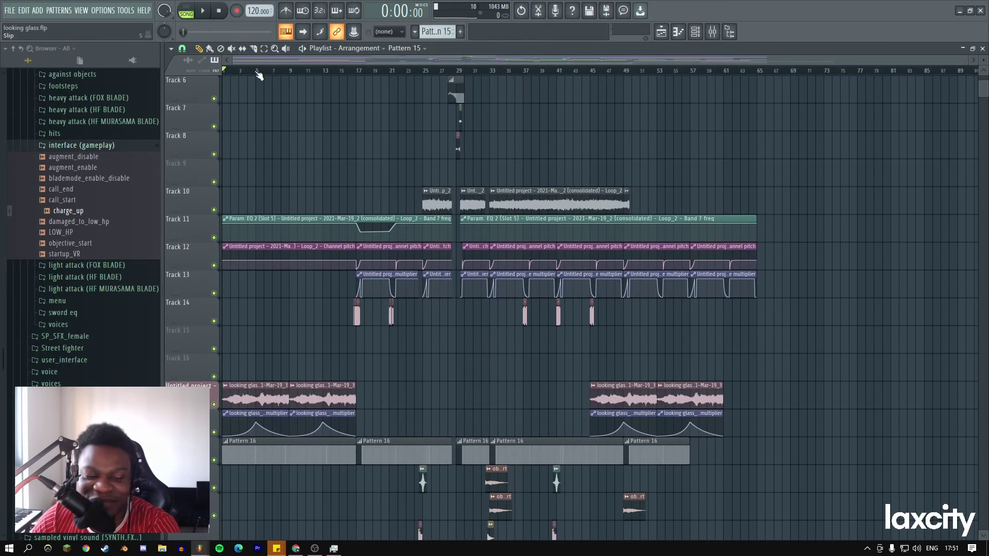
pyautogui.press('space')
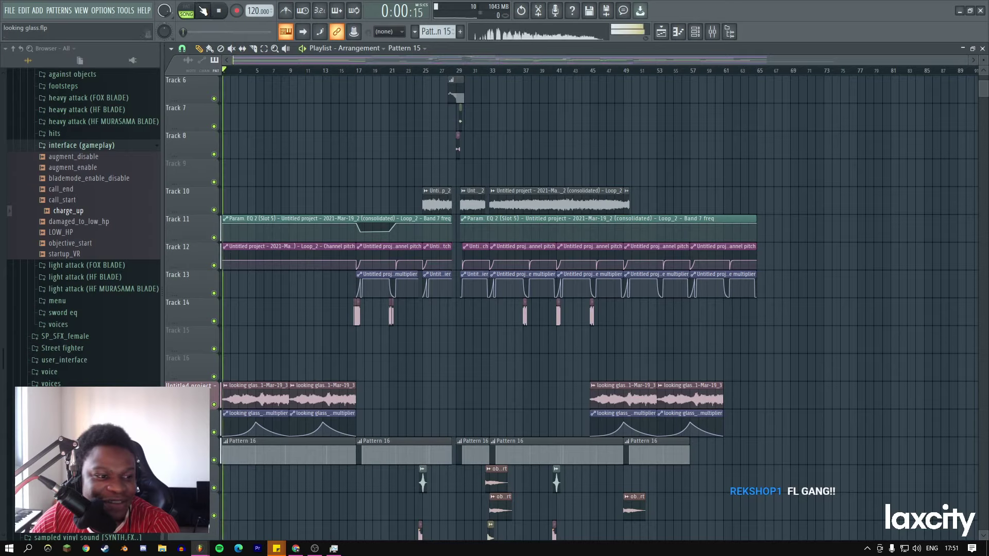
pyautogui.click(634, 72)
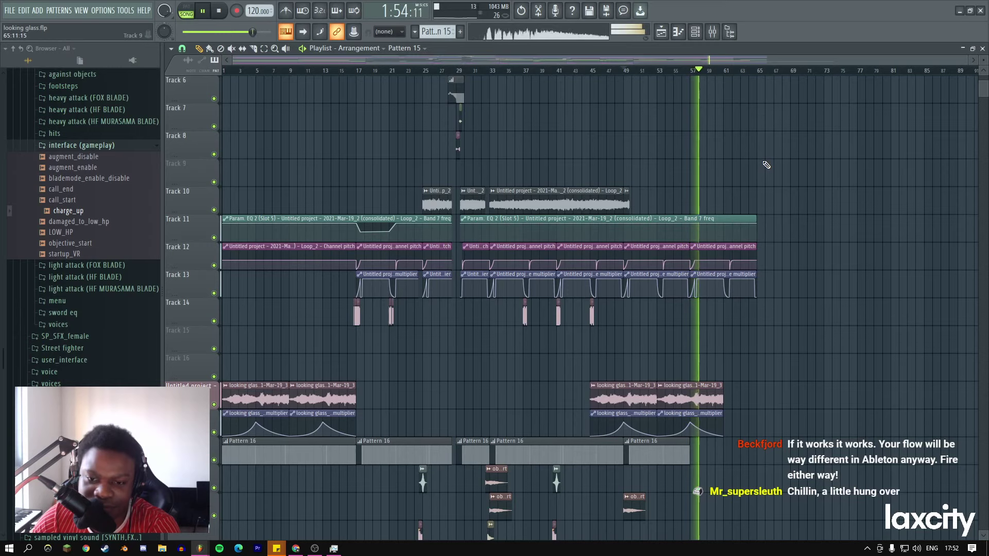
pyautogui.scroll(-5, 766, 164)
pyautogui.scroll(-8, 765, 164)
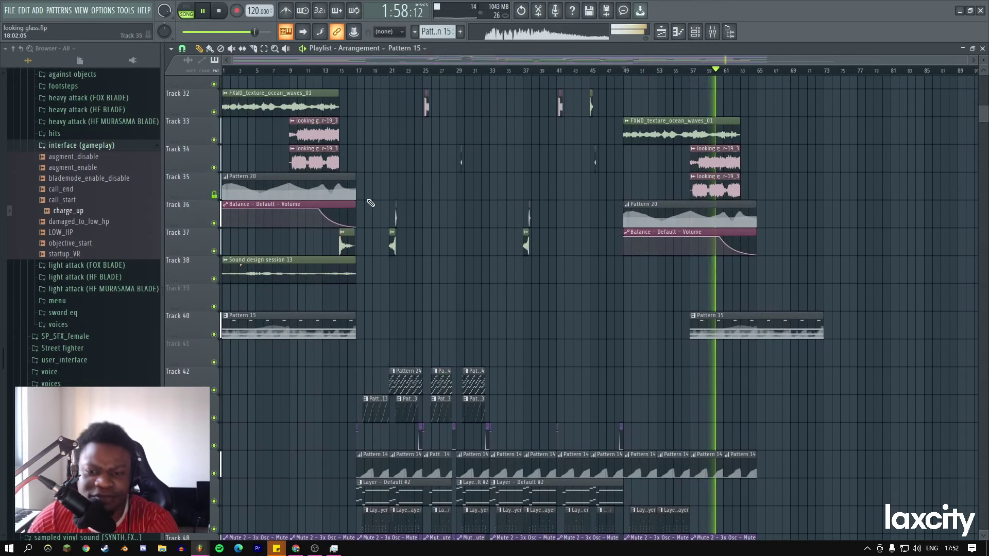
# Delete the Balance volume clip at bar 49 and its accidental copy.
pyautogui.rightClick(625, 237)
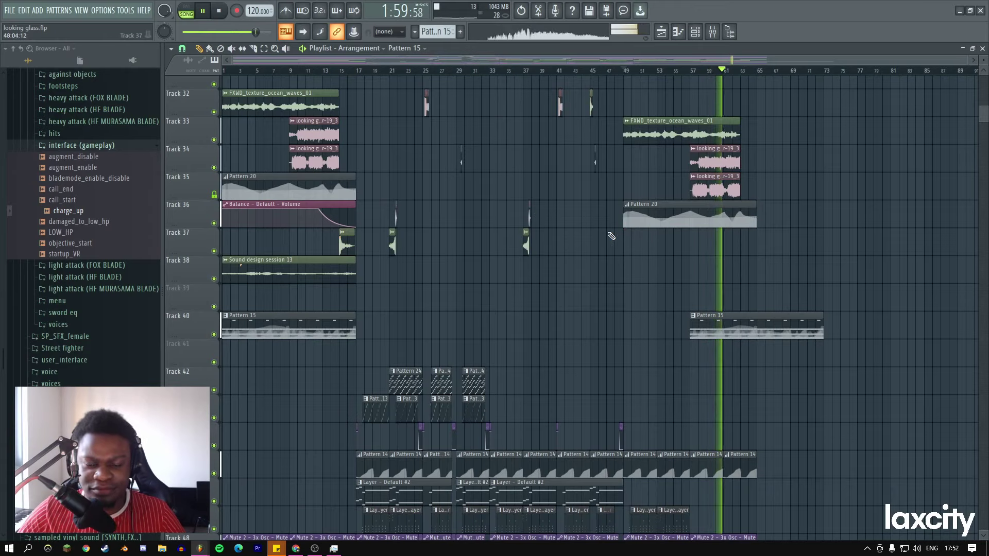
pyautogui.moveTo(286, 205); pyautogui.dragTo(294, 205)
pyautogui.rightClick(294, 204)
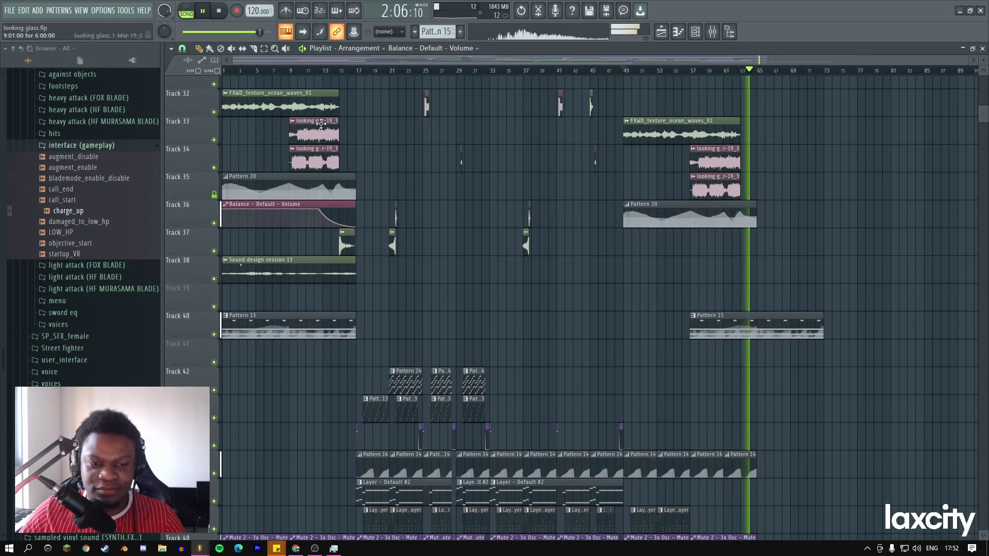
pyautogui.click(316, 72)
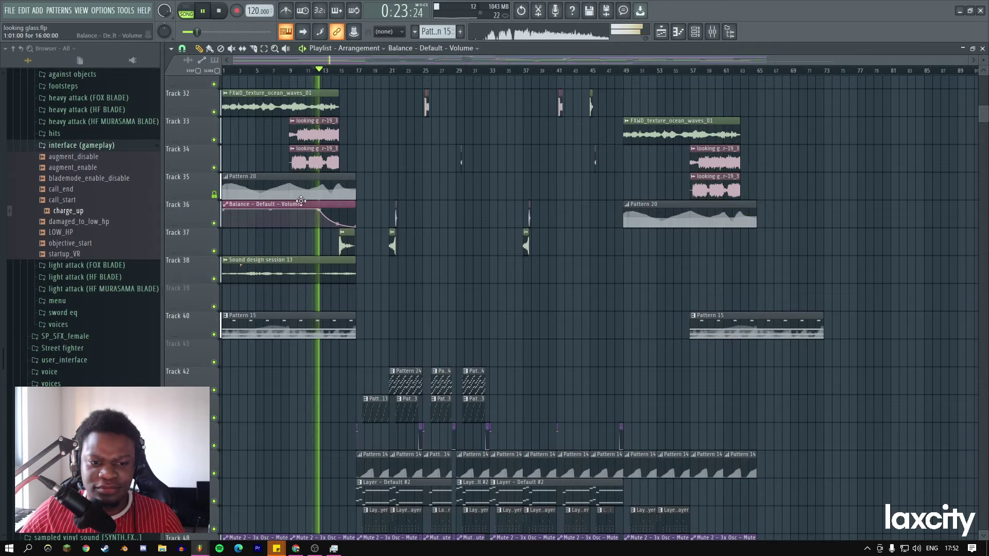
# Move the Balance automation to Track 41, stretch it across the song, and add a smooth rise at bar 57.
pyautogui.moveTo(304, 204); pyautogui.dragTo(296, 344)
pyautogui.moveTo(354, 355); pyautogui.dragTo(823, 355)
pyautogui.click(685, 70)
pyautogui.rightClick(690, 365)
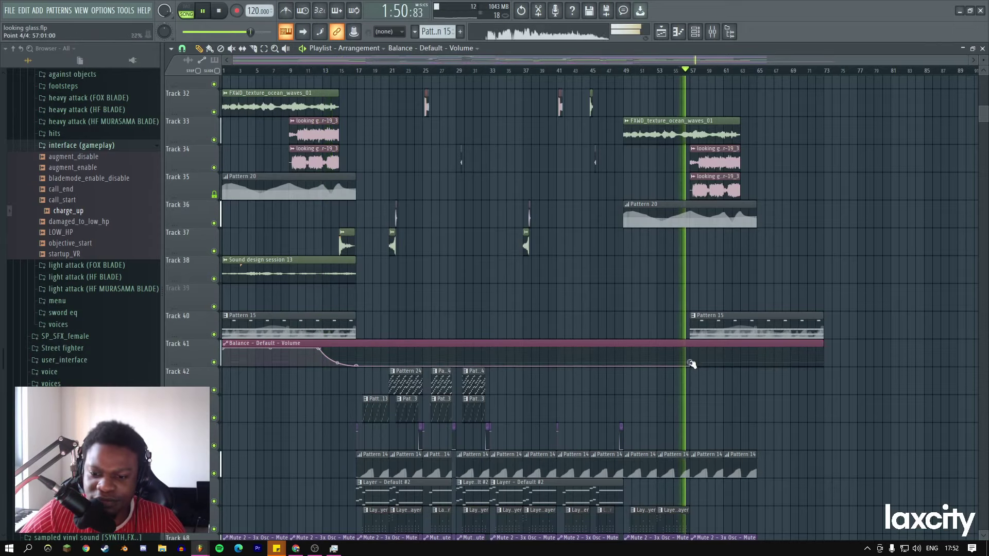
pyautogui.moveTo(715, 361)
pyautogui.mouseDown()
pyautogui.moveTo(715, 348)
pyautogui.moveTo(702, 359)
pyautogui.mouseUp()
pyautogui.rightClick(715, 349)
pyautogui.click(742, 396)
pyautogui.press('space')
pyautogui.press('space')
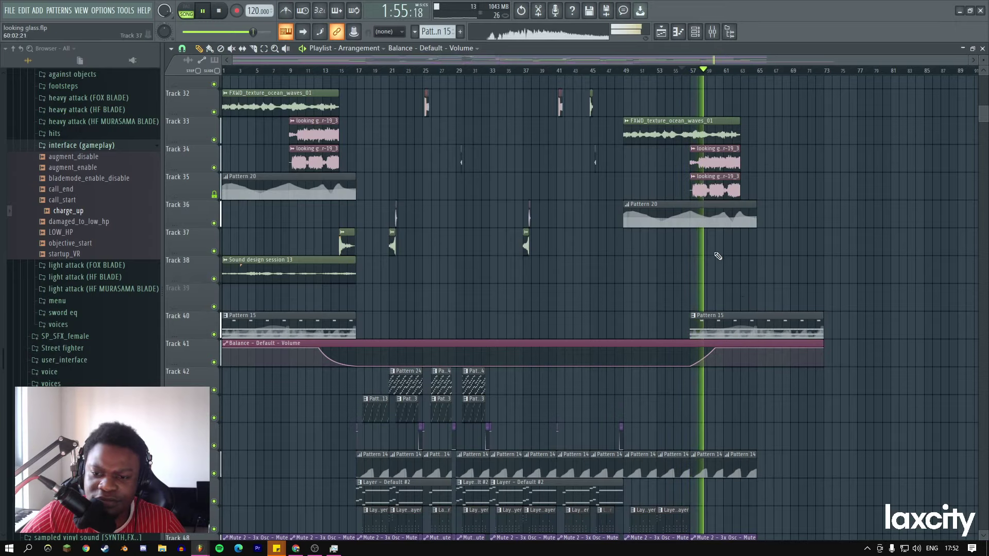
# Shift the two pink clips on Tracks 34–35 later and fade the Balance automation down at its end.
pyautogui.moveTo(713, 161); pyautogui.dragTo(779, 161)
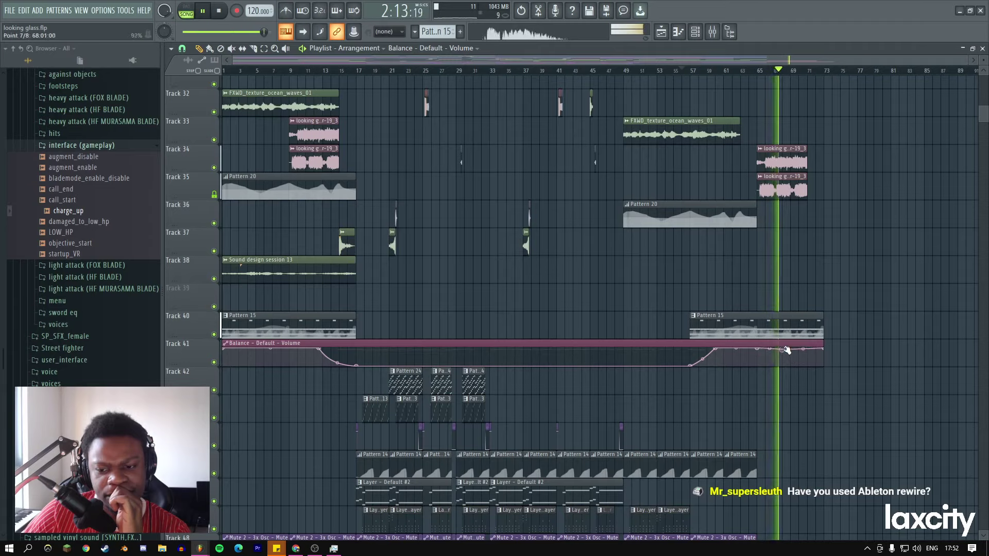
pyautogui.moveTo(803, 349); pyautogui.dragTo(807, 364)
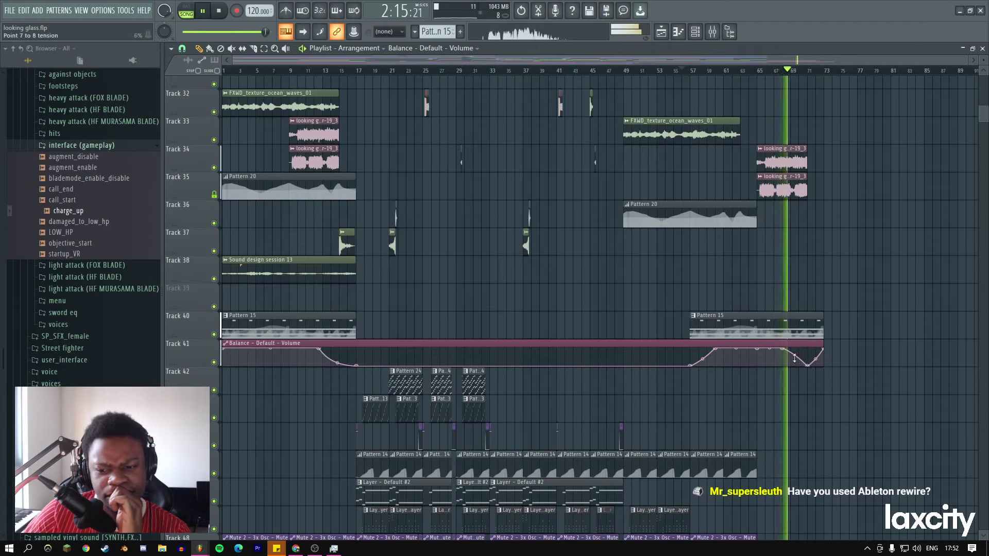
pyautogui.rightClick(822, 350)
pyautogui.click(835, 353)
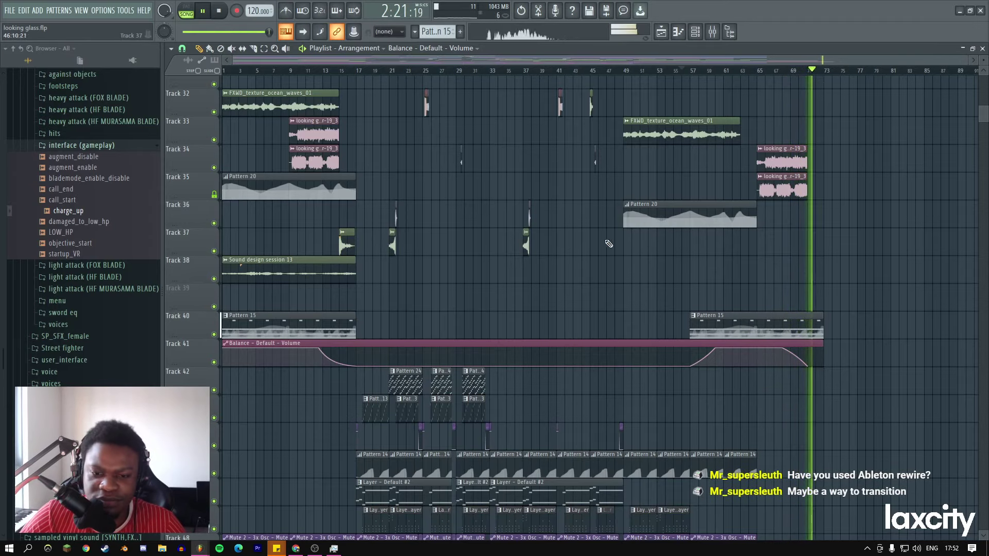
pyautogui.scroll(3, 495, 157)
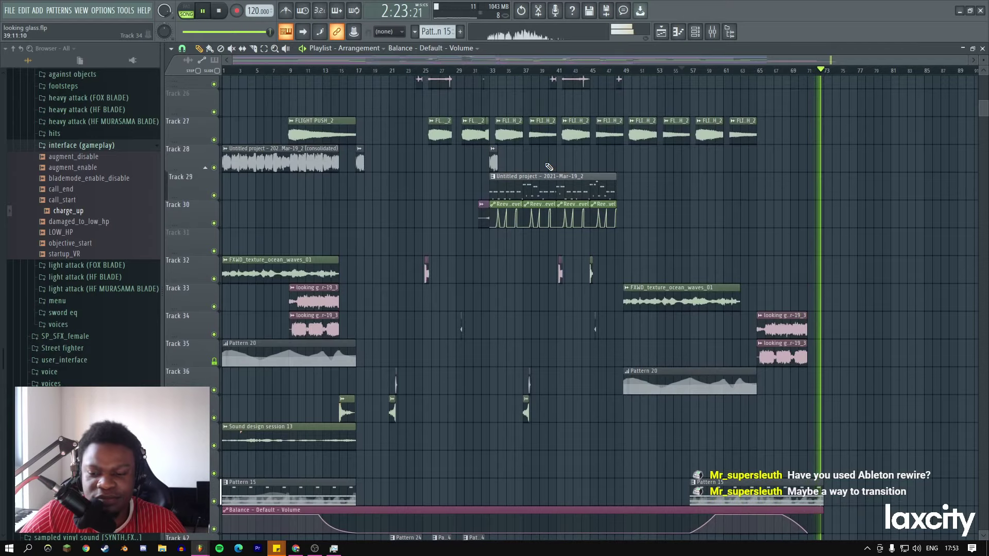
pyautogui.click(361, 72)
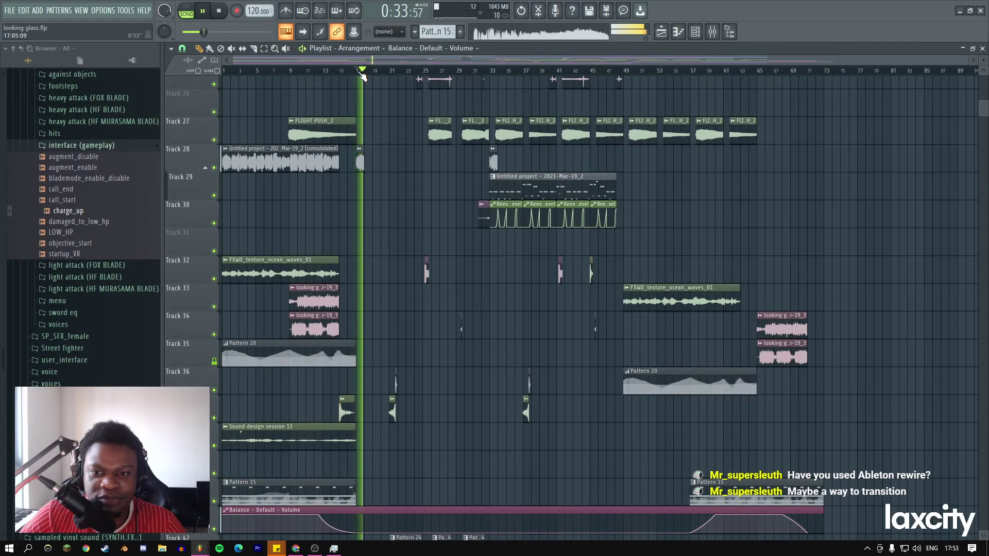
pyautogui.click(623, 71)
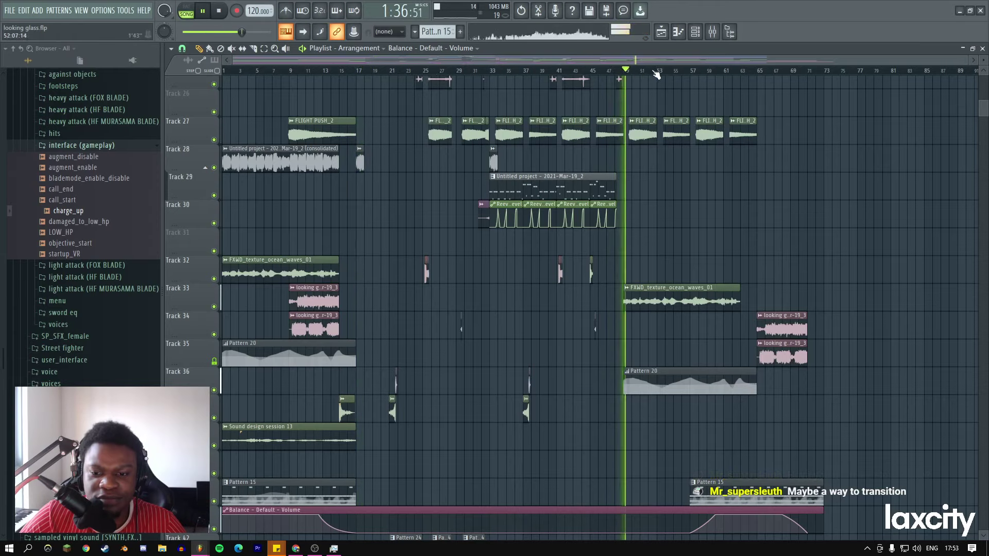
pyautogui.moveTo(628, 75); pyautogui.dragTo(359, 72)
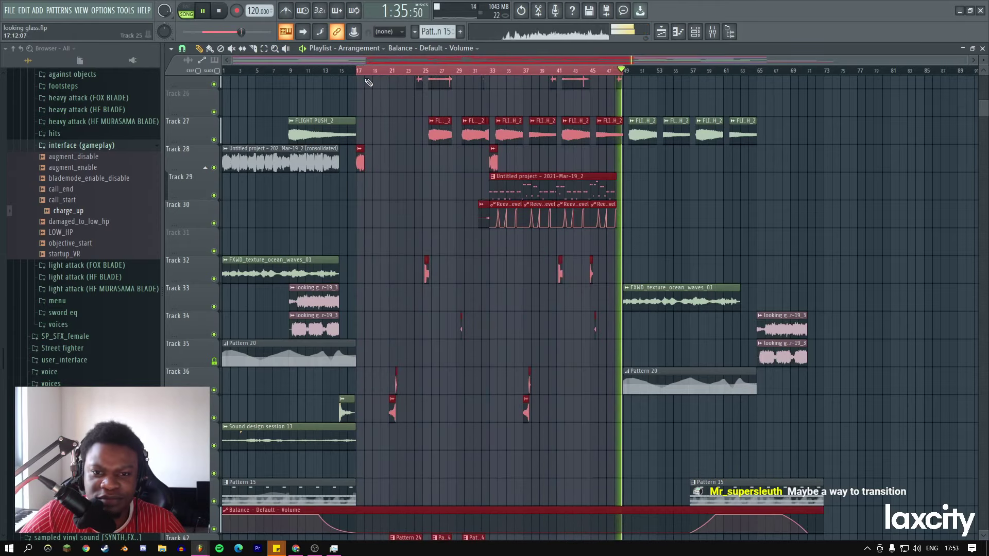
pyautogui.click(713, 32)
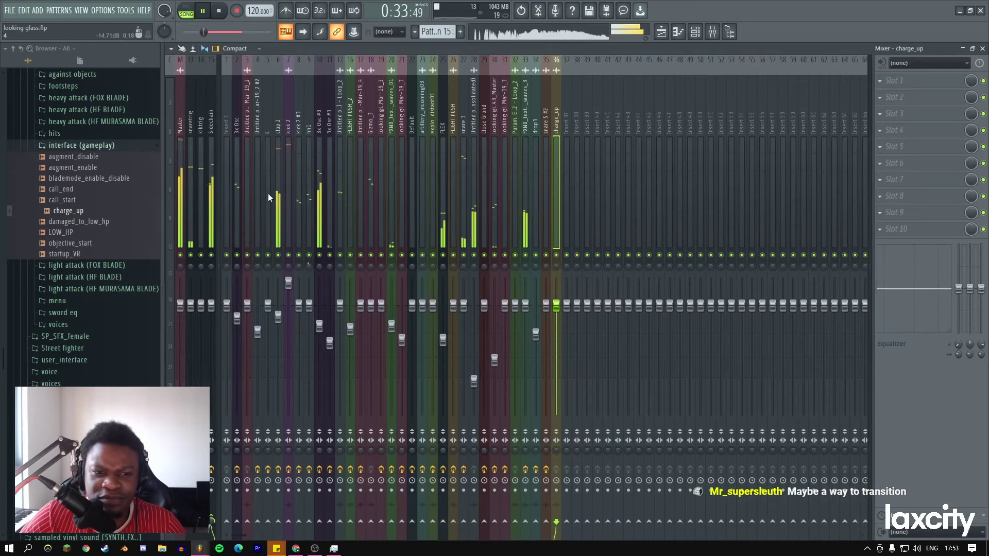
pyautogui.click(180, 131)
pyautogui.press('space')
pyautogui.click(180, 505)
pyautogui.hotkey('alt', 'r')
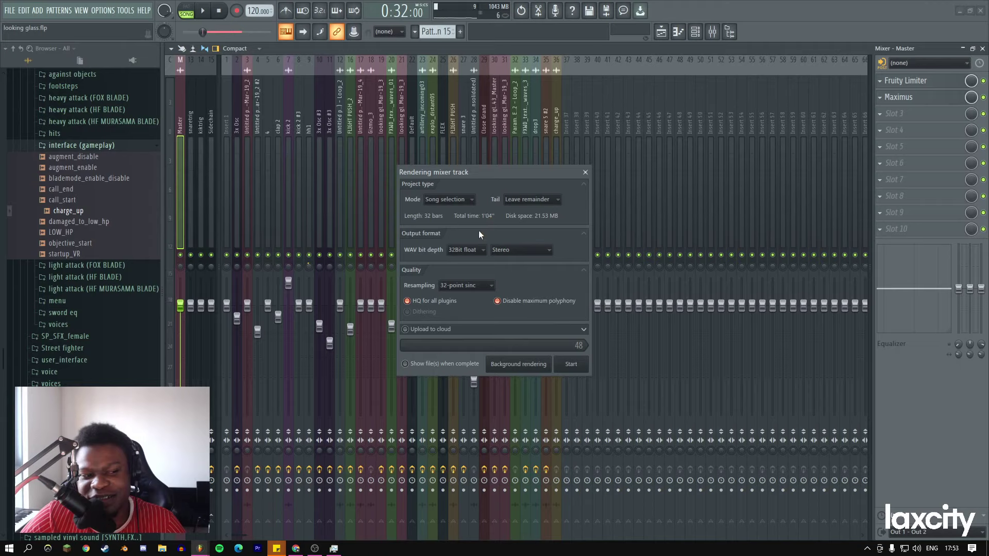
pyautogui.click(584, 170)
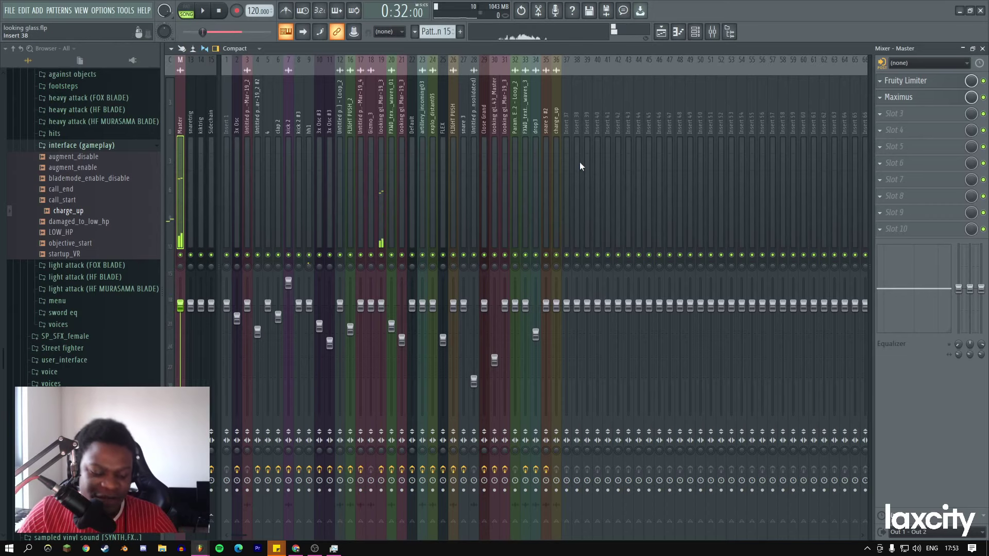
# Add an empty Arrangement_2 and clone the main Arrangement as Arrangement_3.
pyautogui.click(661, 32)
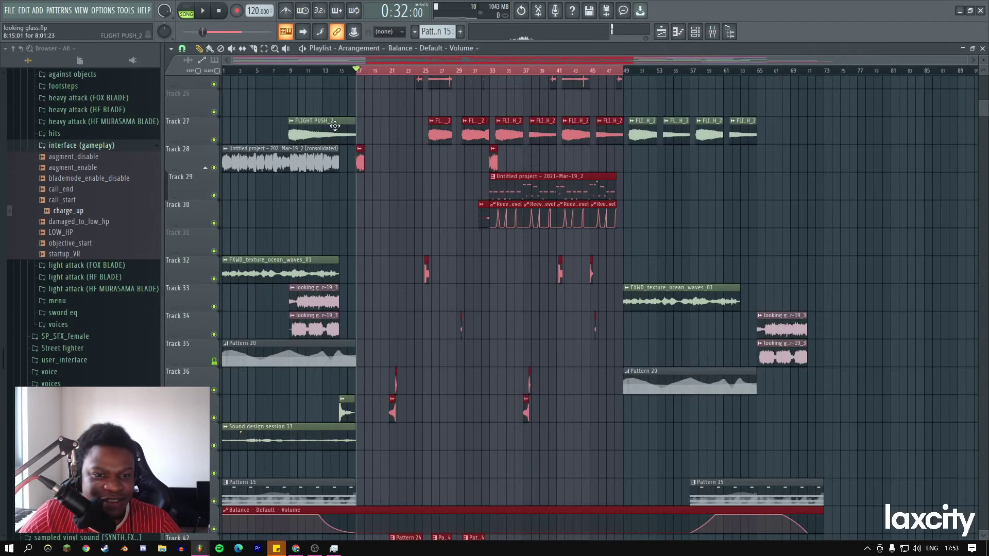
pyautogui.click(383, 48)
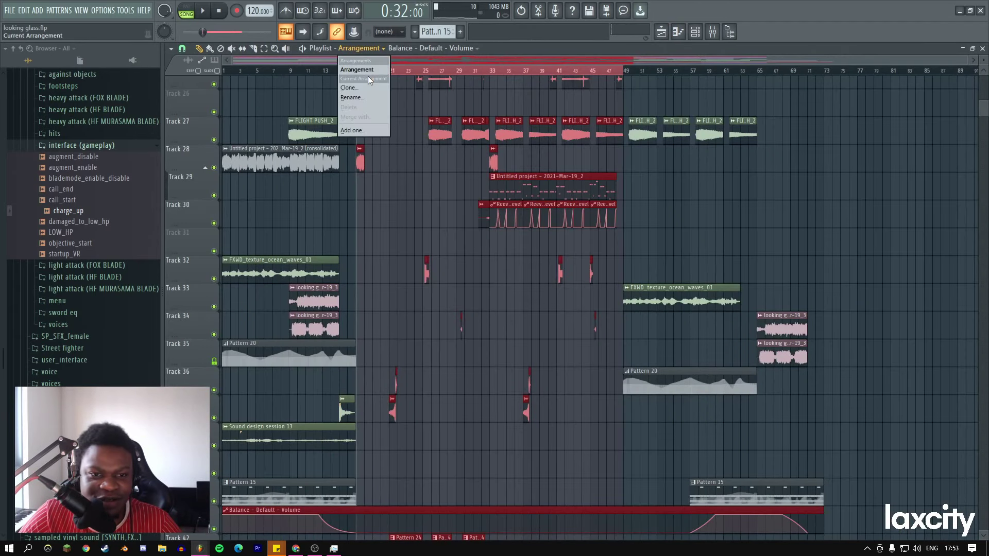
pyautogui.click(362, 132)
pyautogui.press('Return')
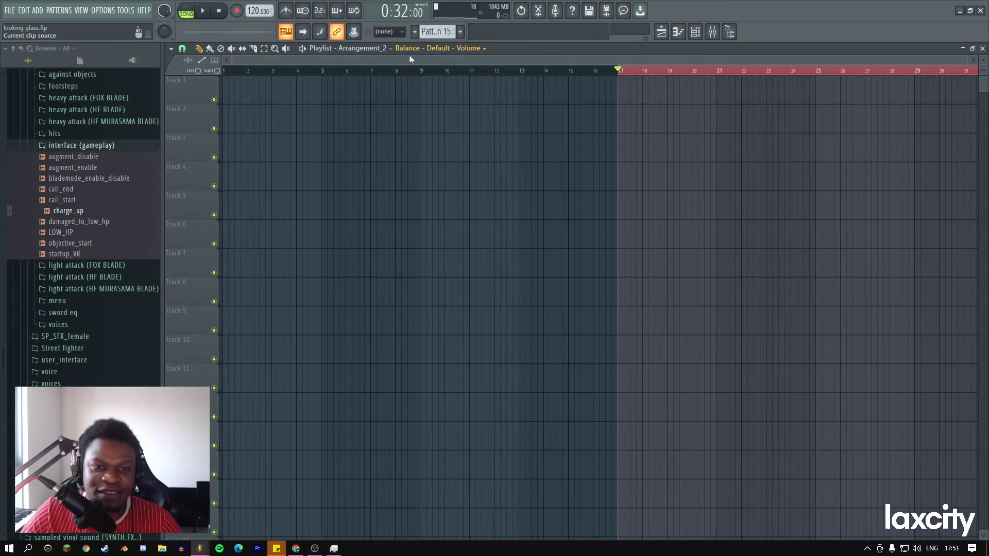
pyautogui.click(383, 48)
pyautogui.click(363, 70)
pyautogui.click(367, 48)
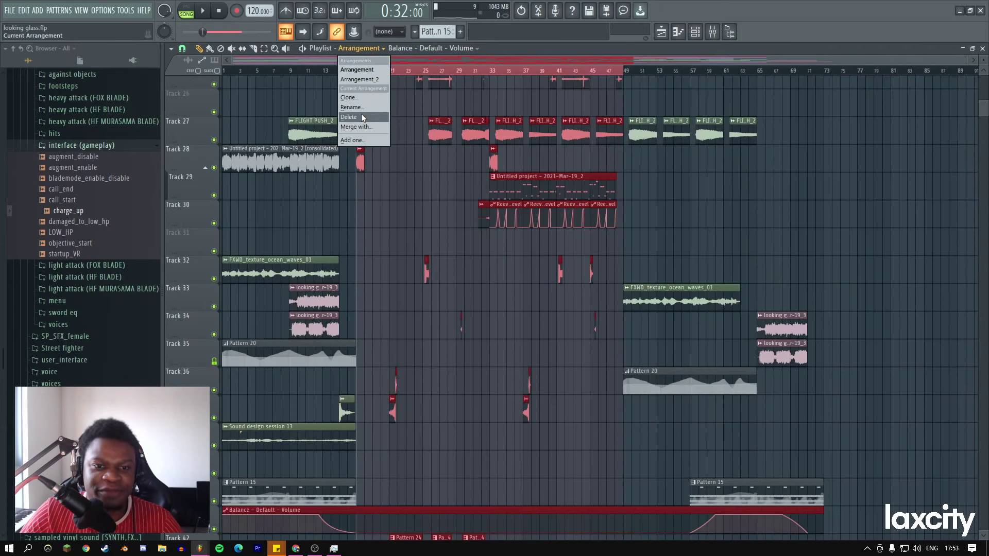
pyautogui.click(361, 99)
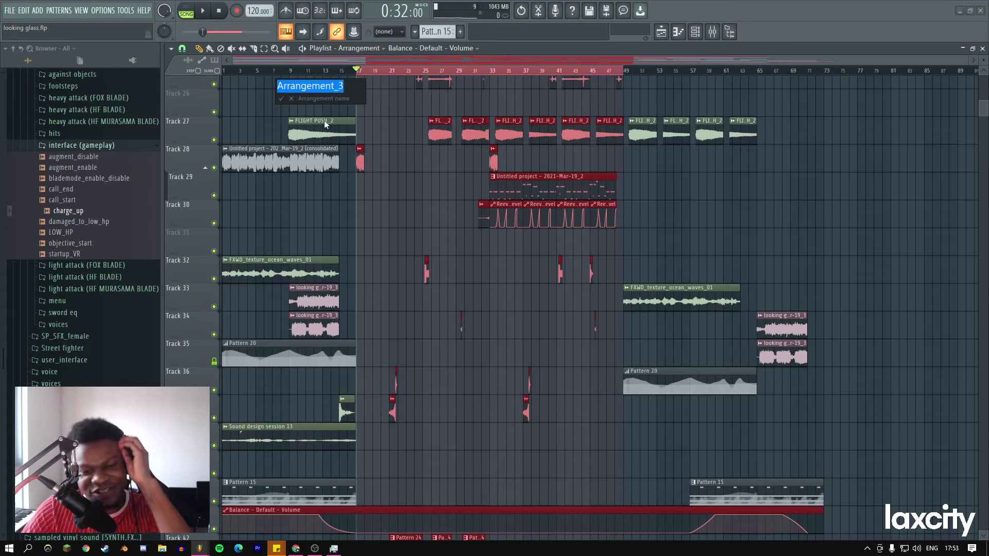
pyautogui.press('Return')
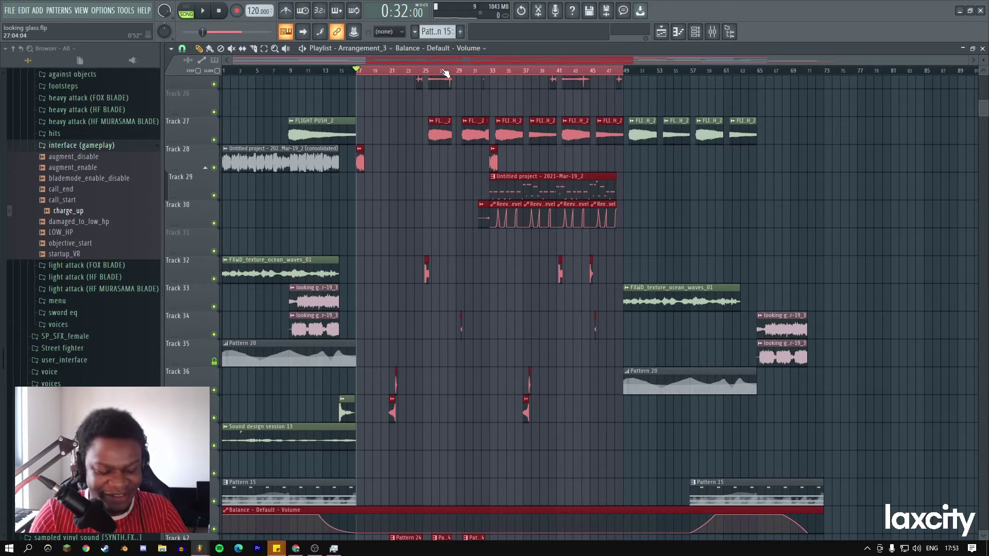
# Render a trial consolidation of the selection, then undo it and delete the audio file.
pyautogui.hotkey('ctrl', 'alt', 'c')
pyautogui.press('Return')
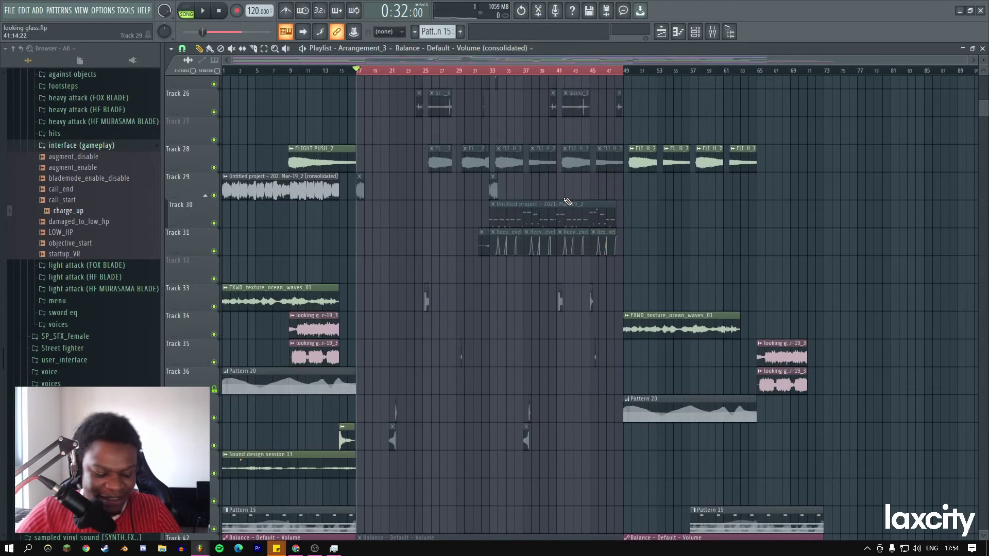
pyautogui.hotkey('ctrl', 'z')
pyautogui.press('Return')
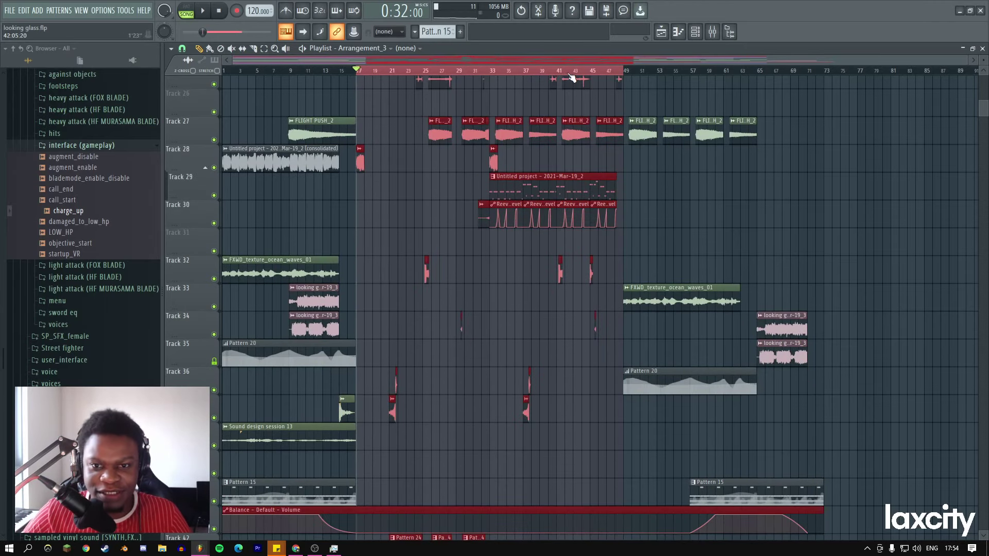
# Clear the time selection and select all clips on Tracks 2–8.
pyautogui.scroll(-5, 573, 155)
pyautogui.scroll(9, 546, 123)
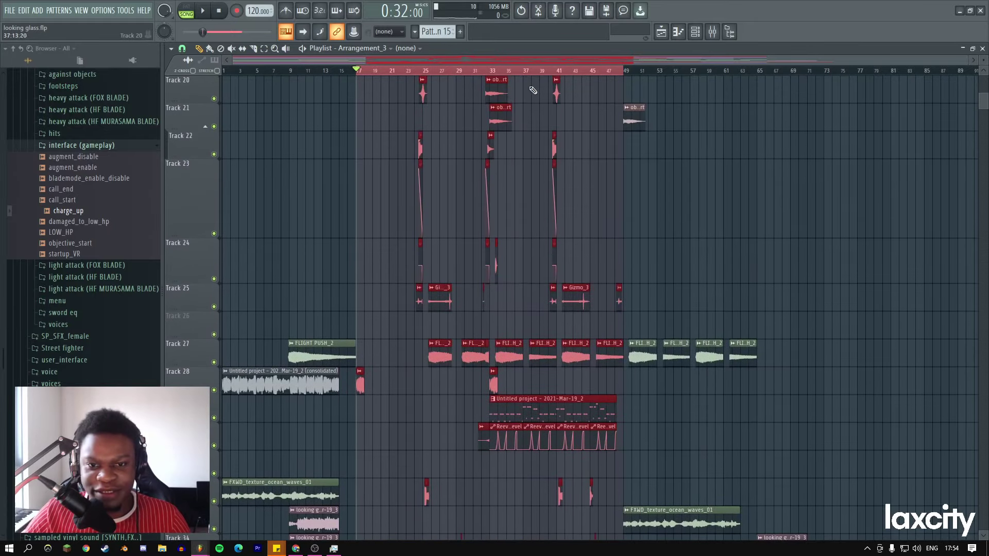
pyautogui.keyDown('ctrl'); pyautogui.click(541, 70); pyautogui.keyUp('ctrl')
pyautogui.scroll(19, 546, 103)
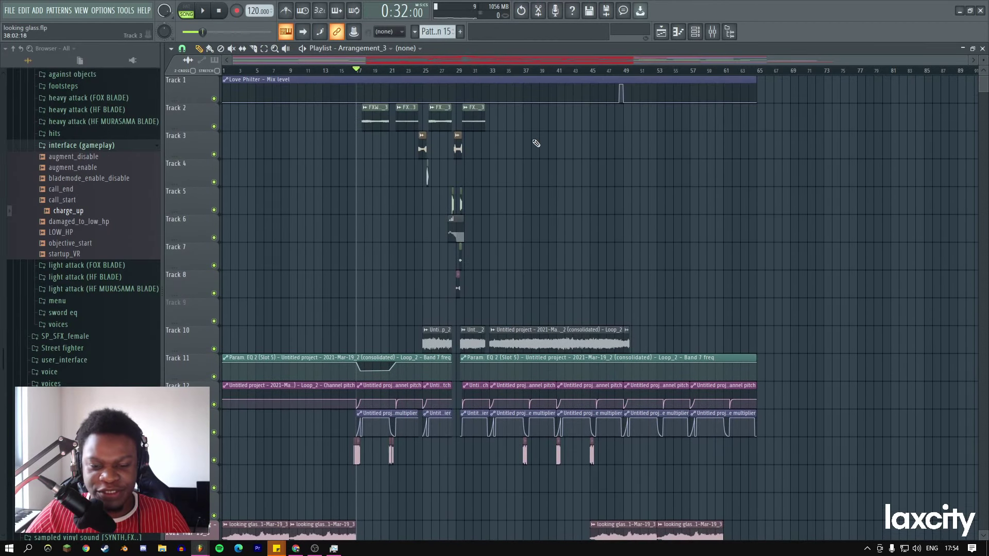
pyautogui.moveTo(363, 114); pyautogui.dragTo(578, 293)
# Mark bars 17–46 as the time range and select the section's clips down through Tracks 12–14.
pyautogui.moveTo(359, 73); pyautogui.dragTo(599, 79)
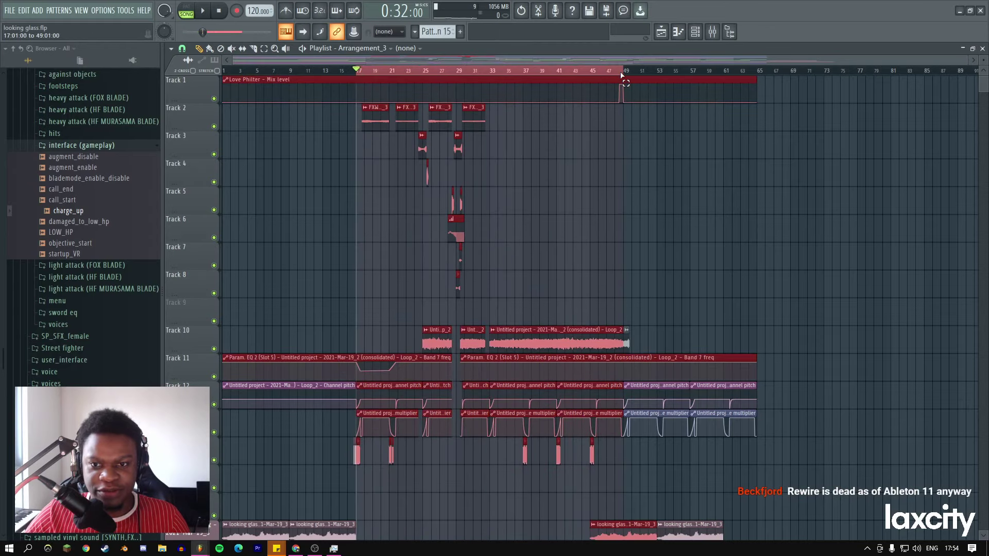
pyautogui.keyDown('ctrl'); pyautogui.click(533, 152); pyautogui.keyUp('ctrl')
pyautogui.moveTo(362, 120); pyautogui.dragTo(628, 349)
pyautogui.scroll(-1, 603, 299)
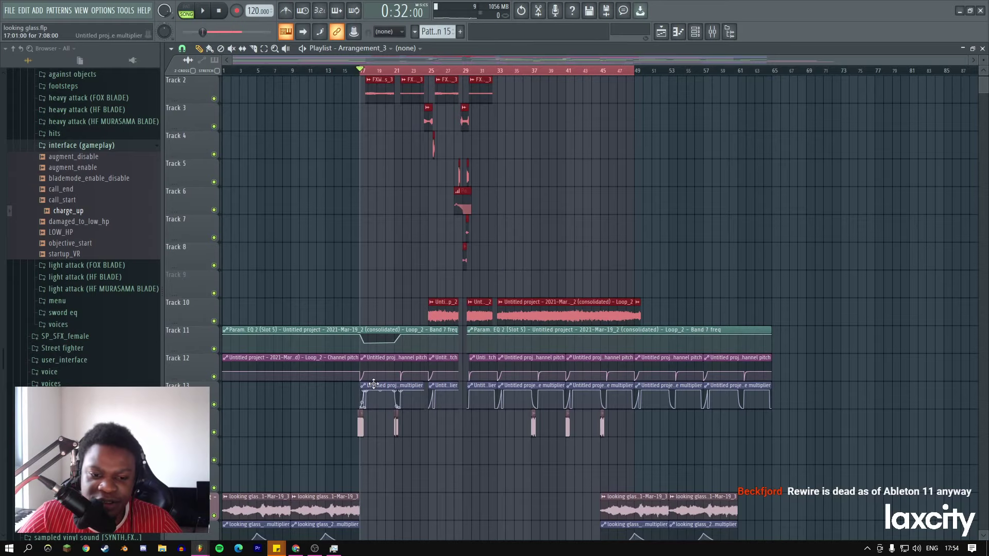
pyautogui.moveTo(366, 376); pyautogui.dragTo(625, 413)
# Add the Pattern 16 clips between bars 17 and 48 and the next tracks' section clips to the selection.
pyautogui.scroll(-9, 542, 393)
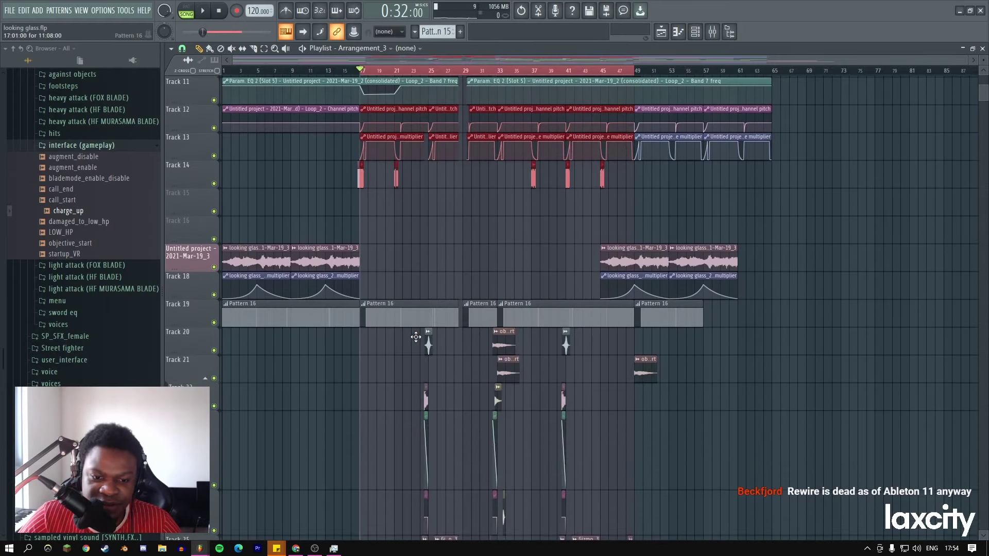
pyautogui.moveTo(381, 314); pyautogui.dragTo(616, 392)
pyautogui.click(608, 266)
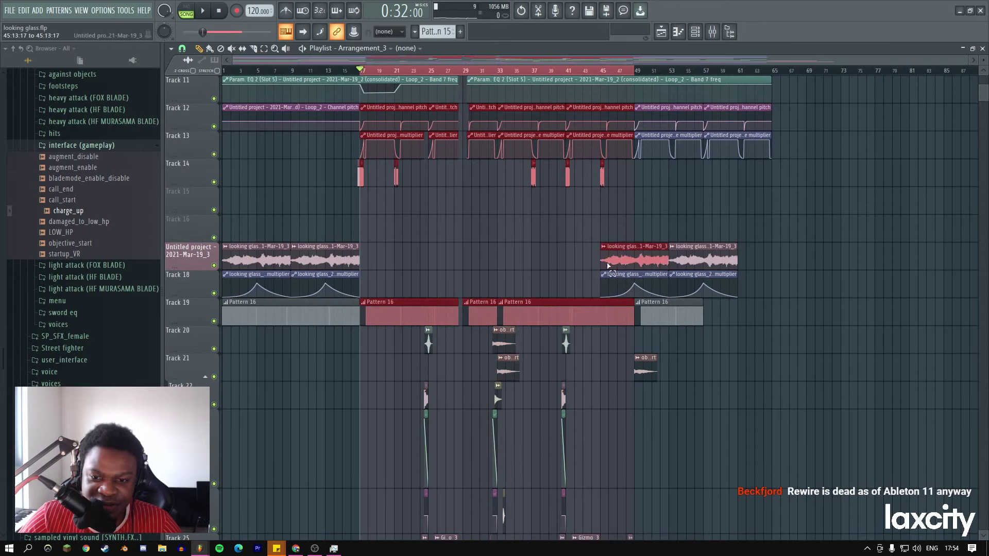
pyautogui.moveTo(430, 355); pyautogui.dragTo(591, 487)
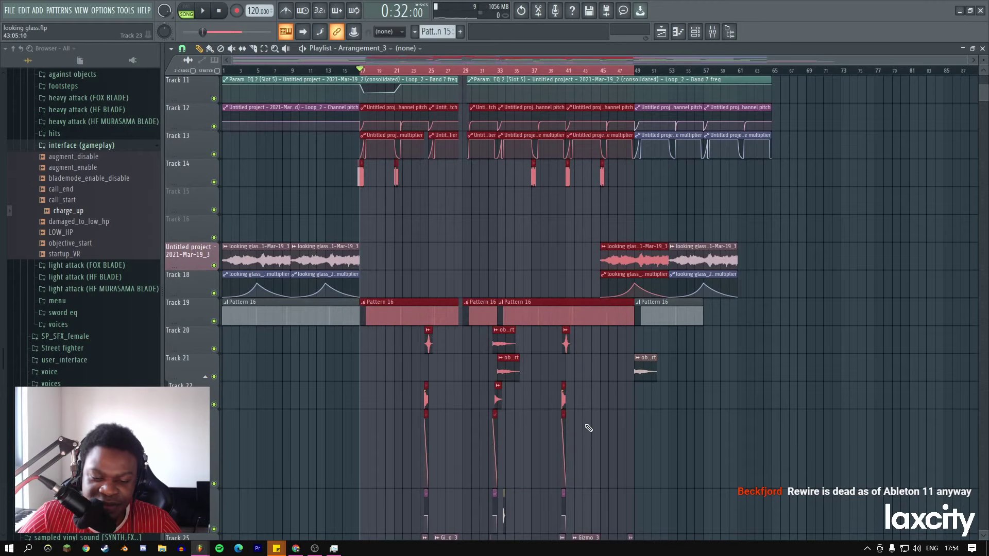
pyautogui.scroll(-6, 592, 412)
pyautogui.moveTo(632, 384); pyautogui.dragTo(395, 325)
pyautogui.scroll(-7, 448, 336)
pyautogui.moveTo(367, 239); pyautogui.dragTo(633, 394)
# Select the remaining section clips on the lower tracks, then return to the top.
pyautogui.scroll(-6, 400, 273)
pyautogui.moveTo(397, 277); pyautogui.dragTo(632, 396)
pyautogui.scroll(-6, 546, 347)
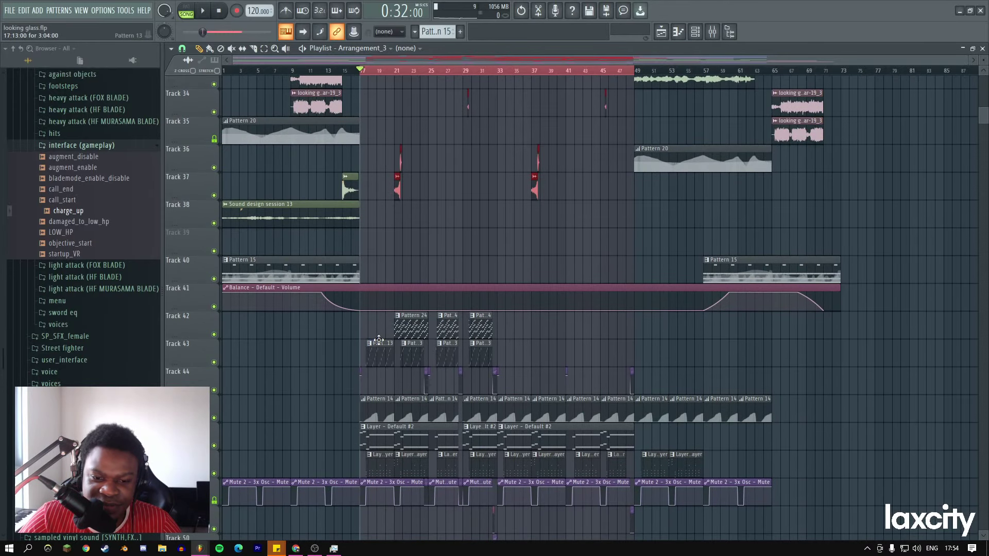
pyautogui.scroll(-3, 424, 354)
pyautogui.moveTo(366, 339); pyautogui.dragTo(634, 363)
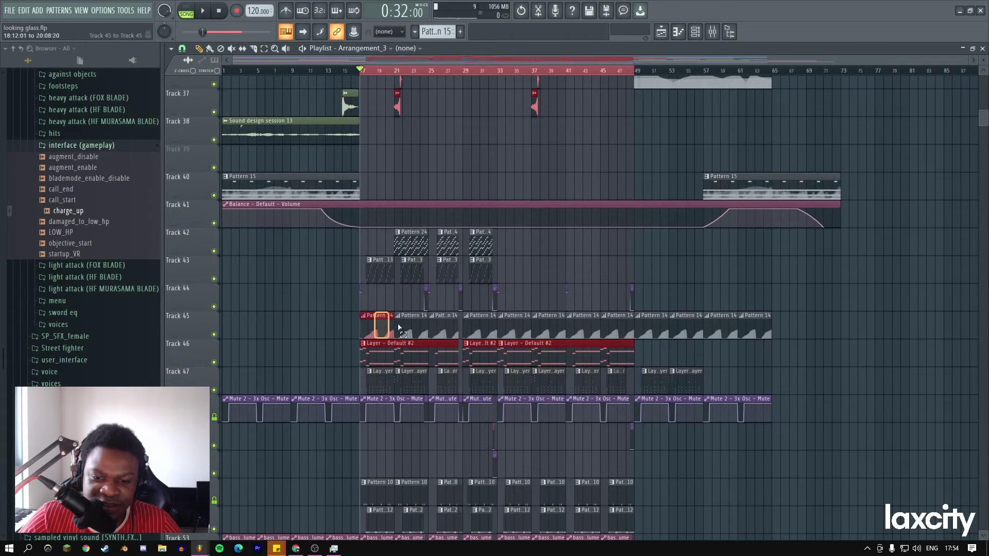
pyautogui.moveTo(398, 327); pyautogui.dragTo(633, 335)
pyautogui.scroll(-2, 417, 327)
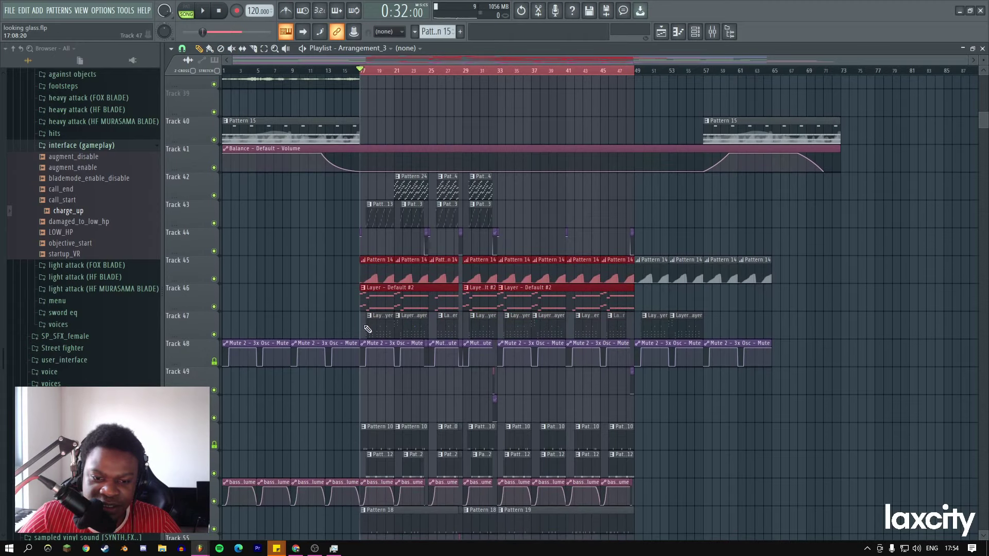
pyautogui.moveTo(368, 329); pyautogui.dragTo(629, 335)
pyautogui.scroll(-5, 452, 328)
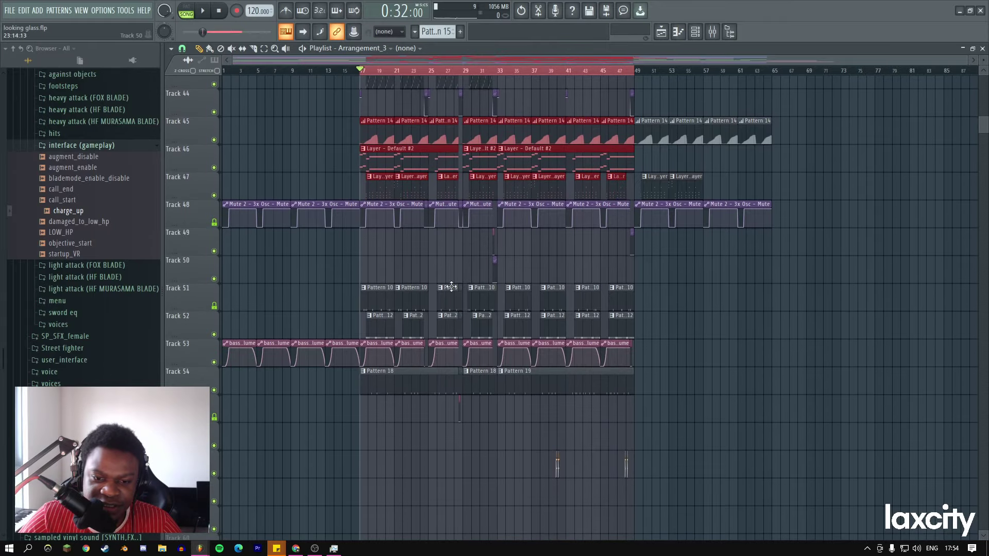
pyautogui.scroll(10, 553, 403)
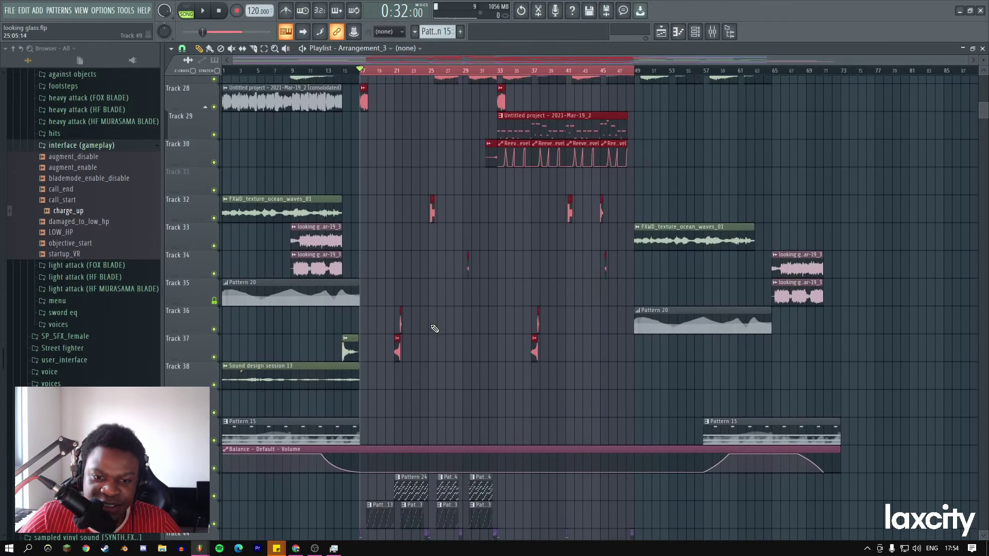
pyautogui.scroll(11, 434, 329)
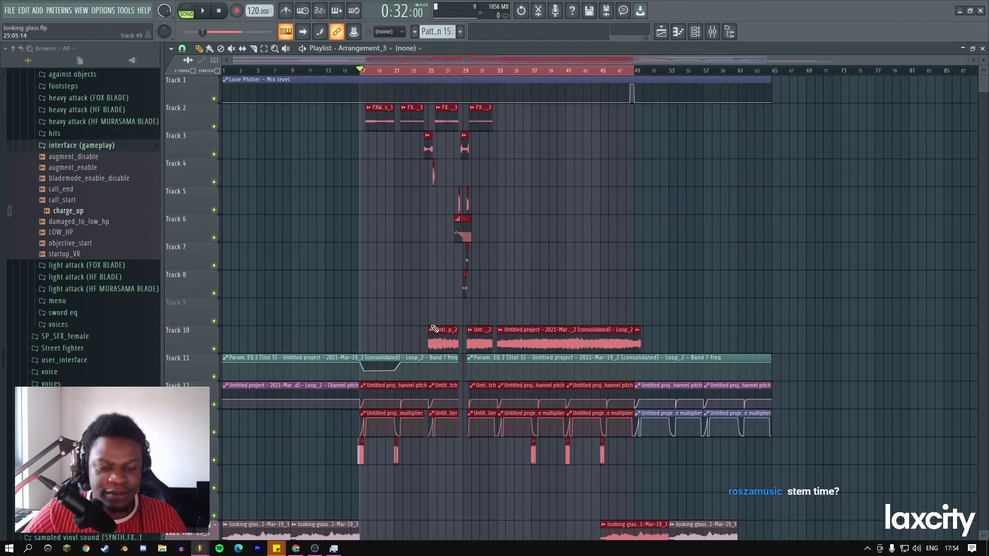
# Consolidate the selected section into one Layer audio clip on Track 2 and solo it for playback.
pyautogui.hotkey('ctrl', 'alt', 'c')
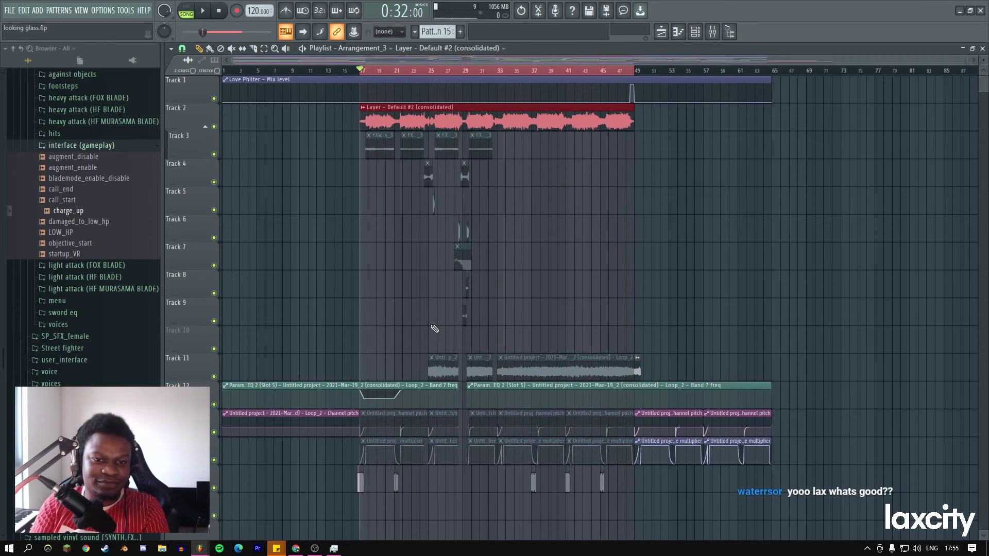
pyautogui.hotkey('ctrl', 'd')
pyautogui.press('space')
pyautogui.press('space')
pyautogui.rightClick(215, 126)
pyautogui.press('space')
pyautogui.click(371, 73)
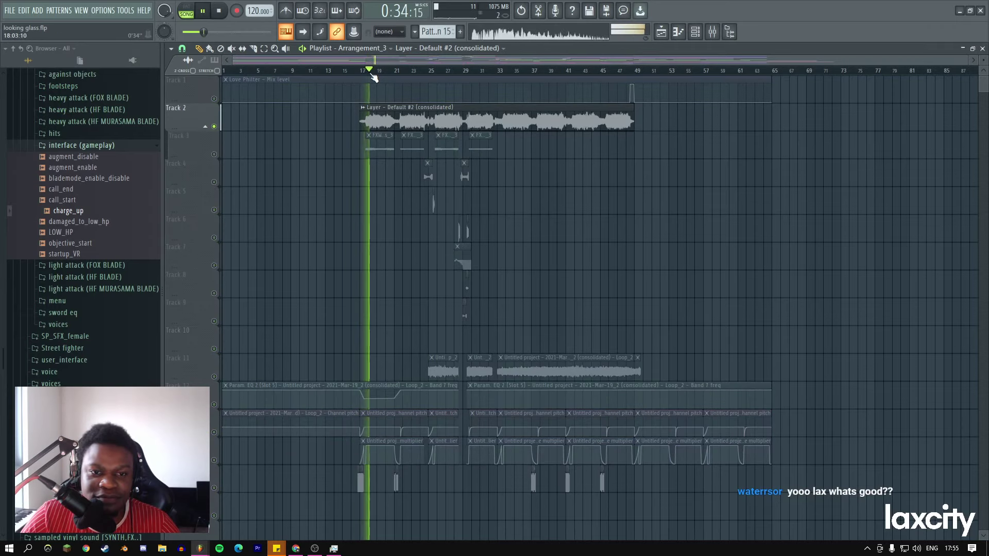
# Route the consolidated Layer clip to mixer track 37 and check it in the mixer.
pyautogui.doubleClick(413, 124)
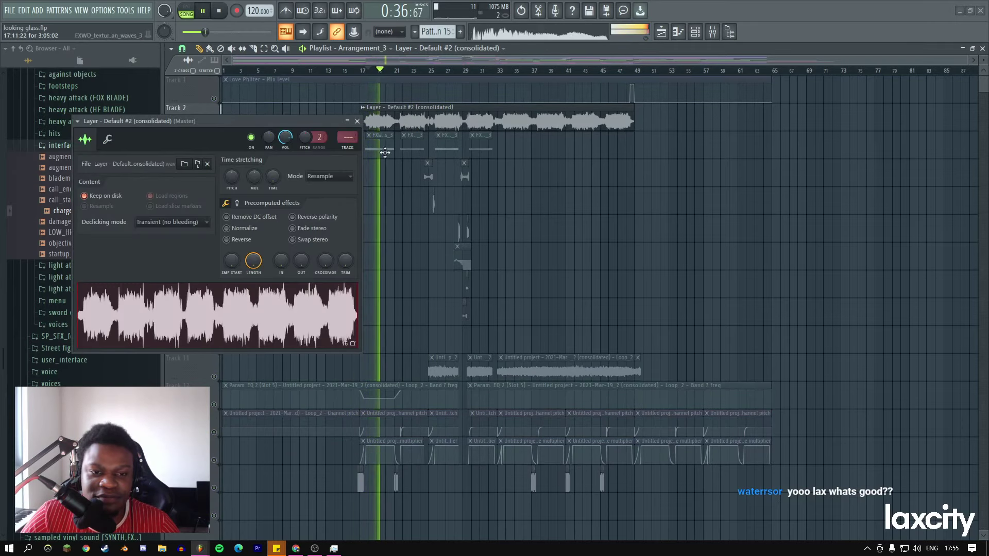
pyautogui.click(347, 148)
pyautogui.click(359, 122)
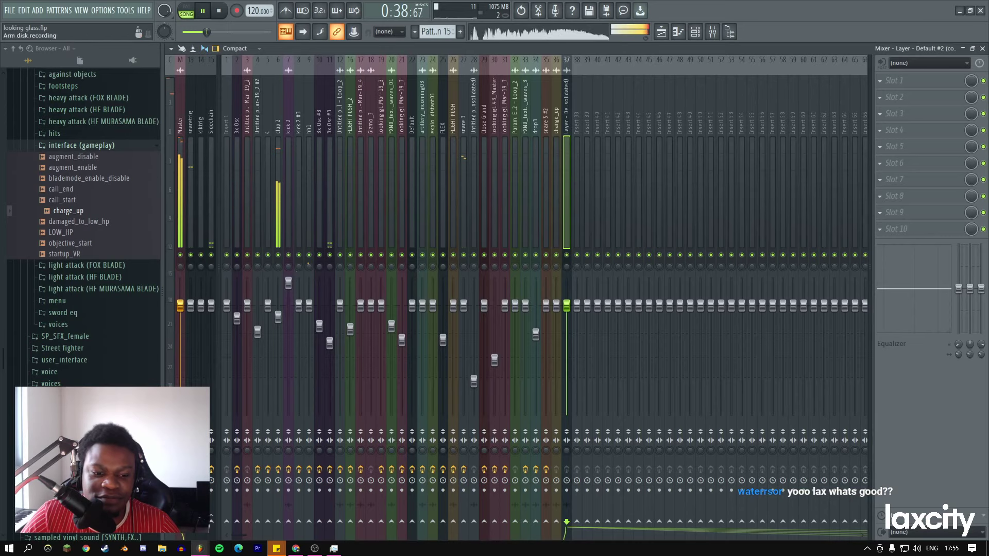
pyautogui.click(662, 31)
# Set the Layer clip's time-stretch multiplier to 50% and close its settings.
pyautogui.press('space')
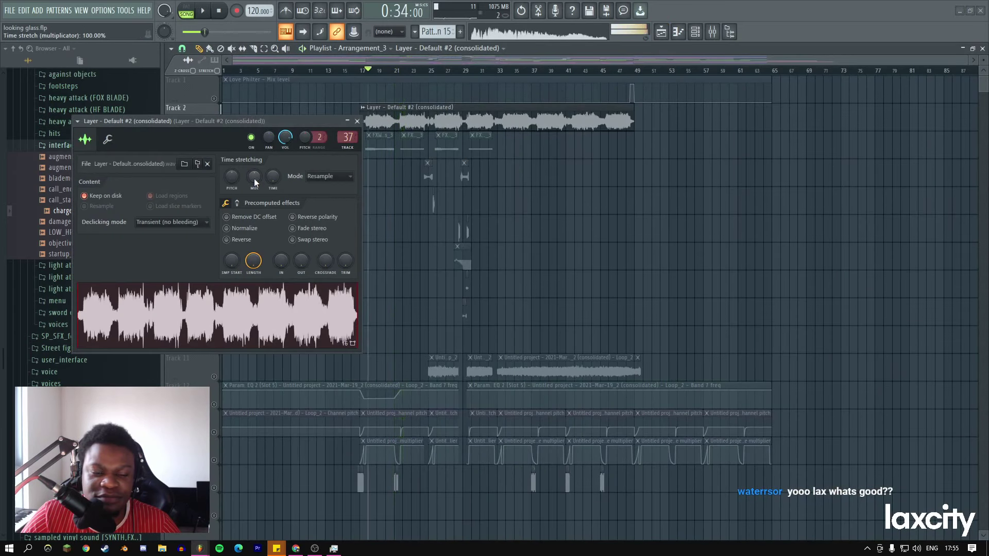
pyautogui.moveTo(254, 179); pyautogui.dragTo(254, 154)
pyautogui.press('space')
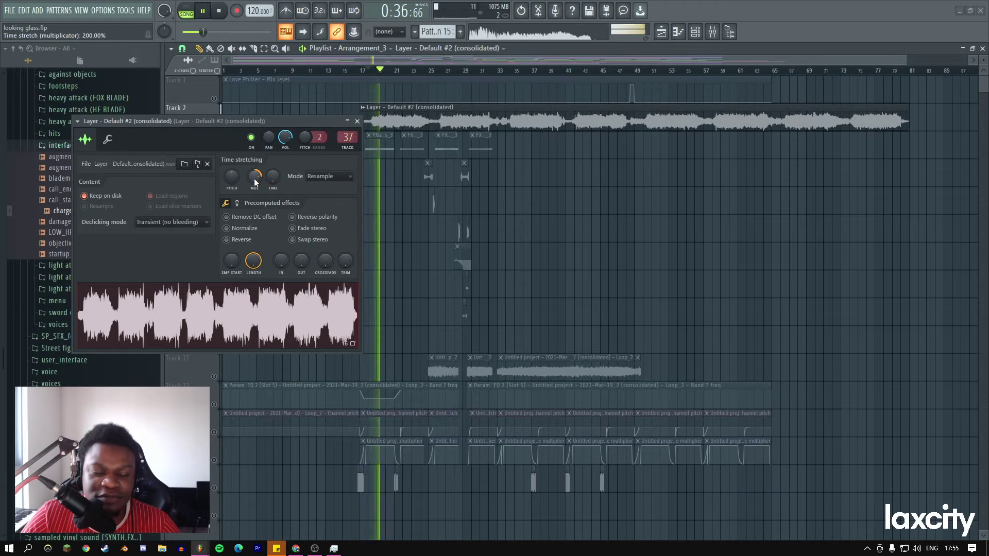
pyautogui.rightClick(256, 180)
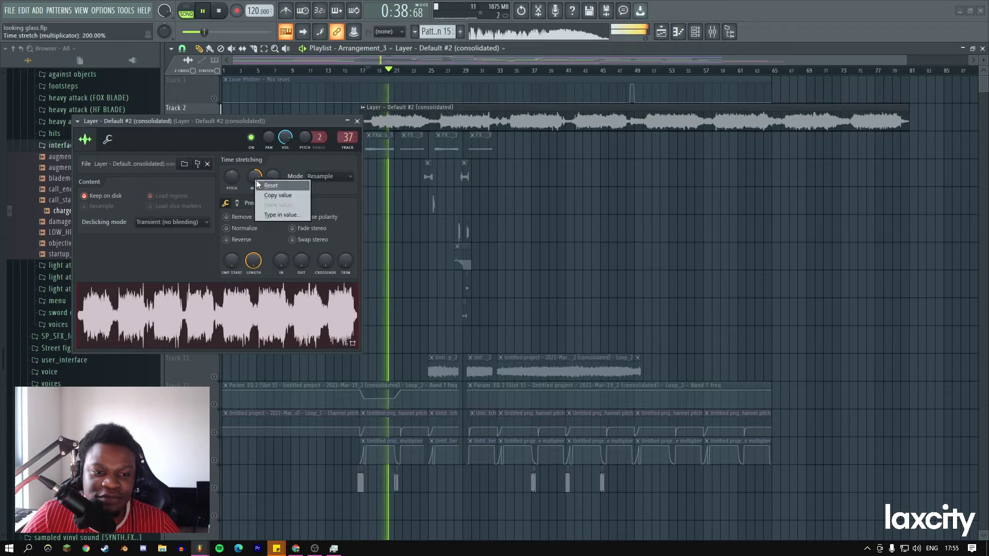
pyautogui.click(278, 185)
pyautogui.press('space')
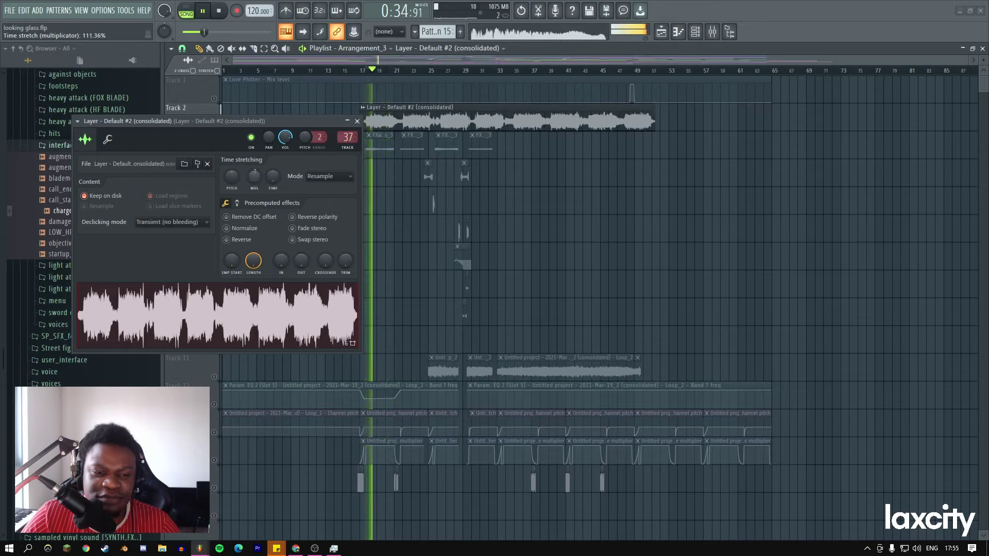
pyautogui.moveTo(255, 178); pyautogui.dragTo(253, 179)
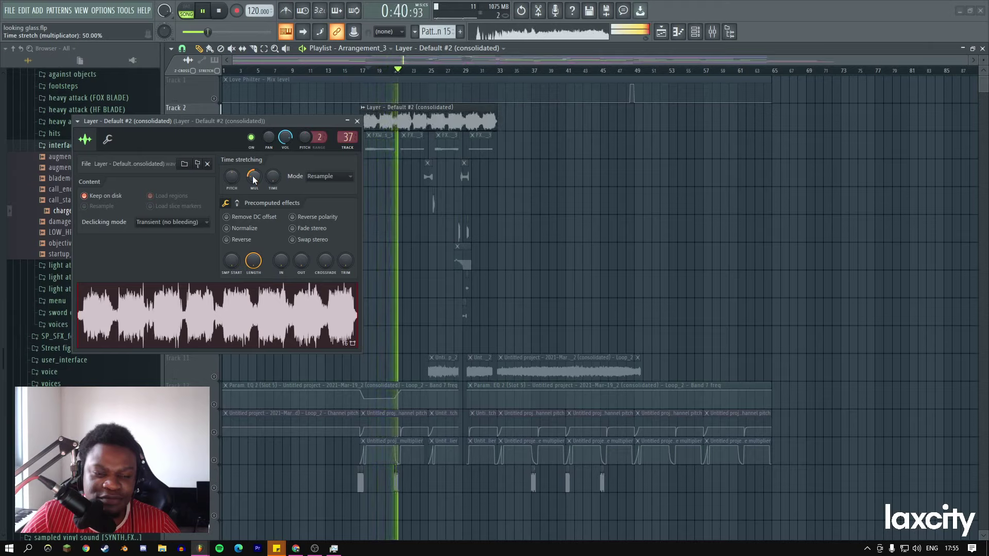
pyautogui.click(357, 122)
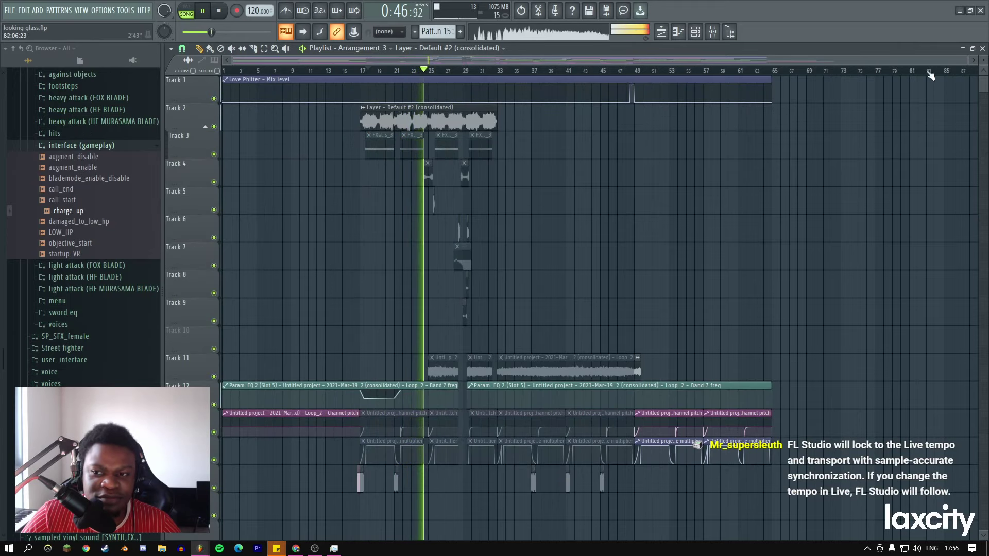
# Move the consolidated Layer clip from bar 17 to around bar 65.
pyautogui.moveTo(968, 60); pyautogui.dragTo(984, 61)
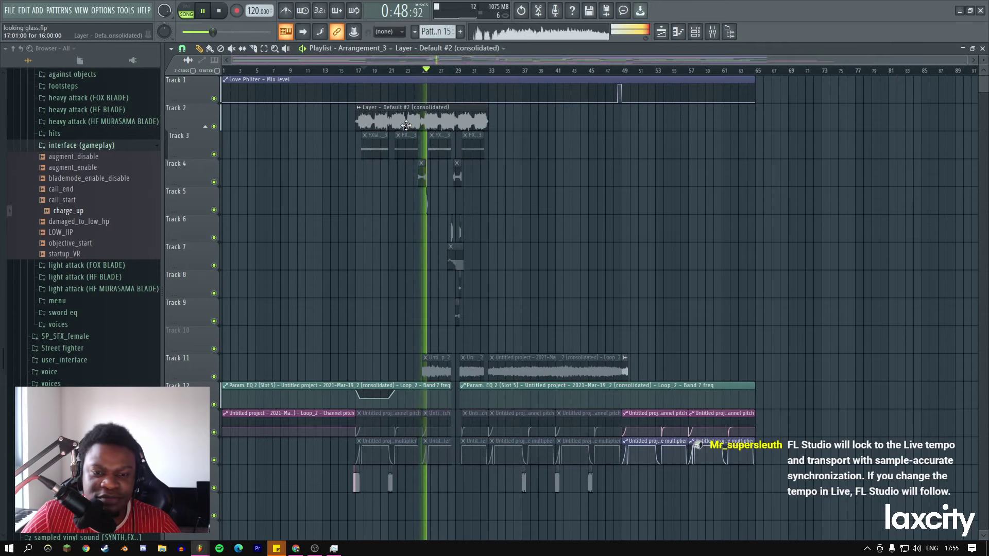
pyautogui.moveTo(406, 125); pyautogui.dragTo(805, 123)
pyautogui.scroll(-8, 602, 162)
pyautogui.scroll(-10, 605, 163)
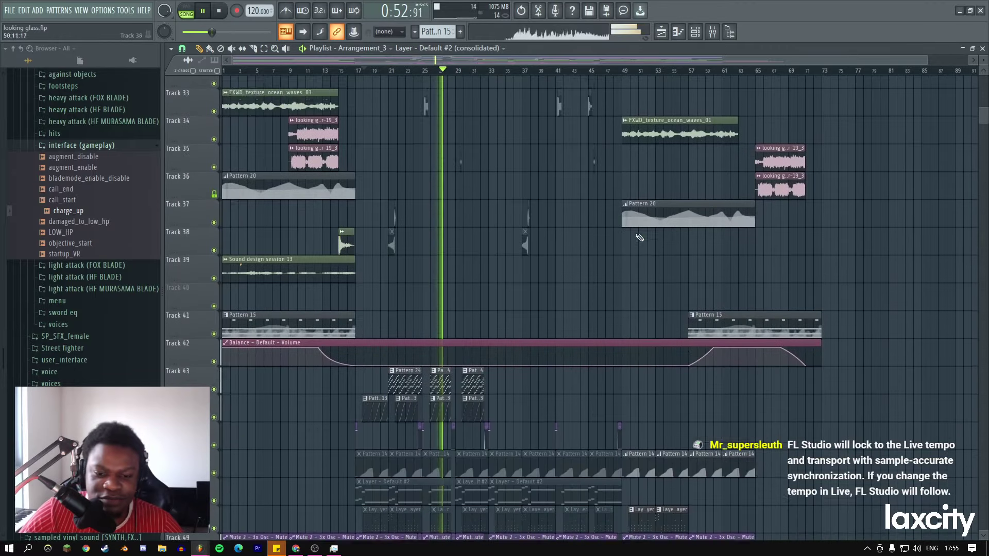
pyautogui.scroll(16, 570, 302)
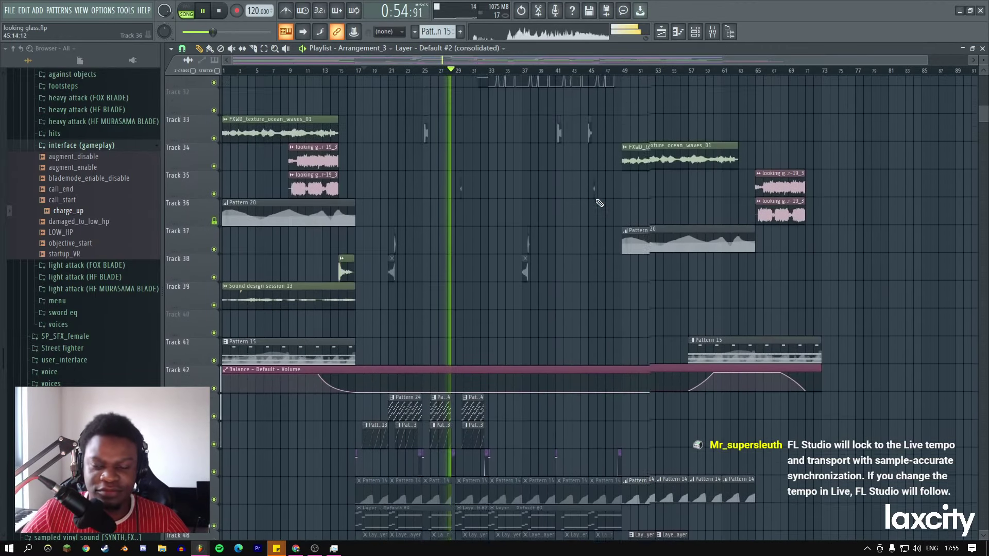
# Switch the playlist to the main Arrangement and put the playhead near bar 66.
pyautogui.click(370, 47)
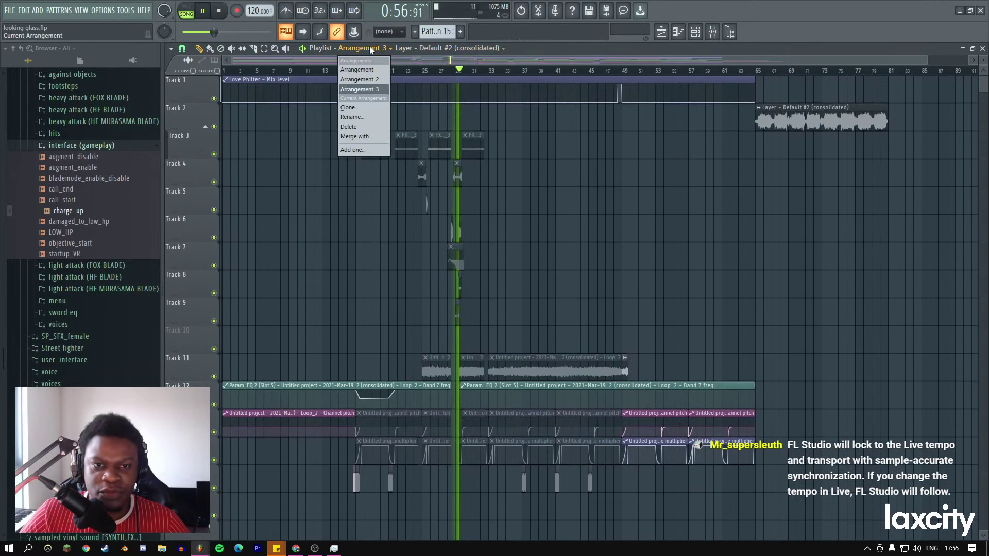
pyautogui.click(407, 73)
pyautogui.scroll(6, 833, 142)
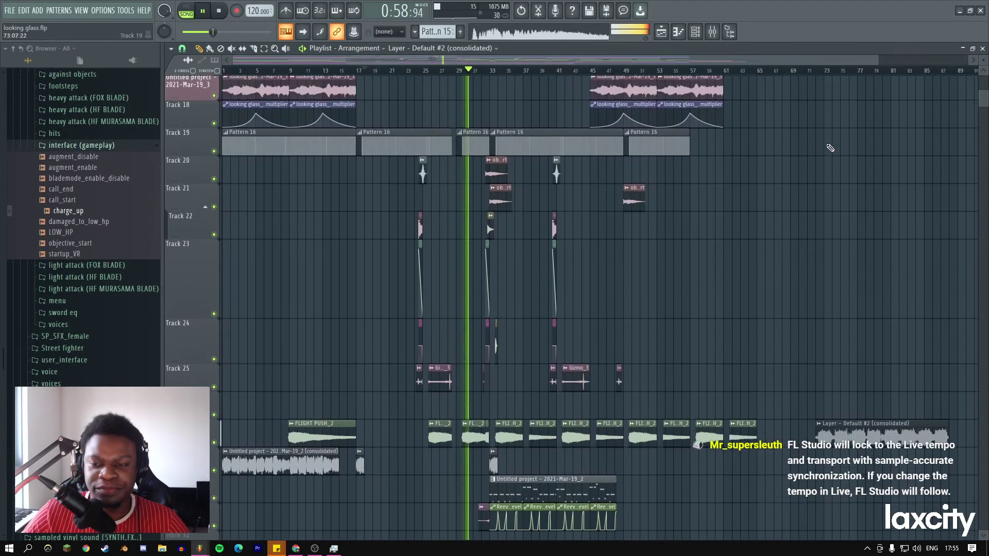
pyautogui.click(767, 71)
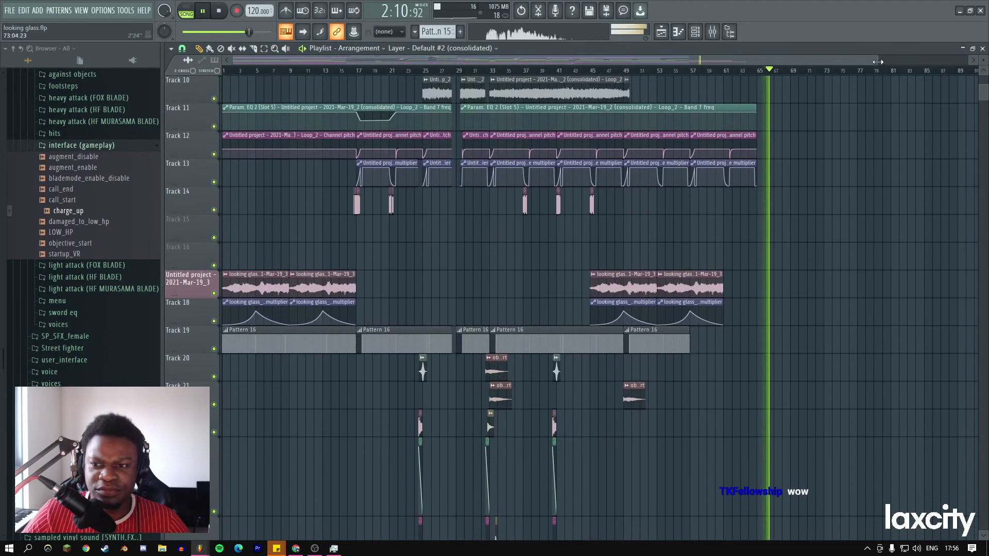
# Copy the Track 51–54 clips so the copies start near bar 75.
pyautogui.scroll(-2, 887, 62)
pyautogui.scroll(-5, 795, 251)
pyautogui.scroll(-3, 767, 211)
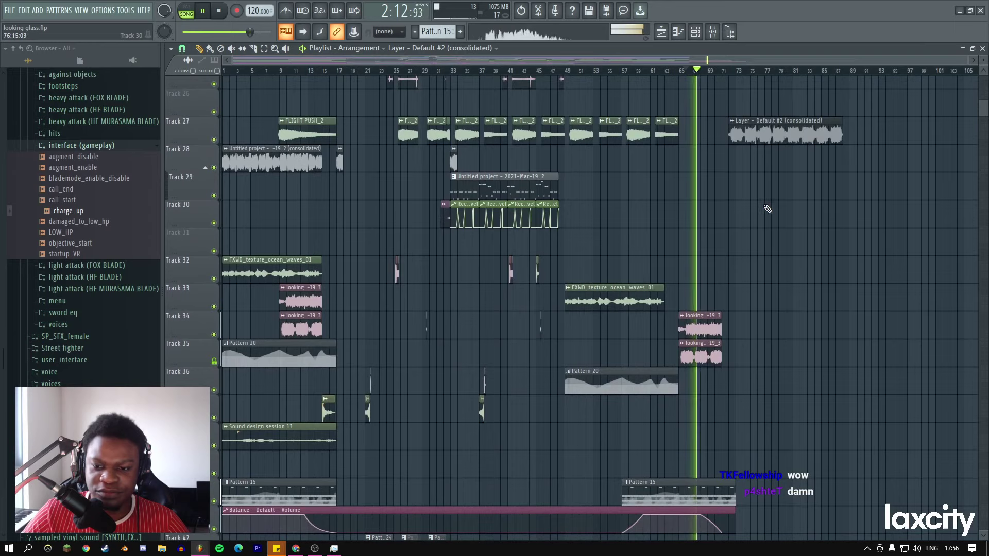
pyautogui.scroll(-3, 670, 291)
pyautogui.scroll(-2, 669, 290)
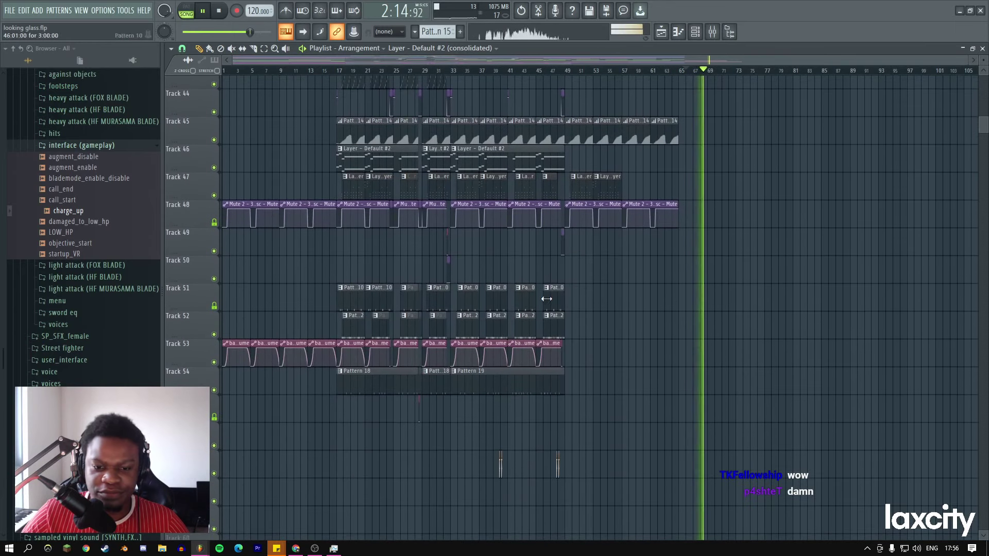
pyautogui.moveTo(584, 383); pyautogui.dragTo(340, 296)
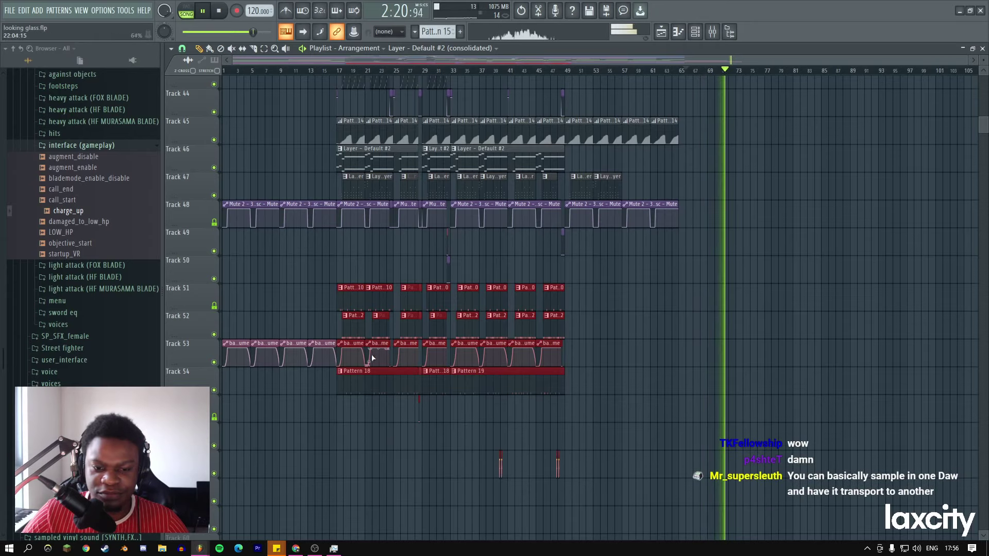
pyautogui.moveTo(350, 381); pyautogui.dragTo(749, 377)
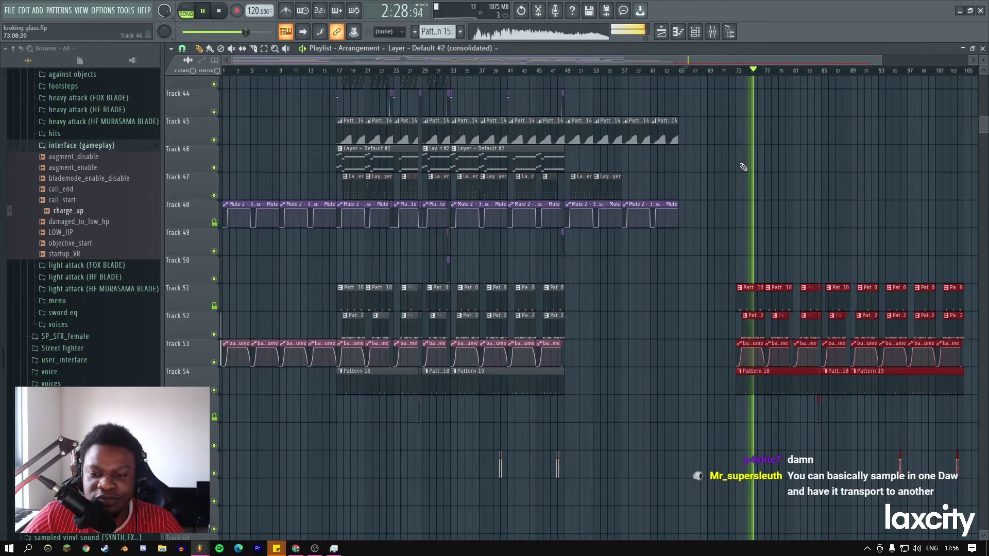
pyautogui.scroll(4, 762, 160)
pyautogui.scroll(5, 761, 159)
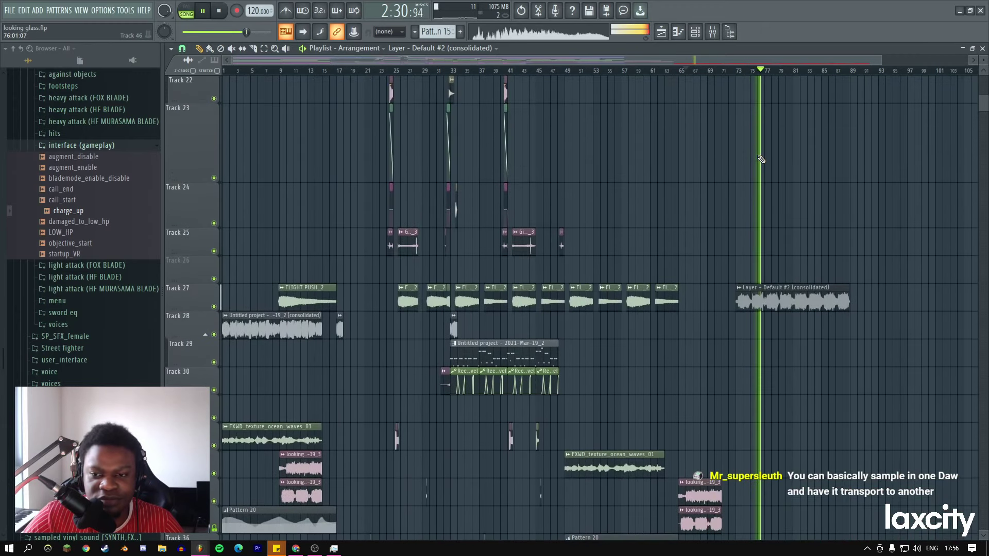
# Inspect the Track 27 Layer clip's stretching method without changing it.
pyautogui.doubleClick(772, 300)
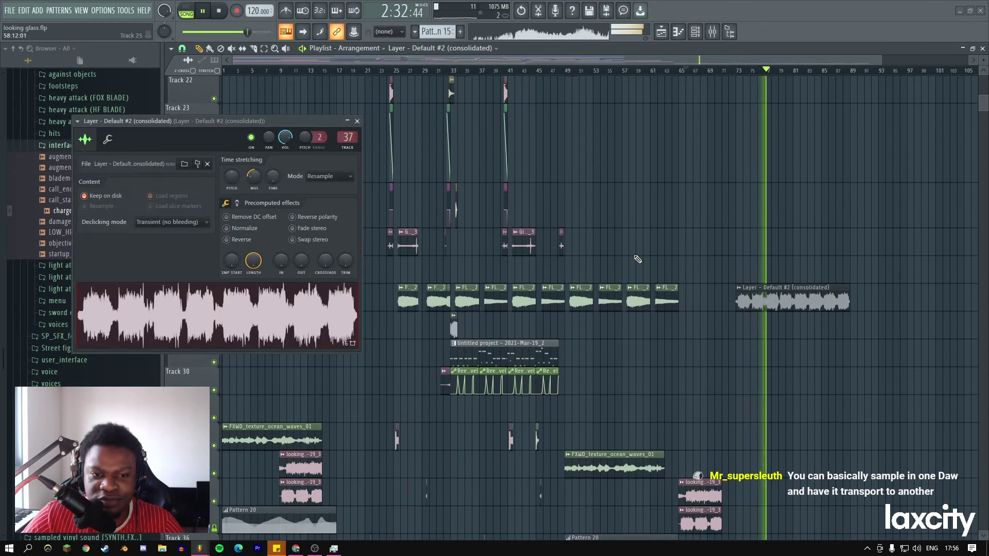
pyautogui.click(335, 178)
pyautogui.click(335, 177)
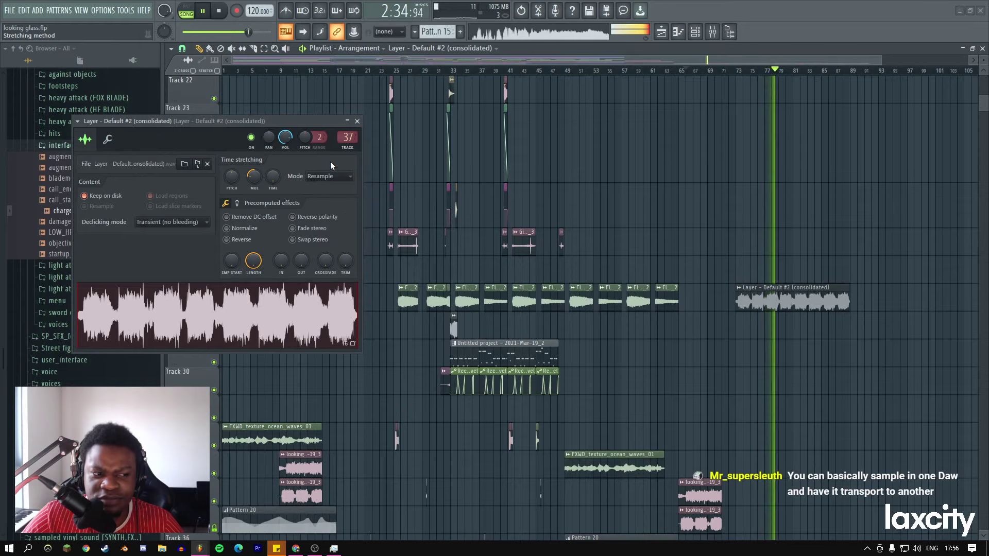
pyautogui.click(357, 121)
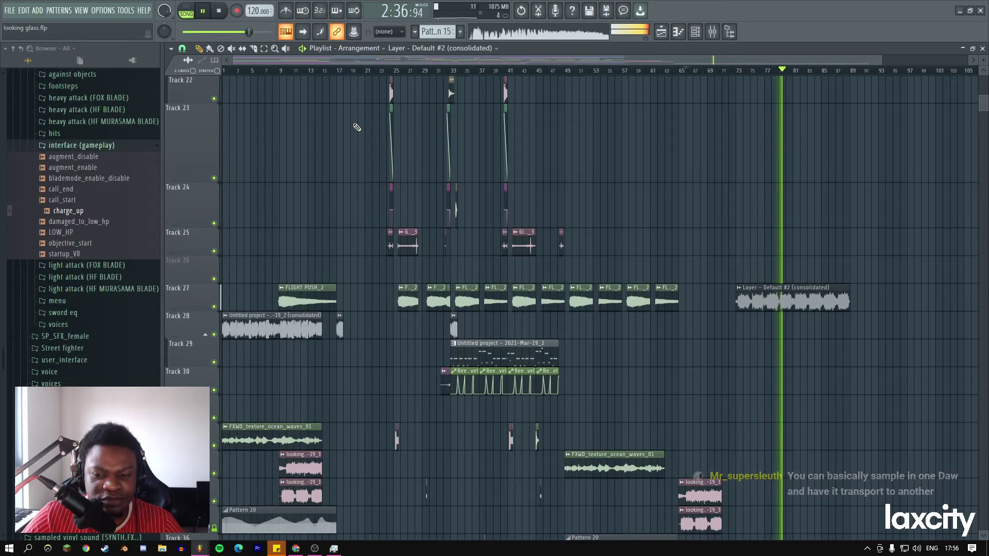
# Duplicate the Track 27 Layer clip and check the Master track in the mixer.
pyautogui.moveTo(455, 62); pyautogui.dragTo(616, 62)
pyautogui.click(655, 307)
pyautogui.hotkey('ctrl', 'b')
pyautogui.doubleClick(654, 308)
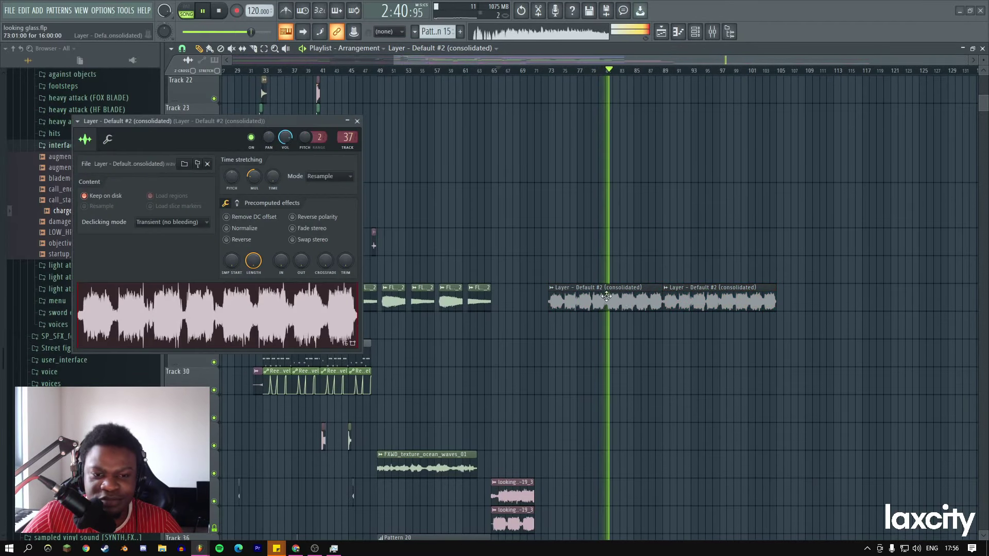
pyautogui.press('F9')
pyautogui.click(357, 122)
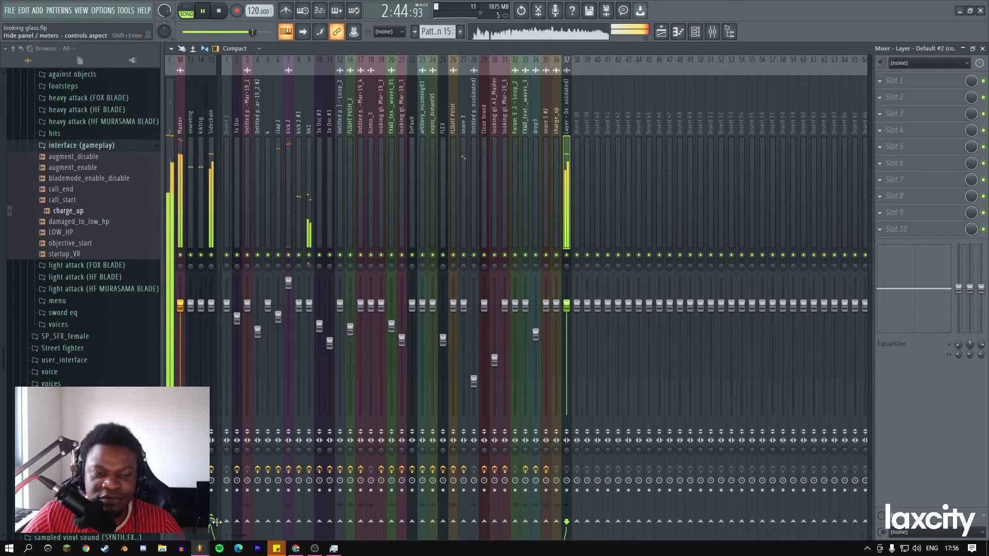
pyautogui.click(180, 490)
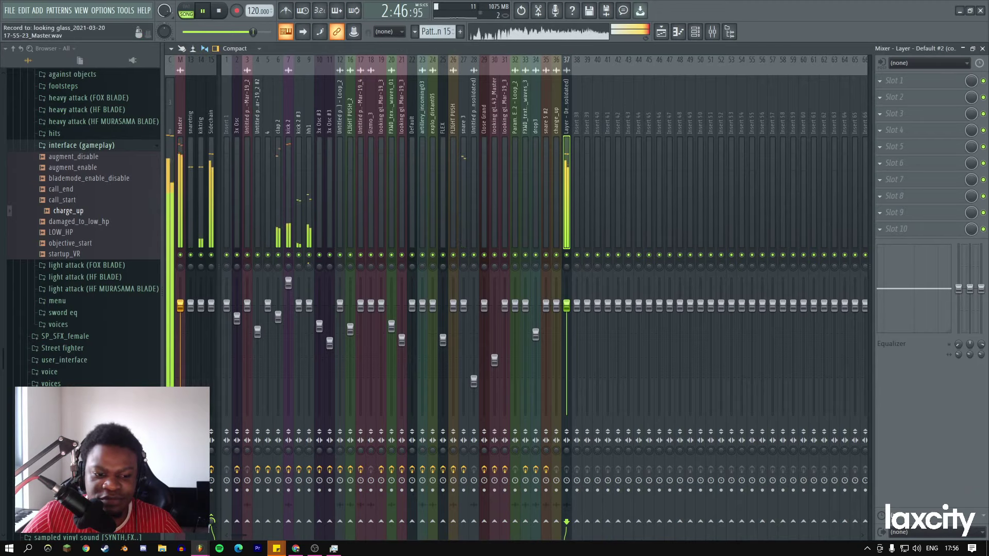
pyautogui.click(662, 32)
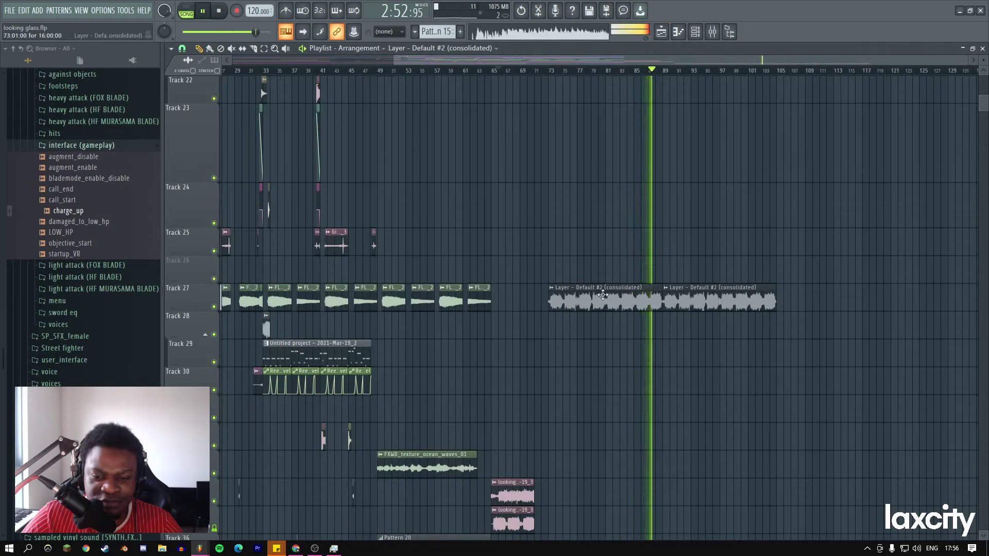
# Delete the duplicate Layer clip and reset the remaining clip's time-stretch multiplier.
pyautogui.rightClick(679, 296)
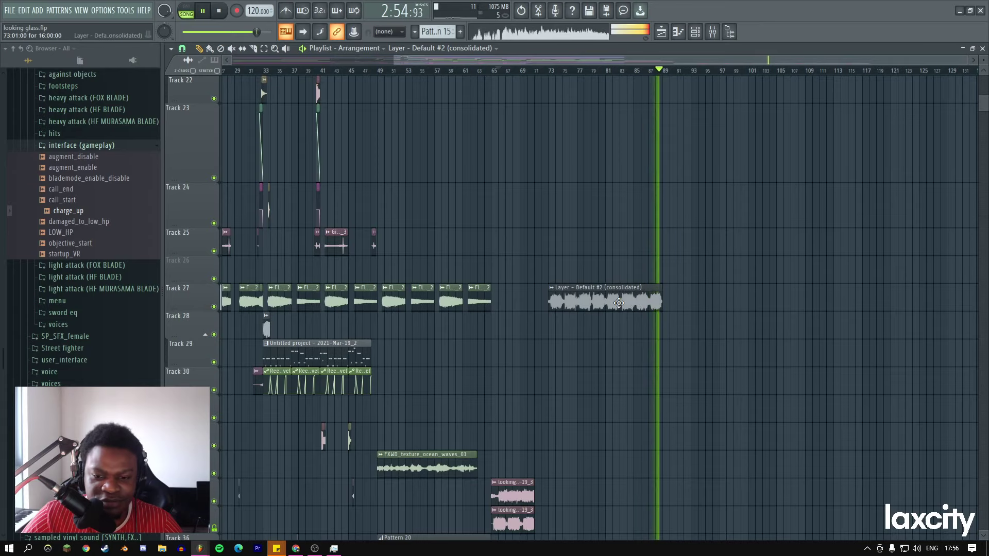
pyautogui.doubleClick(629, 294)
pyautogui.rightClick(255, 178)
pyautogui.click(273, 183)
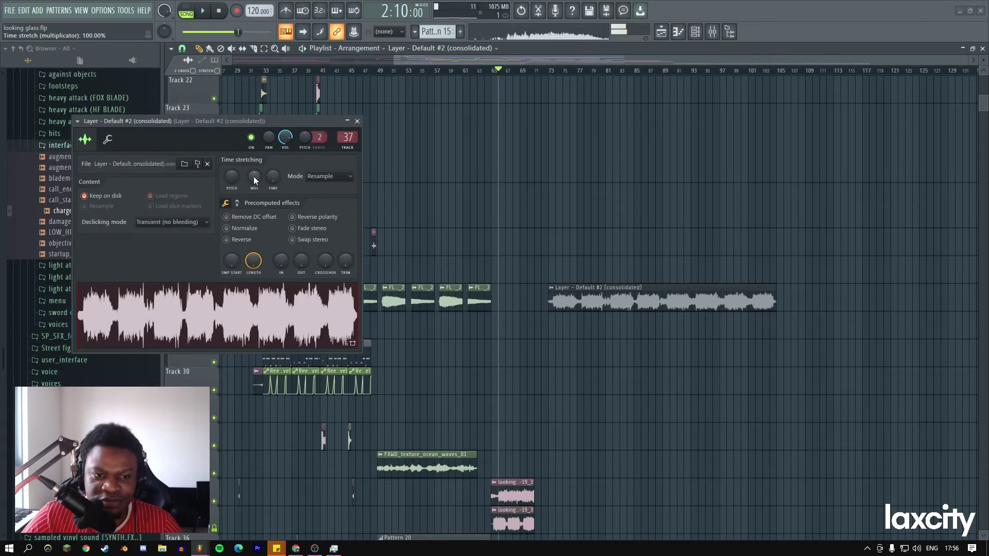
pyautogui.click(549, 70)
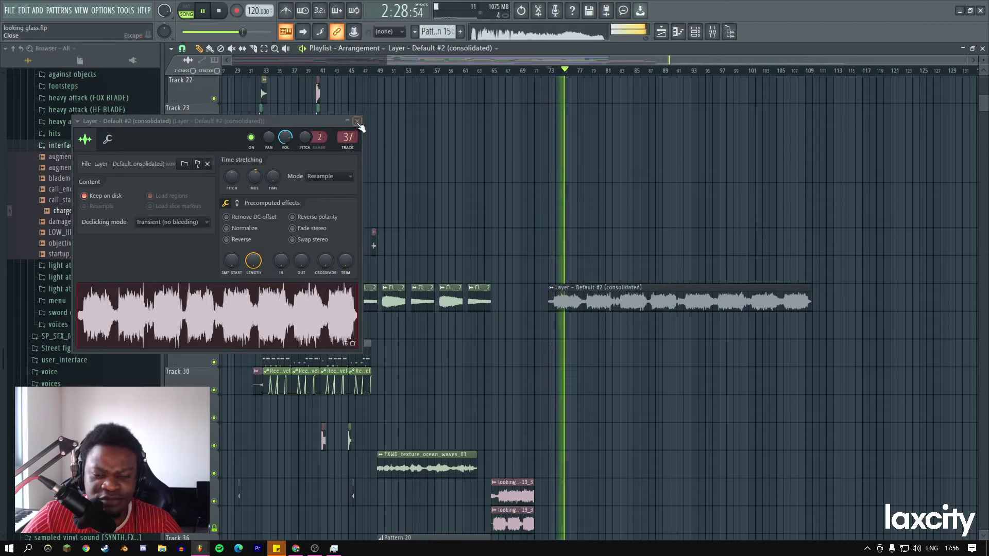
# Reset the multiplier to 100%, choose e2 transient stretching, and play from bar 73.
pyautogui.rightClick(254, 181)
pyautogui.click(264, 184)
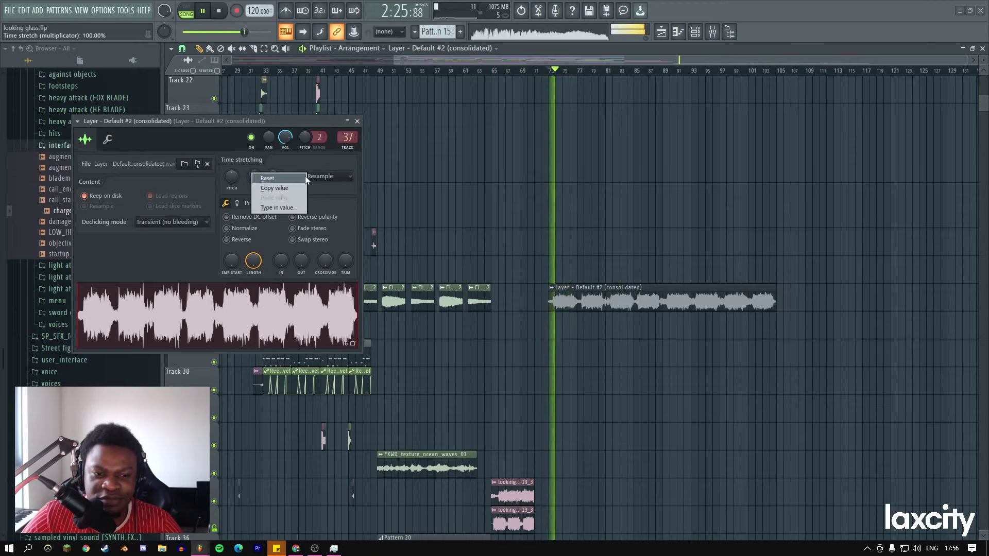
pyautogui.click(307, 176)
pyautogui.click(359, 205)
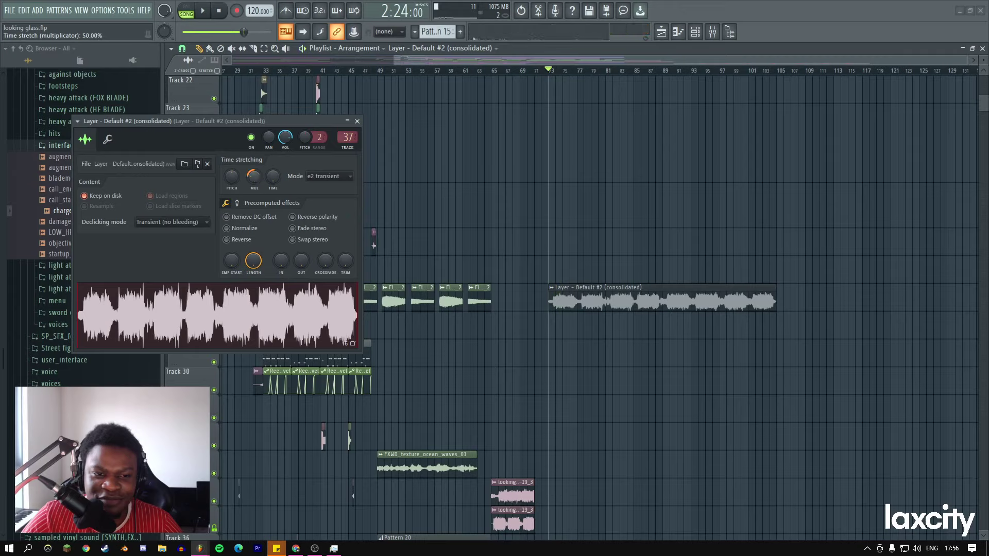
pyautogui.press('space')
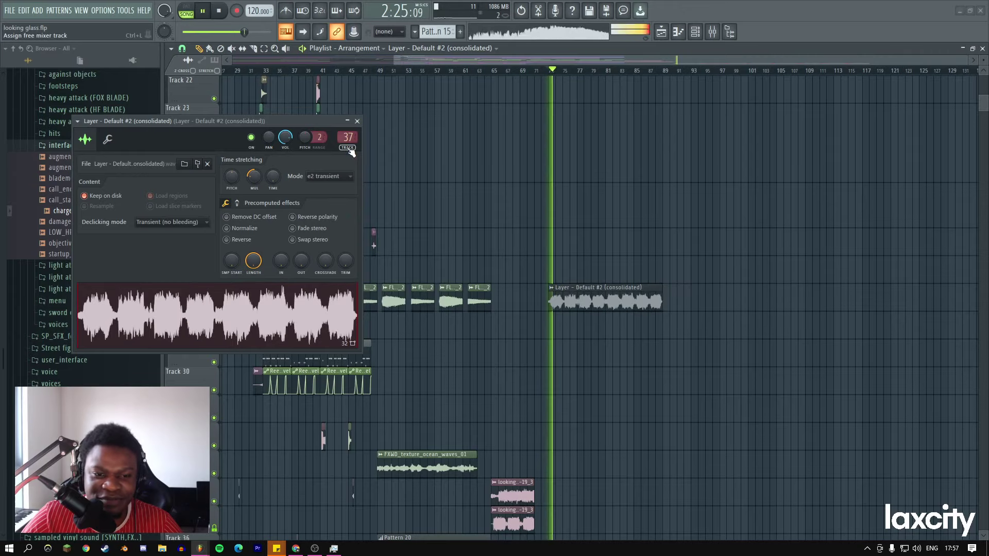
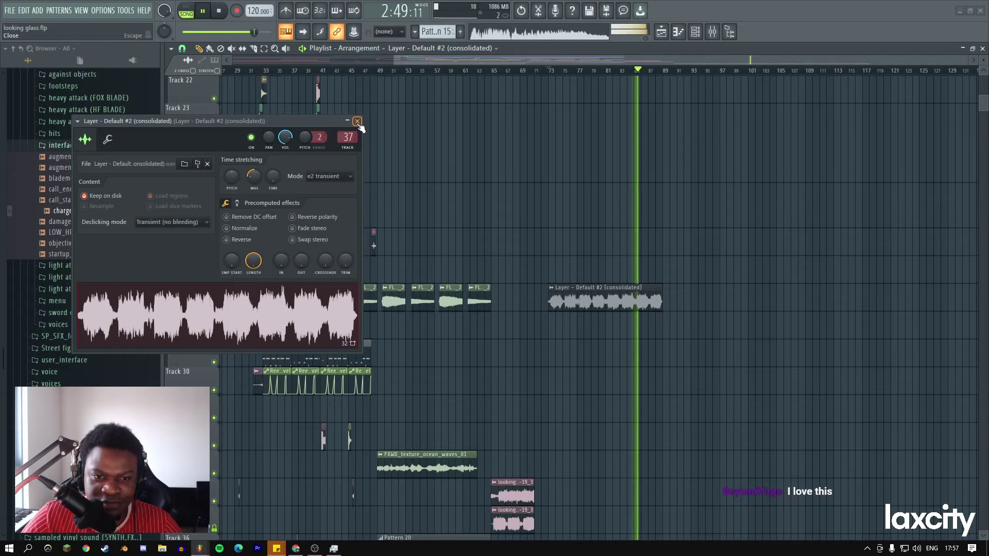
# Reverse the consolidated Layer clip on Track 27 and play it back.
pyautogui.click(357, 121)
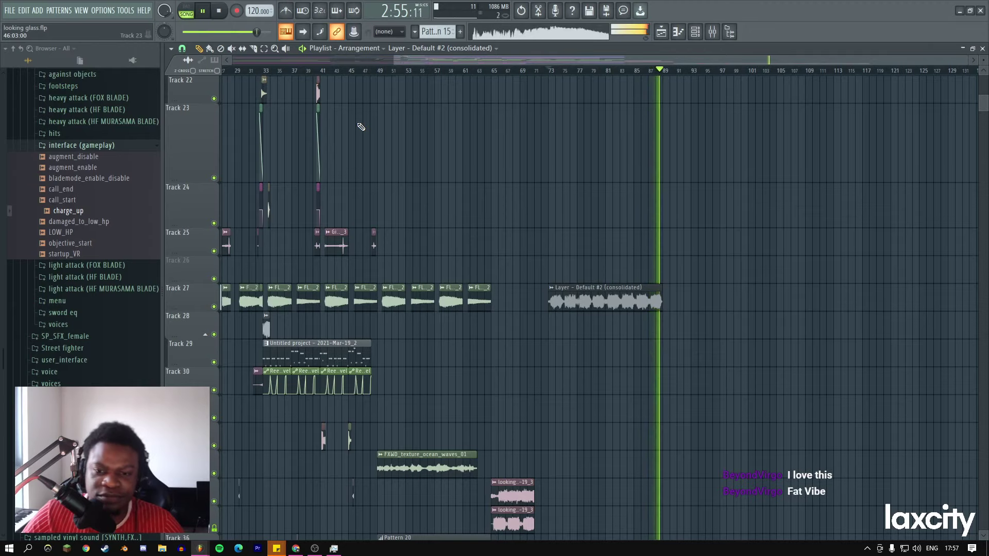
pyautogui.press('space')
pyautogui.doubleClick(566, 296)
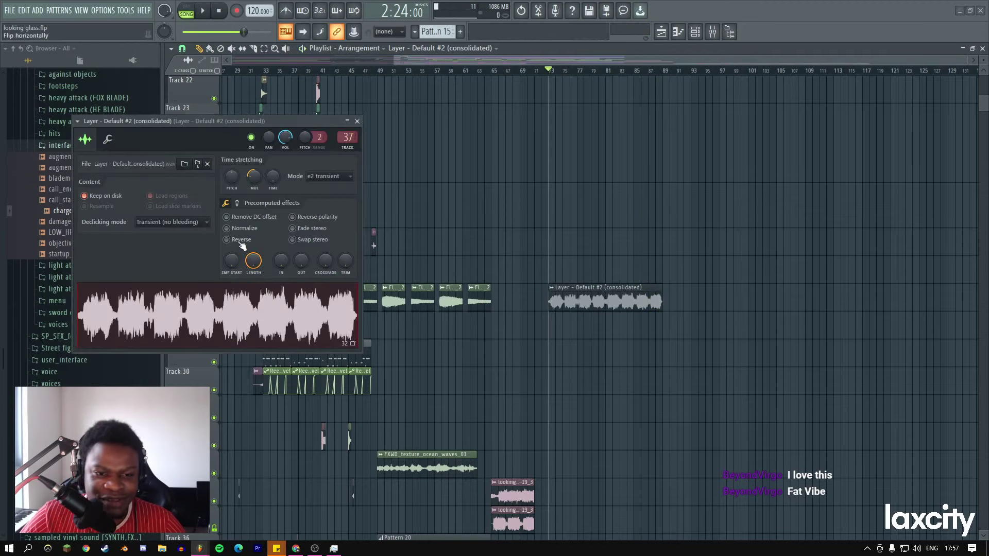
pyautogui.click(240, 241)
pyautogui.press('space')
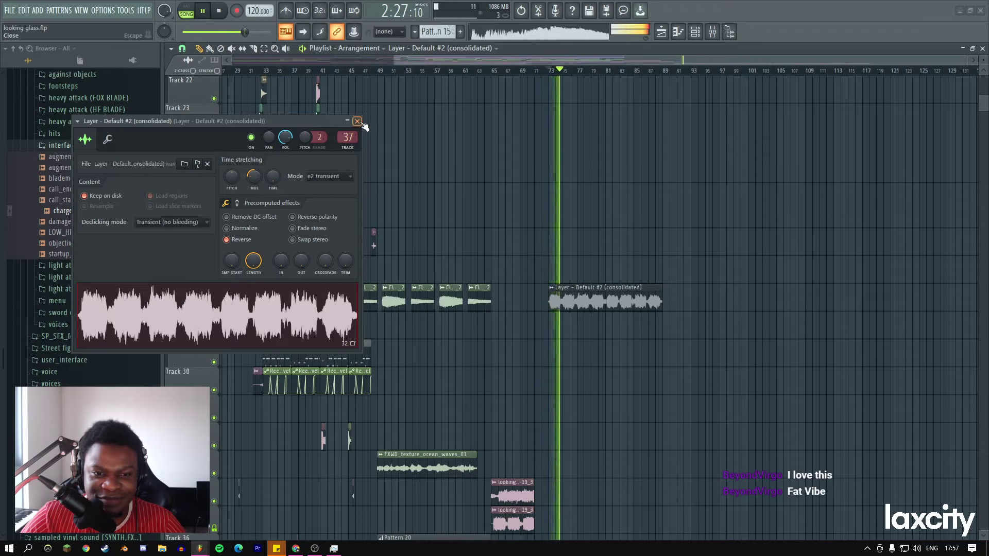
# Reset the multiplier, lower it to about 86%, and switch stretching to Resample.
pyautogui.rightClick(254, 178)
pyautogui.click(260, 185)
pyautogui.moveTo(254, 178); pyautogui.dragTo(256, 176)
pyautogui.press('space')
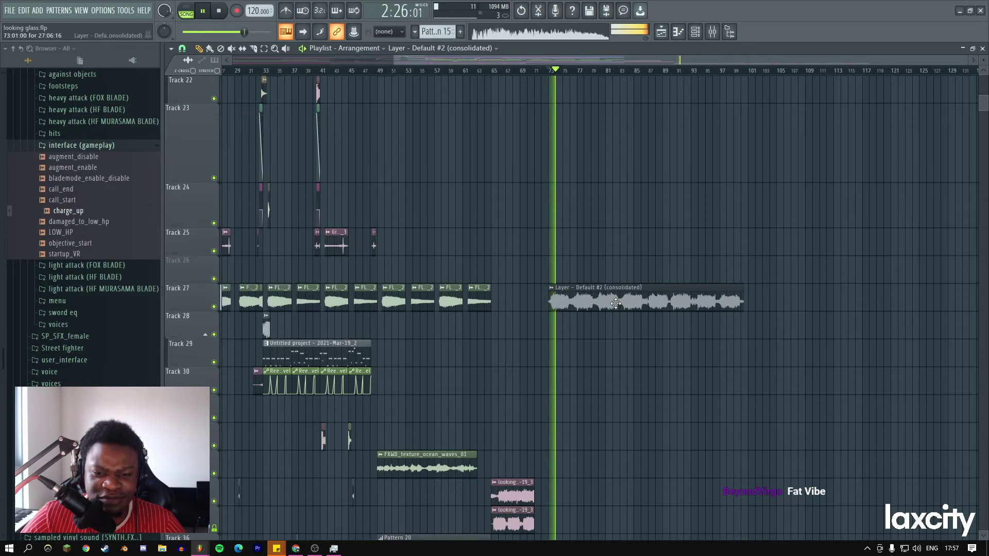
pyautogui.click(335, 177)
pyautogui.click(327, 196)
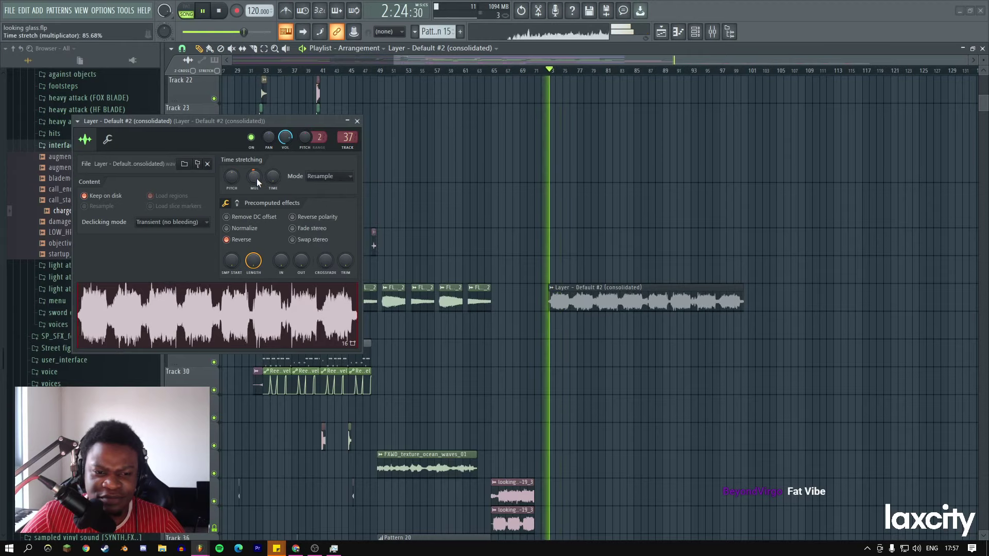
pyautogui.click(357, 121)
pyautogui.moveTo(966, 61); pyautogui.dragTo(792, 70)
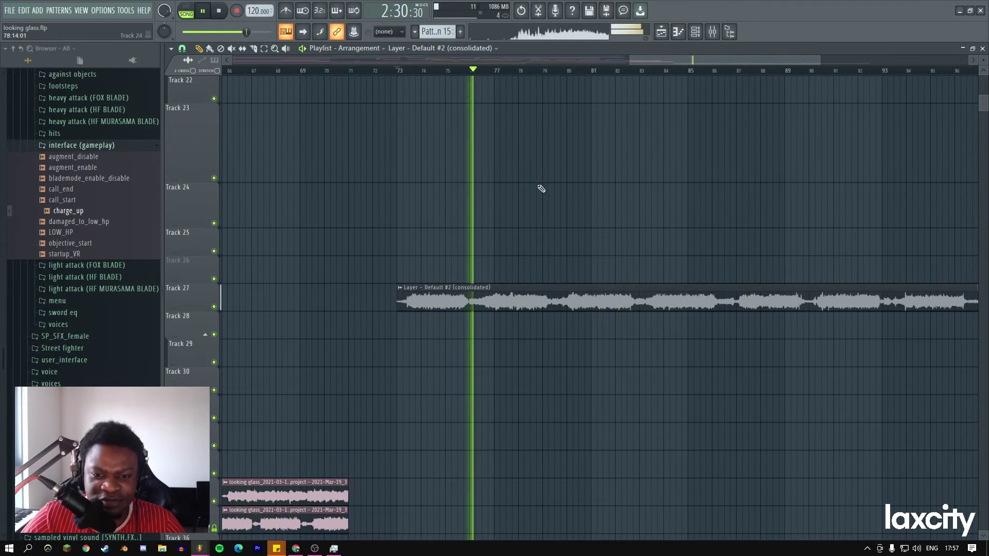
# Slip the Track 27 audio left inside its clip and replay from around bar 70.
pyautogui.rightClick(538, 186)
pyautogui.click(557, 271)
pyautogui.press('space')
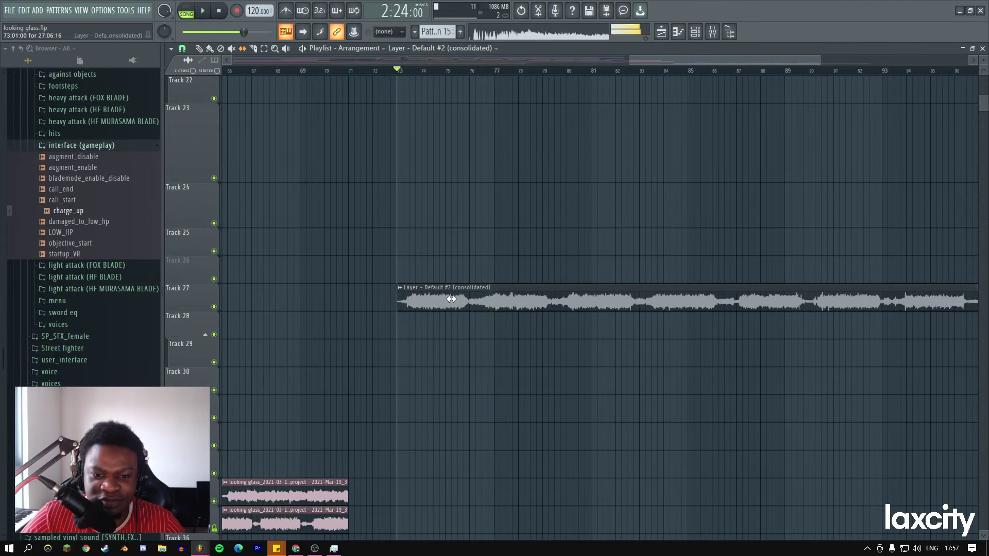
pyautogui.moveTo(450, 298); pyautogui.dragTo(433, 298)
pyautogui.press('space')
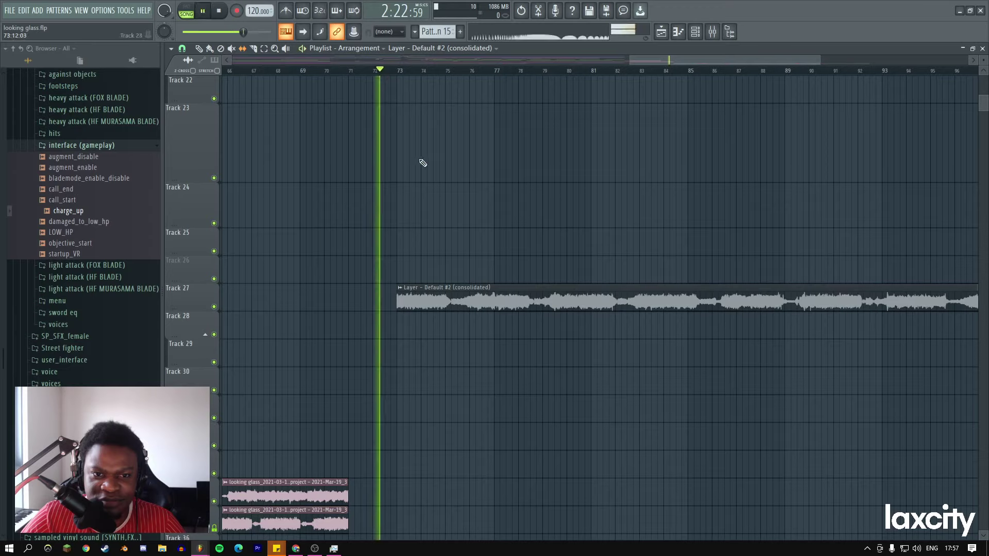
pyautogui.click(330, 72)
# Return to the draw tool and review the Layer clip's settings.
pyautogui.rightClick(483, 180)
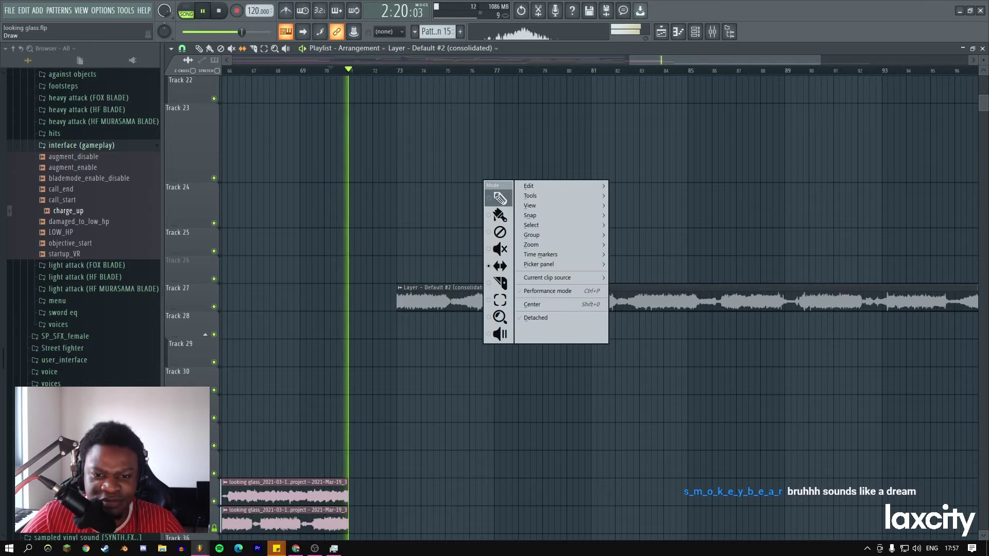
pyautogui.click(499, 198)
pyautogui.scroll(-5, 480, 183)
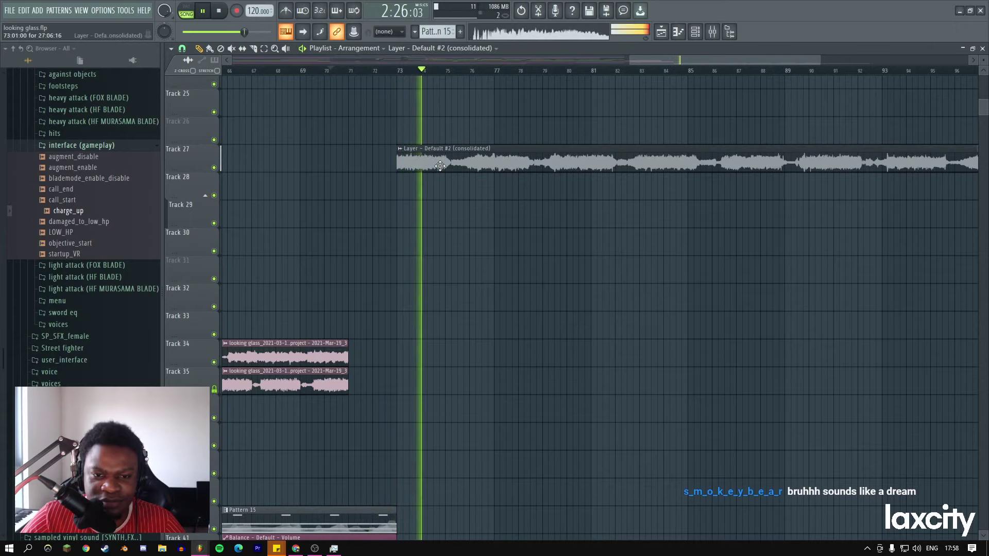
pyautogui.scroll(-9, 469, 169)
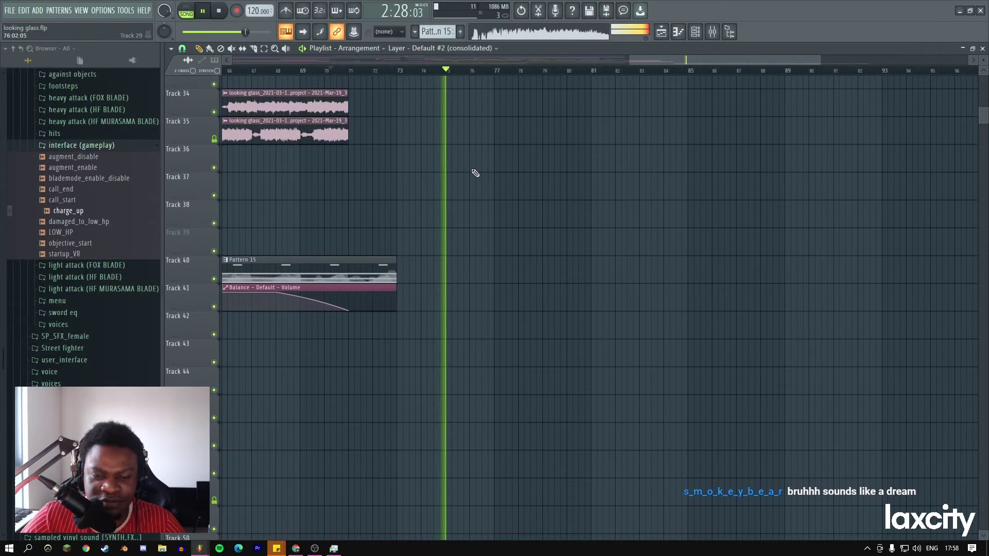
pyautogui.scroll(8, 473, 169)
pyautogui.doubleClick(467, 136)
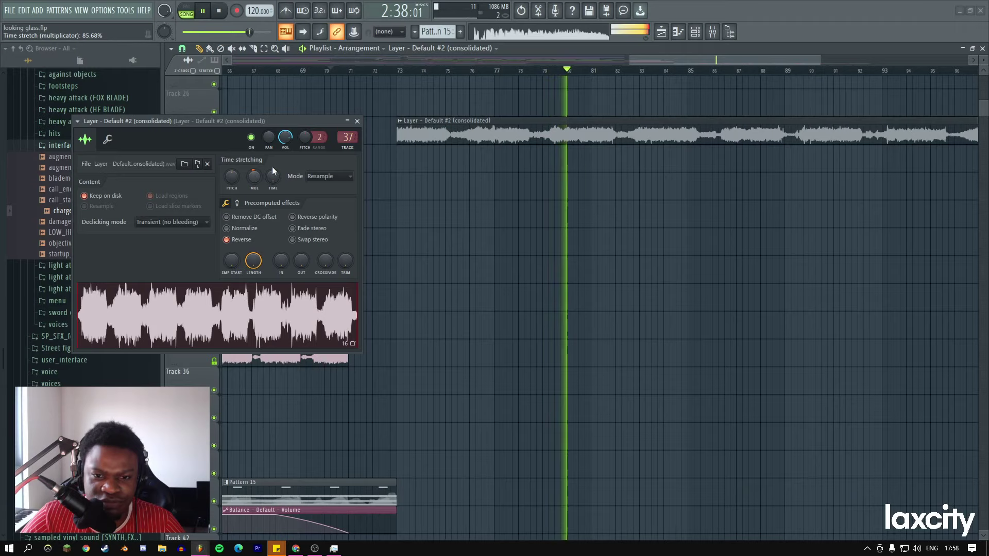
pyautogui.press('space')
pyautogui.press('Escape')
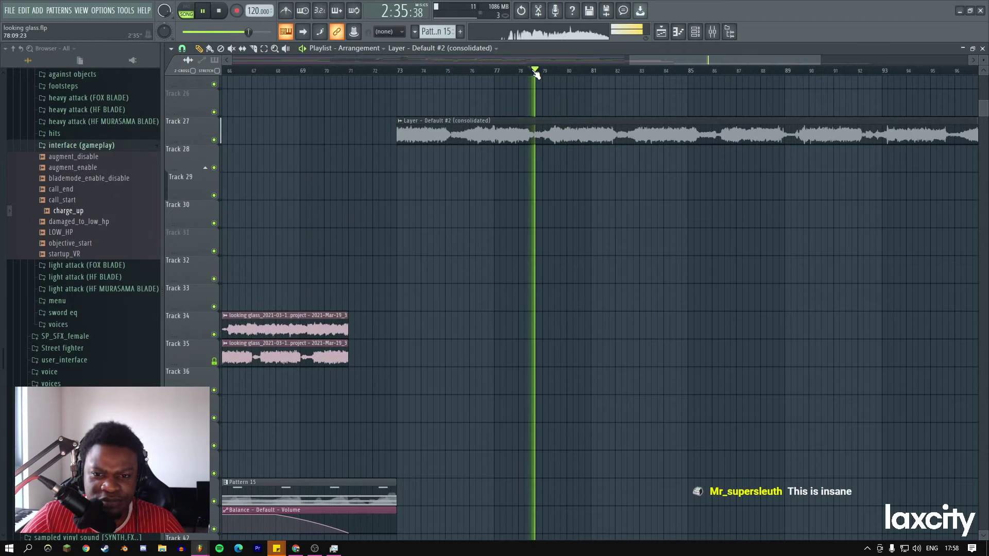
pyautogui.press('space')
# Slip the Track 27 audio well to the left, replaying from bar 73.
pyautogui.rightClick(435, 107)
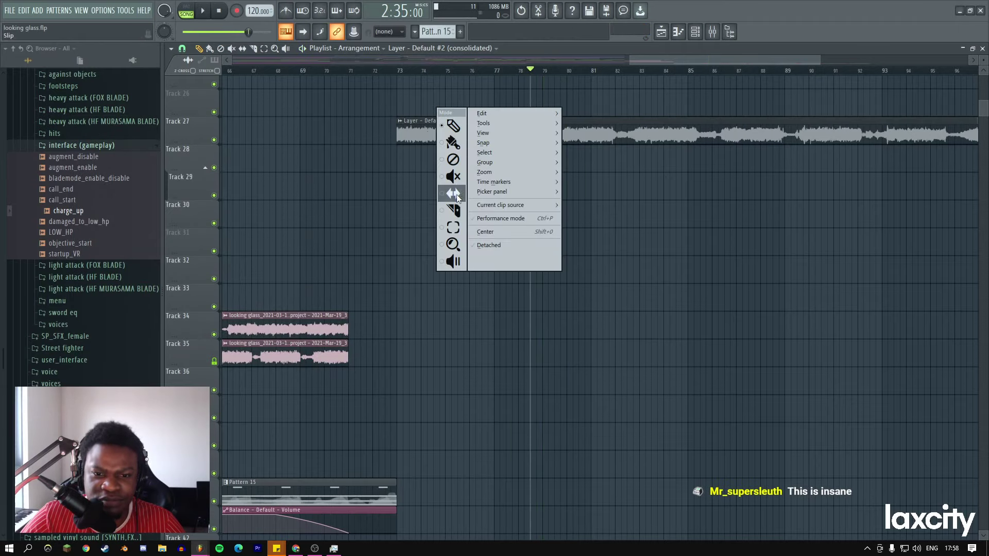
pyautogui.click(456, 196)
pyautogui.moveTo(556, 144); pyautogui.dragTo(440, 138)
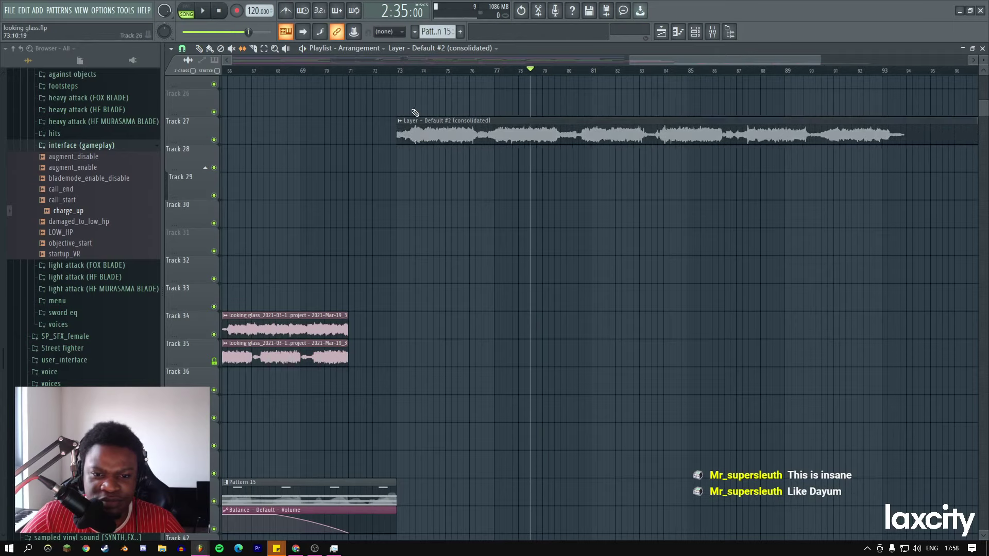
pyautogui.press('space')
pyautogui.press('space')
pyautogui.moveTo(415, 135); pyautogui.dragTo(409, 136)
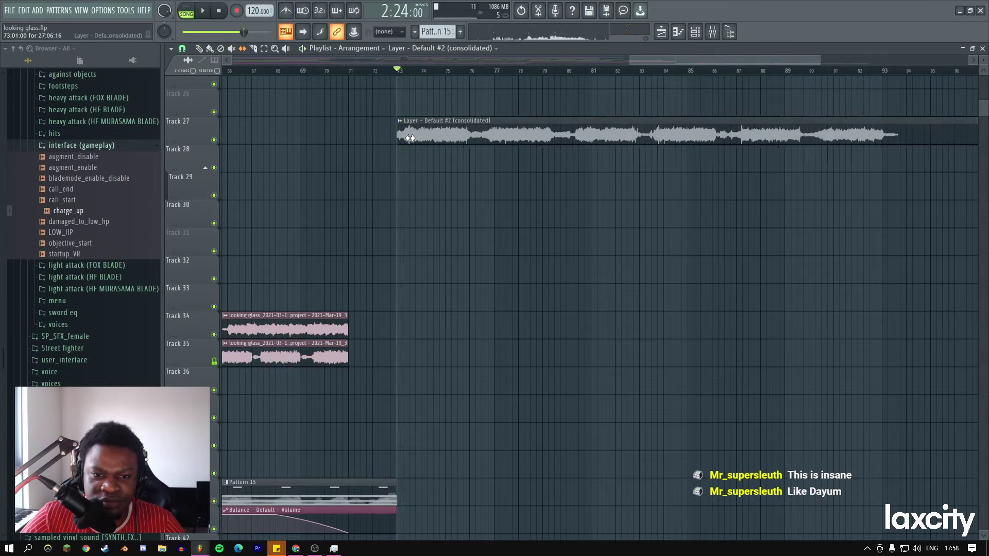
pyautogui.press('space')
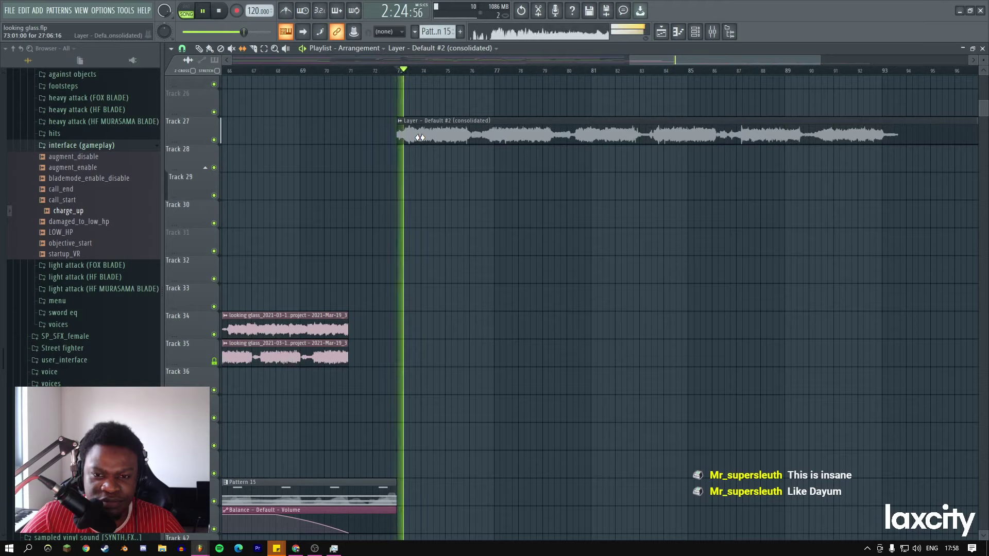
pyautogui.press('space')
# Nudge the Track 27 audio slightly further left so it starts at bar 73.
pyautogui.press('space')
pyautogui.moveTo(420, 138); pyautogui.dragTo(412, 137)
pyautogui.press('space')
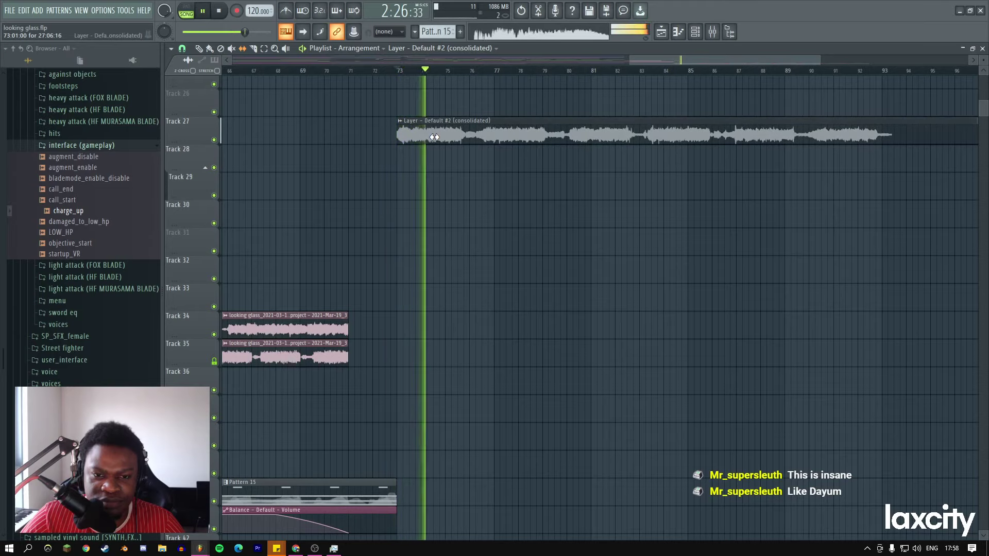
pyautogui.press('space')
pyautogui.press('space')
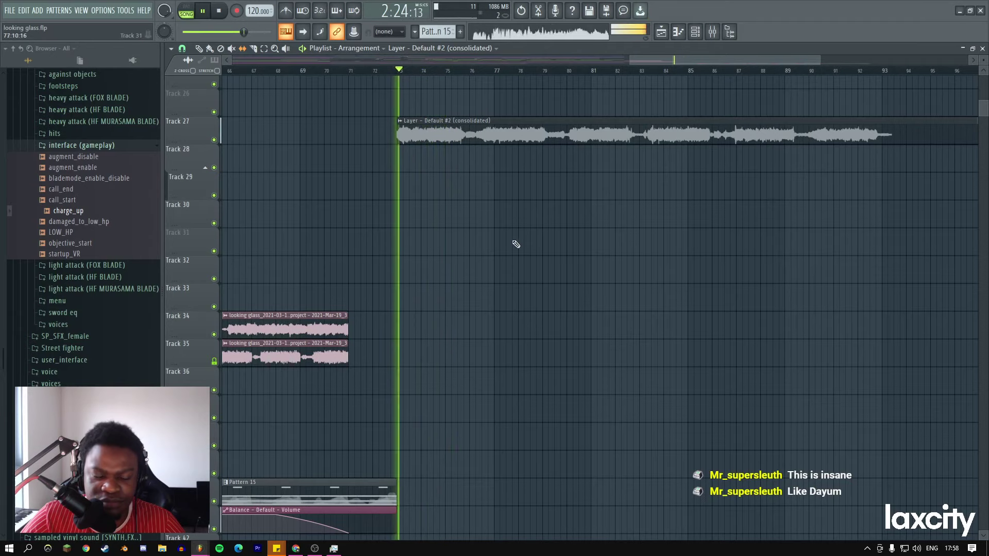
pyautogui.scroll(-10, 535, 225)
pyautogui.scroll(3, 569, 206)
pyautogui.middleClick(570, 136)
pyautogui.click(834, 91)
pyautogui.moveTo(823, 62); pyautogui.dragTo(921, 63)
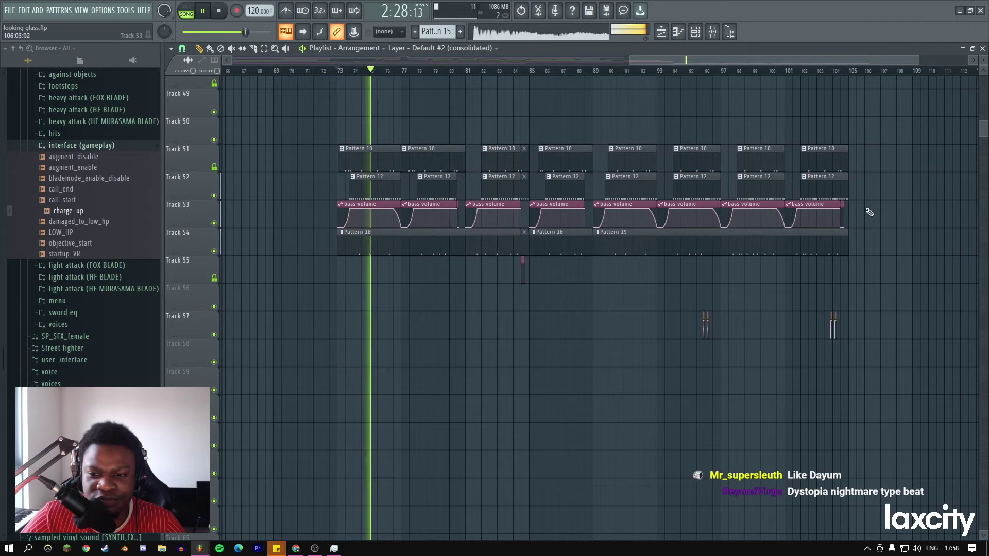
# Delete the existing clips on Track 54.
pyautogui.press('space')
pyautogui.rightClick(772, 246)
pyautogui.rightClick(561, 249)
pyautogui.rightClick(525, 249)
pyautogui.rightClick(474, 248)
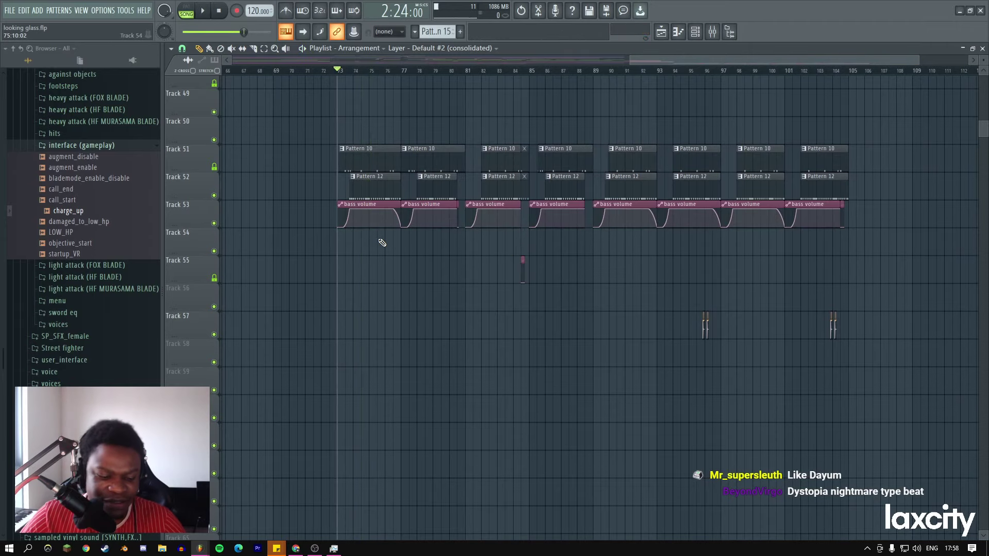
# In the channel rack, turn on steps 1 and 7 for Layer #2.
pyautogui.press('F6')
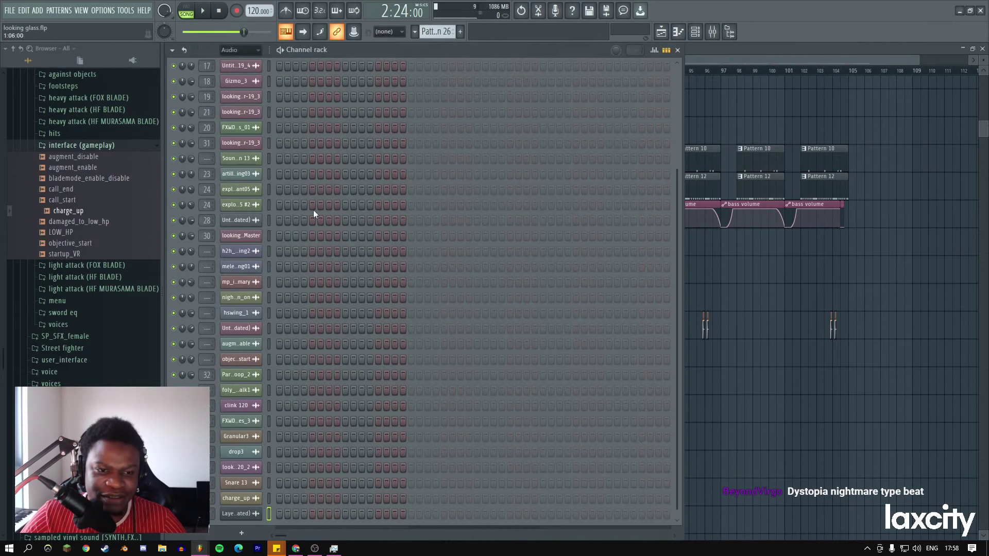
pyautogui.click(279, 74)
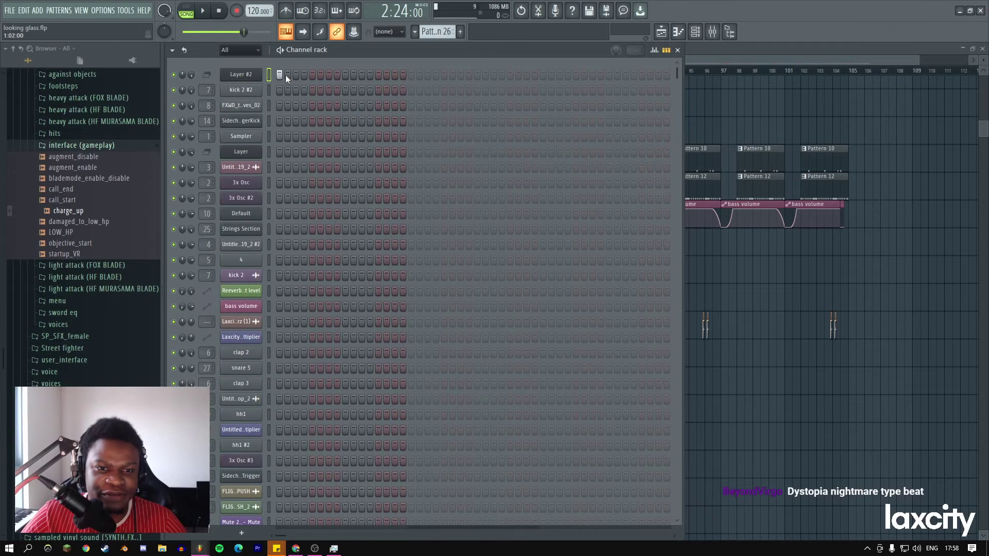
pyautogui.press('space')
pyautogui.click(329, 75)
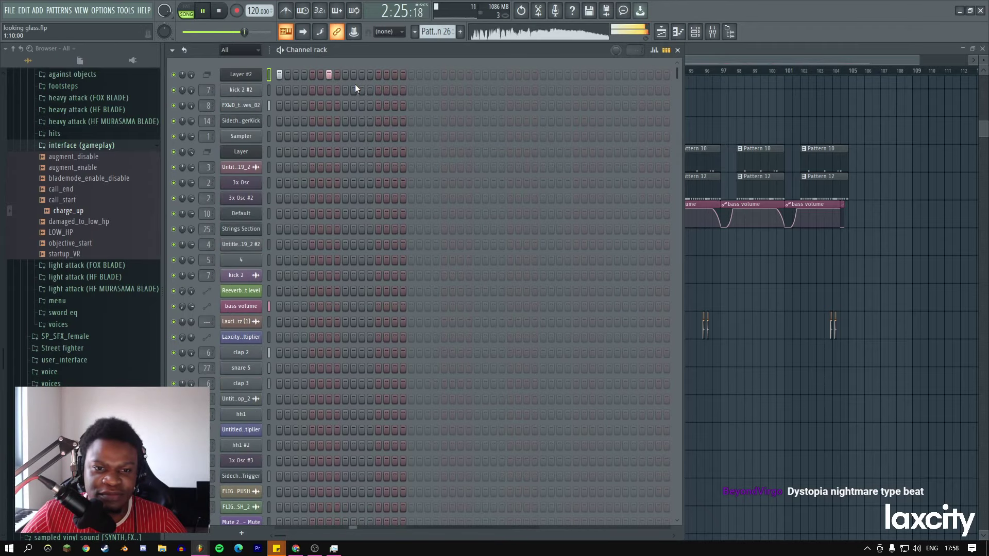
pyautogui.press('F6')
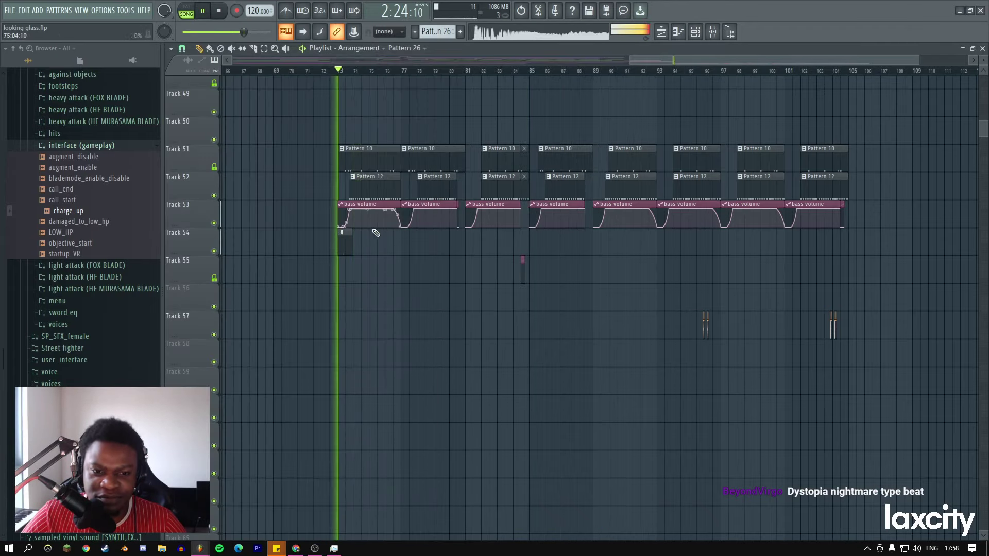
# Add a third and fourth C5 note to Pattern 26 in the piano roll.
pyautogui.doubleClick(347, 244)
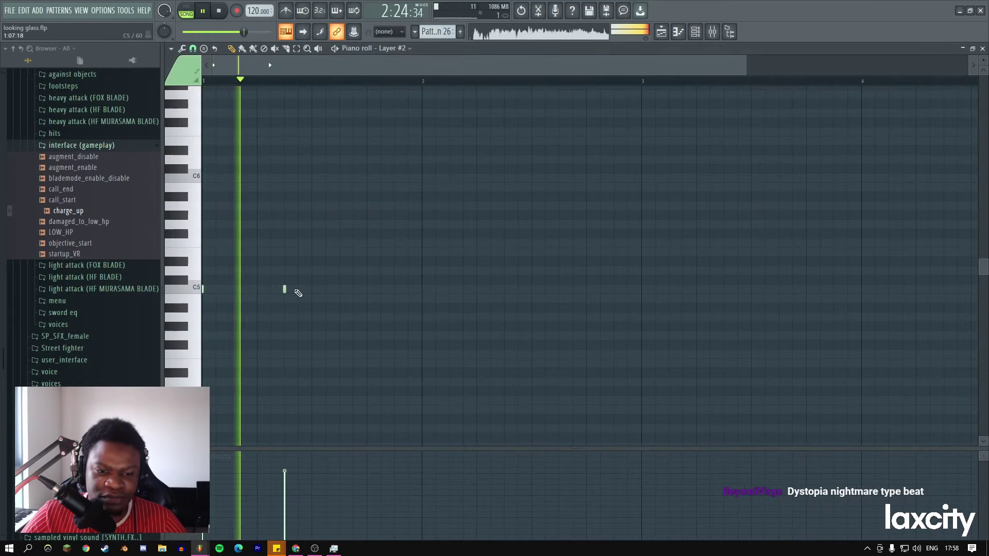
pyautogui.click(400, 290)
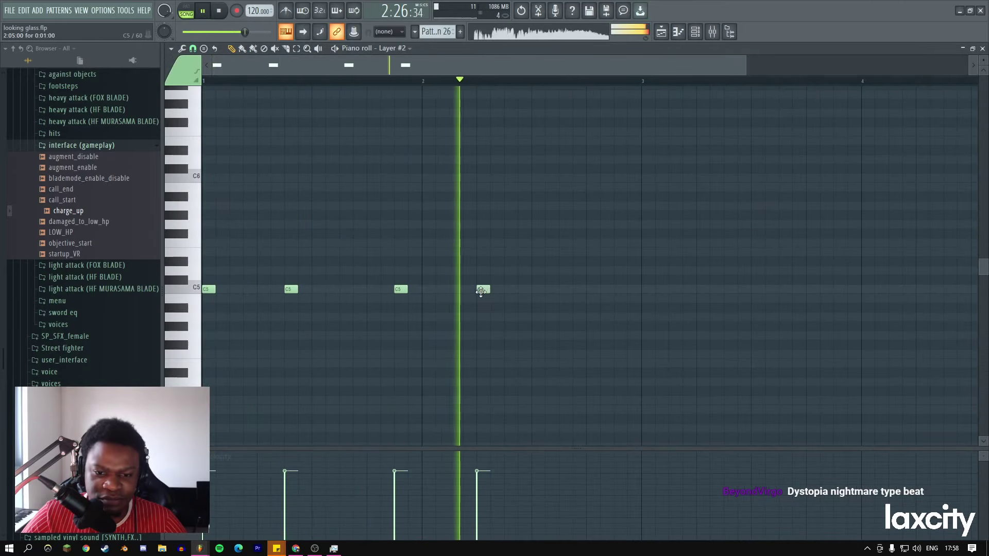
pyautogui.click(483, 290)
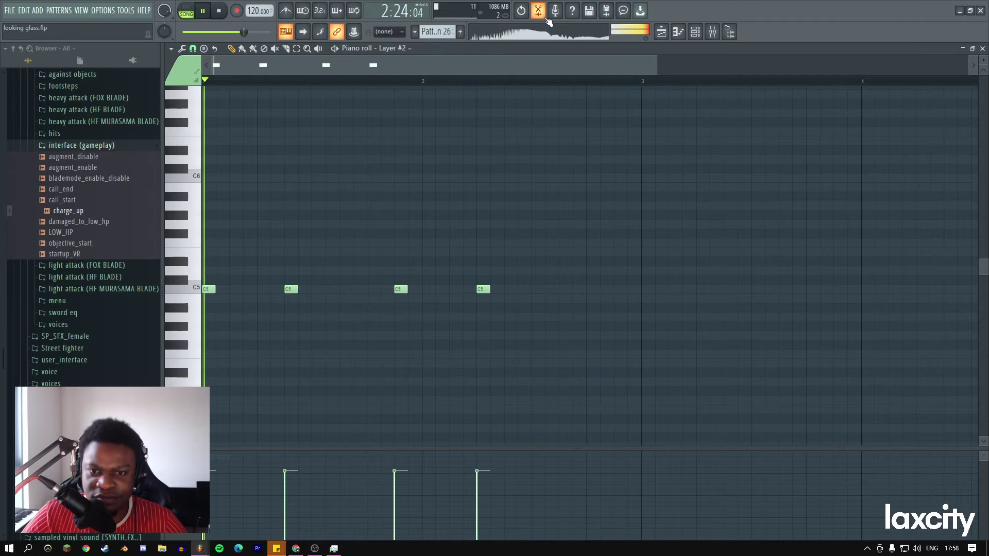
pyautogui.click(661, 32)
# Repeat the Pattern 26 clip twice along Track 54 with Ctrl+B.
pyautogui.moveTo(405, 244); pyautogui.dragTo(351, 246)
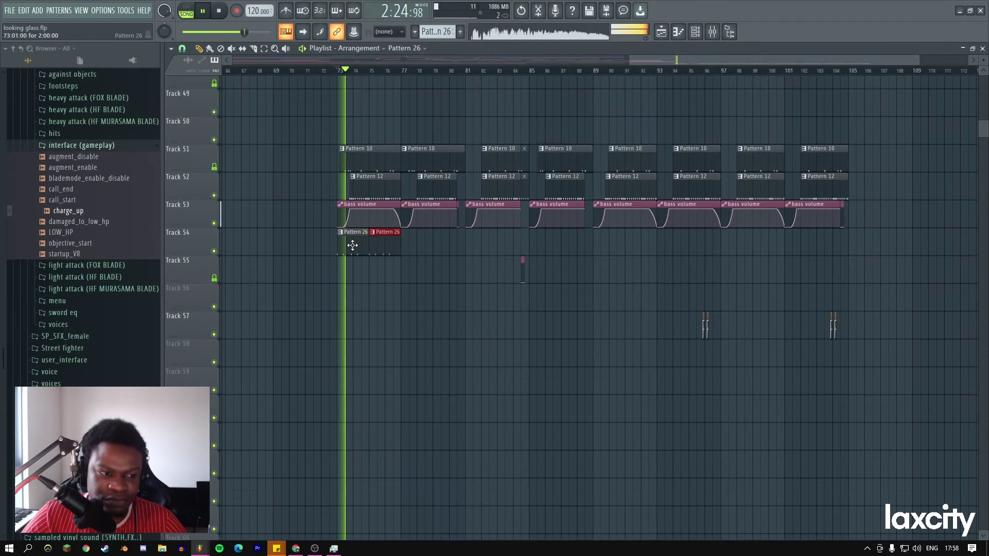
pyautogui.hotkey('ctrl', 'b')
pyautogui.hotkey('ctrl', 'b')
pyautogui.hotkey('ctrl', 'b')
pyautogui.hotkey('ctrl', 'b')
pyautogui.hotkey('ctrl', 'b')
pyautogui.hotkey('ctrl', 'b')
pyautogui.hotkey('ctrl', 'b')
pyautogui.hotkey('ctrl', 'b')
pyautogui.hotkey('ctrl', 'b')
pyautogui.hotkey('ctrl', 'b')
pyautogui.hotkey('ctrl', 'b')
pyautogui.hotkey('ctrl', 'b')
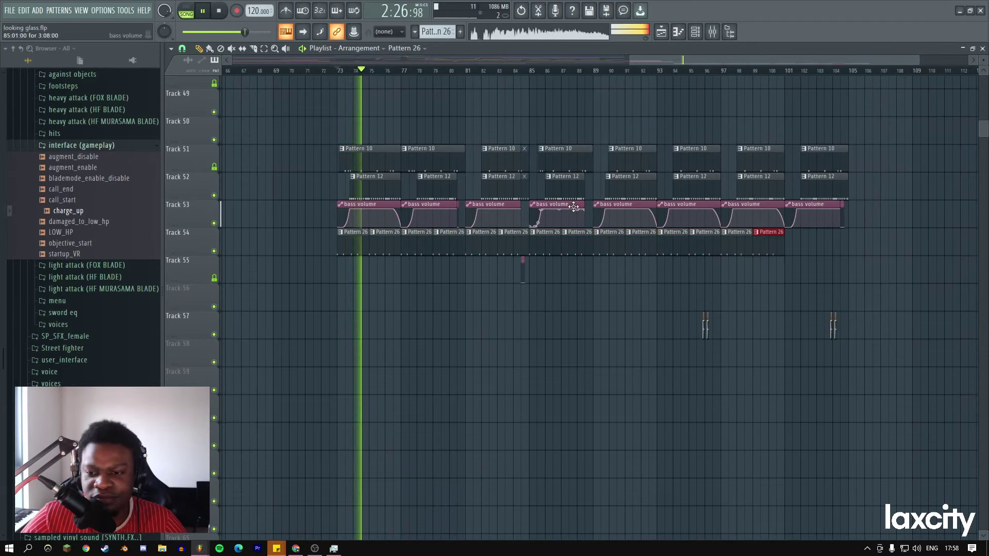
pyautogui.hotkey('ctrl', 'b')
pyautogui.hotkey('ctrl', 'b')
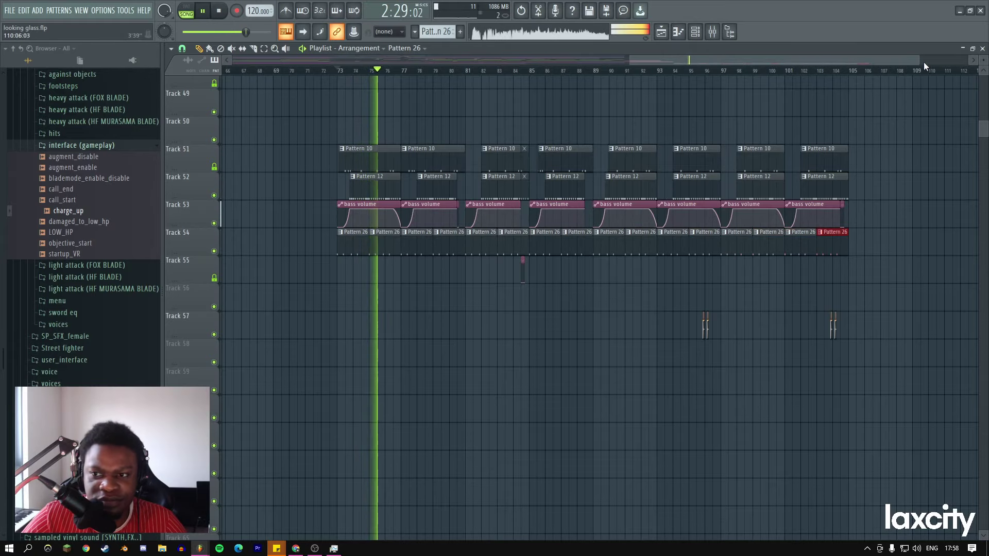
pyautogui.moveTo(919, 61); pyautogui.dragTo(765, 61)
pyautogui.scroll(8, 596, 169)
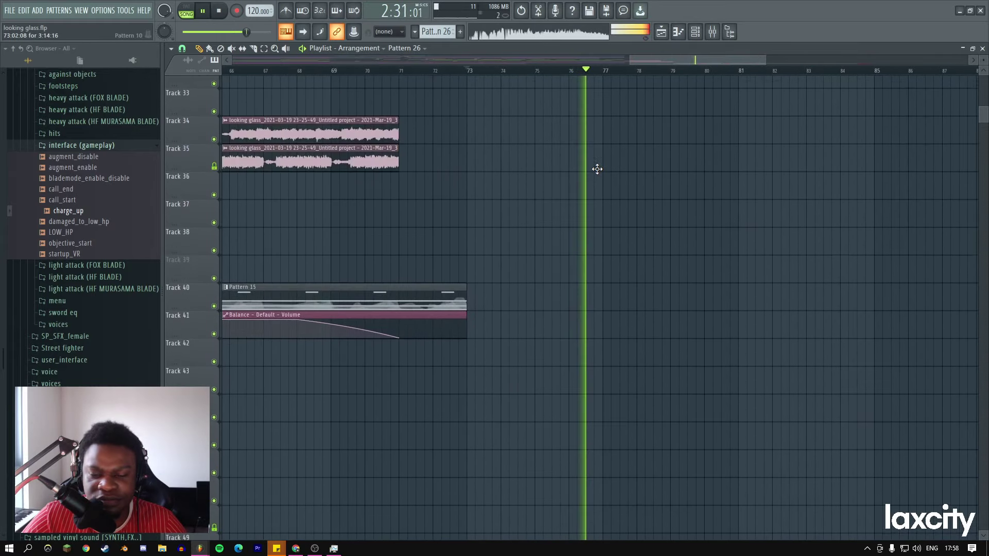
# Slip the Layer clip's audio slightly later, replaying from the start marker.
pyautogui.scroll(4, 597, 169)
pyautogui.rightClick(510, 178)
pyautogui.click(519, 259)
pyautogui.moveTo(479, 217); pyautogui.dragTo(504, 215)
pyautogui.press('KP_Divide')
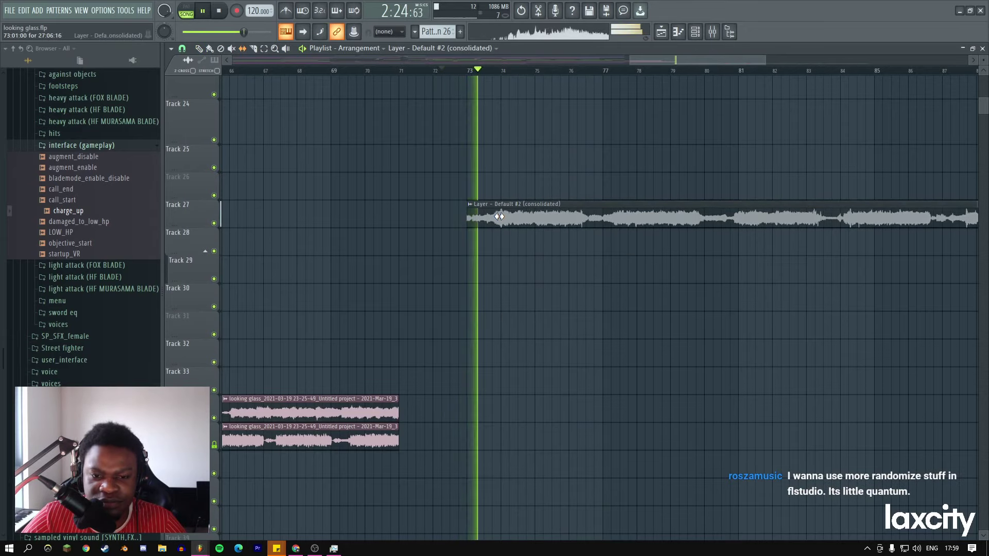
pyautogui.press('space')
pyautogui.press('space')
pyautogui.moveTo(764, 61)
pyautogui.mouseDown()
pyautogui.moveTo(648, 61)
pyautogui.moveTo(680, 60)
pyautogui.mouseUp()
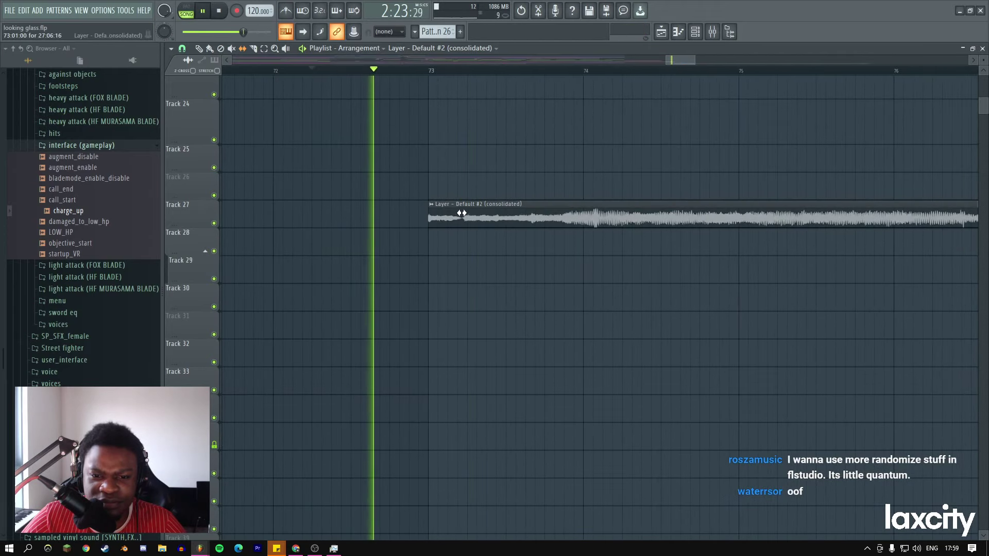
pyautogui.moveTo(462, 212); pyautogui.dragTo(471, 213)
pyautogui.press('space')
pyautogui.press('space')
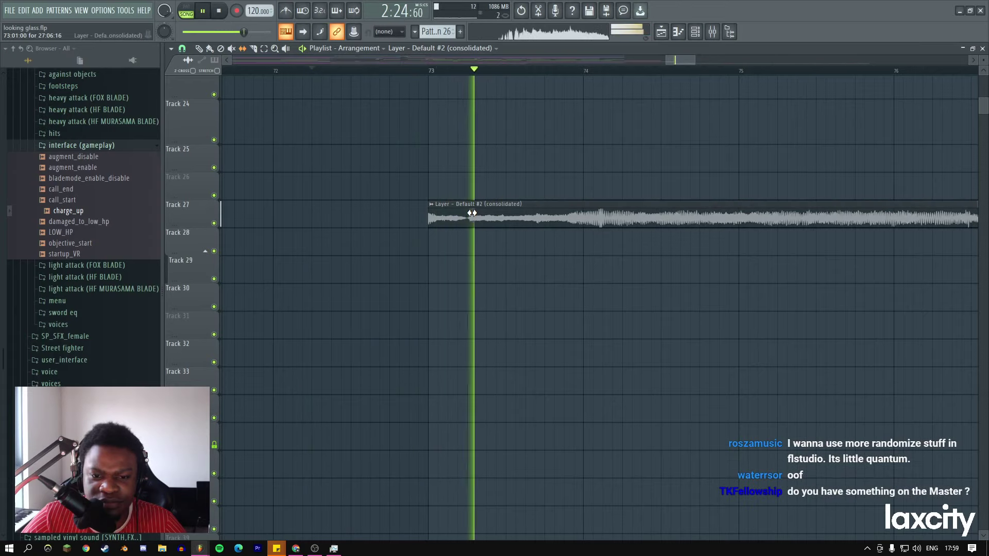
pyautogui.press('space')
# Cut the Track 27 Layer clip into two pieces just after bar 73.
pyautogui.press('space')
pyautogui.middleClick(489, 186)
pyautogui.click(504, 289)
pyautogui.click(488, 218)
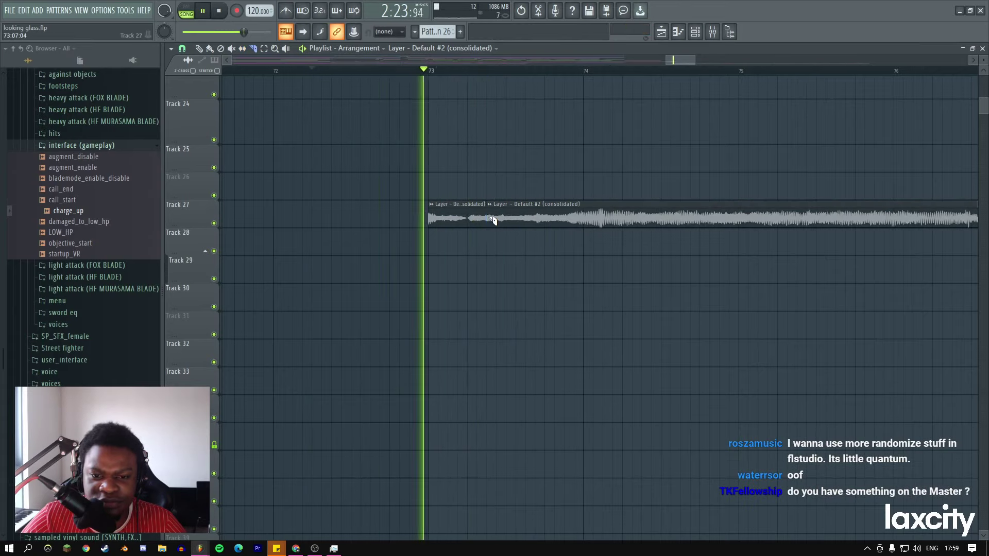
pyautogui.middleClick(503, 169)
pyautogui.click(519, 255)
# Slide the second piece's audio earlier and open the clip's sample settings.
pyautogui.press('space')
pyautogui.press('space')
pyautogui.moveTo(591, 218); pyautogui.dragTo(533, 218)
pyautogui.press('space')
pyautogui.press('space')
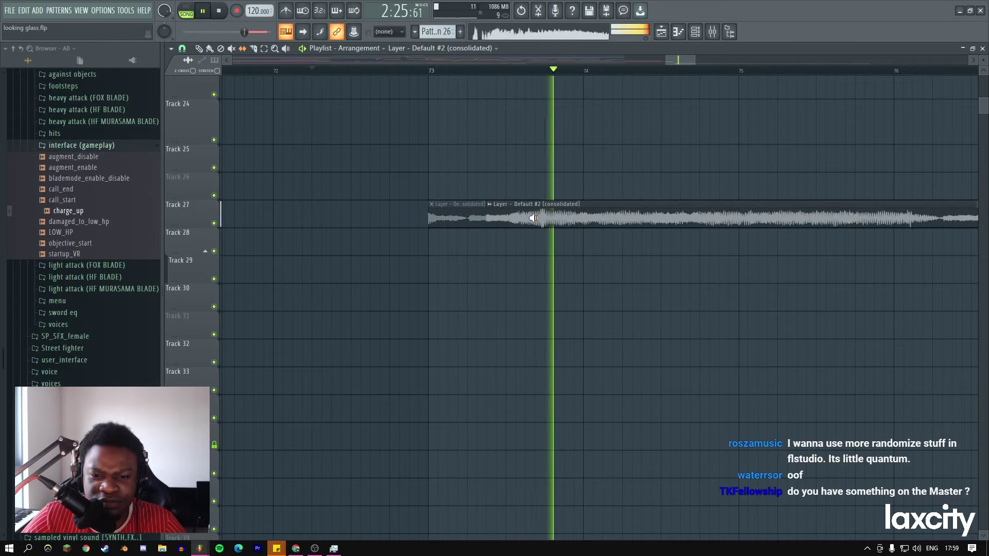
pyautogui.press('space')
pyautogui.press('space')
pyautogui.moveTo(553, 218); pyautogui.dragTo(493, 223)
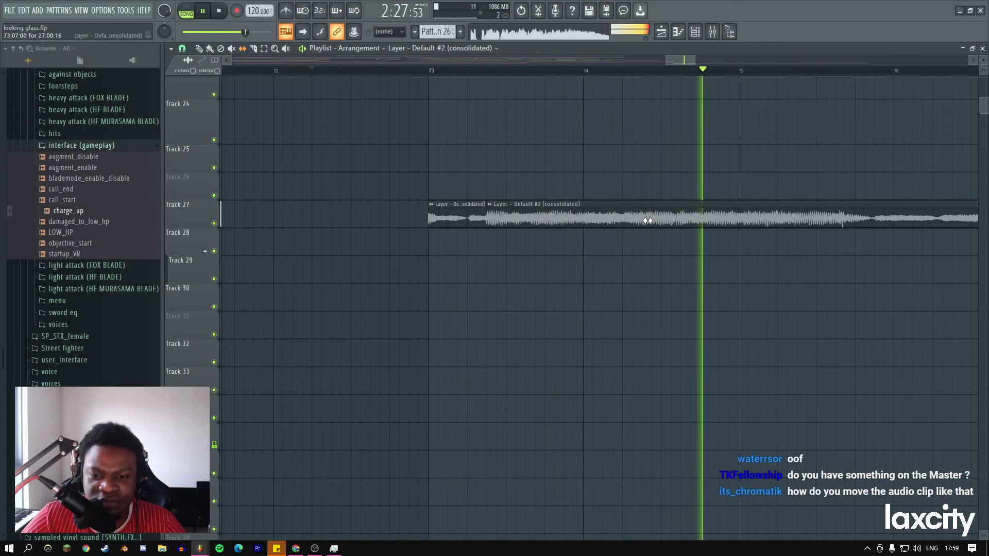
pyautogui.press('space')
pyautogui.press('space')
pyautogui.doubleClick(631, 222)
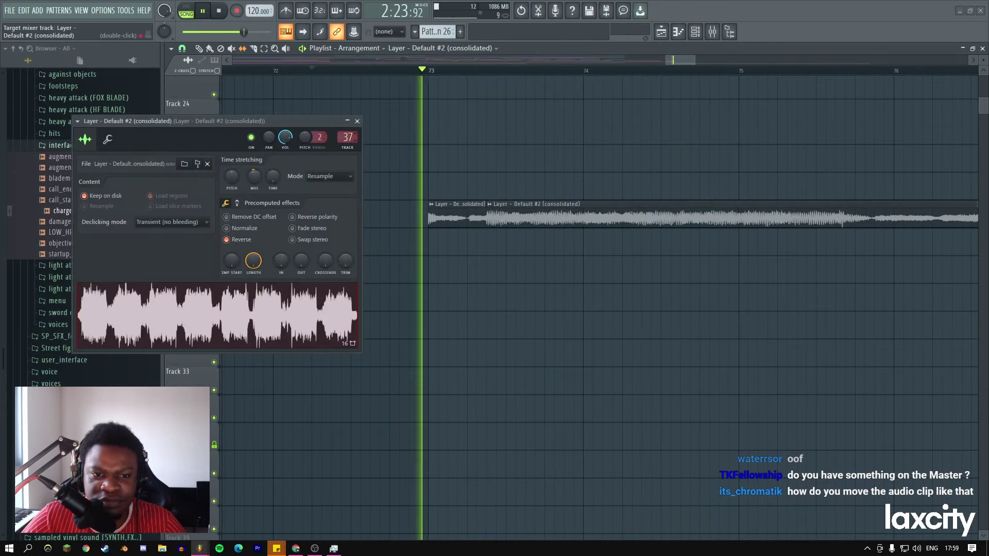
# Load Fruity Parametric EQ 2 on mixer track 37 with the 20Hz + 18kHz cut preset.
pyautogui.doubleClick(347, 137)
pyautogui.click(357, 121)
pyautogui.click(917, 128)
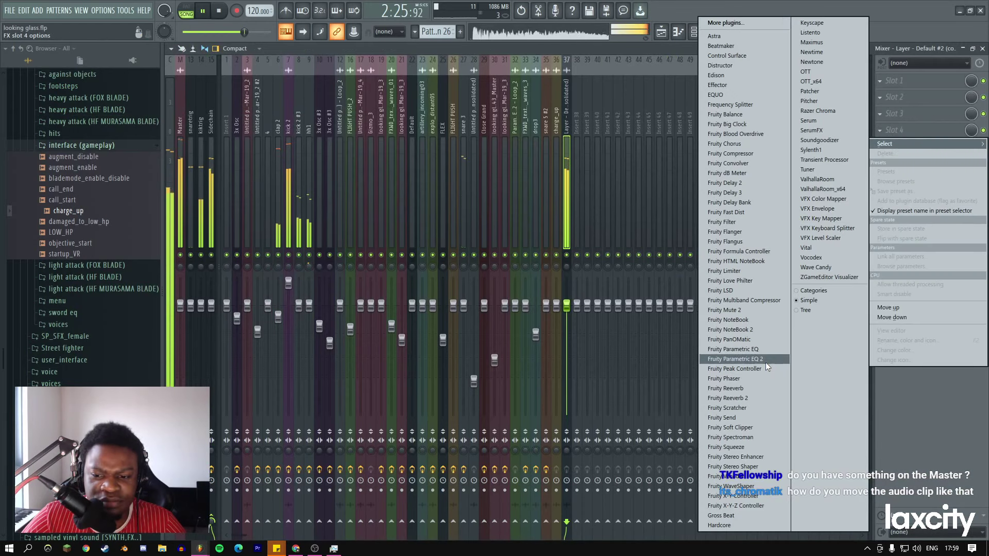
pyautogui.click(765, 361)
pyautogui.click(415, 148)
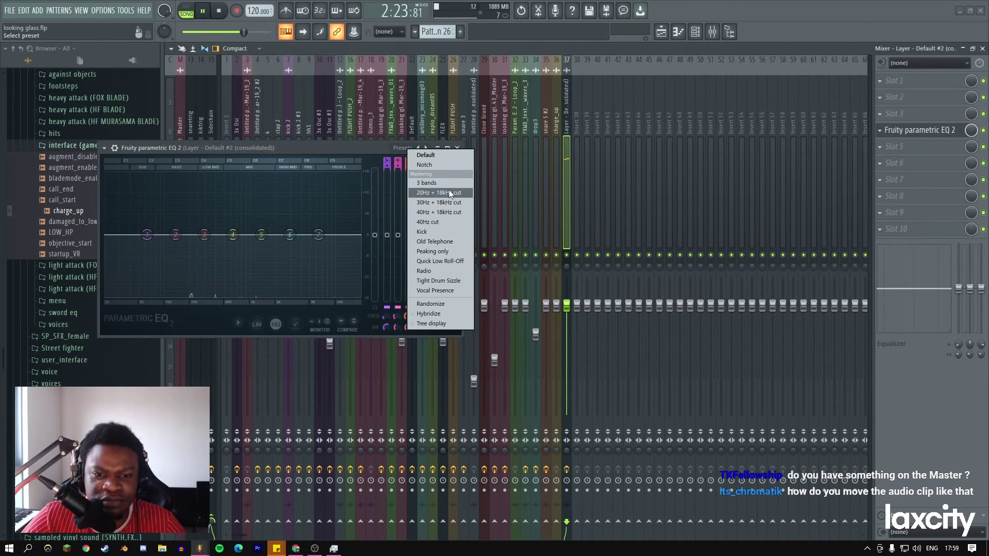
pyautogui.click(449, 193)
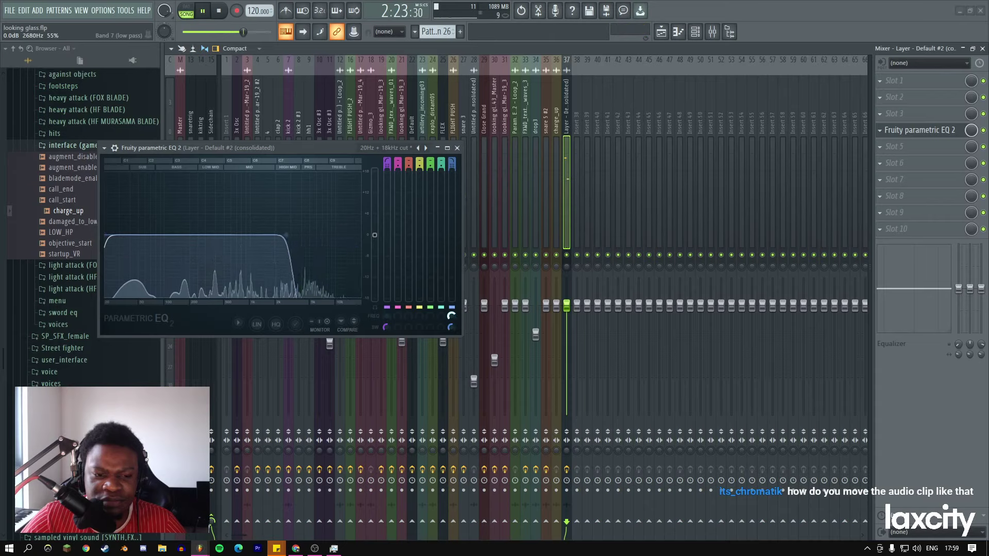
# Lower the EQ's low-pass cutoff to about 2321 Hz and play the arrangement.
pyautogui.moveTo(342, 148); pyautogui.dragTo(529, 179)
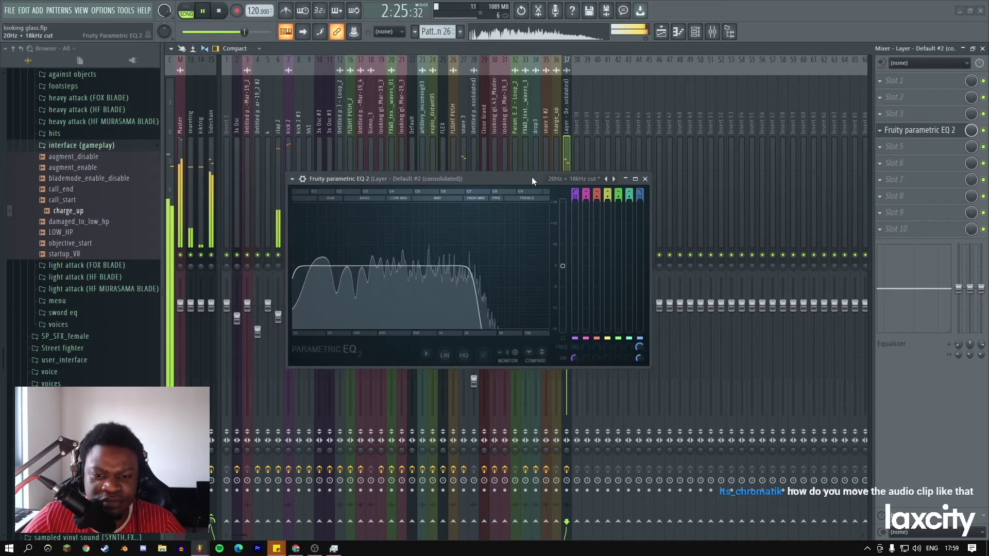
pyautogui.moveTo(640, 354); pyautogui.dragTo(639, 359)
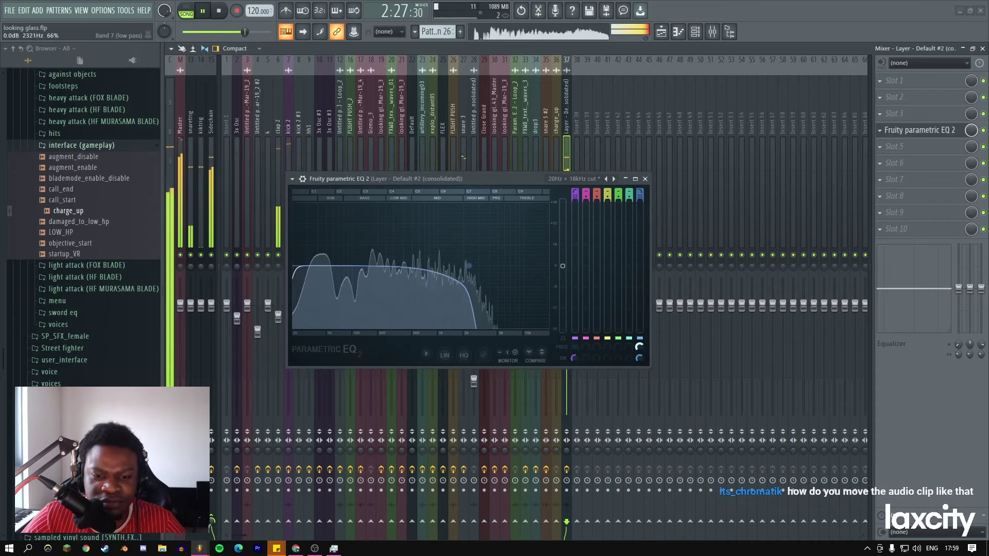
pyautogui.click(645, 179)
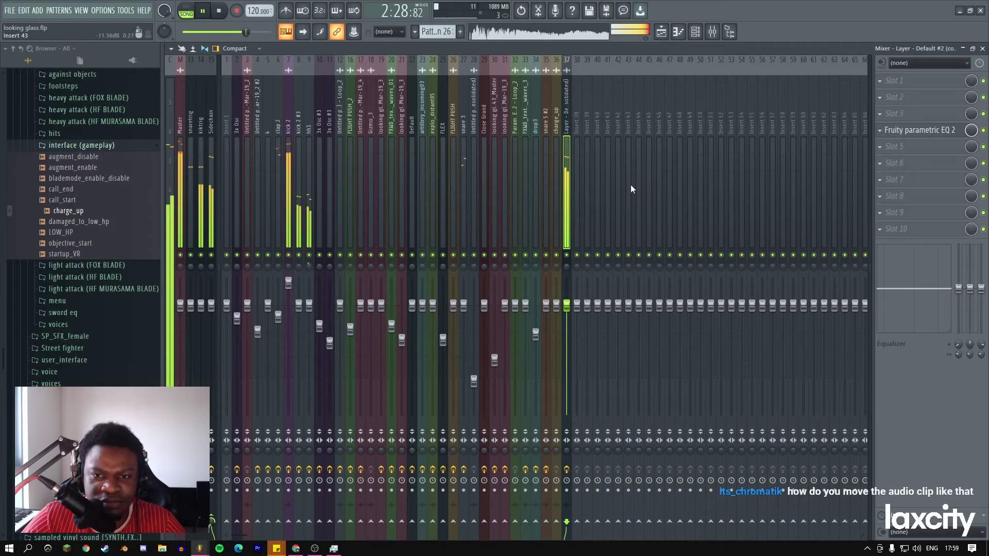
pyautogui.click(661, 35)
pyautogui.press('space')
pyautogui.press('space')
# Turn off Reverse on the Layer clip and audition the result.
pyautogui.doubleClick(554, 215)
pyautogui.click(235, 241)
pyautogui.press('space')
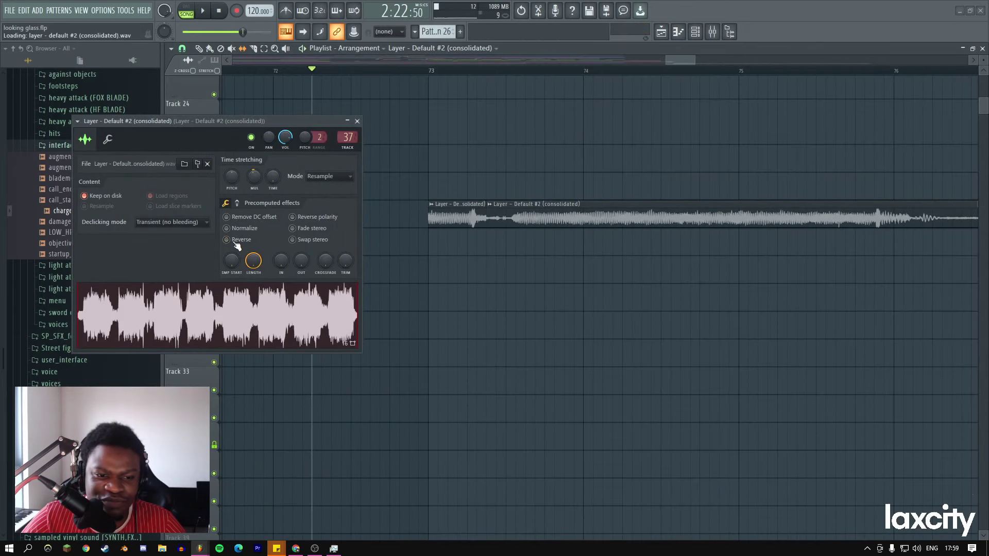
pyautogui.click(357, 122)
pyautogui.press('space')
pyautogui.press('p')
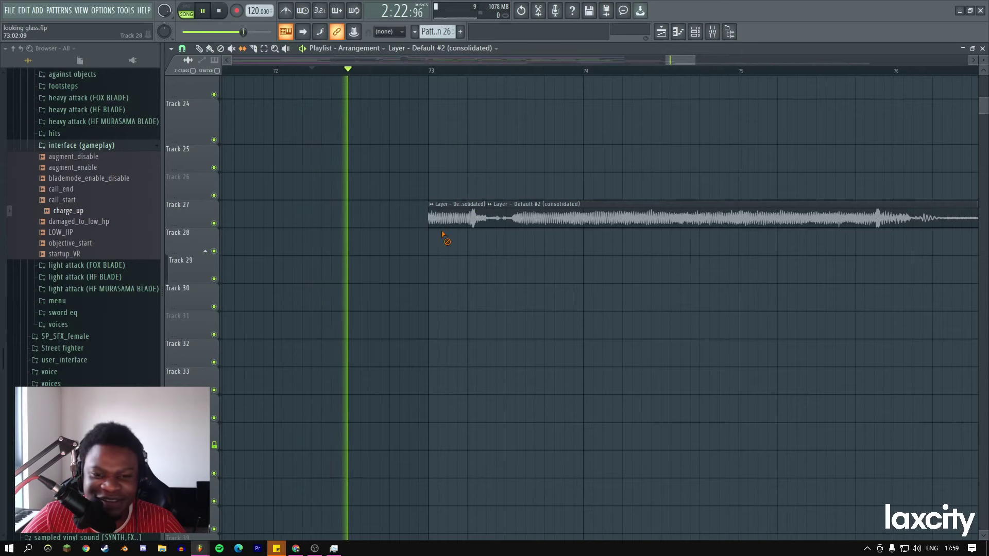
# Delete the leftover left piece of the Layer clip and check the remaining piece.
pyautogui.rightClick(453, 219)
pyautogui.click(489, 204)
pyautogui.doubleClick(501, 206)
pyautogui.press('space')
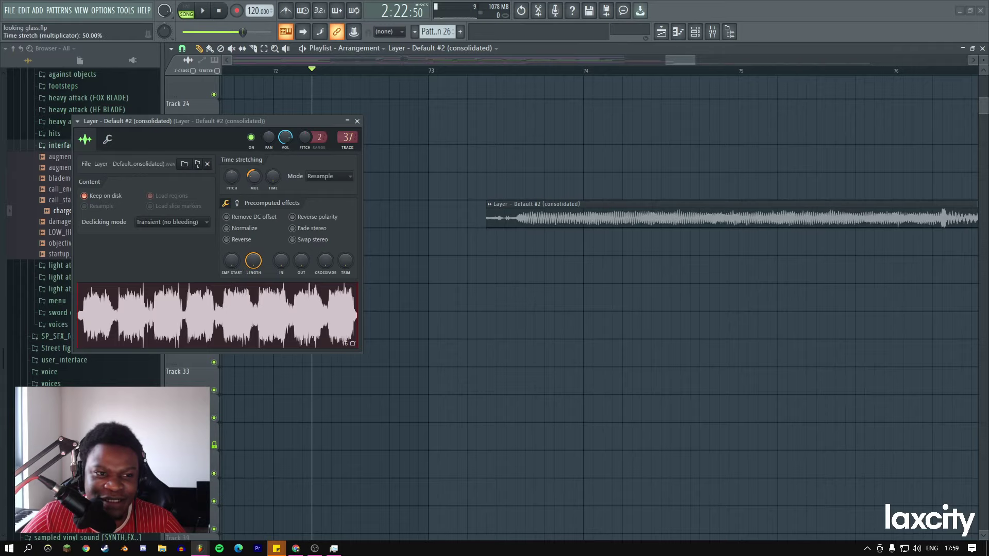
pyautogui.press('space')
pyautogui.click(357, 122)
pyautogui.rightClick(532, 157)
pyautogui.click(516, 178)
pyautogui.press('space')
# Extend the clip's start and move it so it begins at bar 73.
pyautogui.moveTo(487, 217); pyautogui.dragTo(219, 213)
pyautogui.press('space')
pyautogui.moveTo(240, 211); pyautogui.dragTo(506, 219)
pyautogui.press('space')
pyautogui.press('space')
pyautogui.press('space')
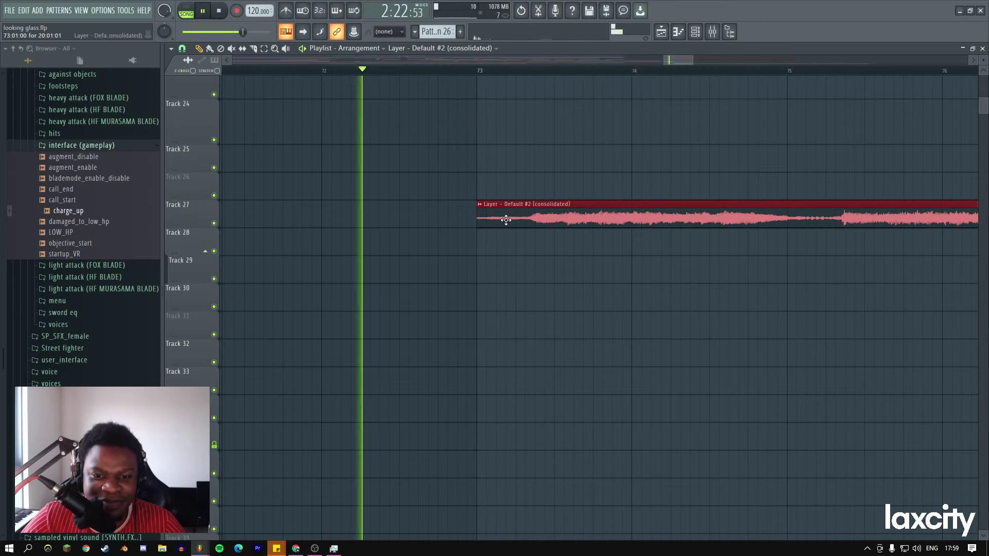
pyautogui.click(479, 72)
pyautogui.moveTo(692, 60); pyautogui.dragTo(701, 60)
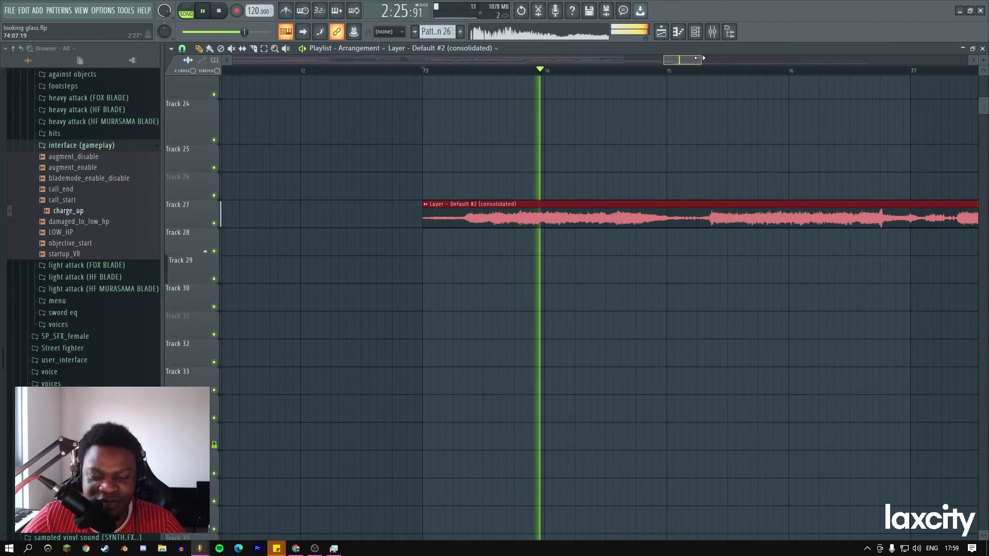
# Try e2 transient and Resample stretching, settling on Stretch mode.
pyautogui.doubleClick(568, 214)
pyautogui.click(337, 176)
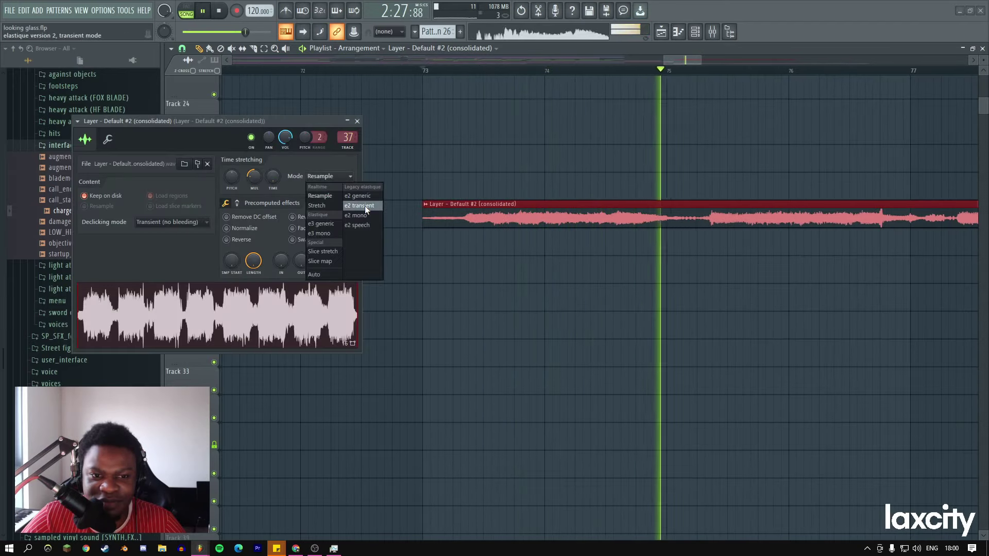
pyautogui.click(365, 205)
pyautogui.click(426, 72)
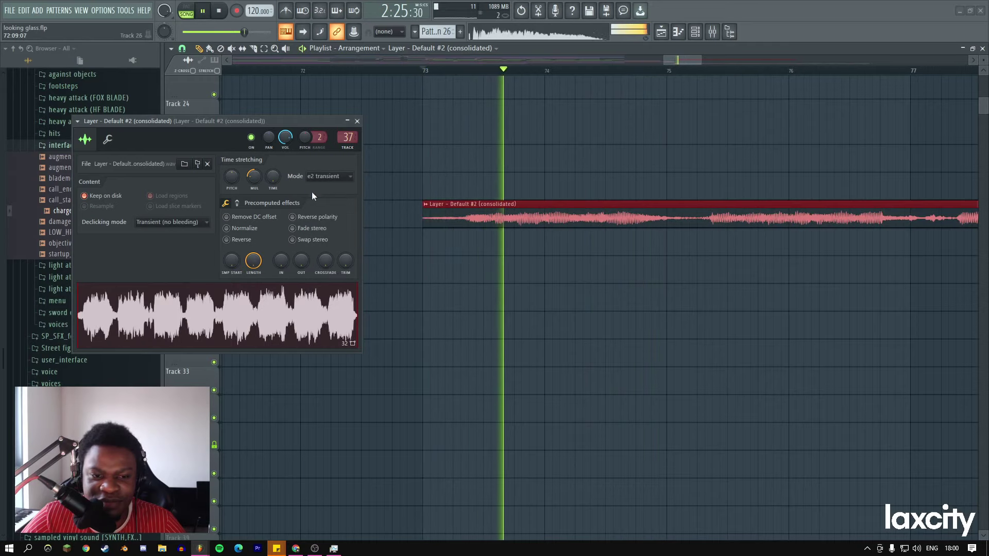
pyautogui.press('space')
pyautogui.click(319, 176)
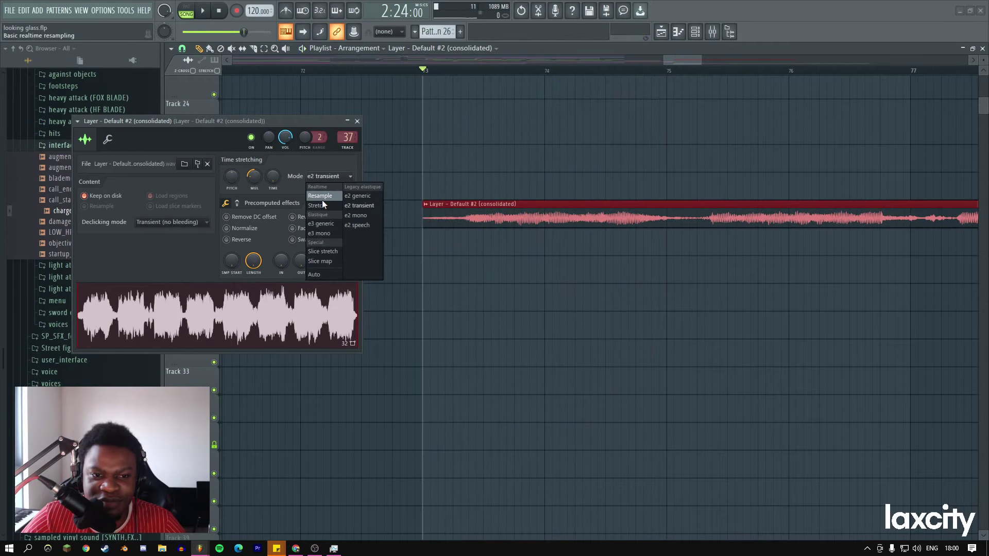
pyautogui.click(320, 196)
pyautogui.click(324, 176)
pyautogui.click(326, 205)
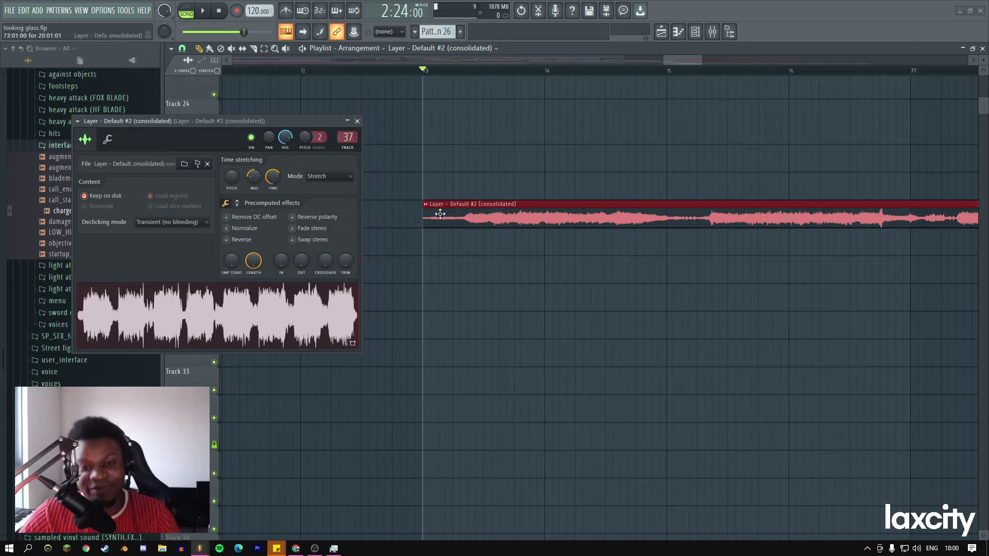
pyautogui.click(712, 33)
# Close the clip settings, inspect the Master's Fruity Limiter and Maximus, then return to the playlist.
pyautogui.click(357, 120)
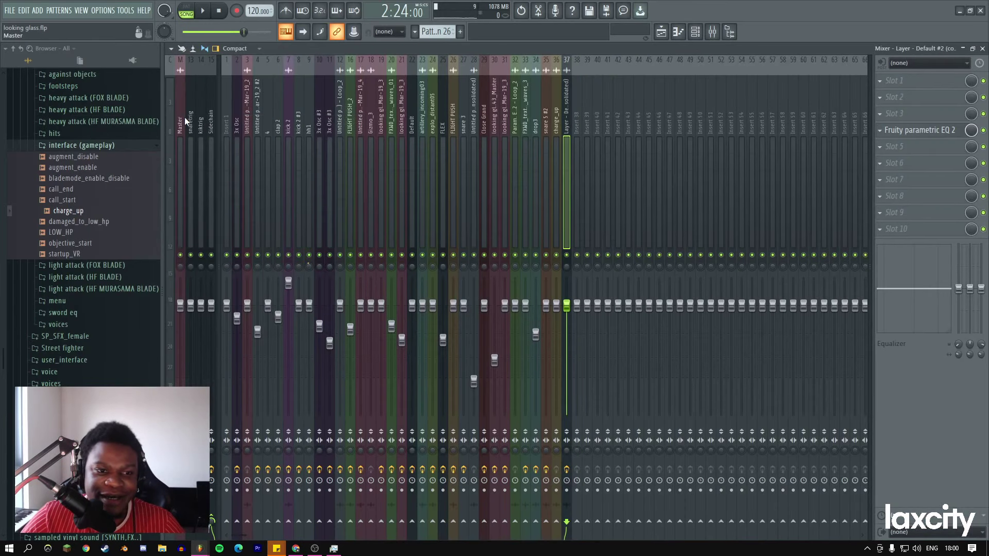
pyautogui.click(181, 118)
pyautogui.click(905, 80)
pyautogui.click(909, 97)
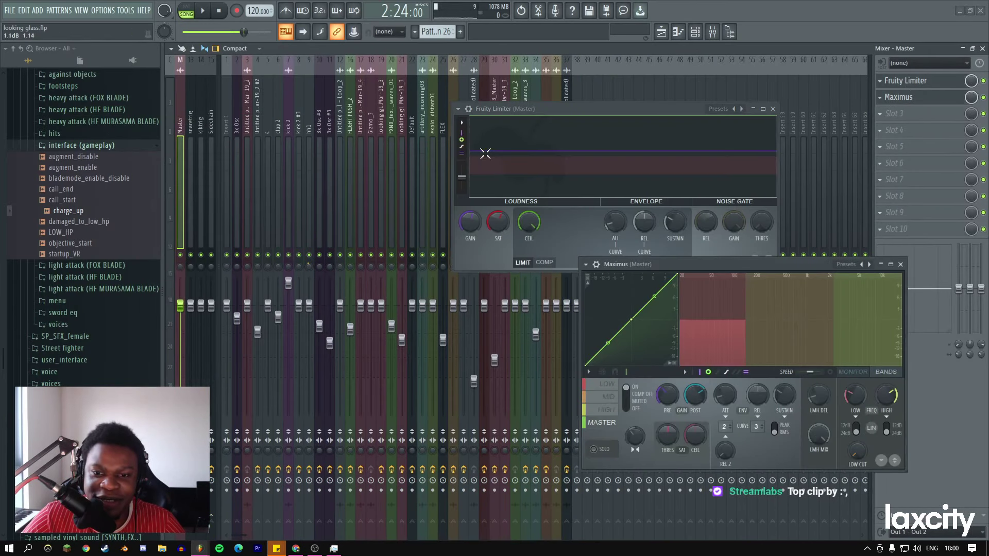
pyautogui.click(899, 265)
pyautogui.click(773, 108)
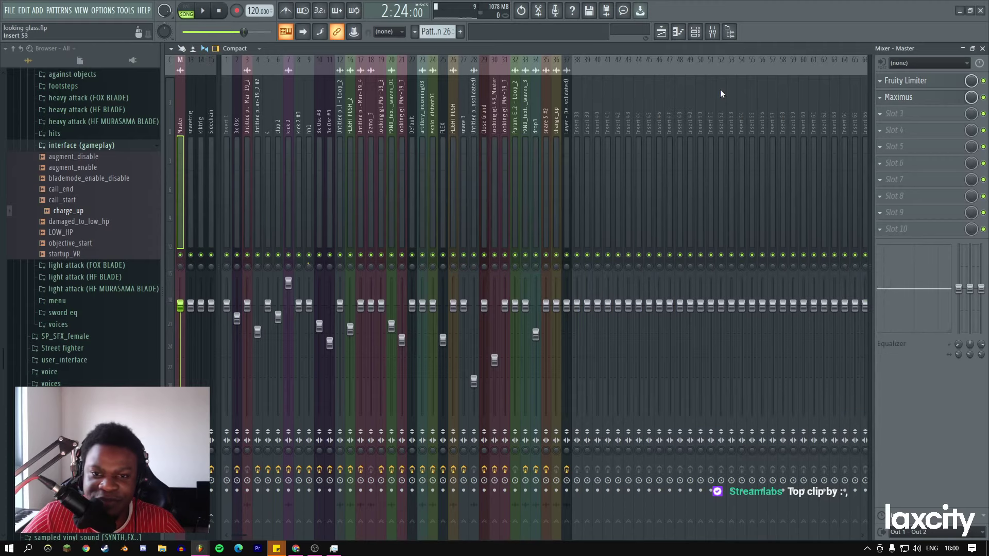
pyautogui.click(661, 32)
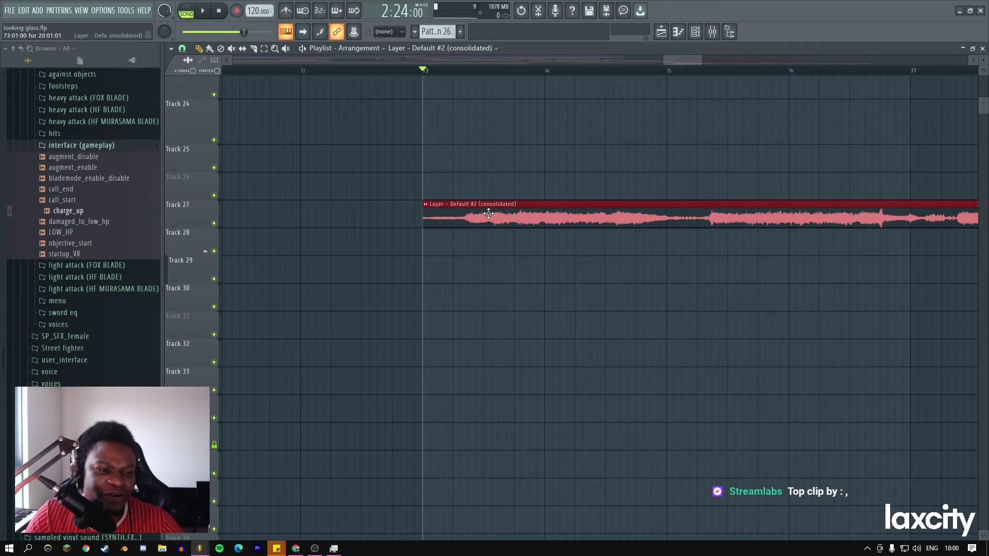
# Cut the Layer clip at bar 89 and delete the piece after the cut.
pyautogui.hscroll(8, 488, 213)
pyautogui.moveTo(497, 137); pyautogui.dragTo(974, 150)
pyautogui.moveTo(377, 194); pyautogui.dragTo(449, 195)
pyautogui.moveTo(818, 203); pyautogui.dragTo(469, 203)
pyautogui.middleClick(542, 195)
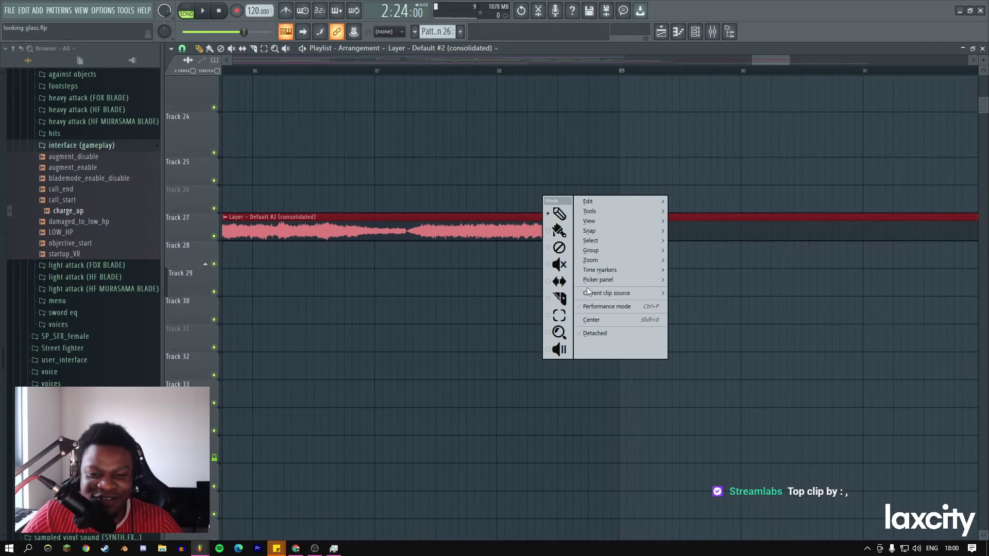
pyautogui.click(558, 298)
pyautogui.click(619, 228)
pyautogui.middleClick(544, 184)
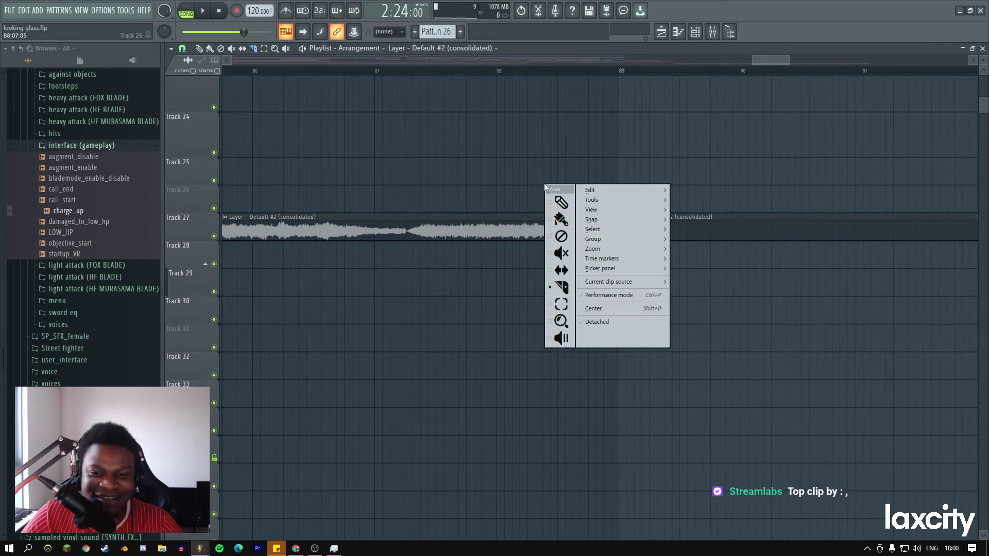
pyautogui.click(560, 200)
pyautogui.rightClick(676, 227)
pyautogui.moveTo(380, 165); pyautogui.dragTo(973, 186)
# Slip the audio inside the Track 27 clip to the left, keeping the clip's edges fixed.
pyautogui.hscroll(-5, 391, 201)
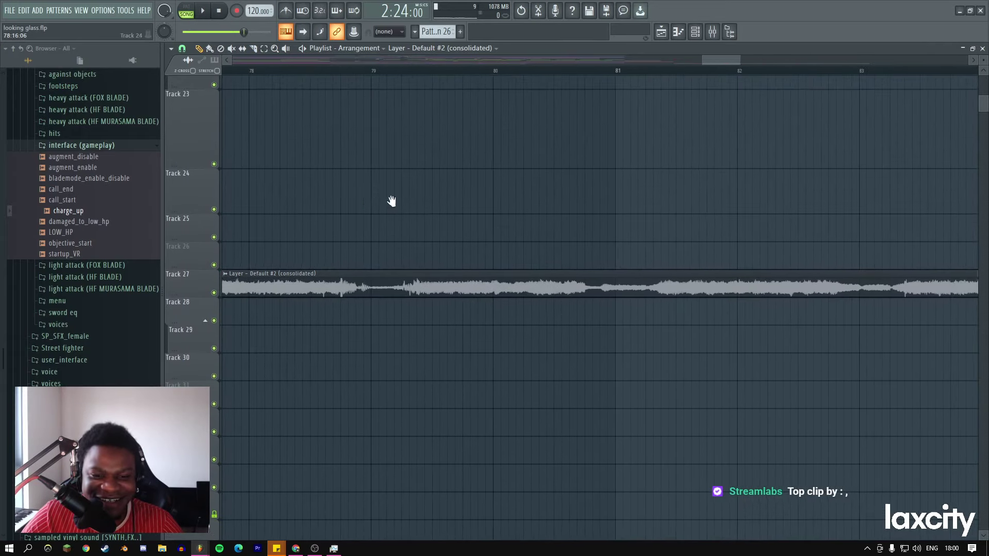
pyautogui.scroll(-2, 395, 207)
pyautogui.rightClick(394, 205)
pyautogui.click(414, 279)
pyautogui.moveTo(452, 217); pyautogui.dragTo(398, 212)
pyautogui.middleClick(398, 185)
pyautogui.click(412, 202)
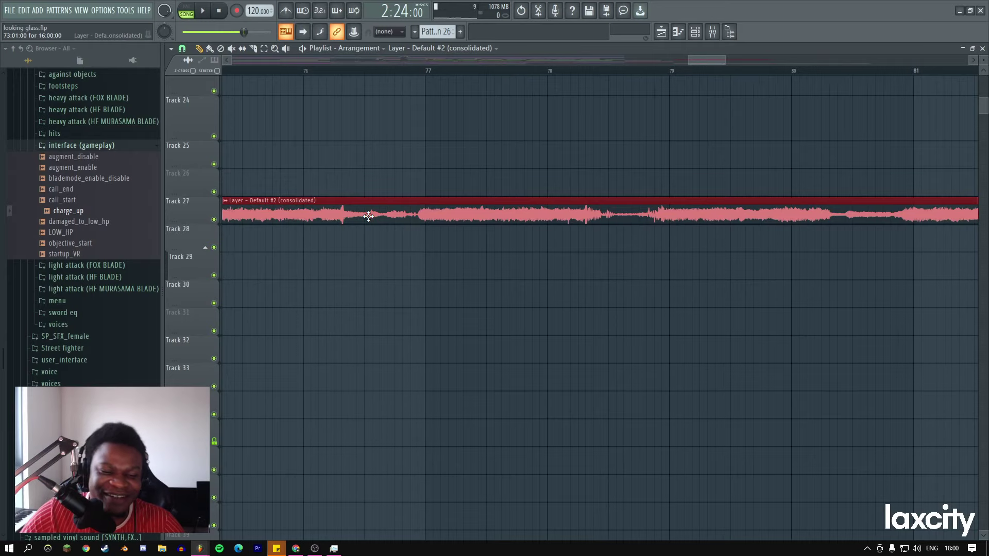
# Slip the Track 27 clip's audio to the right, then return to Draw mode.
pyautogui.hscroll(-4, 350, 170)
pyautogui.scroll(1, 428, 201)
pyautogui.rightClick(458, 194)
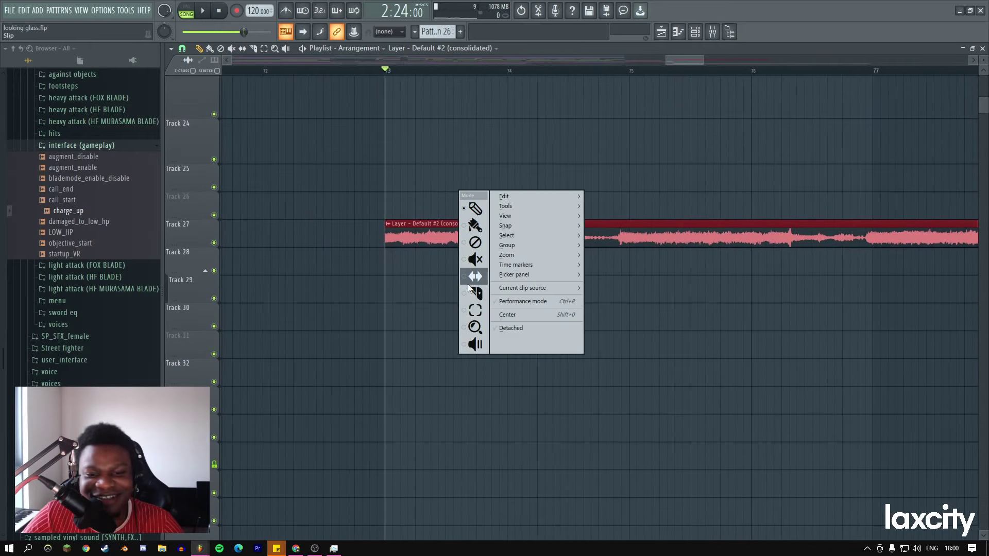
pyautogui.click(477, 271)
pyautogui.moveTo(439, 241); pyautogui.dragTo(593, 231)
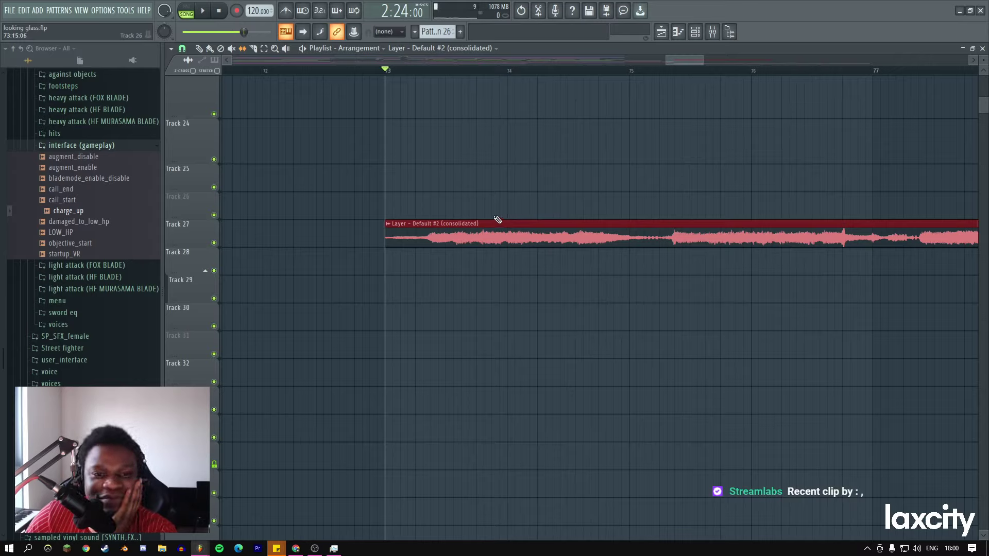
pyautogui.rightClick(493, 200)
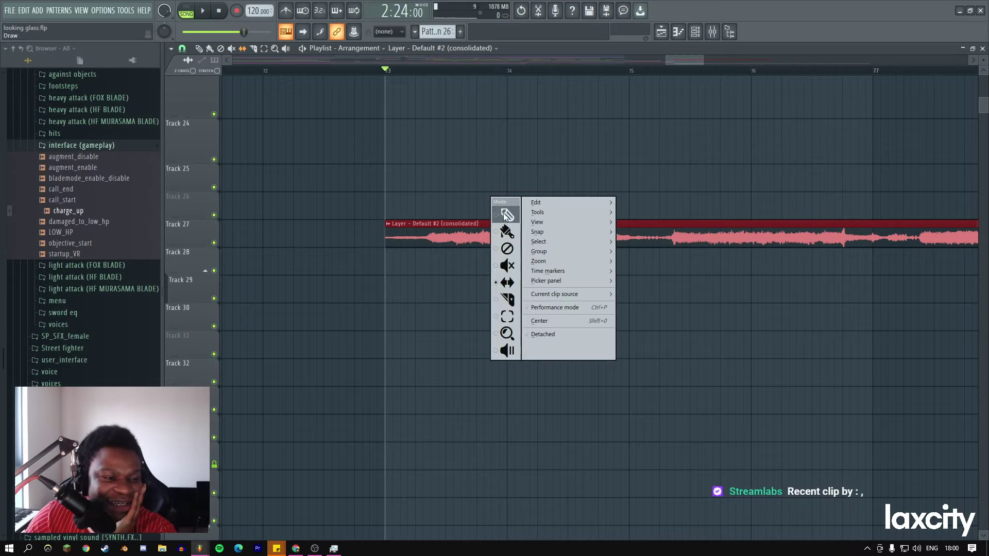
pyautogui.click(505, 215)
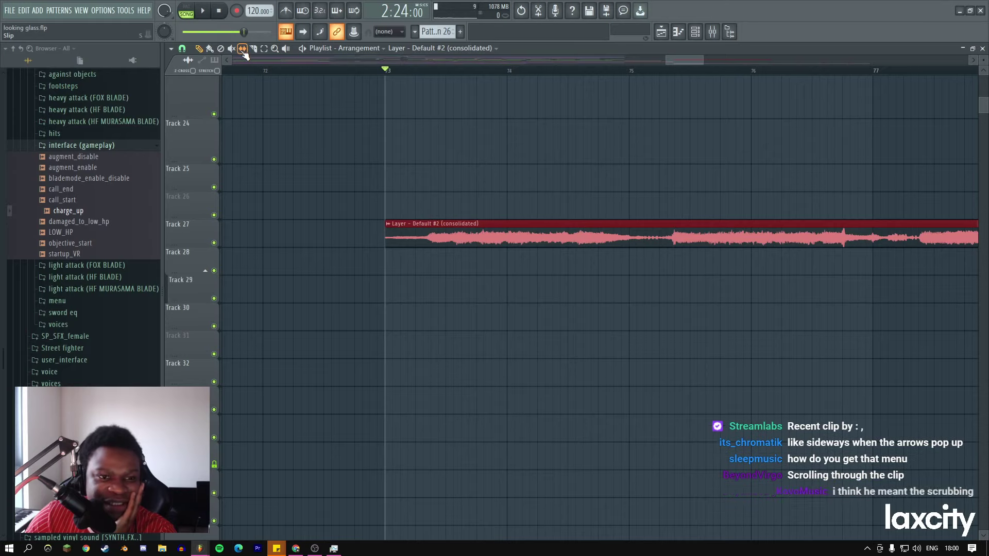
# Readjust the Track 27 clip's audio position and bring up Pattern 26's piano roll.
pyautogui.moveTo(533, 237); pyautogui.dragTo(502, 228)
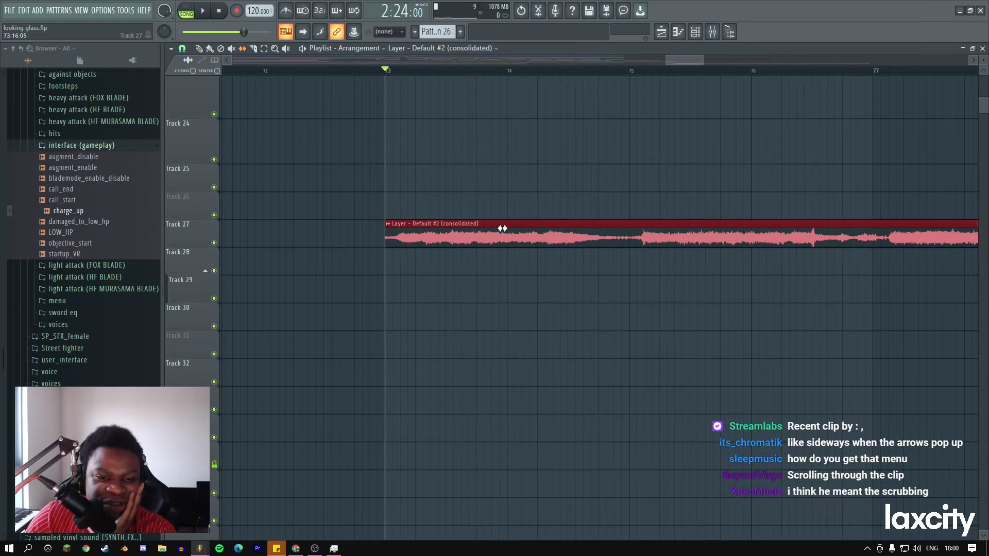
pyautogui.moveTo(437, 232); pyautogui.dragTo(623, 230)
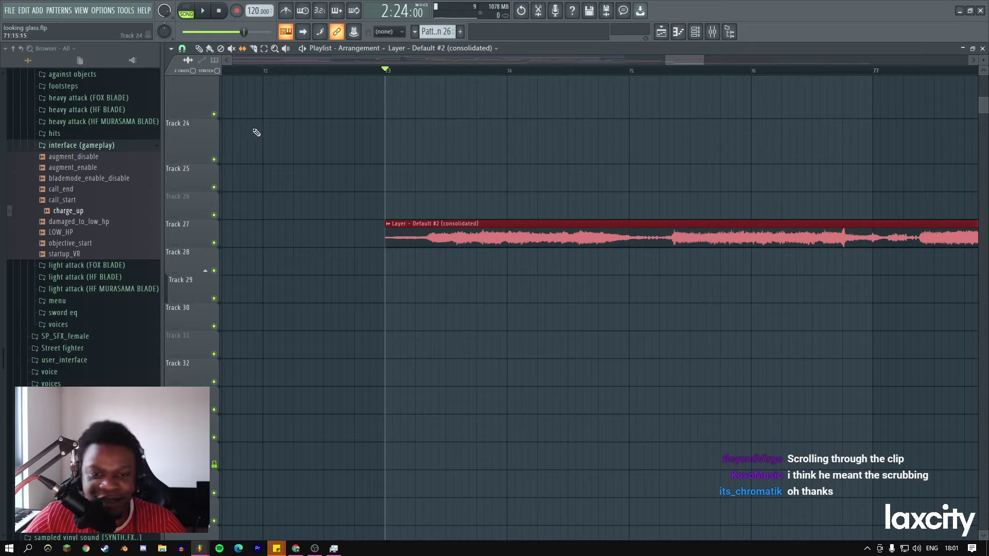
pyautogui.rightClick(497, 142)
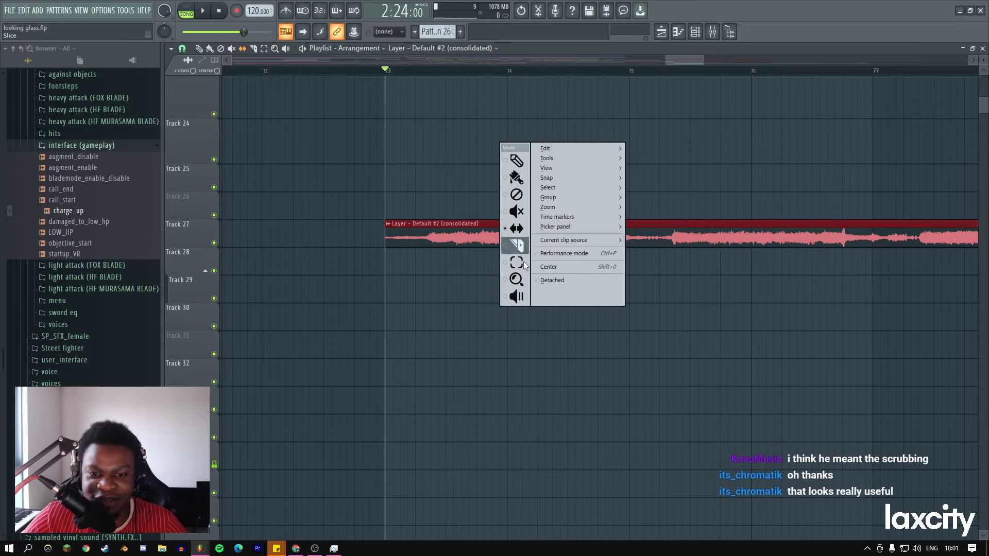
pyautogui.click(446, 150)
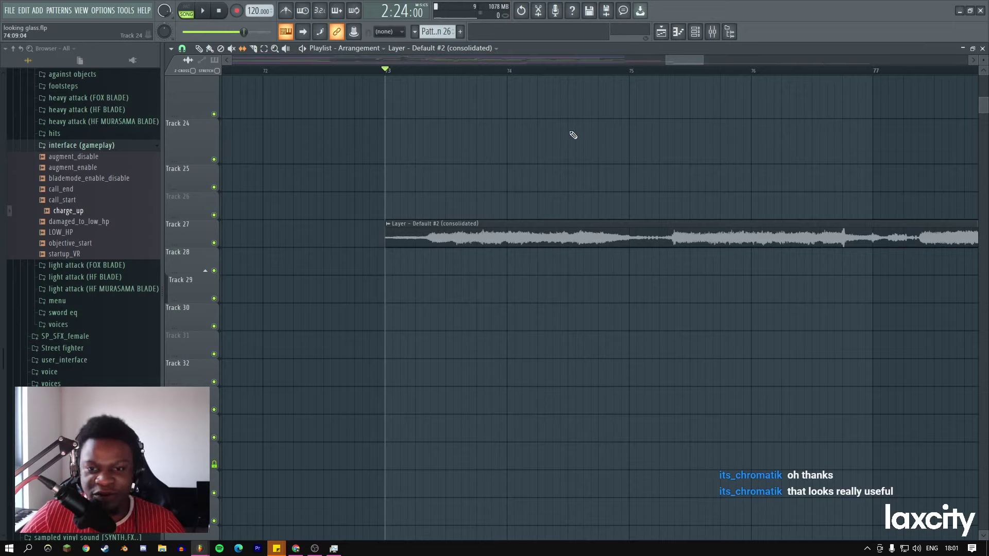
pyautogui.rightClick(592, 148)
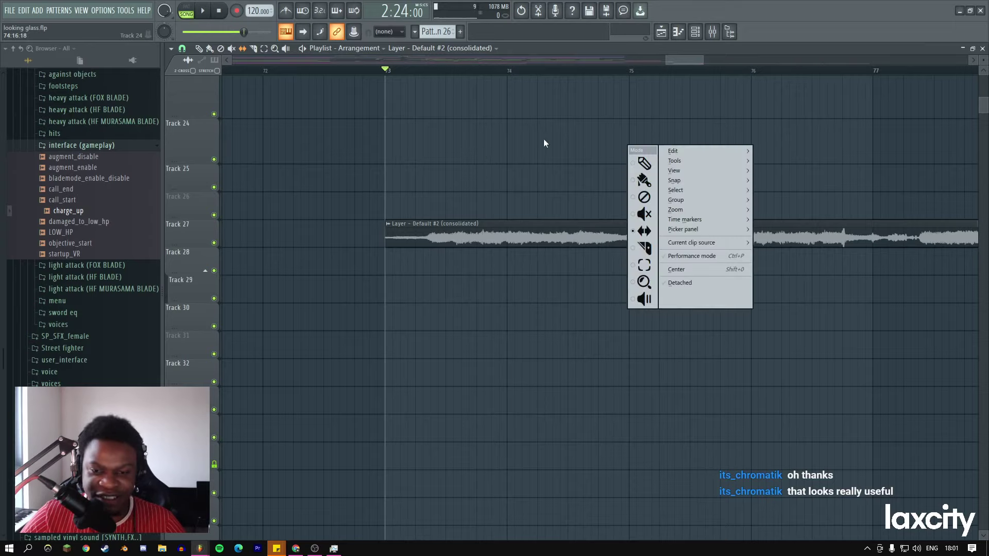
pyautogui.click(511, 135)
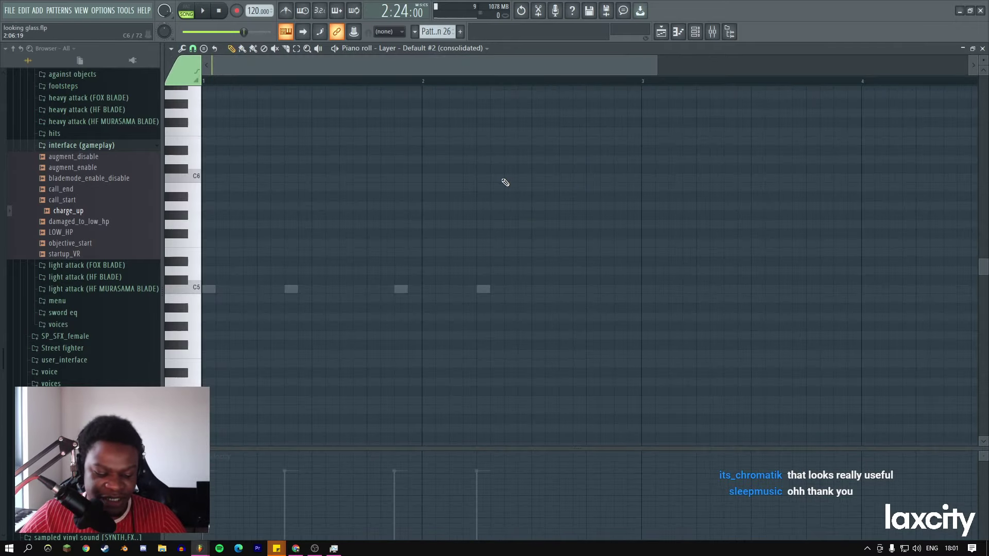
# Leave the piano roll for the playlist and bring up the mixer.
pyautogui.rightClick(578, 159)
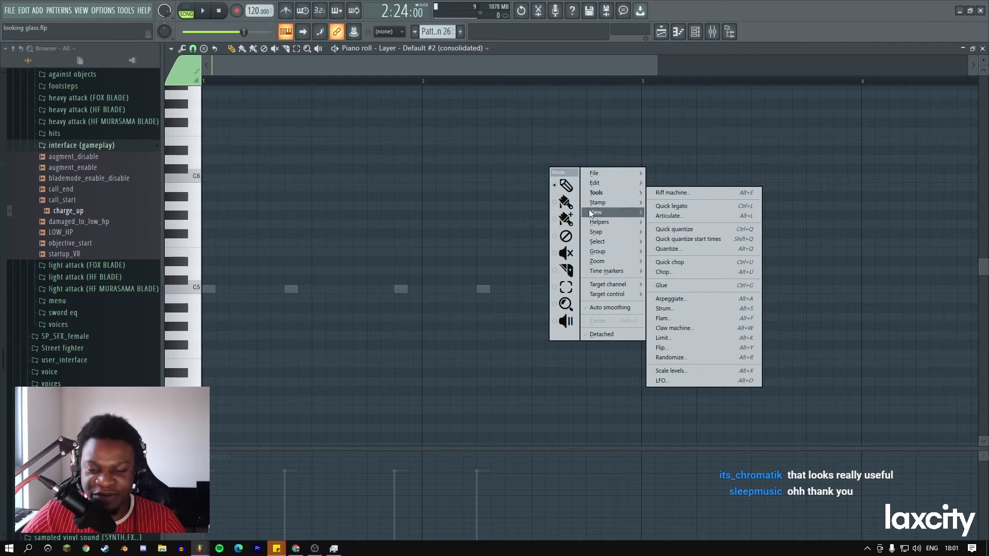
pyautogui.click(567, 179)
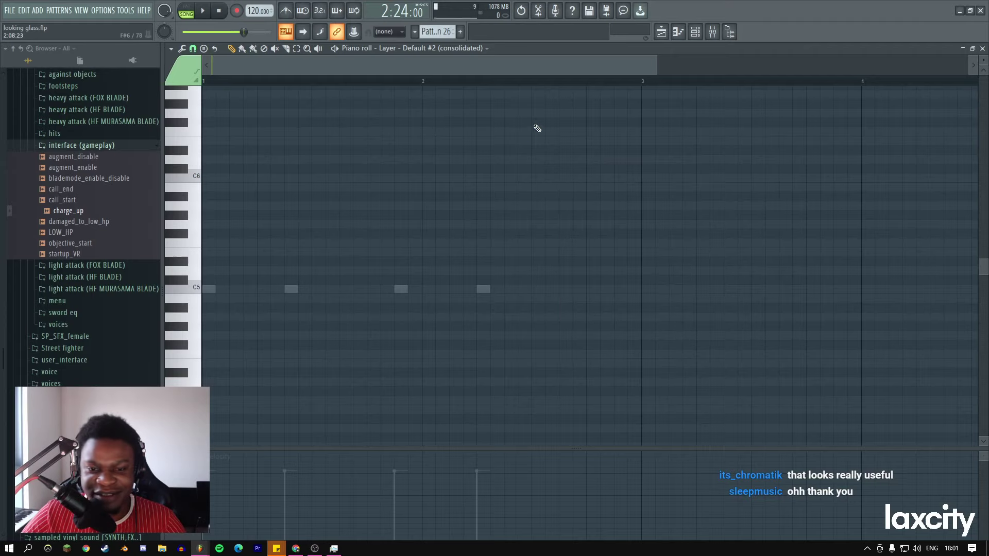
pyautogui.click(655, 30)
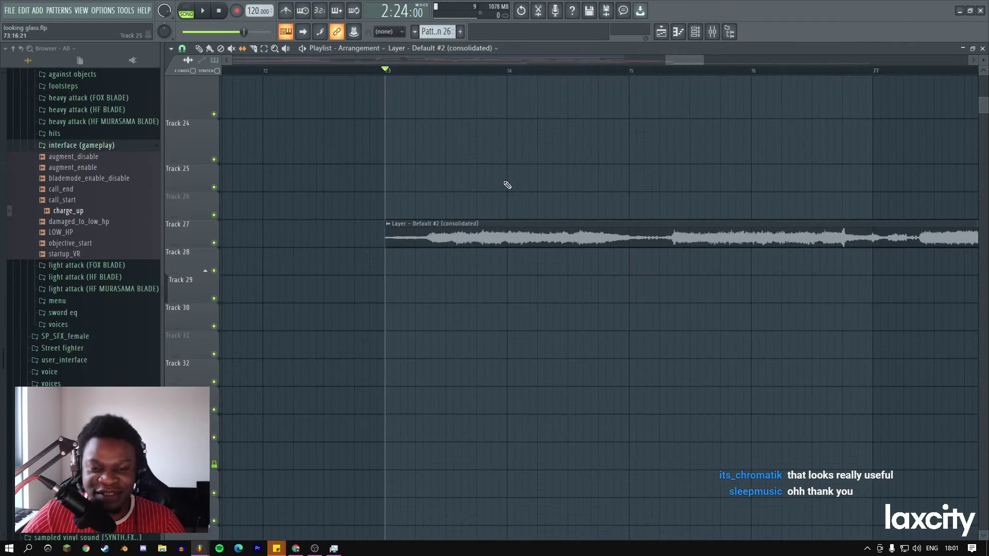
pyautogui.click(711, 32)
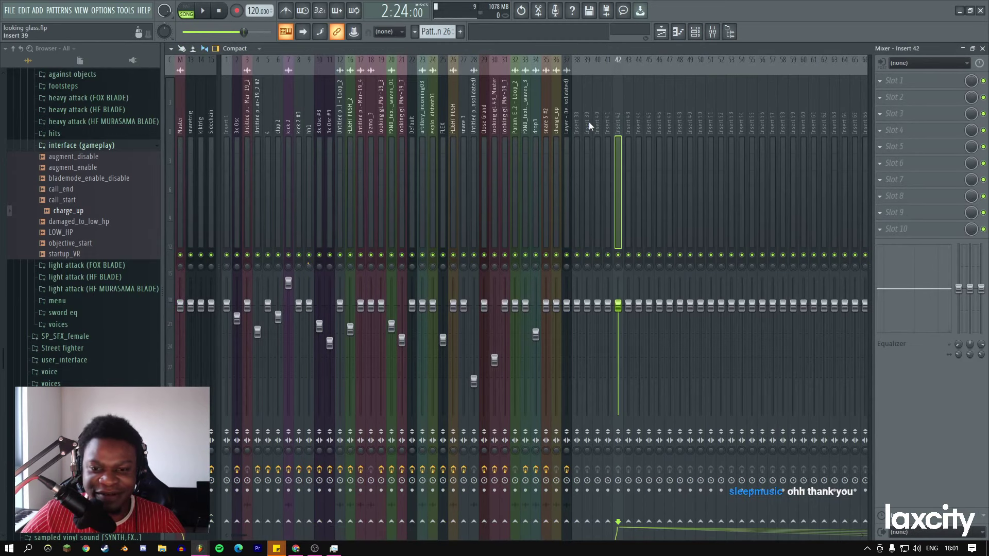
# Look over mixer tracks 19, snare 3, 36 and 37, then play the Track 27 clip from bar 73.
pyautogui.rightClick(562, 123)
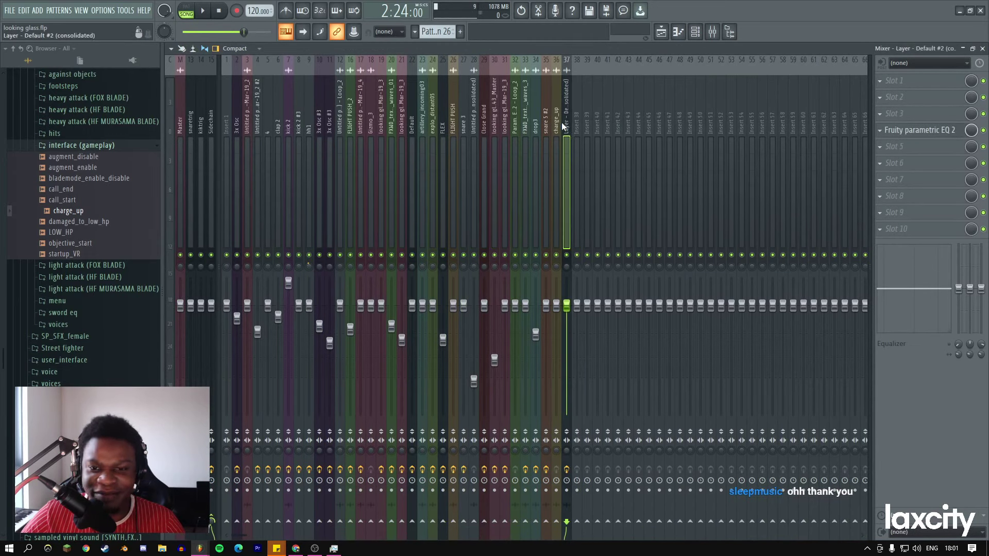
pyautogui.click(557, 116)
pyautogui.click(629, 118)
pyautogui.rightClick(581, 124)
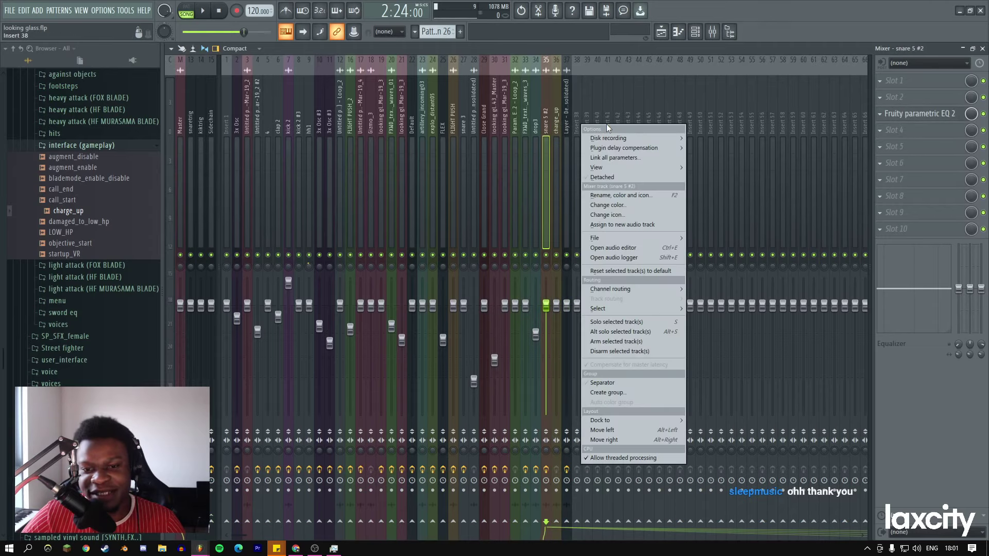
pyautogui.doubleClick(569, 113)
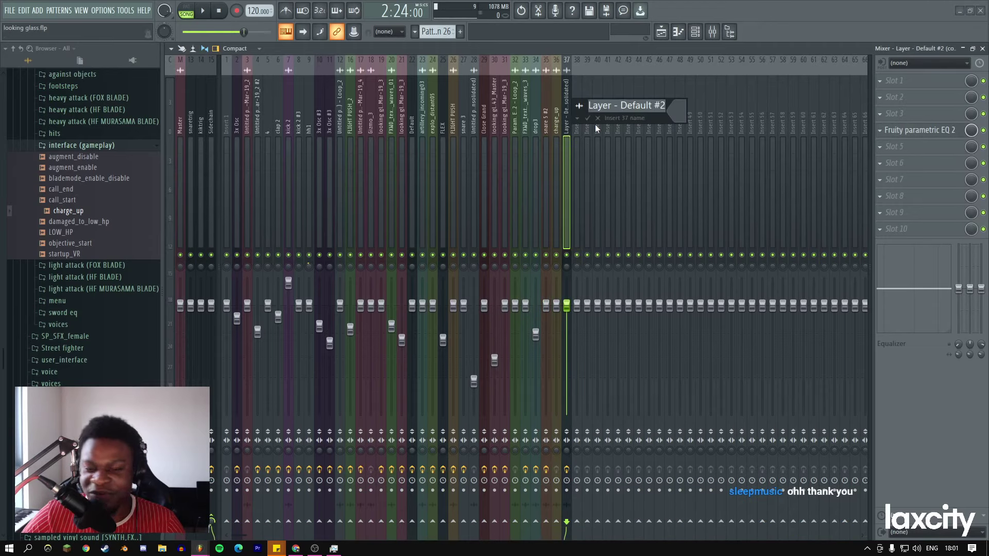
pyautogui.doubleClick(461, 117)
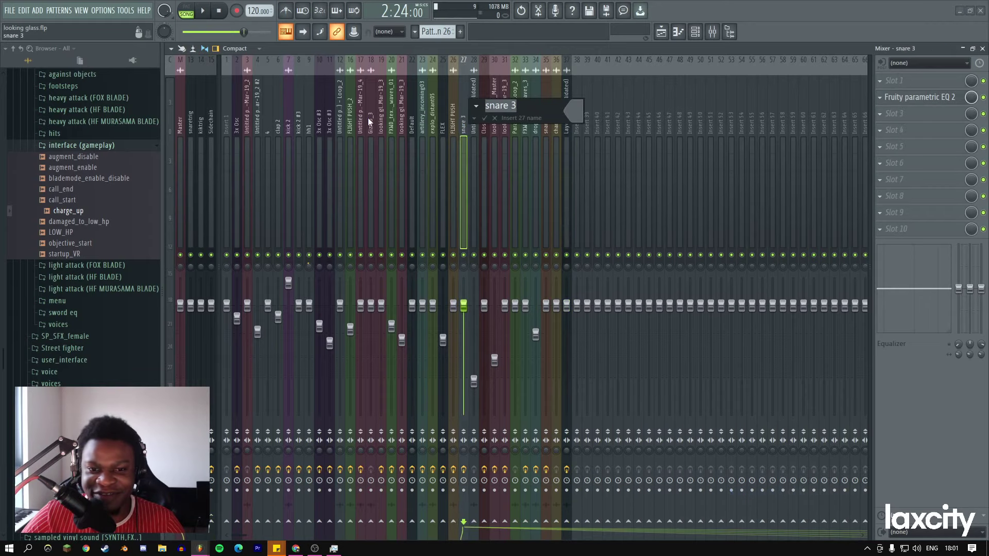
pyautogui.doubleClick(381, 117)
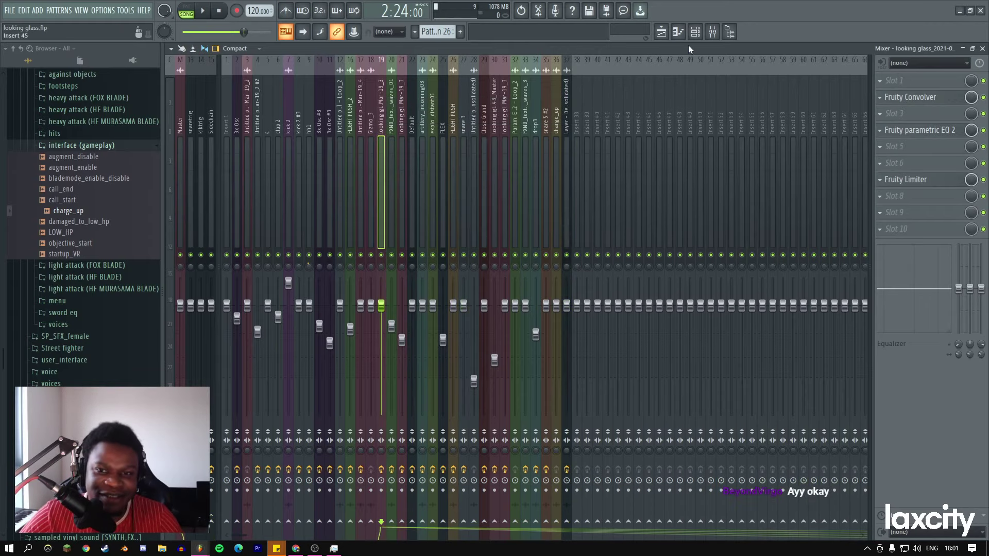
pyautogui.click(668, 31)
pyautogui.press('space')
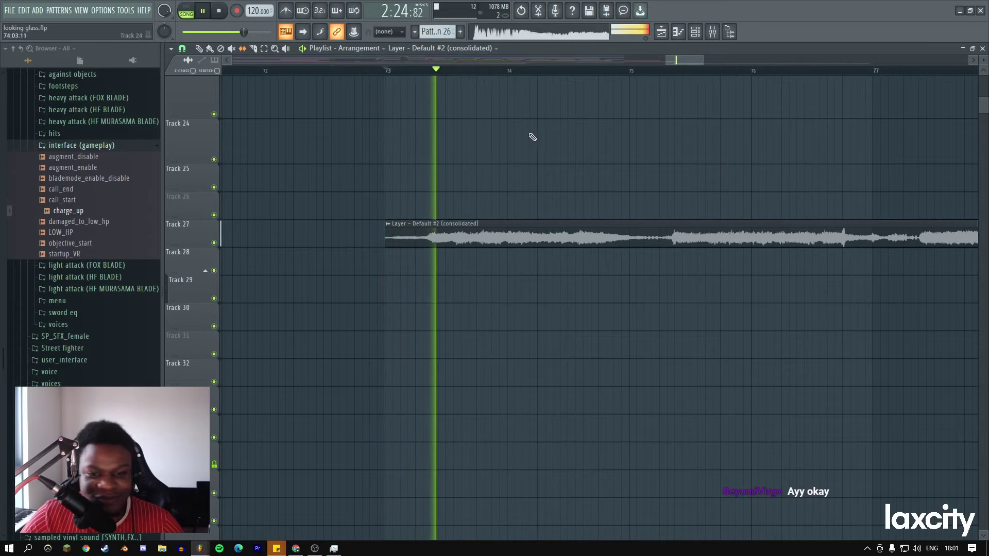
# Try the Layer sample's time-stretch multiplier at 100% and then 200% during playback.
pyautogui.doubleClick(501, 232)
pyautogui.rightClick(252, 176)
pyautogui.click(261, 183)
pyautogui.press('space')
pyautogui.press('space')
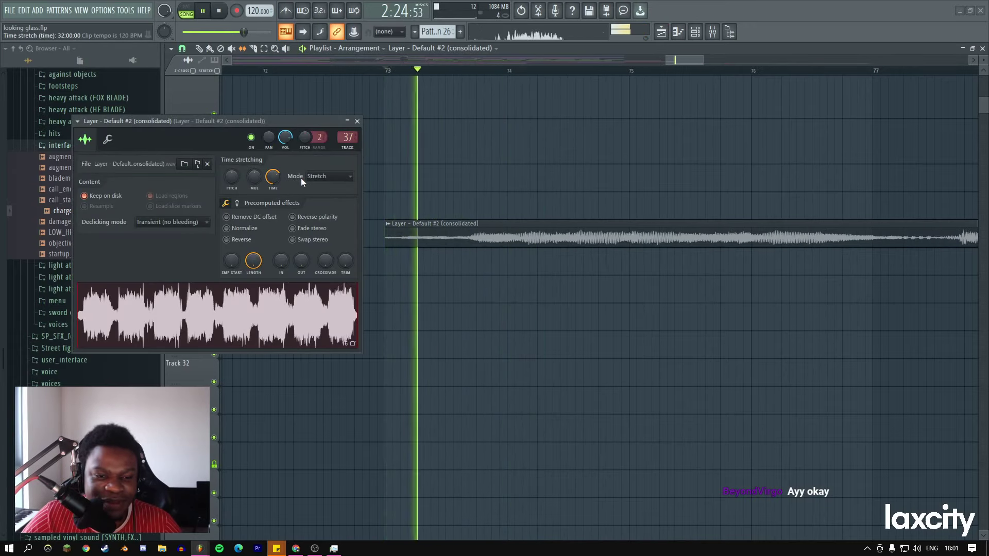
pyautogui.press('space')
pyautogui.moveTo(254, 177); pyautogui.dragTo(254, 155)
pyautogui.press('space')
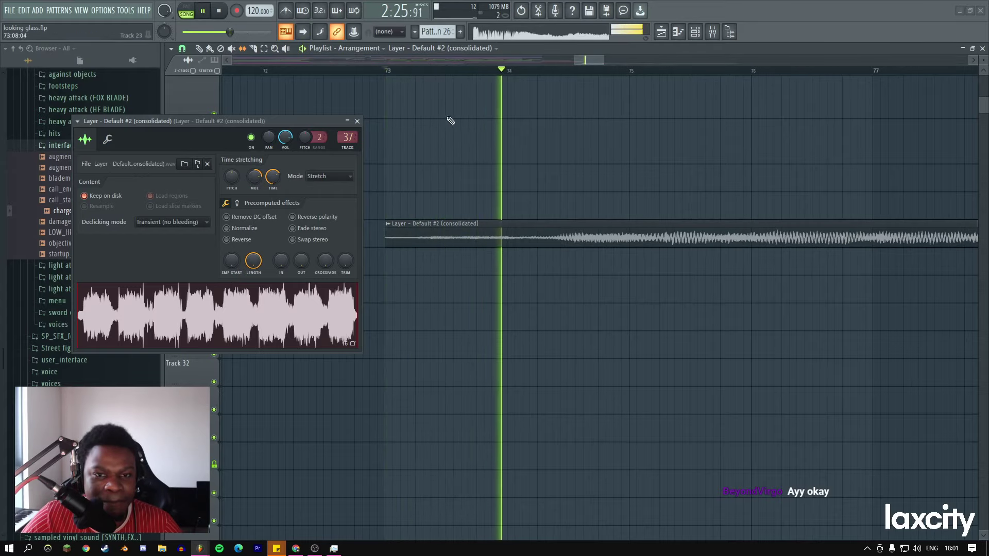
# Set the Layer sample's stretch mode to e2 generic and close its settings.
pyautogui.moveTo(604, 60); pyautogui.dragTo(659, 60)
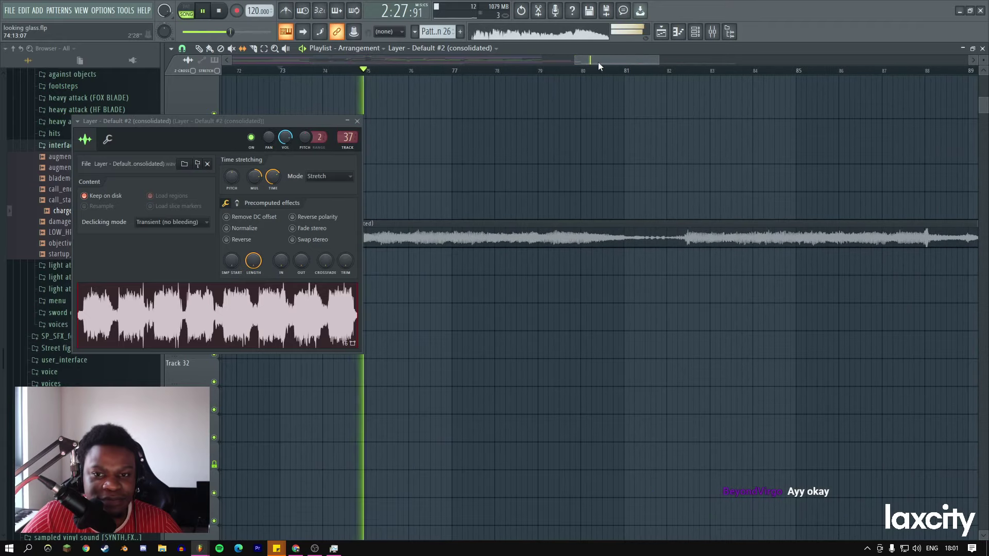
pyautogui.moveTo(575, 60); pyautogui.dragTo(542, 60)
pyautogui.doubleClick(343, 136)
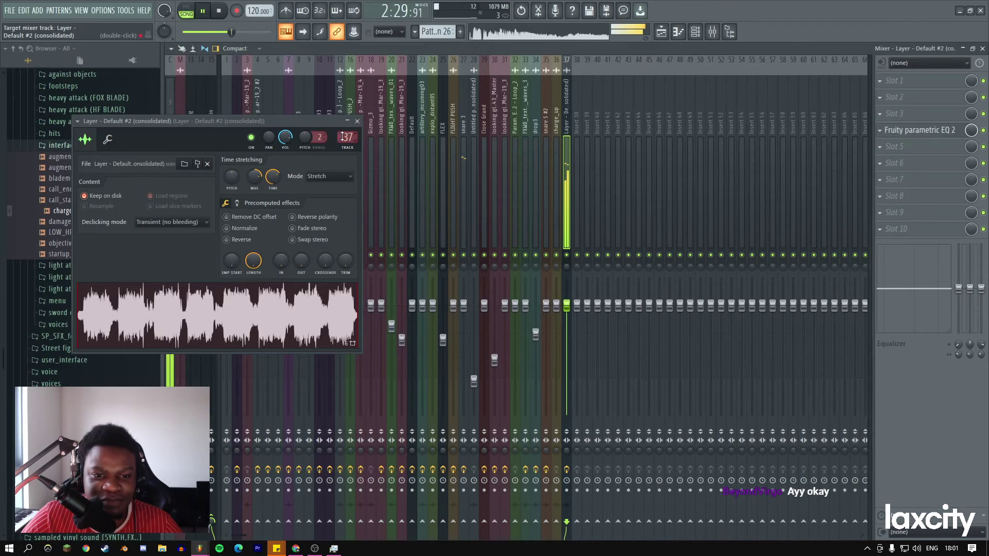
pyautogui.click(344, 177)
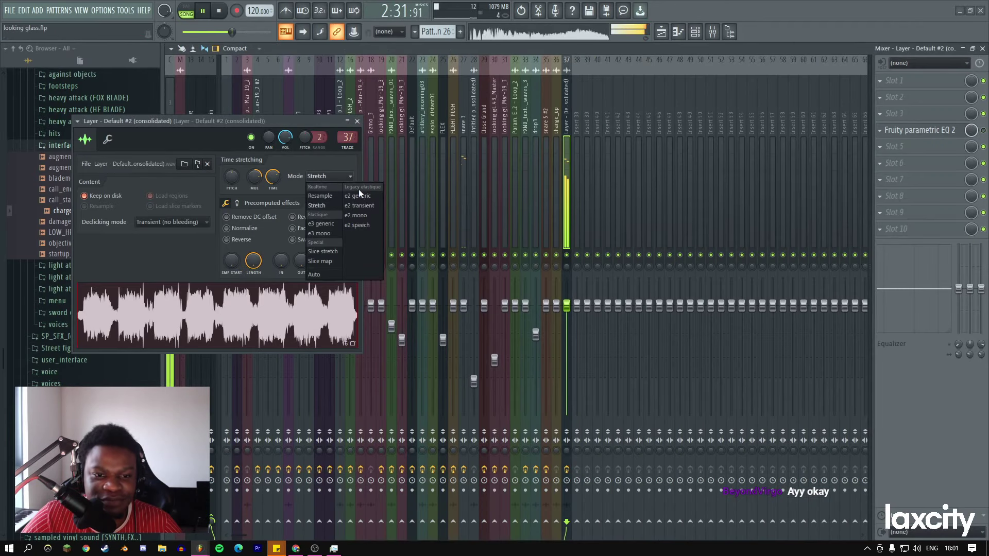
pyautogui.click(357, 194)
pyautogui.moveTo(274, 120); pyautogui.dragTo(375, 120)
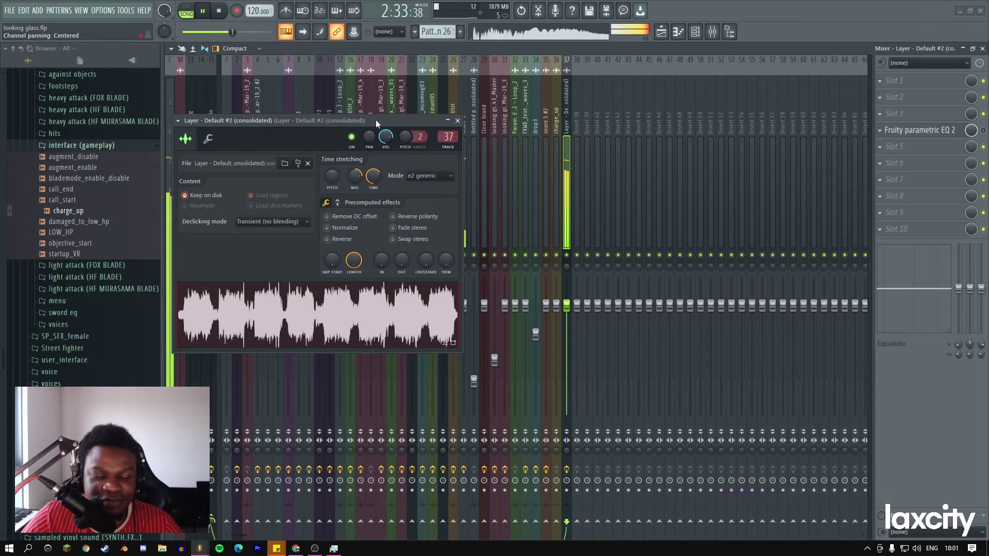
pyautogui.click(457, 120)
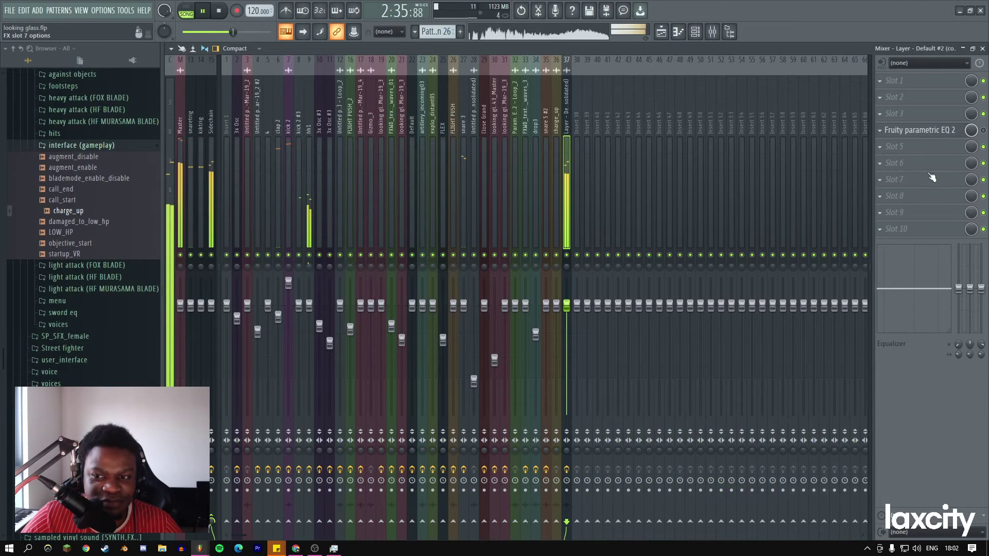
# Load Fruity Convolver with the Blur White preset onto the Layer's mixer track.
pyautogui.click(906, 163)
pyautogui.click(743, 151)
pyautogui.click(323, 71)
pyautogui.click(356, 45)
pyautogui.moveTo(264, 69); pyautogui.dragTo(449, 77)
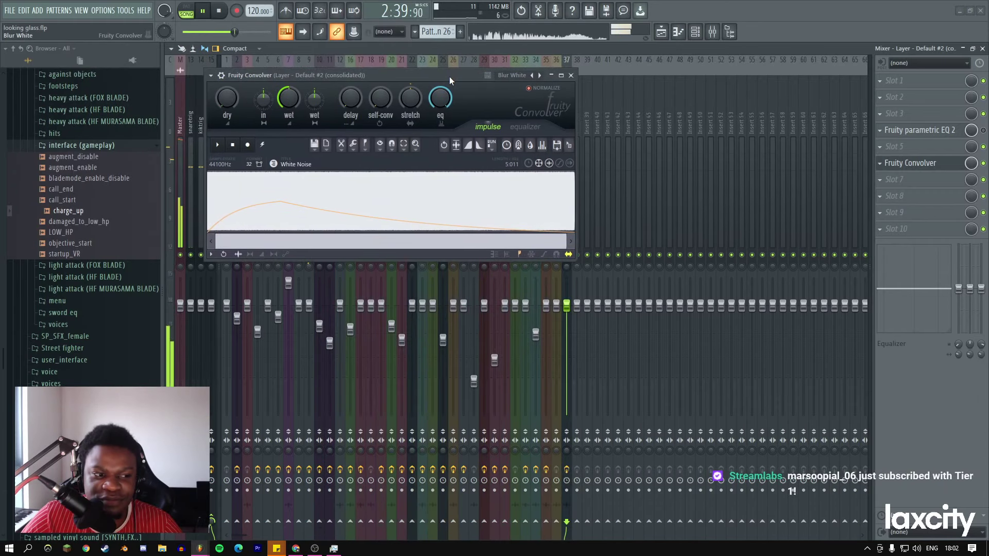
pyautogui.click(662, 35)
pyautogui.moveTo(457, 76); pyautogui.dragTo(407, 208)
# Set the consolidated clip to Resample with about 53% multiplier, playhead back at bar 73.
pyautogui.doubleClick(567, 233)
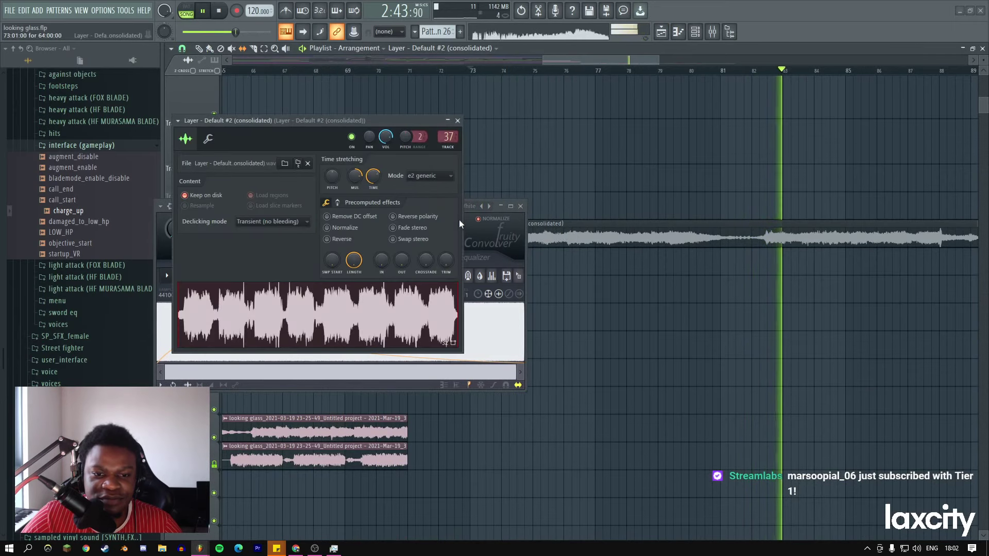
pyautogui.click(429, 176)
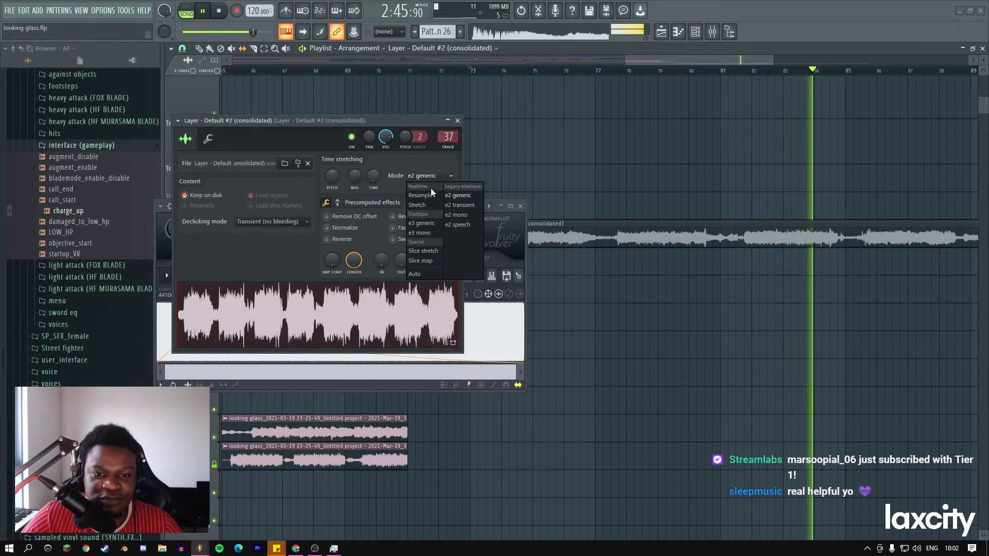
pyautogui.click(428, 195)
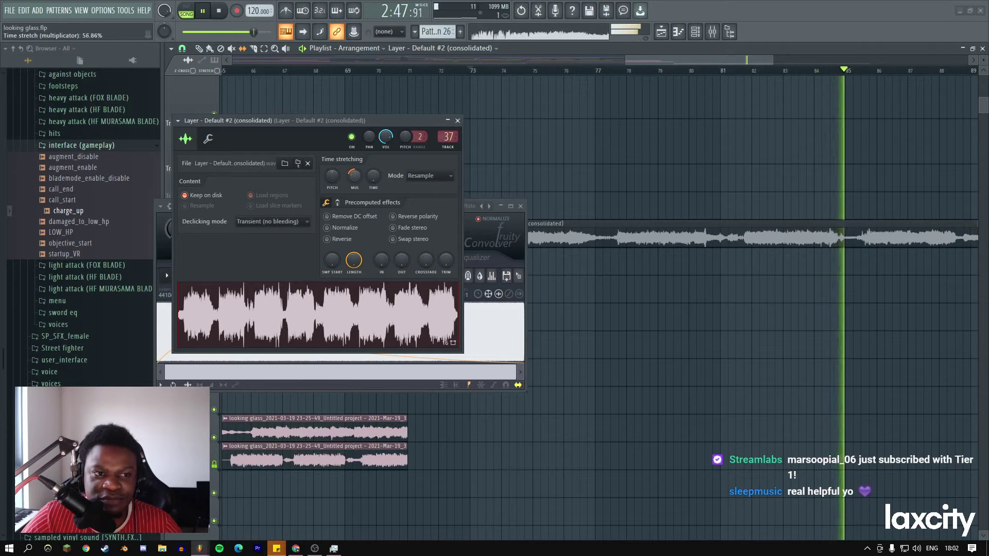
pyautogui.moveTo(354, 176); pyautogui.dragTo(355, 178)
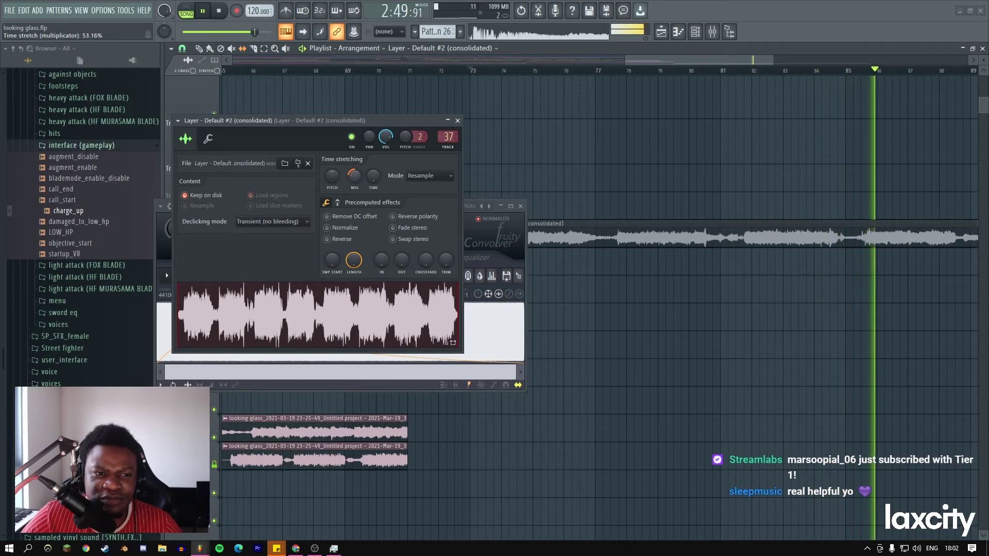
pyautogui.click(473, 71)
# Slip the Track 27 clip's audio slightly earlier.
pyautogui.click(457, 121)
pyautogui.press('F9')
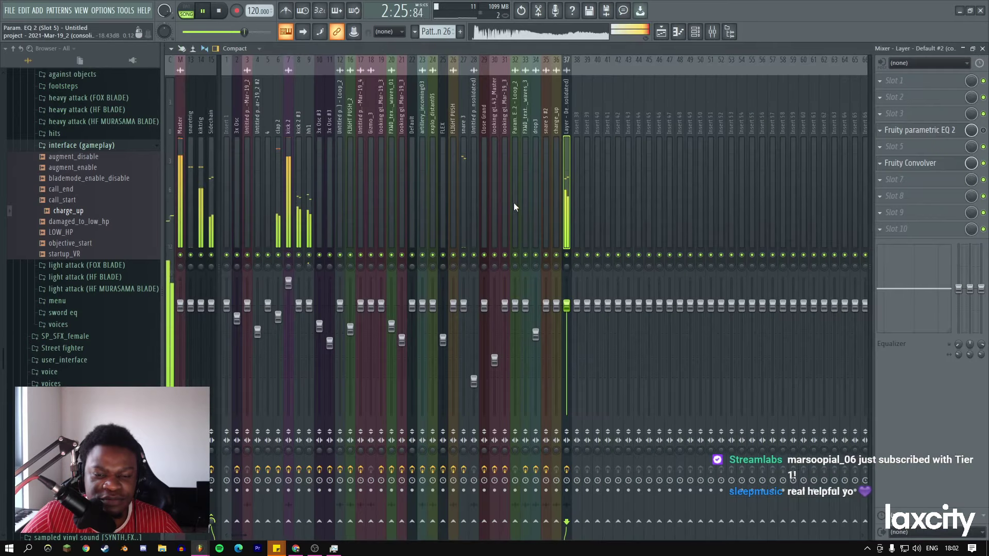
pyautogui.press('F9')
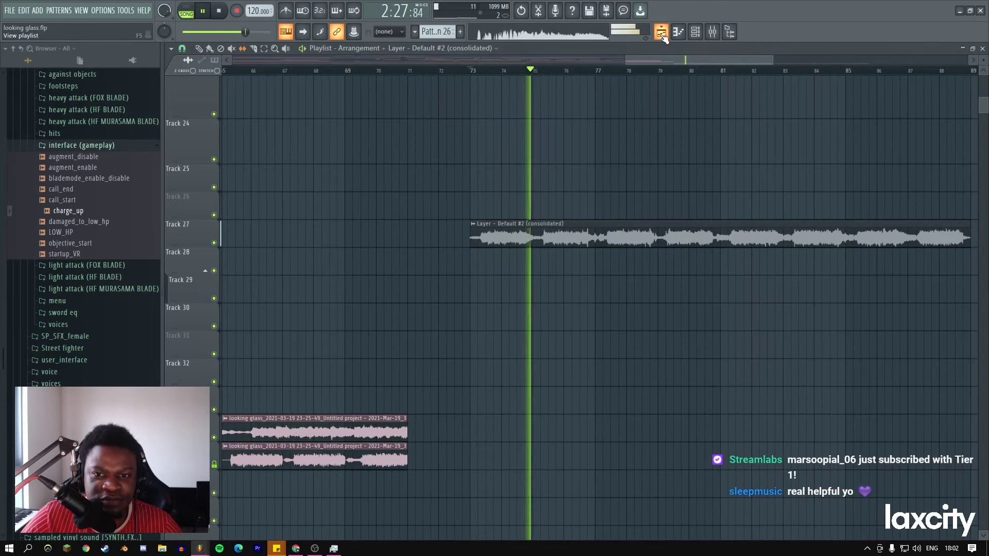
pyautogui.moveTo(772, 60); pyautogui.dragTo(822, 60)
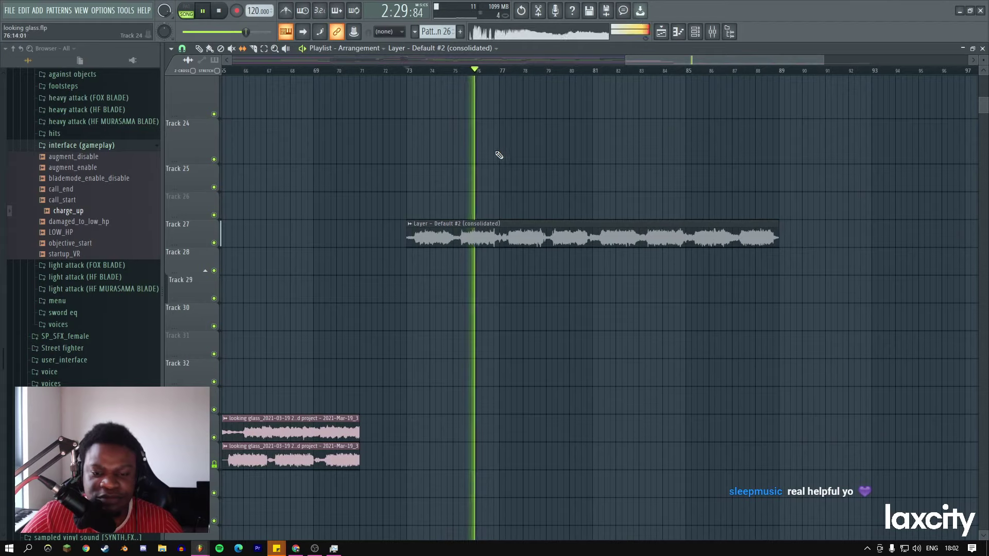
pyautogui.rightClick(495, 151)
pyautogui.click(512, 237)
pyautogui.press('space')
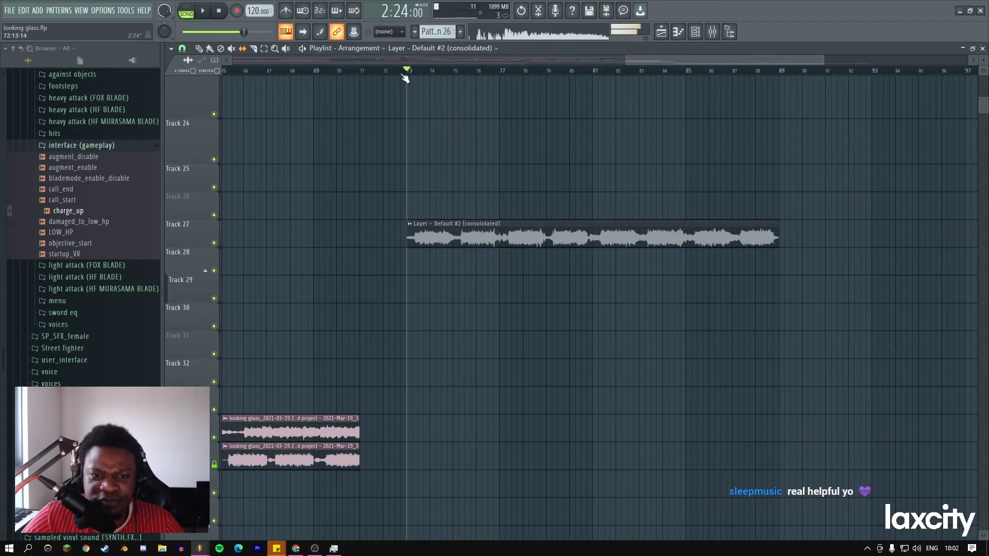
pyautogui.moveTo(437, 241)
pyautogui.mouseDown()
pyautogui.moveTo(433, 221)
pyautogui.moveTo(443, 238)
pyautogui.moveTo(424, 239)
pyautogui.mouseUp()
# Slice the Track 27 clip and delete its right-hand piece.
pyautogui.rightClick(422, 185)
pyautogui.click(443, 288)
pyautogui.press('space')
pyautogui.rightClick(431, 193)
pyautogui.click(449, 213)
pyautogui.rightClick(448, 233)
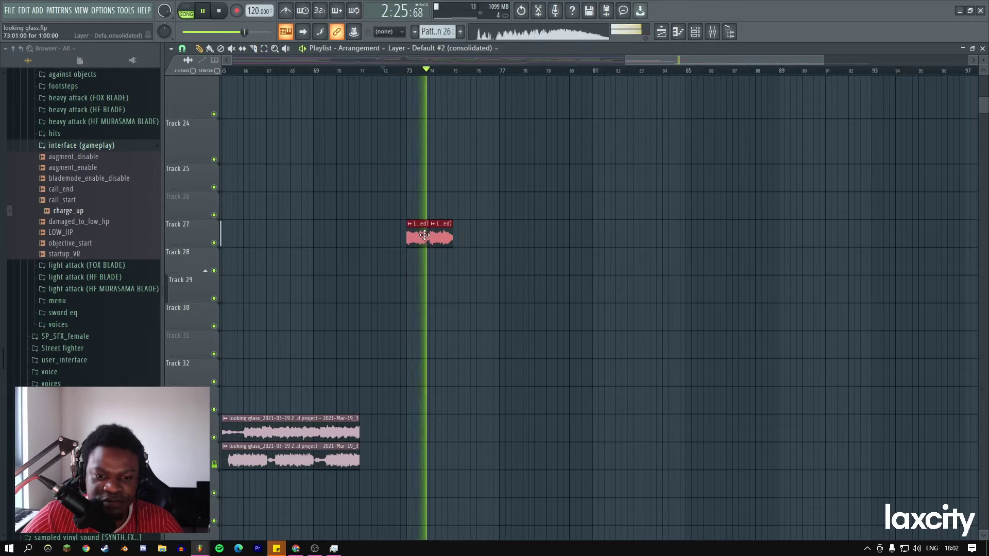
# Repeat the slices along Track 27 with Ctrl+B and remove the extra copies.
pyautogui.hotkey('ctrl', 'b')
pyautogui.hotkey('ctrl', 'b')
pyautogui.hotkey('ctrl', 'b')
pyautogui.hotkey('ctrl', 'b')
pyautogui.hotkey('ctrl', 'b')
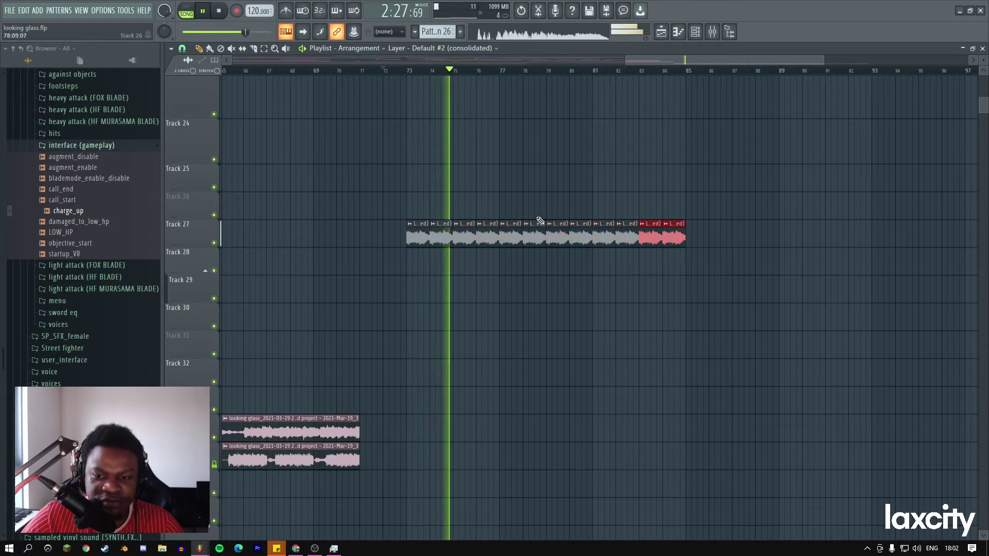
pyautogui.hotkey('ctrl', 'b')
pyautogui.rightClick(706, 238)
pyautogui.rightClick(673, 239)
pyautogui.rightClick(651, 239)
pyautogui.rightClick(627, 239)
pyautogui.rightClick(613, 239)
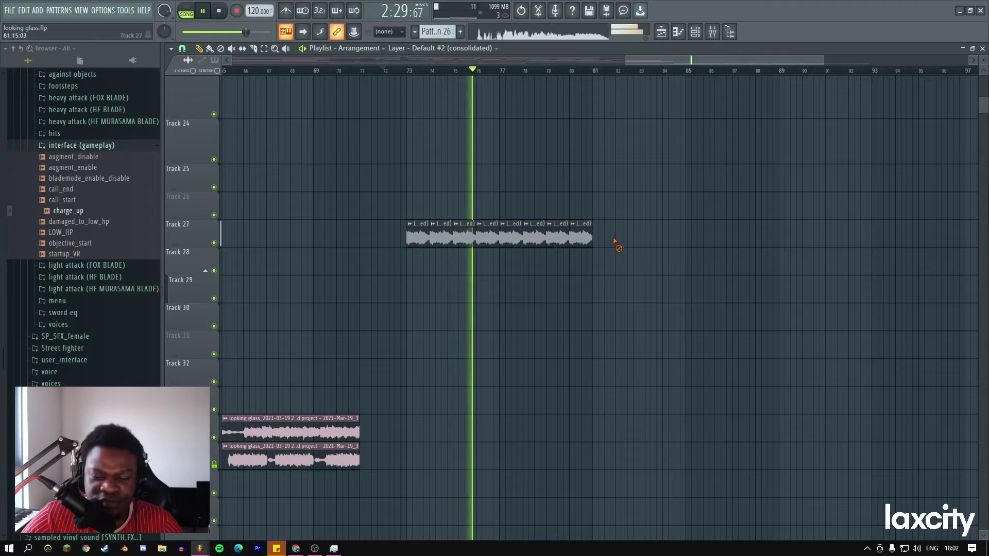
# Slip the audio of the four clips between bars 77 and 81 earlier.
pyautogui.moveTo(511, 238); pyautogui.dragTo(582, 247)
pyautogui.rightClick(619, 245)
pyautogui.click(635, 330)
pyautogui.press('space')
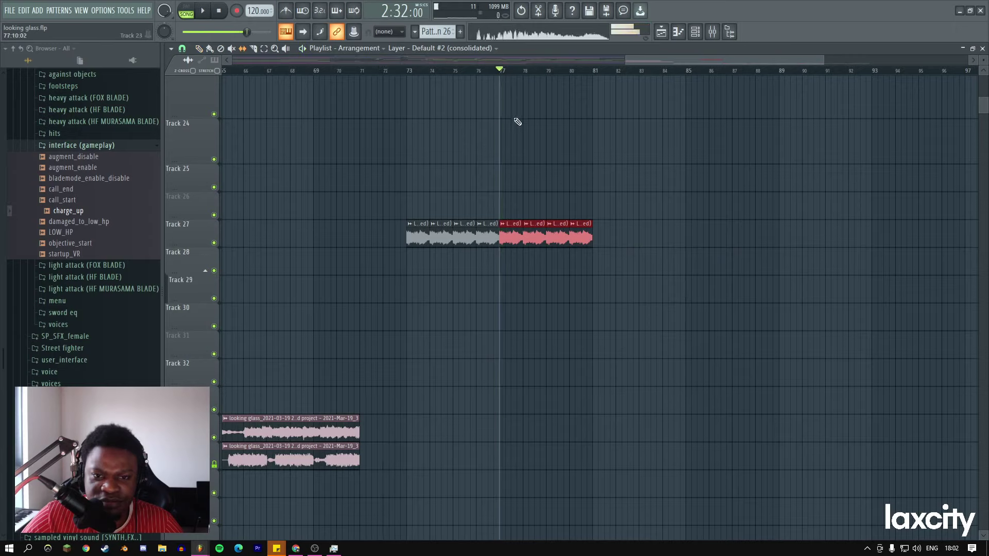
pyautogui.press('space')
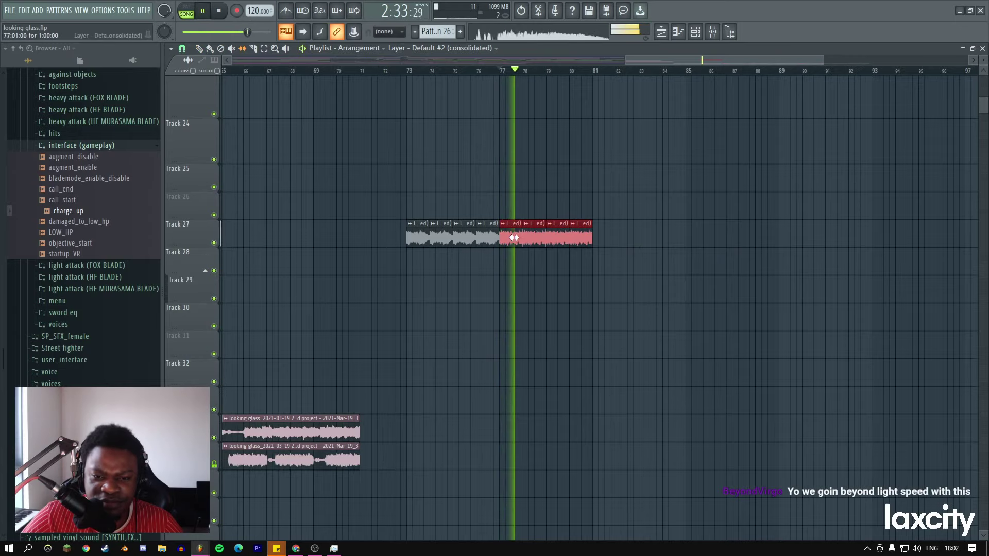
pyautogui.moveTo(514, 237); pyautogui.dragTo(491, 238)
pyautogui.press('space')
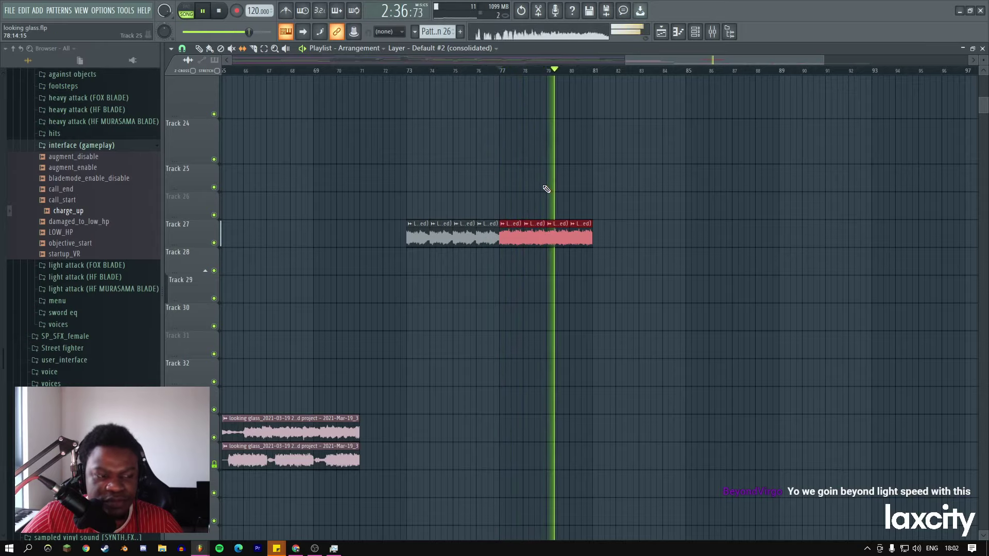
pyautogui.rightClick(627, 235)
pyautogui.click(628, 235)
pyautogui.hotkey('ctrl', 'd')
pyautogui.press('space')
# Copy the eight slices to continue from bar 81, then check the Layer track's EQ.
pyautogui.moveTo(608, 240)
pyautogui.mouseDown()
pyautogui.moveTo(400, 246)
pyautogui.moveTo(604, 237)
pyautogui.mouseUp()
pyautogui.click(713, 32)
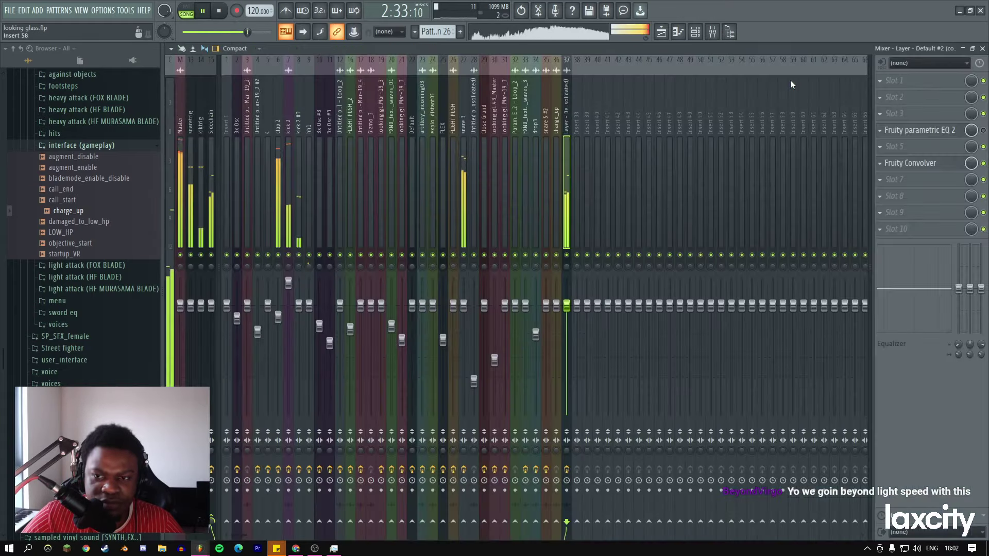
pyautogui.click(931, 134)
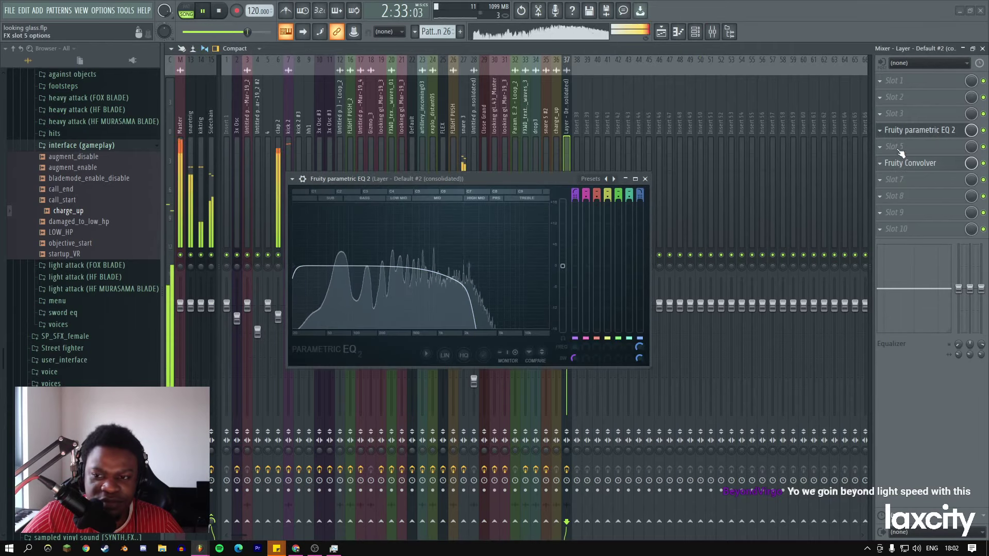
pyautogui.click(645, 178)
pyautogui.click(663, 32)
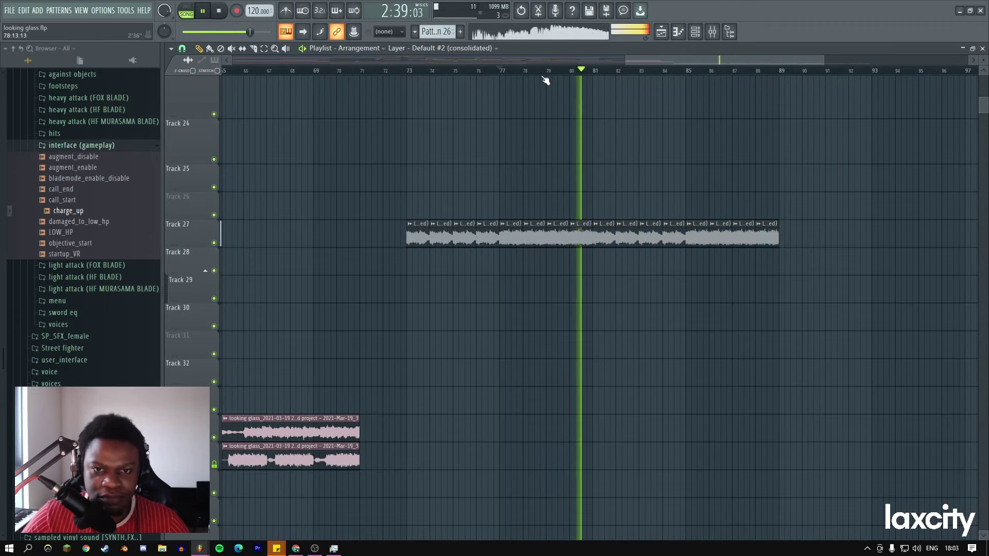
# Put Pattern 24 on Track 29 and new Pattern 27 on Track 28, both at bar 73.
pyautogui.press('F8')
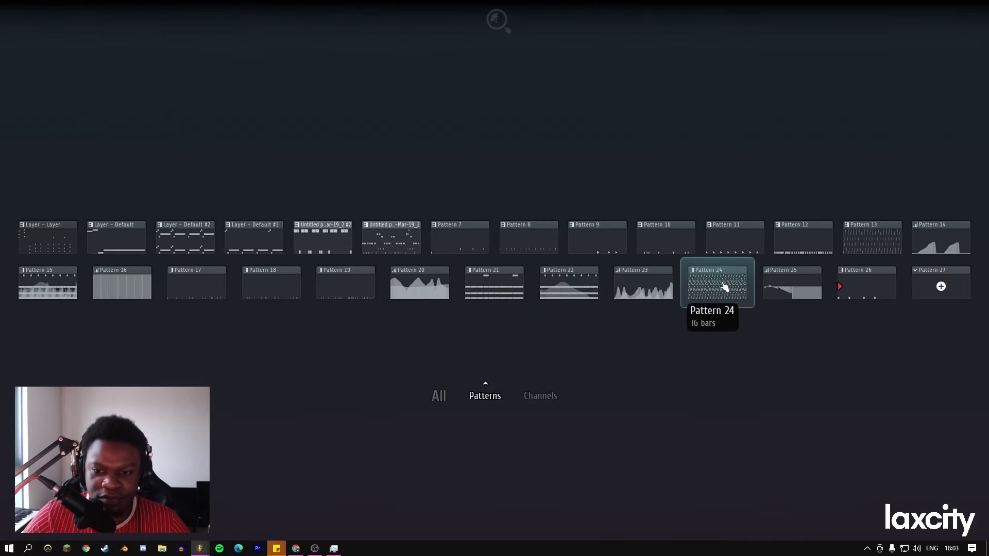
pyautogui.moveTo(723, 286); pyautogui.dragTo(408, 298)
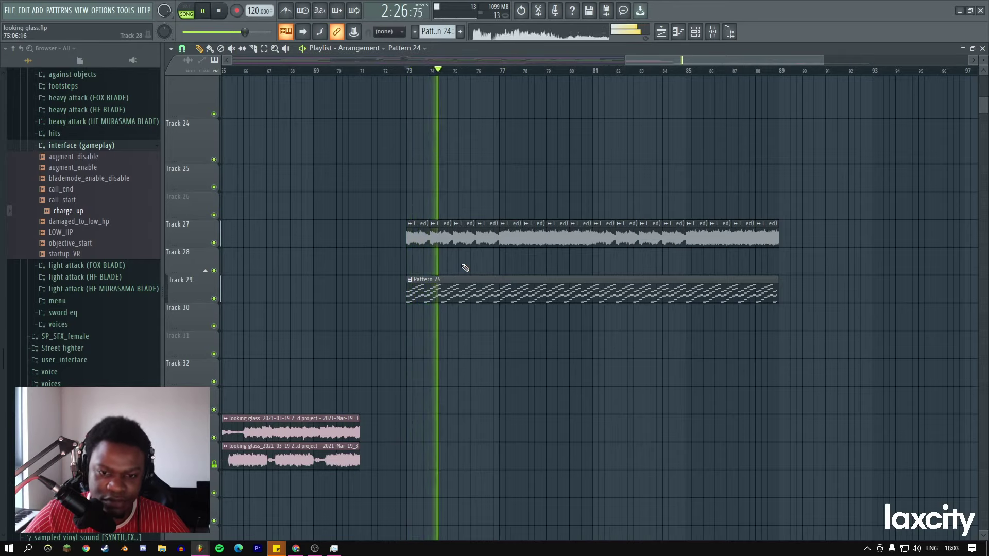
pyautogui.press('F4')
pyautogui.press('Return')
pyautogui.moveTo(437, 263); pyautogui.dragTo(408, 265)
pyautogui.press('F9')
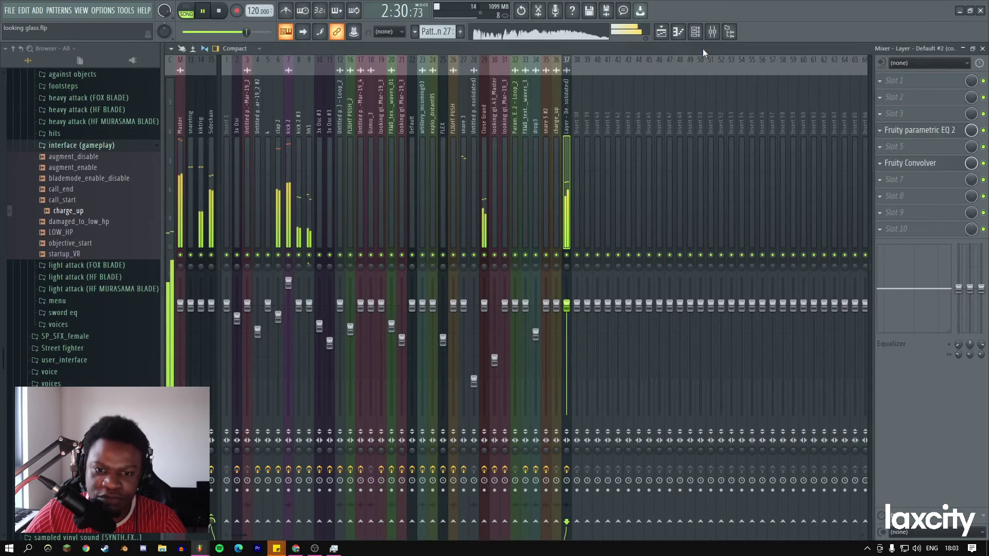
# Load a new Fruity parametric EQ 2 with band 1 as a 172 Hz high-pass.
pyautogui.click(927, 196)
pyautogui.click(741, 356)
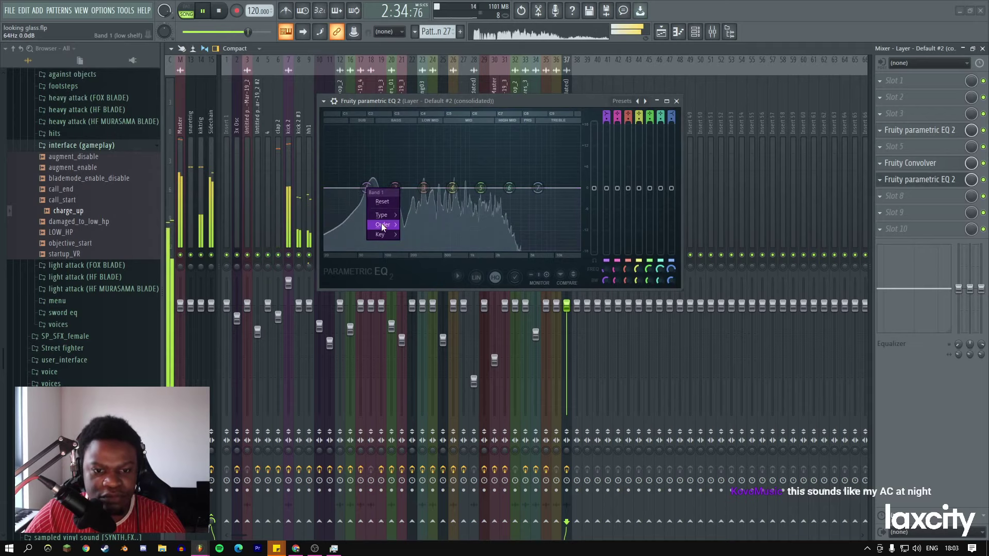
pyautogui.click(417, 244)
pyautogui.moveTo(366, 187); pyautogui.dragTo(391, 188)
# Adjust the other Parametric EQ 2's low-pass, settling near 2 kHz.
pyautogui.click(911, 132)
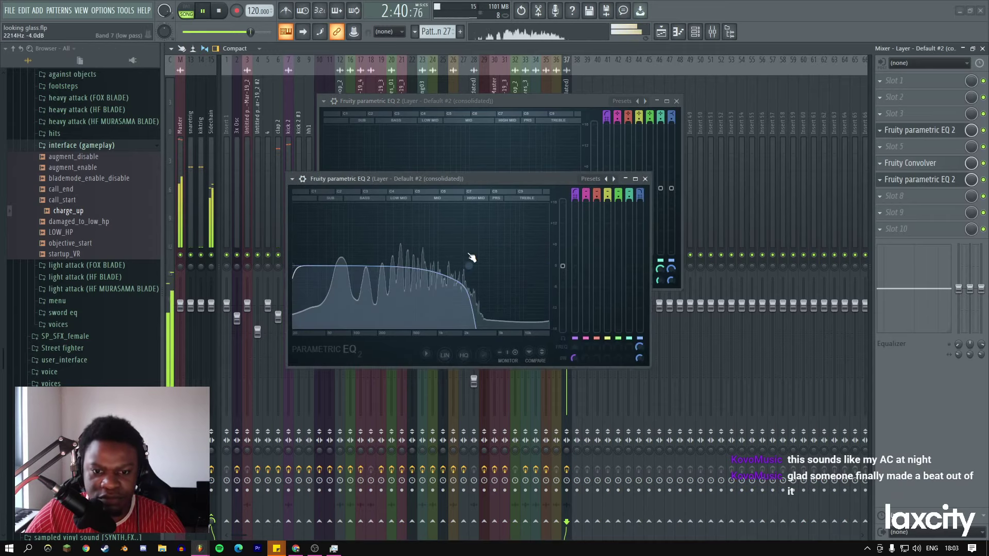
pyautogui.moveTo(471, 257); pyautogui.dragTo(529, 258)
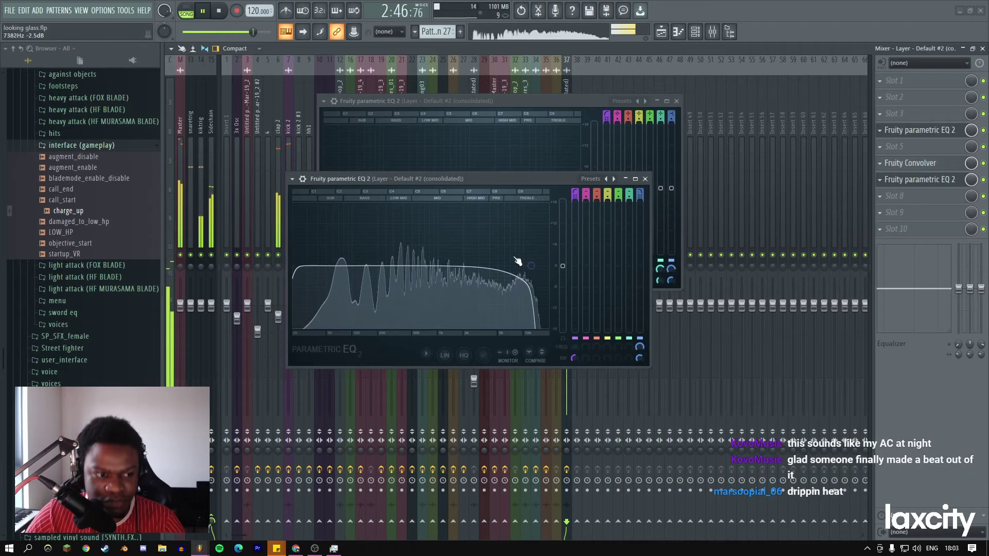
pyautogui.moveTo(530, 266); pyautogui.dragTo(466, 266)
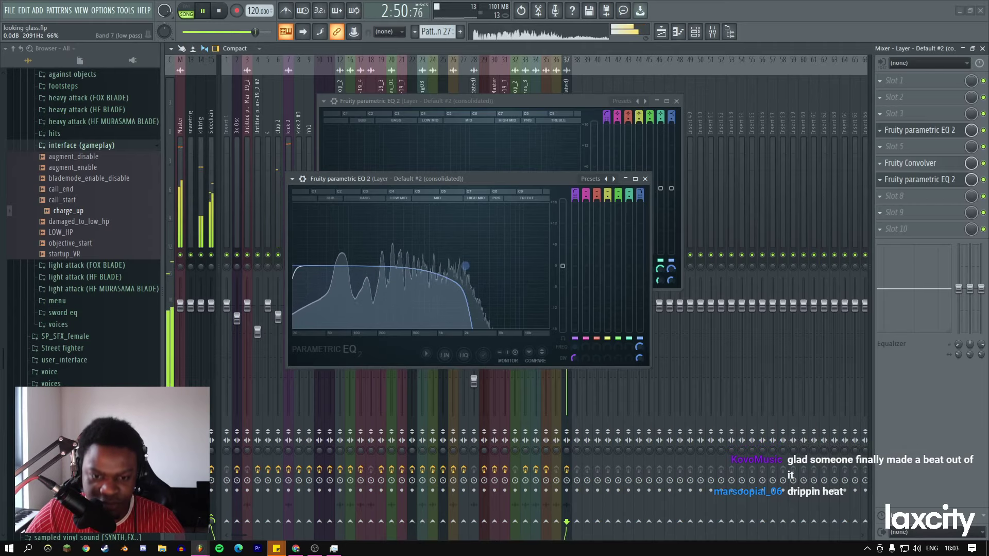
pyautogui.press('F6')
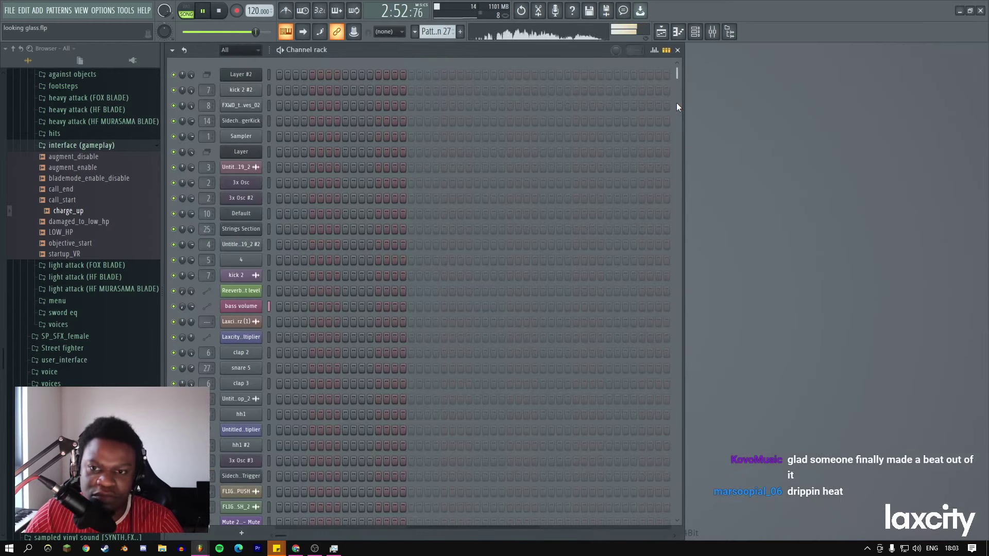
# Play from bar 73 and open Pattern 27's channels, previewing the Layer channel.
pyautogui.click(662, 35)
pyautogui.click(407, 70)
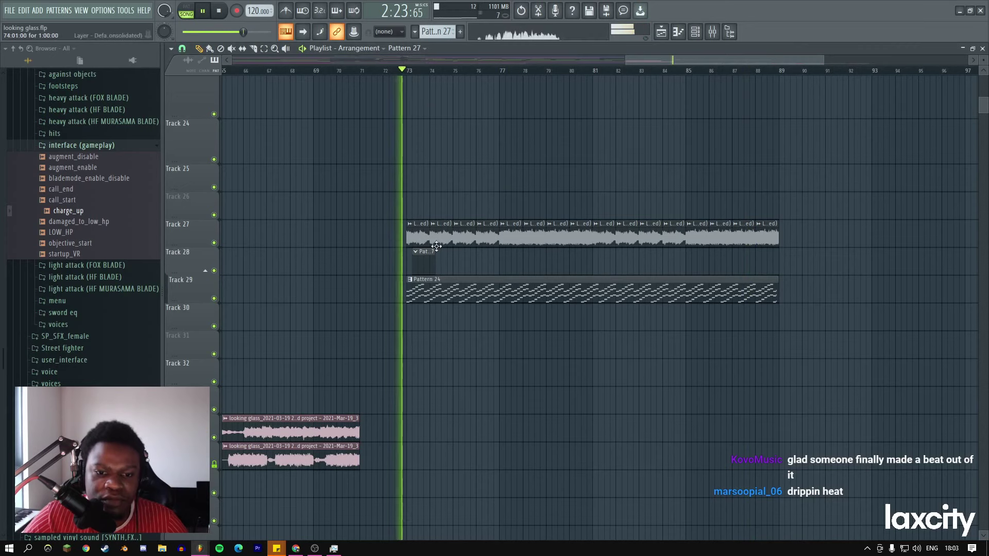
pyautogui.doubleClick(413, 261)
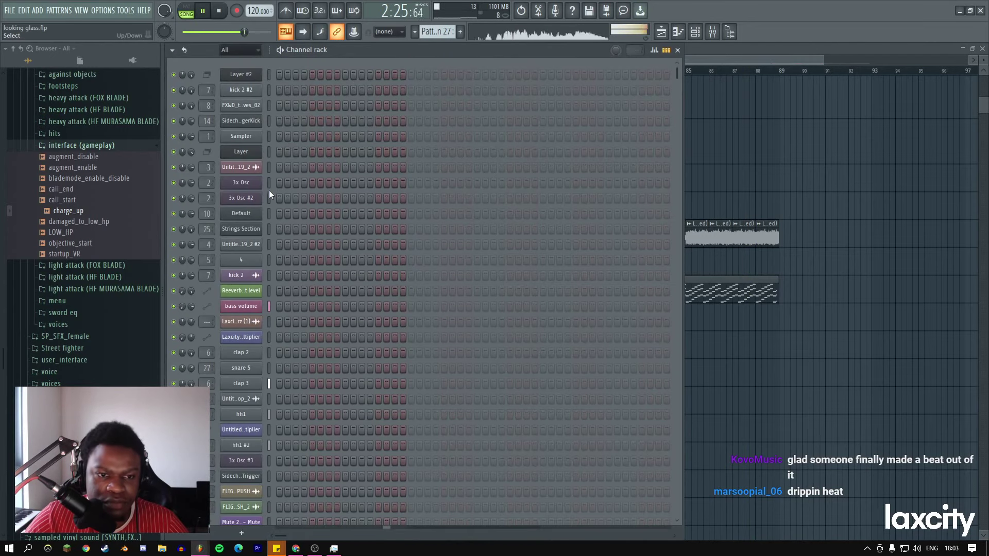
pyautogui.press('space')
pyautogui.click(269, 151)
pyautogui.press('c')
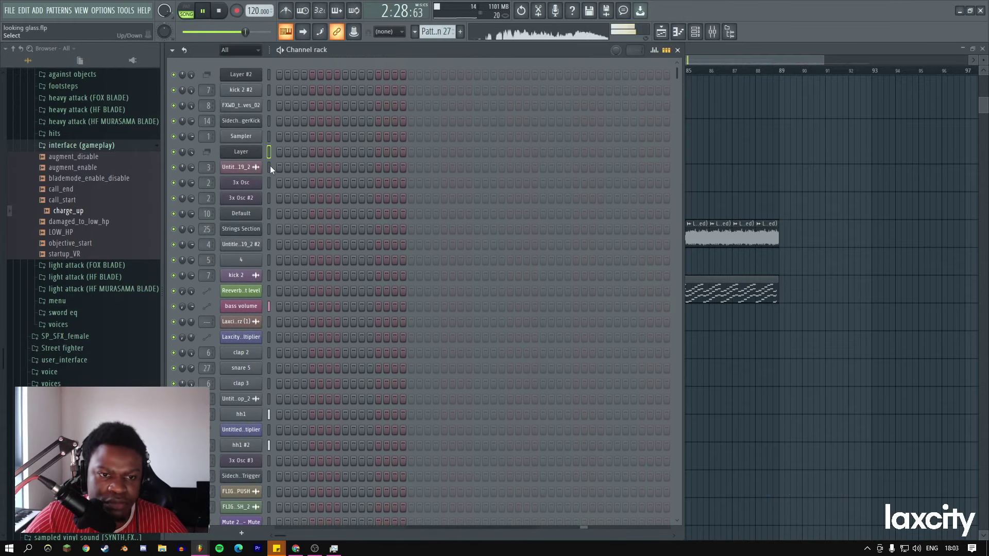
# Add a short D#1 note for the Default channel in Pattern 27.
pyautogui.rightClick(267, 217)
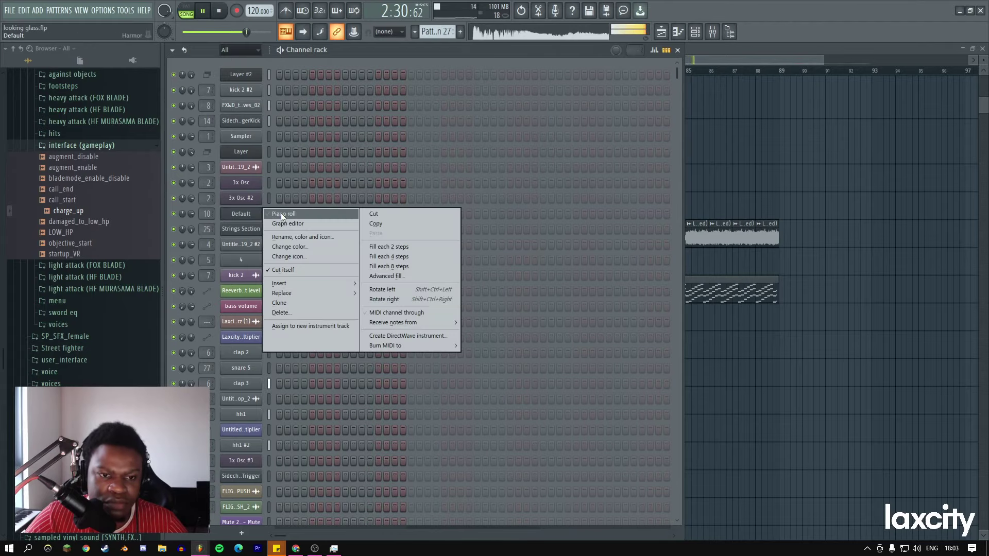
pyautogui.click(281, 213)
pyautogui.press('space')
pyautogui.scroll(-10, 212, 419)
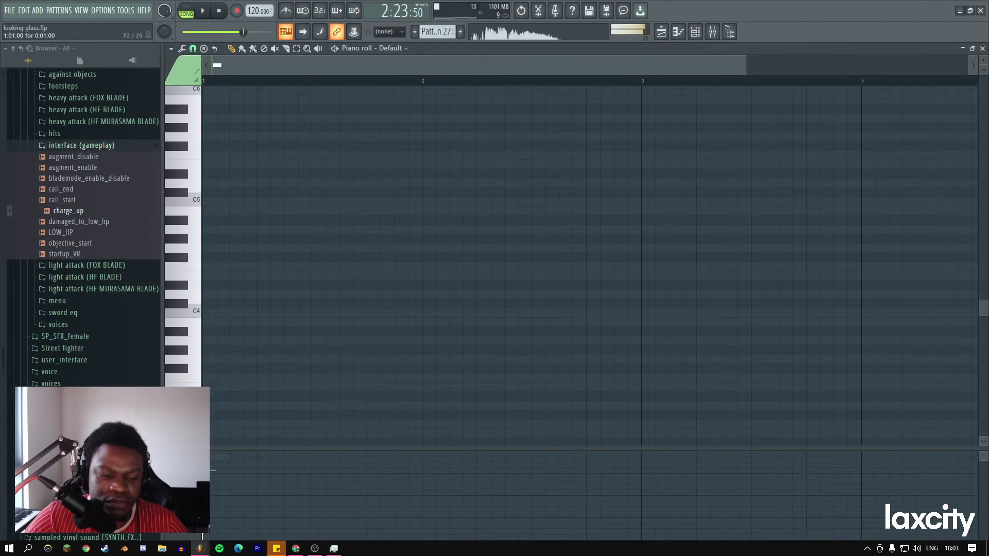
pyautogui.click(213, 304)
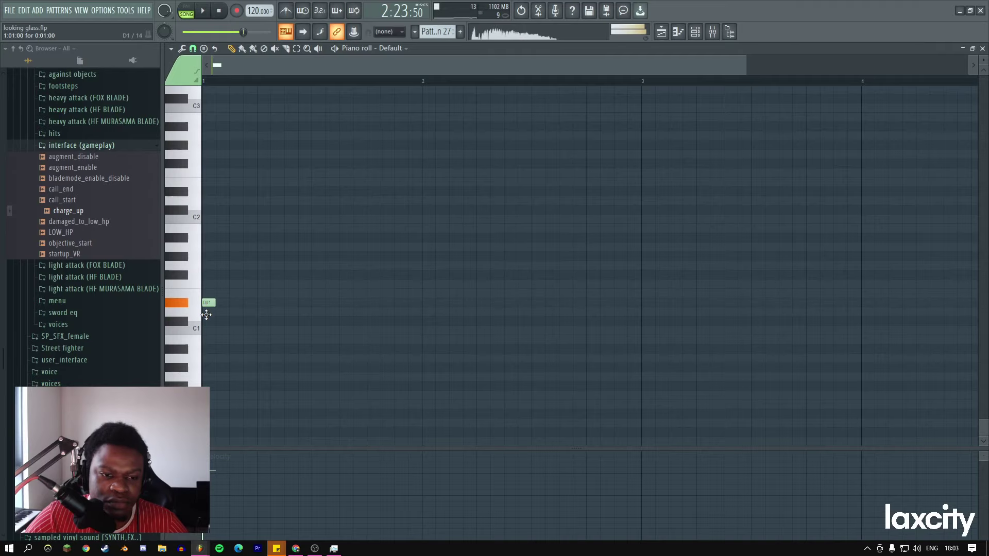
pyautogui.click(662, 32)
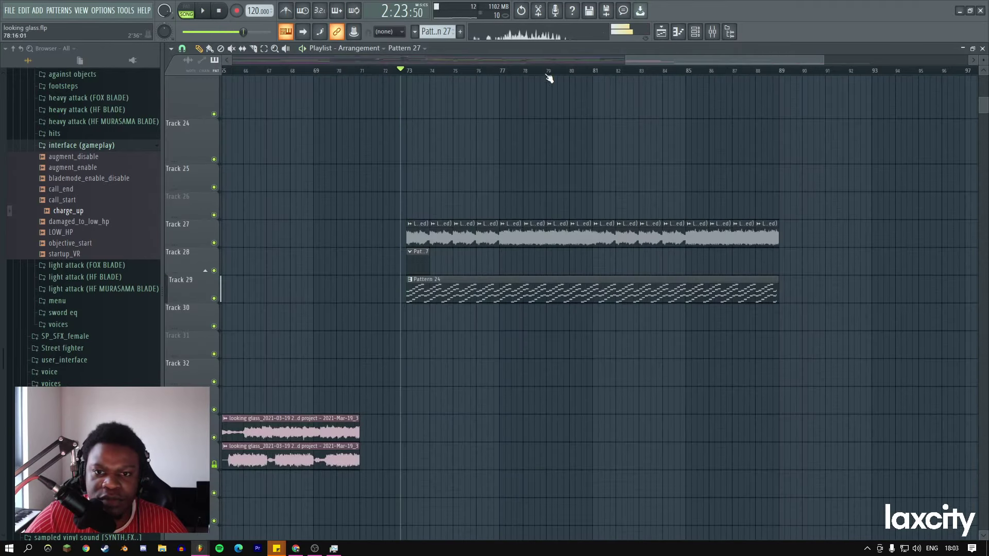
# Place a Pattern 7 clip on Track 30 at bar 73.
pyautogui.click(395, 50)
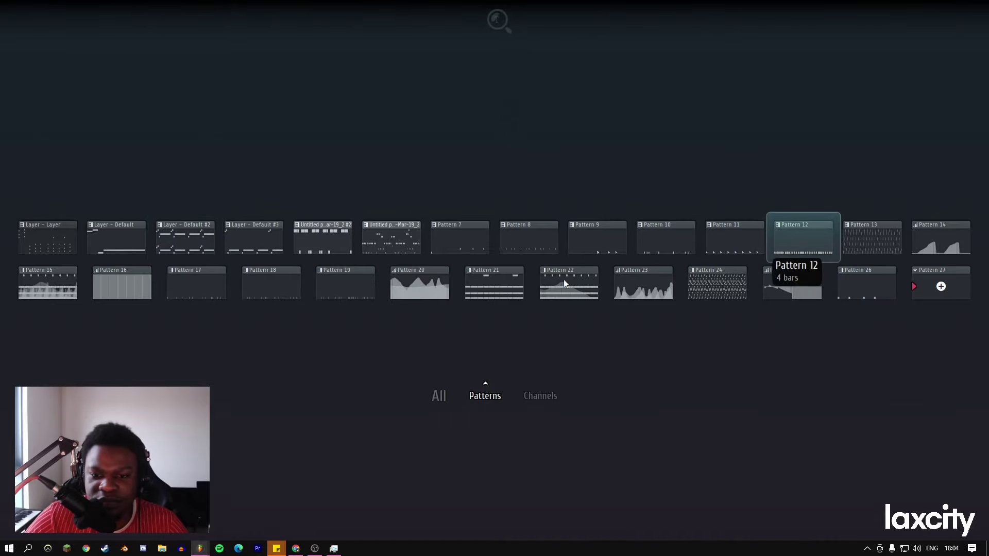
pyautogui.click(459, 237)
pyautogui.moveTo(408, 314); pyautogui.dragTo(409, 306)
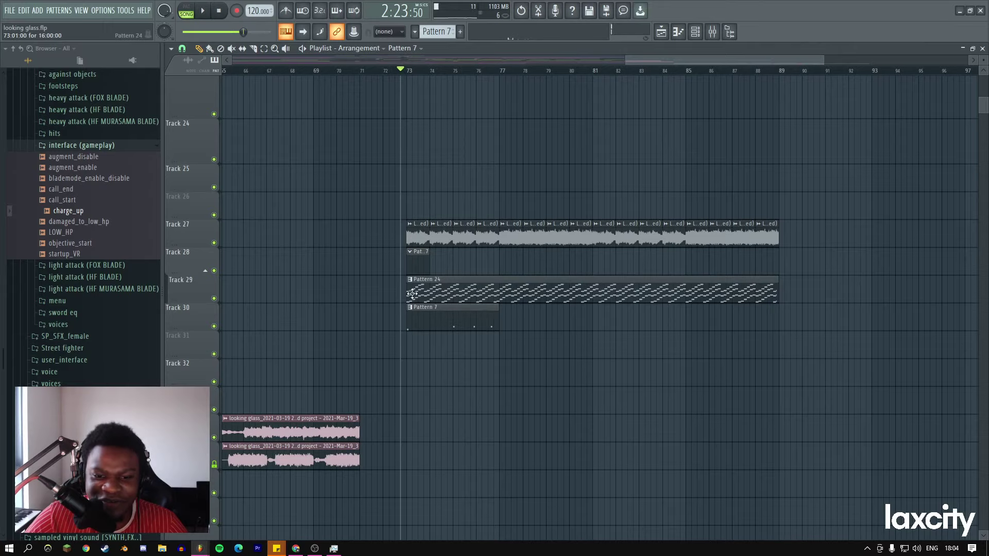
# Quantize Pattern 7's notes, raise the first one from C5 to D5, and add two more D5 notes.
pyautogui.doubleClick(462, 324)
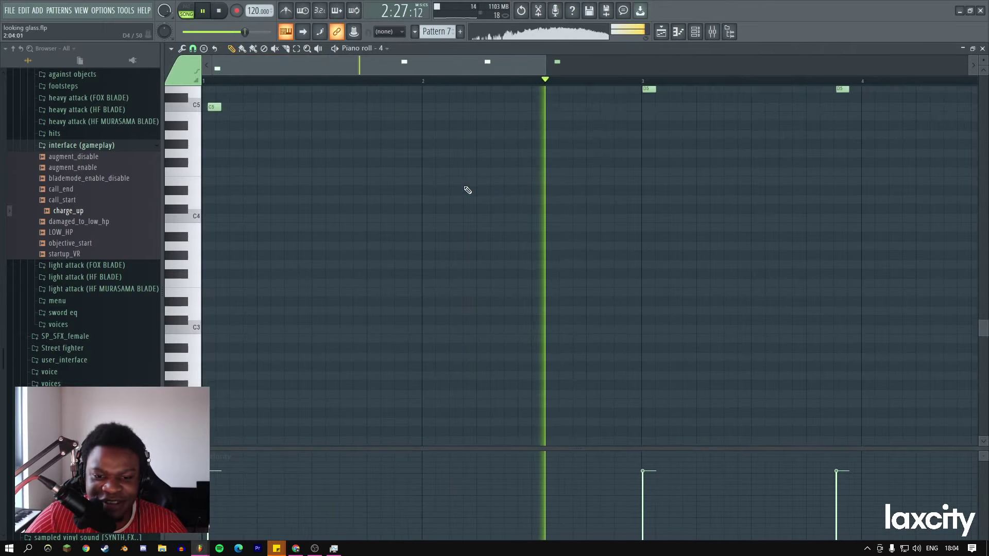
pyautogui.moveTo(544, 65); pyautogui.dragTo(636, 65)
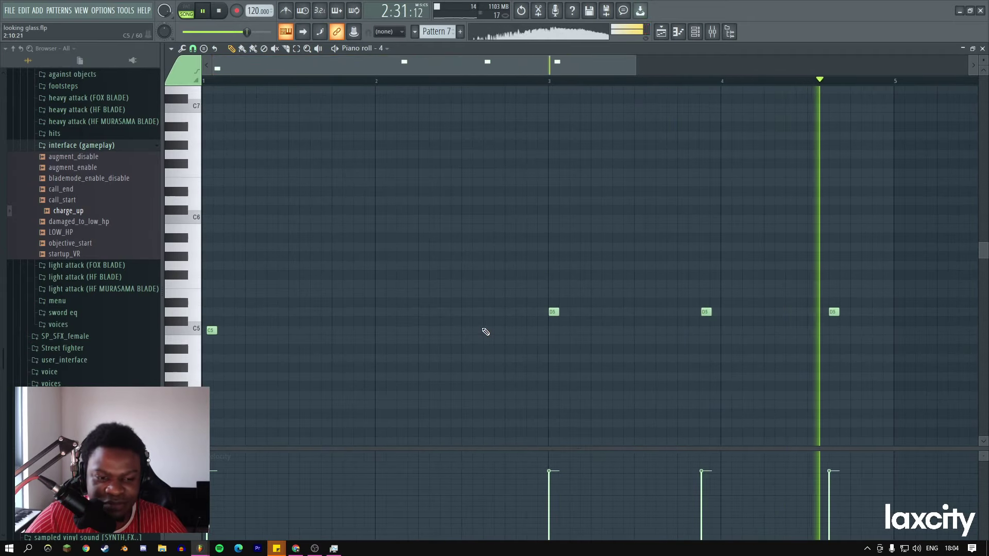
pyautogui.hotkey('ctrl', 'q')
pyautogui.moveTo(210, 330); pyautogui.dragTo(206, 311)
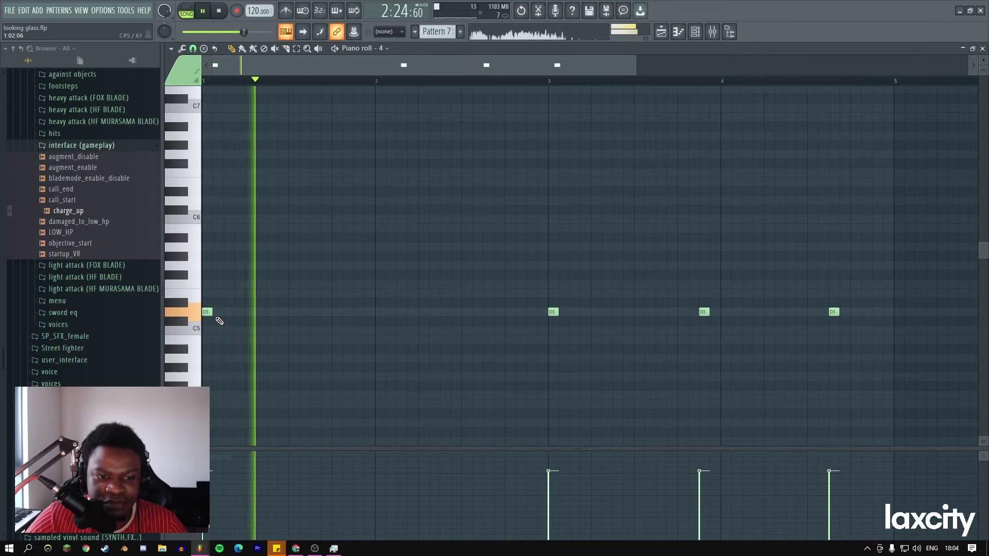
pyautogui.click(272, 311)
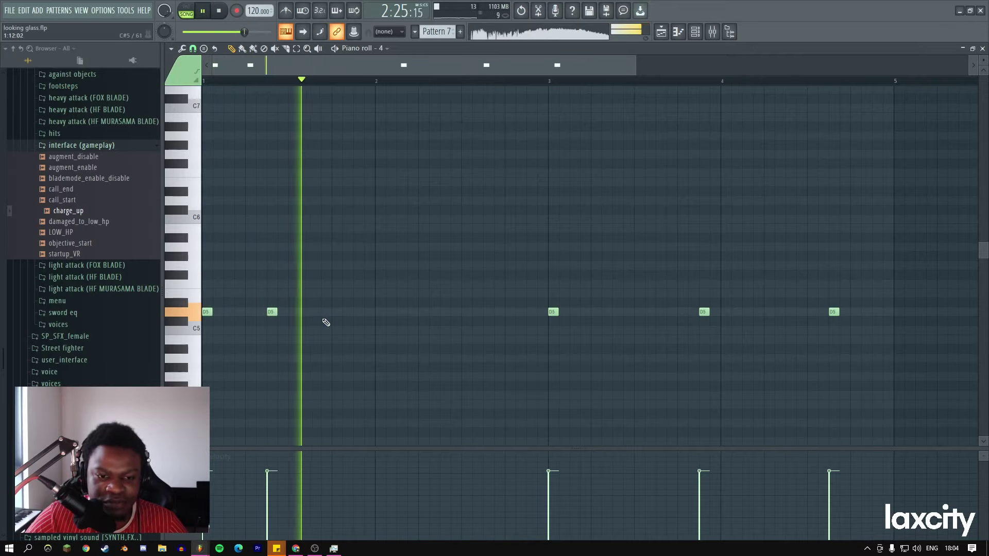
pyautogui.click(336, 312)
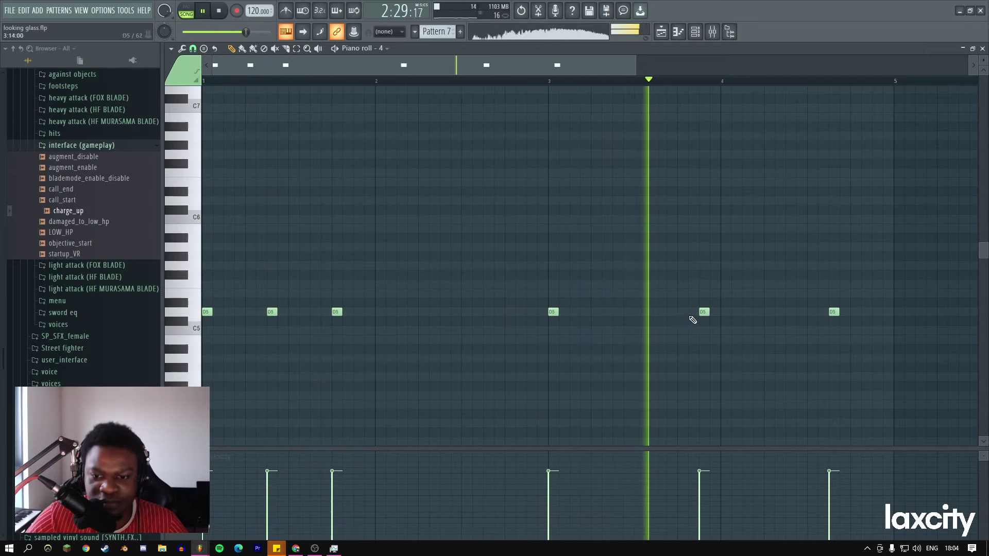
pyautogui.press('space')
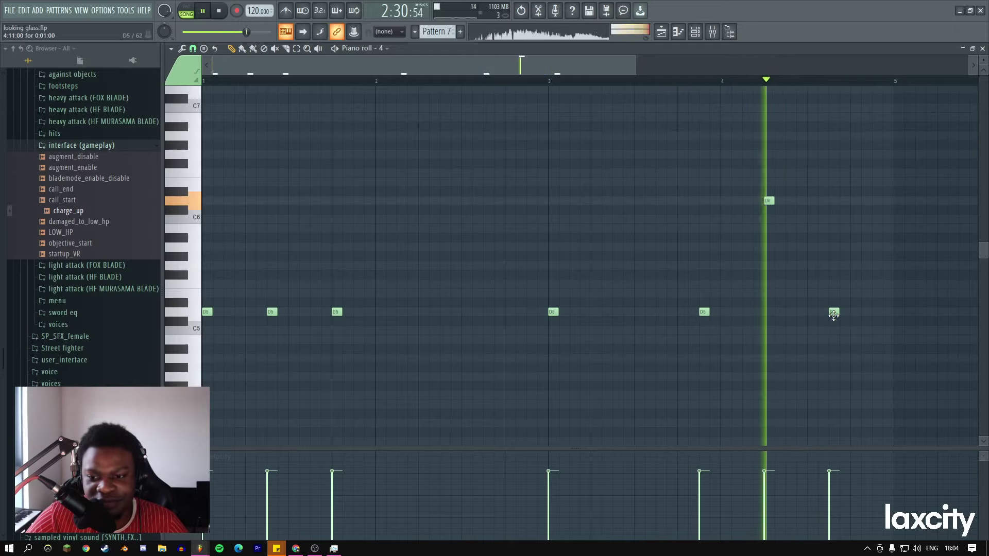
pyautogui.click(661, 31)
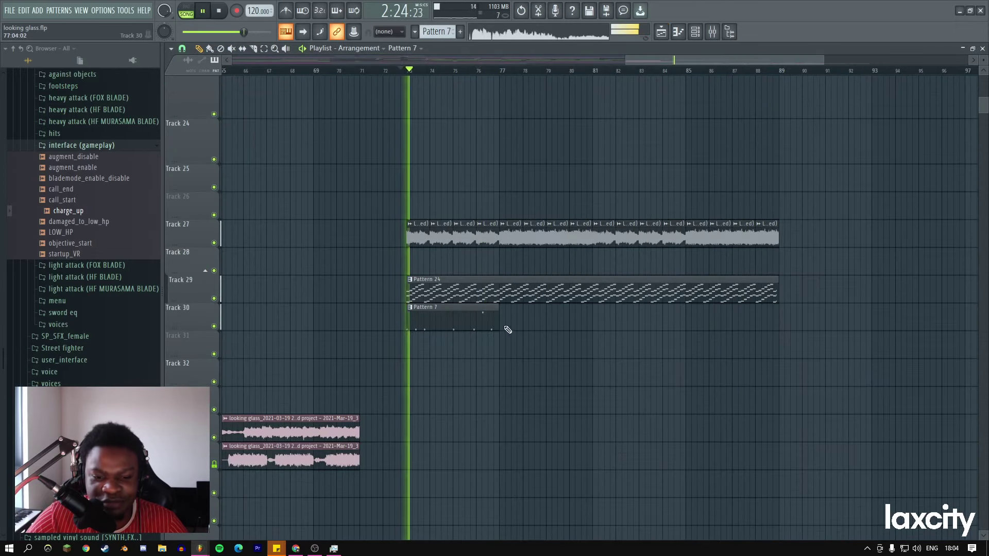
# Repeat the Pattern 7 clip three more times and delete the D5 note near the end of bar 4.
pyautogui.keyDown('ctrl'); pyautogui.click(474, 306); pyautogui.keyUp('ctrl')
pyautogui.hotkey('ctrl', 'b')
pyautogui.hotkey('ctrl', 'b')
pyautogui.hotkey('ctrl', 'b')
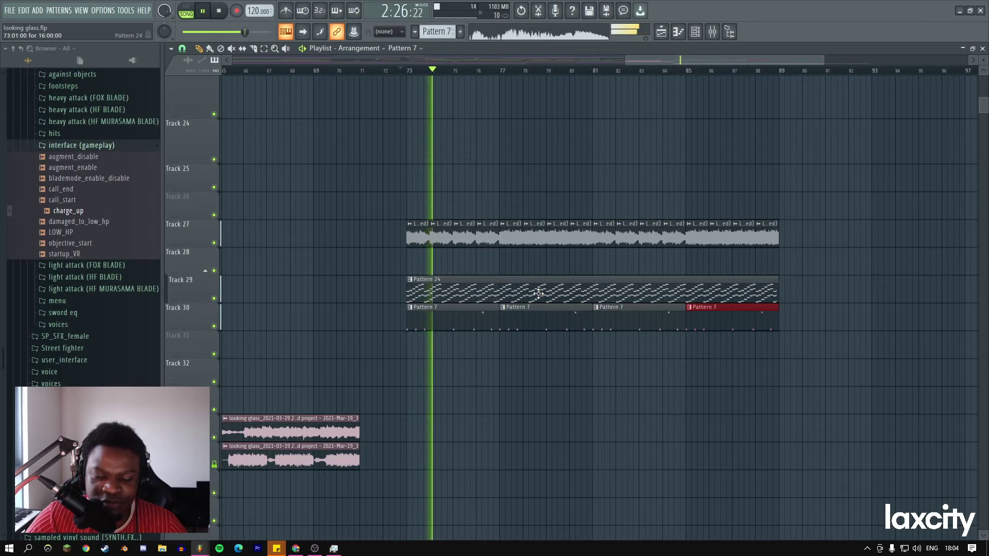
pyautogui.doubleClick(428, 326)
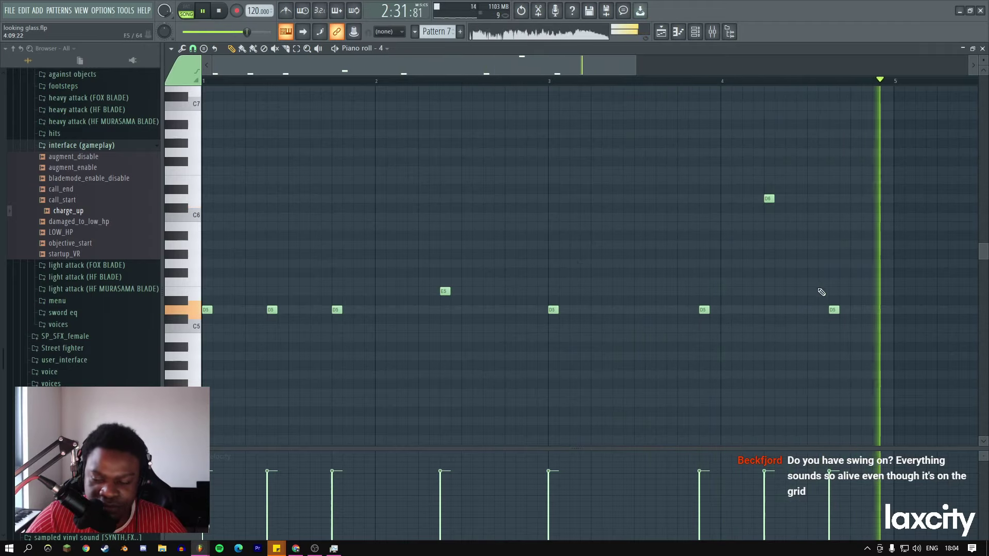
pyautogui.press('space')
pyautogui.rightClick(834, 310)
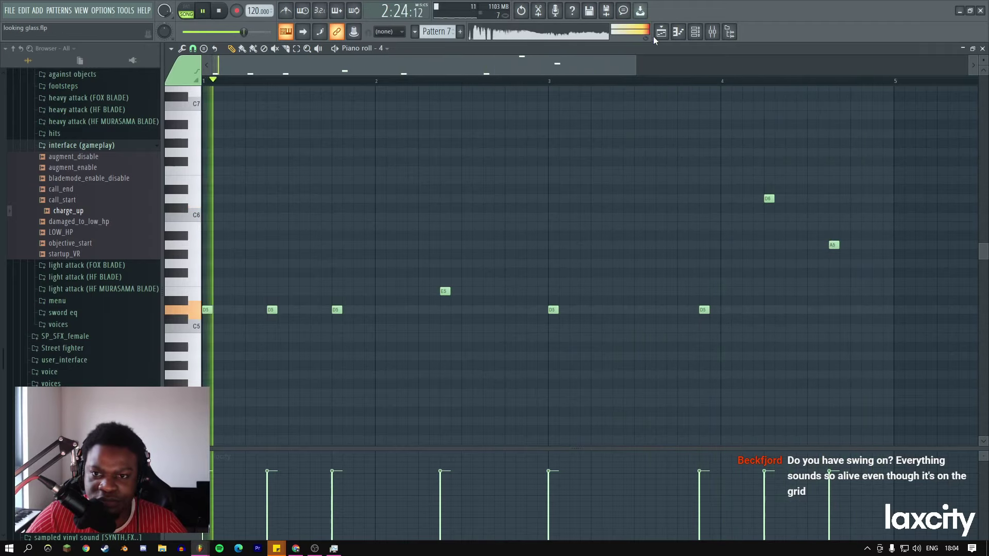
pyautogui.click(659, 33)
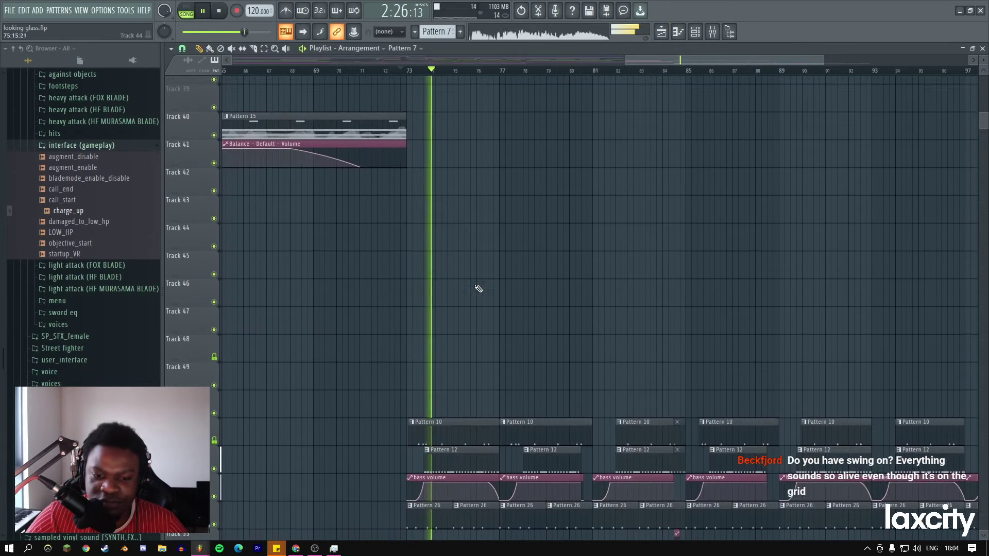
# Mute Track 54.
pyautogui.scroll(-4, 478, 287)
pyautogui.click(215, 298)
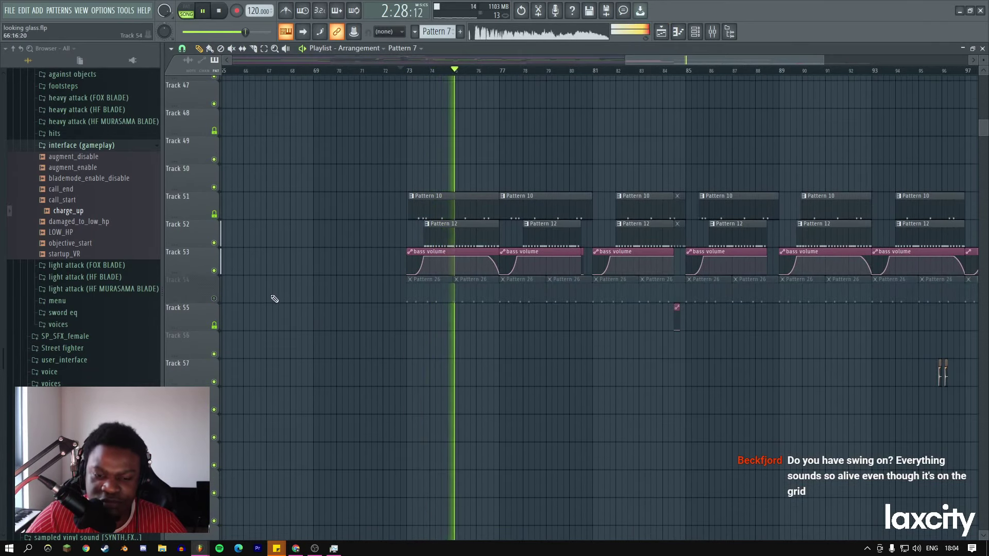
pyautogui.scroll(8, 440, 291)
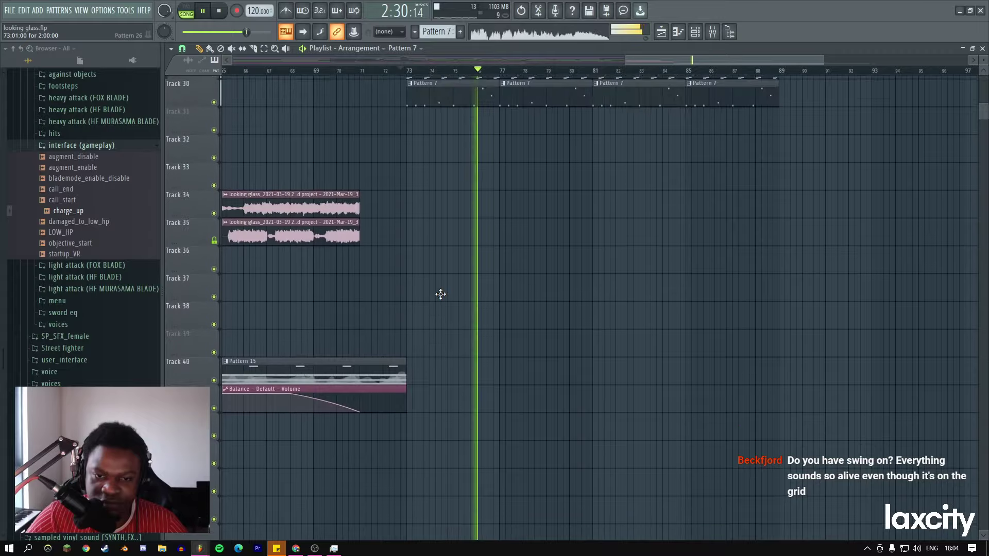
pyautogui.scroll(4, 440, 294)
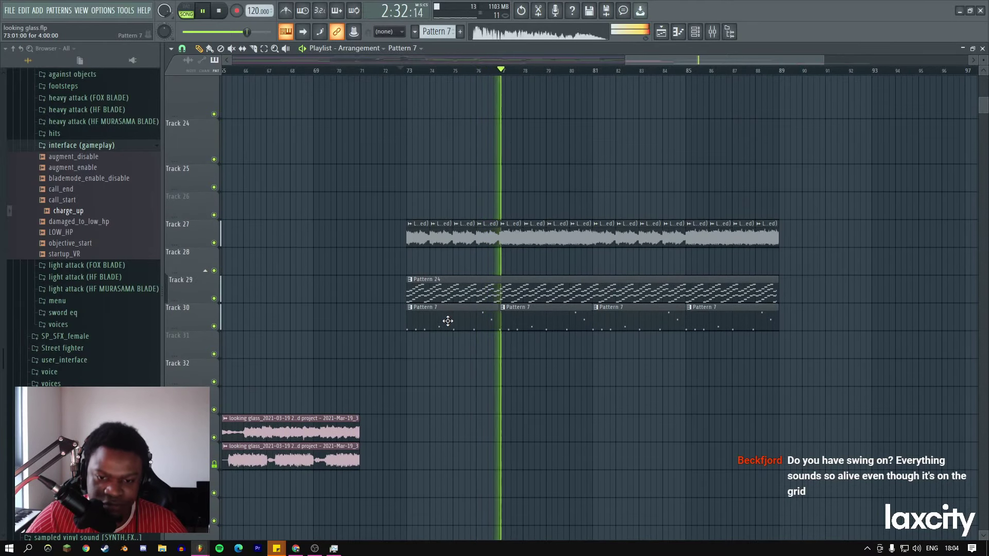
# Merge the first two Pattern 7 clips into Pattern 8 and duplicate it over the remaining clips.
pyautogui.moveTo(551, 322); pyautogui.dragTo(479, 320)
pyautogui.hotkey('ctrl', 'g')
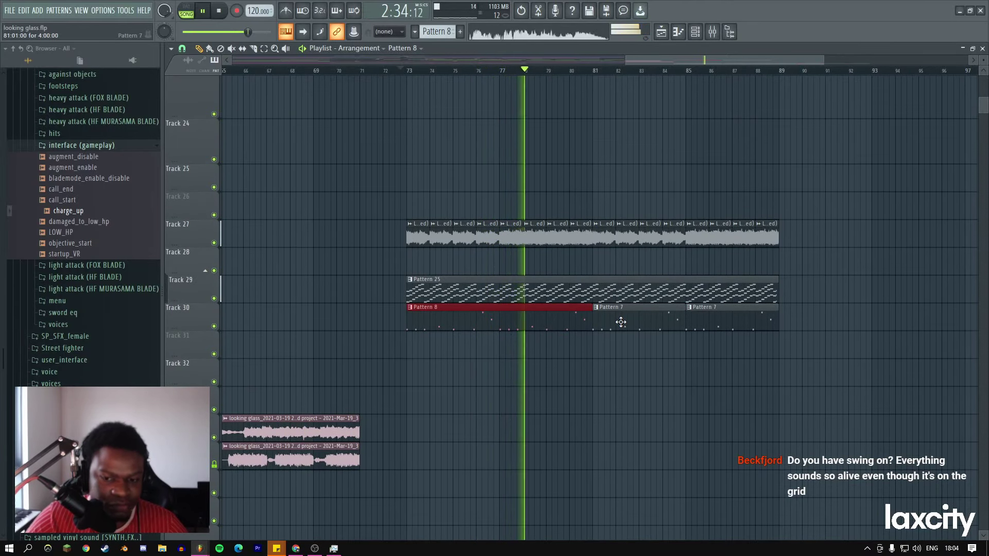
pyautogui.hotkey('ctrl', 'b')
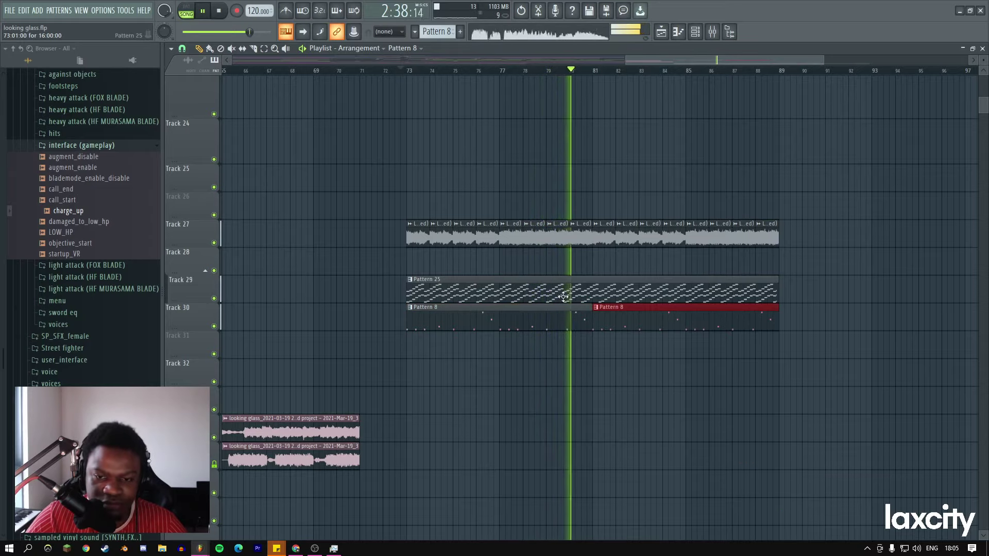
pyautogui.click(556, 239)
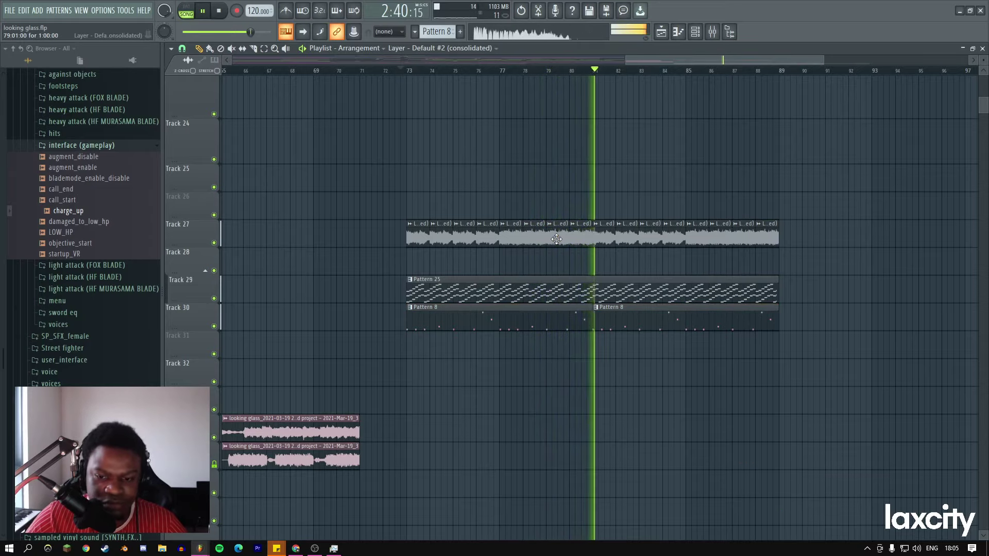
pyautogui.scroll(-1, 556, 238)
pyautogui.scroll(-9, 556, 239)
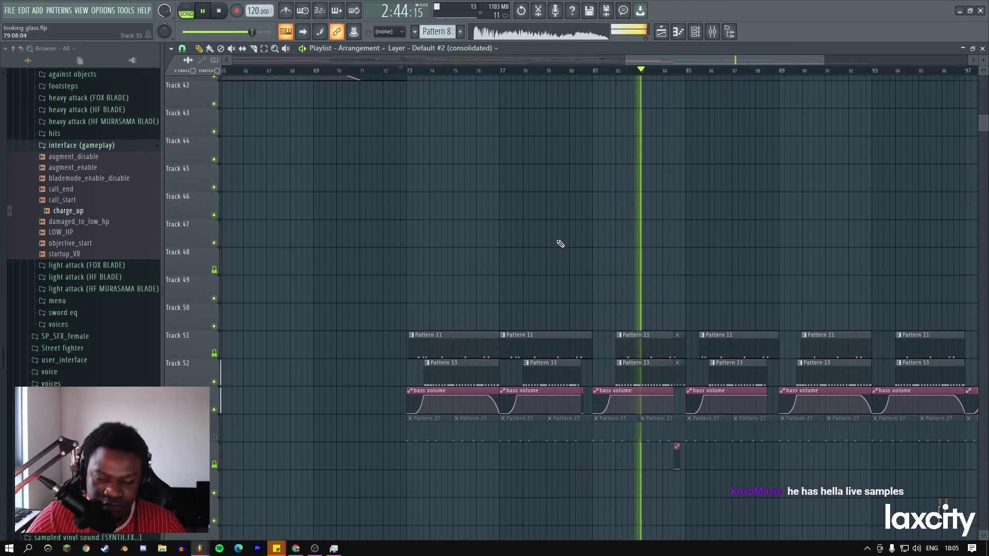
pyautogui.press('space')
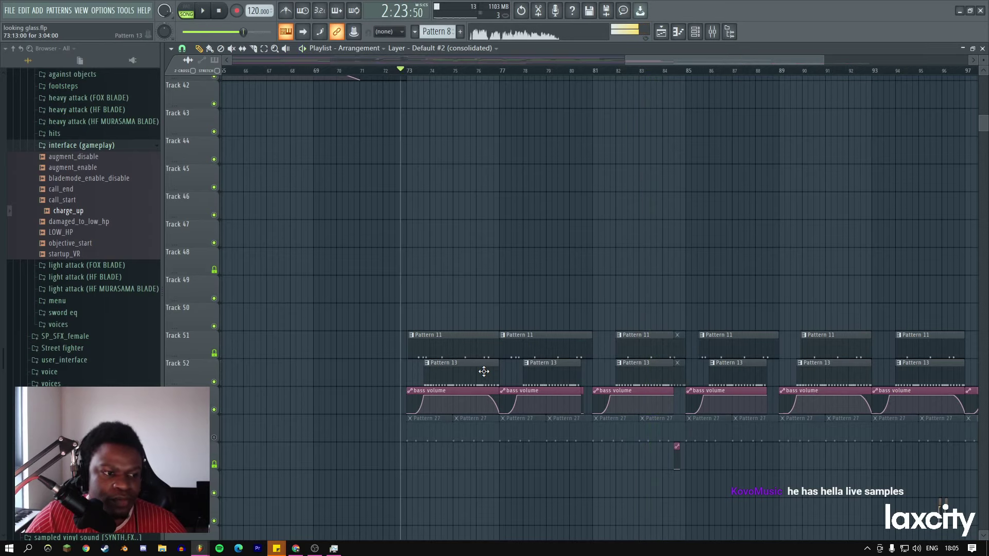
# Glance at Pattern 13's notes, then look over the Playlist arrangement.
pyautogui.doubleClick(483, 372)
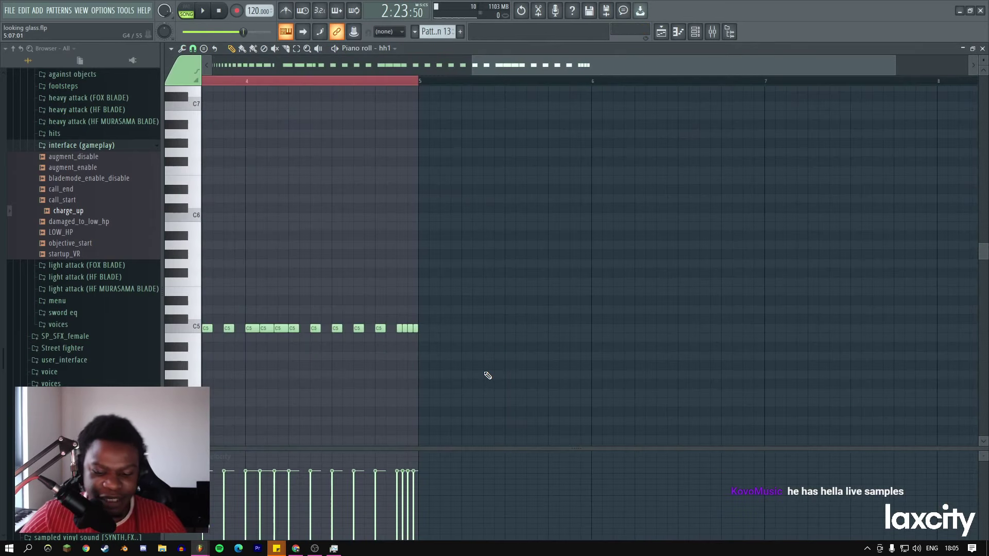
pyautogui.press('Escape')
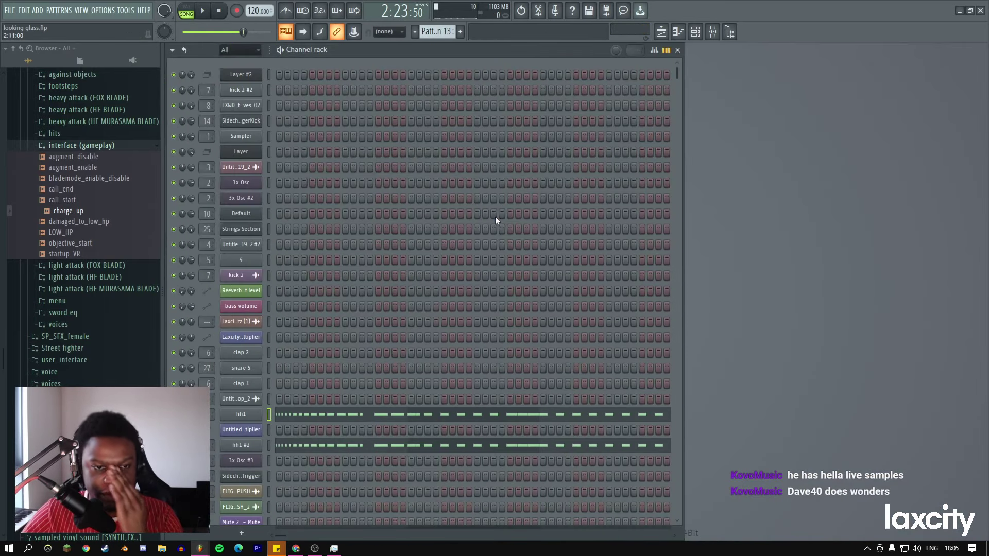
pyautogui.click(661, 33)
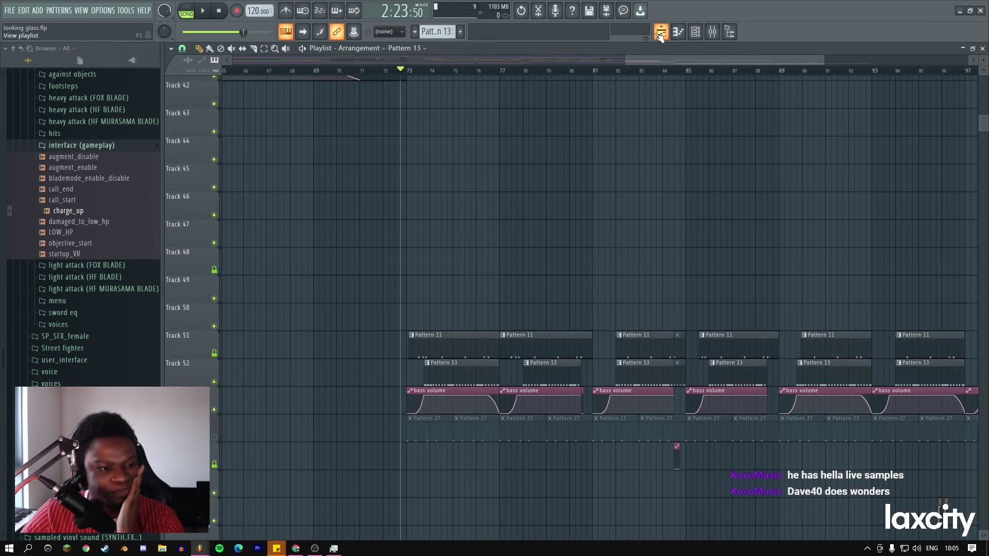
pyautogui.moveTo(627, 60); pyautogui.dragTo(230, 60)
pyautogui.scroll(6, 362, 172)
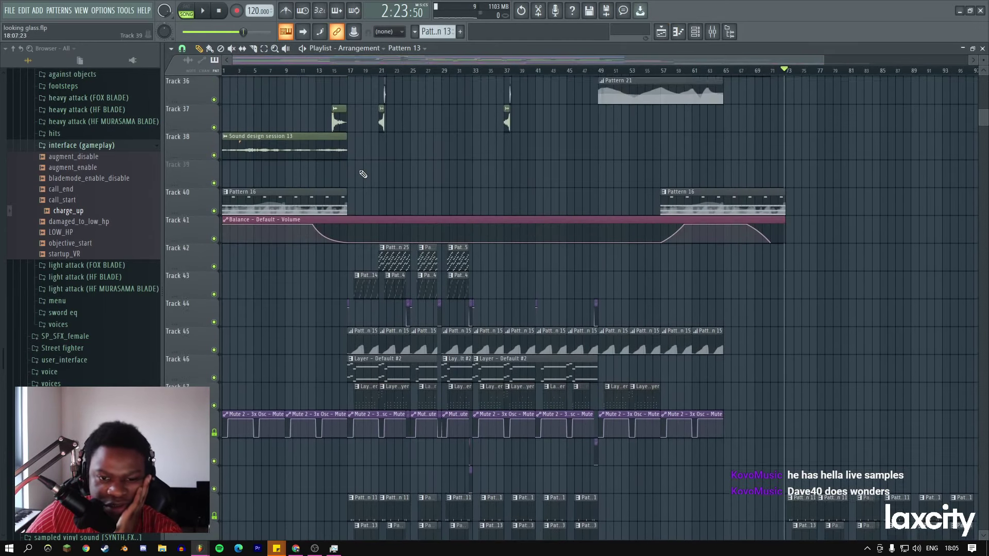
pyautogui.scroll(-1, 486, 189)
pyautogui.scroll(3, 486, 189)
pyautogui.scroll(5, 415, 150)
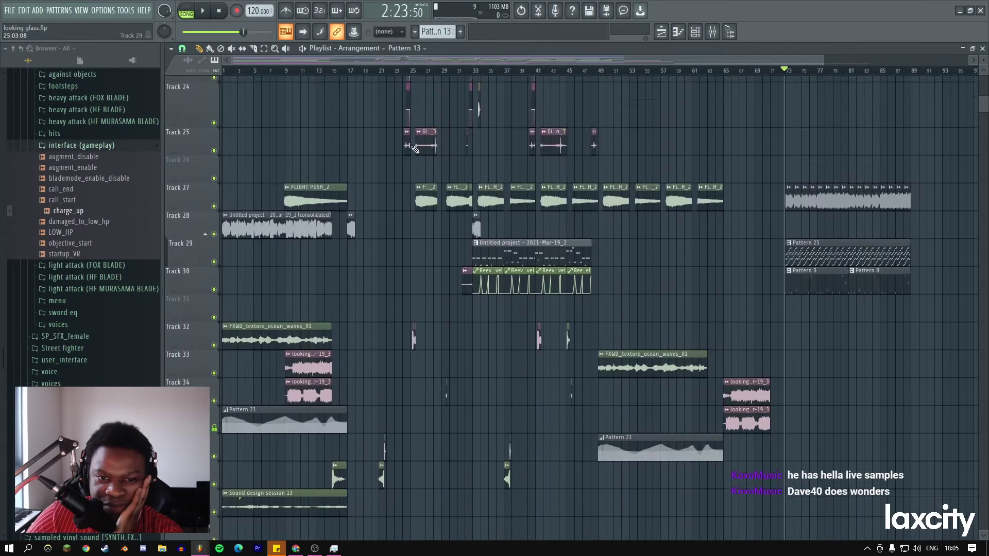
pyautogui.scroll(-5, 415, 147)
pyautogui.scroll(-1, 415, 145)
# Delay the 3x Osc #3 instrument's time shift slightly in its channel settings.
pyautogui.doubleClick(434, 356)
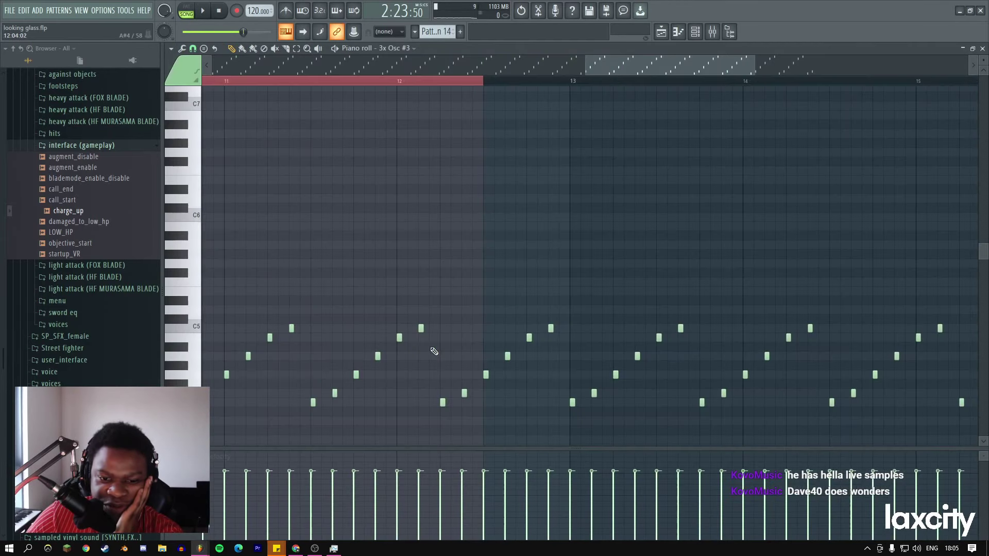
pyautogui.press('F6')
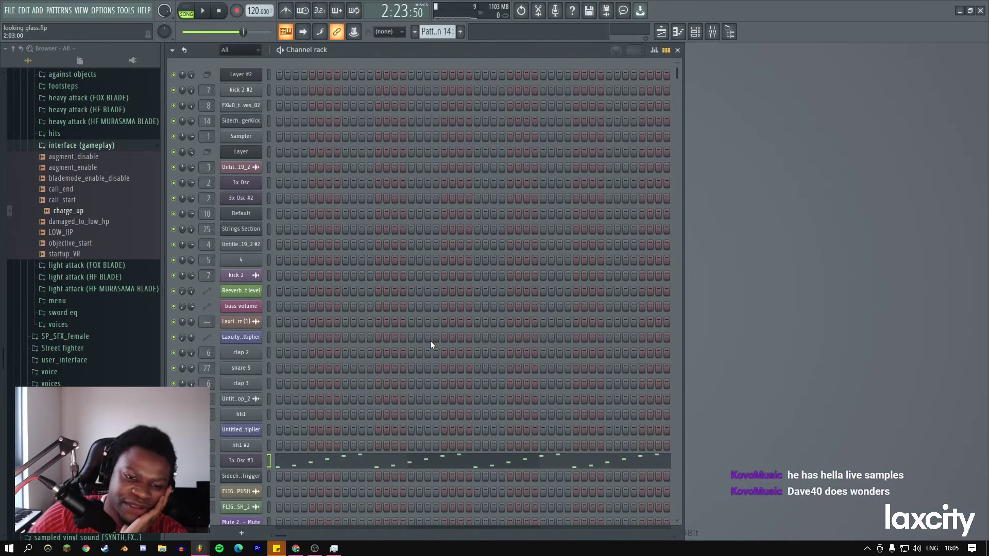
pyautogui.click(247, 461)
pyautogui.click(540, 158)
pyautogui.moveTo(653, 195); pyautogui.dragTo(652, 193)
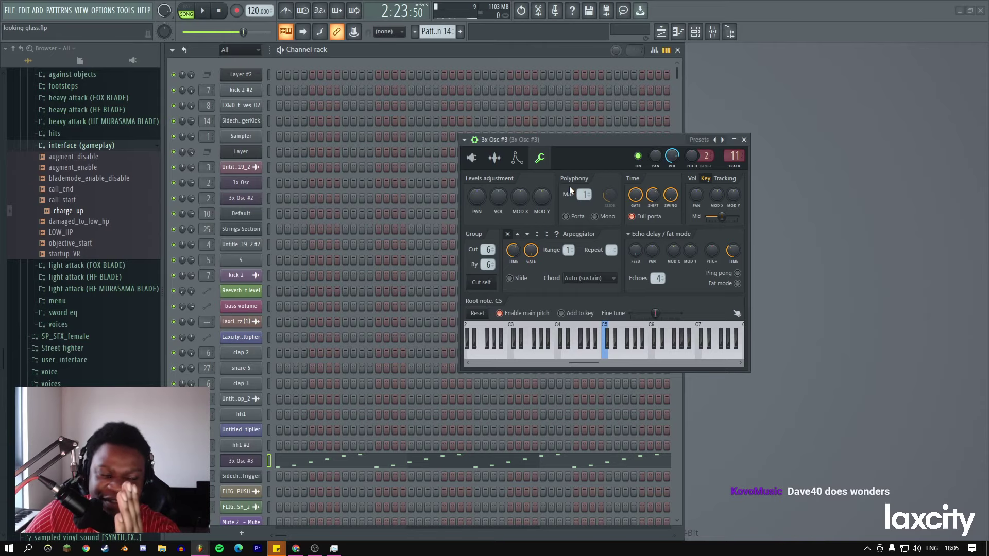
pyautogui.click(743, 139)
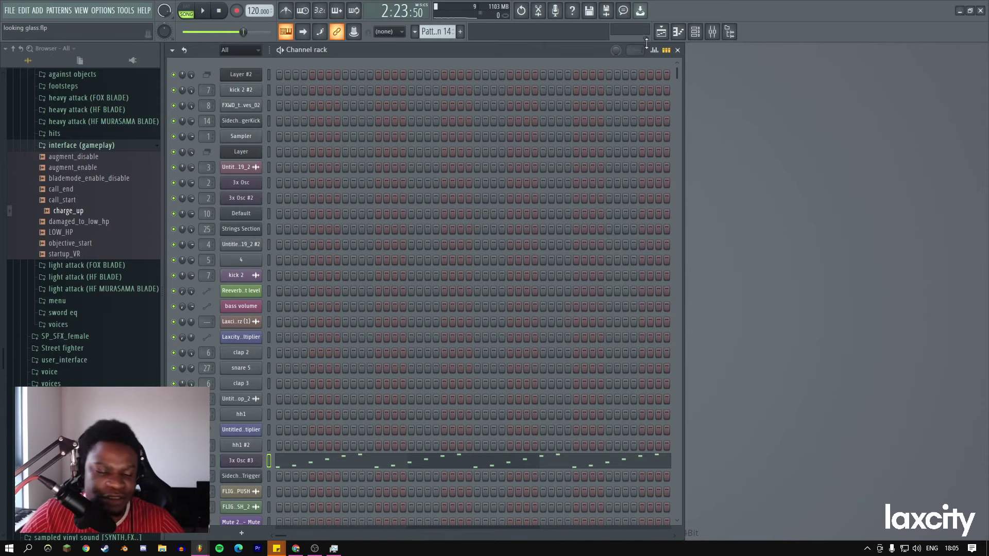
# Stop playback and look through the mixer inserts, including Master and Sidechain, before returning to the arrangement.
pyautogui.click(661, 31)
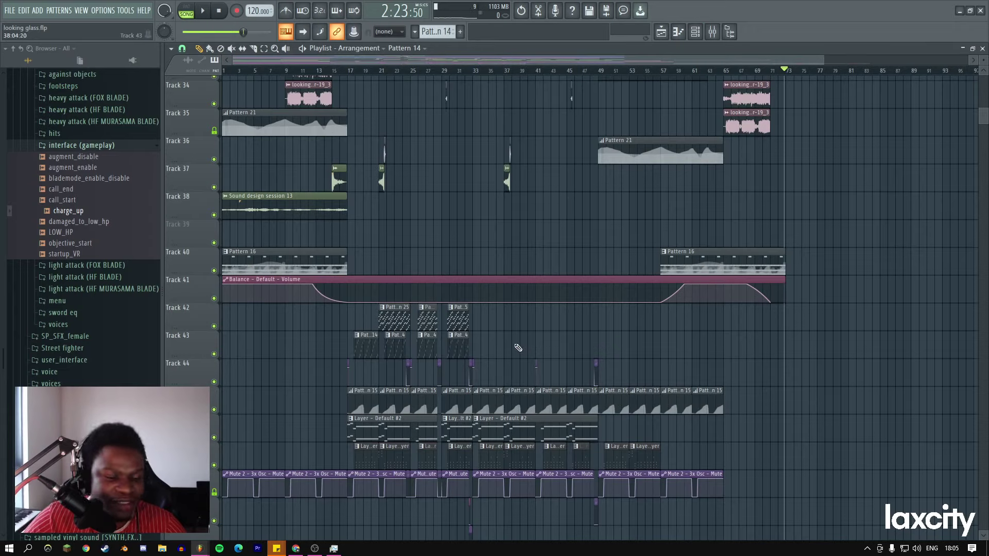
pyautogui.press('space')
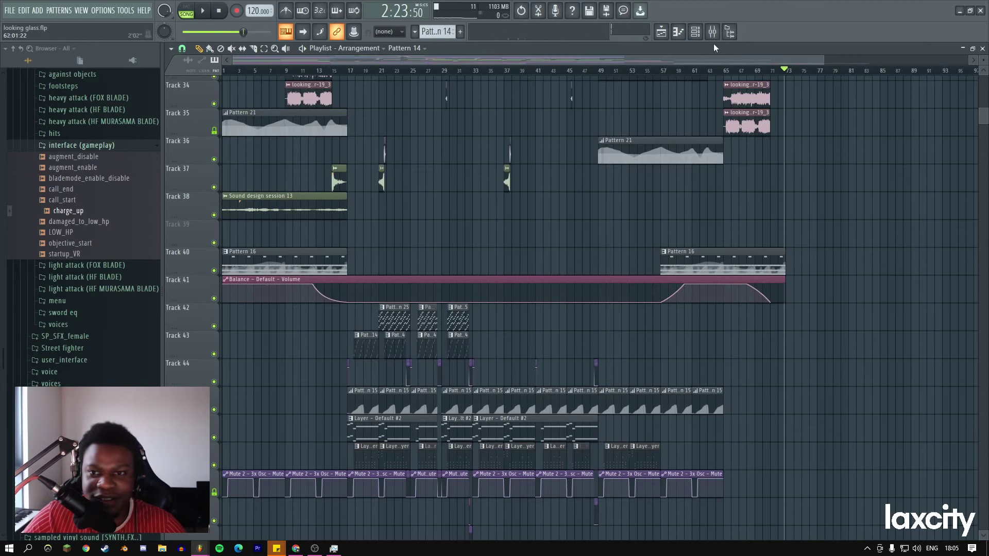
pyautogui.click(712, 31)
pyautogui.click(227, 128)
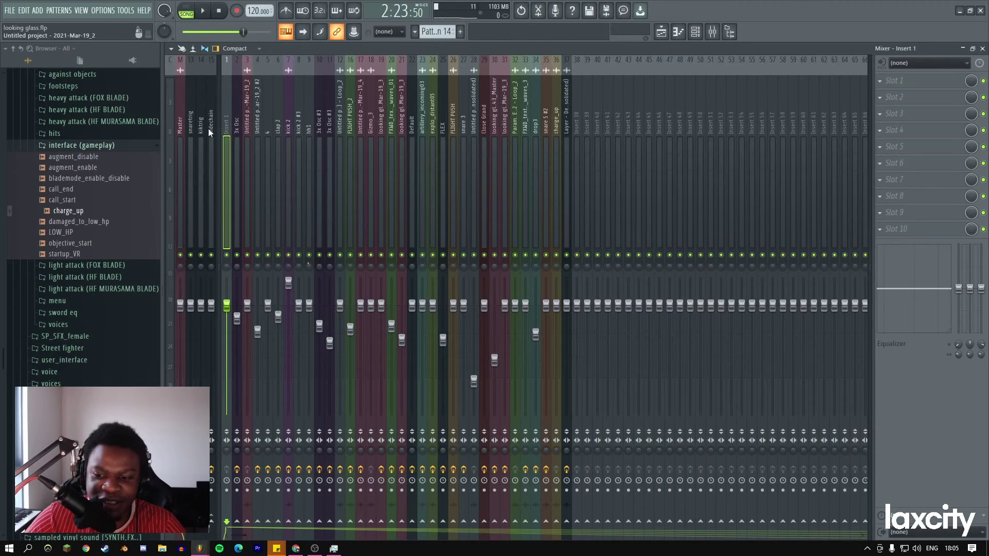
pyautogui.moveTo(215, 129); pyautogui.dragTo(509, 143)
pyautogui.click(227, 155)
pyautogui.click(201, 131)
pyautogui.click(180, 126)
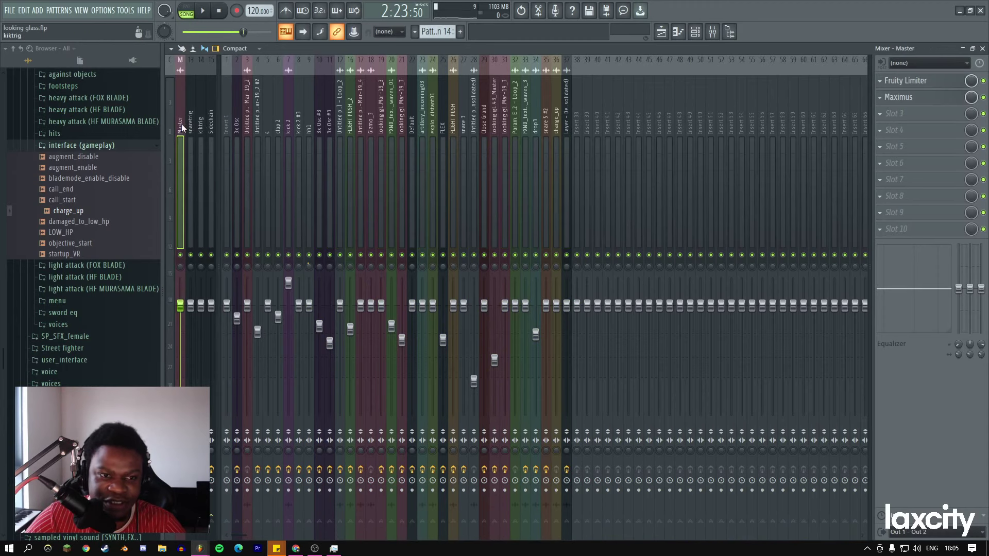
pyautogui.click(211, 127)
pyautogui.click(662, 32)
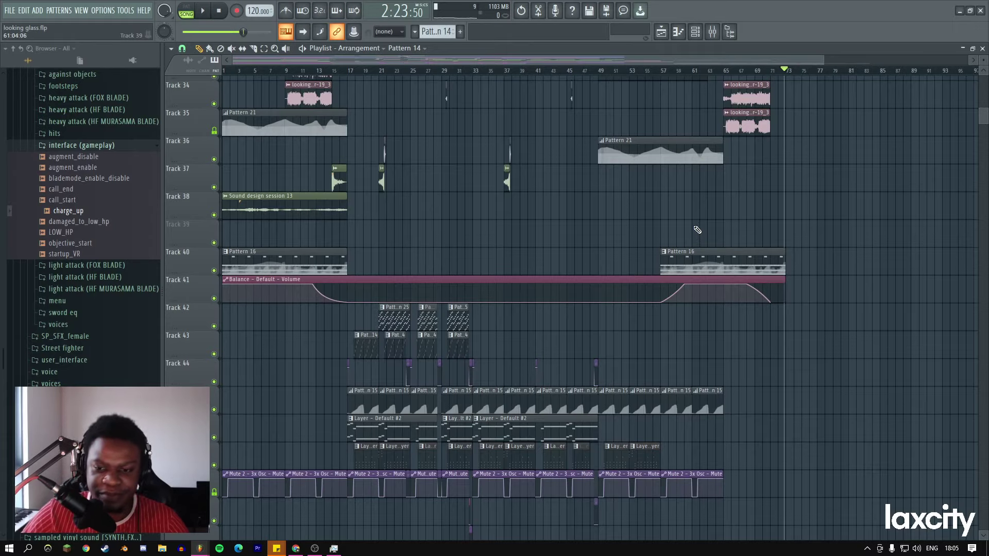
# Open the hh1 pattern's notes and play the hi-hat pattern to hear it.
pyautogui.scroll(-6, 698, 228)
pyautogui.moveTo(646, 215); pyautogui.dragTo(232, 263)
pyautogui.moveTo(358, 243); pyautogui.dragTo(405, 263)
pyautogui.doubleClick(430, 175)
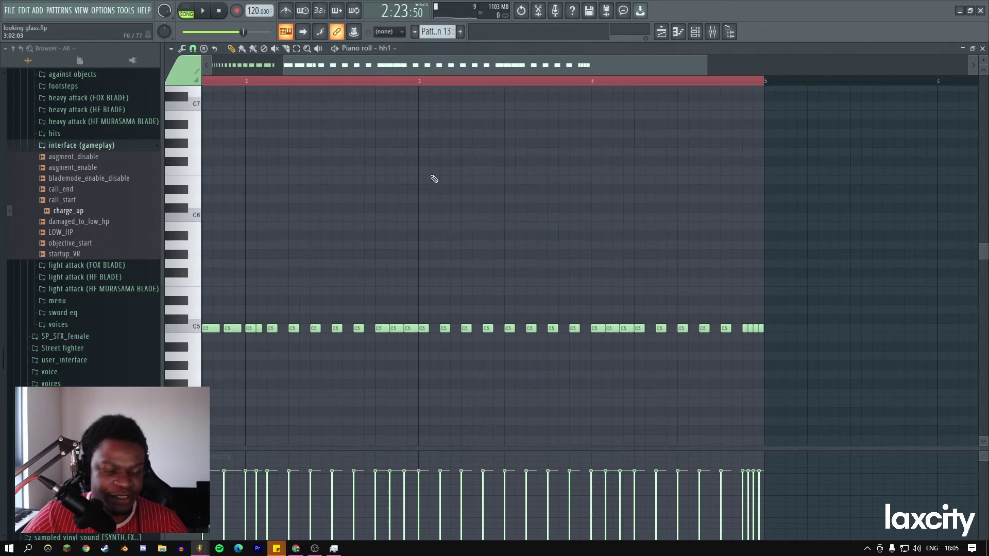
pyautogui.press('F6')
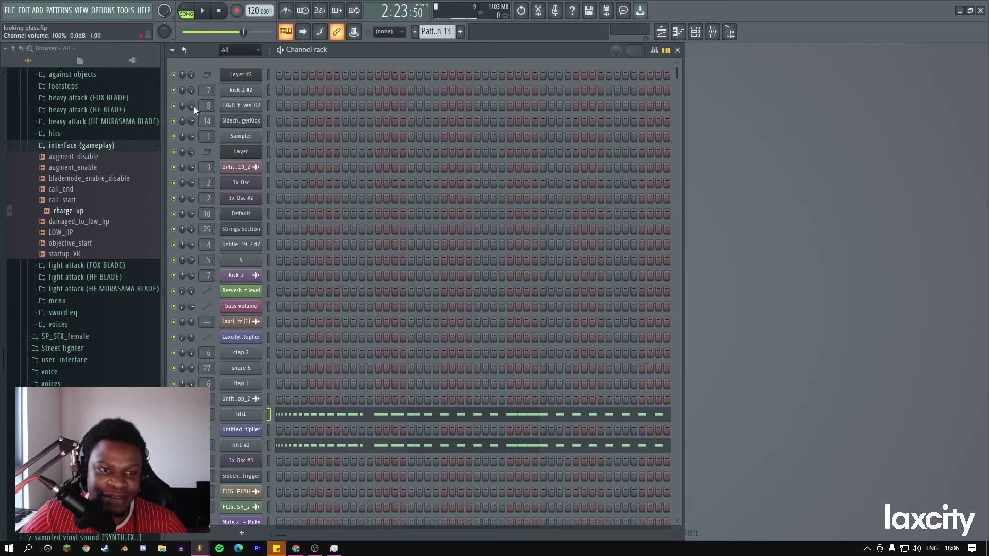
pyautogui.click(314, 415)
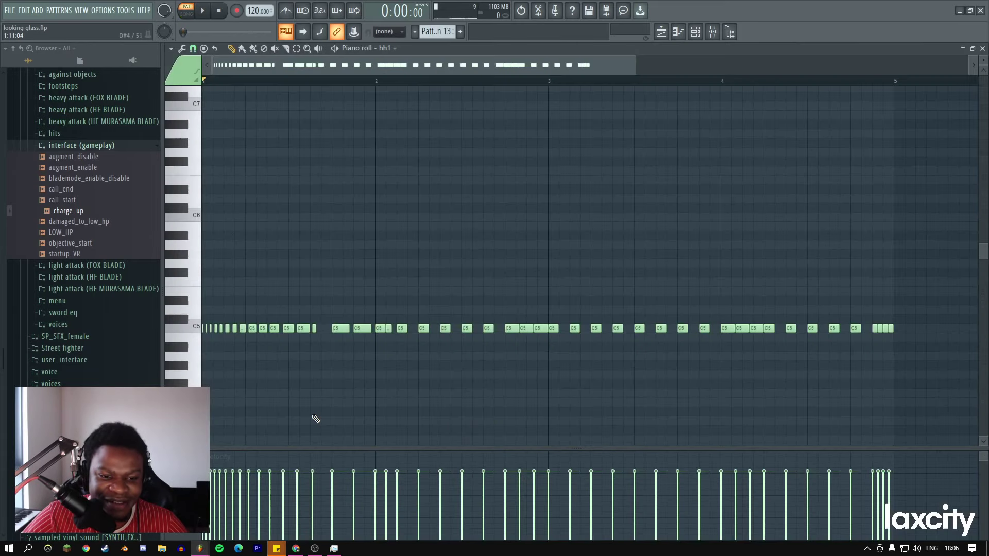
pyautogui.scroll(-4, 355, 226)
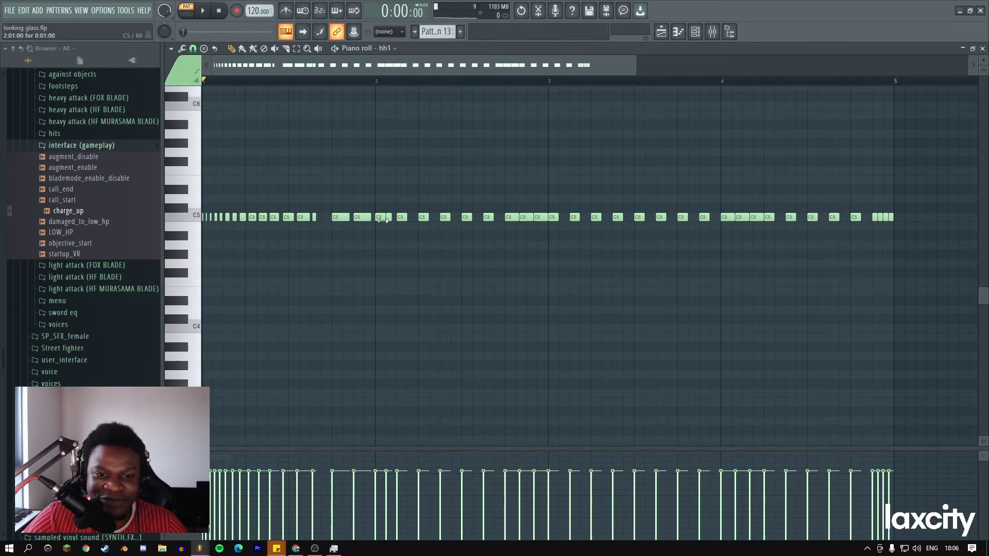
pyautogui.press('space')
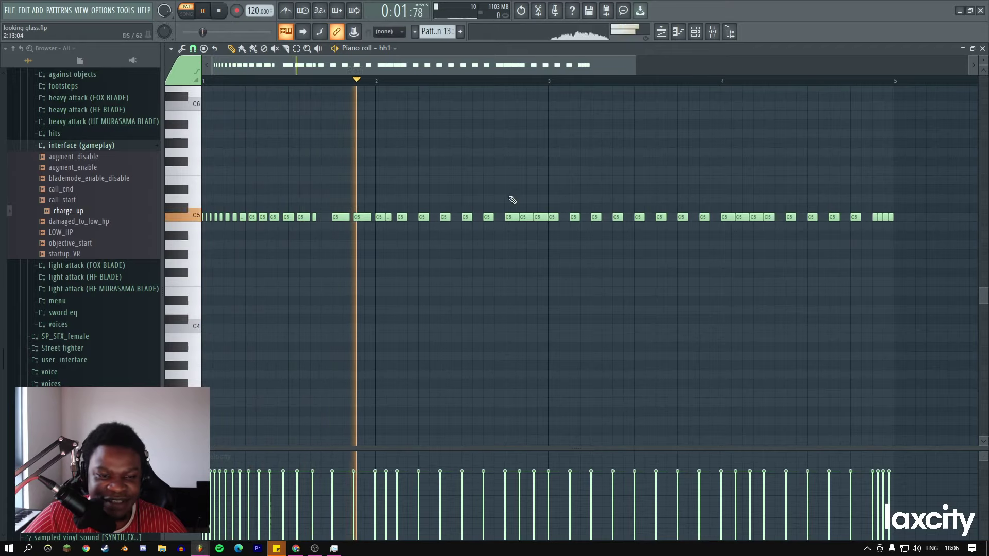
pyautogui.press('F5')
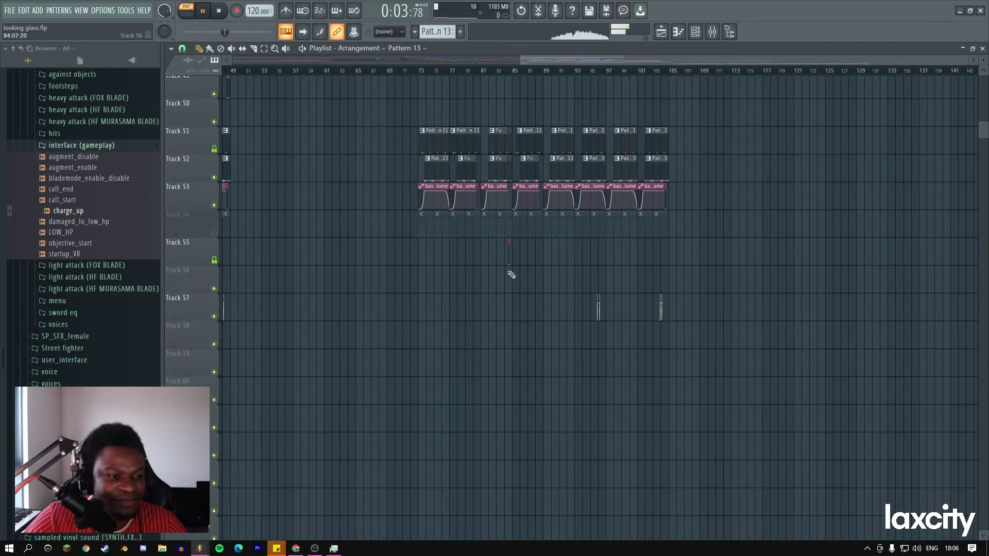
# Duplicate the four clips on Tracks 27–30 so they repeat from bar 89 to 105.
pyautogui.scroll(5, 510, 260)
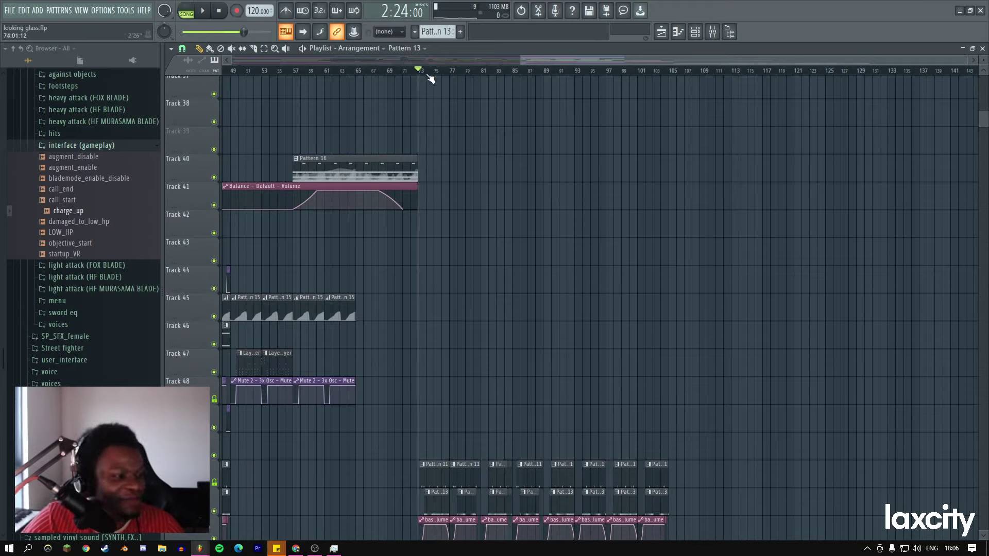
pyautogui.press('space')
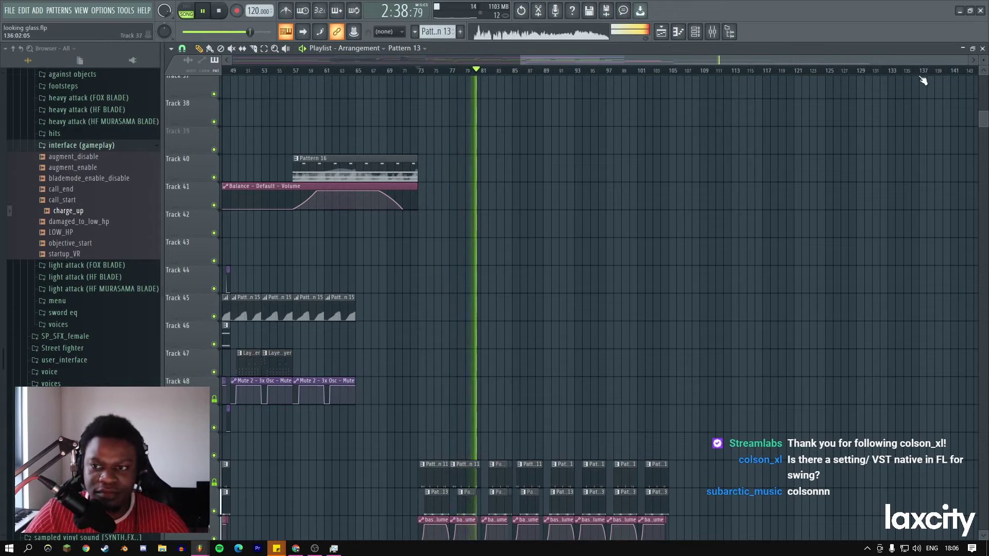
pyautogui.moveTo(966, 60); pyautogui.dragTo(809, 60)
pyautogui.scroll(6, 671, 214)
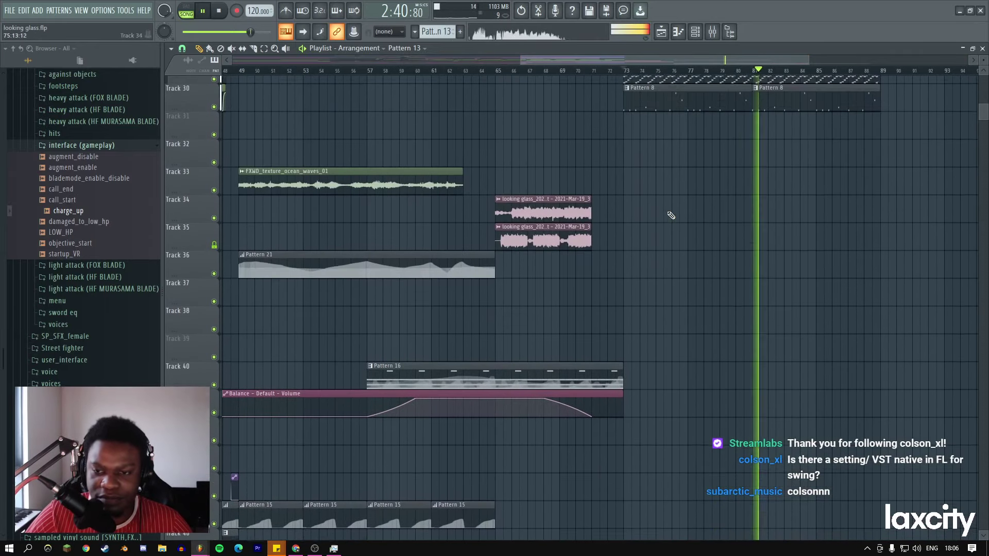
pyautogui.moveTo(756, 183); pyautogui.dragTo(531, 132)
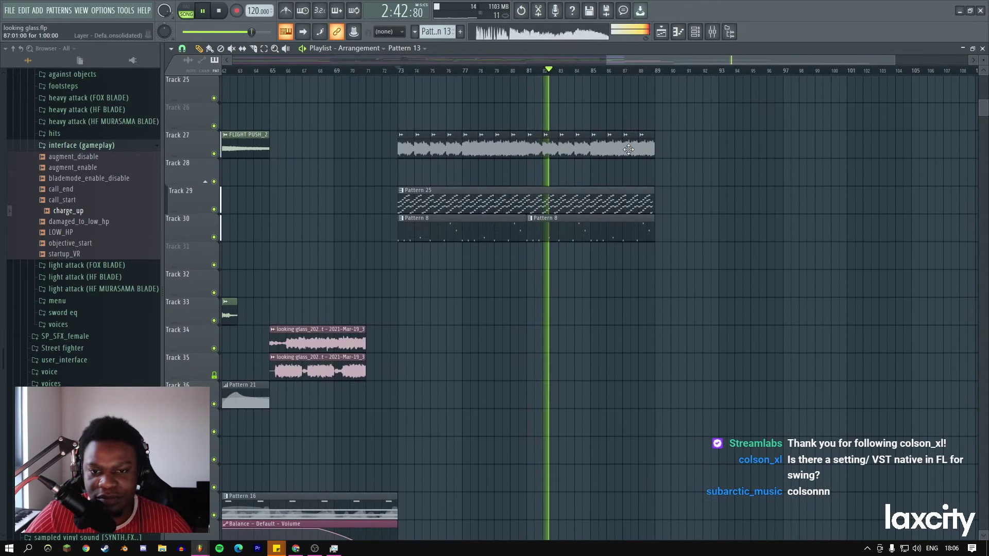
pyautogui.moveTo(689, 227); pyautogui.dragTo(374, 134)
pyautogui.hotkey('ctrl', 'b')
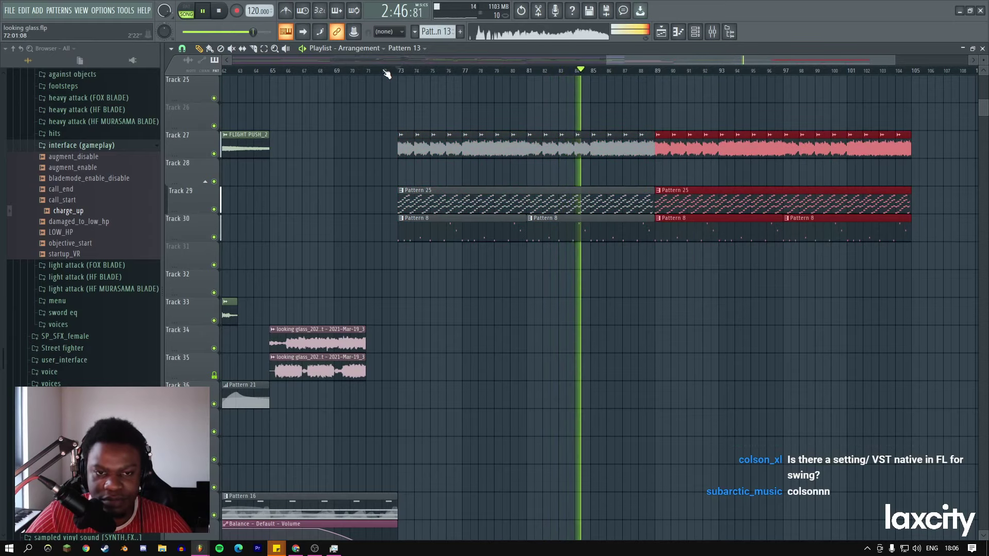
pyautogui.doubleClick(425, 220)
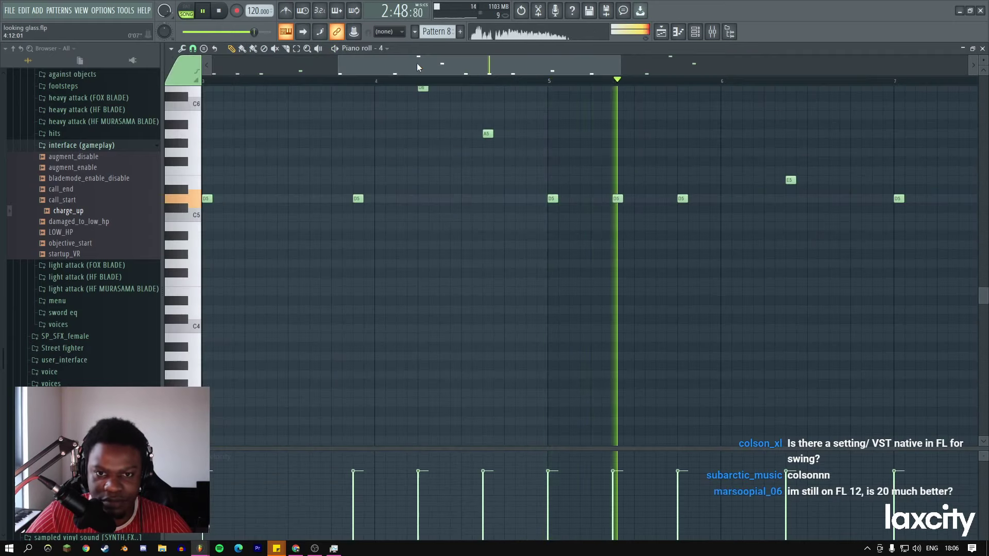
pyautogui.moveTo(332, 67); pyautogui.dragTo(211, 66)
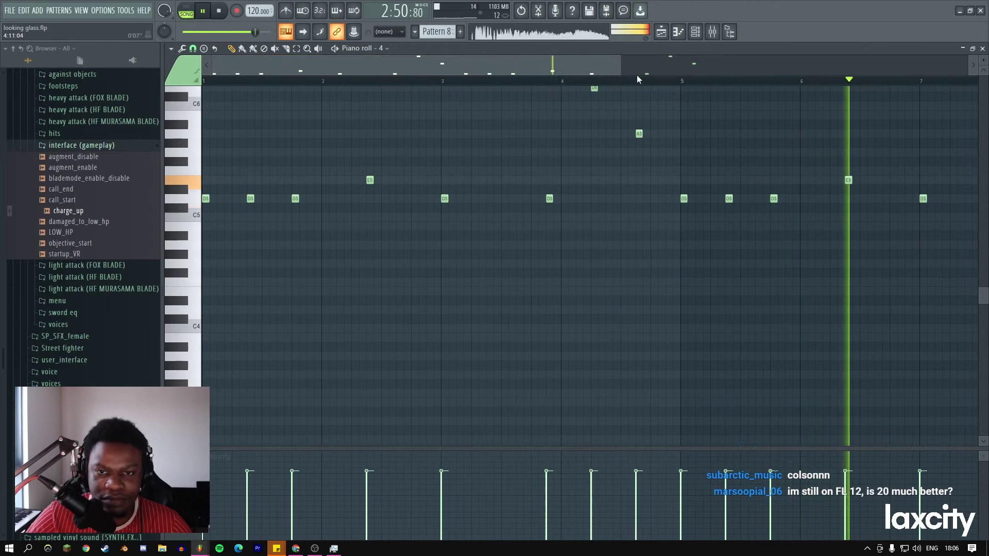
pyautogui.moveTo(618, 61); pyautogui.dragTo(879, 63)
pyautogui.scroll(3, 824, 157)
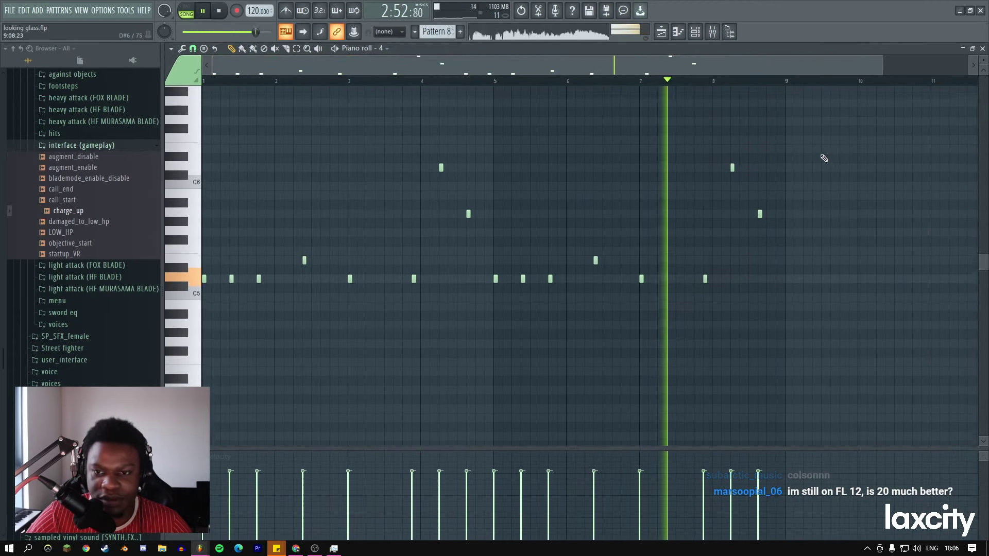
pyautogui.moveTo(799, 236); pyautogui.dragTo(432, 136)
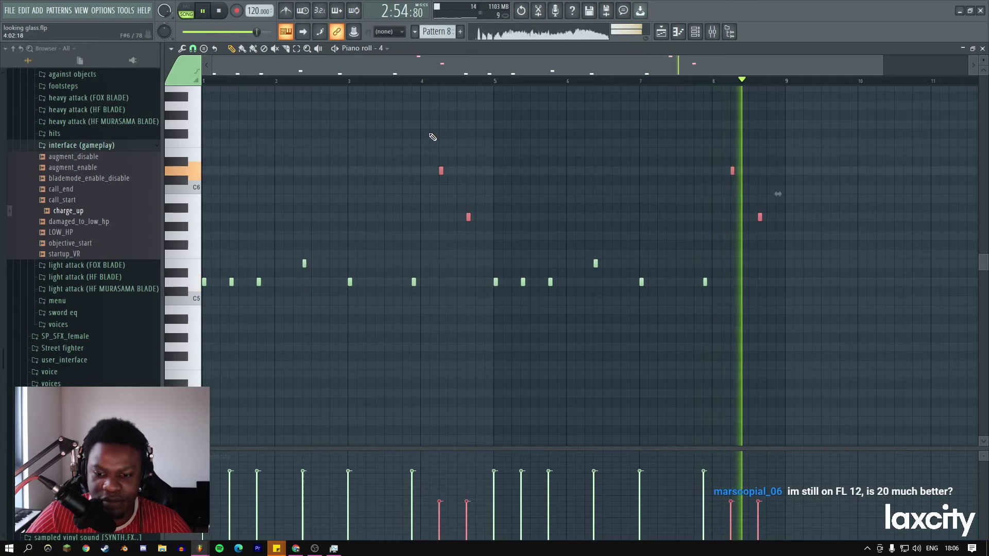
pyautogui.press('space')
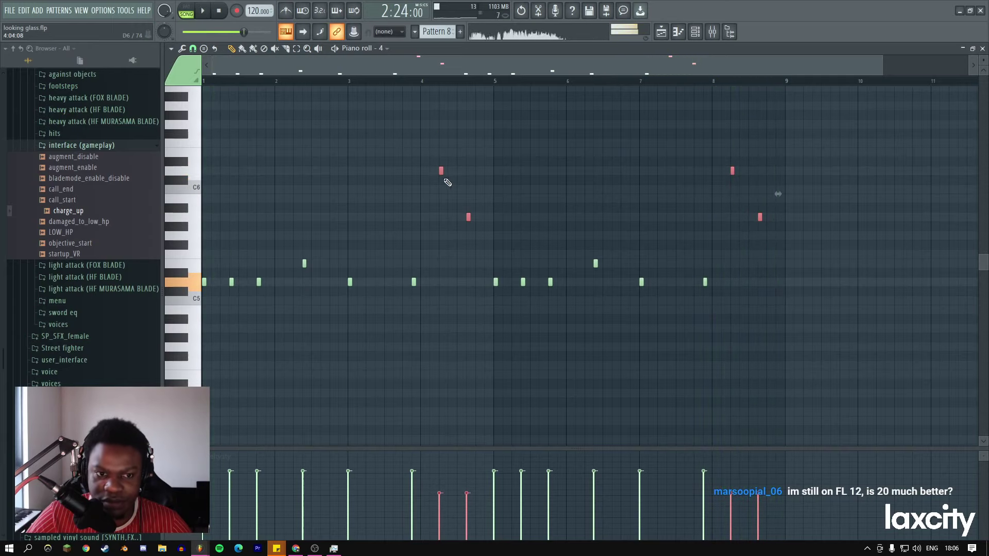
pyautogui.moveTo(755, 313); pyautogui.dragTo(201, 240)
pyautogui.press('space')
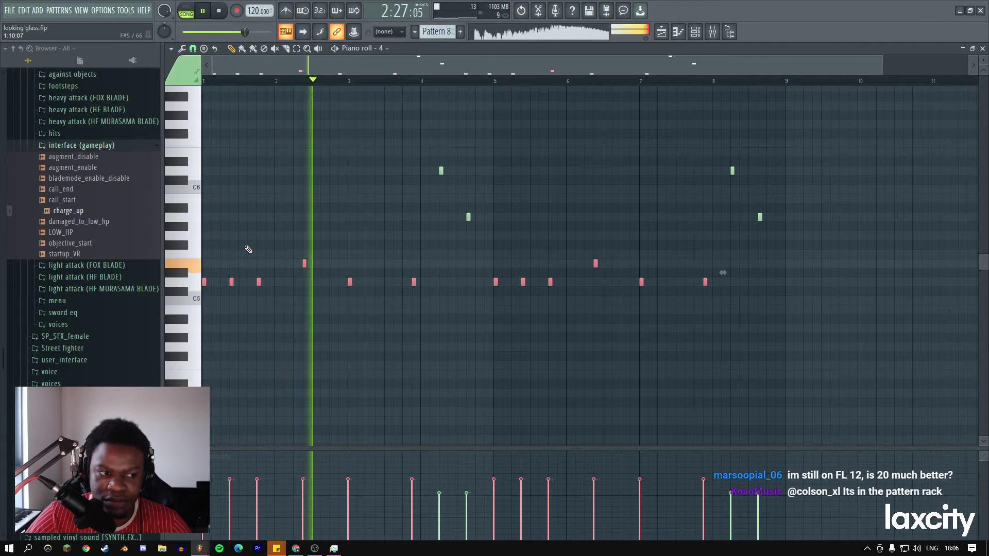
pyautogui.keyDown('ctrl'); pyautogui.click(342, 181); pyautogui.keyUp('ctrl')
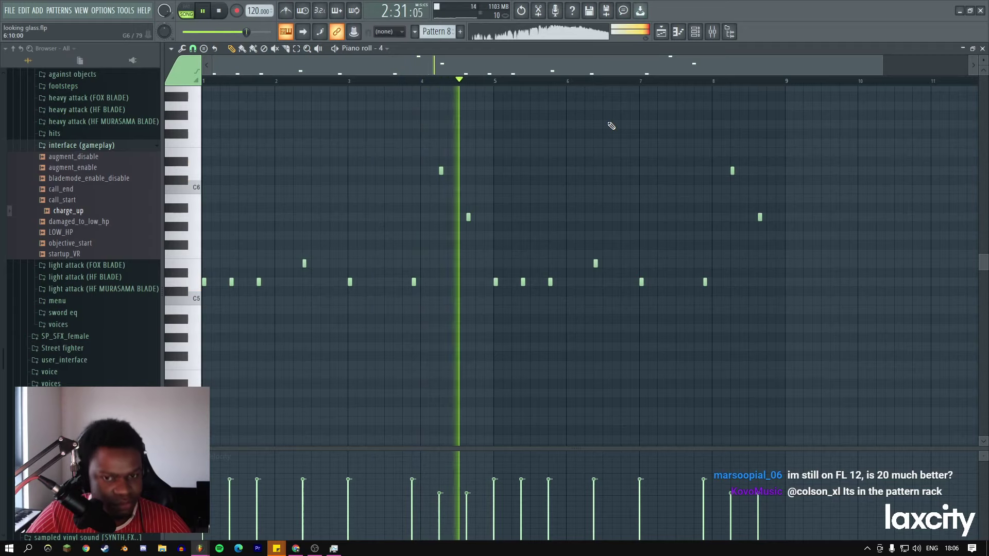
pyautogui.click(662, 32)
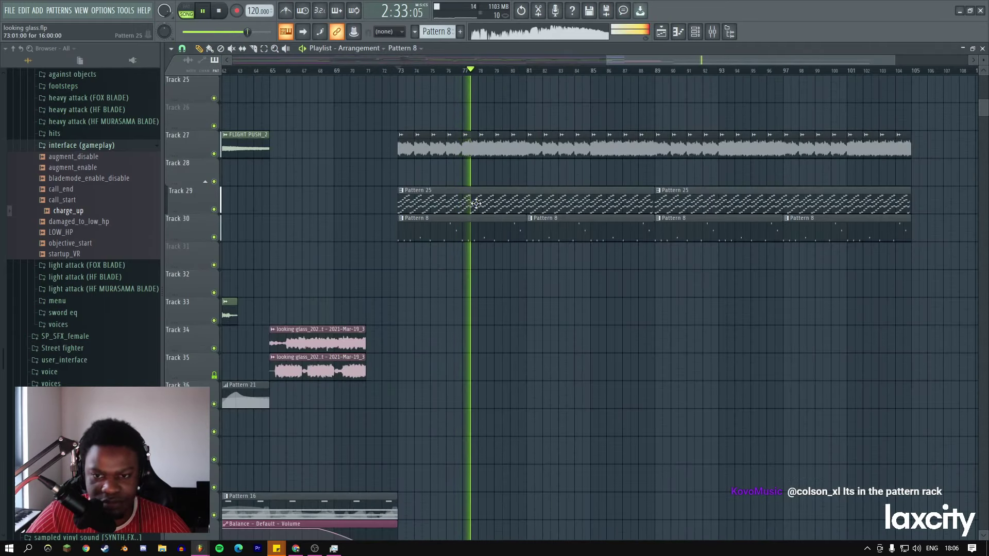
# Paint a Pattern 14 clip at bar 73 above the Pattern 8 clips and play it back.
pyautogui.click(404, 48)
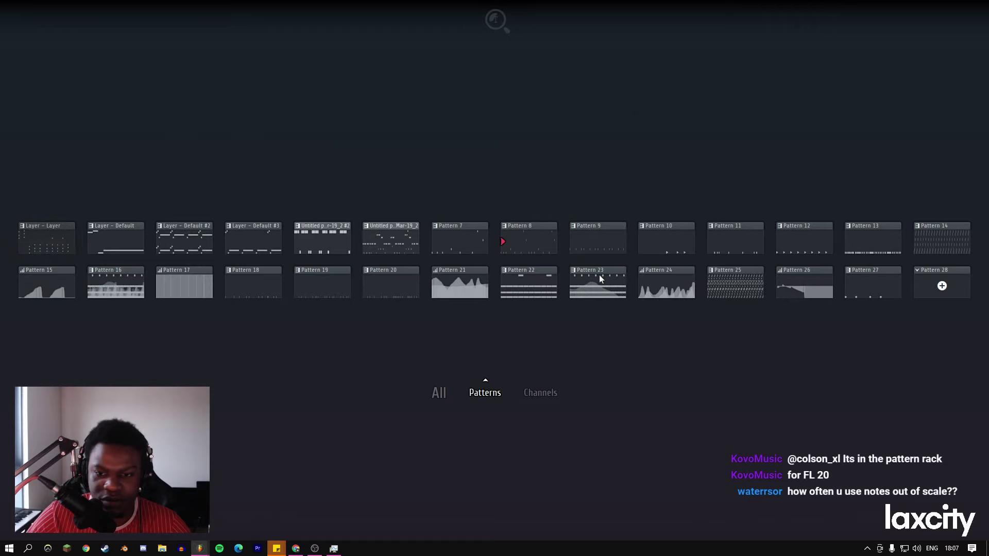
pyautogui.click(922, 242)
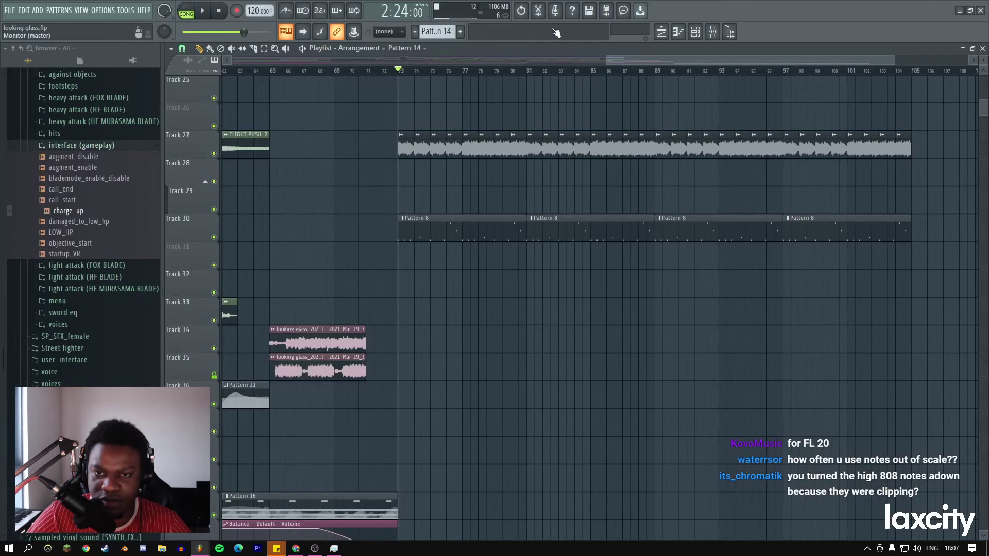
pyautogui.click(403, 185)
pyautogui.press('space')
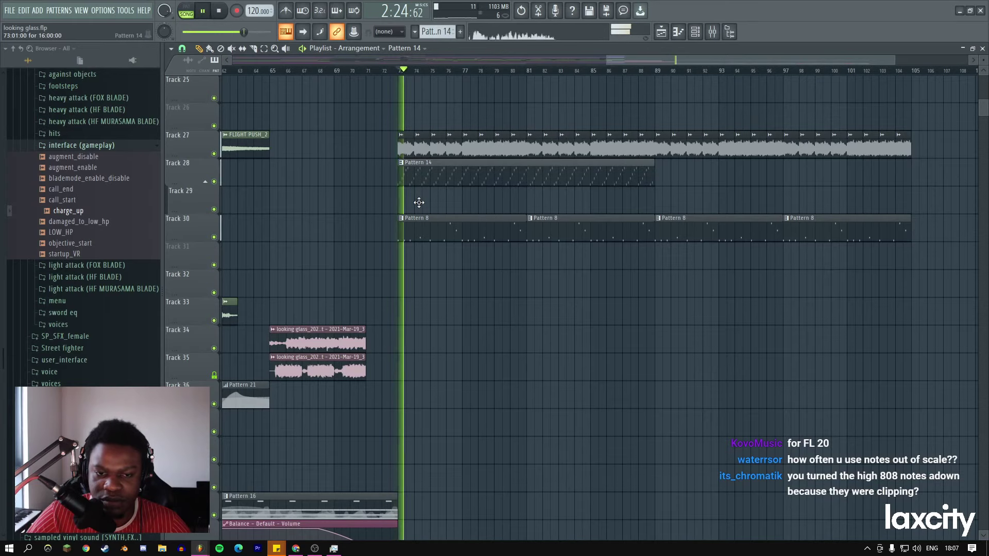
pyautogui.scroll(-3, 546, 150)
pyautogui.scroll(-3, 515, 175)
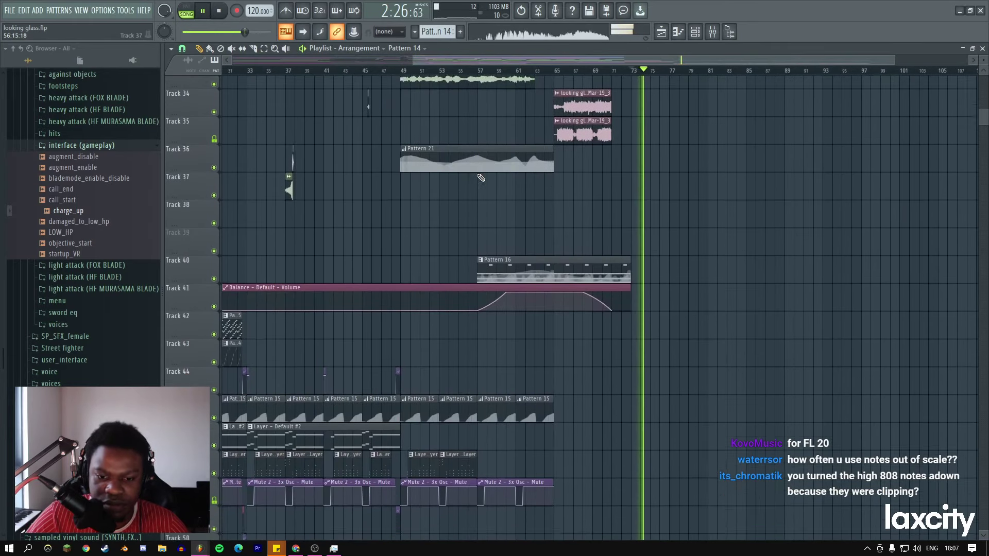
pyautogui.scroll(-3, 489, 195)
# Copy the Track 48 Mute 2 automation clips forward so they run through bar 105.
pyautogui.moveTo(578, 307); pyautogui.dragTo(659, 307)
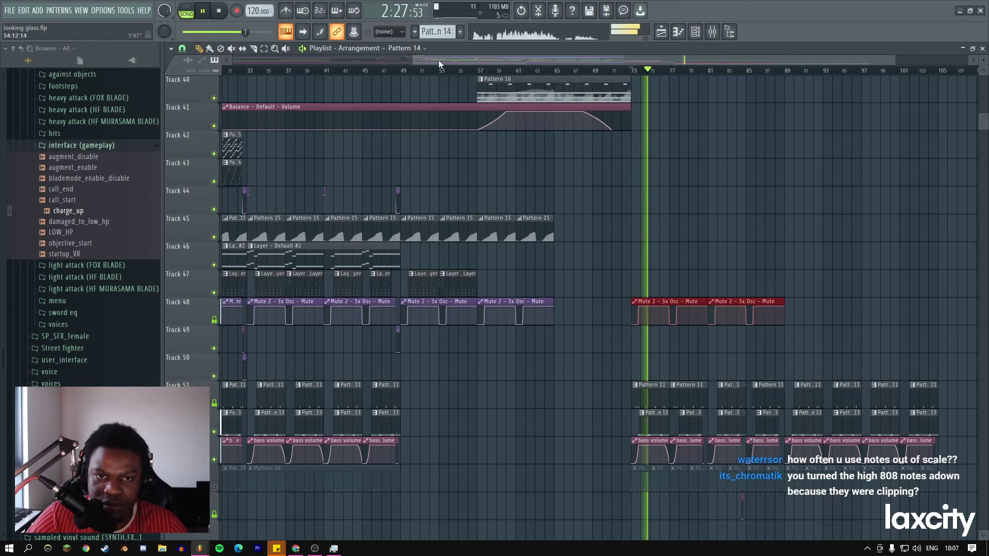
pyautogui.moveTo(412, 60); pyautogui.dragTo(291, 64)
pyautogui.moveTo(566, 208); pyautogui.dragTo(703, 189)
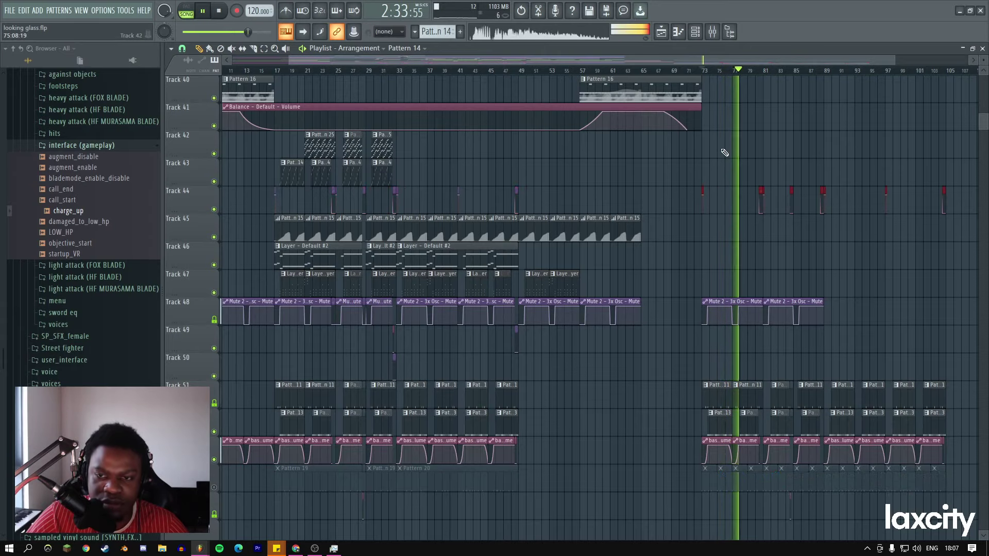
pyautogui.moveTo(416, 63); pyautogui.dragTo(581, 57)
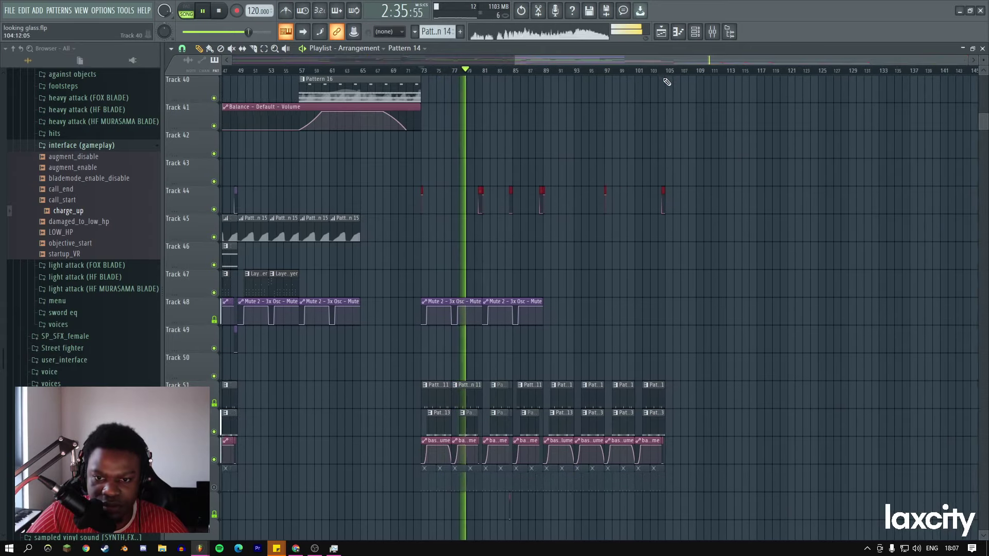
pyautogui.moveTo(560, 304)
pyautogui.mouseDown()
pyautogui.moveTo(462, 313)
pyautogui.moveTo(558, 311)
pyautogui.mouseUp()
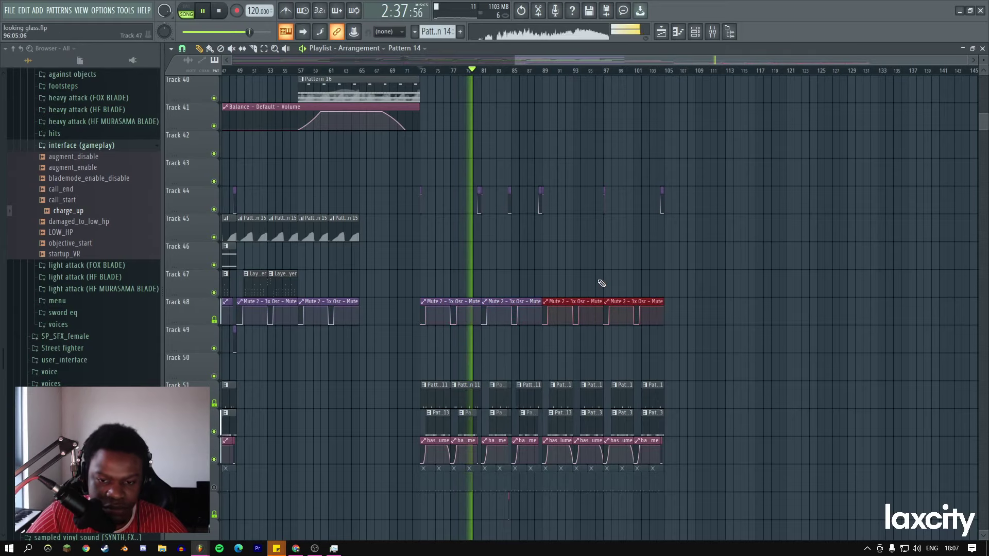
pyautogui.scroll(3, 591, 274)
pyautogui.scroll(4, 594, 276)
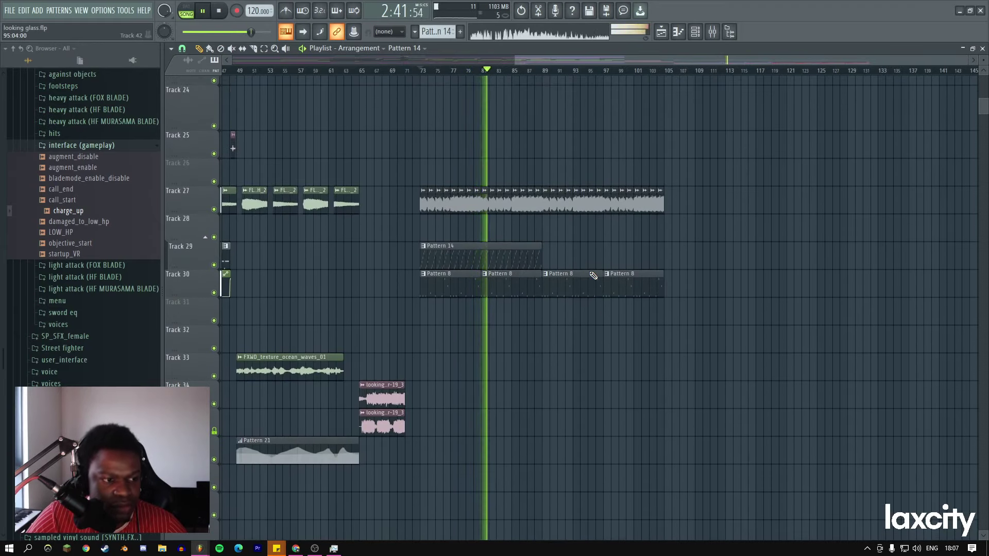
# Open Pattern 8's notes, then bring up the mixer.
pyautogui.scroll(-7, 594, 275)
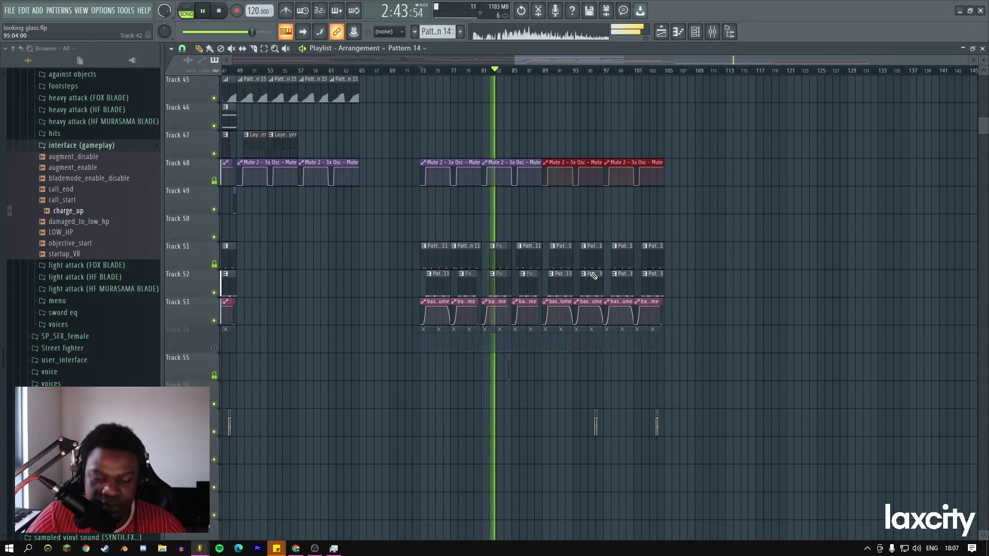
pyautogui.scroll(8, 592, 275)
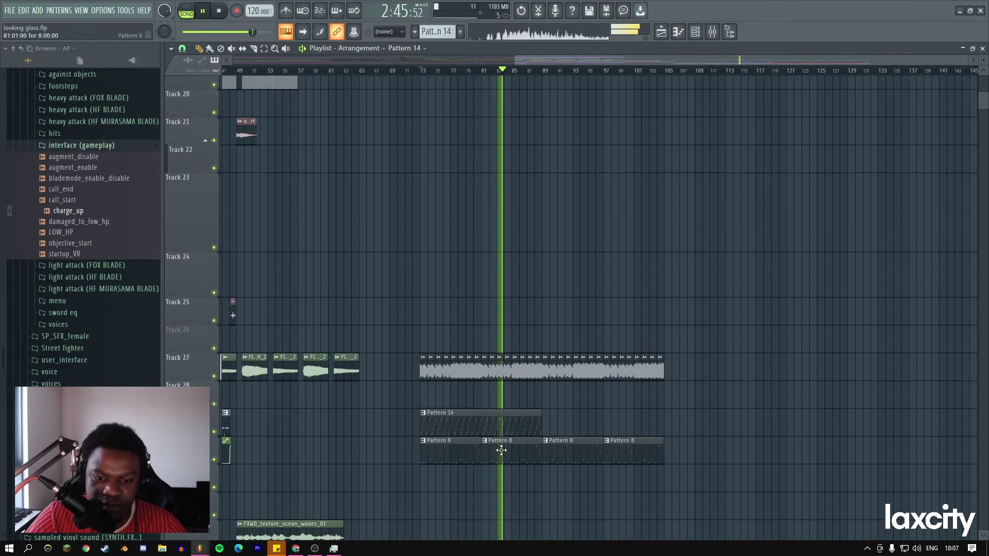
pyautogui.doubleClick(501, 446)
pyautogui.press('F9')
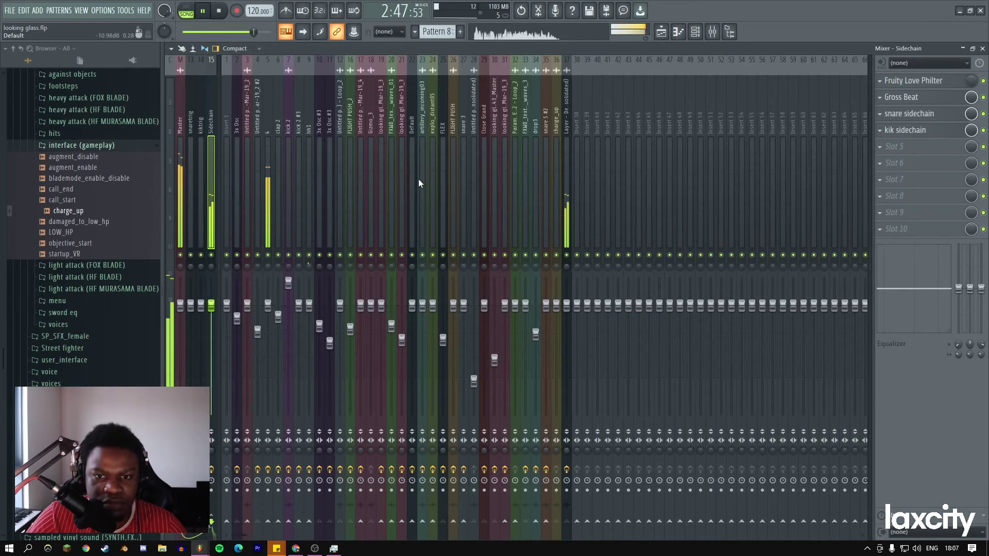
# Lower the third band of mixer track 4's parametric EQ to 191 Hz.
pyautogui.click(268, 138)
pyautogui.click(917, 130)
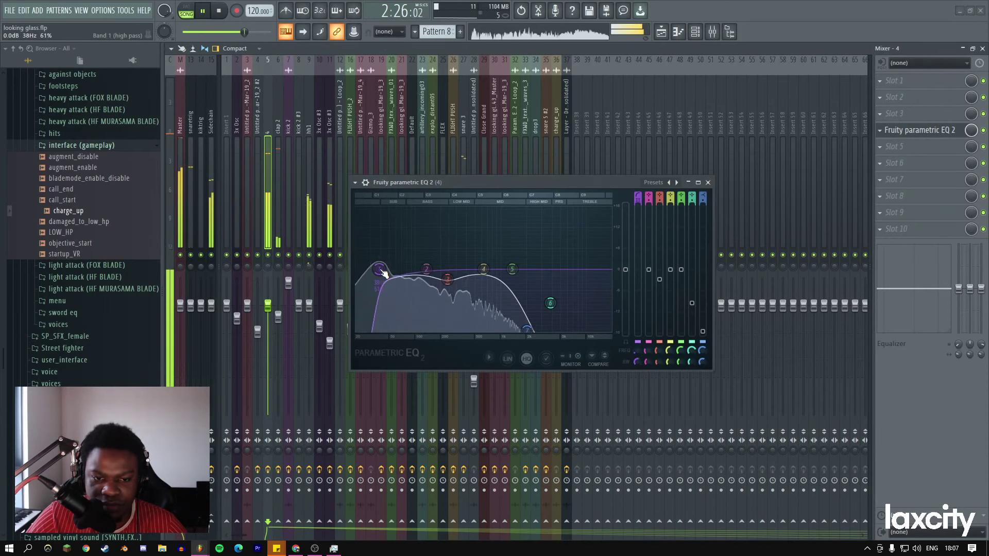
pyautogui.moveTo(445, 280); pyautogui.dragTo(442, 285)
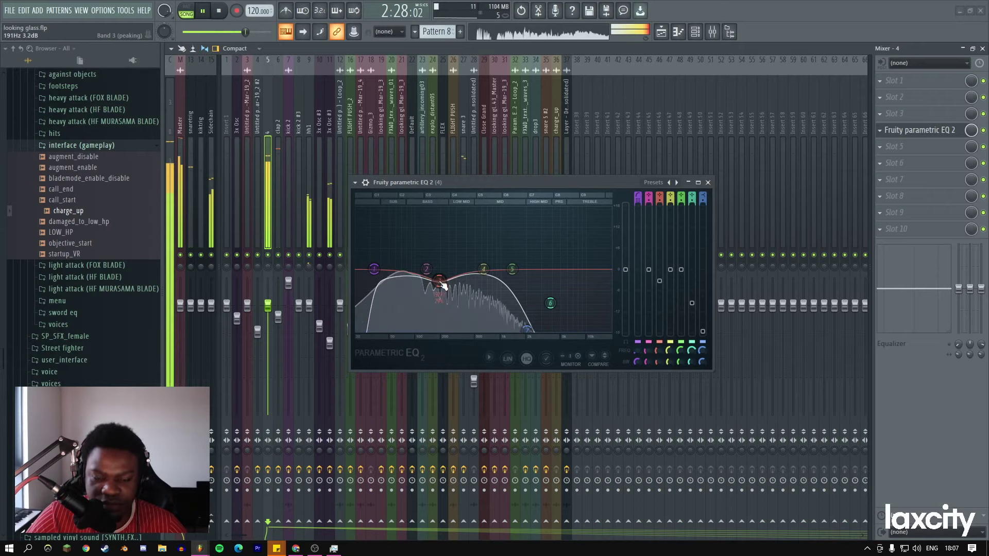
pyautogui.click(707, 183)
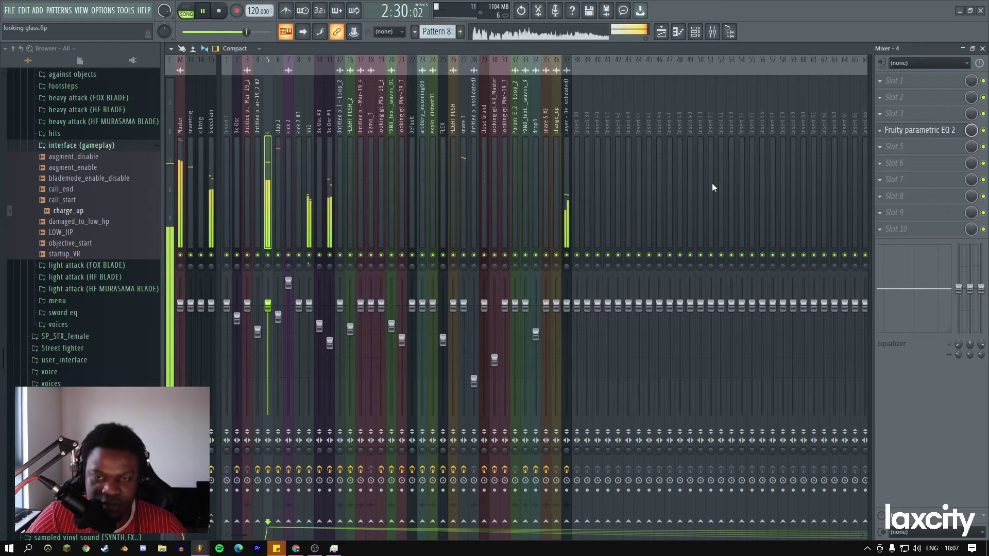
# Stop playback in the arrangement and view Pattern 8's notes.
pyautogui.click(663, 32)
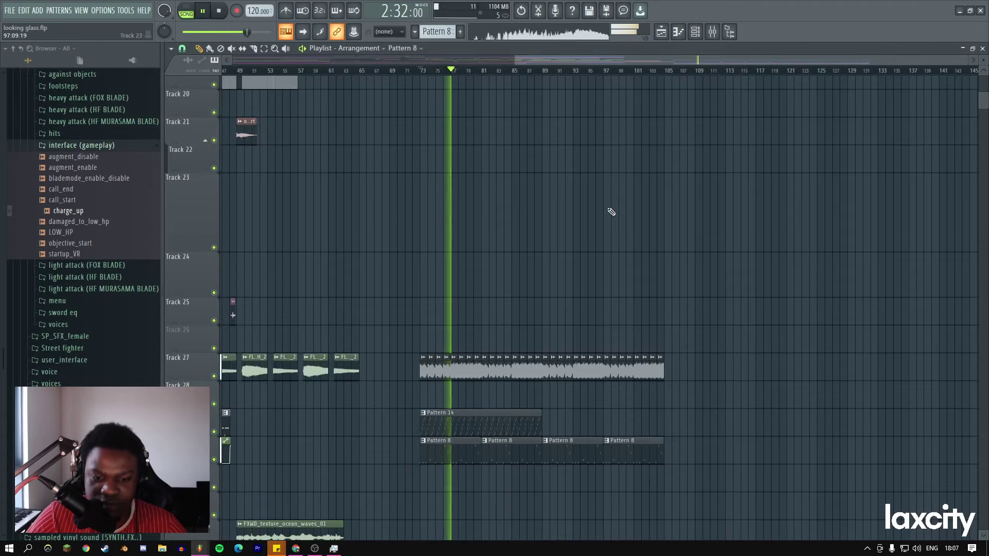
pyautogui.scroll(-4, 513, 288)
pyautogui.press('space')
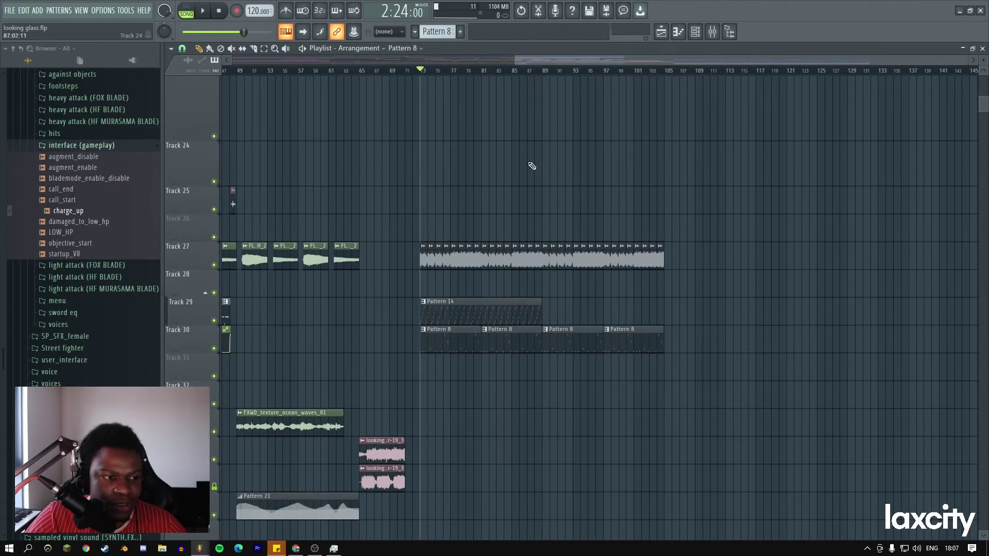
pyautogui.doubleClick(450, 338)
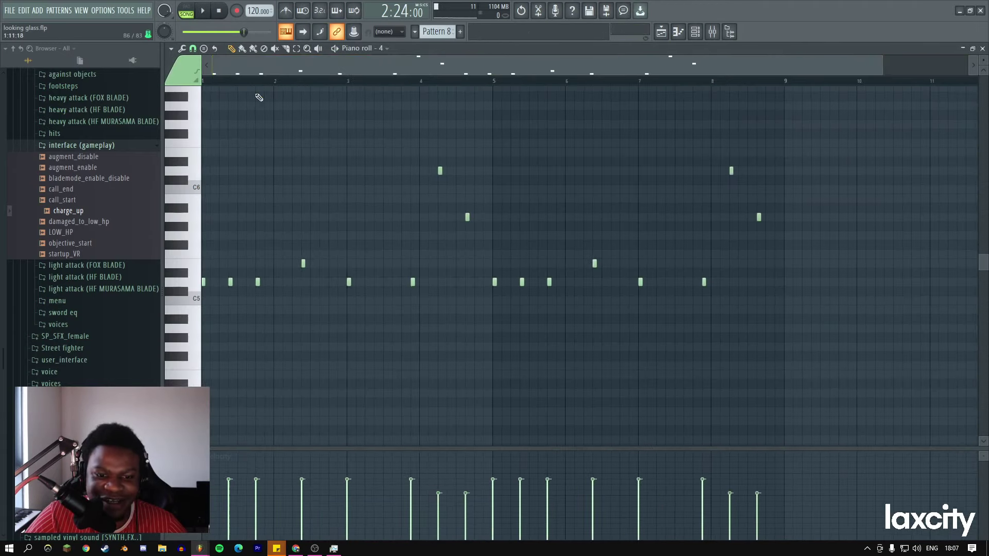
# Inspect the Maximus and Fruity Limiter effects on the Master mixer track.
pyautogui.click(696, 35)
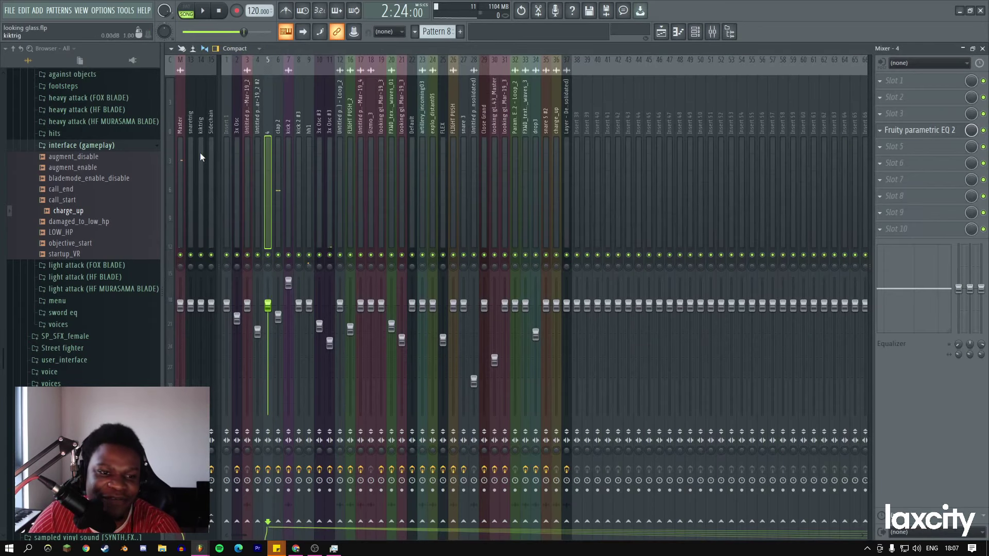
pyautogui.click(180, 121)
pyautogui.click(925, 102)
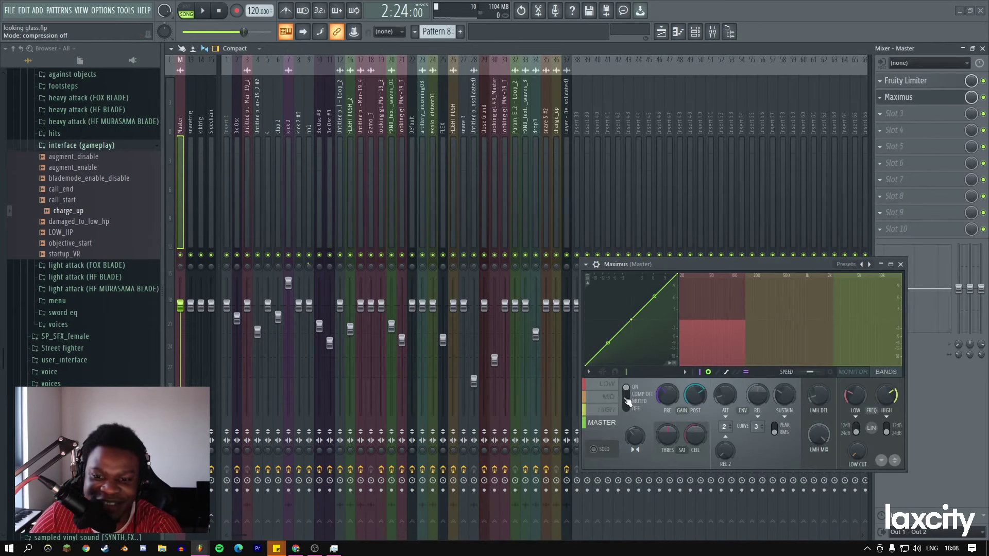
pyautogui.click(902, 265)
pyautogui.click(910, 82)
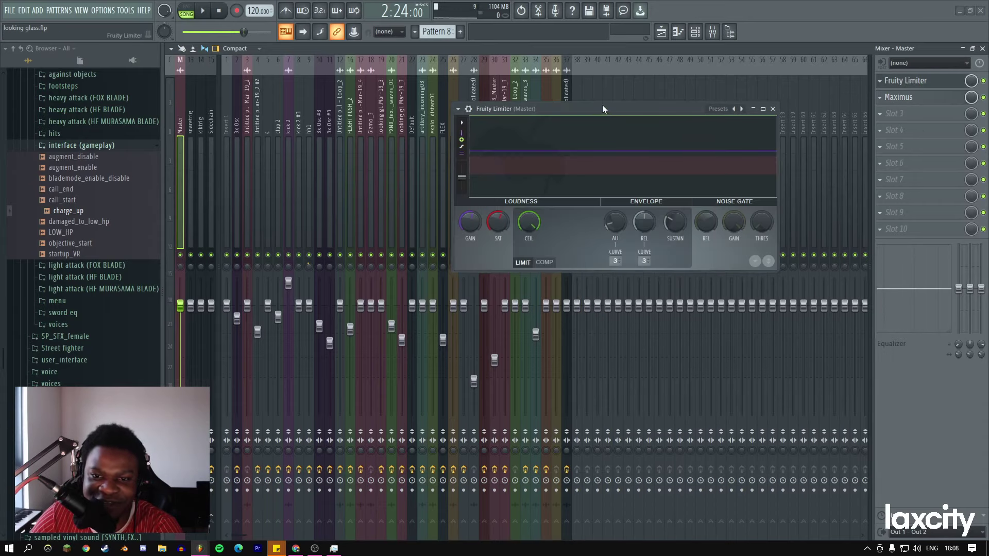
pyautogui.moveTo(604, 109); pyautogui.dragTo(529, 138)
pyautogui.click(696, 138)
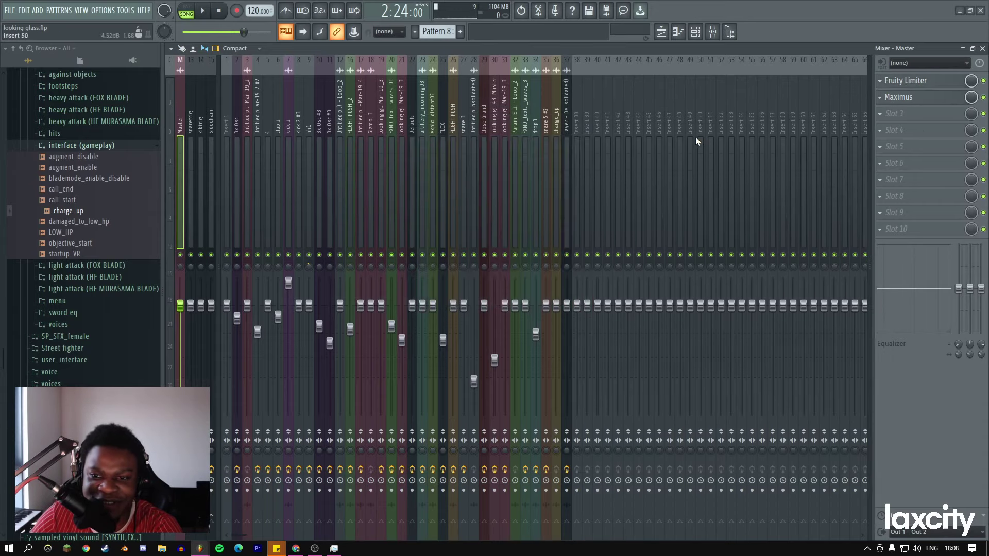
pyautogui.click(911, 85)
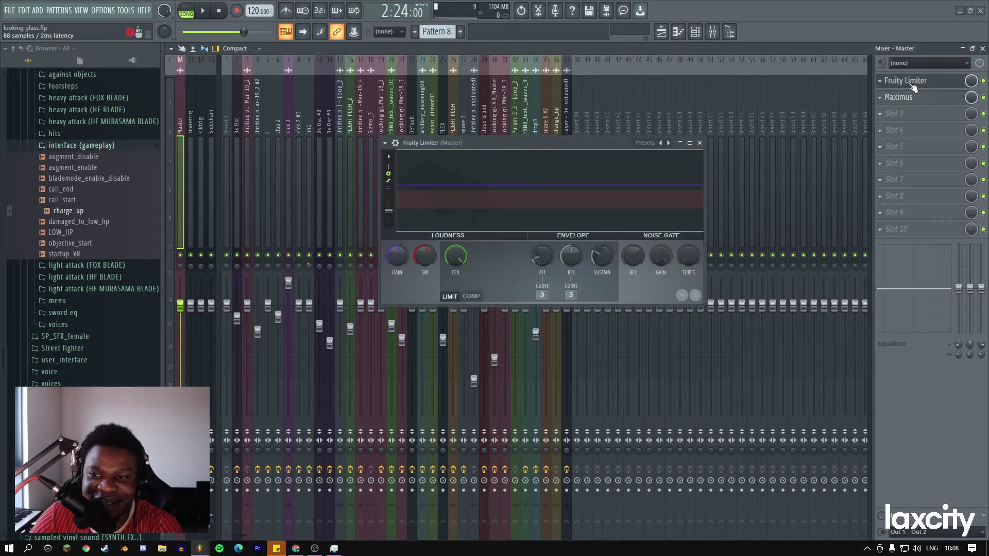
pyautogui.click(698, 143)
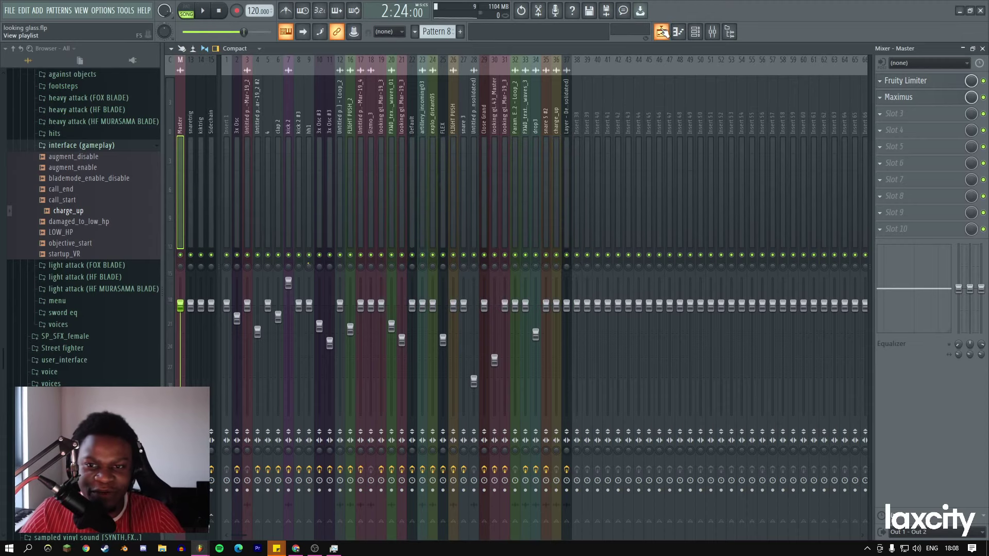
pyautogui.click(661, 31)
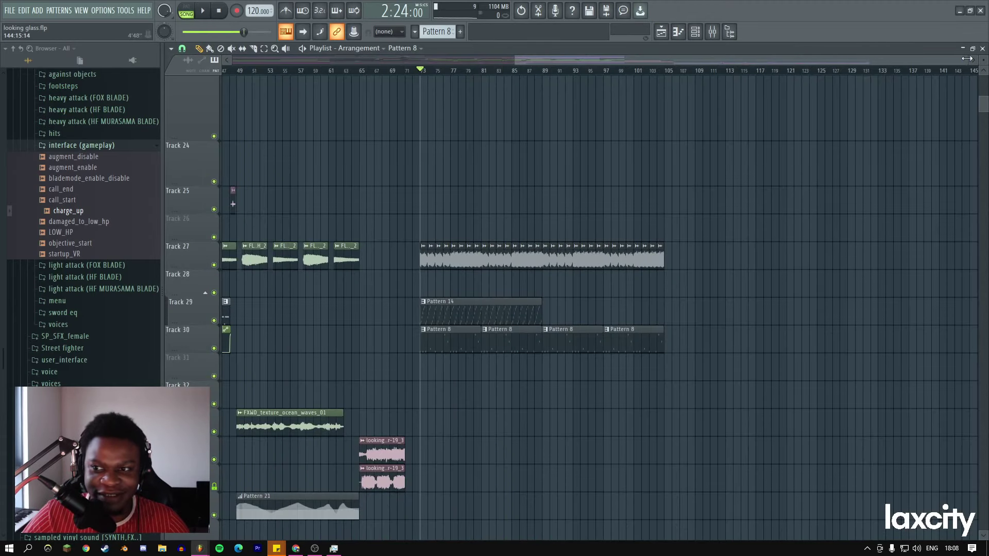
# Zoom the Playlist and play through the section once.
pyautogui.moveTo(966, 59); pyautogui.dragTo(807, 60)
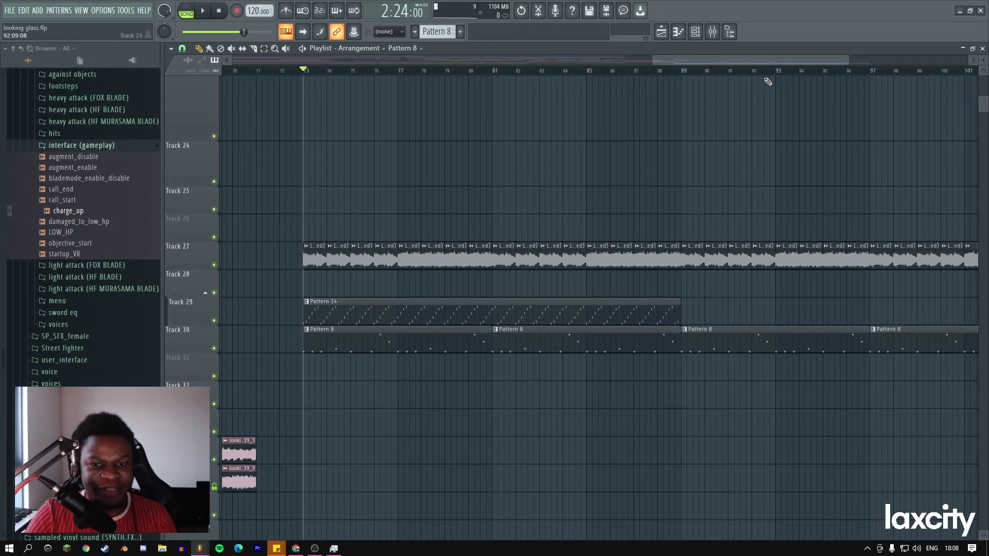
pyautogui.scroll(-6, 531, 183)
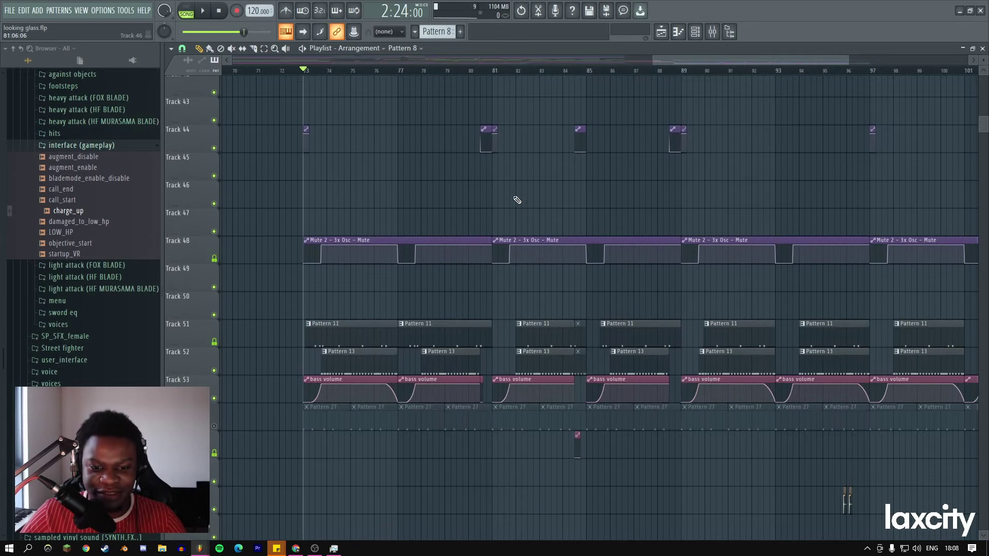
pyautogui.scroll(5, 479, 250)
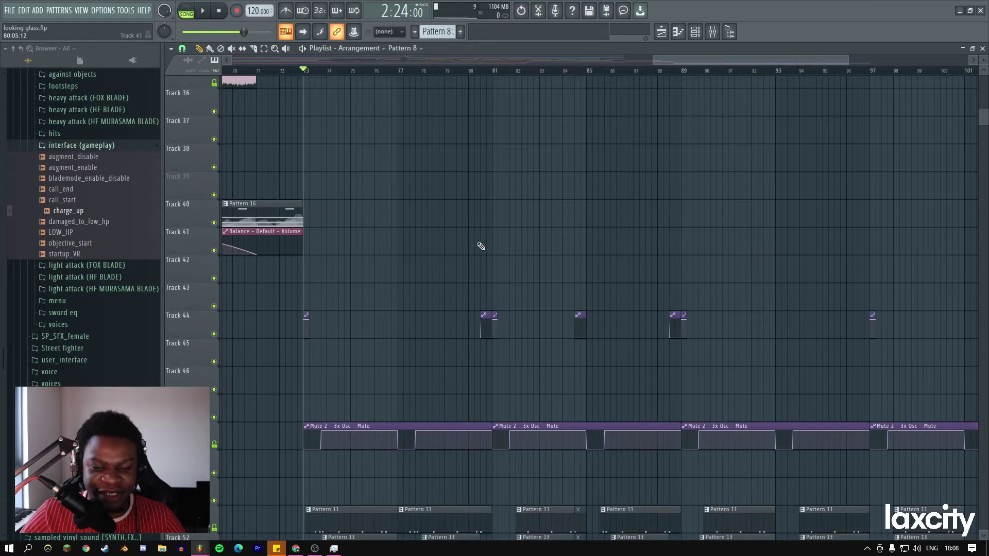
pyautogui.scroll(2, 518, 164)
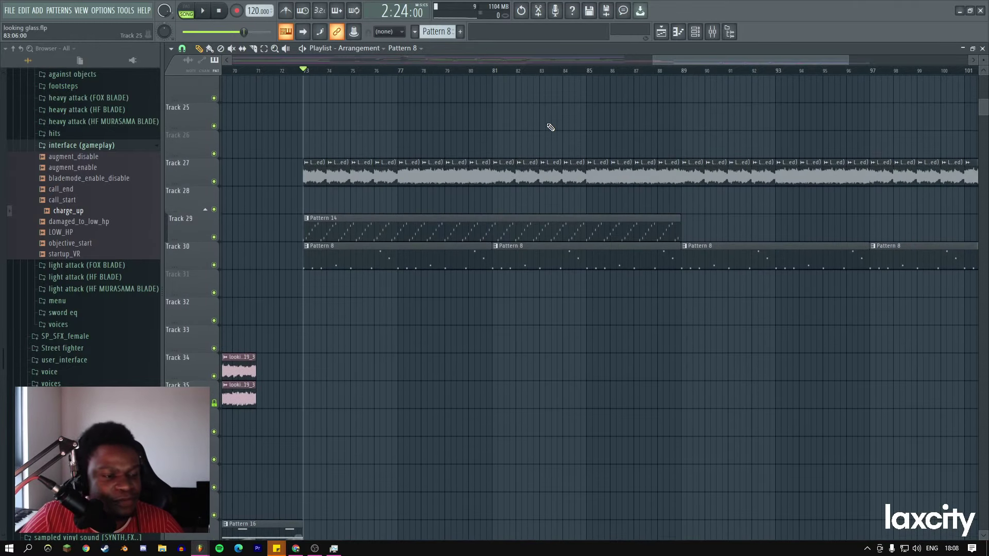
pyautogui.press('space')
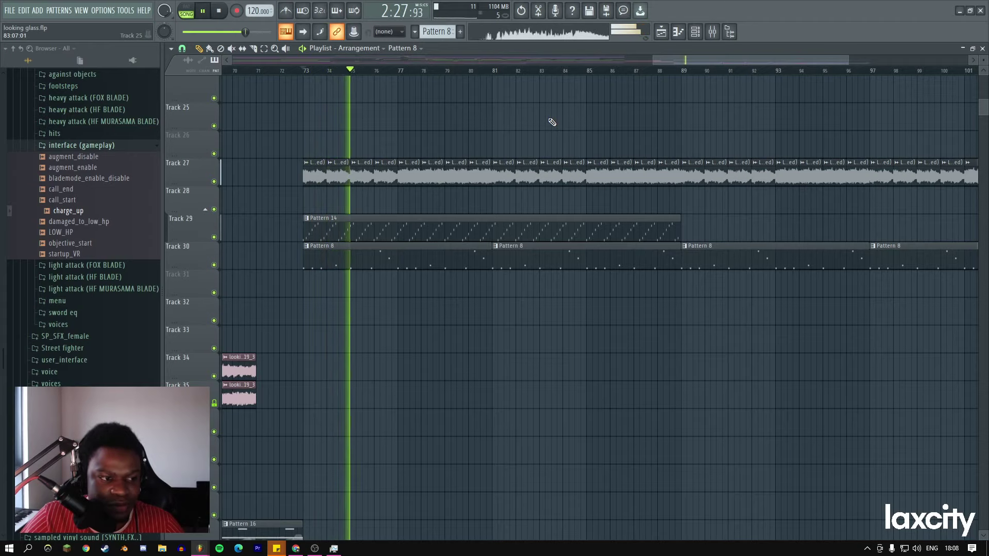
pyautogui.press('space')
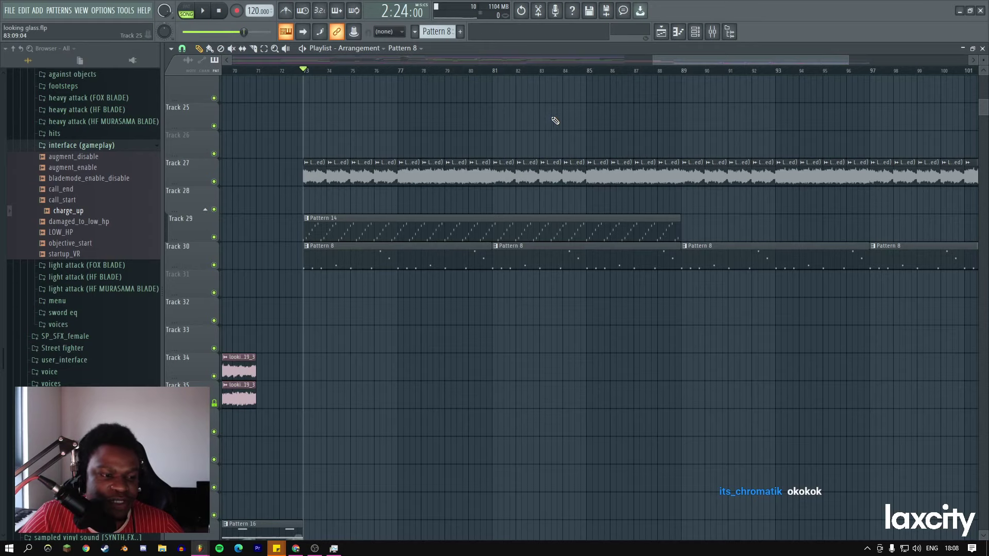
# Duplicate the Pattern 14 clip on Track 29 so a copy fills bars 89–105.
pyautogui.moveTo(654, 60); pyautogui.dragTo(576, 61)
pyautogui.moveTo(847, 60); pyautogui.dragTo(962, 62)
pyautogui.moveTo(634, 224); pyautogui.dragTo(551, 236)
pyautogui.hotkey('ctrl', 'b')
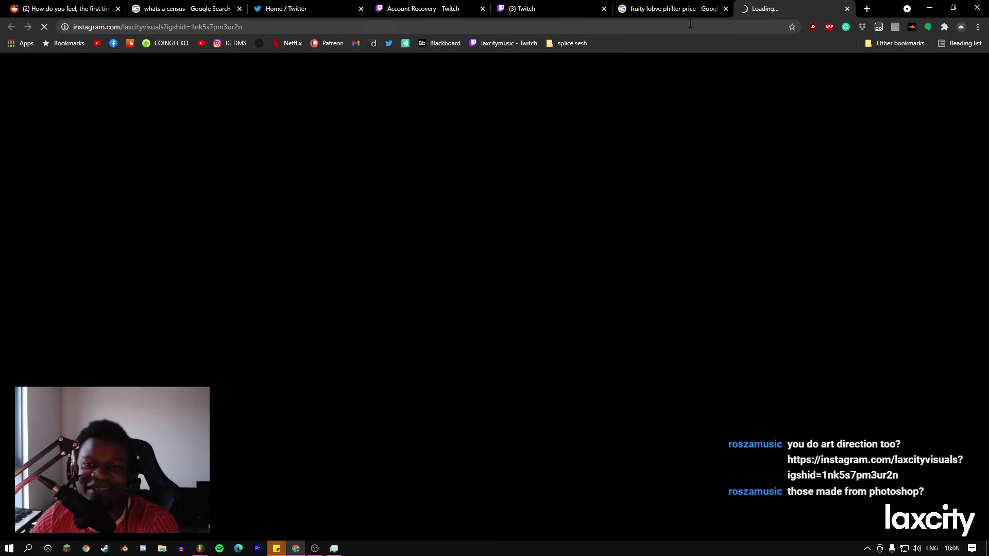
# Scroll the Instagram art grid, then switch back to the looking glass.flp project.
pyautogui.scroll(-4, 440, 225)
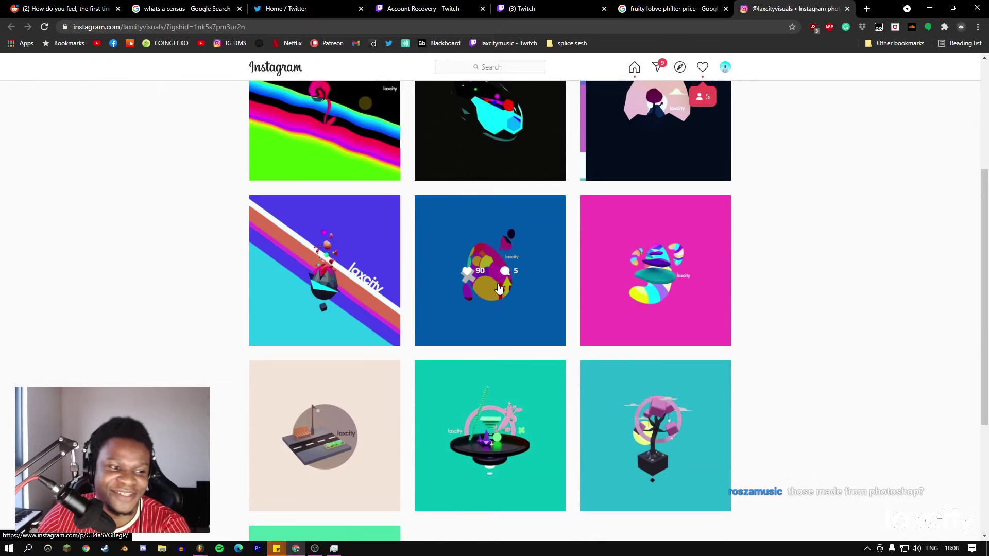
pyautogui.scroll(4, 498, 288)
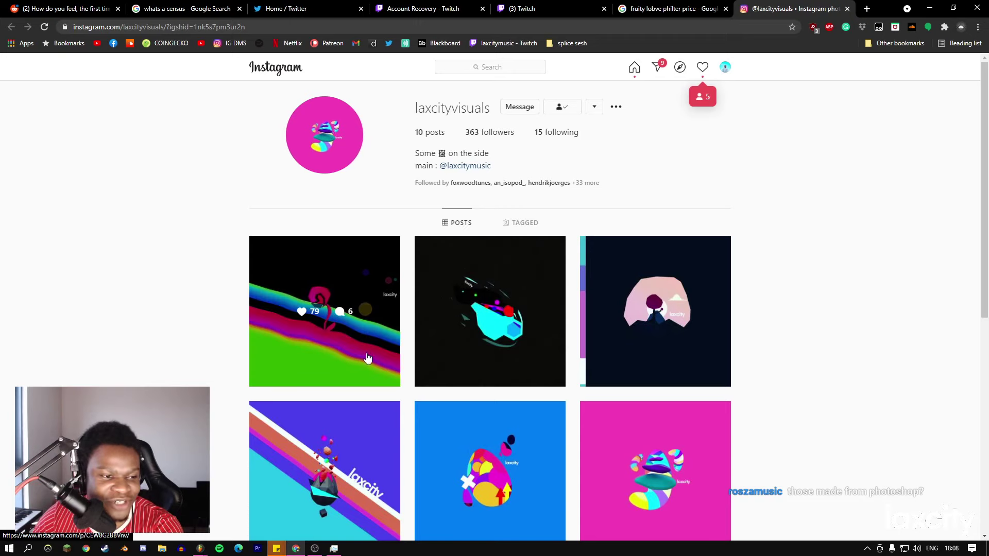
pyautogui.moveTo(200, 547)
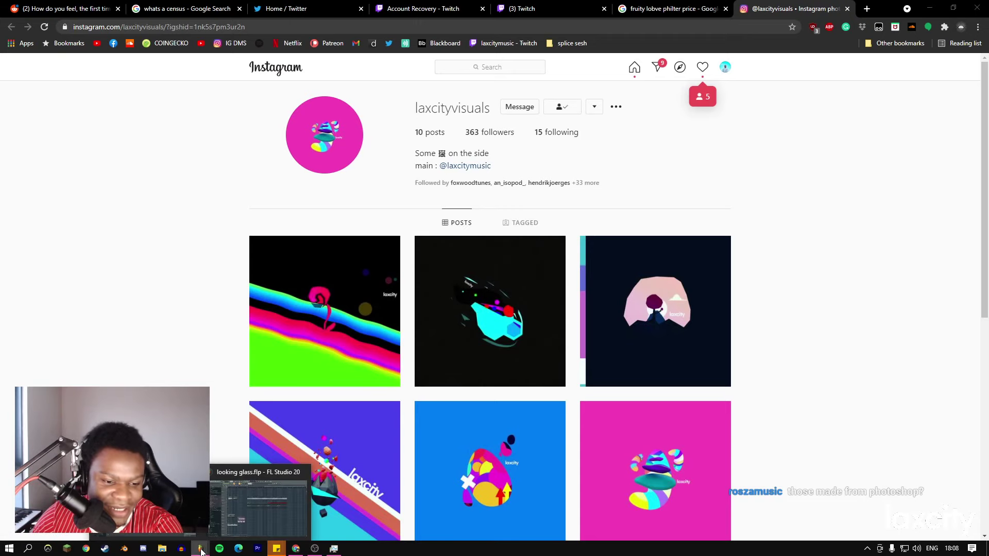
pyautogui.click(243, 501)
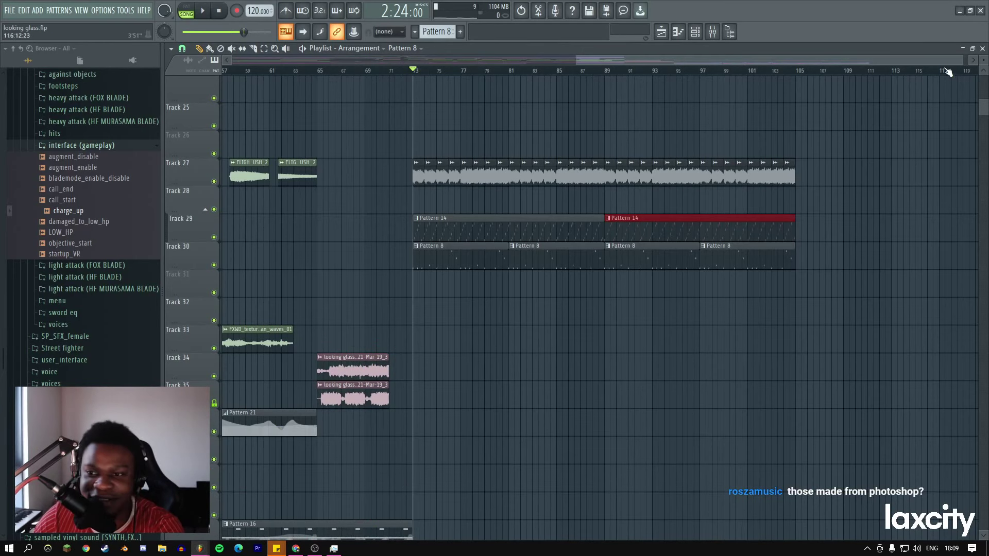
pyautogui.moveTo(962, 60); pyautogui.dragTo(803, 57)
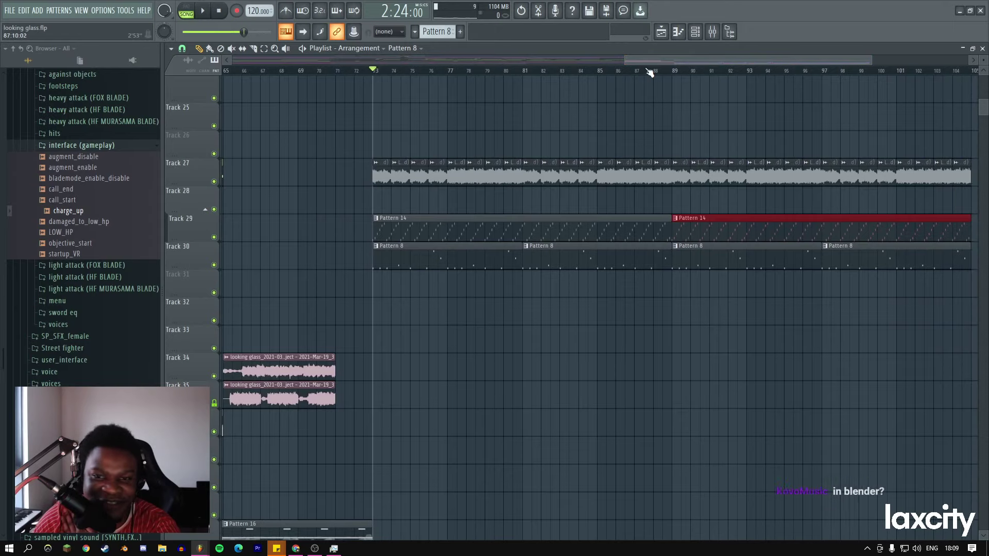
pyautogui.moveTo(873, 60); pyautogui.dragTo(931, 59)
pyautogui.moveTo(653, 62); pyautogui.dragTo(600, 57)
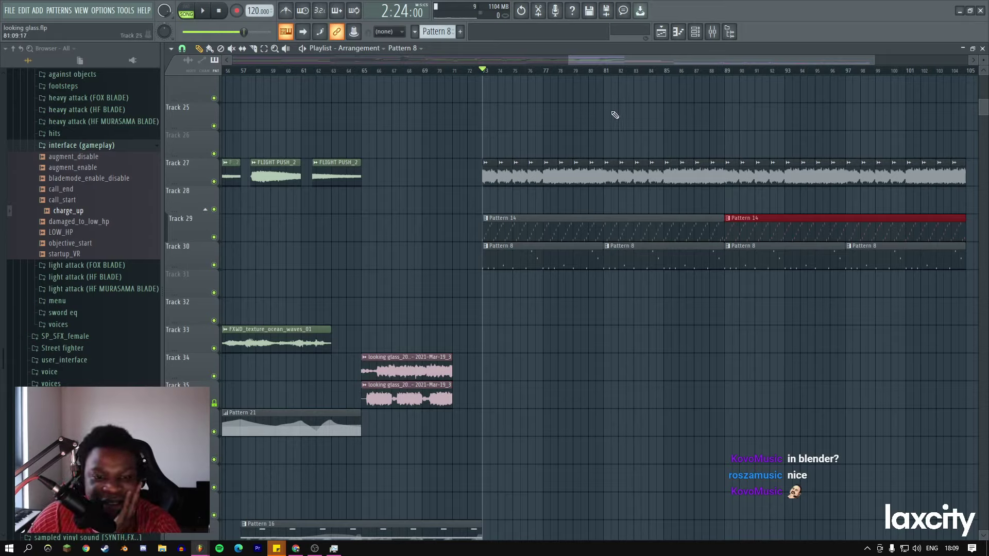
pyautogui.moveTo(566, 58); pyautogui.dragTo(490, 58)
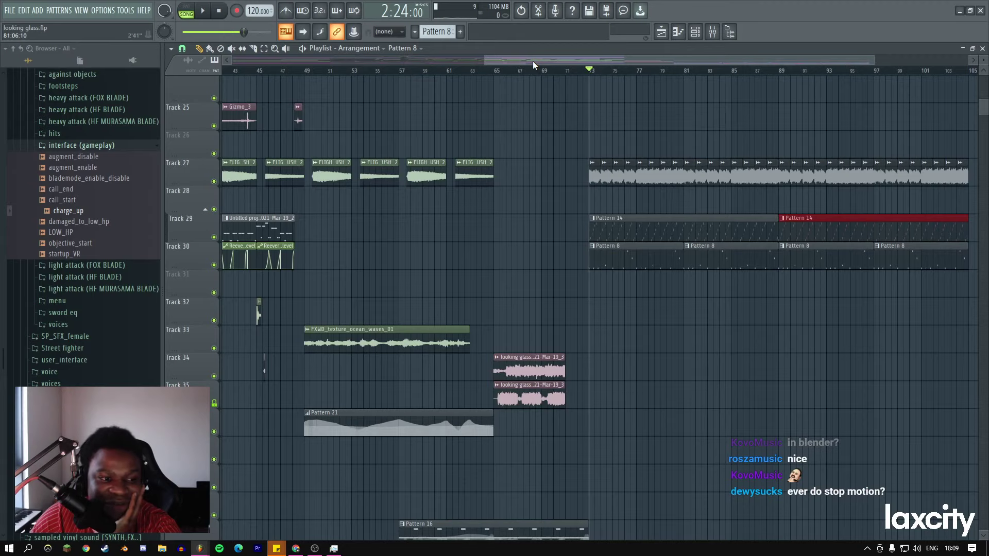
pyautogui.moveTo(513, 59); pyautogui.dragTo(86, 75)
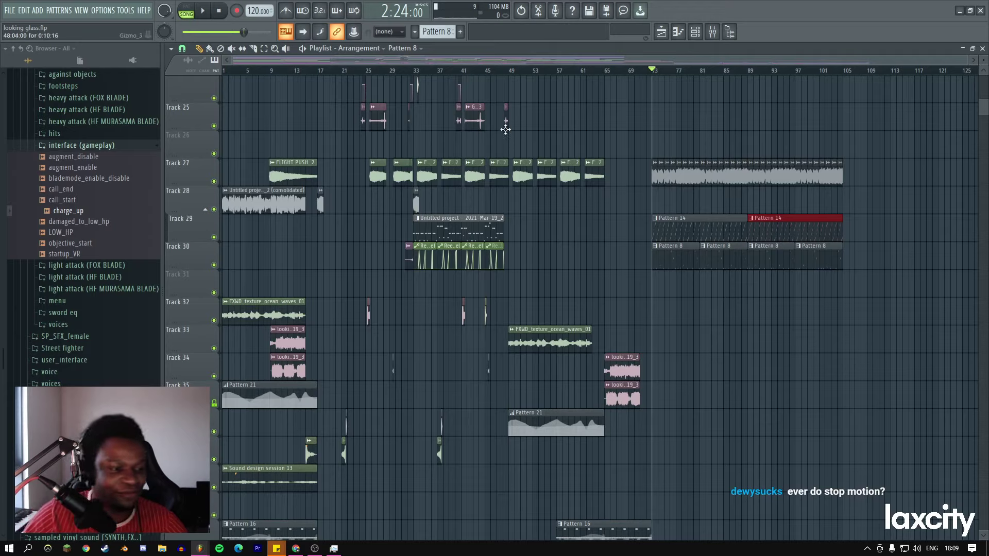
# Play the song, drop Pattern 14's notes one octave, then raise them back to original pitch.
pyautogui.press('space')
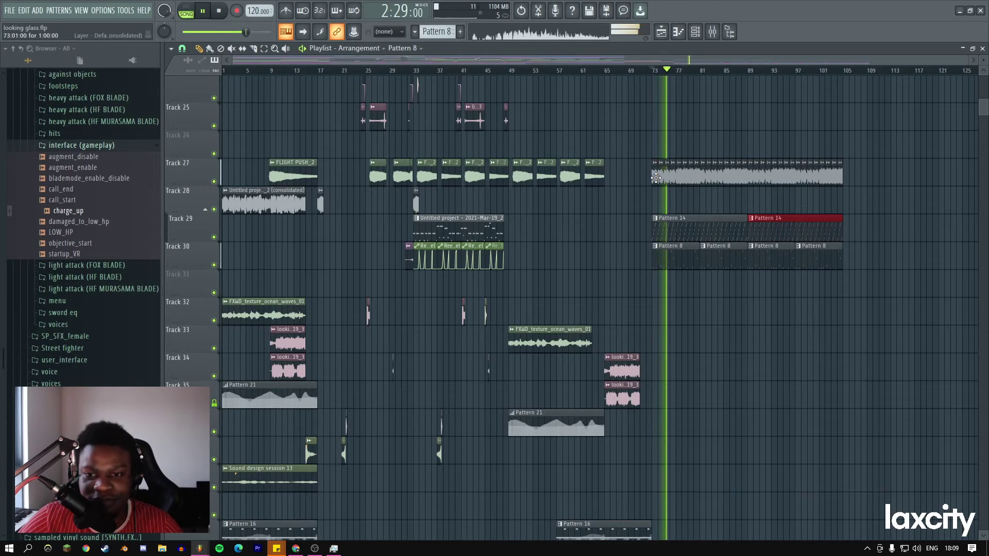
pyautogui.doubleClick(687, 229)
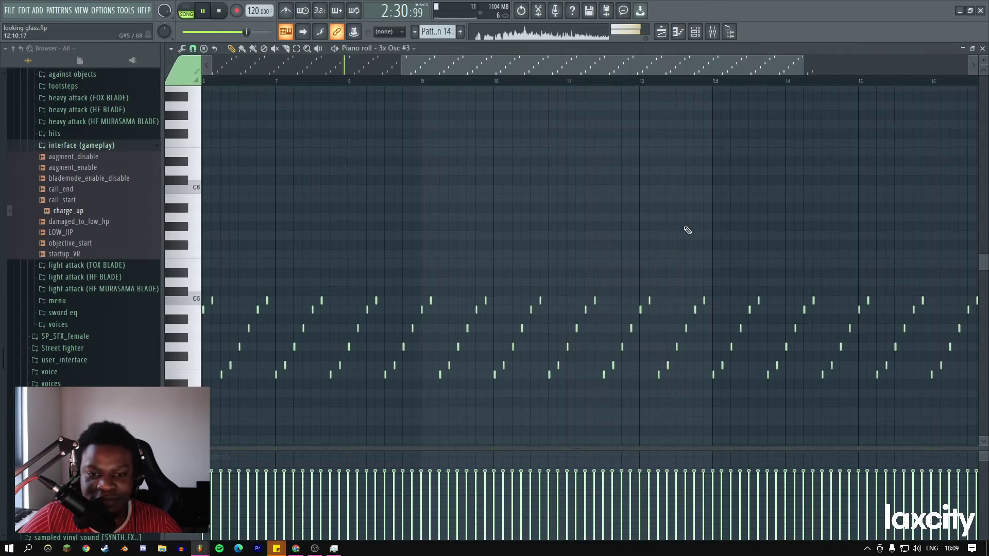
pyautogui.hotkey('ctrl', 'Down')
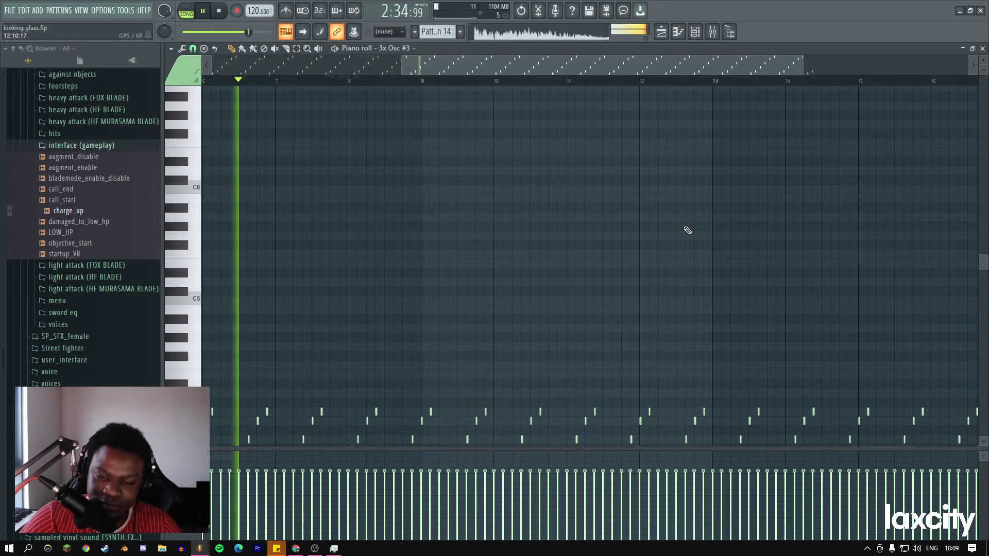
pyautogui.hotkey('ctrl', 'Up')
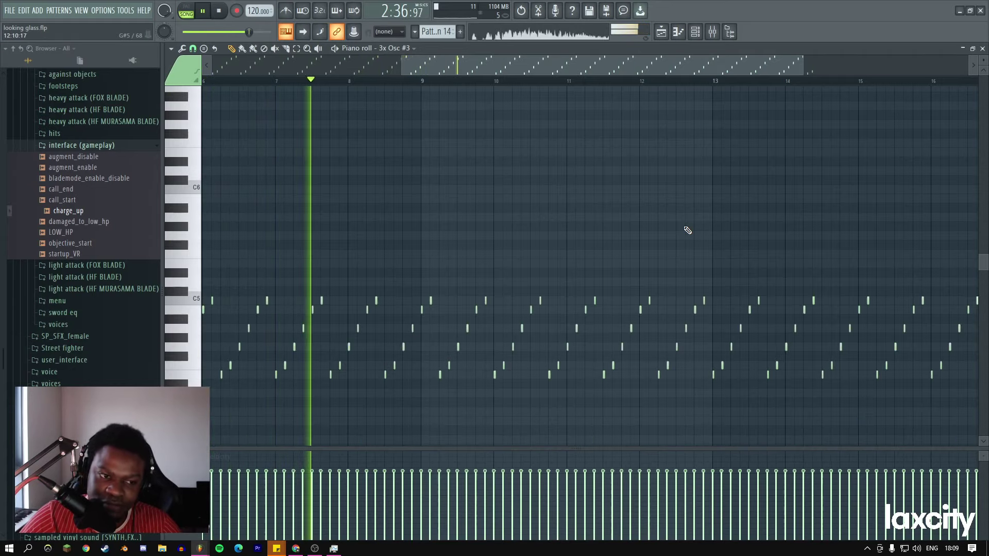
pyautogui.click(661, 32)
pyautogui.scroll(-10, 726, 239)
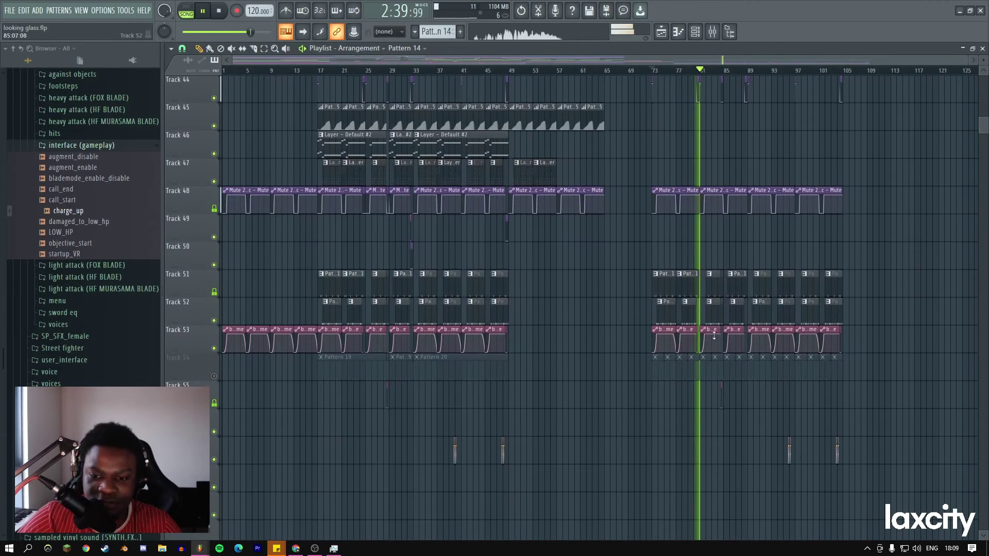
# Unmute Track 54 and sidechain the selected mixer track into insert 4.
pyautogui.click(215, 376)
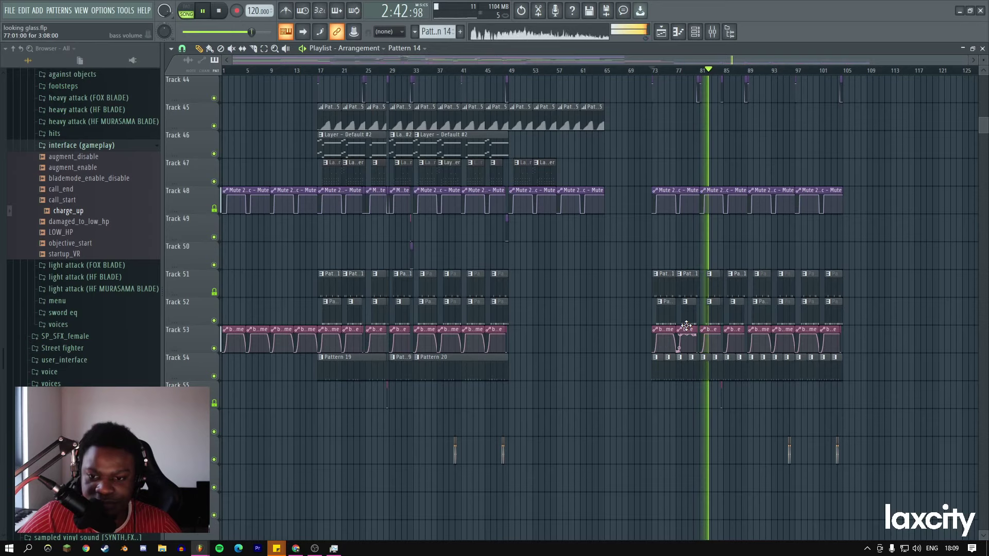
pyautogui.click(712, 32)
pyautogui.click(270, 129)
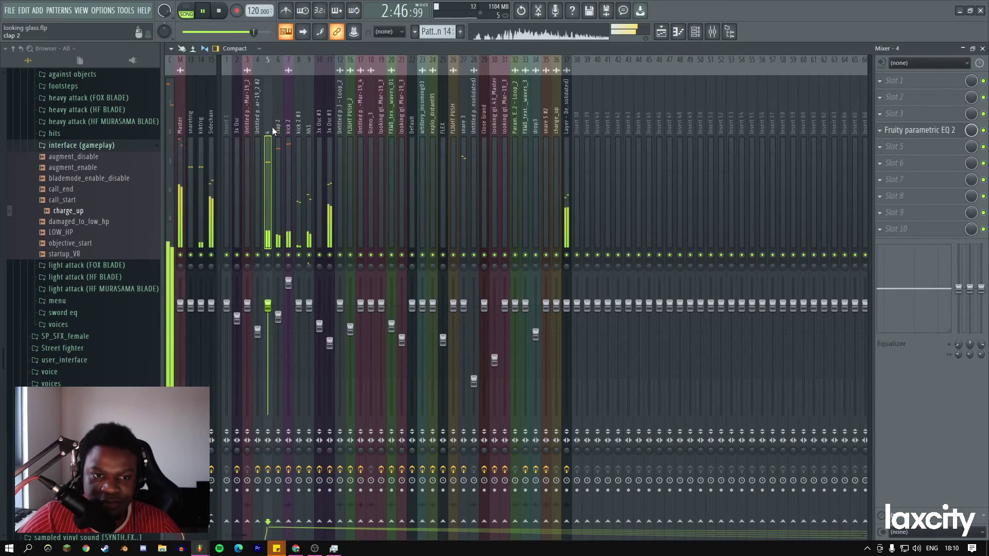
pyautogui.rightClick(211, 520)
pyautogui.click(225, 515)
pyautogui.press('space')
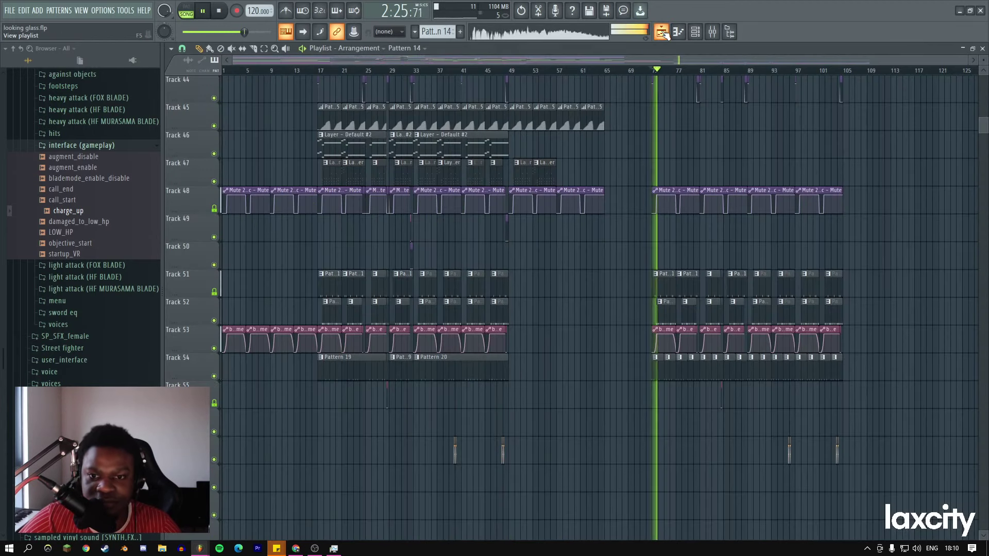
# Play the arrangement from around bar 72, then open Pattern 8 in the piano roll.
pyautogui.click(661, 32)
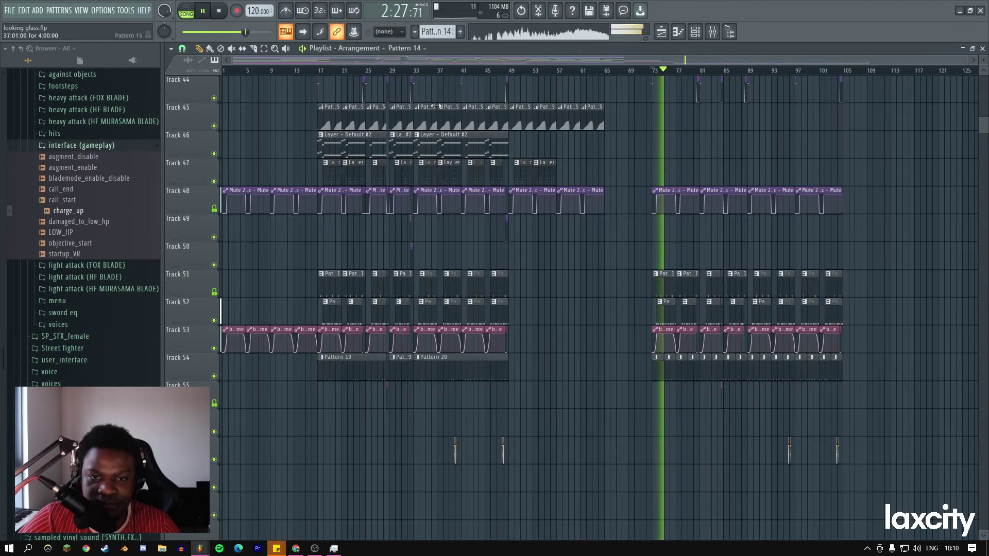
pyautogui.moveTo(232, 60); pyautogui.dragTo(604, 71)
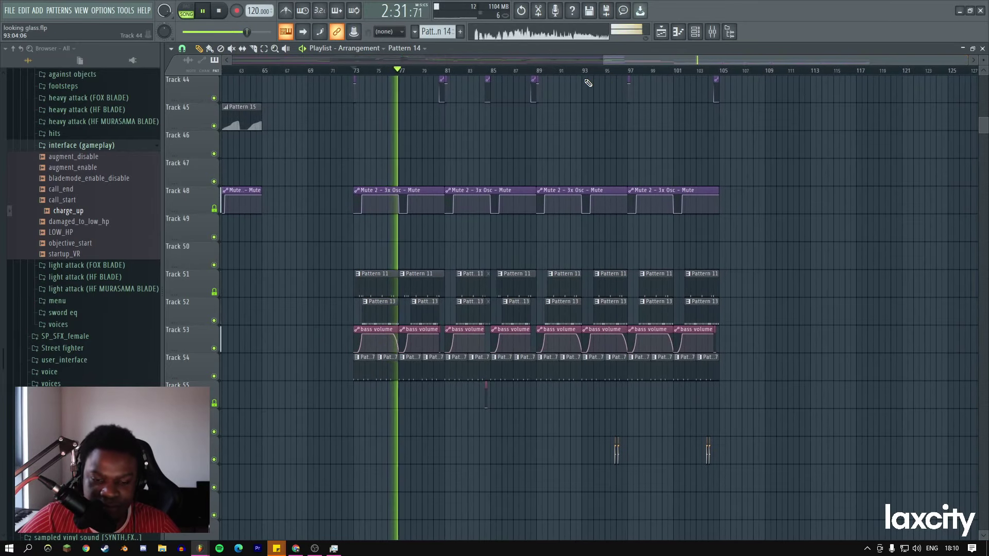
pyautogui.moveTo(967, 60); pyautogui.dragTo(751, 64)
pyautogui.moveTo(319, 70); pyautogui.dragTo(315, 70)
pyautogui.press('space')
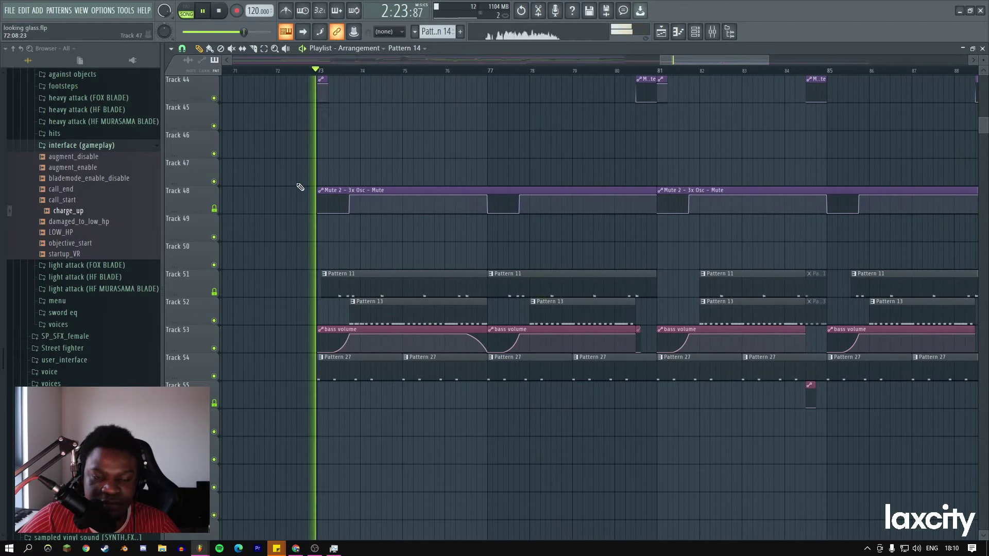
pyautogui.scroll(5, 440, 200)
pyautogui.scroll(4, 440, 199)
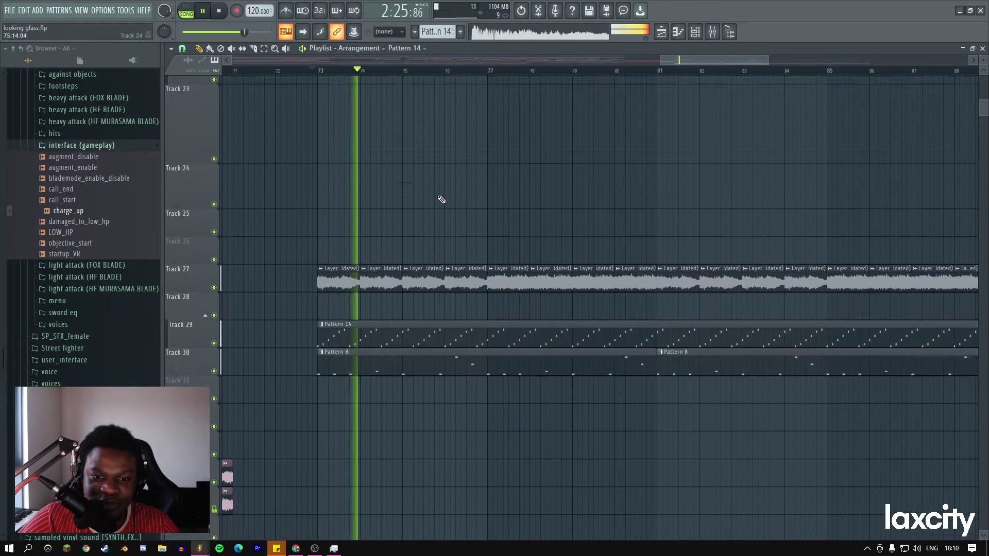
pyautogui.scroll(-3, 441, 199)
pyautogui.moveTo(768, 60); pyautogui.dragTo(901, 60)
pyautogui.press('space')
pyautogui.doubleClick(312, 206)
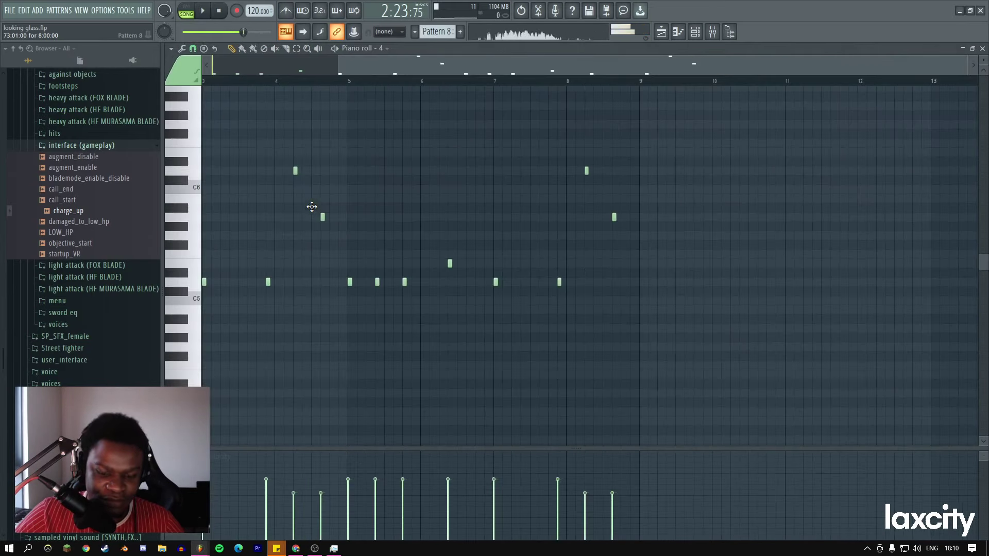
# Cut Pattern 8's notes from channel 4, paste them onto the Default channel, and view them.
pyautogui.press('F6')
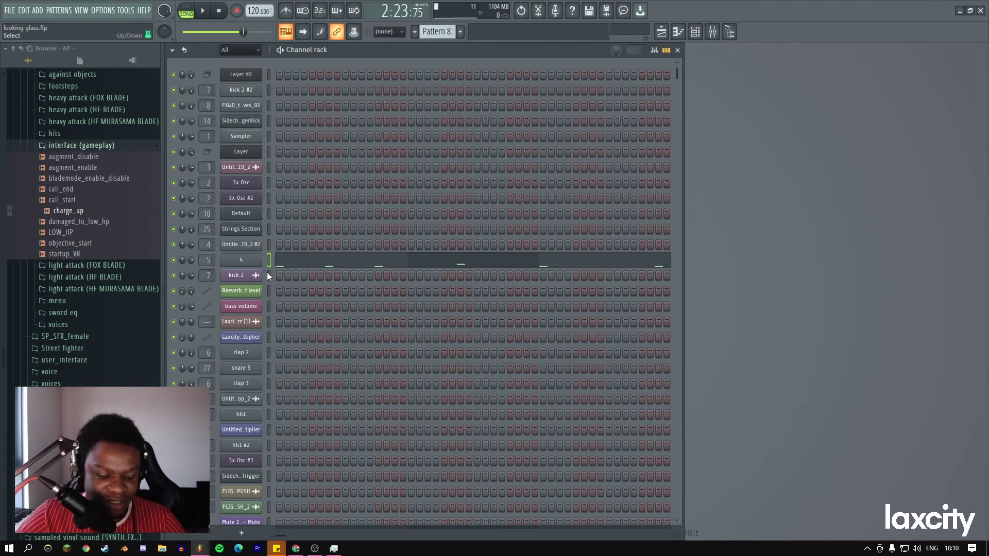
pyautogui.hotkey('ctrl', 'x')
pyautogui.click(268, 214)
pyautogui.hotkey('ctrl', 'v')
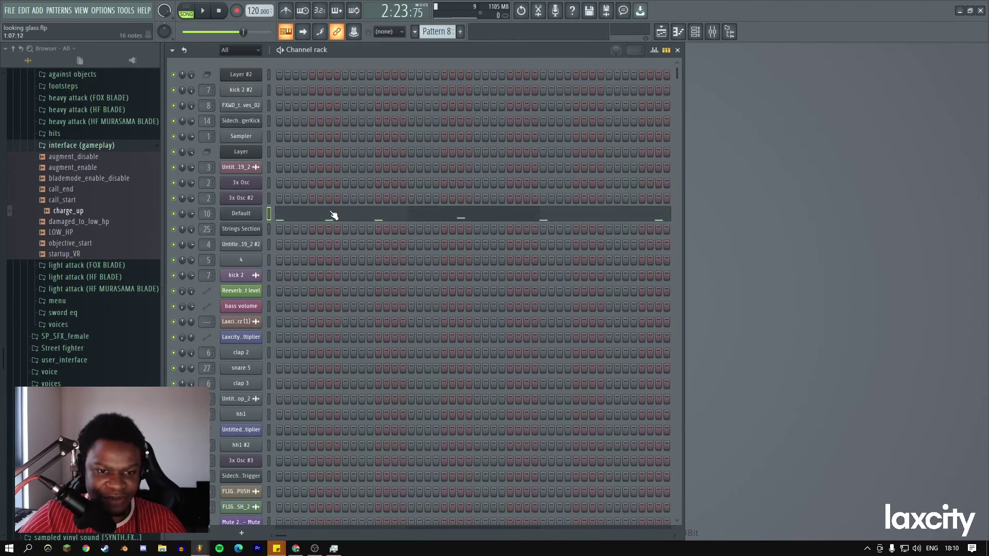
pyautogui.click(333, 215)
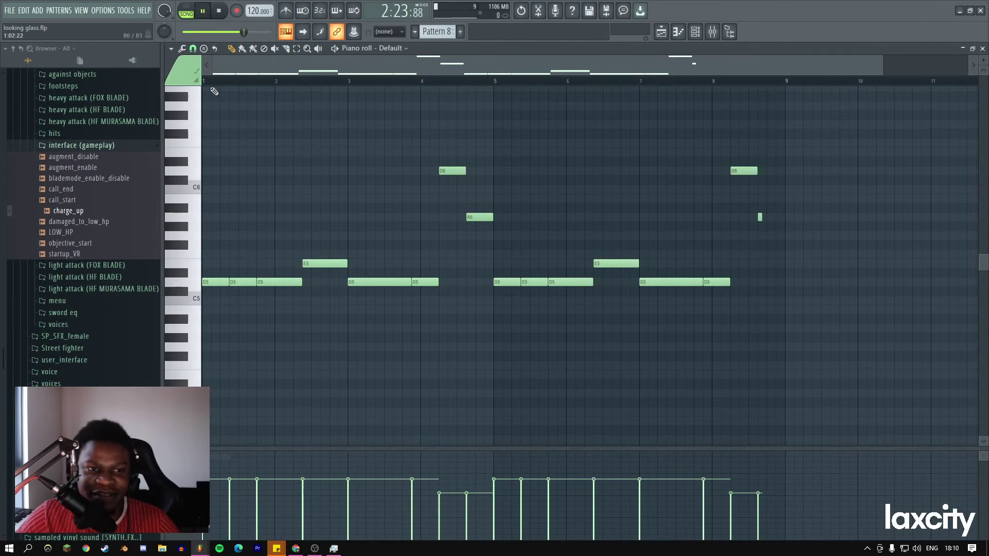
# Return to the playlist arrangement and scroll through its tracks.
pyautogui.click(663, 36)
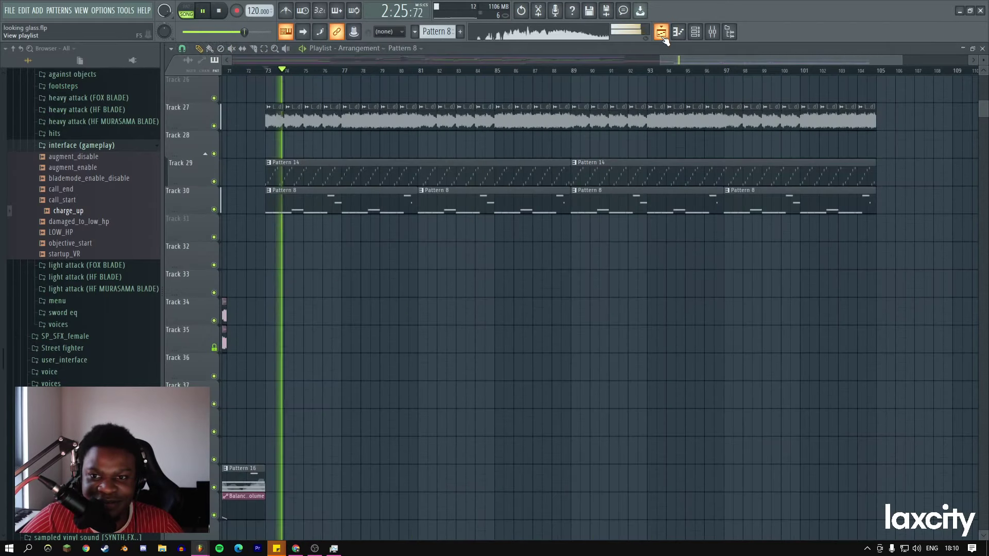
pyautogui.moveTo(660, 61); pyautogui.dragTo(230, 59)
pyautogui.scroll(-5, 475, 163)
pyautogui.scroll(-4, 474, 163)
pyautogui.scroll(5, 395, 229)
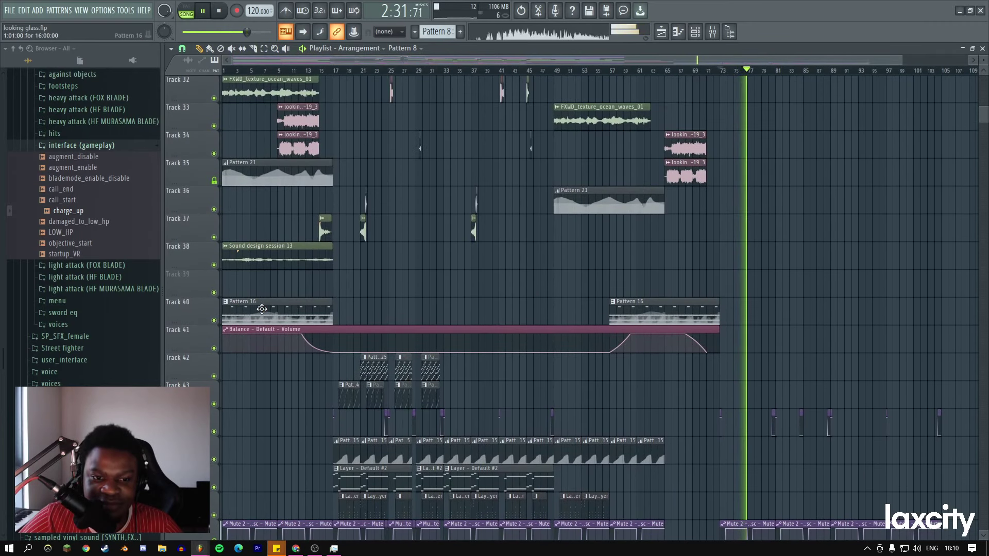
# Copy the Pattern 16 clip to bar 73, add a full-volume automation point, and open its notes.
pyautogui.moveTo(262, 309); pyautogui.dragTo(717, 352)
pyautogui.rightClick(728, 343)
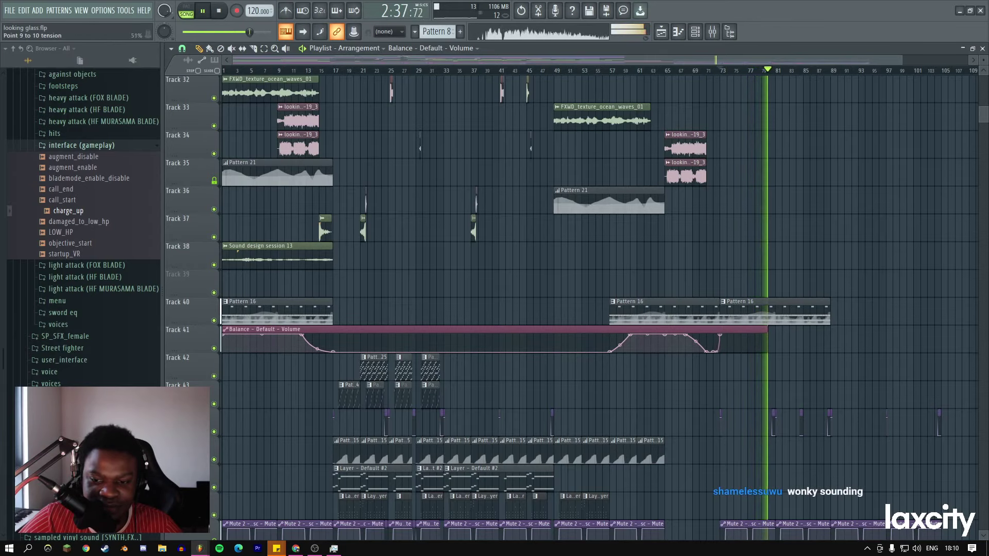
pyautogui.doubleClick(736, 310)
# Route the channel only to the Default mixer insert 22.
pyautogui.click(699, 34)
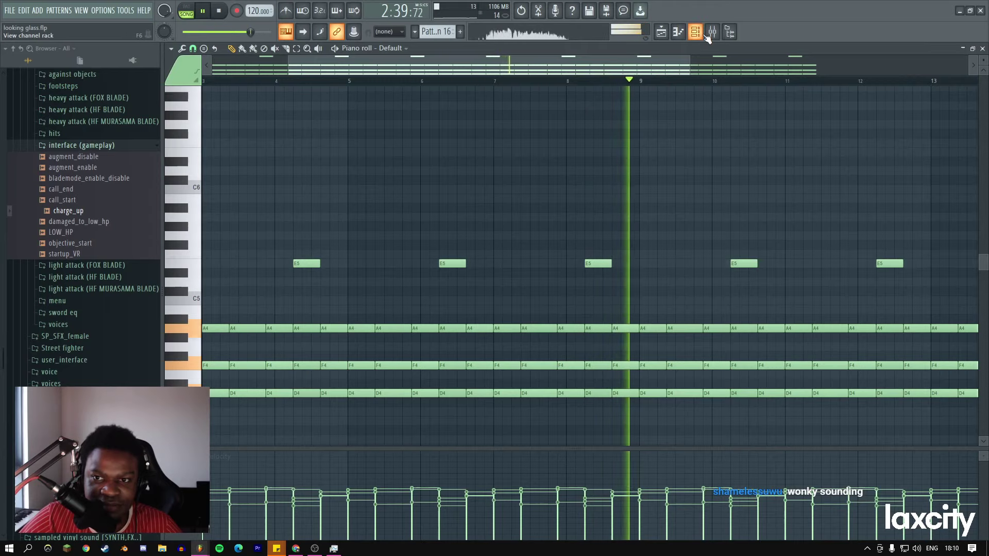
pyautogui.click(710, 34)
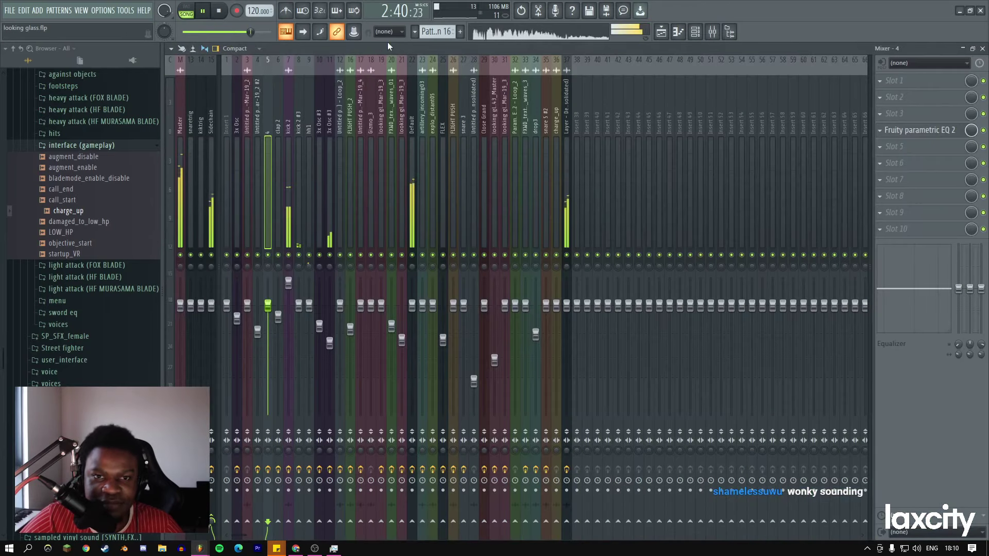
pyautogui.click(699, 35)
pyautogui.scroll(-10, 342, 204)
pyautogui.scroll(4, 312, 193)
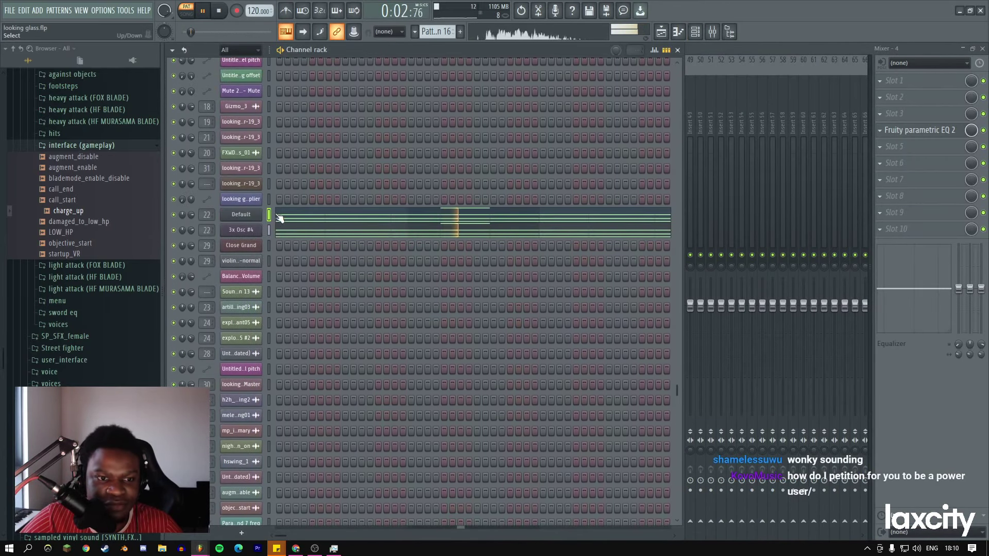
pyautogui.click(696, 33)
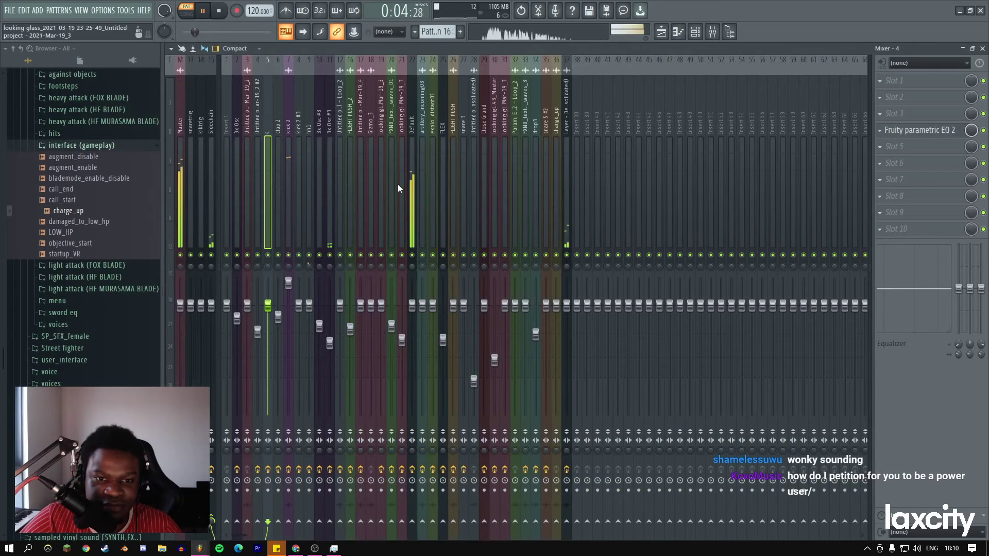
pyautogui.click(418, 128)
pyautogui.click(236, 502)
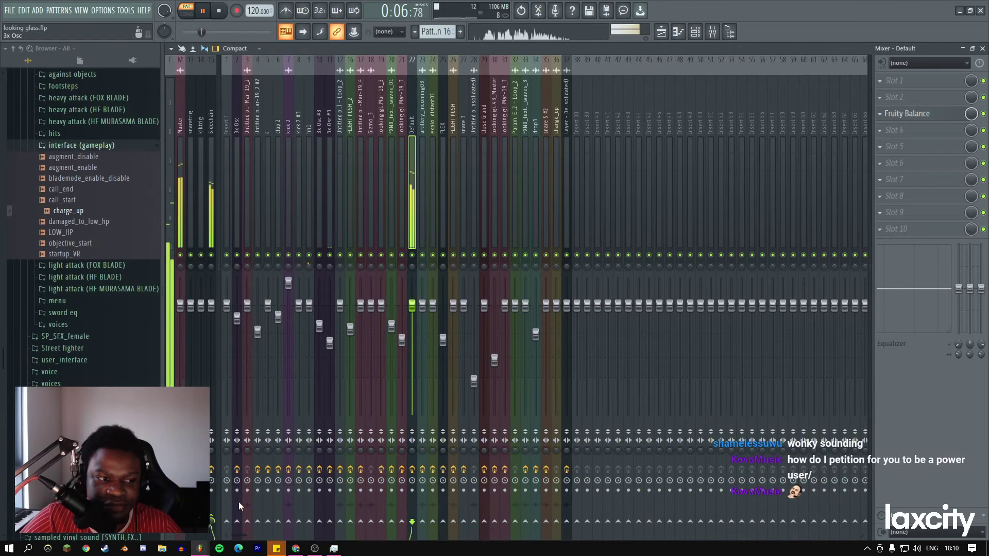
pyautogui.click(661, 33)
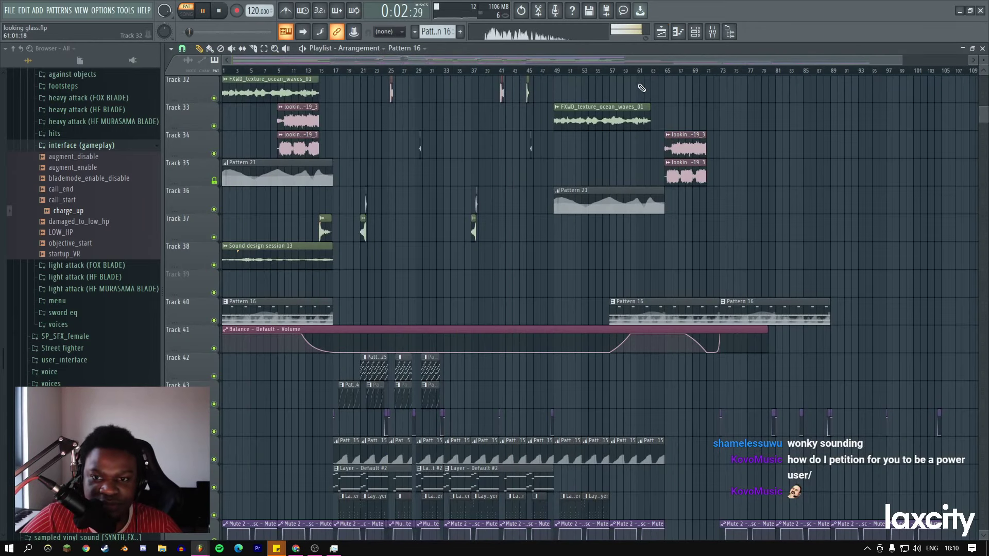
# Play from bars 57 and 73, drop the automation's last point, and extend the Balance - Default - Volume clip.
pyautogui.click(613, 71)
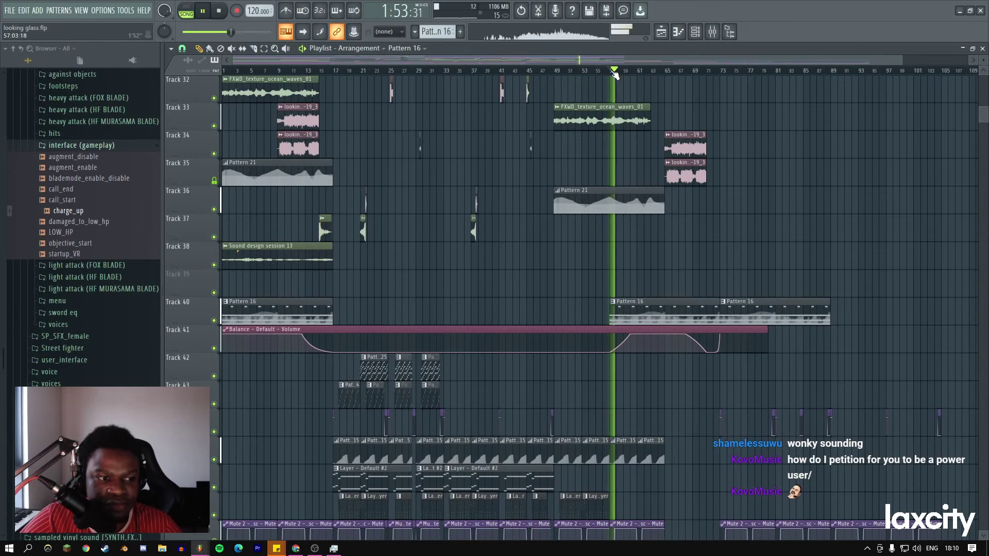
pyautogui.click(722, 70)
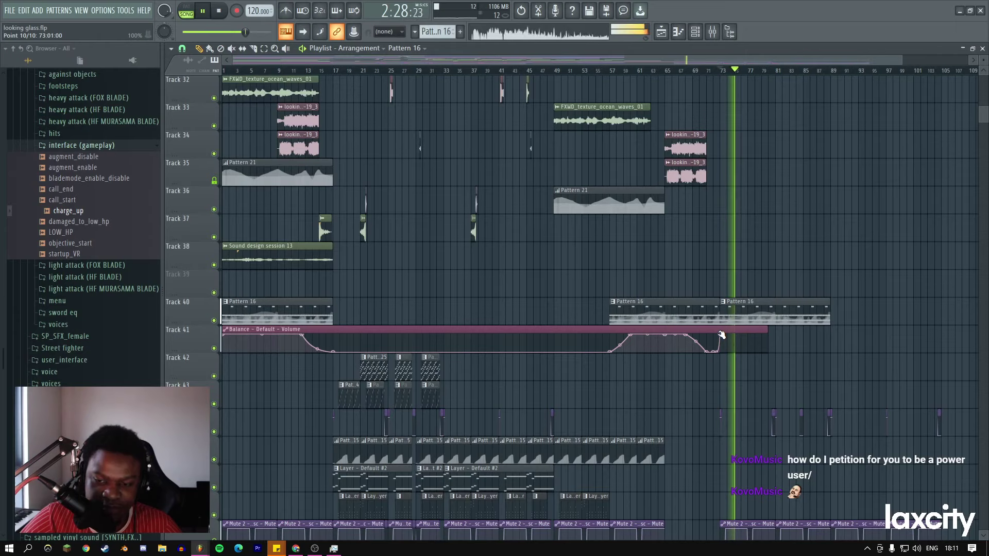
pyautogui.hscroll(5, 541, 273)
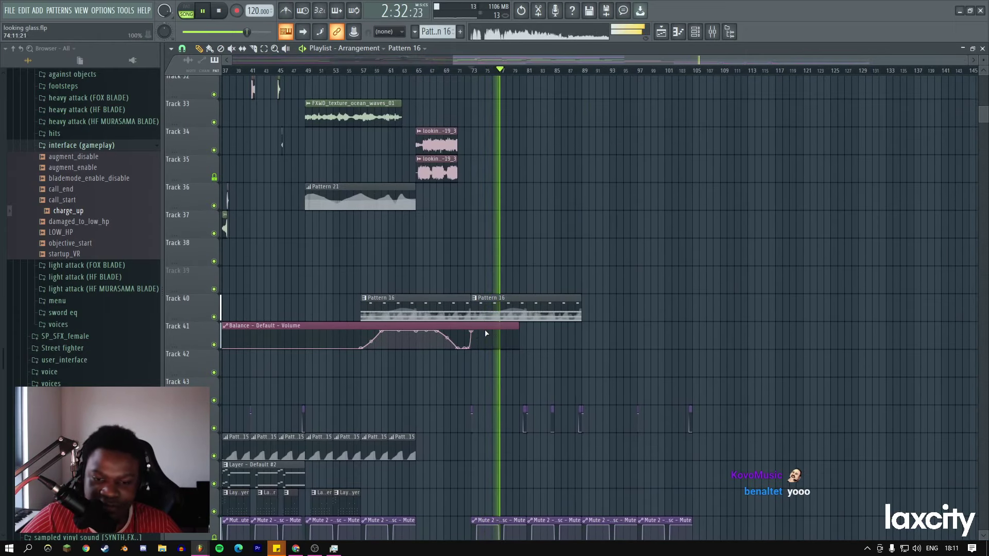
pyautogui.moveTo(470, 331); pyautogui.dragTo(474, 343)
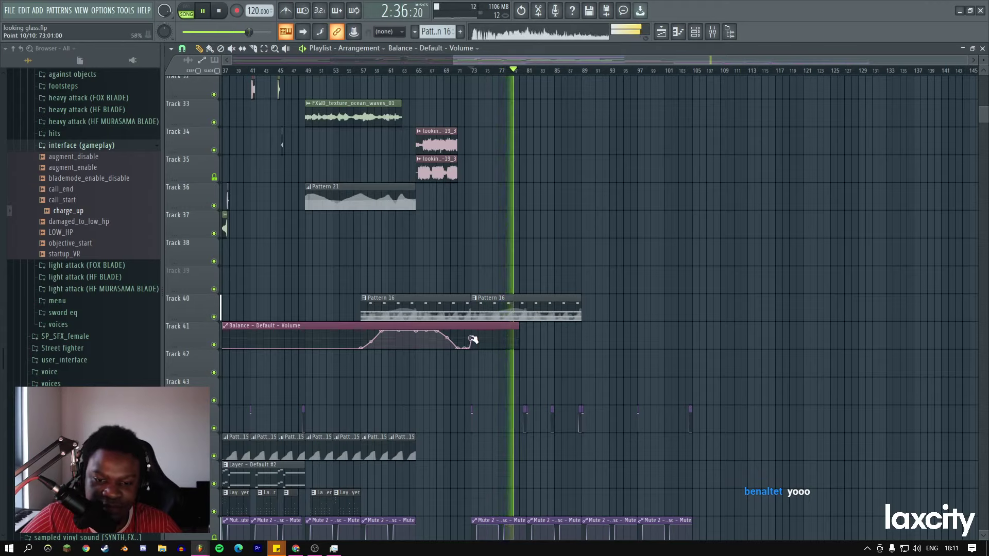
pyautogui.moveTo(518, 325); pyautogui.dragTo(585, 326)
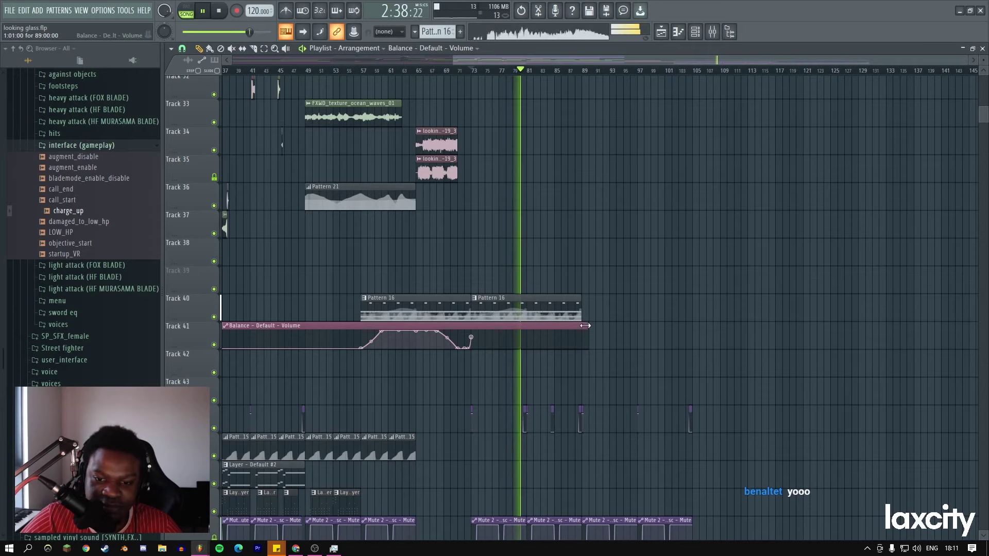
# Open Pattern 8's Default-channel notes in the piano roll.
pyautogui.scroll(3, 565, 288)
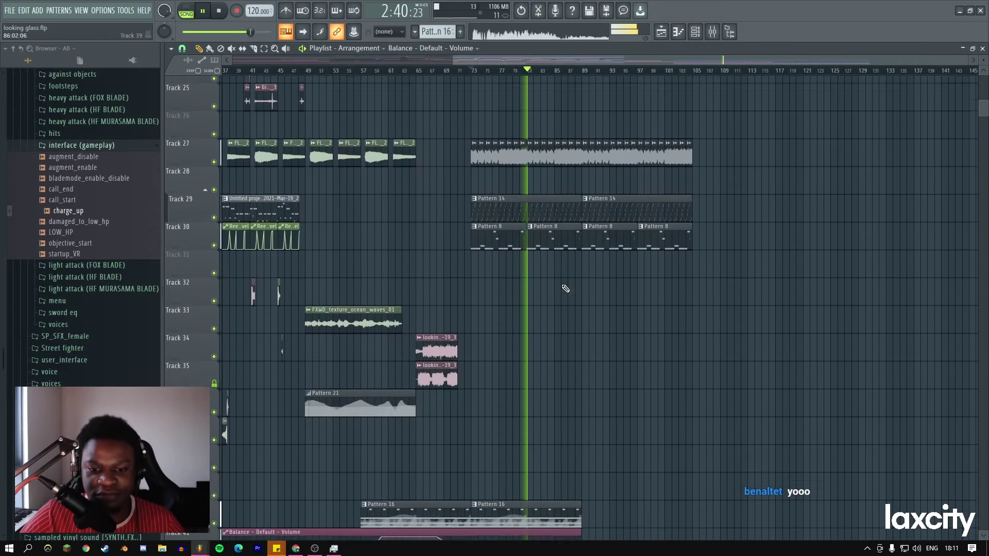
pyautogui.scroll(-1, 561, 288)
pyautogui.doubleClick(518, 234)
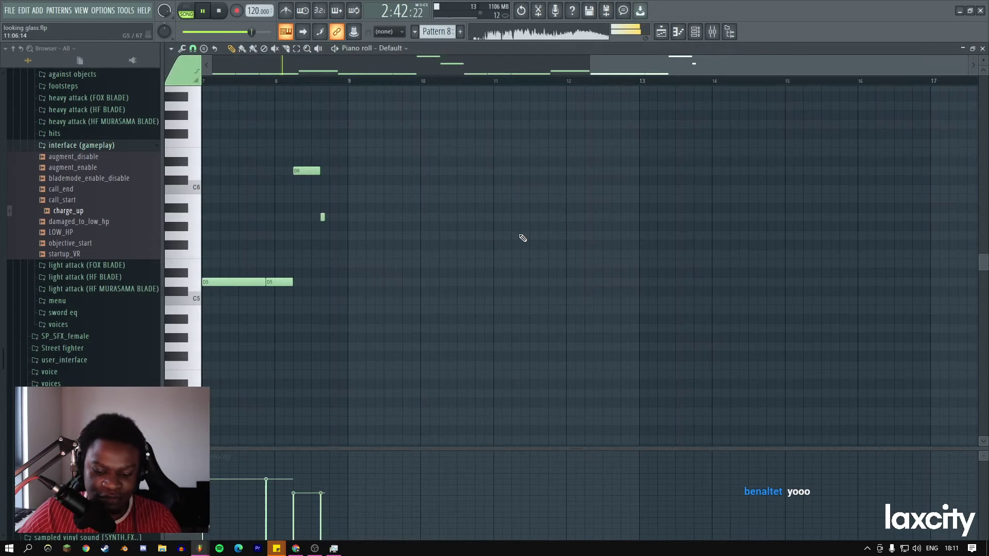
# Back in the arrangement, auto-name track 53 after its content (bass volume).
pyautogui.press('F6')
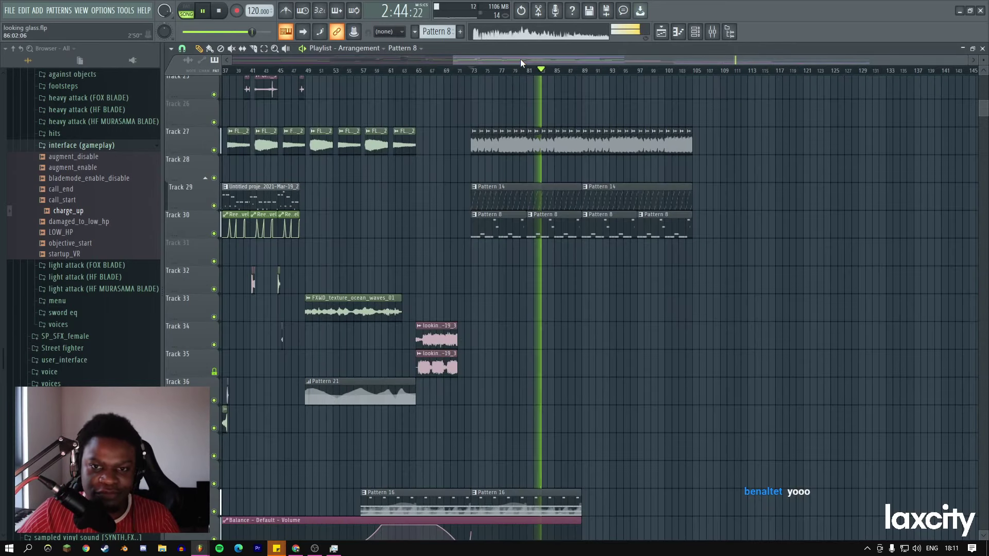
pyautogui.moveTo(520, 59); pyautogui.dragTo(423, 69)
pyautogui.scroll(-3, 457, 176)
pyautogui.scroll(-6, 453, 180)
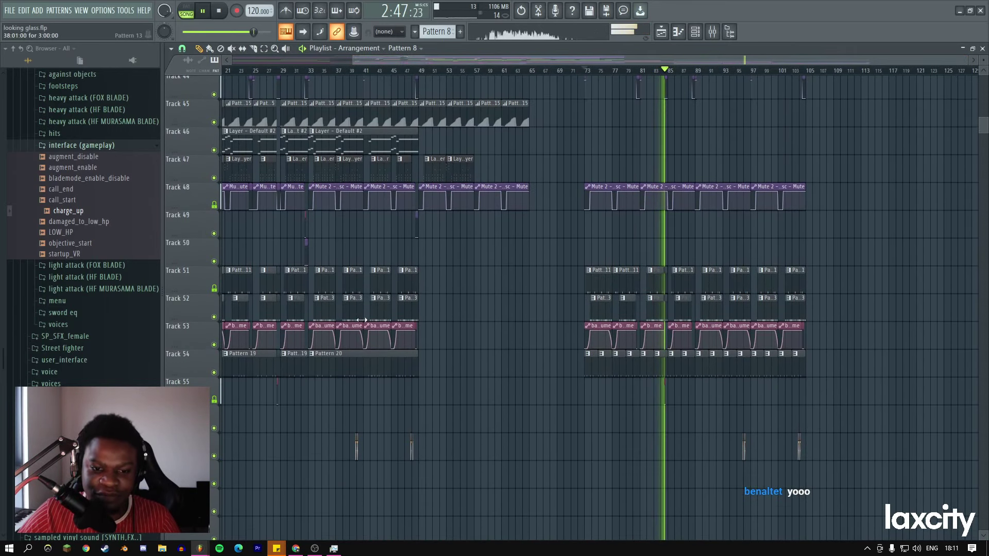
pyautogui.press('space')
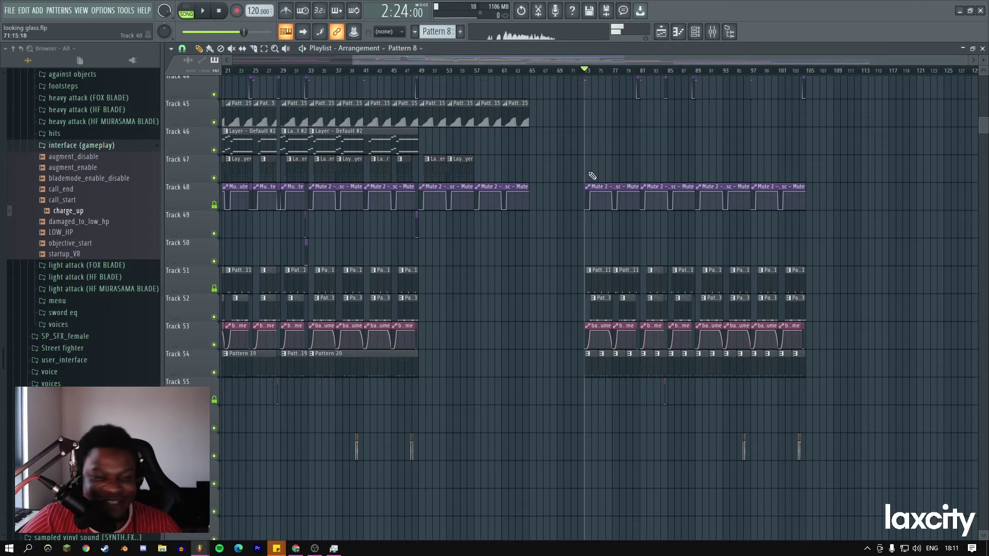
pyautogui.scroll(-2, 389, 70)
pyautogui.scroll(3, 498, 167)
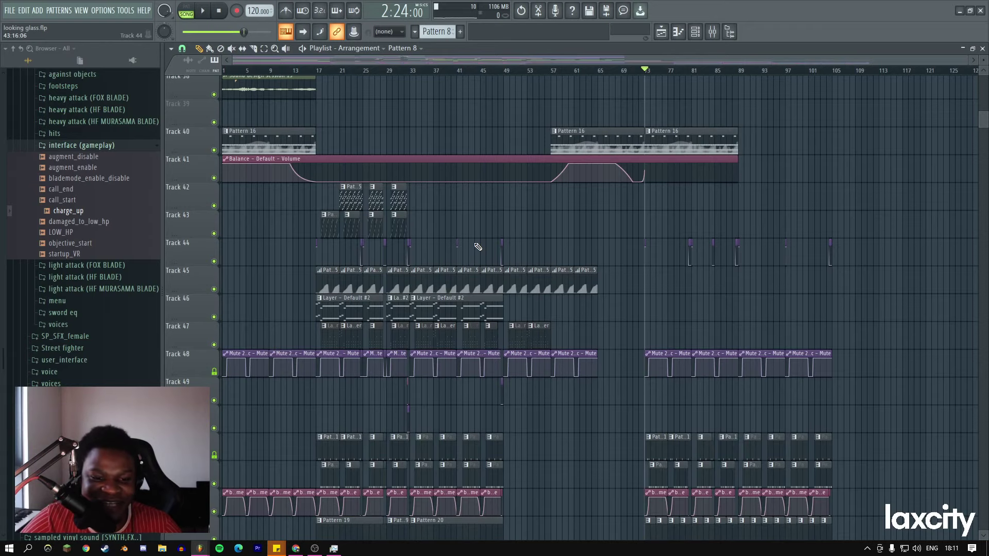
pyautogui.scroll(-3, 393, 311)
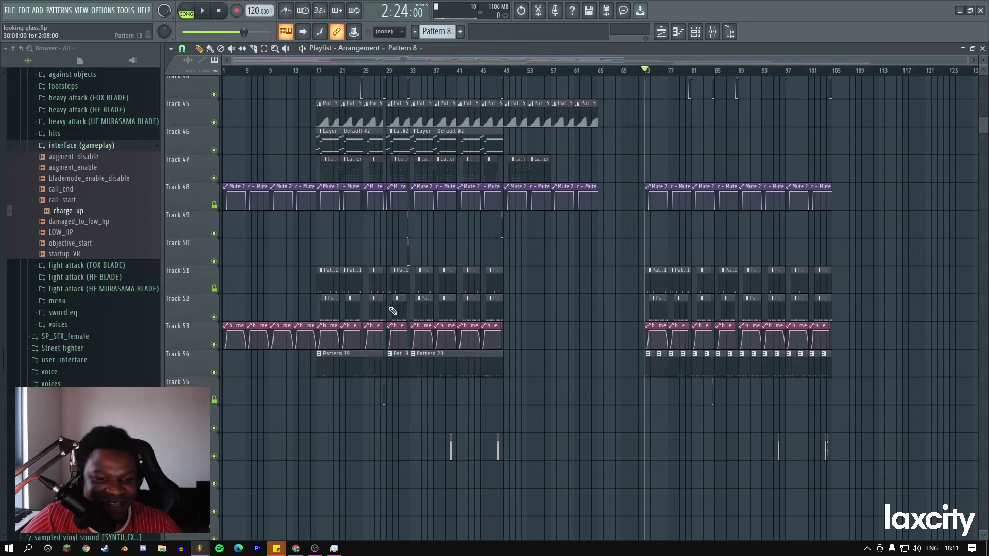
pyautogui.rightClick(200, 329)
pyautogui.click(224, 338)
# Insert an empty track at track 48.
pyautogui.scroll(1, 329, 317)
pyautogui.press('space')
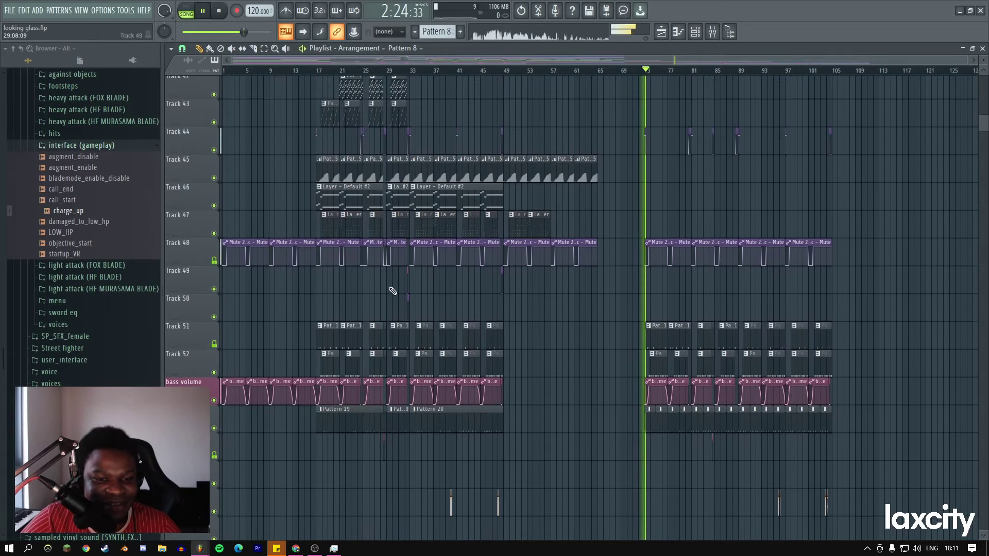
pyautogui.press('space')
pyautogui.scroll(2, 385, 280)
pyautogui.scroll(-1, 385, 279)
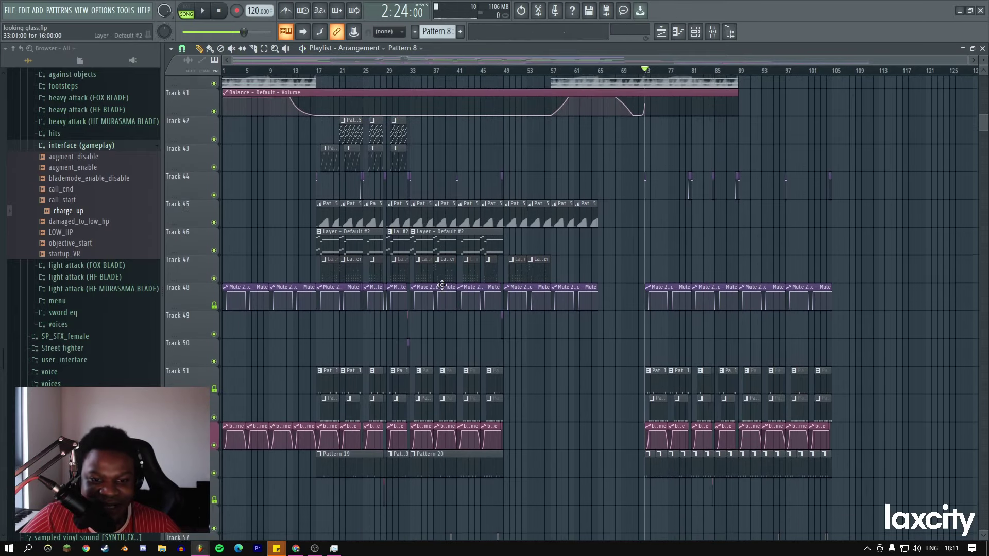
pyautogui.rightClick(199, 278)
pyautogui.click(220, 456)
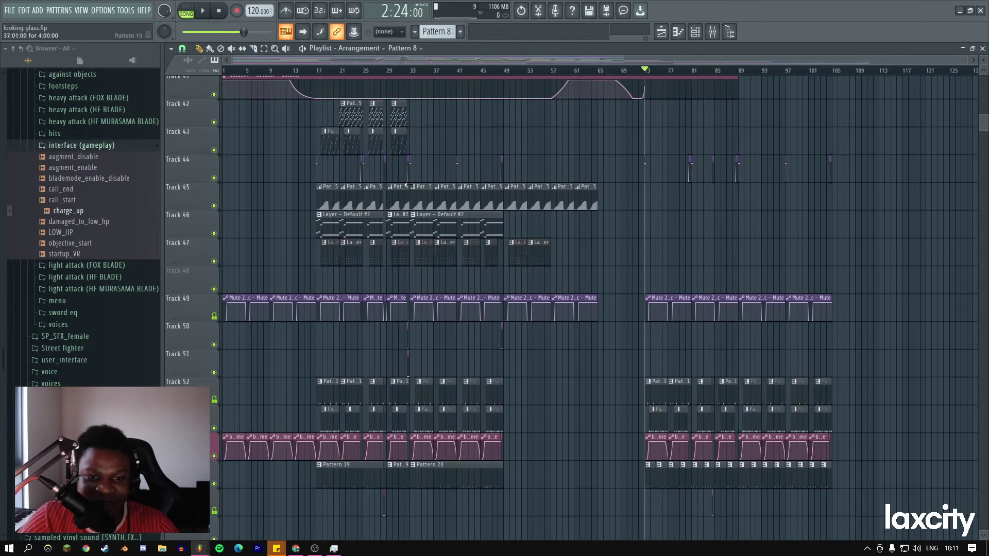
# Copy the Layer - Default #2 clip to bar 73 and slice it off at bar 89.
pyautogui.scroll(6, 408, 185)
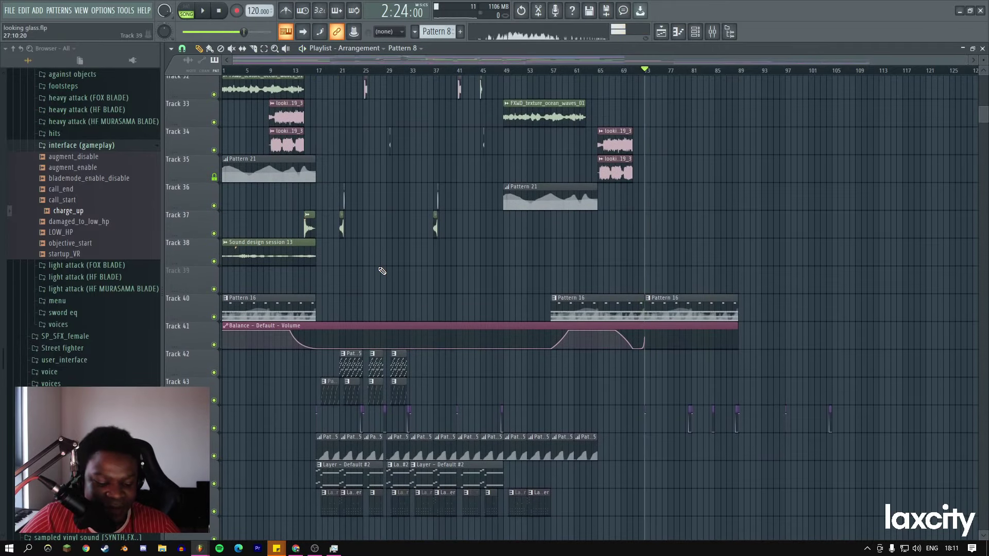
pyautogui.scroll(9, 382, 270)
pyautogui.scroll(-12, 381, 268)
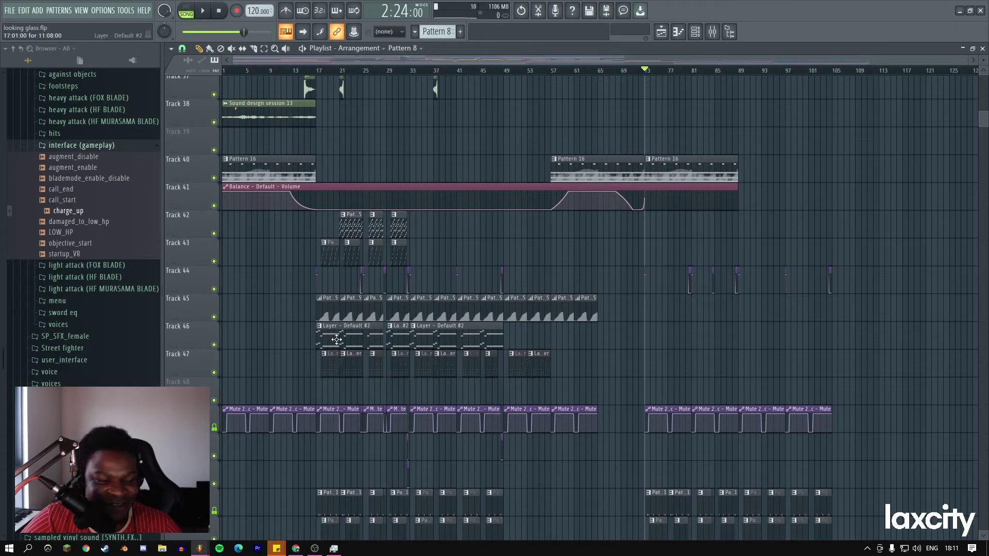
pyautogui.moveTo(336, 339); pyautogui.dragTo(781, 336)
pyautogui.rightClick(725, 312)
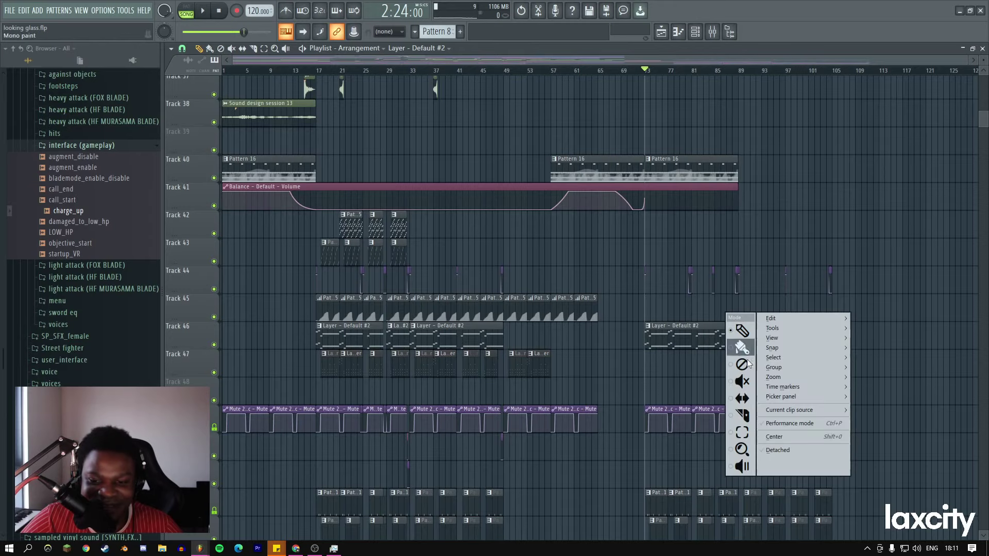
pyautogui.click(742, 415)
pyautogui.rightClick(738, 337)
# Switch back to the Draw tool and play the section from bar 73.
pyautogui.press('space')
pyautogui.rightClick(730, 305)
pyautogui.click(739, 322)
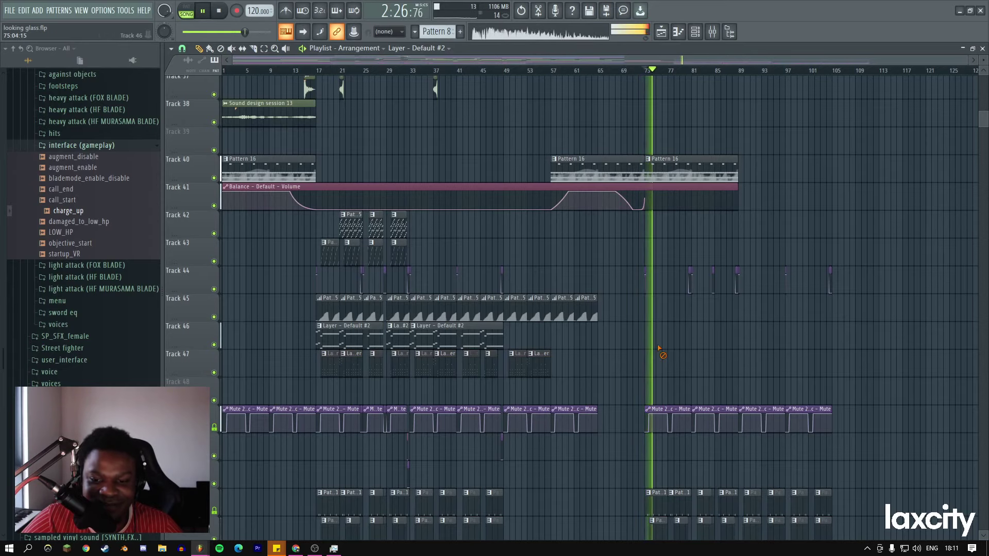
pyautogui.scroll(6, 669, 340)
pyautogui.press('space')
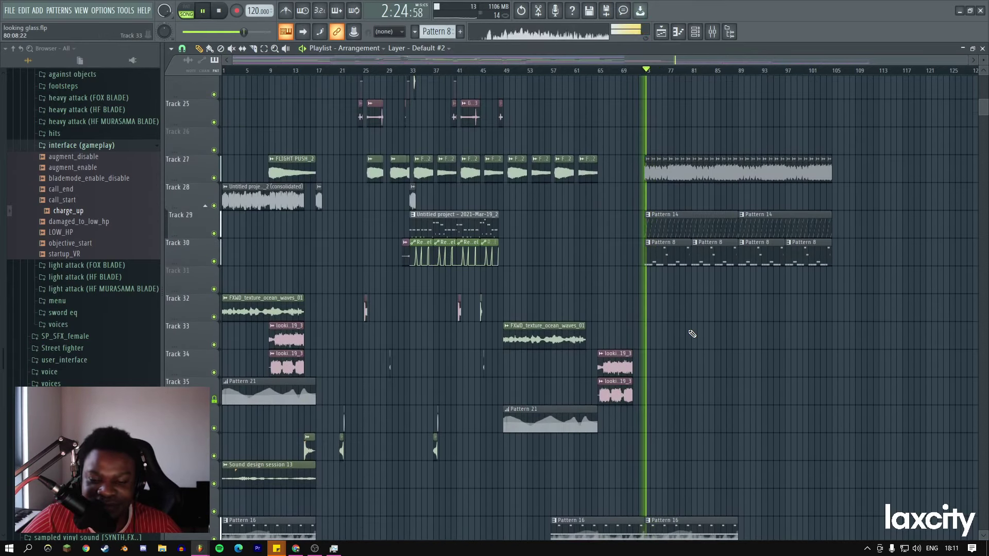
pyautogui.scroll(-5, 691, 334)
pyautogui.scroll(-5, 692, 334)
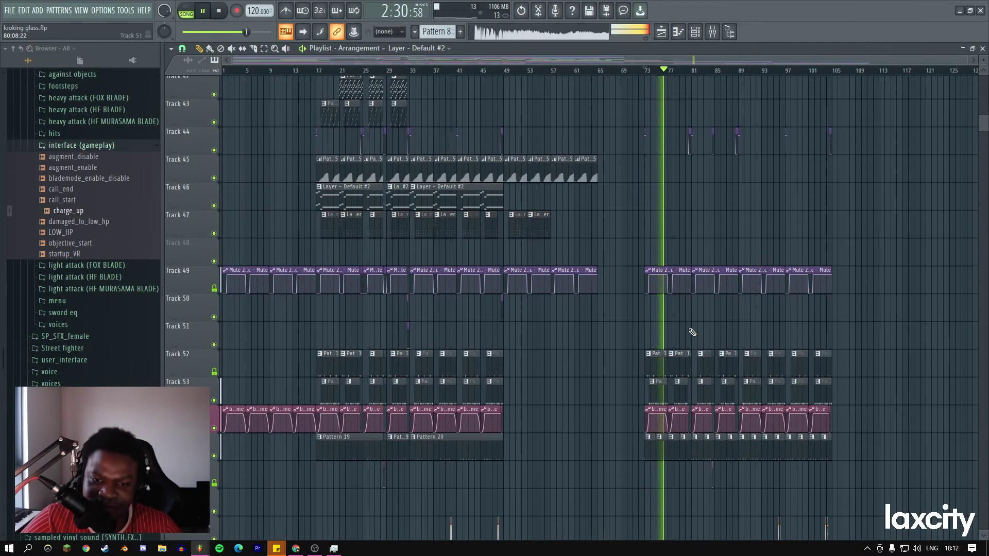
pyautogui.scroll(4, 692, 333)
# View the Layer pattern's notes, then shift the arrangement view slightly earlier.
pyautogui.doubleClick(450, 397)
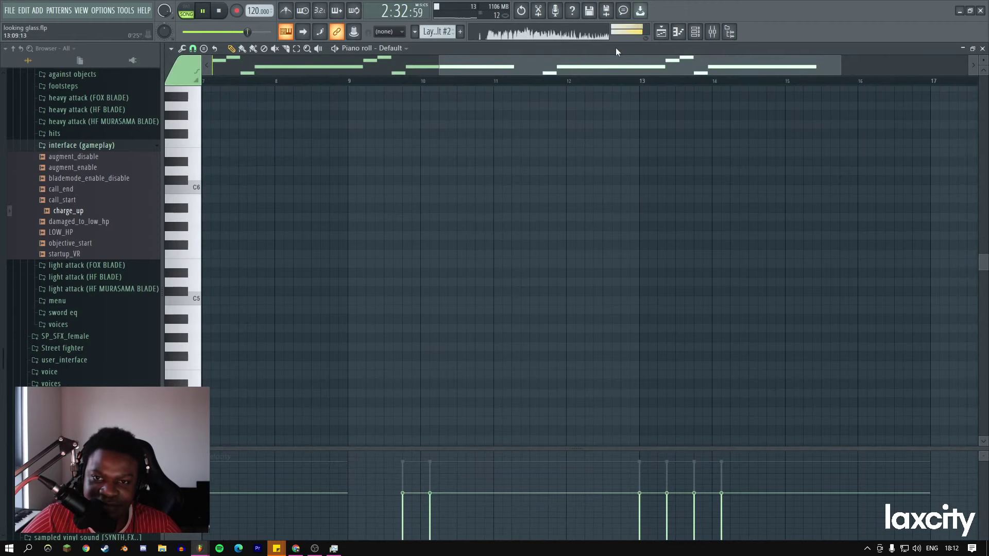
pyautogui.click(695, 31)
pyautogui.scroll(10, 384, 208)
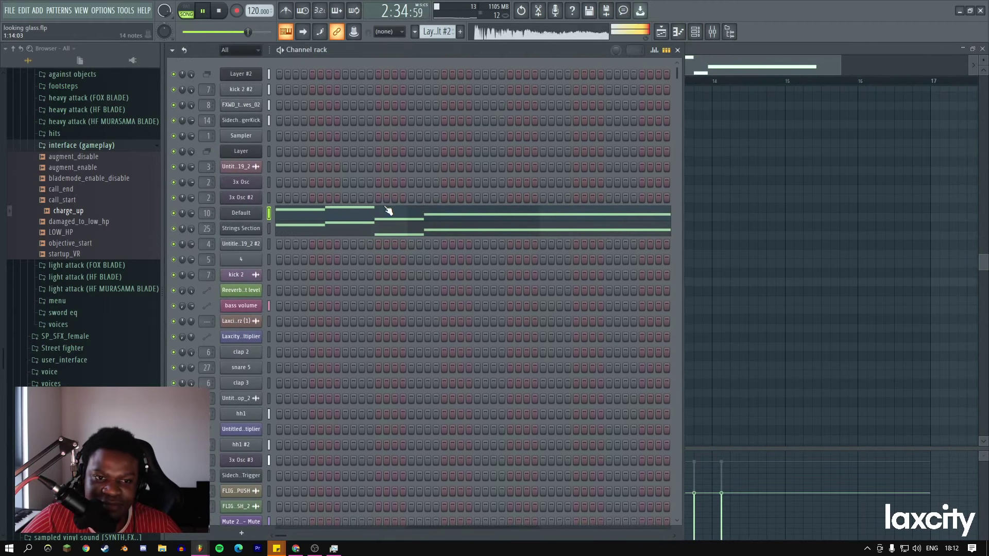
pyautogui.click(661, 32)
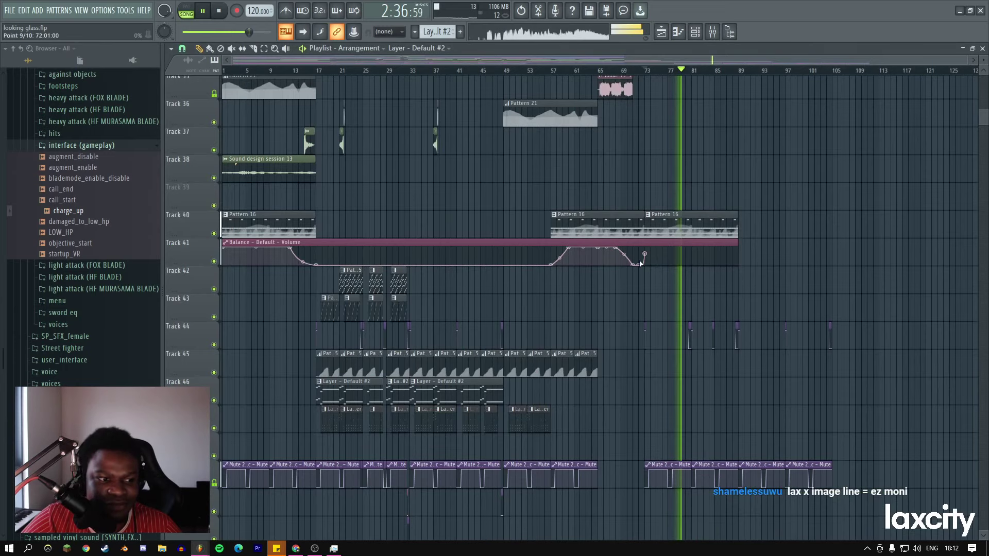
pyautogui.moveTo(606, 222); pyautogui.dragTo(590, 225)
pyautogui.scroll(6, 540, 298)
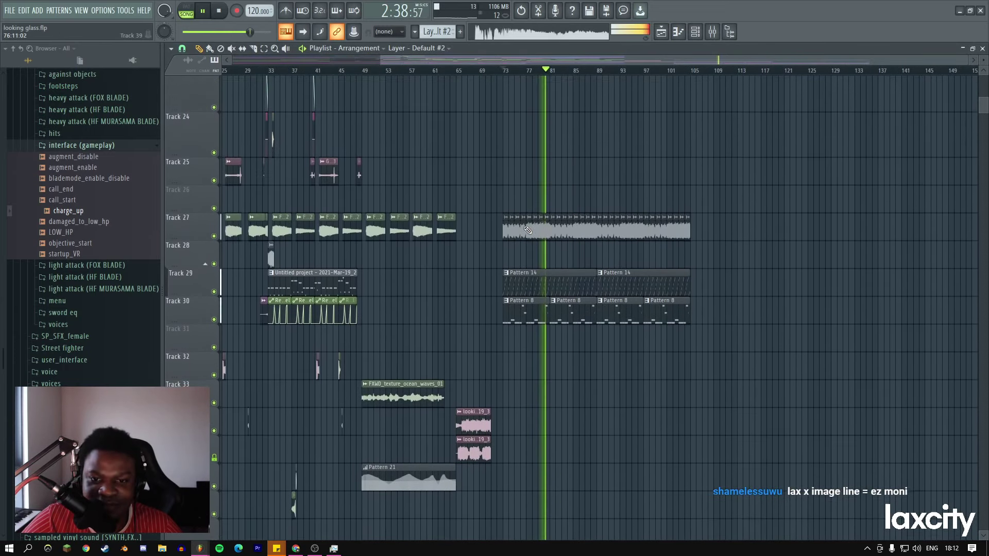
# Open Pattern 8, audition the Strings Section instrument, and cut the Default channel's notes.
pyautogui.doubleClick(540, 299)
pyautogui.press('F6')
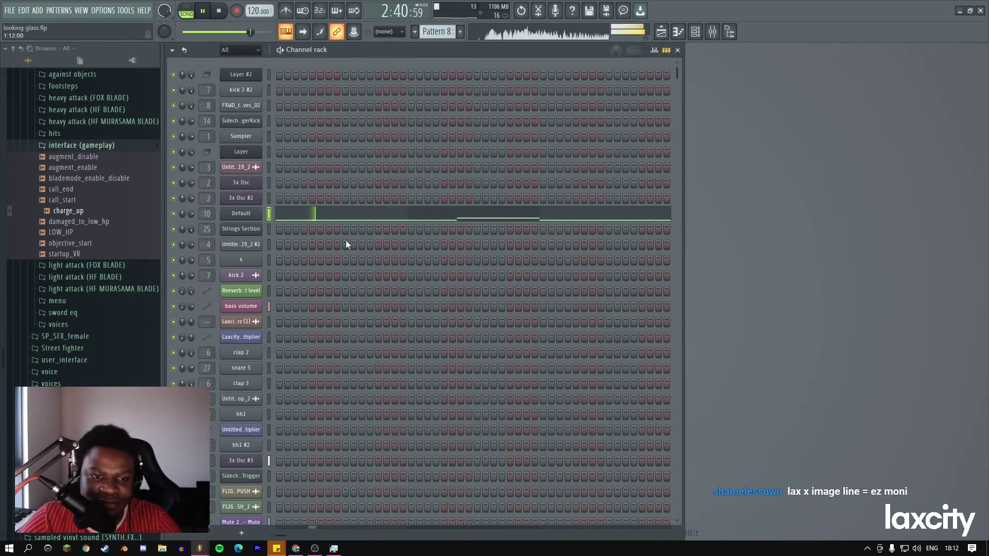
pyautogui.click(271, 233)
pyautogui.click(251, 230)
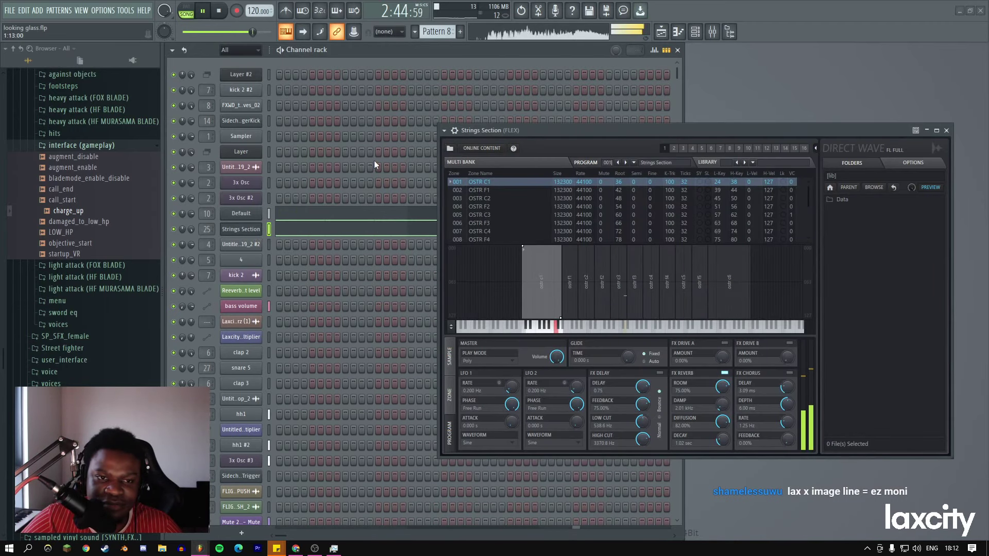
pyautogui.press('l')
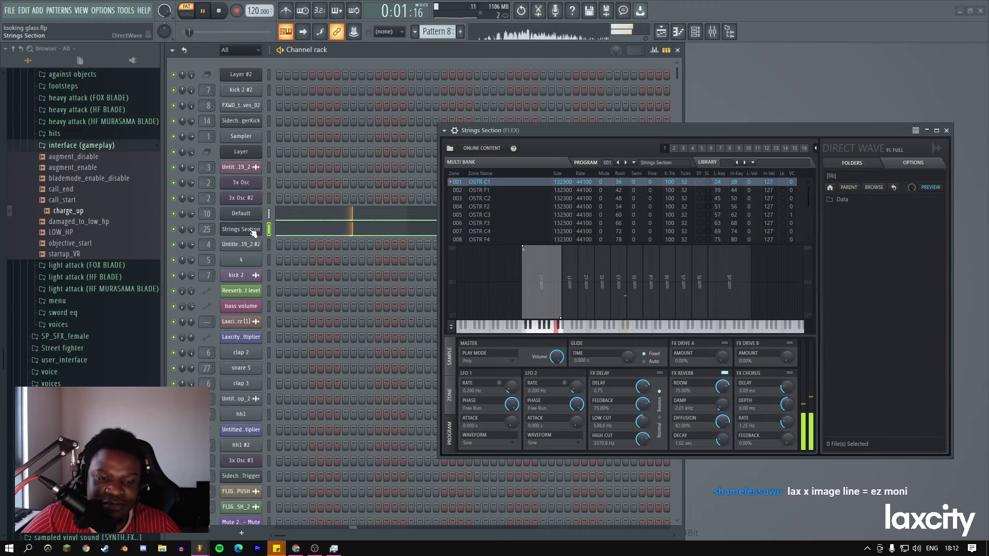
pyautogui.click(289, 216)
pyautogui.press('space')
pyautogui.hotkey('ctrl', 'x')
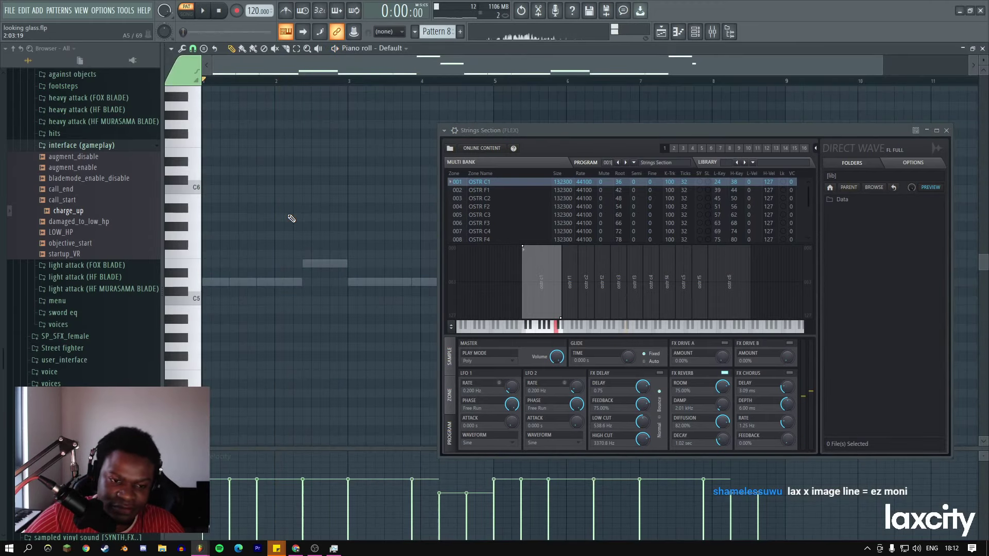
pyautogui.press('space')
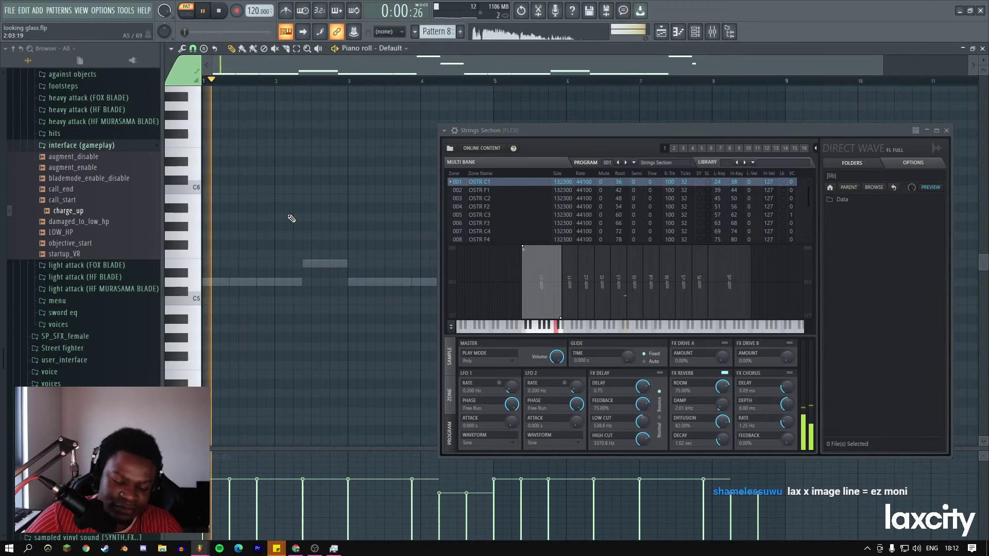
# Transpose all Strings Section notes down one octave so the lowest sit on D1.
pyautogui.press('F6')
pyautogui.click(303, 228)
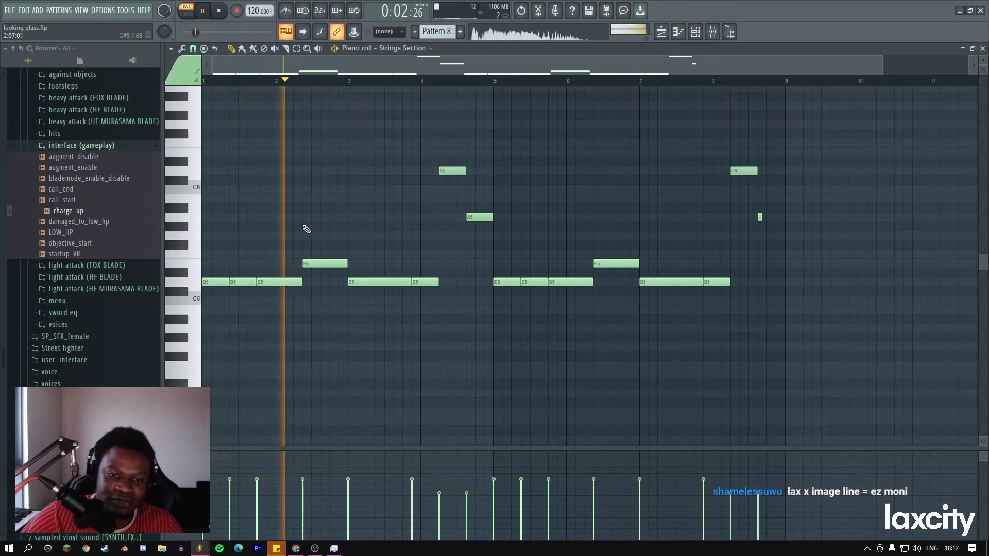
pyautogui.scroll(-5, 402, 240)
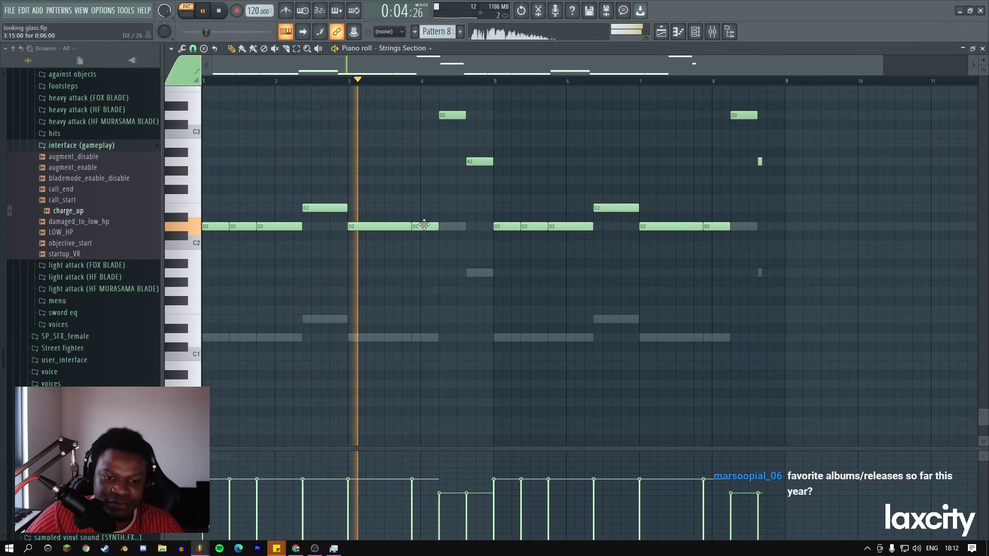
pyautogui.hotkey('ctrl', 'Down')
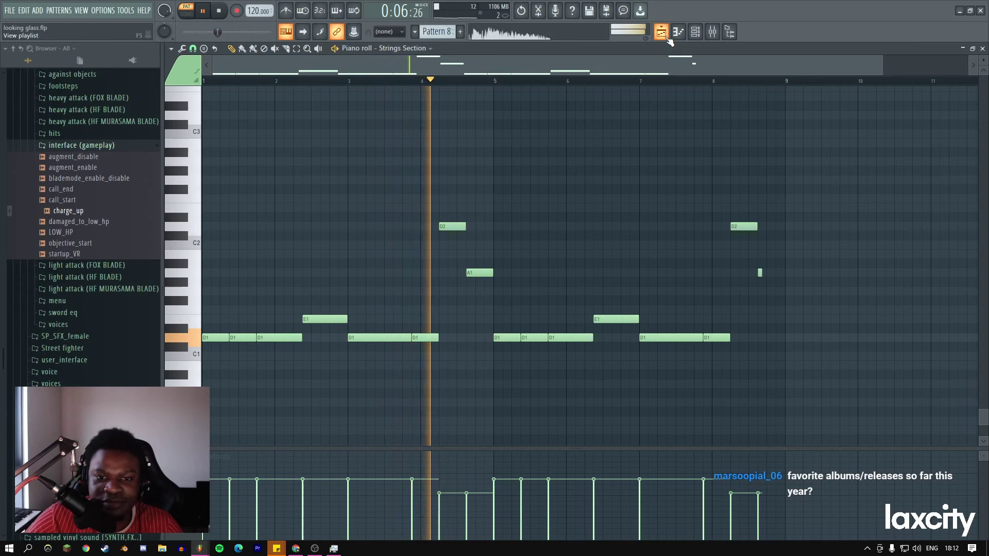
pyautogui.press('F5')
# Erase the extra bass volume clips and shorten the remaining one at bar 73.
pyautogui.click(505, 72)
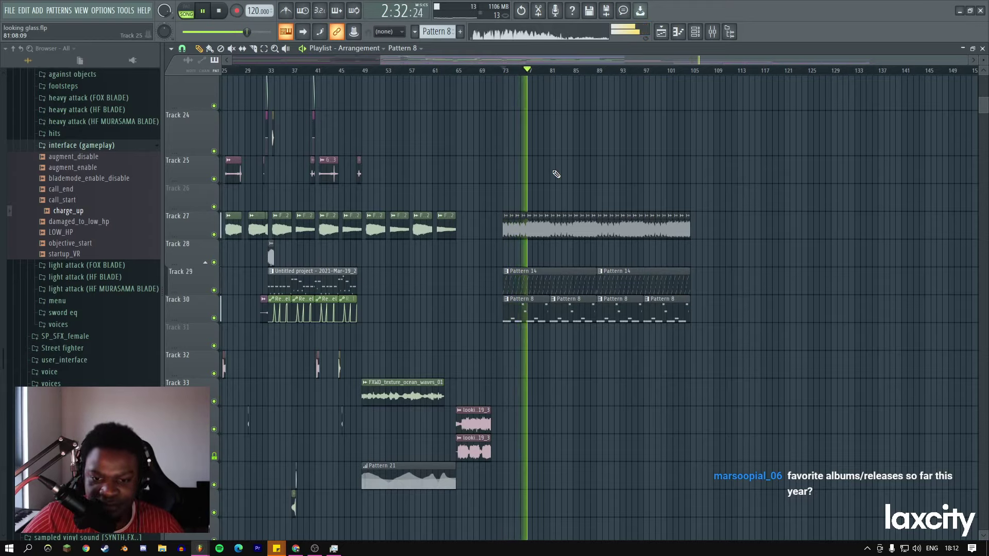
pyautogui.scroll(-10, 557, 216)
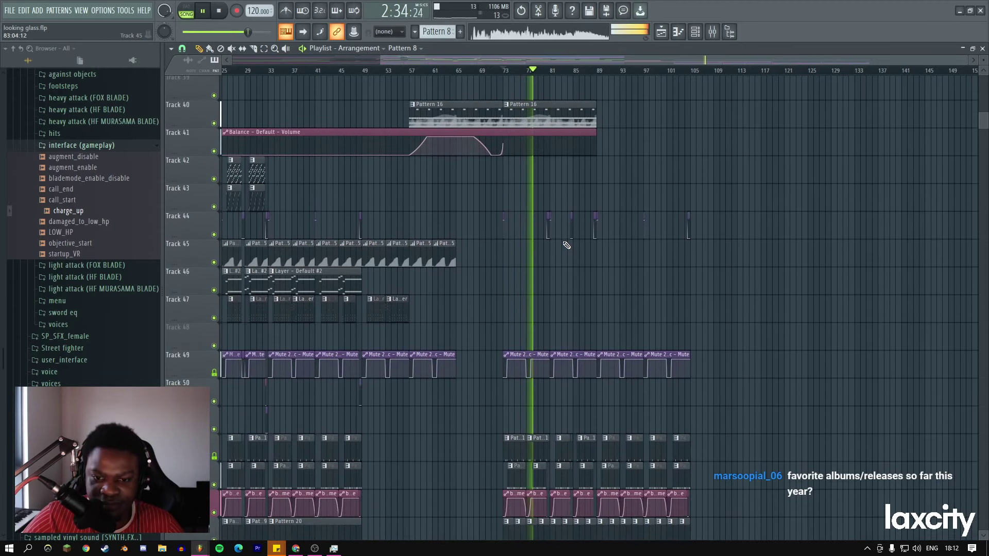
pyautogui.moveTo(538, 335); pyautogui.dragTo(702, 344)
pyautogui.press('space')
pyautogui.press('space')
pyautogui.moveTo(526, 327); pyautogui.dragTo(514, 330)
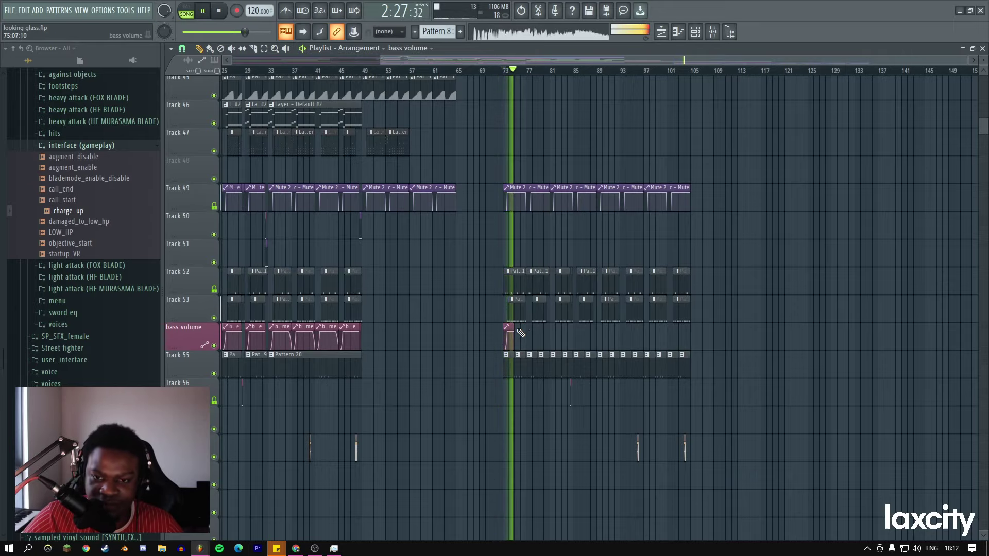
# Merge Track 30's first two Pattern 8 clips into Pattern 9, delete the rest, and duplicate it.
pyautogui.scroll(7, 559, 247)
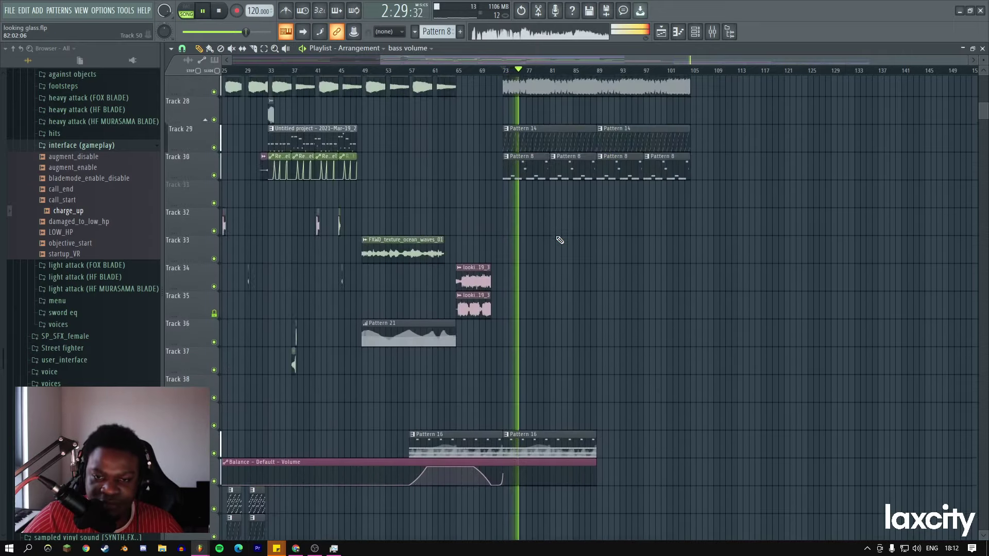
pyautogui.moveTo(505, 264); pyautogui.dragTo(552, 282)
pyautogui.hotkey('ctrl', 'g')
pyautogui.rightClick(620, 286)
pyautogui.rightClick(667, 292)
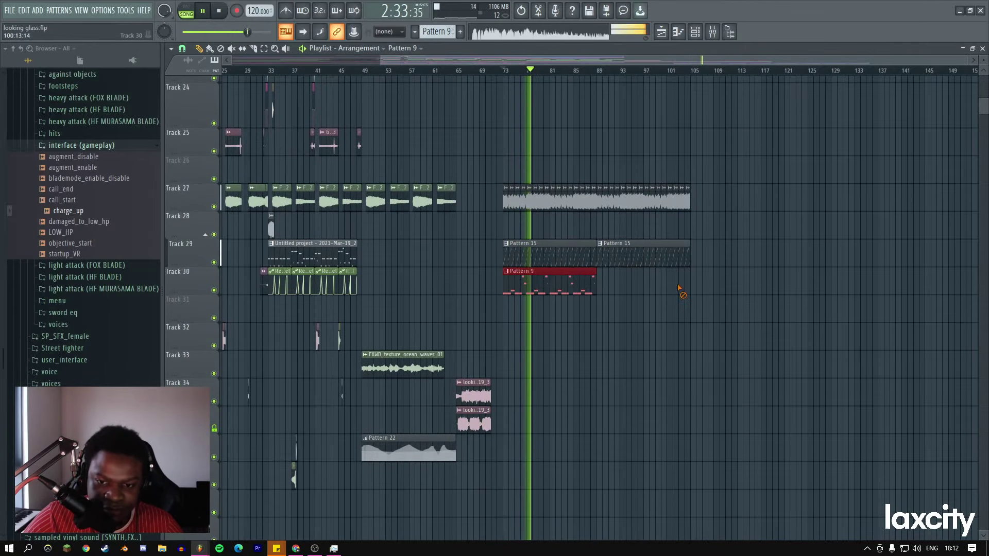
pyautogui.hotkey('ctrl', 'b')
# In Pattern 9, mute the E1 note near bar 10 and raise the D1 notes around bar 9 to A#1.
pyautogui.doubleClick(545, 288)
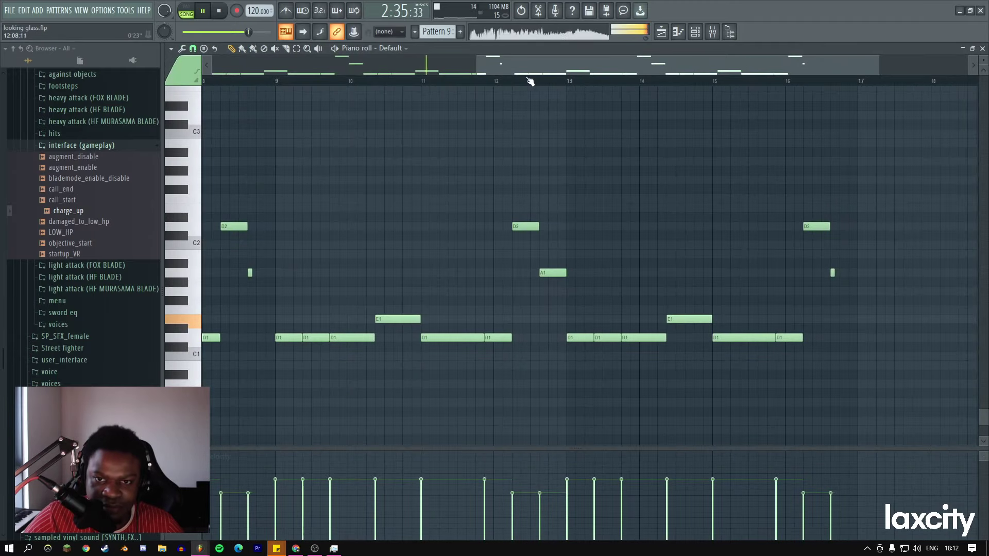
pyautogui.moveTo(477, 64); pyautogui.dragTo(350, 64)
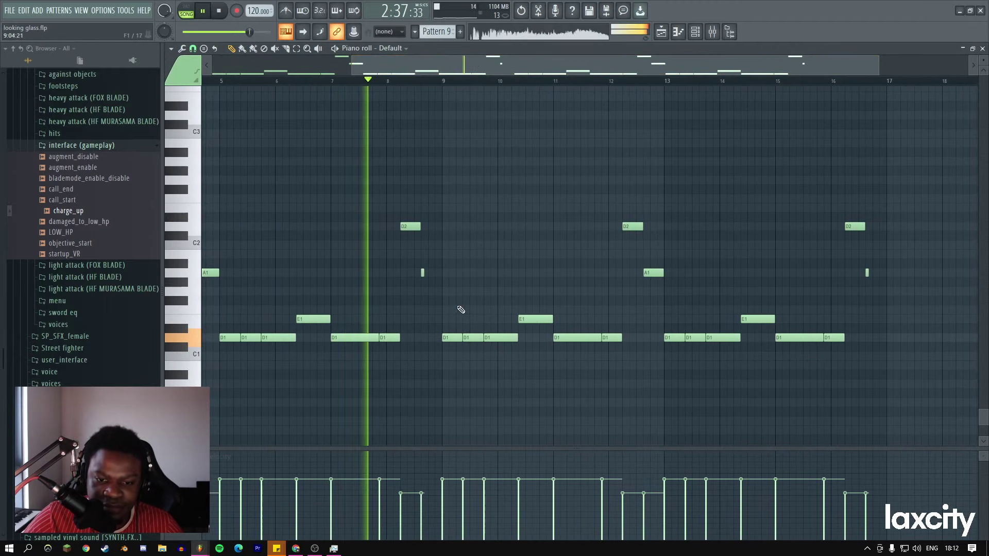
pyautogui.keyDown('alt'); pyautogui.rightClick(537, 319); pyautogui.keyUp('alt')
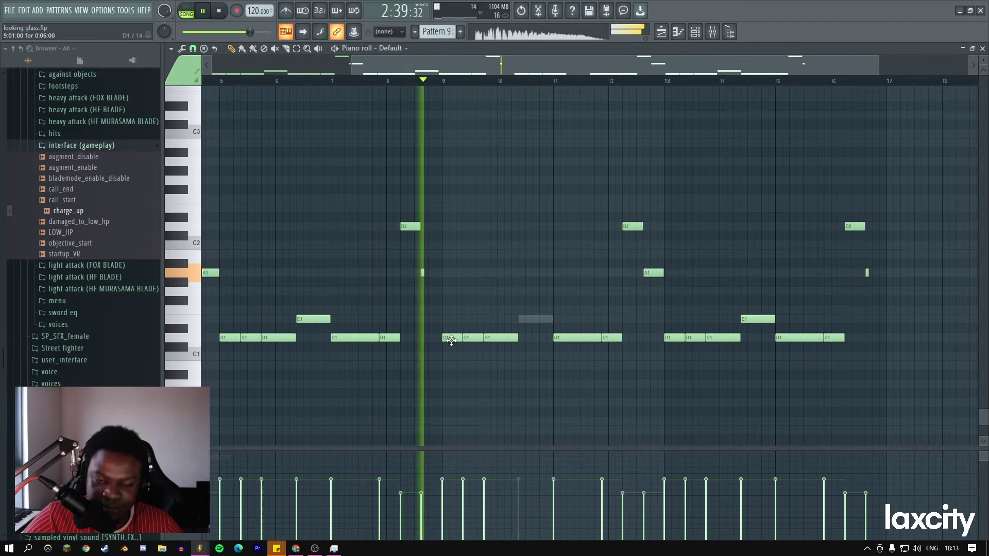
pyautogui.moveTo(451, 339); pyautogui.dragTo(452, 266)
pyautogui.moveTo(466, 325); pyautogui.dragTo(506, 340)
pyautogui.hotkey('shift', 'Up')
pyautogui.hotkey('shift', 'Up')
pyautogui.hotkey('shift', 'Up')
pyautogui.hotkey('shift', 'Up')
pyautogui.hotkey('shift', 'Up')
pyautogui.hotkey('shift', 'Up')
pyautogui.hotkey('shift', 'Up')
pyautogui.hotkey('shift', 'Up')
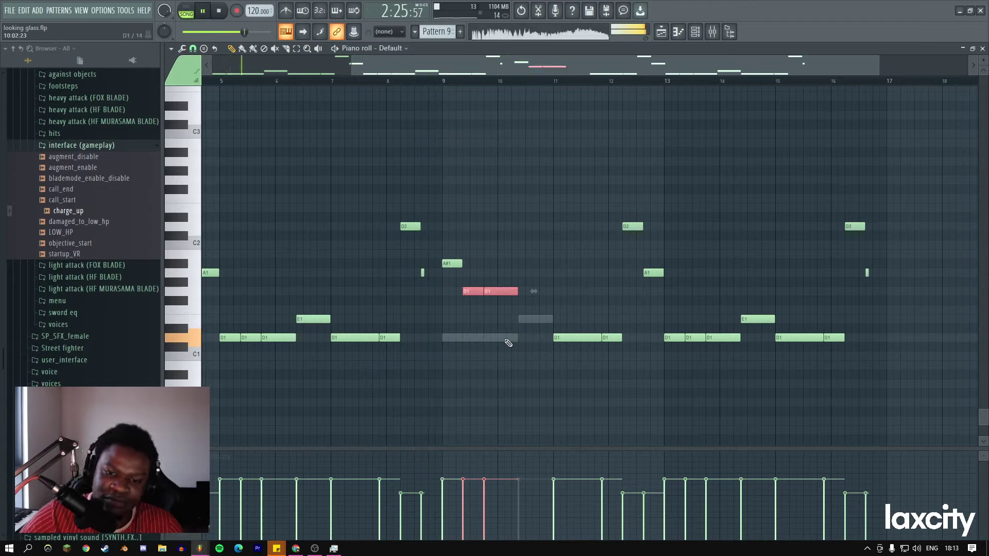
# Raise the eight notes across bars 11–16 a semitone, delete a stray sliver, and lengthen the third A#1.
pyautogui.moveTo(894, 320); pyautogui.dragTo(563, 360)
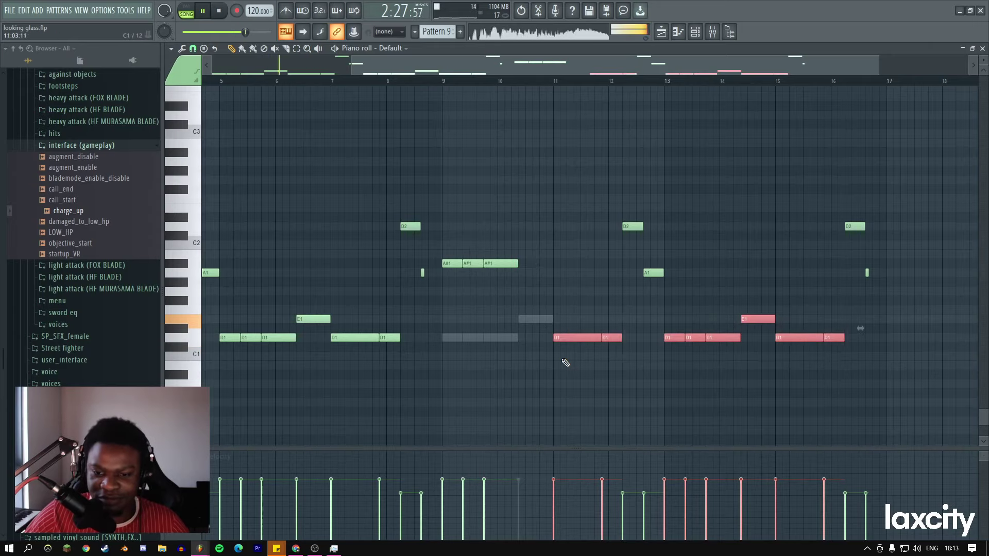
pyautogui.hotkey('shift', 'Up')
pyautogui.hotkey('shift', 'Up')
pyautogui.hotkey('shift', 'Up')
pyautogui.hotkey('shift', 'Up')
pyautogui.hotkey('shift', 'Up')
pyautogui.hotkey('shift', 'Up')
pyautogui.hotkey('shift', 'Up')
pyautogui.hotkey('shift', 'Up')
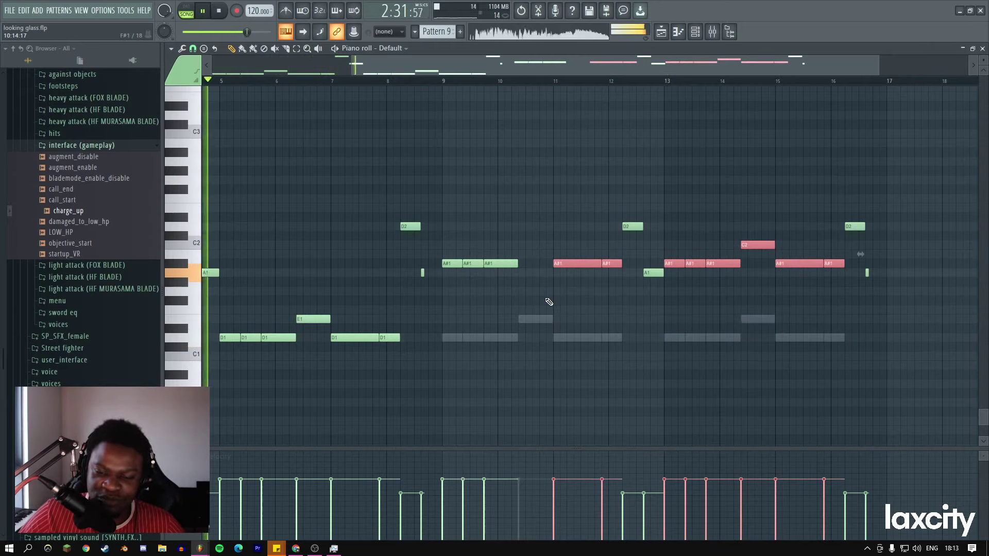
pyautogui.press('F6')
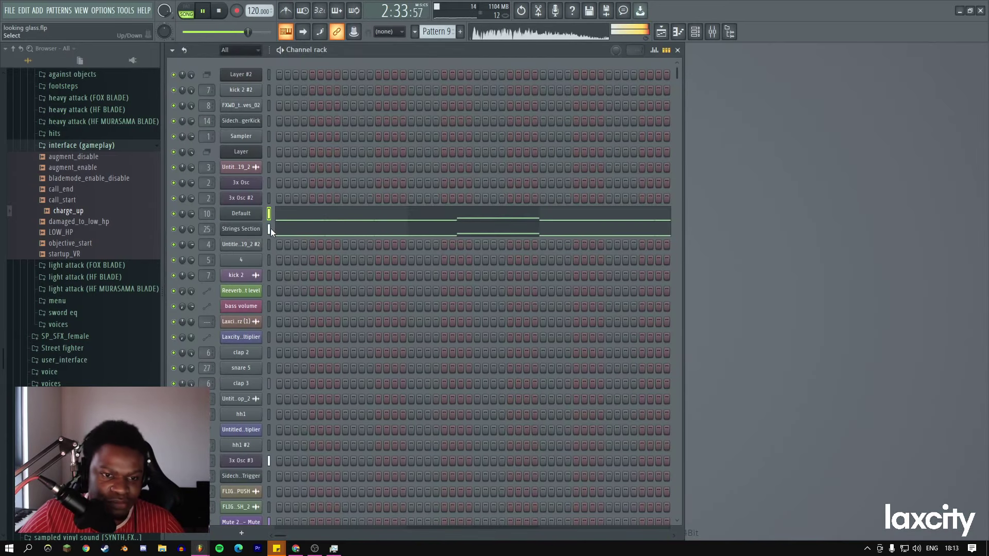
pyautogui.click(360, 235)
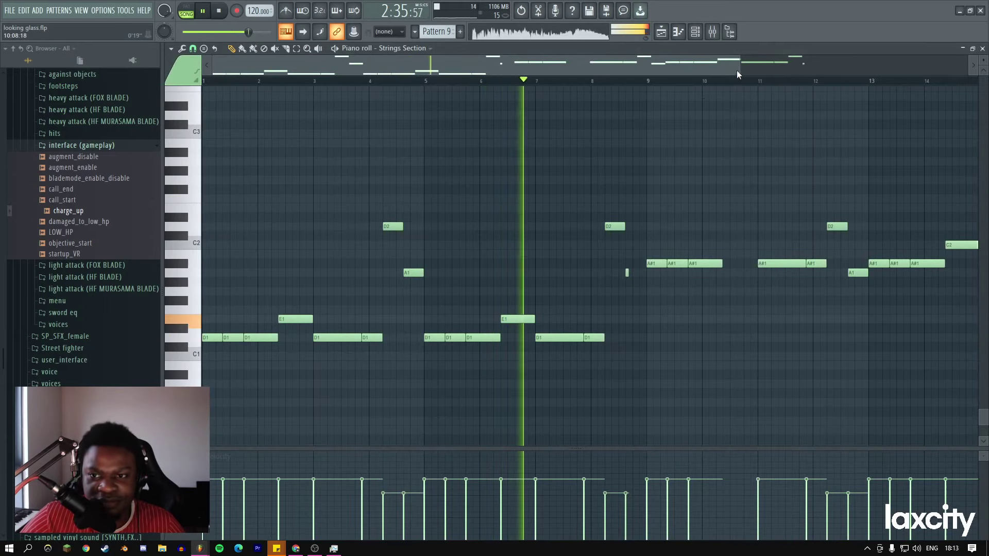
pyautogui.moveTo(737, 75); pyautogui.dragTo(854, 71)
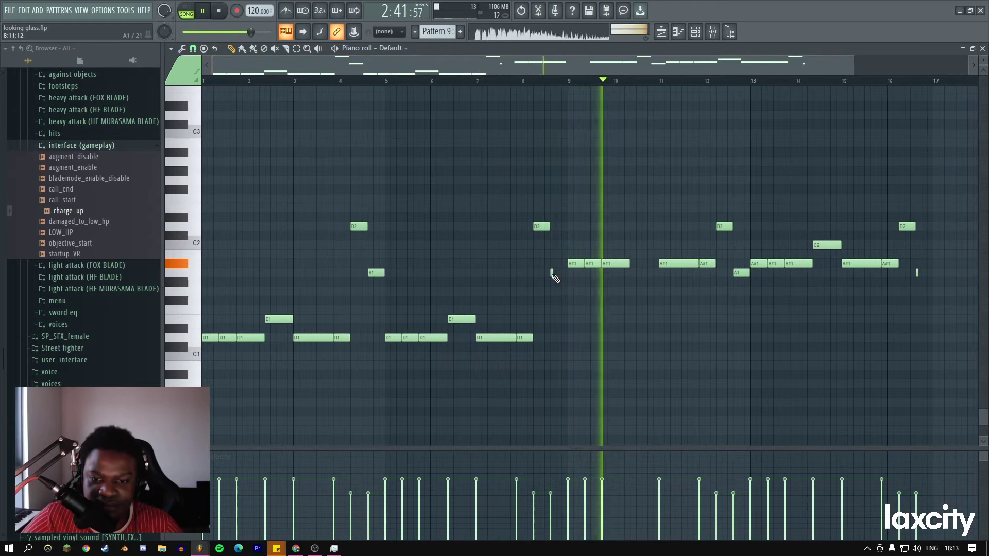
pyautogui.rightClick(551, 273)
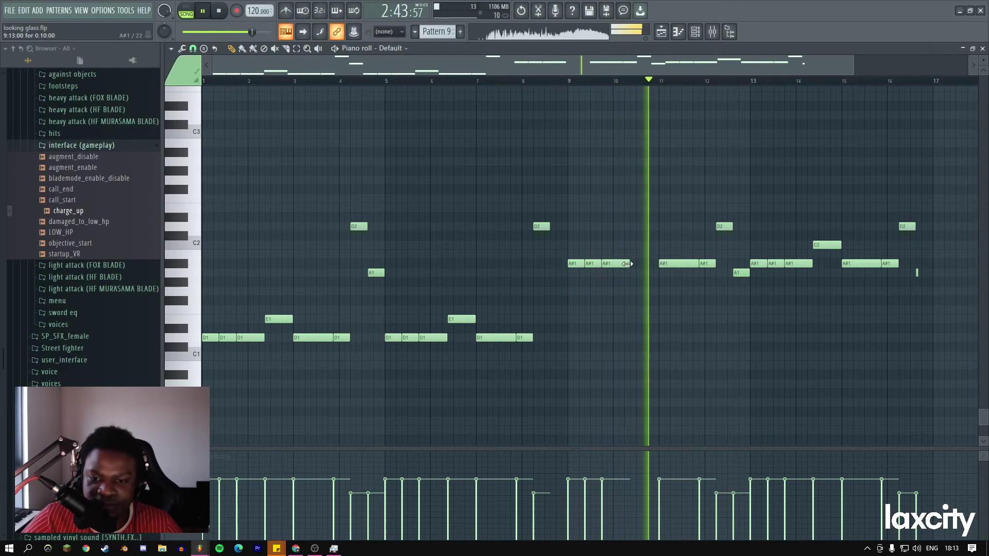
pyautogui.moveTo(627, 264); pyautogui.dragTo(706, 243)
# Play the reworked melody back from around bar 9.
pyautogui.press('space')
pyautogui.press('space')
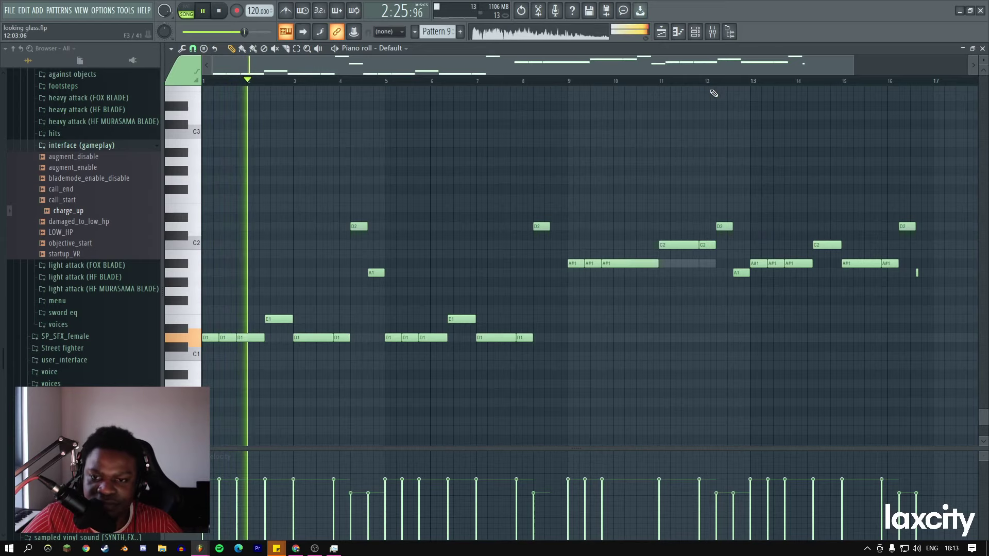
pyautogui.click(571, 81)
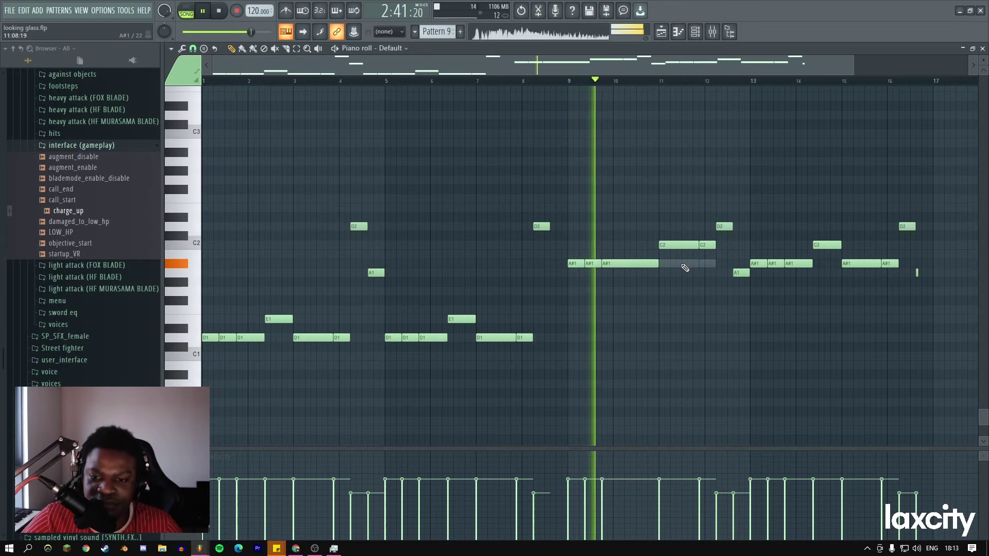
pyautogui.press('F6')
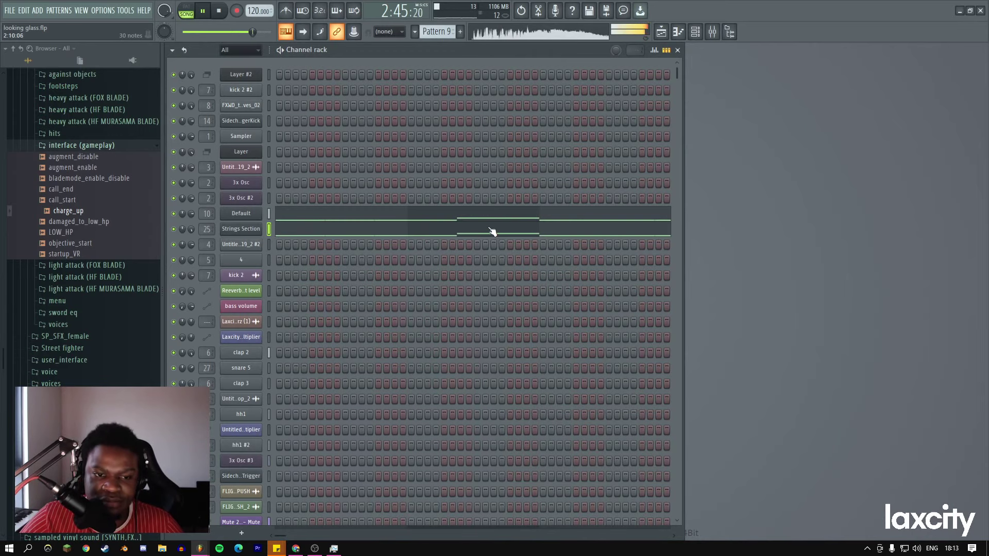
pyautogui.press('F7')
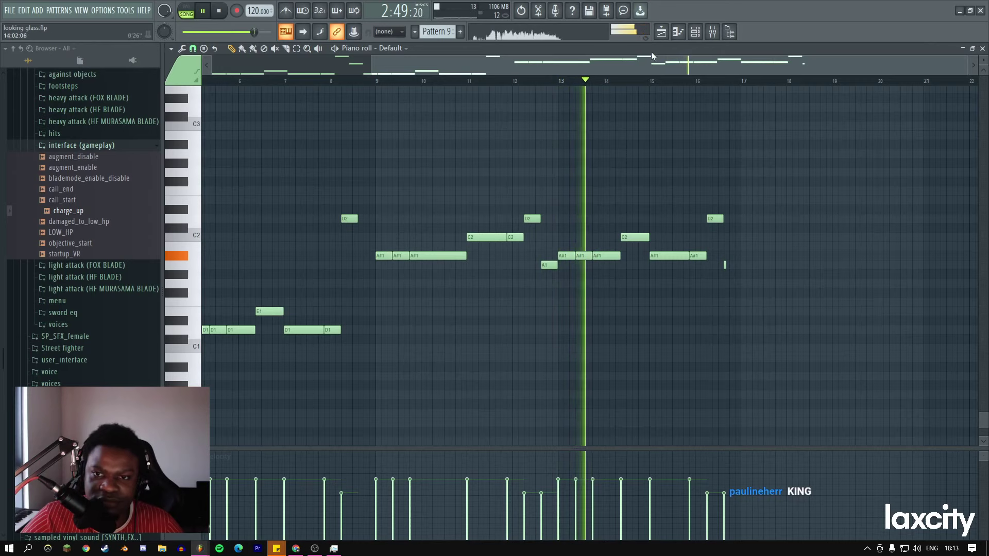
pyautogui.press('space')
# Shorten Track 30's Pattern 9 clip into Pattern 10 and place a copy right after it.
pyautogui.click(661, 39)
pyautogui.press('space')
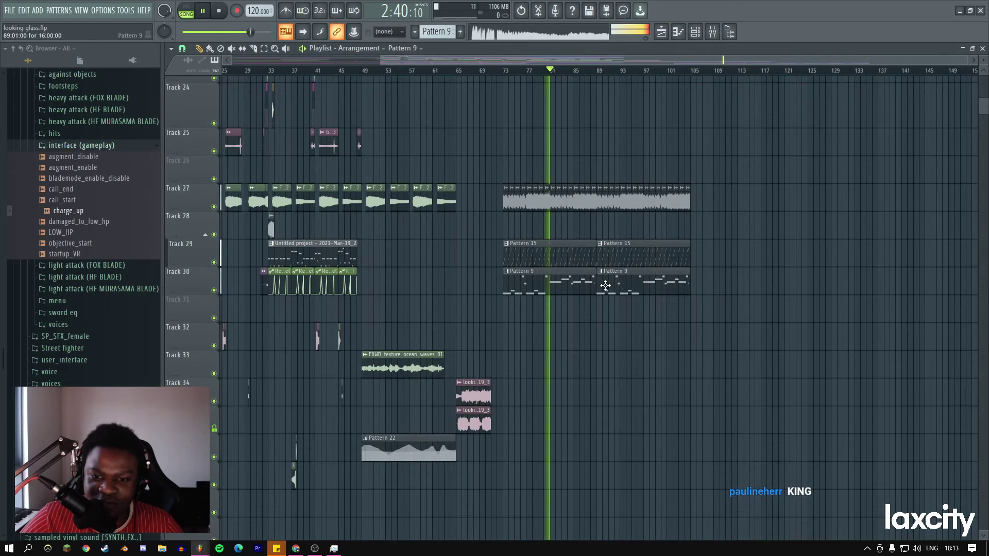
pyautogui.moveTo(596, 287); pyautogui.dragTo(536, 280)
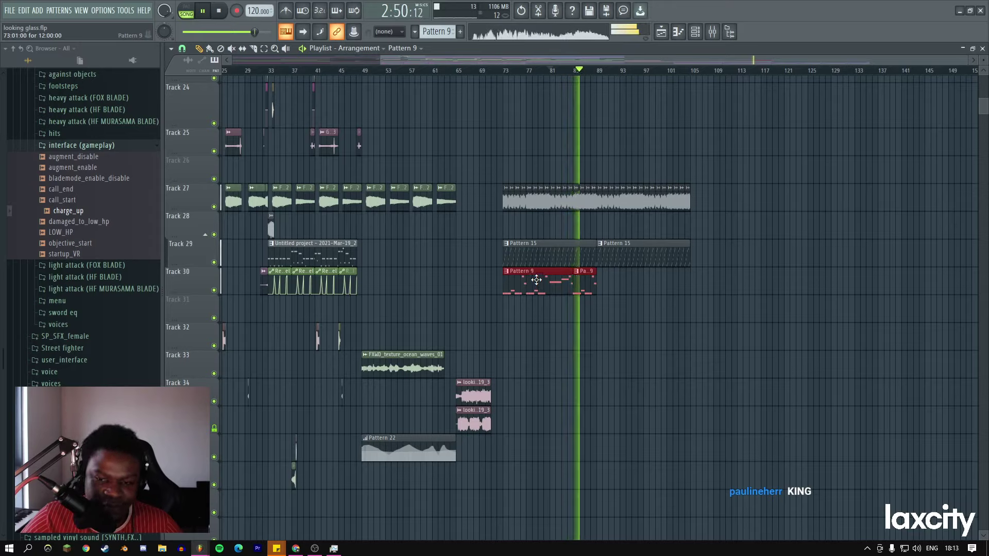
pyautogui.press('space')
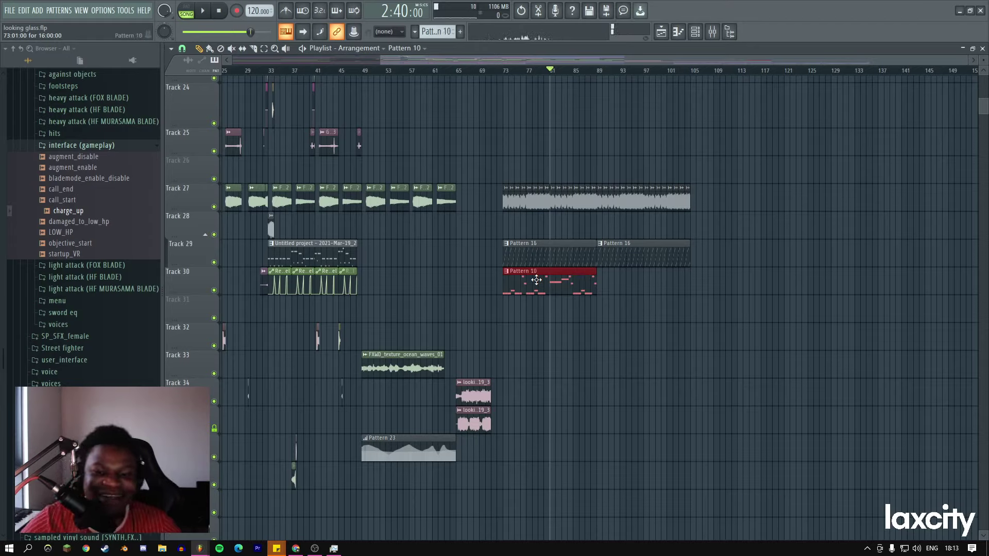
pyautogui.moveTo(553, 267); pyautogui.dragTo(631, 283)
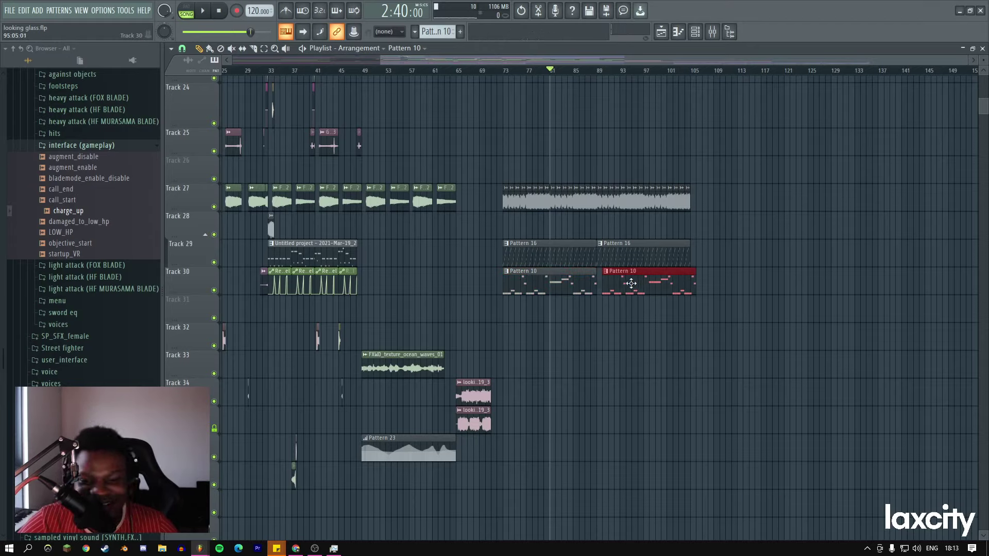
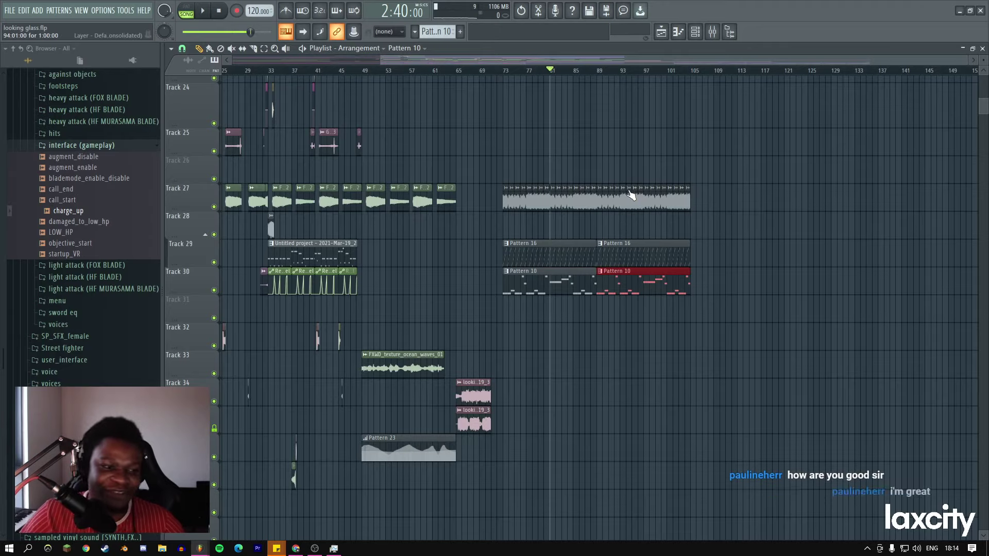
# Play the ending section from bar 73, then stop playback.
pyautogui.click(504, 74)
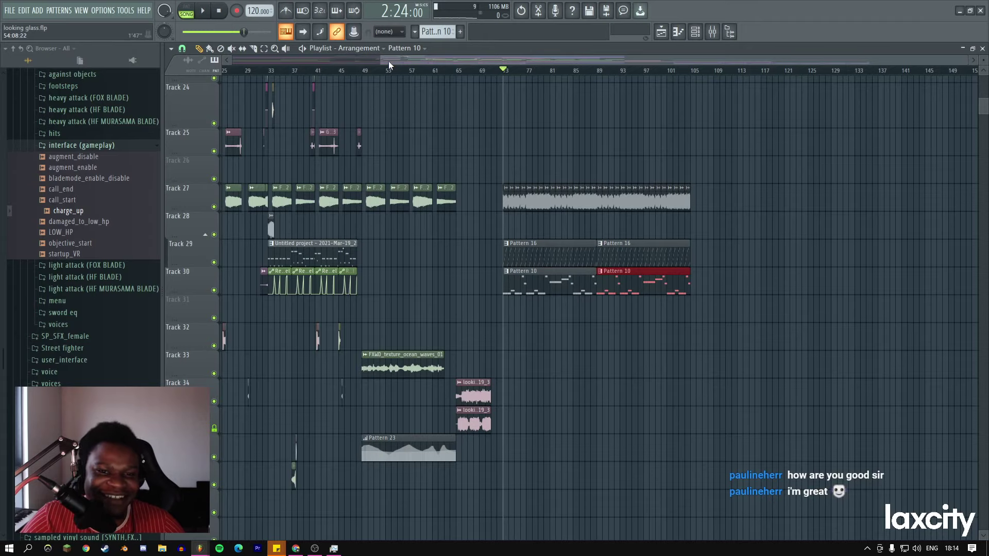
pyautogui.moveTo(380, 58); pyautogui.dragTo(675, 89)
pyautogui.moveTo(972, 61); pyautogui.dragTo(715, 61)
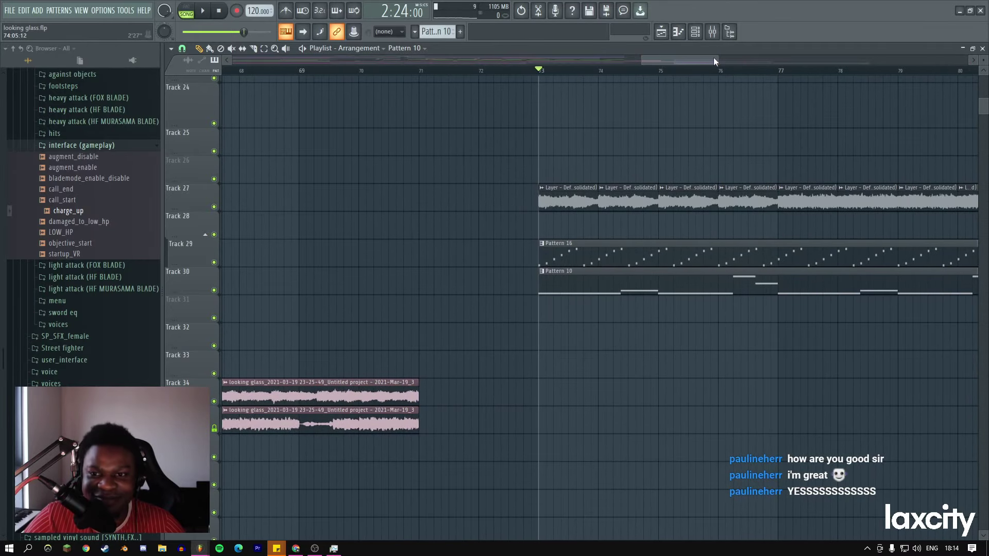
pyautogui.press('space')
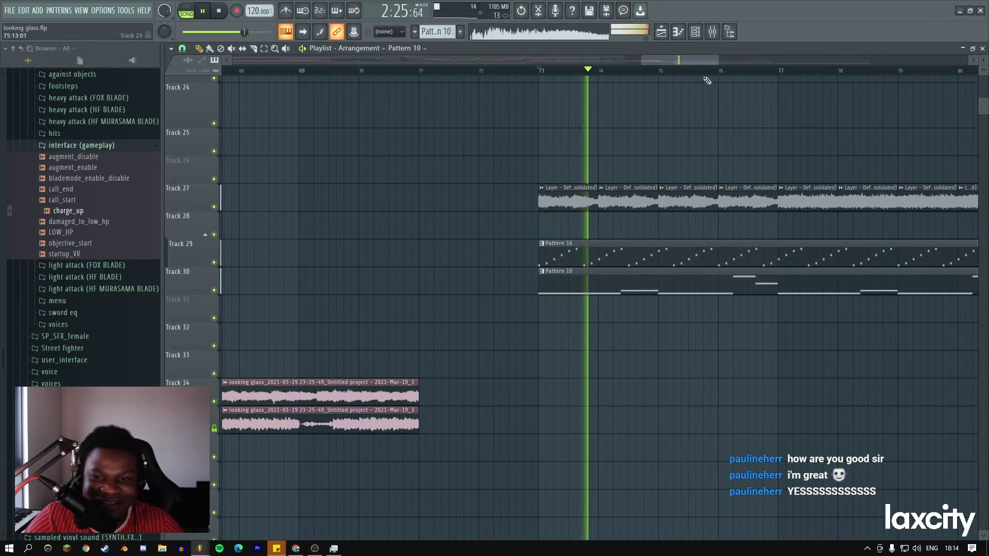
pyautogui.moveTo(717, 60); pyautogui.dragTo(945, 61)
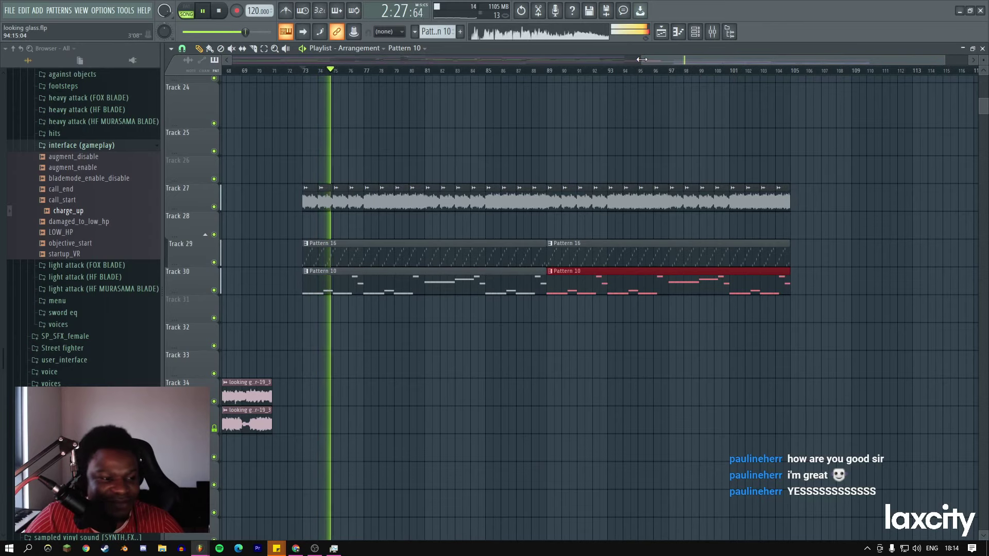
pyautogui.moveTo(642, 59); pyautogui.dragTo(230, 61)
pyautogui.press('space')
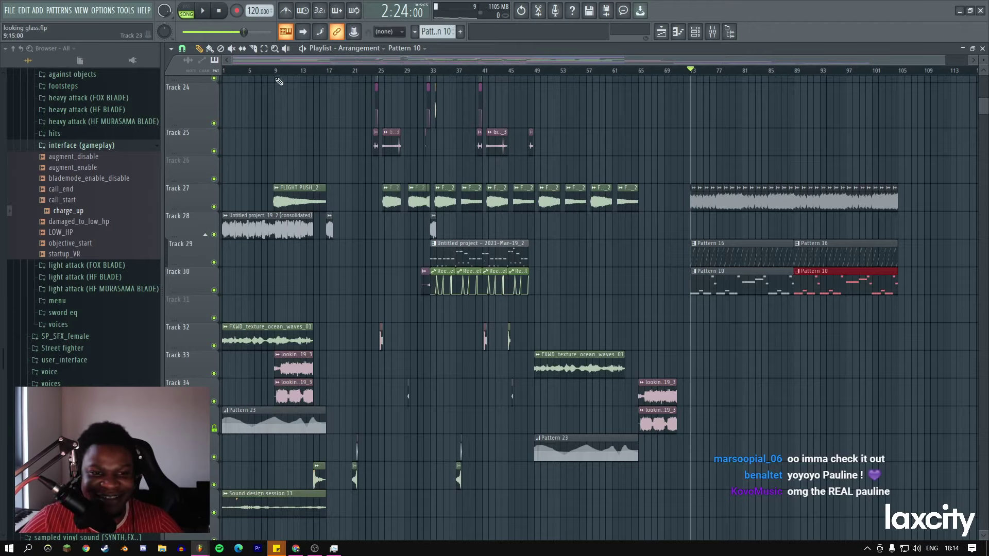
# Deselect the Pattern 10 clip, replay briefly, and move the song position to about bar 24.
pyautogui.moveTo(233, 59); pyautogui.dragTo(664, 59)
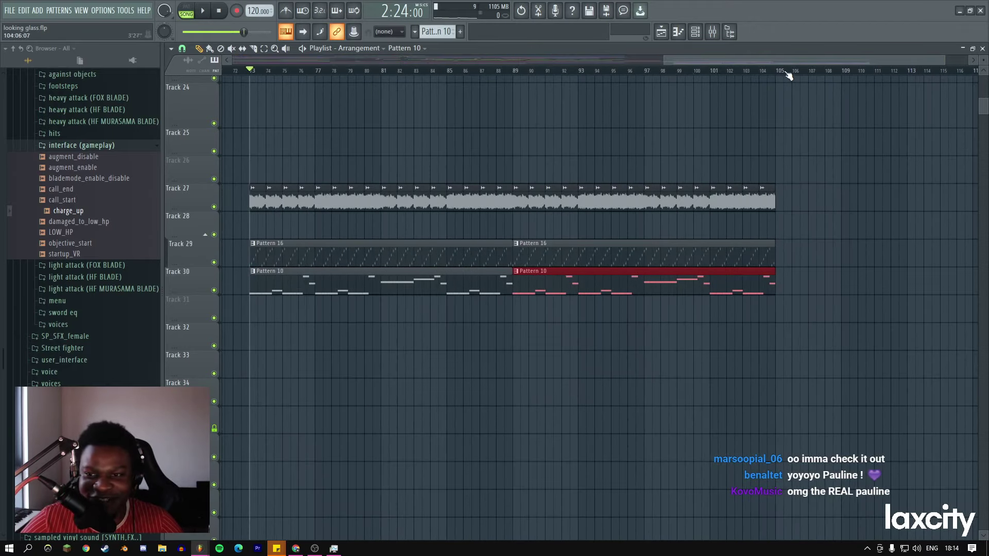
pyautogui.moveTo(944, 60); pyautogui.dragTo(969, 62)
pyautogui.moveTo(663, 61); pyautogui.dragTo(233, 75)
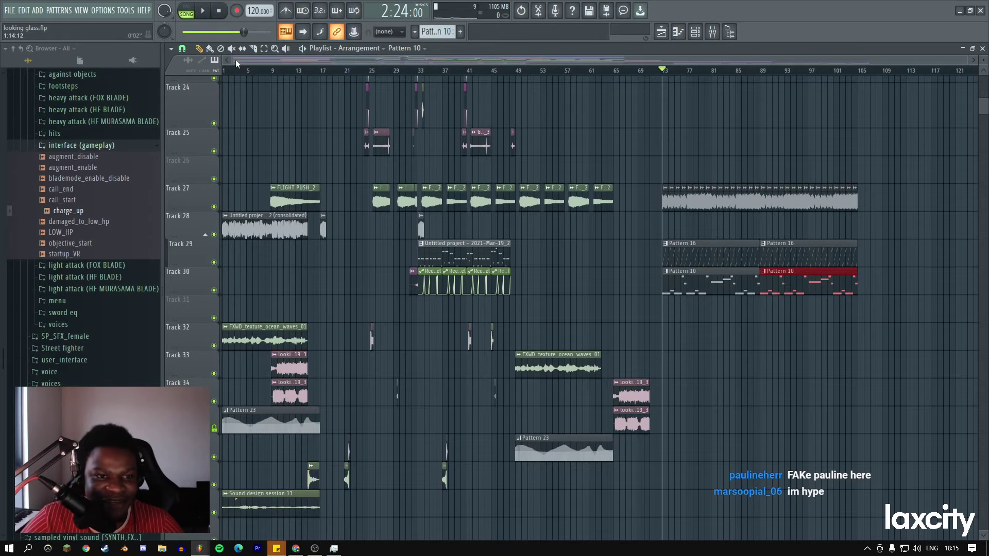
pyautogui.moveTo(232, 60); pyautogui.dragTo(541, 61)
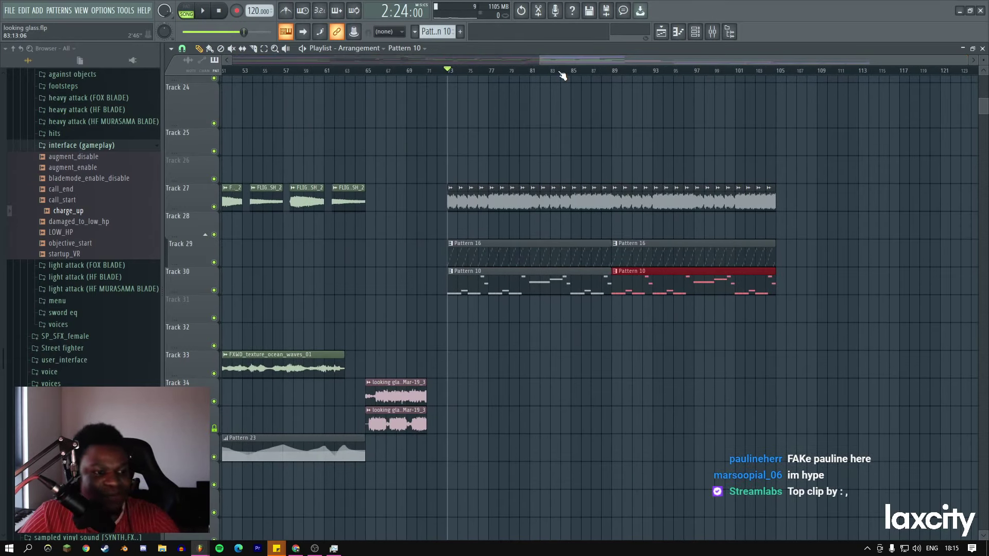
pyautogui.moveTo(540, 60); pyautogui.dragTo(232, 61)
pyautogui.keyDown('ctrl'); pyautogui.click(597, 130); pyautogui.keyUp('ctrl')
pyautogui.press('space')
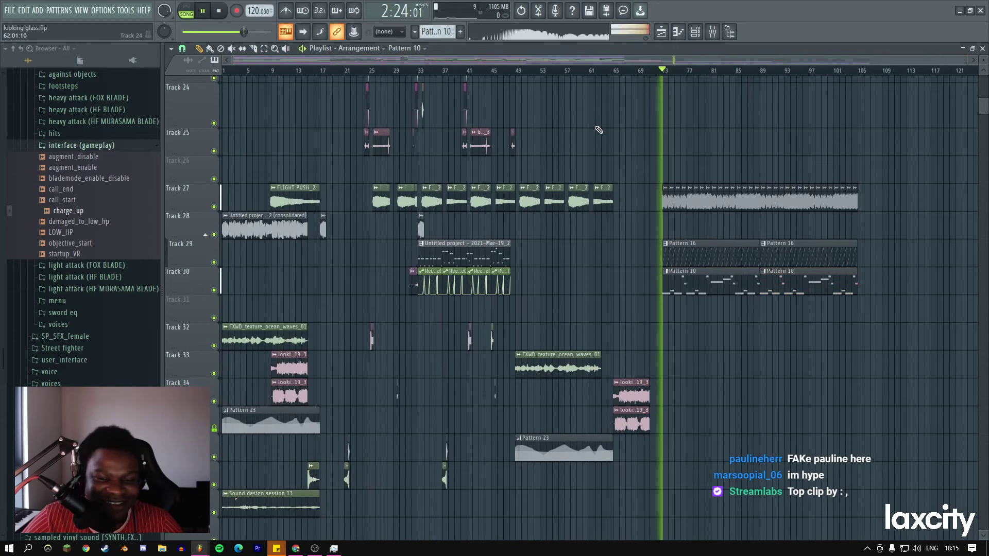
pyautogui.press('space')
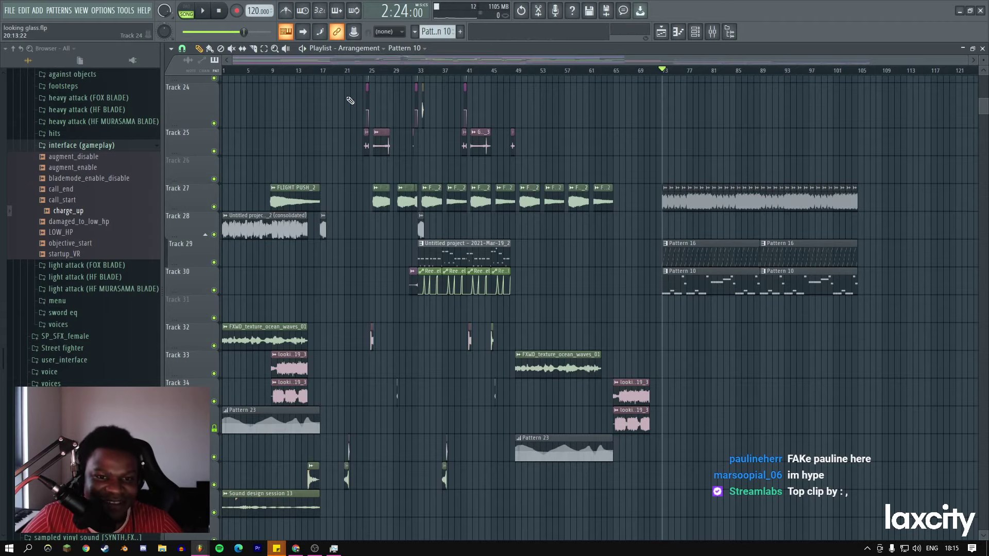
pyautogui.click(365, 71)
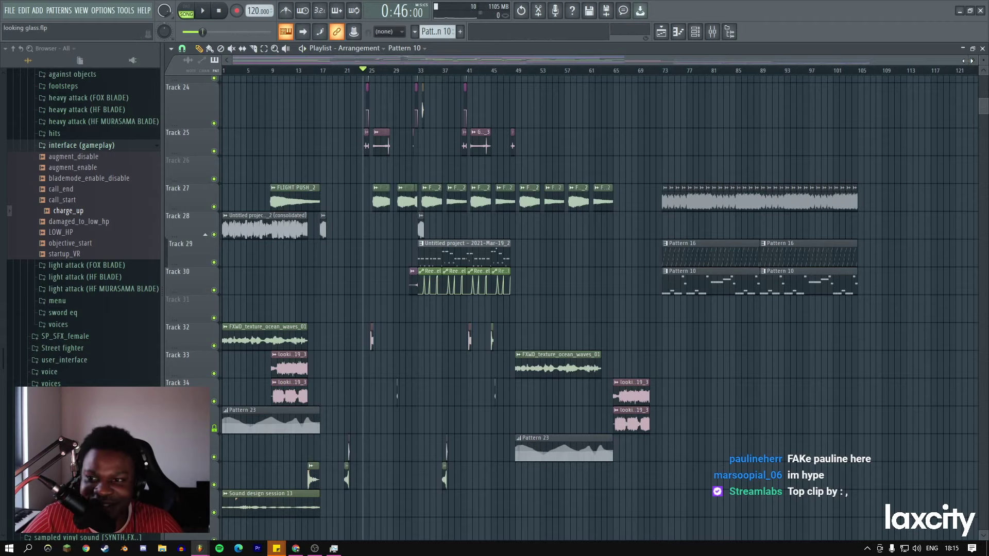
# Move the song position to bar 17, zoom out, then set it at bar 73.
pyautogui.scroll(5, 559, 72)
pyautogui.click(559, 71)
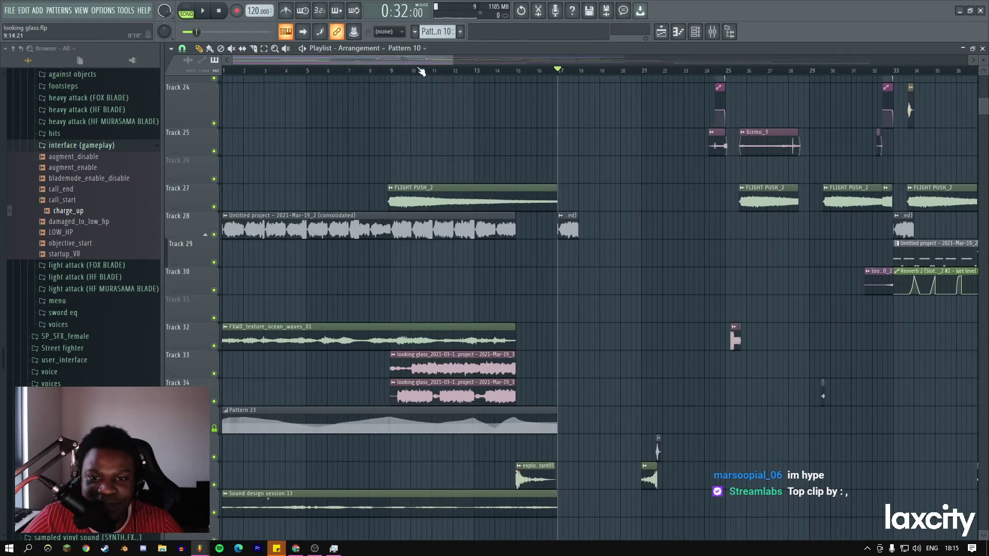
pyautogui.moveTo(452, 59); pyautogui.dragTo(905, 58)
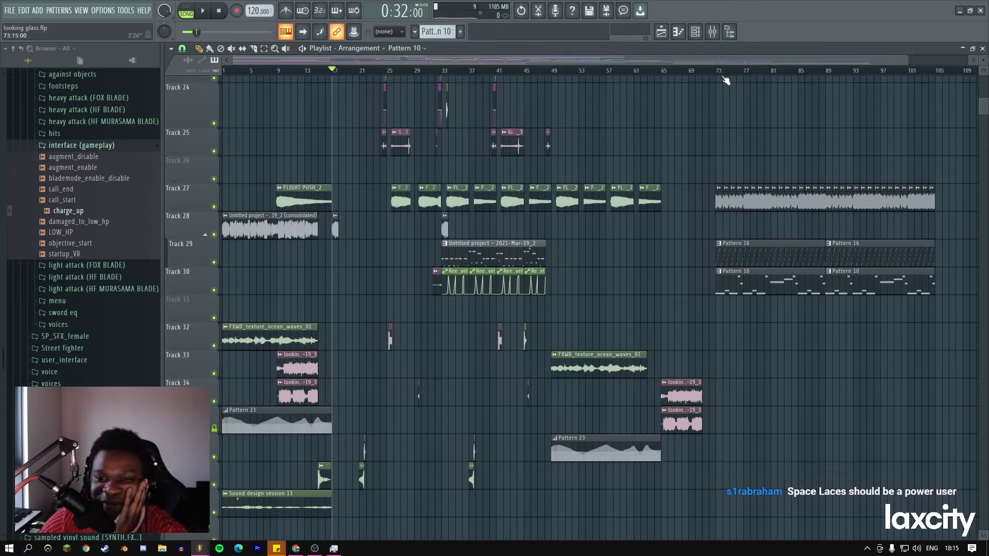
pyautogui.moveTo(907, 61); pyautogui.dragTo(968, 61)
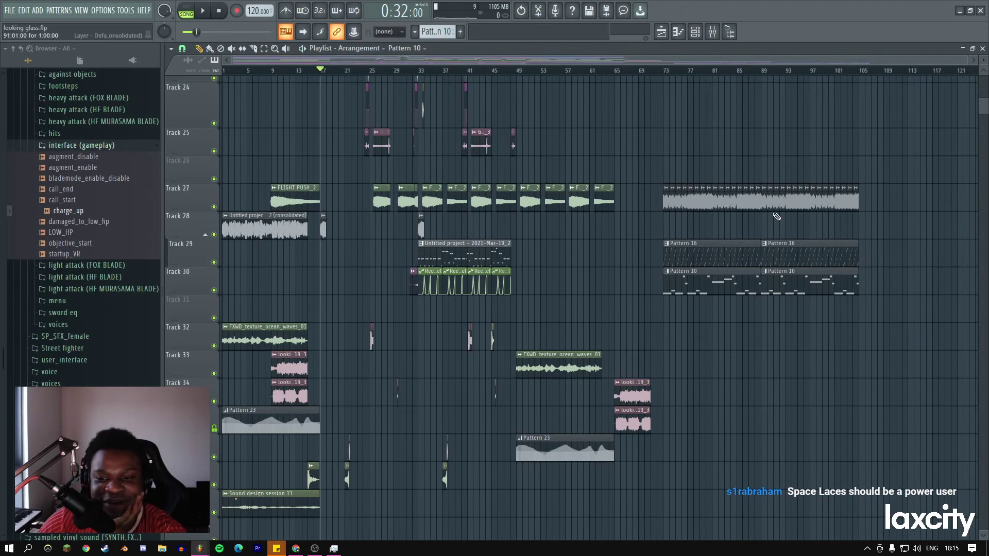
pyautogui.click(667, 73)
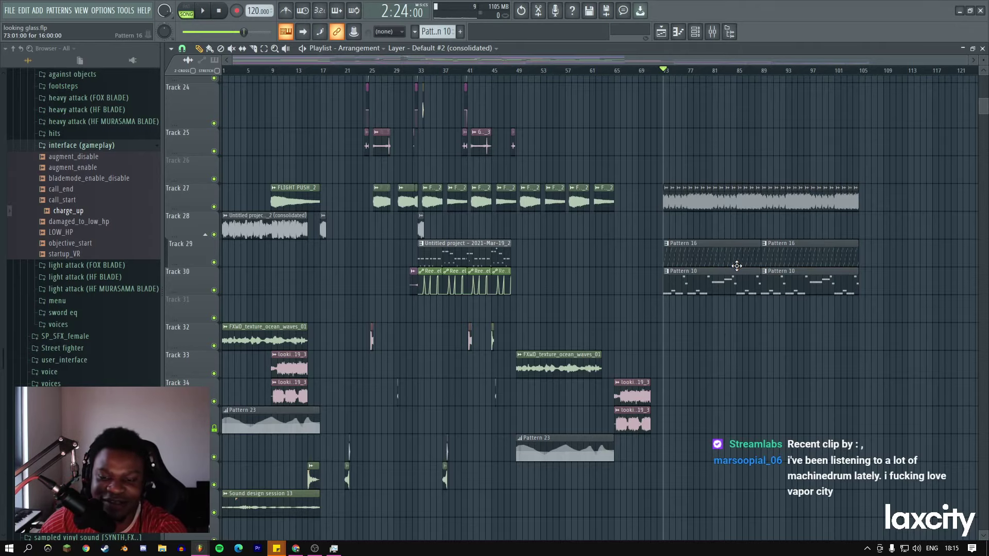
pyautogui.scroll(4, 412, 256)
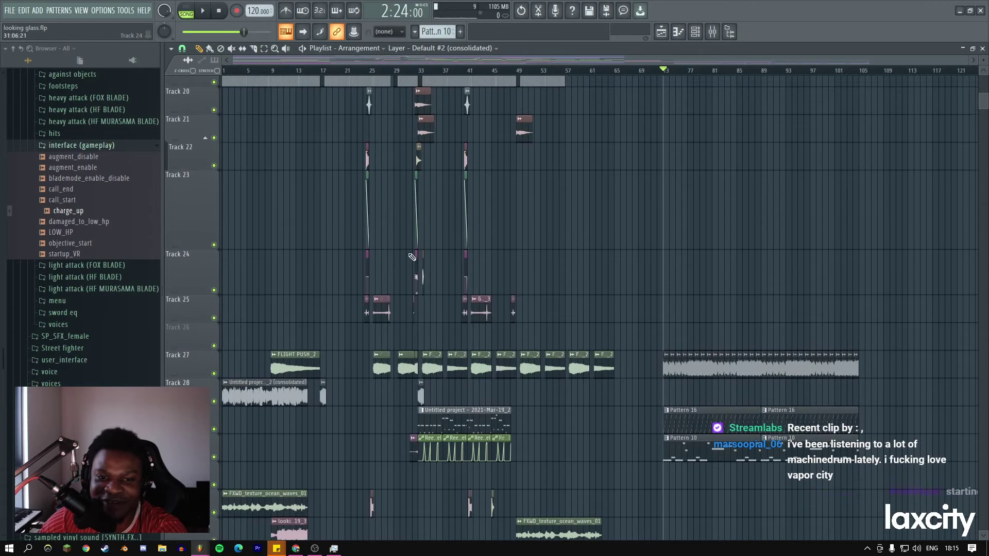
pyautogui.scroll(2, 412, 256)
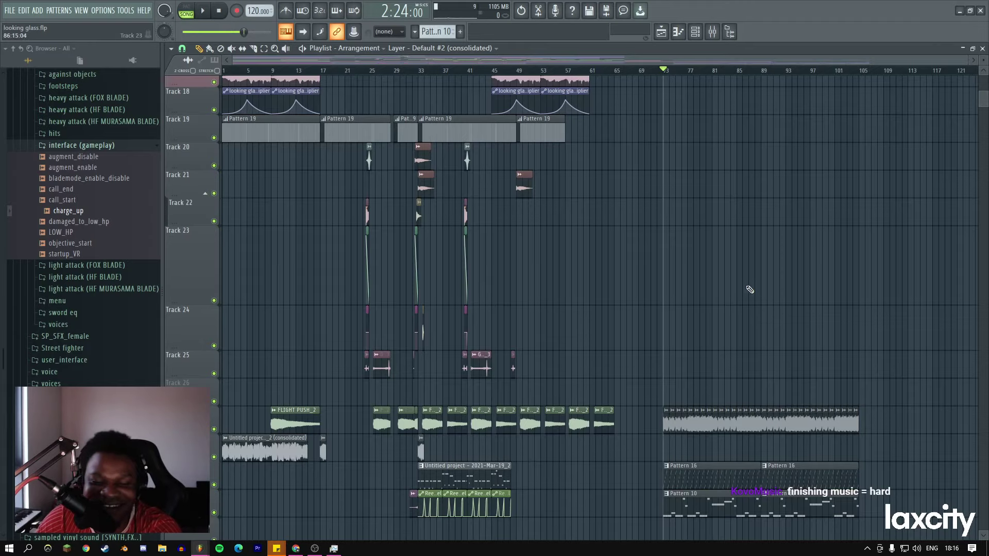
pyautogui.scroll(-5, 750, 290)
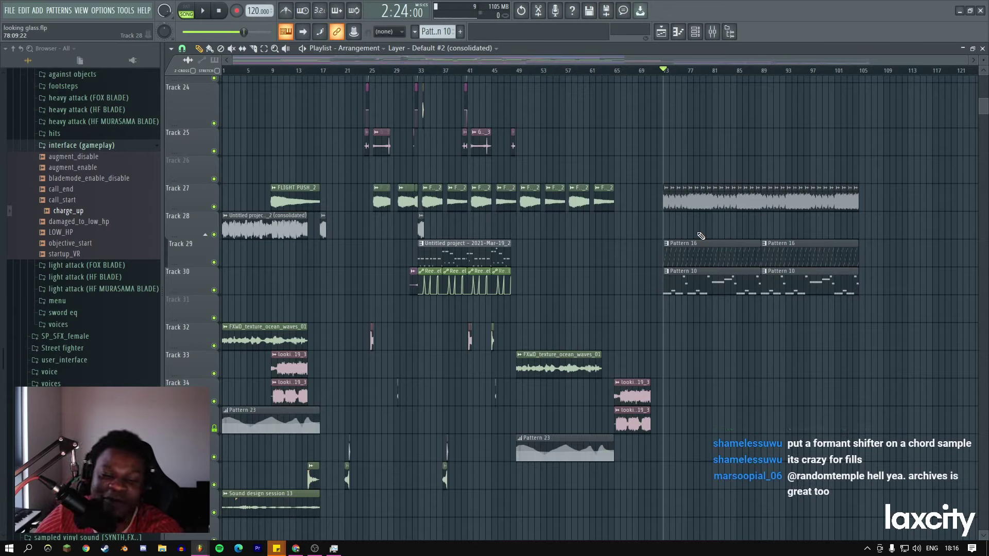
# Check the mixer inserts through to the empty Insert 42, then return to the playlist.
pyautogui.click(712, 31)
pyautogui.moveTo(567, 105); pyautogui.dragTo(620, 110)
pyautogui.click(666, 33)
pyautogui.click(661, 32)
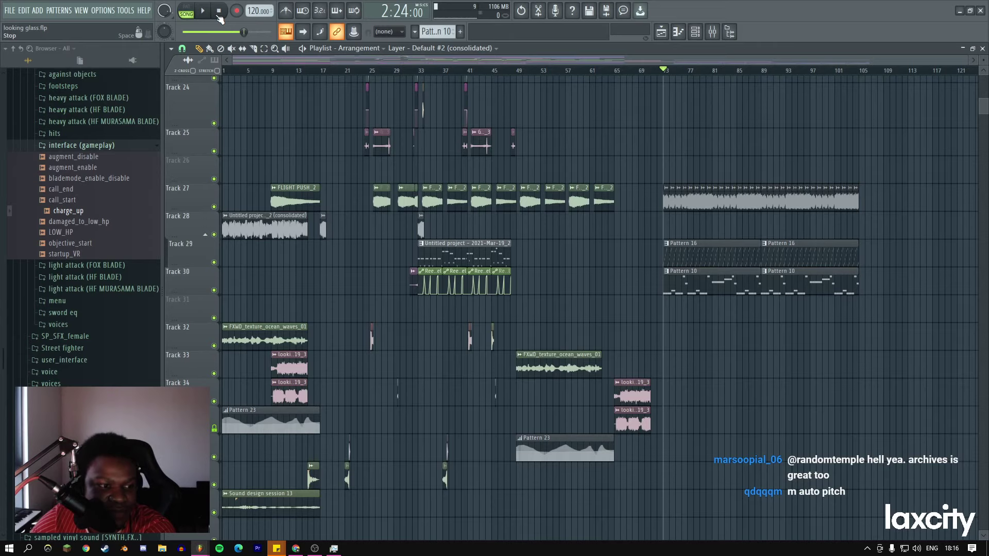
pyautogui.click(712, 32)
pyautogui.click(929, 103)
pyautogui.click(725, 22)
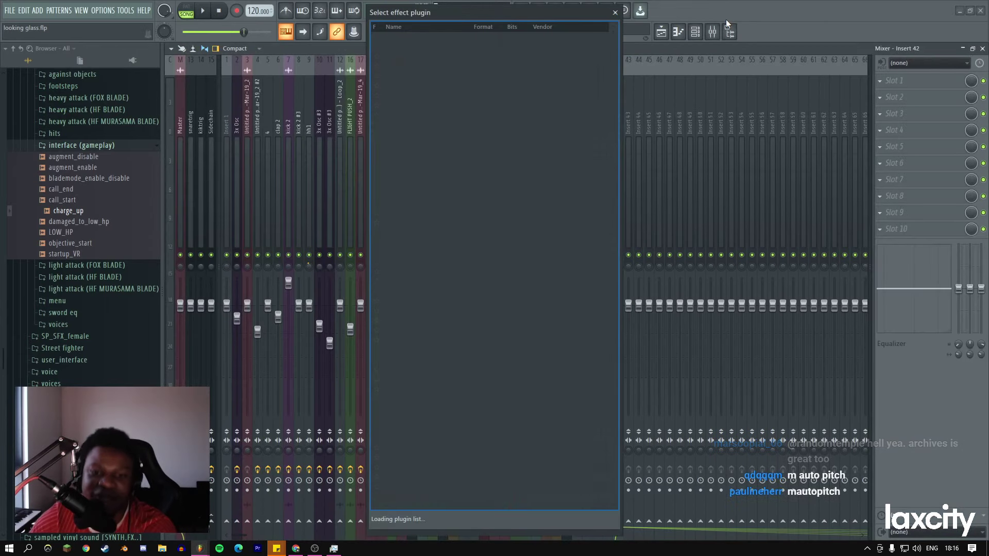
pyautogui.write('ma')
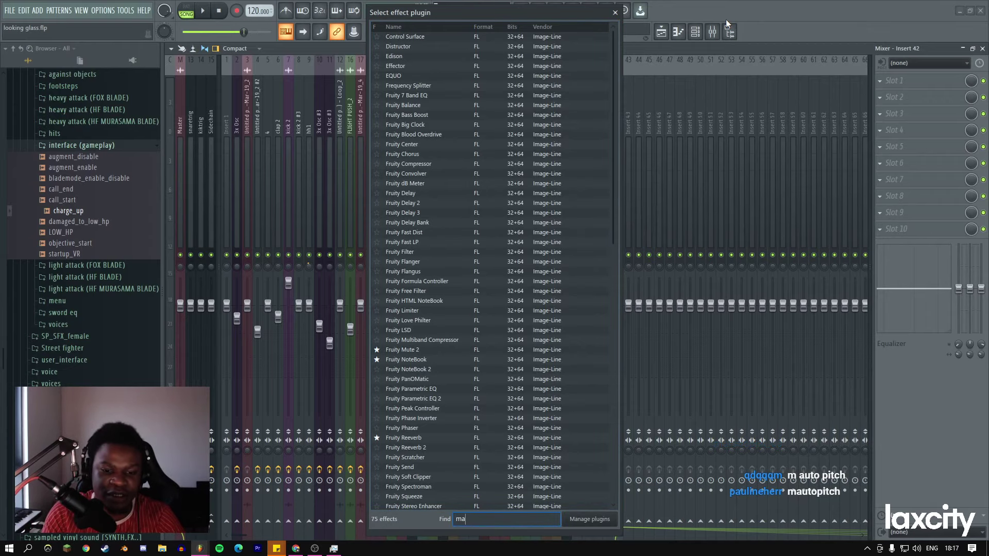
pyautogui.write('u')
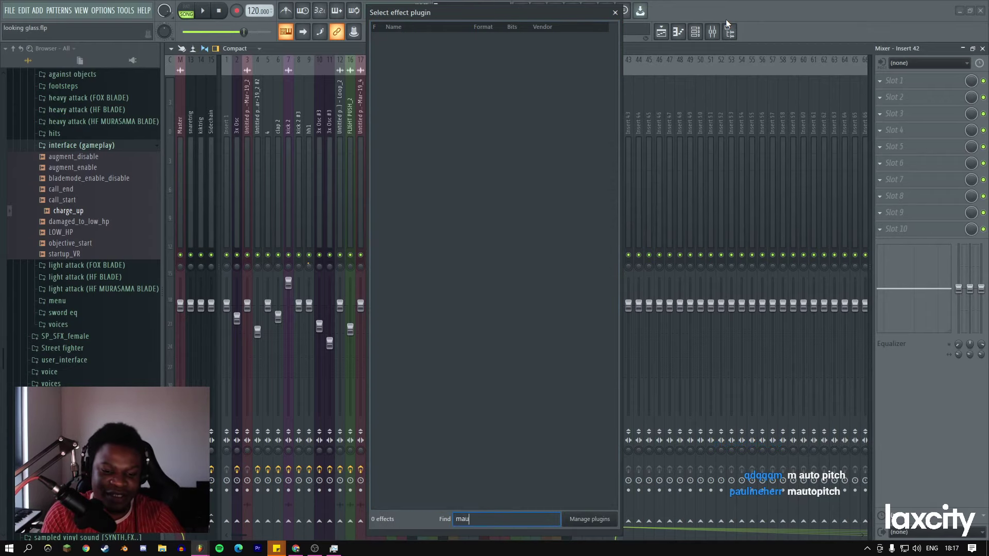
pyautogui.press('BackSpace')
pyautogui.press('BackSpace')
pyautogui.press('BackSpace')
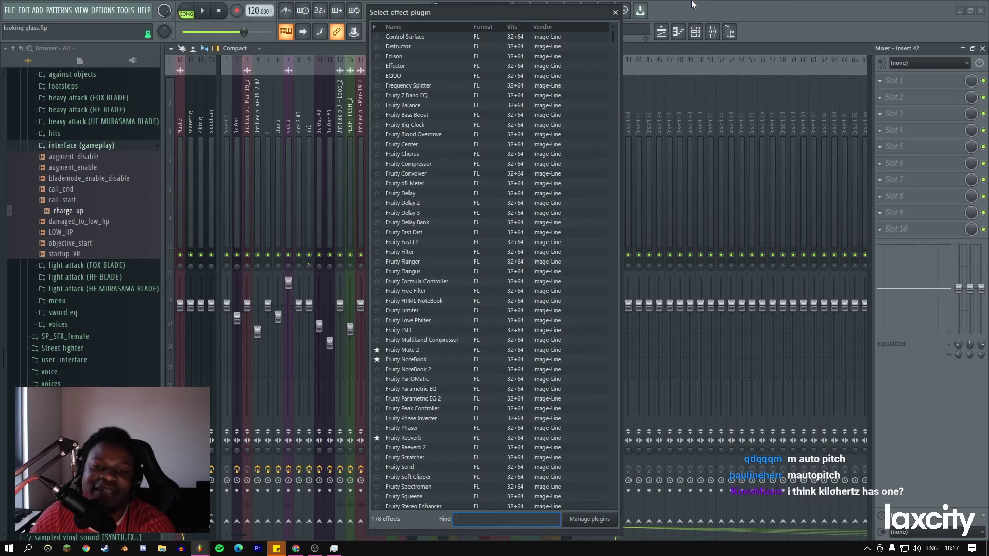
pyautogui.press('Escape')
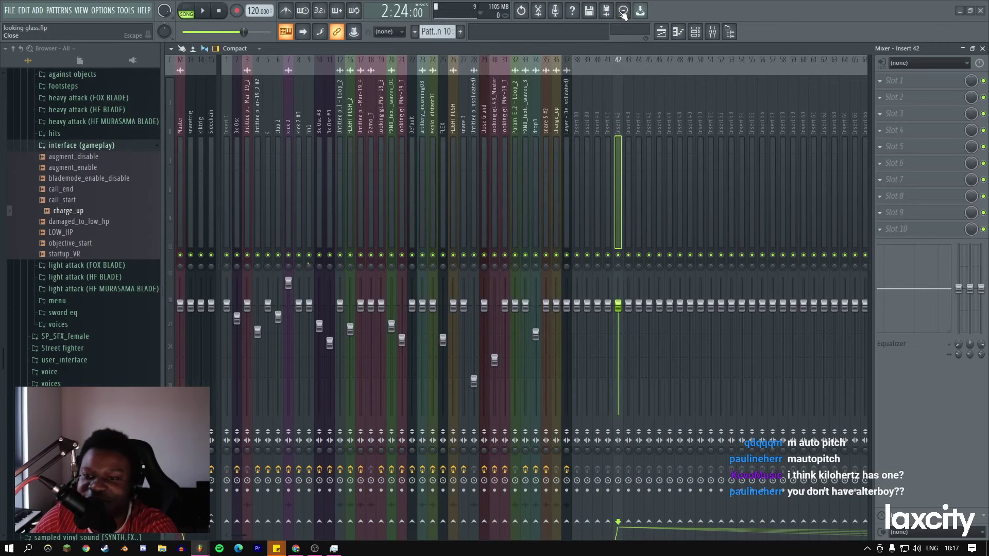
pyautogui.click(662, 32)
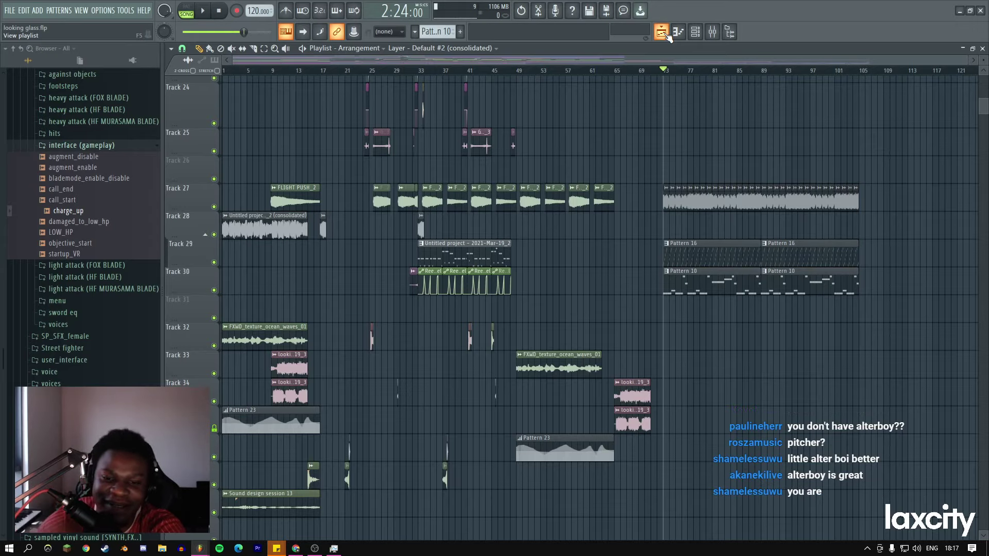
pyautogui.scroll(8, 732, 195)
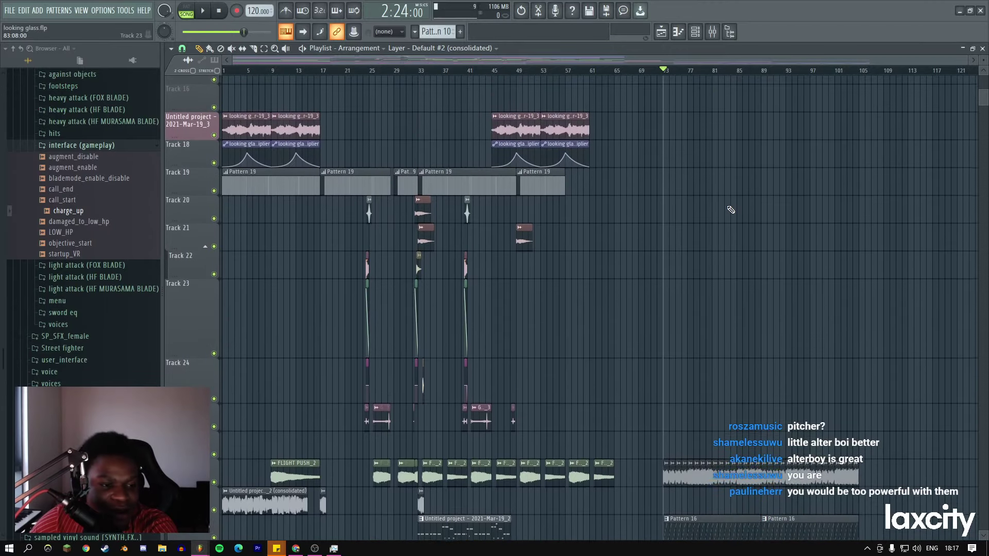
pyautogui.scroll(-9, 709, 201)
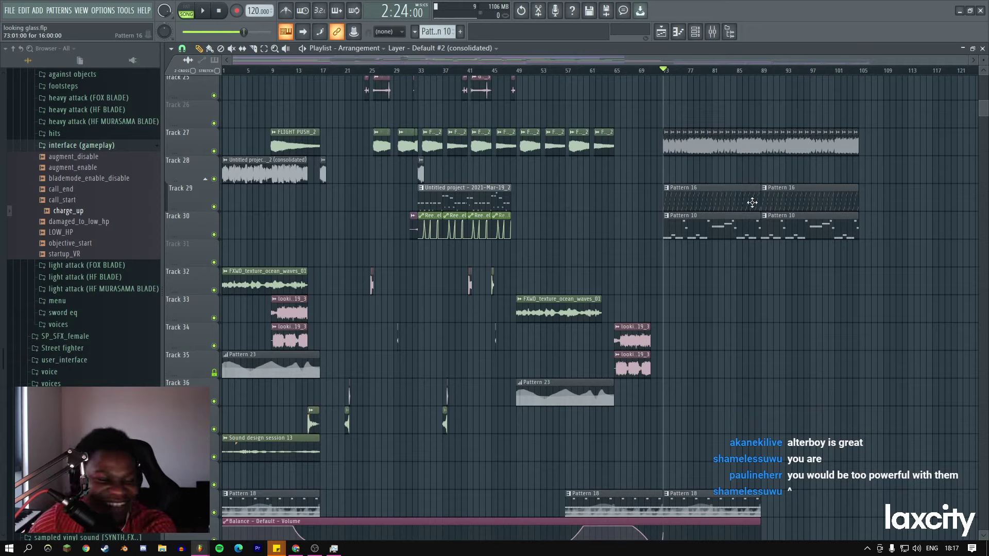
# Search the web for 'alter boy' and open the Little AlterBoy product page to check its price.
pyautogui.click(295, 548)
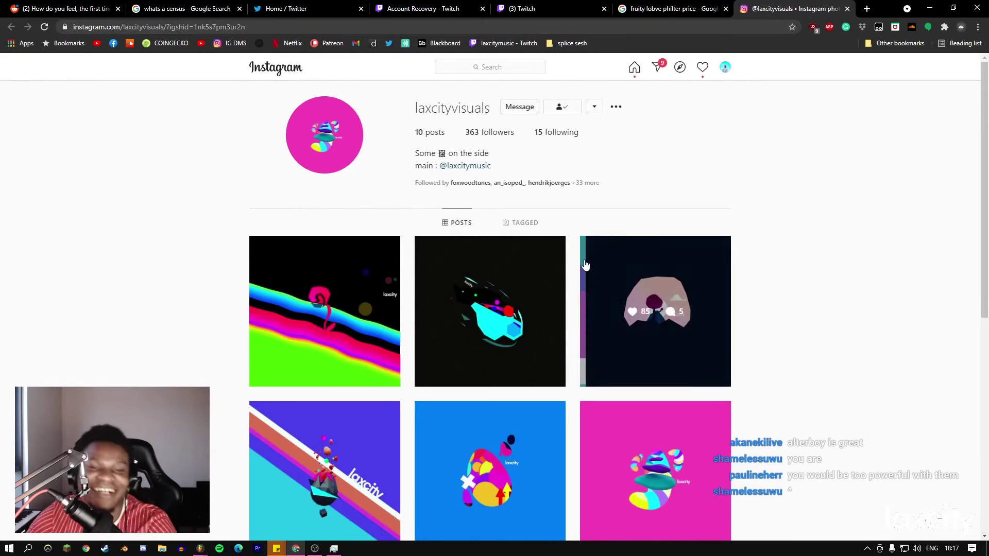
pyautogui.click(302, 27)
pyautogui.write('alter v')
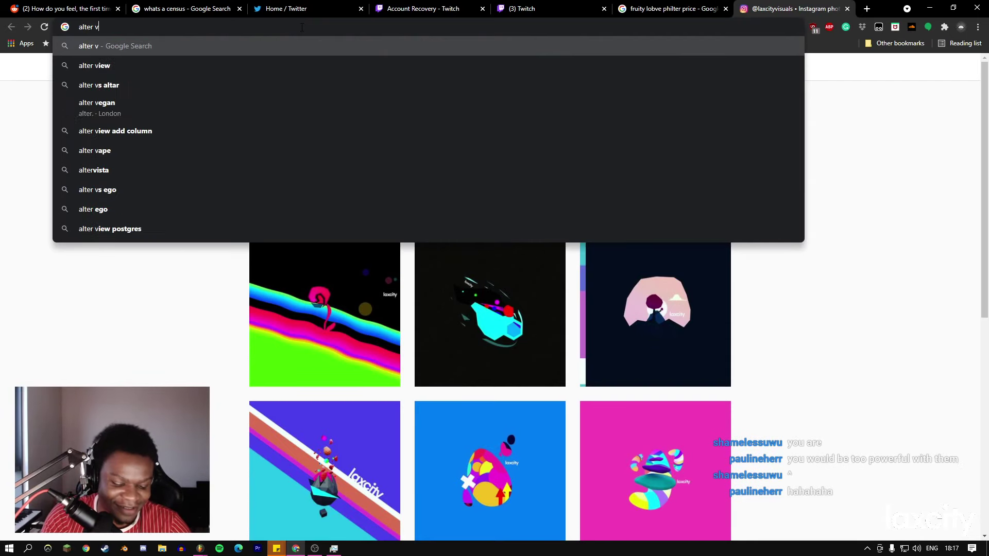
pyautogui.press('BackSpace')
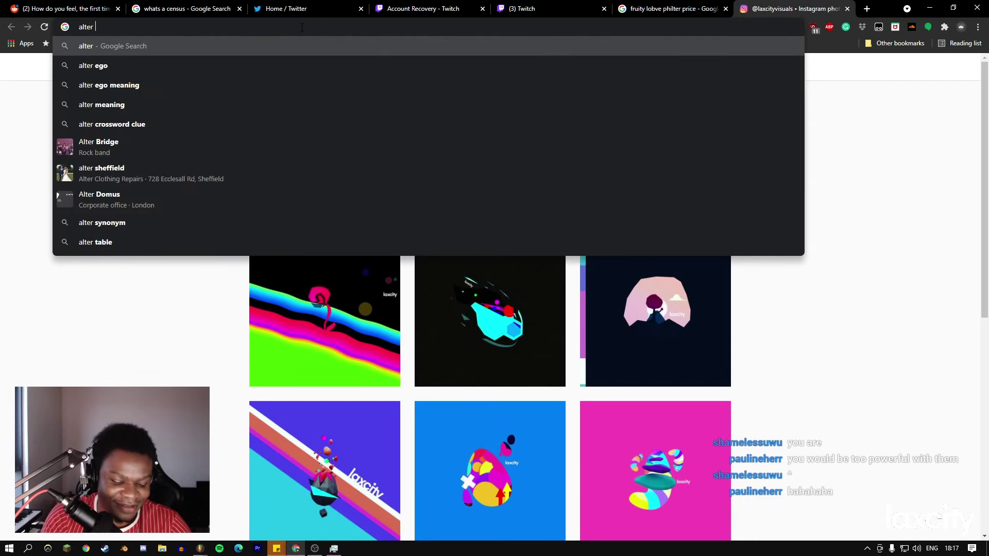
pyautogui.write('boy')
pyautogui.press('Return')
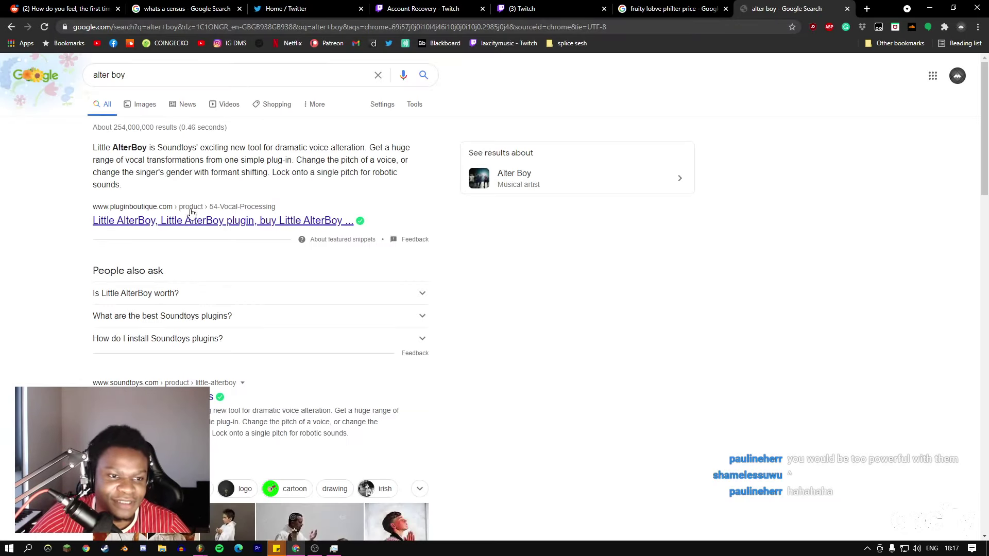
pyautogui.click(251, 221)
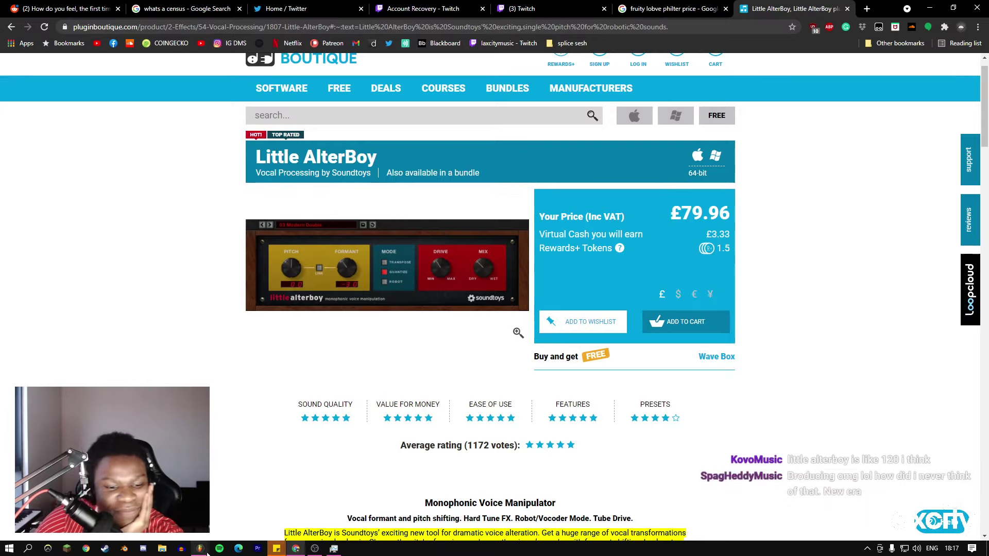
pyautogui.moveTo(199, 549)
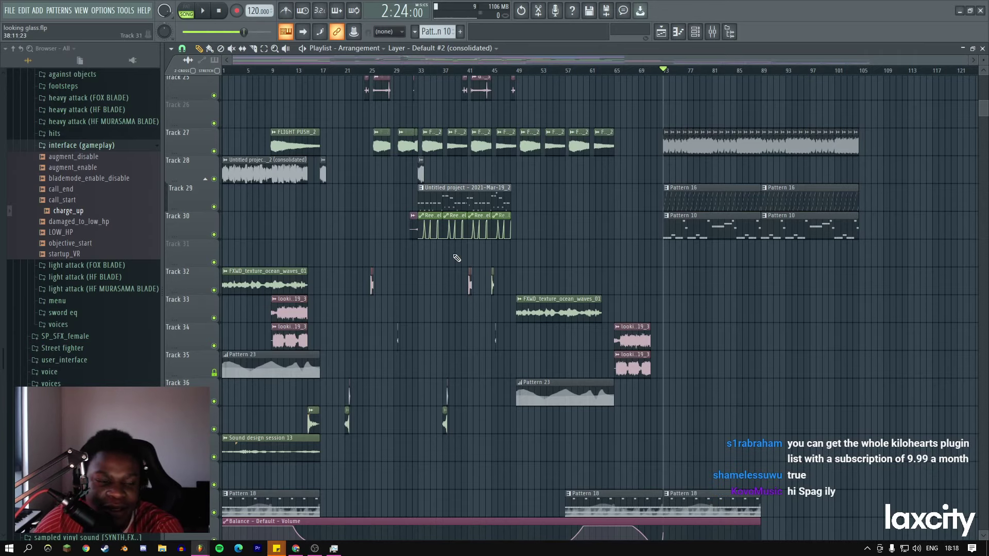
# Fit the whole arrangement into view and play it briefly.
pyautogui.scroll(10, 463, 258)
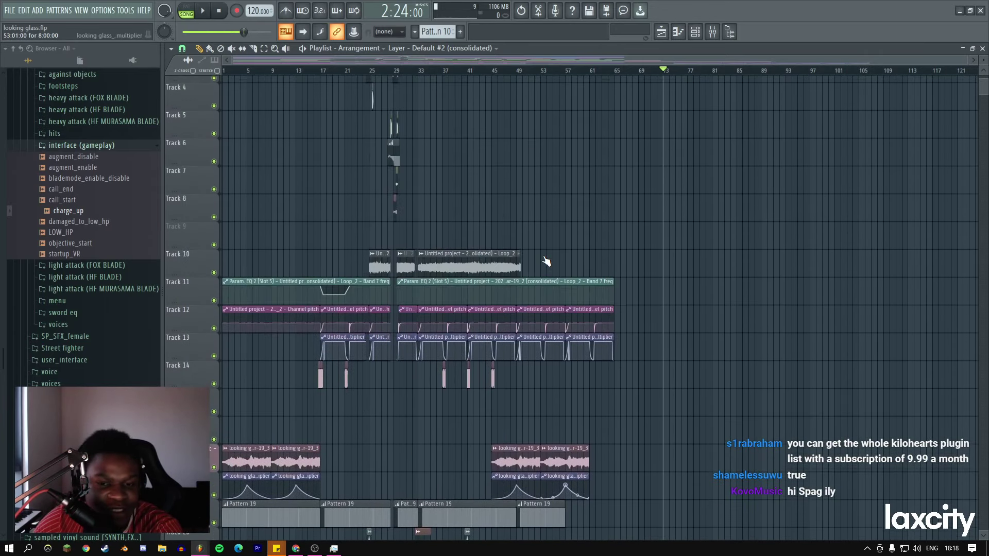
pyautogui.keyDown('ctrl'); pyautogui.rightClick(665, 211); pyautogui.keyUp('ctrl')
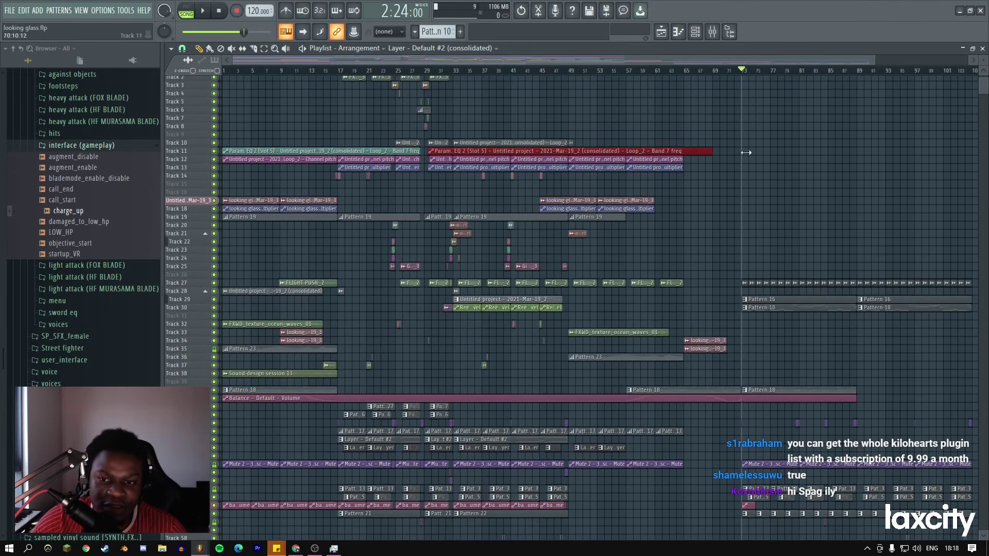
pyautogui.hscroll(3, 973, 158)
pyautogui.press('space')
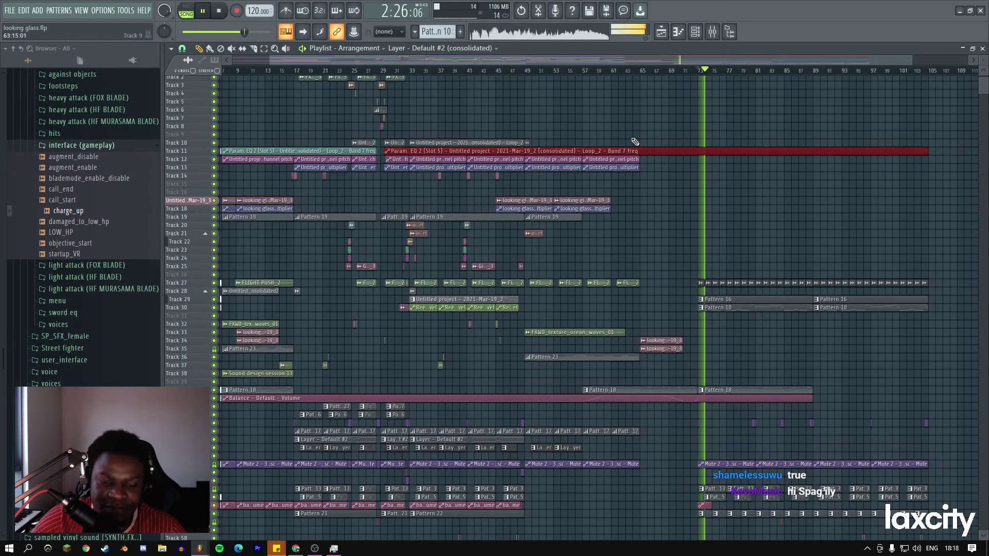
pyautogui.press('space')
# Zoom in around bar 17 and play the arrangement from there.
pyautogui.hscroll(-3, 416, 61)
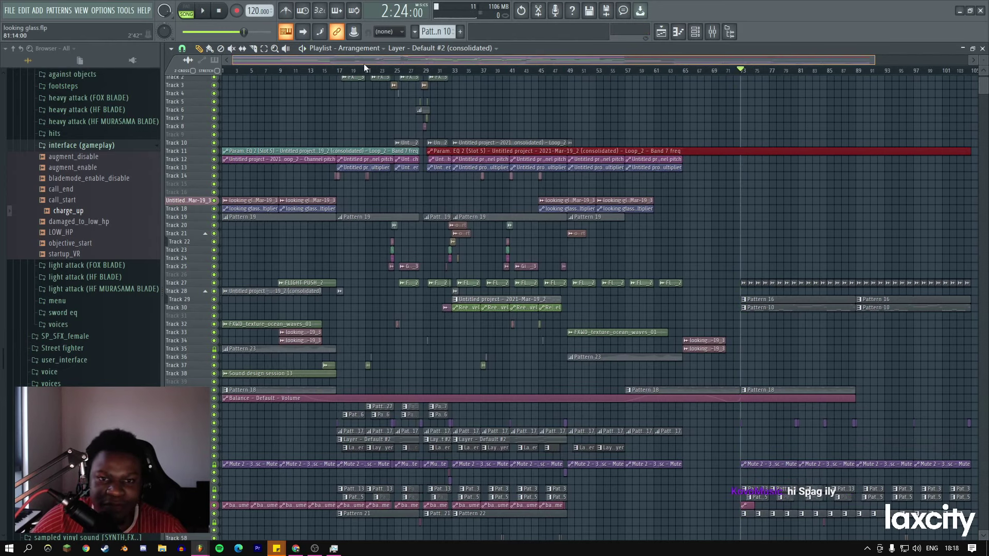
pyautogui.moveTo(872, 55); pyautogui.dragTo(504, 73)
pyautogui.press('space')
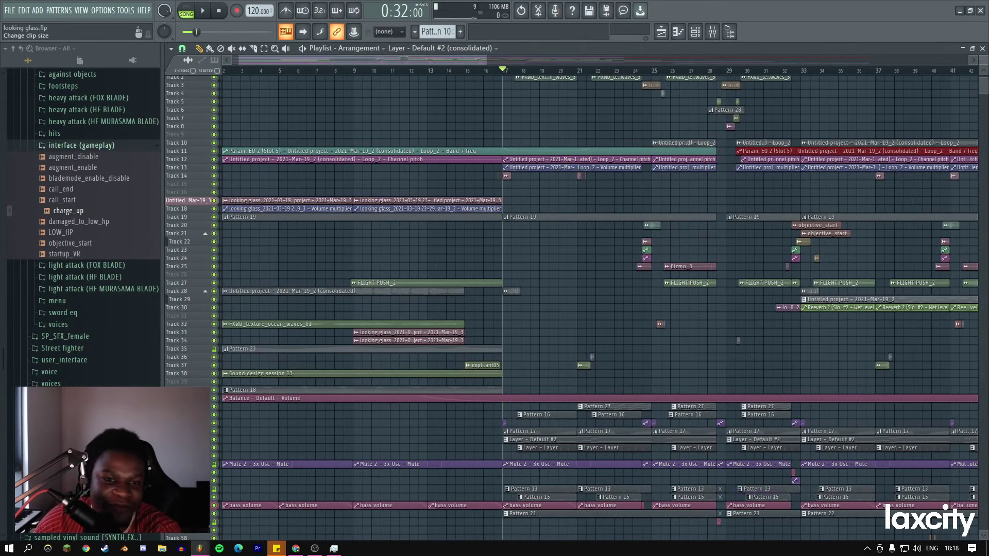
pyautogui.scroll(4, 878, 95)
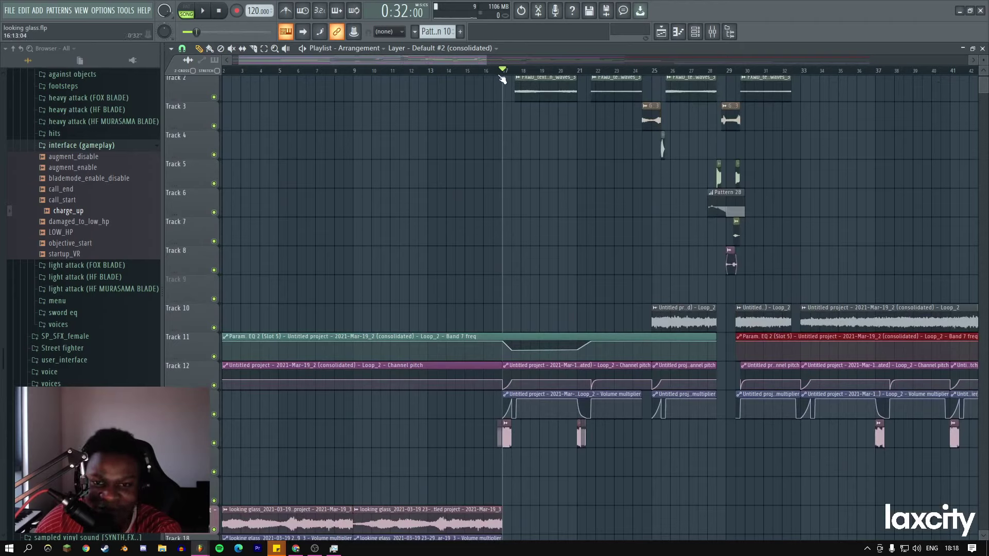
pyautogui.press('space')
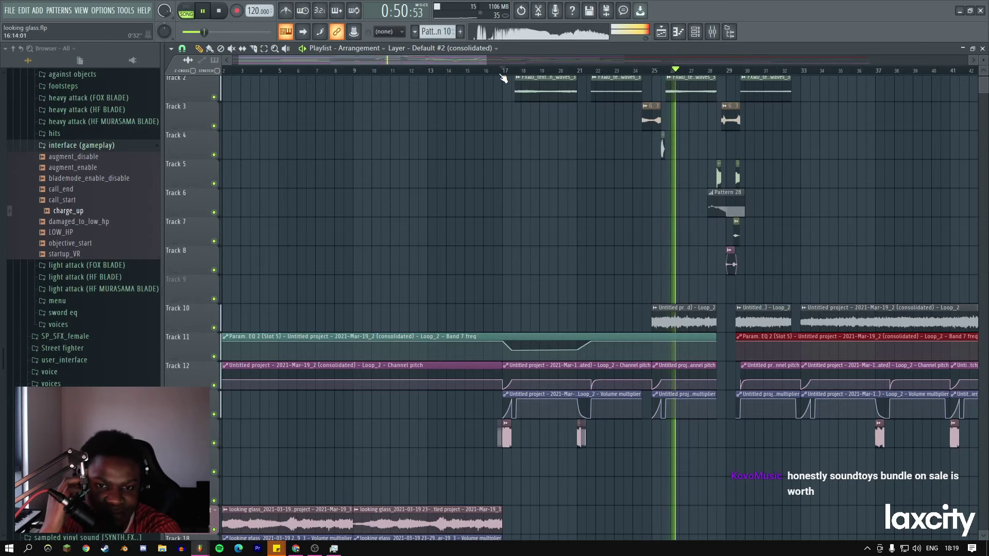
# On the Sidechain mixer insert, set the snare sidechain limiter's source to snaretrig.
pyautogui.press('space')
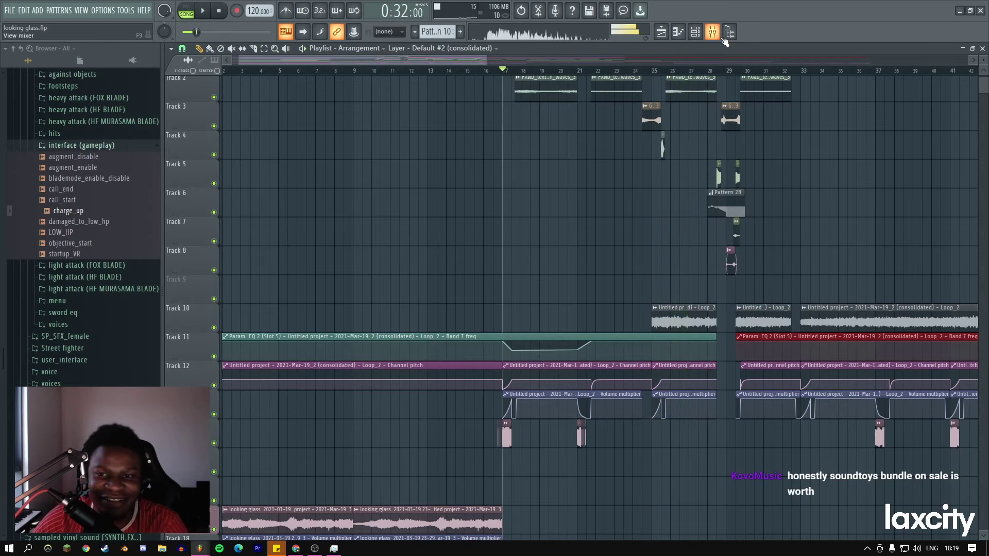
pyautogui.click(712, 32)
pyautogui.click(199, 127)
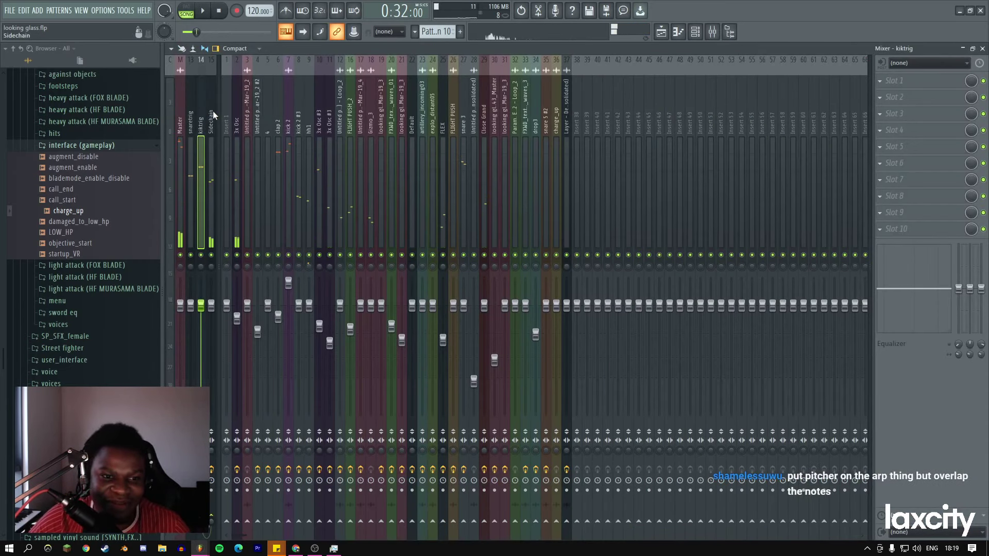
pyautogui.click(211, 123)
pyautogui.click(925, 114)
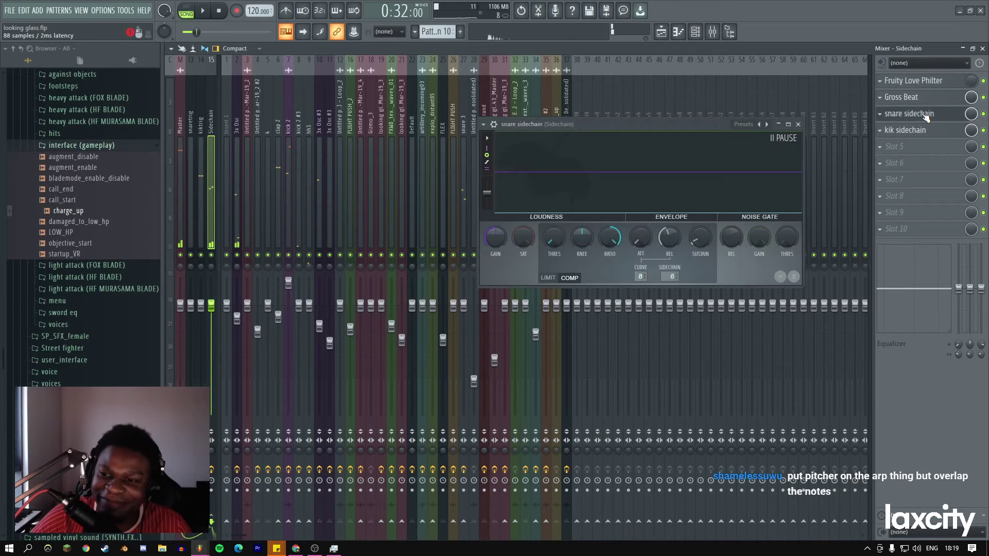
pyautogui.click(671, 276)
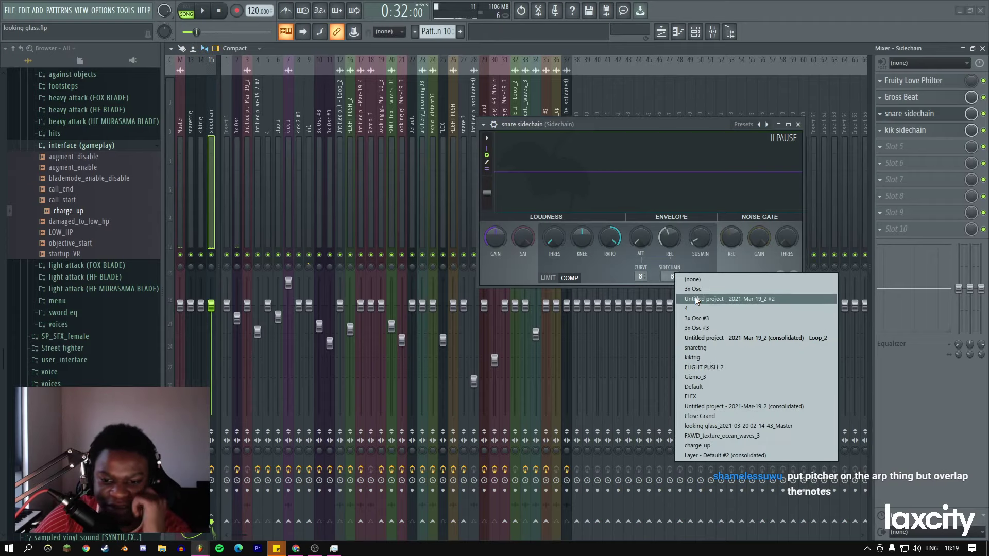
pyautogui.click(709, 348)
# Set the kik sidechain limiter's source to kiktrig.
pyautogui.click(904, 129)
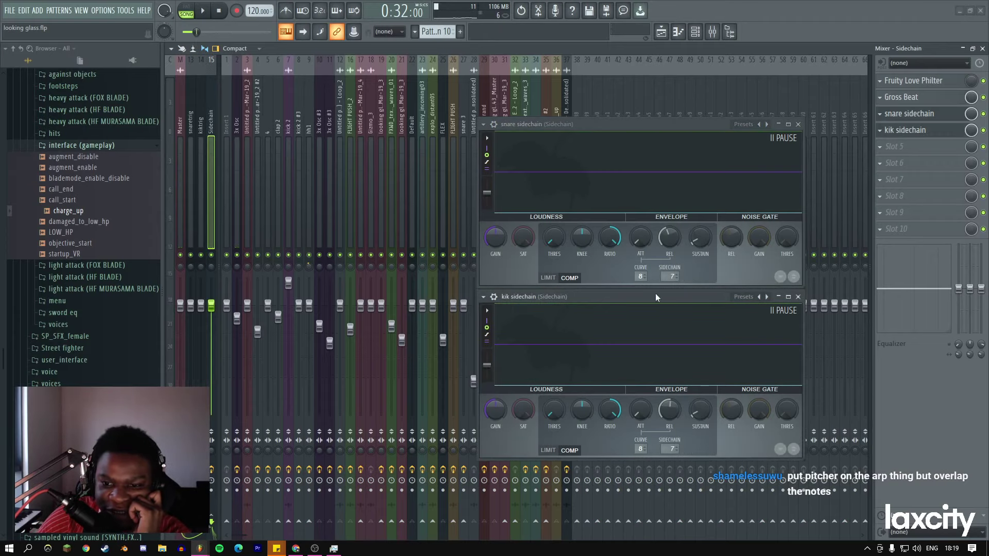
pyautogui.click(662, 452)
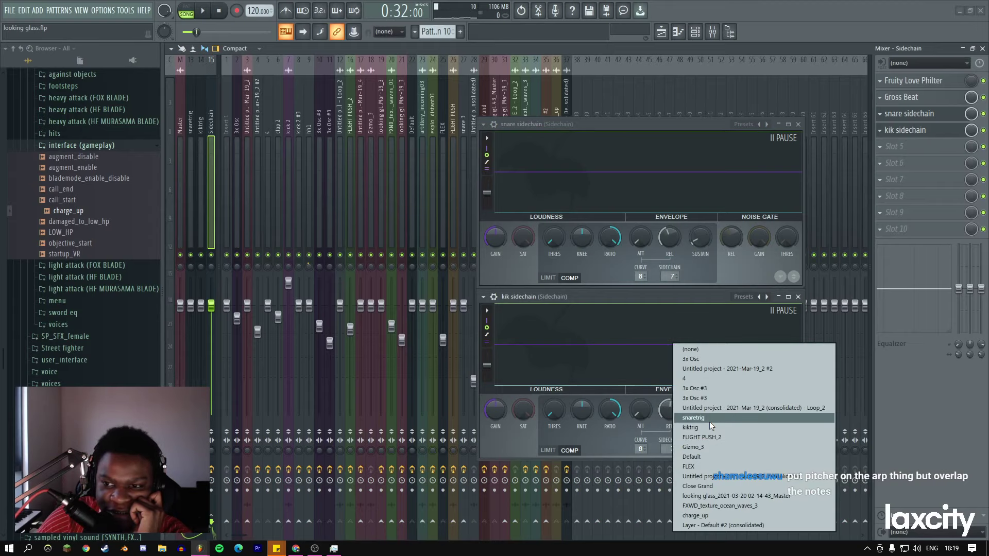
pyautogui.click(709, 422)
pyautogui.click(913, 131)
pyautogui.click(913, 132)
pyautogui.click(663, 450)
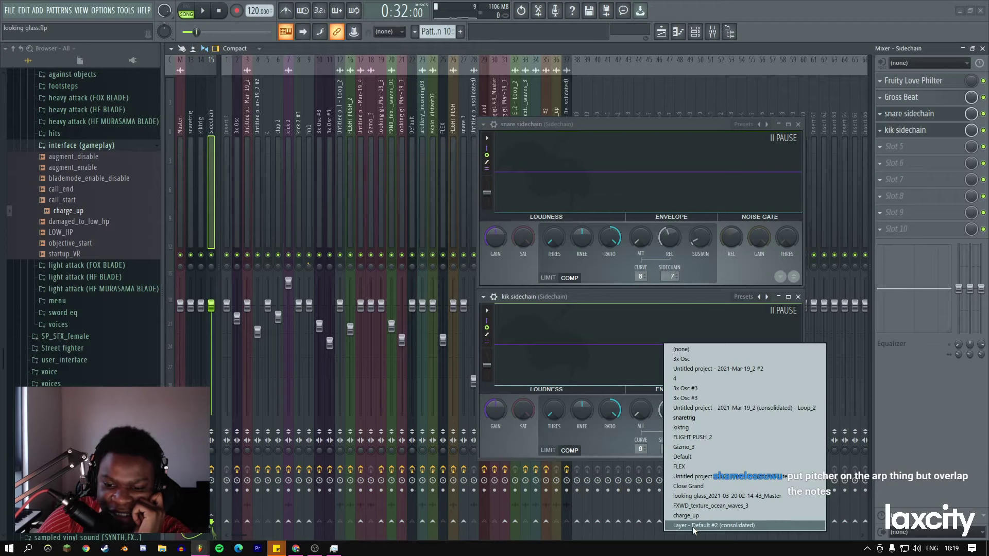
pyautogui.click(690, 428)
# Confirm snaretrig stays the snare sidechain source, close both limiters, and return to the playlist.
pyautogui.click(930, 112)
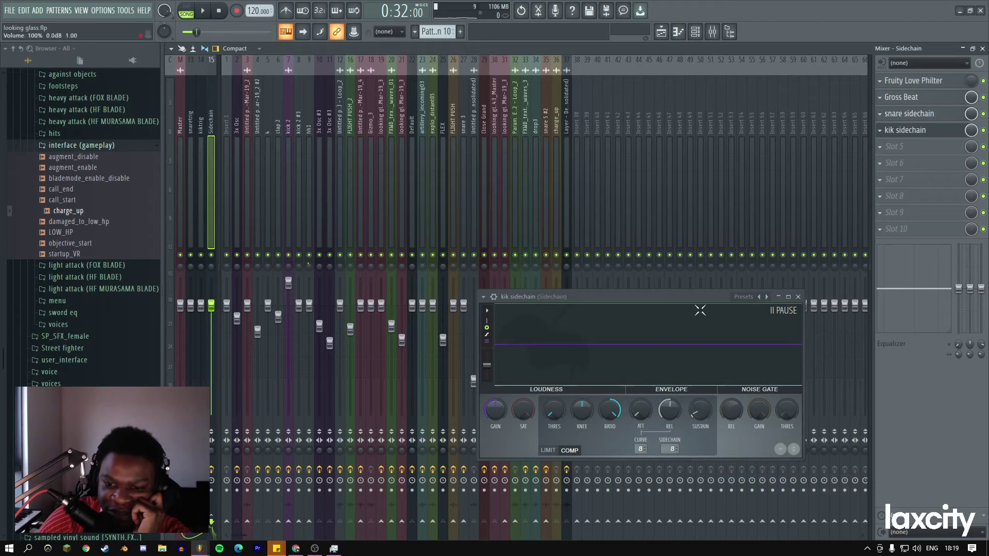
pyautogui.click(918, 114)
pyautogui.rightClick(672, 275)
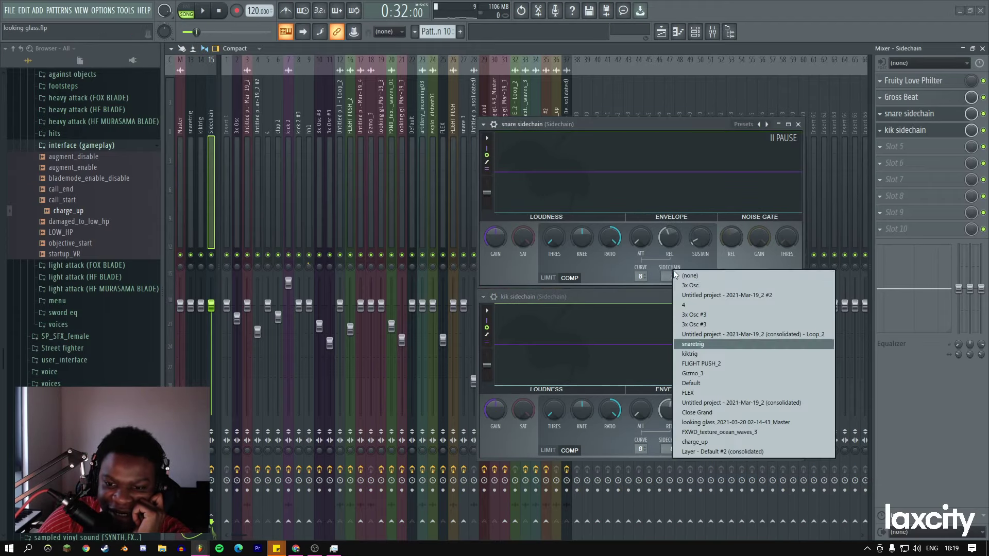
pyautogui.click(695, 344)
pyautogui.click(798, 125)
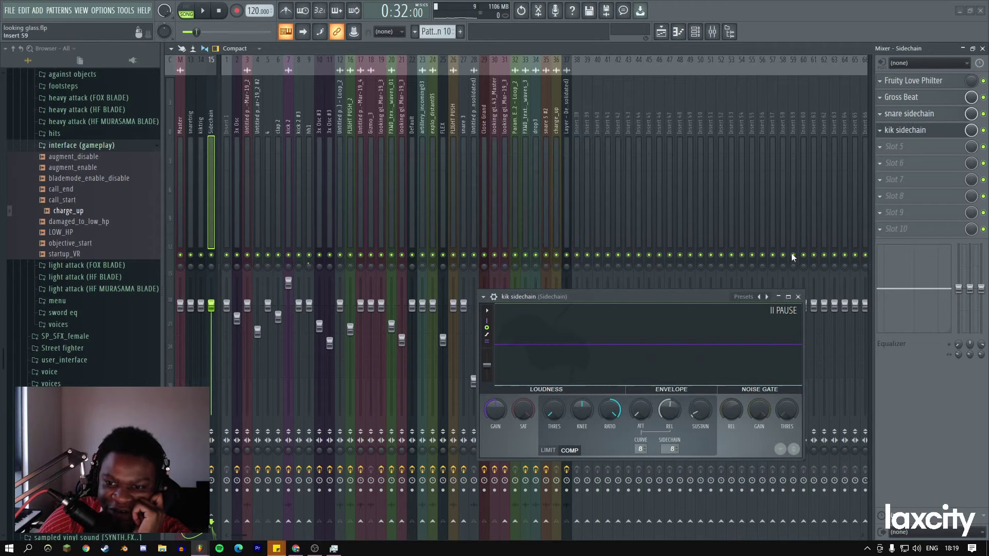
pyautogui.click(797, 297)
pyautogui.click(661, 32)
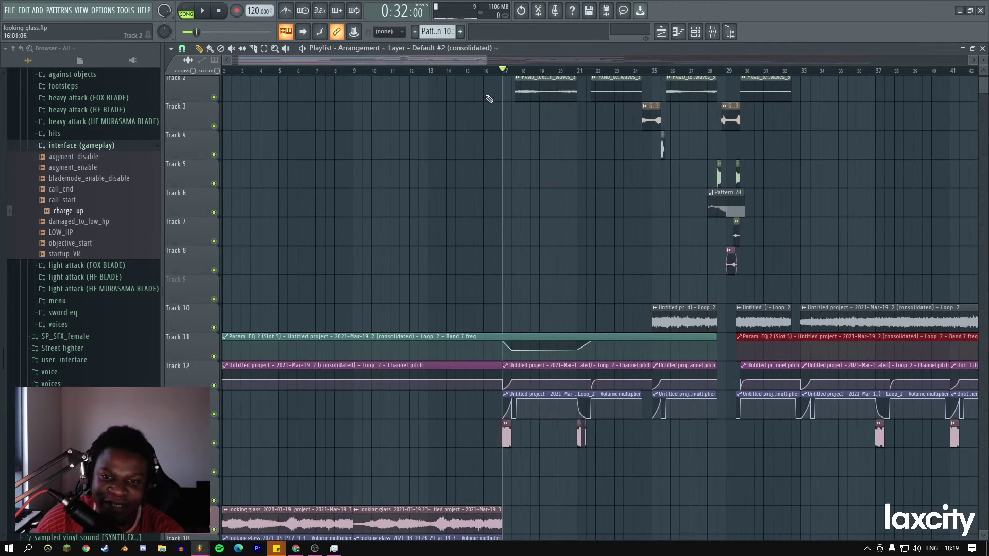
# Play the arrangement, following playback along, then stop and zoom in on bars 35–58.
pyautogui.press('space')
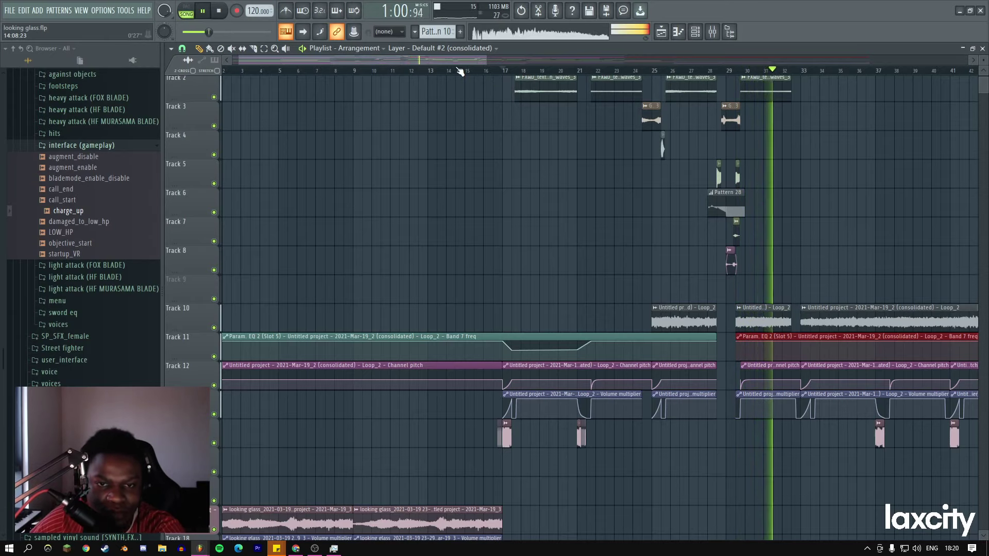
pyautogui.moveTo(458, 63); pyautogui.dragTo(555, 69)
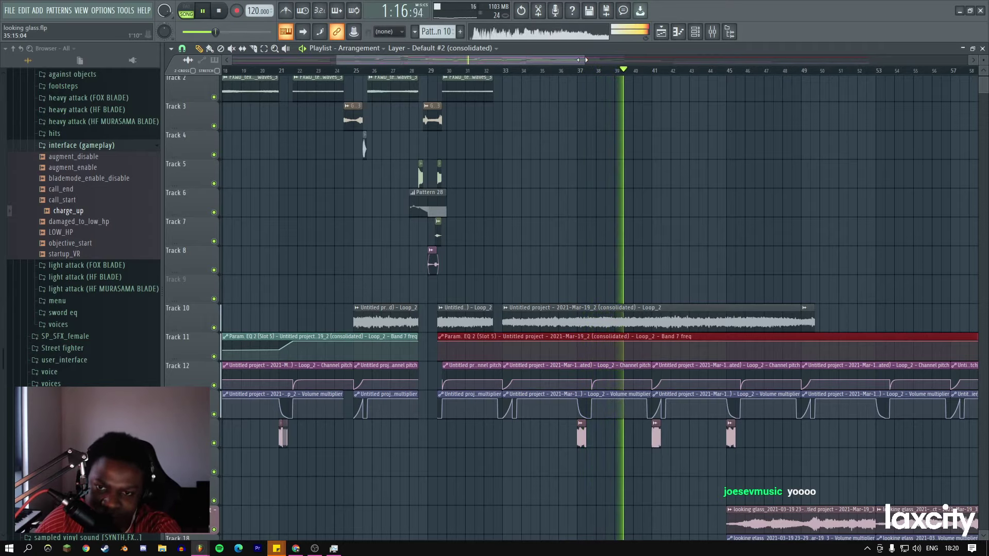
pyautogui.moveTo(587, 59); pyautogui.dragTo(623, 59)
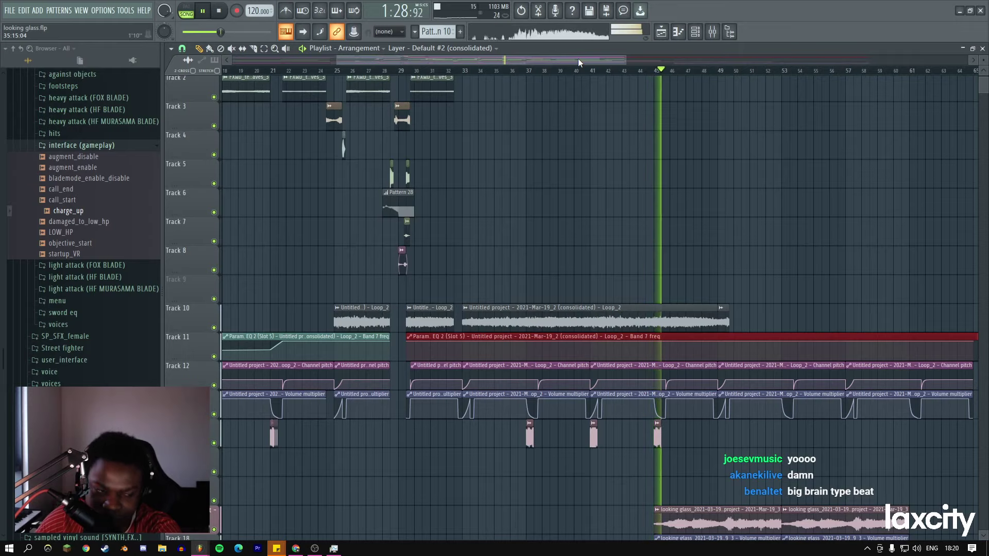
pyautogui.moveTo(578, 63); pyautogui.dragTo(614, 66)
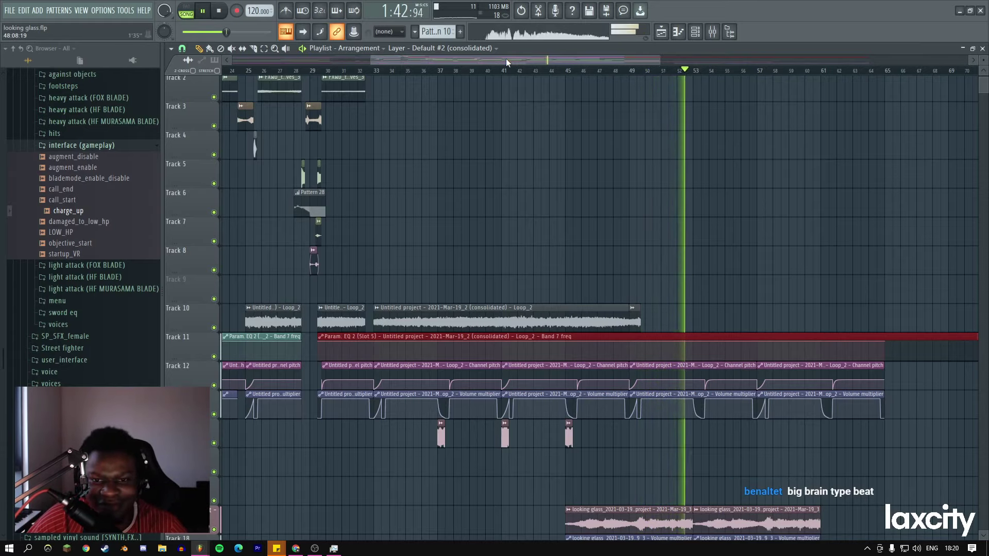
pyautogui.moveTo(506, 59); pyautogui.dragTo(572, 59)
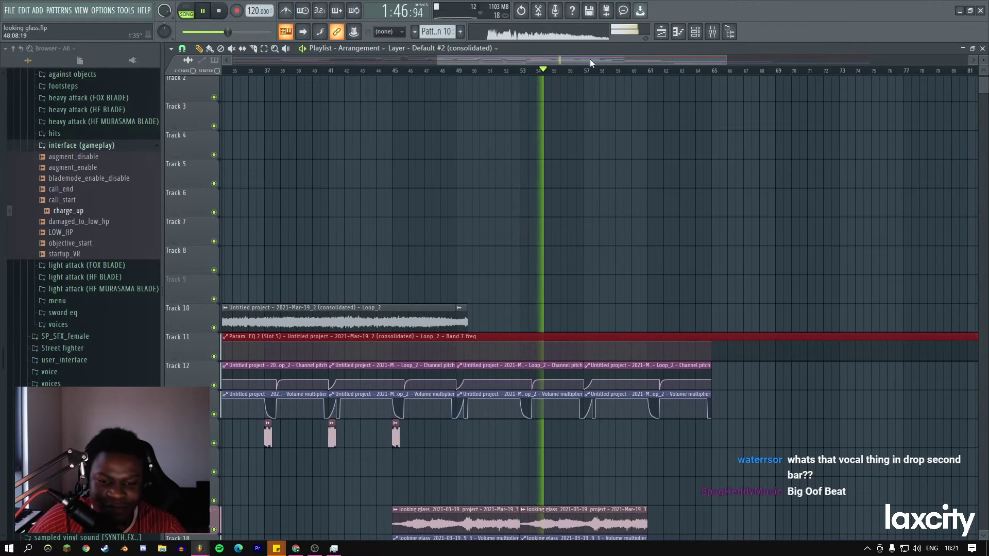
pyautogui.press('space')
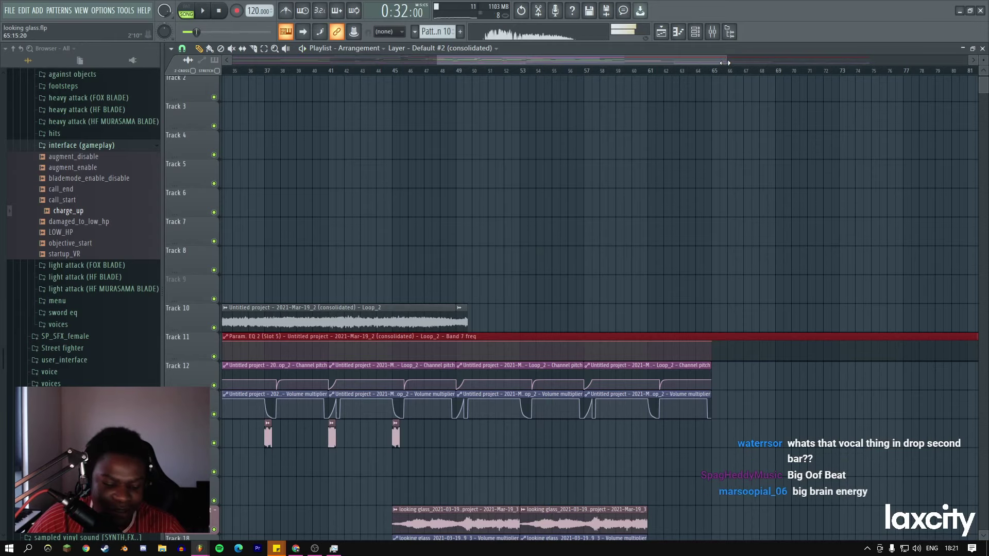
pyautogui.moveTo(725, 62); pyautogui.dragTo(585, 49)
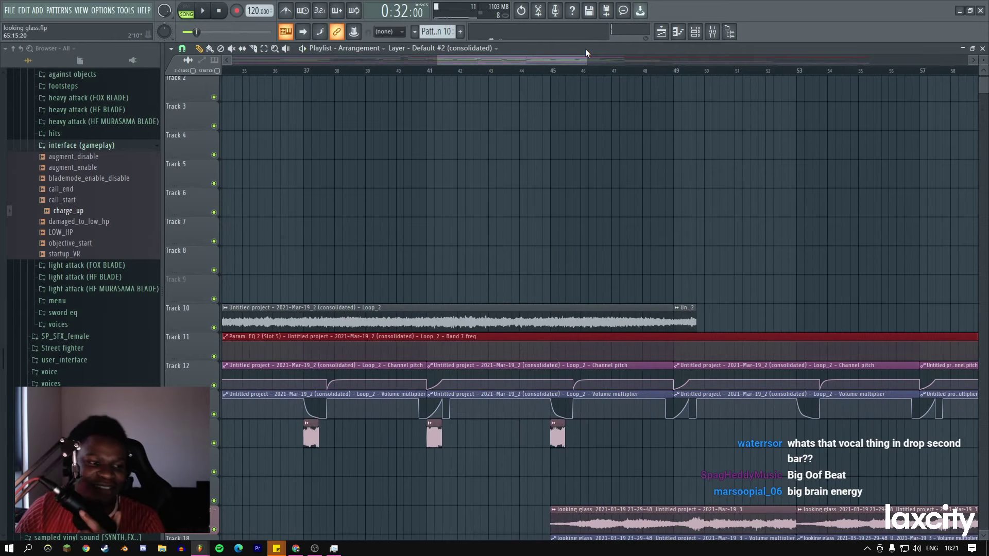
# Pan down to Track 30 and solo it via its mute LED.
pyautogui.scroll(2, 613, 150)
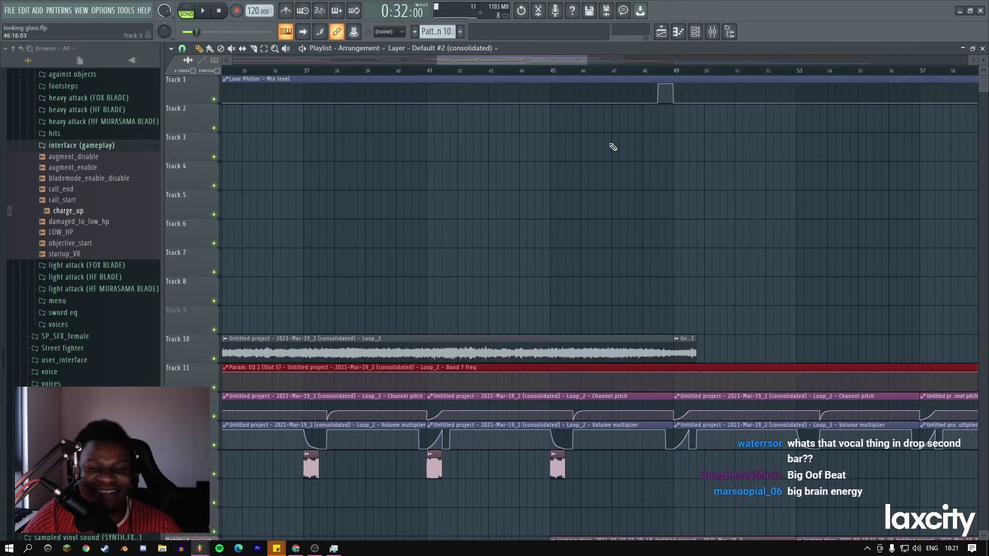
pyautogui.moveTo(614, 147); pyautogui.dragTo(701, 149)
pyautogui.scroll(-5, 659, 173)
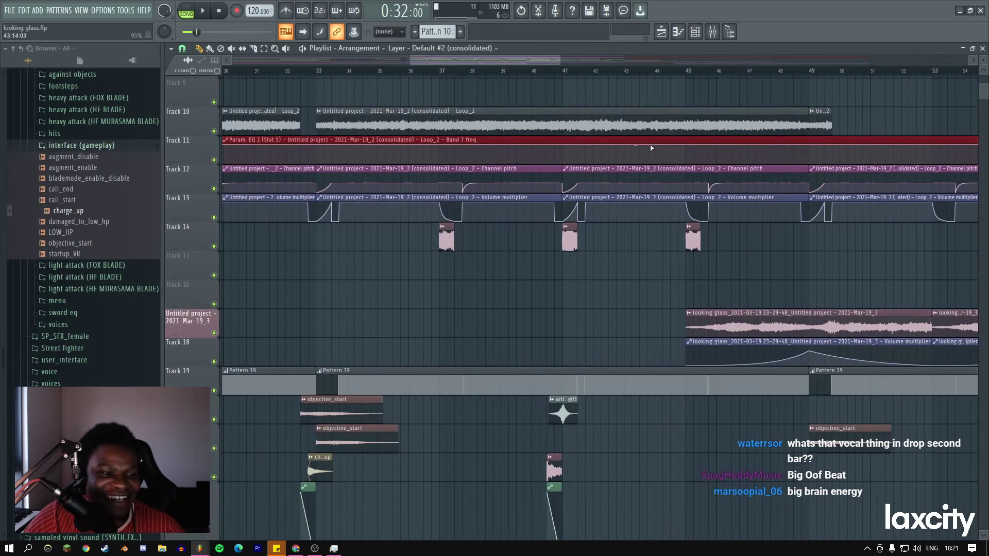
pyautogui.scroll(-5, 651, 148)
pyautogui.moveTo(697, 177)
pyautogui.mouseDown()
pyautogui.moveTo(580, 192)
pyautogui.moveTo(656, 216)
pyautogui.moveTo(646, 188)
pyautogui.moveTo(545, 146)
pyautogui.mouseUp()
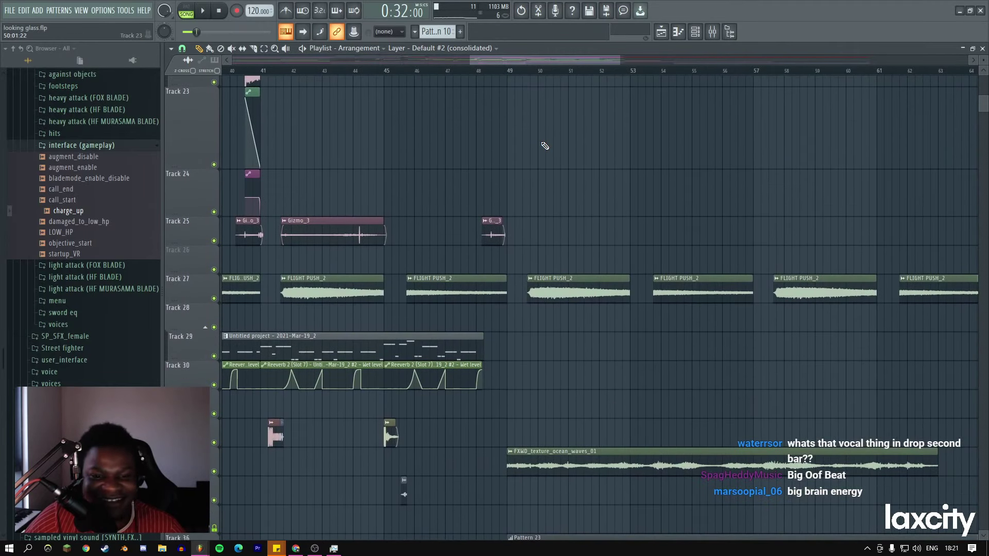
pyautogui.hscroll(-8, 540, 144)
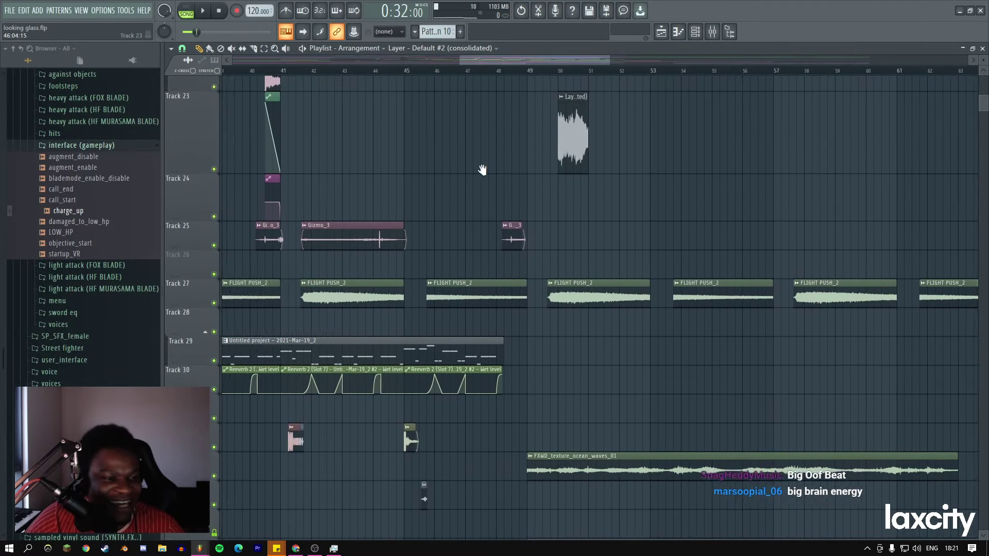
pyautogui.scroll(-6, 453, 201)
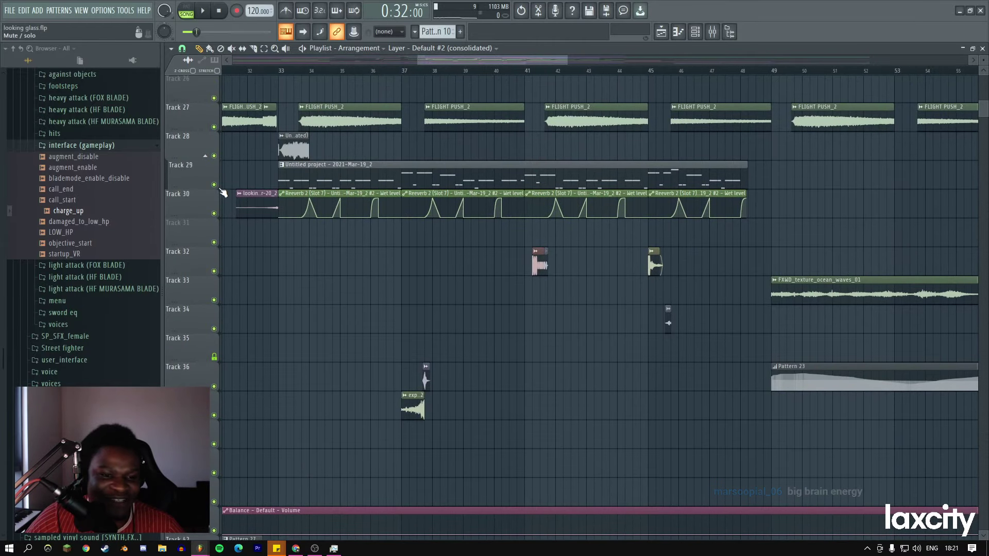
pyautogui.rightClick(214, 213)
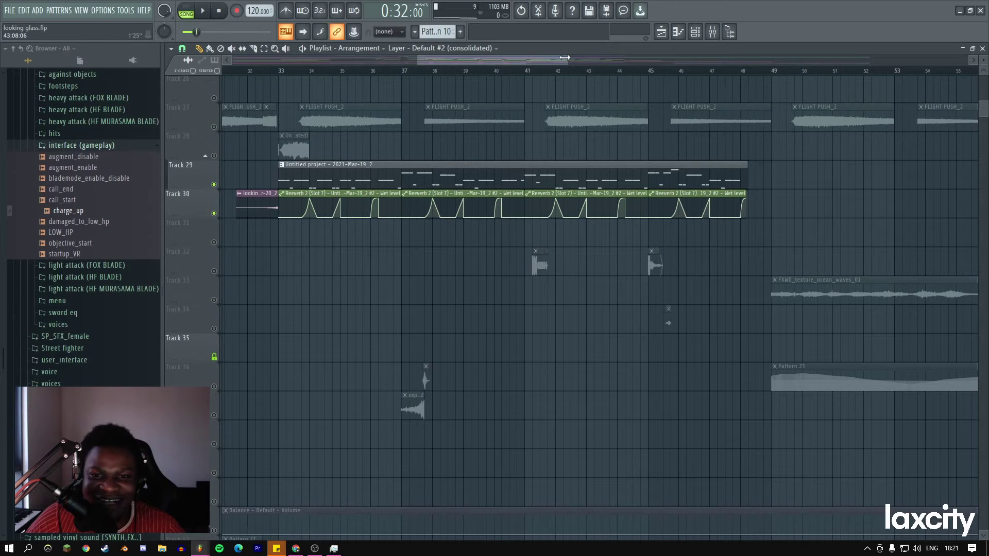
pyautogui.moveTo(564, 57); pyautogui.dragTo(502, 57)
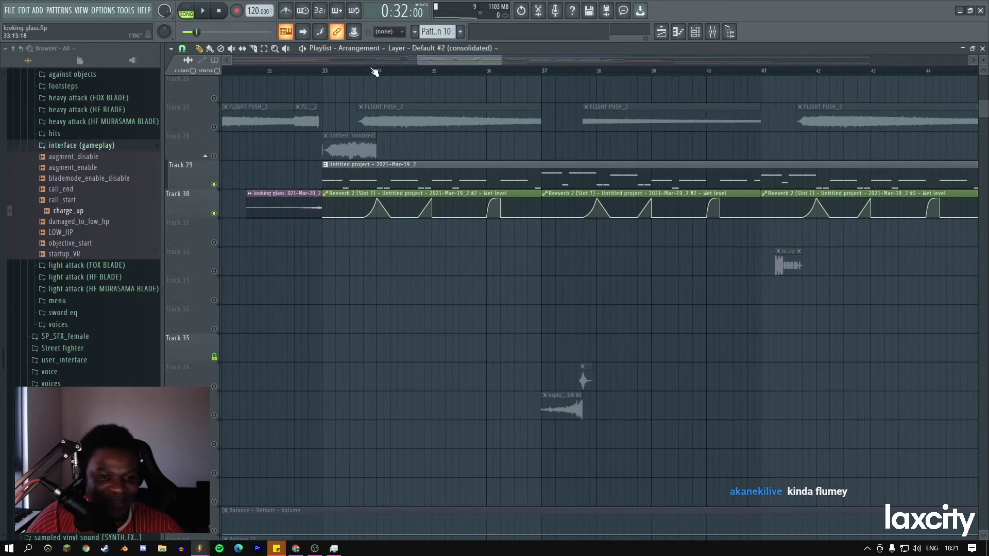
# Open the Track 29 clip's channel sample settings and audition the sample at F5 and another pitch.
pyautogui.doubleClick(379, 175)
pyautogui.press('F6')
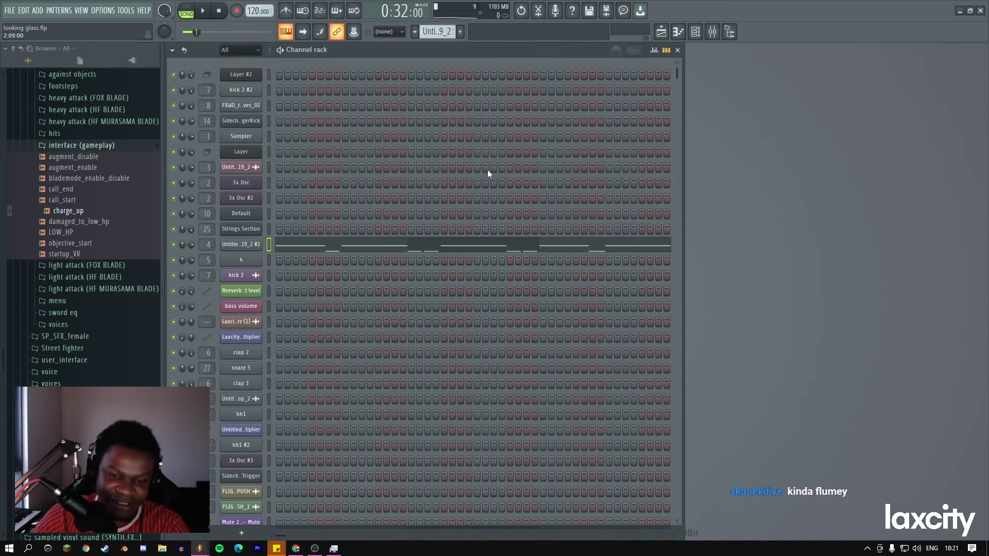
pyautogui.click(260, 245)
pyautogui.click(395, 181)
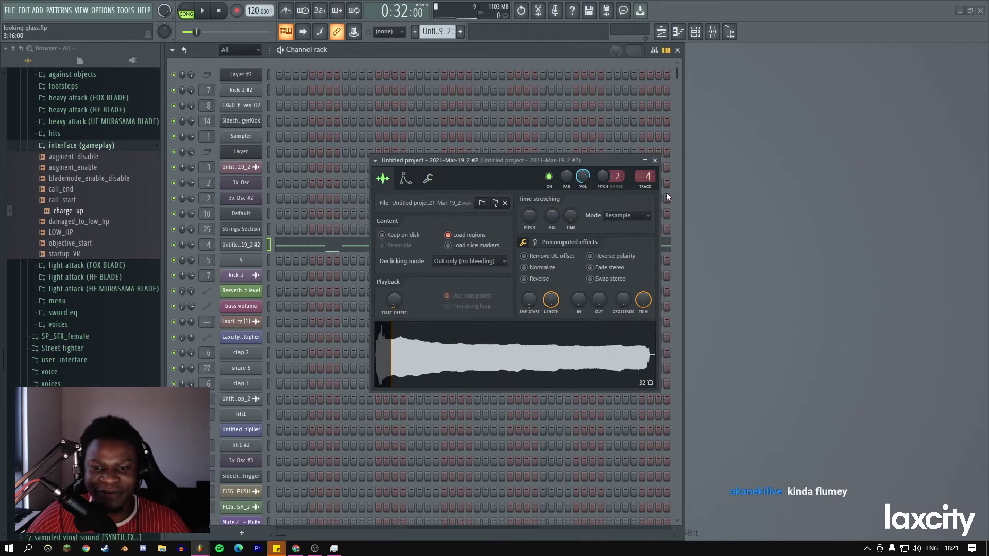
pyautogui.press('v')
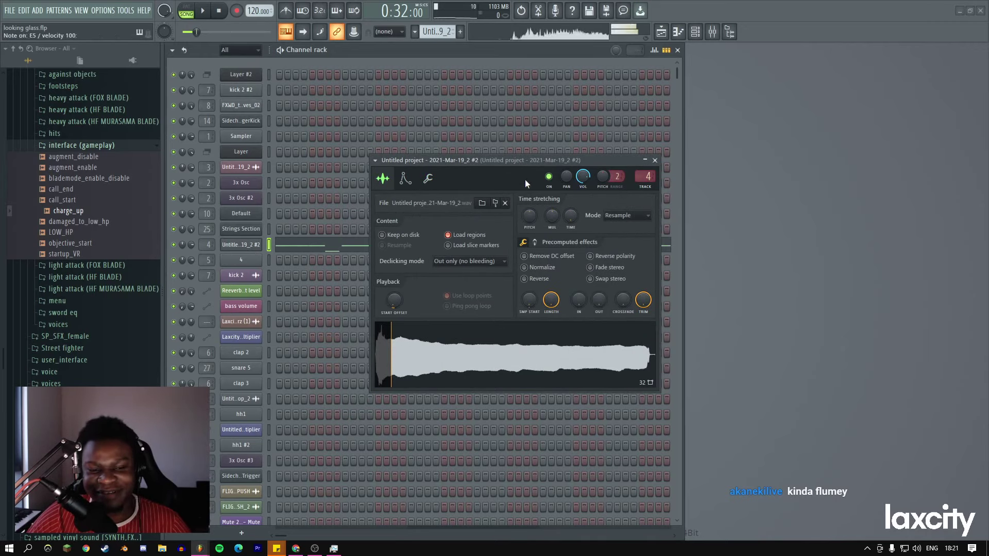
pyautogui.press('m')
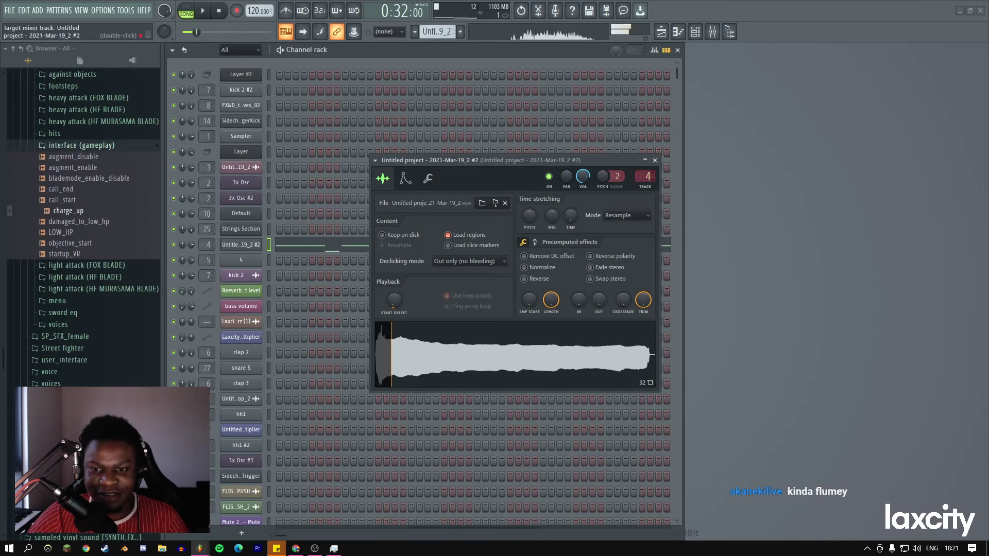
# Play the sample at F5, D5, C5 and F5 through its Mixer insert, then hide the windows and stop pattern playback.
pyautogui.doubleClick(208, 244)
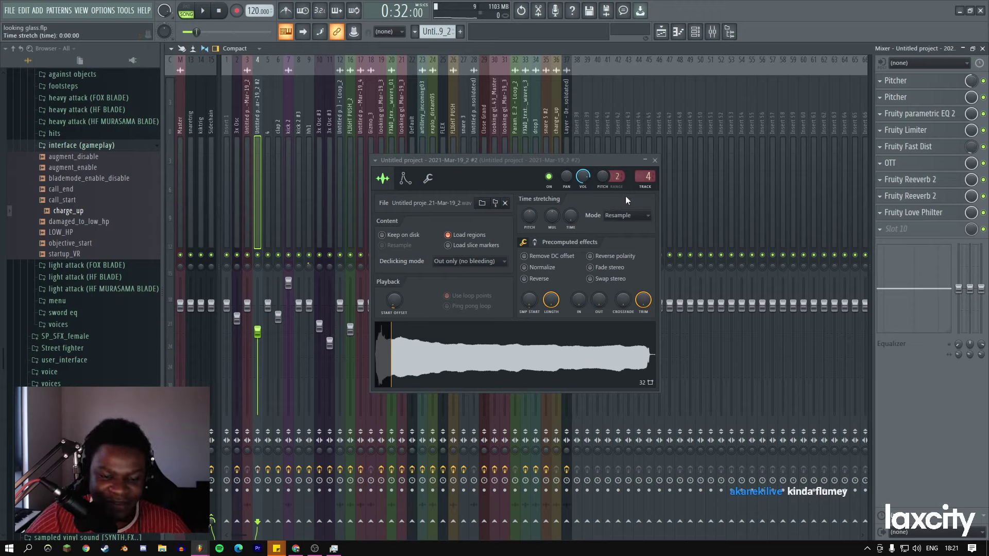
pyautogui.press('v')
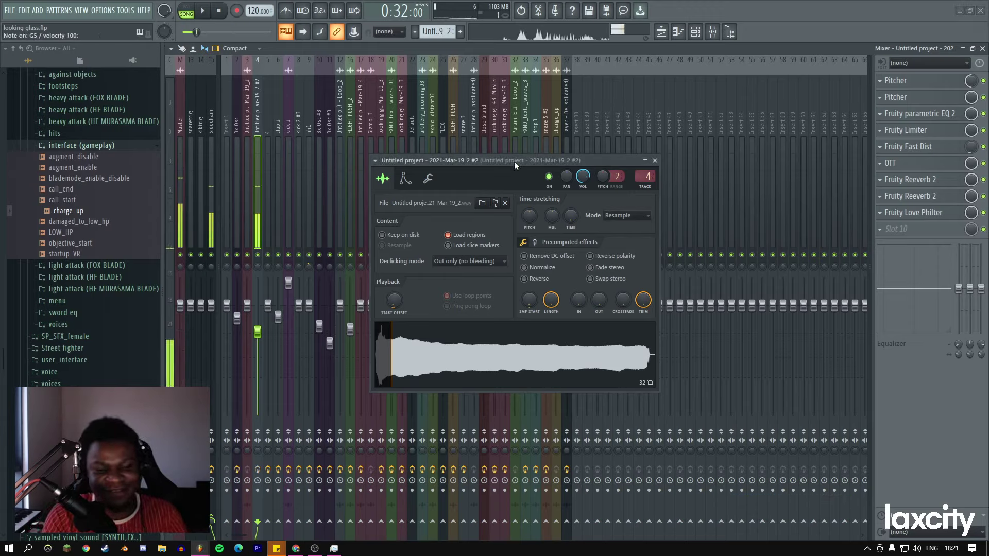
pyautogui.press('x')
pyautogui.press('z')
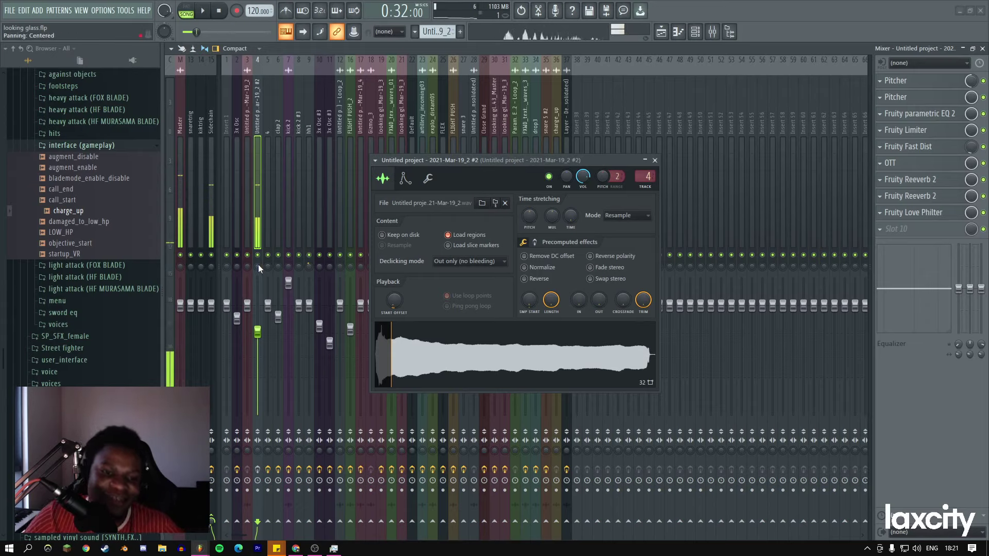
pyautogui.press('v')
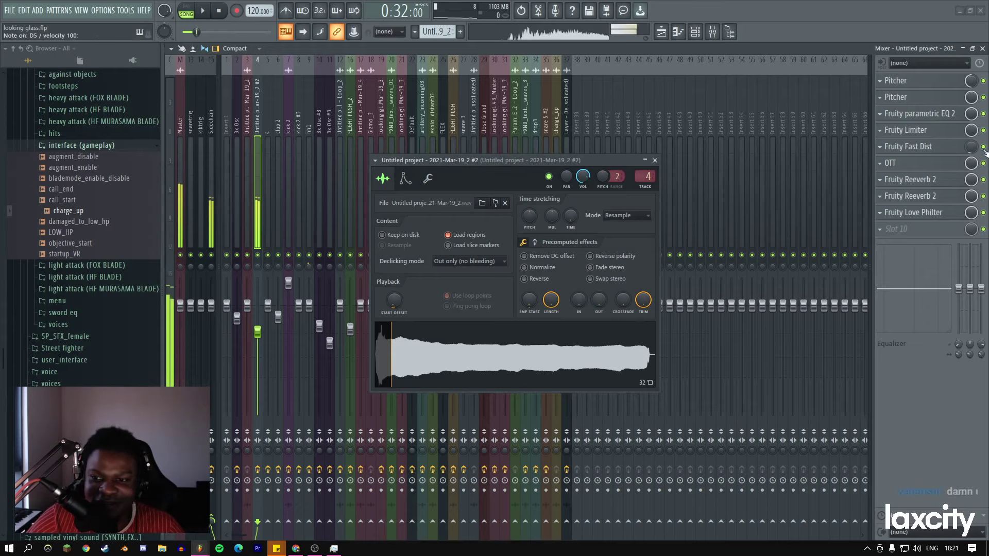
pyautogui.press('space')
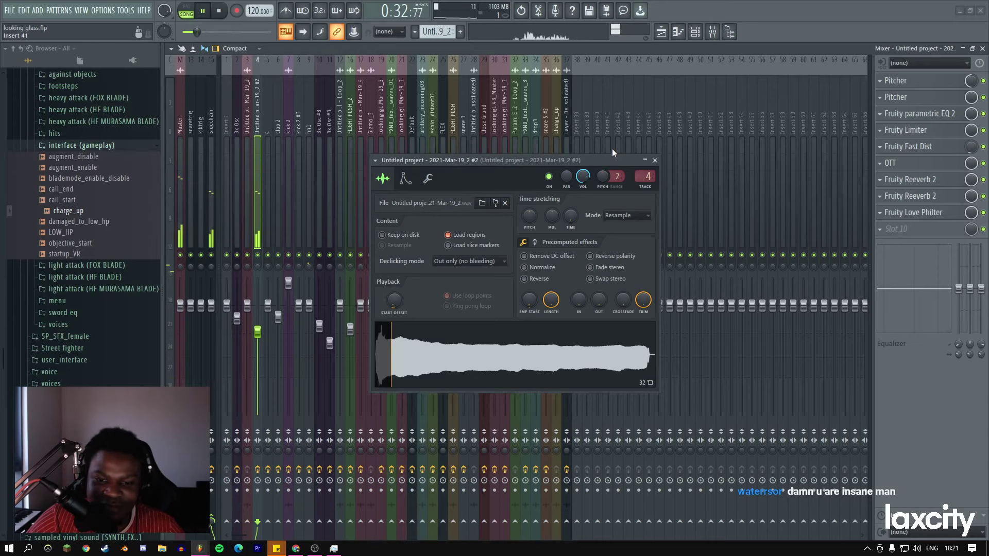
pyautogui.press('F9')
pyautogui.click(187, 10)
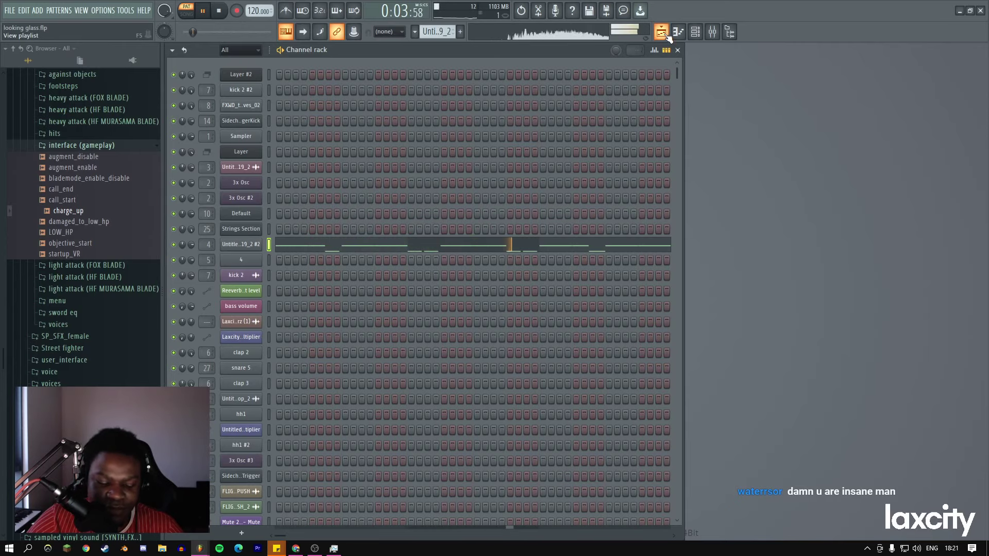
pyautogui.press('space')
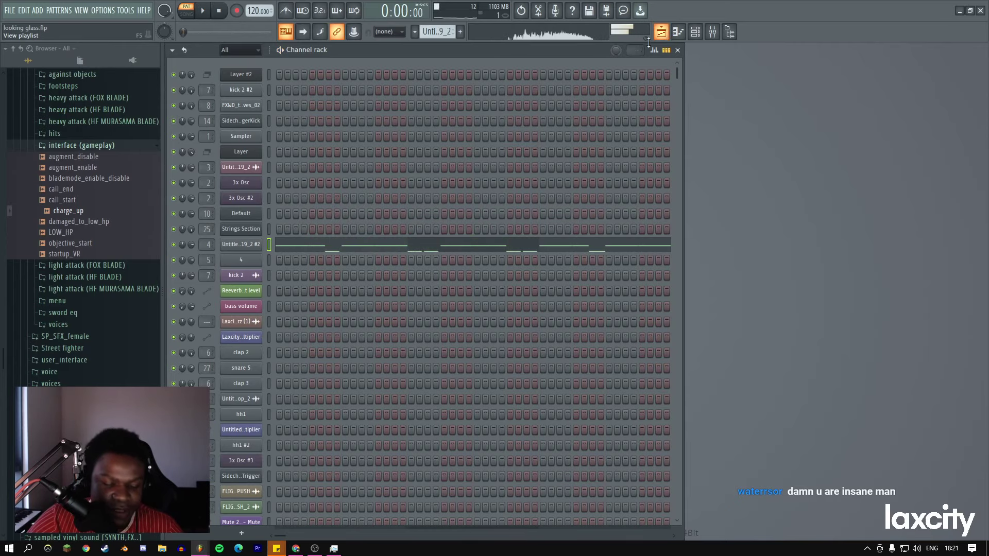
pyautogui.click(710, 32)
pyautogui.click(919, 97)
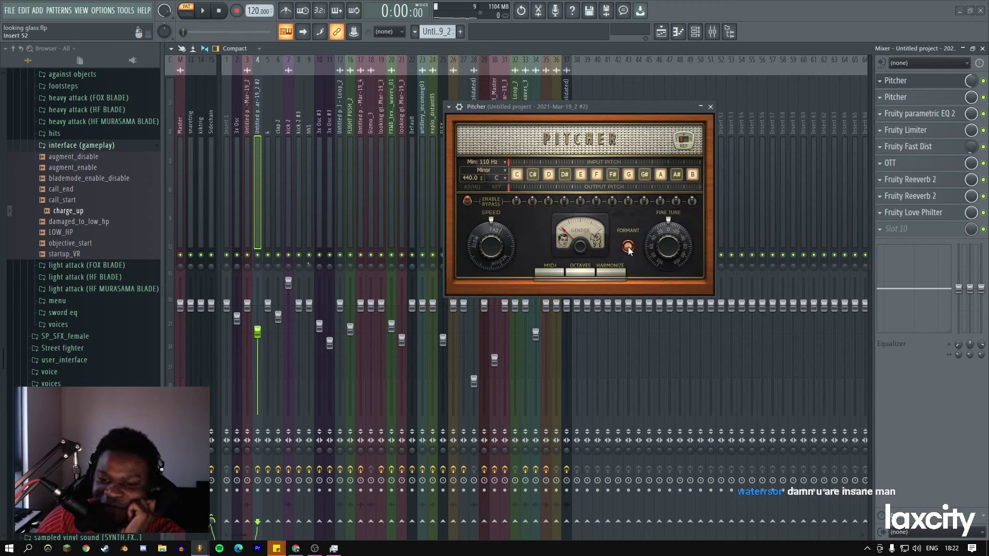
pyautogui.click(900, 99)
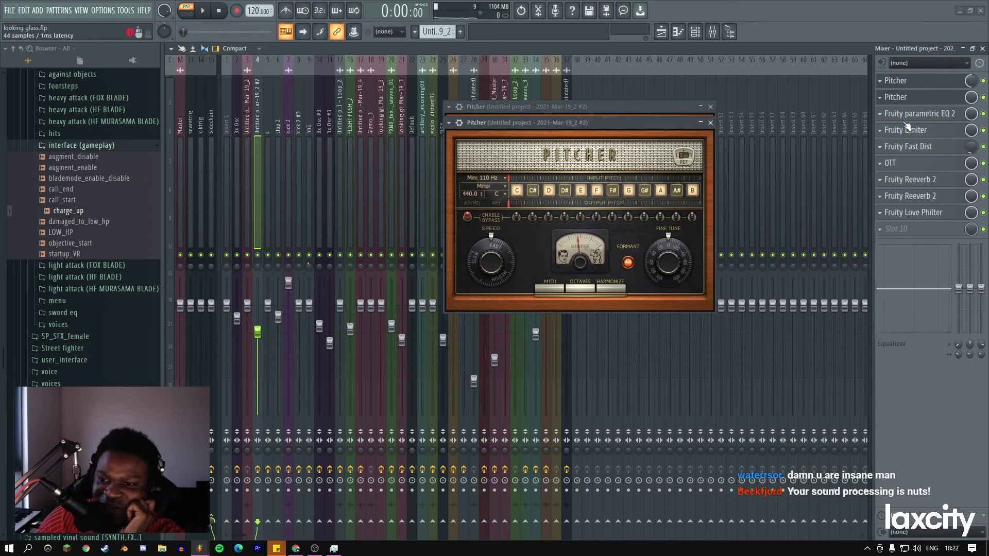
pyautogui.click(906, 114)
pyautogui.click(919, 132)
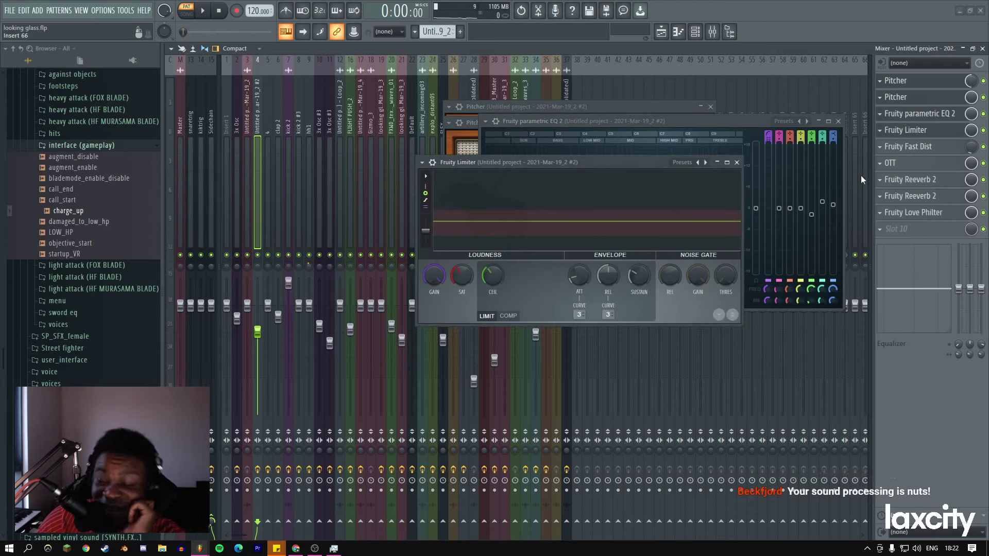
pyautogui.click(921, 147)
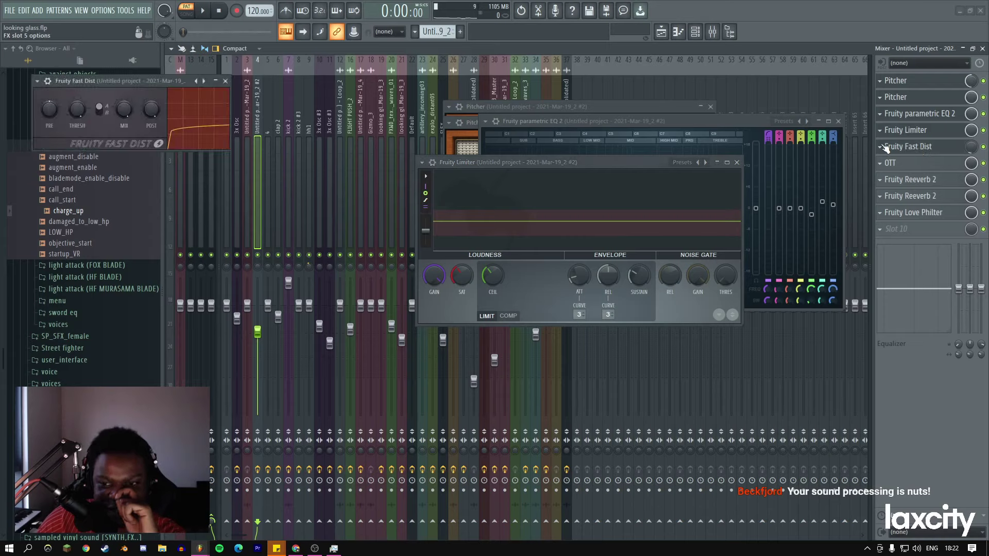
pyautogui.click(904, 165)
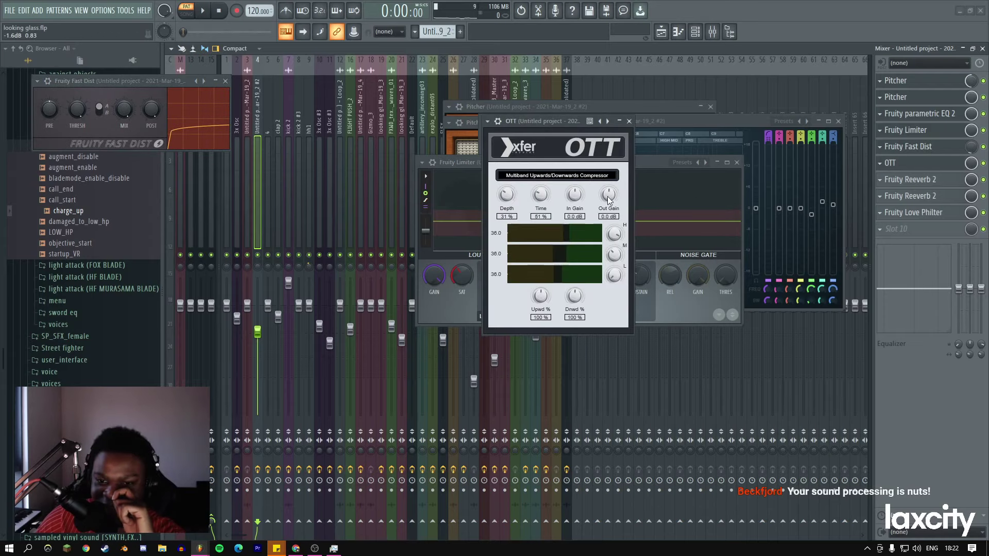
pyautogui.click(914, 180)
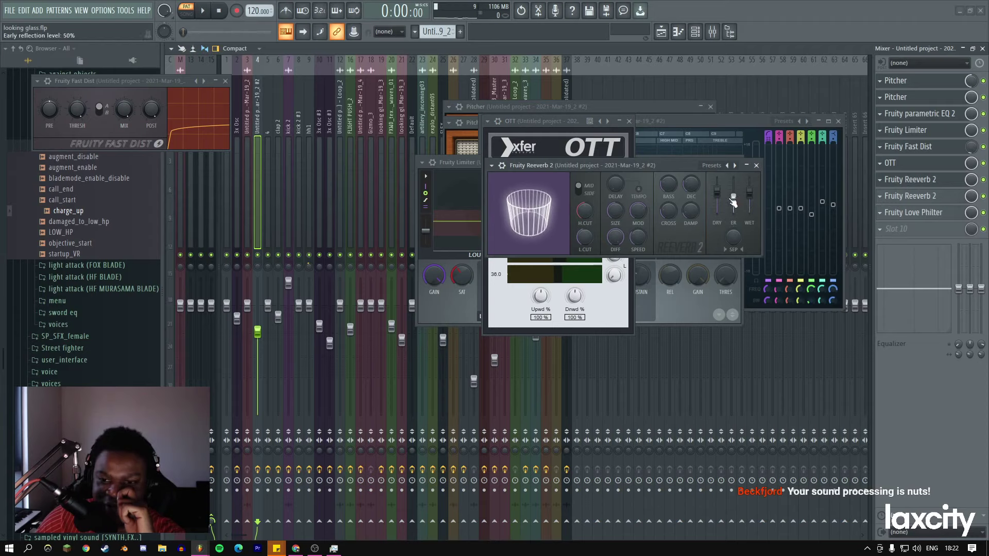
pyautogui.click(915, 199)
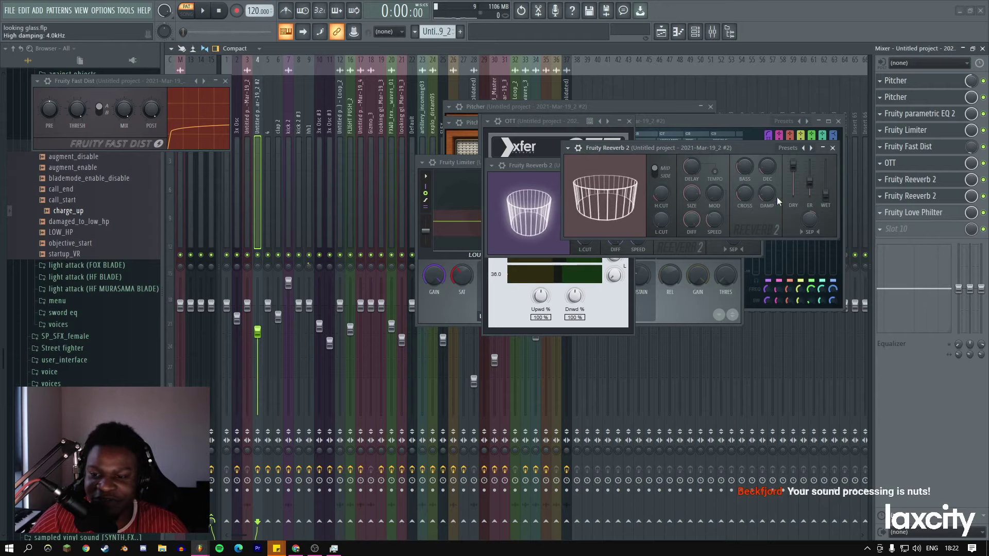
pyautogui.press('space')
pyautogui.moveTo(826, 195)
pyautogui.mouseDown()
pyautogui.moveTo(825, 161)
pyautogui.moveTo(825, 194)
pyautogui.mouseUp()
pyautogui.press('space')
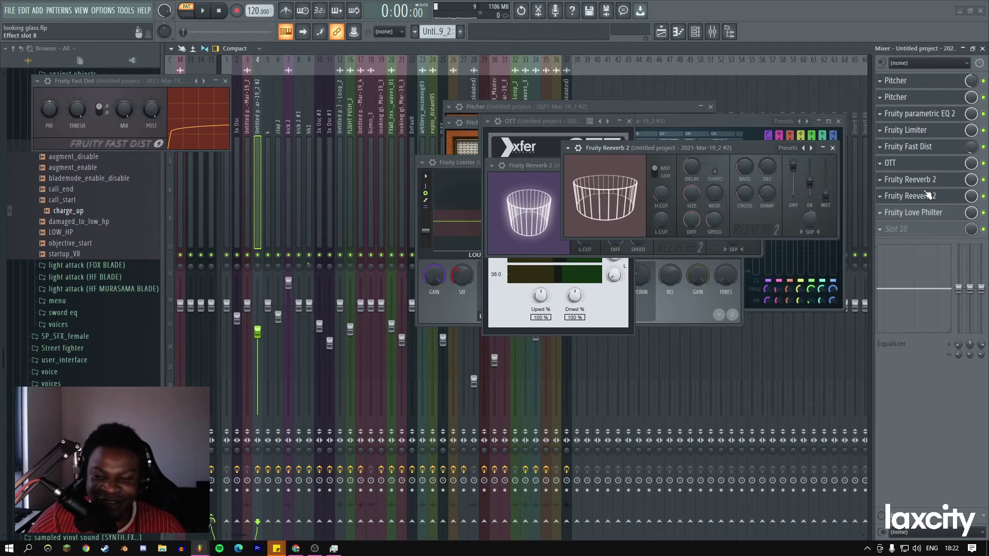
pyautogui.click(929, 217)
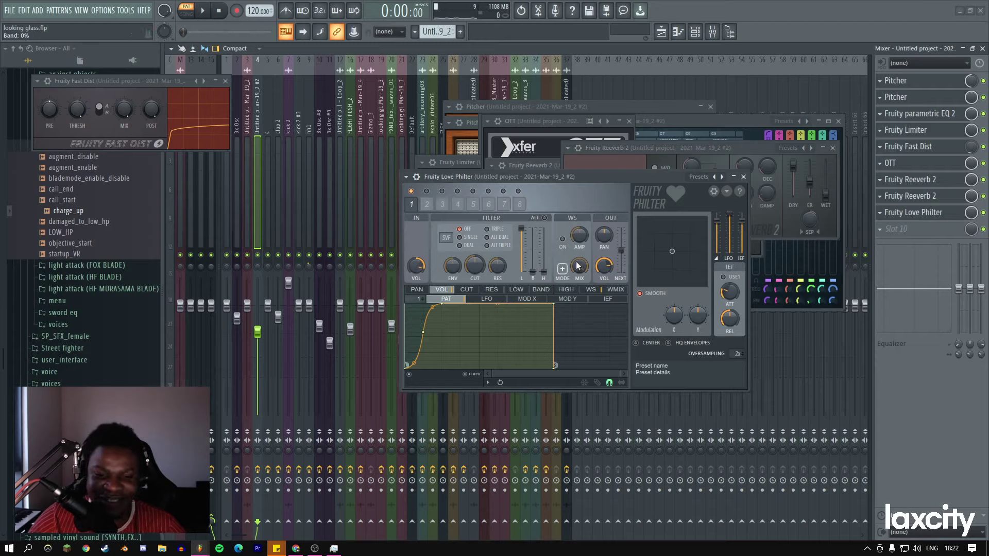
pyautogui.press('space')
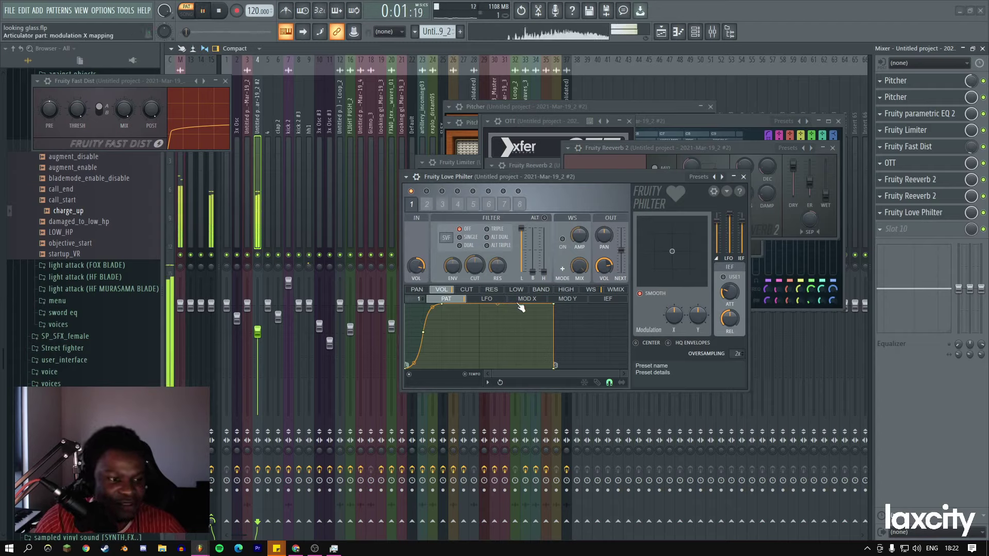
pyautogui.press('F6')
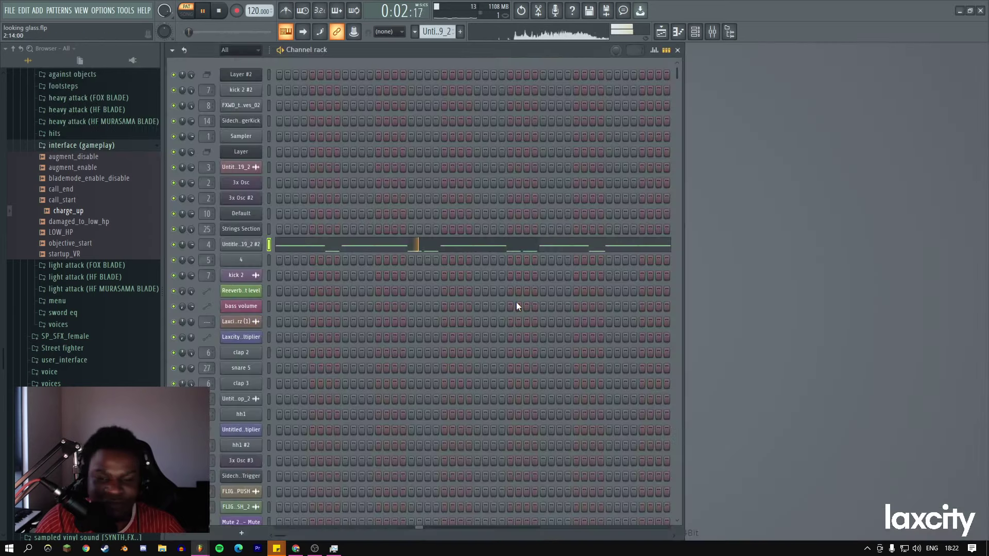
# Release Track 30's solo, play from just before bar 33, and show the Mixer with its Pitcher-to-Love Philter chain.
pyautogui.click(661, 32)
pyautogui.press('space')
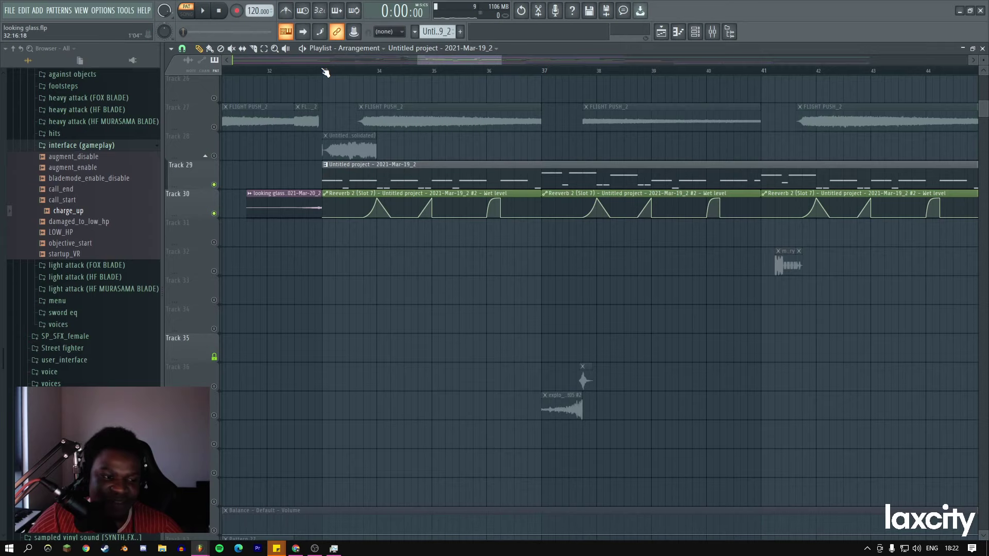
pyautogui.rightClick(214, 184)
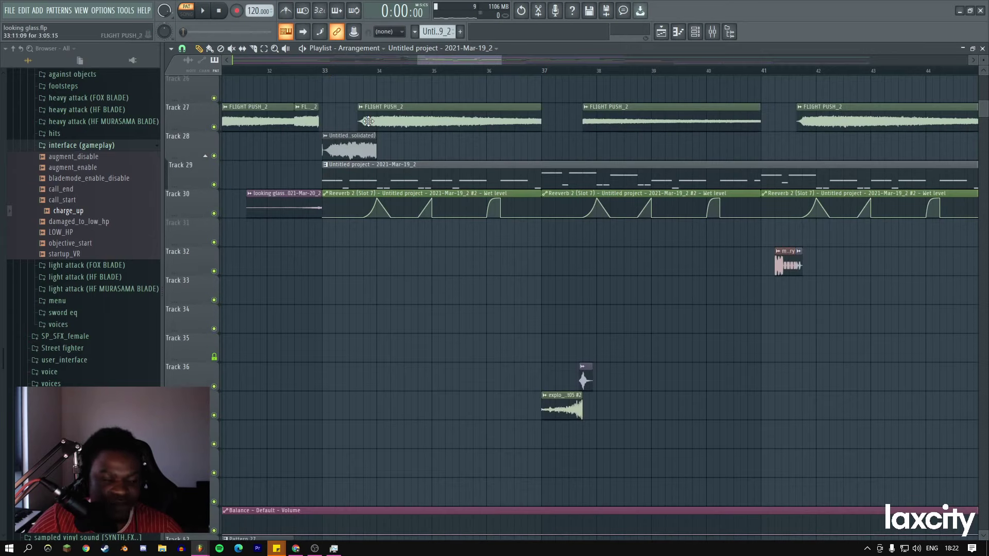
pyautogui.click(319, 72)
pyautogui.press('space')
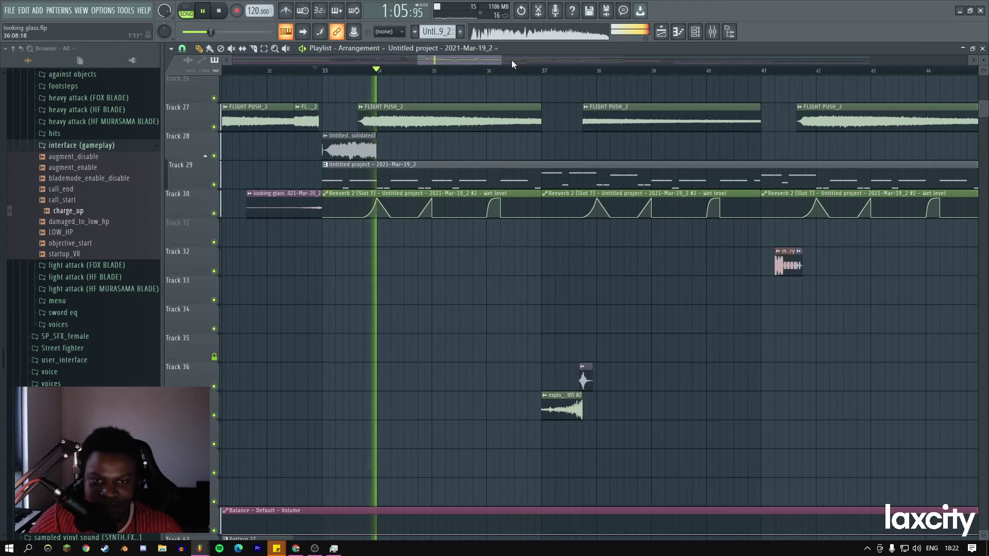
pyautogui.moveTo(502, 60); pyautogui.dragTo(654, 62)
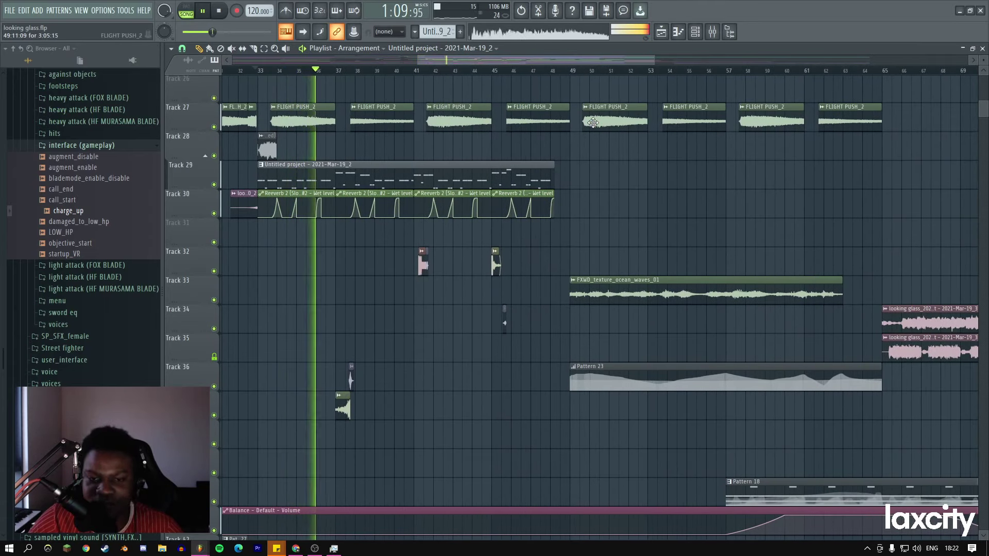
pyautogui.press('F9')
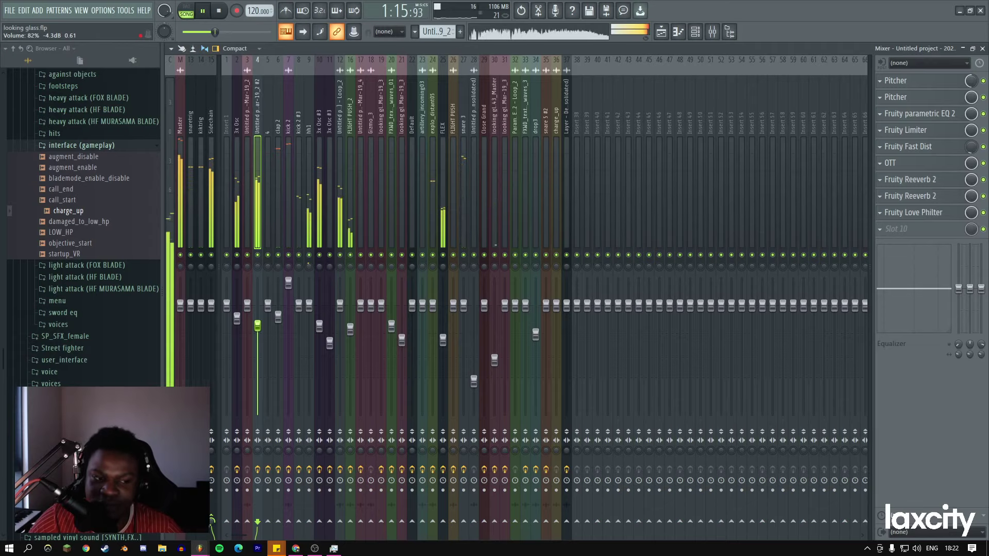
# Lower insert 4's volume to 82%, switch to the playlist, and stop playback.
pyautogui.moveTo(258, 324); pyautogui.dragTo(259, 326)
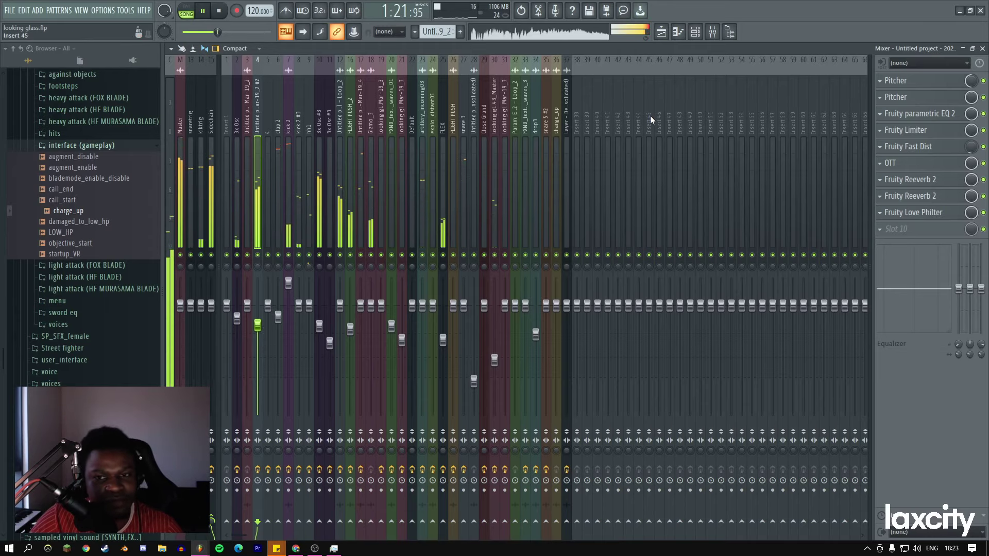
pyautogui.click(663, 34)
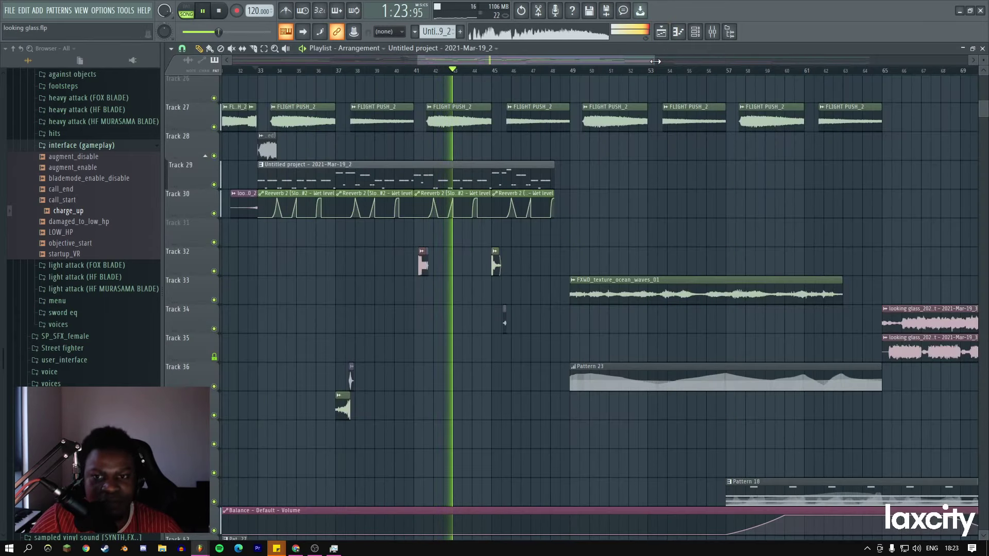
pyautogui.moveTo(654, 58); pyautogui.dragTo(776, 58)
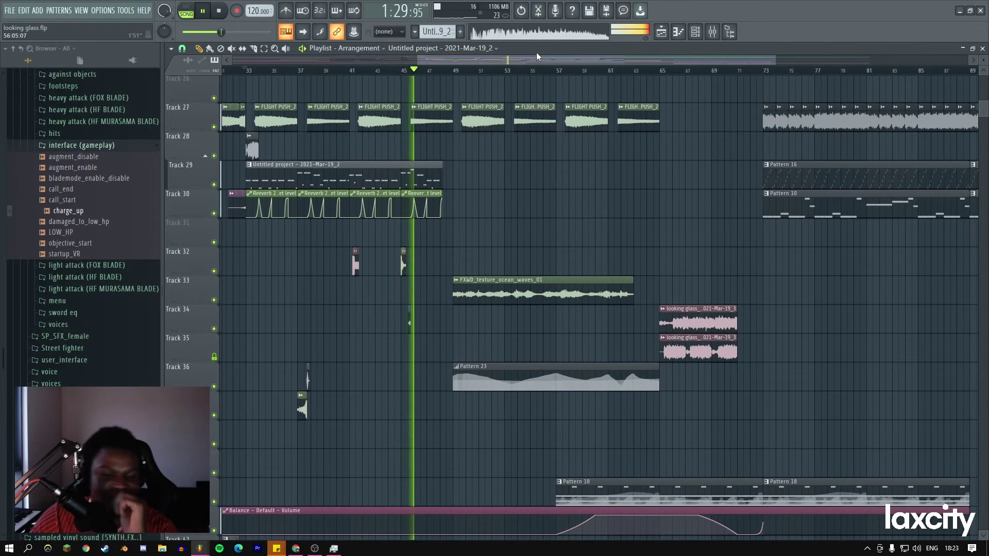
pyautogui.moveTo(418, 60); pyautogui.dragTo(263, 61)
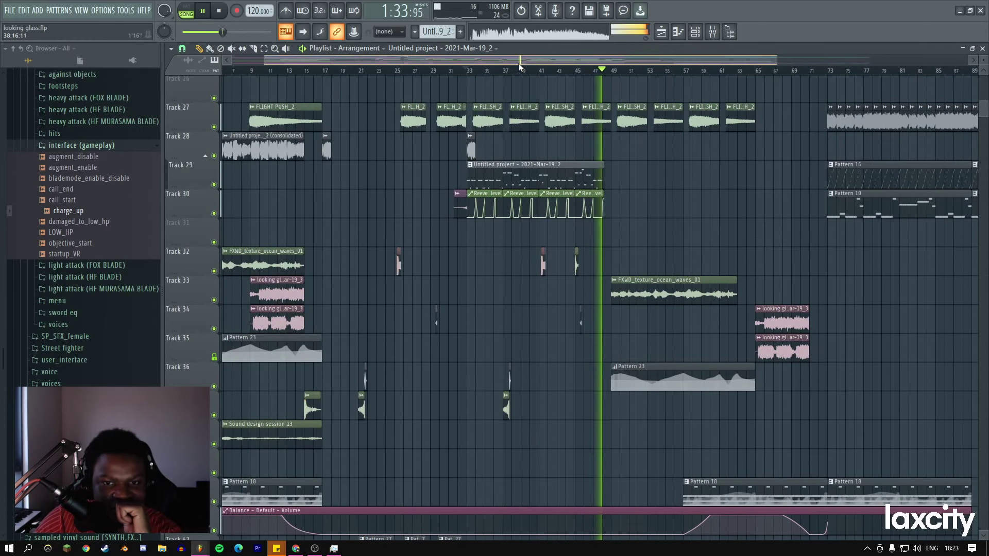
pyautogui.moveTo(518, 63); pyautogui.dragTo(617, 64)
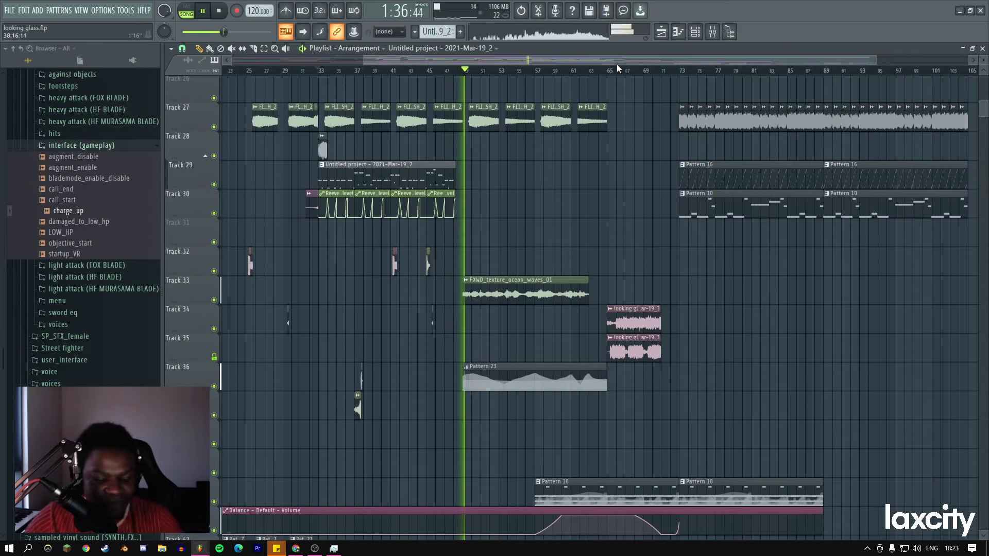
pyautogui.press('space')
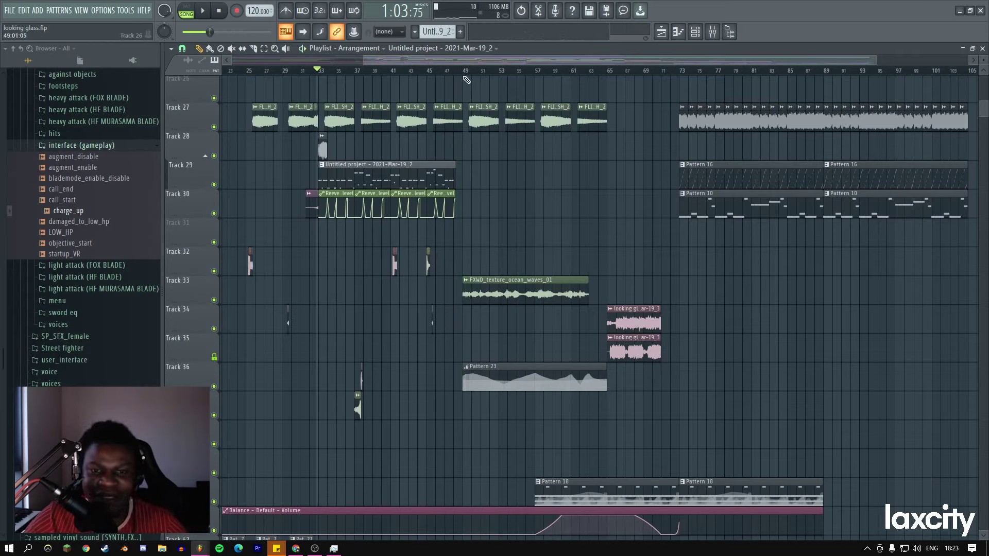
# Zoom the playlist to bars 65–118 and play from around bar 73.
pyautogui.click(681, 73)
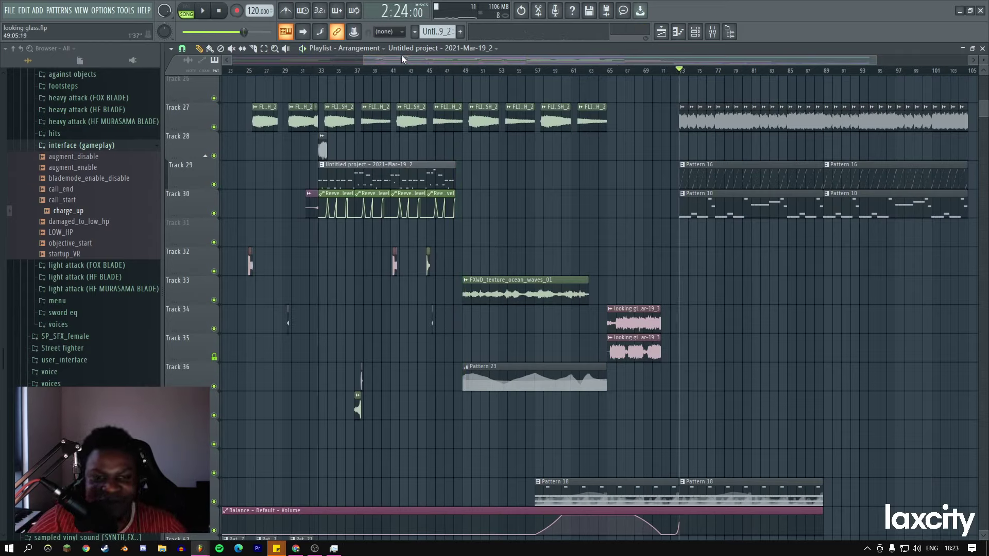
pyautogui.moveTo(361, 63); pyautogui.dragTo(619, 71)
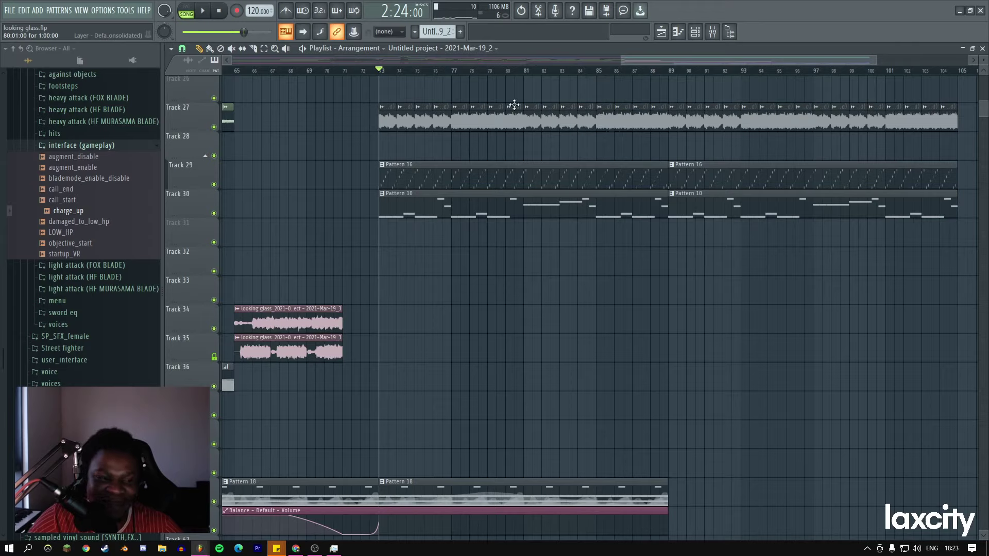
pyautogui.moveTo(360, 73); pyautogui.dragTo(785, 91)
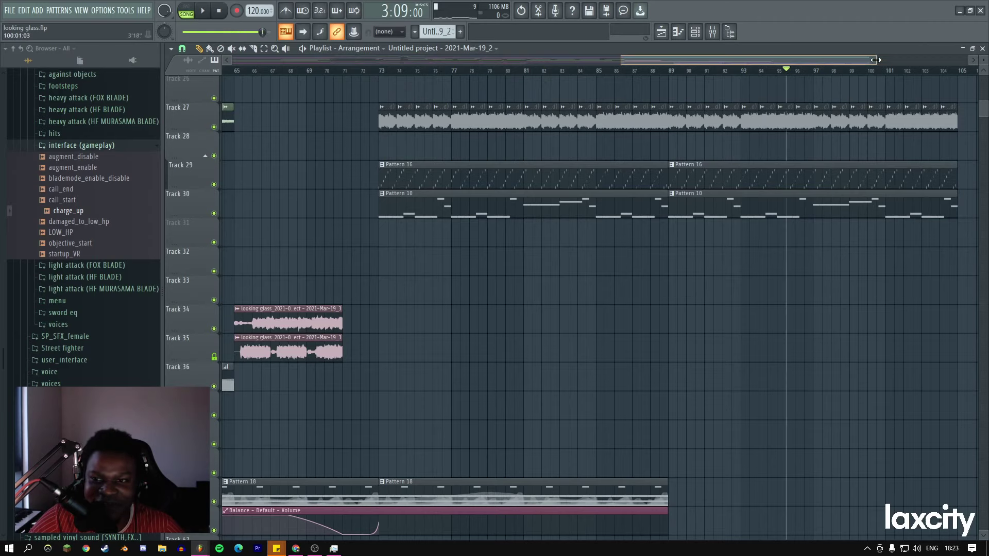
pyautogui.moveTo(875, 60); pyautogui.dragTo(955, 60)
pyautogui.press('space')
pyautogui.click(338, 72)
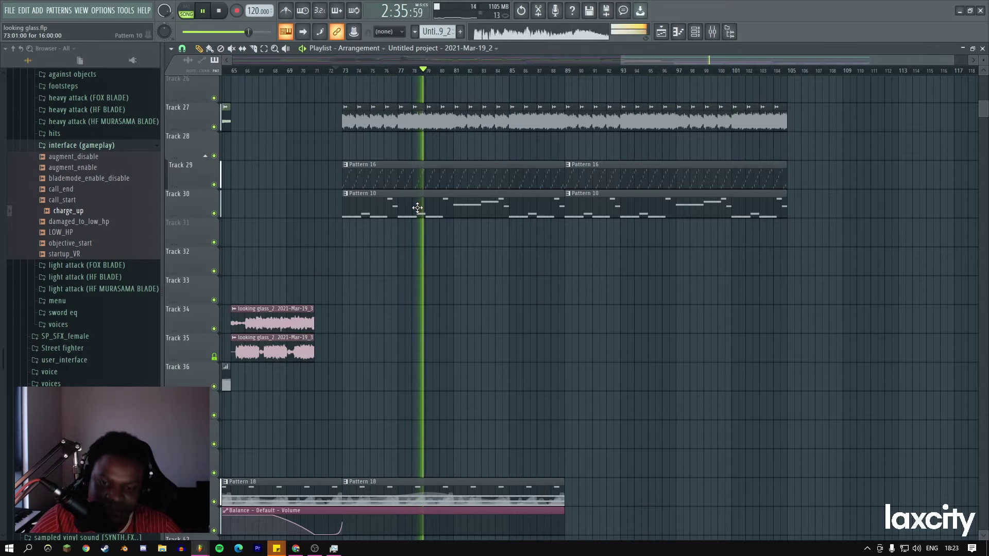
pyautogui.scroll(2, 437, 203)
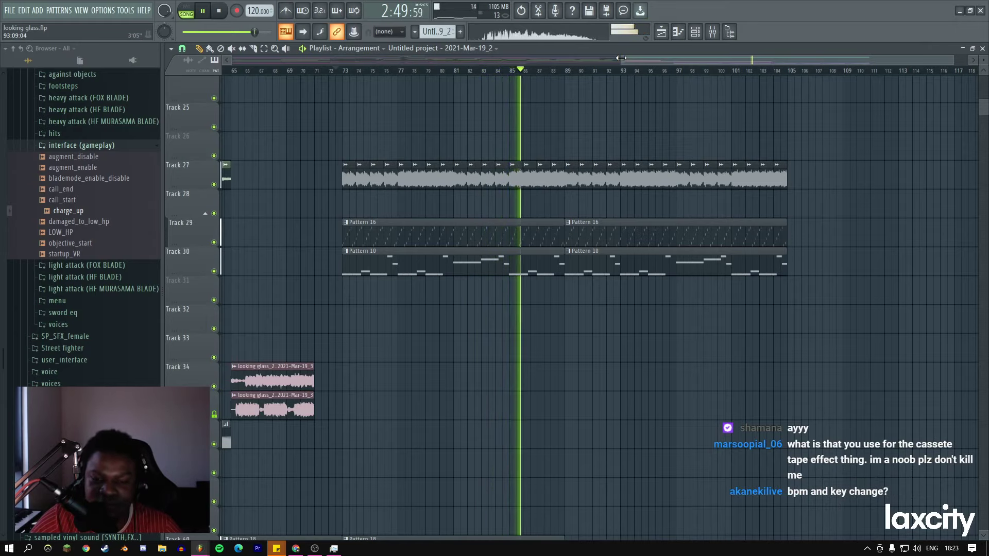
# Stop playback and zoom the playlist out to show Track 1 across bars 1–61.
pyautogui.scroll(-8, 570, 230)
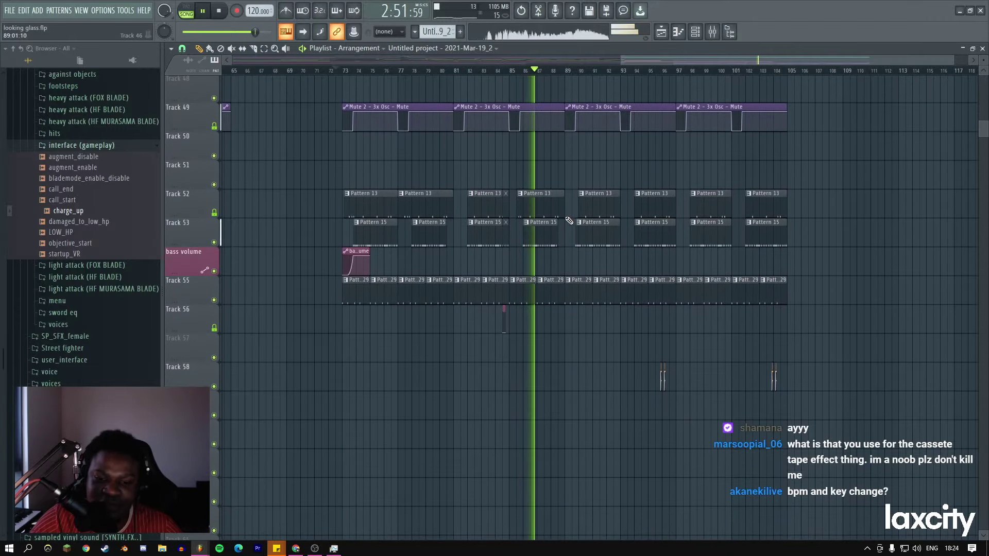
pyautogui.scroll(2, 509, 231)
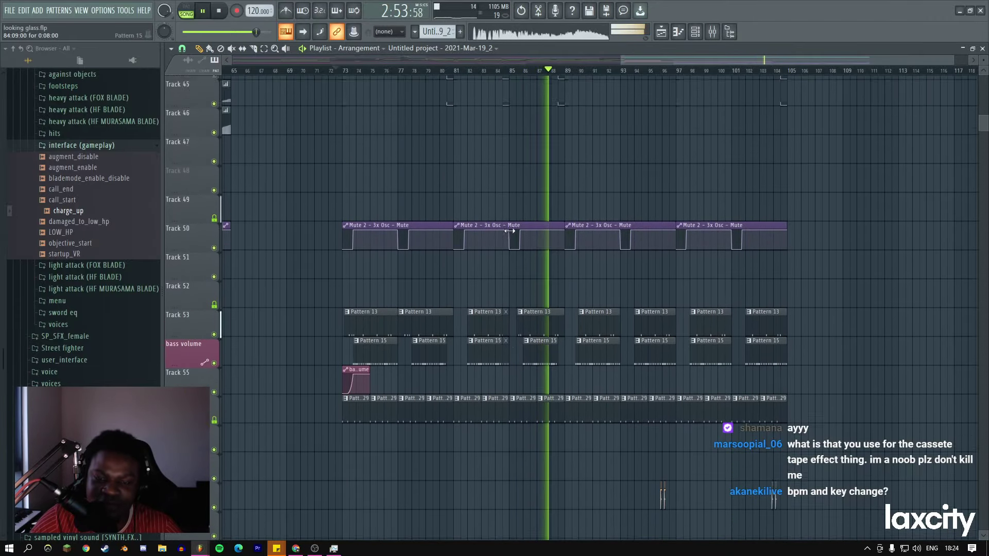
pyautogui.scroll(8, 509, 231)
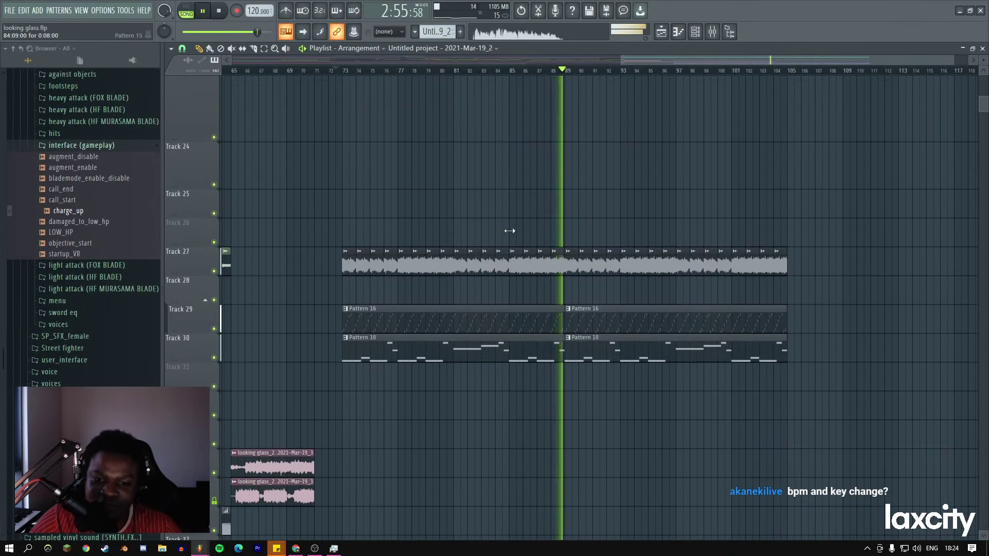
pyautogui.press('space')
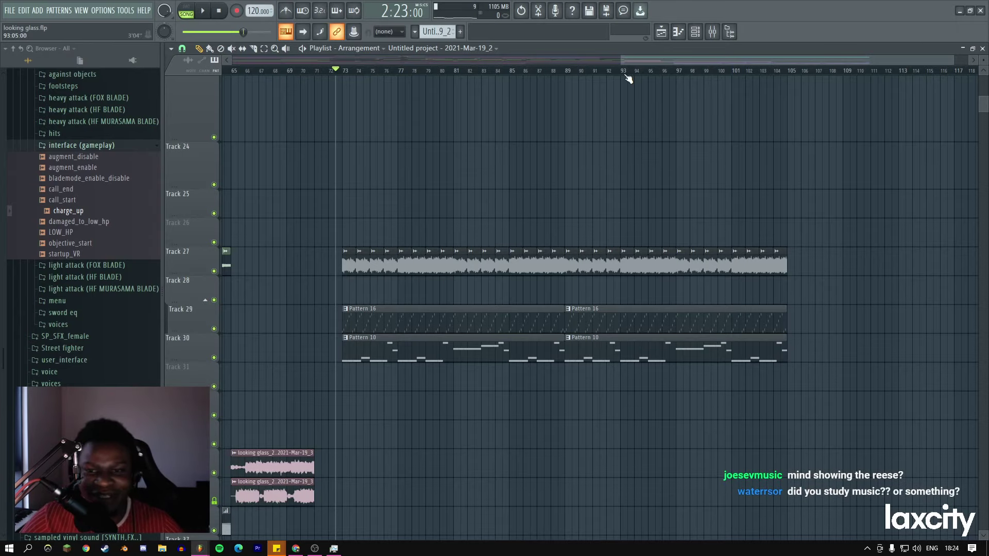
pyautogui.moveTo(622, 62); pyautogui.dragTo(233, 61)
pyautogui.scroll(10, 597, 163)
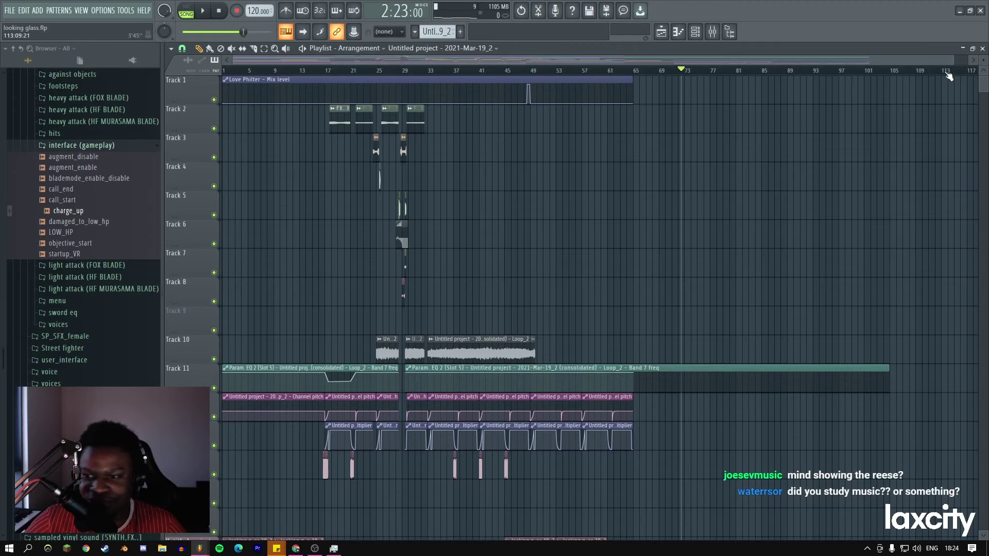
pyautogui.moveTo(869, 60); pyautogui.dragTo(608, 61)
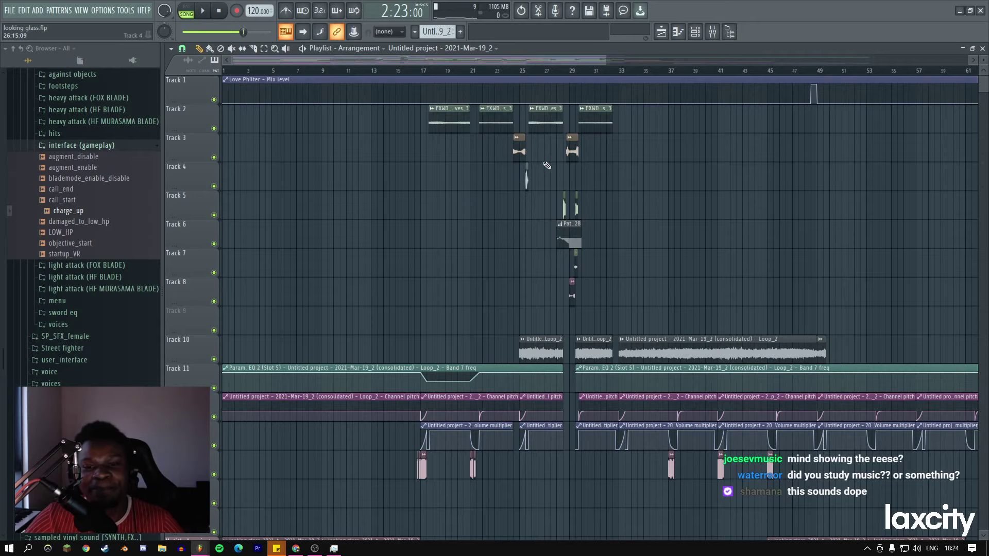
pyautogui.doubleClick(571, 152)
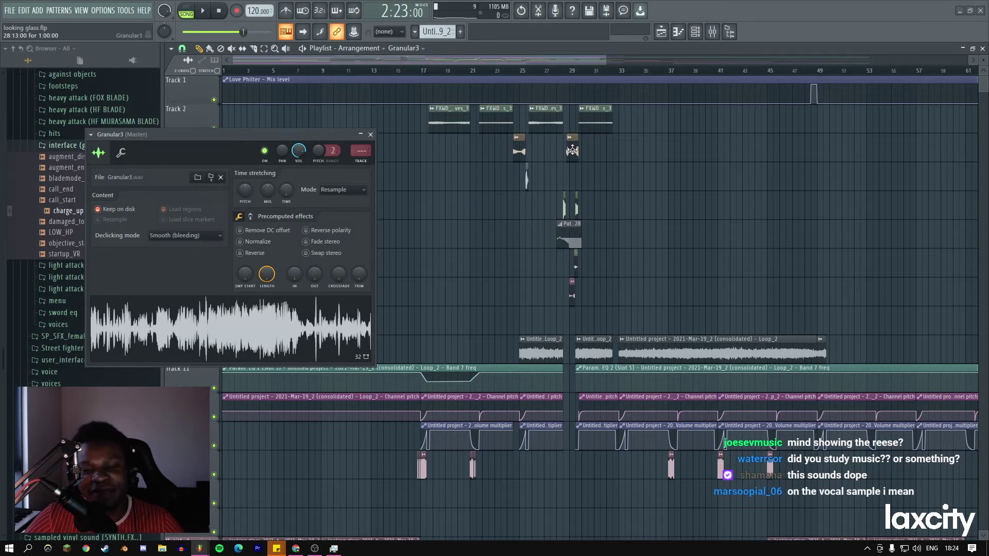
pyautogui.click(370, 134)
pyautogui.moveTo(603, 63); pyautogui.dragTo(508, 63)
pyautogui.scroll(-6, 486, 170)
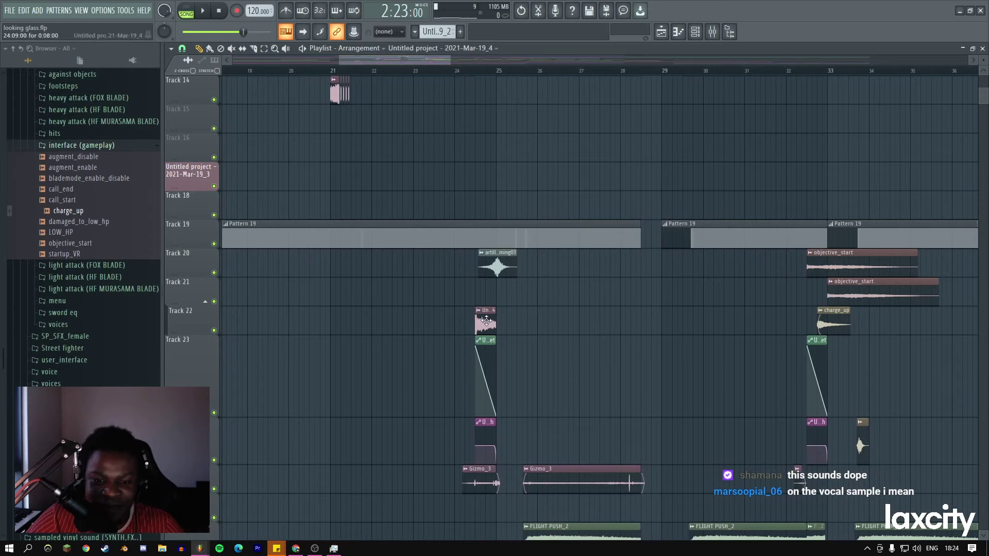
pyautogui.doubleClick(486, 321)
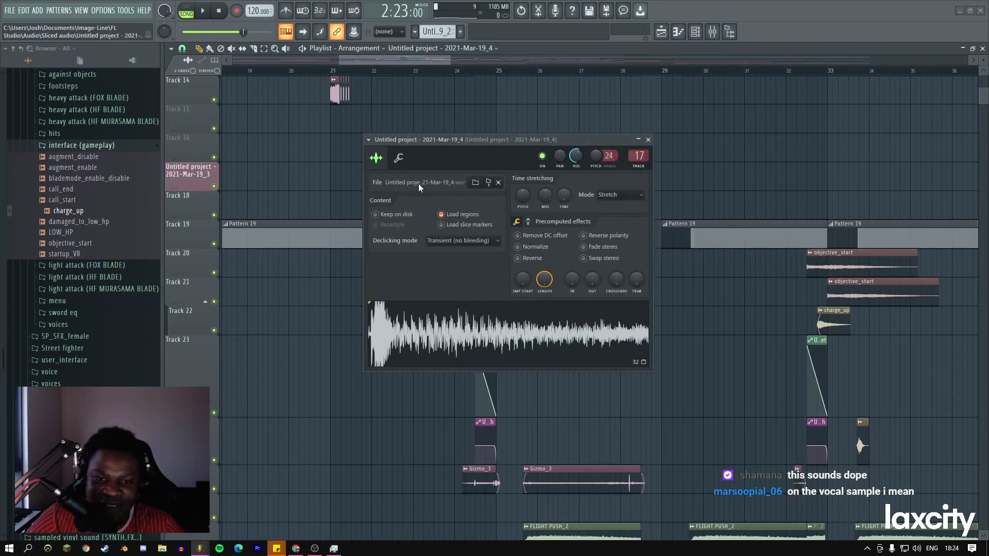
pyautogui.moveTo(465, 140); pyautogui.dragTo(654, 111)
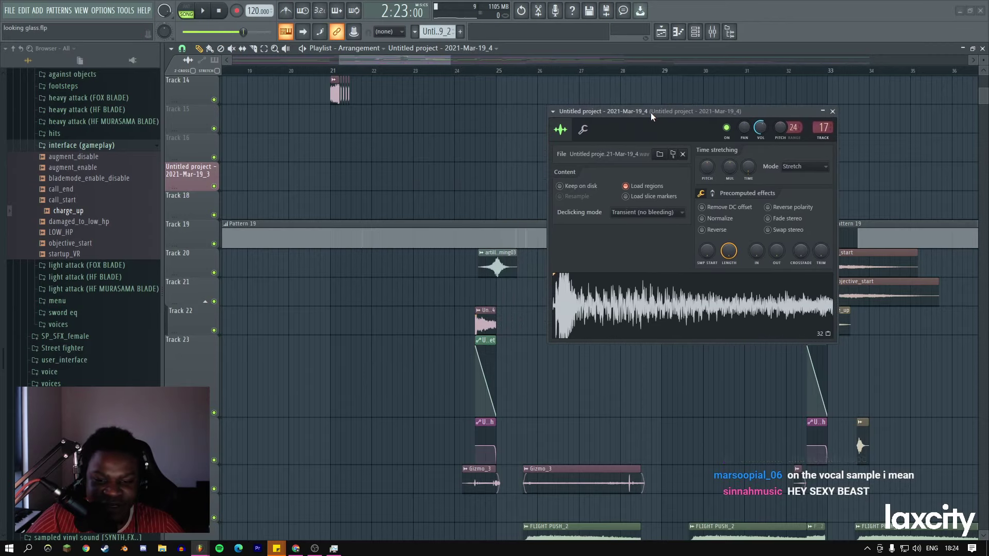
pyautogui.click(647, 280)
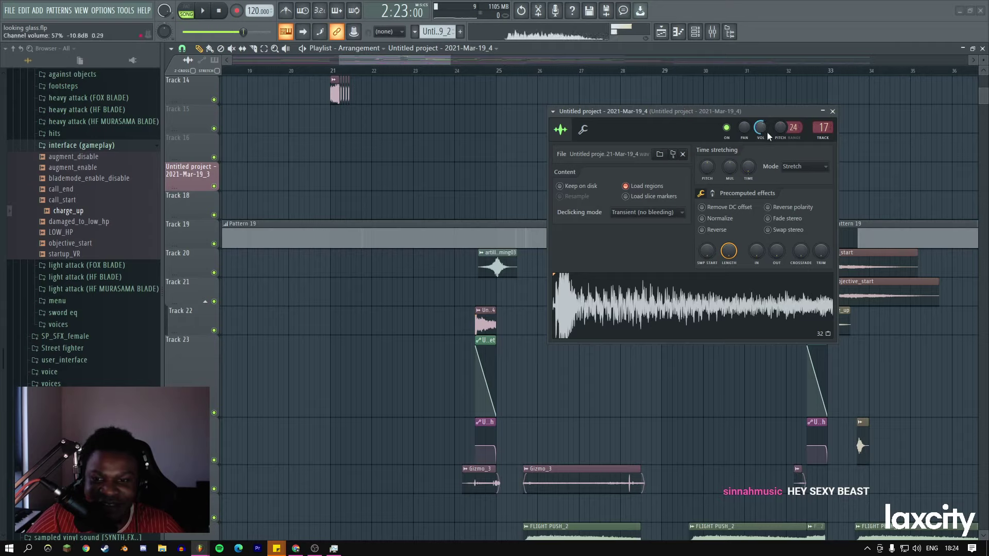
pyautogui.moveTo(782, 125); pyautogui.dragTo(780, 128)
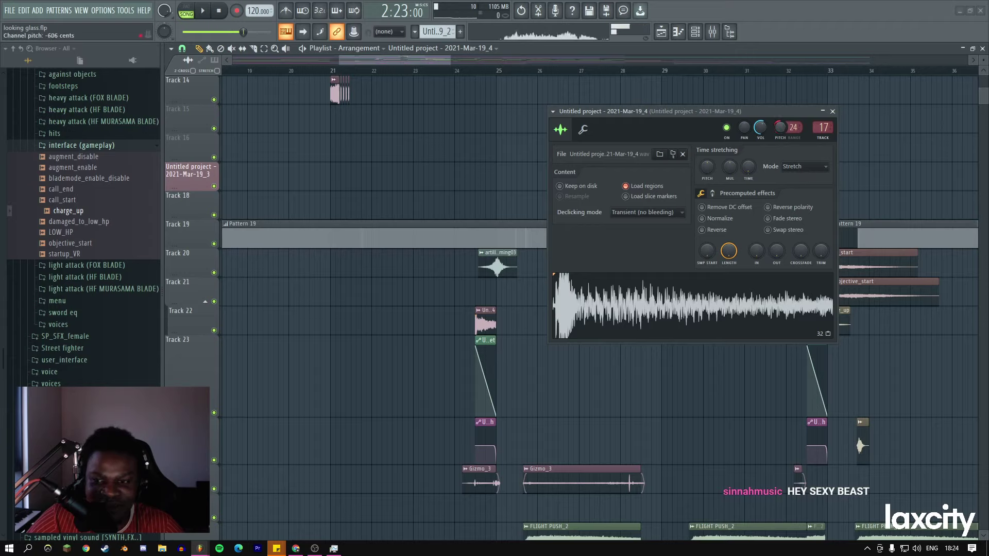
pyautogui.moveTo(780, 128); pyautogui.dragTo(781, 131)
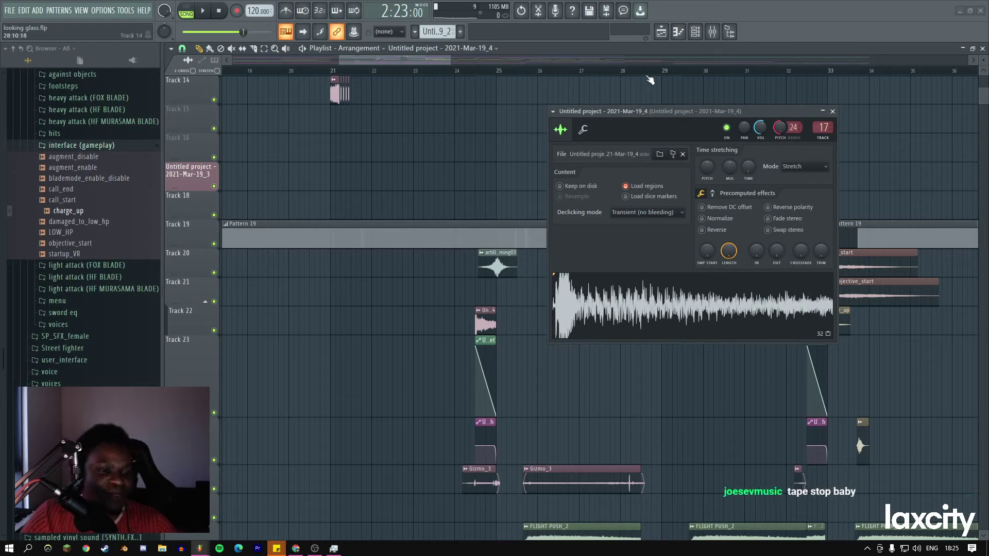
# Close the vocal sample settings window and scroll the playlist to the arrangement.
pyautogui.click(833, 112)
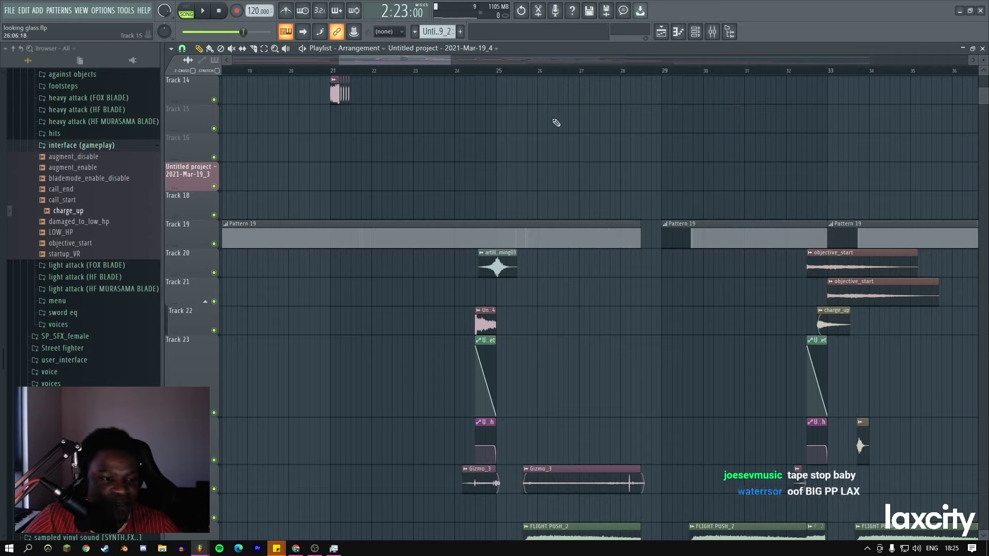
pyautogui.scroll(-5, 565, 113)
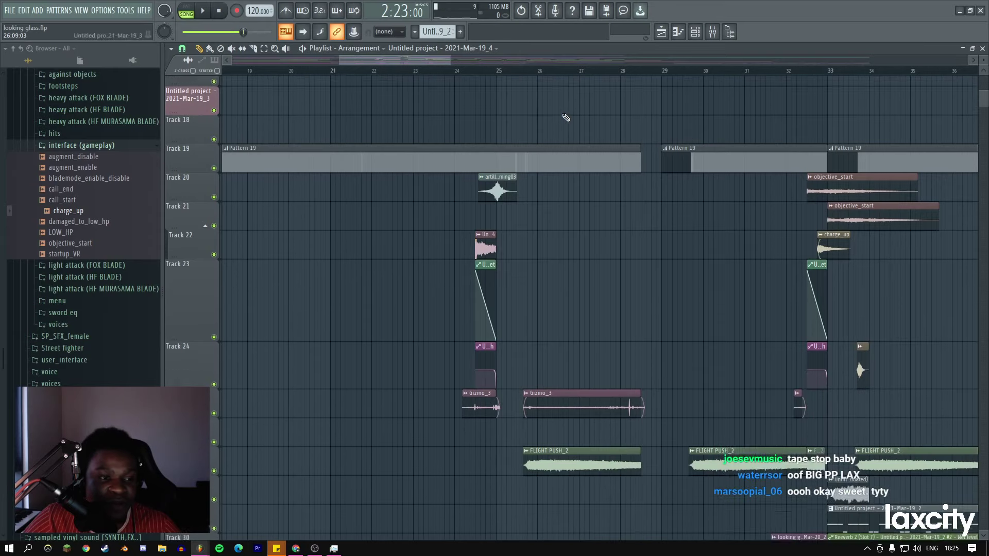
pyautogui.hscroll(5, 414, 130)
pyautogui.scroll(-4, 413, 130)
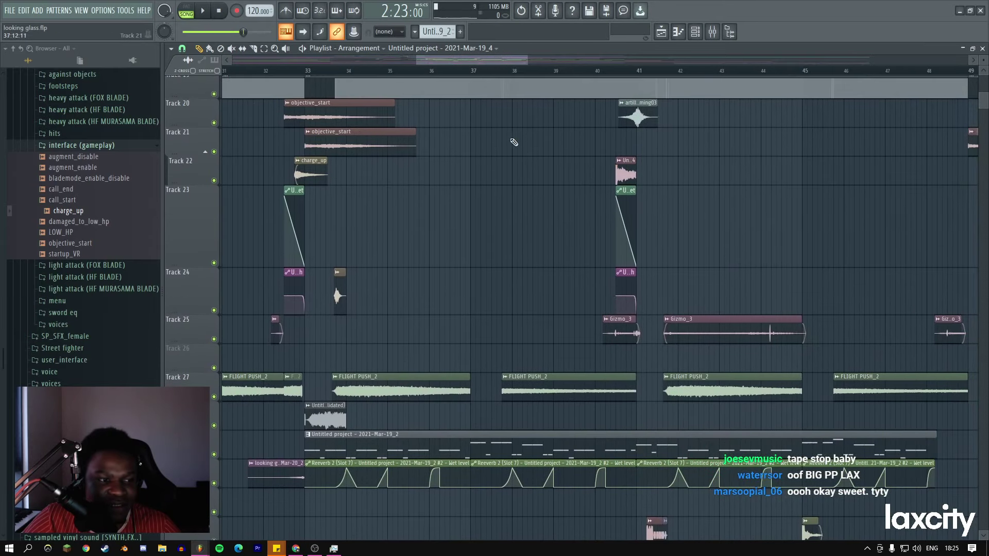
# Play the section from bar 33, then show the mixer with the Sidechain insert's effects.
pyautogui.click(299, 71)
pyautogui.press('space')
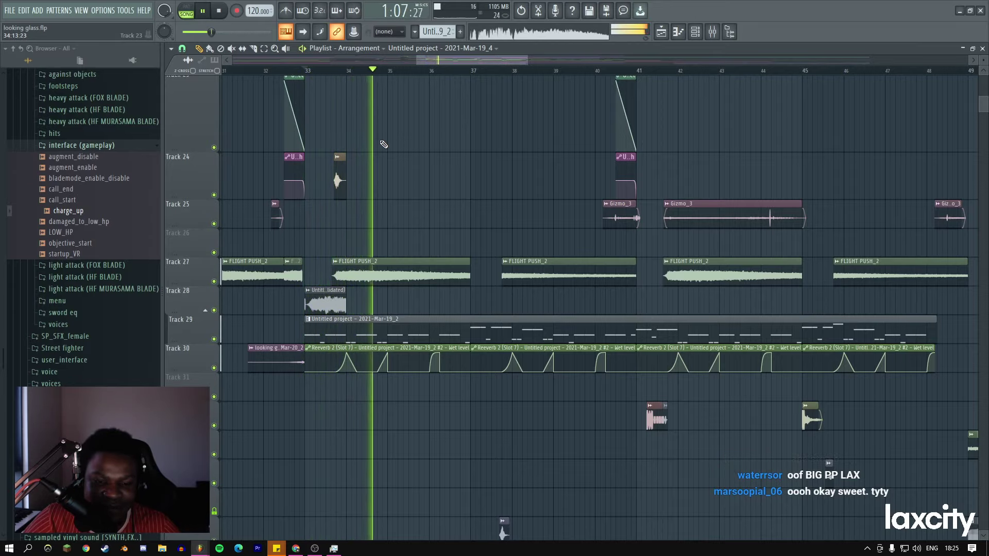
pyautogui.scroll(11, 407, 155)
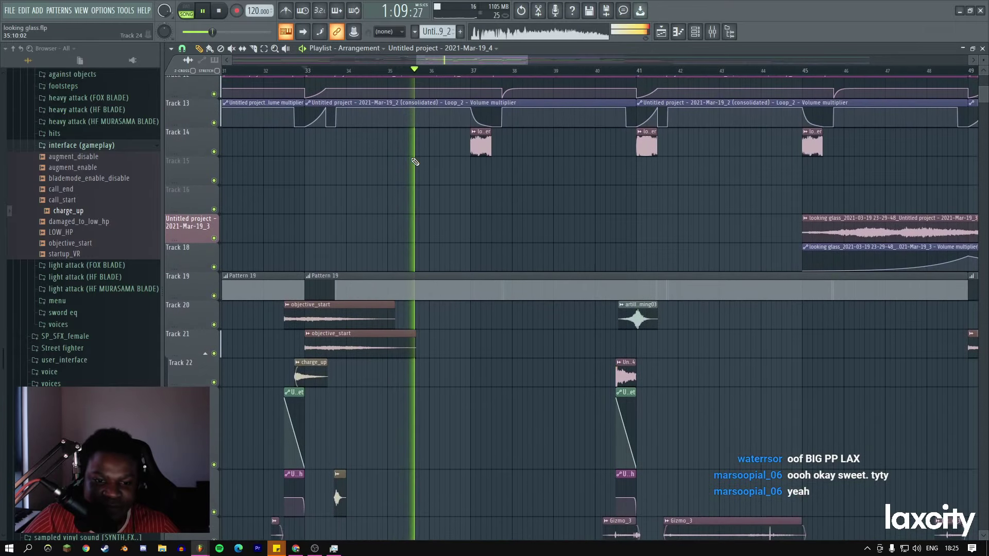
pyautogui.press('space')
pyautogui.click(712, 32)
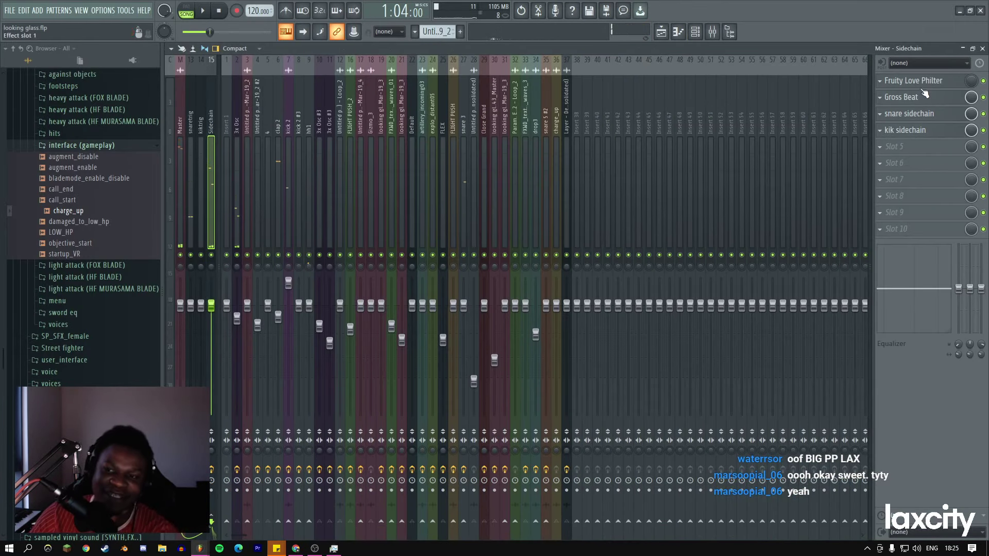
# Open the Sidechain track's Gross Beat effect and position its window over the playlist.
pyautogui.click(902, 98)
pyautogui.moveTo(534, 337); pyautogui.dragTo(594, 83)
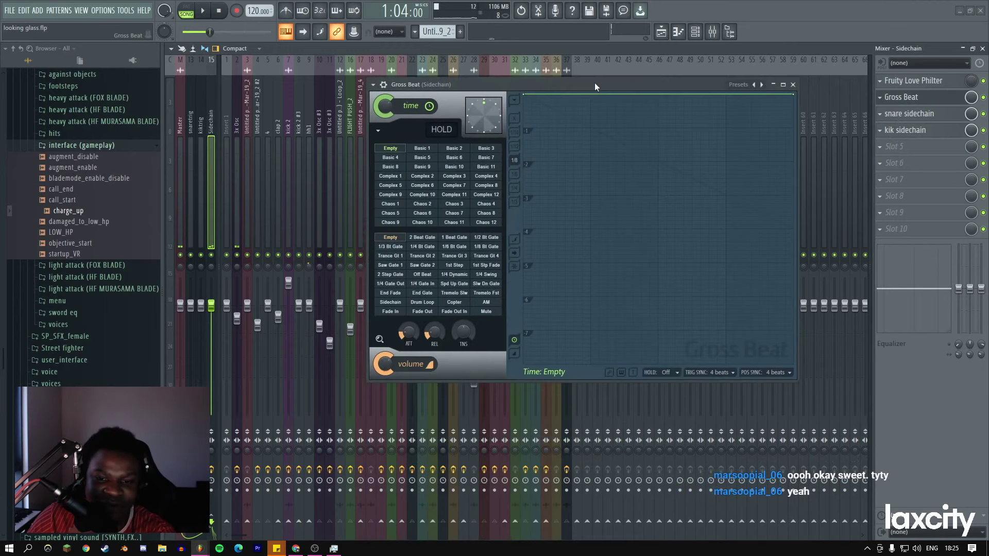
pyautogui.click(661, 32)
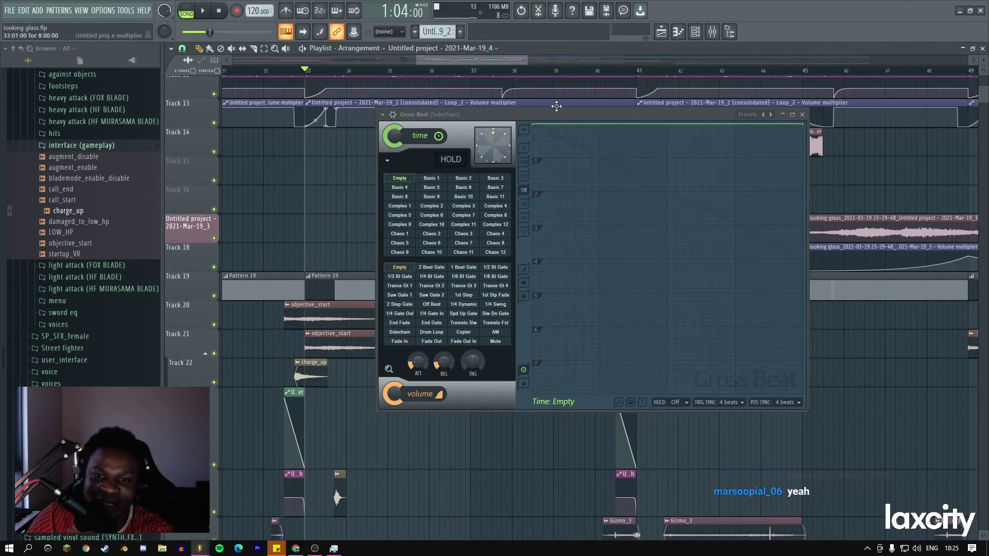
pyautogui.moveTo(554, 113); pyautogui.dragTo(554, 114)
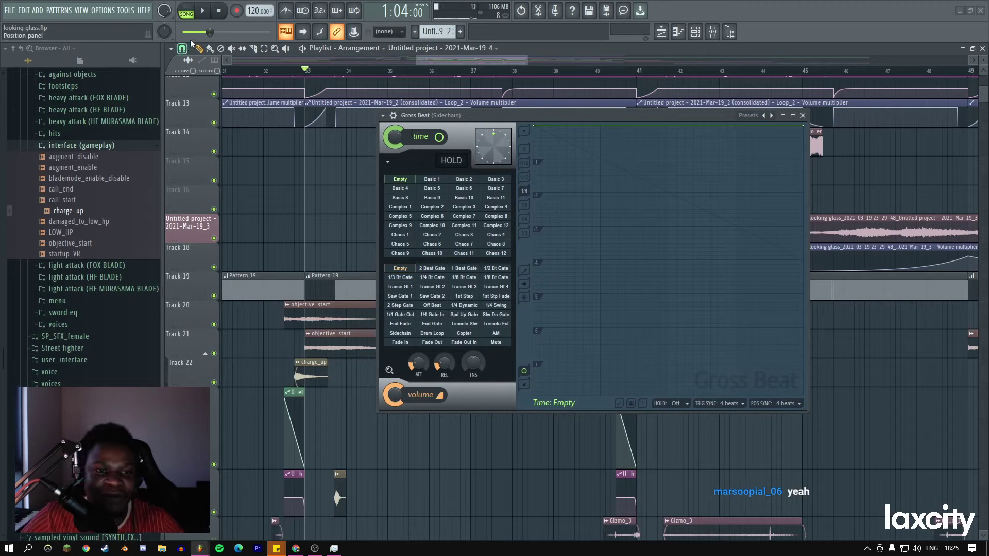
# Play from bar 33 while scratching the Gross Beat time offset pad.
pyautogui.click(206, 11)
pyautogui.click(219, 11)
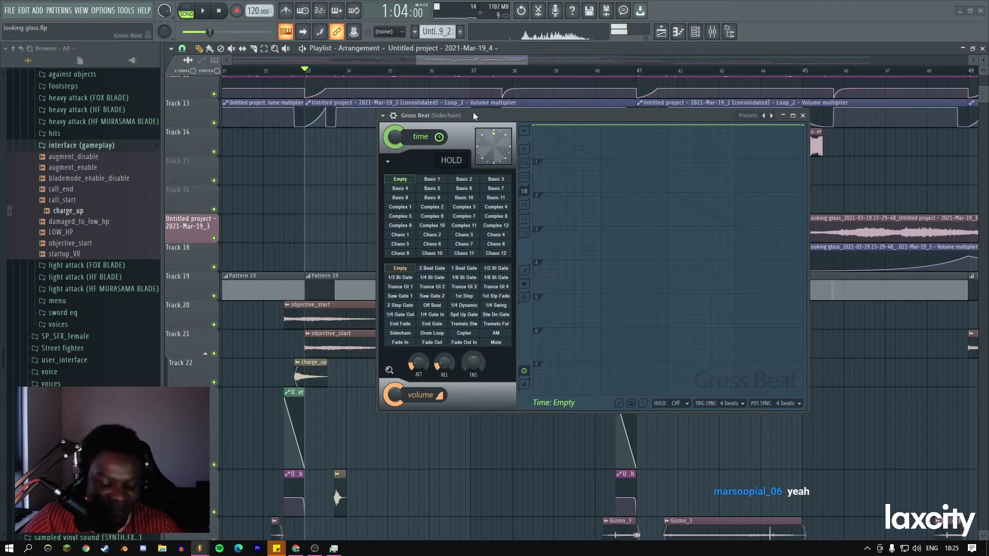
pyautogui.click(204, 10)
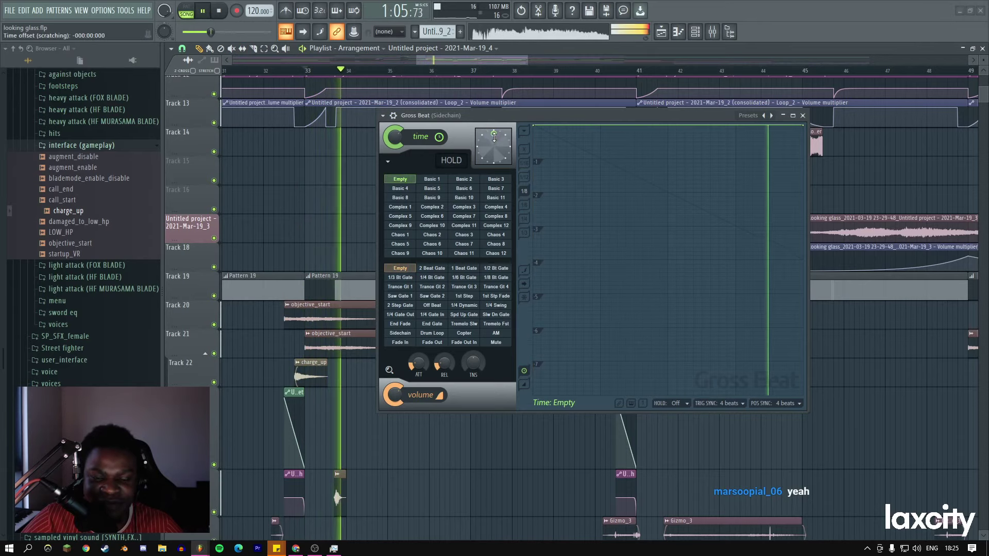
pyautogui.moveTo(494, 137); pyautogui.dragTo(489, 135)
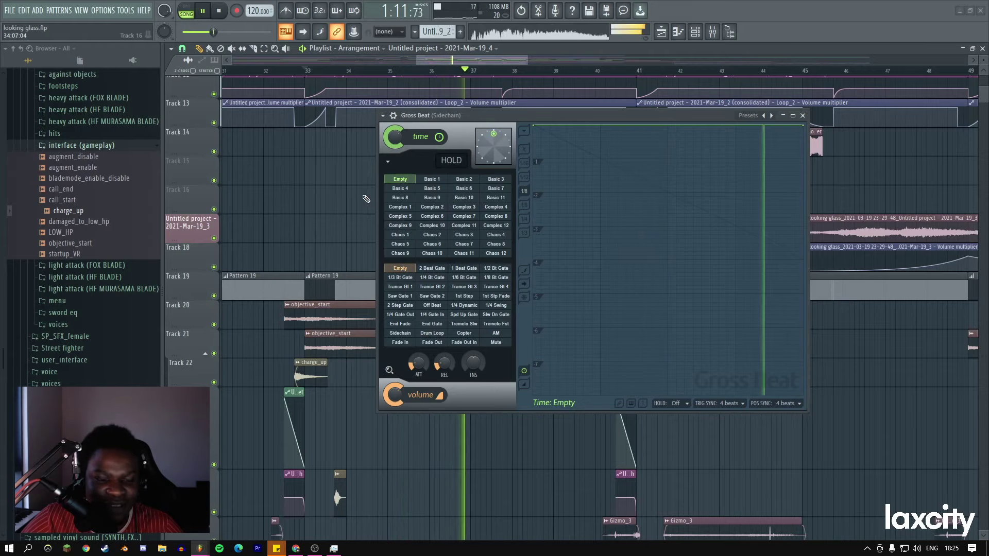
pyautogui.press('space')
# Select the Pattern 19 clip on Track 19, replay from bar 33, then show the mixer.
pyautogui.click(324, 288)
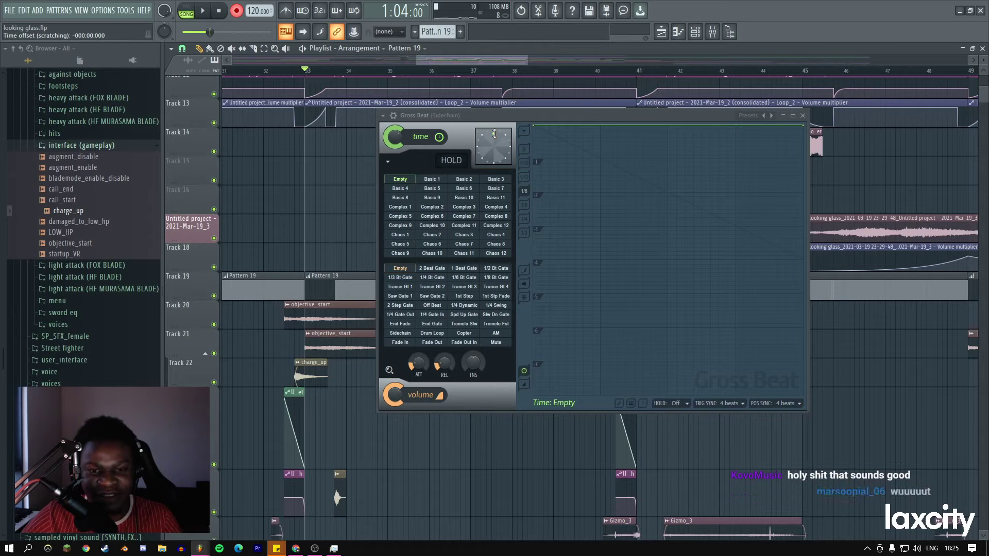
pyautogui.press('space')
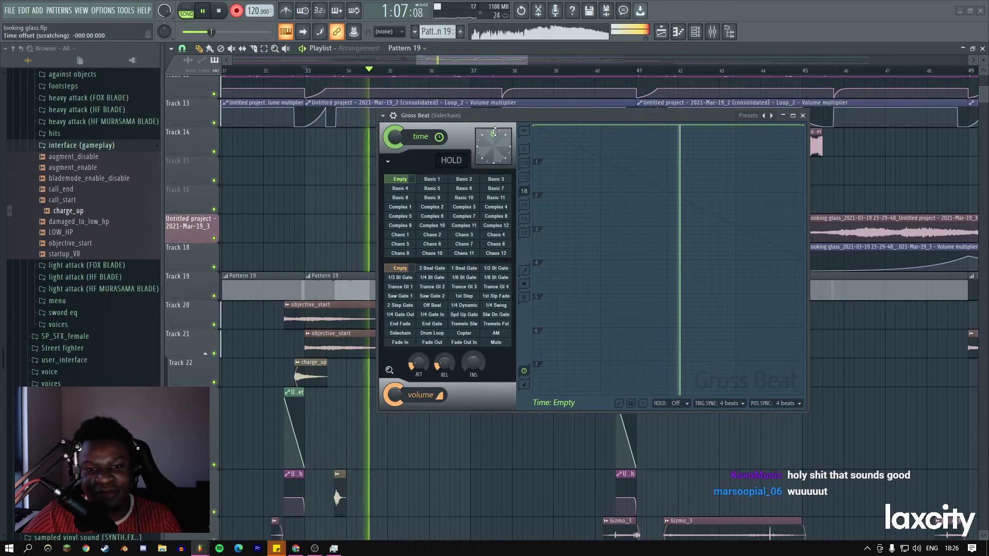
pyautogui.press('space')
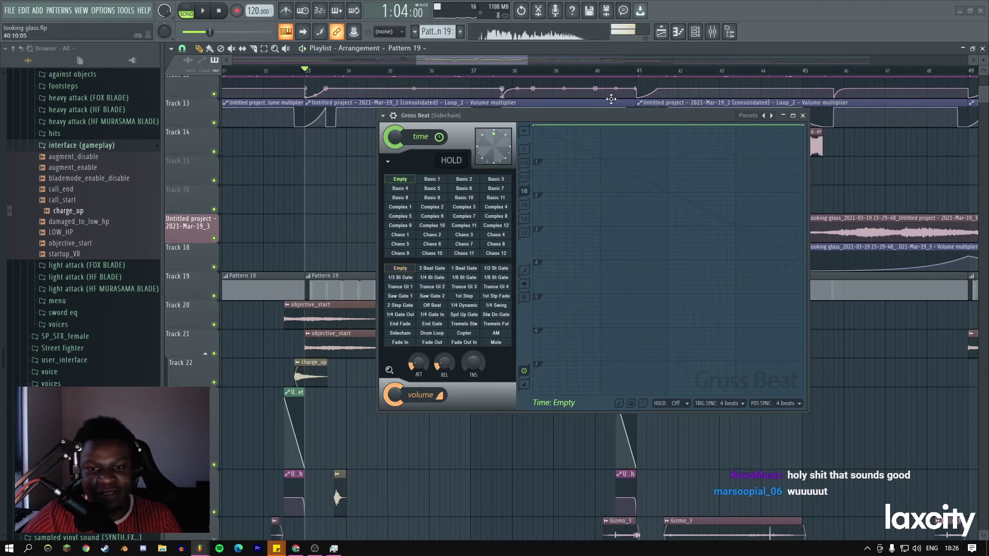
pyautogui.press('F9')
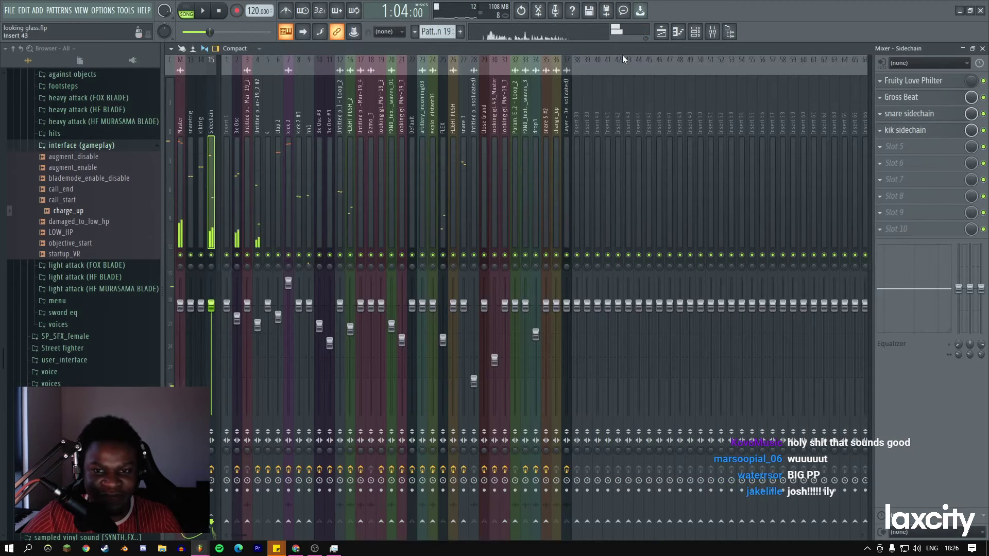
# View the Gross Beat time offset automation events, then return to the playlist.
pyautogui.click(662, 33)
pyautogui.doubleClick(330, 286)
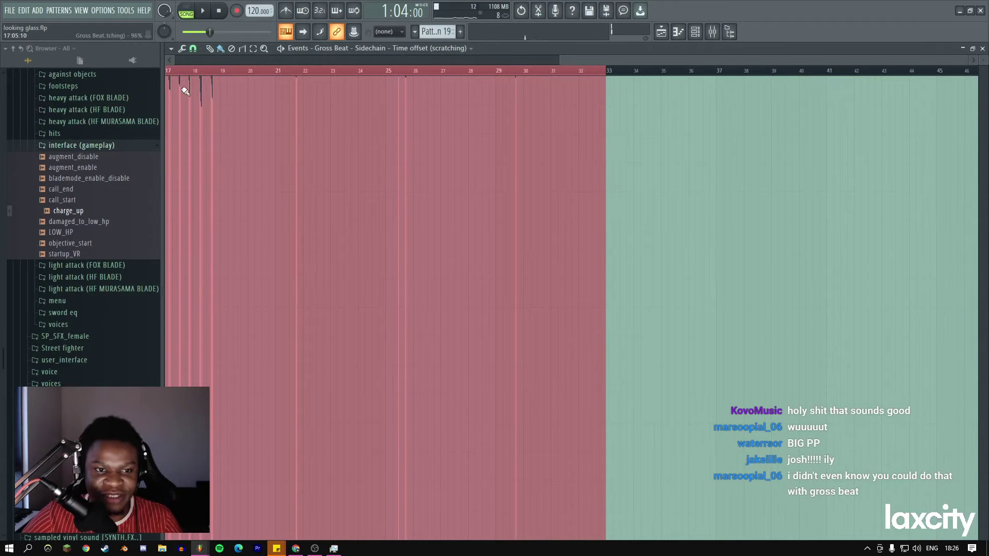
pyautogui.click(660, 32)
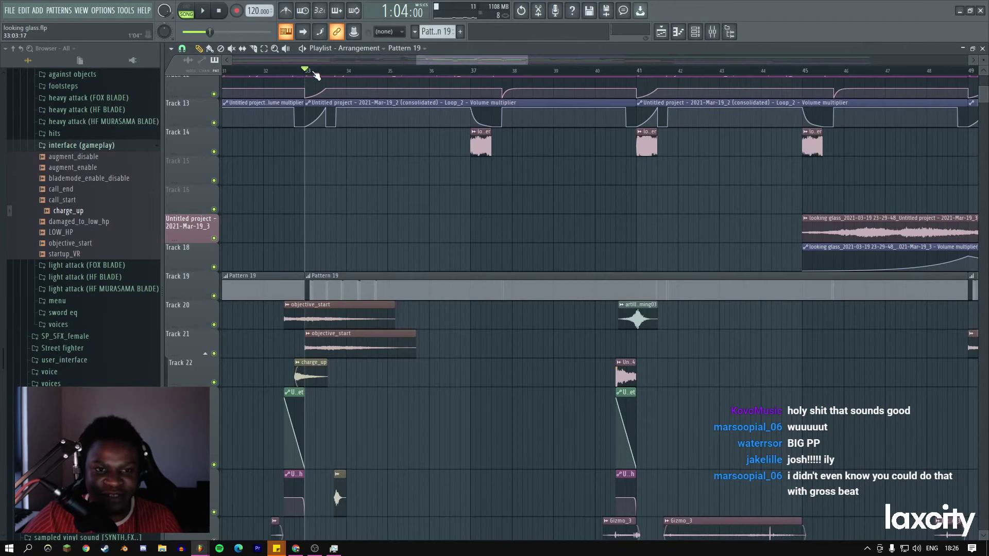
# Play the arrangement from bar 33, stop, and undo the last edit to Pattern 19.
pyautogui.press('space')
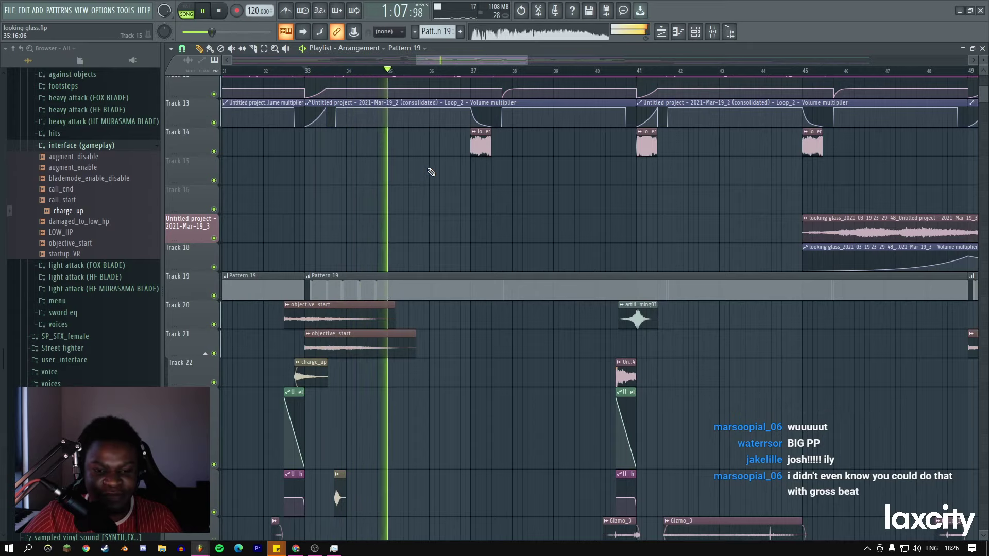
pyautogui.press('space')
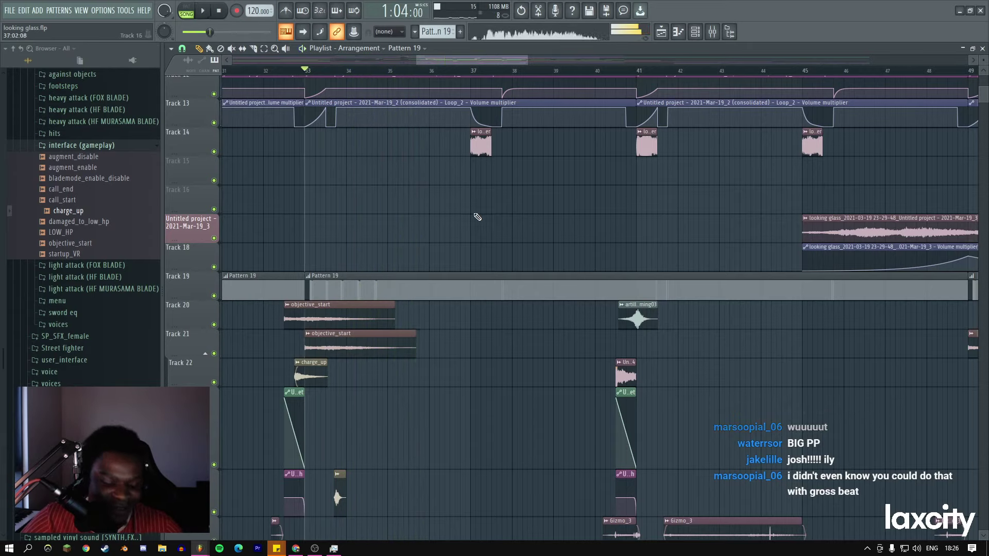
pyautogui.hotkey('ctrl', 'z')
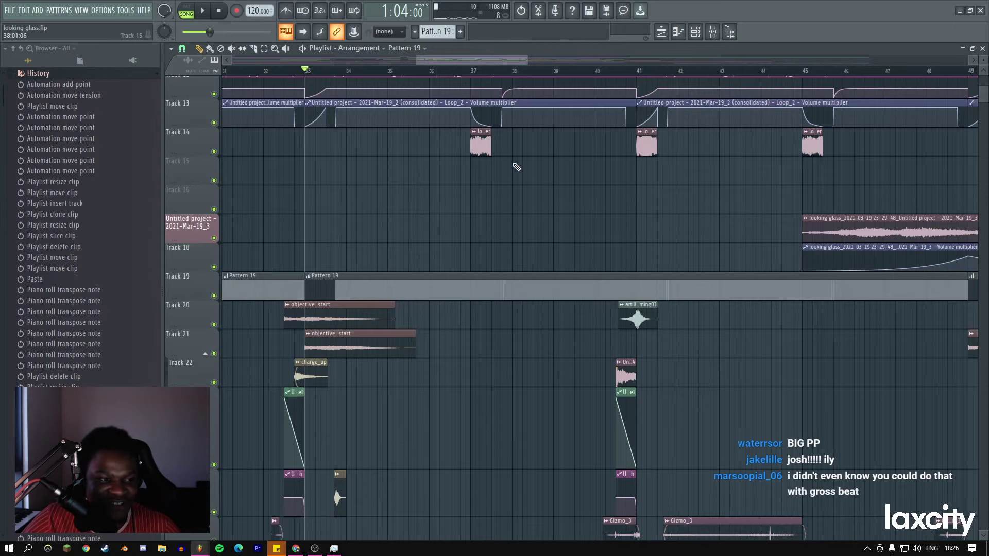
# Zoom the playlist out to bars 1–59 and play the arrangement from bar 33.
pyautogui.moveTo(416, 60); pyautogui.dragTo(231, 66)
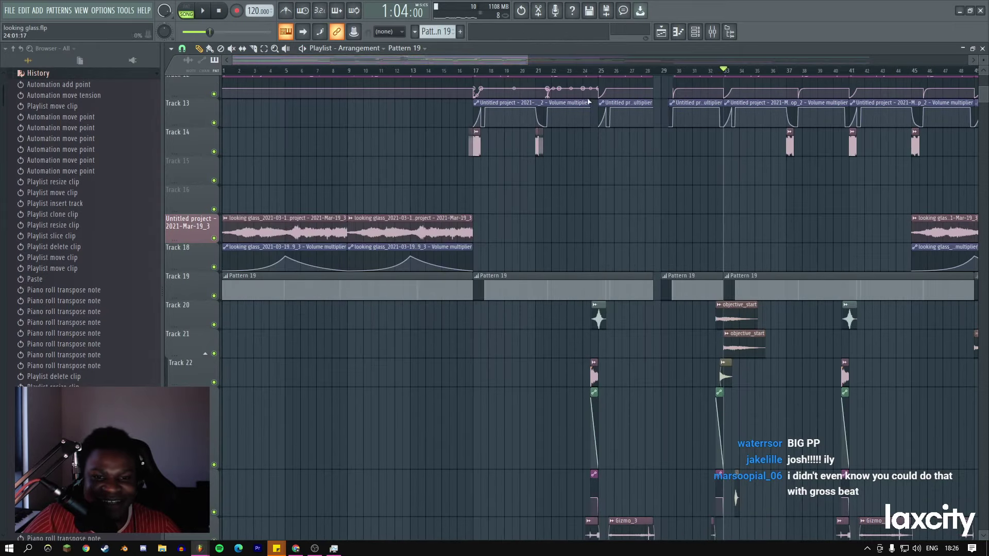
pyautogui.moveTo(529, 60); pyautogui.dragTo(588, 58)
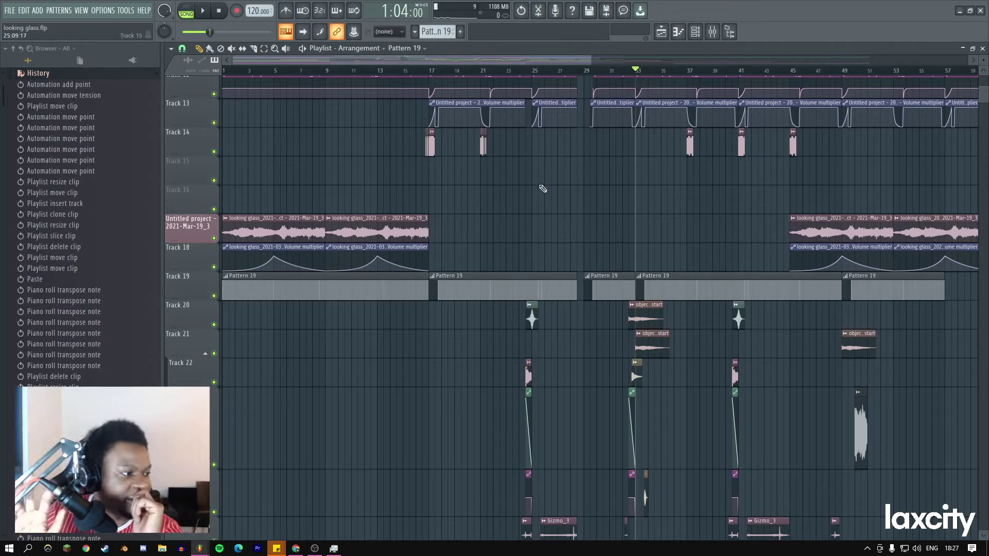
pyautogui.press('space')
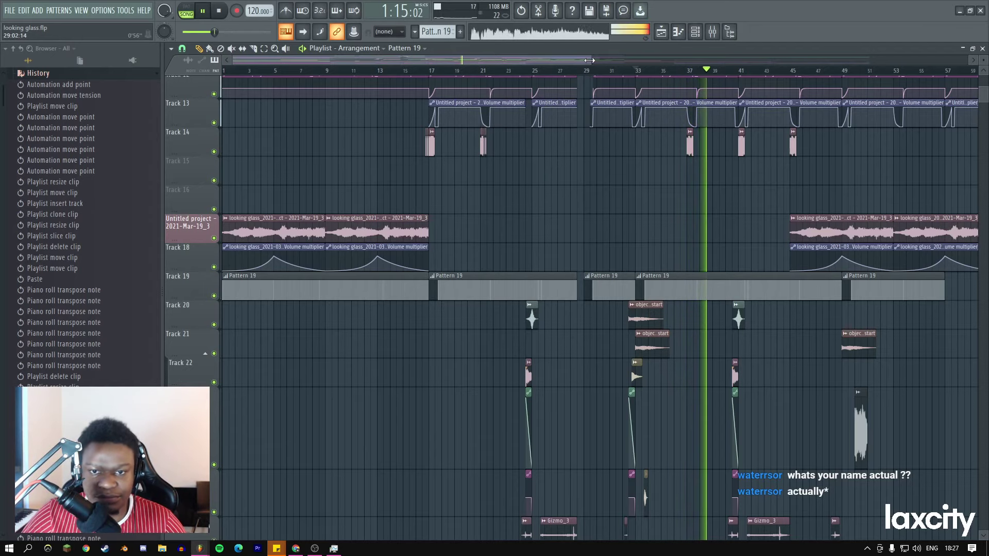
# Stop playback at bar 33 and show Tracks 24–32 across the full arrangement length.
pyautogui.moveTo(591, 61); pyautogui.dragTo(740, 61)
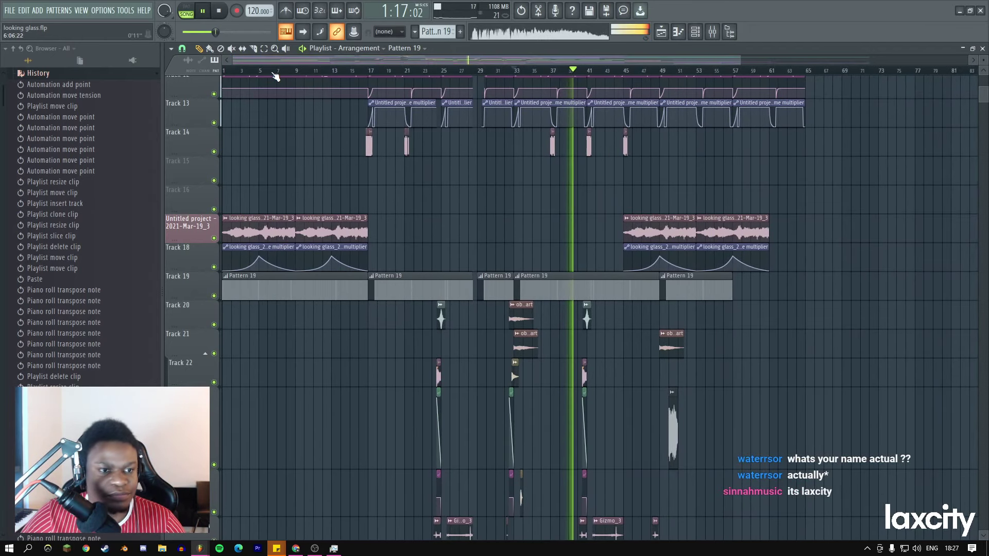
pyautogui.moveTo(235, 61); pyautogui.dragTo(474, 79)
pyautogui.moveTo(606, 63); pyautogui.dragTo(558, 58)
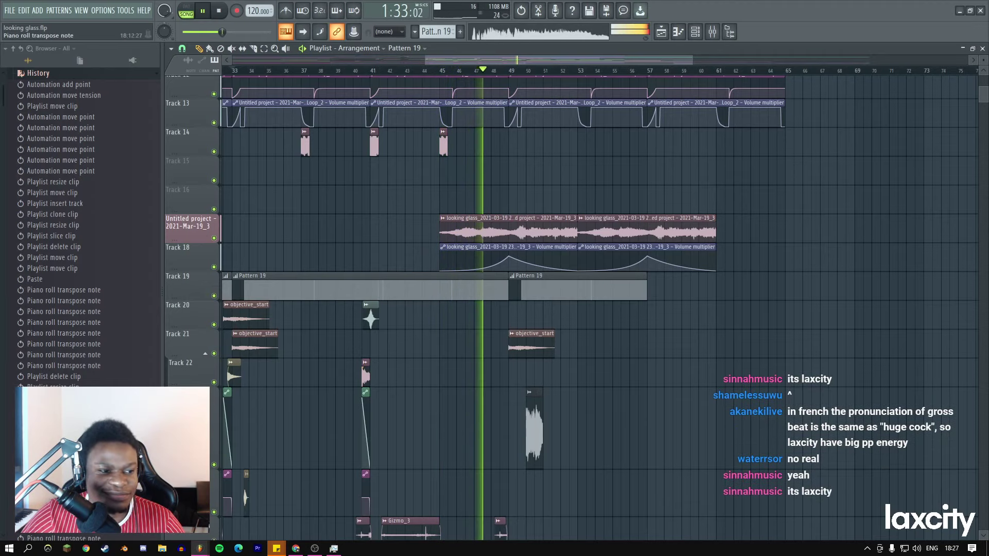
pyautogui.press('space')
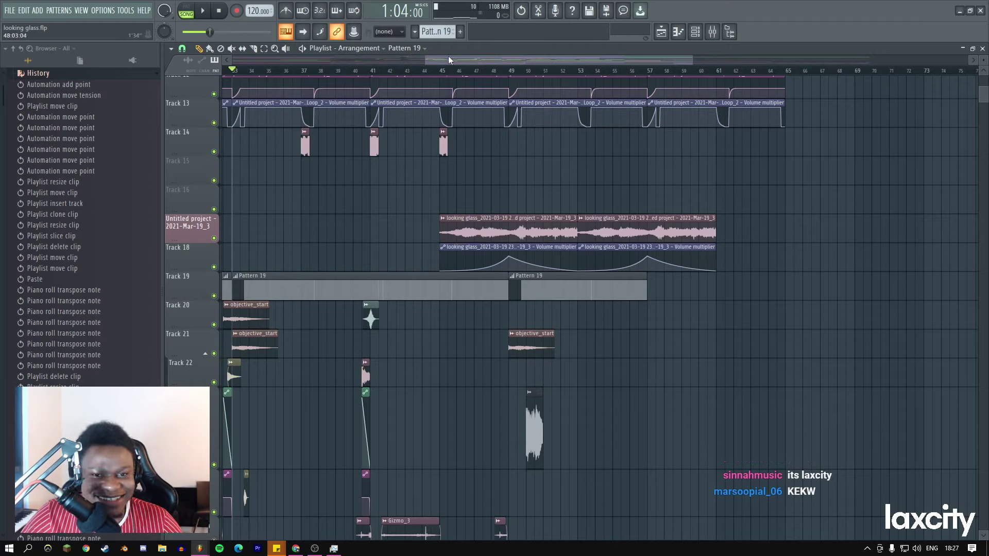
pyautogui.moveTo(448, 59); pyautogui.dragTo(366, 67)
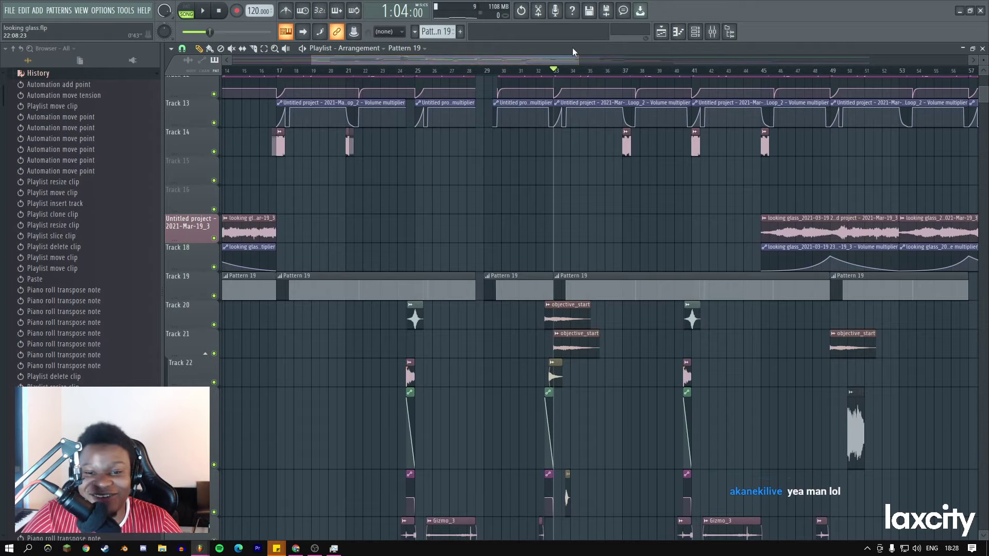
pyautogui.moveTo(577, 58); pyautogui.dragTo(708, 59)
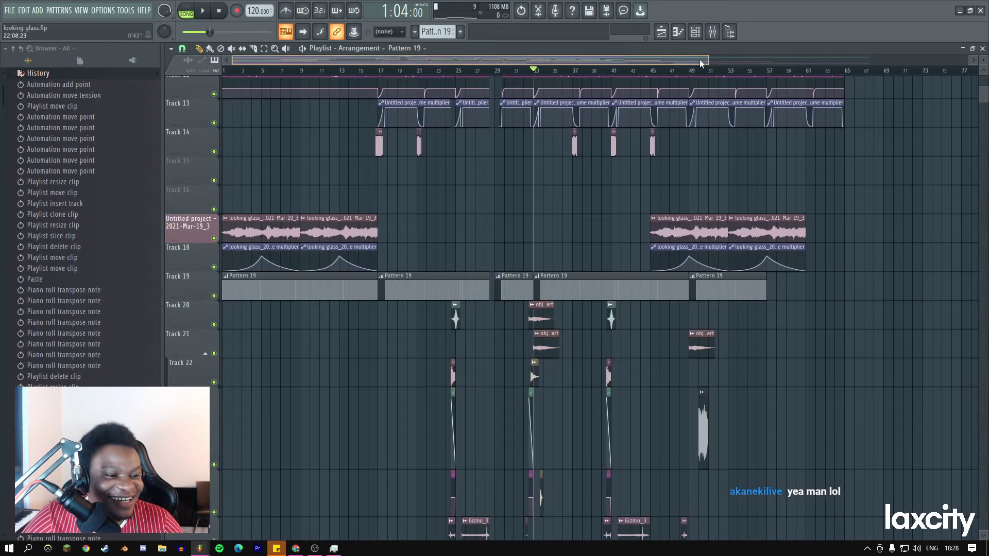
pyautogui.moveTo(703, 60); pyautogui.dragTo(968, 59)
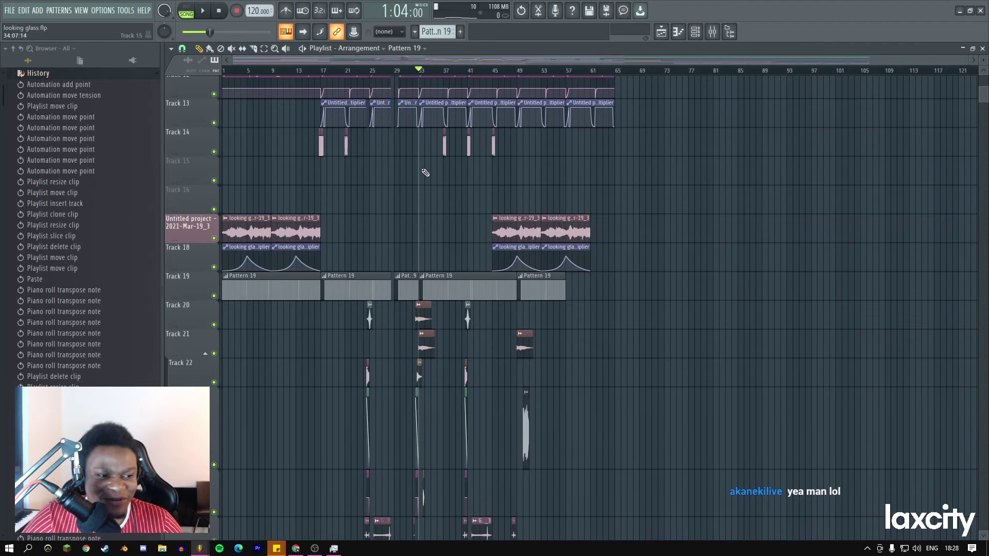
pyautogui.scroll(-6, 471, 154)
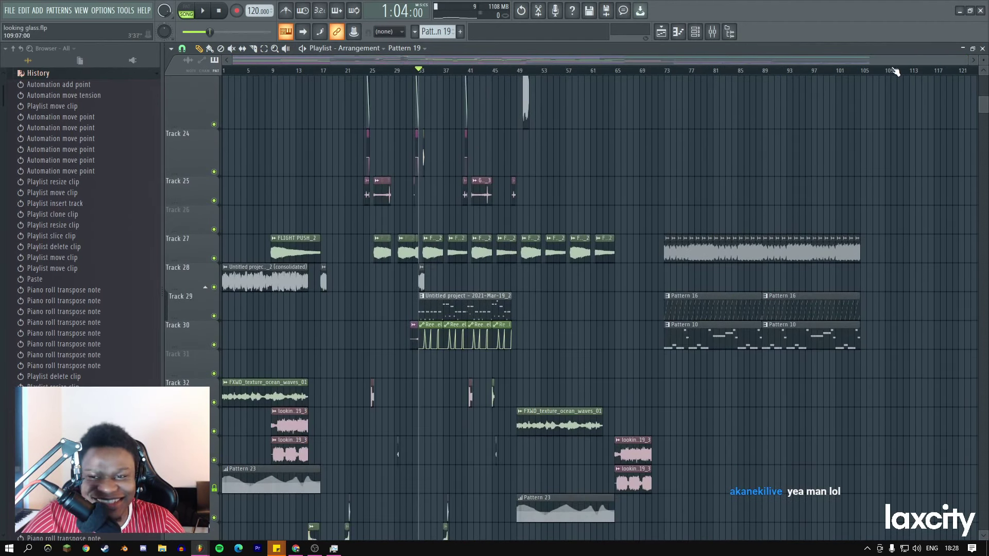
# Narrow the playlist to bars 1–109, then switch to Chrome's Little AlterBoy product page.
pyautogui.moveTo(966, 60); pyautogui.dragTo(898, 59)
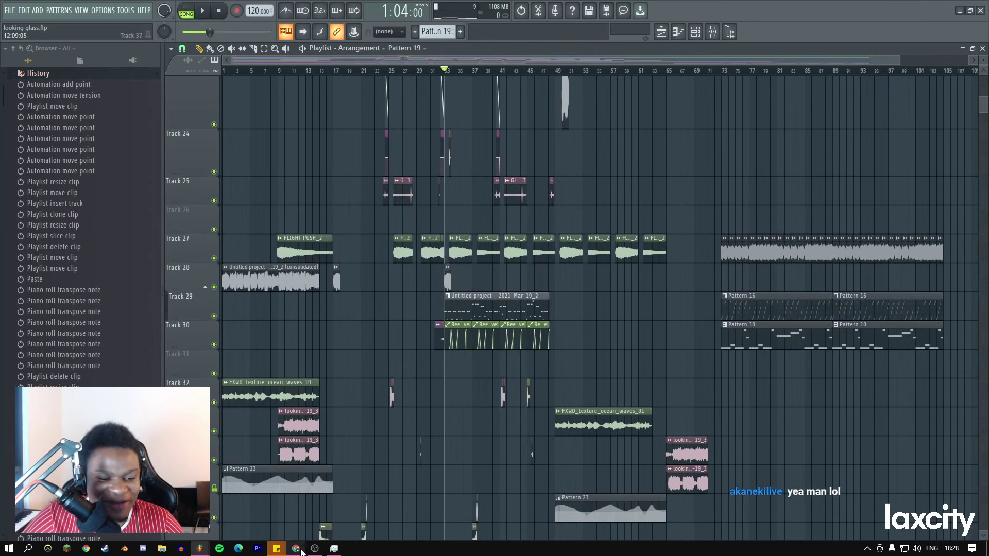
pyautogui.moveTo(301, 550)
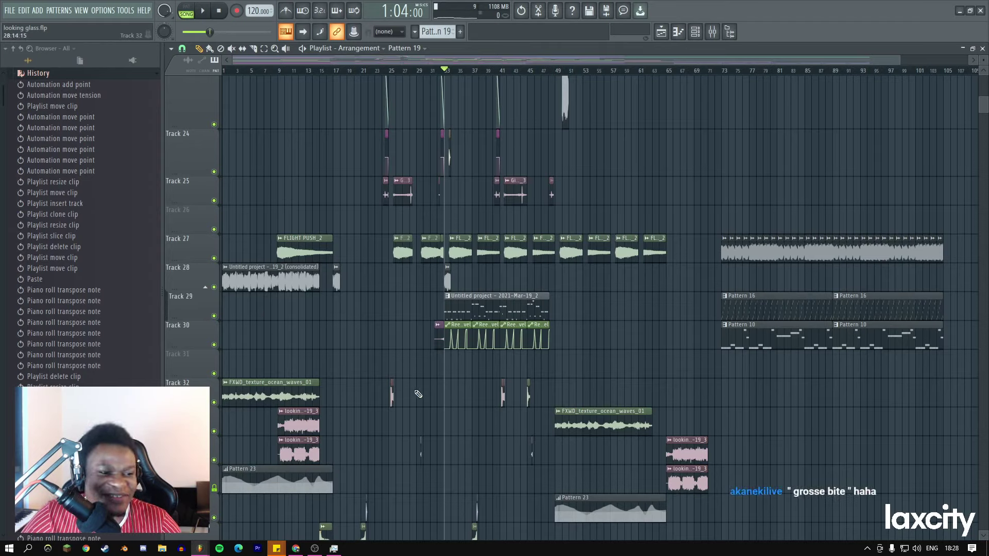
pyautogui.click(296, 548)
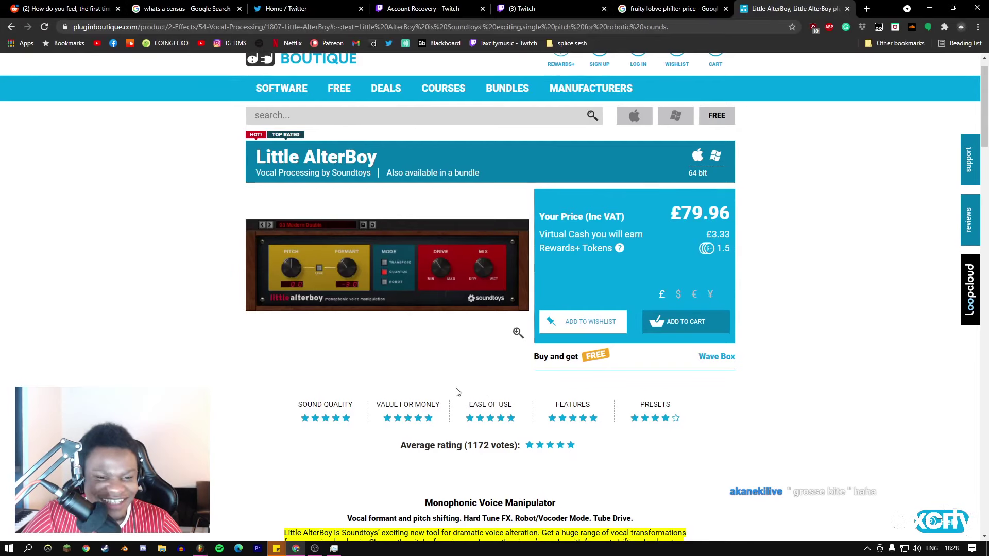
# Detach the Little AlterBoy page into a maximized window and search Google for 'translate french'.
pyautogui.moveTo(799, 7); pyautogui.dragTo(439, 100)
pyautogui.doubleClick(271, 103)
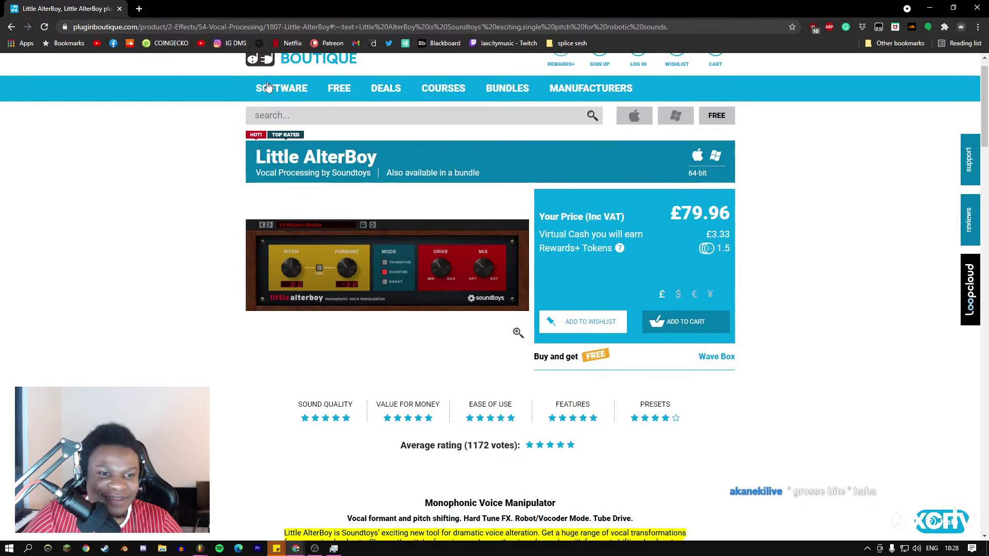
pyautogui.click(207, 27)
pyautogui.write('trans')
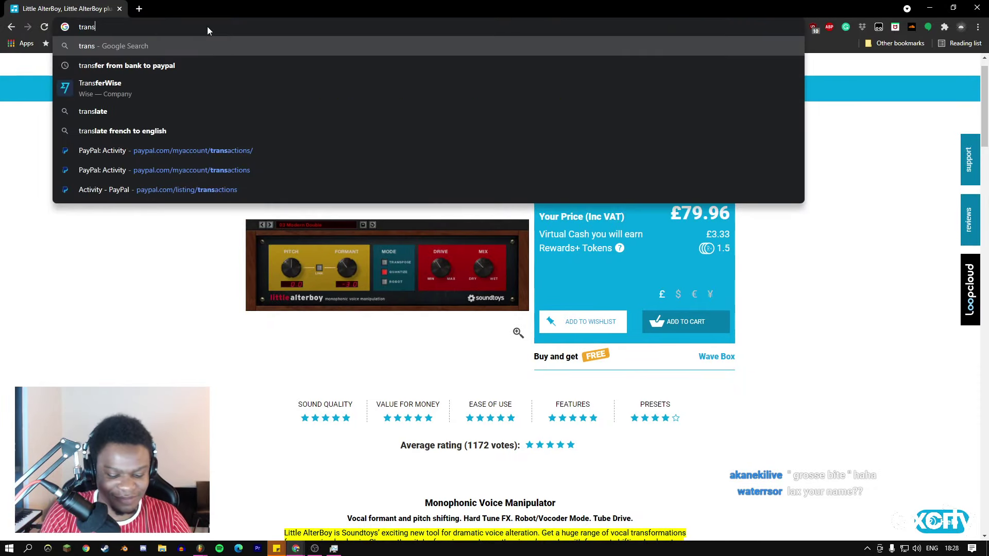
pyautogui.write('late french')
pyautogui.press('Return')
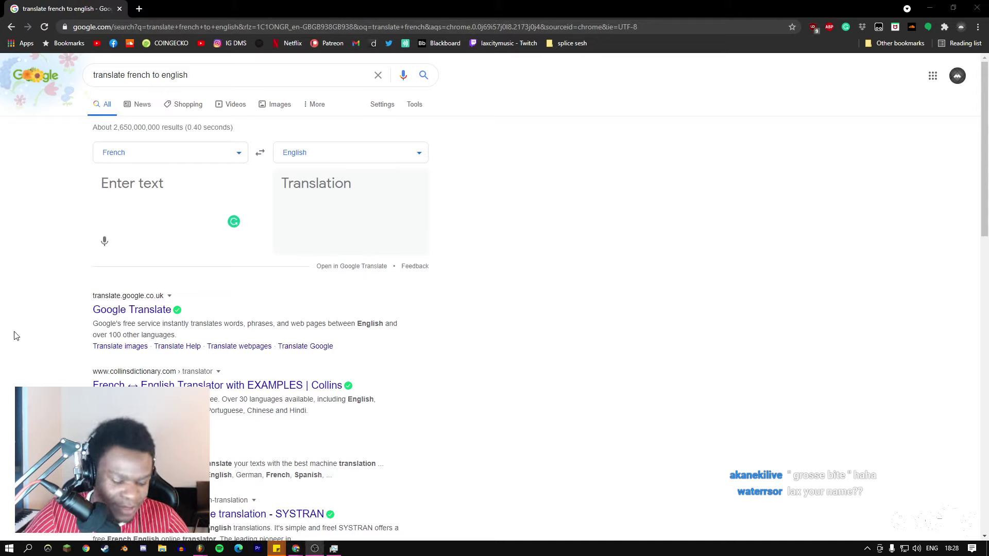
# Paste the French phrase into the translator, then switch back to looking glass.flp in FL Studio.
pyautogui.click(126, 191)
pyautogui.write('grosse bite')
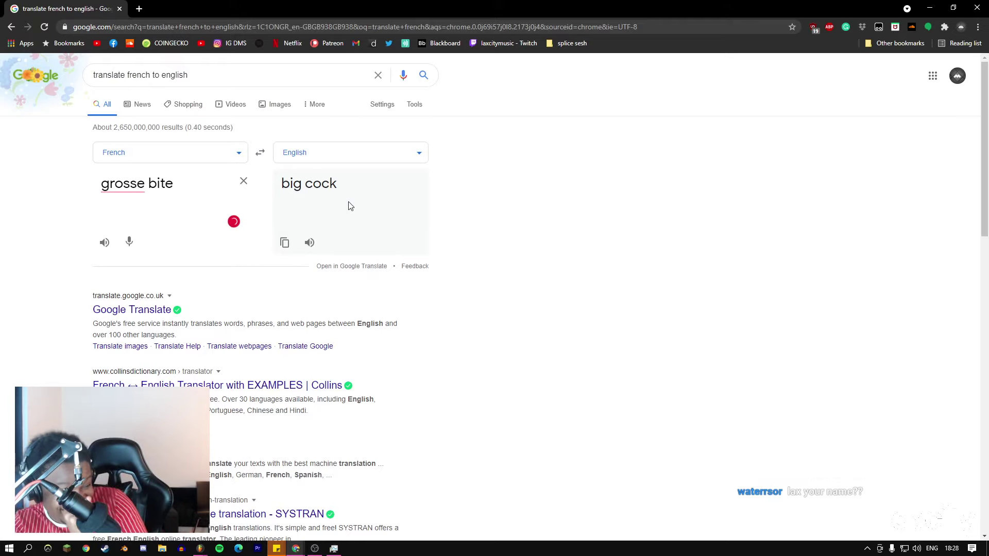
pyautogui.hotkey('alt', 'Tab')
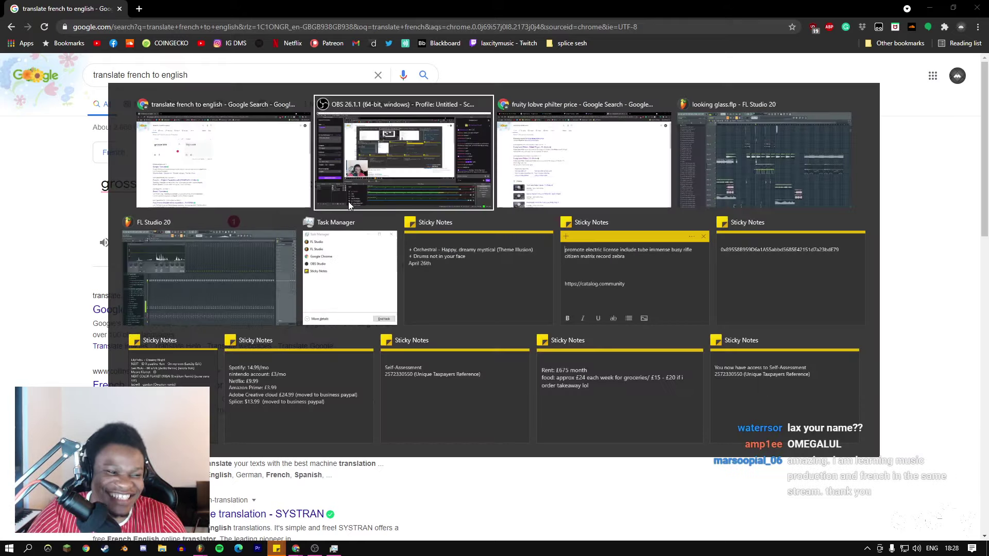
pyautogui.hotkey('alt', 'Tab')
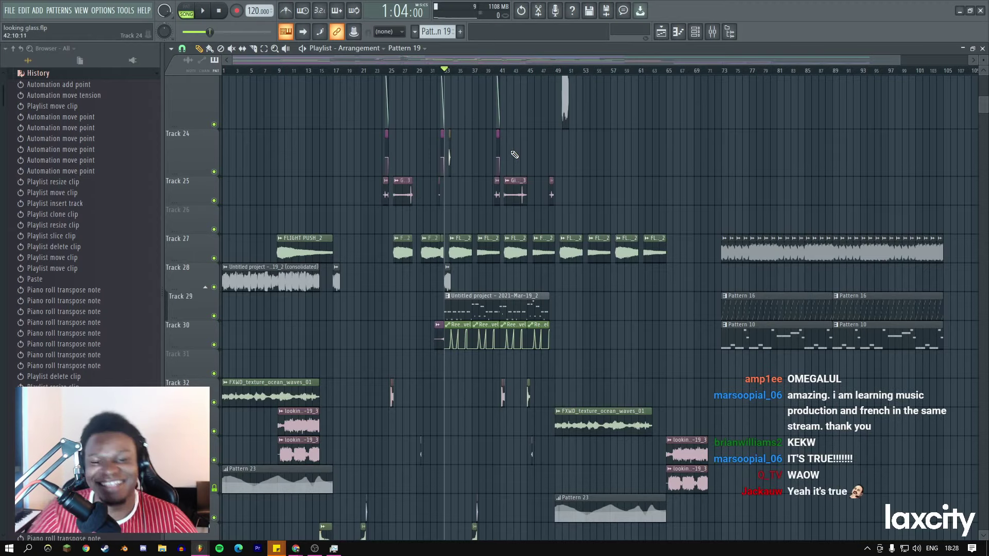
pyautogui.scroll(4, 593, 170)
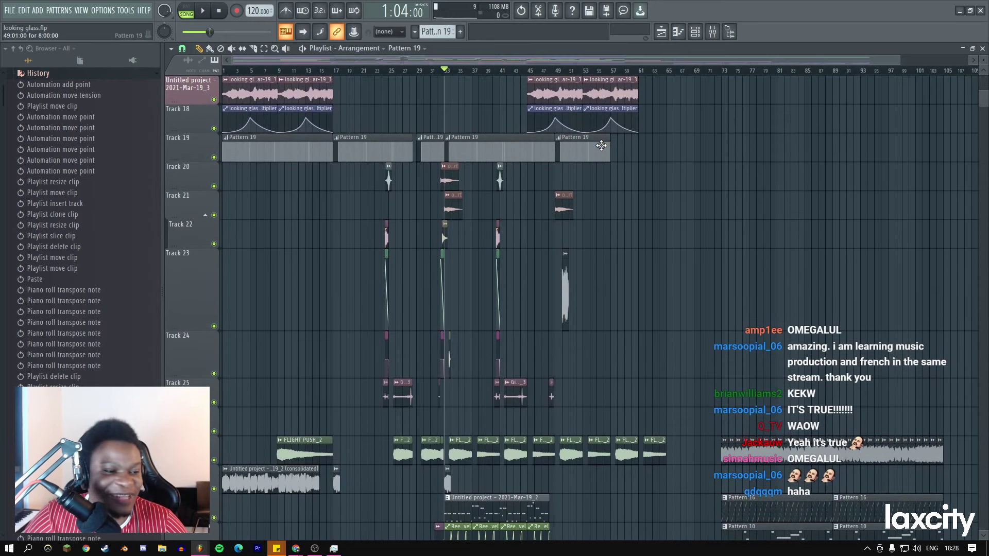
pyautogui.scroll(3, 601, 145)
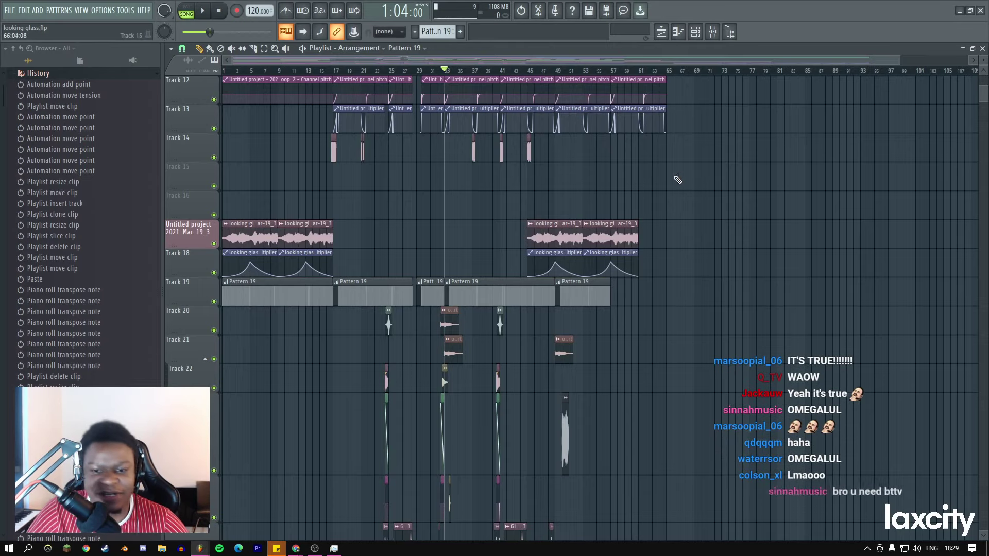
pyautogui.scroll(-4, 631, 139)
pyautogui.scroll(-4, 618, 121)
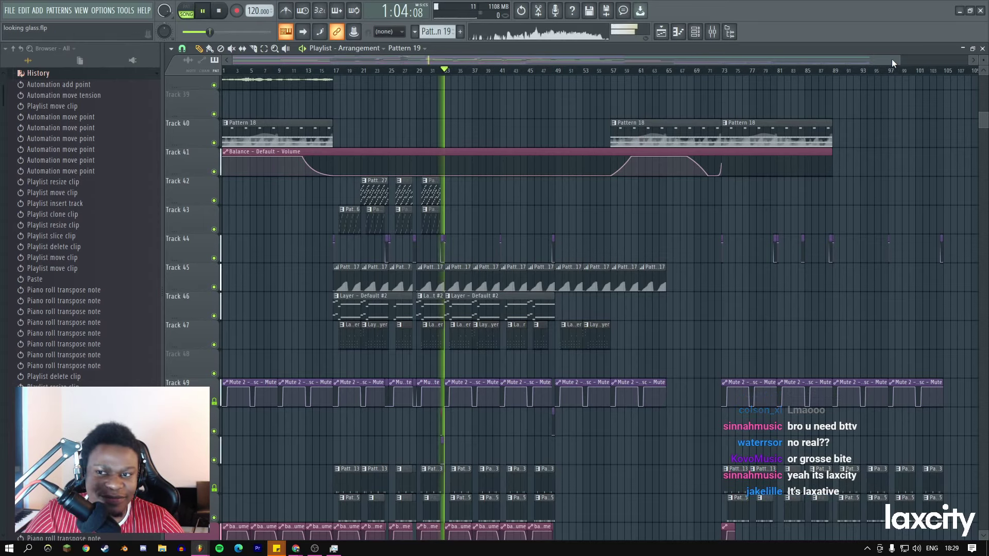
# Set the song position to bar 17 and zoom the playlist in on that section.
pyautogui.scroll(3, 638, 74)
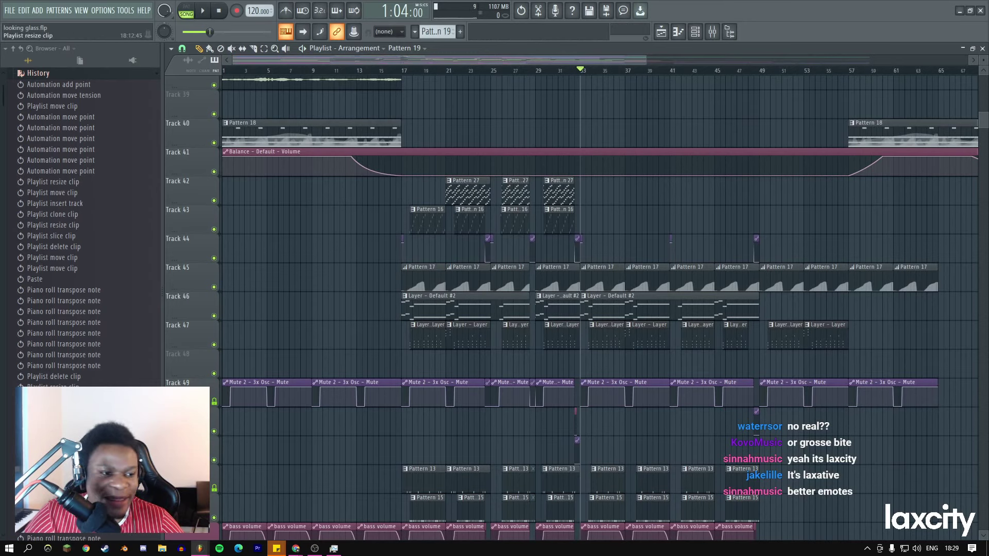
pyautogui.click(396, 71)
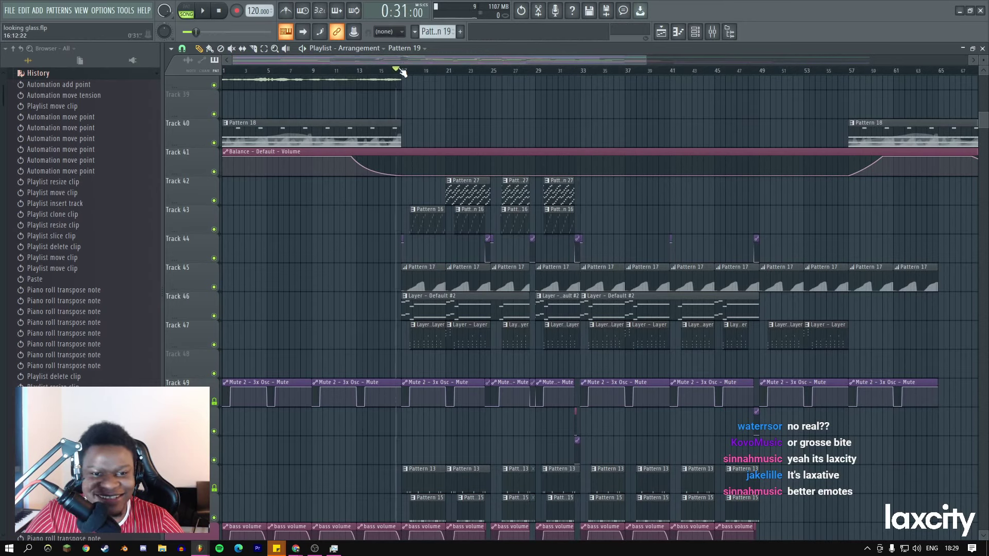
pyautogui.moveTo(646, 60); pyautogui.dragTo(434, 57)
pyautogui.moveTo(350, 63); pyautogui.dragTo(417, 58)
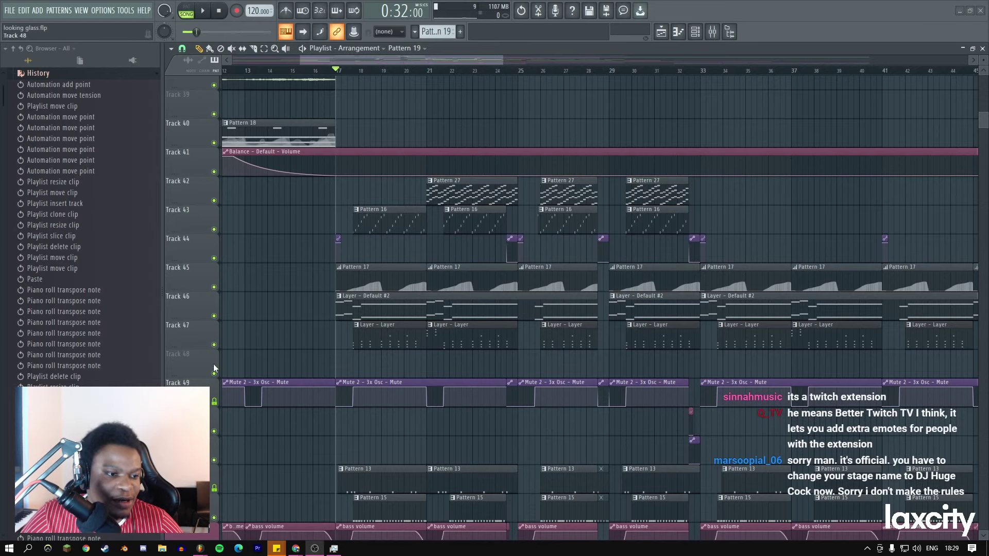
pyautogui.moveTo(295, 549)
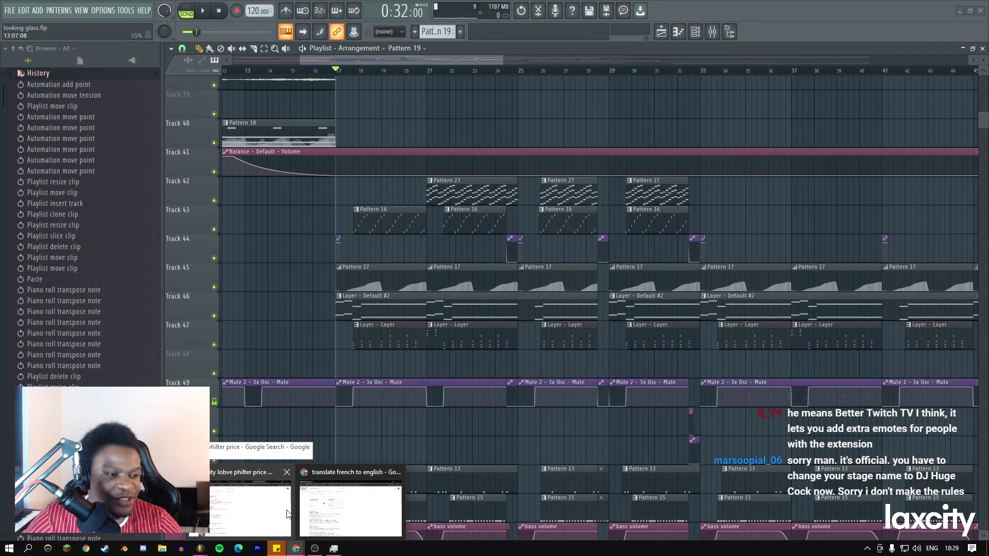
pyautogui.click(575, 146)
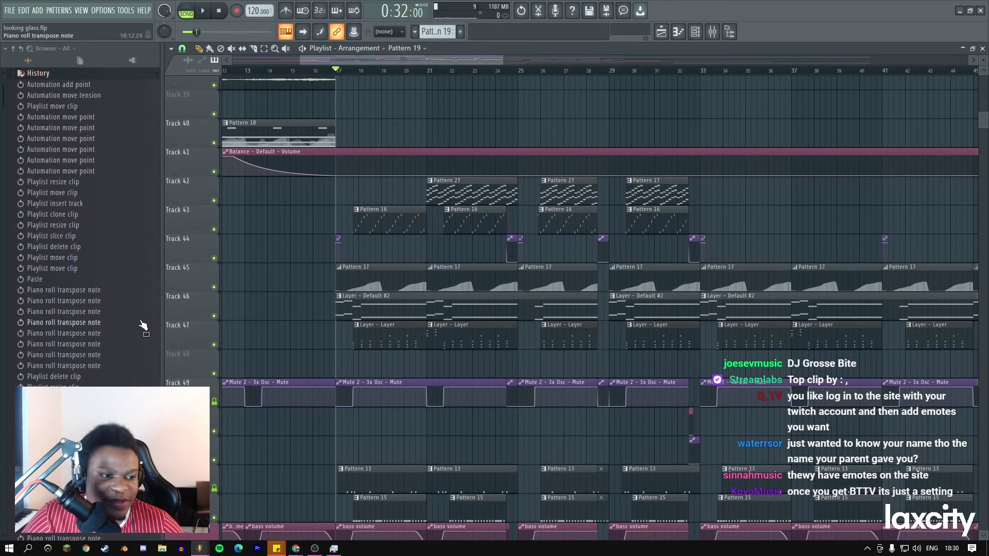
# Search Google for 'betterttv emotes' and open BetterTTV's Top Emotes page.
pyautogui.moveTo(295, 548)
pyautogui.click(278, 520)
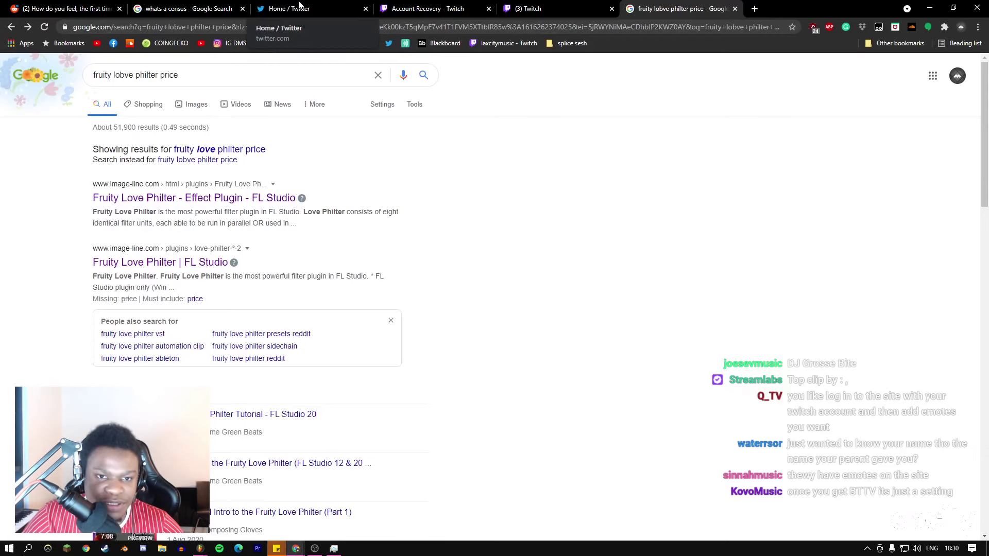
pyautogui.click(214, 78)
pyautogui.hotkey('ctrl', 'a')
pyautogui.write('betterttv emotes')
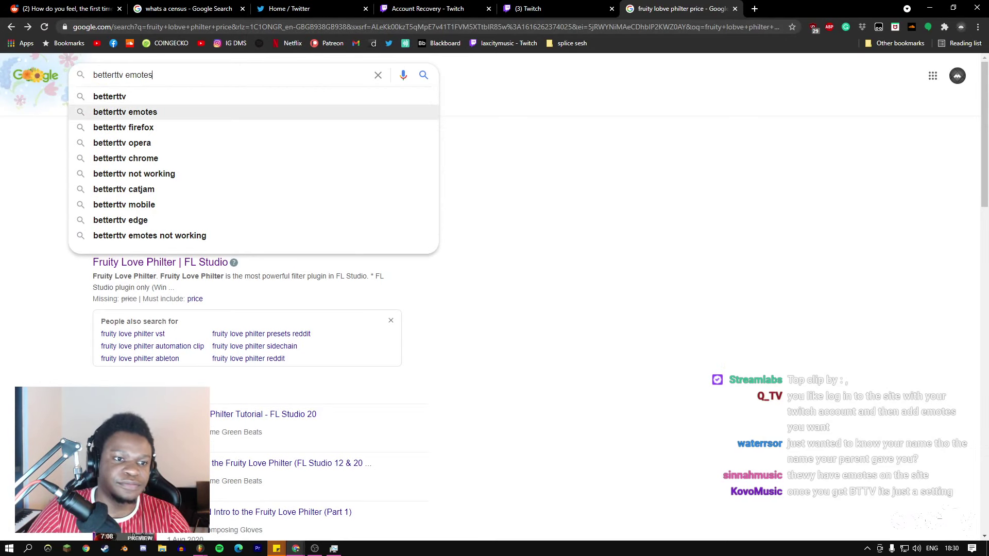
pyautogui.press('Return')
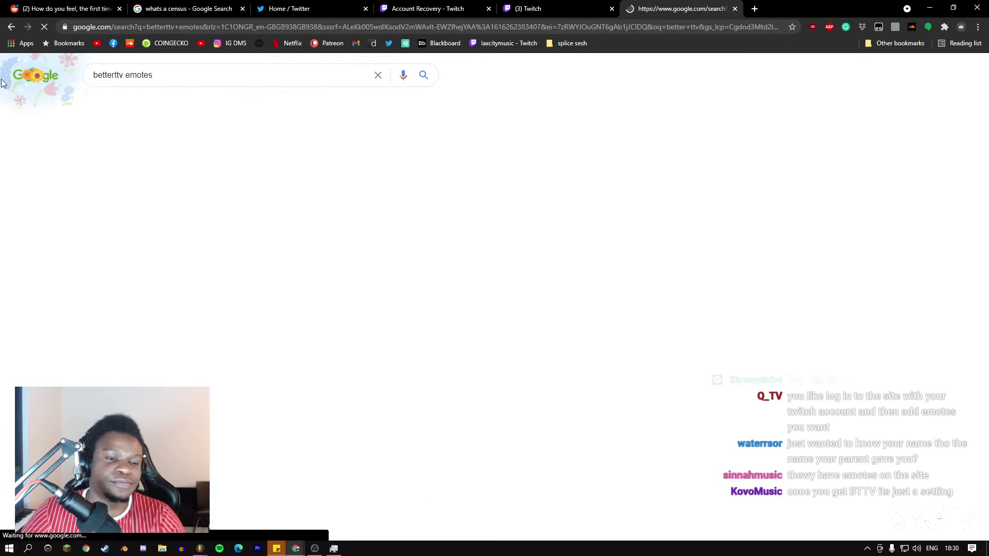
pyautogui.click(170, 161)
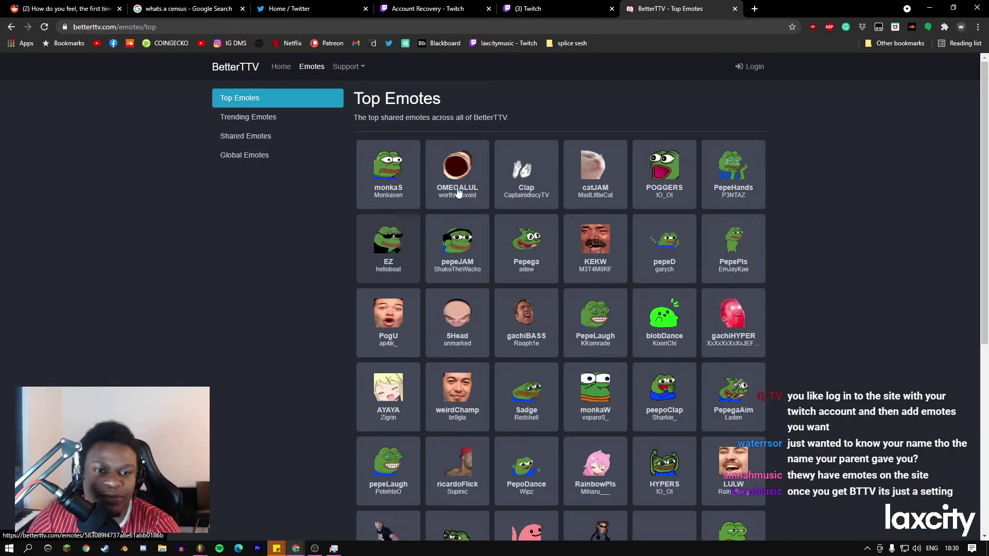
# Browse the top emotes, start the Twitch login, then return to FL Studio at bar 17.
pyautogui.scroll(-6, 548, 254)
pyautogui.scroll(-15, 549, 255)
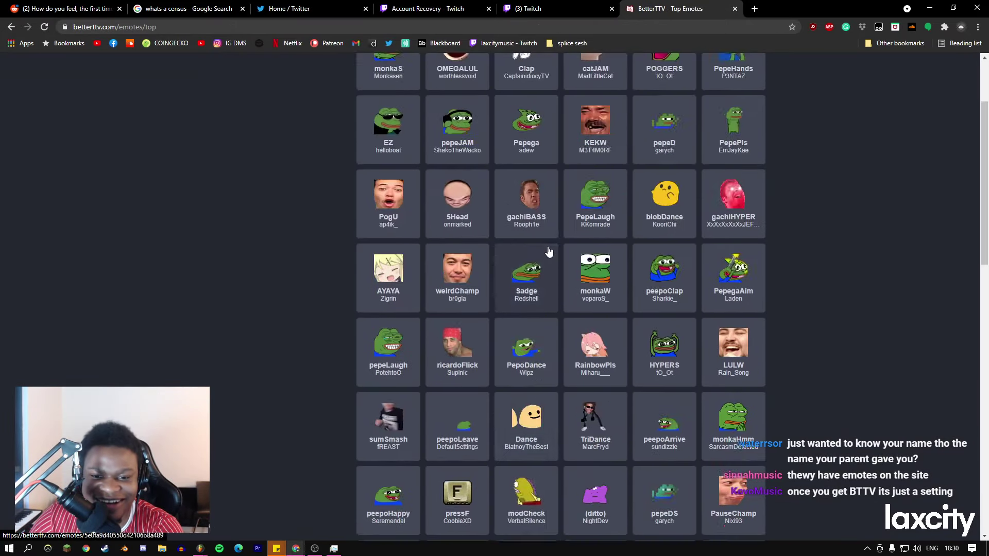
pyautogui.scroll(20, 570, 274)
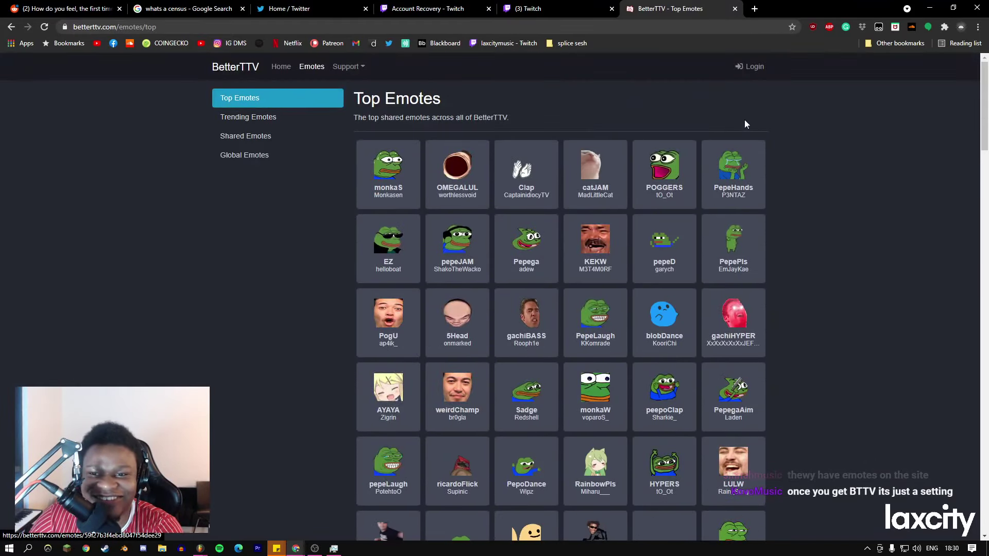
pyautogui.click(751, 67)
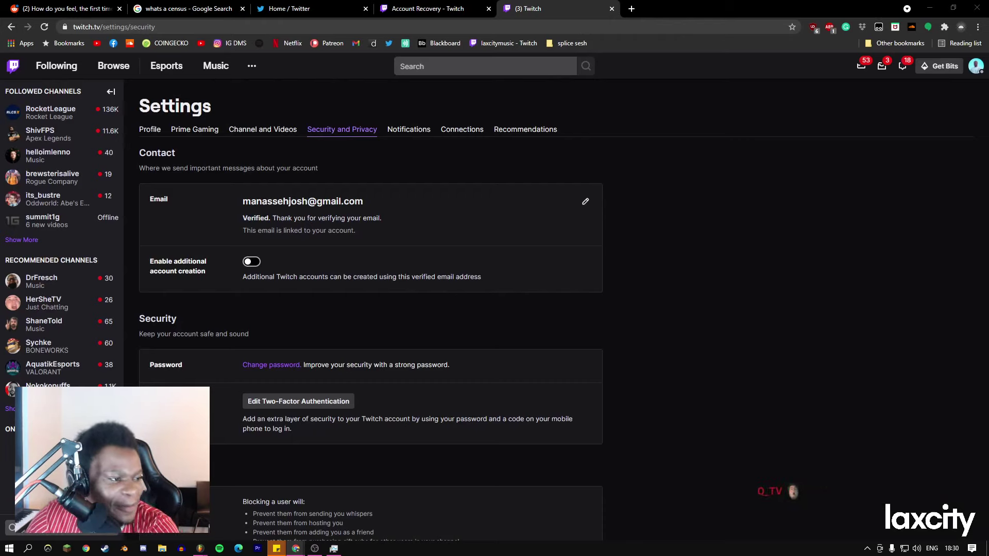
pyautogui.moveTo(200, 547)
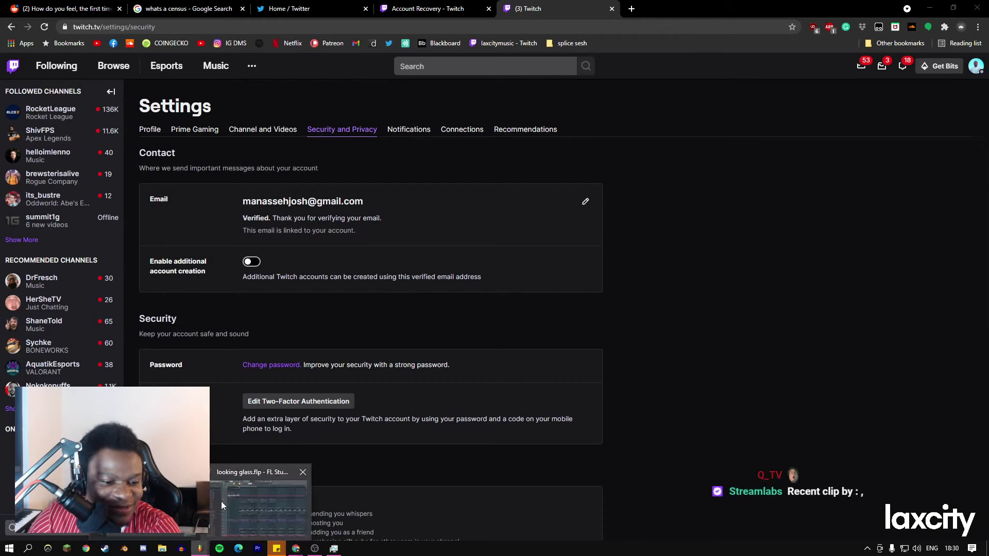
pyautogui.click(222, 505)
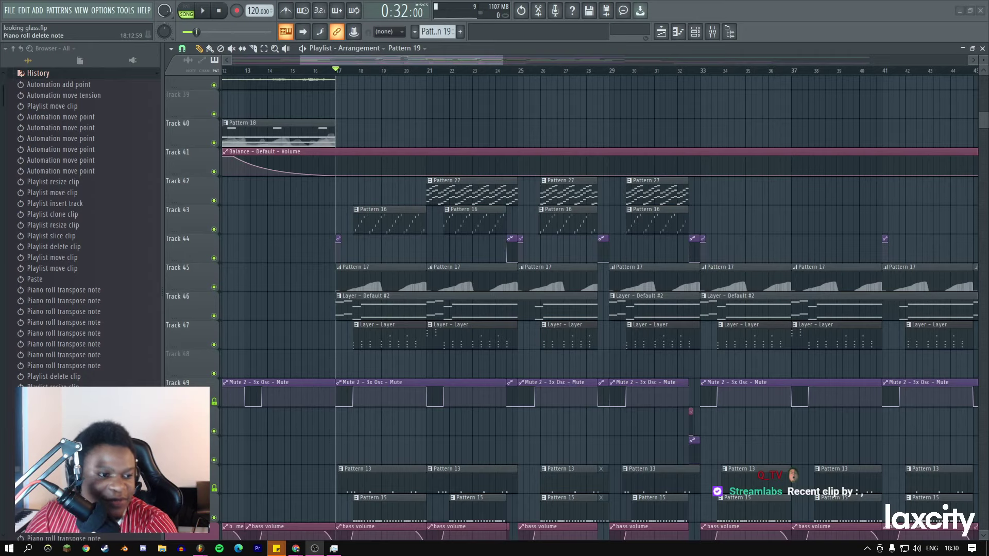
pyautogui.hotkey('alt', 'Tab')
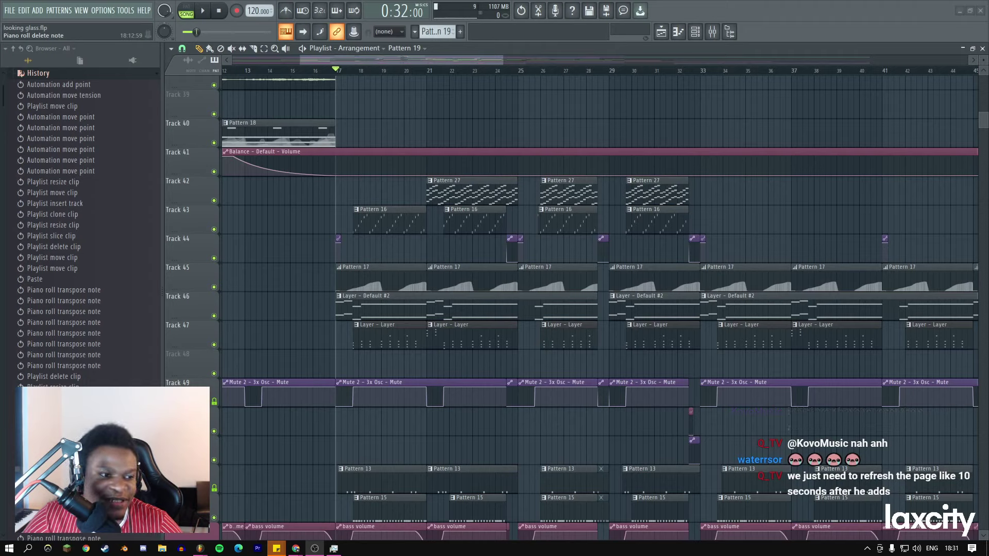
pyautogui.hotkey('alt', 'Tab')
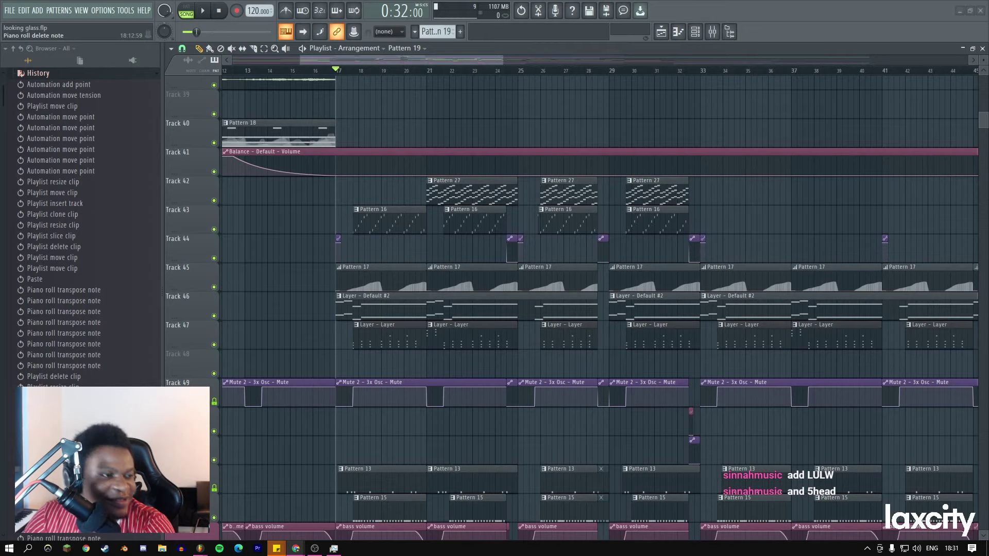
pyautogui.hotkey('alt', 'Tab')
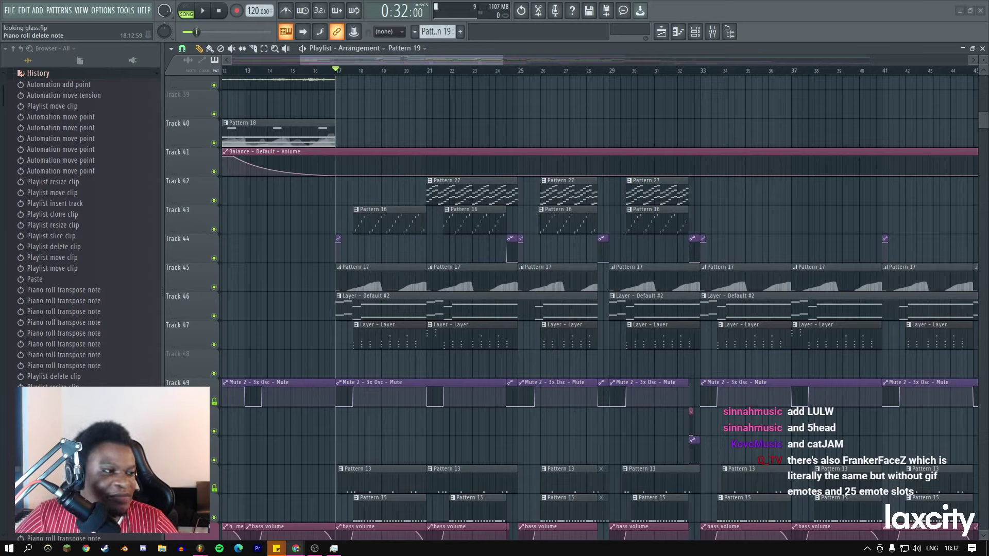
# Maximize the Chrome window showing the BetterTTV emote dashboard and go to BetterTTV's home page.
pyautogui.moveTo(0, 144); pyautogui.dragTo(567, 155)
pyautogui.doubleClick(566, 156)
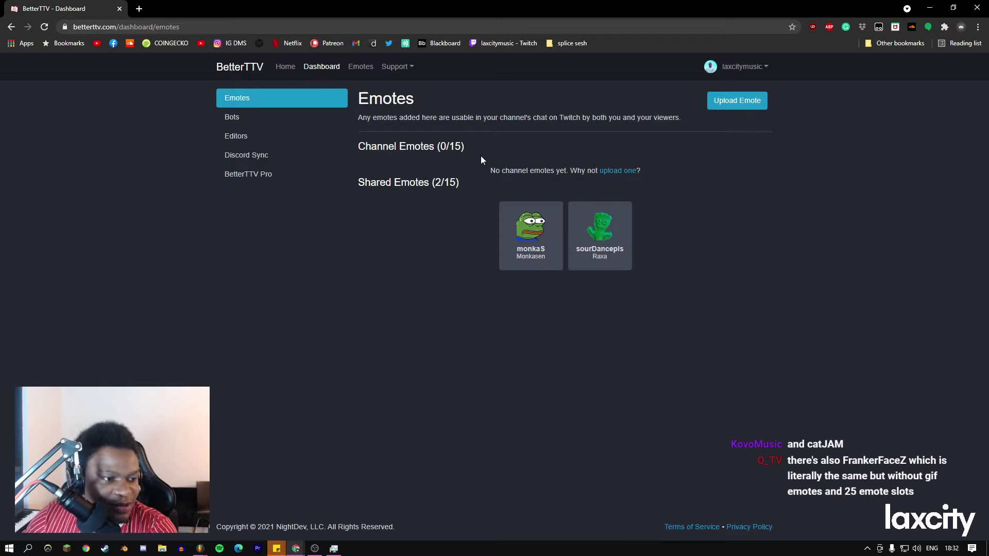
pyautogui.click(422, 292)
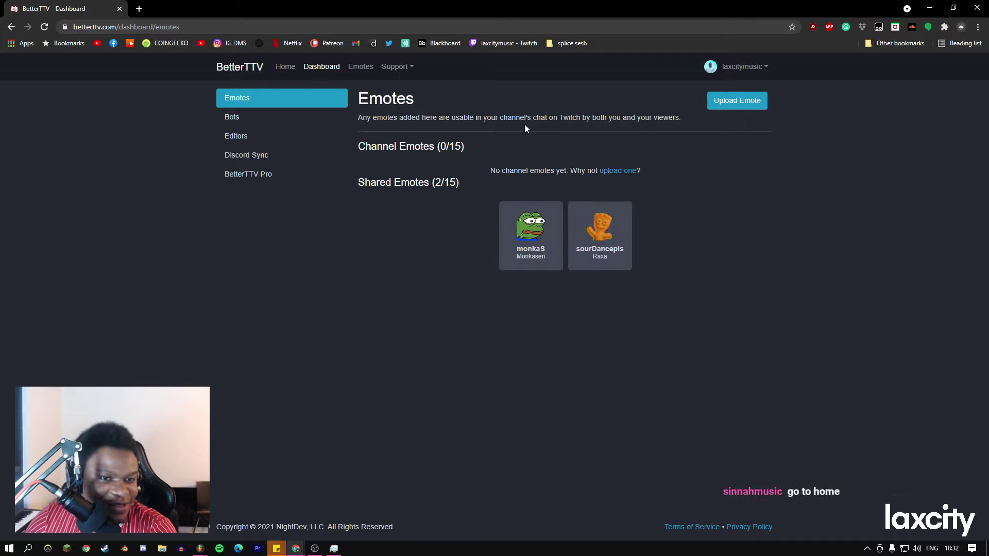
pyautogui.click(284, 66)
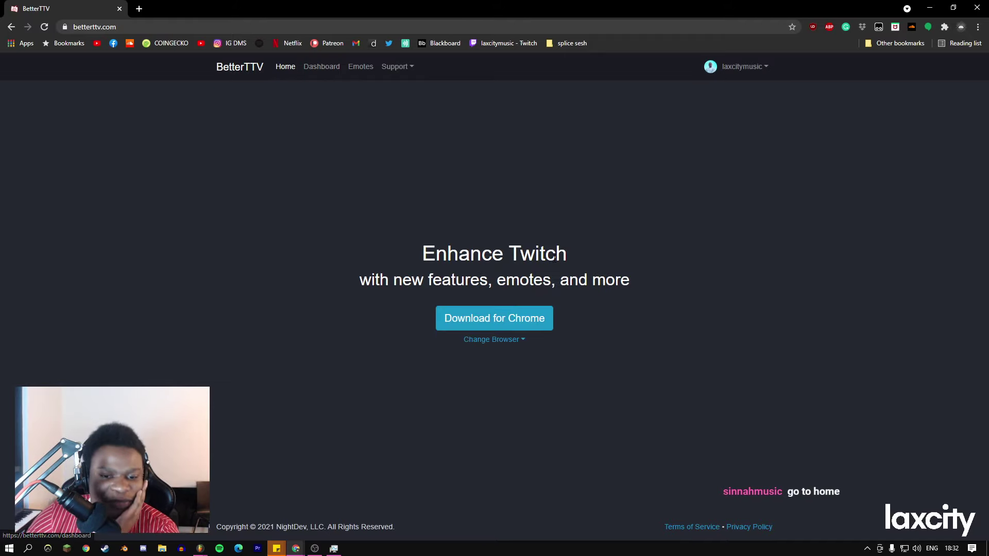
# Add the BetterTTV extension to Chrome from the Web Store and return to BetterTTV's home page.
pyautogui.click(518, 317)
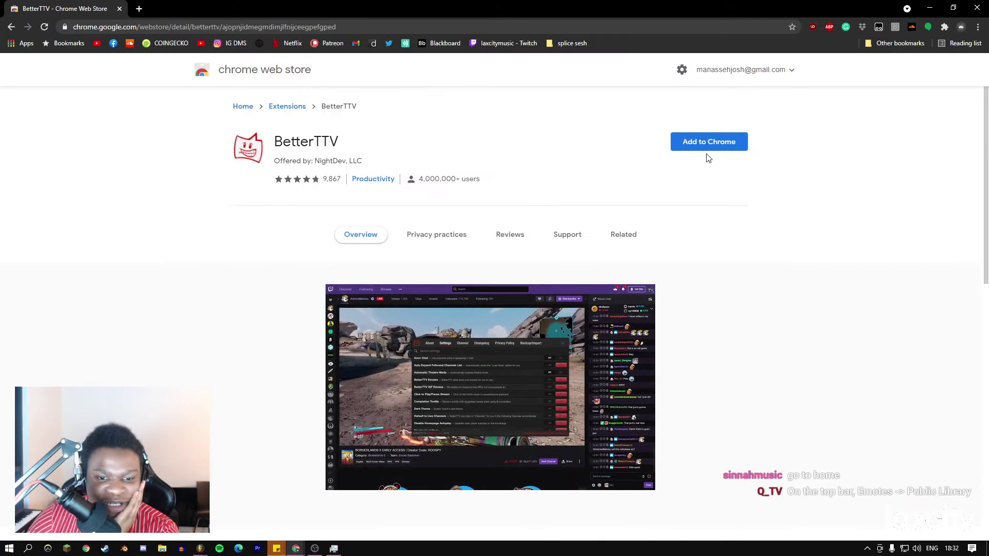
pyautogui.click(572, 112)
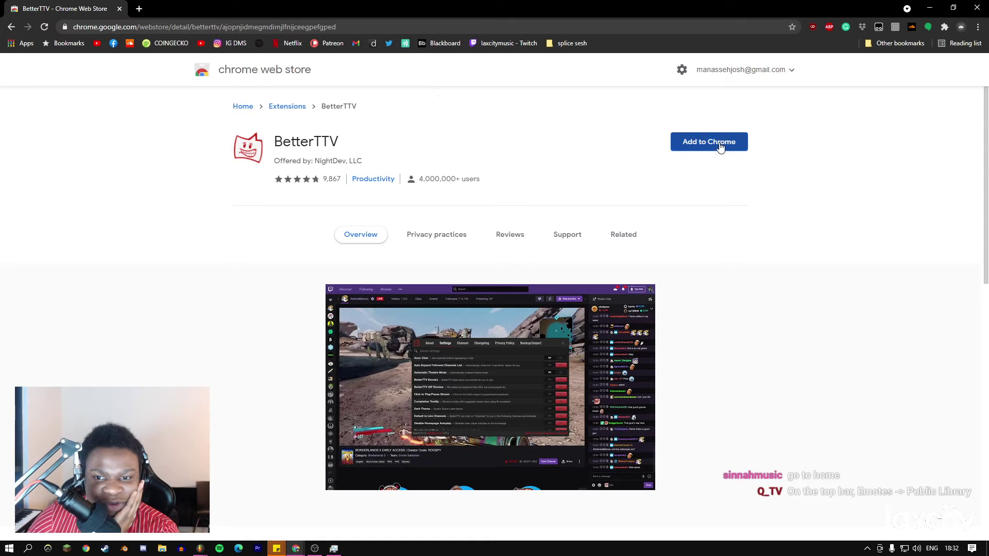
pyautogui.click(680, 142)
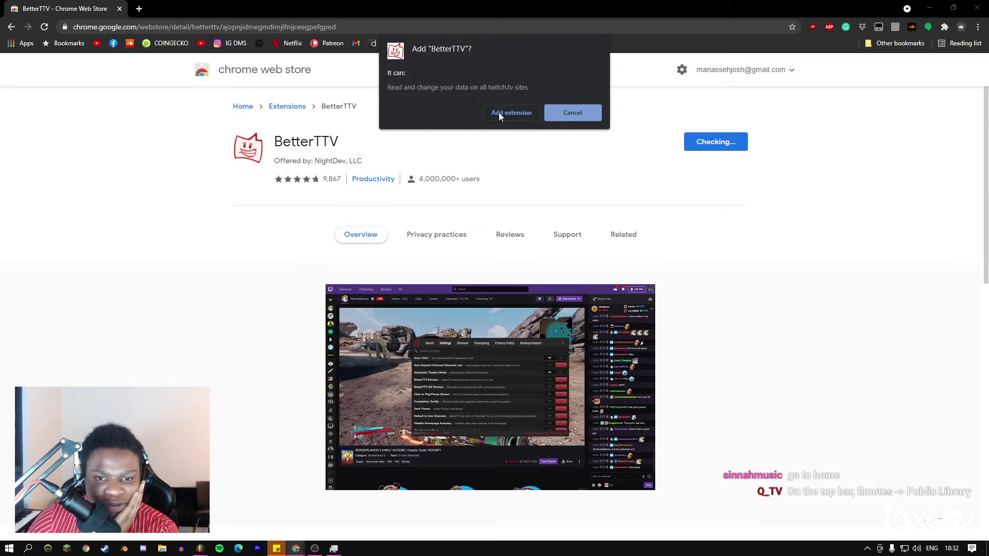
pyautogui.click(511, 114)
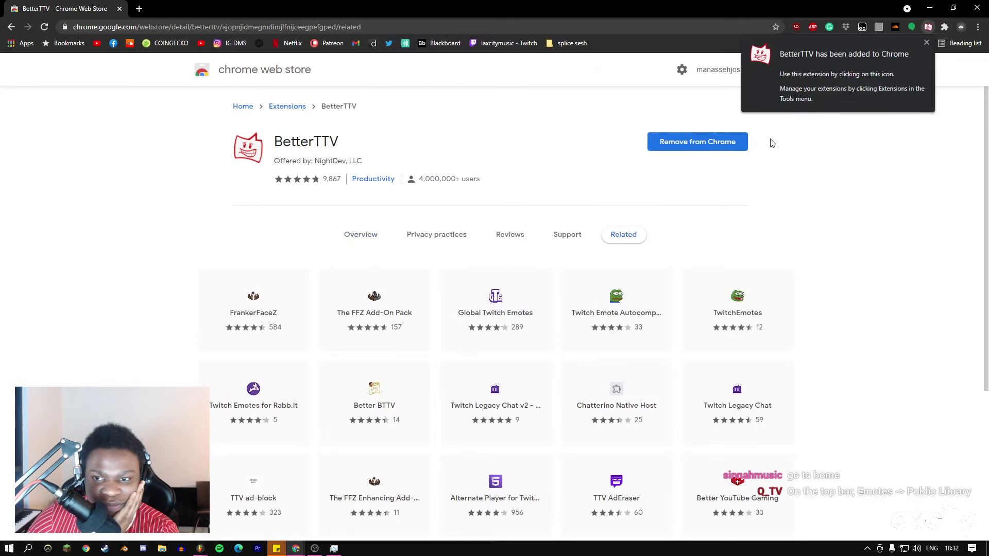
pyautogui.click(10, 26)
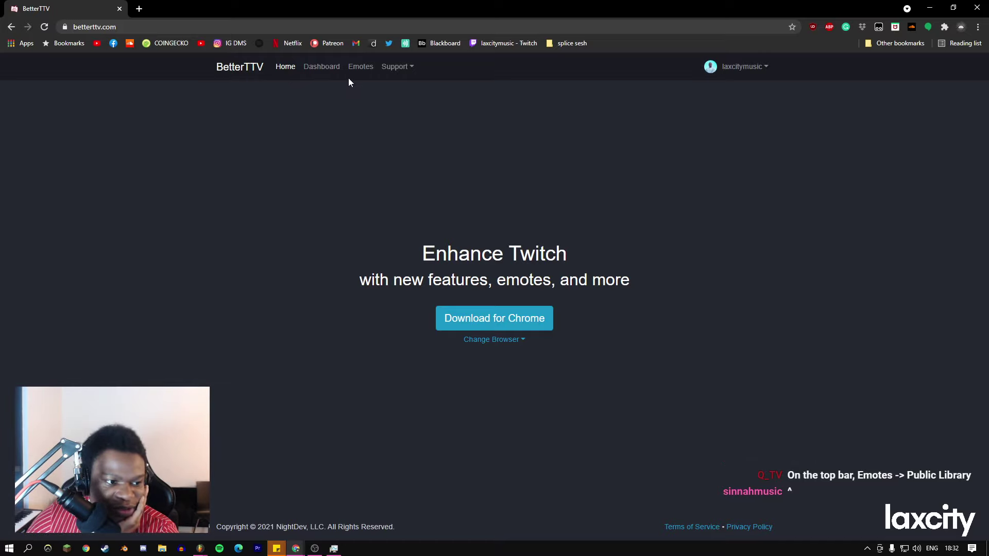
# Browse BetterTTV's Top Emotes gallery, including monkaS, OMEGALUL and Clap.
pyautogui.click(359, 68)
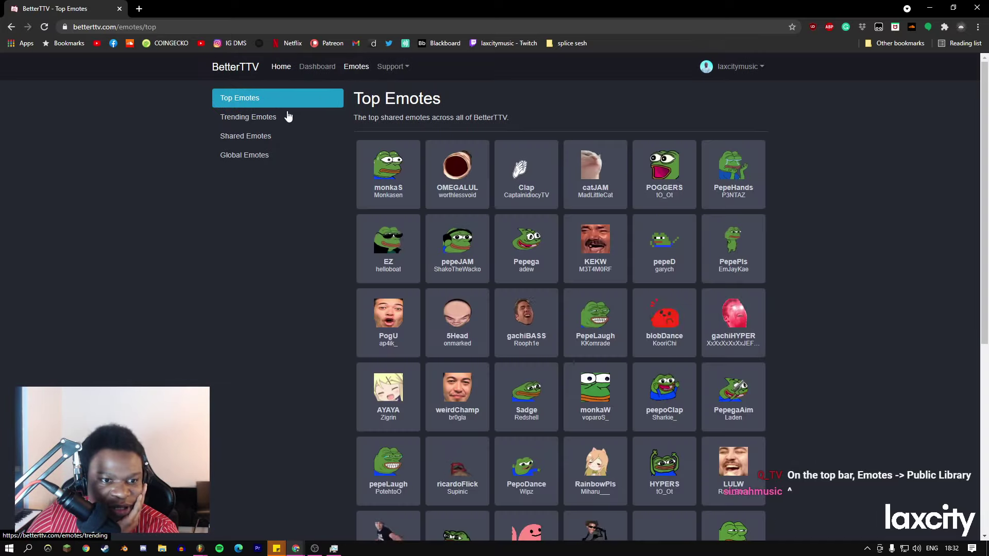
pyautogui.click(365, 73)
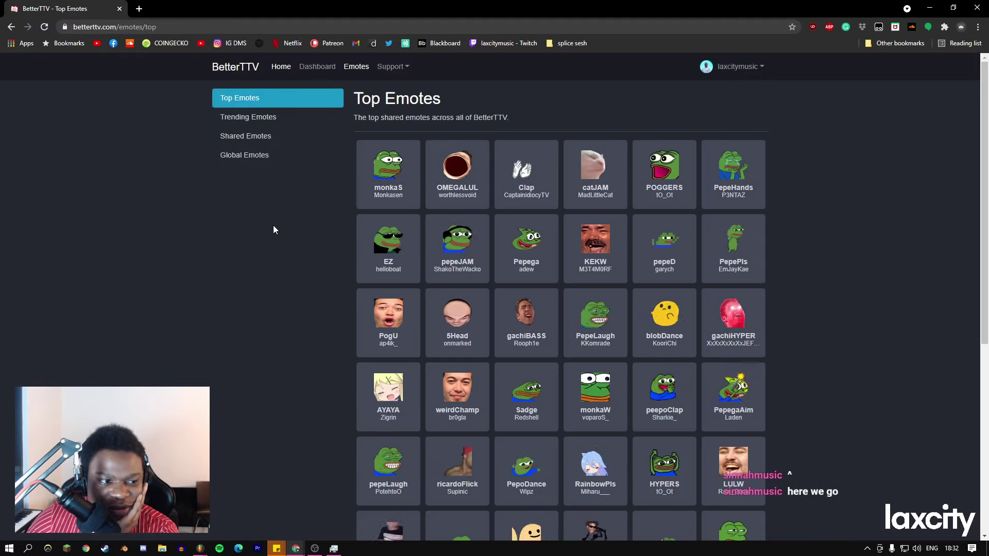
pyautogui.scroll(-6, 412, 183)
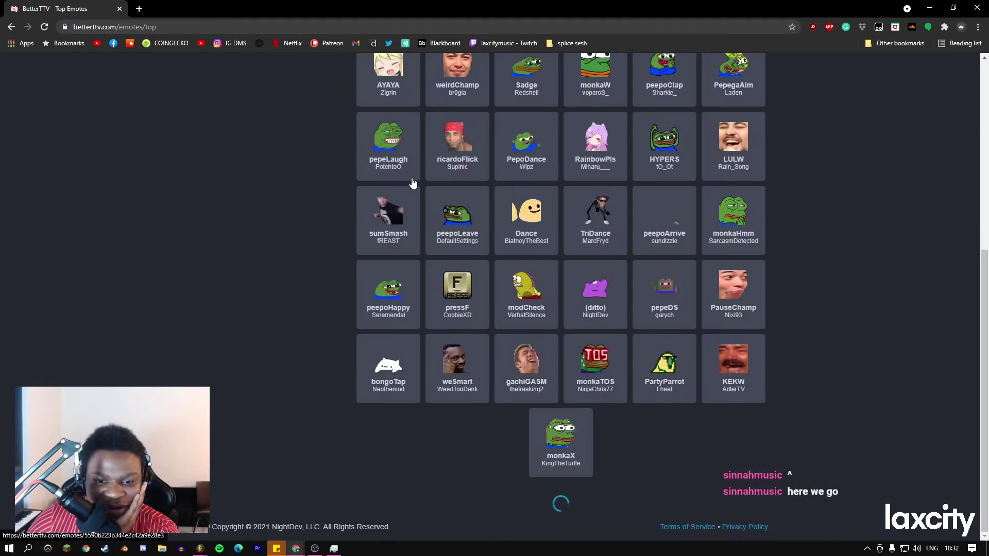
pyautogui.scroll(6, 412, 182)
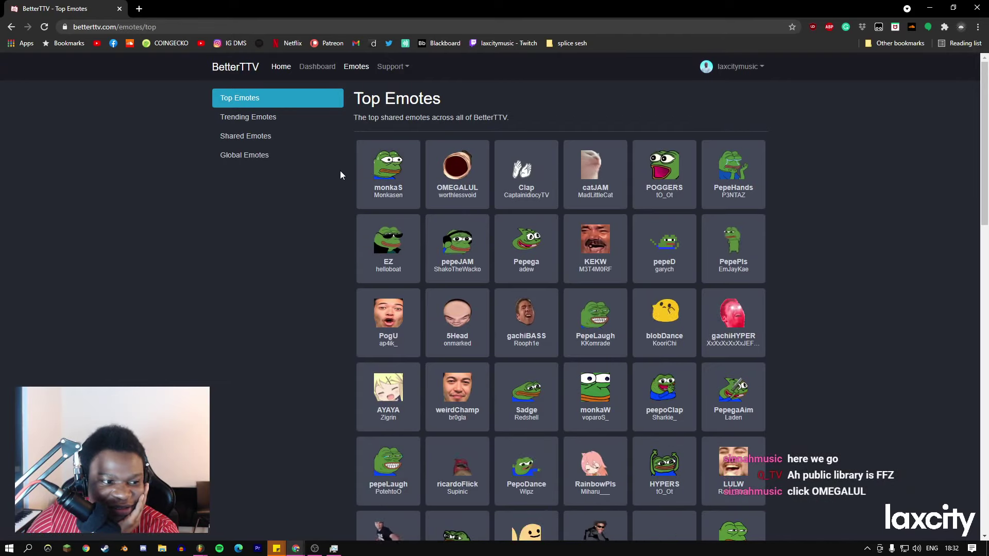
# Add the OMEGALUL emote to the channel and return to the Top Emotes list.
pyautogui.click(458, 170)
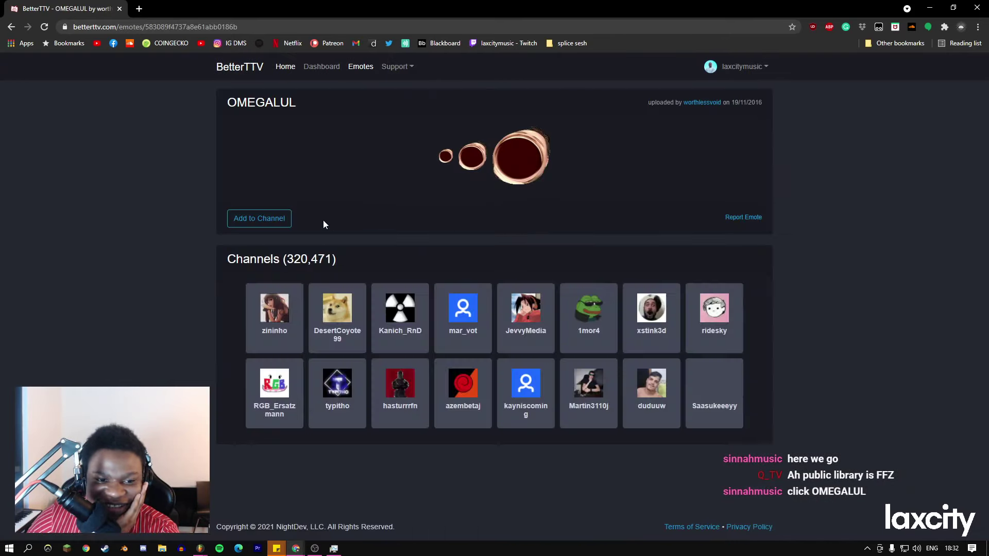
pyautogui.click(269, 220)
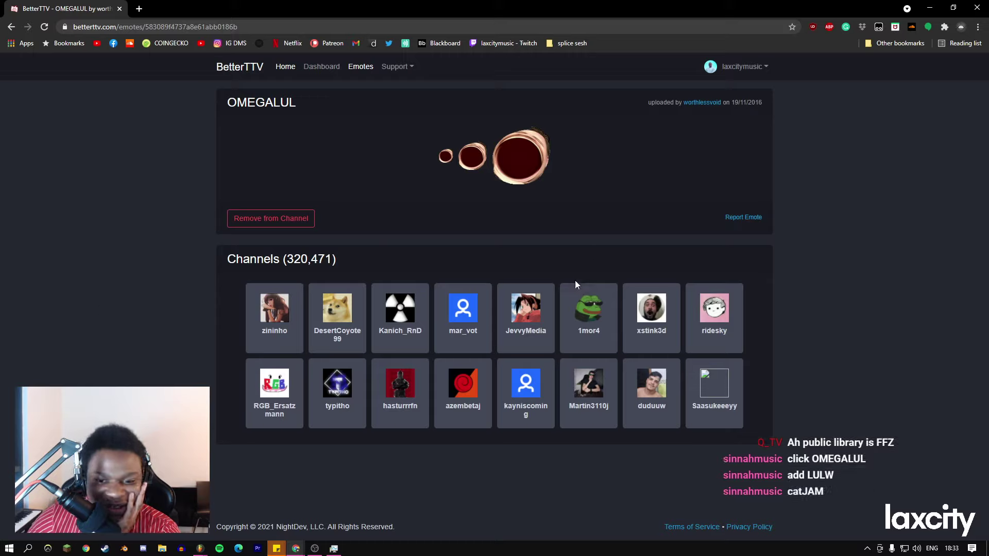
pyautogui.click(12, 27)
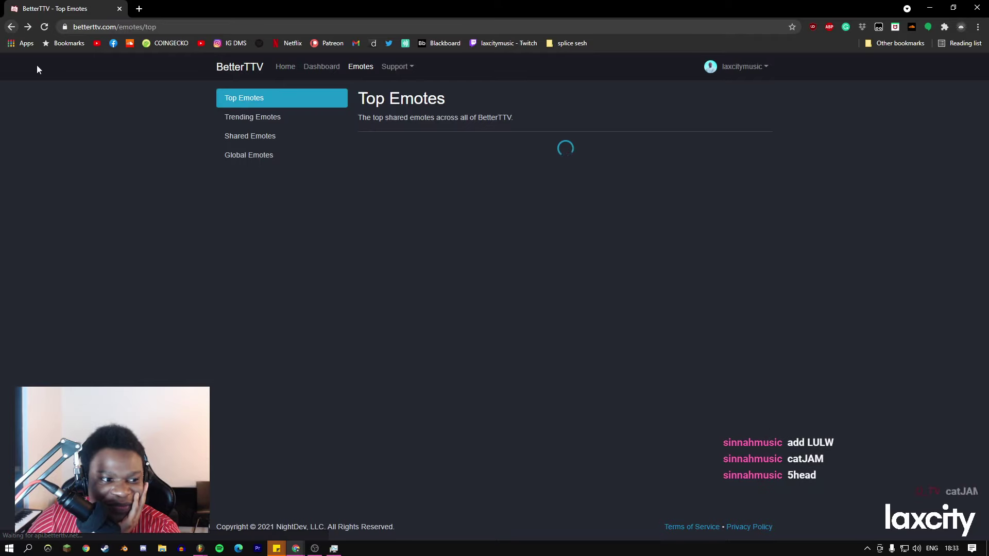
# Look at the LULW emote's page further down, then go back to Top Emotes.
pyautogui.scroll(-2, 618, 273)
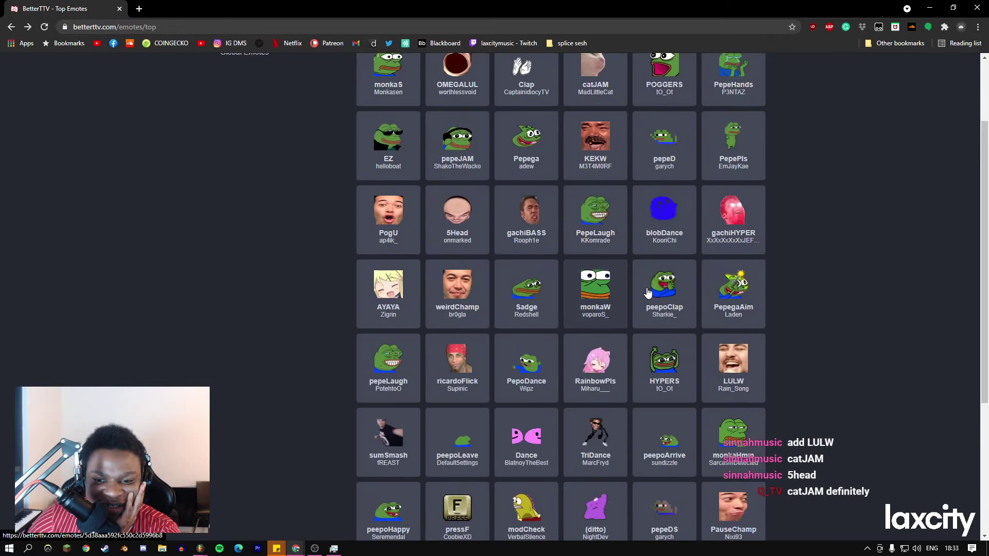
pyautogui.scroll(-3, 556, 291)
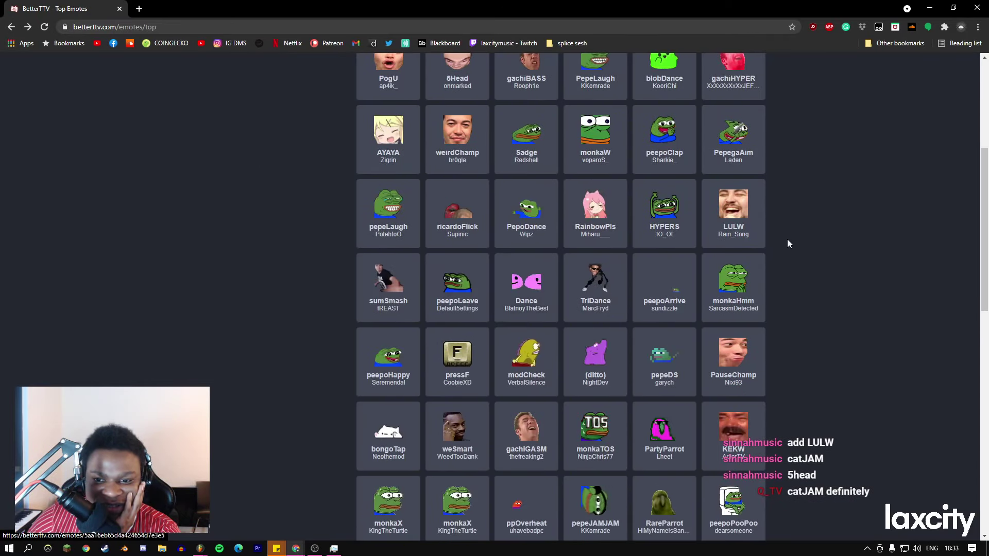
pyautogui.click(736, 212)
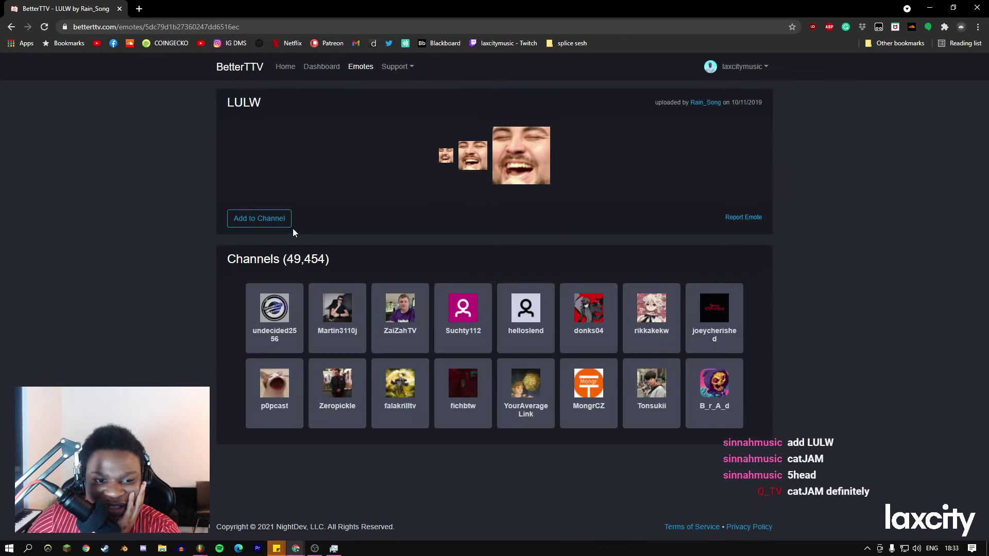
pyautogui.click(11, 27)
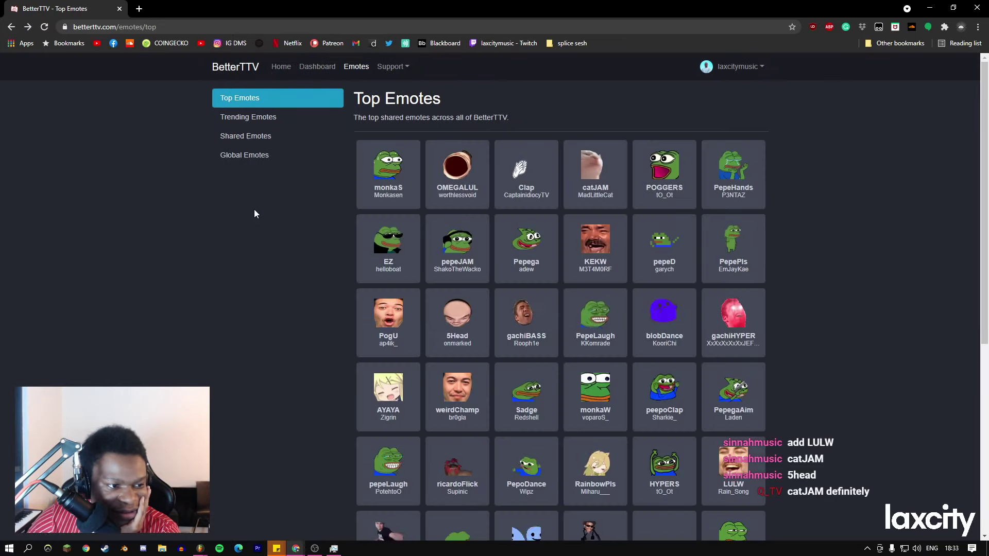
# Find catJAM with a page search for 'cat' and add it to the channel.
pyautogui.hotkey('ctrl', 'f')
pyautogui.write('cat')
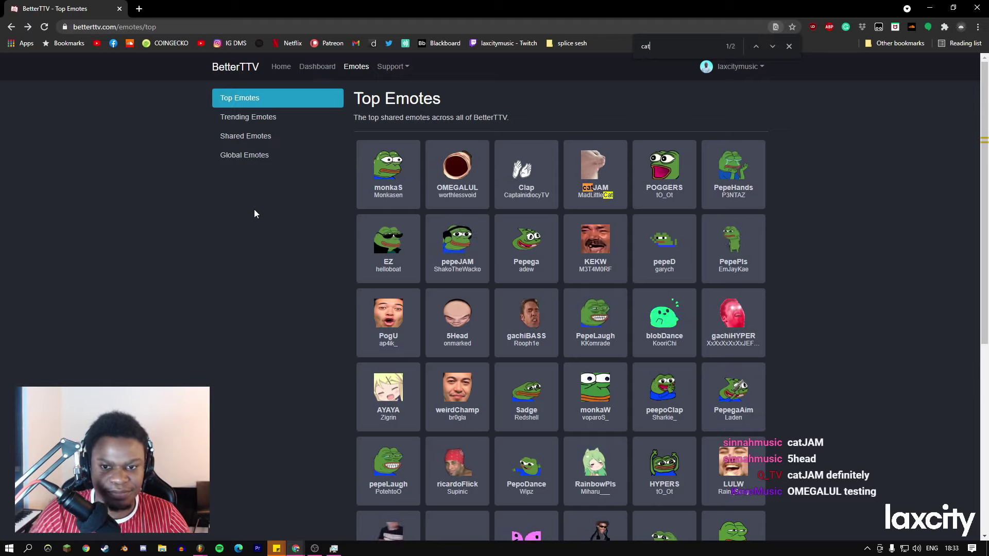
pyautogui.click(613, 158)
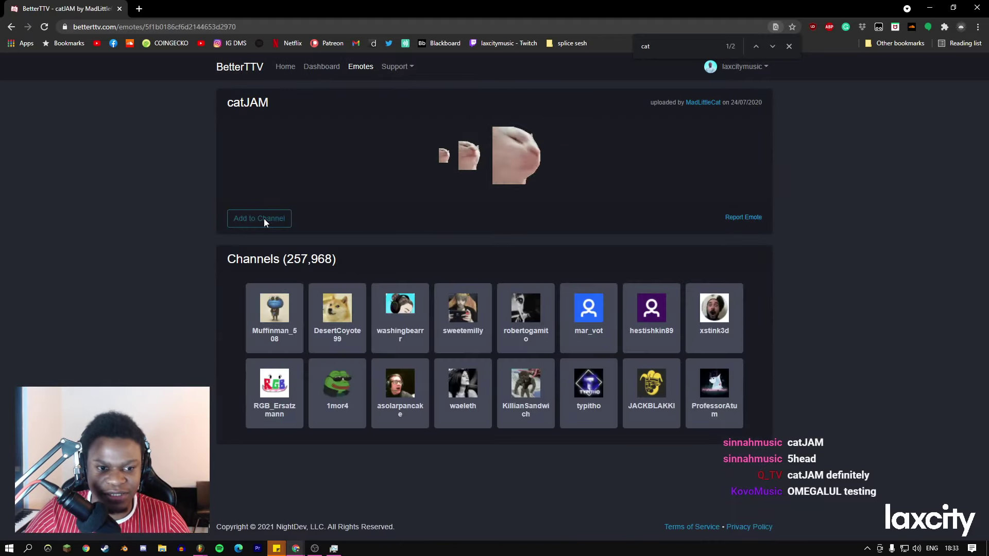
pyautogui.click(8, 27)
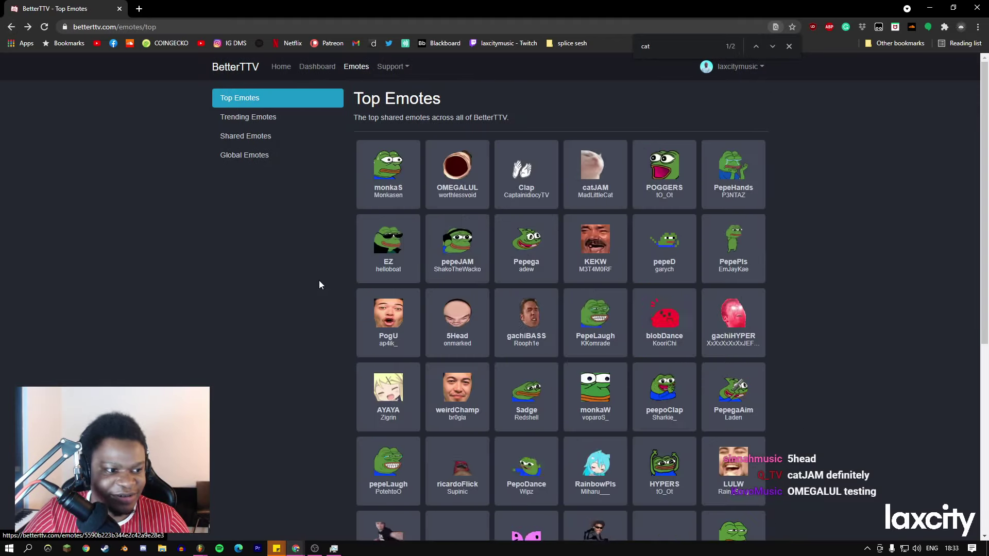
pyautogui.scroll(-4, 438, 245)
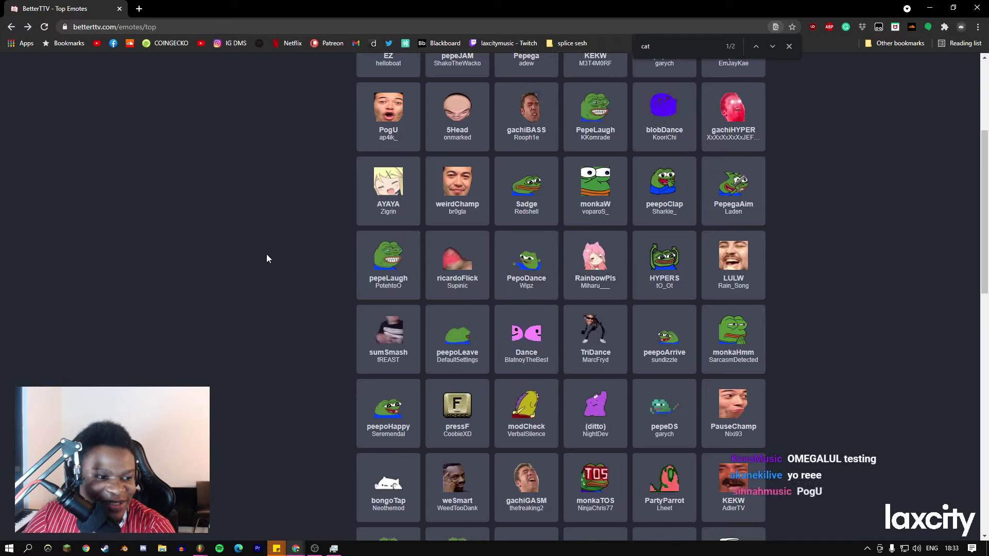
pyautogui.scroll(4, 281, 258)
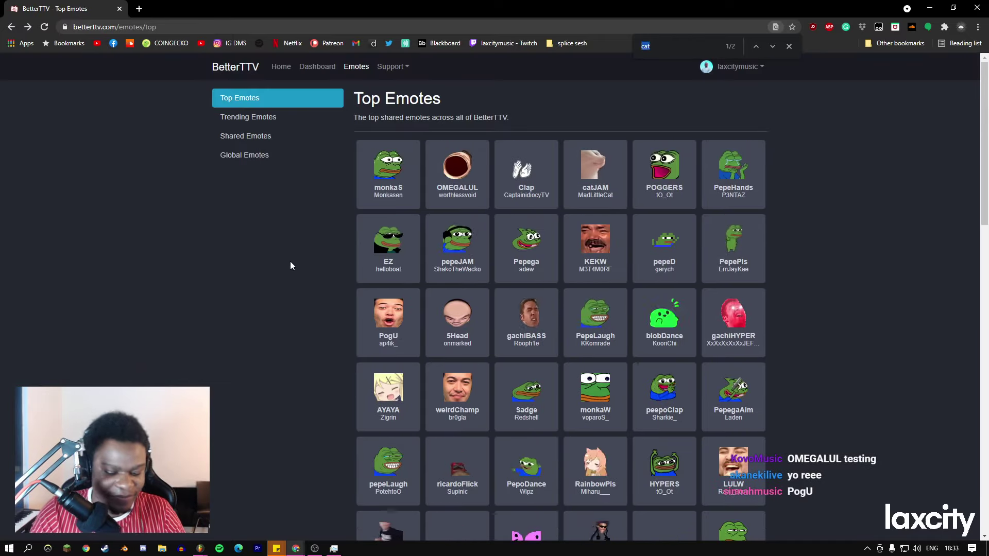
# Search the page for 'pog', add PogU to the channel, and return to Top Emotes.
pyautogui.press('BackSpace')
pyautogui.press('BackSpace')
pyautogui.press('BackSpace')
pyautogui.write('pog')
pyautogui.click(403, 328)
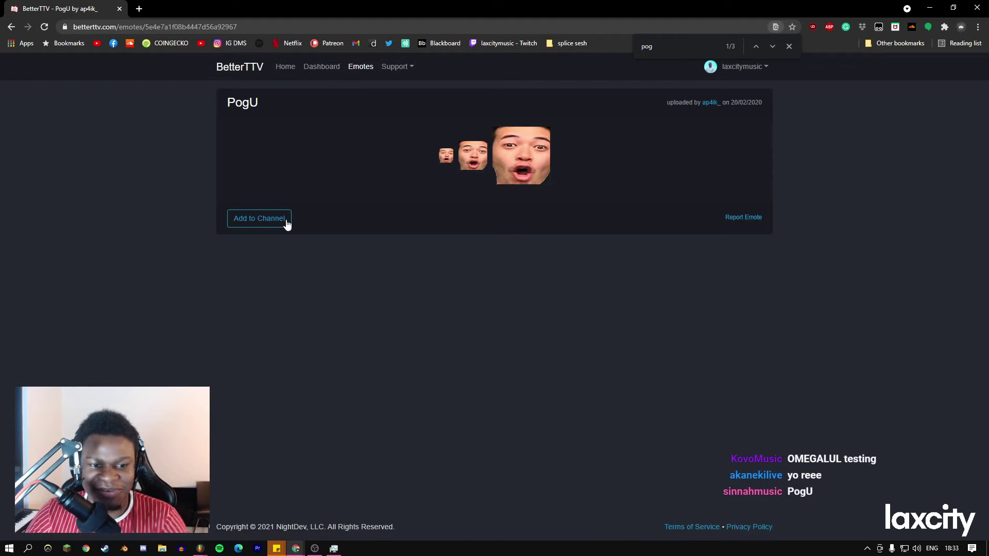
pyautogui.click(11, 26)
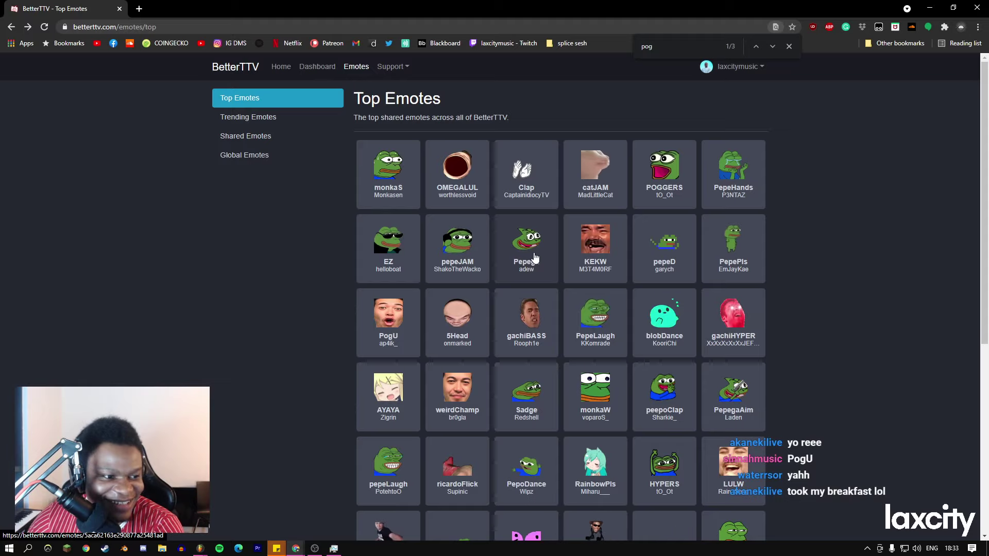
pyautogui.scroll(-6, 257, 283)
pyautogui.scroll(6, 262, 276)
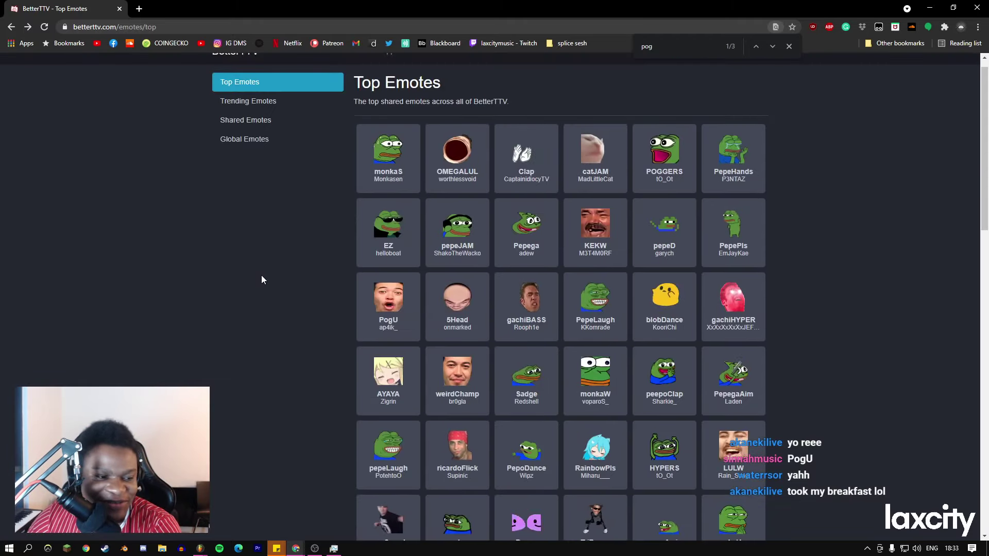
# View the pressF emote's page, then come back and start a page search for 5Head.
pyautogui.scroll(-9, 261, 276)
pyautogui.click(458, 141)
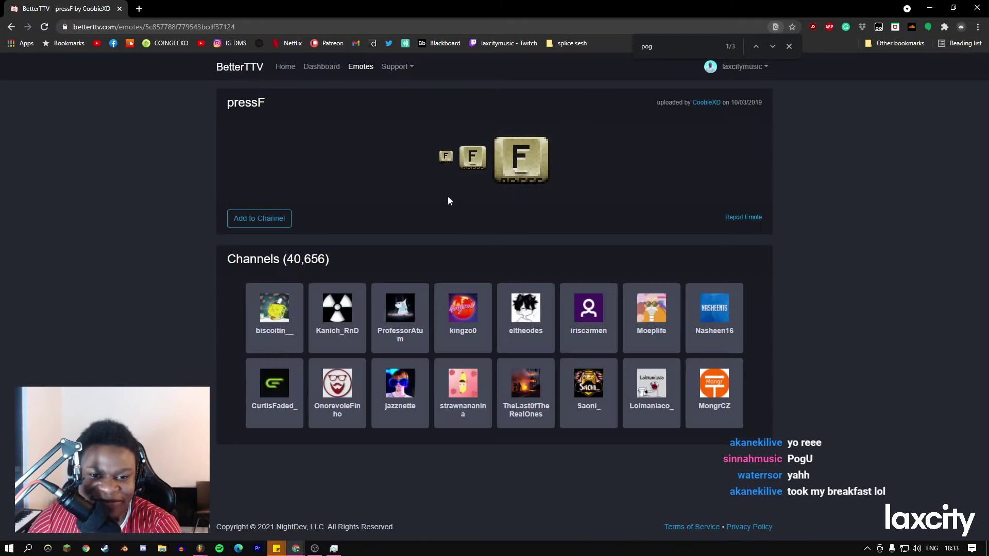
pyautogui.click(11, 26)
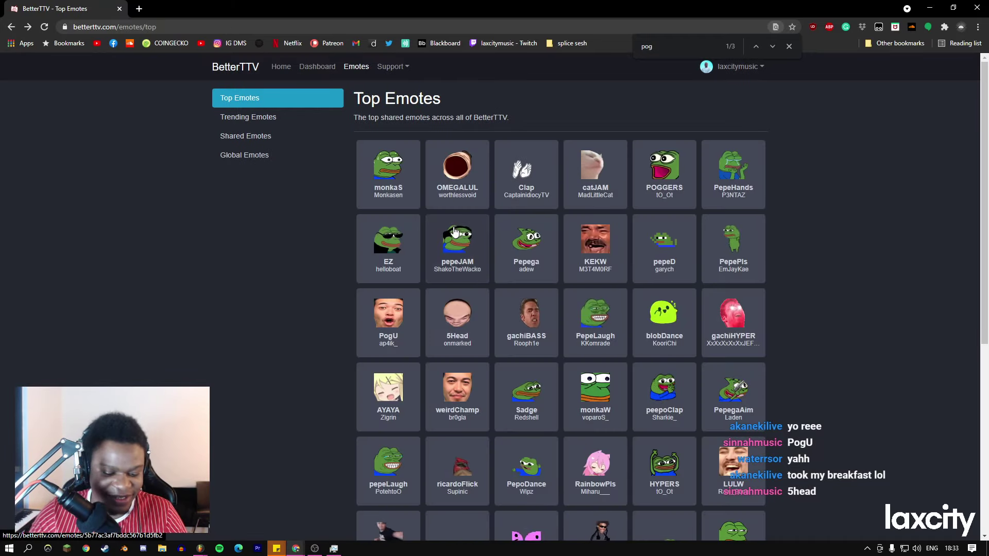
pyautogui.hotkey('ctrl', 'f')
# Open the 5Head emote's page and scroll back through the Top Emotes list.
pyautogui.write('5')
pyautogui.click(471, 336)
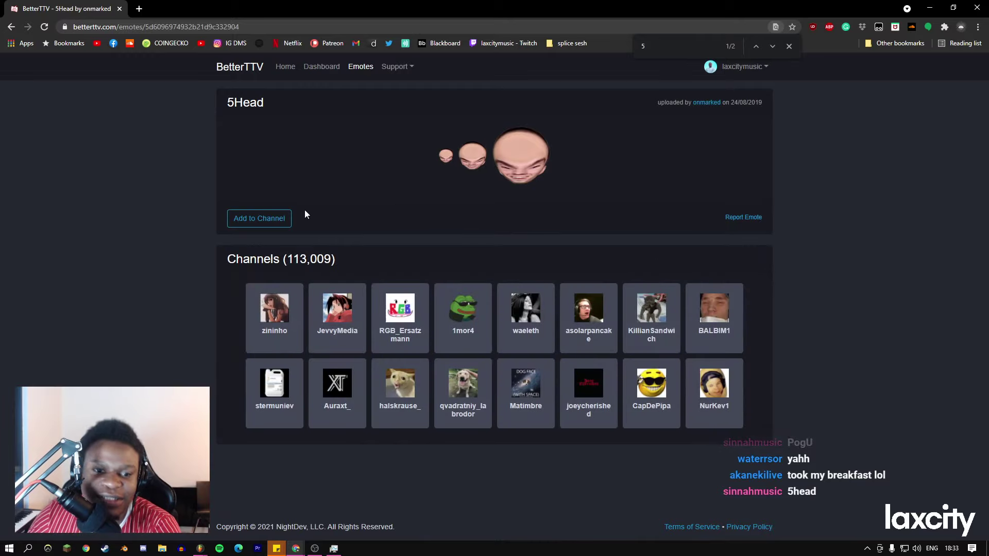
pyautogui.click(7, 29)
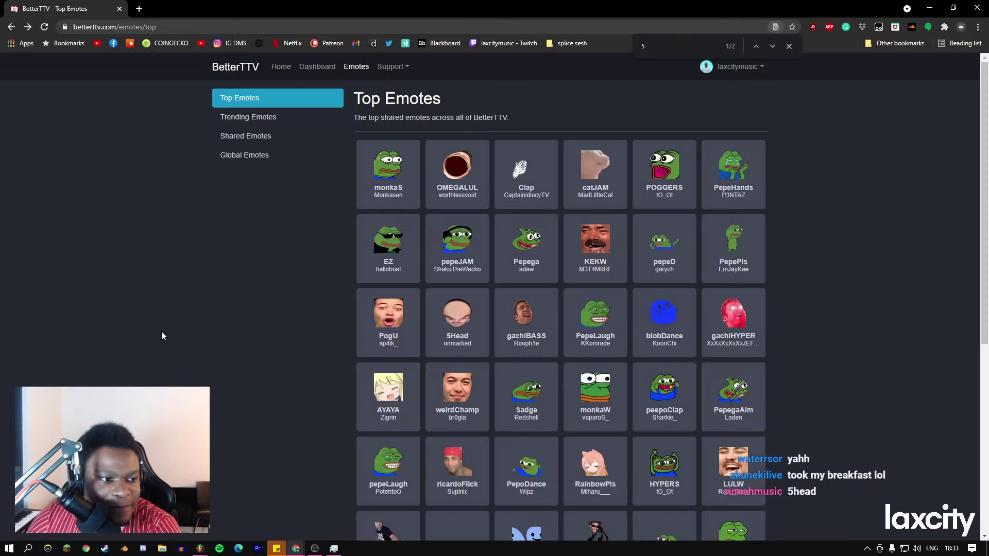
pyautogui.scroll(-4, 162, 332)
pyautogui.scroll(-4, 251, 264)
pyautogui.scroll(1, 251, 258)
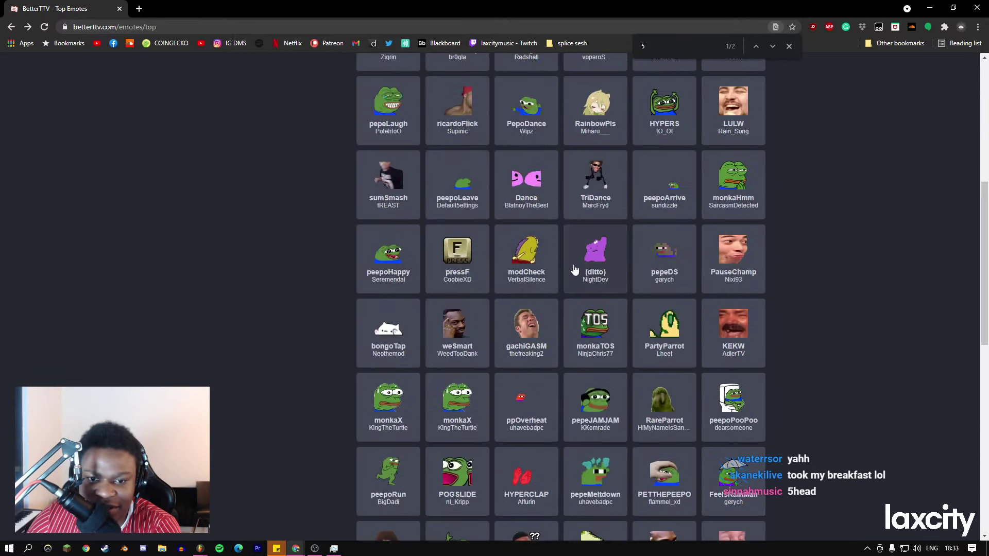
pyautogui.scroll(1, 257, 248)
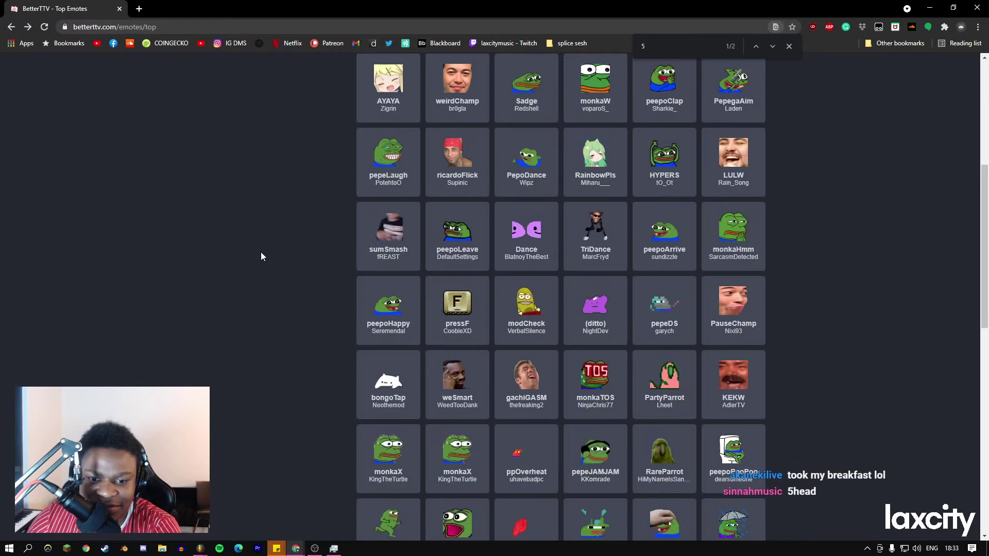
pyautogui.scroll(5, 260, 252)
pyautogui.scroll(-4, 261, 255)
pyautogui.scroll(-6, 261, 259)
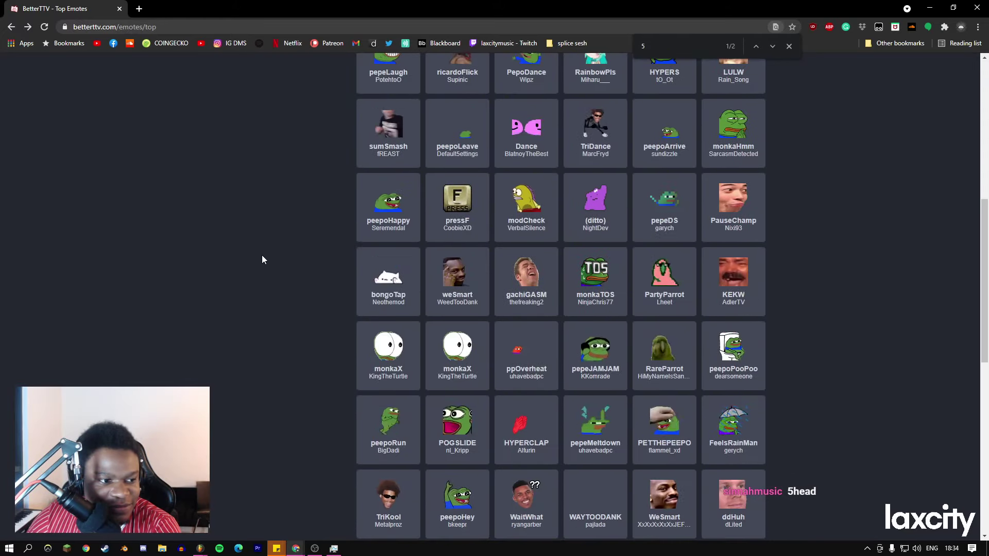
pyautogui.scroll(11, 444, 236)
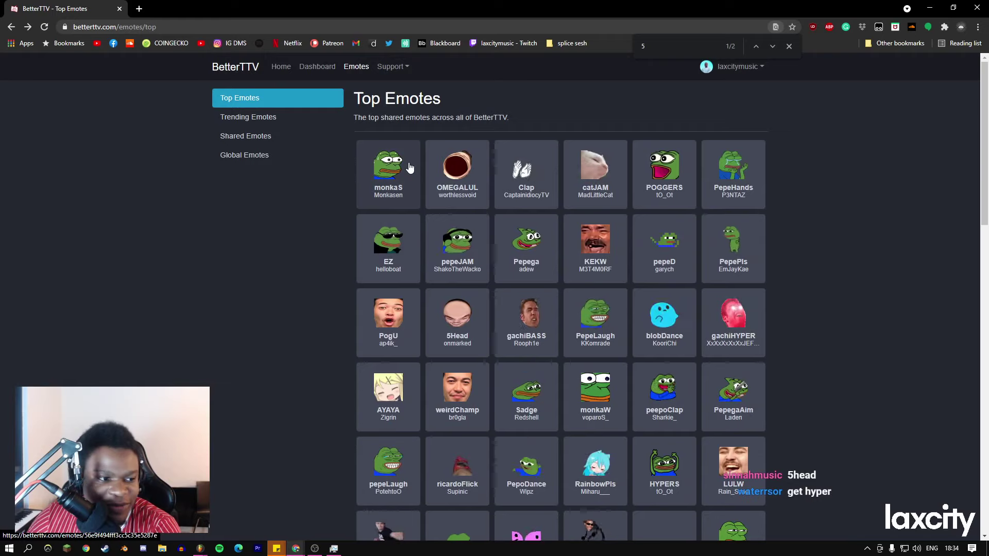
# Clear the page search, remove PogU from the channel, and open the channel's emote list.
pyautogui.press('BackSpace')
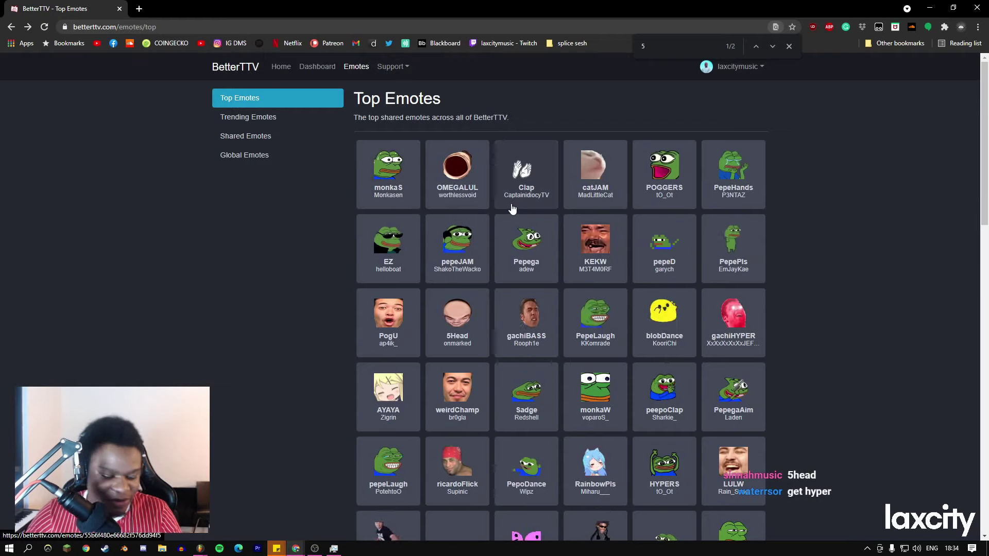
pyautogui.write('get')
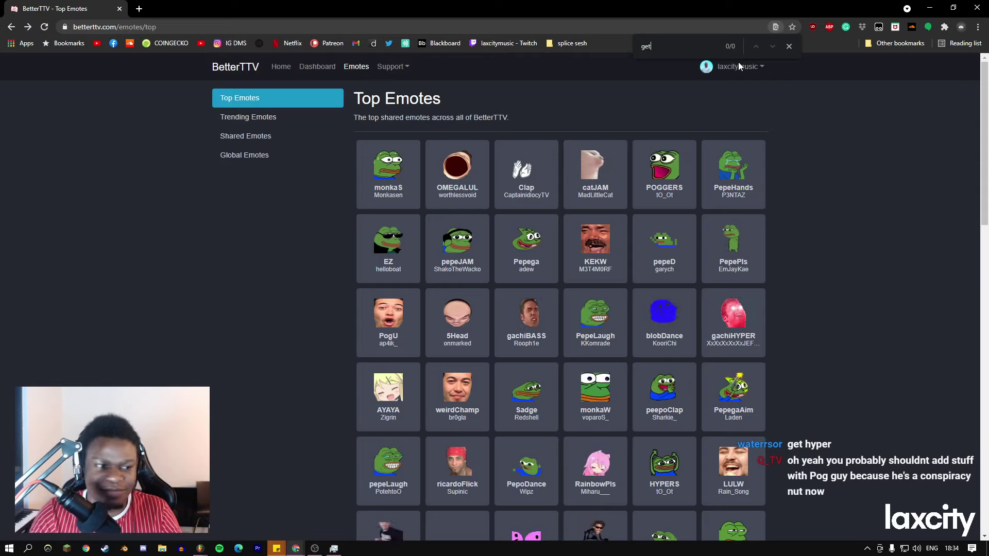
pyautogui.press('BackSpace')
pyautogui.press('BackSpace')
pyautogui.press('BackSpace')
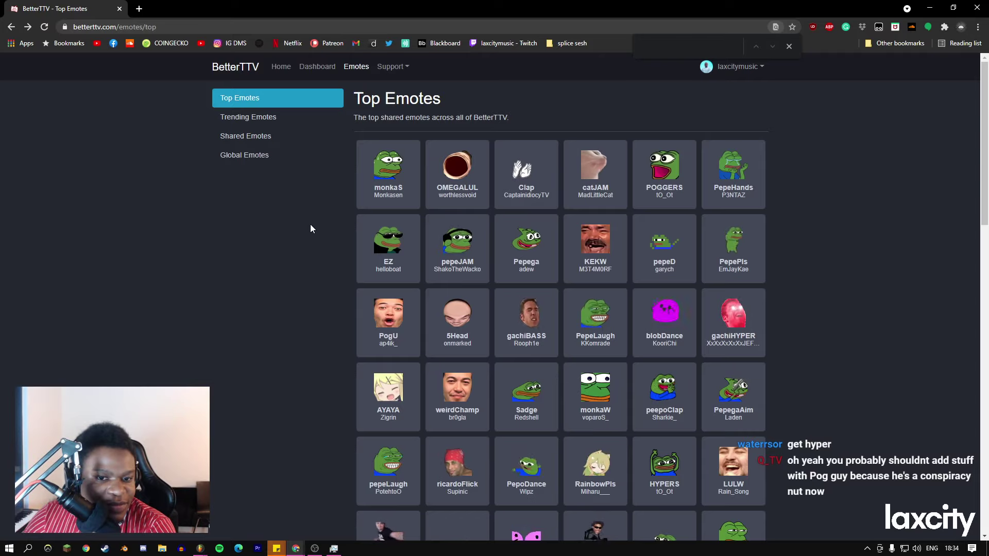
pyautogui.click(388, 323)
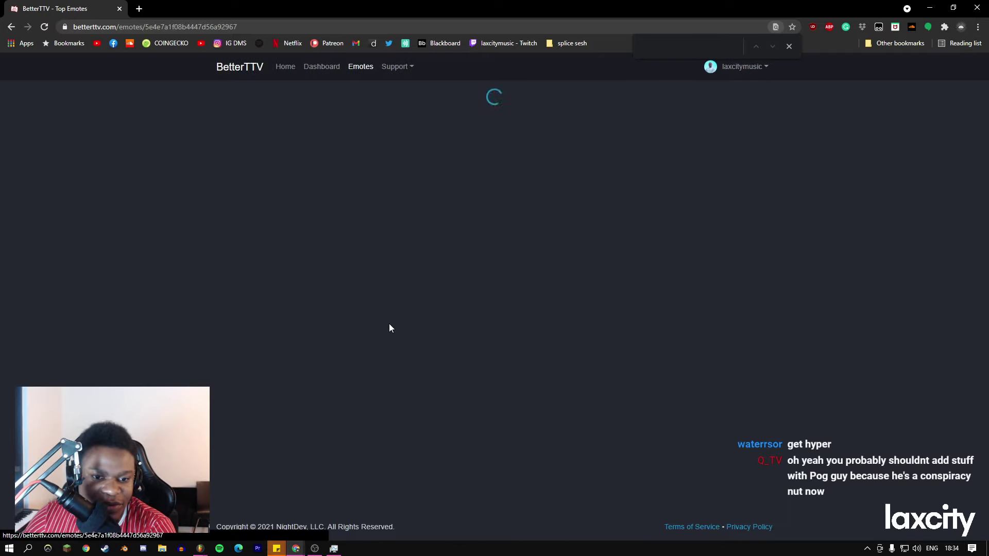
pyautogui.click(273, 217)
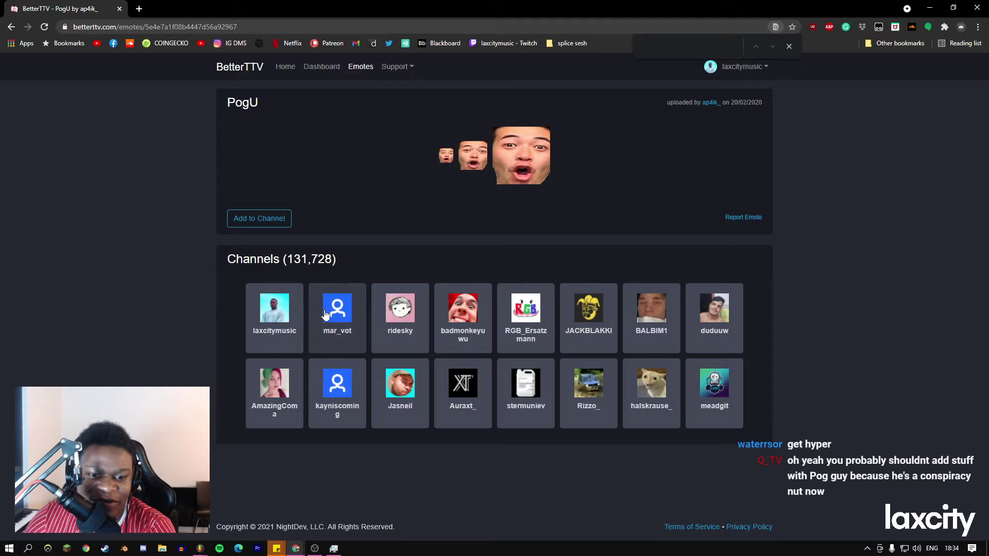
pyautogui.click(268, 321)
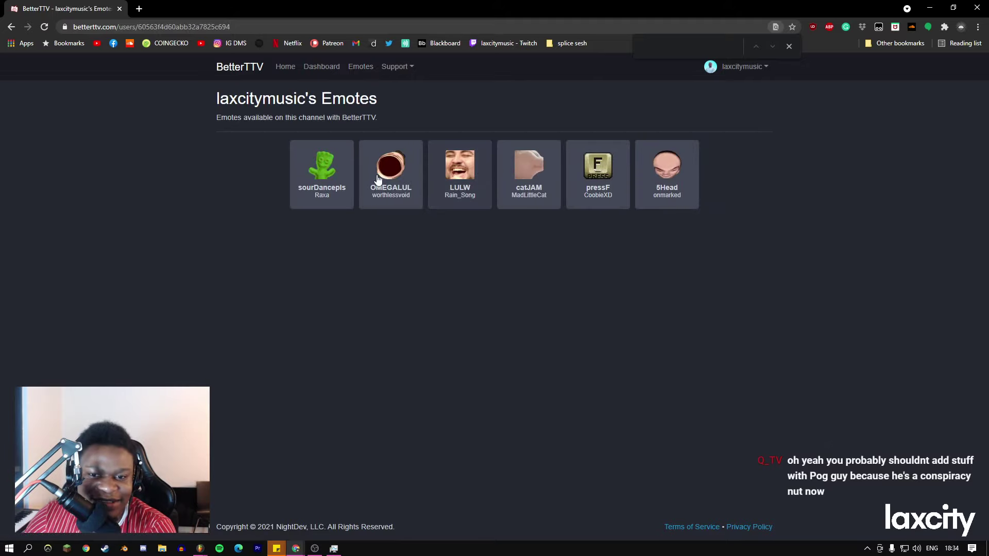
# Remove sourDancepls from the laxcitymusic channel and go back to Top Emotes.
pyautogui.click(315, 178)
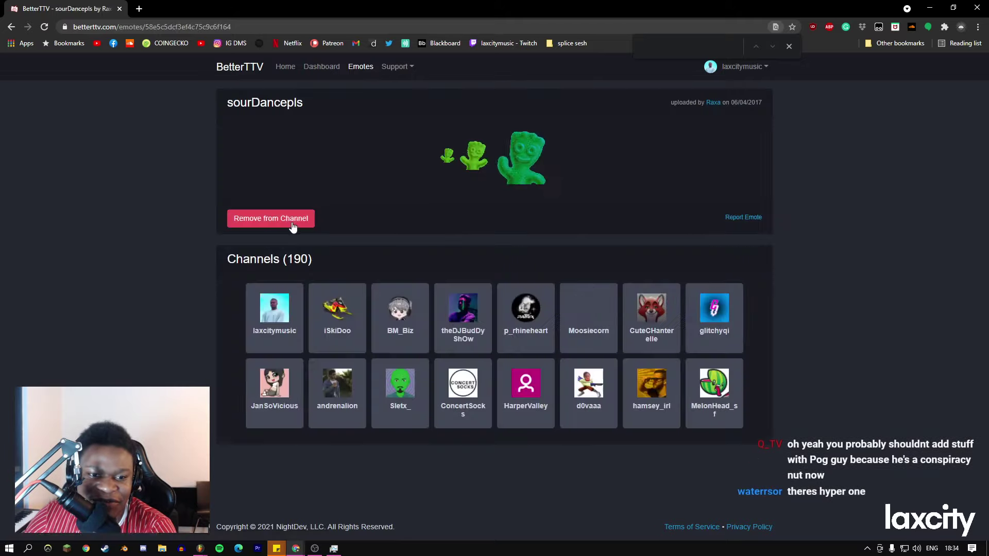
pyautogui.click(11, 27)
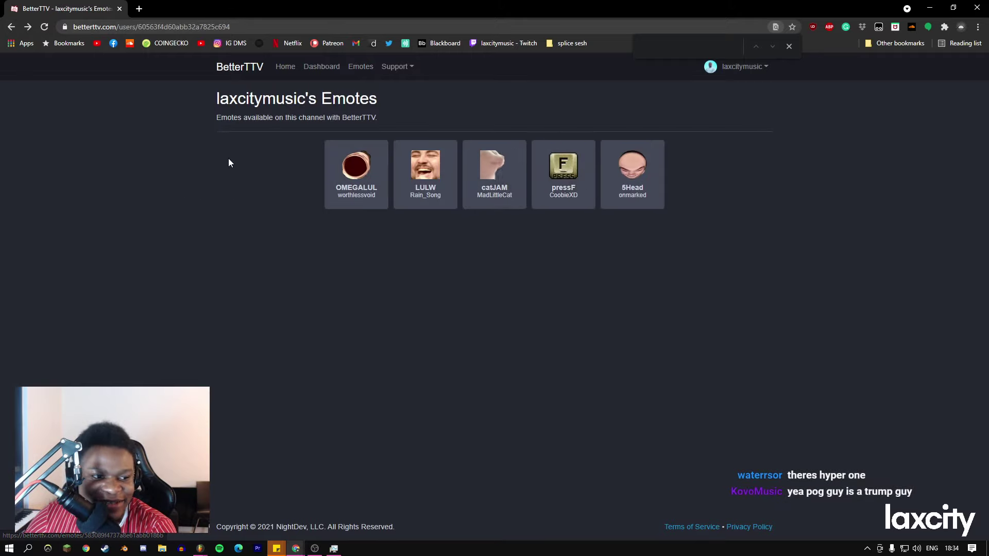
pyautogui.click(11, 27)
pyautogui.click(11, 27)
# Look at the KEKW emote's page, then return to the Top Emotes list.
pyautogui.moveTo(558, 275); pyautogui.dragTo(536, 267)
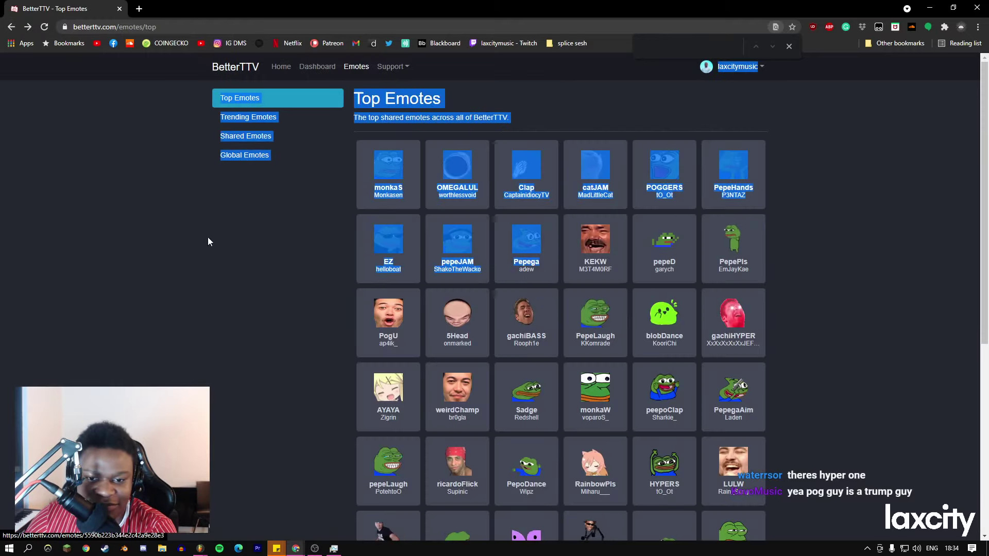
pyautogui.click(372, 284)
pyautogui.click(610, 240)
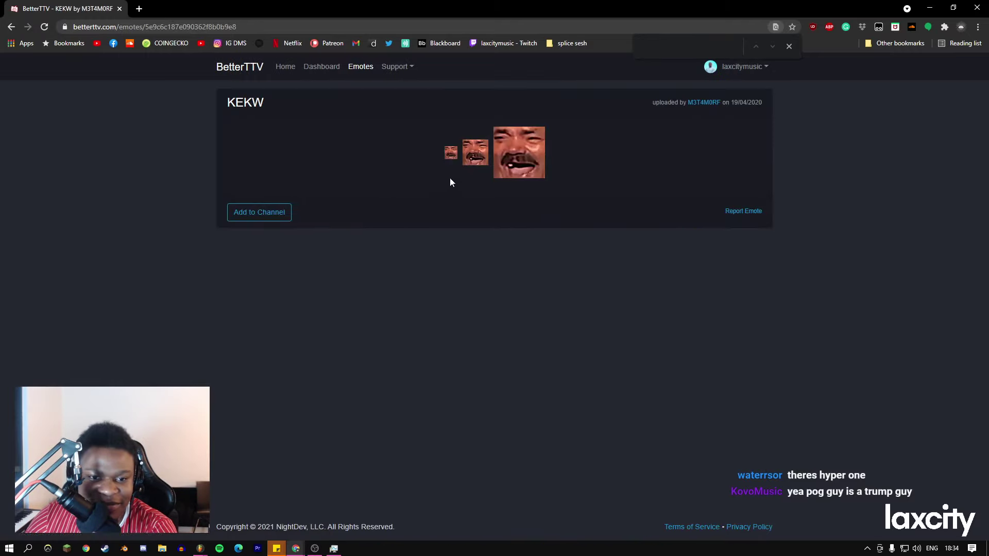
pyautogui.click(13, 30)
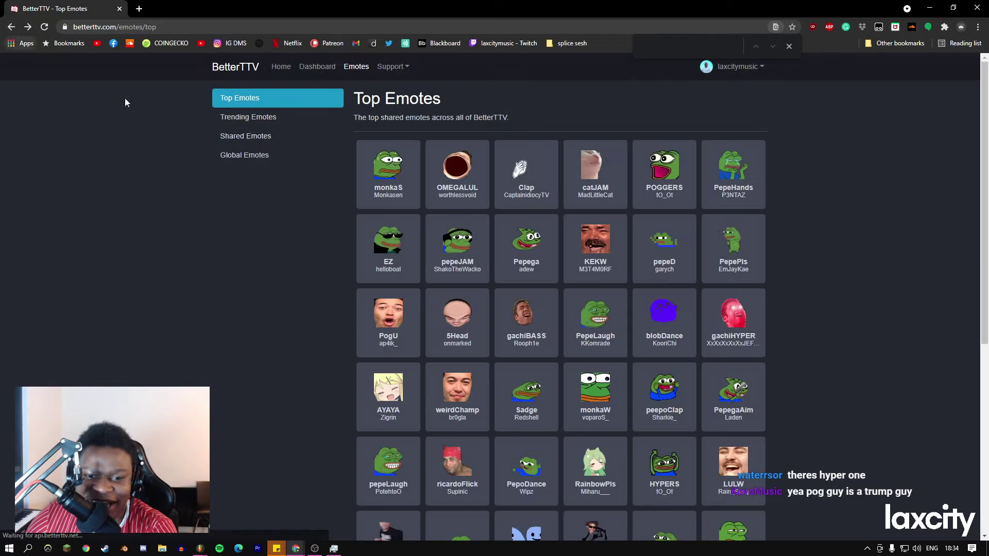
# Scroll down through Top Emotes and check the CrabPls emote's page.
pyautogui.scroll(-3, 658, 248)
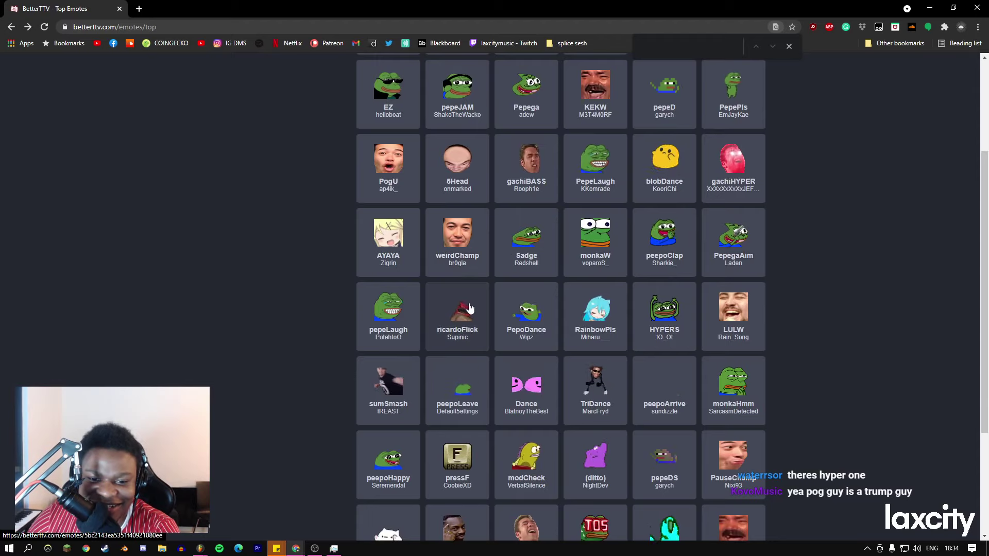
pyautogui.scroll(-2, 443, 258)
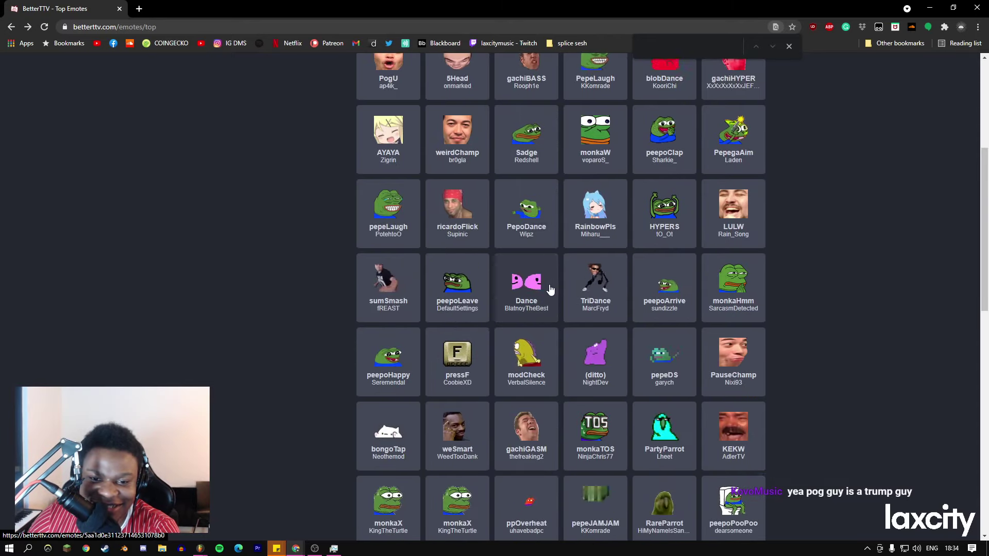
pyautogui.scroll(-3, 706, 282)
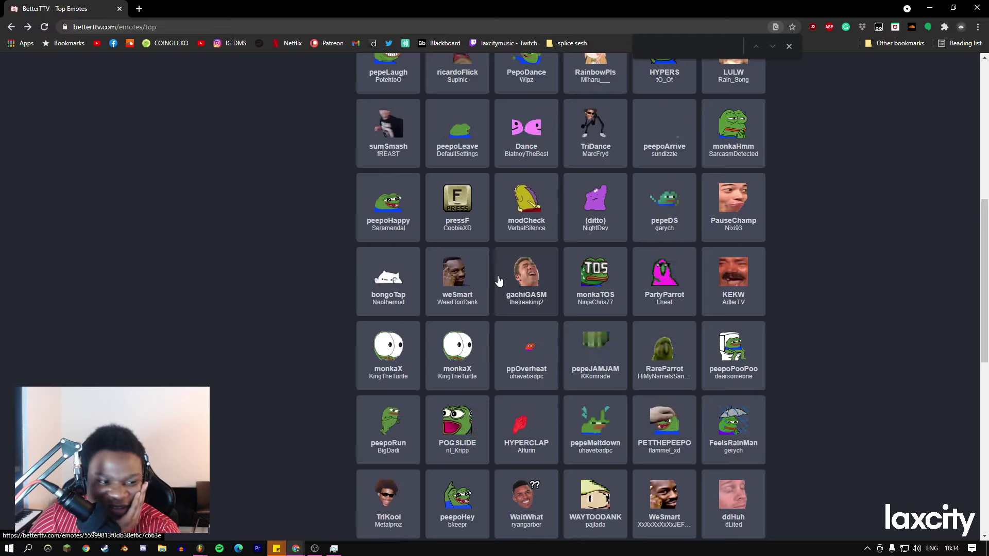
pyautogui.scroll(-5, 559, 264)
pyautogui.scroll(-3, 713, 271)
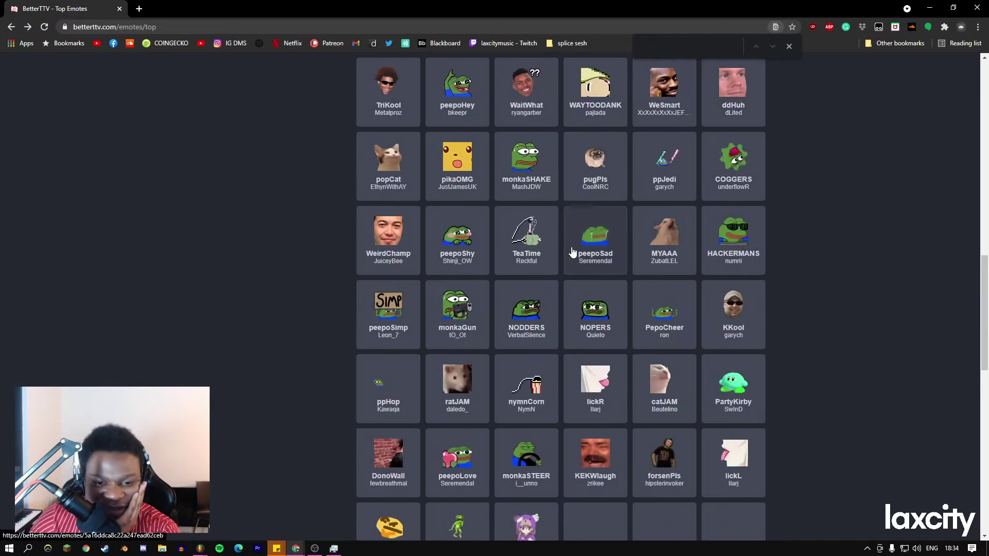
pyautogui.scroll(-4, 480, 255)
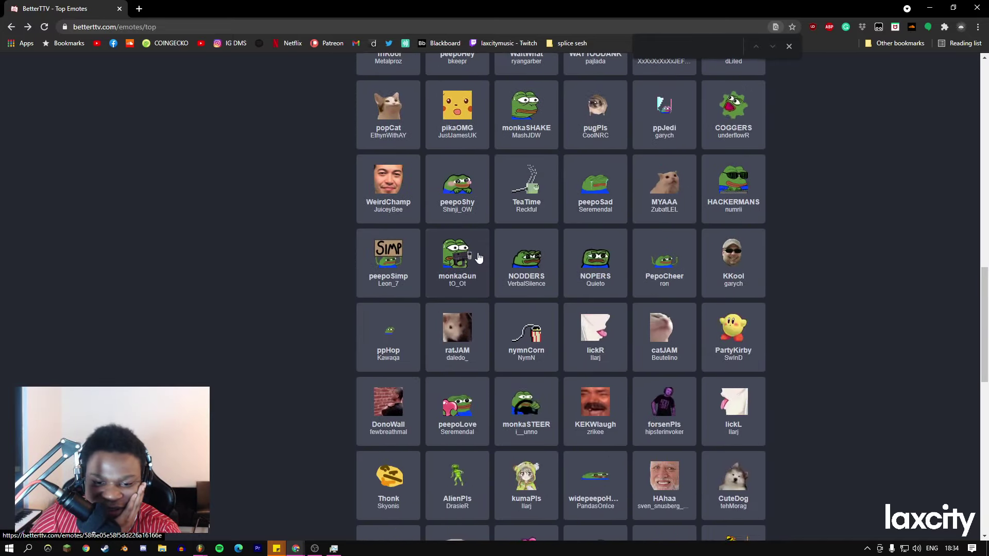
pyautogui.scroll(-4, 482, 260)
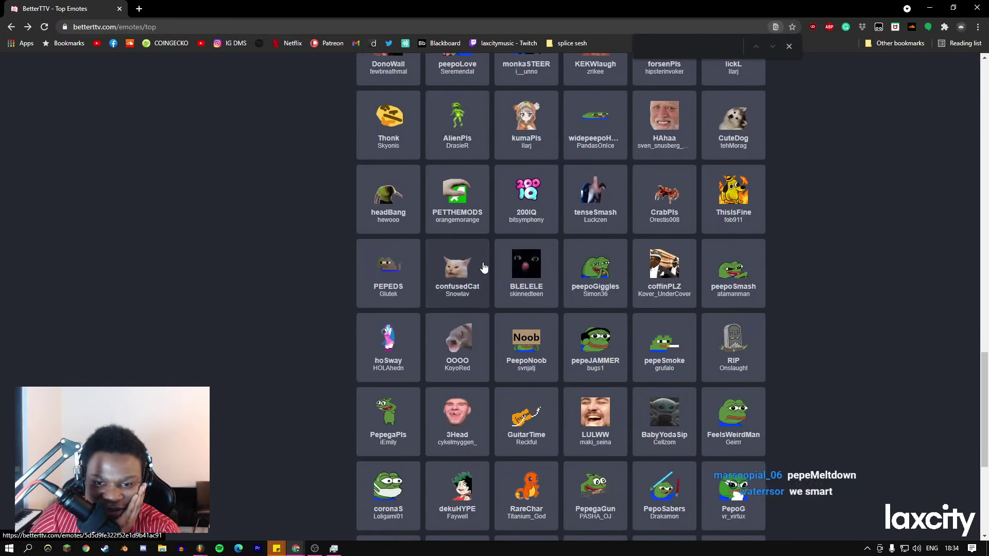
pyautogui.scroll(1, 503, 261)
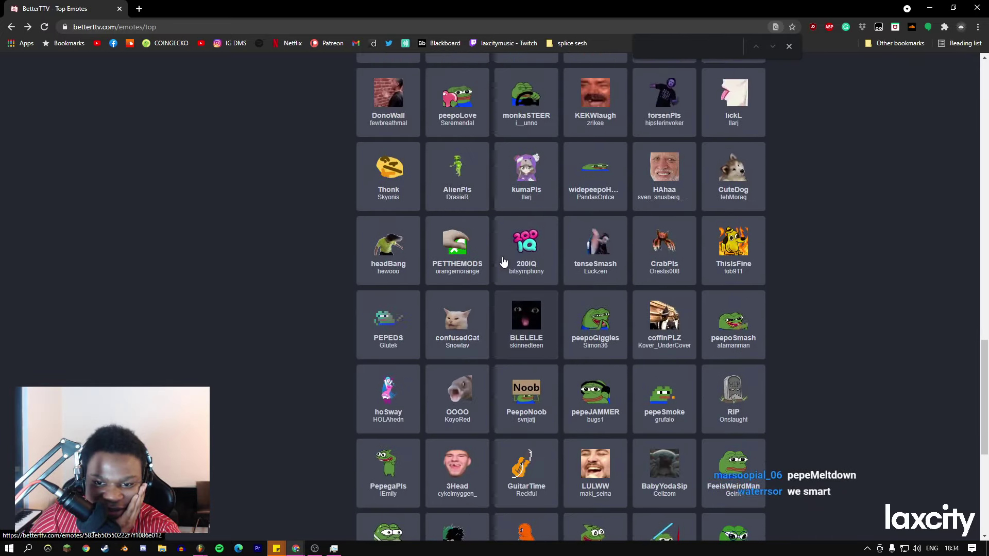
pyautogui.click(664, 246)
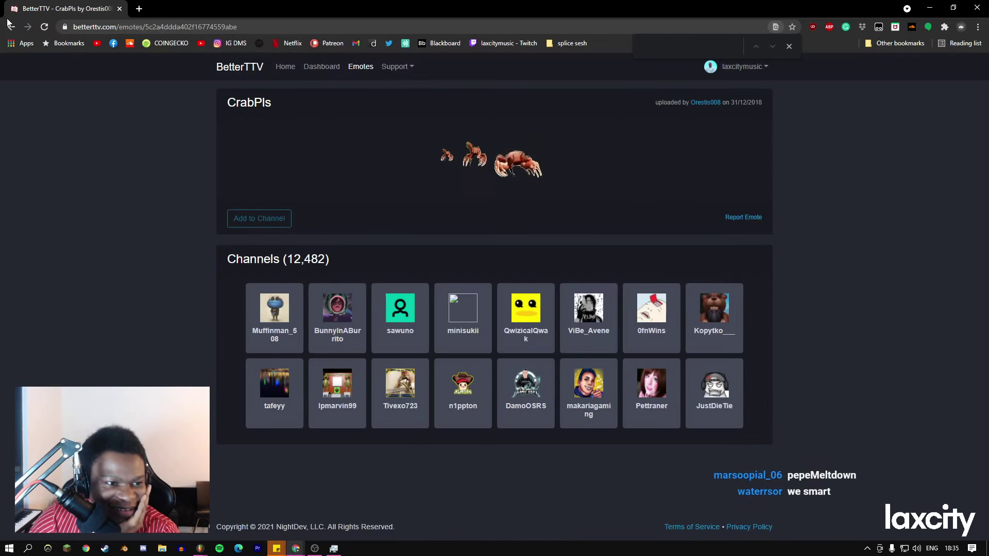
pyautogui.click(8, 24)
# Search the page for pepeMeltdown, then for 'ppover' to locate ppOverheat.
pyautogui.scroll(-1, 575, 305)
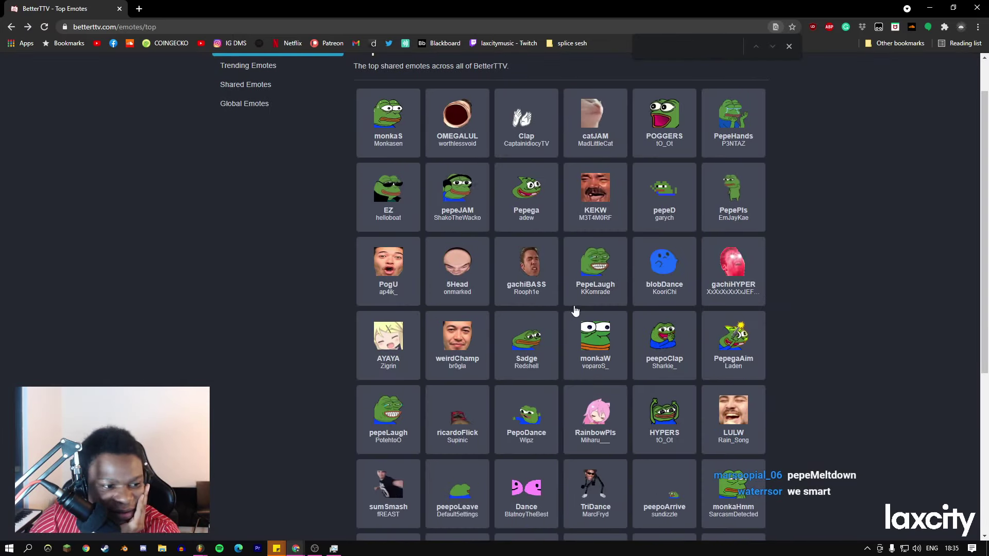
pyautogui.write('pe')
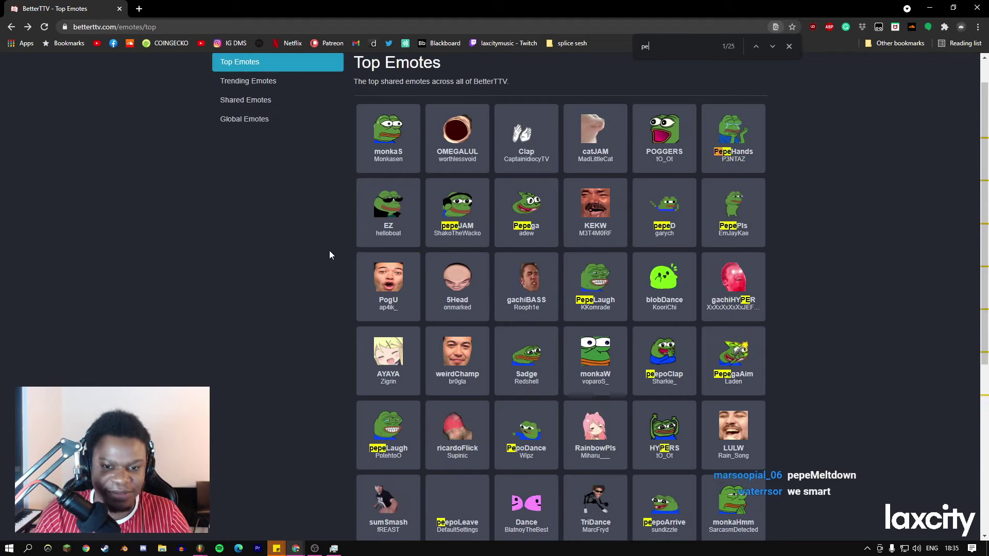
pyautogui.write('pmel')
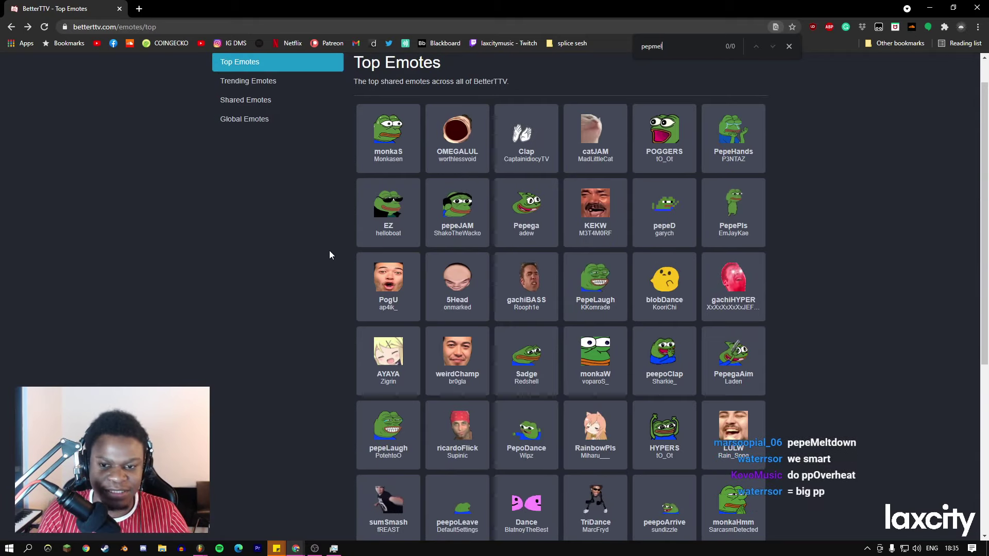
pyautogui.press('BackSpace')
pyautogui.press('BackSpace')
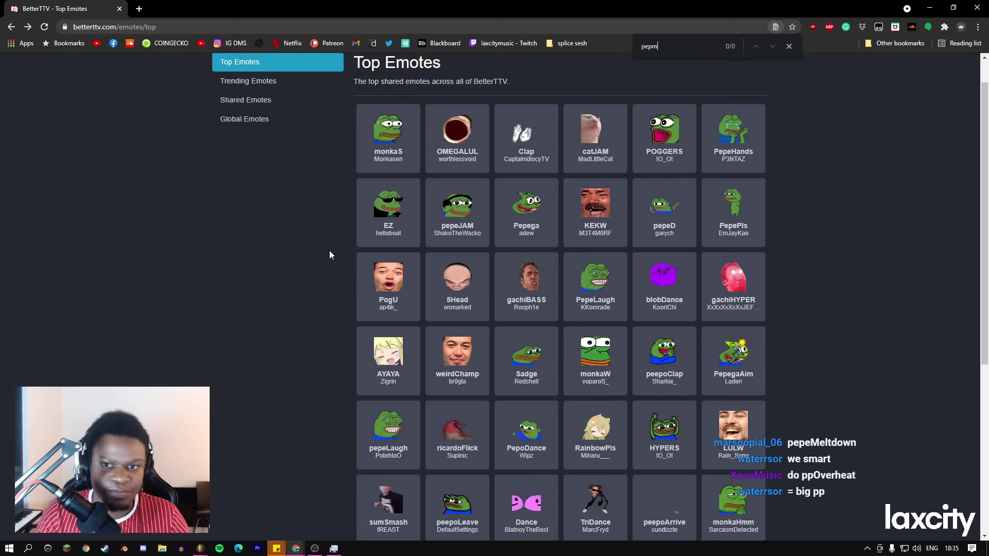
pyautogui.press('BackSpace')
pyautogui.write('emel')
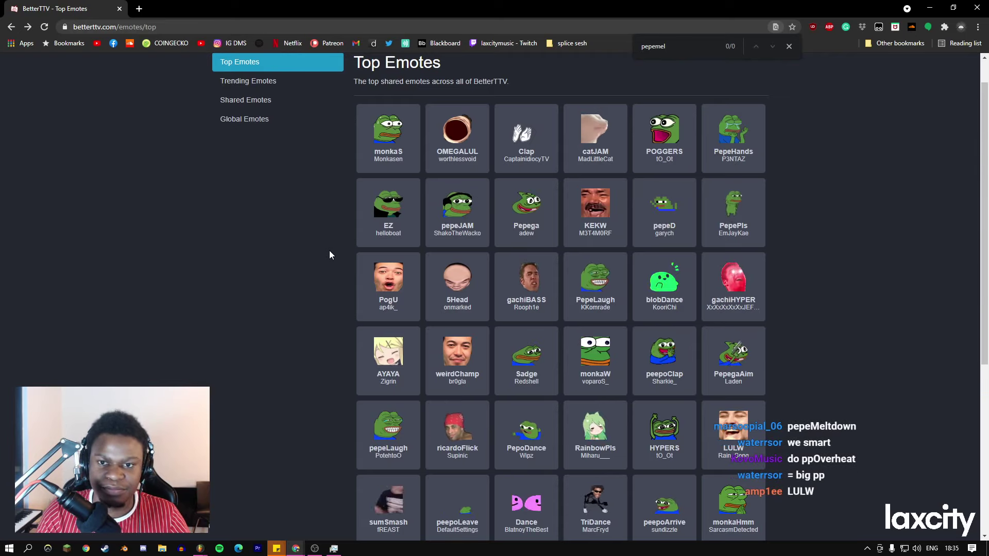
pyautogui.press('BackSpace')
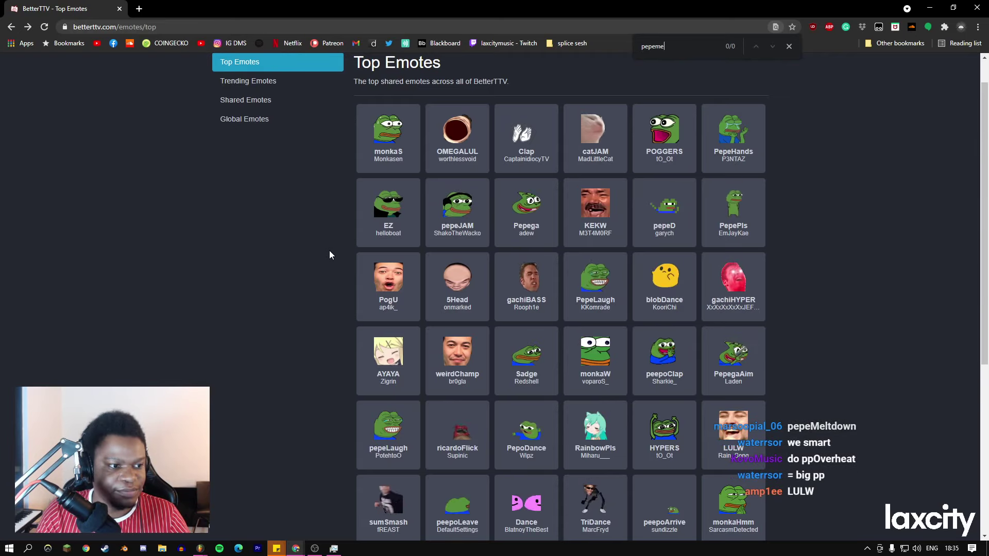
pyautogui.press('BackSpace')
pyautogui.press('BackSpace')
pyautogui.press('BackSpace')
pyautogui.press('BackSpace')
pyautogui.press('BackSpace')
pyautogui.press('BackSpace')
pyautogui.write('pp')
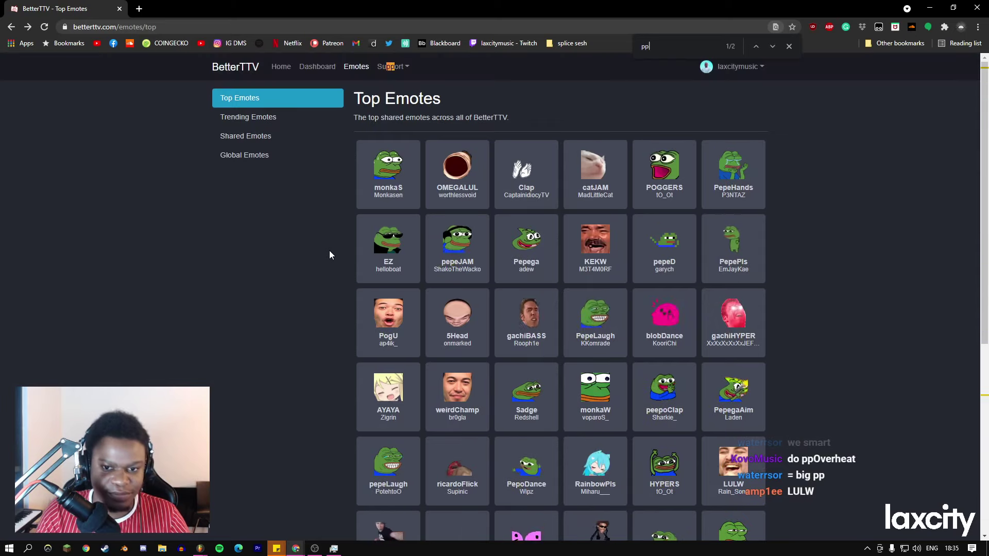
pyautogui.write('ove')
pyautogui.press('BackSpace')
pyautogui.press('BackSpace')
pyautogui.press('BackSpace')
pyautogui.press('BackSpace')
pyautogui.press('BackSpace')
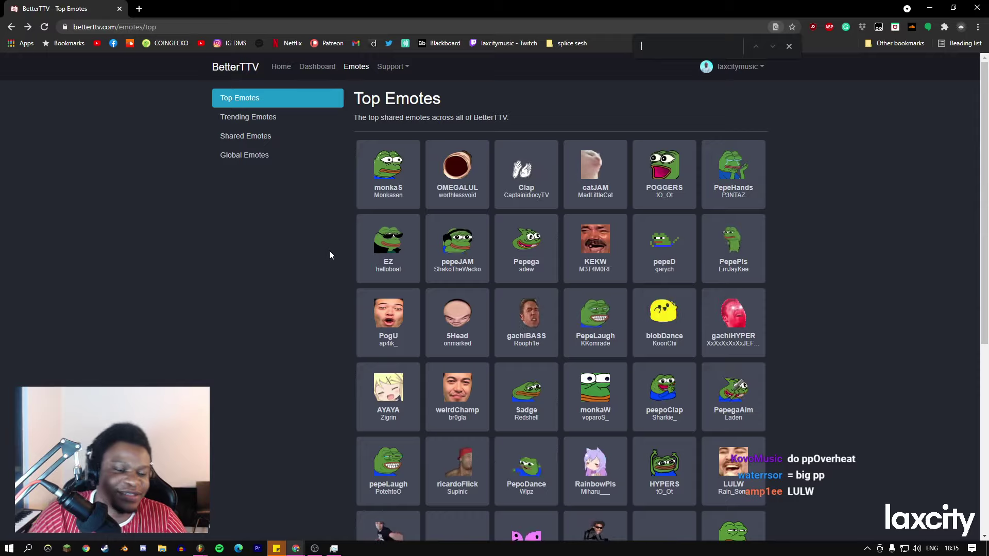
pyautogui.scroll(-15, 307, 359)
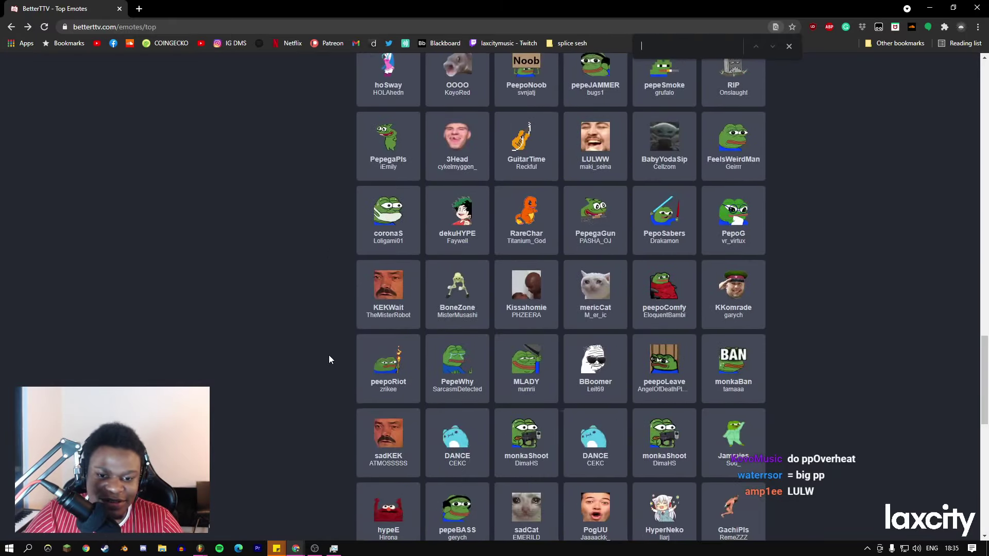
pyautogui.scroll(-15, 327, 358)
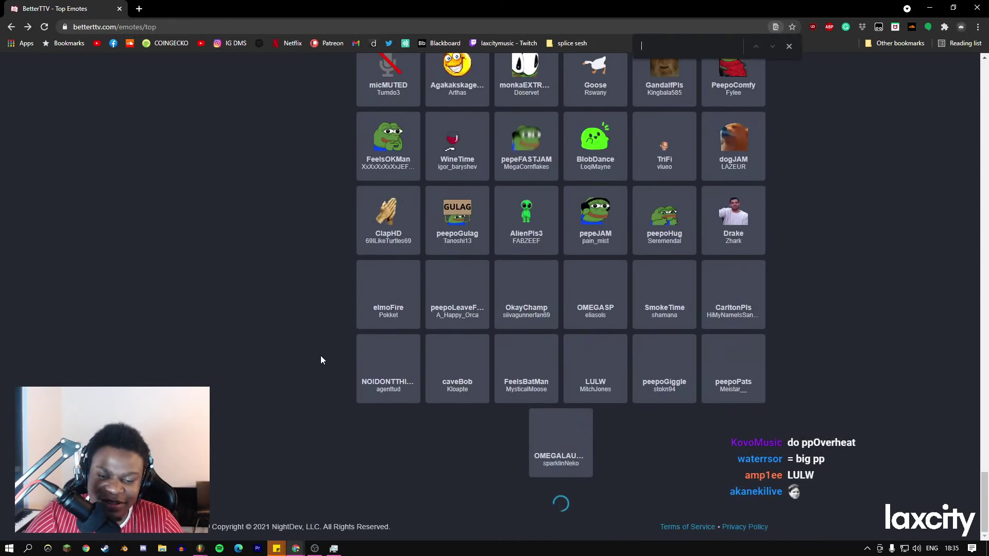
pyautogui.scroll(-15, 319, 355)
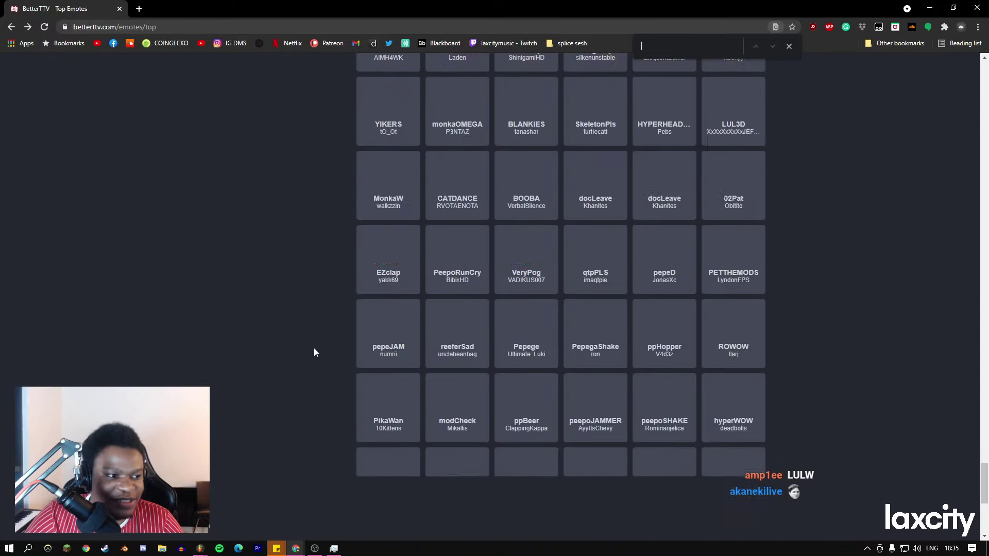
pyautogui.scroll(-15, 314, 352)
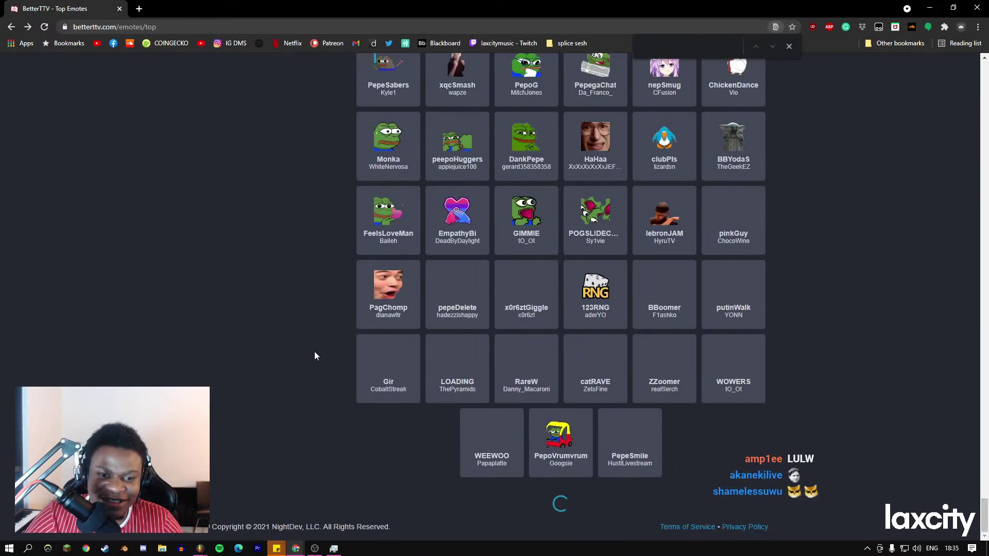
pyautogui.scroll(-10, 315, 352)
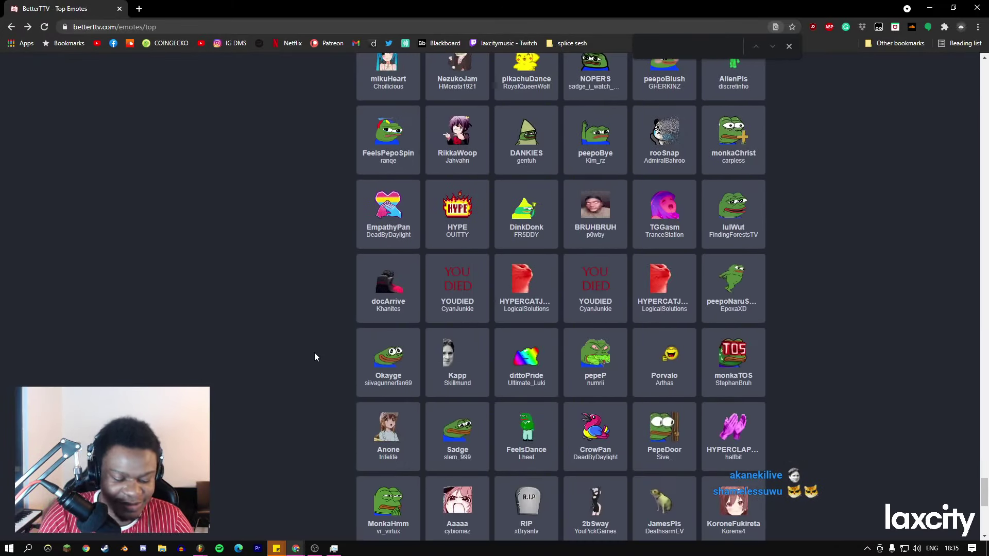
pyautogui.write('ppover')
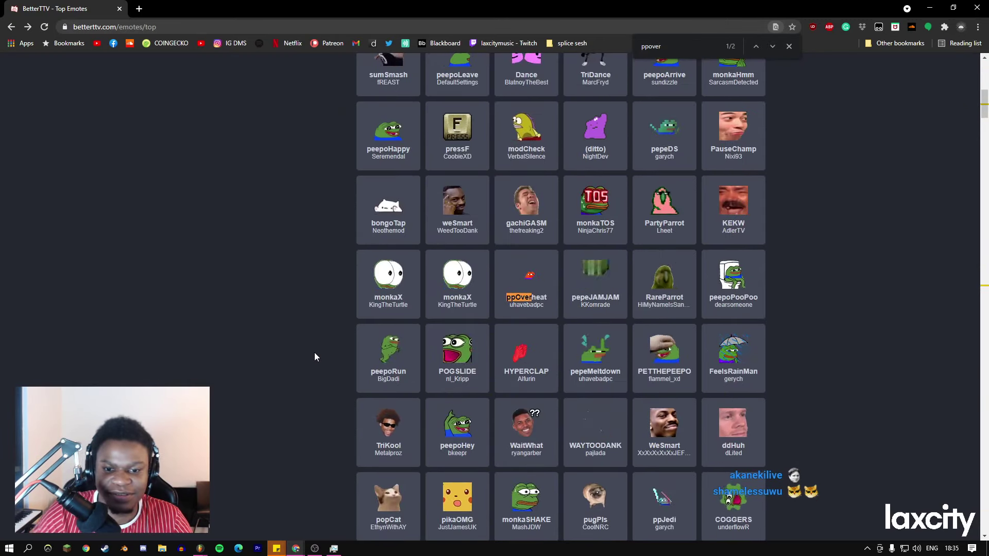
# Add ppOverheat to the channel, then scroll down to BongoCat, micMUTED, BlobDance and Drake.
pyautogui.click(516, 271)
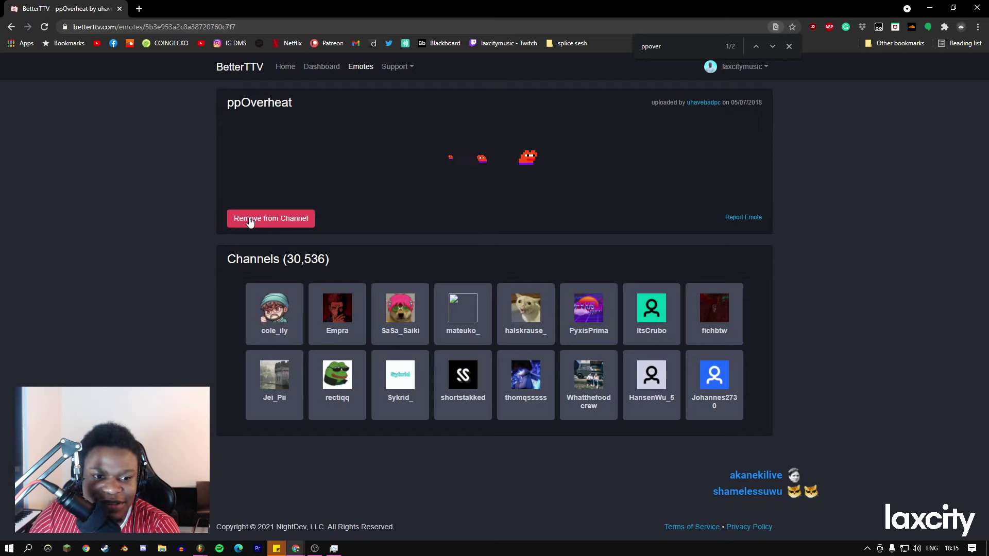
pyautogui.click(11, 27)
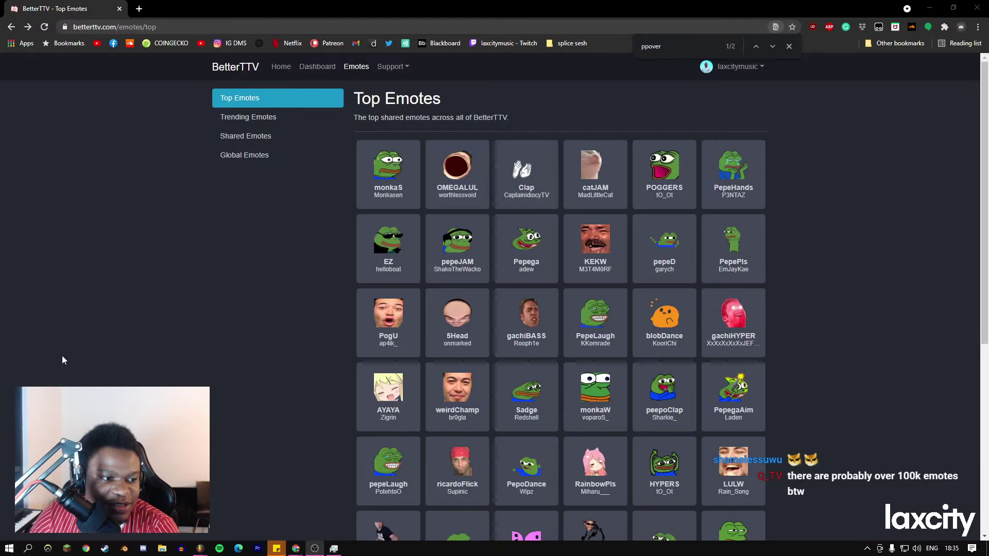
pyautogui.scroll(-6, 277, 306)
pyautogui.scroll(-15, 227, 289)
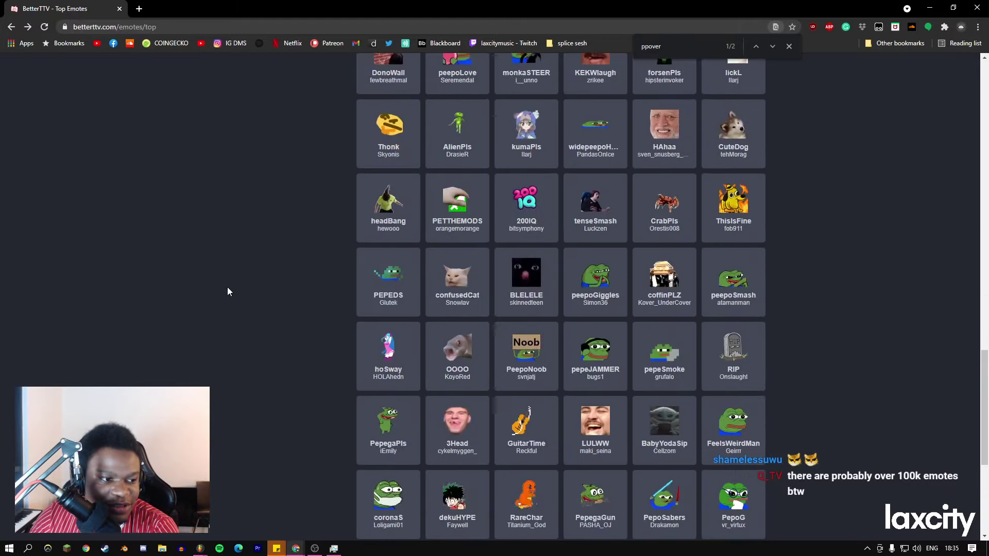
pyautogui.scroll(-15, 224, 293)
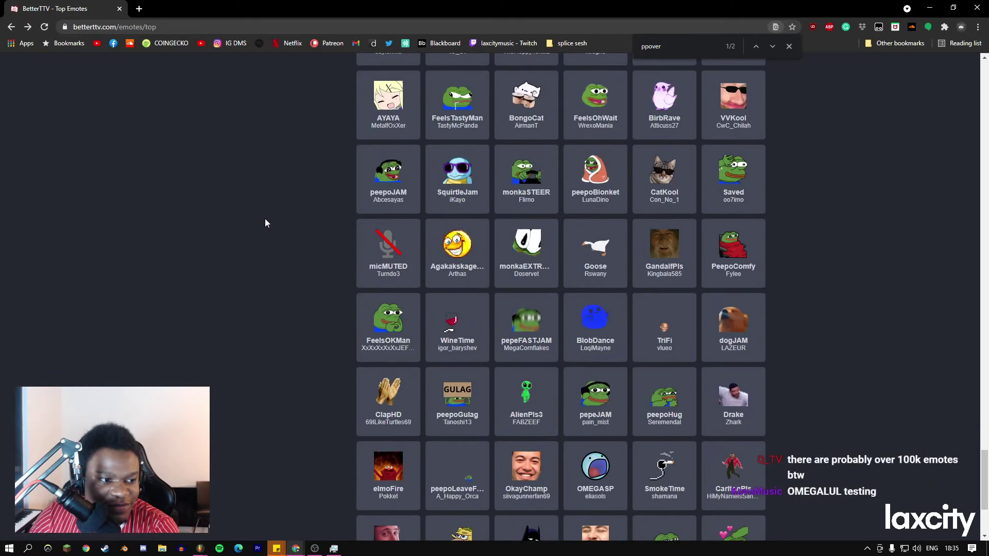
# Open the BetterTTV website from the Extensions menu and close the old Top Emotes tab.
pyautogui.click(944, 27)
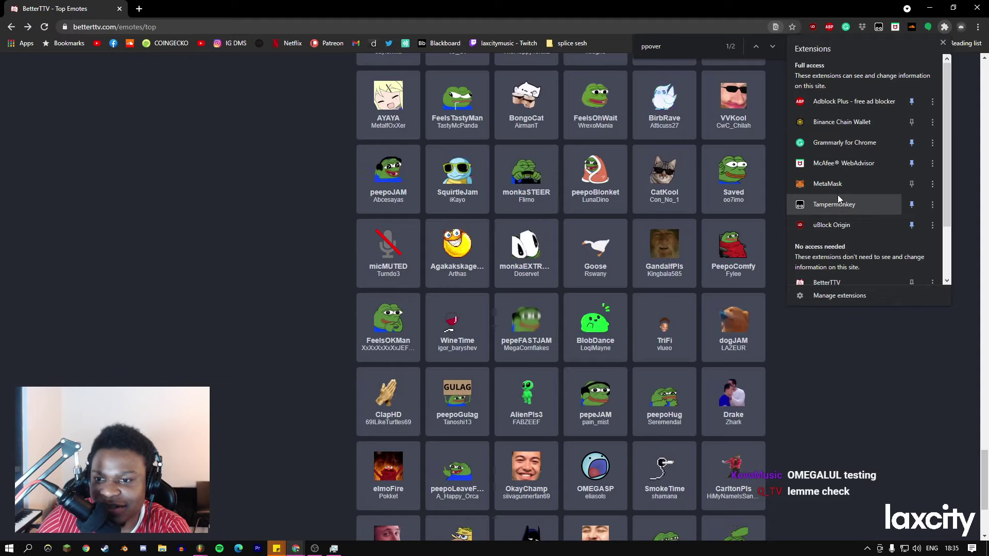
pyautogui.scroll(-2, 829, 129)
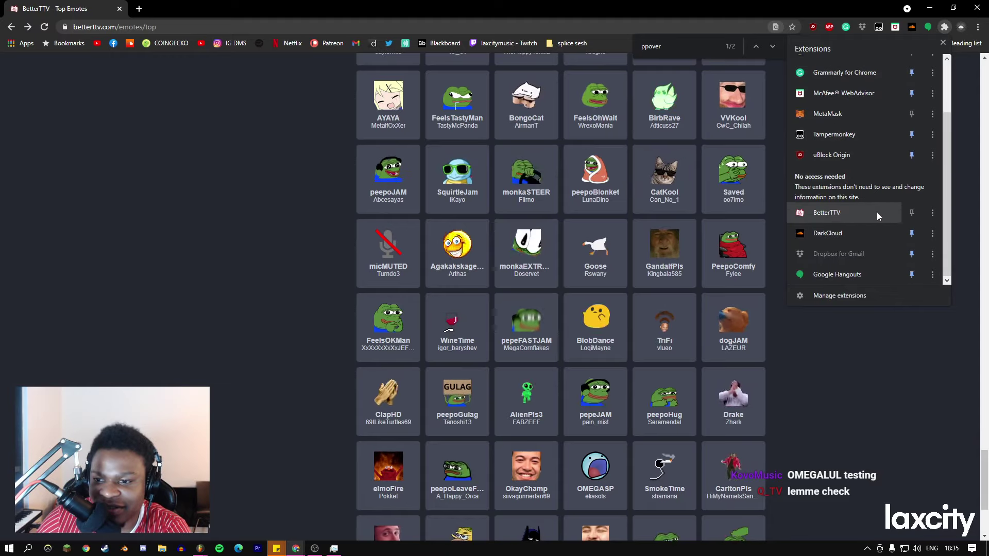
pyautogui.click(932, 212)
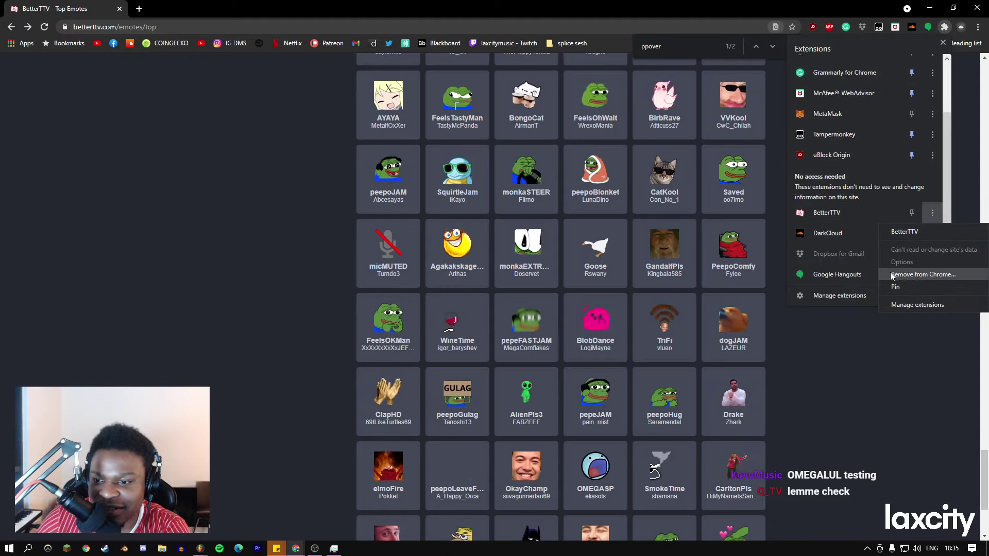
pyautogui.click(914, 227)
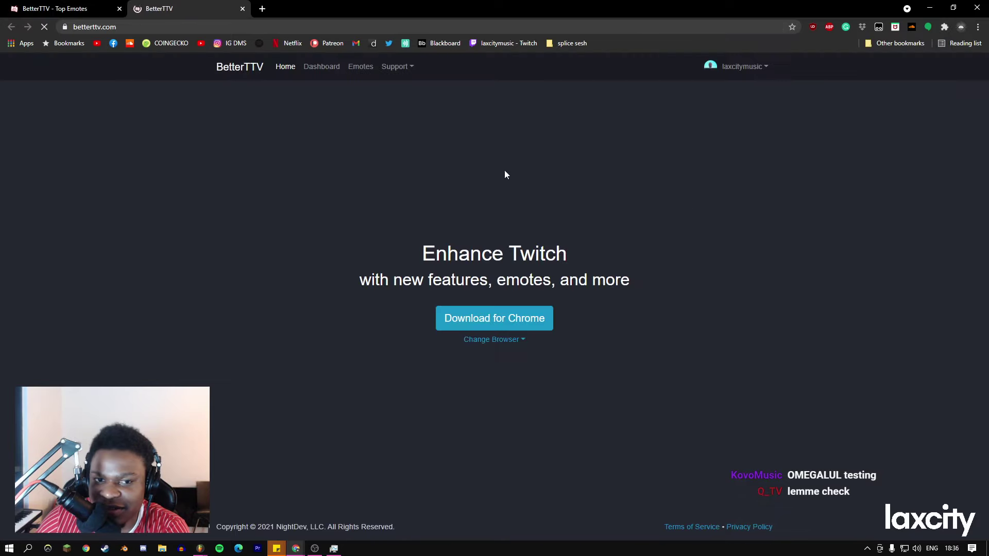
pyautogui.middleClick(55, 4)
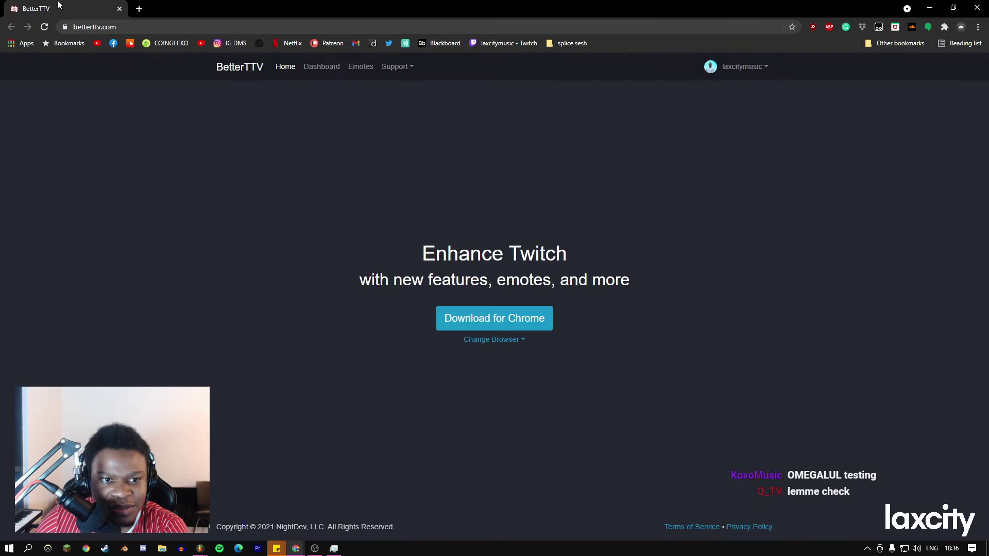
# Check the dashboard's channel emotes, now including ppOverheat, and return to BetterTTV's home page.
pyautogui.click(335, 67)
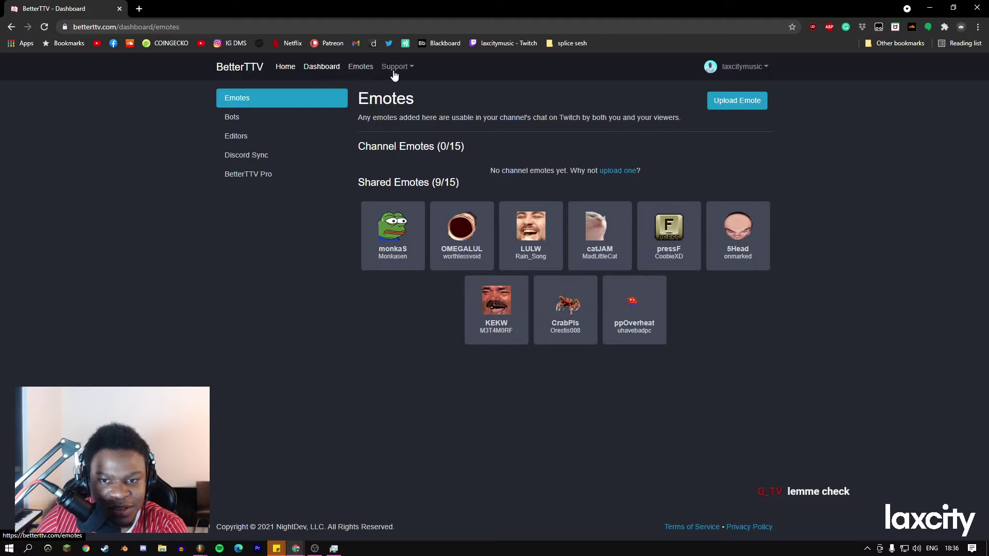
pyautogui.click(356, 68)
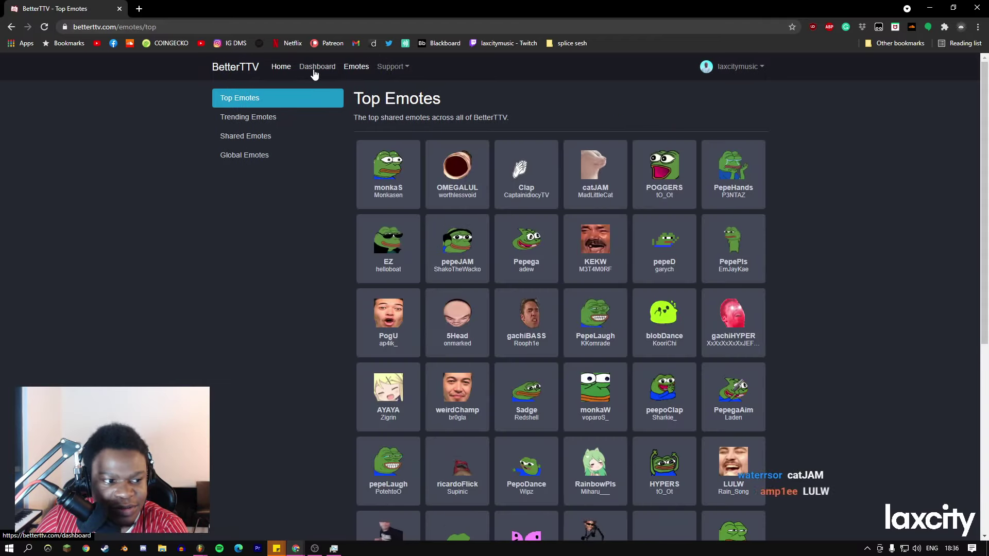
pyautogui.click(314, 71)
pyautogui.click(252, 71)
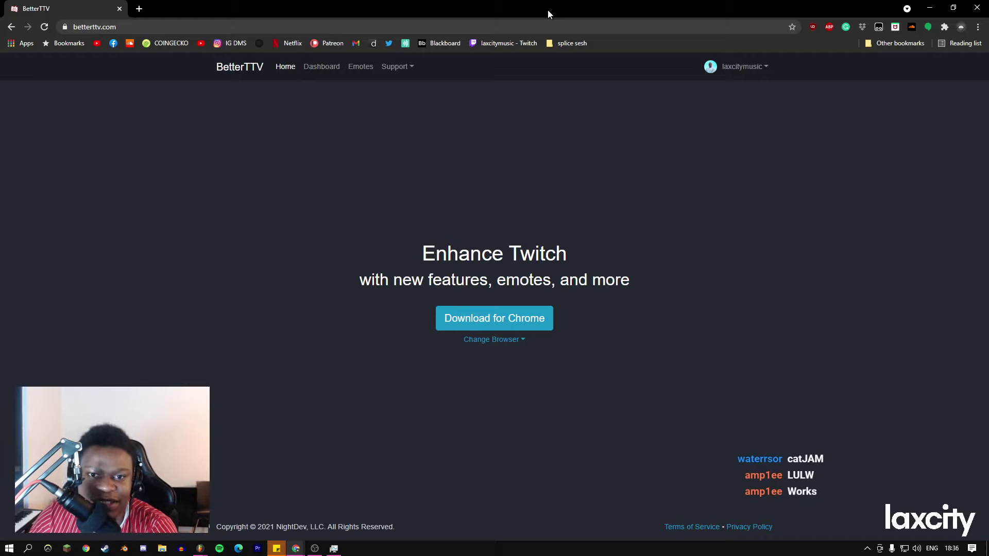
# Show the channel's live Twitch page, where viewers in stream chat are testing the new emotes.
pyautogui.click(165, 8)
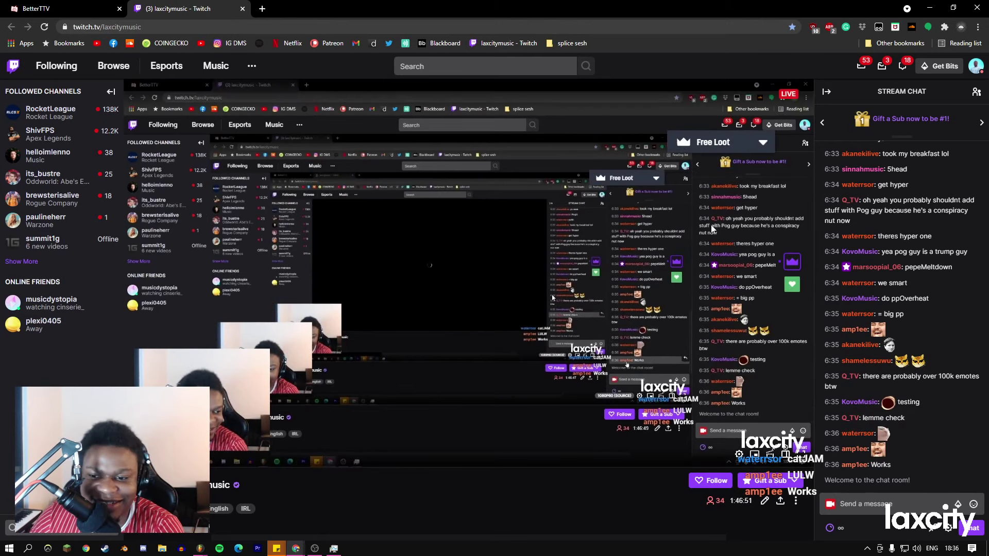
pyautogui.hotkey('alt', 'Tab')
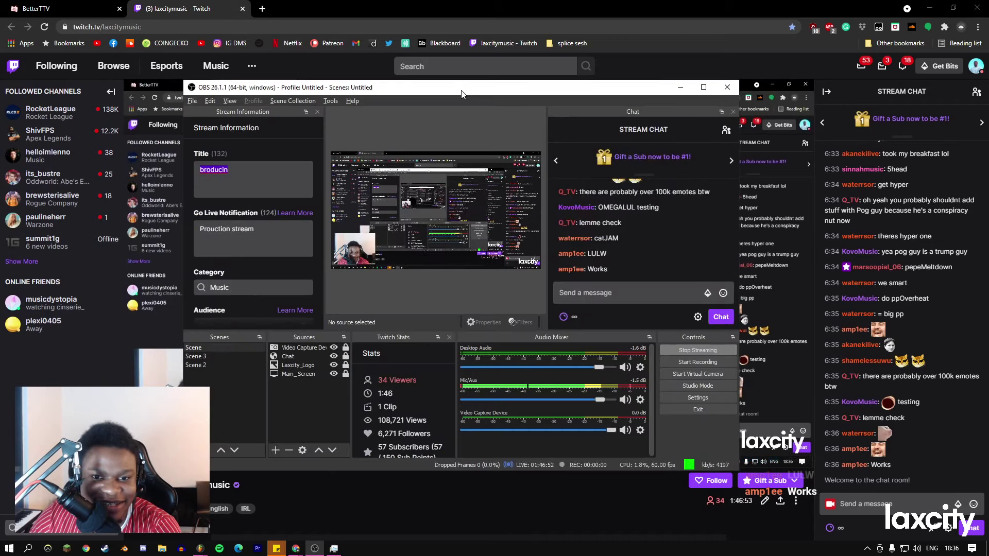
pyautogui.hotkey('alt', 'Tab')
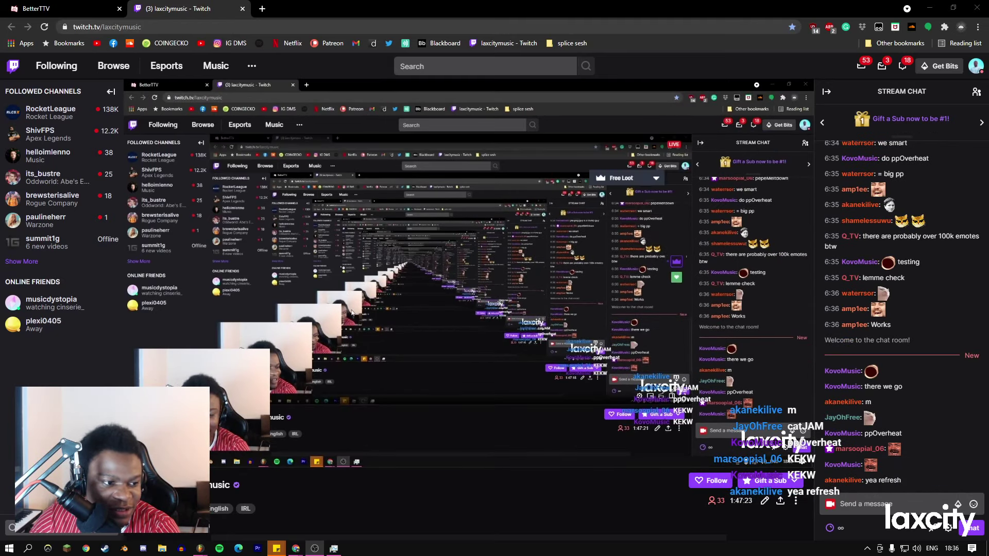
pyautogui.moveTo(511, 345)
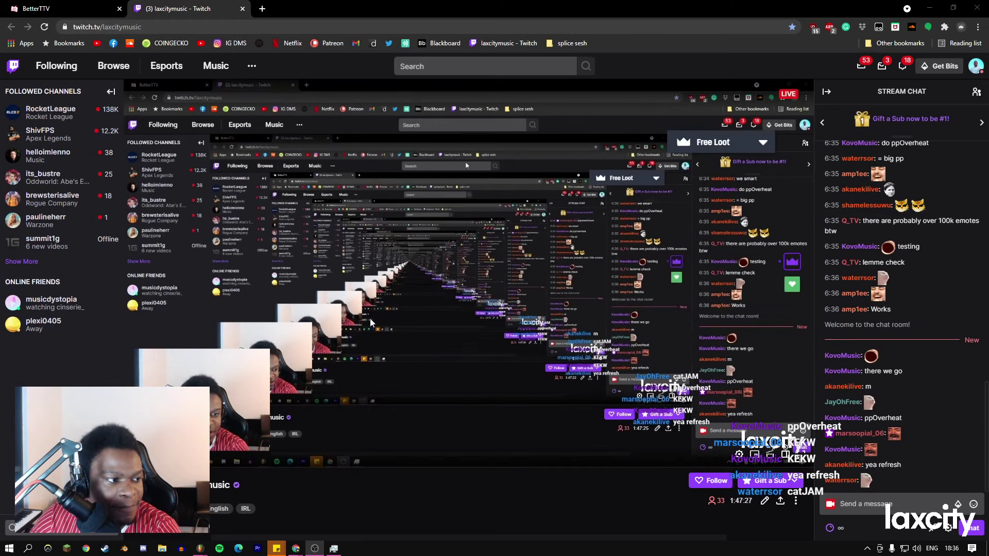
# Glance at the FL Studio project, then return to the Twitch stream.
pyautogui.hotkey('alt', 'Tab')
pyautogui.click(398, 312)
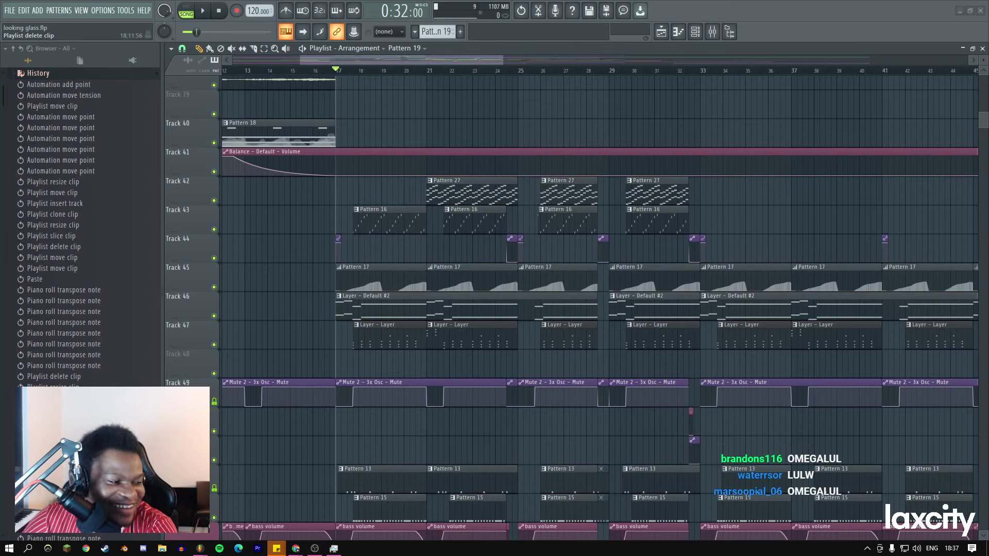
pyautogui.hotkey('alt', 'Tab')
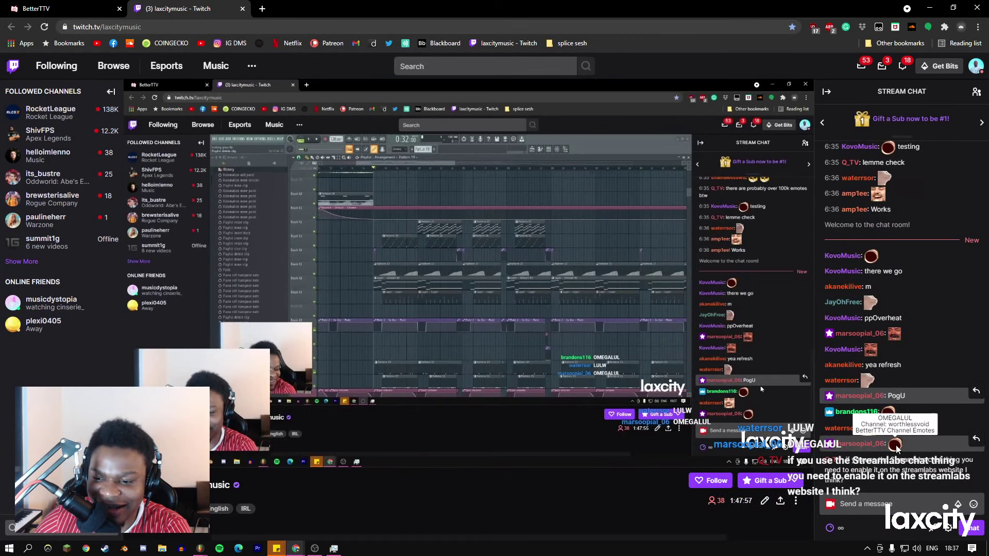
# Post the OMEGALUL emote in Twitch stream chat to test it.
pyautogui.moveTo(893, 447)
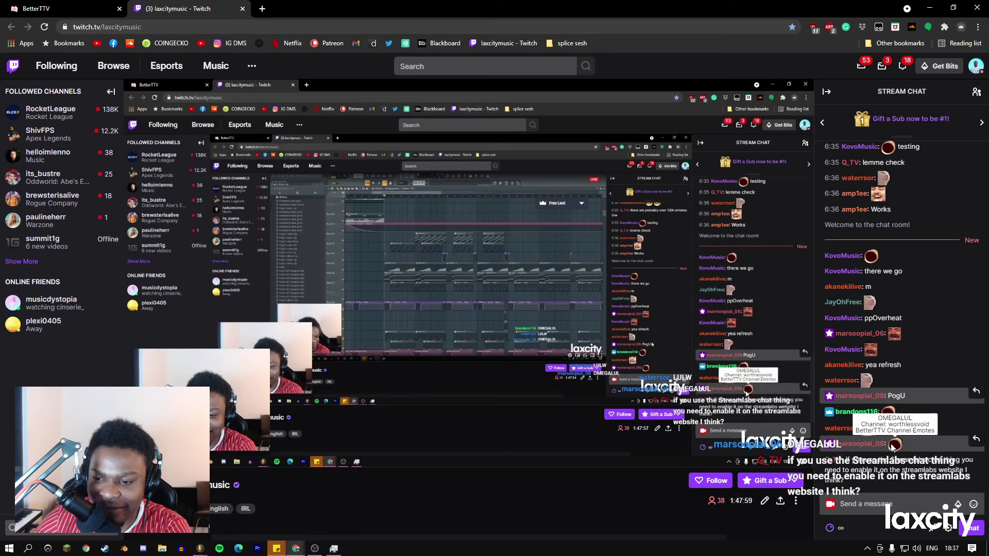
pyautogui.click(876, 503)
pyautogui.write('OP')
pyautogui.press('BackSpace')
pyautogui.write('ME')
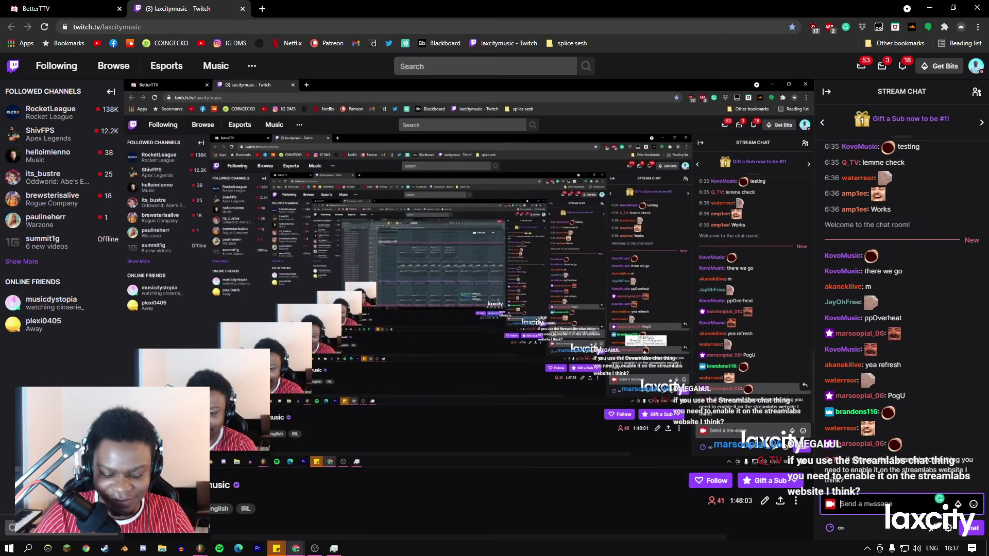
pyautogui.write('GALUL')
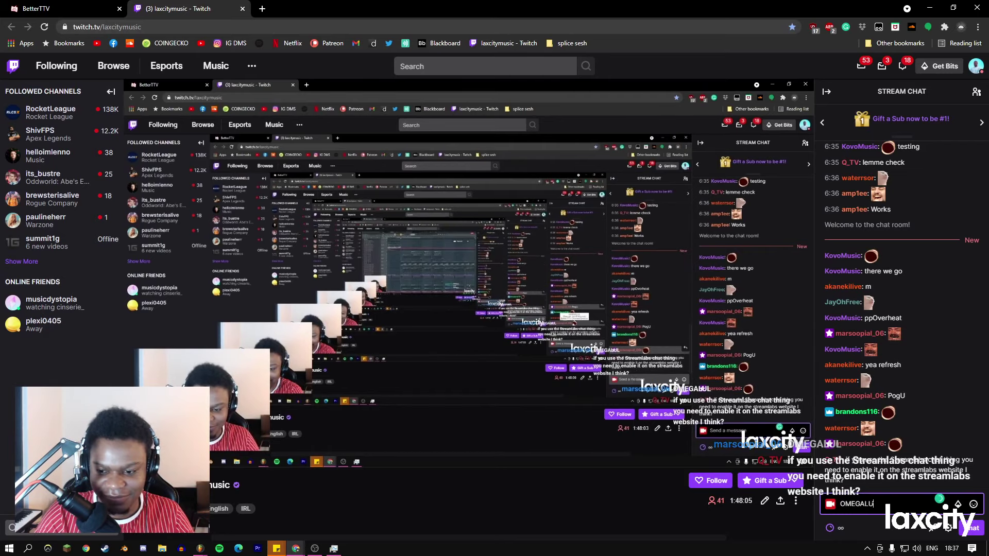
pyautogui.press('Return')
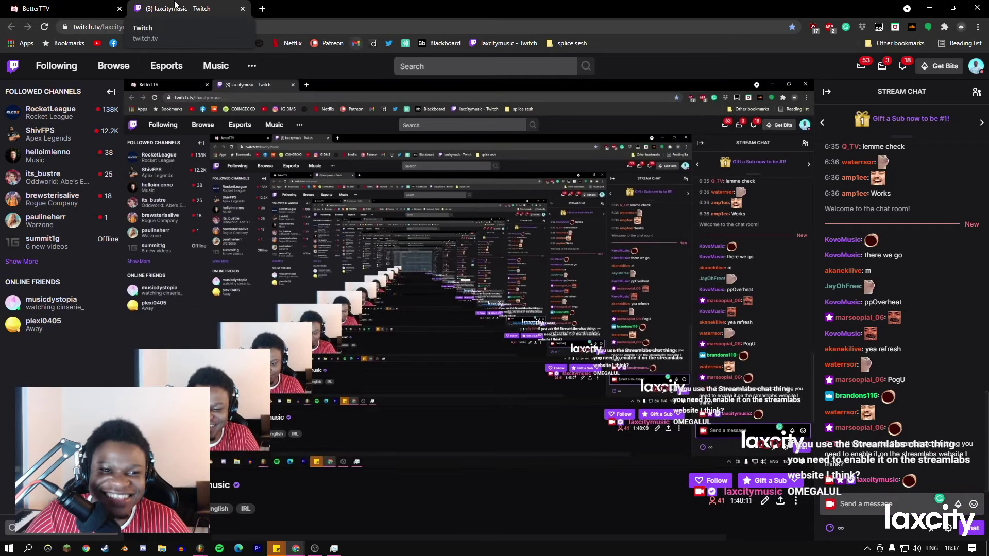
# Go back to the BetterTTV site and open its Top Emotes listing.
pyautogui.click(86, 7)
pyautogui.hotkey('ctrl', 'Tab')
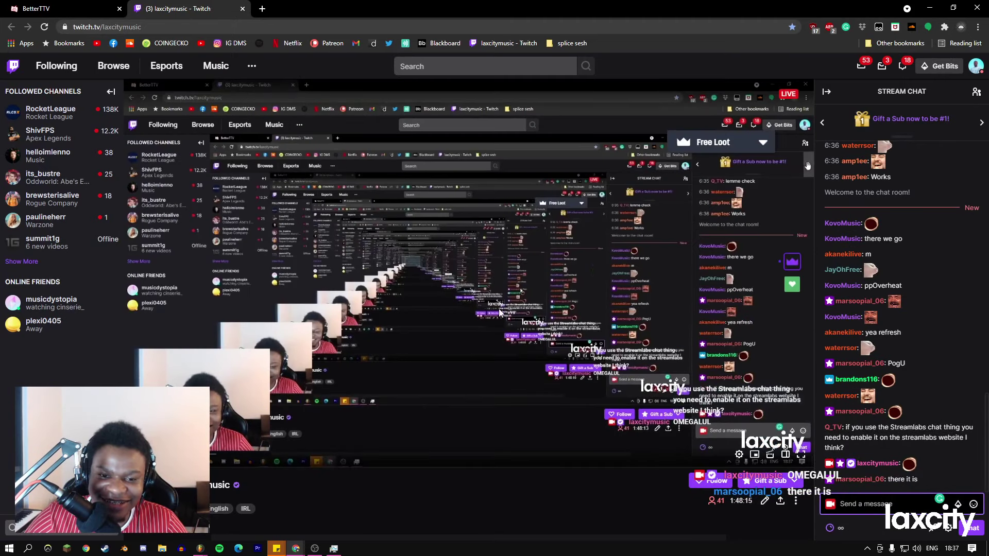
pyautogui.hotkey('ctrl', 'shift', 'Tab')
pyautogui.click(359, 67)
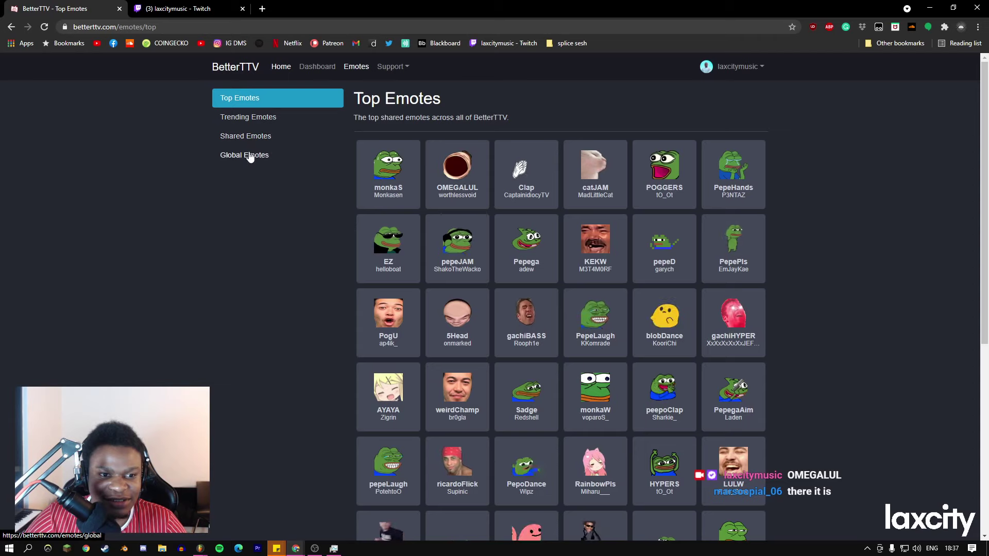
# Open BetterTTV's Global Emotes list and briefly view the :tf: emote's details.
pyautogui.click(260, 135)
pyautogui.click(268, 160)
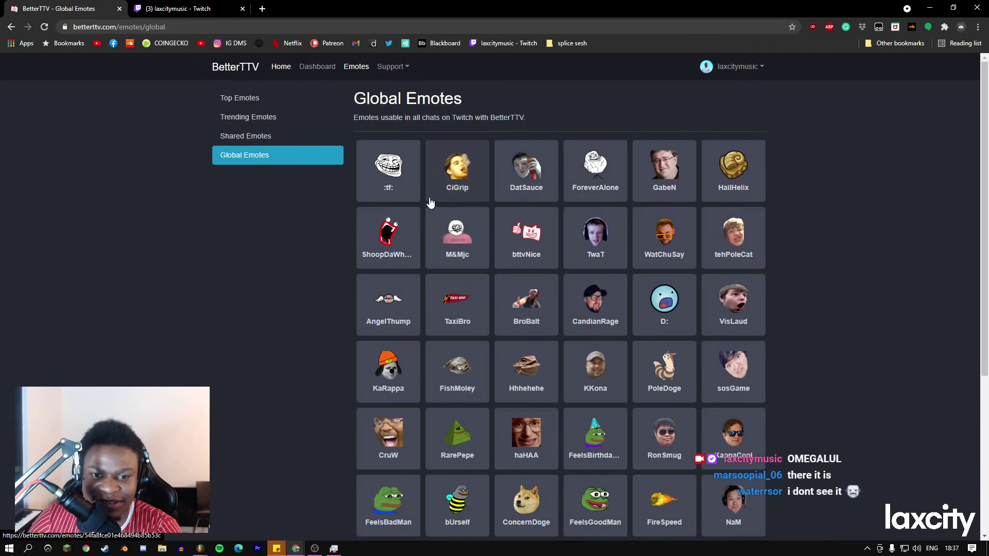
pyautogui.click(376, 163)
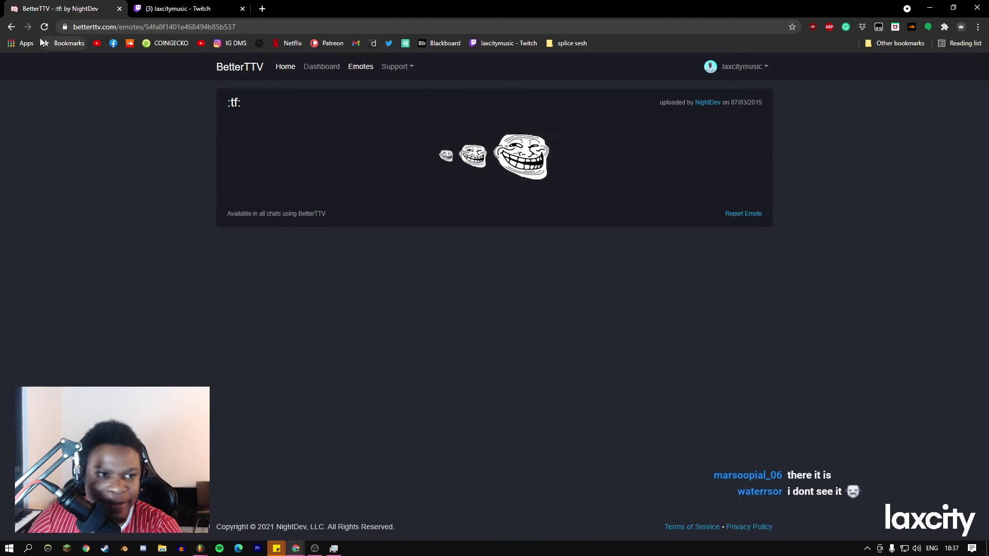
pyautogui.click(11, 26)
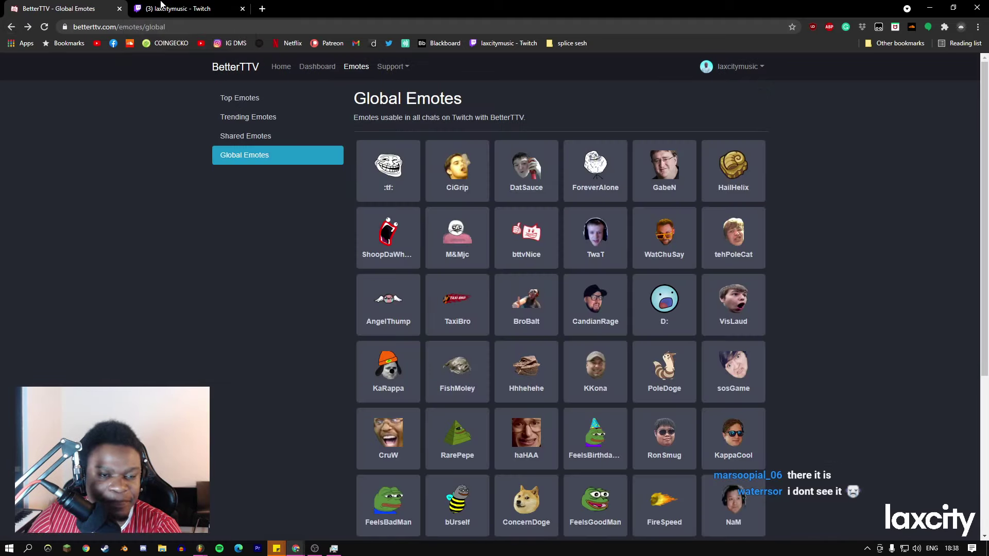
# Check Twitch stream chat, return to the Global Emotes list, then switch to the streaming software.
pyautogui.click(175, 8)
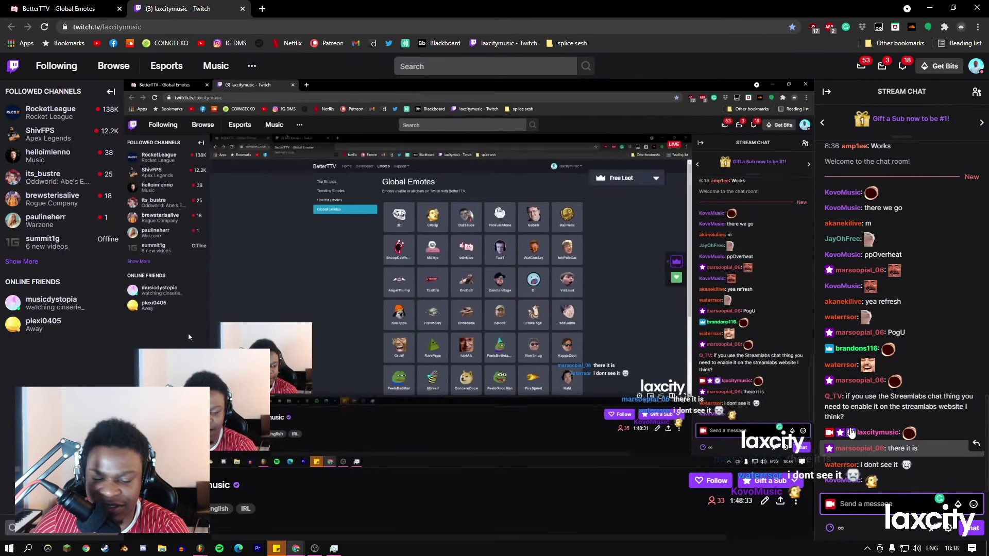
pyautogui.click(71, 5)
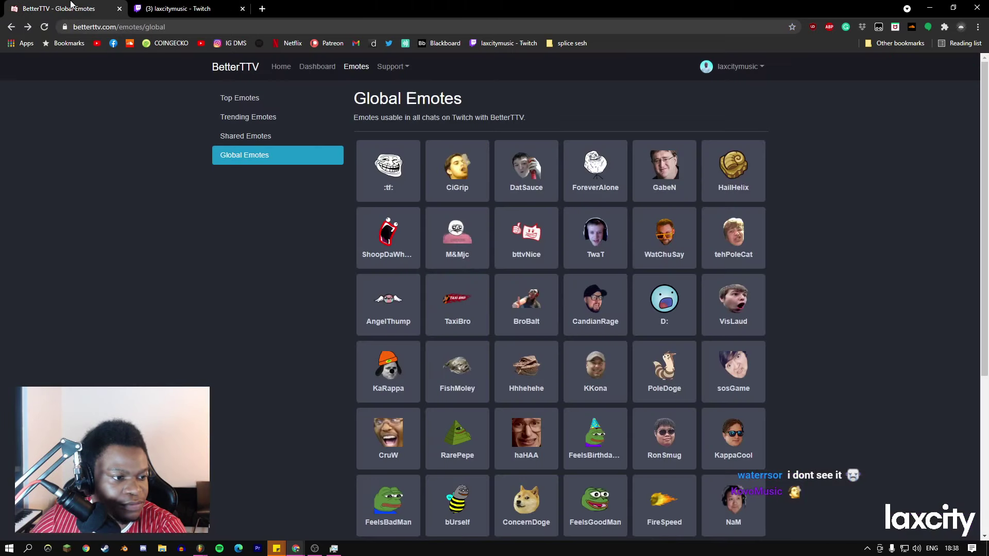
pyautogui.click(163, 4)
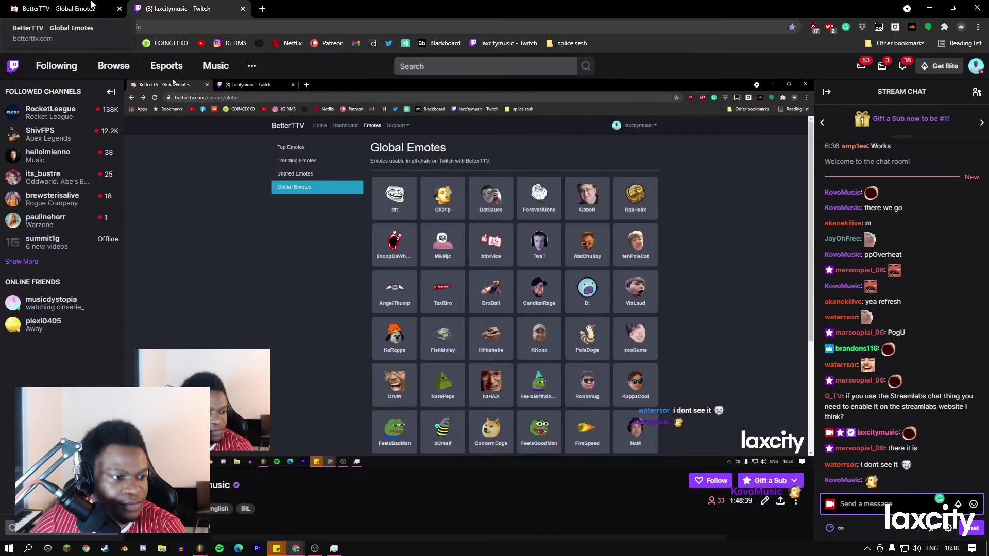
pyautogui.click(79, 4)
pyautogui.hotkey('alt', 'Tab')
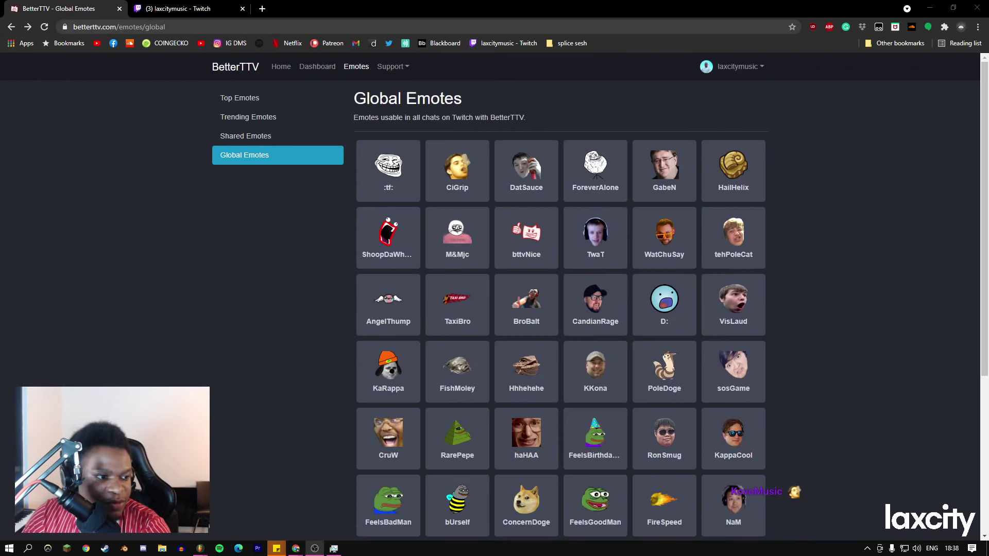
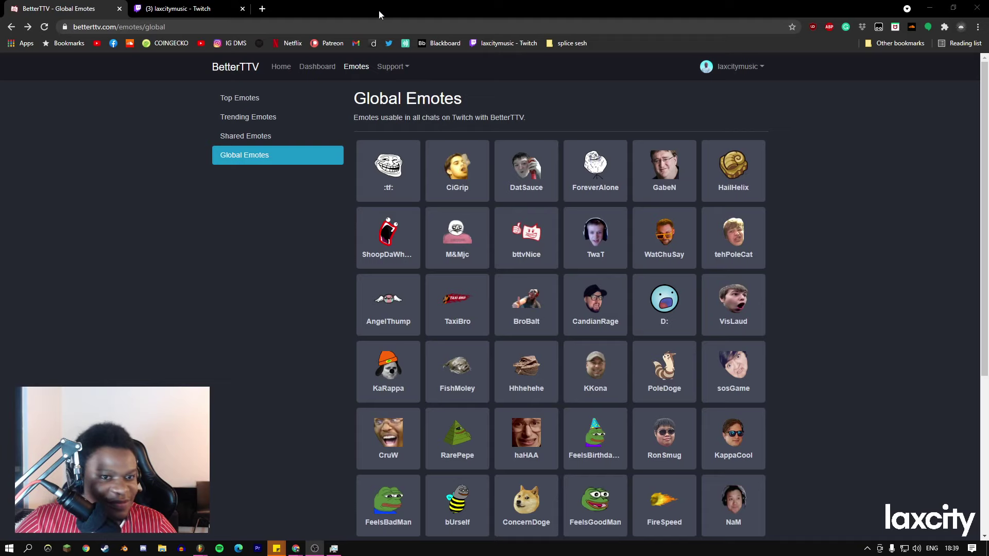
# Search Google for 'streamlabs' in a new tab, open the official result, then close it.
pyautogui.click(182, 7)
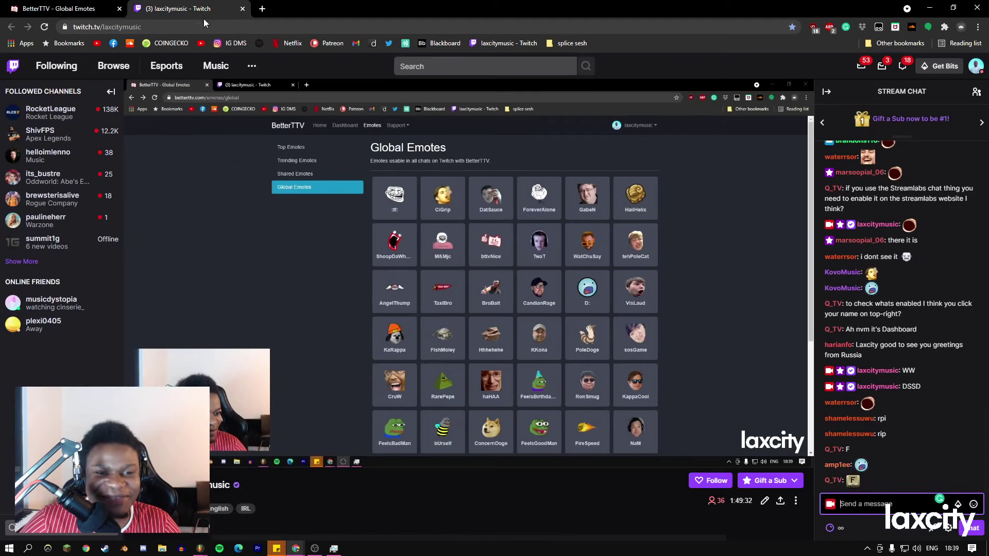
pyautogui.click(262, 9)
pyautogui.click(249, 28)
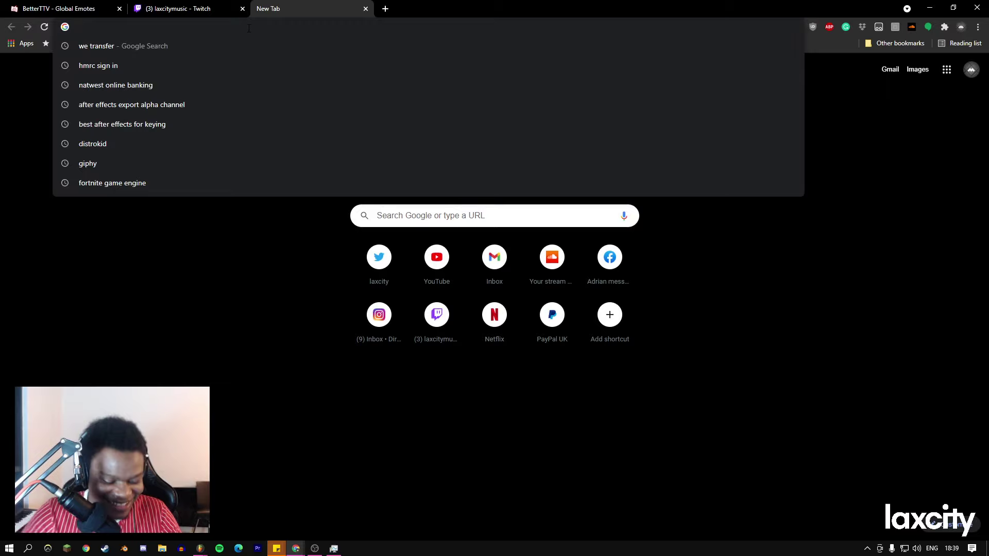
pyautogui.write('STREAMLABS')
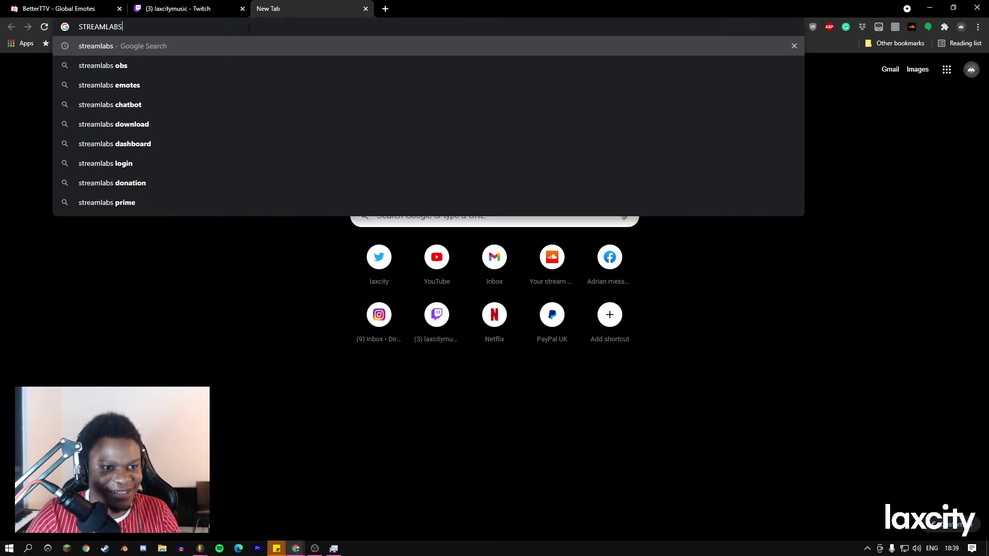
pyautogui.press('Return')
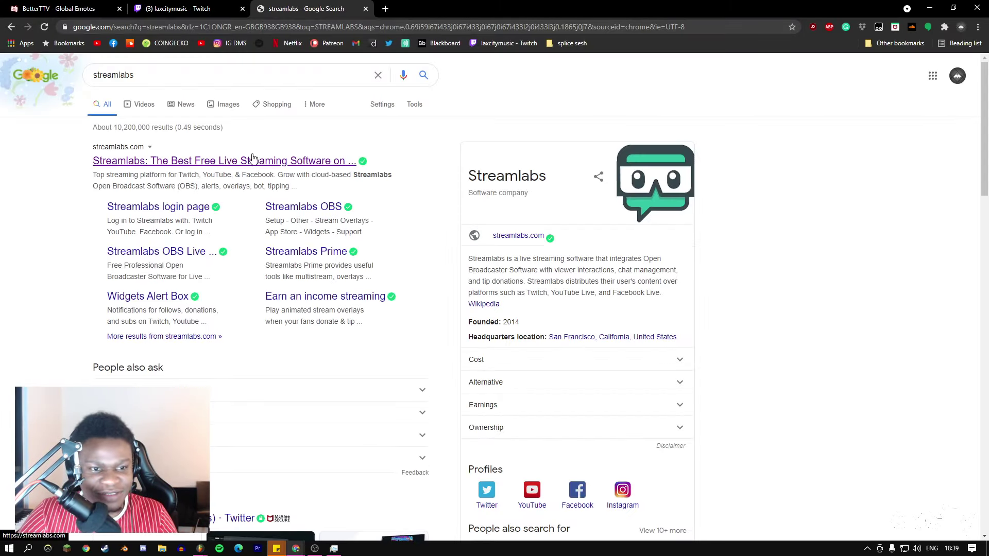
pyautogui.click(252, 159)
pyautogui.hotkey('ctrl', 'w')
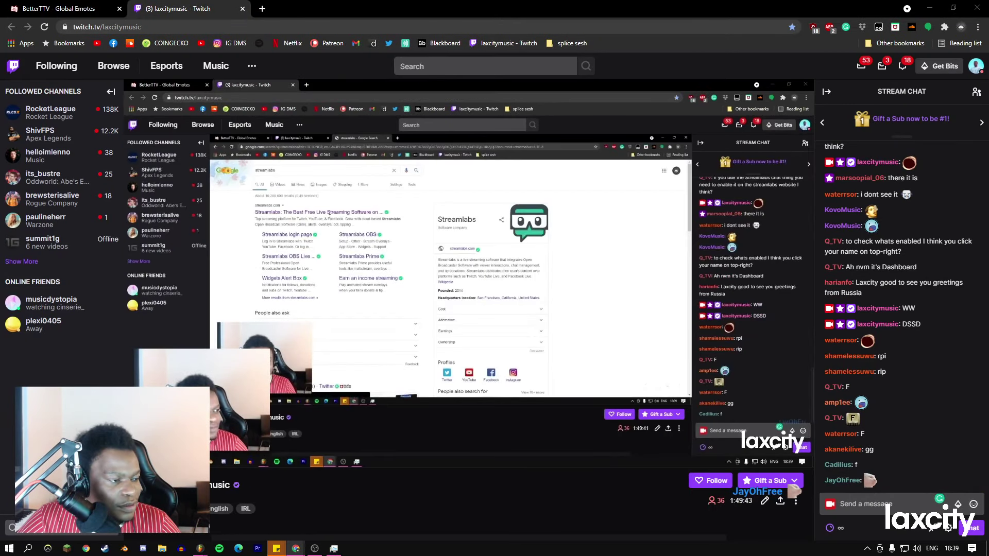
# Bring the looking glass FL Studio project forward, then return to the Twitch stream page.
pyautogui.hotkey('alt', 'Tab')
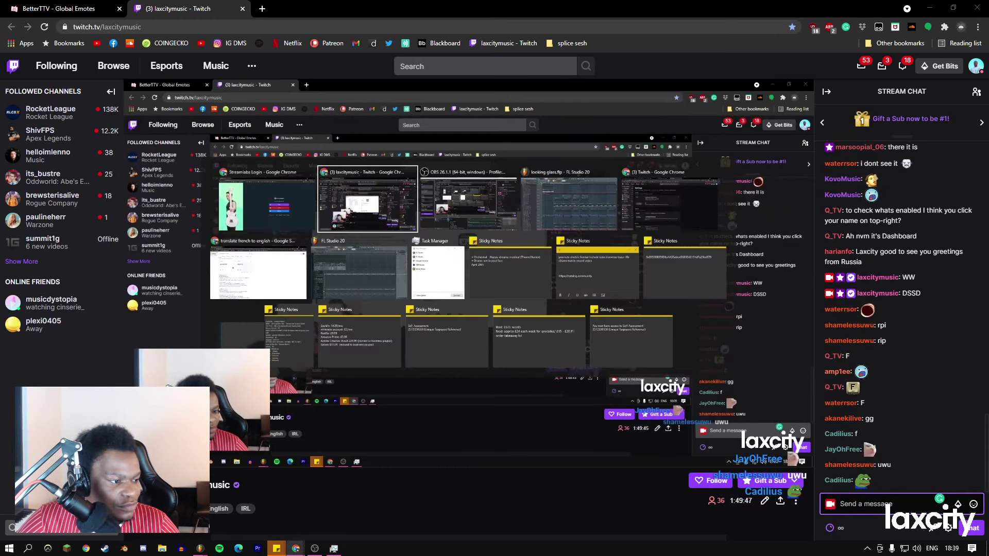
pyautogui.hotkey('alt', 'Tab')
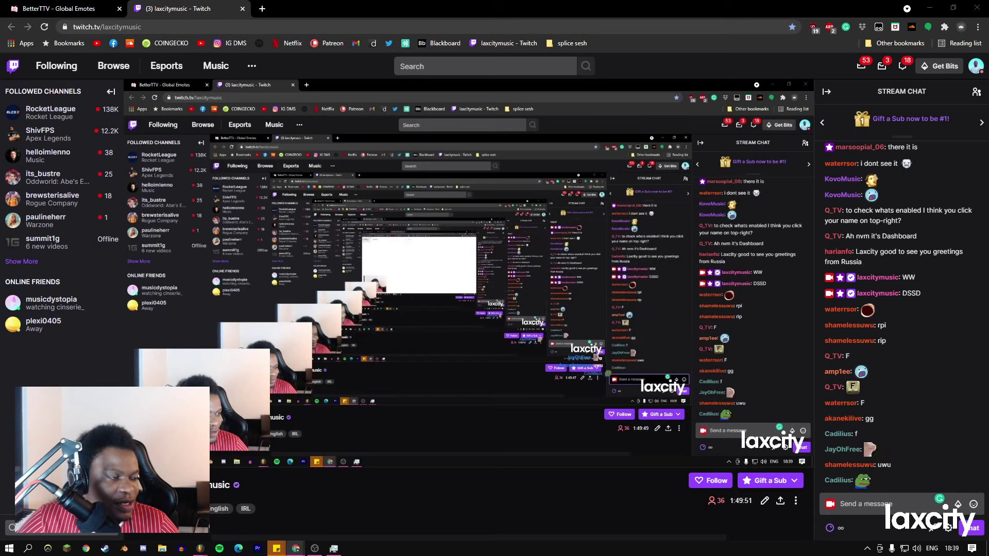
pyautogui.hotkey('alt', 'Tab')
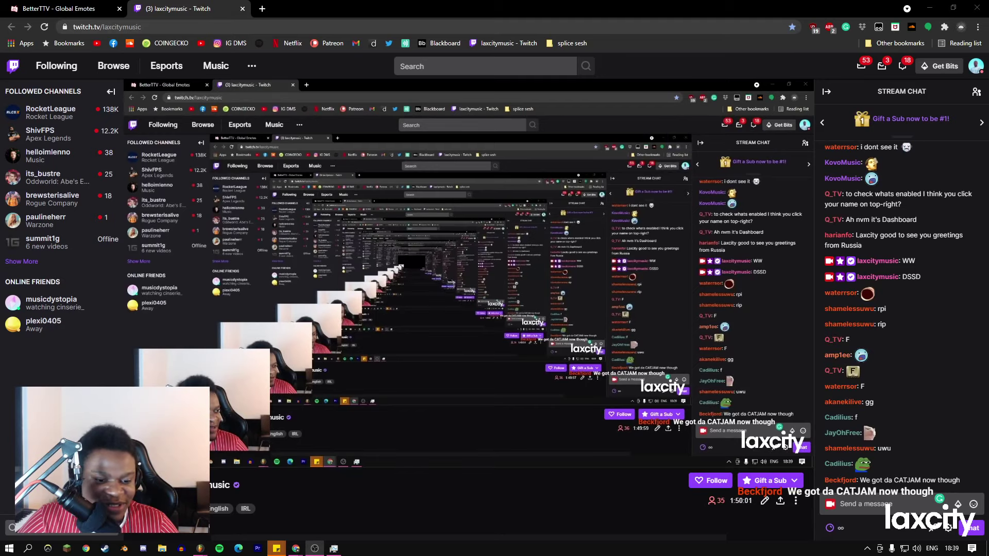
pyautogui.moveTo(200, 550)
pyautogui.click(259, 509)
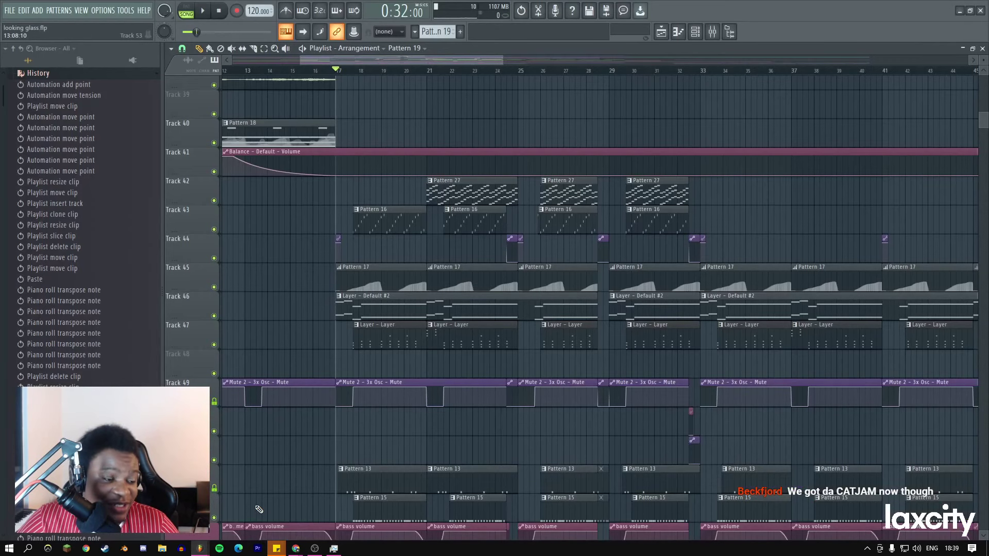
pyautogui.hotkey('alt', 'Tab')
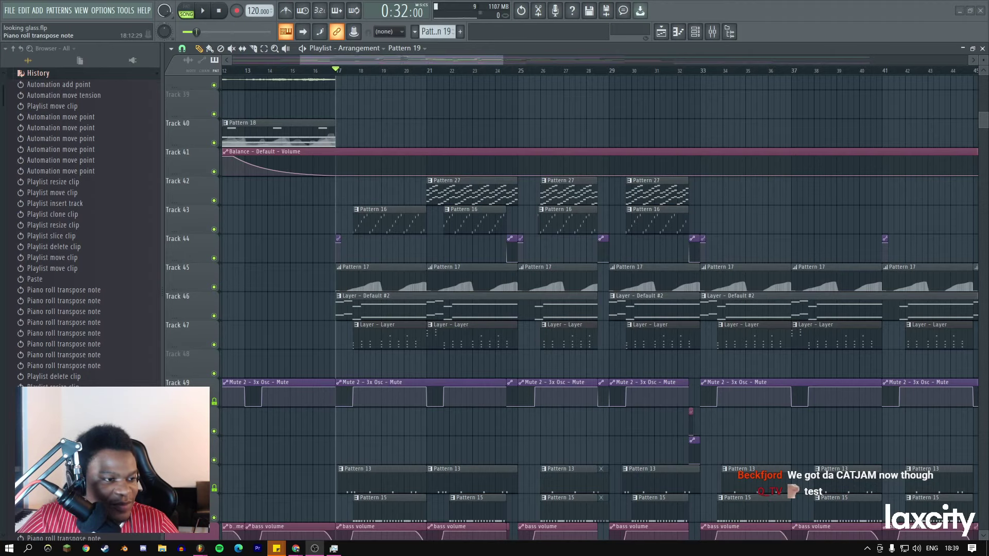
pyautogui.hotkey('alt', 'Tab')
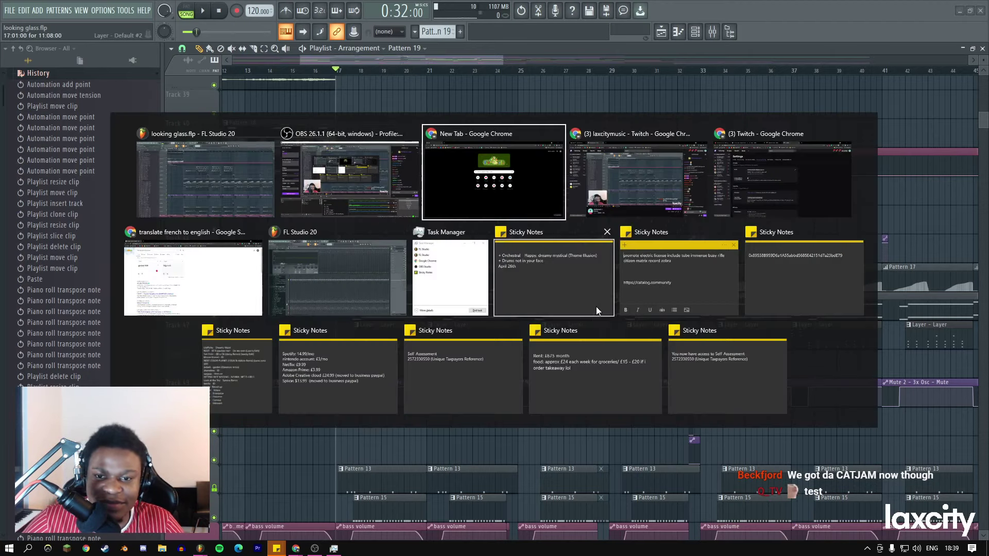
# Pop the Twitch chat into its own window, move it off-screen, and return to FL Studio.
pyautogui.click(948, 527)
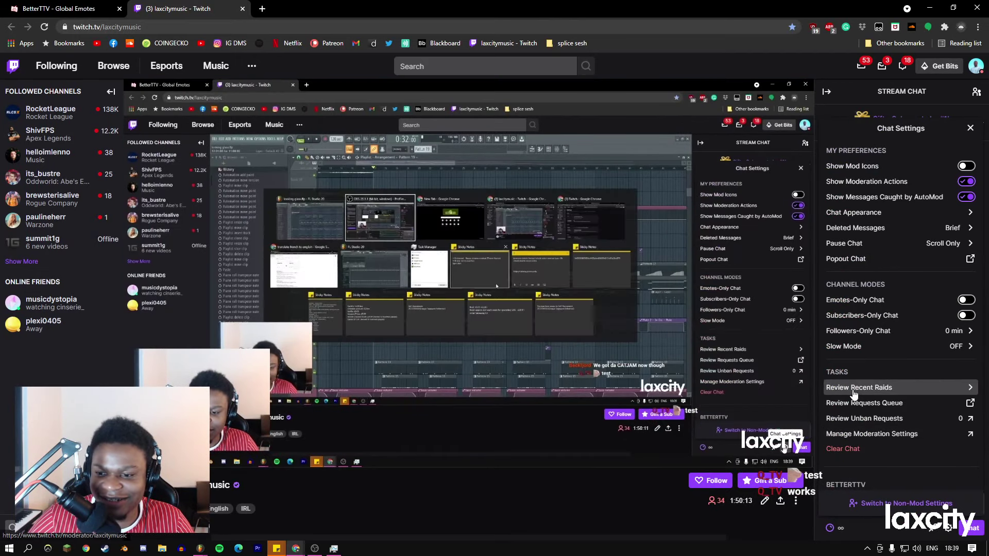
pyautogui.click(874, 258)
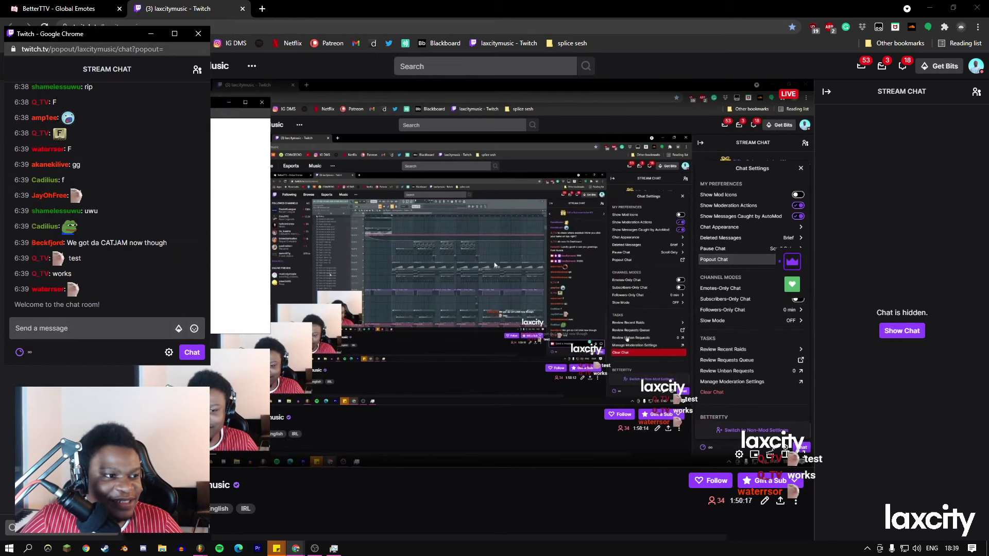
pyautogui.moveTo(137, 34); pyautogui.dragTo(0, 36)
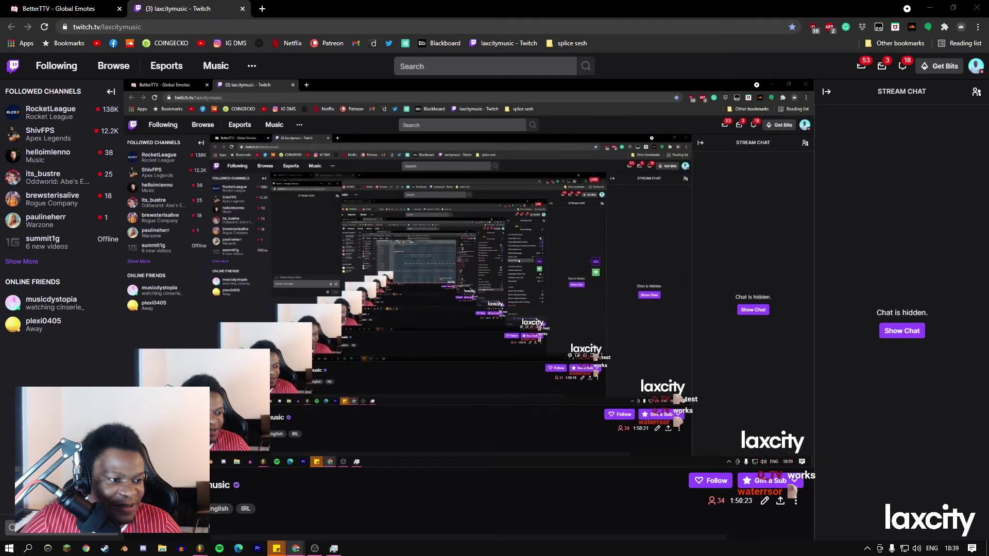
pyautogui.hotkey('alt', 'Tab')
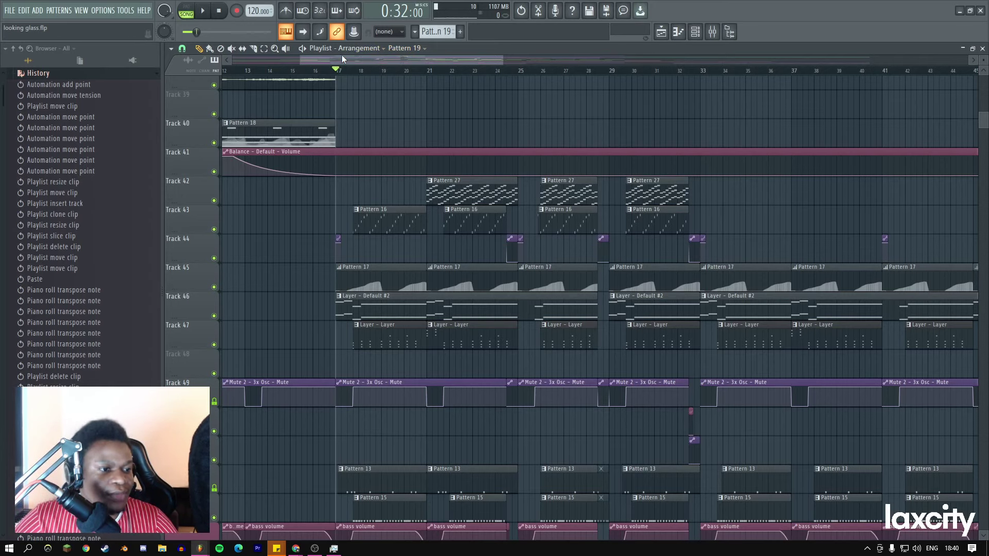
# Scroll the playlist, briefly play it, and select the second Pattern 18 clip on Track 40.
pyautogui.moveTo(501, 59); pyautogui.dragTo(707, 58)
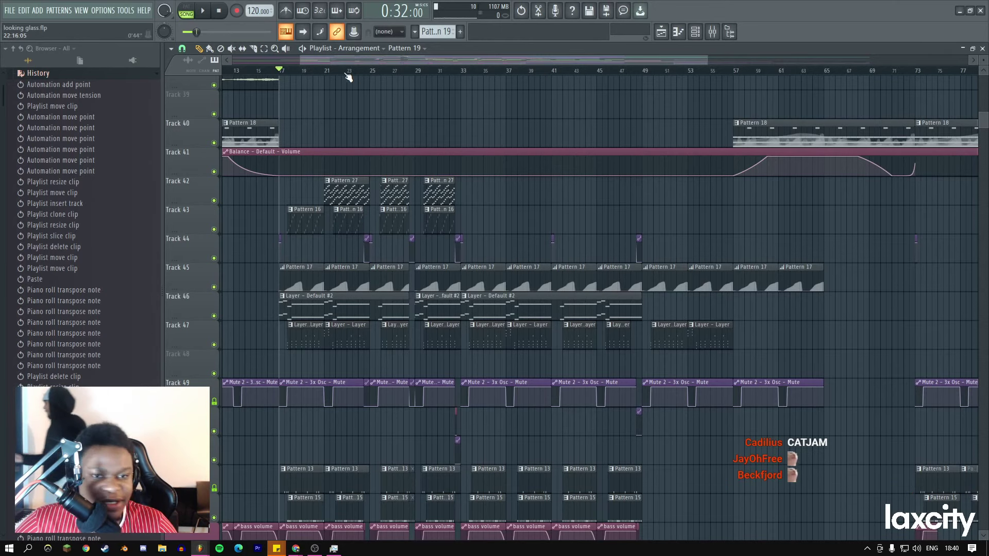
pyautogui.moveTo(301, 60); pyautogui.dragTo(232, 60)
pyautogui.press('space')
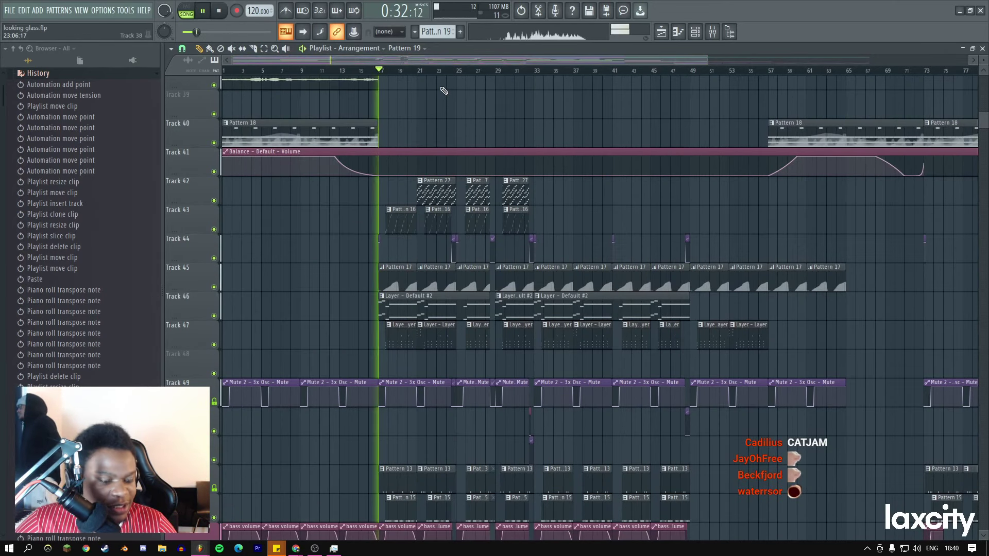
pyautogui.press('space')
pyautogui.moveTo(440, 59); pyautogui.dragTo(721, 63)
pyautogui.moveTo(526, 125); pyautogui.dragTo(726, 129)
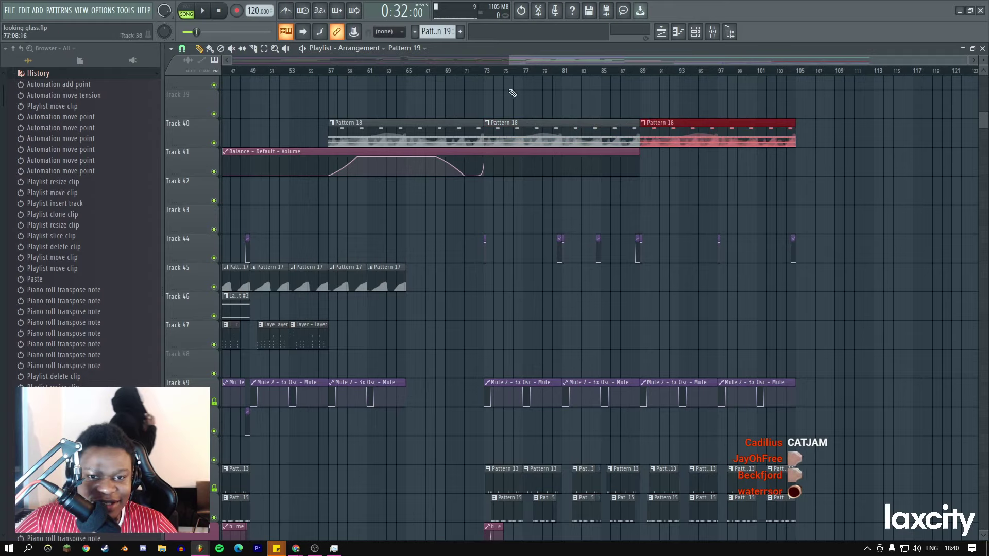
# Play the arrangement from bar 73, then stop.
pyautogui.click(484, 71)
pyautogui.press('space')
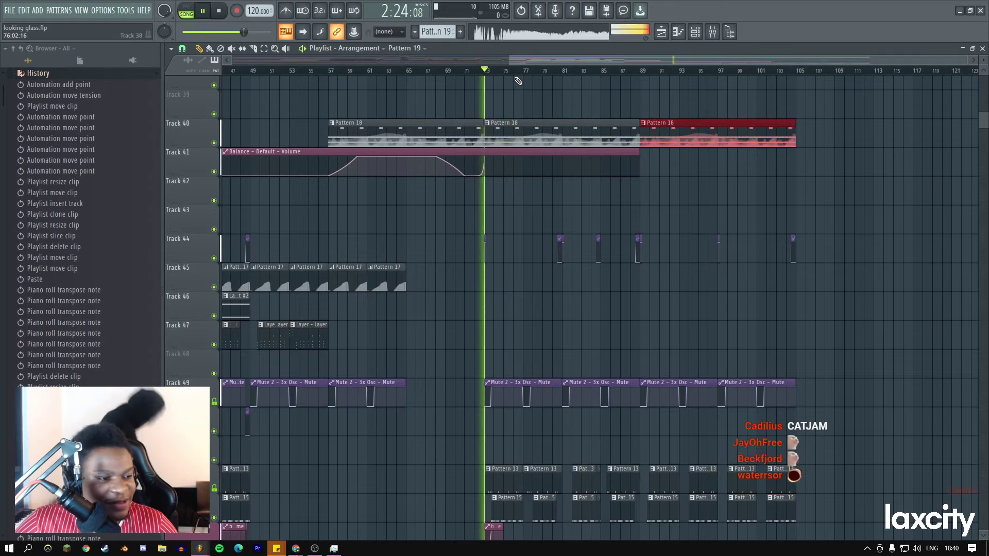
pyautogui.moveTo(510, 60); pyautogui.dragTo(587, 60)
pyautogui.scroll(2, 433, 178)
pyautogui.scroll(6, 435, 176)
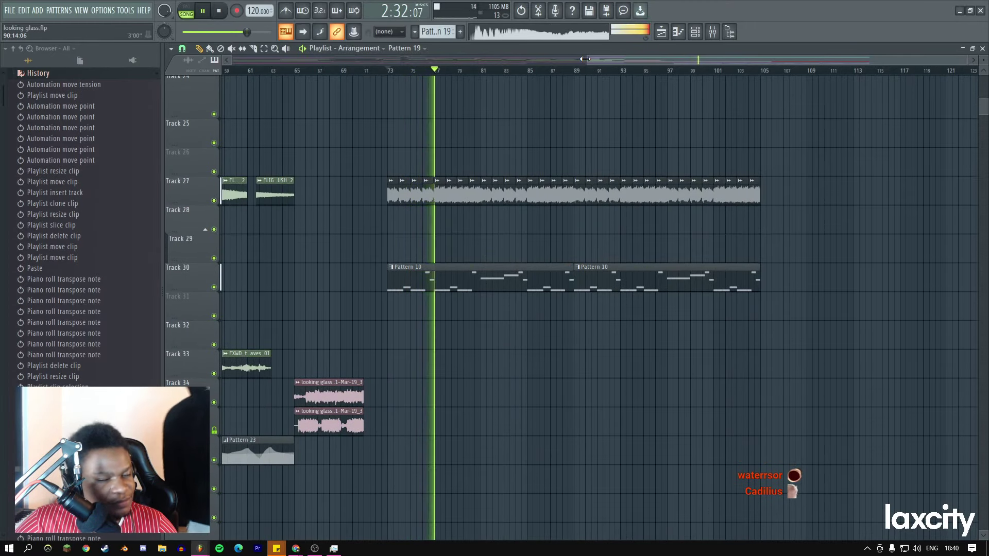
pyautogui.press('space')
# Undo to restore the deleted Pattern 16 clips and replay the section from bar 73.
pyautogui.hotkey('ctrl', 'z')
pyautogui.press('space')
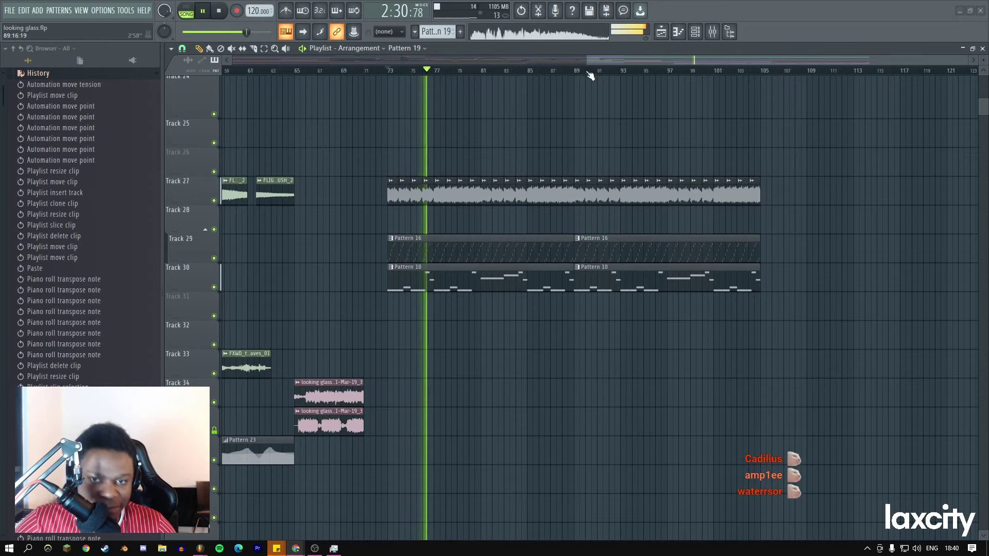
pyautogui.moveTo(588, 60); pyautogui.dragTo(207, 61)
pyautogui.press('space')
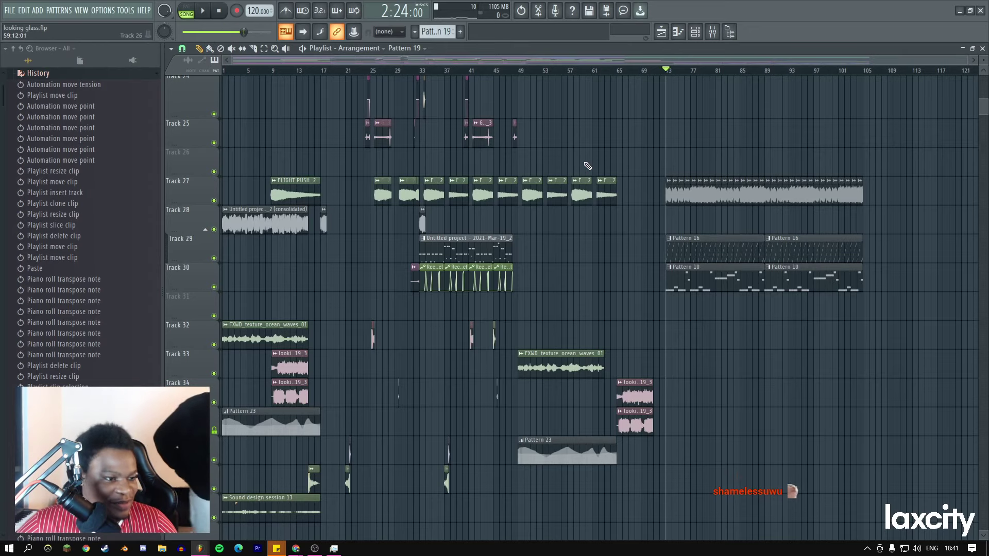
# Play the looking glass arrangement from bar 17, stop, and zoom into the playlist.
pyautogui.scroll(5, 587, 166)
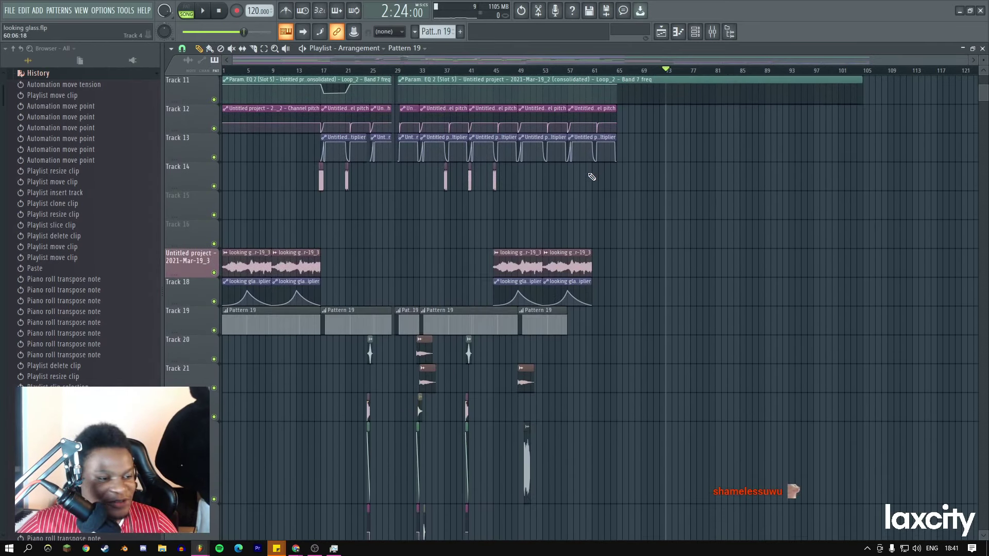
pyautogui.click(322, 71)
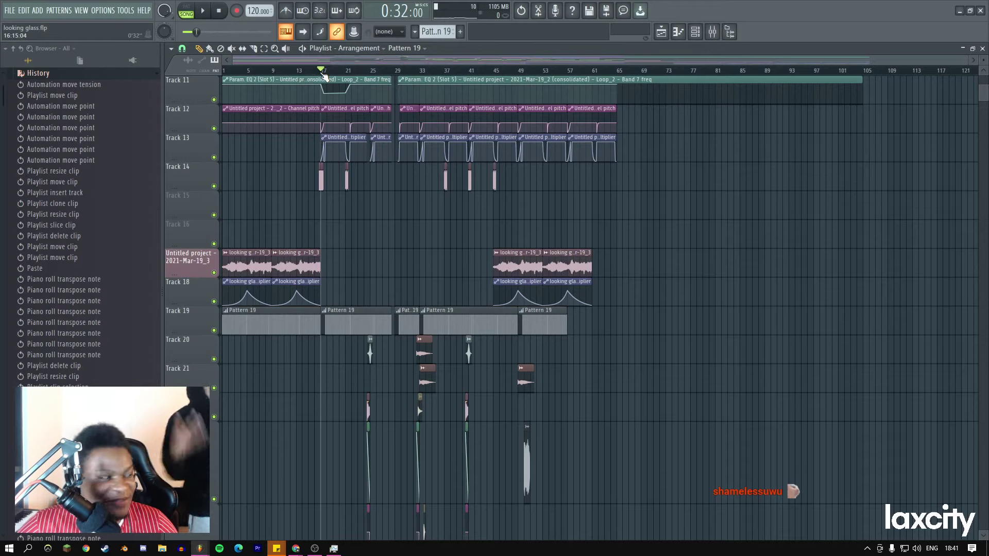
pyautogui.press('space')
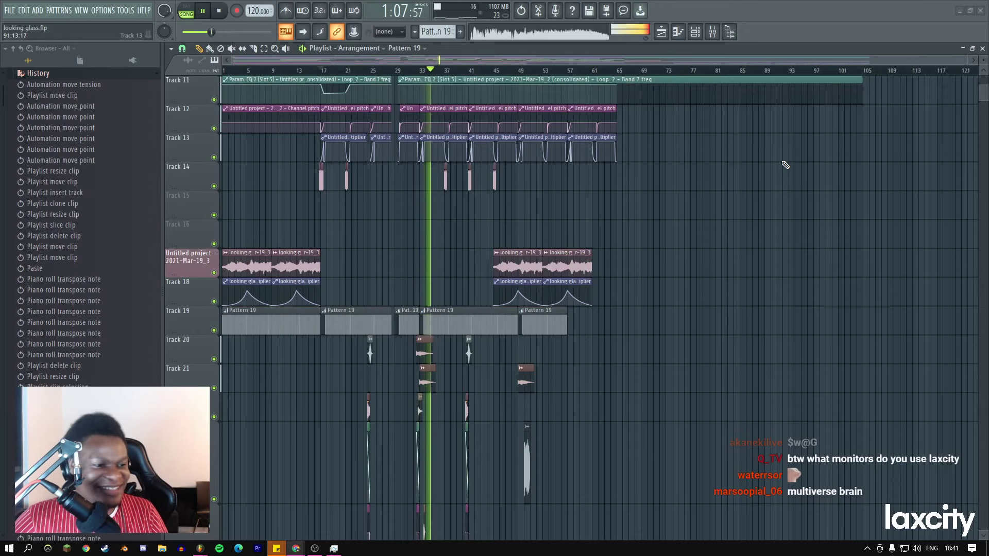
pyautogui.press('space')
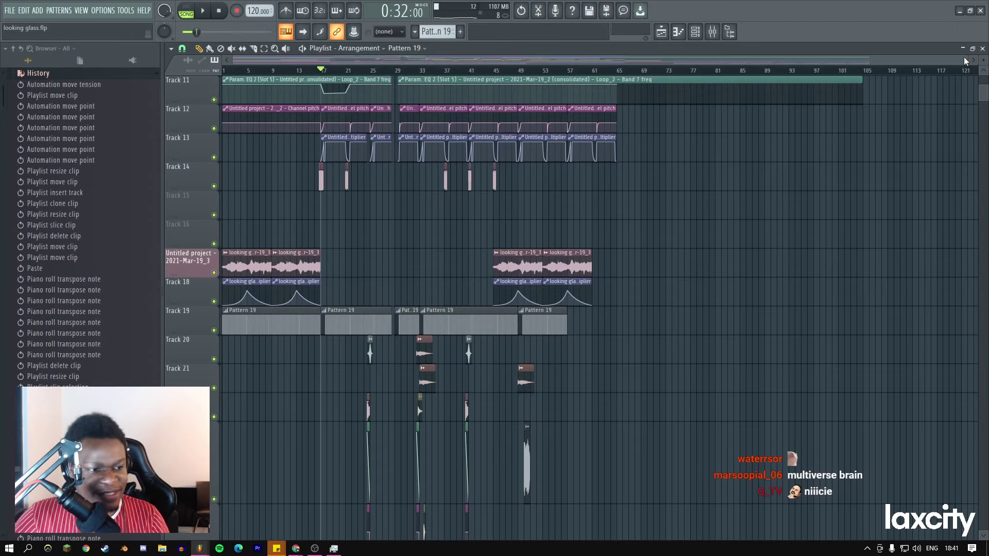
pyautogui.moveTo(964, 60); pyautogui.dragTo(593, 71)
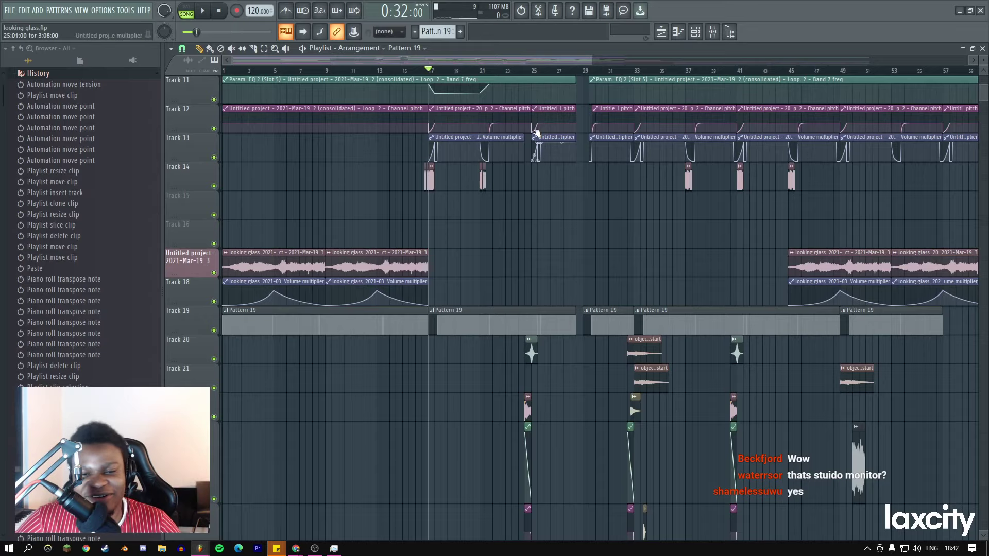
pyautogui.moveTo(590, 59); pyautogui.dragTo(601, 80)
pyautogui.scroll(-10, 571, 154)
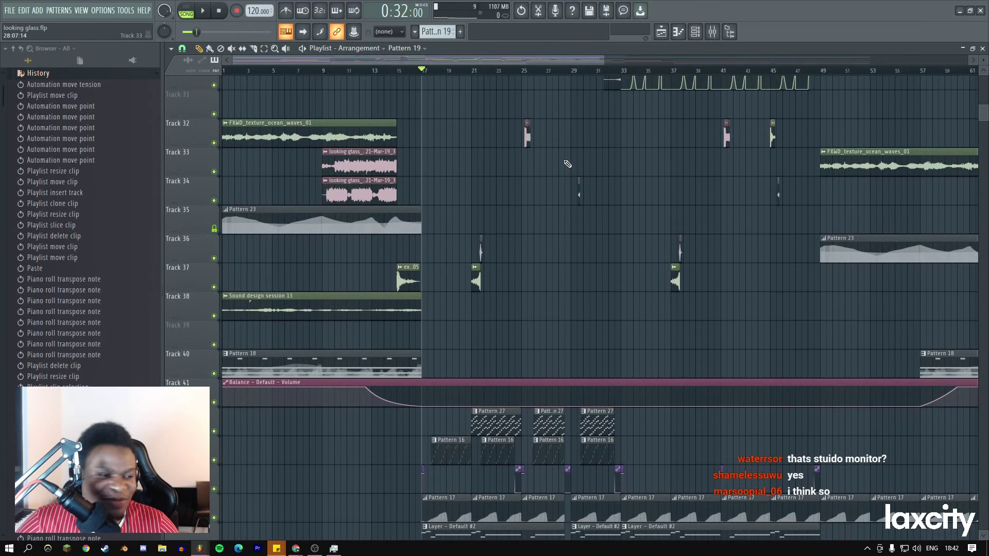
pyautogui.scroll(-3, 442, 251)
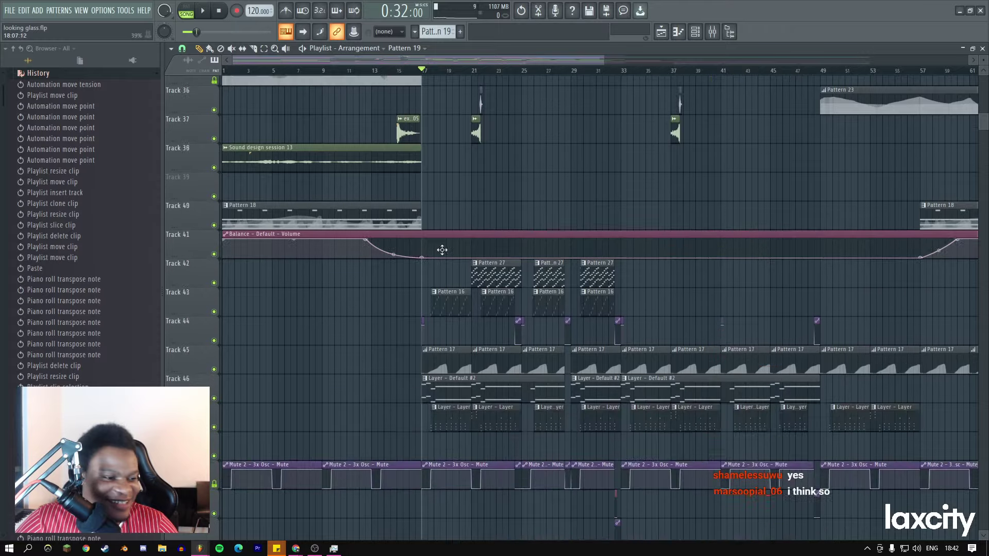
pyautogui.scroll(10, 442, 251)
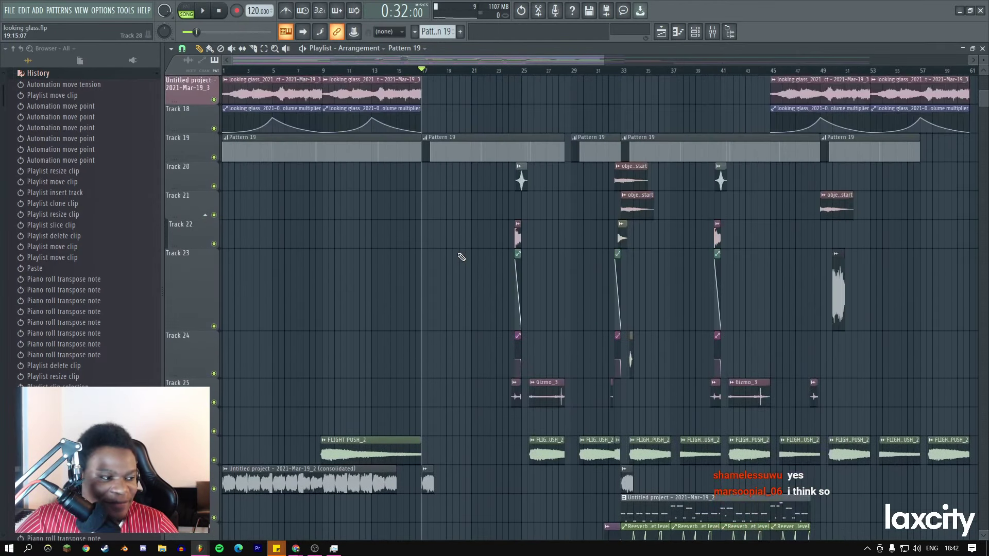
pyautogui.scroll(4, 461, 257)
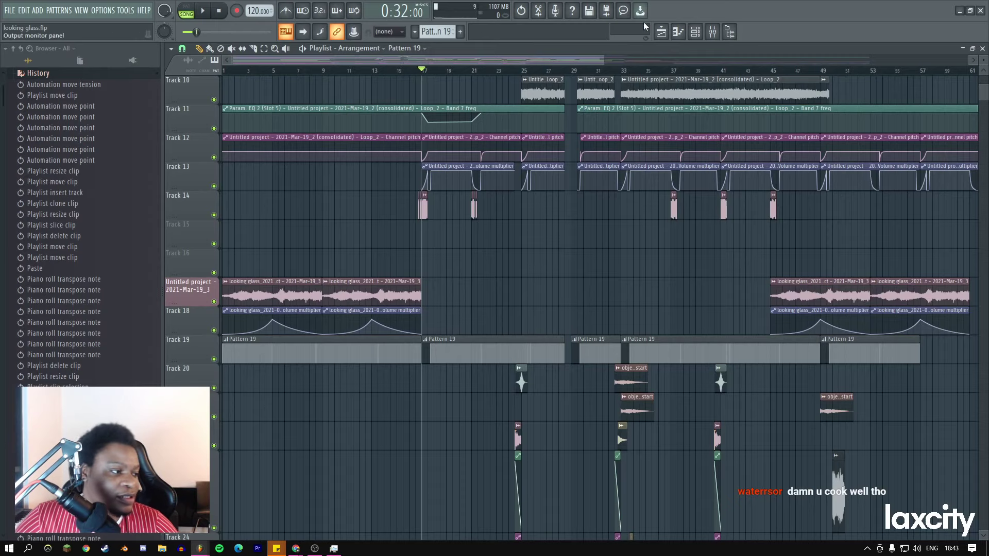
pyautogui.moveTo(602, 61); pyautogui.dragTo(721, 62)
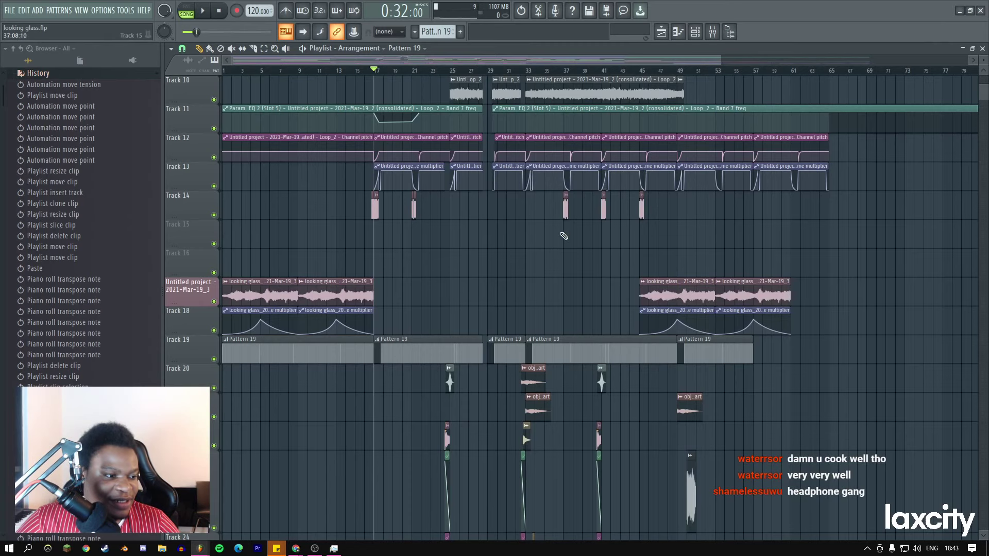
pyautogui.scroll(-5, 550, 201)
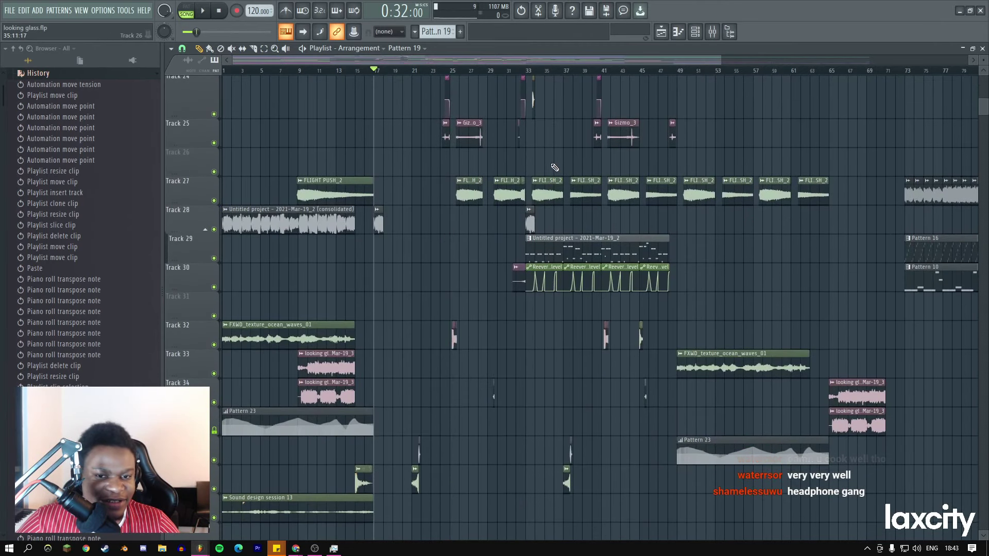
pyautogui.scroll(-2, 550, 173)
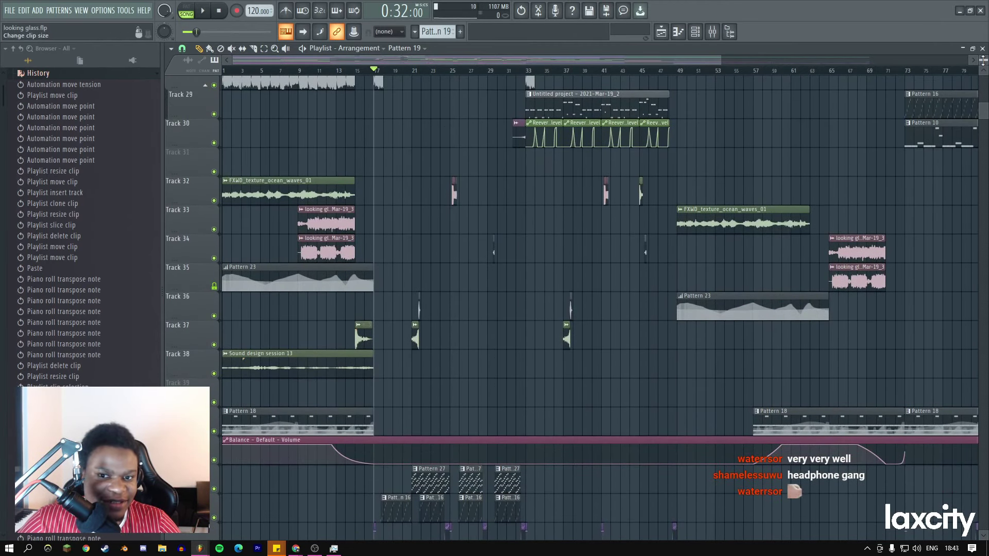
pyautogui.moveTo(983, 60)
pyautogui.mouseDown()
pyautogui.moveTo(983, 70)
pyautogui.moveTo(983, 60)
pyautogui.mouseUp()
pyautogui.scroll(4, 587, 225)
pyautogui.scroll(6, 581, 222)
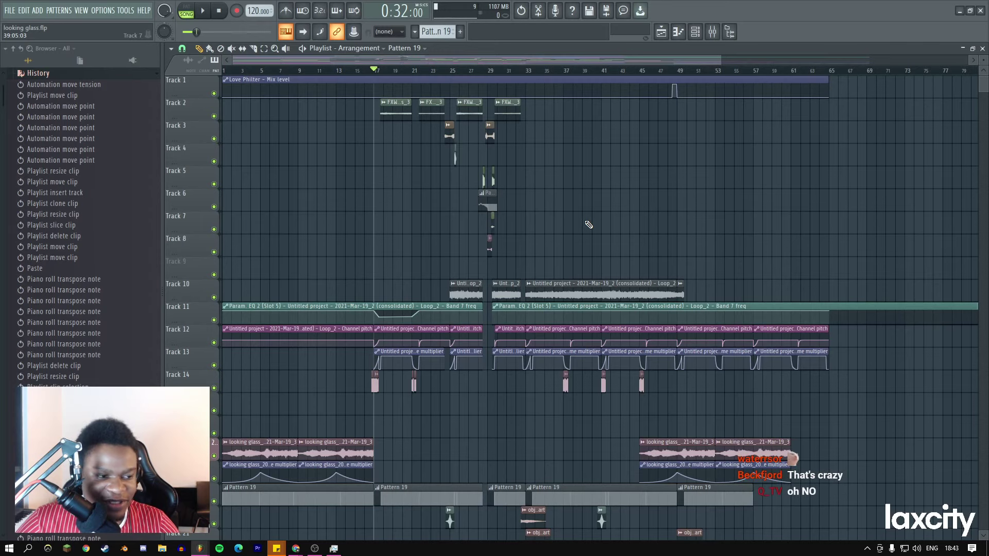
pyautogui.scroll(-8, 592, 221)
pyautogui.scroll(-3, 589, 215)
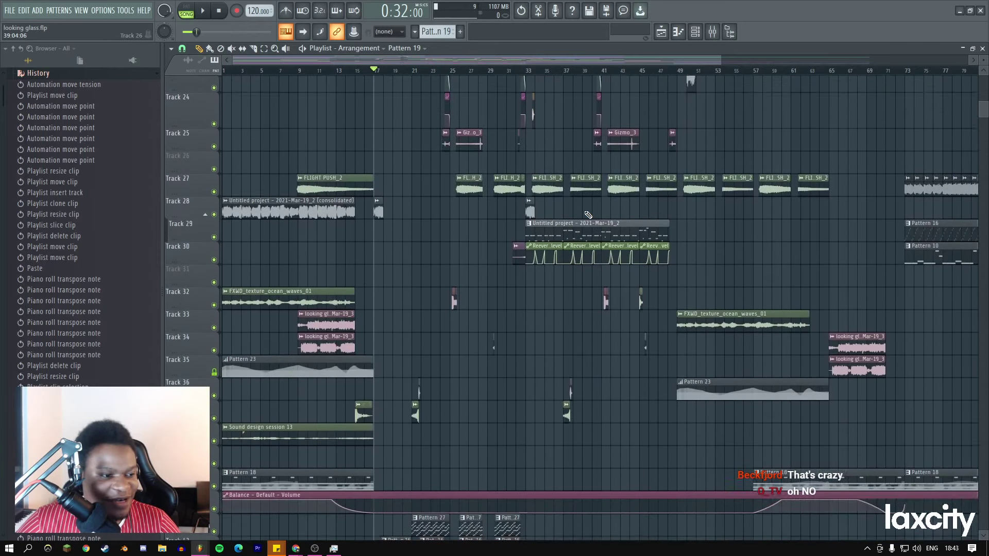
pyautogui.scroll(-3, 588, 214)
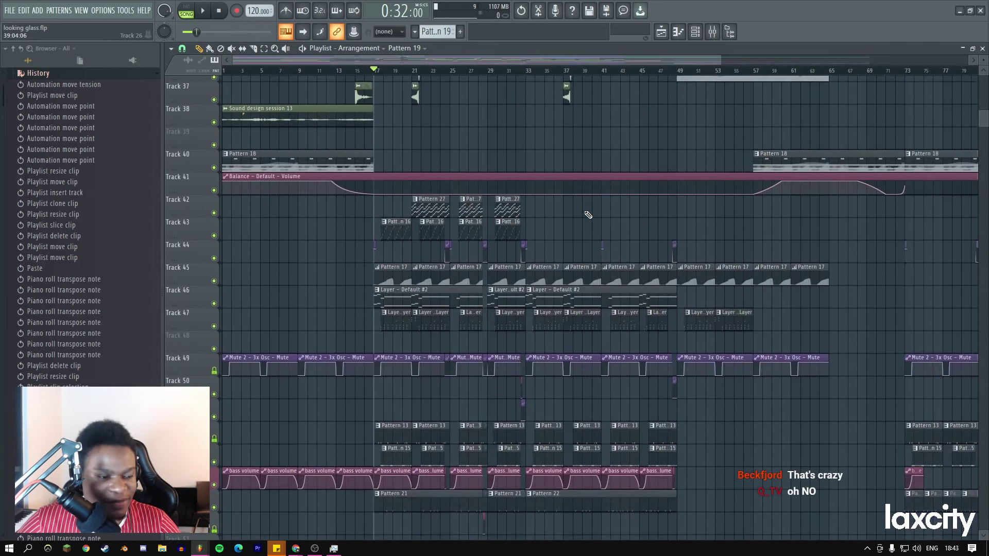